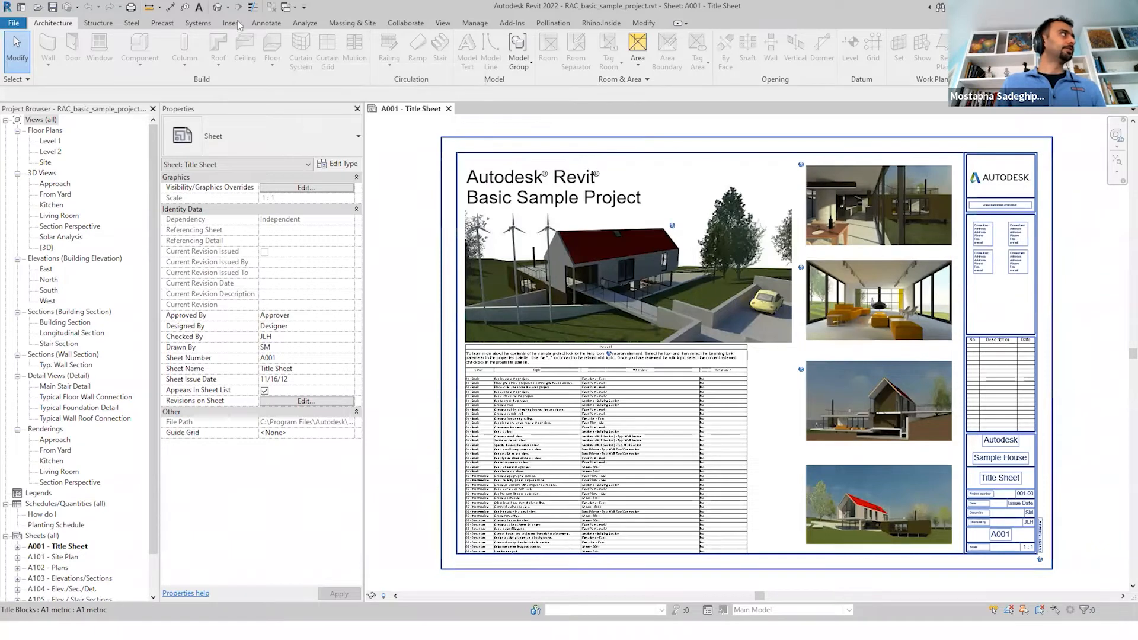
# Open the default 3D view and check the Pollination License Manager shows a valid license
pyautogui.click(218, 8)
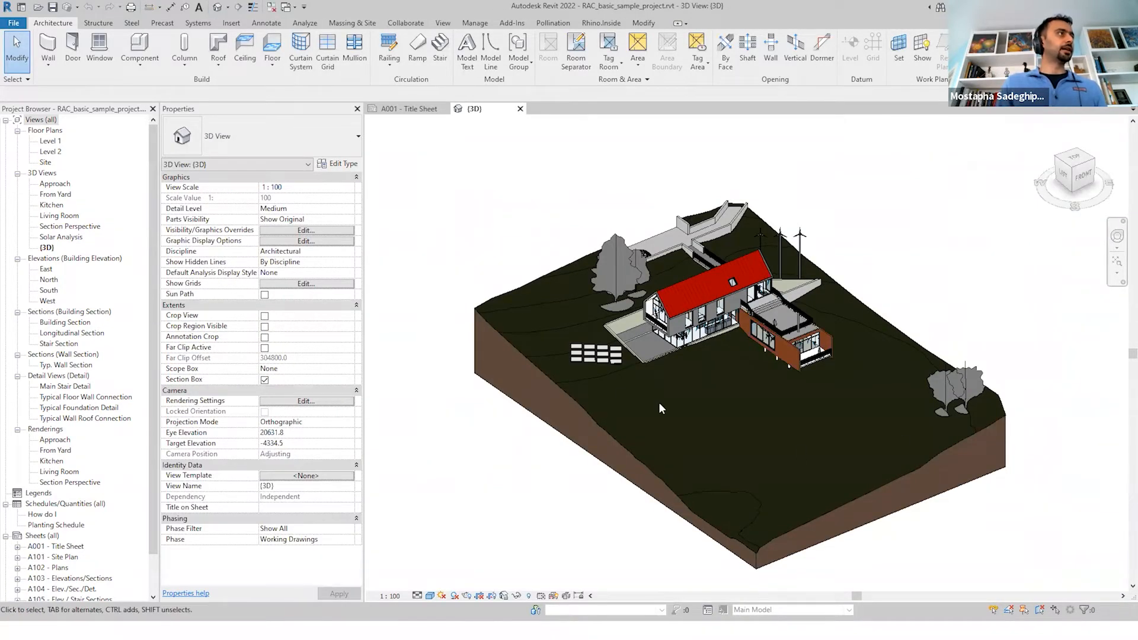
pyautogui.click(554, 25)
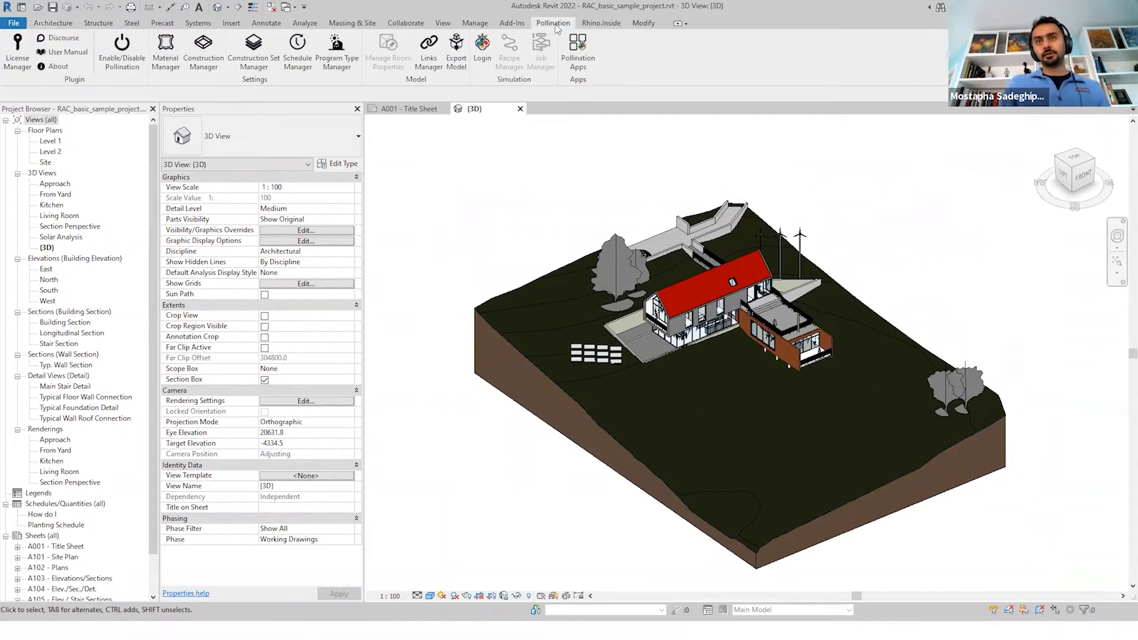
pyautogui.click(14, 70)
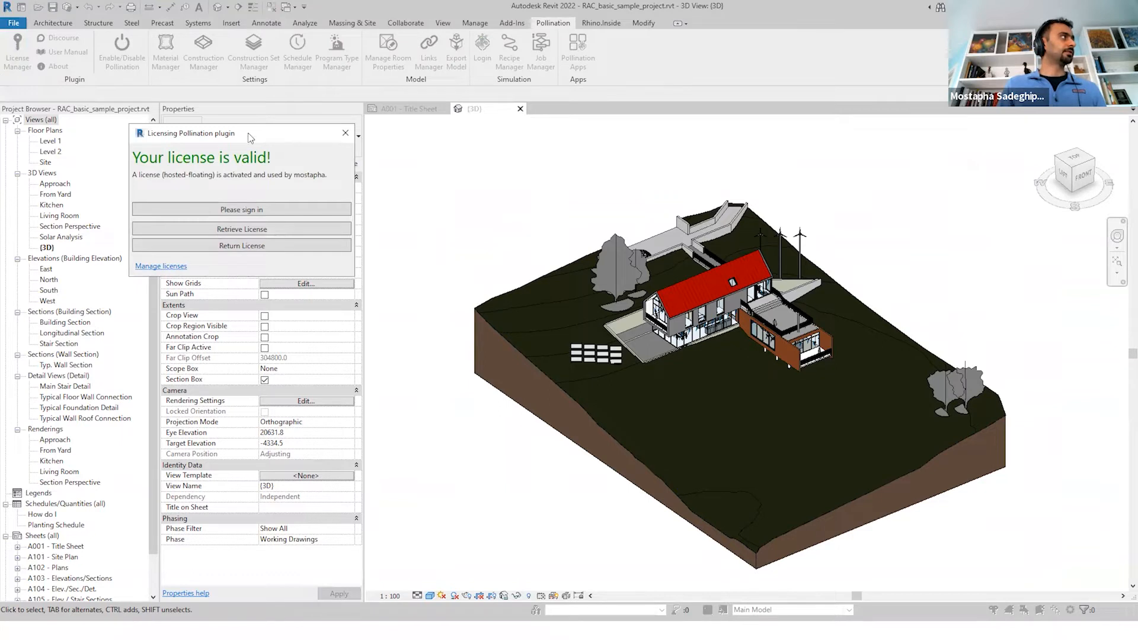
pyautogui.moveTo(255, 138); pyautogui.dragTo(487, 146)
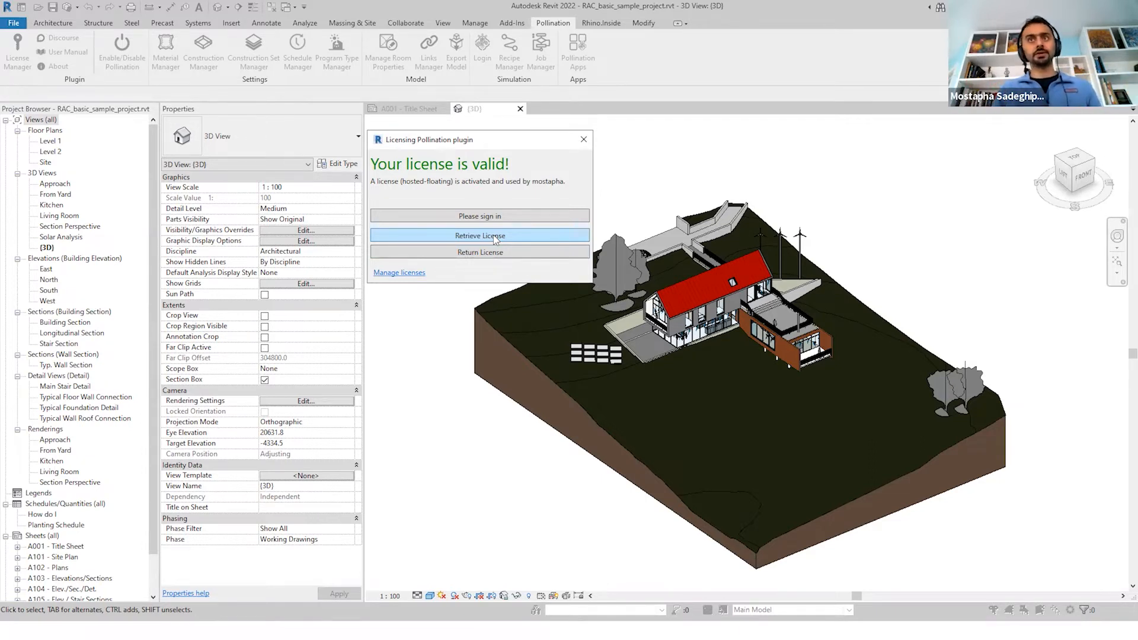
pyautogui.click(583, 140)
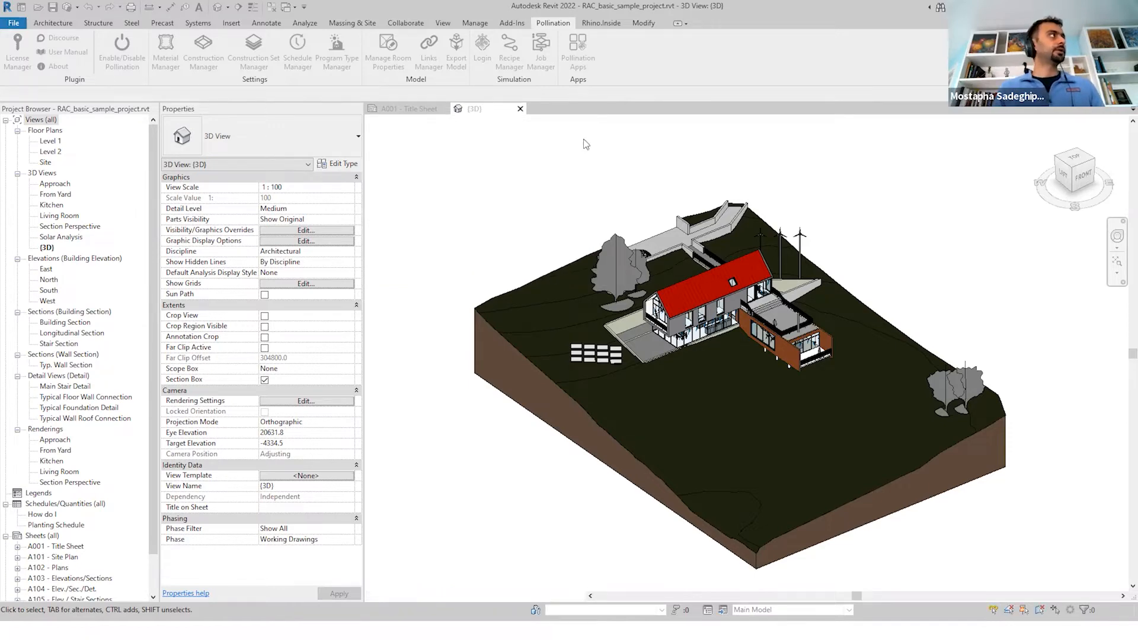
pyautogui.click(459, 66)
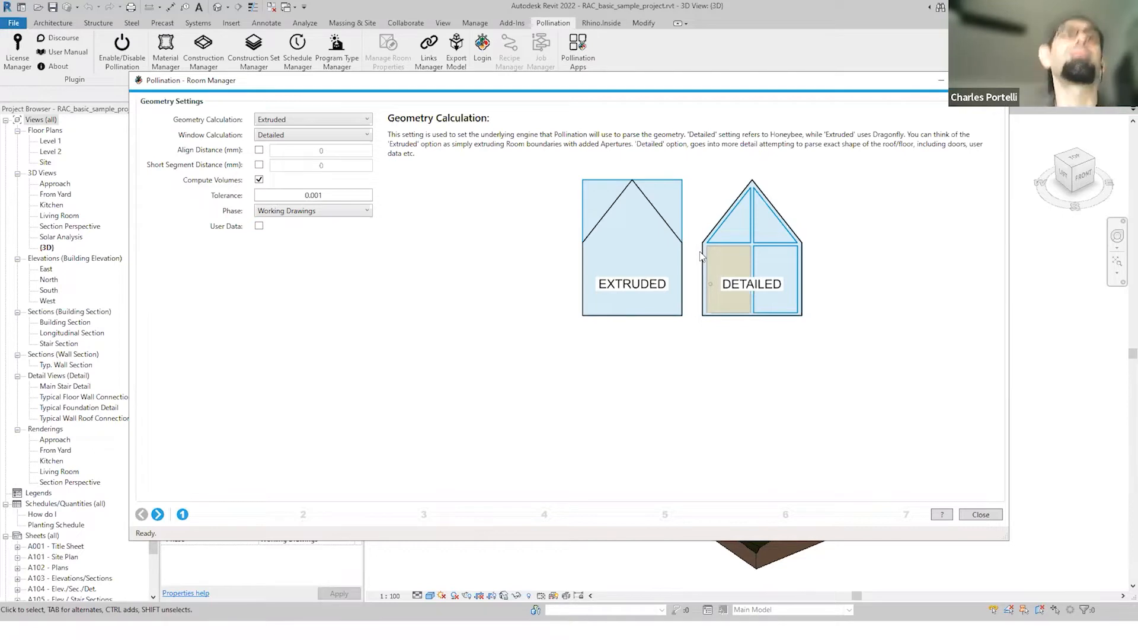
pyautogui.click(996, 80)
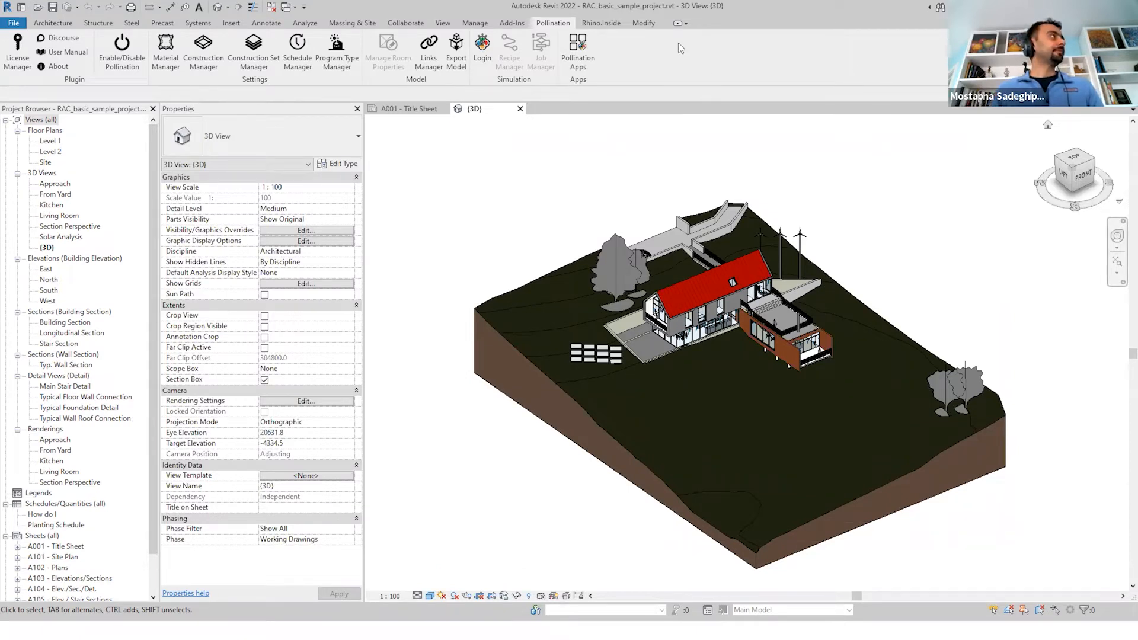
# Reopen and close the Pollination Room Manager, then open the Pollination Discourse community forum
pyautogui.click(463, 67)
pyautogui.click(996, 80)
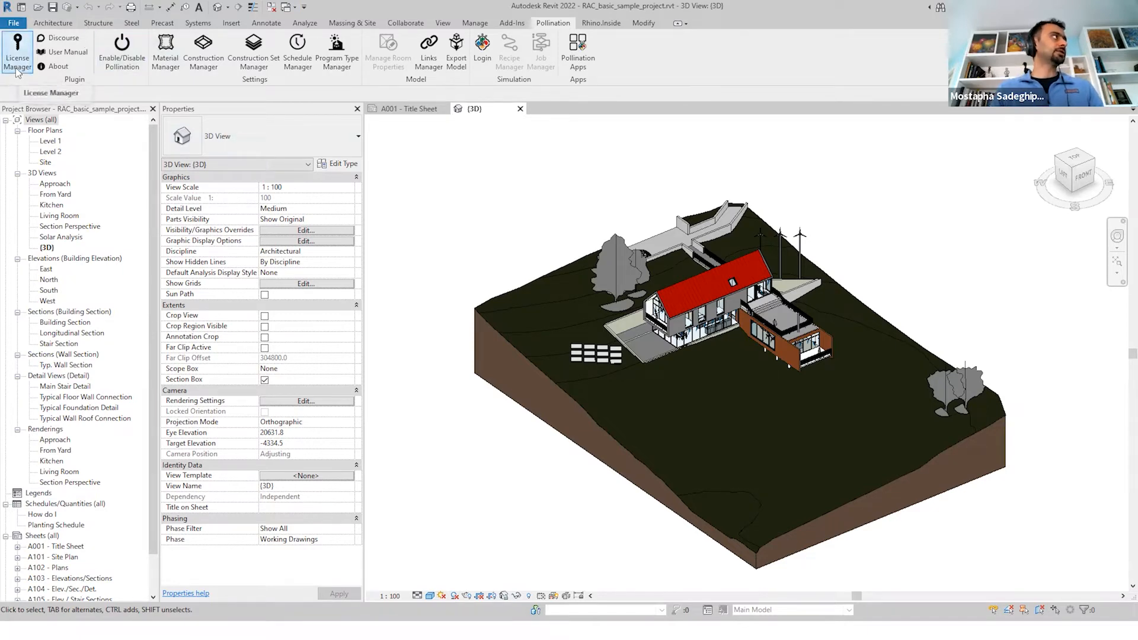
pyautogui.click(55, 39)
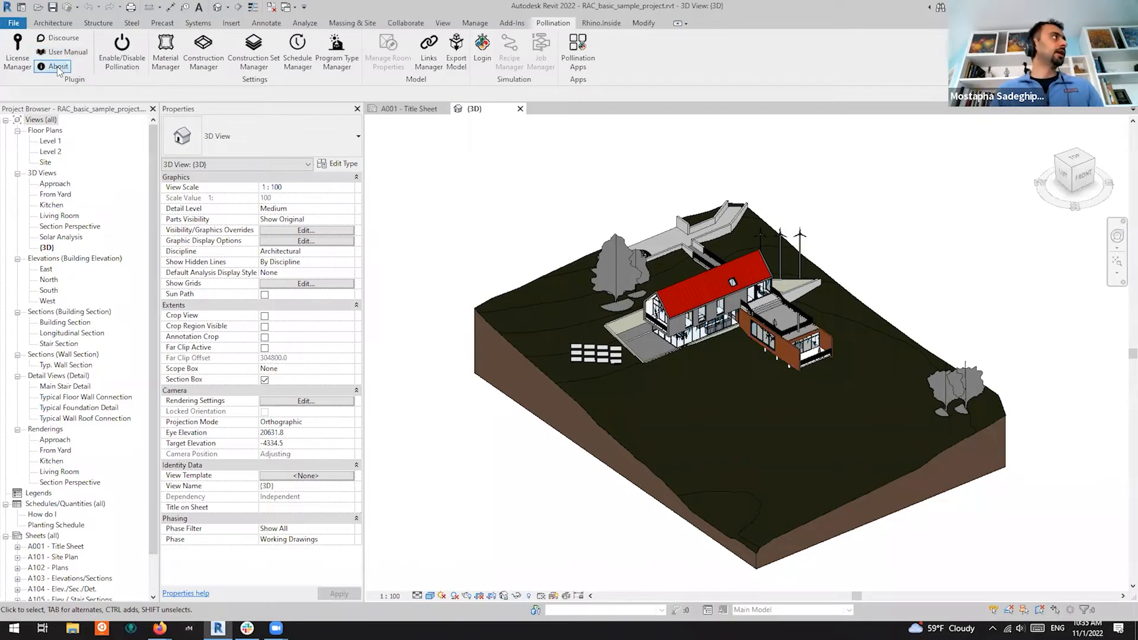
# Review the Pollination About dependency versions, such as Pollination.Revit.2022 2.106.0, then close it
pyautogui.click(55, 67)
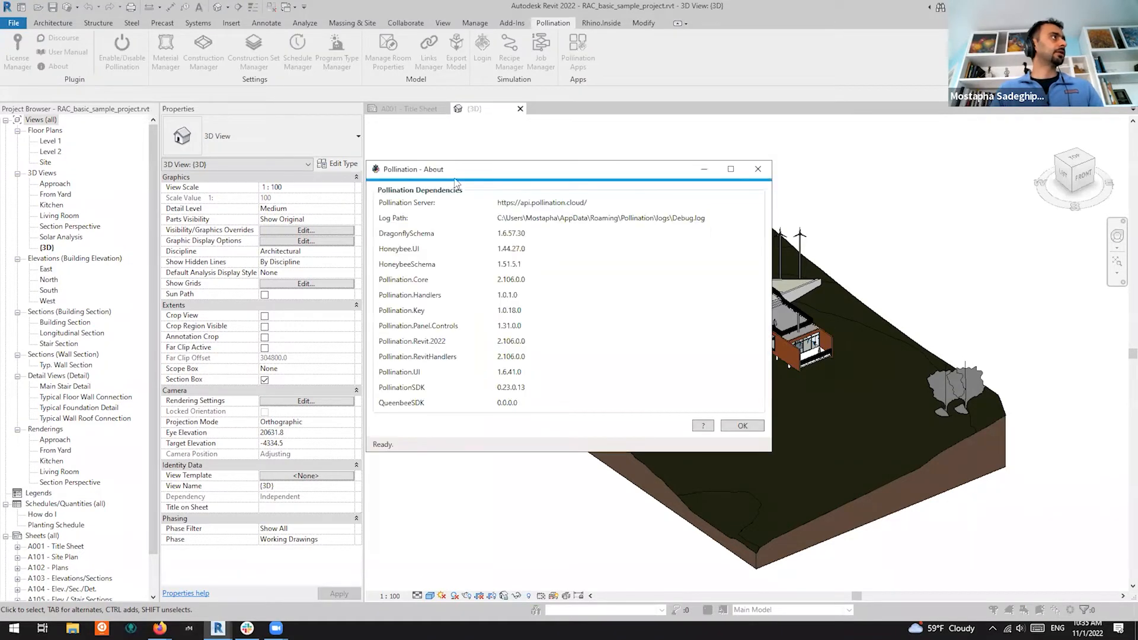
pyautogui.moveTo(569, 172); pyautogui.dragTo(605, 155)
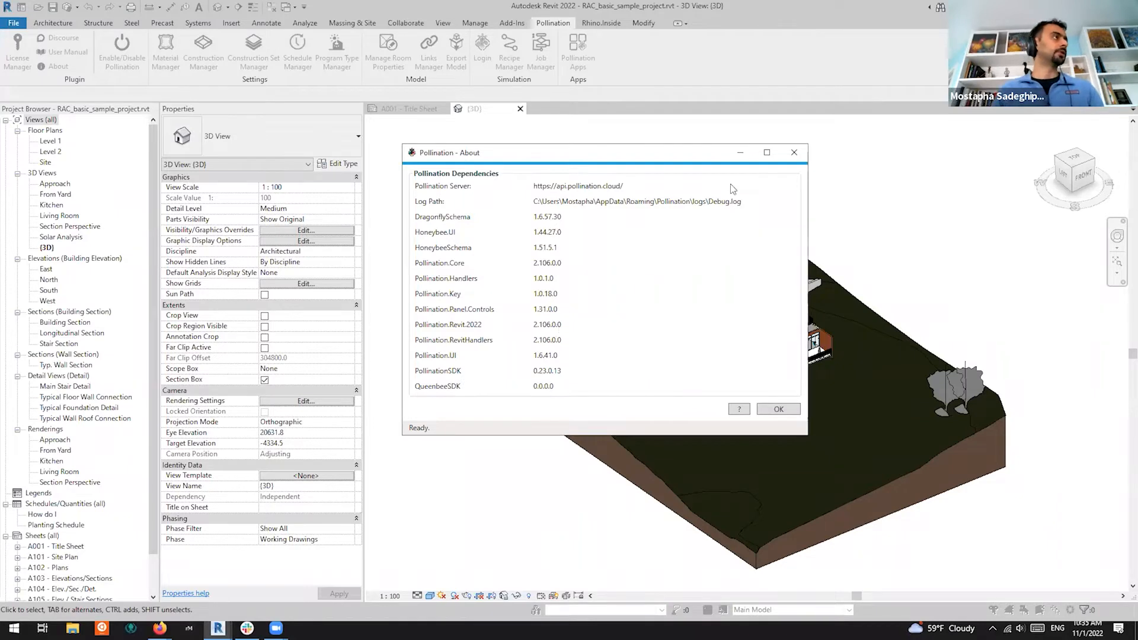
pyautogui.click(778, 409)
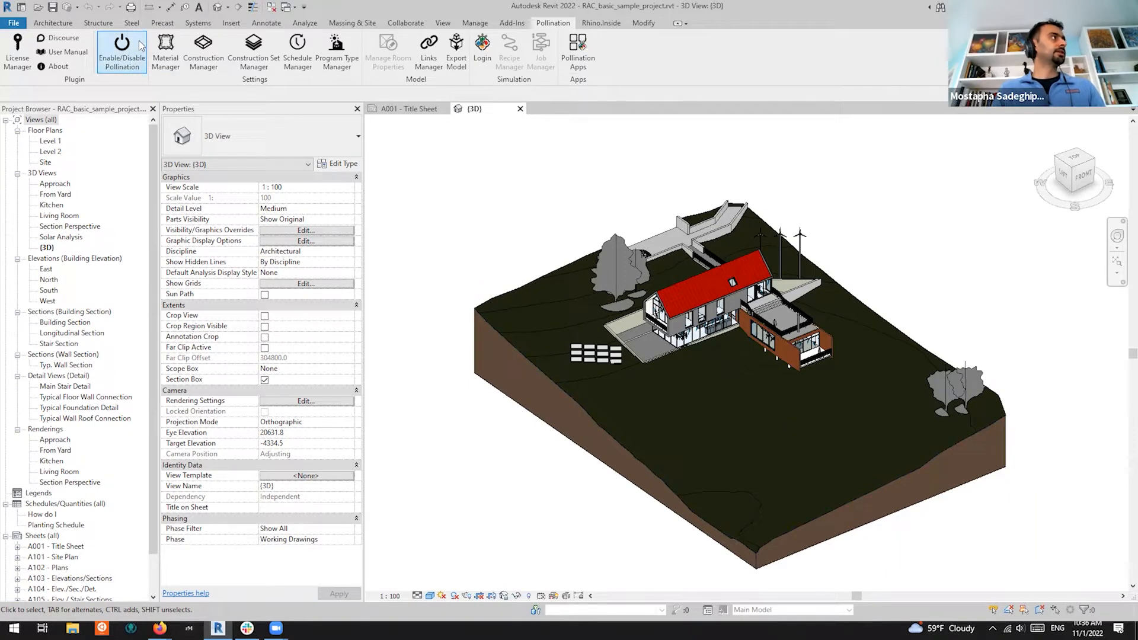
# Open the Level 1 floor plan, zoom in and select room 101 Kitchen & Dining
pyautogui.click(50, 142)
pyautogui.doubleClick(58, 144)
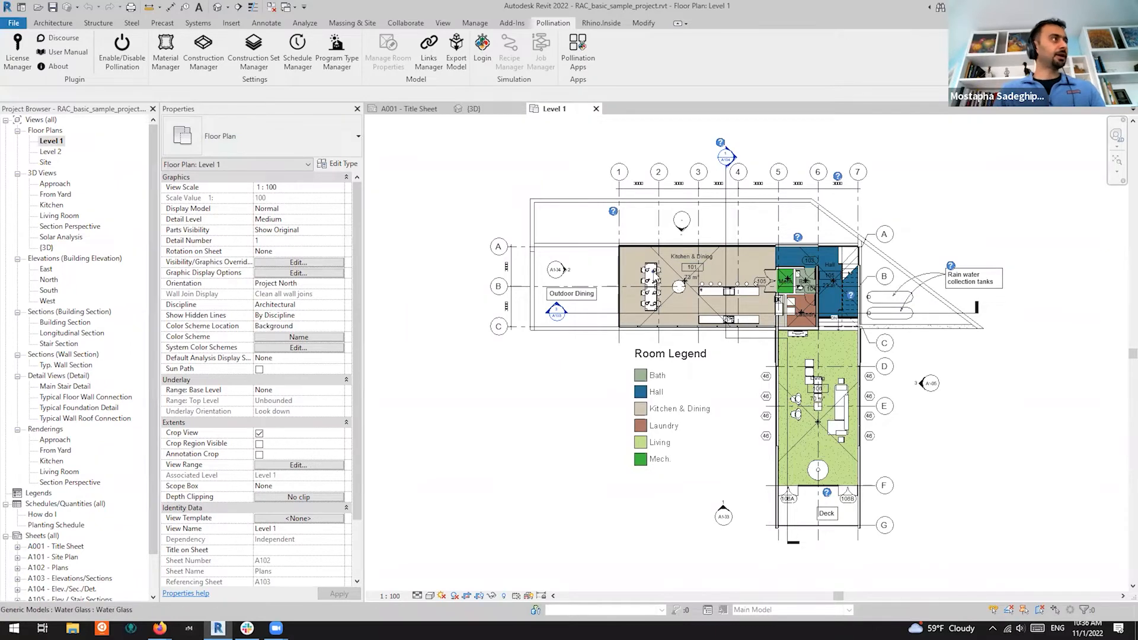
pyautogui.scroll(2, 643, 275)
pyautogui.click(674, 255)
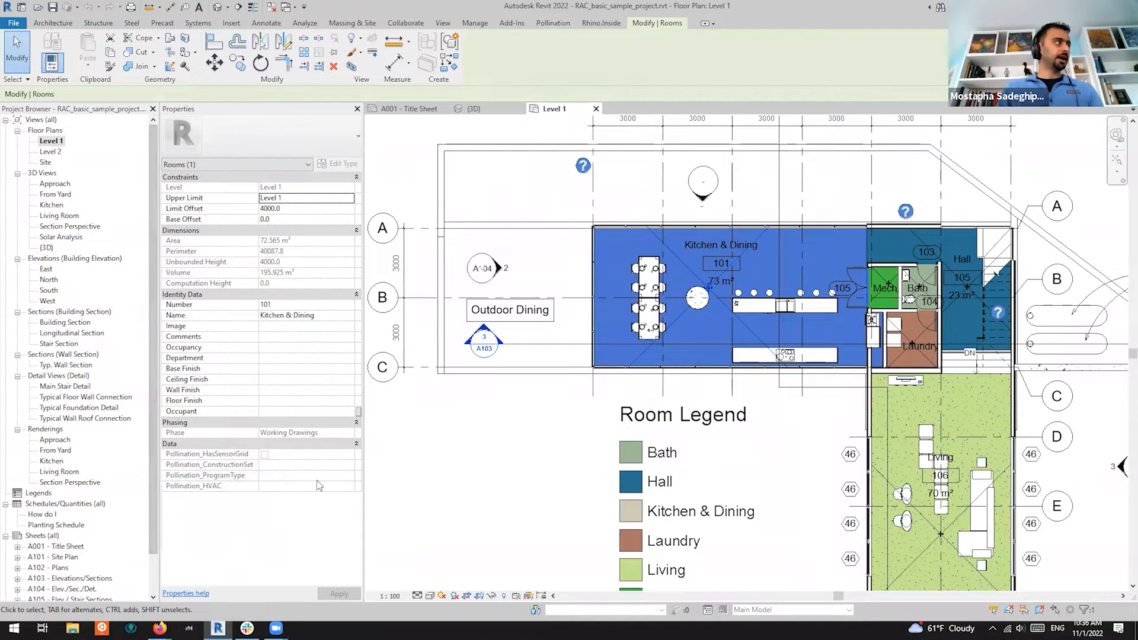
pyautogui.click(552, 23)
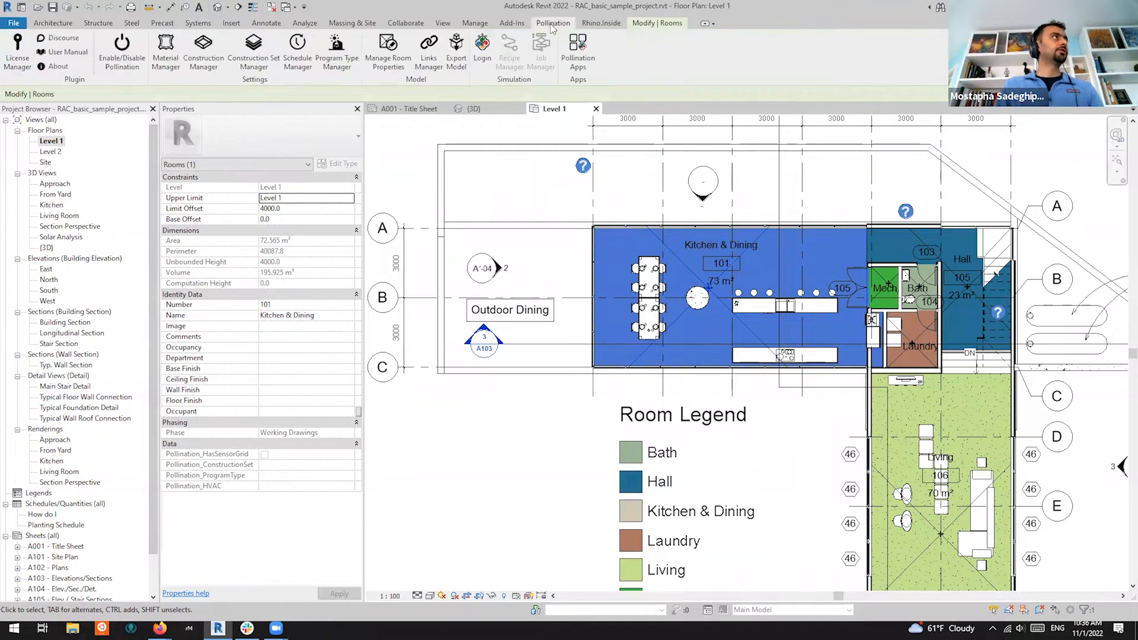
pyautogui.click(128, 69)
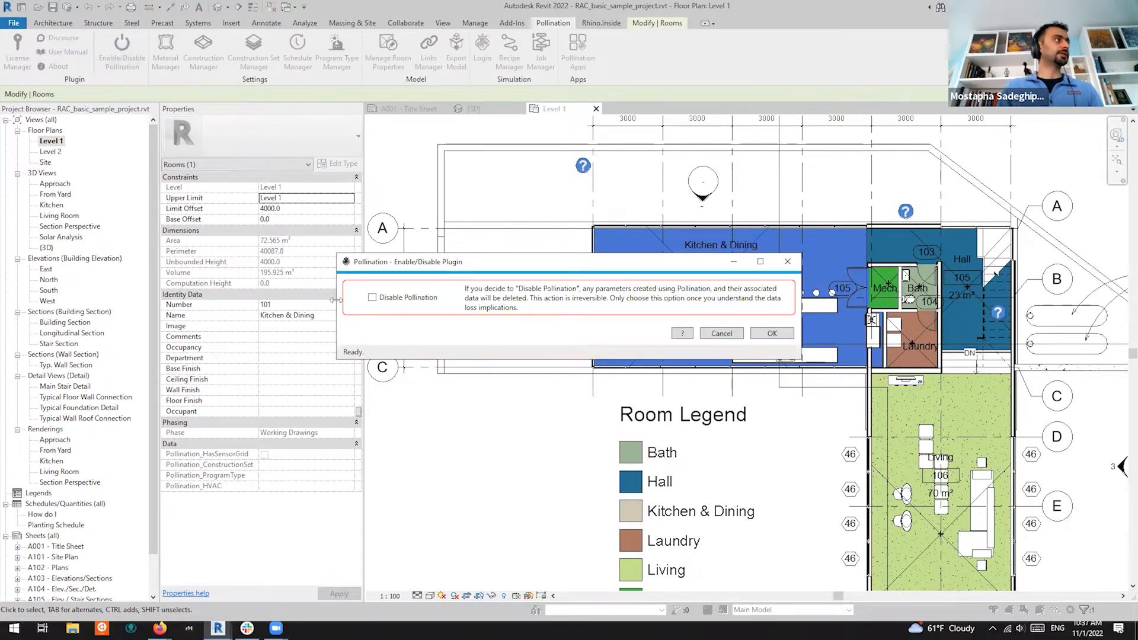
pyautogui.click(372, 298)
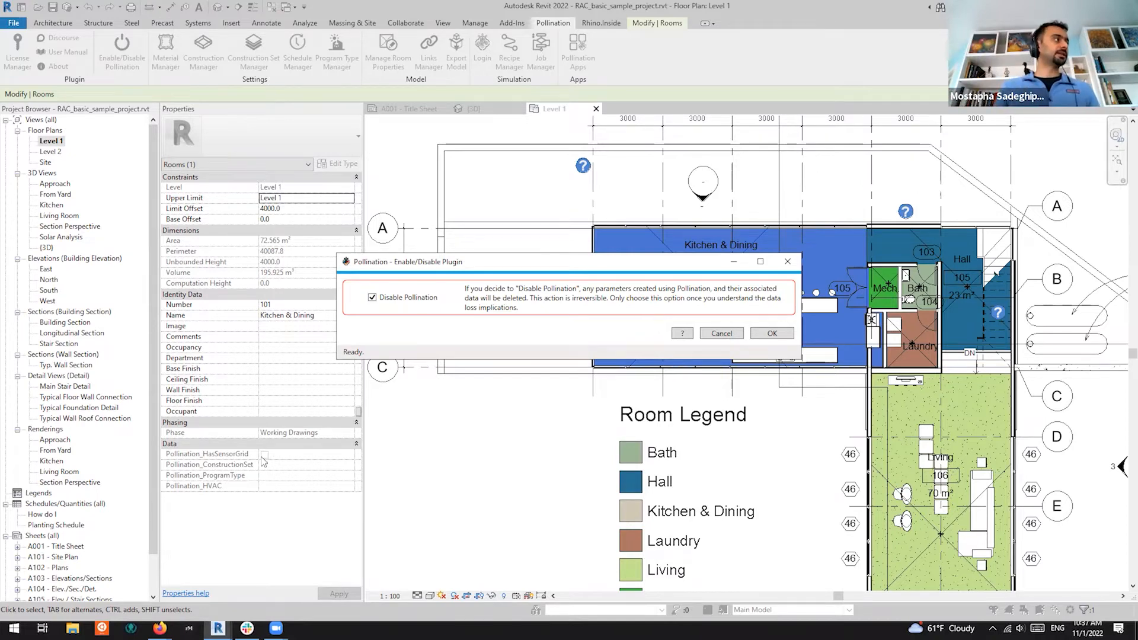
pyautogui.click(373, 299)
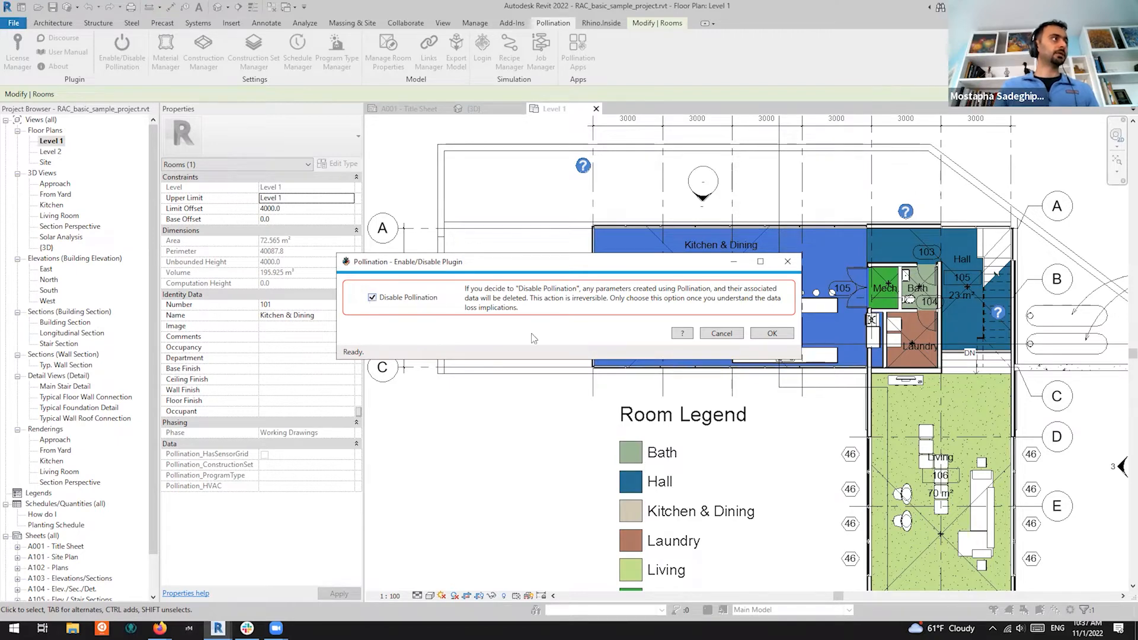
pyautogui.click(733, 340)
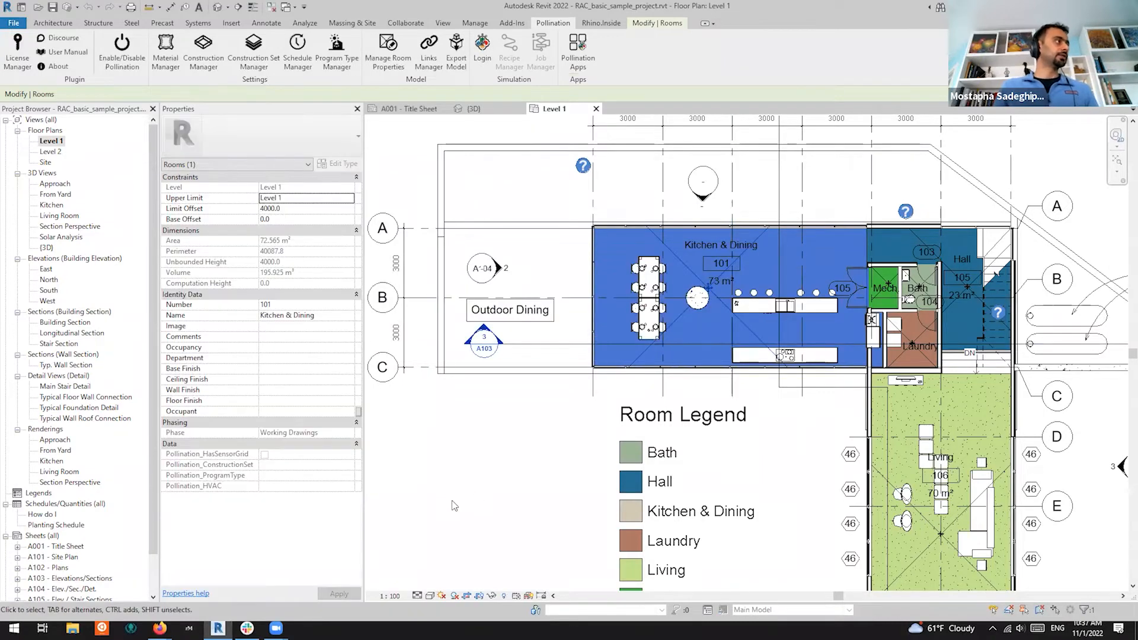
pyautogui.click(454, 505)
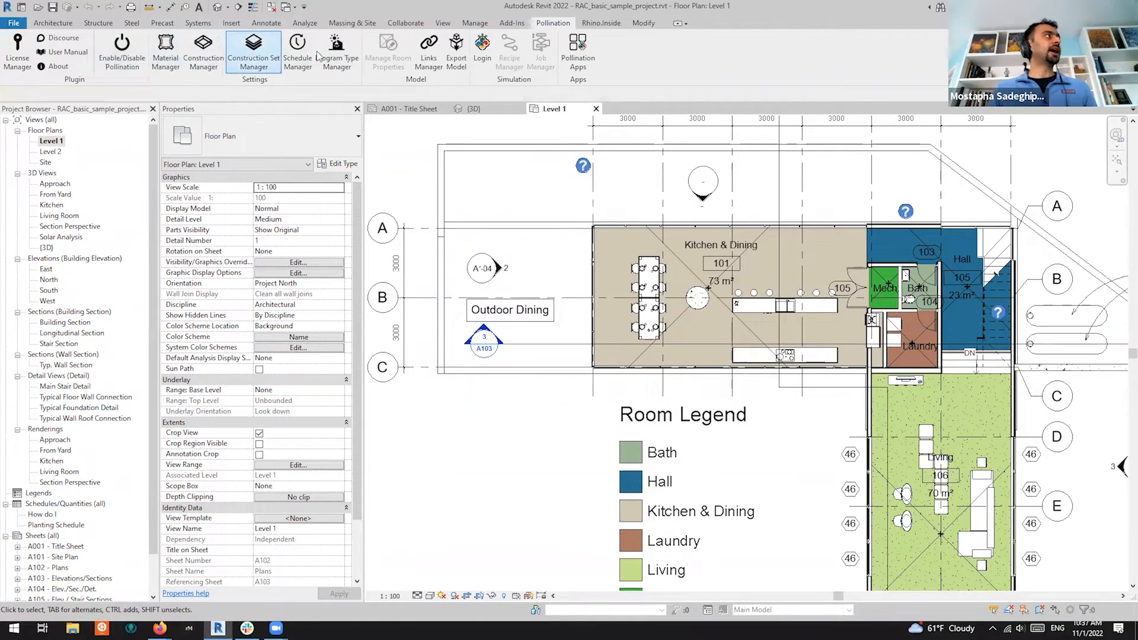
# Review Generic Interior Wall and Floor in the Construction Manager, then open File Explorer at Quick access
pyautogui.click(350, 164)
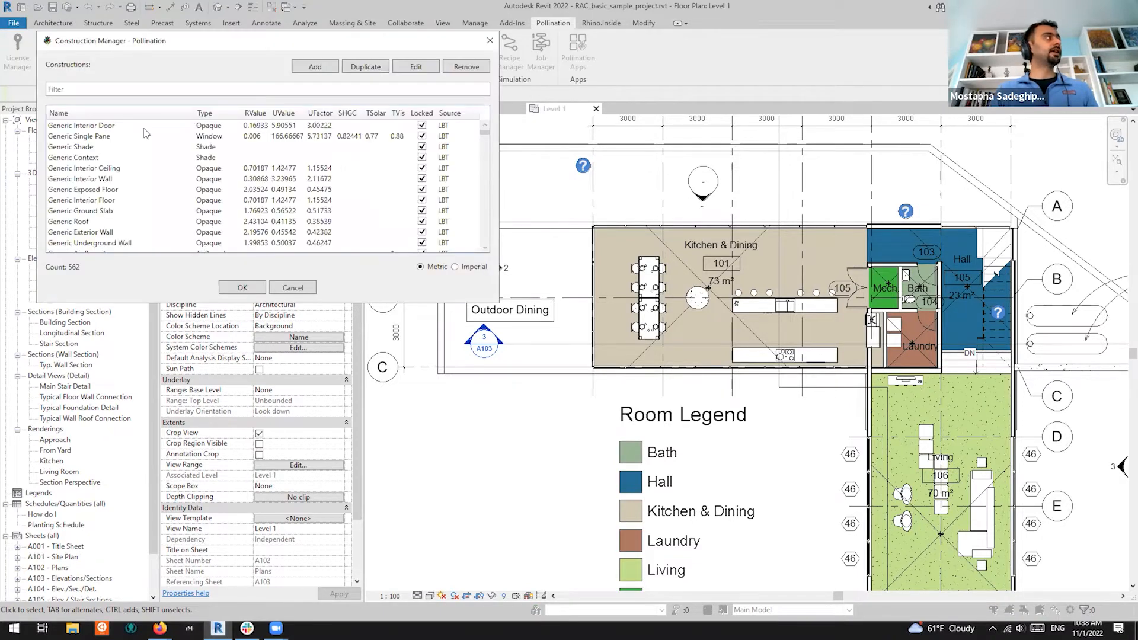
pyautogui.scroll(-11, 137, 163)
pyautogui.scroll(10, 138, 165)
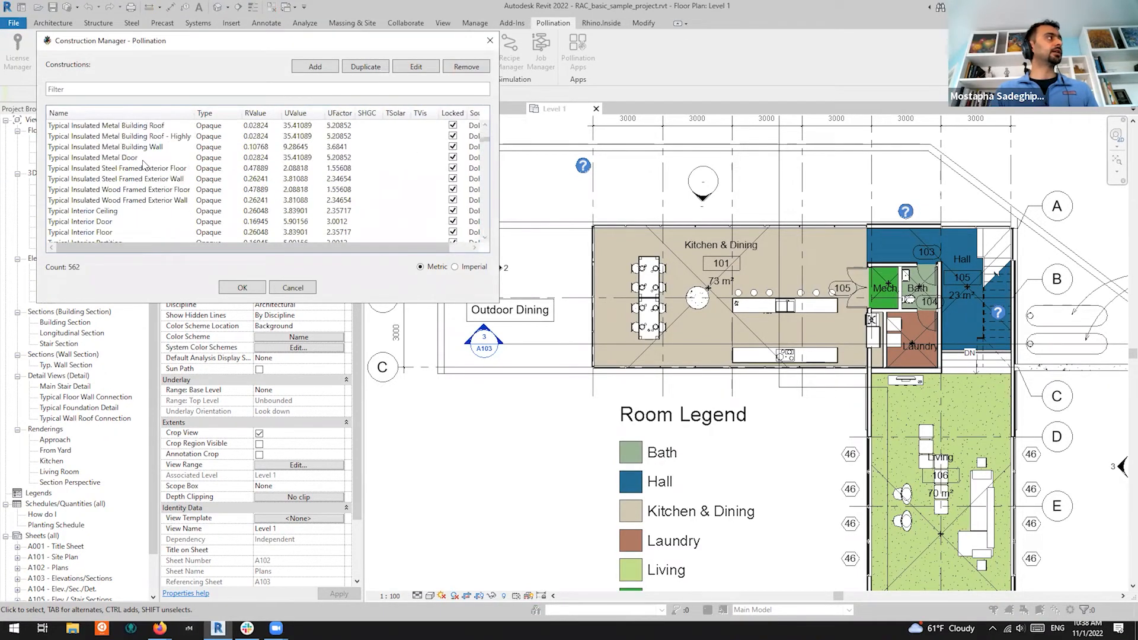
pyautogui.click(92, 179)
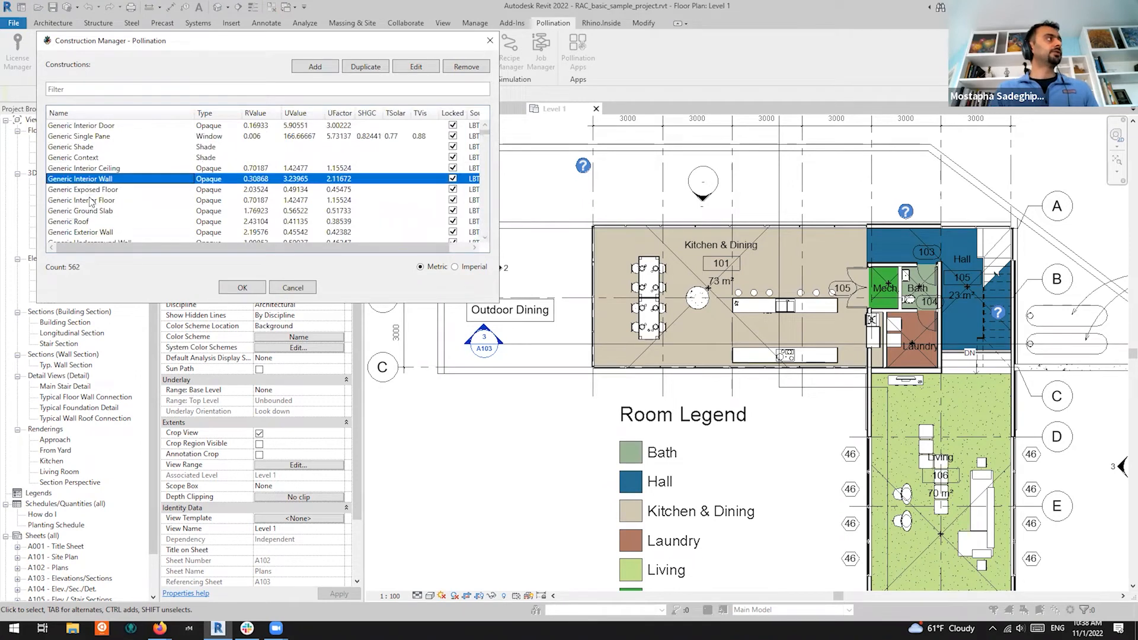
pyautogui.click(90, 200)
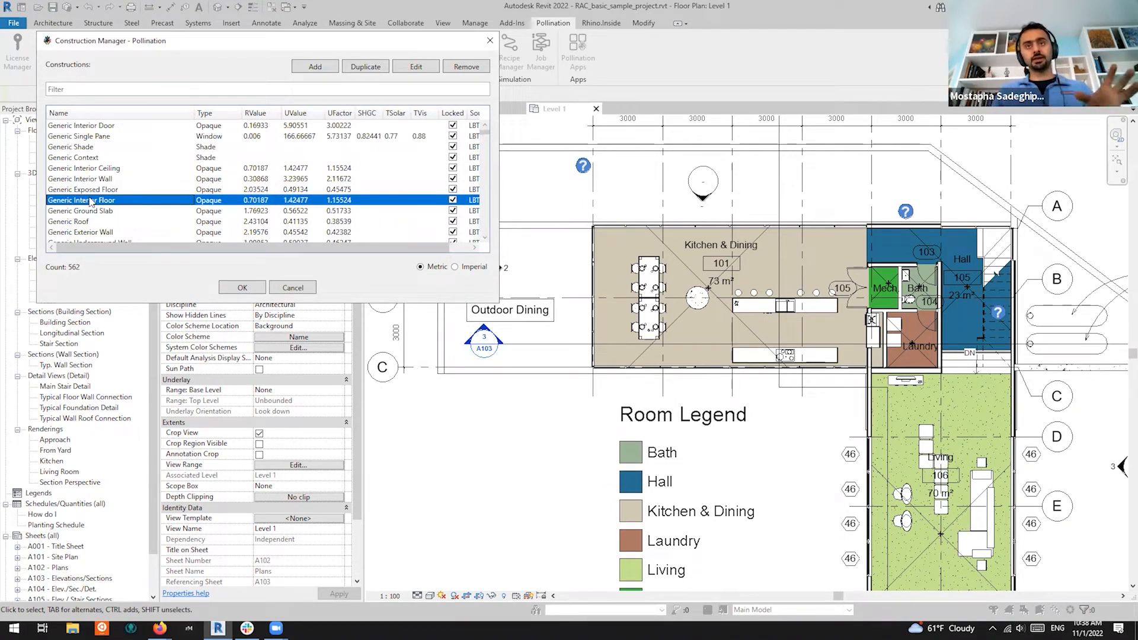
pyautogui.click(490, 40)
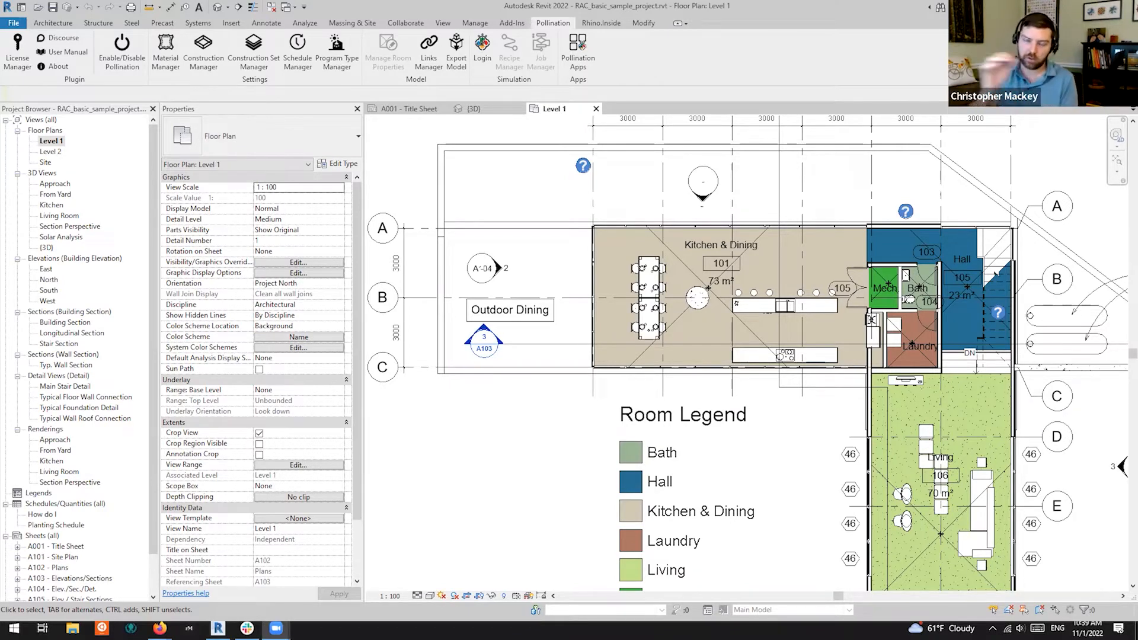
pyautogui.press('super+e')
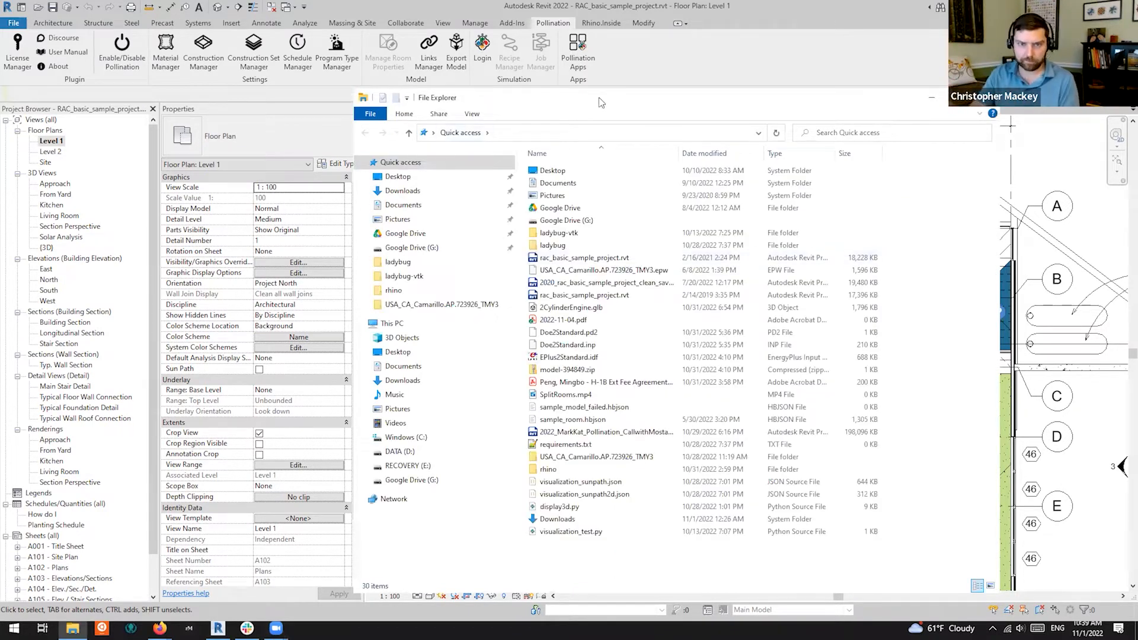
# Place the Explorer window over the floor plan and open the ladybug_tools standards folder
pyautogui.moveTo(599, 98); pyautogui.dragTo(0, 98)
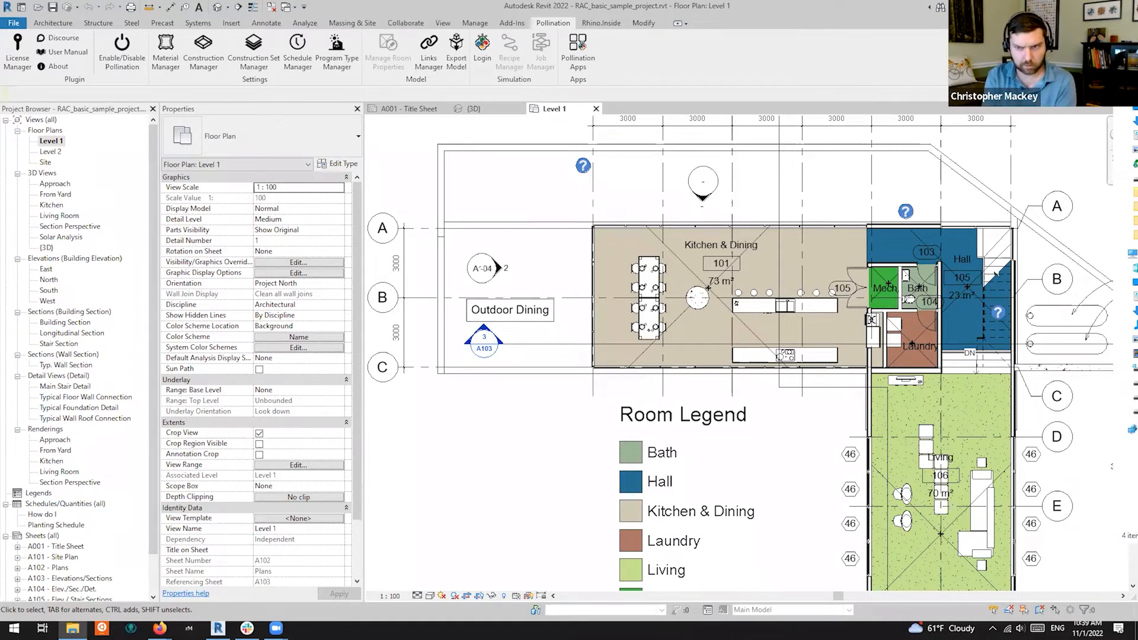
pyautogui.moveTo(520, 64); pyautogui.dragTo(610, 85)
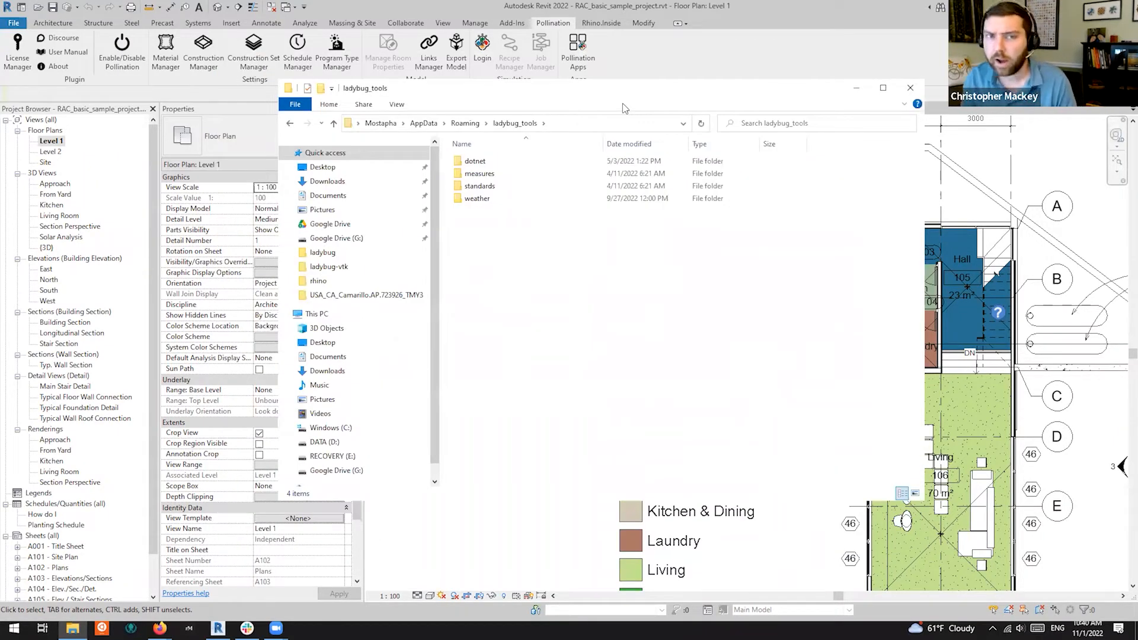
pyautogui.click(572, 122)
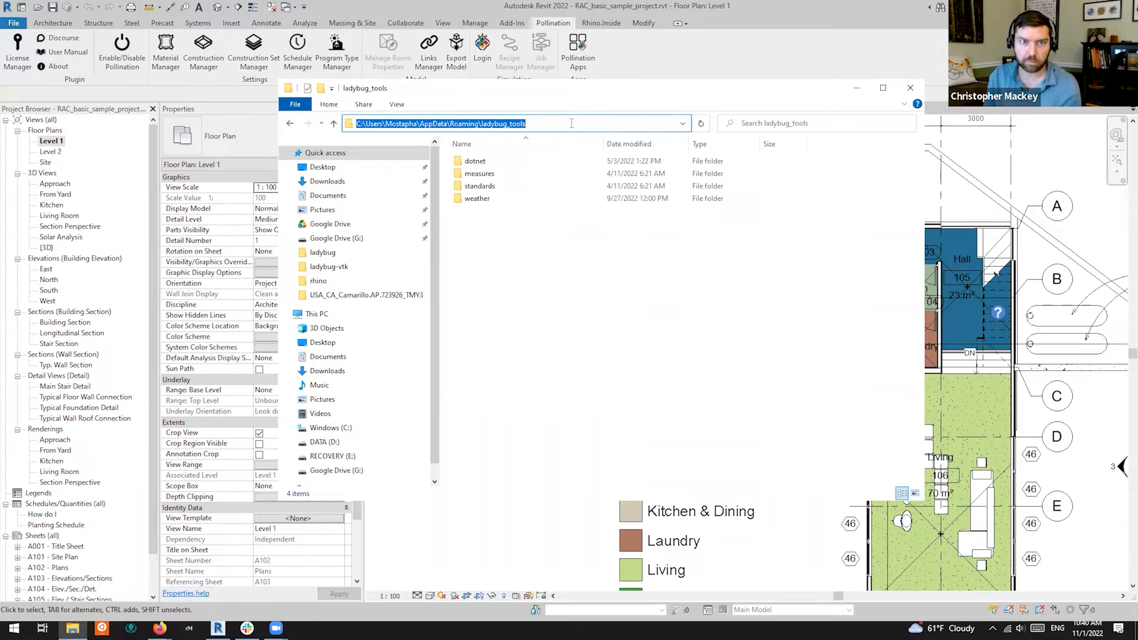
pyautogui.doubleClick(524, 186)
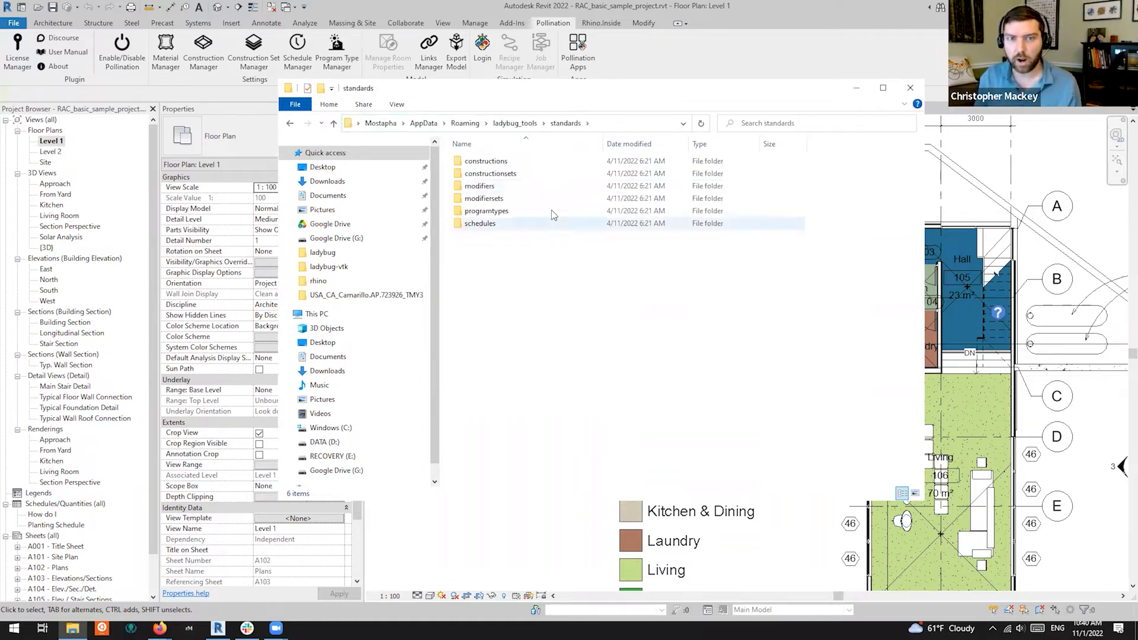
# Confirm the constructionsets and constructions folders are empty, then switch to Firefox
pyautogui.click(541, 173)
pyautogui.doubleClick(541, 173)
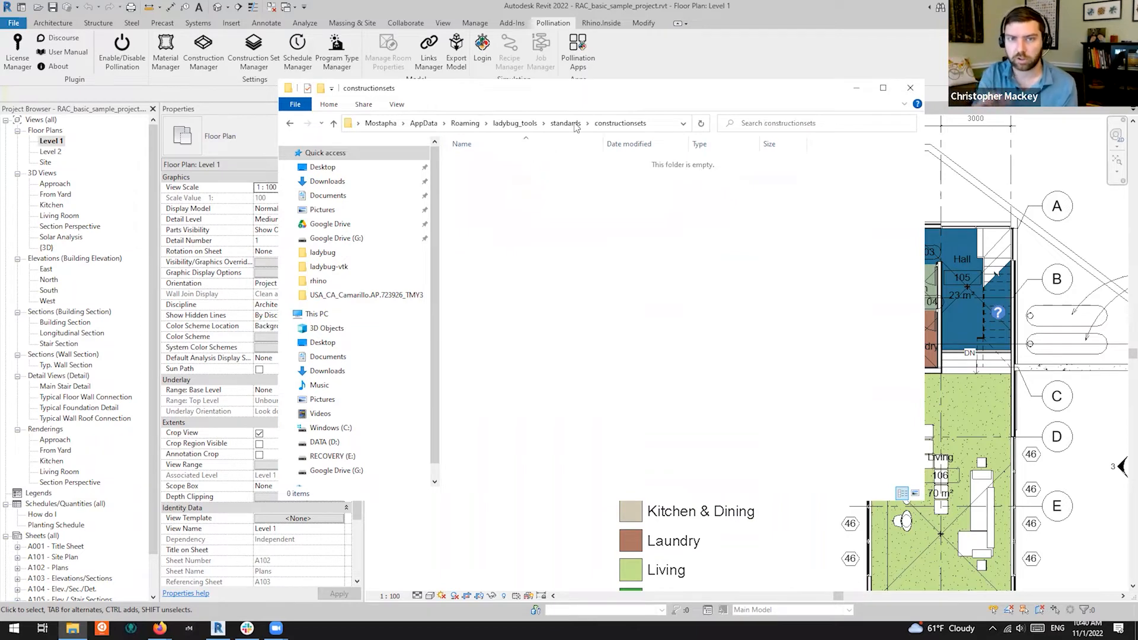
pyautogui.click(566, 123)
pyautogui.doubleClick(521, 162)
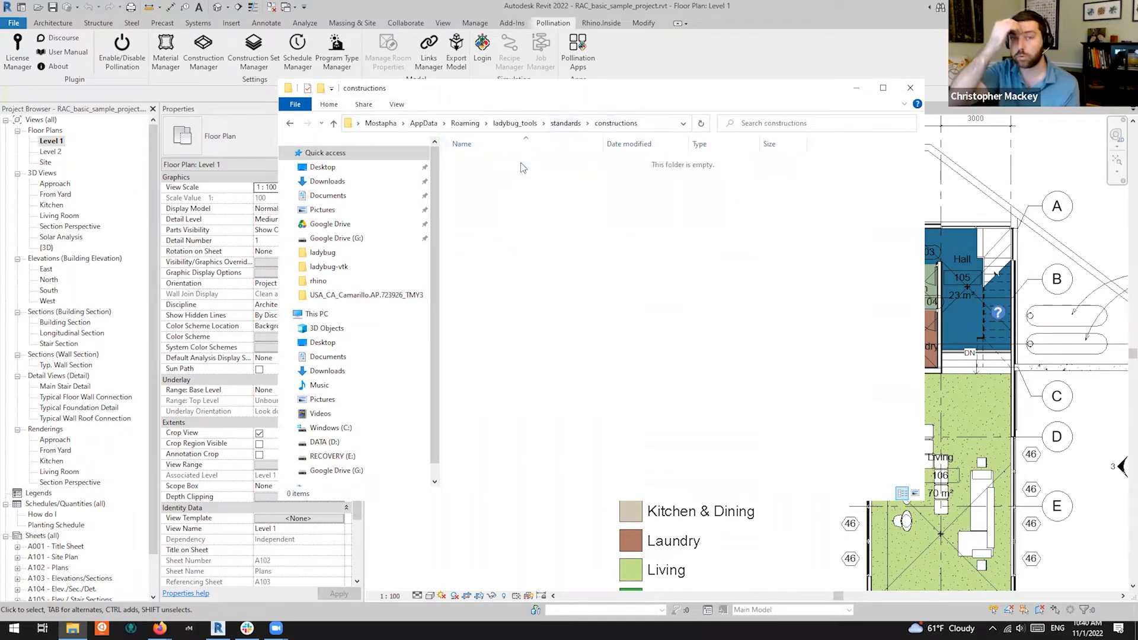
pyautogui.click(565, 124)
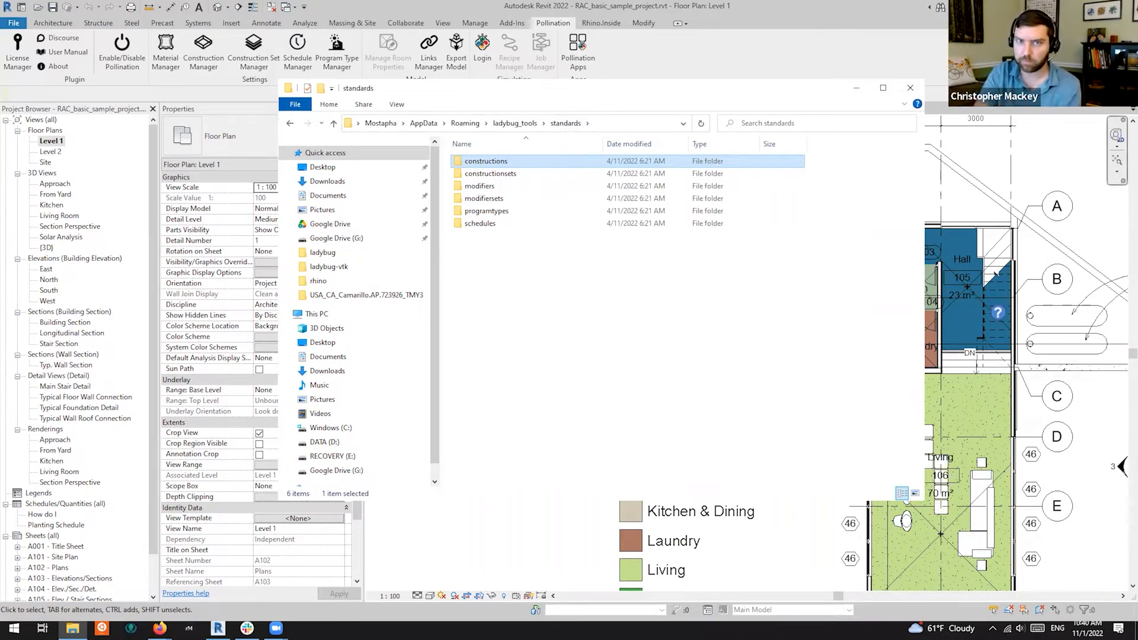
pyautogui.hotkey('alt', 'Tab')
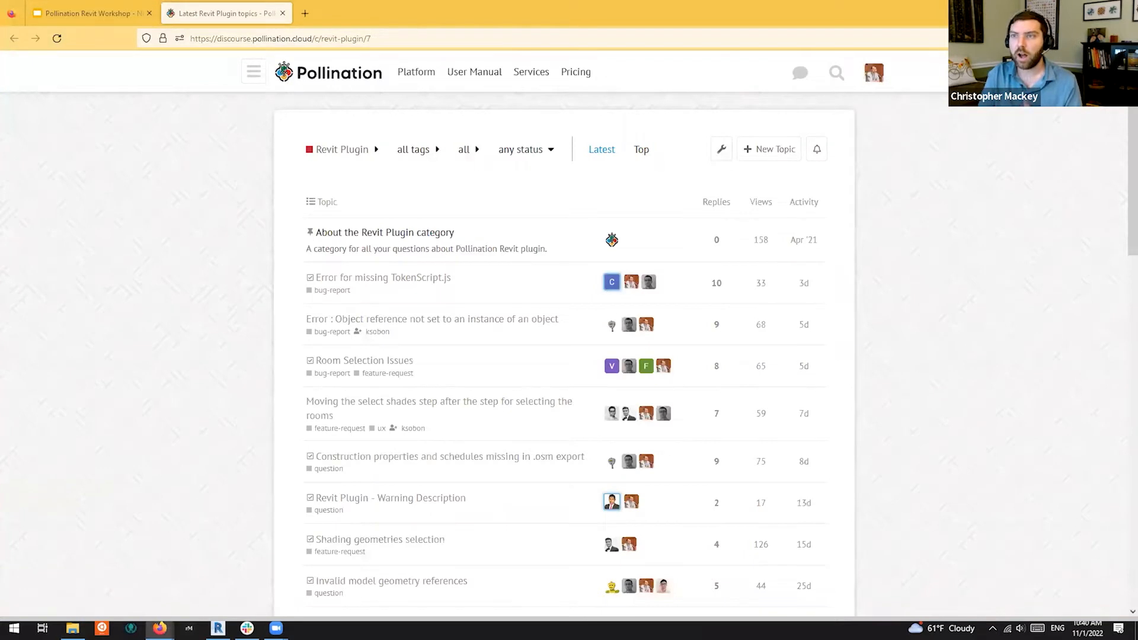
# Load github.com/ladybug-tools/honeybee-standards in a new Firefox tab
pyautogui.click(304, 13)
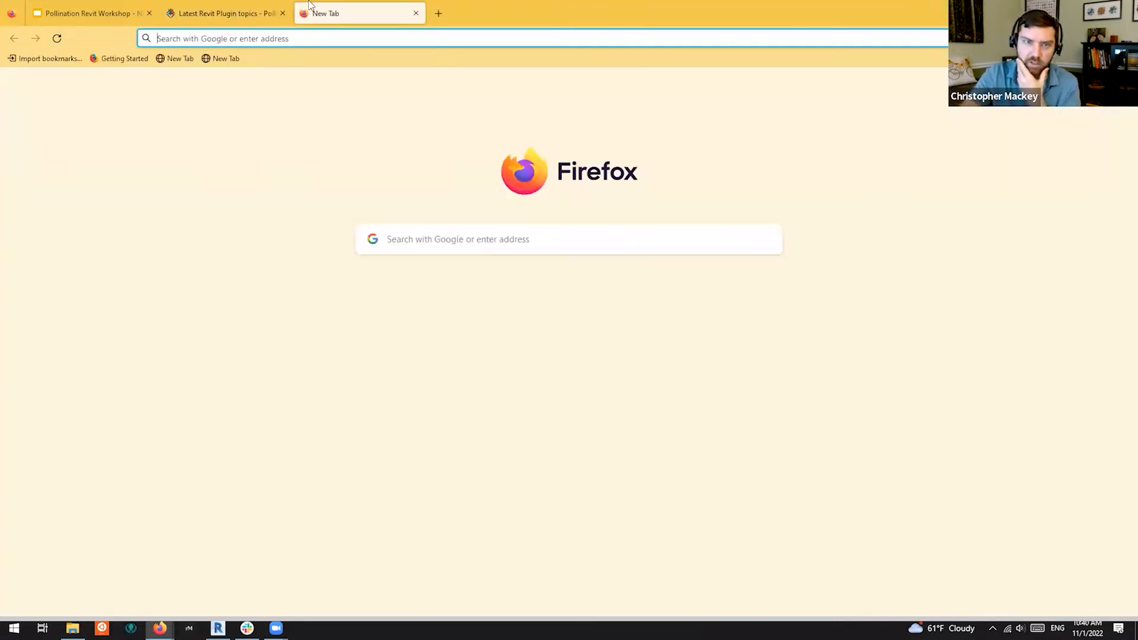
pyautogui.write('github.com/')
pyautogui.press('Right')
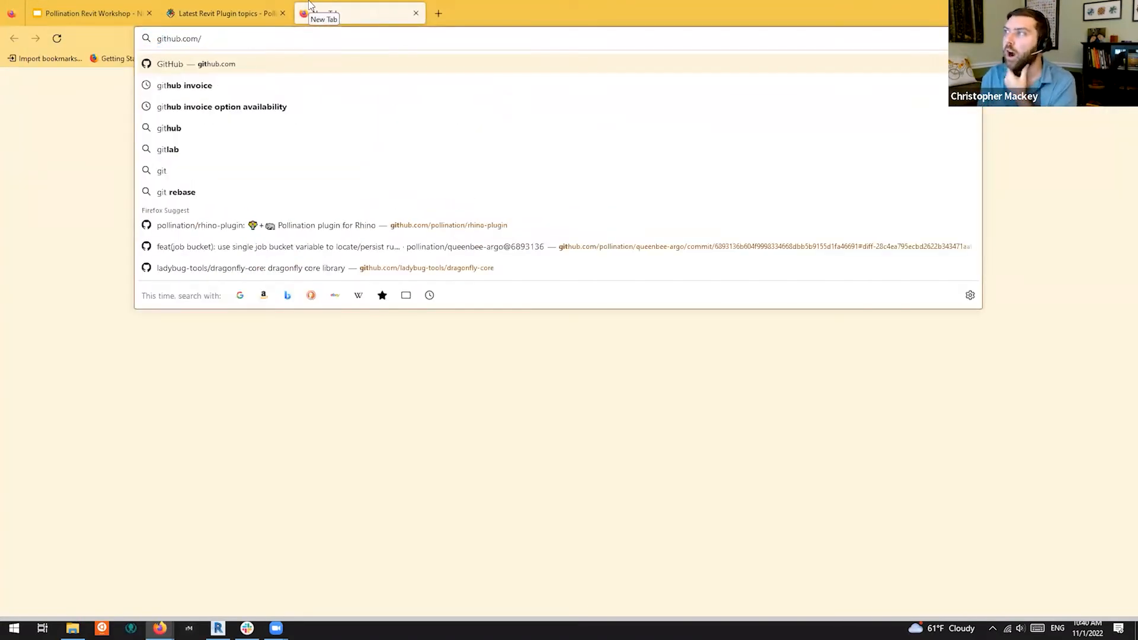
pyautogui.write('ladybug-tools/')
pyautogui.press('Right')
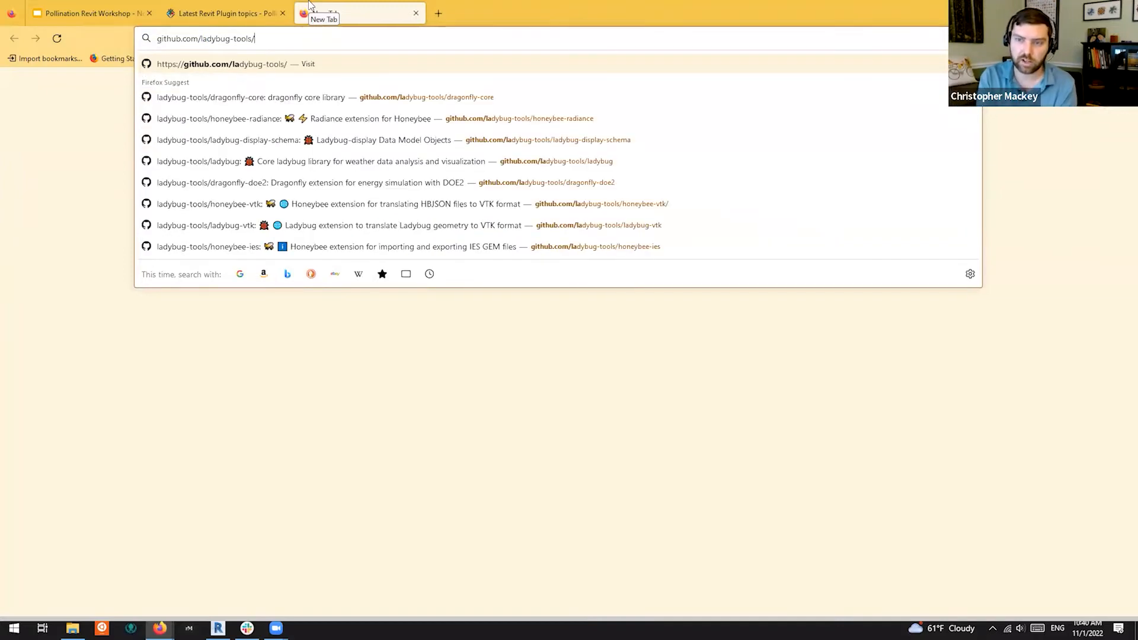
pyautogui.write('ho')
pyautogui.press('Right')
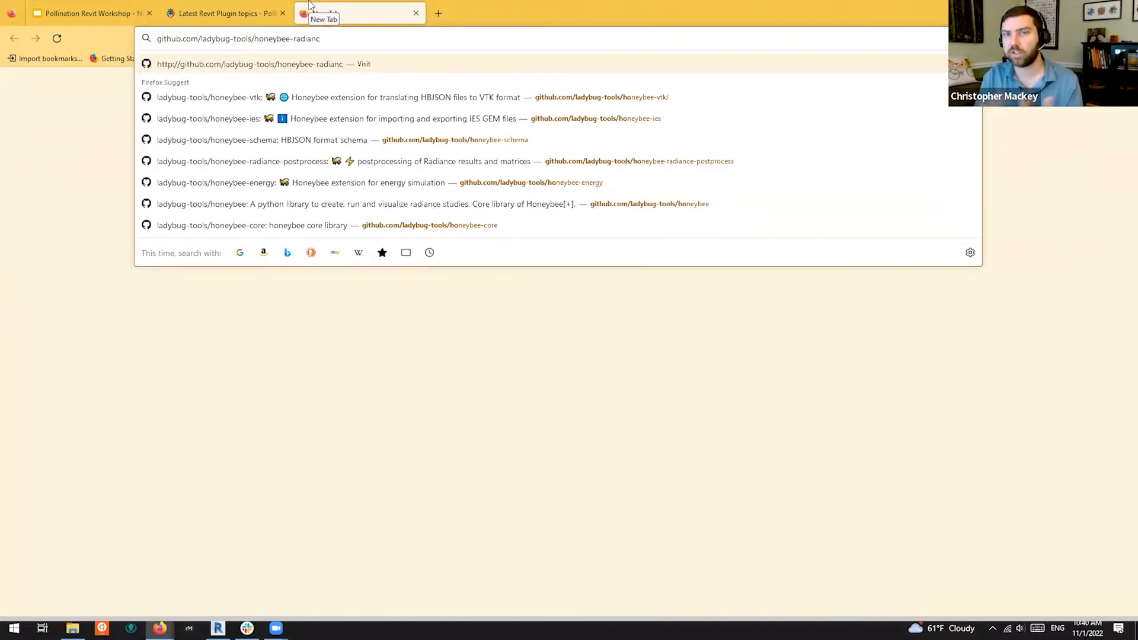
pyautogui.press('BackSpace')
pyautogui.press('BackSpace')
pyautogui.press('BackSpace')
pyautogui.press('BackSpace')
pyautogui.press('BackSpace')
pyautogui.press('BackSpace')
pyautogui.press('BackSpace')
pyautogui.press('BackSpace')
pyautogui.write('standards')
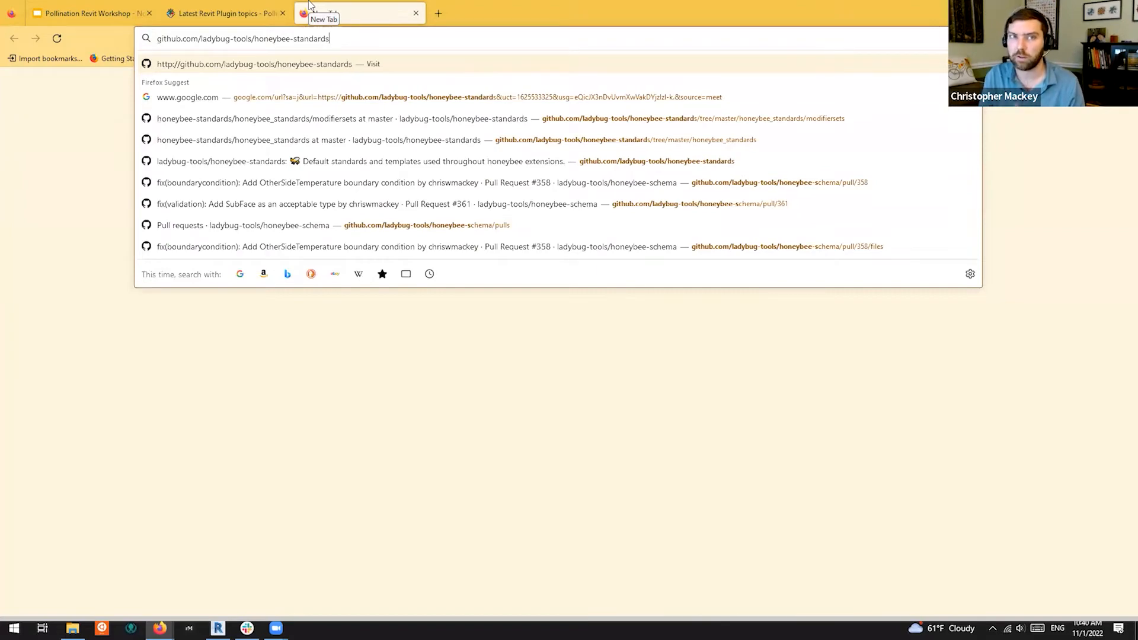
pyautogui.press('Return')
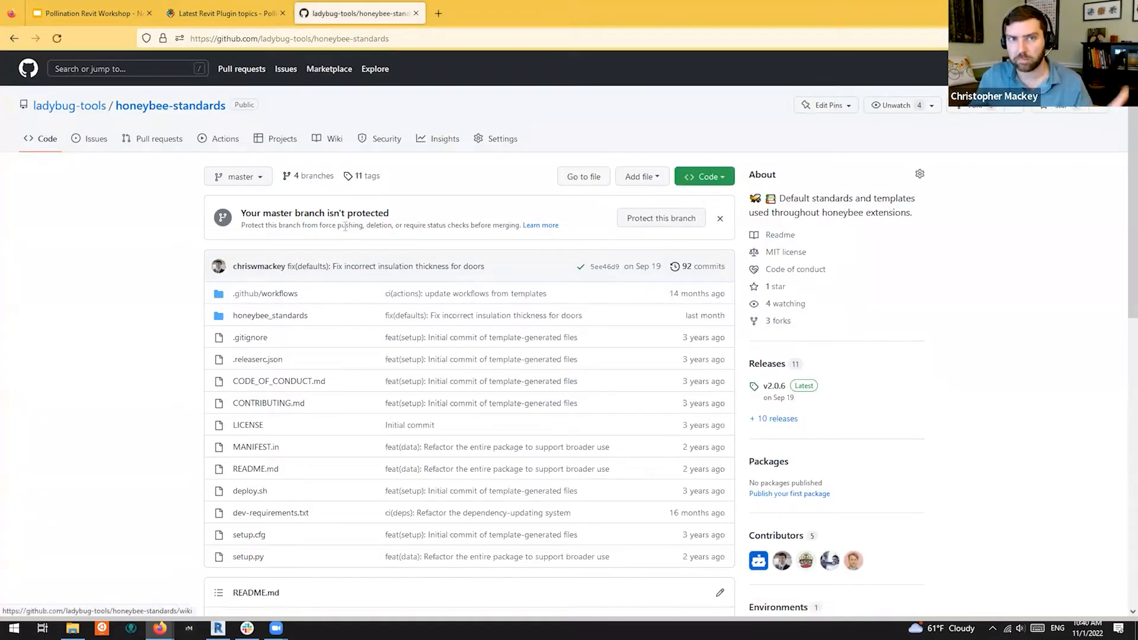
# Copy the honeybee-standards repository URL and scroll to the README's energy and radiance assets sections
pyautogui.scroll(-7, 178, 317)
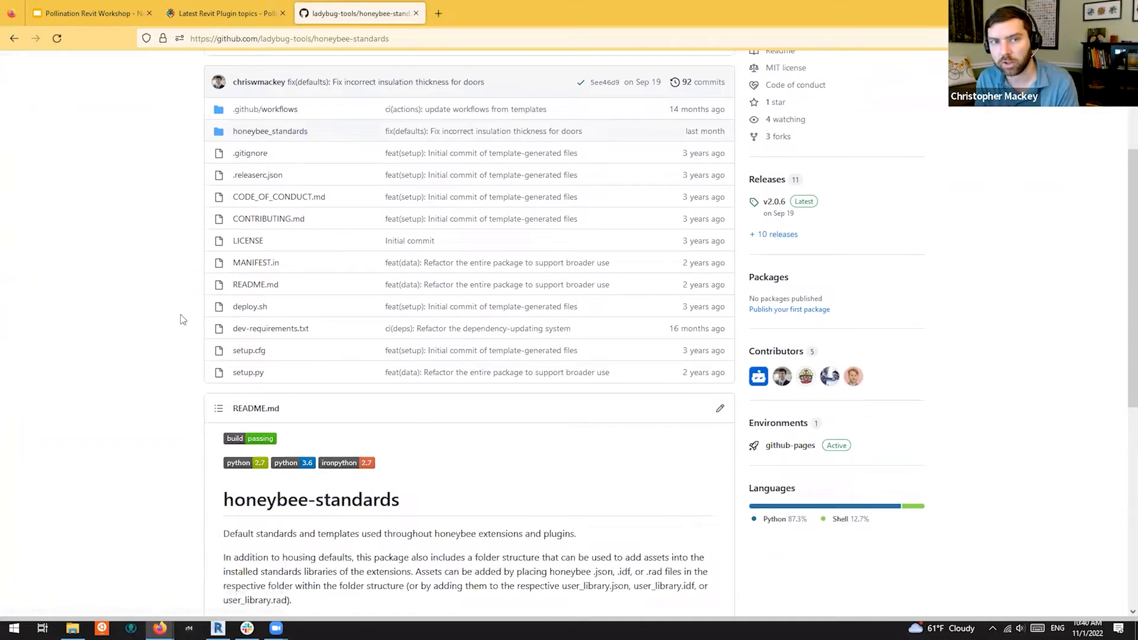
pyautogui.scroll(5, 172, 285)
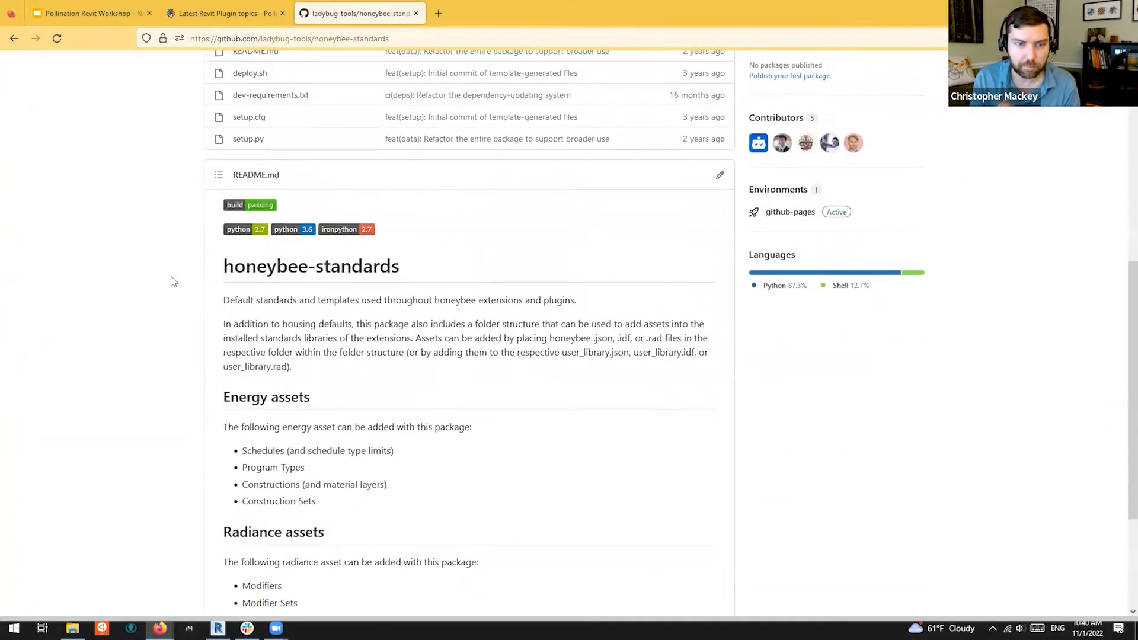
pyautogui.rightClick(332, 40)
pyautogui.click(356, 90)
pyautogui.scroll(-9, 640, 318)
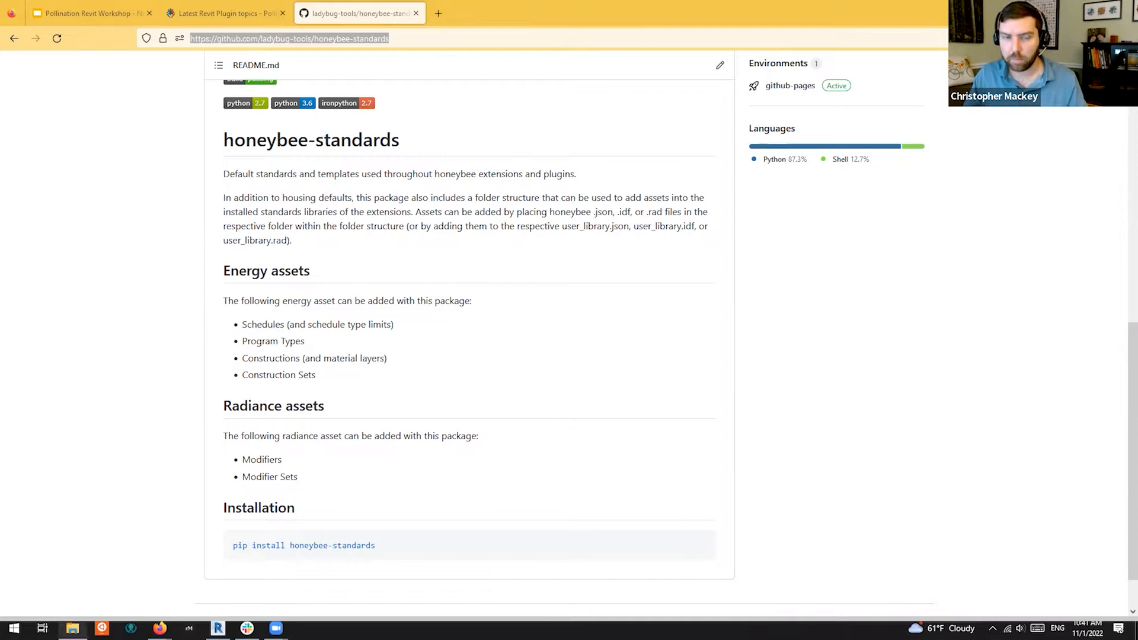
# Bring back the standards folder window, try the path %tempdata%\ladybug_tools and dismiss the not-found error
pyautogui.moveTo(73, 628)
pyautogui.click(86, 598)
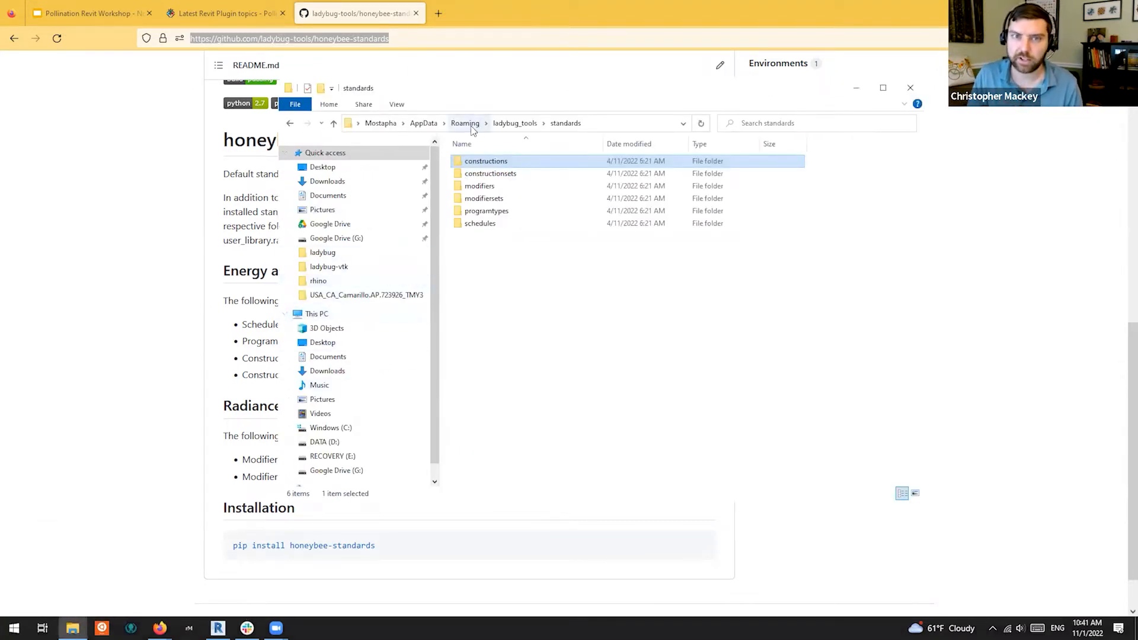
pyautogui.click(633, 126)
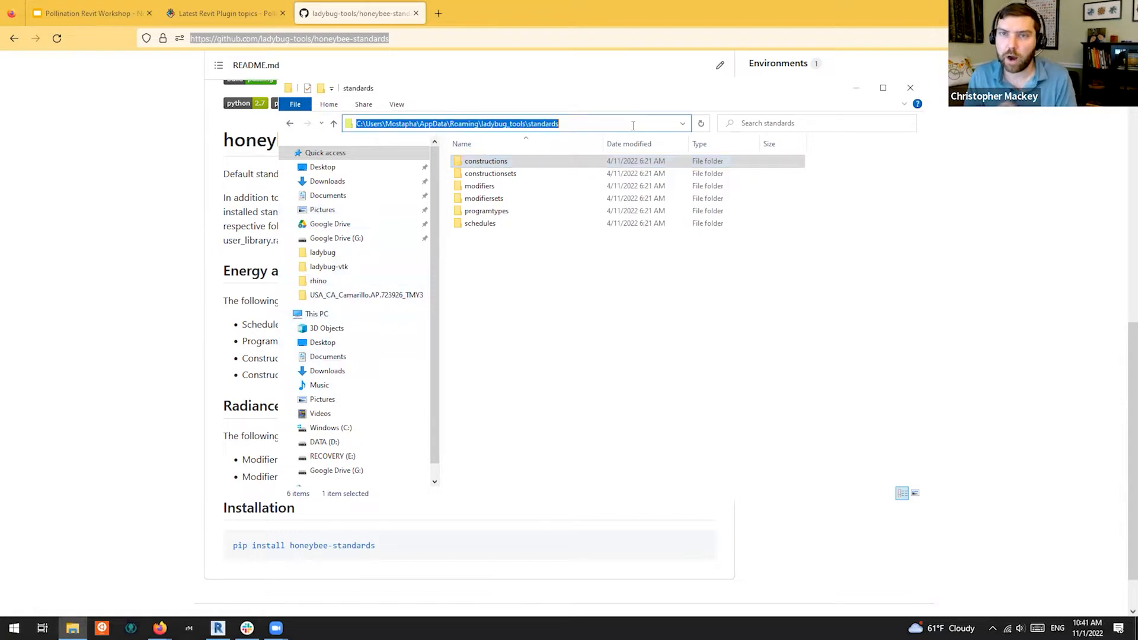
pyautogui.write('%te')
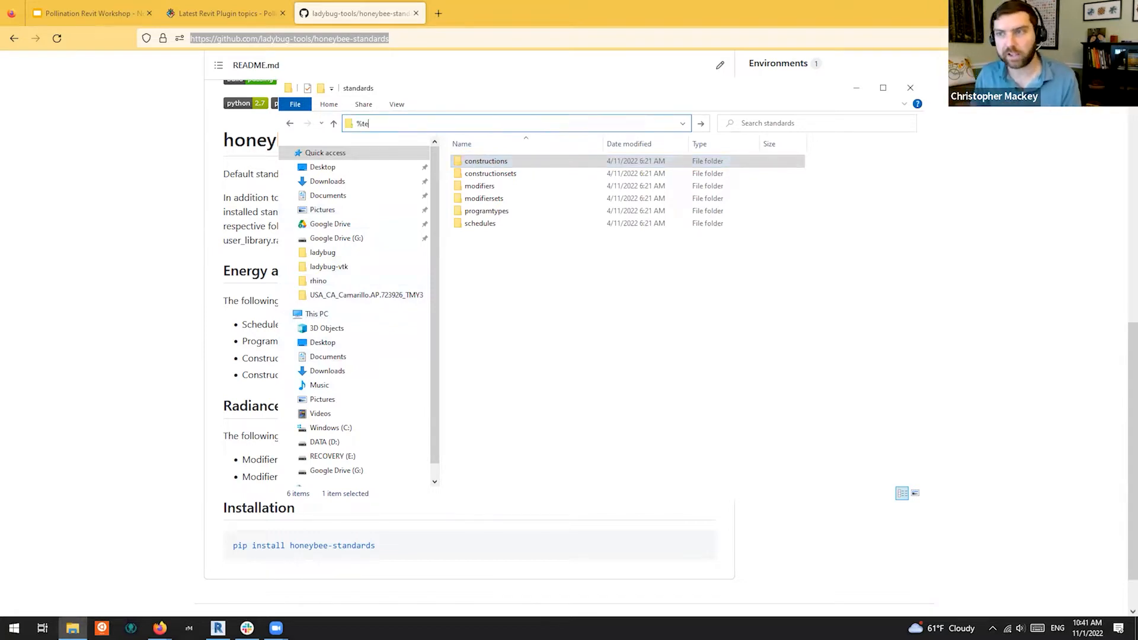
pyautogui.write('mpda')
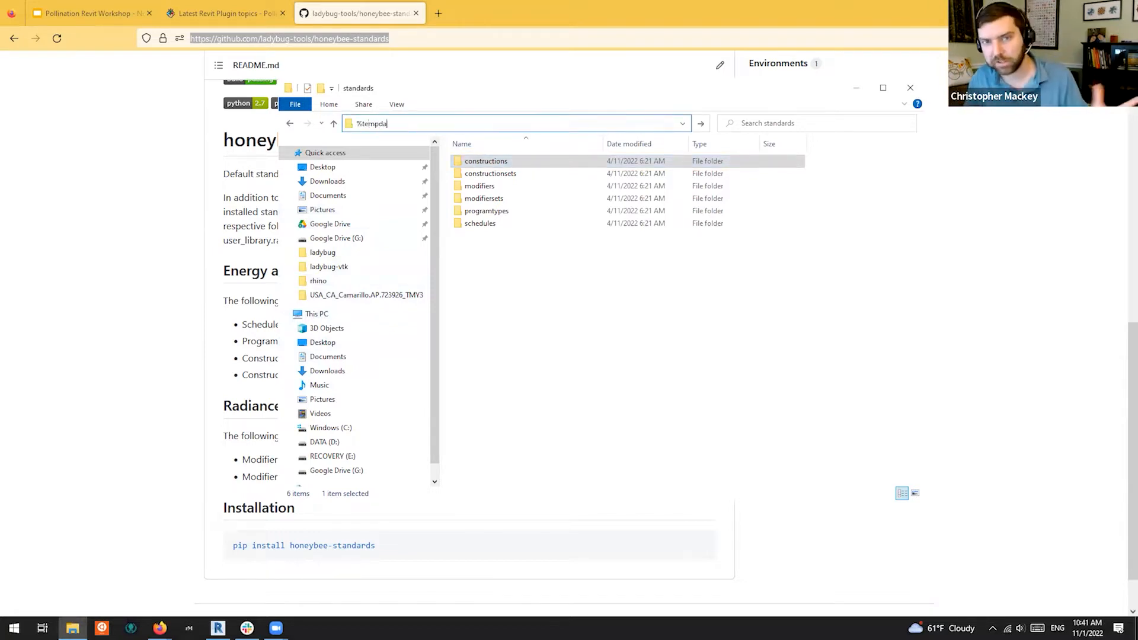
pyautogui.write('ta%')
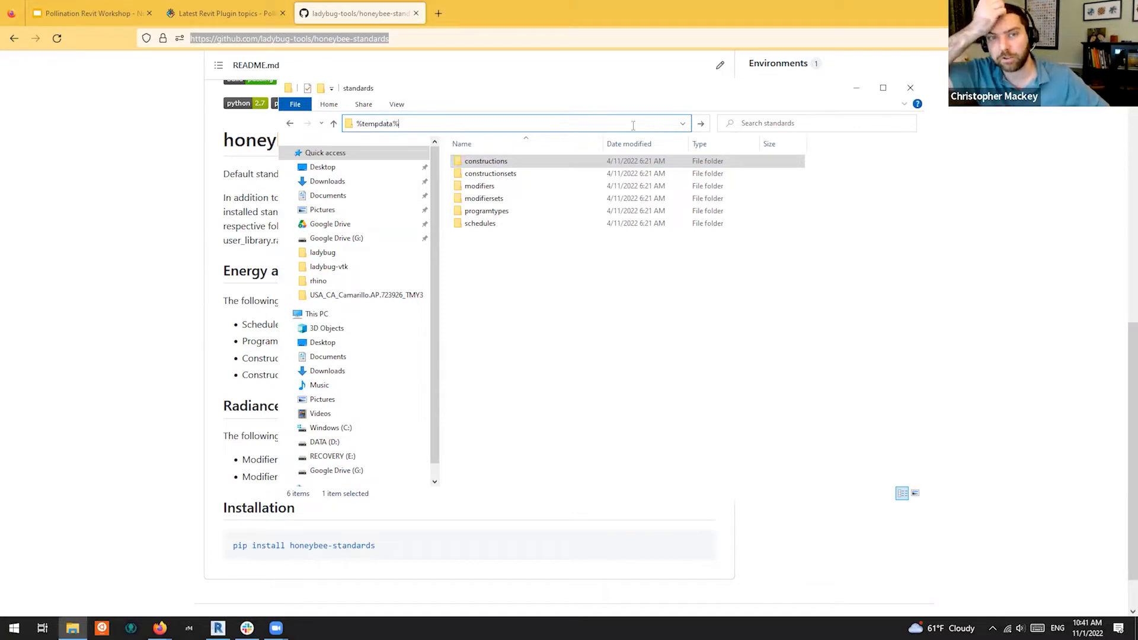
pyautogui.write('\\ladybu')
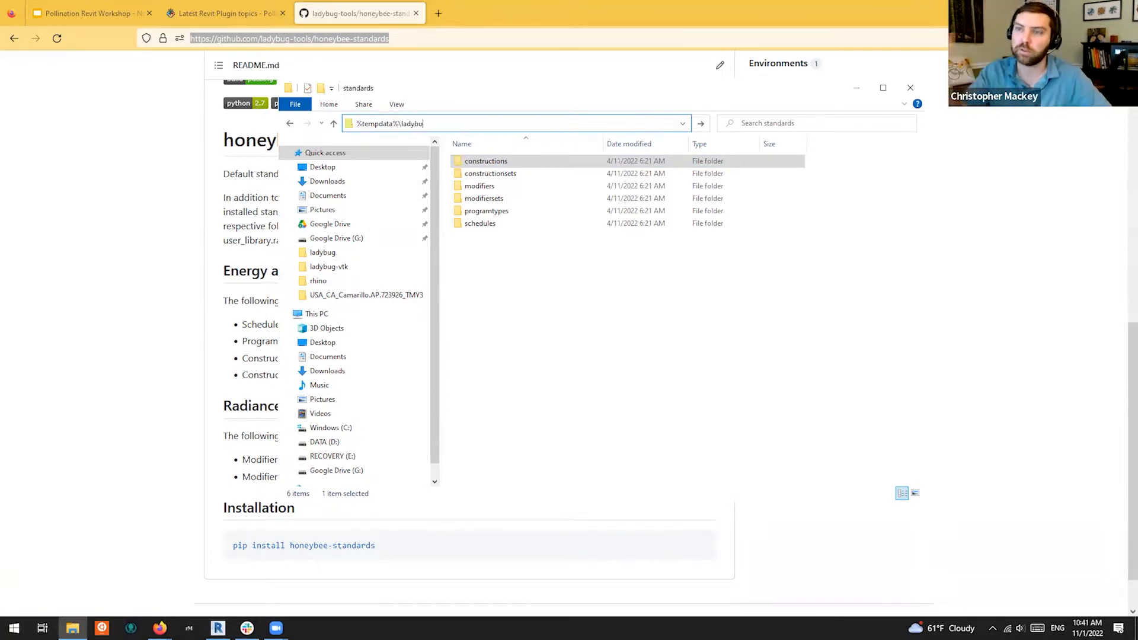
pyautogui.write('g_tools')
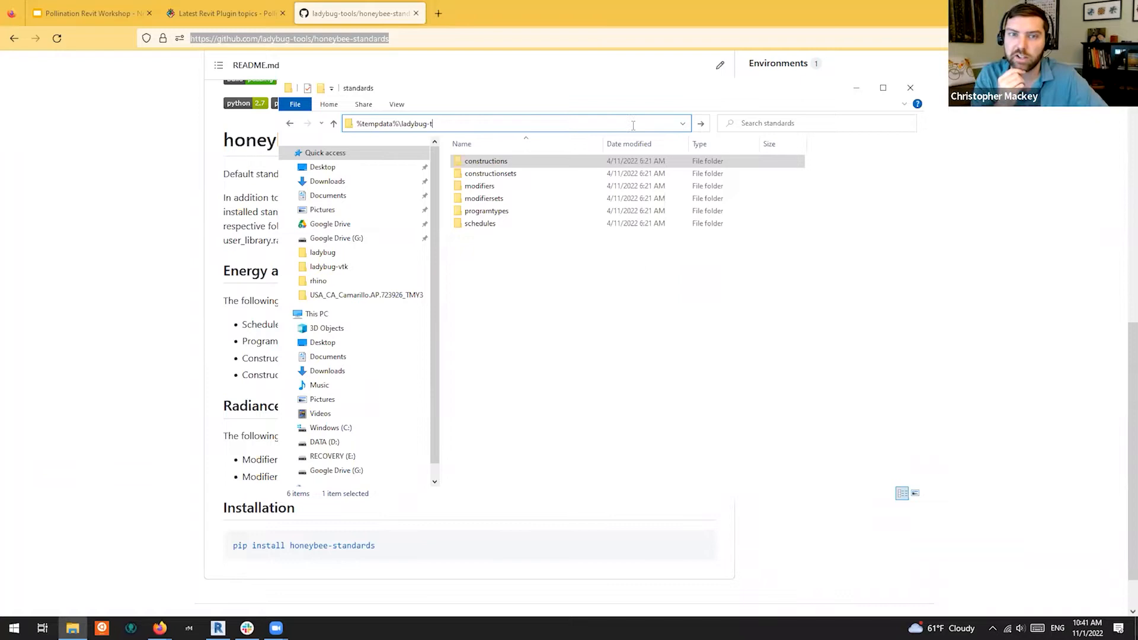
pyautogui.press('BackSpace')
pyautogui.write('_tools')
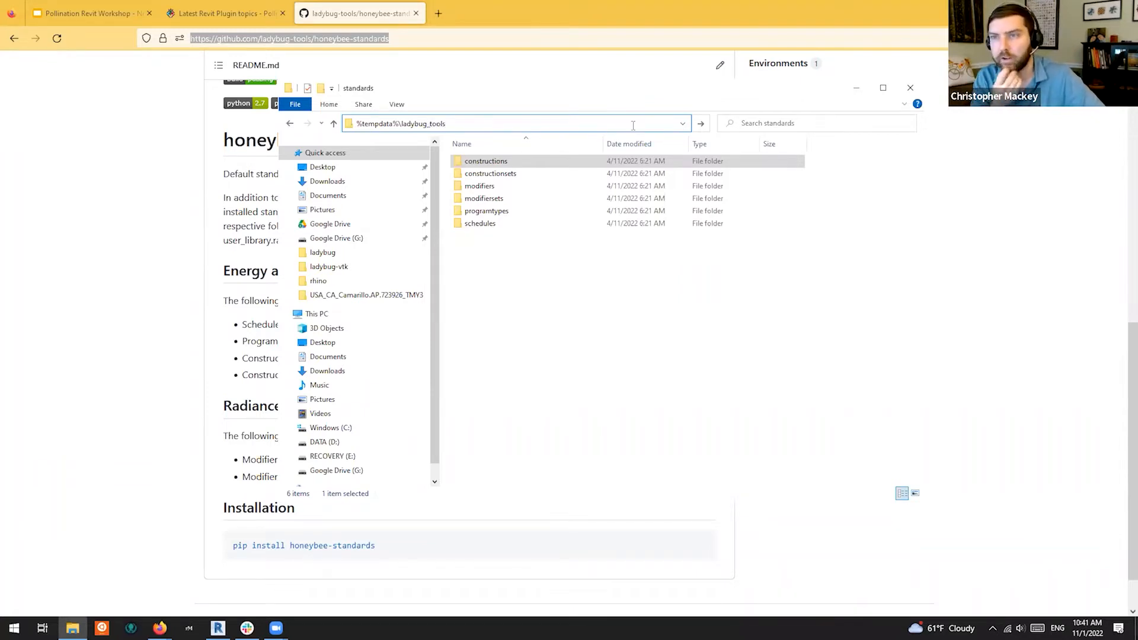
pyautogui.press('Return')
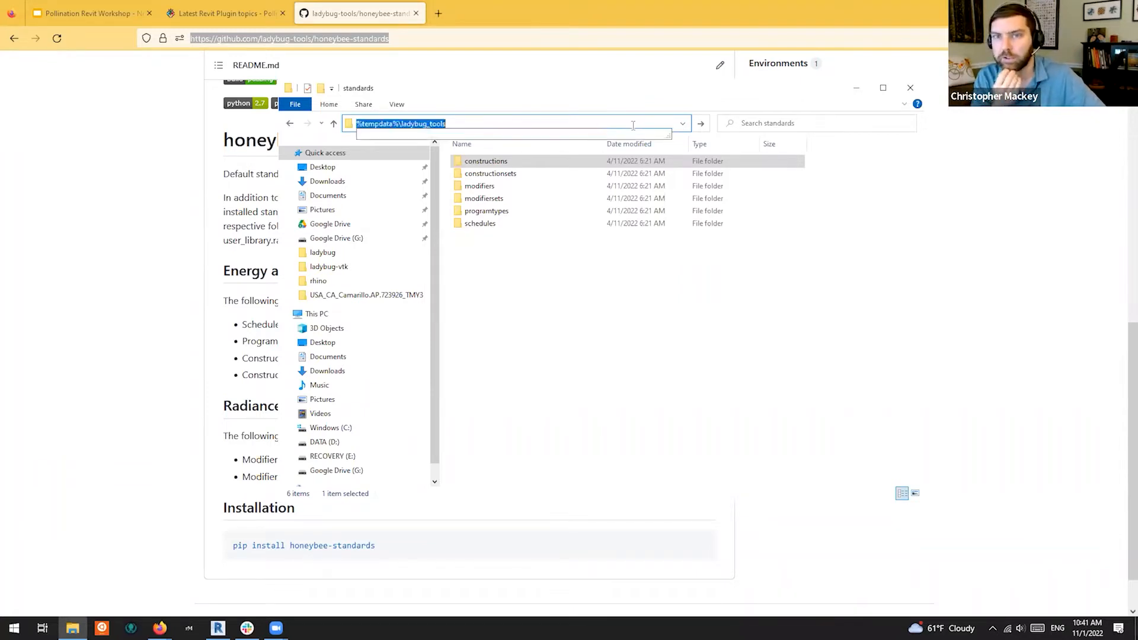
pyautogui.press('Return')
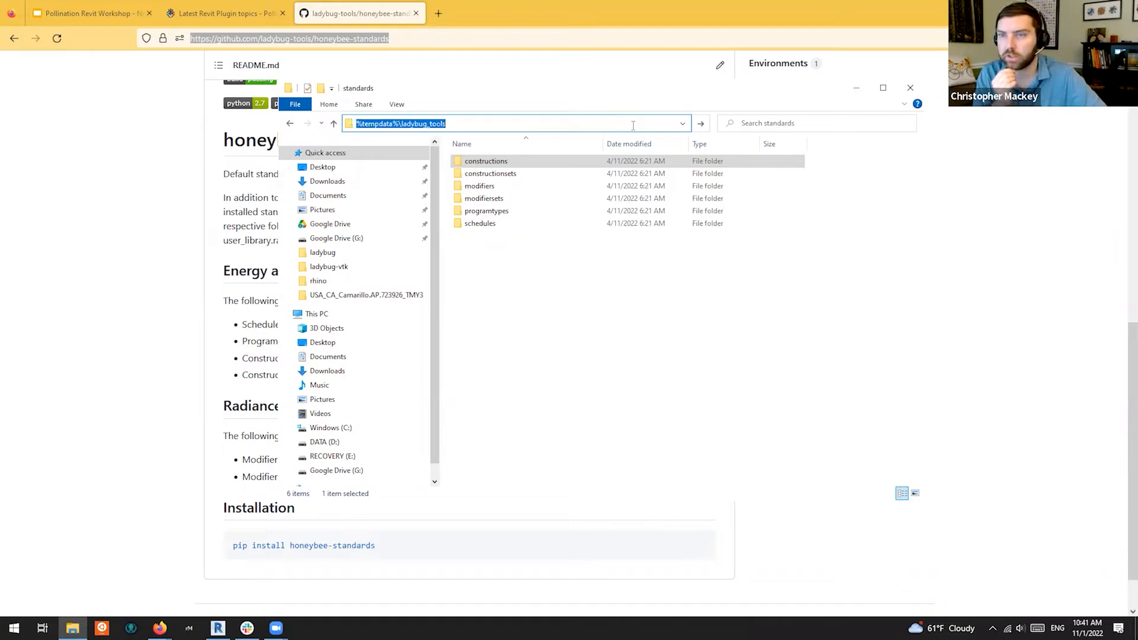
pyautogui.click(430, 125)
pyautogui.press('Return')
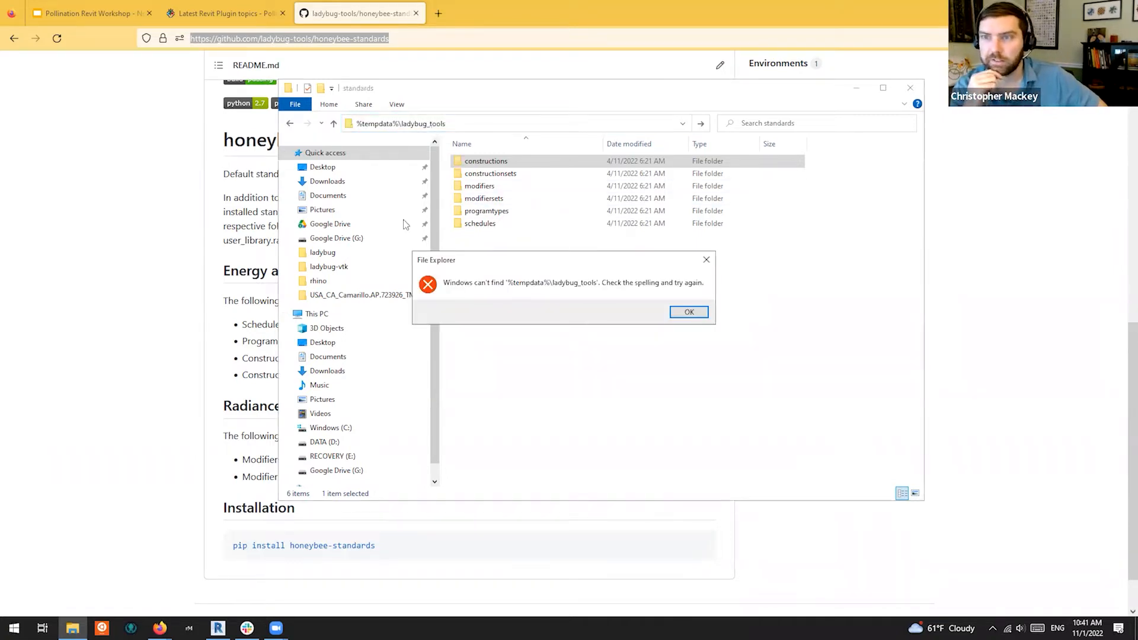
pyautogui.click(690, 312)
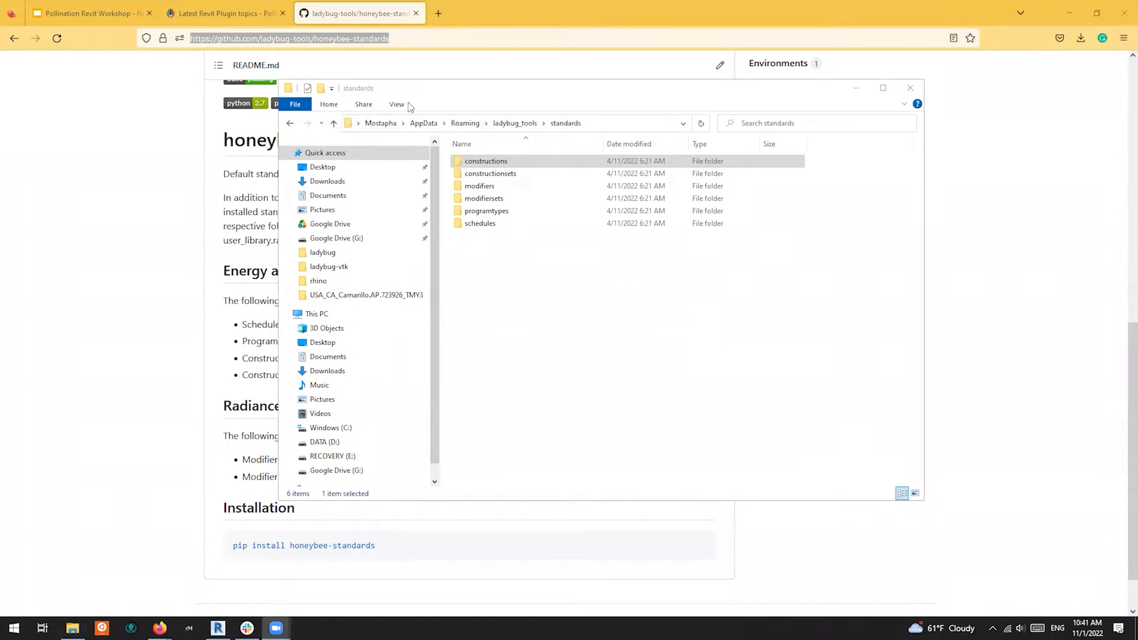
# Show the standards folder's full AppData\Roaming path and select the programtypes folder
pyautogui.click(604, 124)
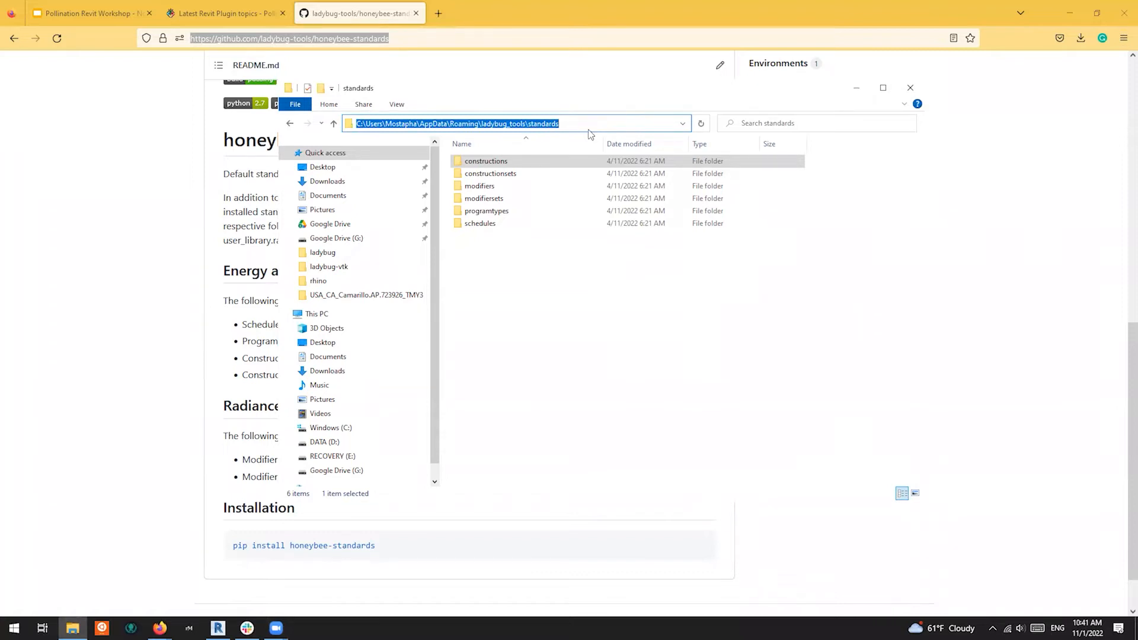
pyautogui.click(511, 211)
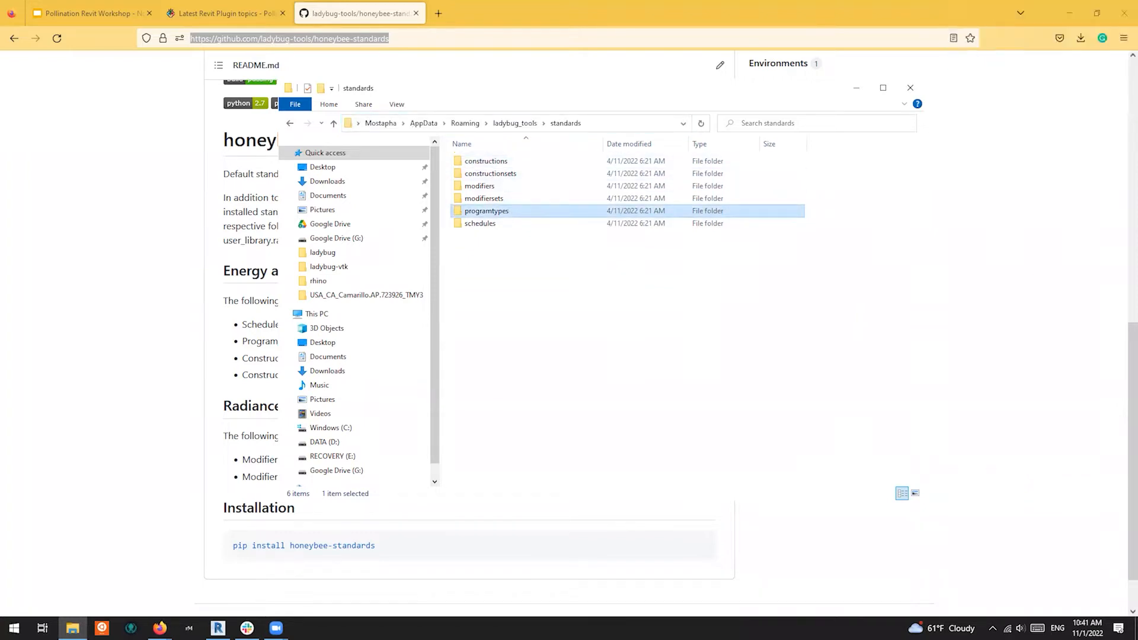
pyautogui.click(606, 126)
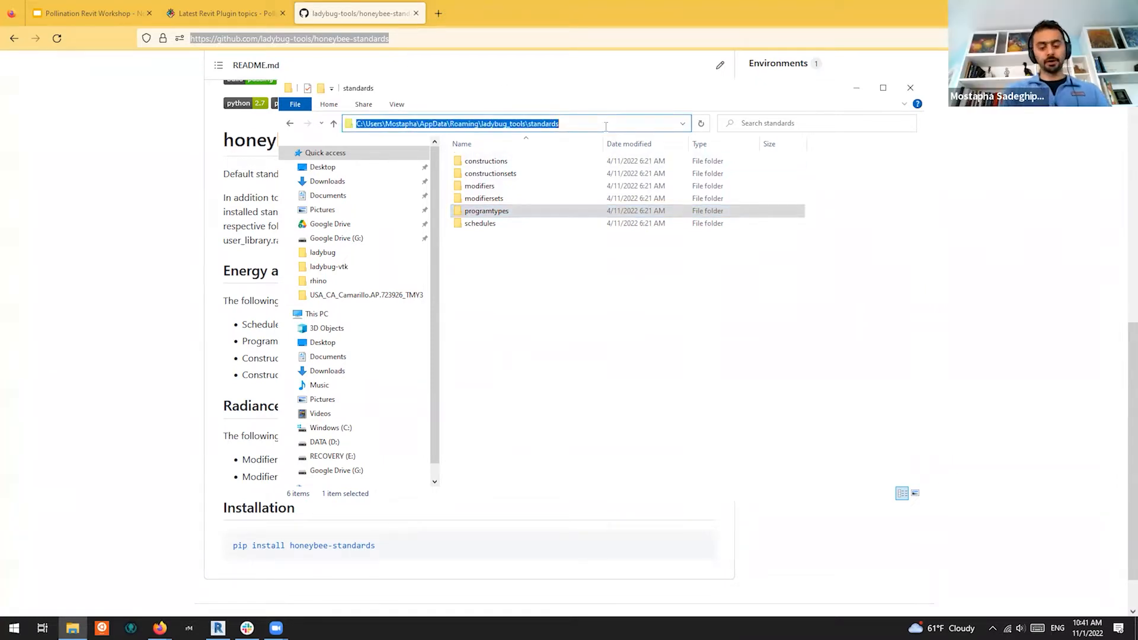
# Navigate to c:\Program Files\ladybug_tools\resources\standards\honeybee_energy_standards
pyautogui.write('c:\\p')
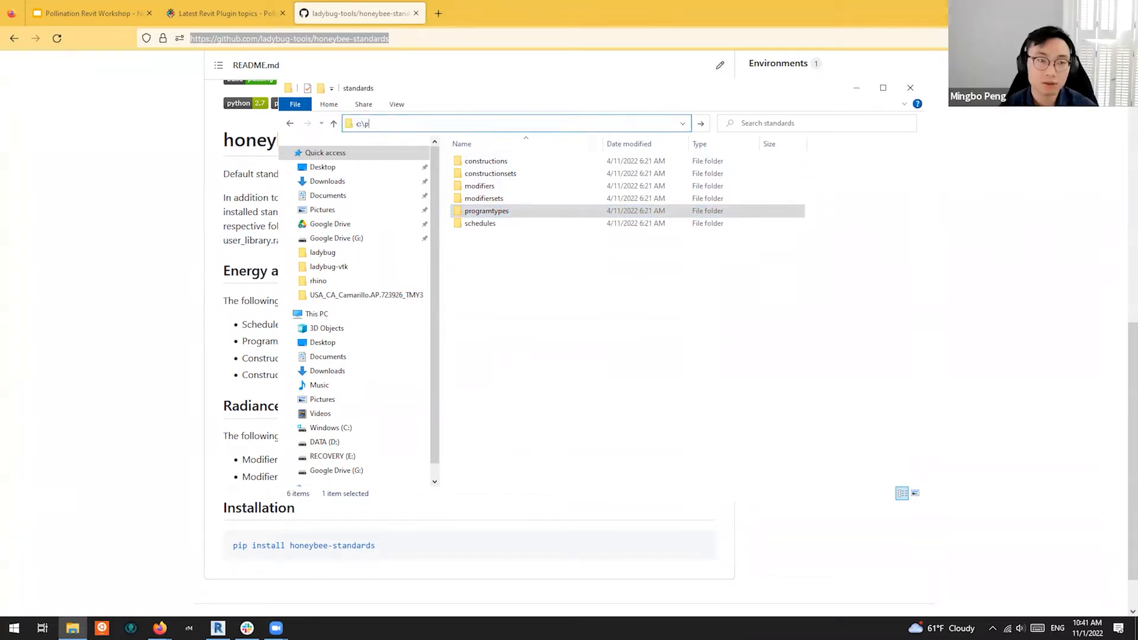
pyautogui.write('rogram Files\\la')
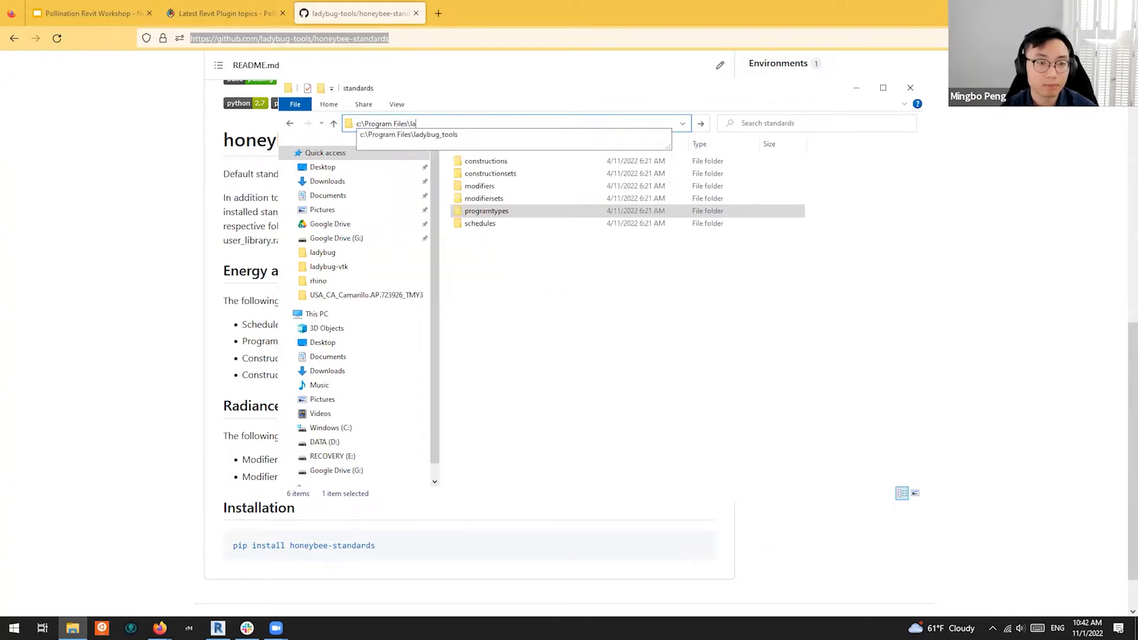
pyautogui.press('Tab')
pyautogui.press('Return')
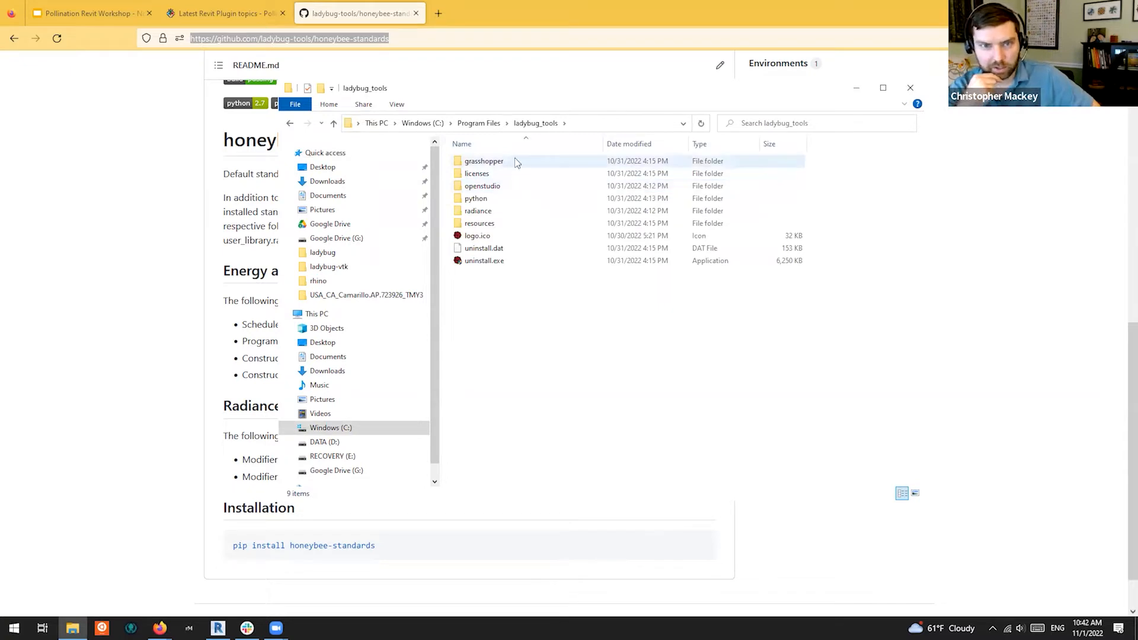
pyautogui.doubleClick(495, 224)
pyautogui.doubleClick(497, 173)
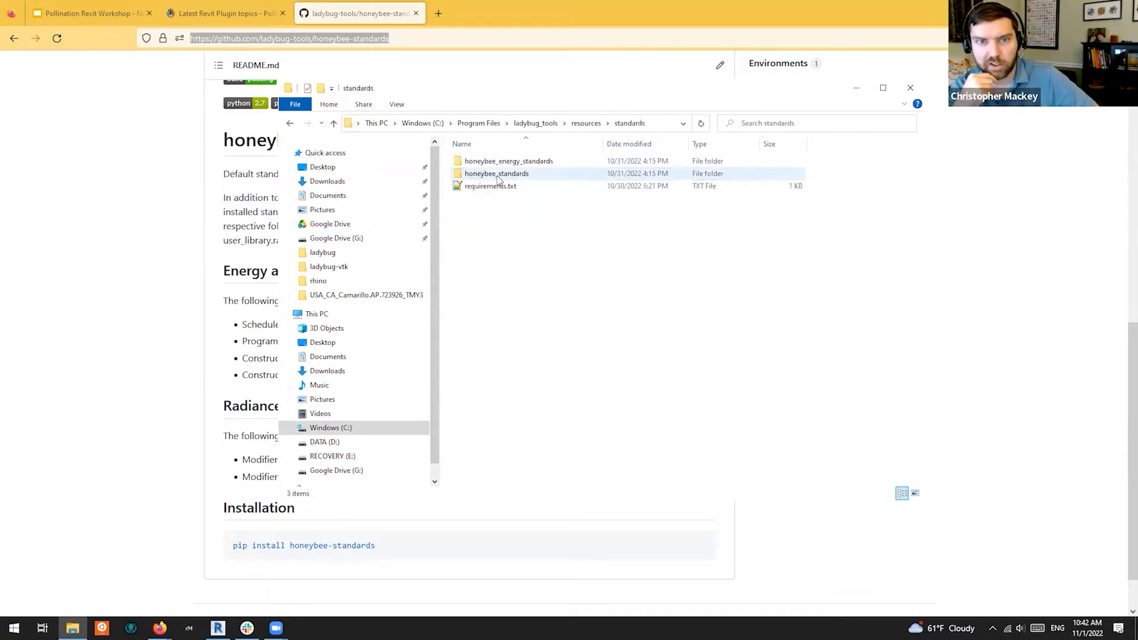
pyautogui.doubleClick(540, 164)
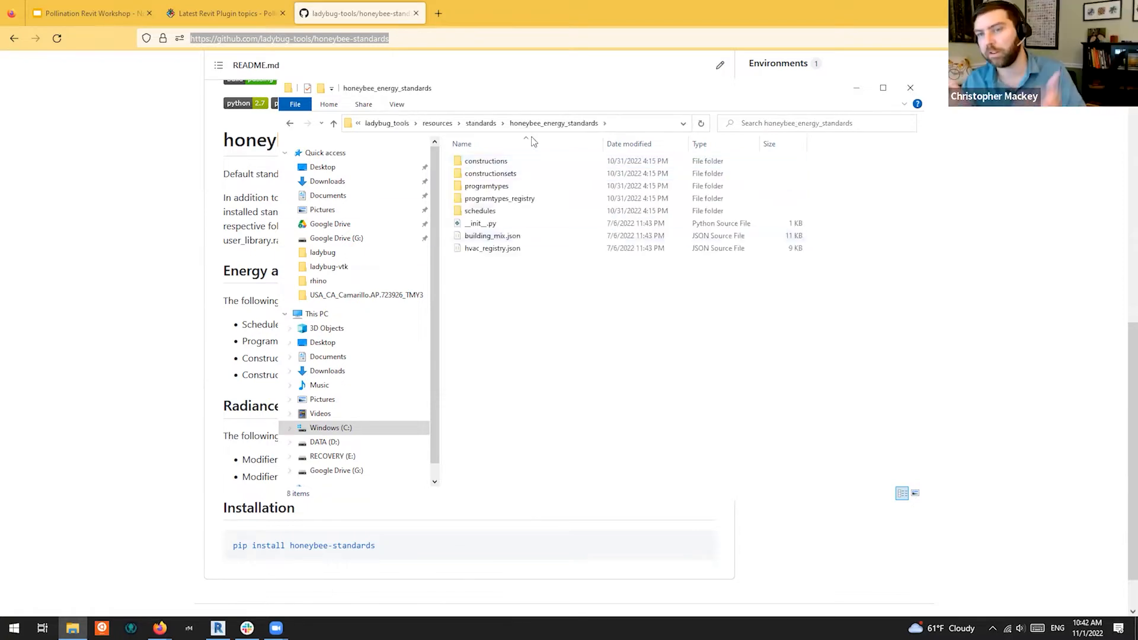
# Check constructionsets, then open constructions to find four JSON files, and return to Revit
pyautogui.doubleClick(498, 174)
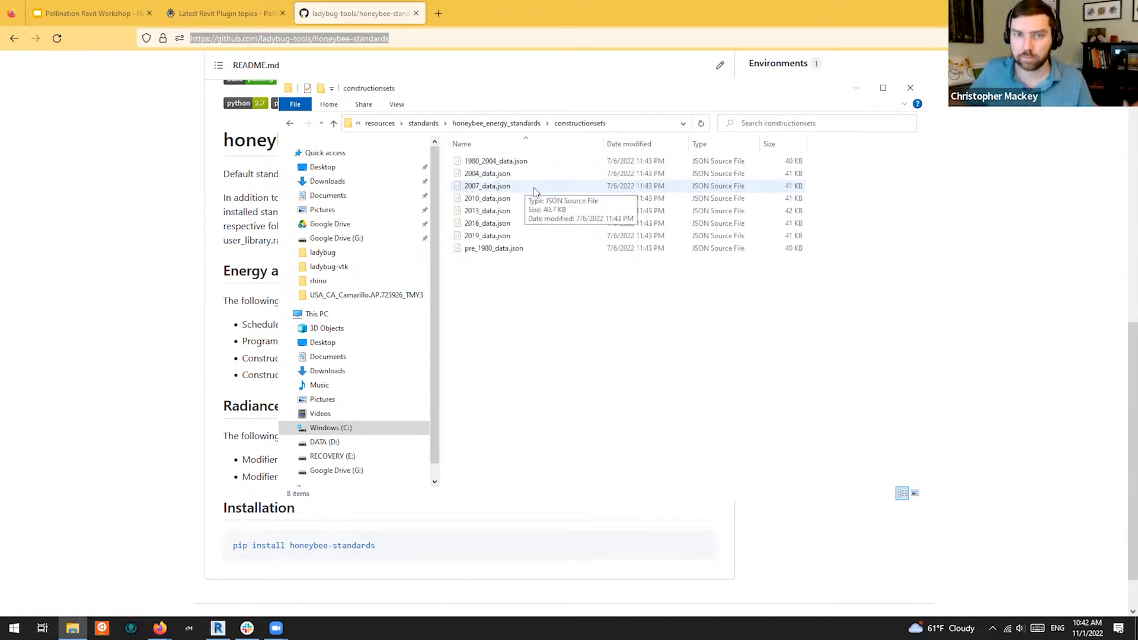
pyautogui.hotkey('alt', 'Left')
pyautogui.doubleClick(492, 173)
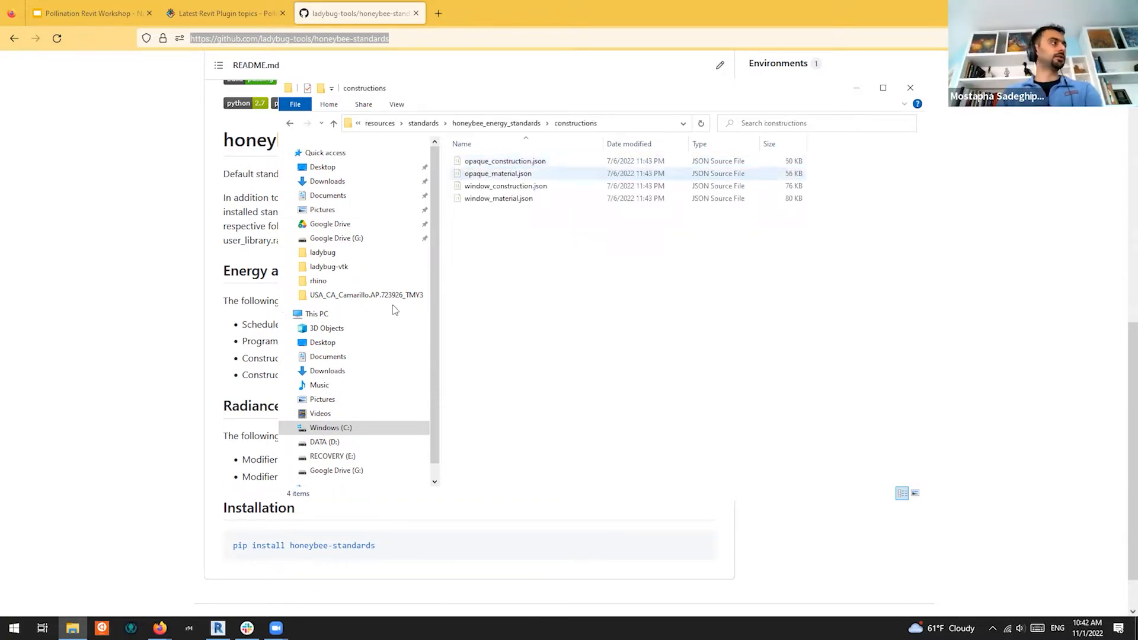
pyautogui.click(218, 628)
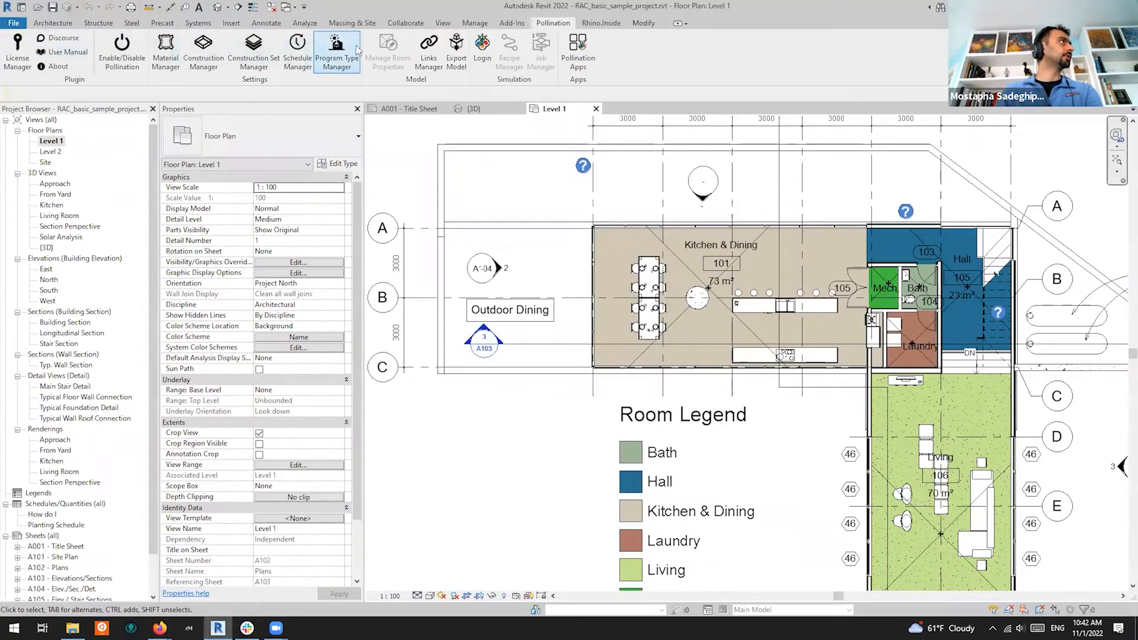
pyautogui.click(255, 50)
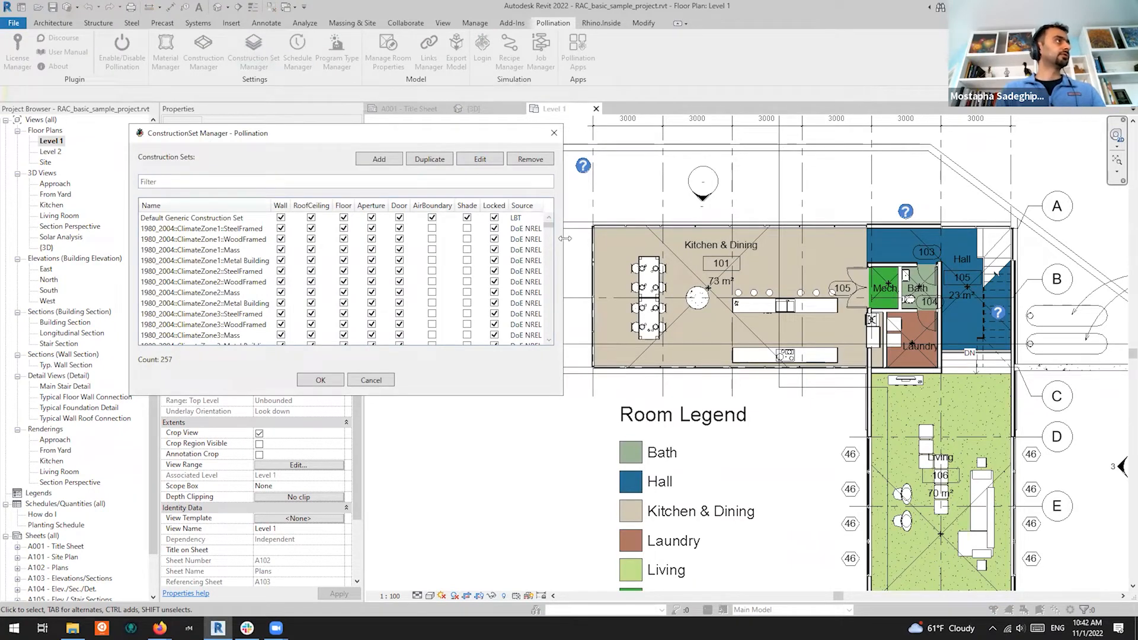
pyautogui.moveTo(565, 238); pyautogui.dragTo(761, 239)
pyautogui.click(537, 239)
pyautogui.scroll(-5, 548, 286)
pyautogui.scroll(-7, 549, 286)
pyautogui.click(529, 303)
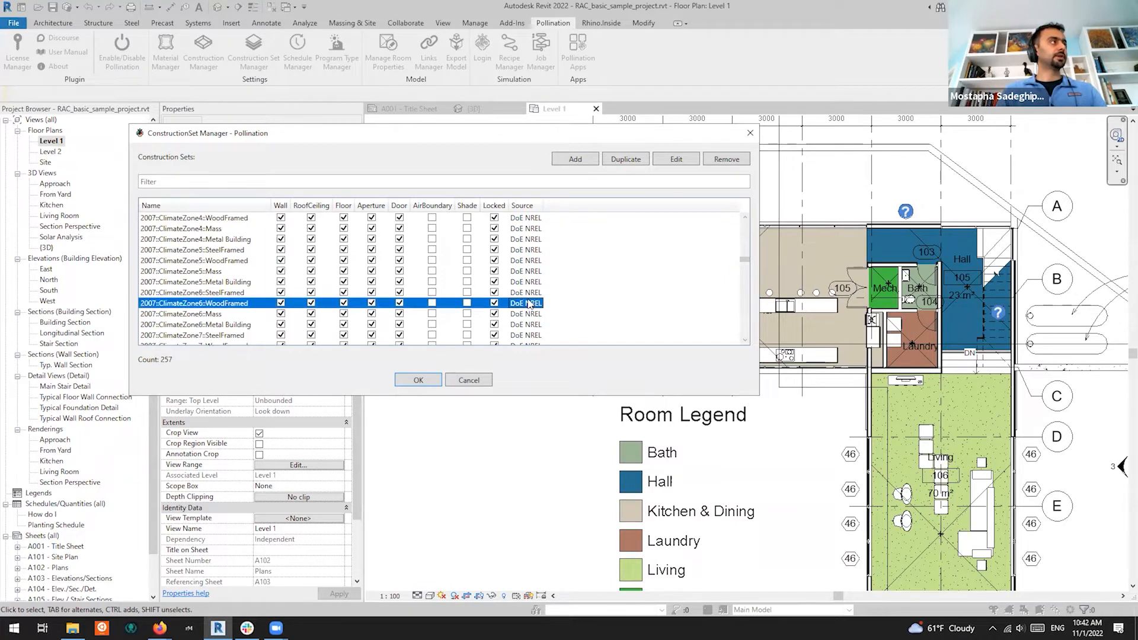
pyautogui.moveTo(744, 264); pyautogui.dragTo(739, 204)
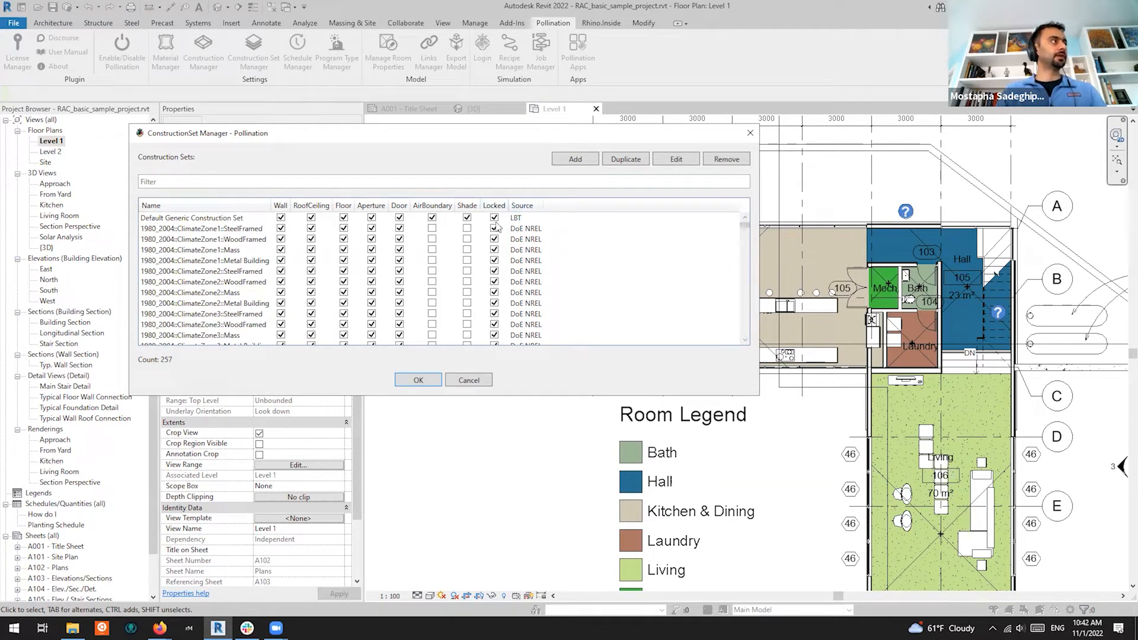
pyautogui.click(519, 251)
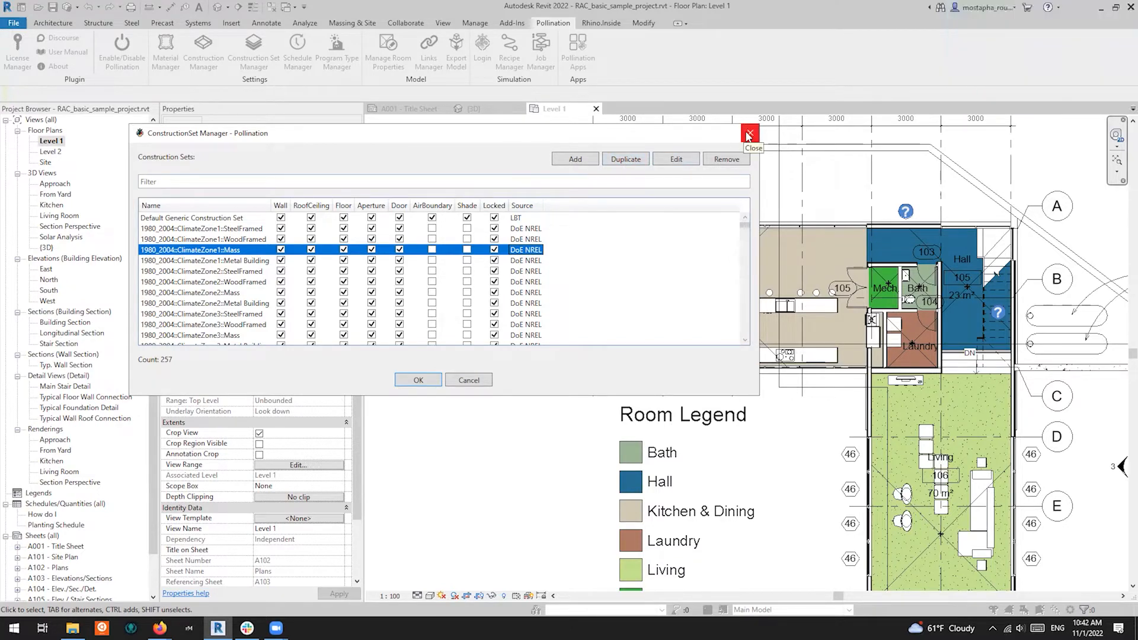
pyautogui.click(750, 136)
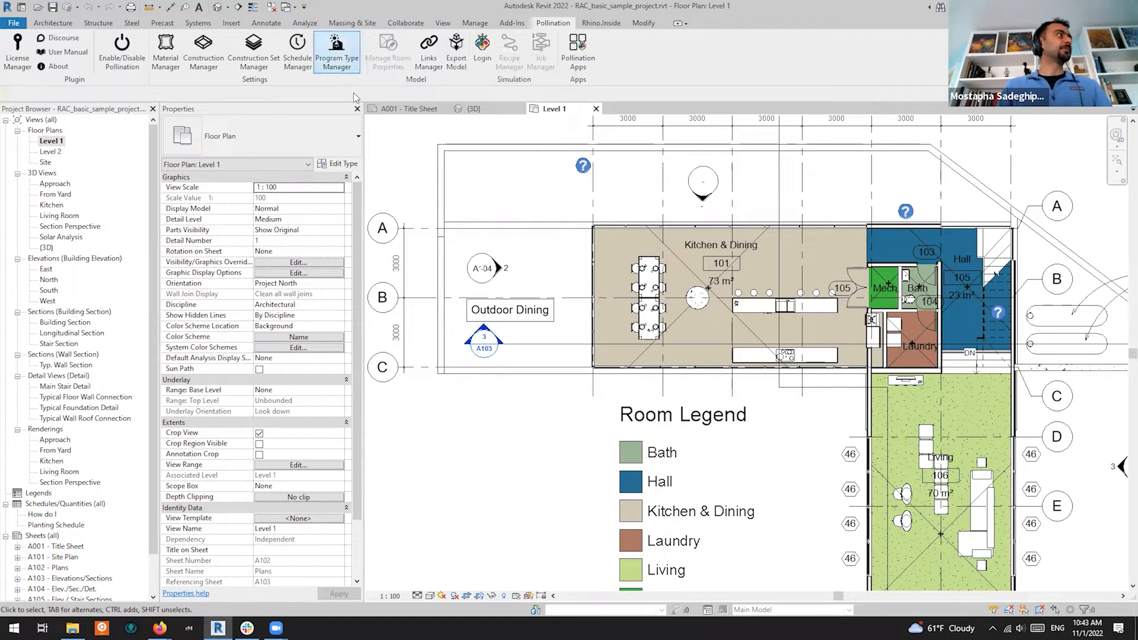
# Select room 101 Kitchen & Dining and open its Pollination room properties
pyautogui.click(684, 263)
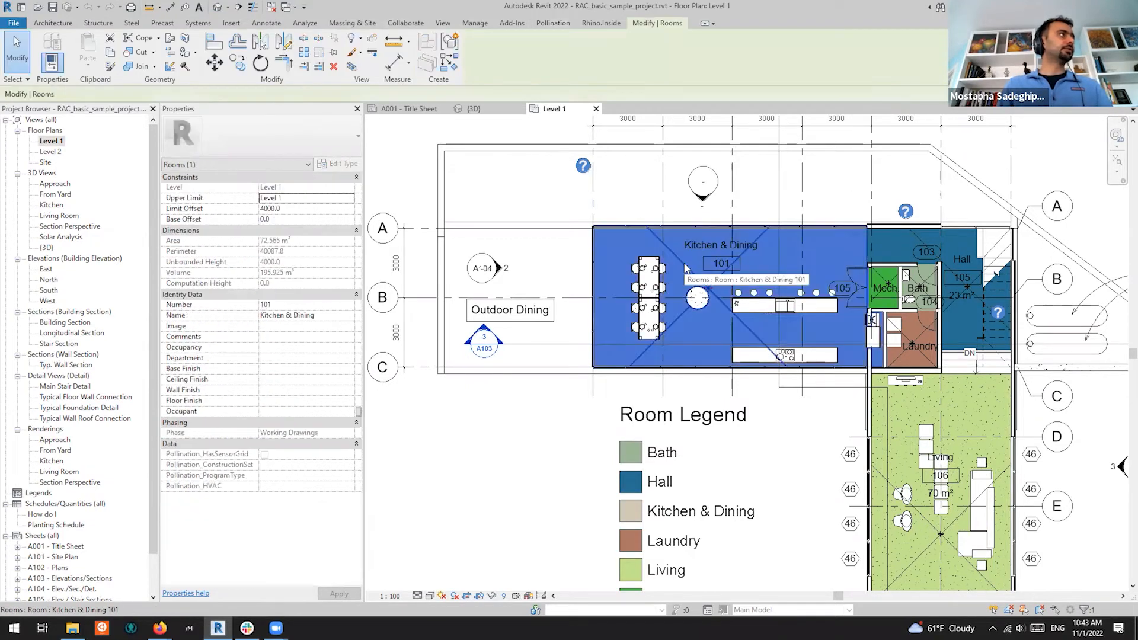
pyautogui.click(553, 23)
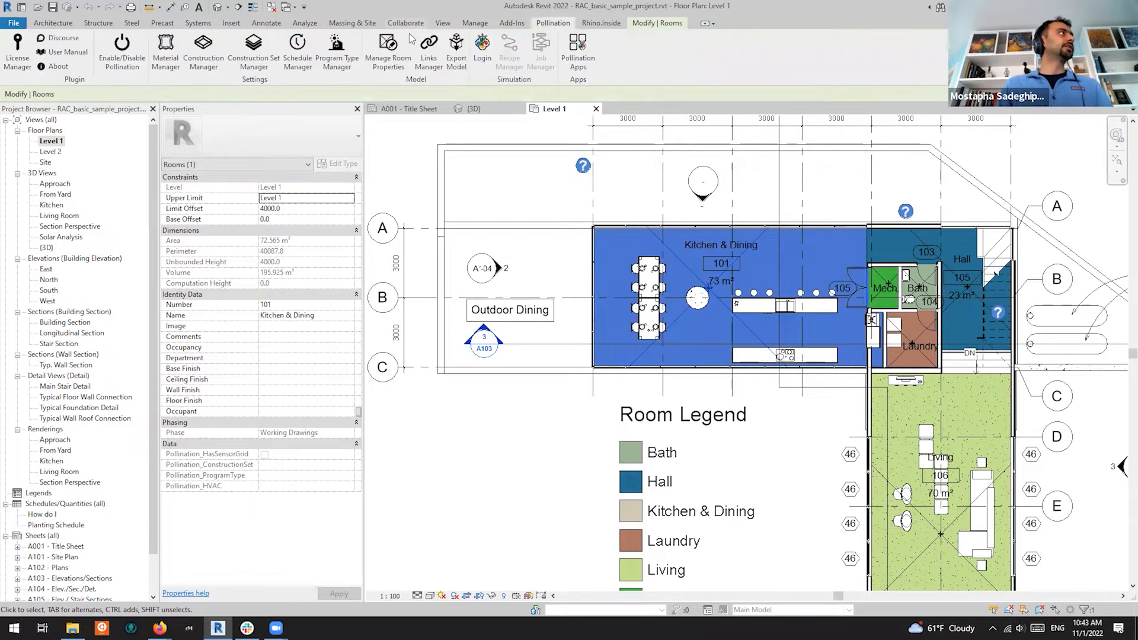
pyautogui.click(399, 67)
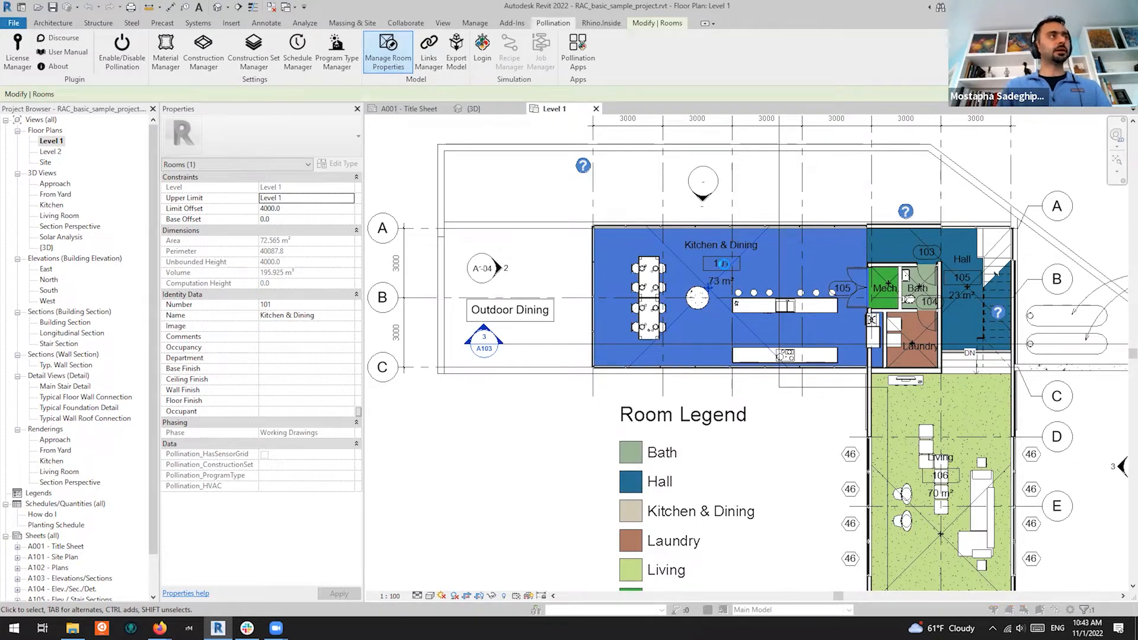
pyautogui.moveTo(176, 56); pyautogui.dragTo(646, 122)
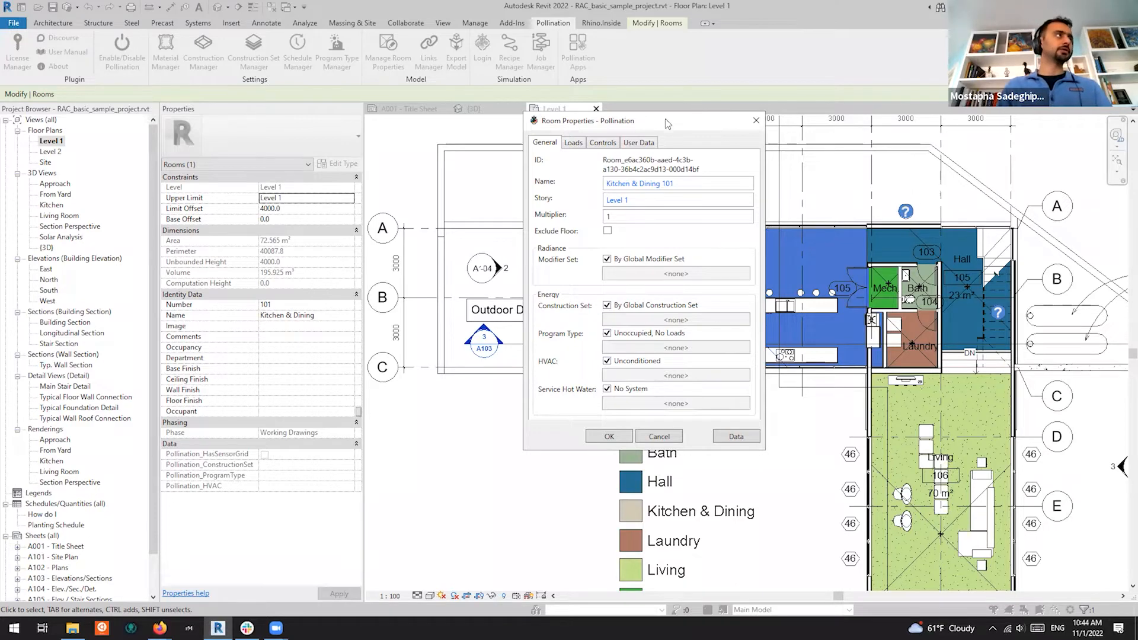
pyautogui.click(572, 144)
pyautogui.click(601, 144)
pyautogui.click(640, 144)
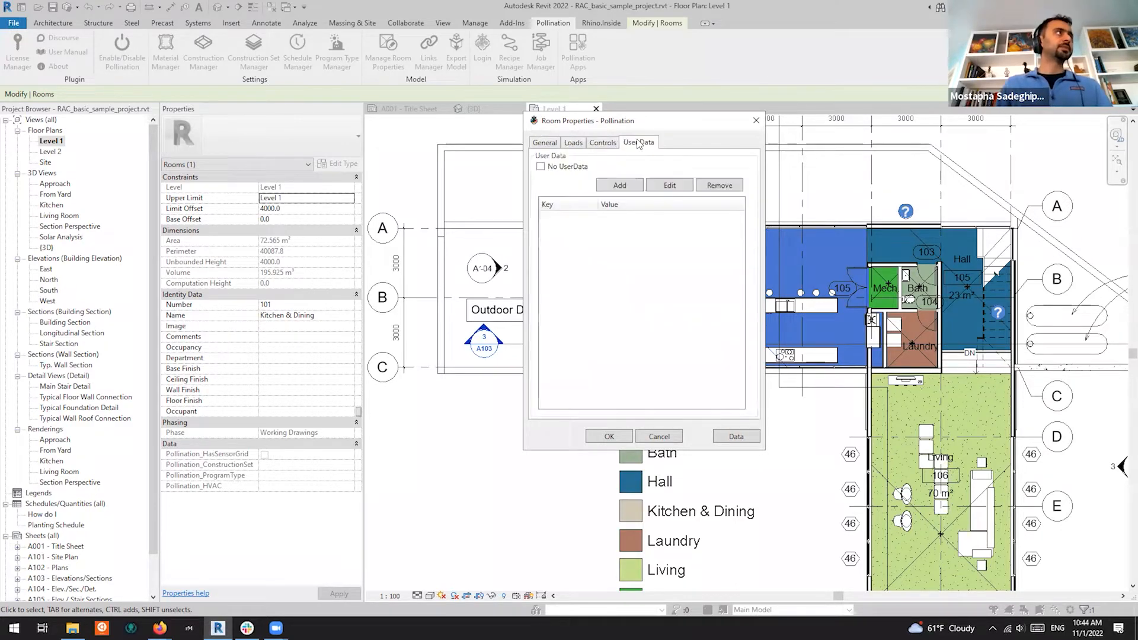
pyautogui.click(553, 144)
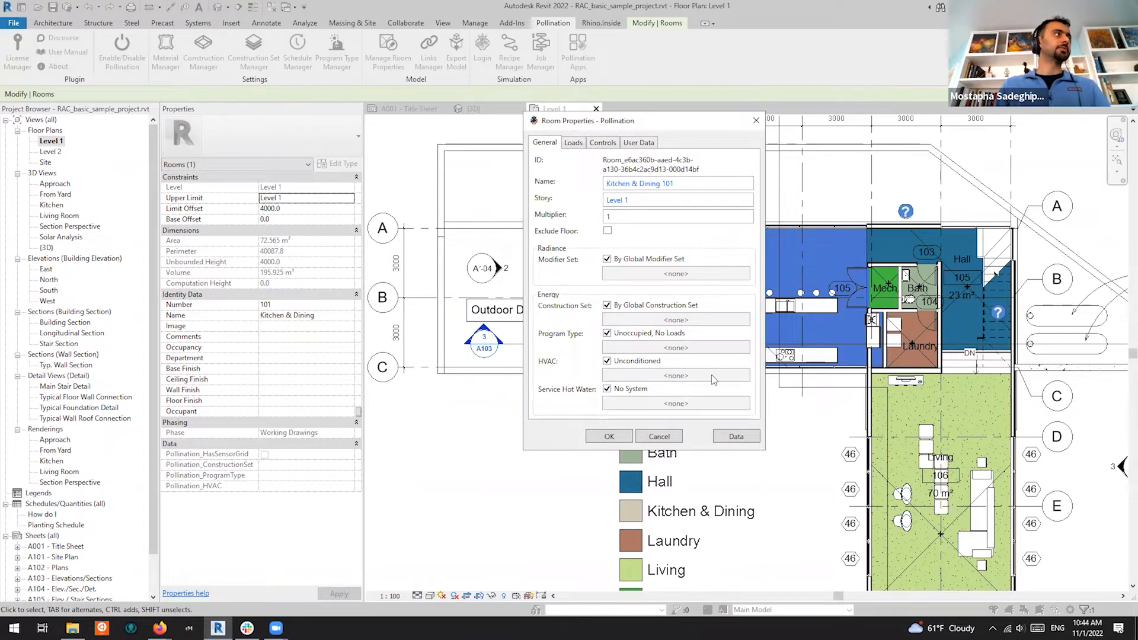
pyautogui.click(755, 120)
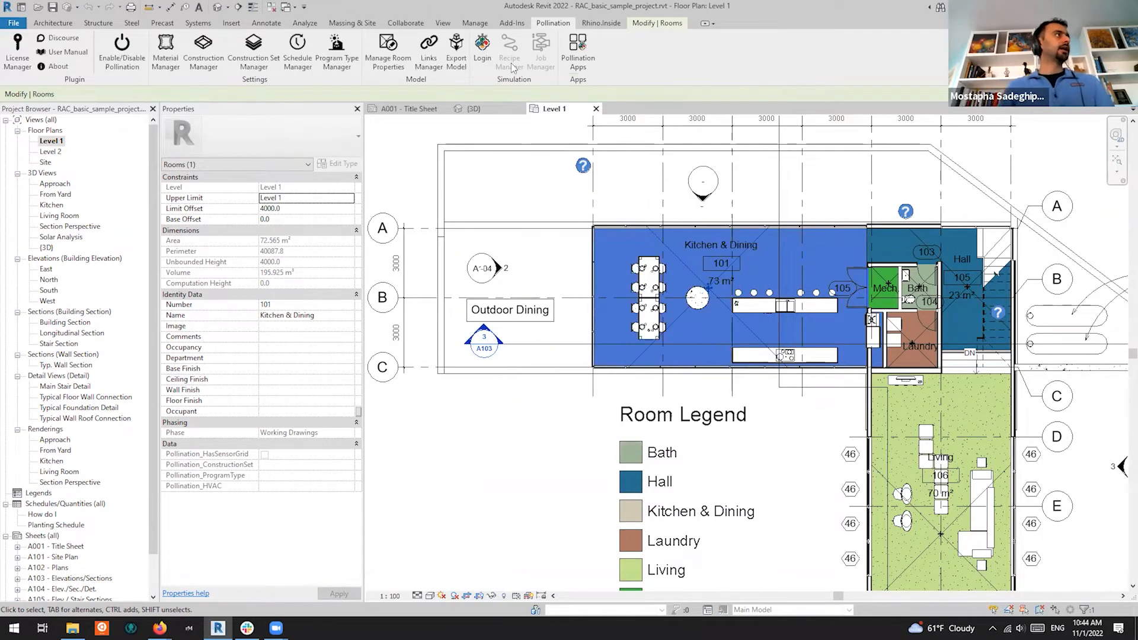
pyautogui.click(521, 183)
pyautogui.click(429, 59)
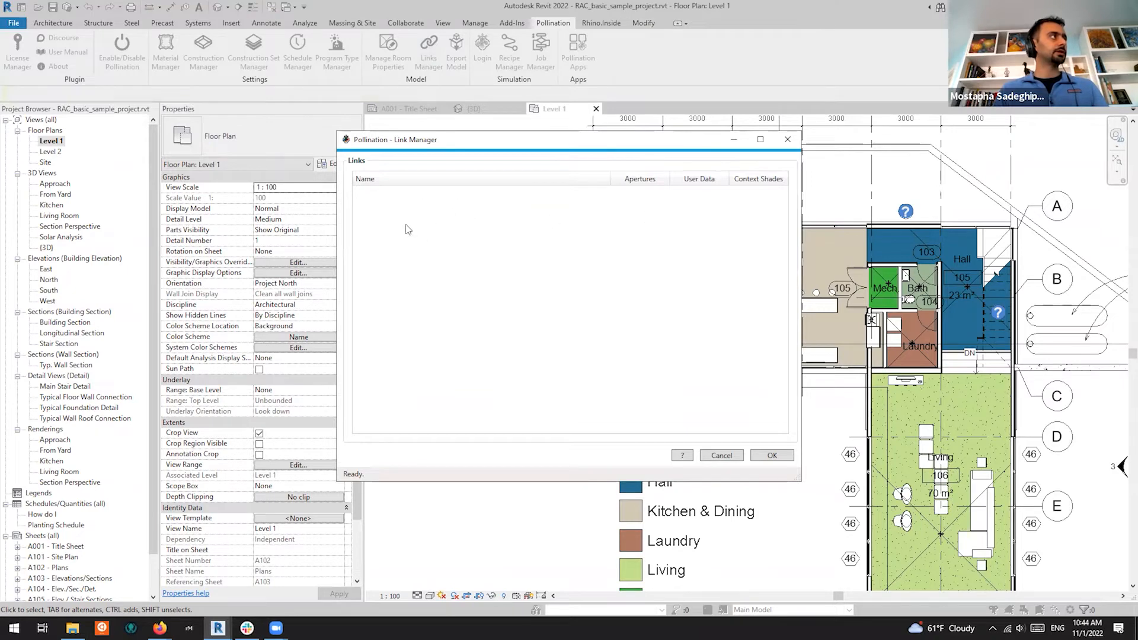
pyautogui.click(788, 140)
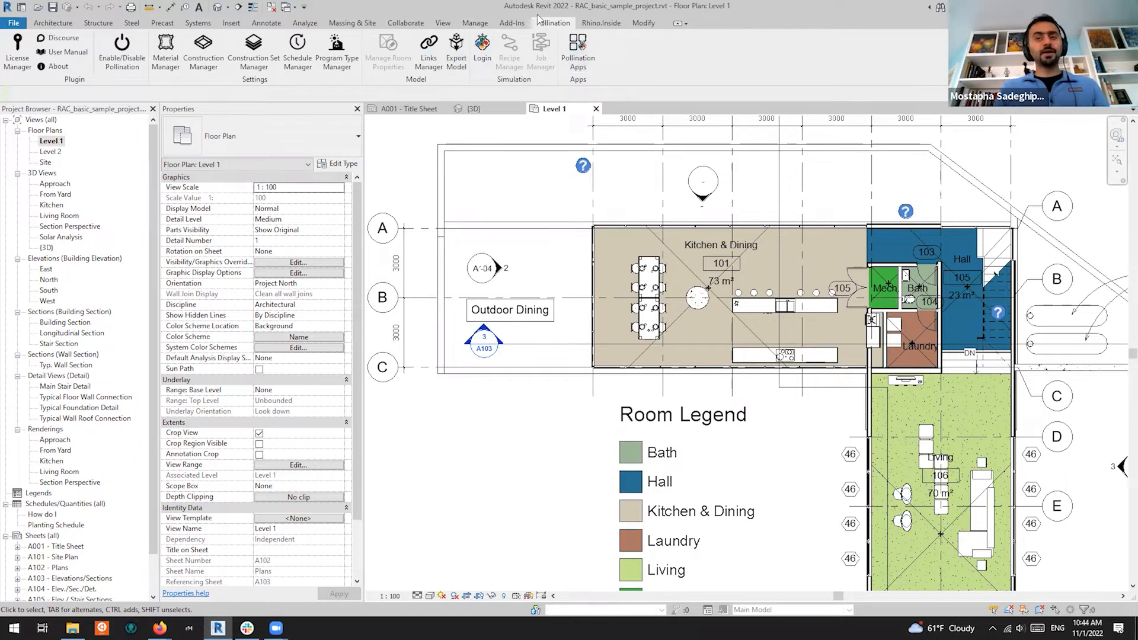
# Open the Pollination Apps window, then move it and make it taller over the plan
pyautogui.click(578, 61)
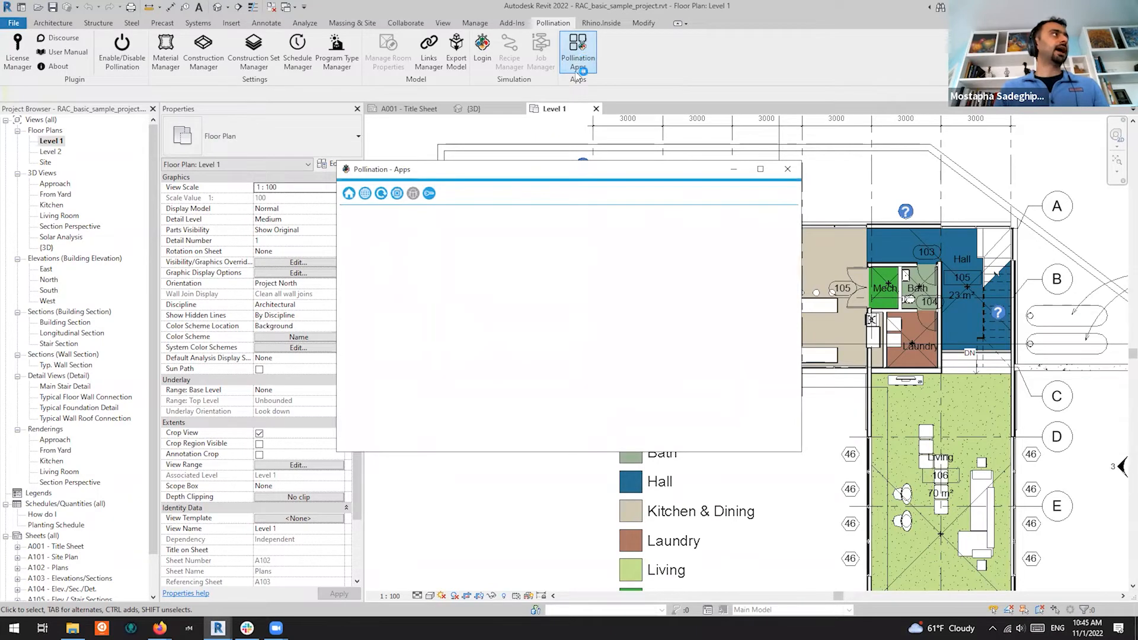
pyautogui.moveTo(556, 173); pyautogui.dragTo(784, 92)
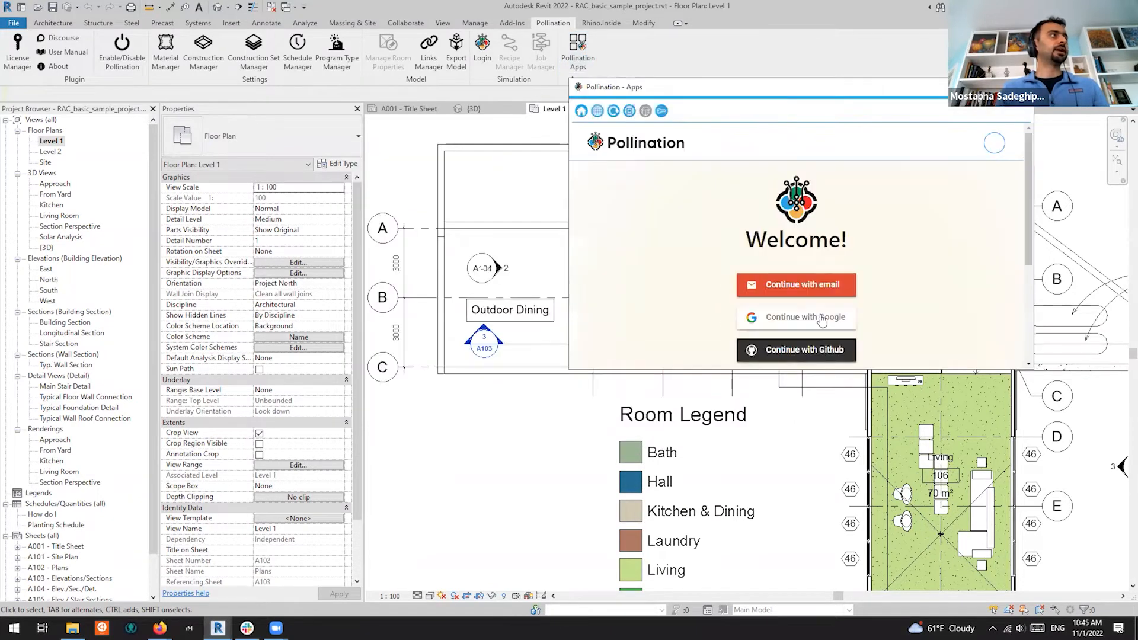
pyautogui.moveTo(774, 370); pyautogui.dragTo(777, 488)
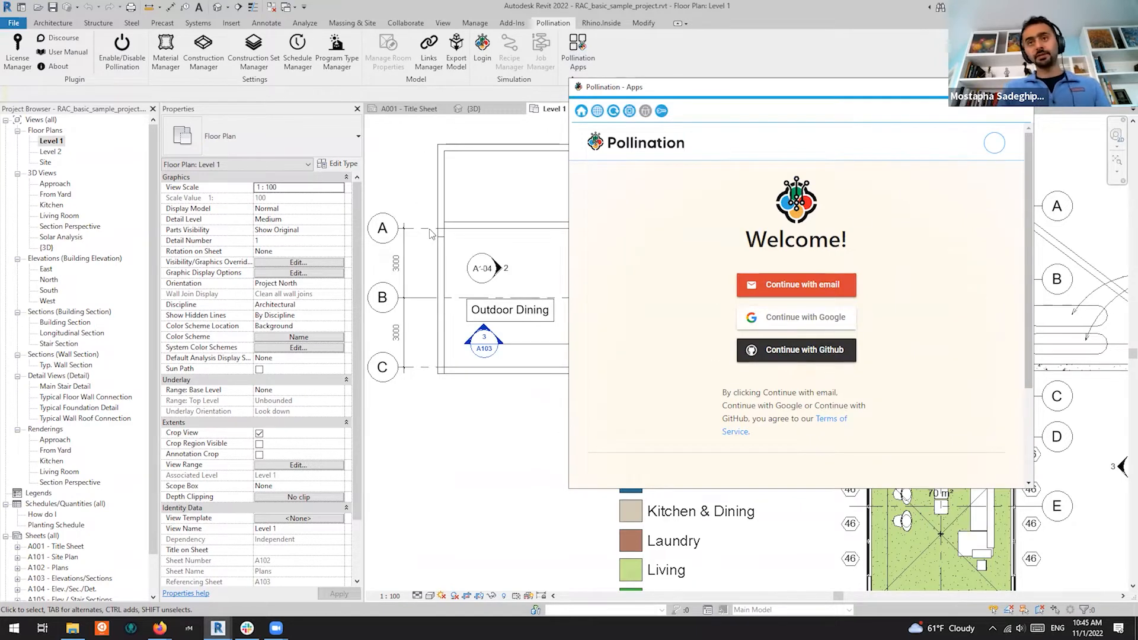
pyautogui.moveTo(637, 88); pyautogui.dragTo(694, 118)
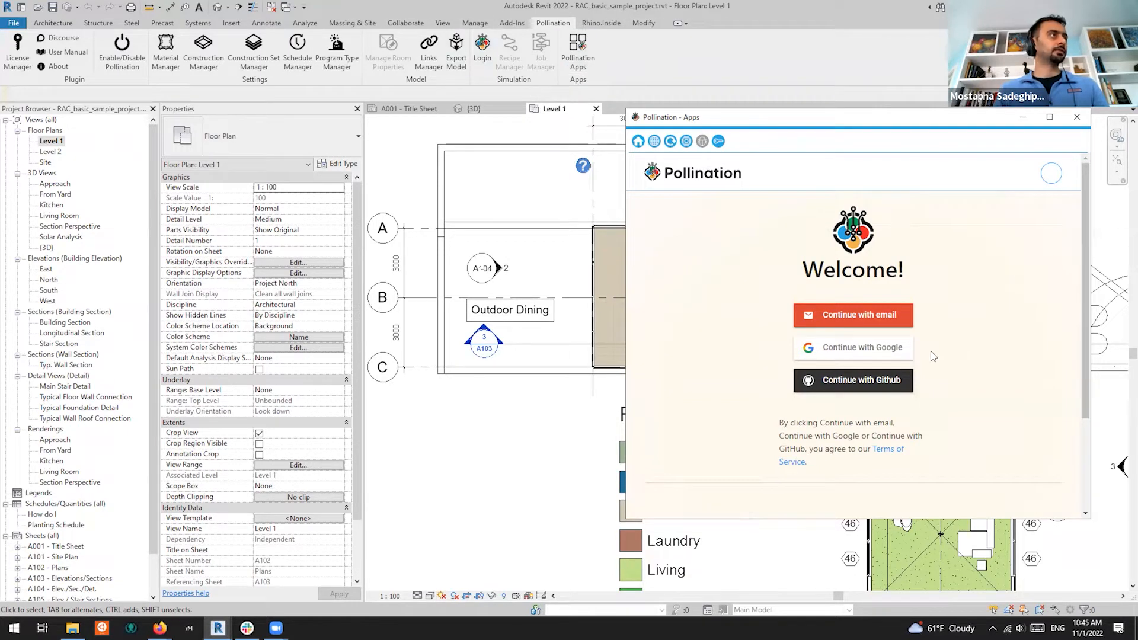
# Sign in to Pollination via Google using the account e-mail and password
pyautogui.click(888, 347)
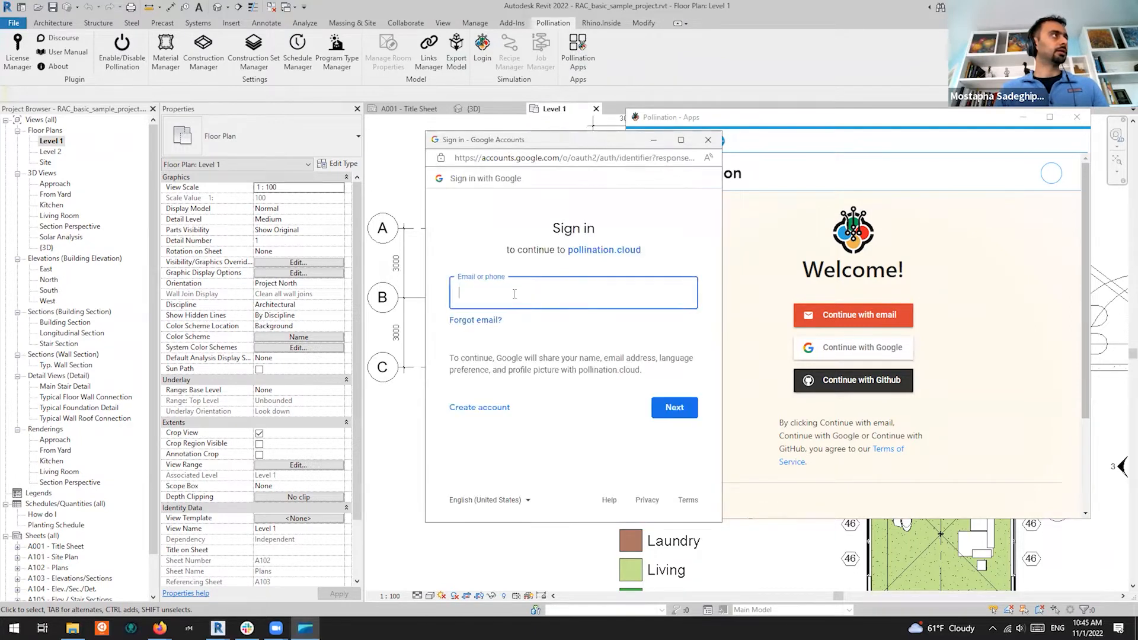
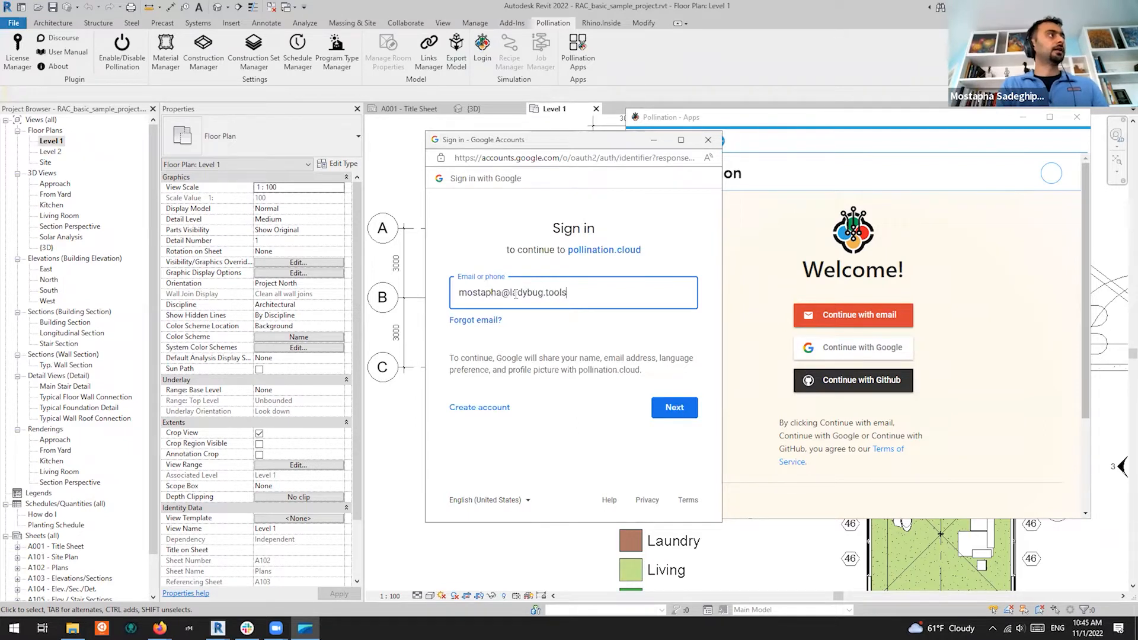
pyautogui.press('Return')
pyautogui.write('*********')
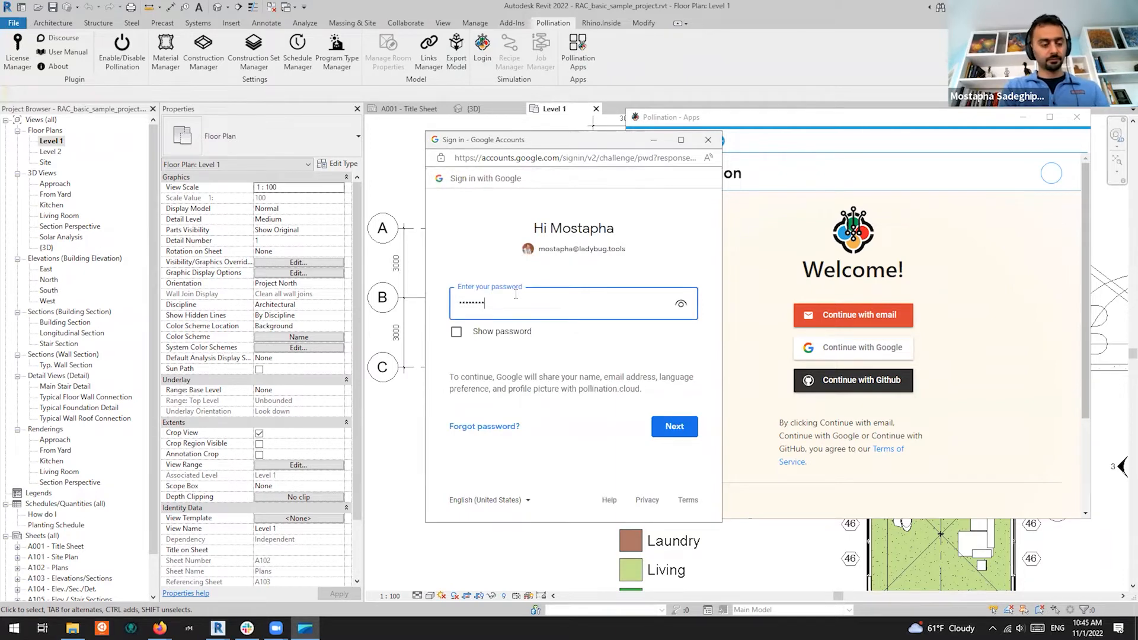
pyautogui.write('*********')
pyautogui.press('Return')
pyautogui.write('******')
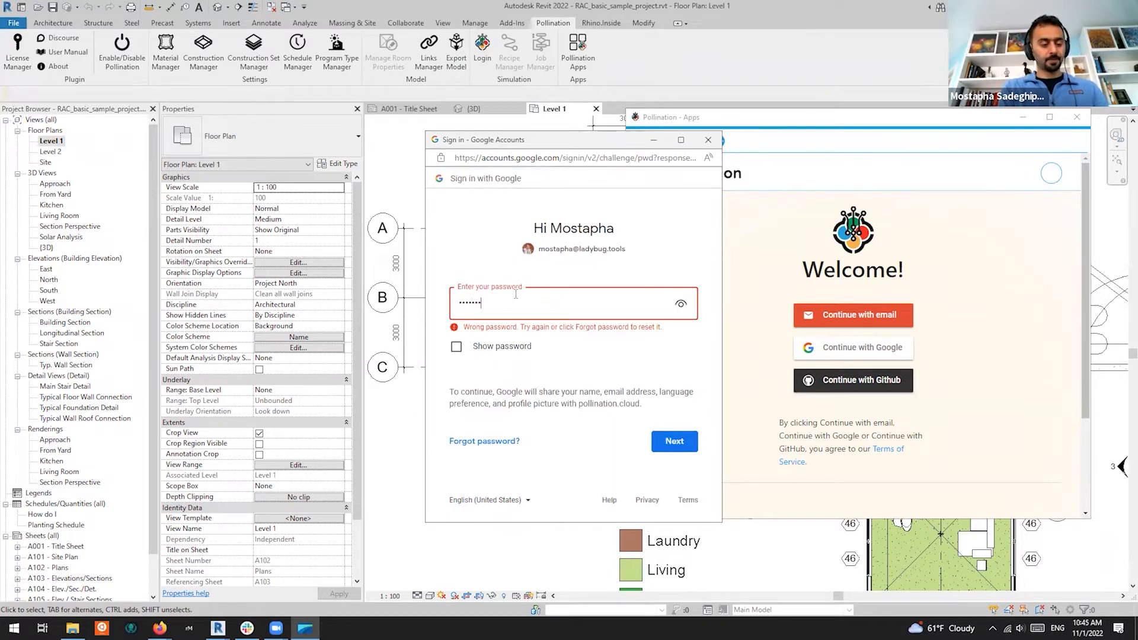
pyautogui.write('***********')
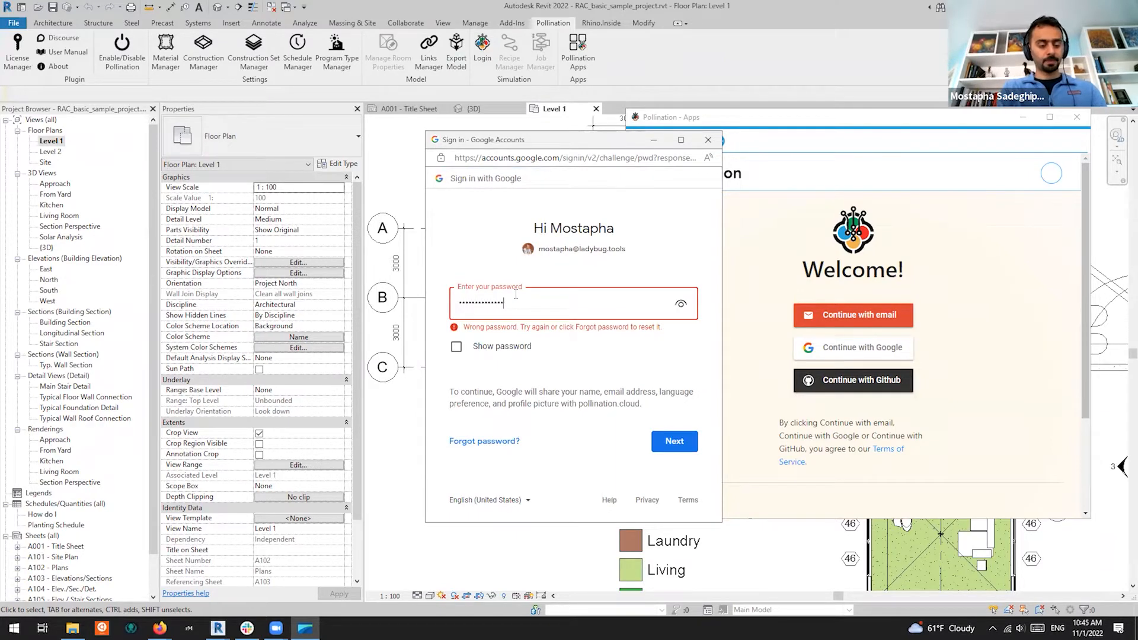
pyautogui.press('Return')
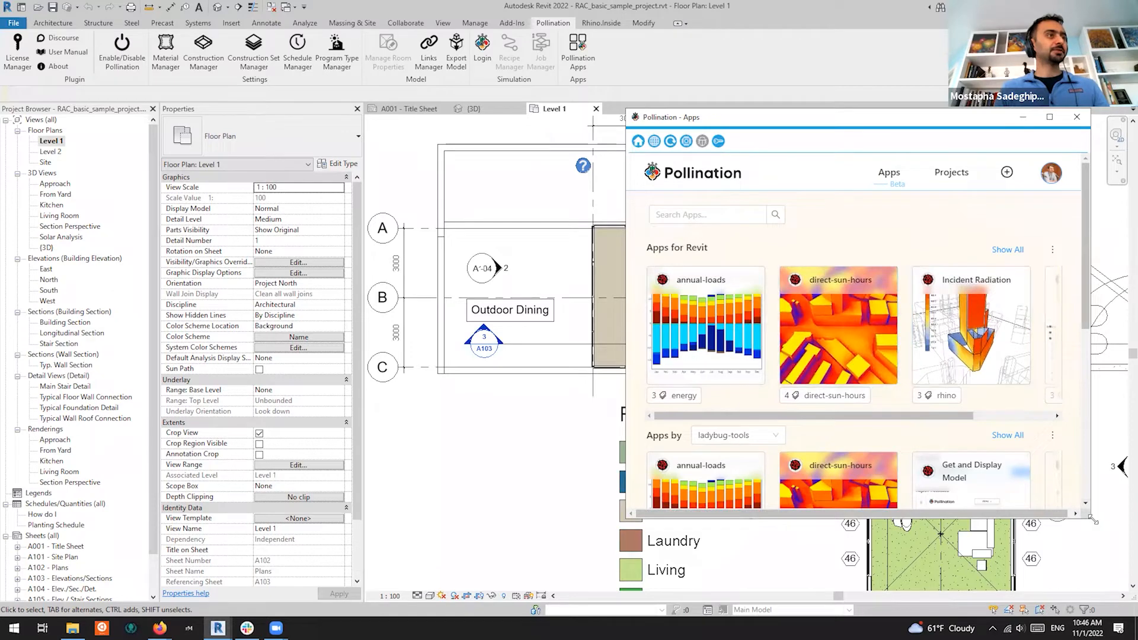
# Start a new Pollination study under the Ladybug Tools account
pyautogui.moveTo(1100, 529); pyautogui.dragTo(1079, 604)
pyautogui.click(986, 174)
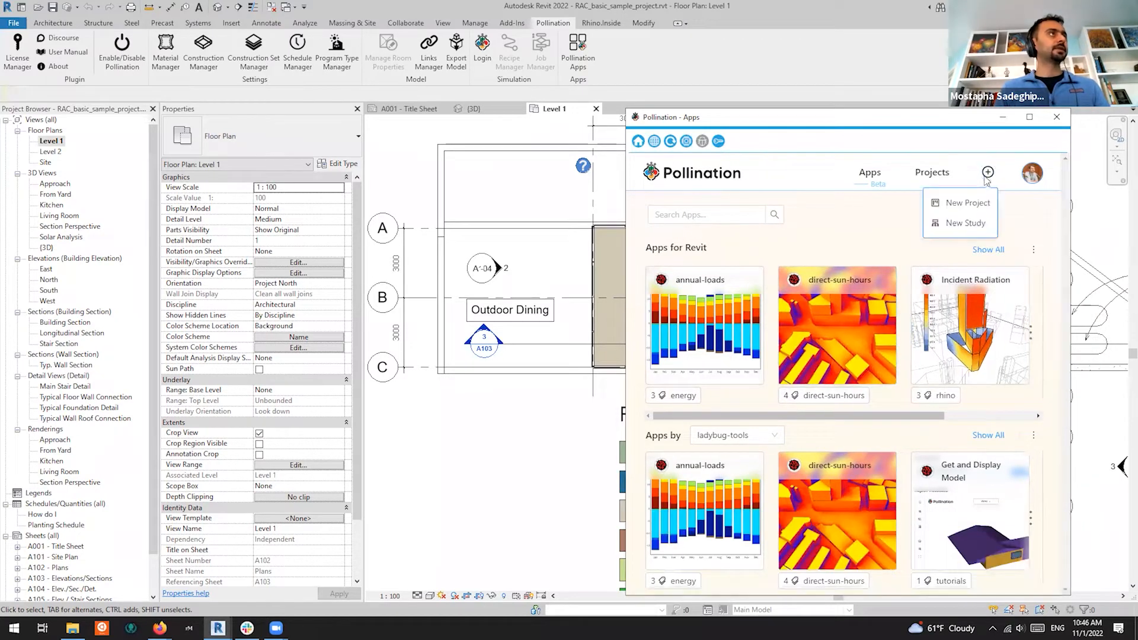
pyautogui.click(973, 223)
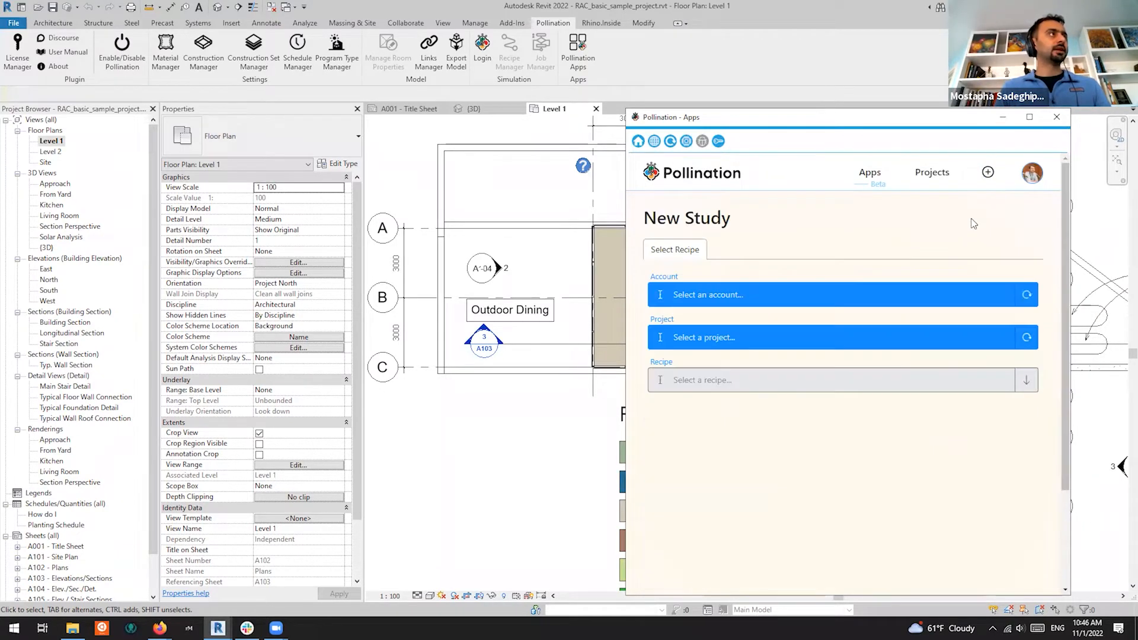
pyautogui.click(744, 301)
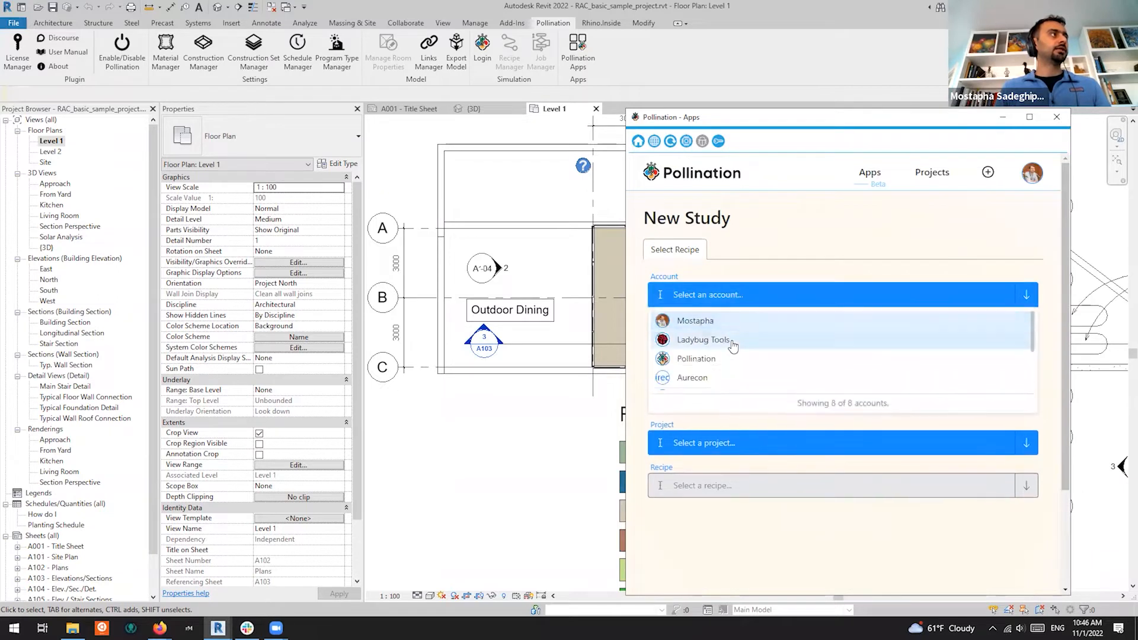
pyautogui.click(741, 341)
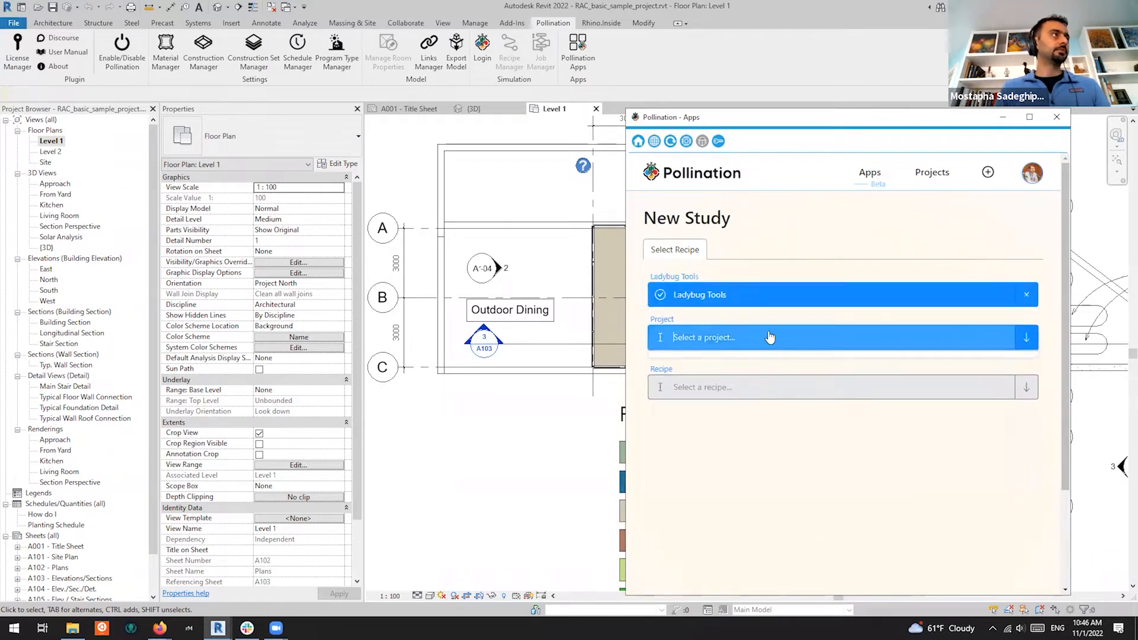
# Pick a project and the direct-sun-hours-0.5.8-viz recipe for the study
pyautogui.click(767, 335)
pyautogui.click(771, 380)
pyautogui.click(781, 407)
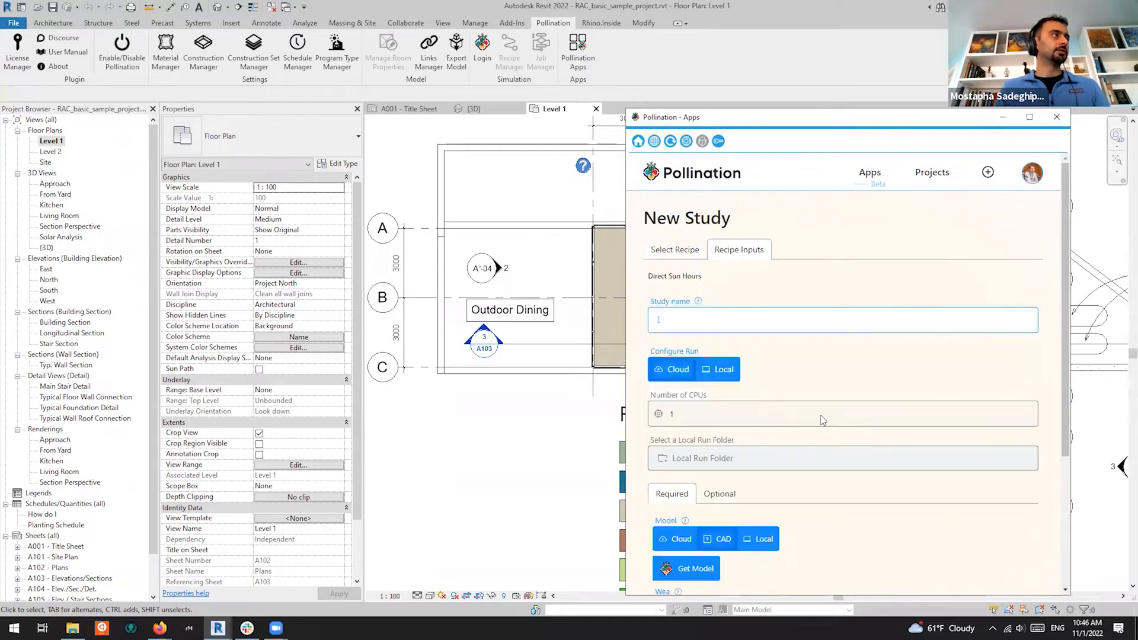
pyautogui.scroll(-4, 866, 281)
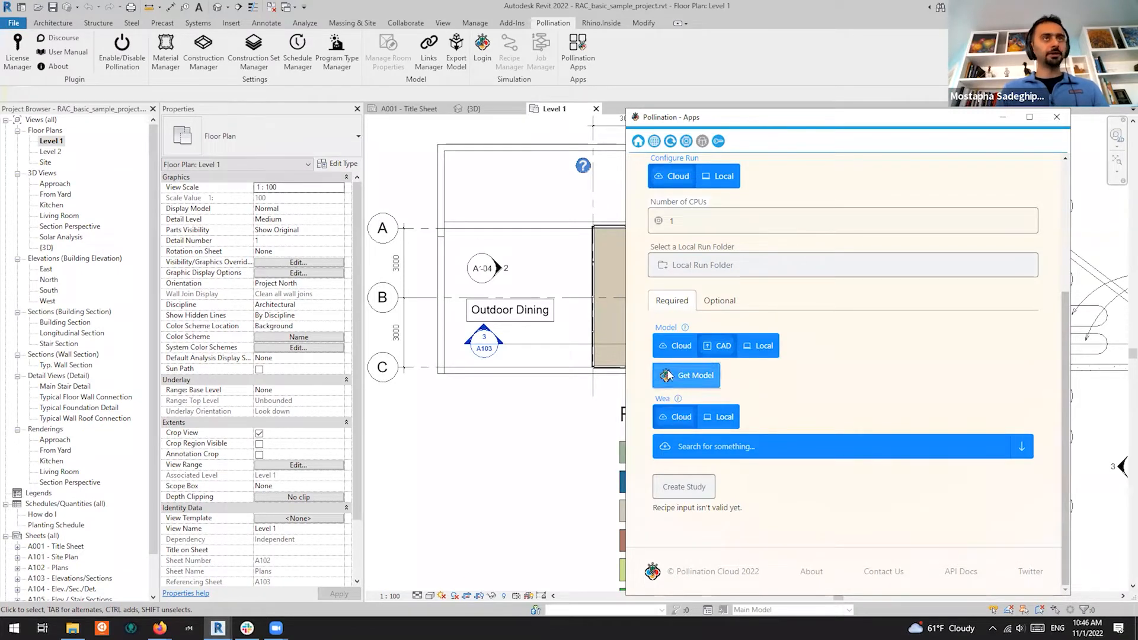
pyautogui.scroll(4, 1012, 229)
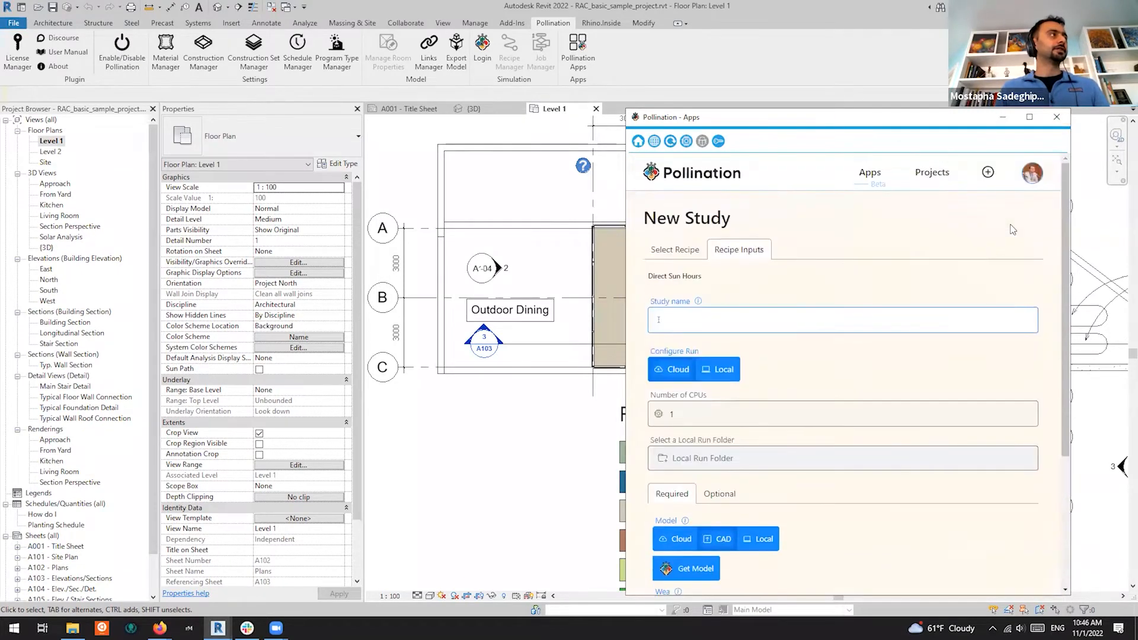
# Close the Pollination Apps window and the constructions File Explorer window
pyautogui.click(1056, 122)
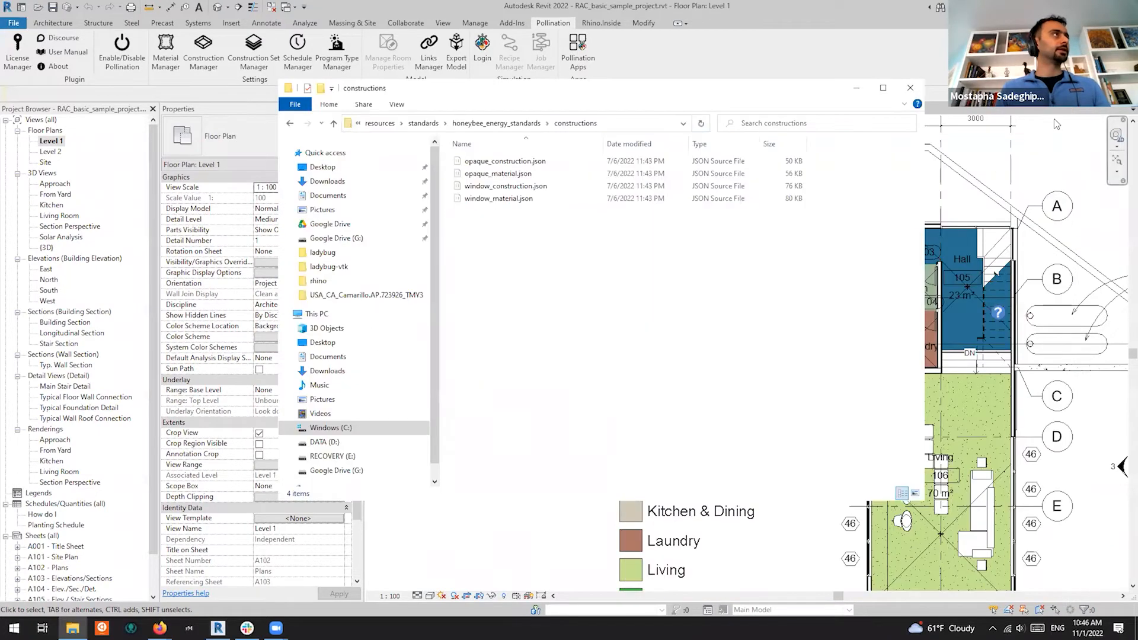
pyautogui.click(910, 89)
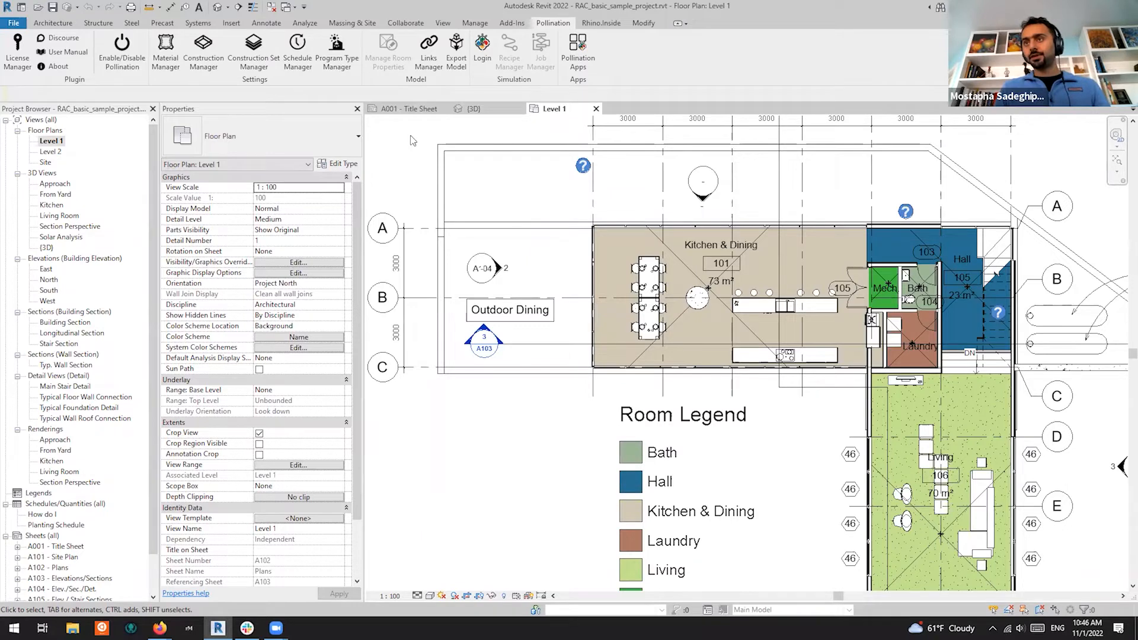
# Open the Pollination Room Manager and reposition it, showing Extruded geometry and Detailed windows
pyautogui.click(455, 68)
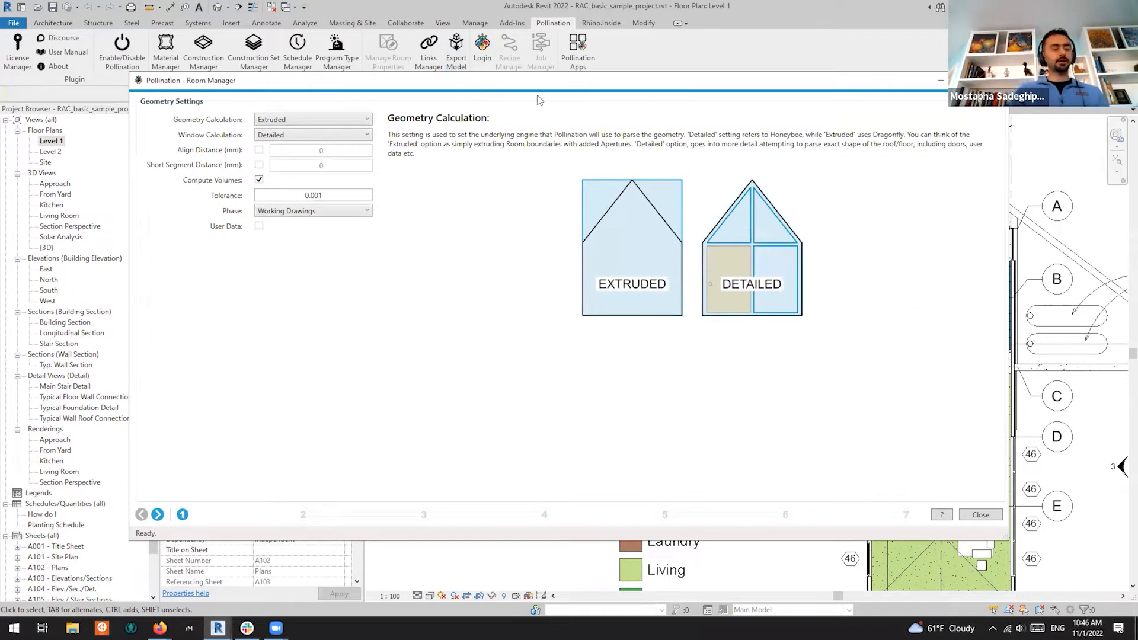
pyautogui.moveTo(478, 88); pyautogui.dragTo(538, 99)
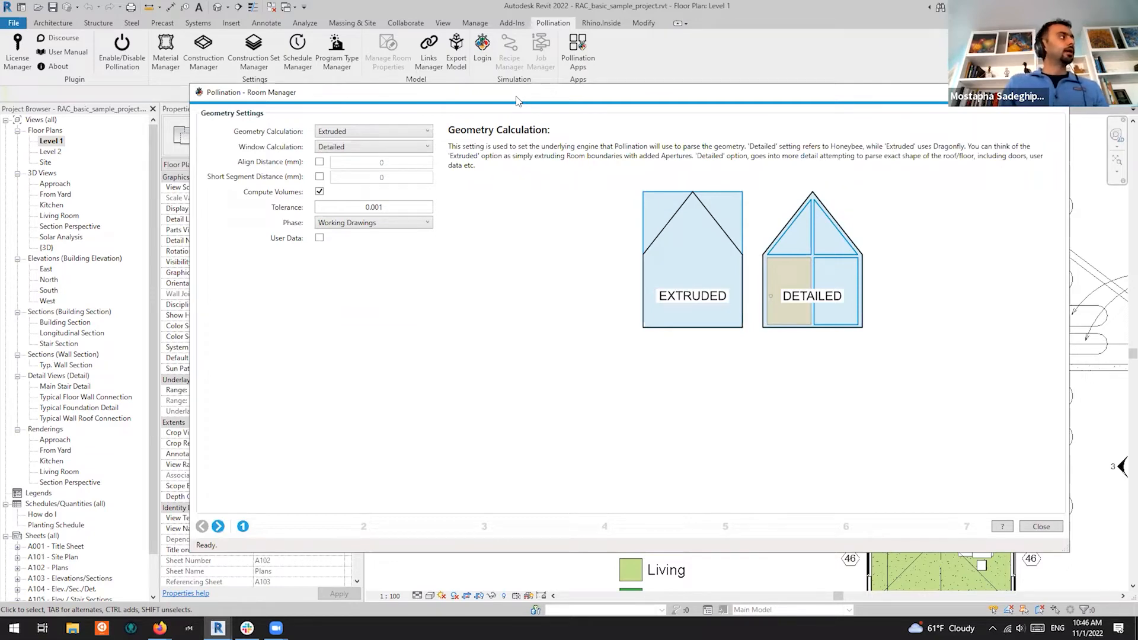
pyautogui.moveTo(516, 97); pyautogui.dragTo(483, 83)
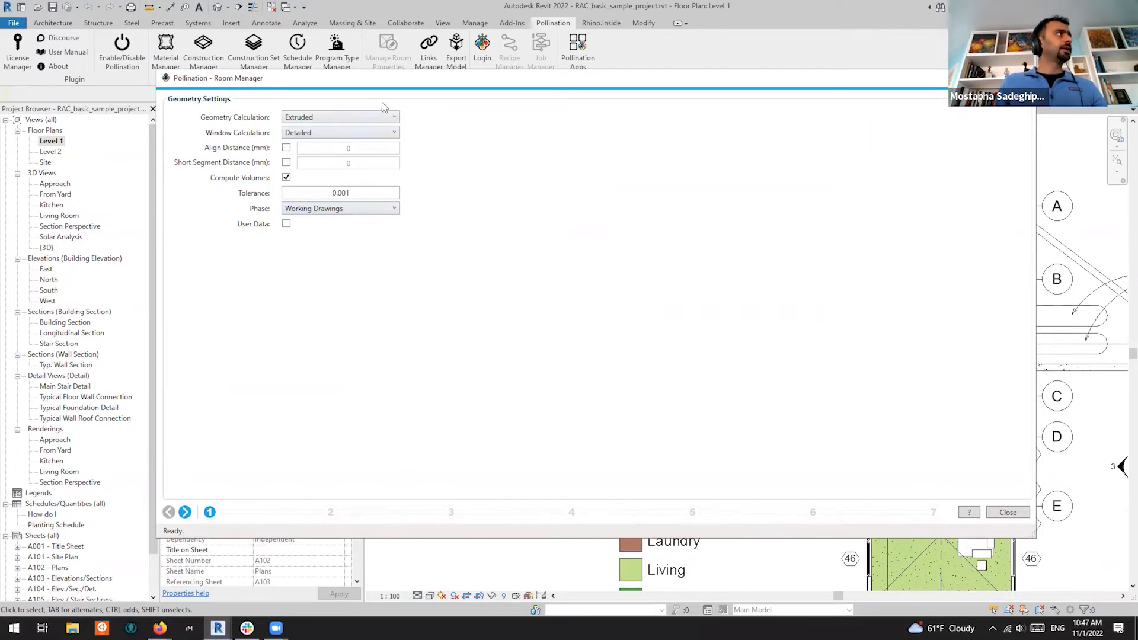
pyautogui.moveTo(366, 112)
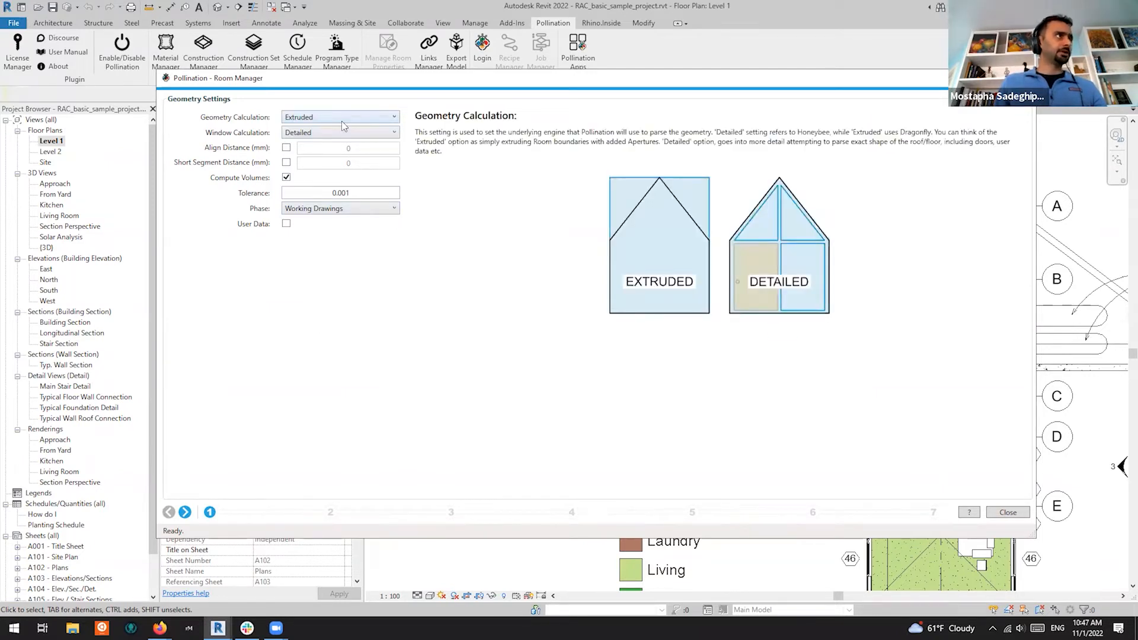
pyautogui.click(344, 117)
pyautogui.click(331, 143)
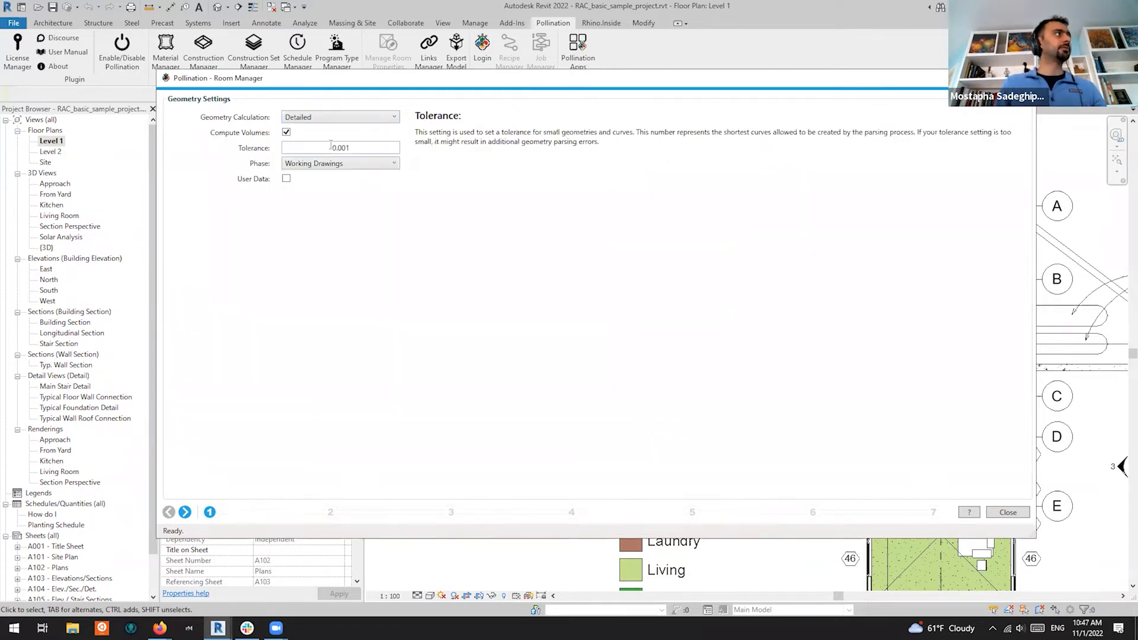
pyautogui.moveTo(466, 85); pyautogui.dragTo(455, 112)
pyautogui.moveTo(341, 145)
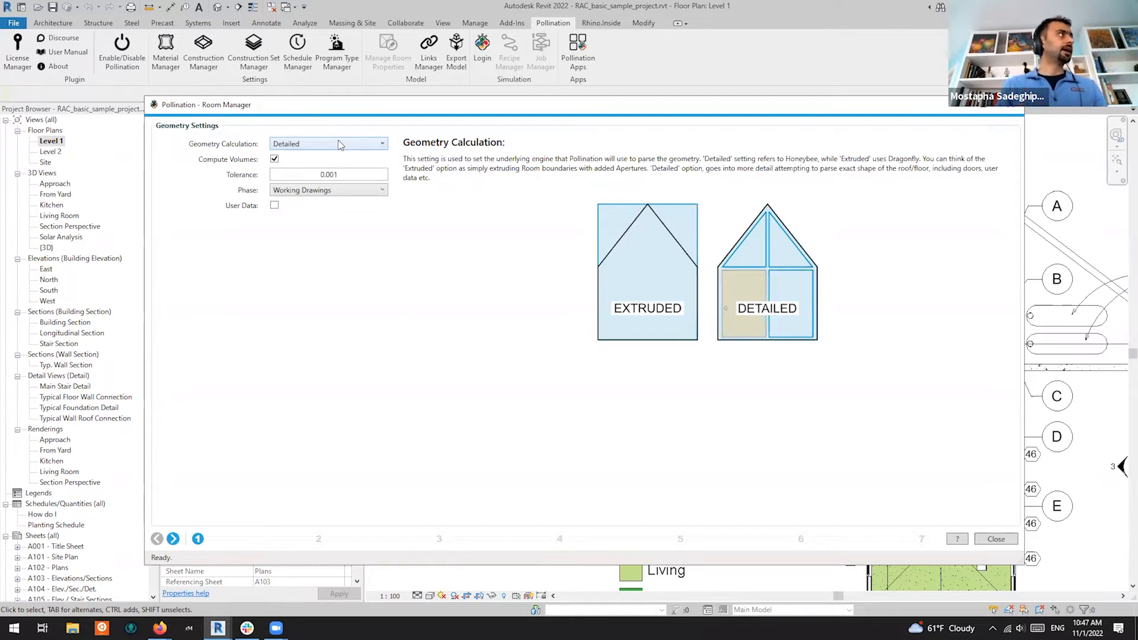
pyautogui.click(339, 145)
pyautogui.click(326, 158)
pyautogui.moveTo(347, 144)
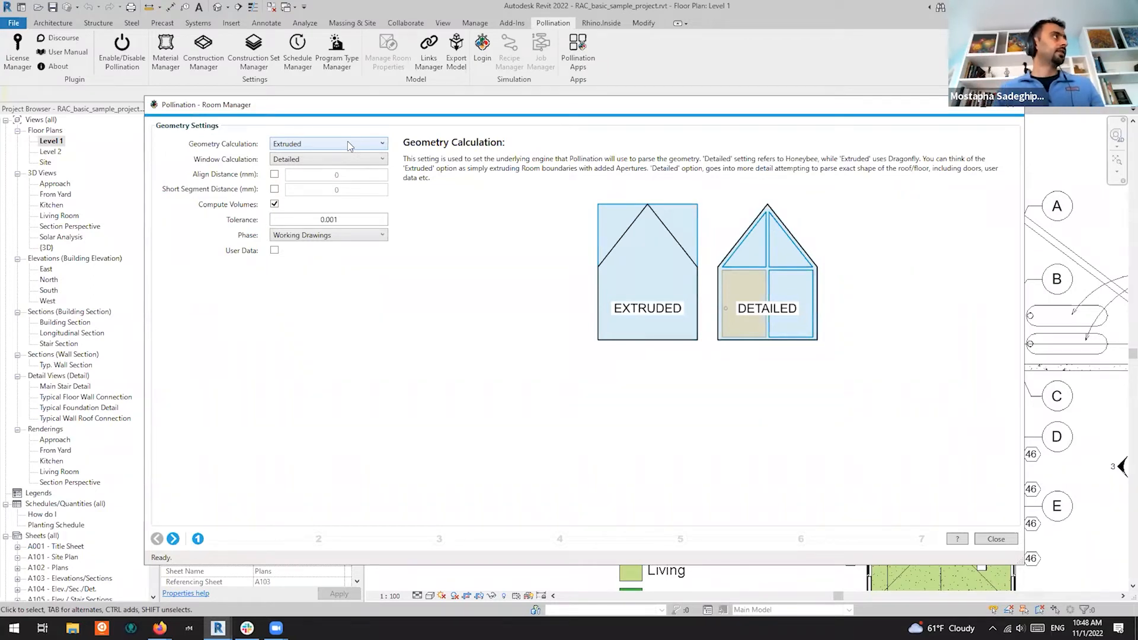
# Show the Window Calculation help contrasting Detailed and Simple Ratio window representation
pyautogui.moveTo(306, 164)
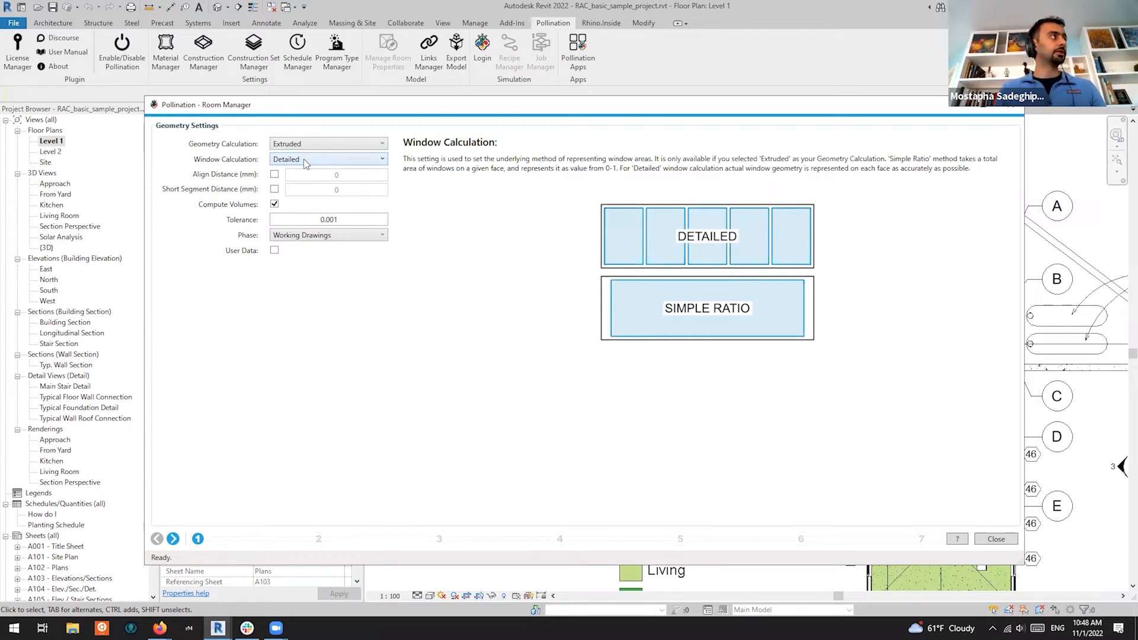
# Try Simple Ratio window calculation, revert to Detailed, then enable Align Distance
pyautogui.click(303, 158)
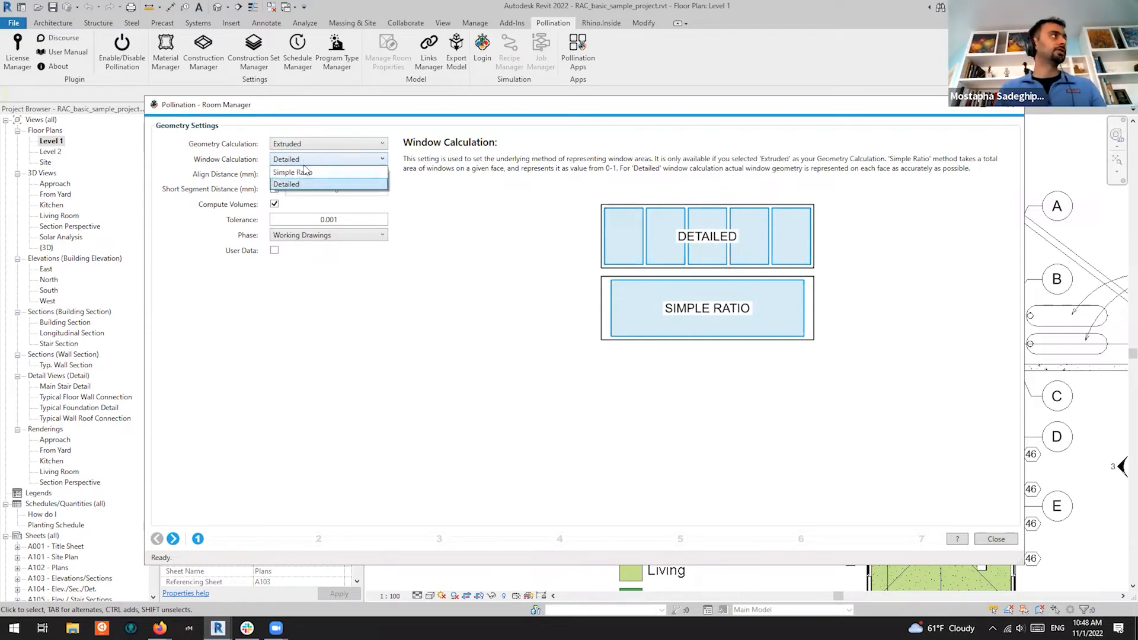
pyautogui.click(310, 171)
pyautogui.click(315, 159)
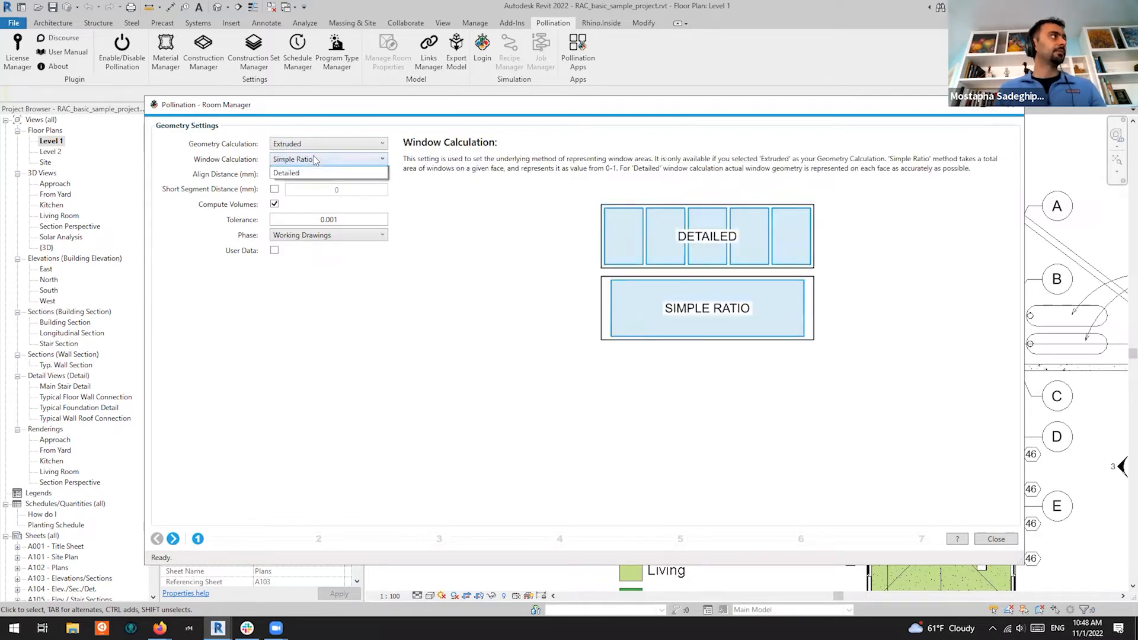
pyautogui.click(309, 184)
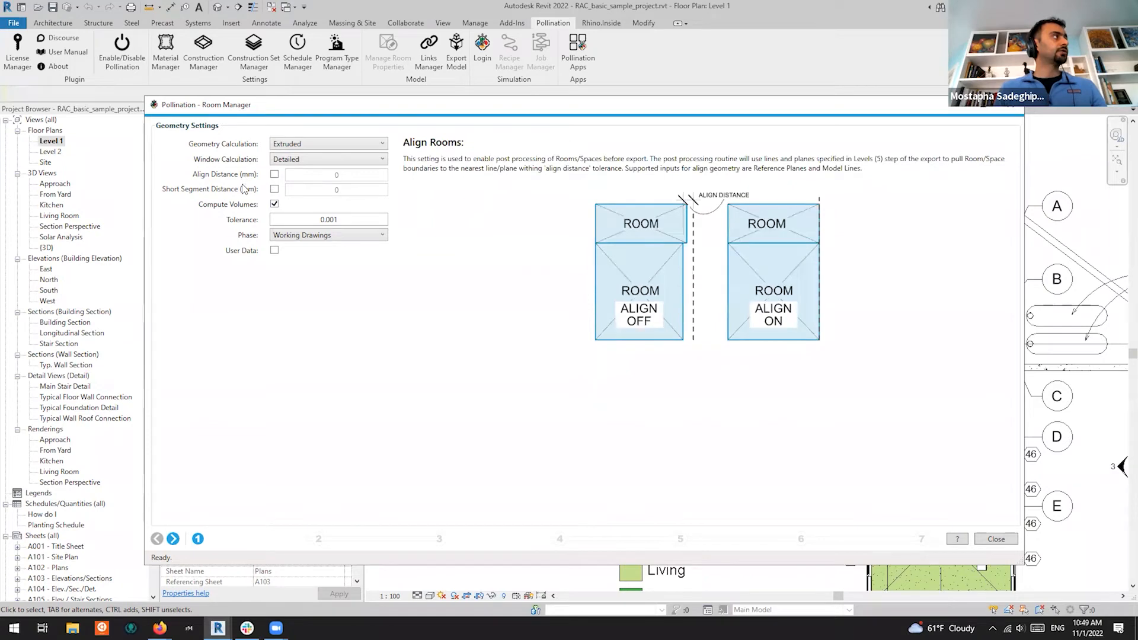
pyautogui.moveTo(249, 178)
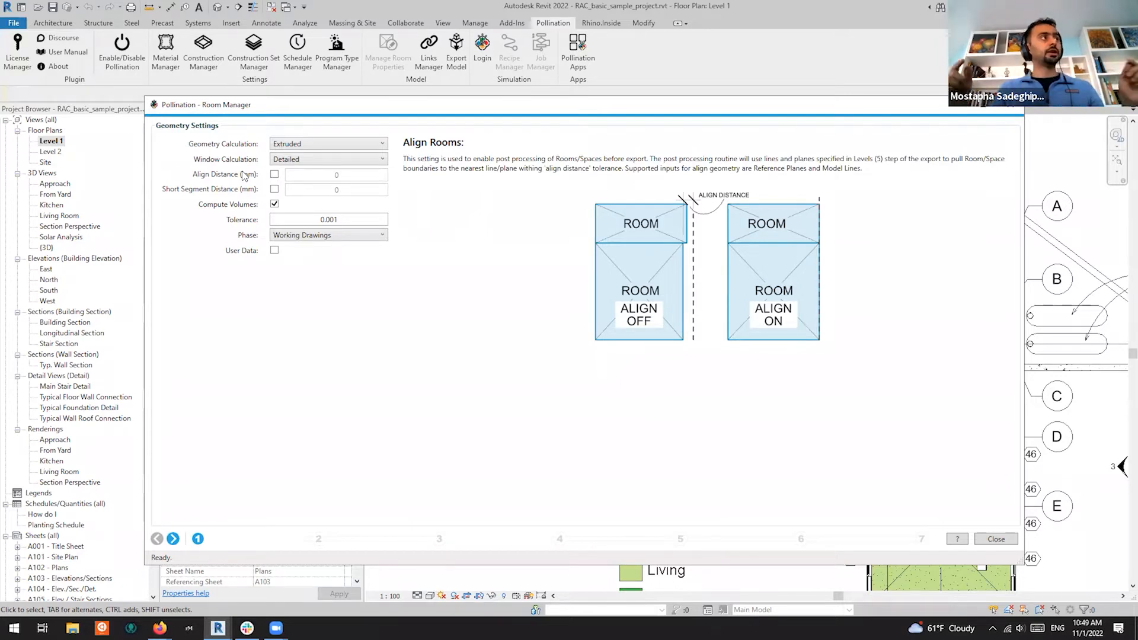
pyautogui.click(275, 175)
# Switch Align Distance back off, leaving its value at 0
pyautogui.click(365, 177)
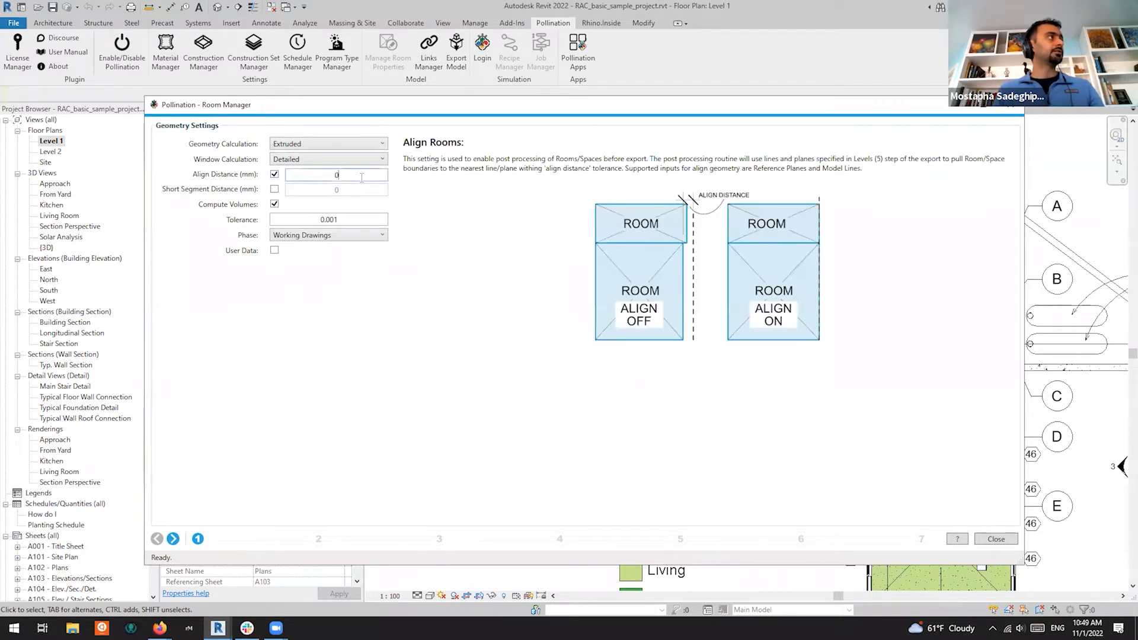
pyautogui.moveTo(243, 175)
pyautogui.click(274, 174)
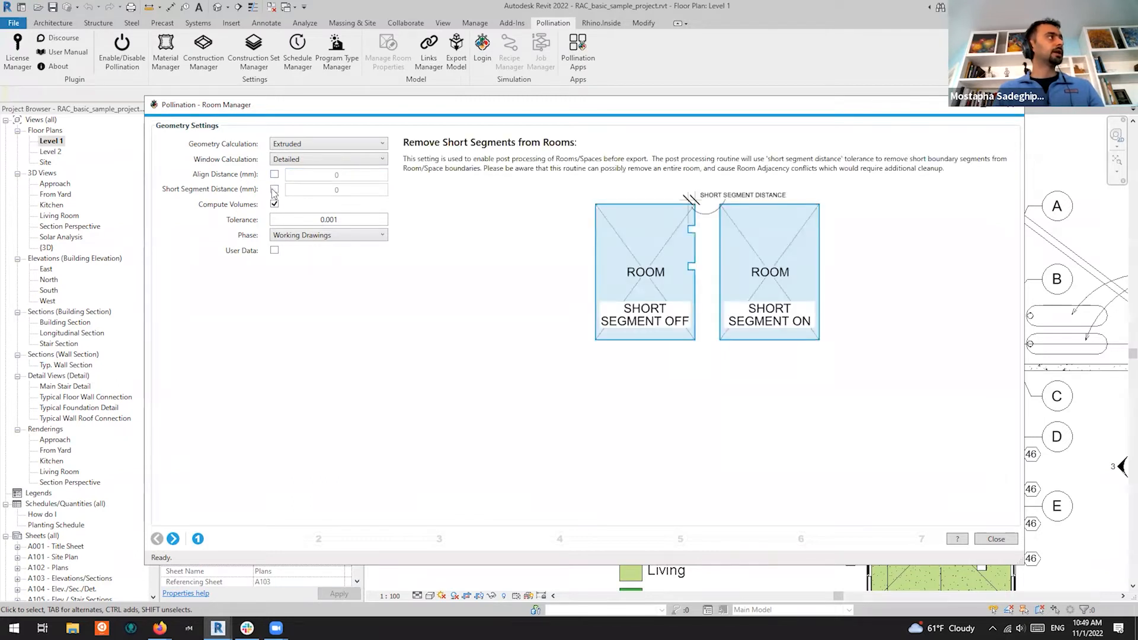
# Try a Short Segment Distance of 200, then reset it to 0 and turn it off
pyautogui.click(274, 190)
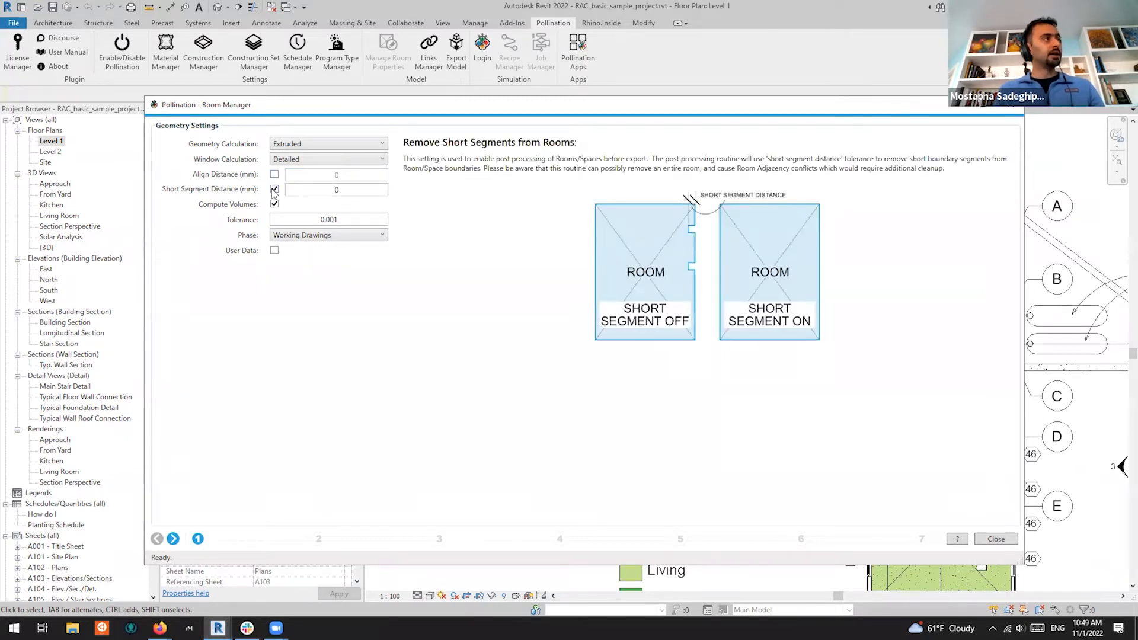
pyautogui.doubleClick(355, 189)
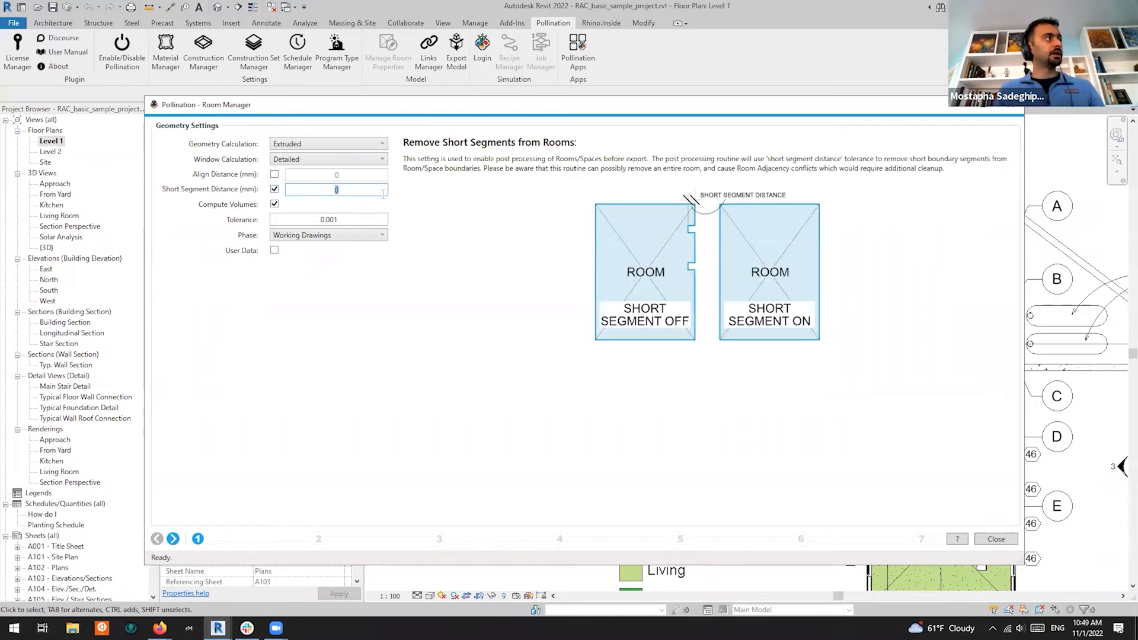
pyautogui.write('200')
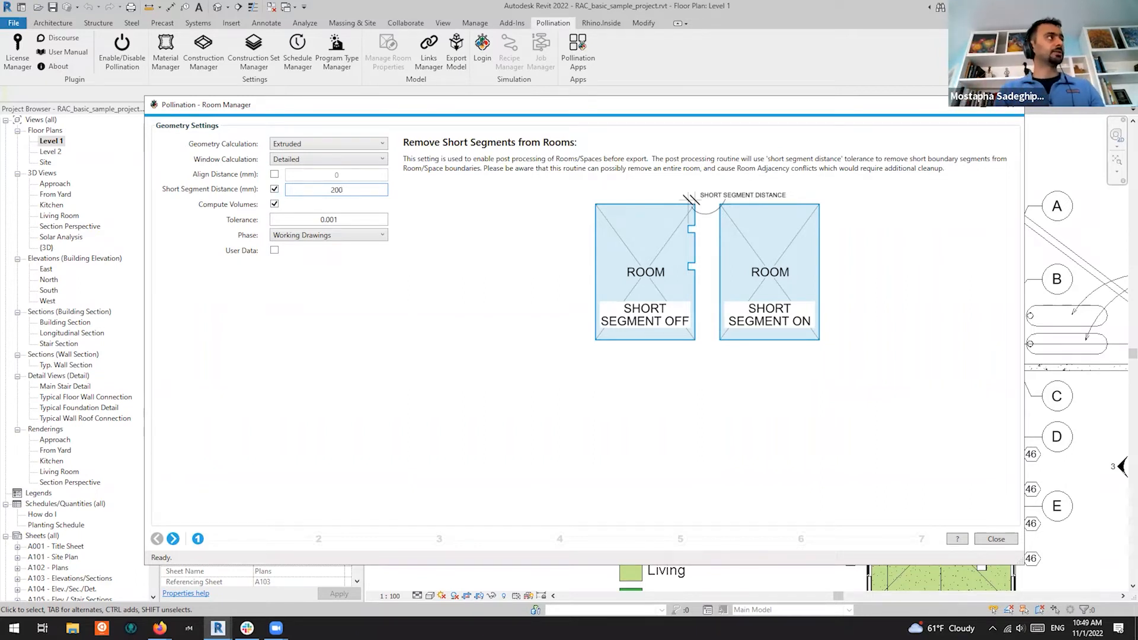
pyautogui.press('BackSpace')
pyautogui.press('BackSpace')
pyautogui.press('BackSpace')
pyautogui.write('0')
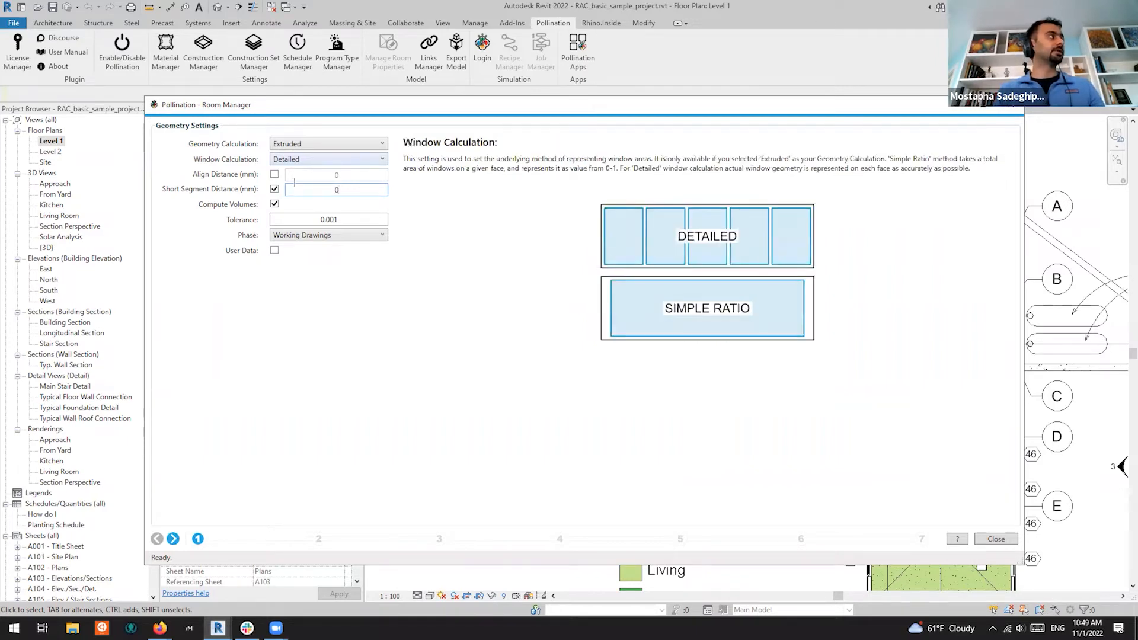
pyautogui.click(274, 189)
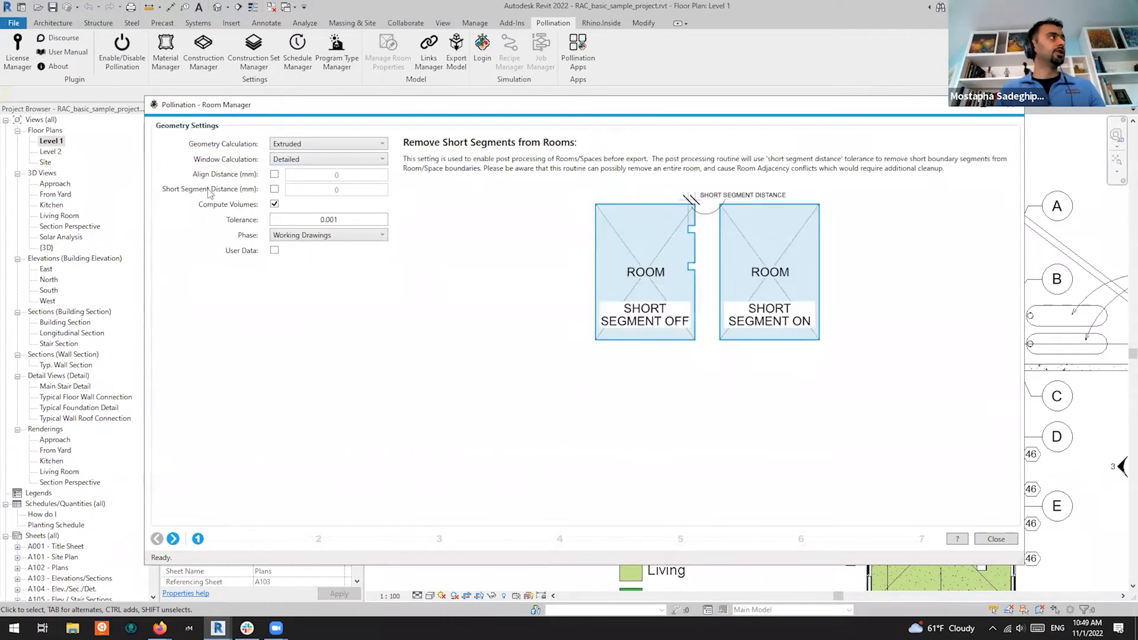
pyautogui.moveTo(262, 176)
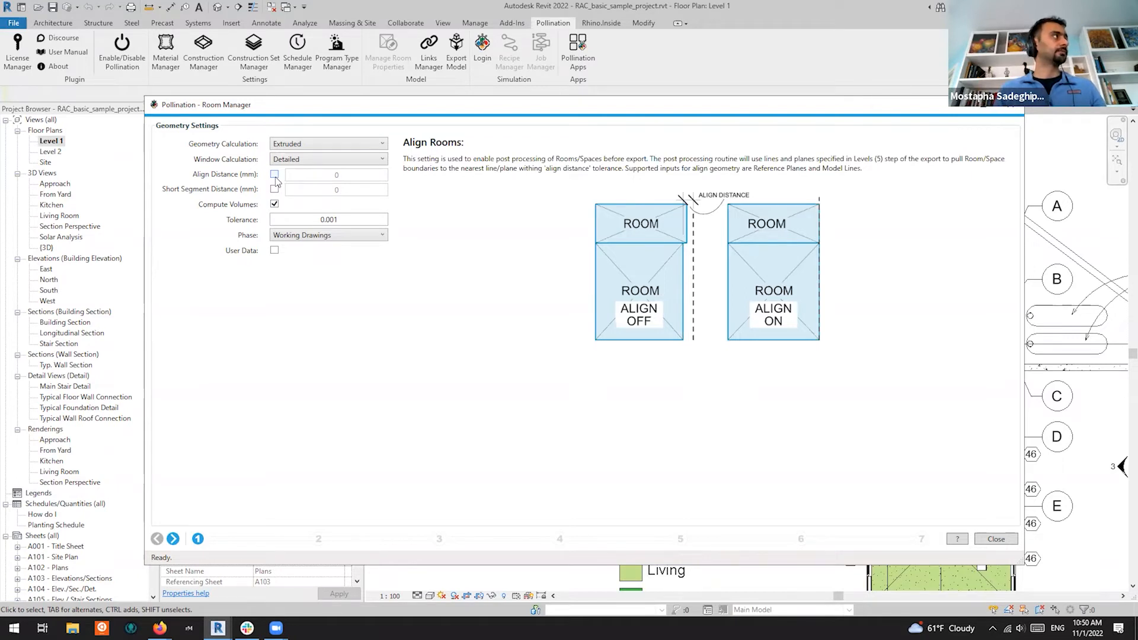
# Switch the room Phase to Existing and back to Working Drawings, then move Room Manager upper right
pyautogui.moveTo(264, 207)
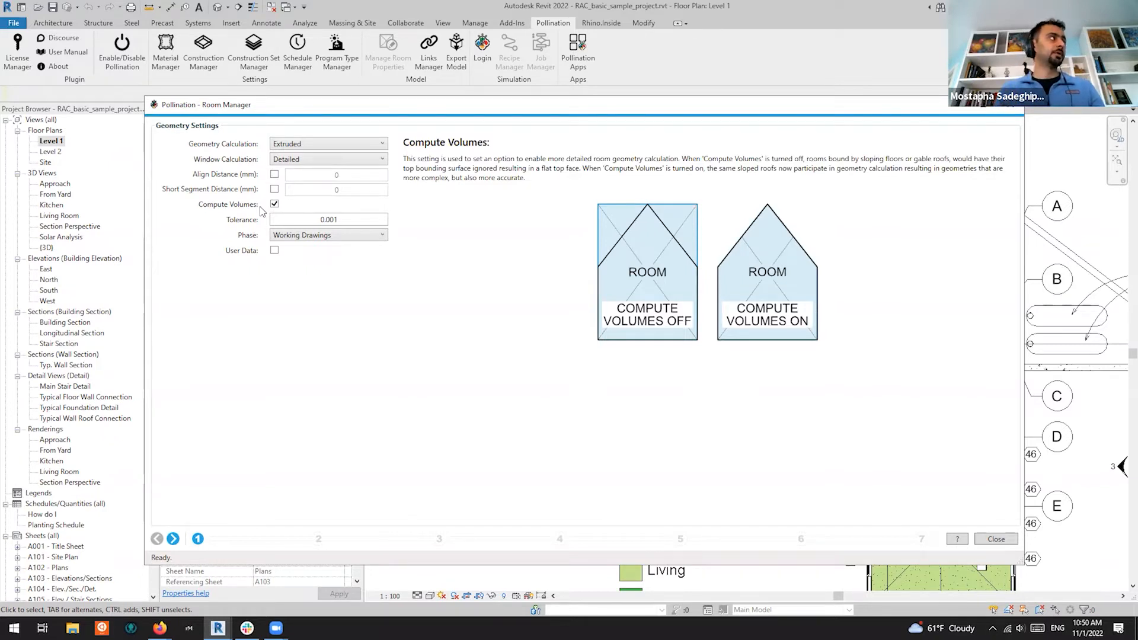
pyautogui.moveTo(339, 222)
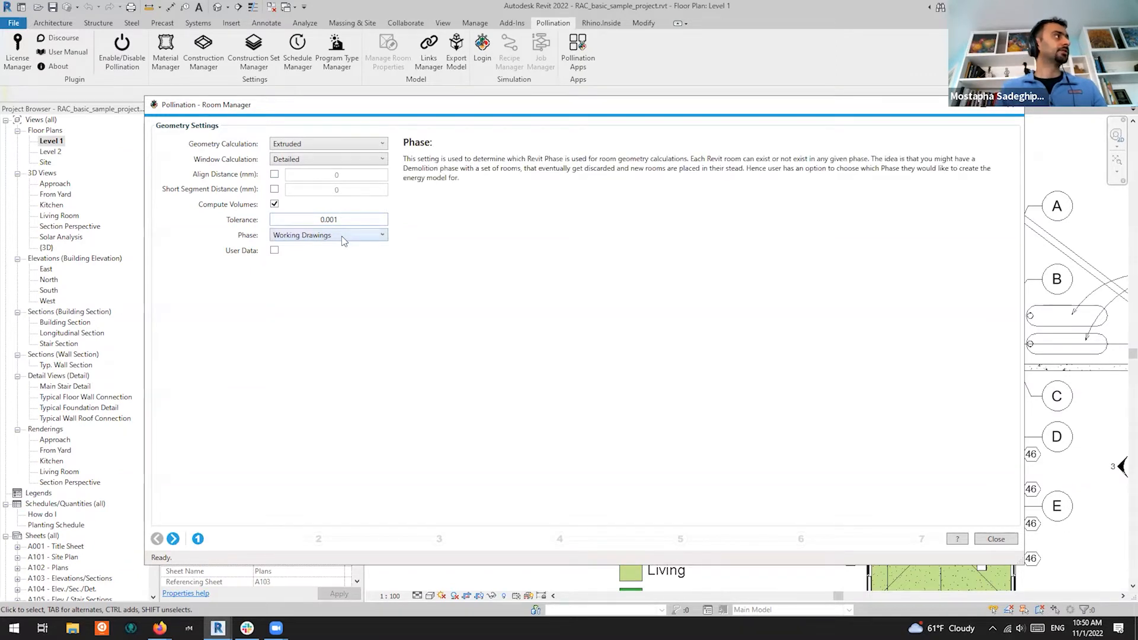
pyautogui.click(342, 236)
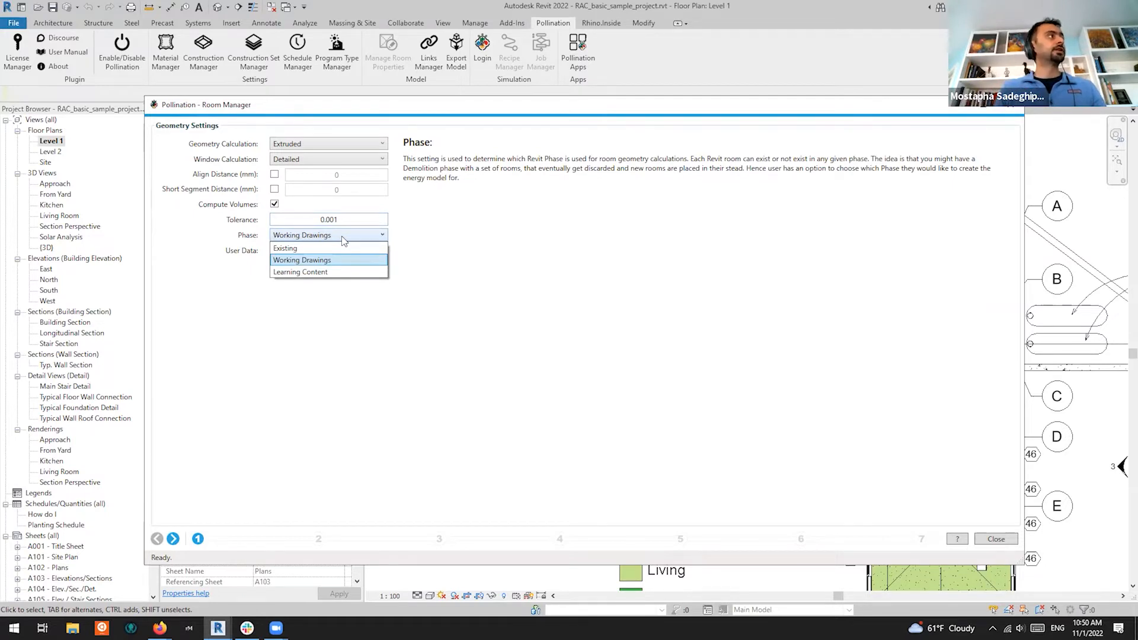
pyautogui.click(328, 248)
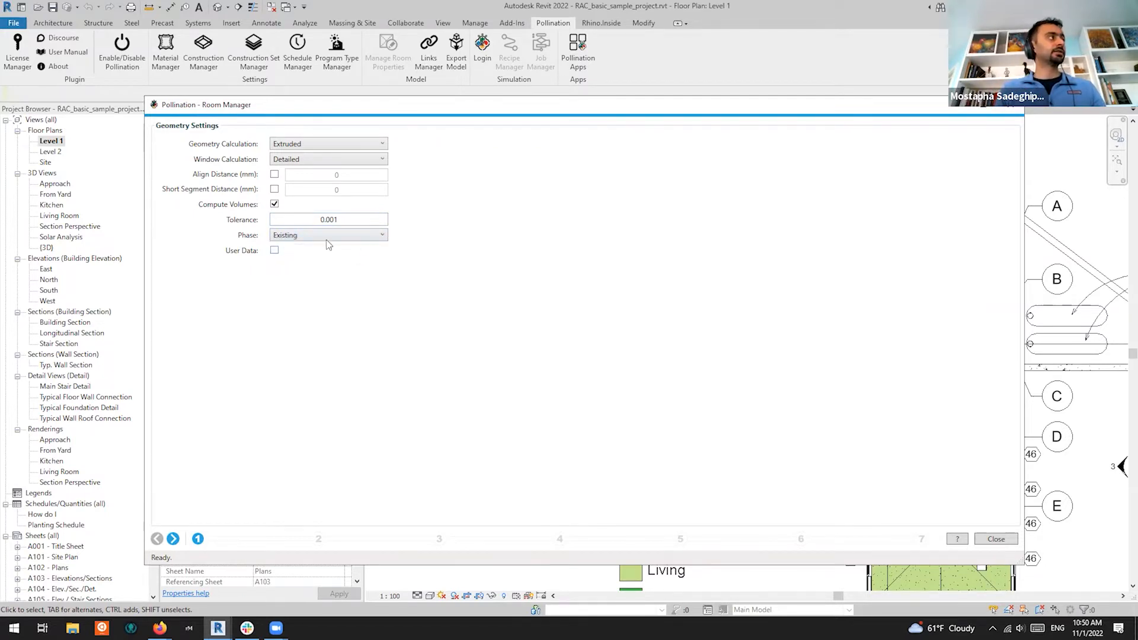
pyautogui.moveTo(334, 239)
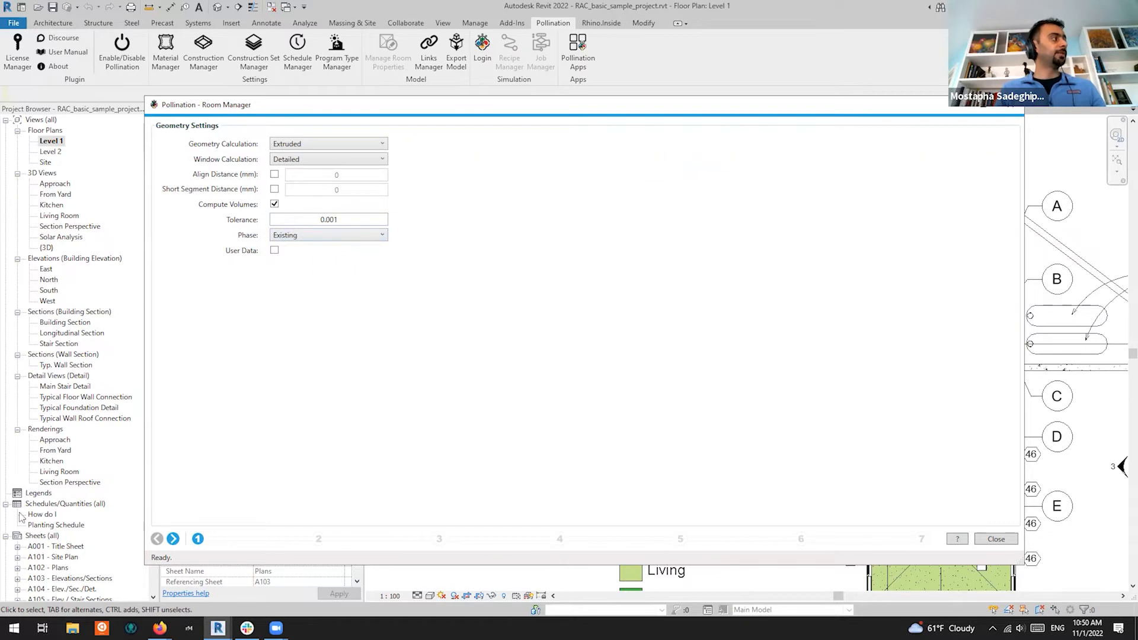
pyautogui.click(326, 239)
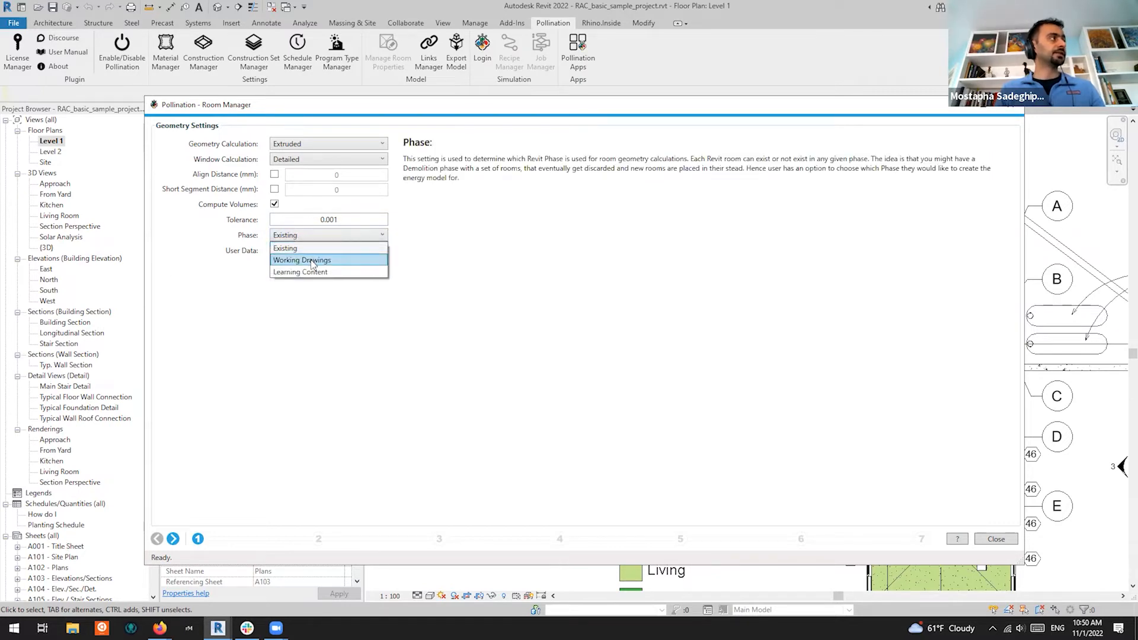
pyautogui.click(311, 261)
pyautogui.moveTo(506, 100); pyautogui.dragTo(746, 62)
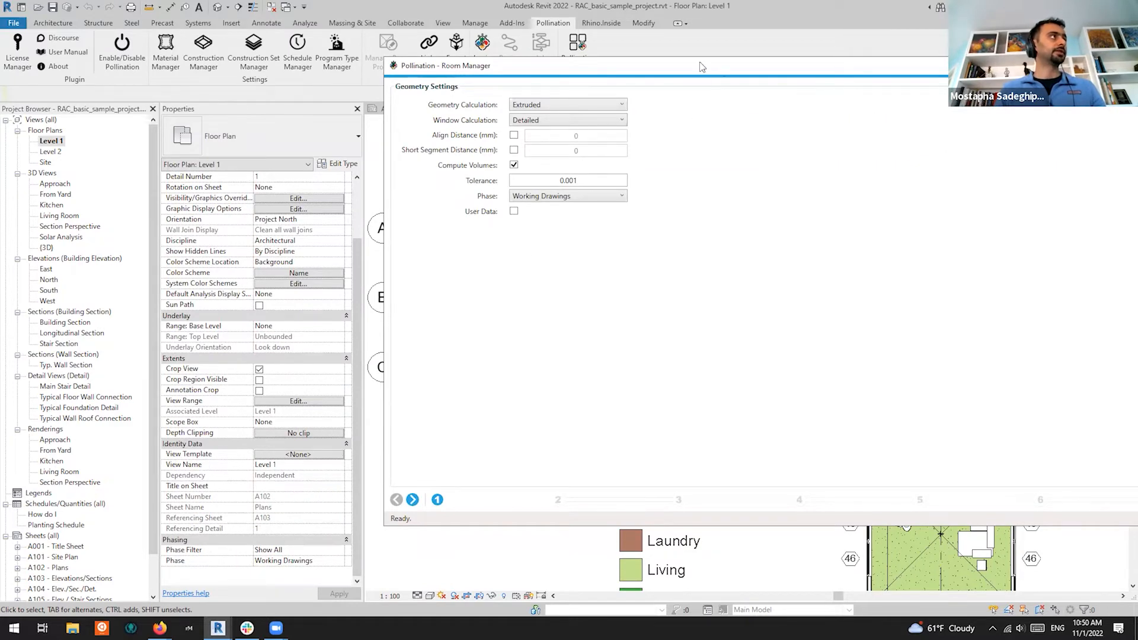
# Move the Room Manager left beside the floor plan, previewing User Data and leaving it off
pyautogui.moveTo(702, 66); pyautogui.dragTo(392, 71)
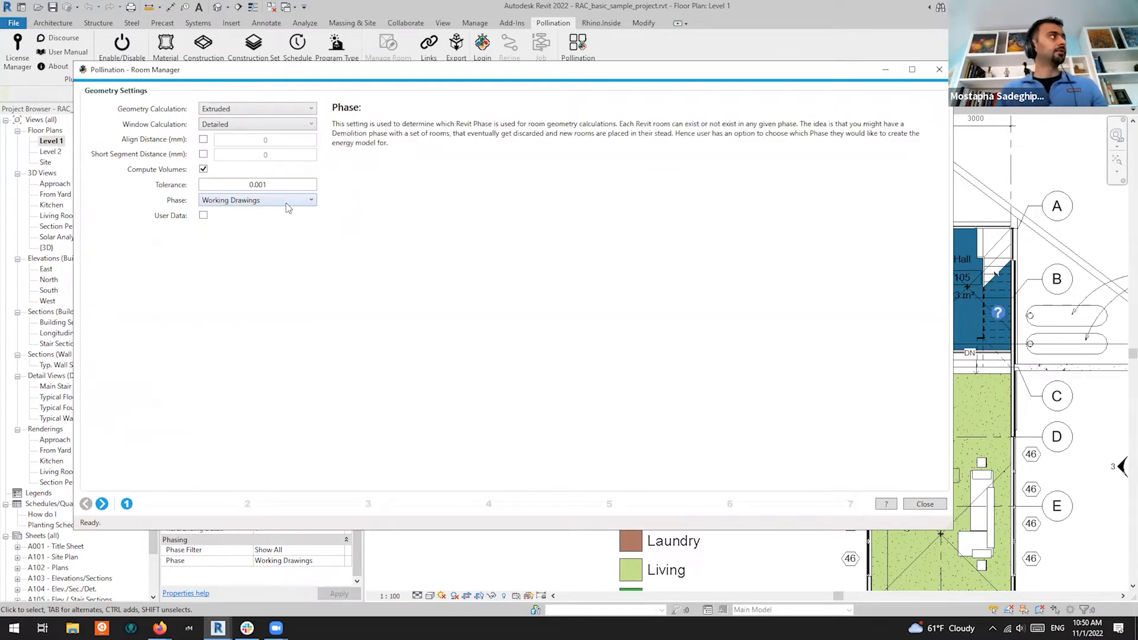
pyautogui.click(203, 216)
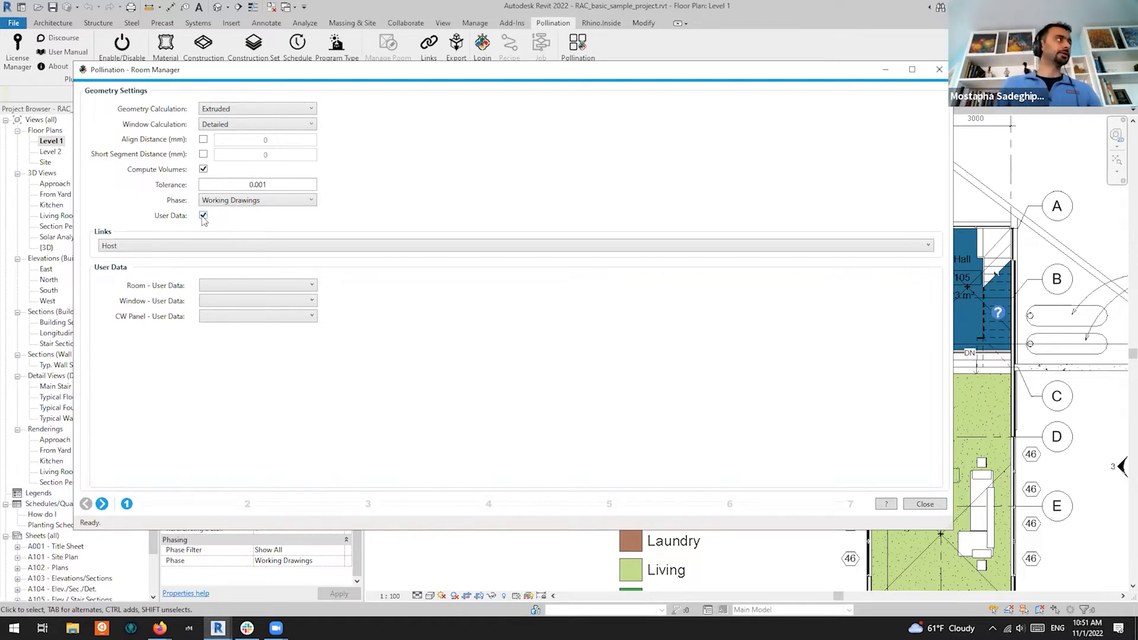
pyautogui.click(204, 216)
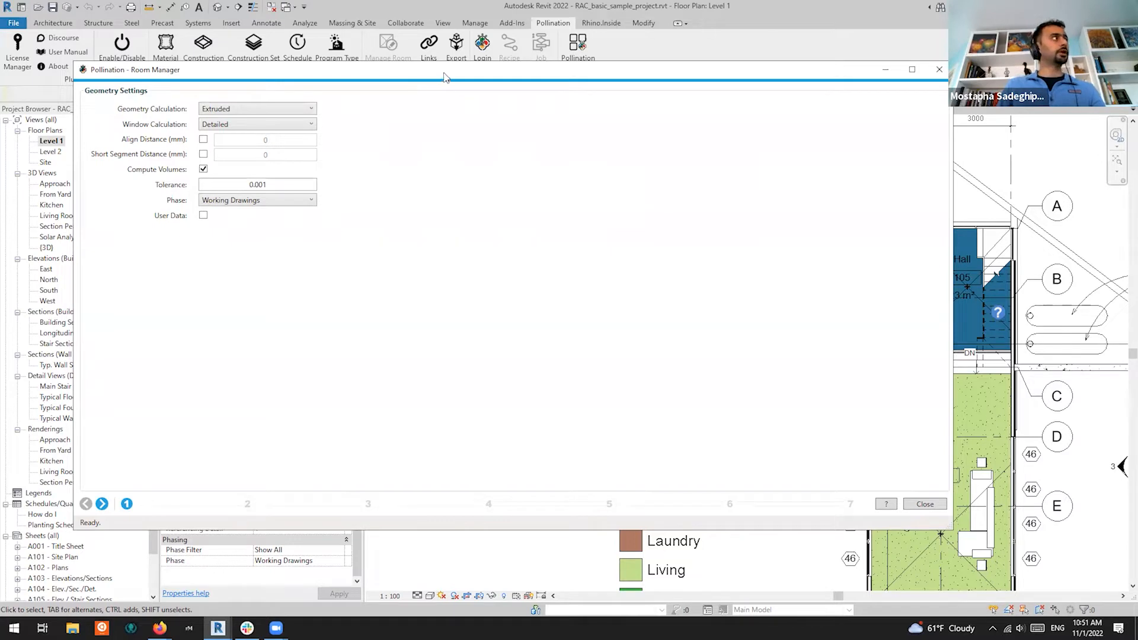
pyautogui.moveTo(446, 77); pyautogui.dragTo(456, 86)
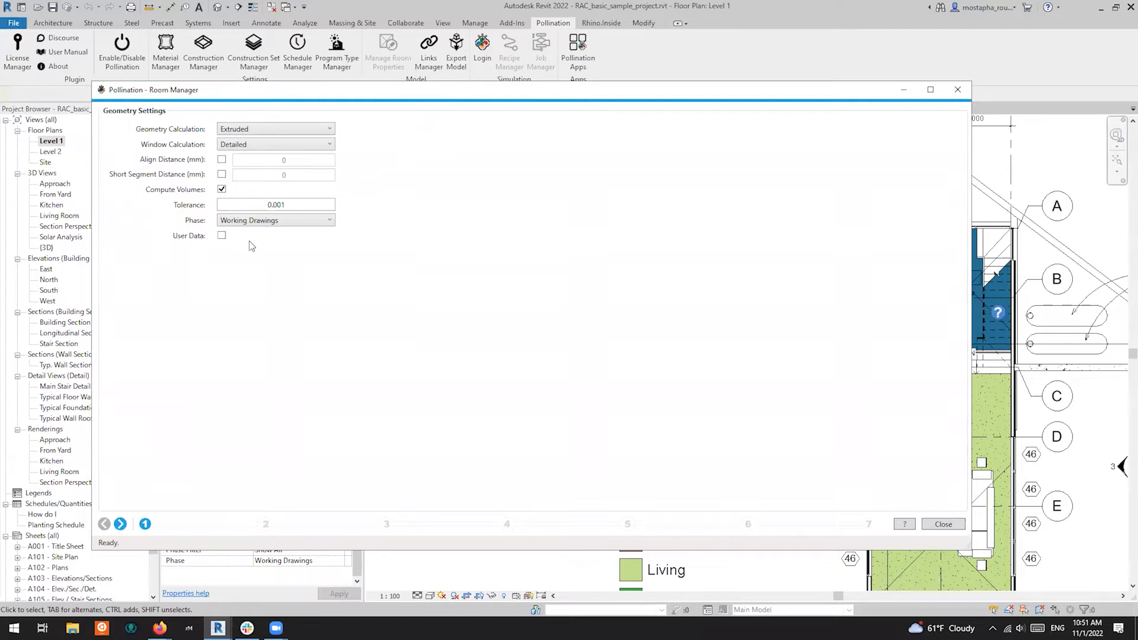
# Add, then remove, Comments as CW Panel user data, and turn User Data back off
pyautogui.click(223, 236)
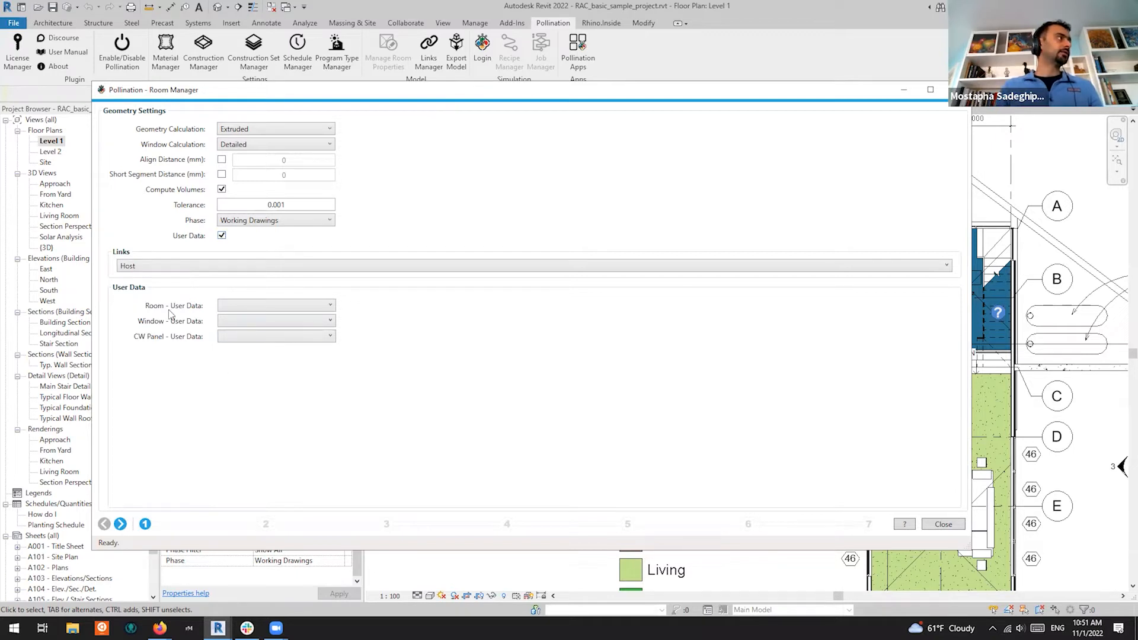
pyautogui.click(246, 334)
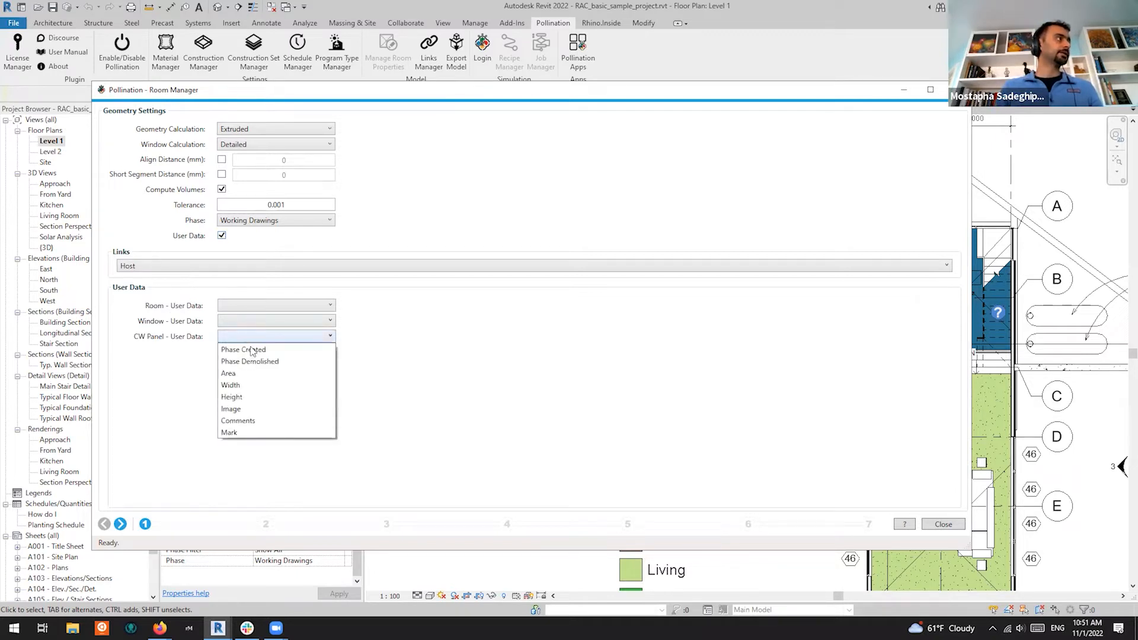
pyautogui.click(249, 421)
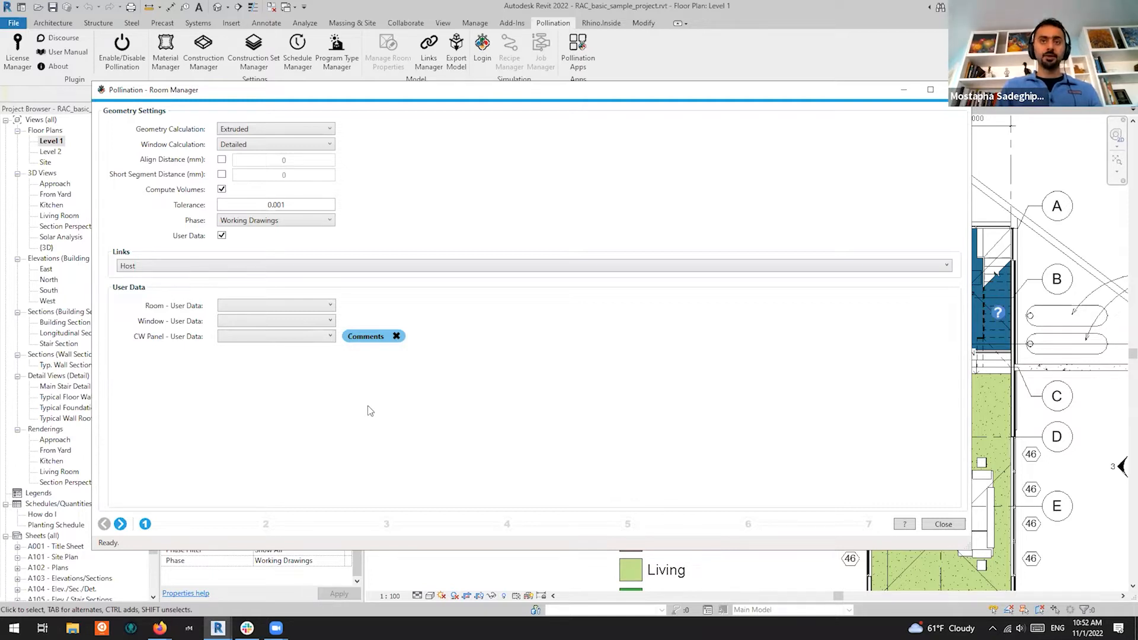
pyautogui.click(396, 336)
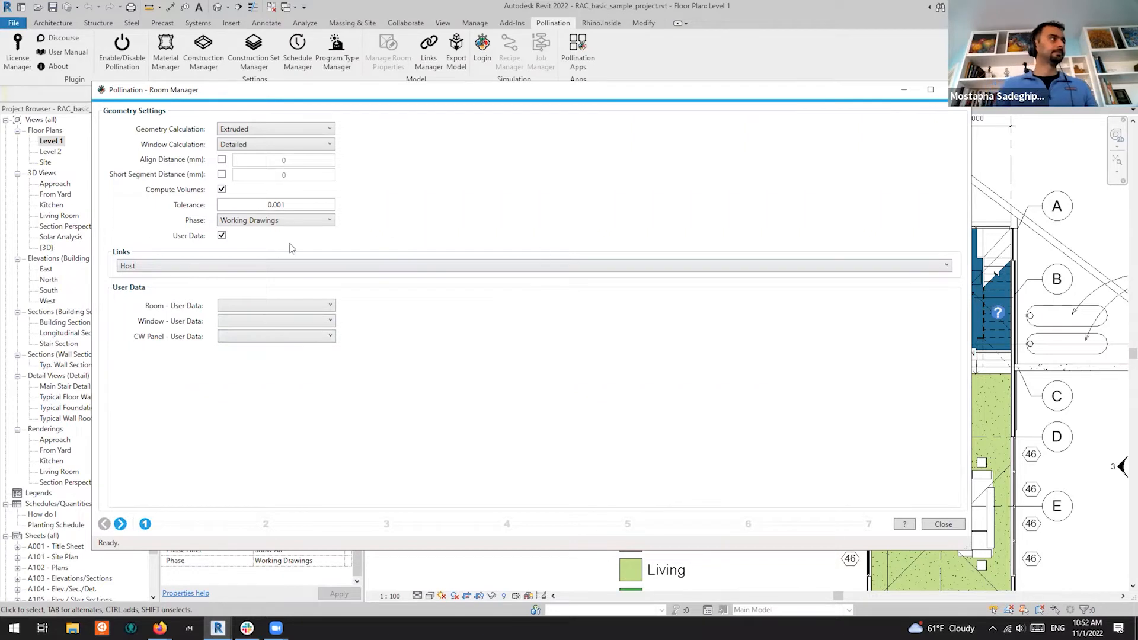
pyautogui.click(222, 236)
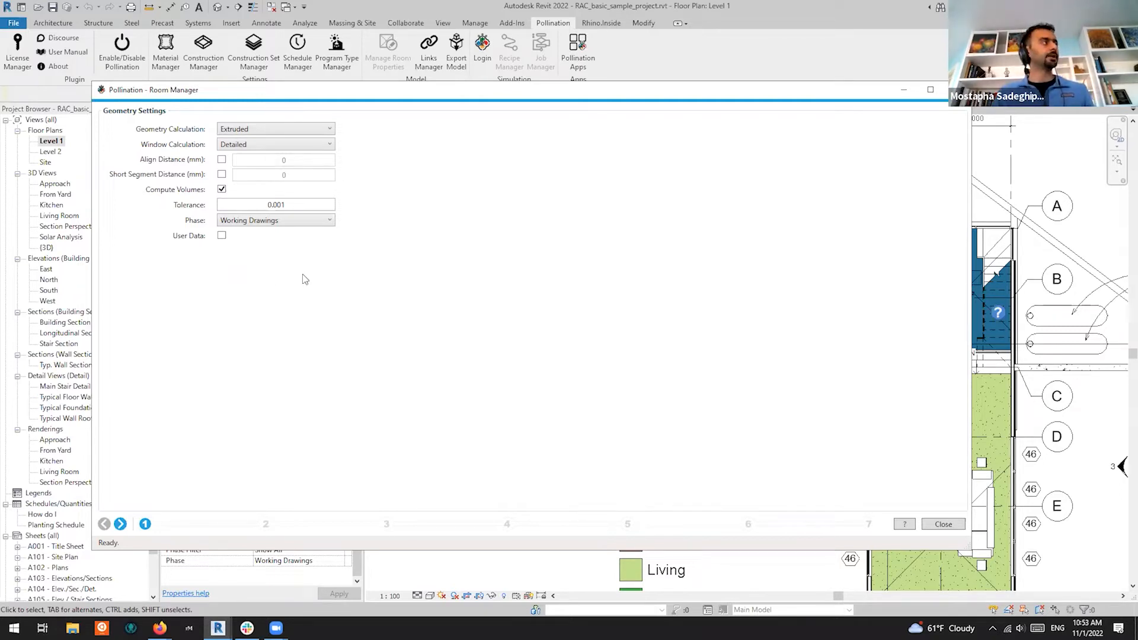
pyautogui.click(222, 236)
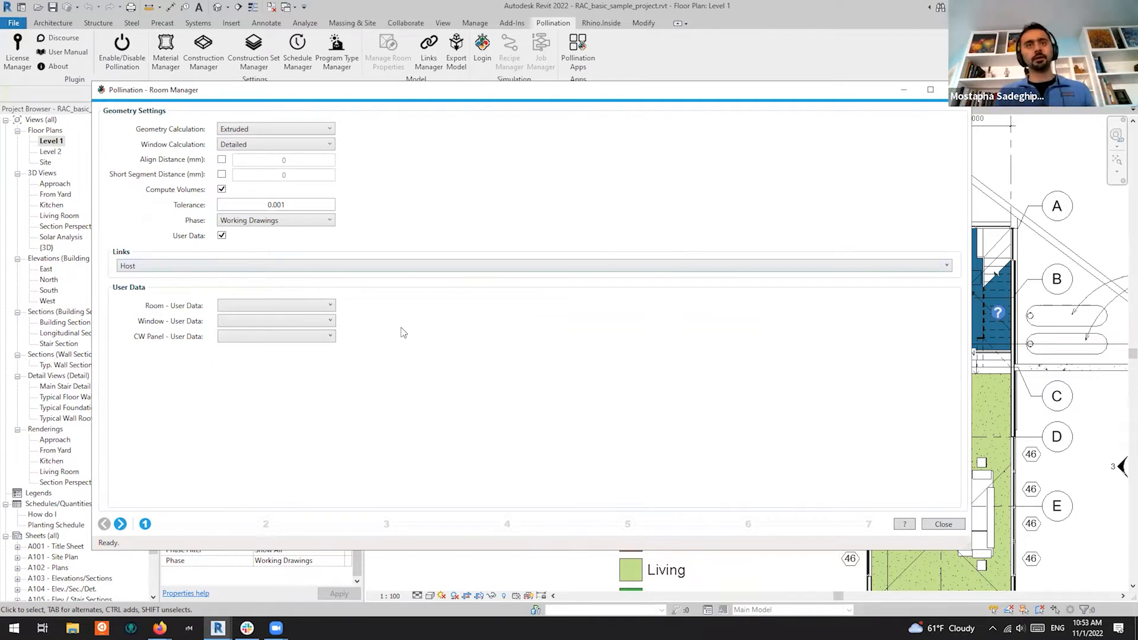
pyautogui.click(329, 321)
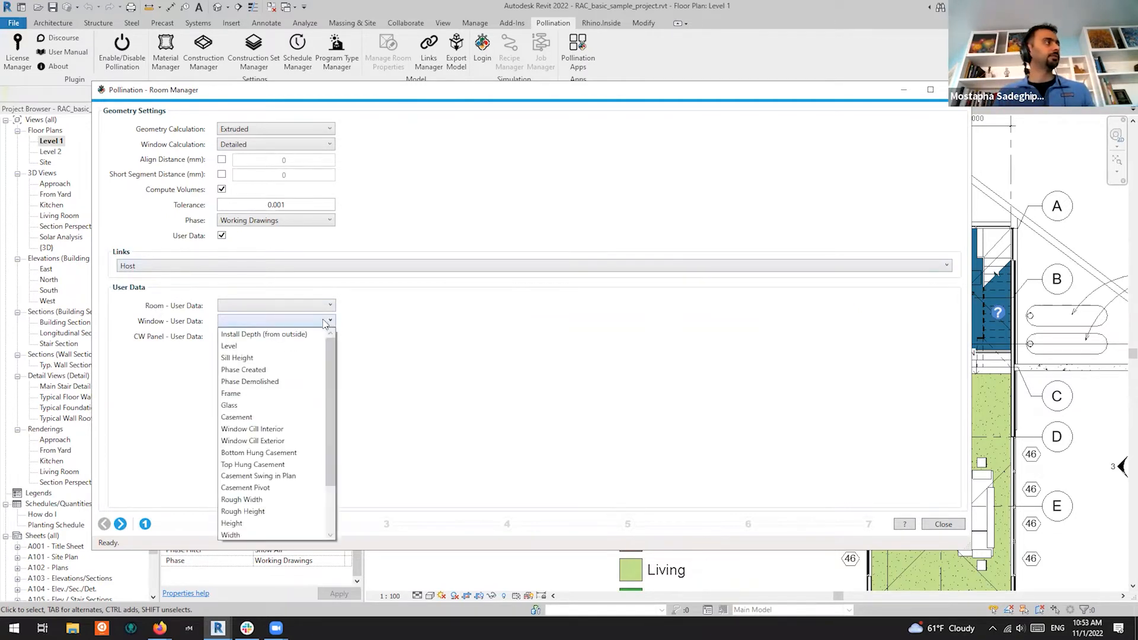
pyautogui.scroll(2, 272, 510)
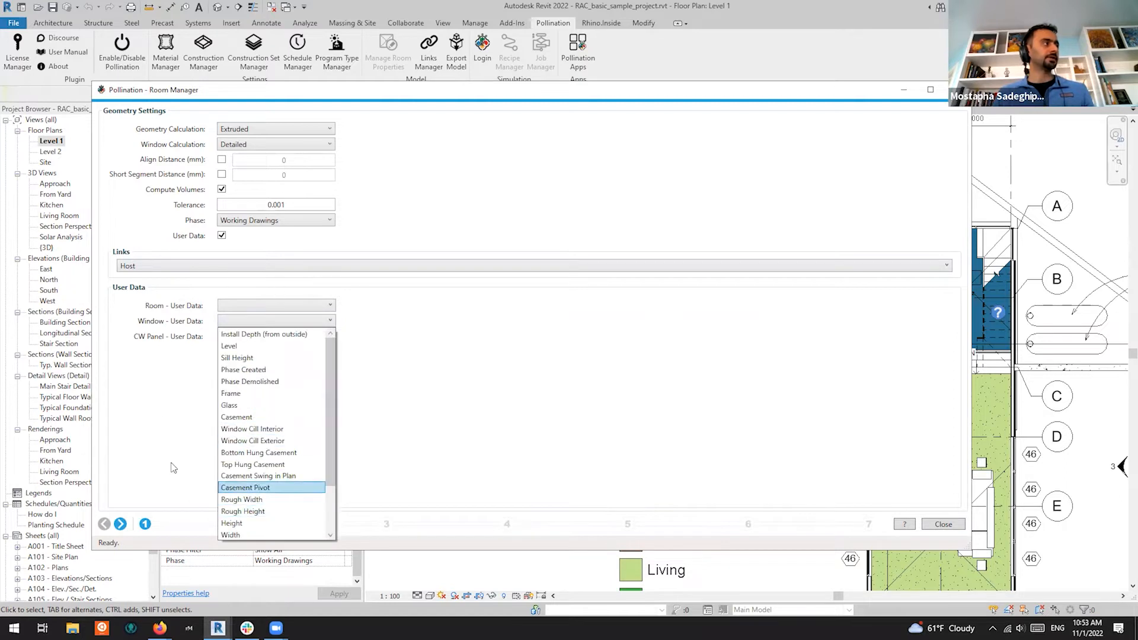
pyautogui.click(329, 321)
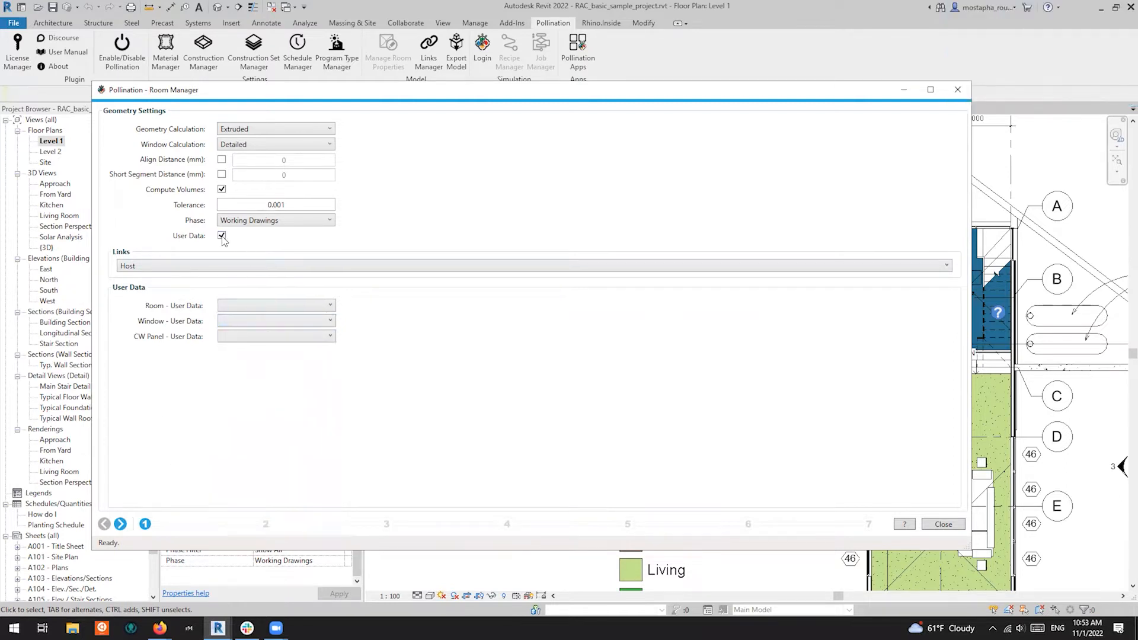
pyautogui.click(221, 236)
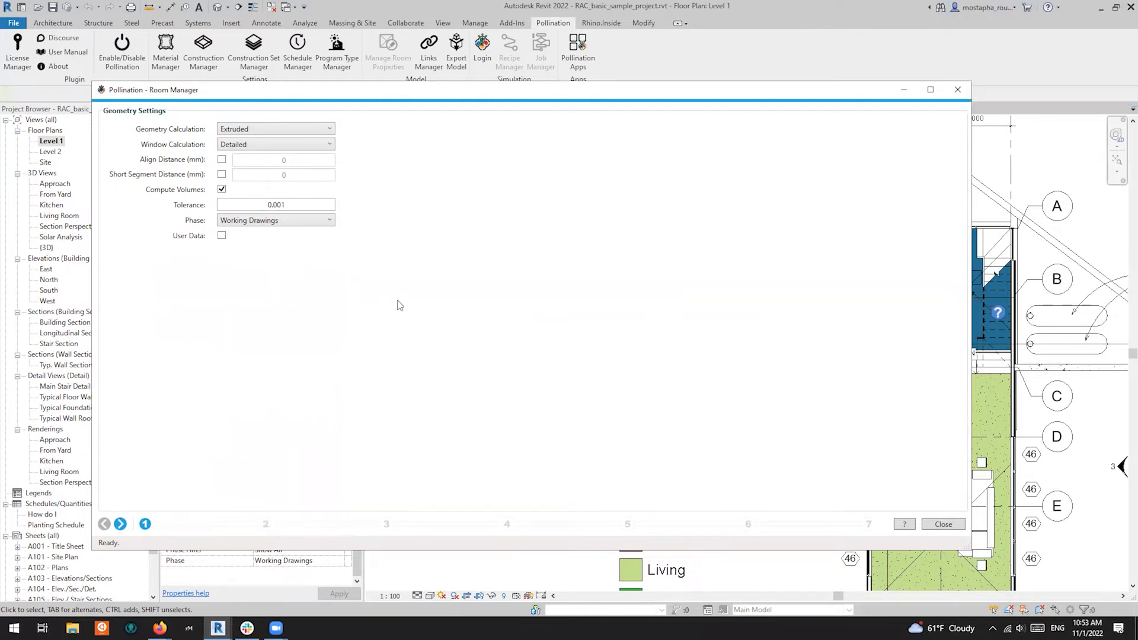
pyautogui.click(222, 235)
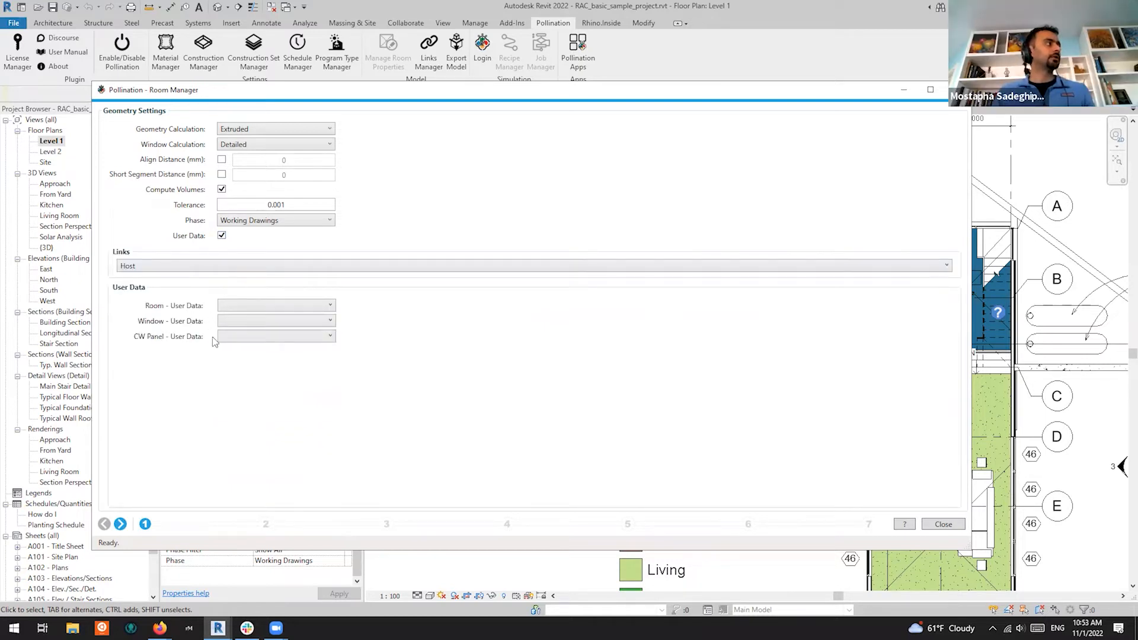
pyautogui.click(272, 306)
pyautogui.scroll(-5, 278, 367)
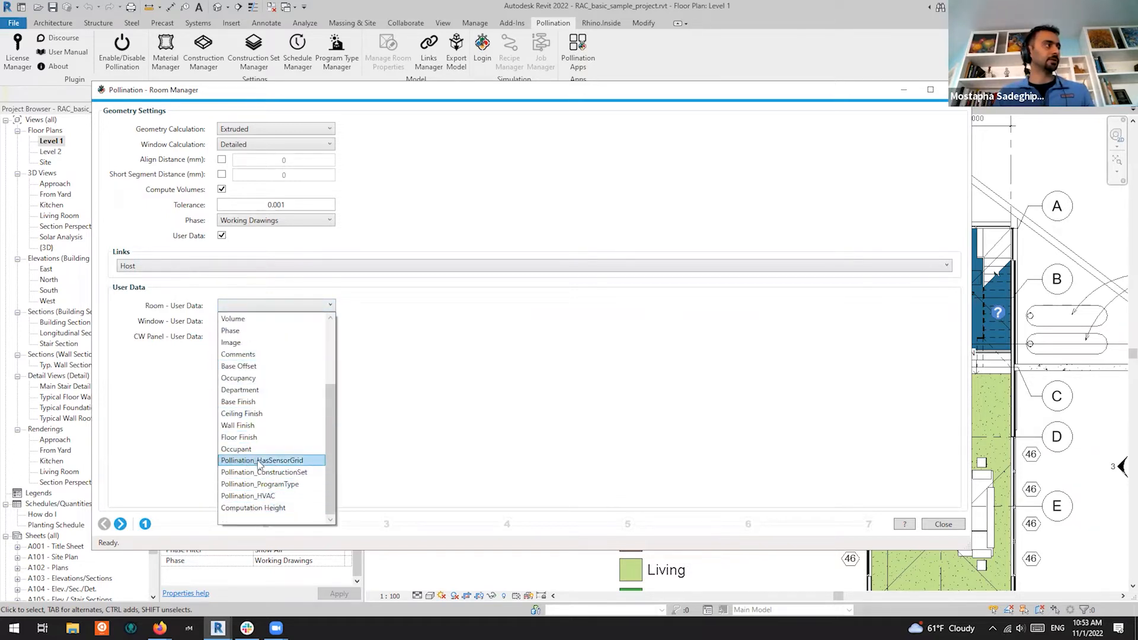
pyautogui.scroll(3, 256, 426)
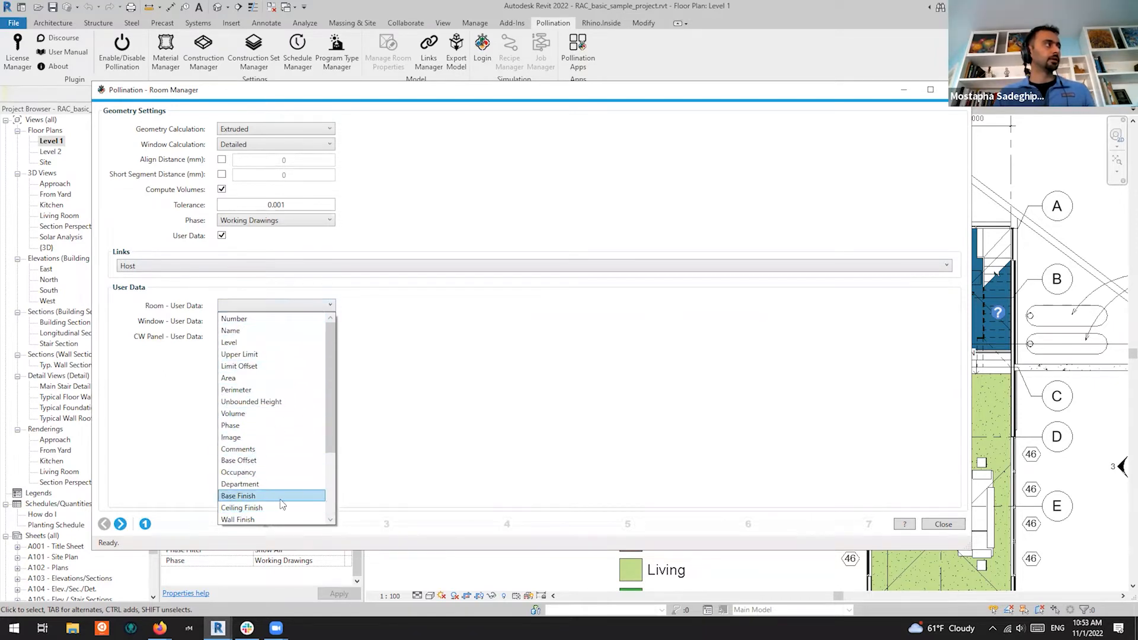
pyautogui.click(465, 352)
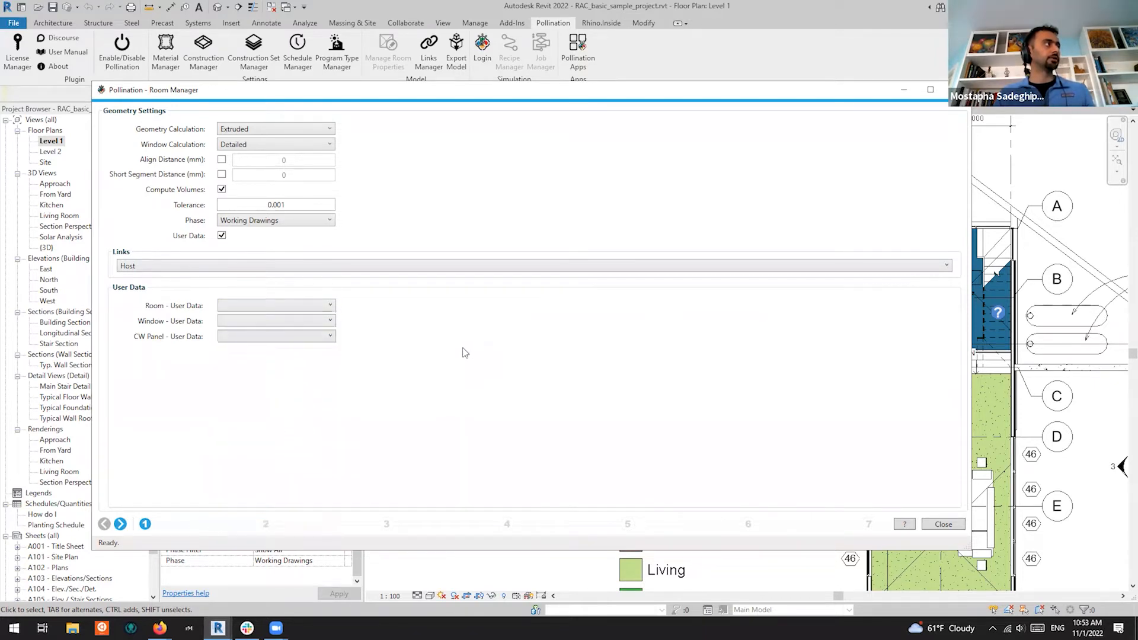
pyautogui.click(221, 236)
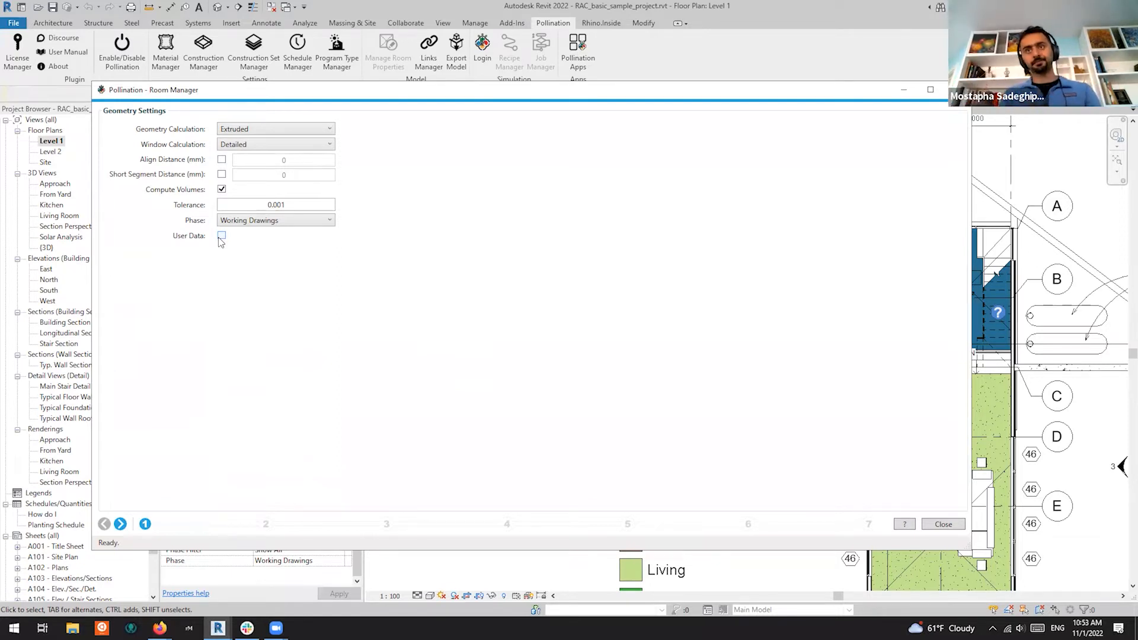
# Advance the Room Manager past Apertures and Levels to Room/Space Properties
pyautogui.click(120, 524)
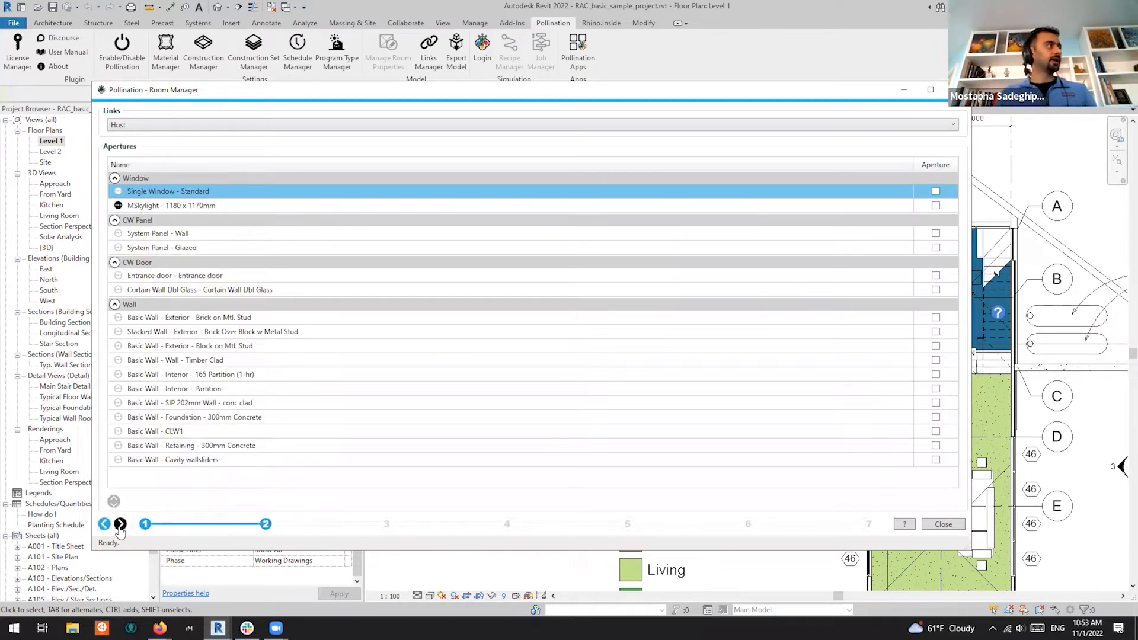
pyautogui.click(120, 524)
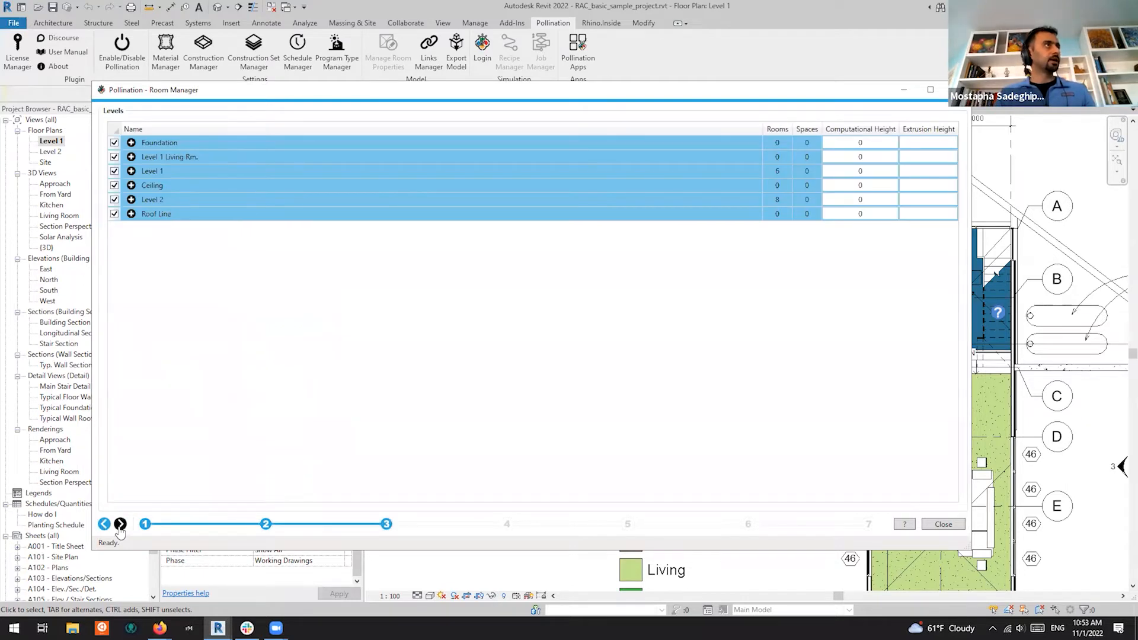
pyautogui.click(120, 524)
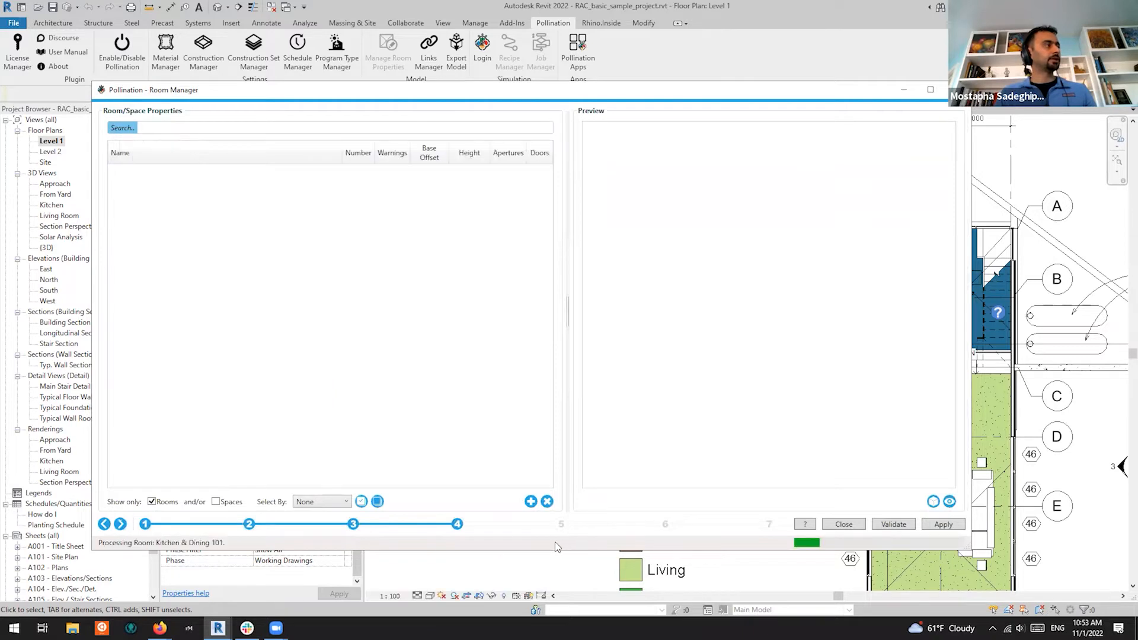
# Select every Level 1 and Level 2 room in the properties table
pyautogui.click(217, 502)
pyautogui.click(213, 355)
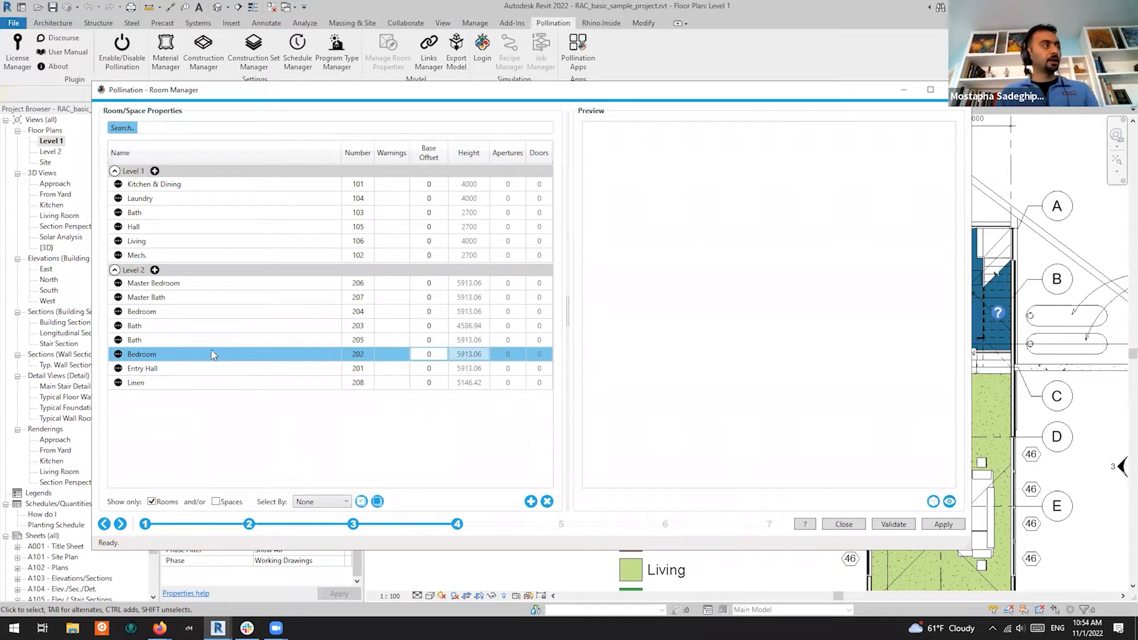
pyautogui.hotkey('ctrl', 'a')
pyautogui.click(950, 501)
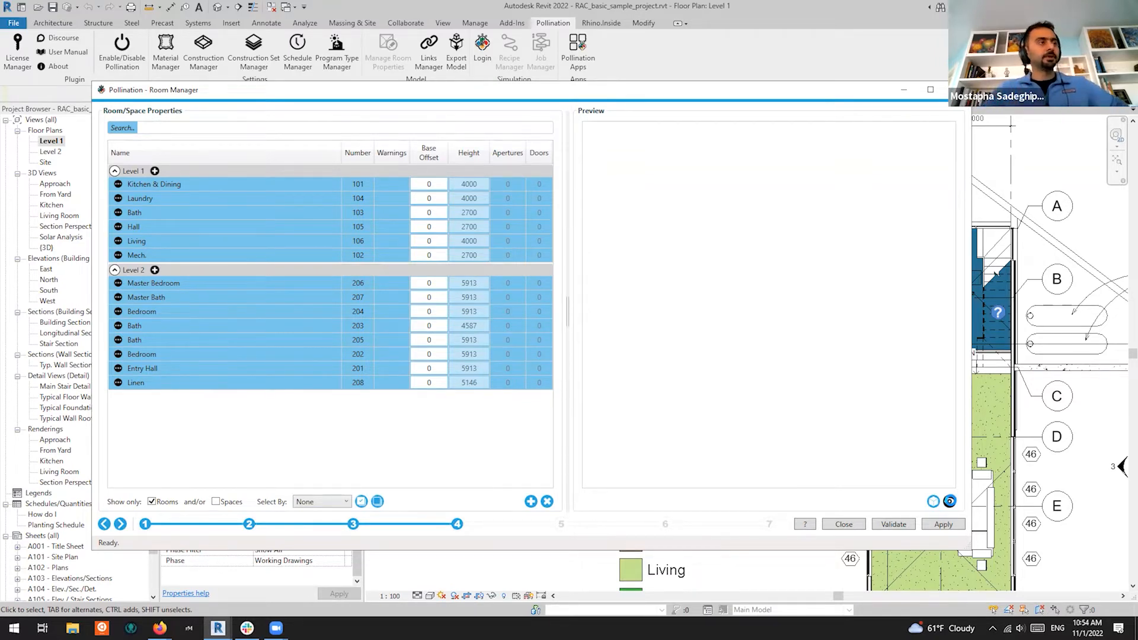
# Show the rooms' massing in the 3D preview and orbit it to inspect roof and sides
pyautogui.click(950, 502)
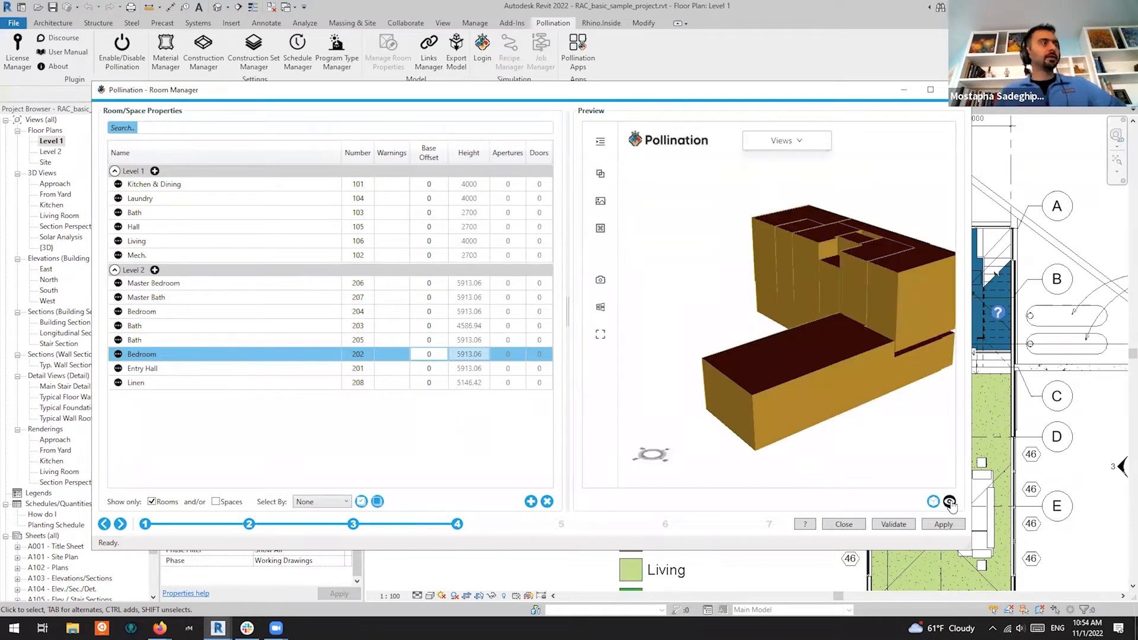
pyautogui.scroll(-3, 774, 289)
pyautogui.moveTo(766, 328); pyautogui.dragTo(792, 360)
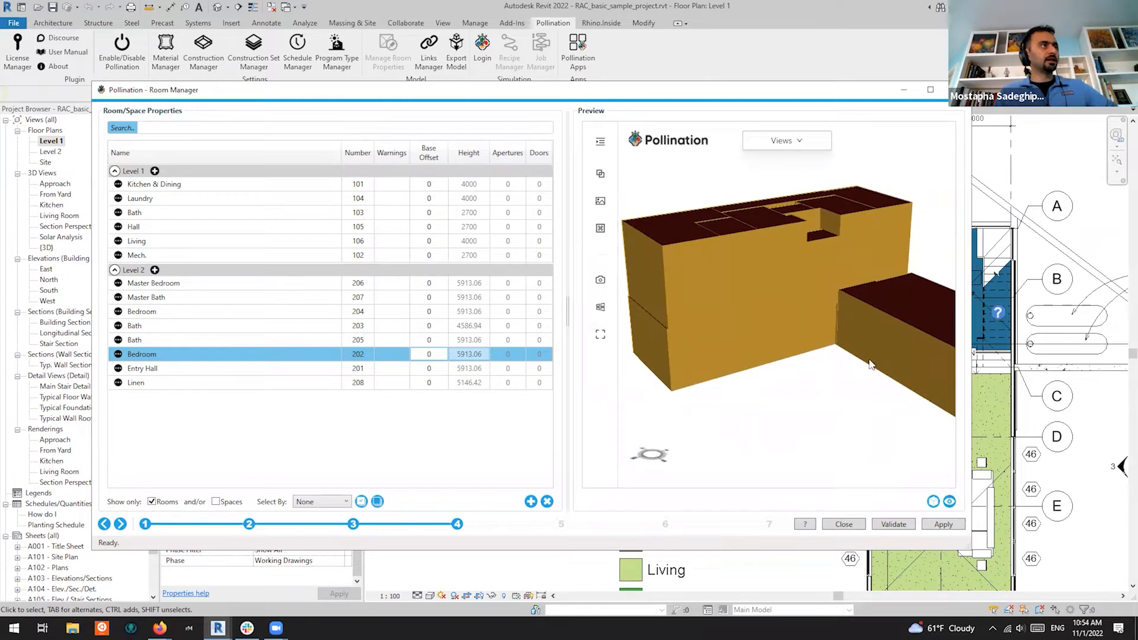
pyautogui.moveTo(713, 241); pyautogui.dragTo(861, 368)
pyautogui.scroll(5, 787, 251)
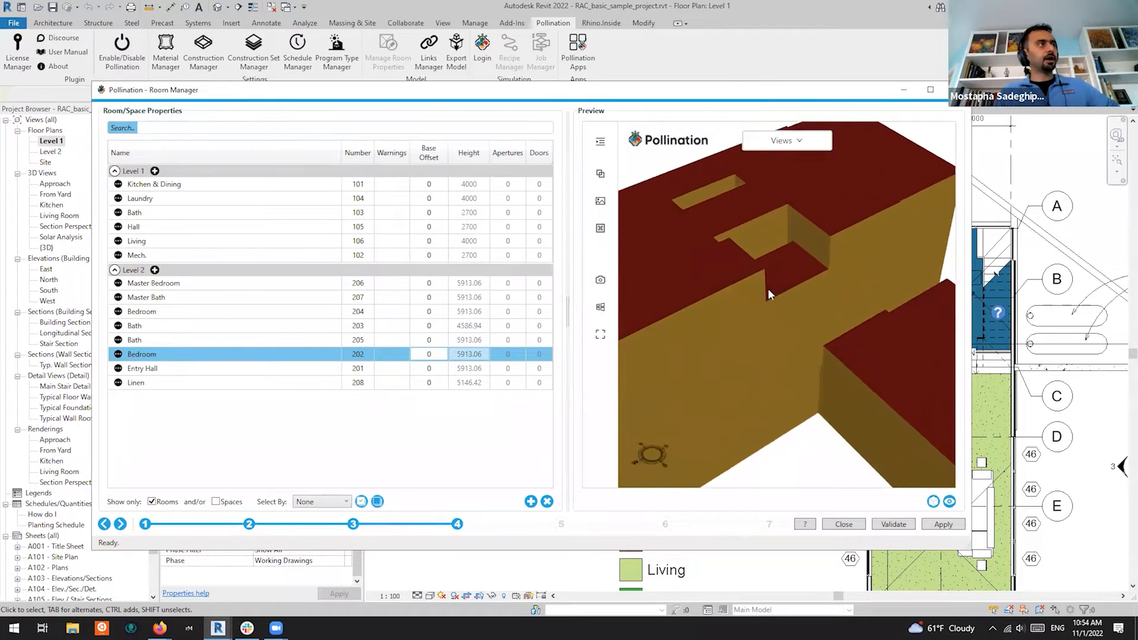
pyautogui.scroll(-6, 800, 257)
pyautogui.moveTo(787, 311); pyautogui.dragTo(928, 225)
pyautogui.moveTo(780, 302); pyautogui.dragTo(816, 356)
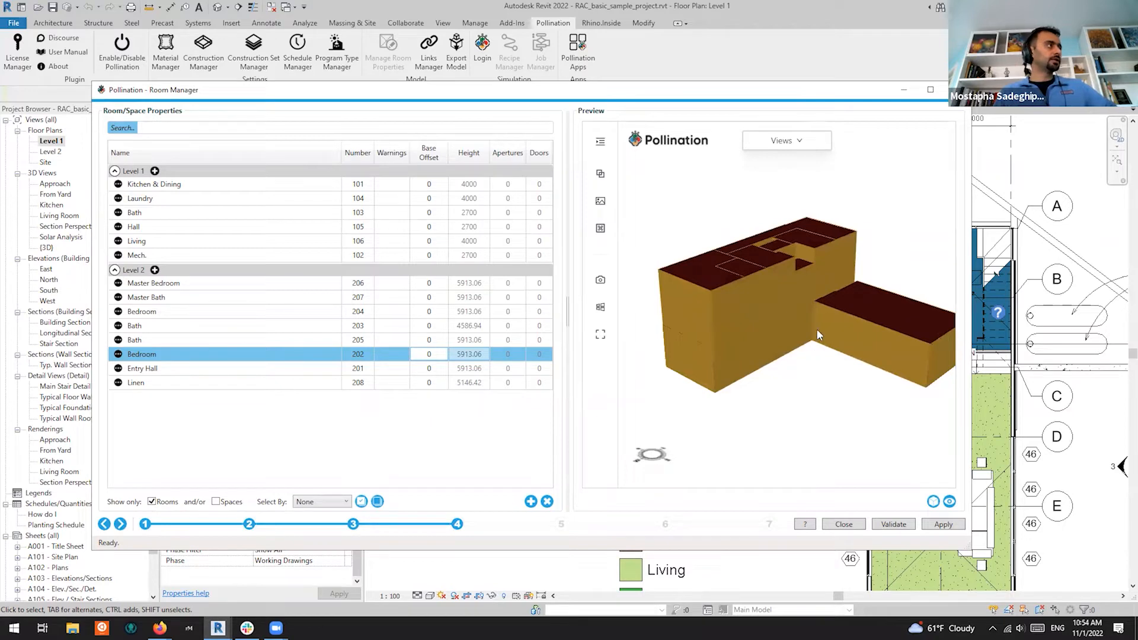
pyautogui.scroll(5, 791, 286)
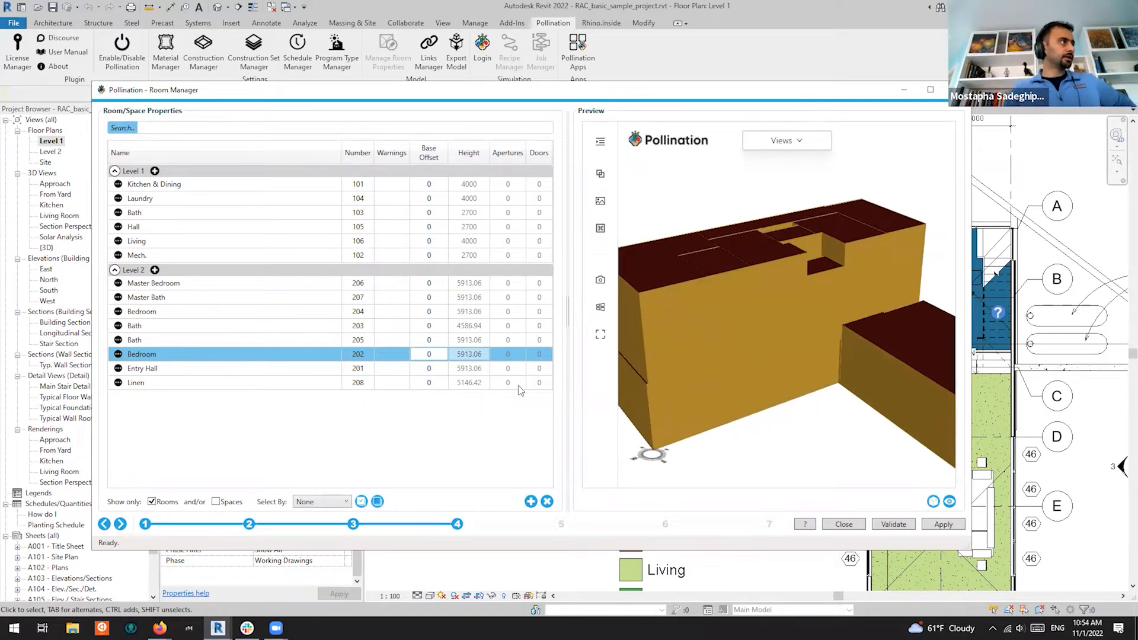
# Select Master Bedroom 206 and add Kitchen & Dining 101 to the selection
pyautogui.click(475, 285)
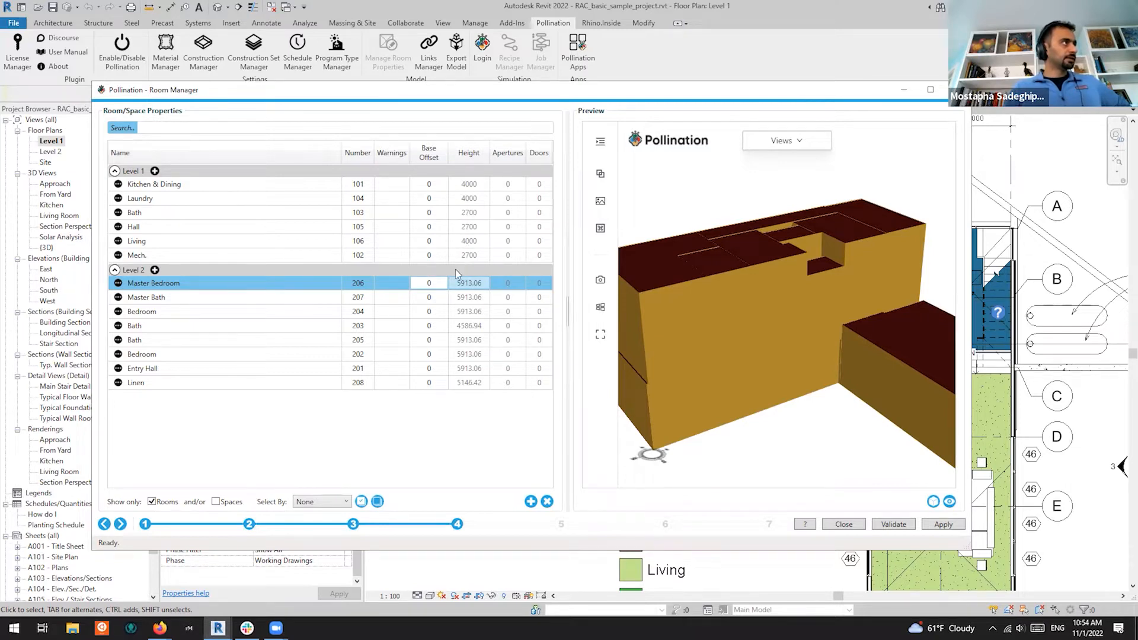
pyautogui.moveTo(773, 363); pyautogui.dragTo(851, 294)
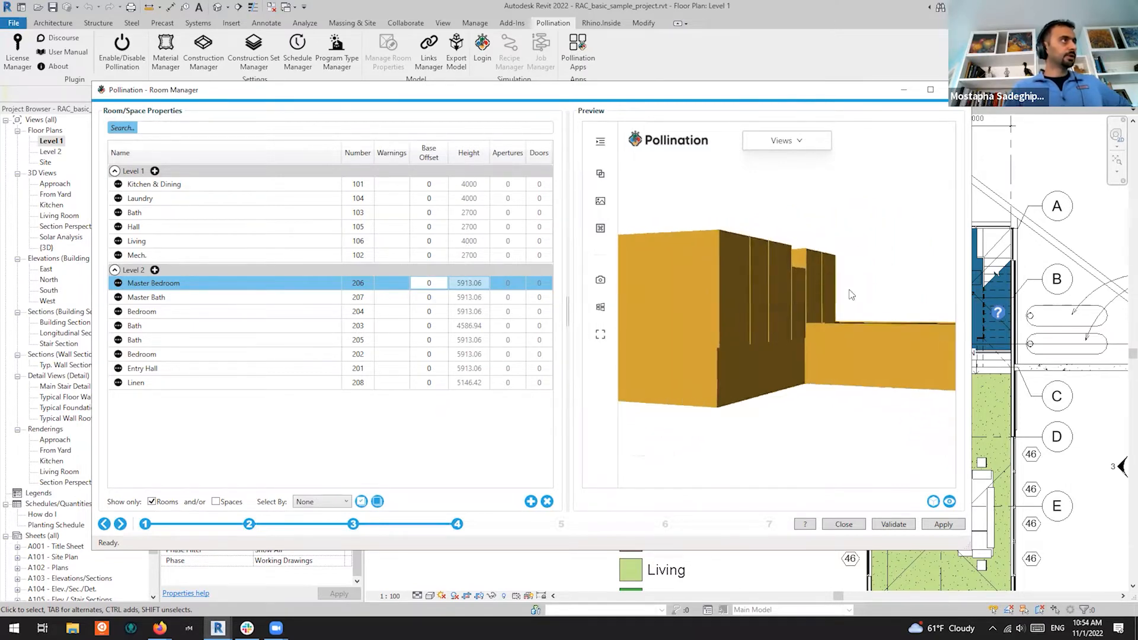
pyautogui.keyDown('ctrl'); pyautogui.click(233, 185); pyautogui.keyUp('ctrl')
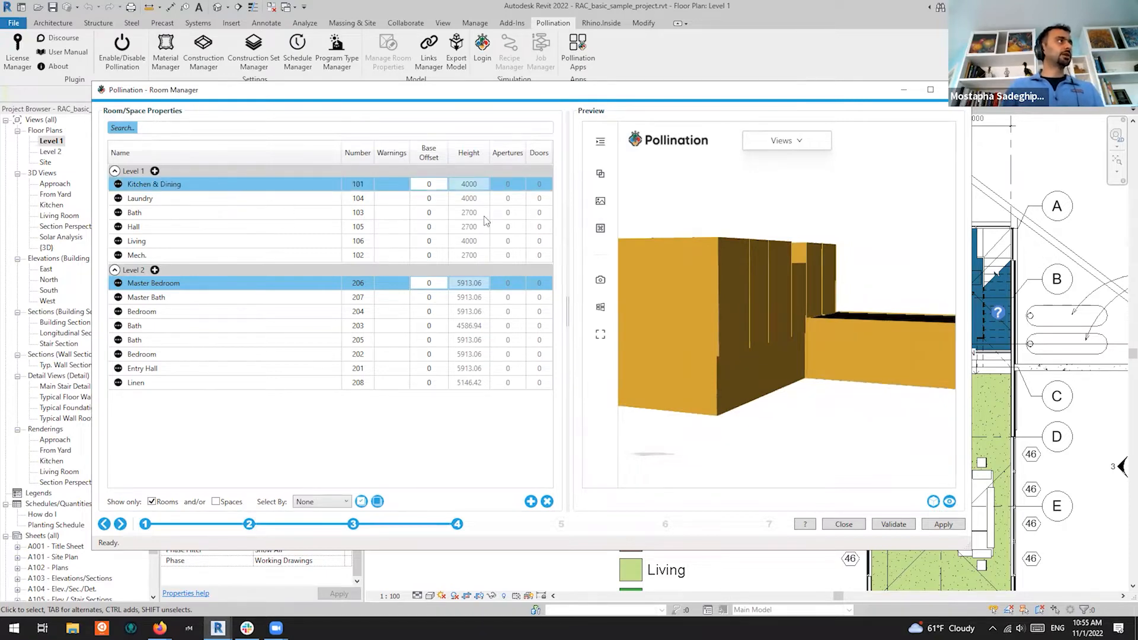
# Keep only Level 1 in the Levels list and view its room properties
pyautogui.click(353, 525)
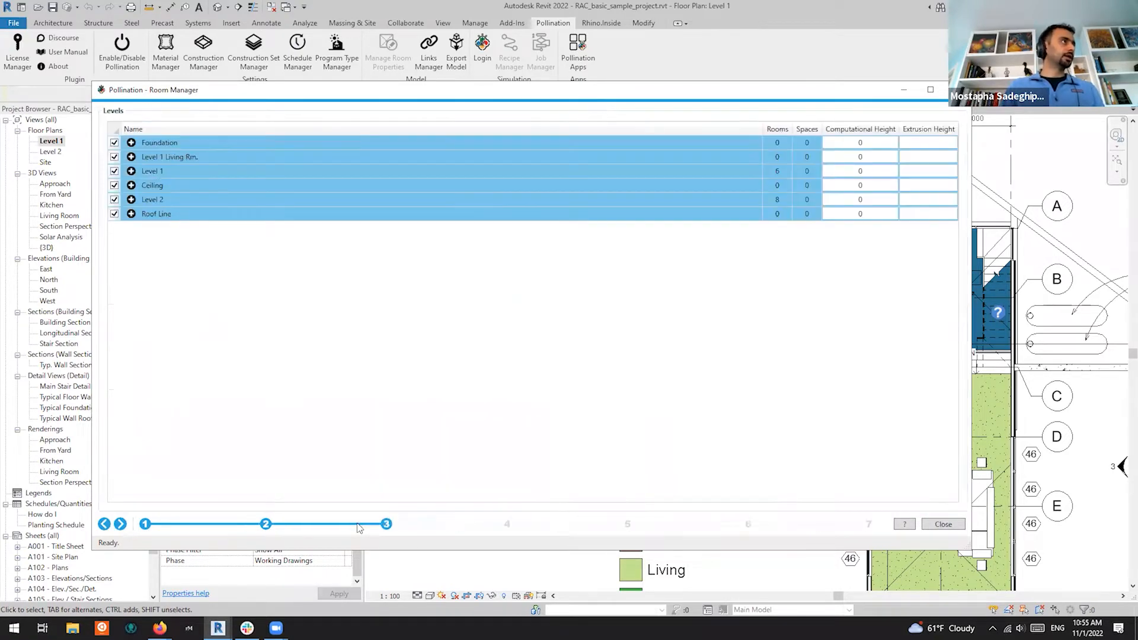
pyautogui.click(466, 172)
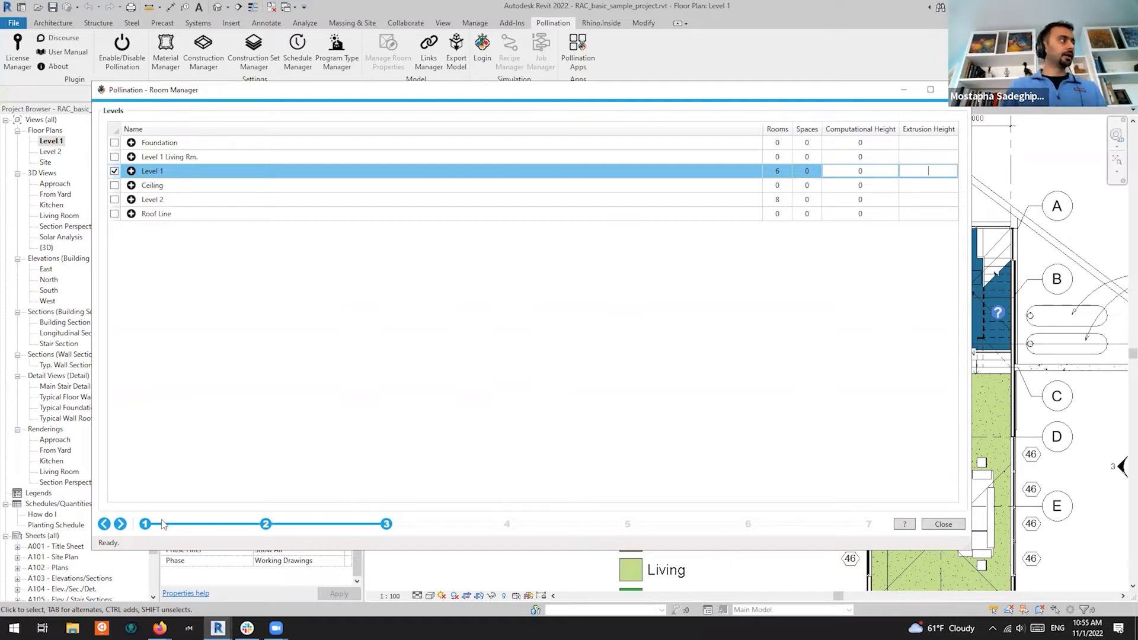
pyautogui.click(121, 524)
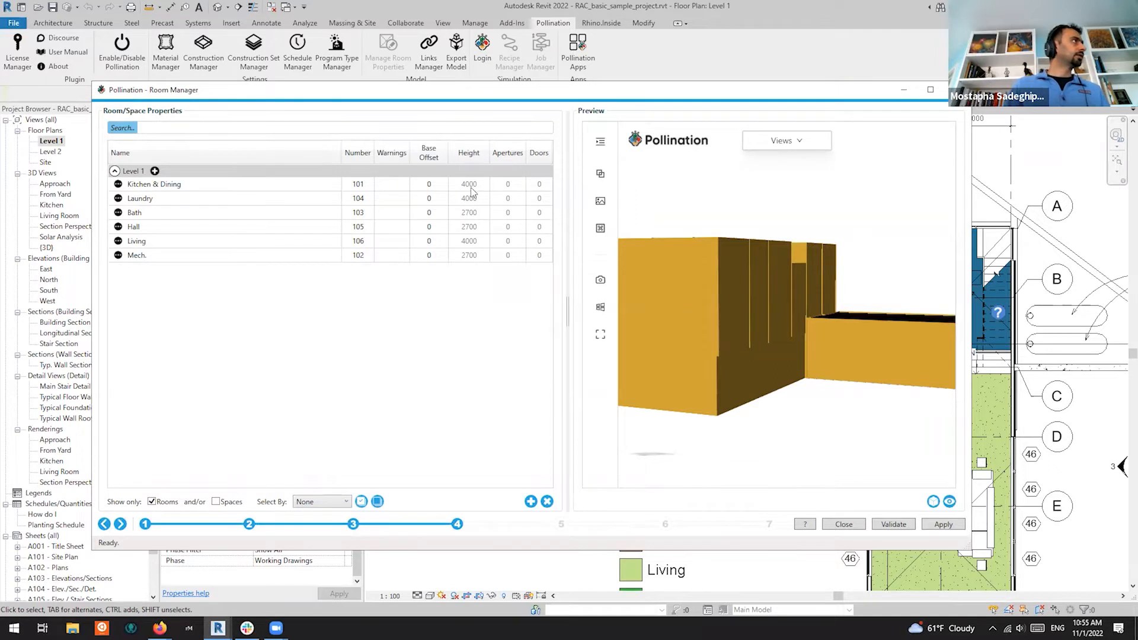
# Give Level 1 an extrusion height of 4000, re-include it, and view its rooms
pyautogui.click(104, 524)
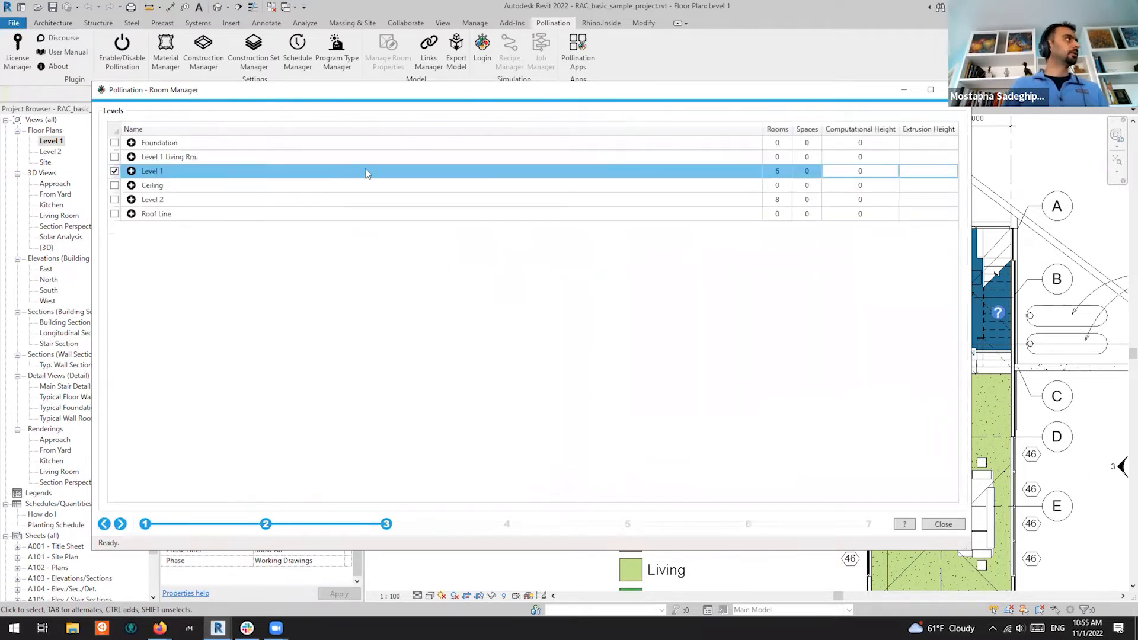
pyautogui.write('4000')
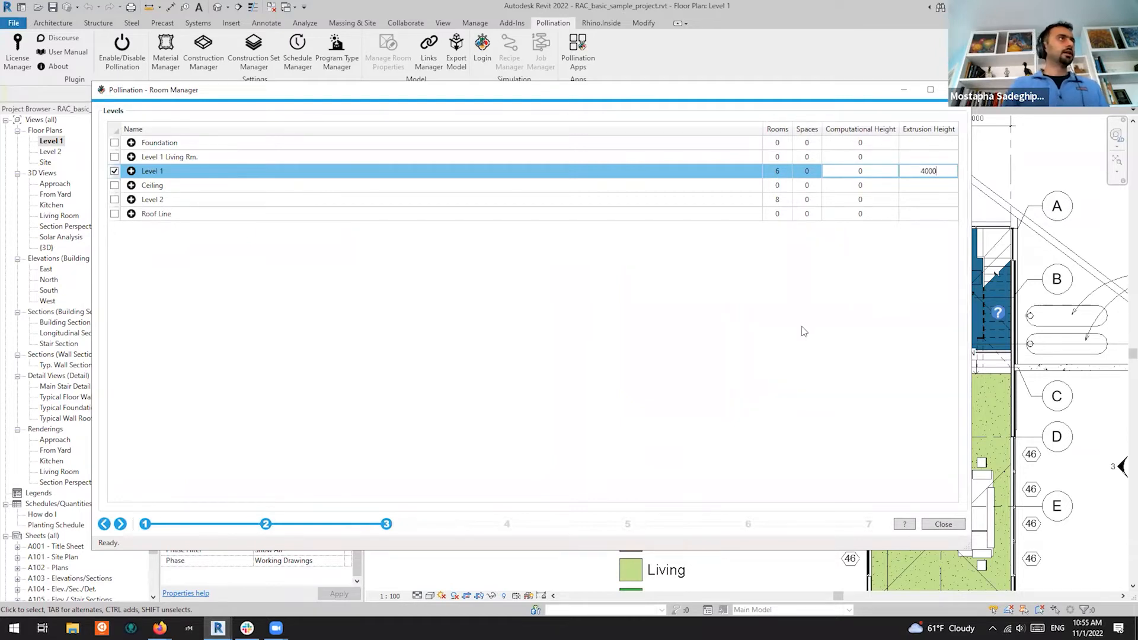
pyautogui.click(115, 171)
pyautogui.click(115, 171)
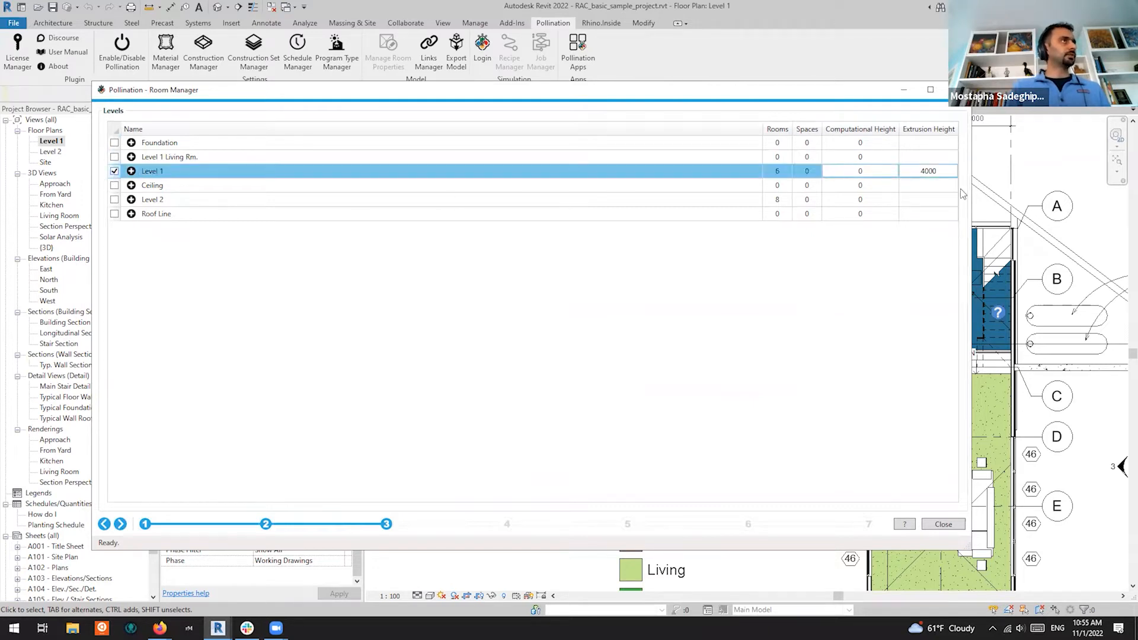
pyautogui.click(119, 524)
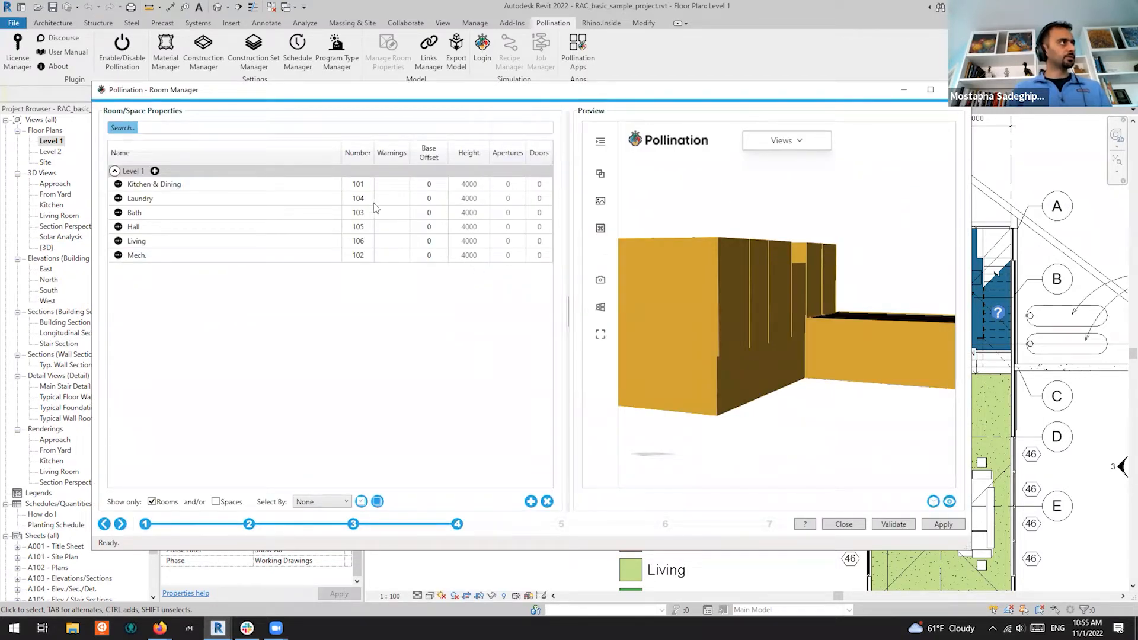
# Select all six Level 1 rooms and preview them in 3D, orbiting and widening the window
pyautogui.click(300, 190)
pyautogui.hotkey('ctrl', 'a')
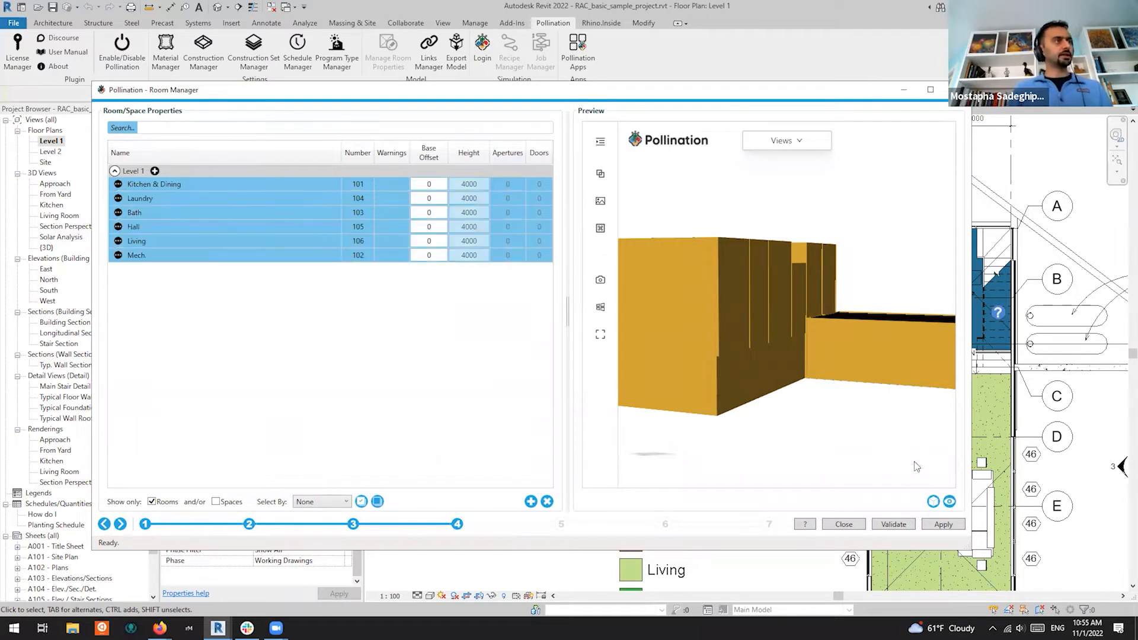
pyautogui.click(951, 502)
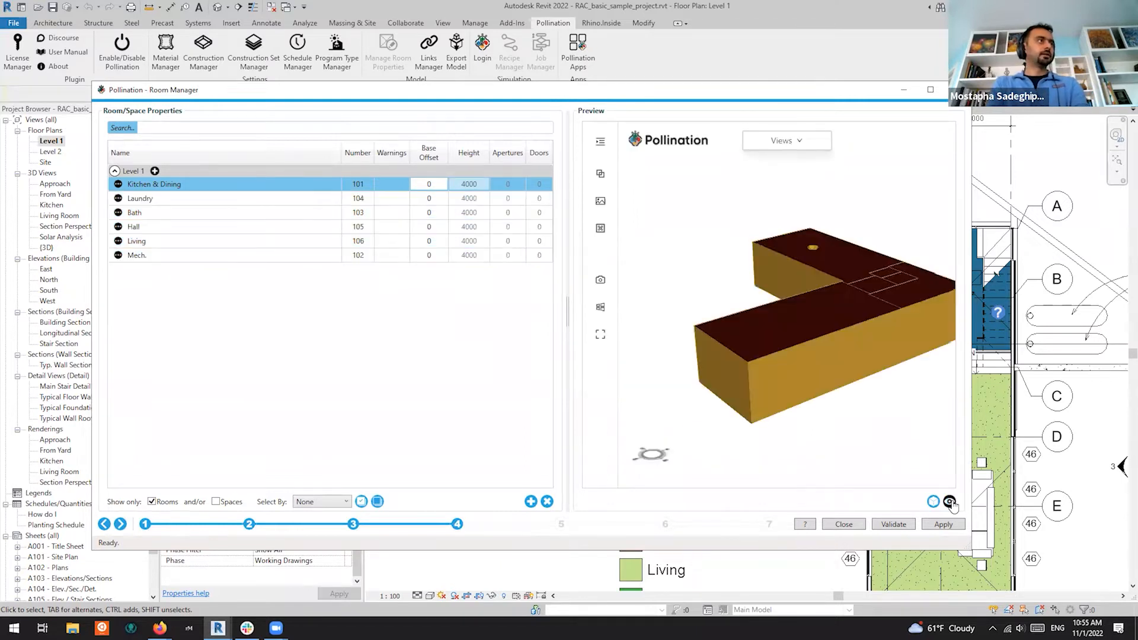
pyautogui.moveTo(700, 324); pyautogui.dragTo(735, 318, button='middle')
pyautogui.moveTo(742, 323); pyautogui.dragTo(926, 302)
pyautogui.moveTo(926, 301); pyautogui.dragTo(744, 356, button='middle')
pyautogui.moveTo(744, 355); pyautogui.dragTo(1078, 275)
pyautogui.moveTo(902, 333); pyautogui.dragTo(851, 328)
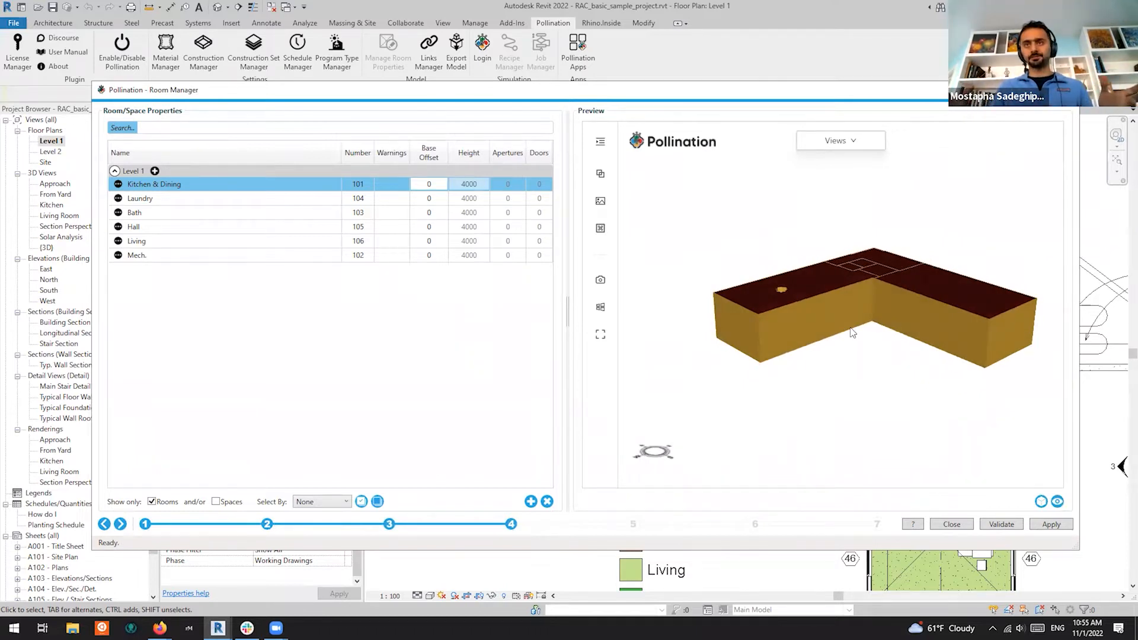
pyautogui.moveTo(818, 347); pyautogui.dragTo(792, 350, button='middle')
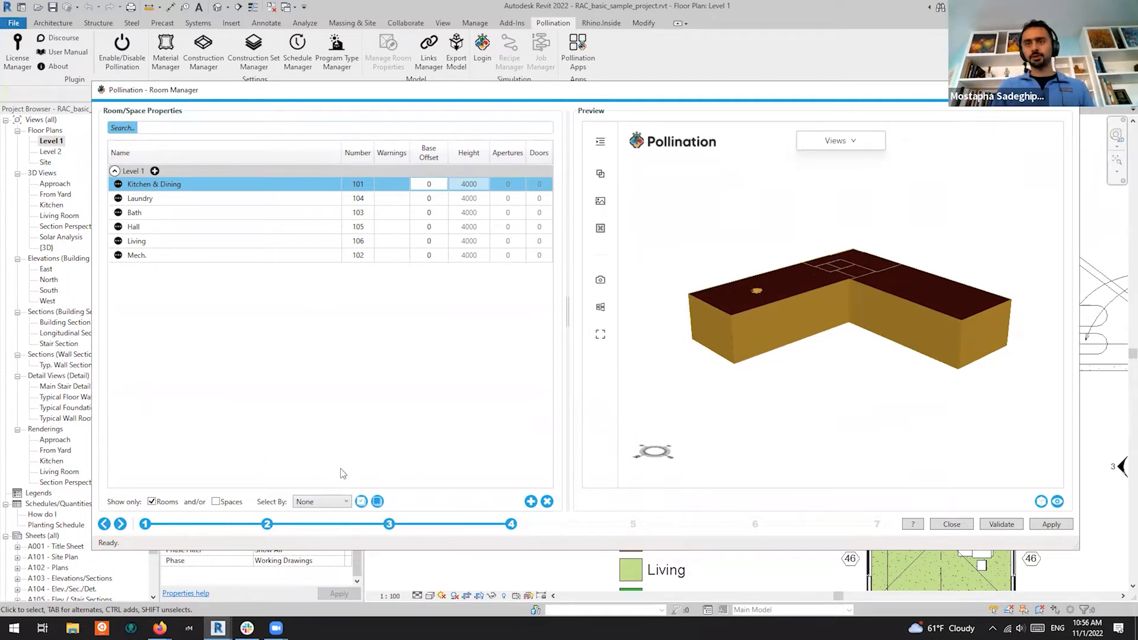
# Clear Level 1's 4000 extrusion height in the Levels table and include the Ceiling level
pyautogui.click(389, 526)
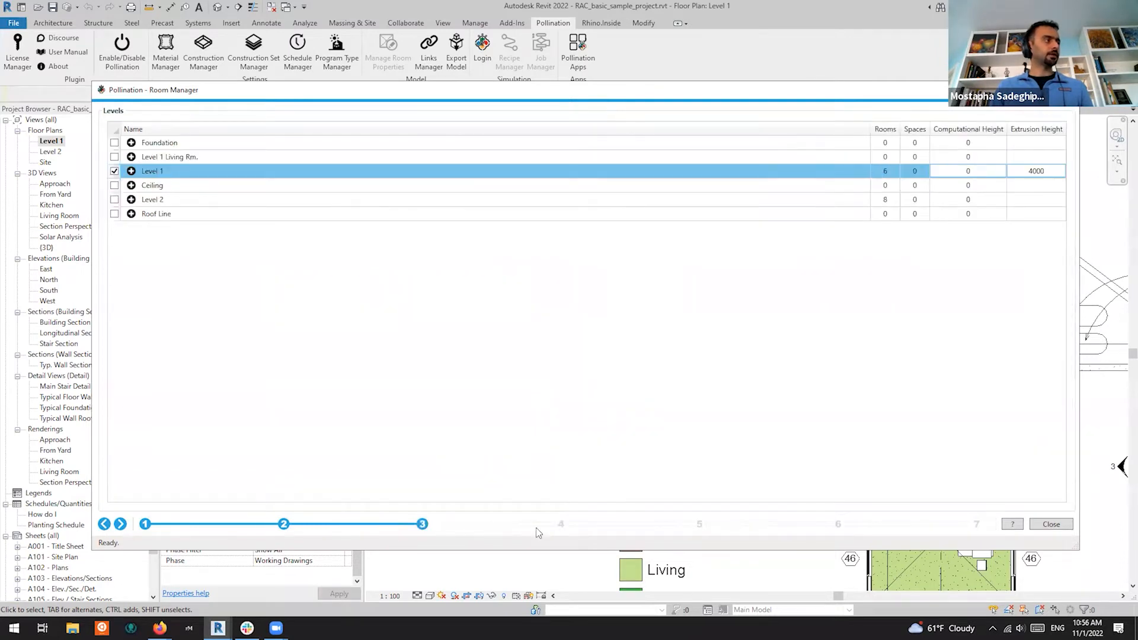
pyautogui.click(120, 524)
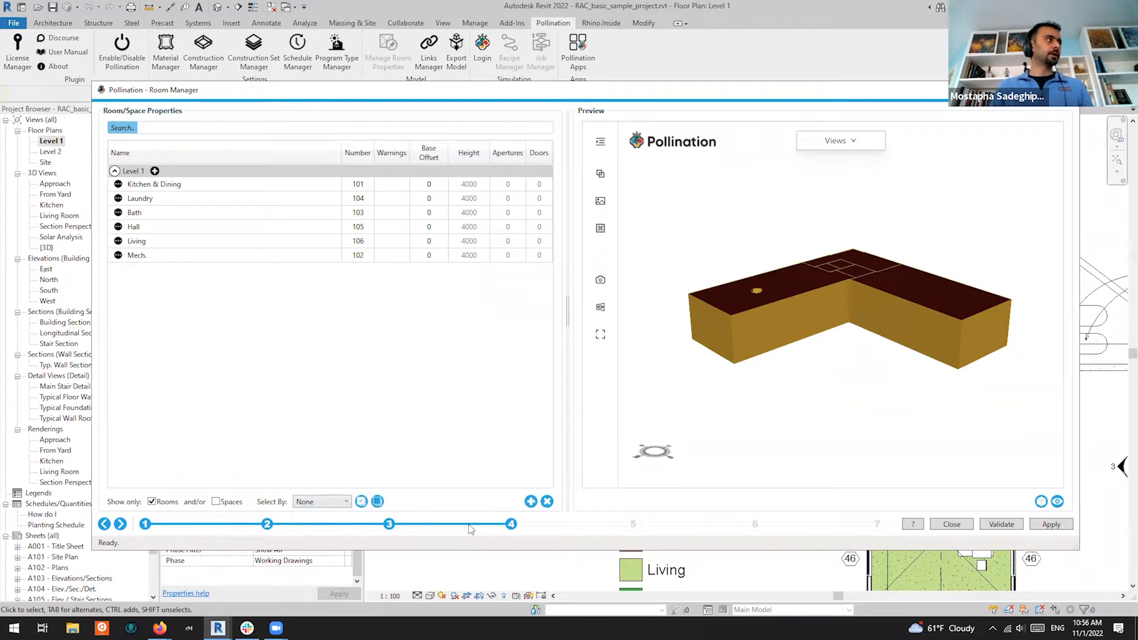
pyautogui.click(389, 524)
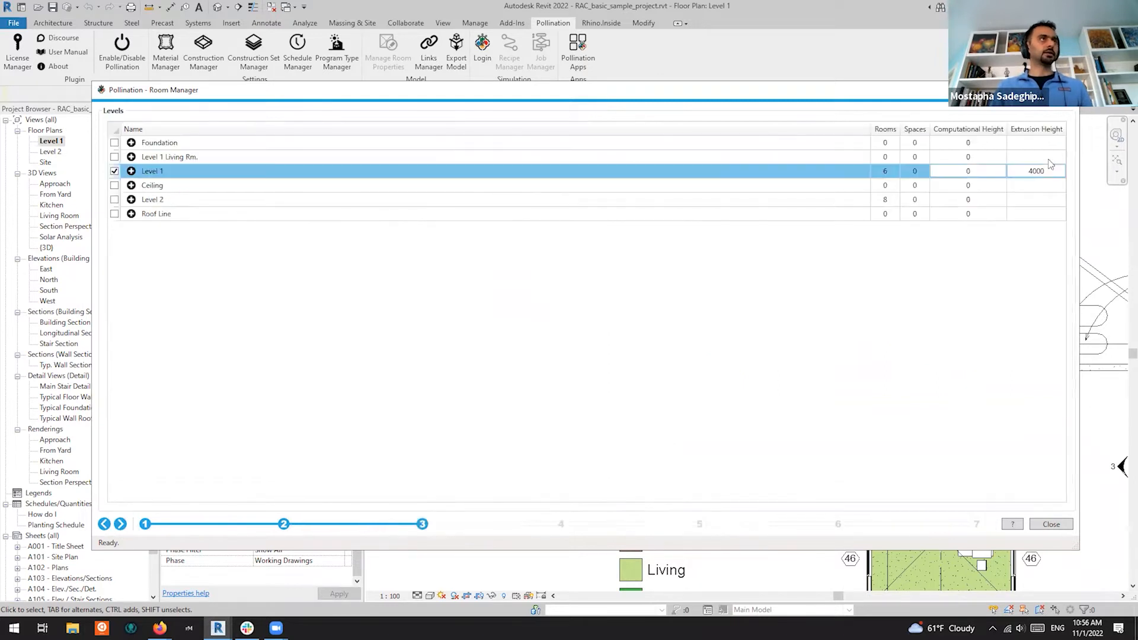
pyautogui.press('BackSpace')
pyautogui.press('BackSpace')
pyautogui.press('BackSpace')
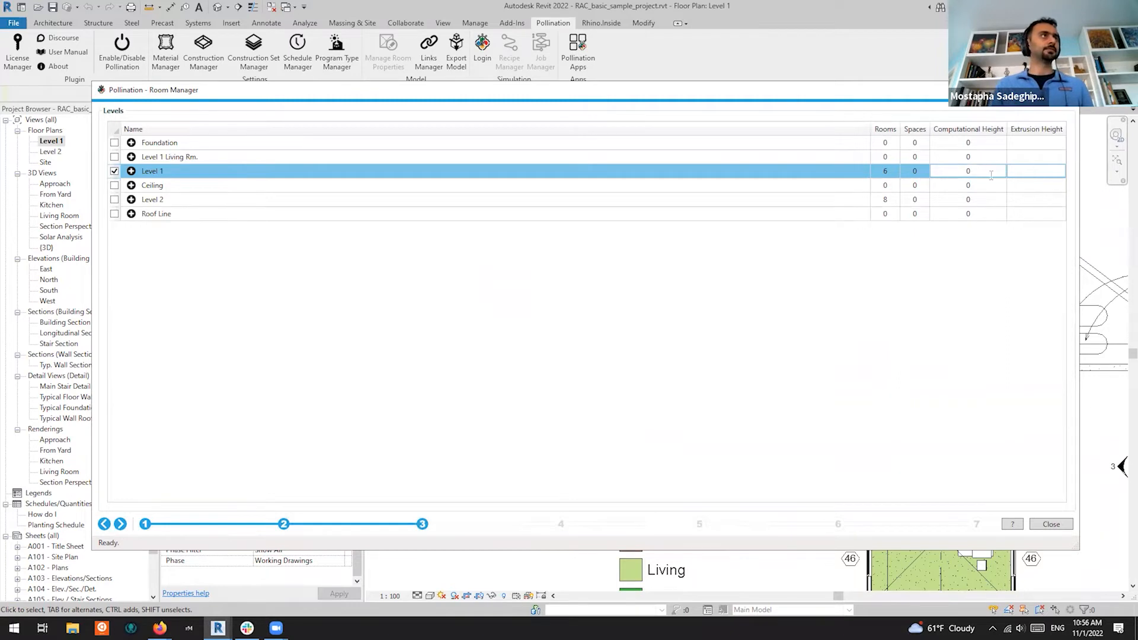
pyautogui.click(989, 180)
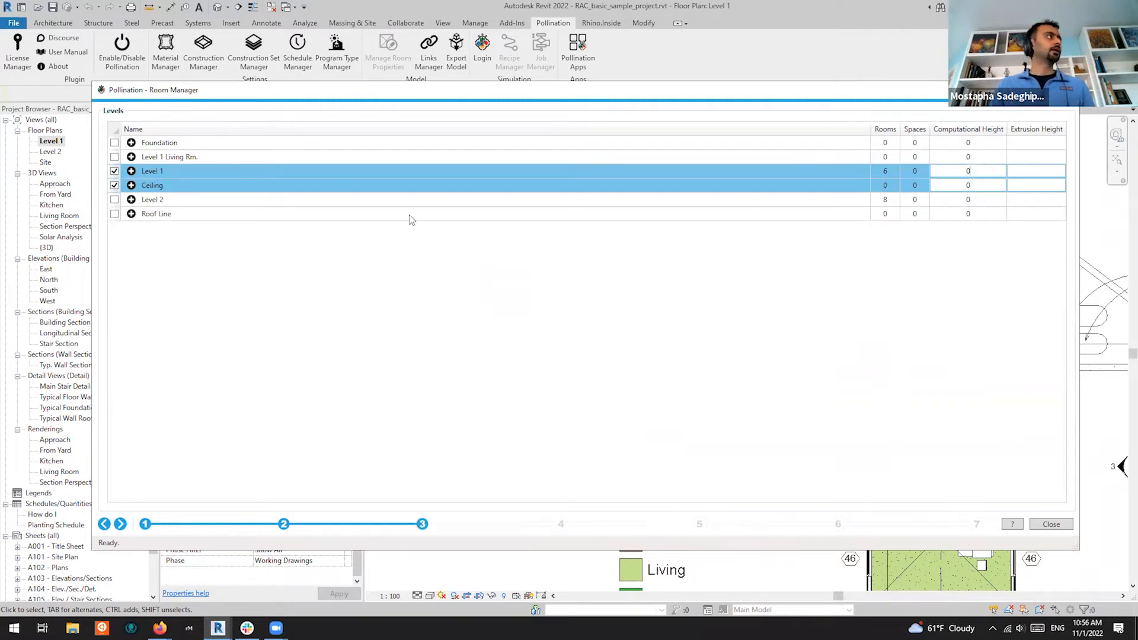
# Switch Geometry Calculation to Detailed on the Geometry Settings step
pyautogui.click(148, 530)
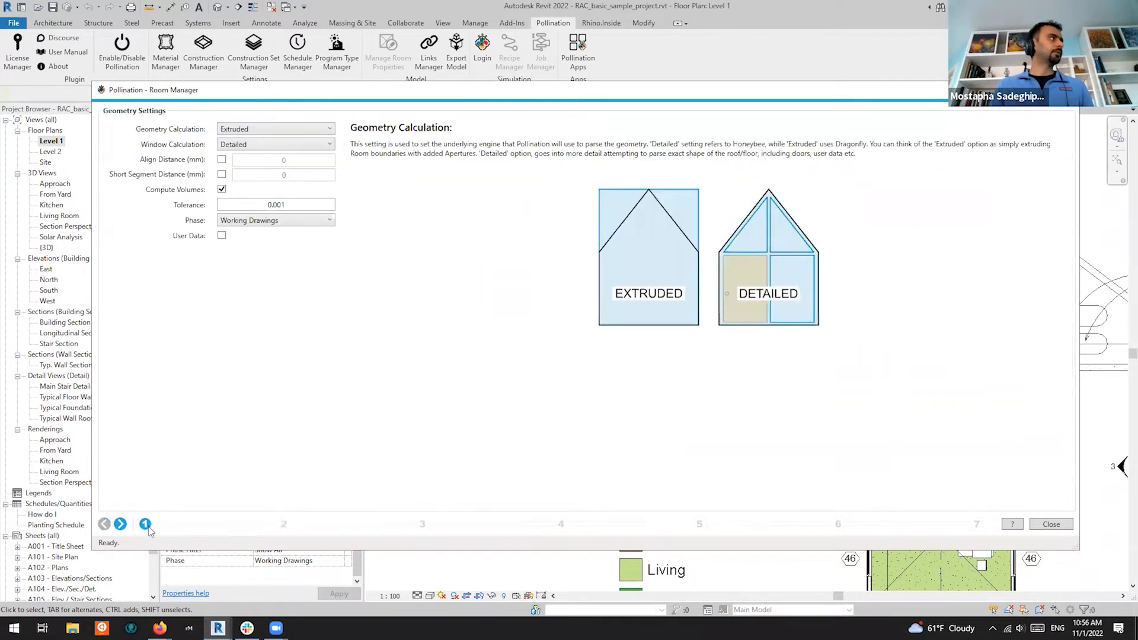
pyautogui.click(270, 129)
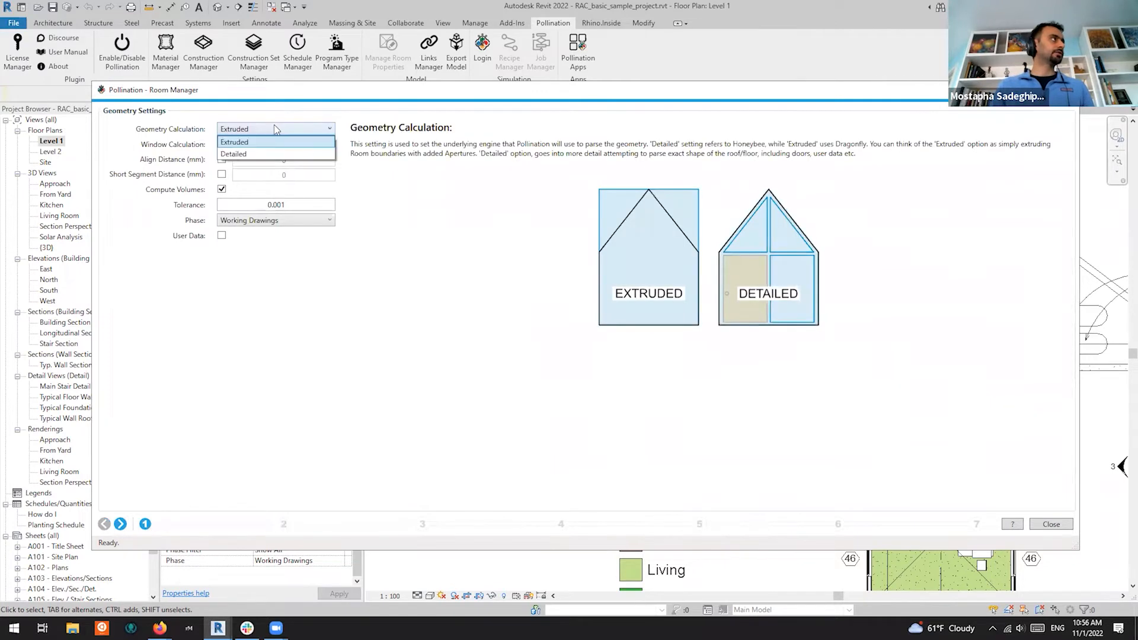
pyautogui.click(258, 153)
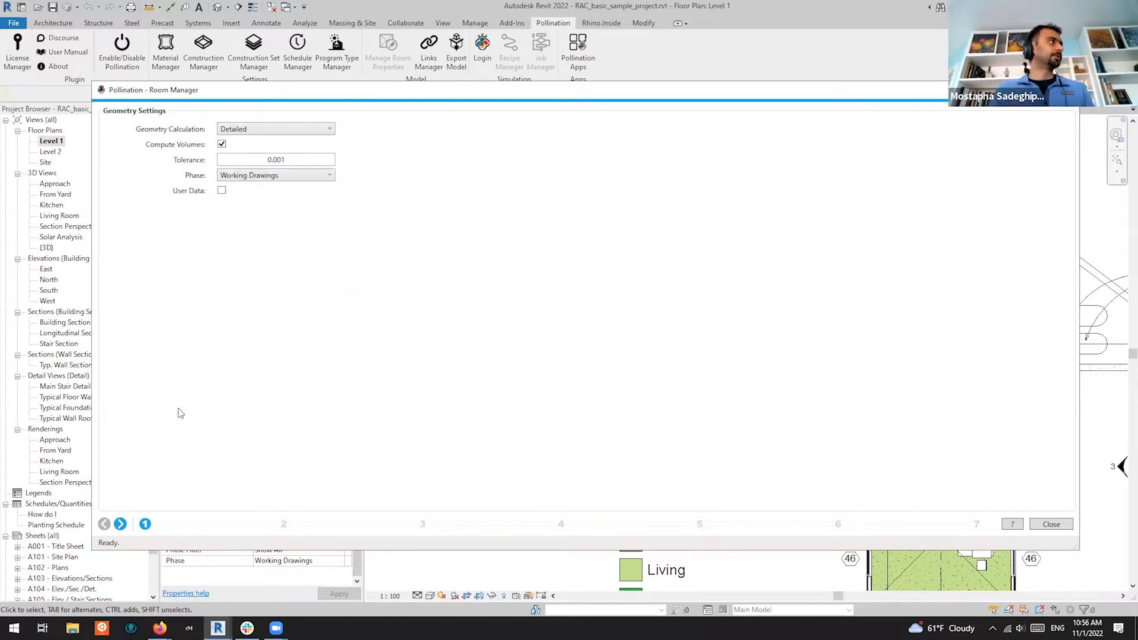
pyautogui.click(120, 524)
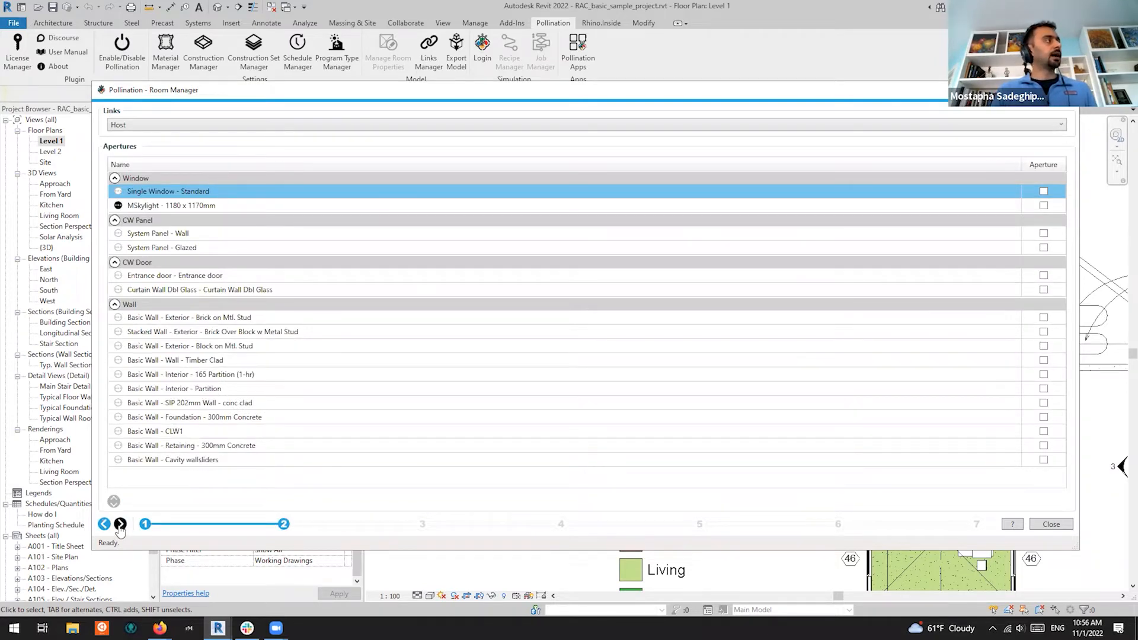
# Mark the Single Window - Standard and MSkylight window types as apertures
pyautogui.click(199, 209)
pyautogui.click(222, 188)
pyautogui.keyDown('shift'); pyautogui.click(245, 204); pyautogui.keyUp('shift')
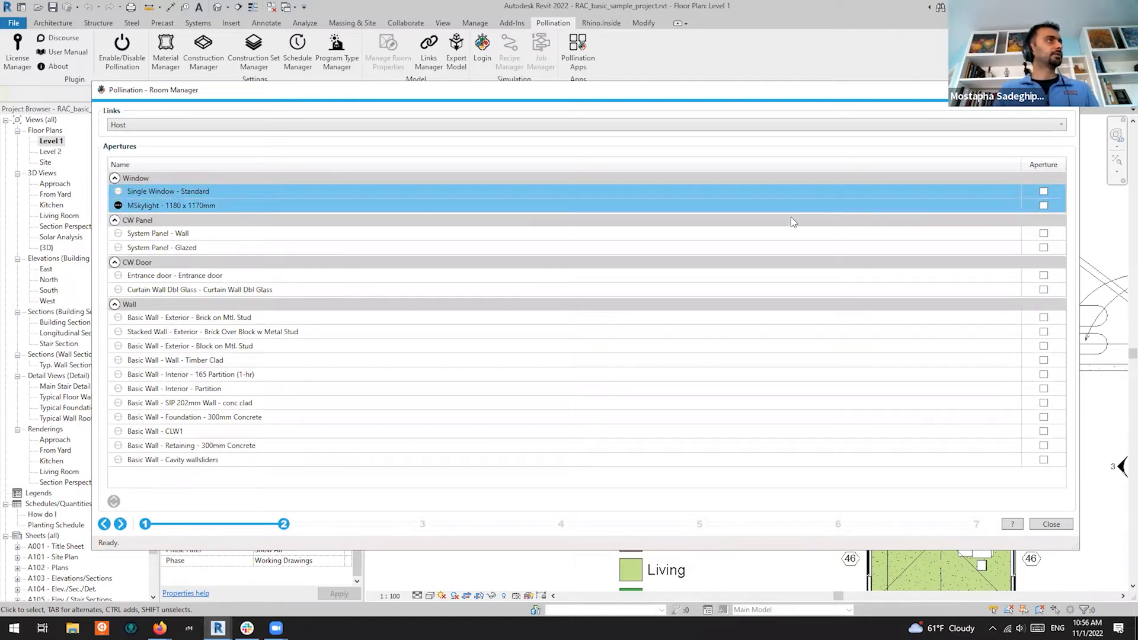
pyautogui.click(1043, 191)
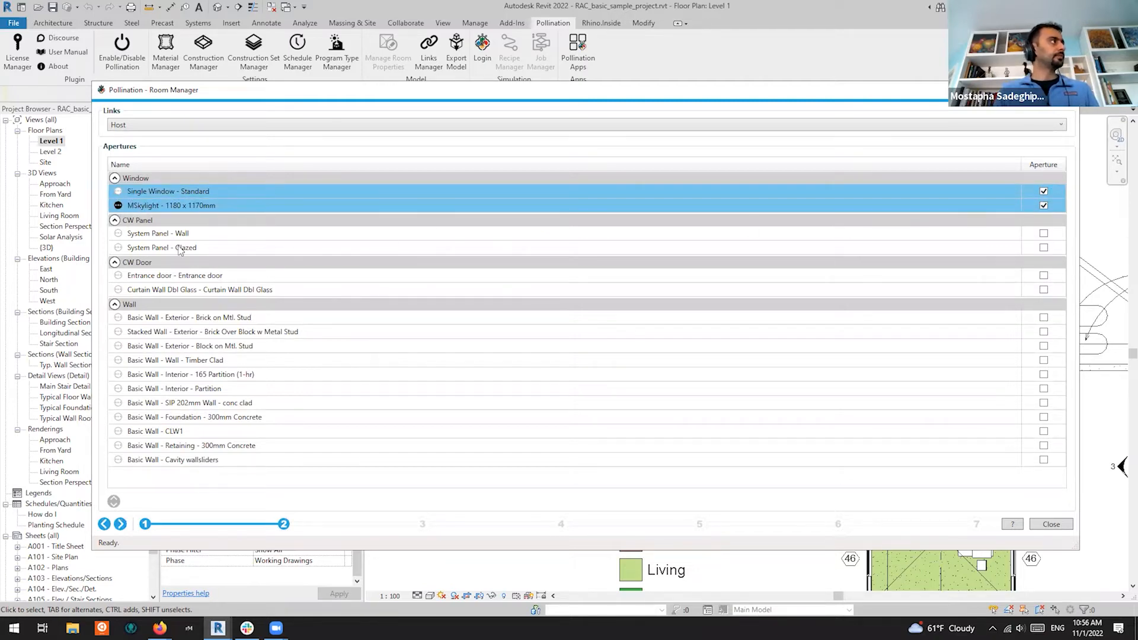
# Mark System Panel - Glazed, Entrance door and Curtain Wall Dbl Glass as apertures
pyautogui.click(198, 247)
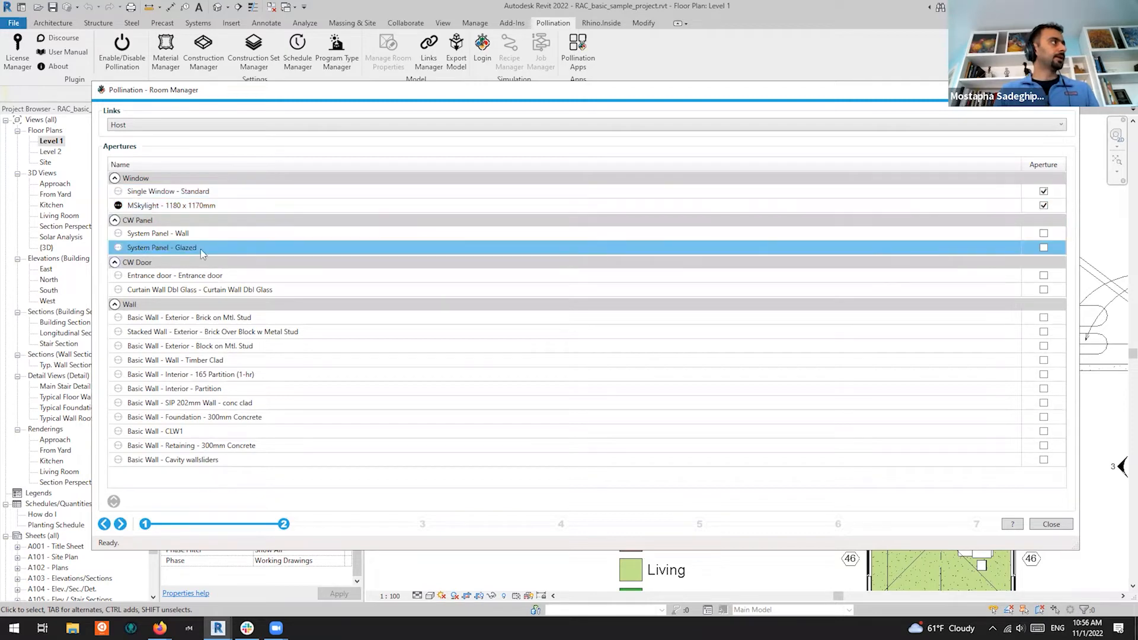
pyautogui.click(1044, 248)
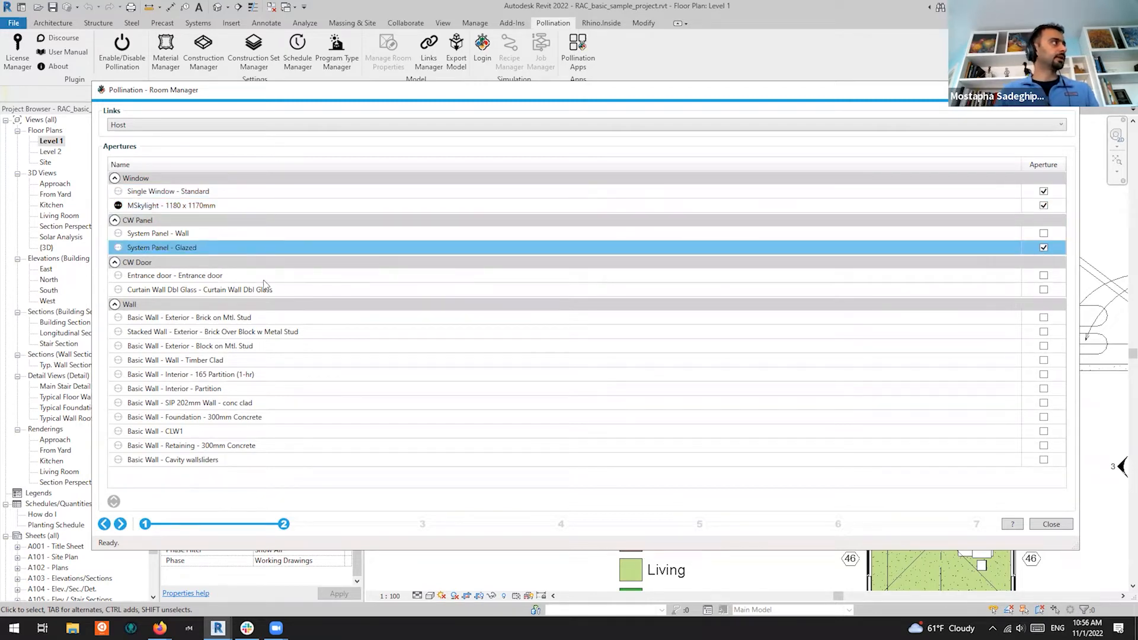
pyautogui.click(278, 276)
pyautogui.click(1044, 276)
pyautogui.click(998, 295)
pyautogui.click(1044, 290)
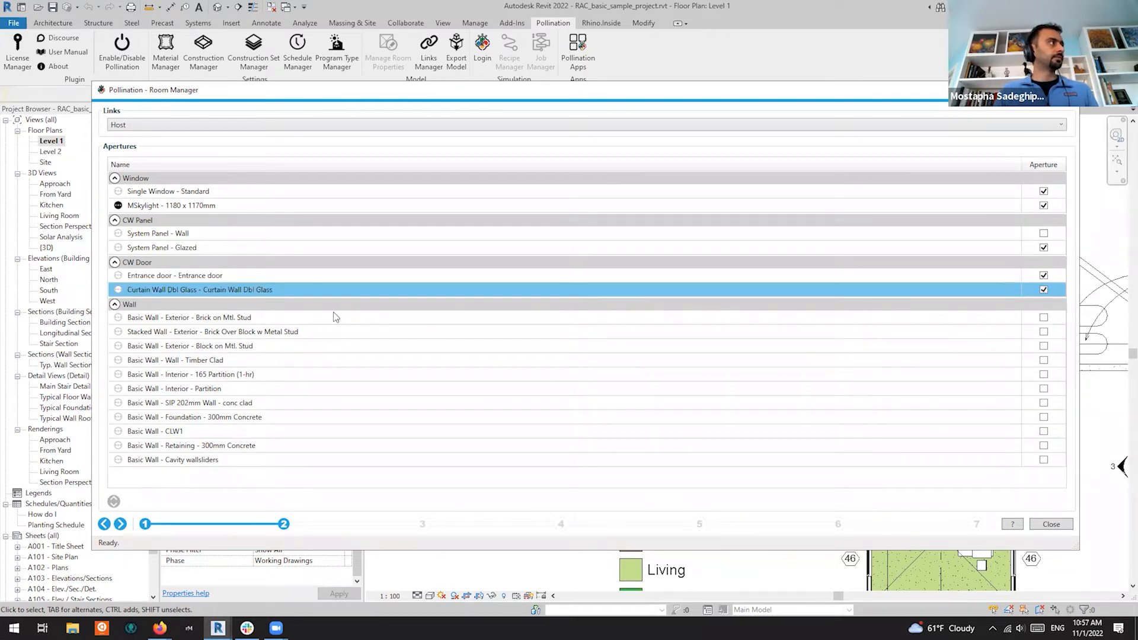
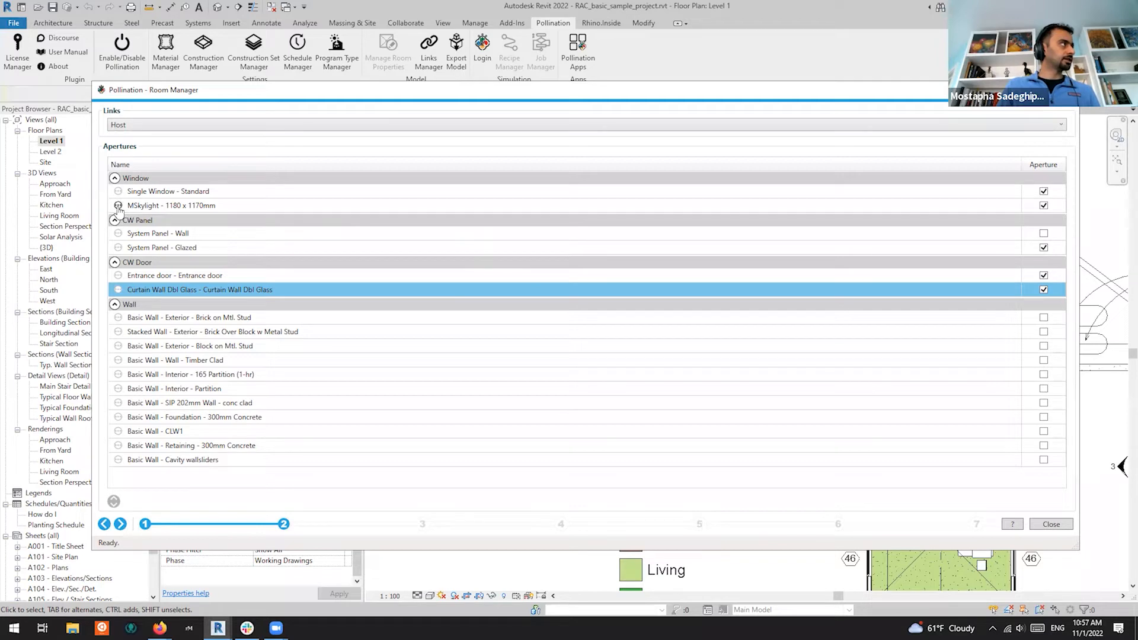
# Expand MSkylight and keep both its Glass and SHAluminum, Anodized Black materials included
pyautogui.click(119, 207)
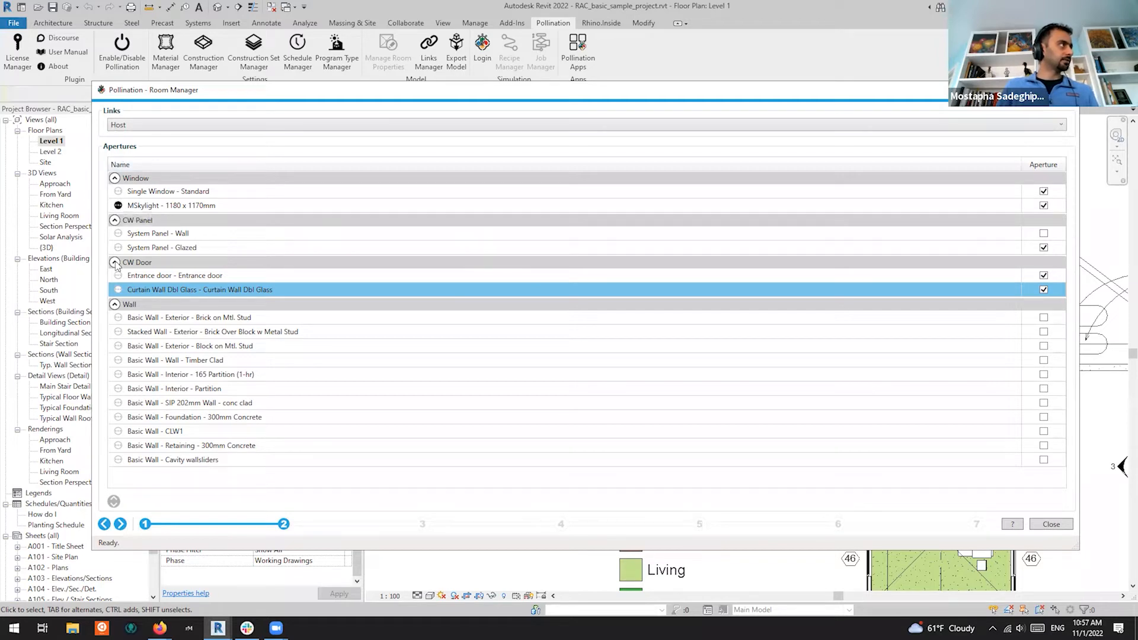
pyautogui.click(118, 205)
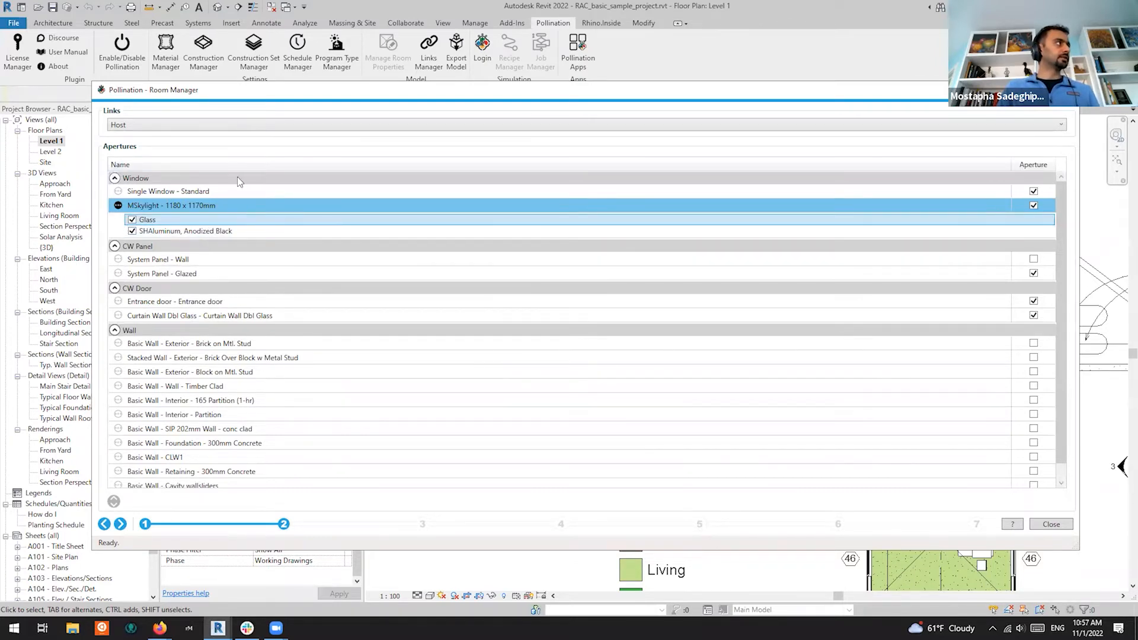
pyautogui.click(161, 233)
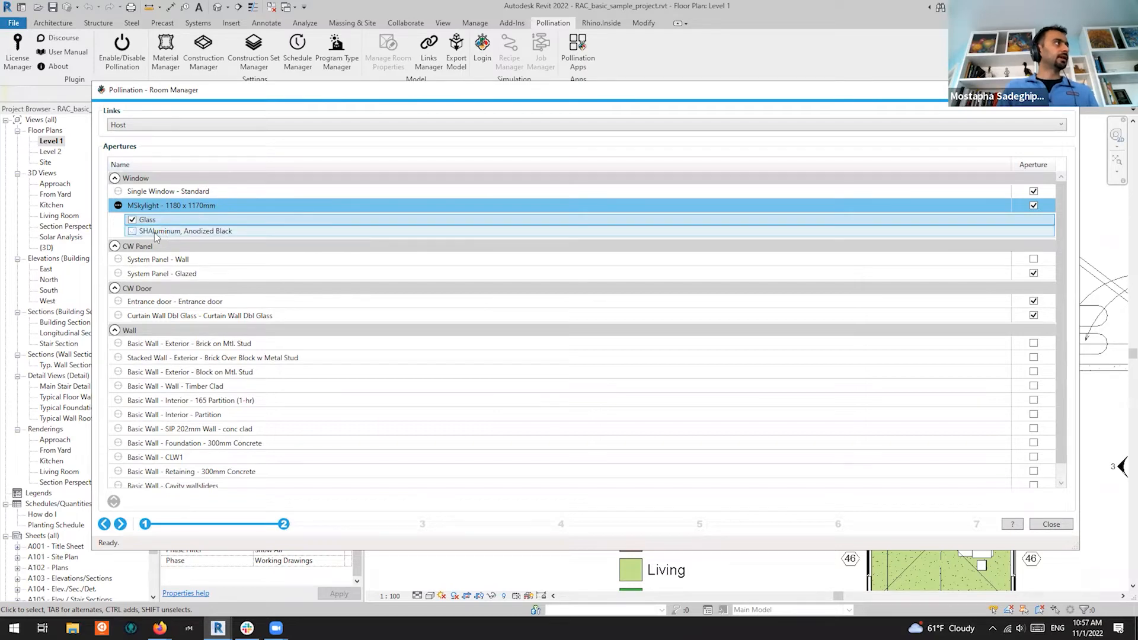
pyautogui.click(234, 235)
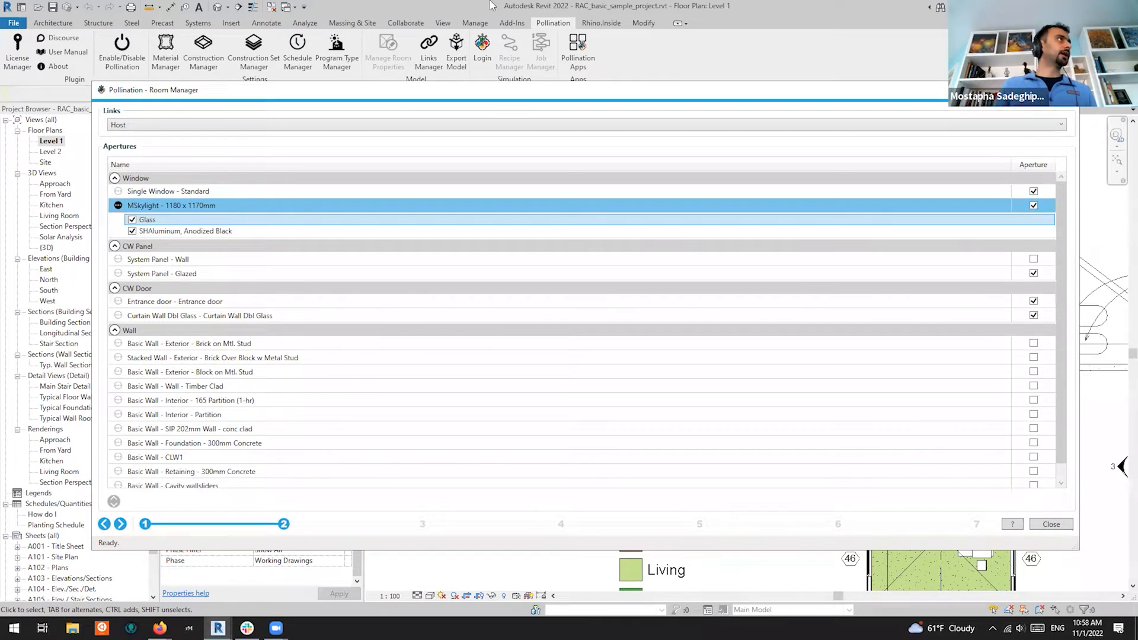
pyautogui.press('Escape')
# In the {3D} view, zoom and orbit to inspect the skylight in the red roof
pyautogui.click(217, 7)
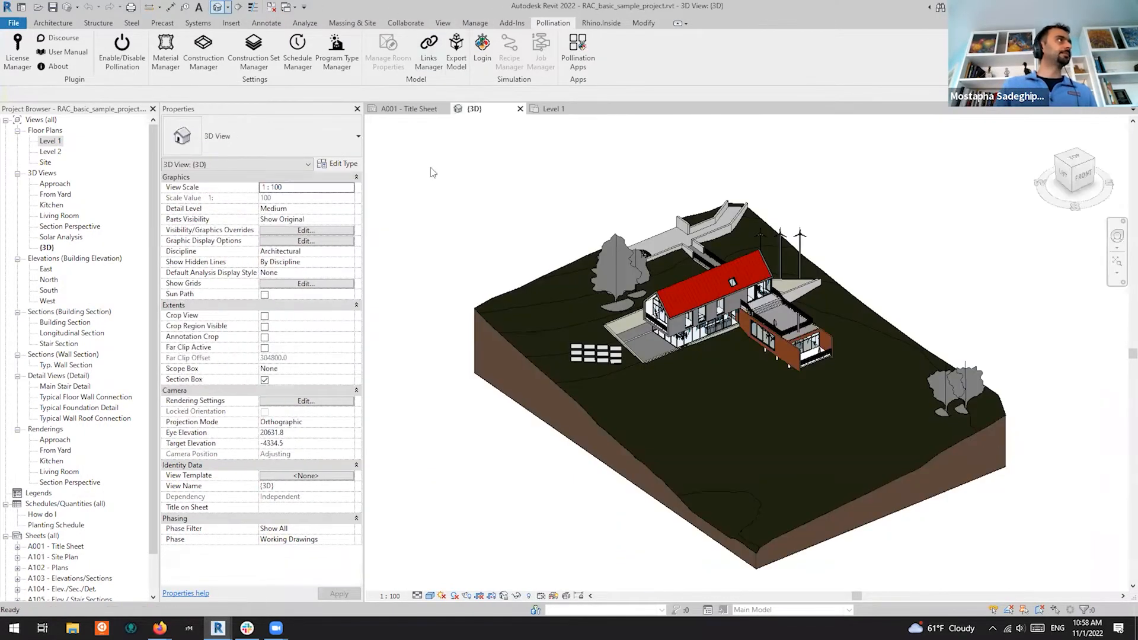
pyautogui.scroll(10, 745, 255)
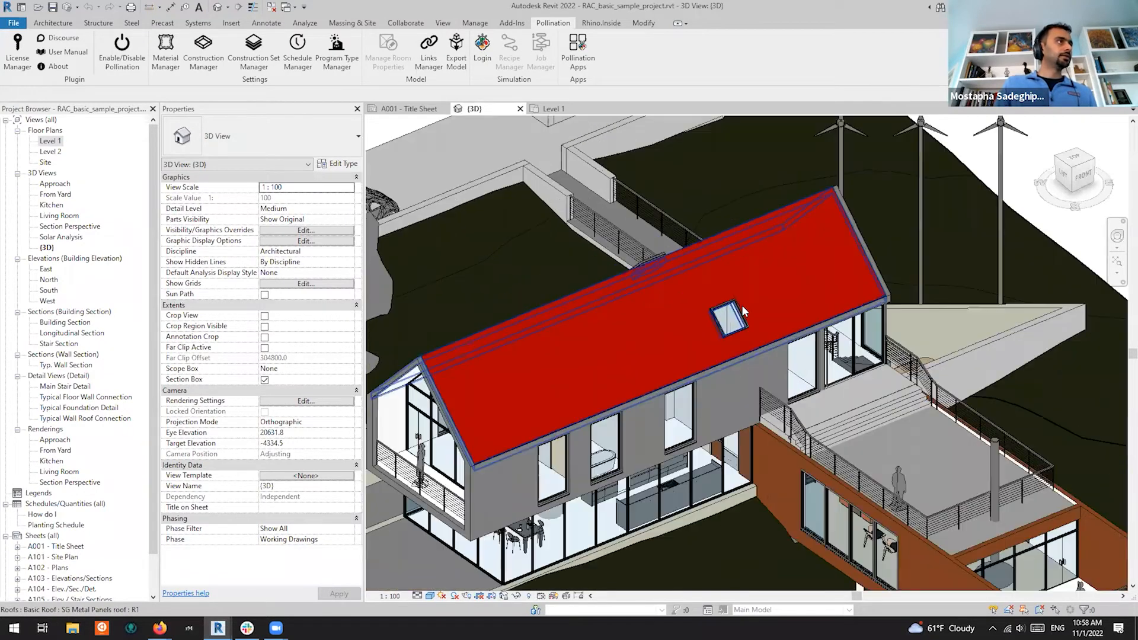
pyautogui.scroll(1, 750, 295)
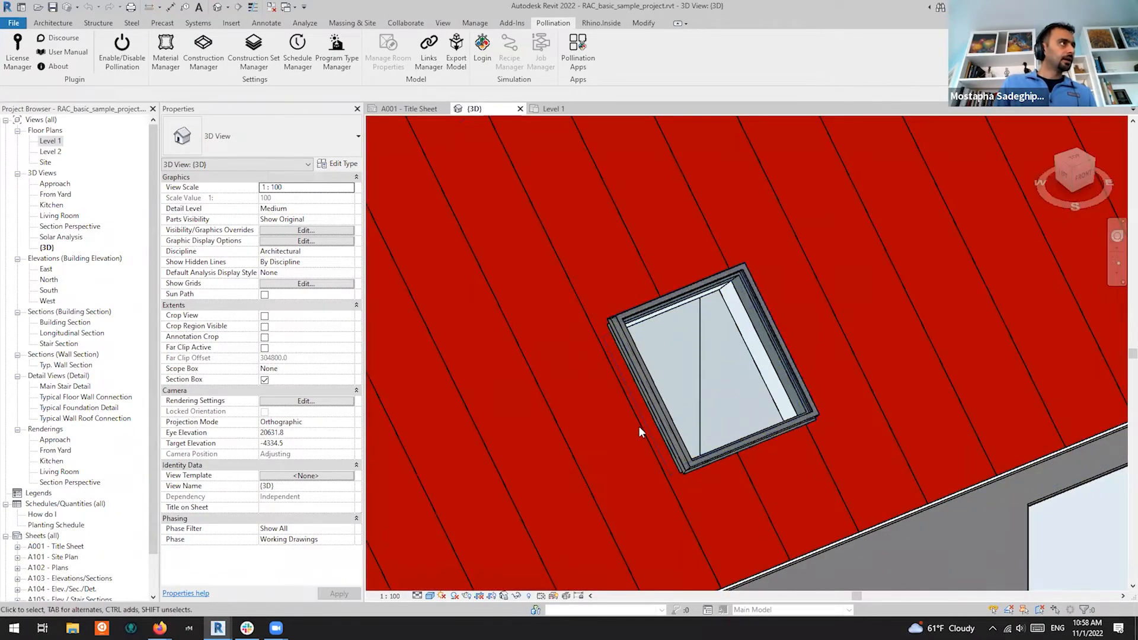
pyautogui.scroll(2, 627, 354)
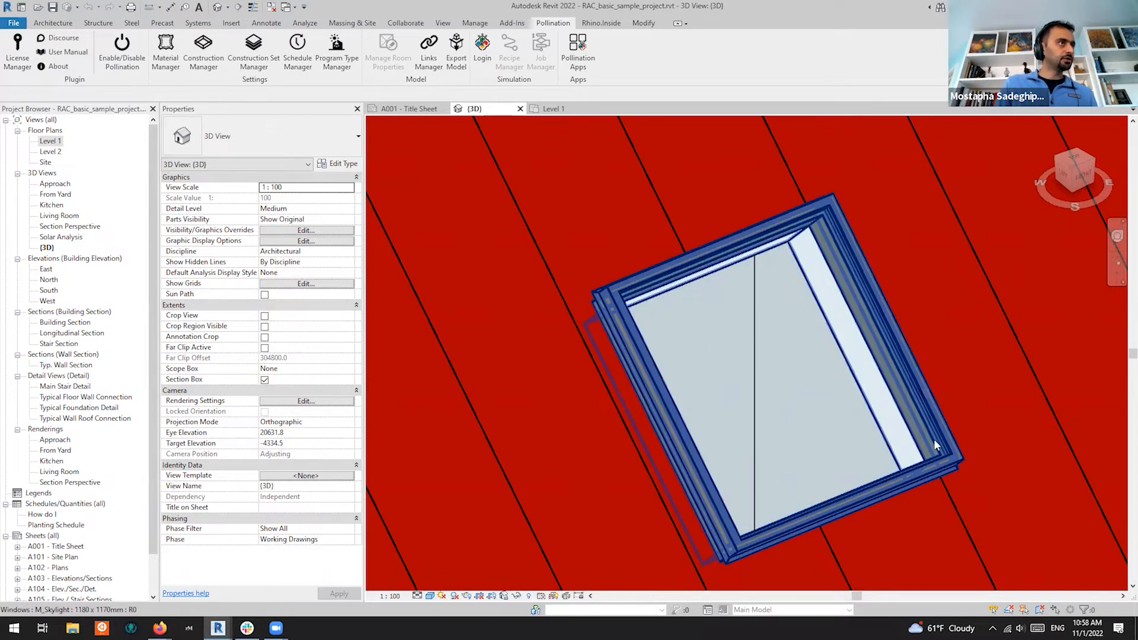
pyautogui.scroll(-5, 859, 480)
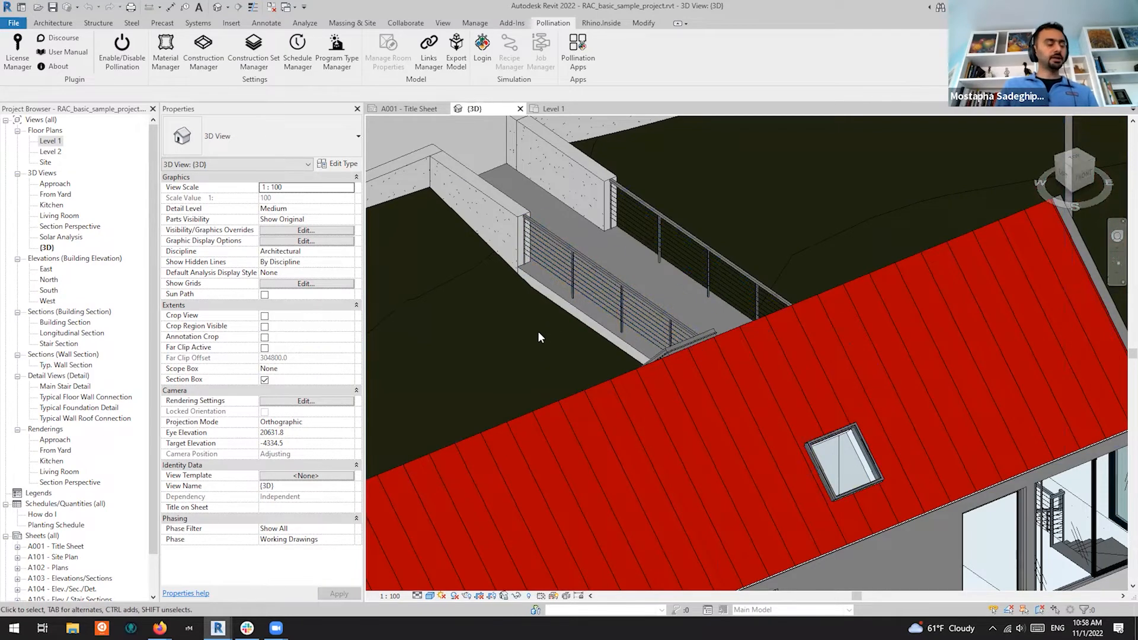
pyautogui.keyDown('shift'); pyautogui.moveTo(560, 346); pyautogui.dragTo(826, 412, button='middle'); pyautogui.keyUp('shift')
pyautogui.scroll(-3, 825, 411)
pyautogui.scroll(6, 608, 489)
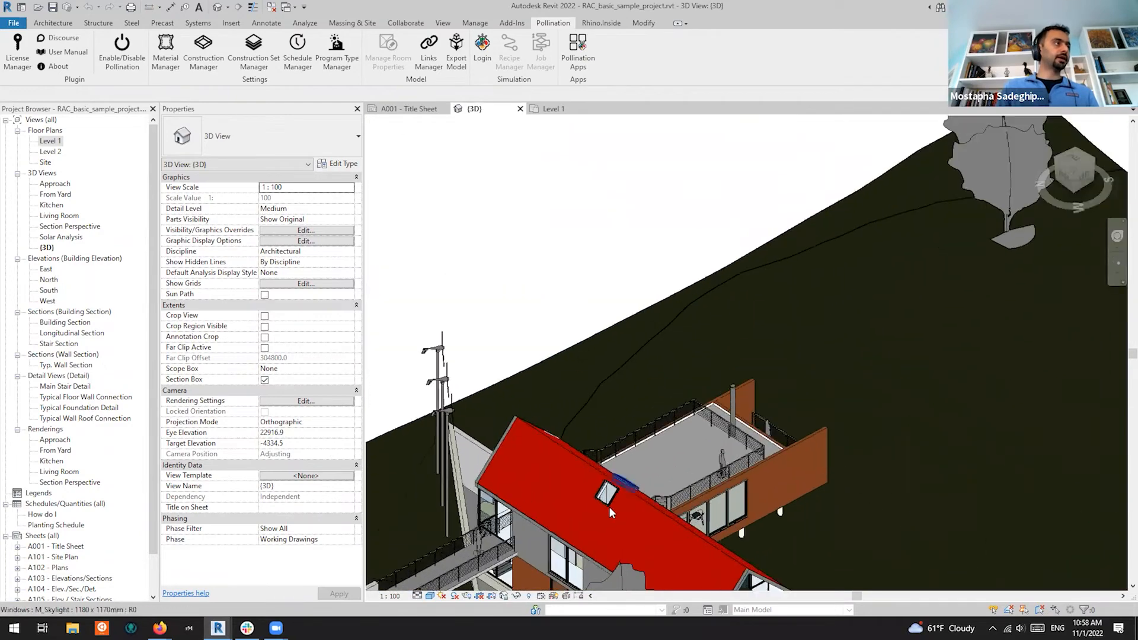
pyautogui.scroll(2, 600, 486)
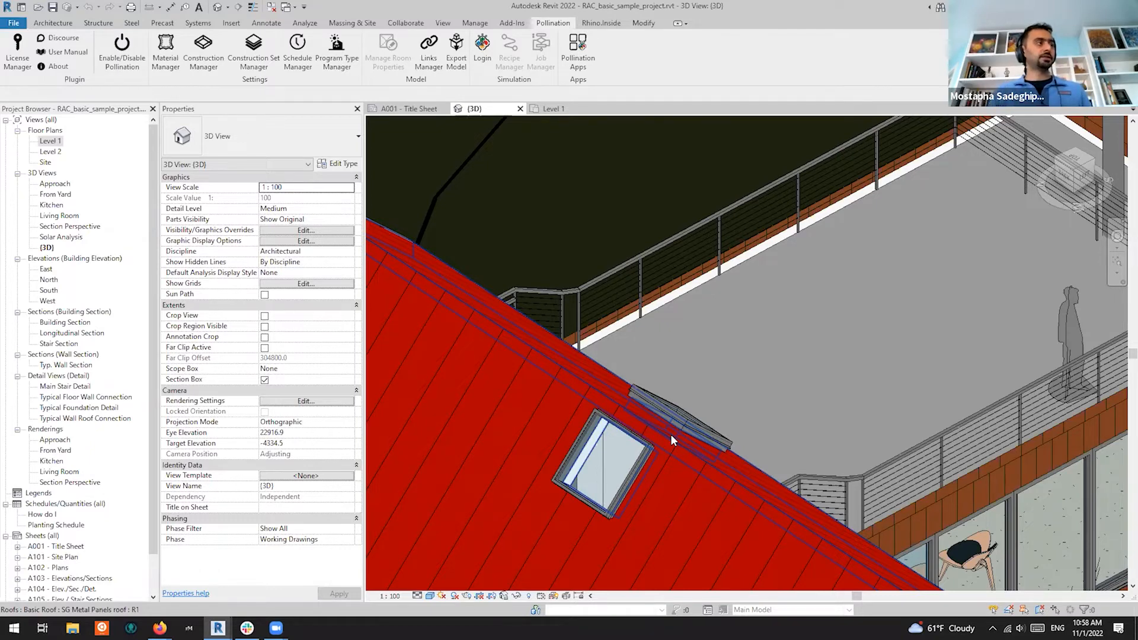
pyautogui.scroll(-3, 706, 452)
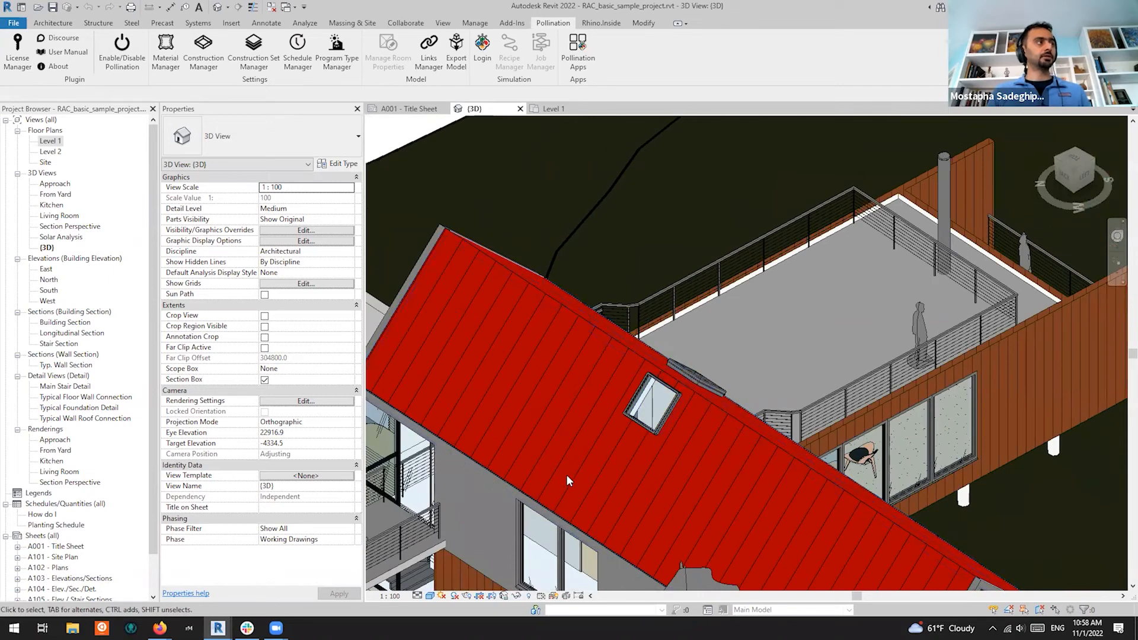
pyautogui.scroll(-4, 593, 454)
pyautogui.scroll(3, 567, 386)
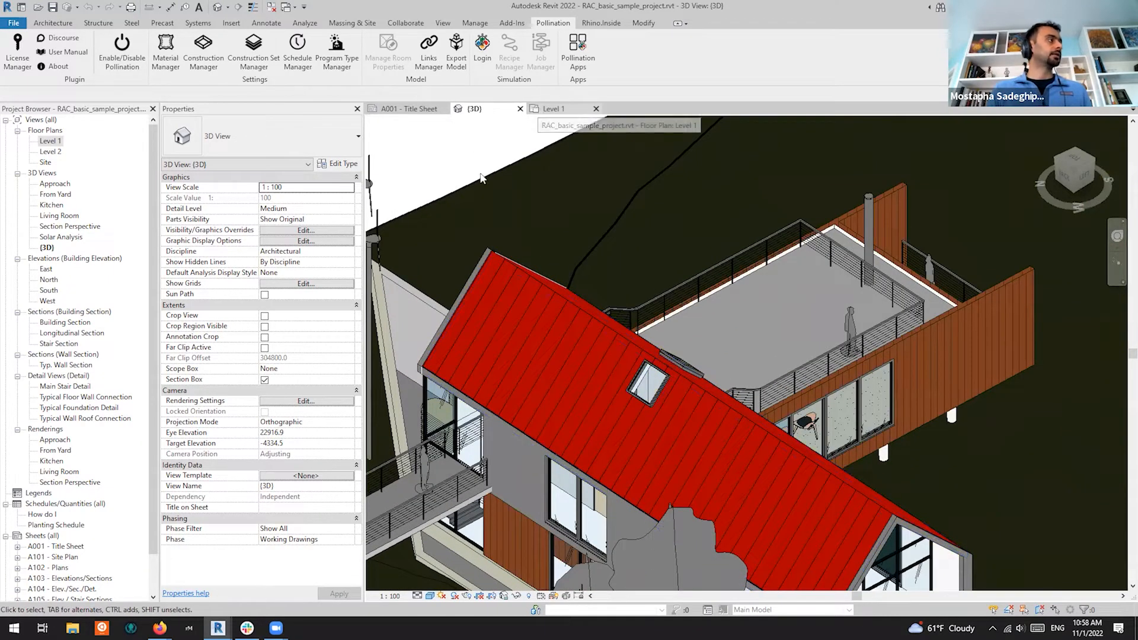
# Bring the Room Manager back and collapse the Wall group, leaving all wall types unchecked
pyautogui.moveTo(218, 628)
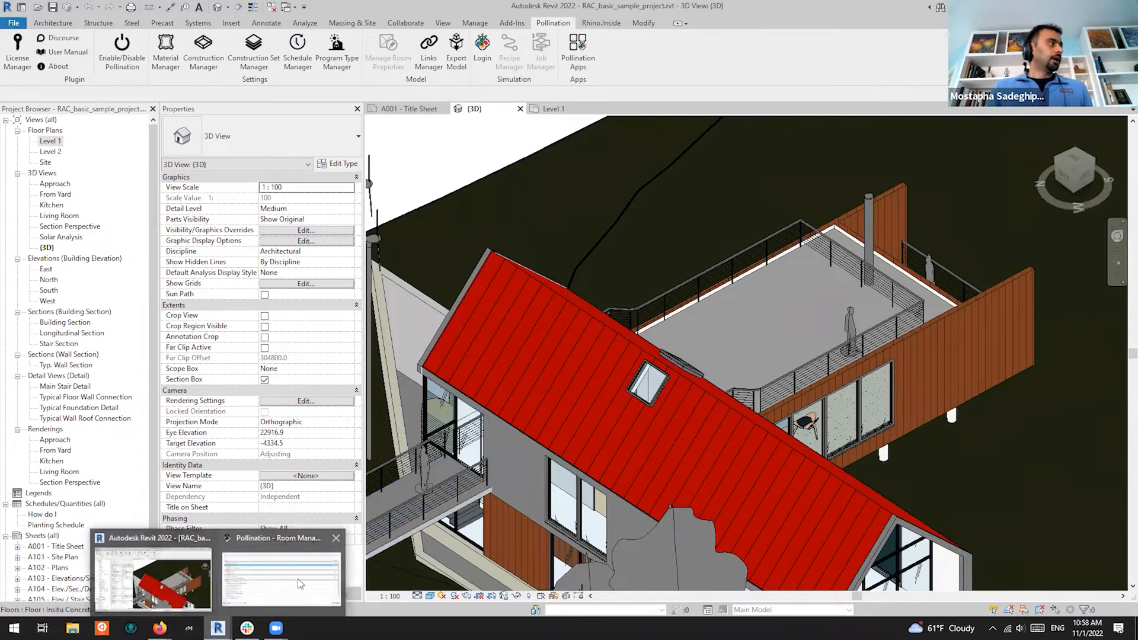
pyautogui.click(299, 584)
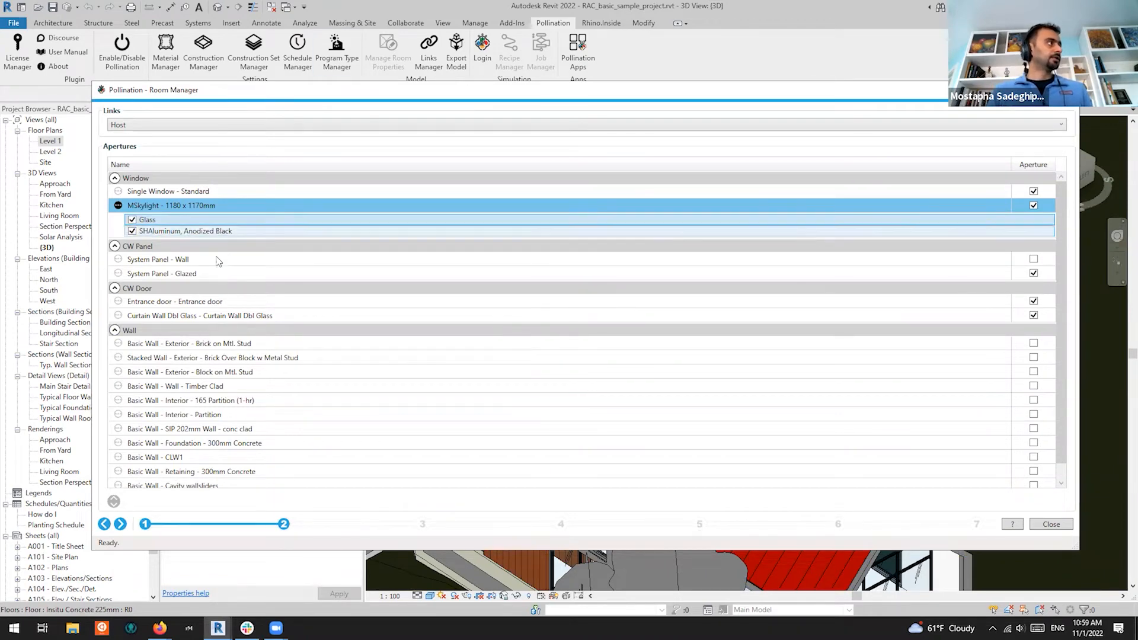
pyautogui.scroll(-1, 261, 356)
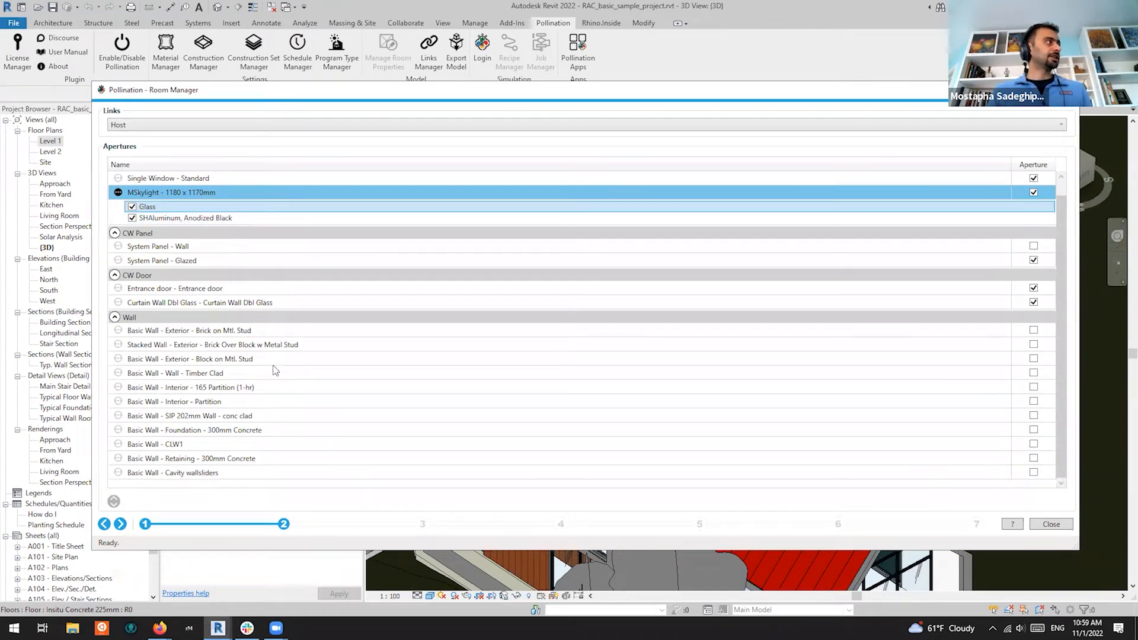
pyautogui.click(283, 328)
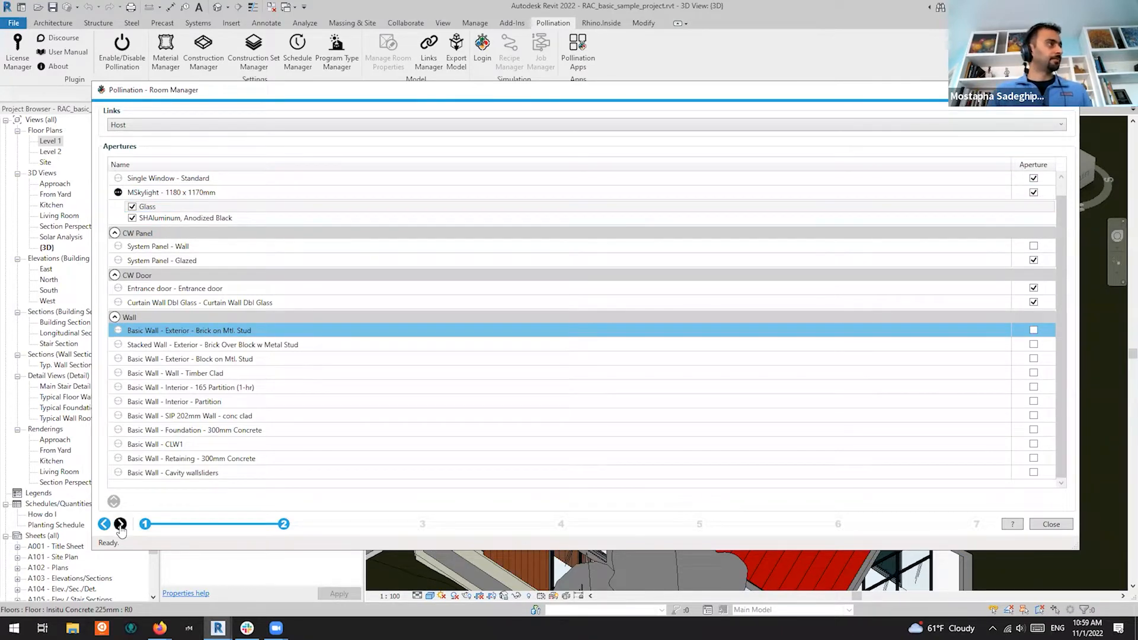
pyautogui.click(115, 318)
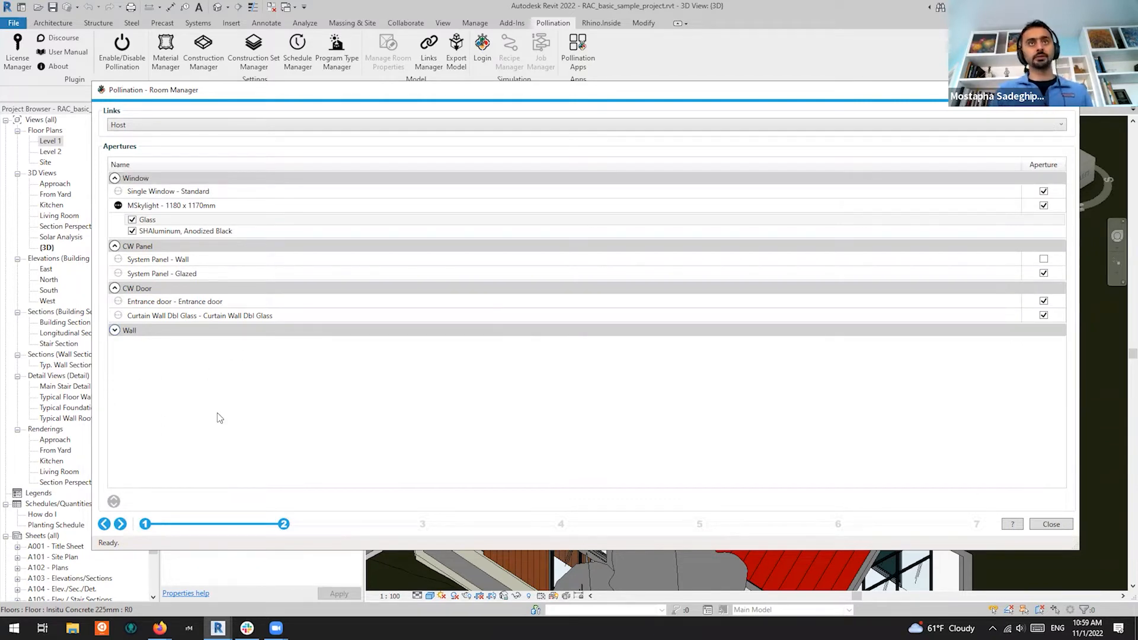
# On the Levels step, exclude Ceiling and include Level 1 and Level 2, then continue to Room/Space Properties
pyautogui.click(120, 524)
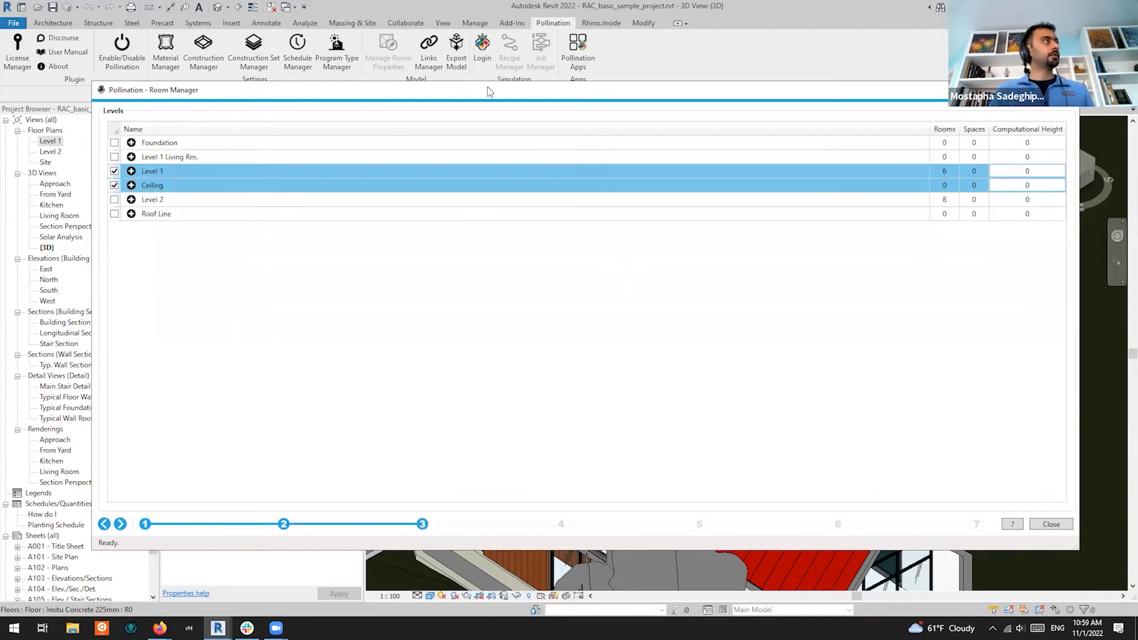
pyautogui.click(115, 186)
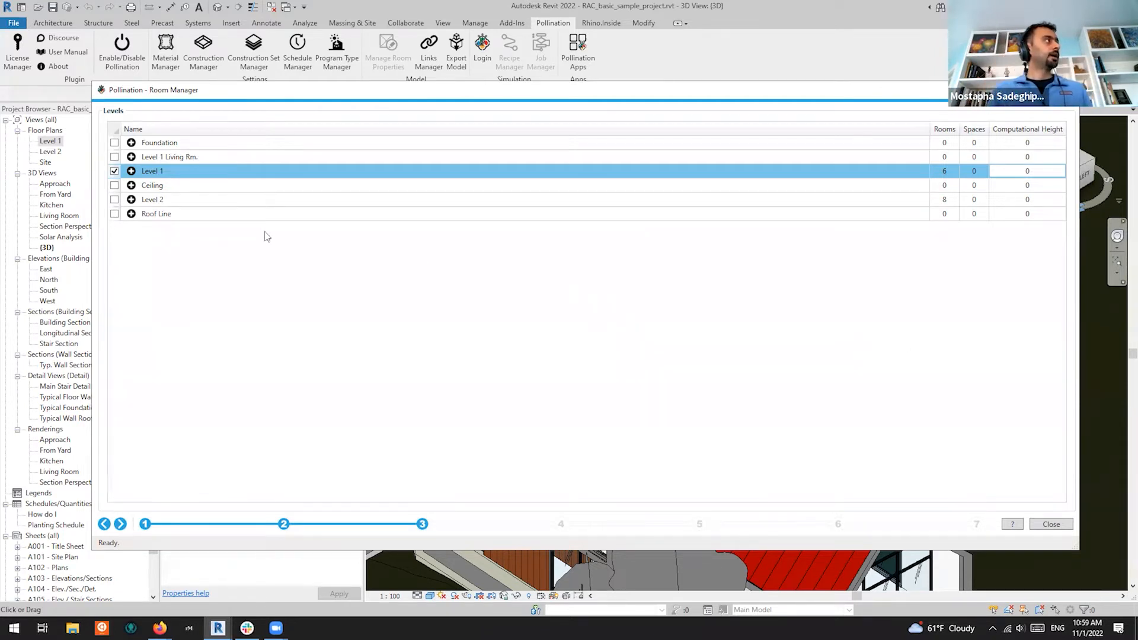
pyautogui.click(115, 200)
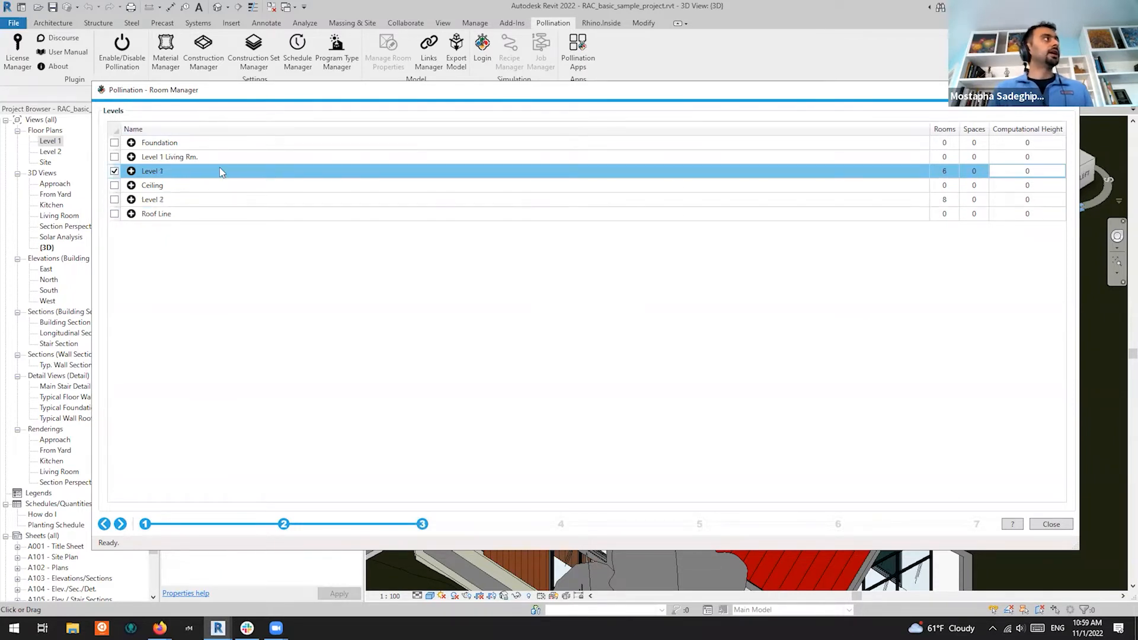
pyautogui.click(114, 200)
pyautogui.click(115, 199)
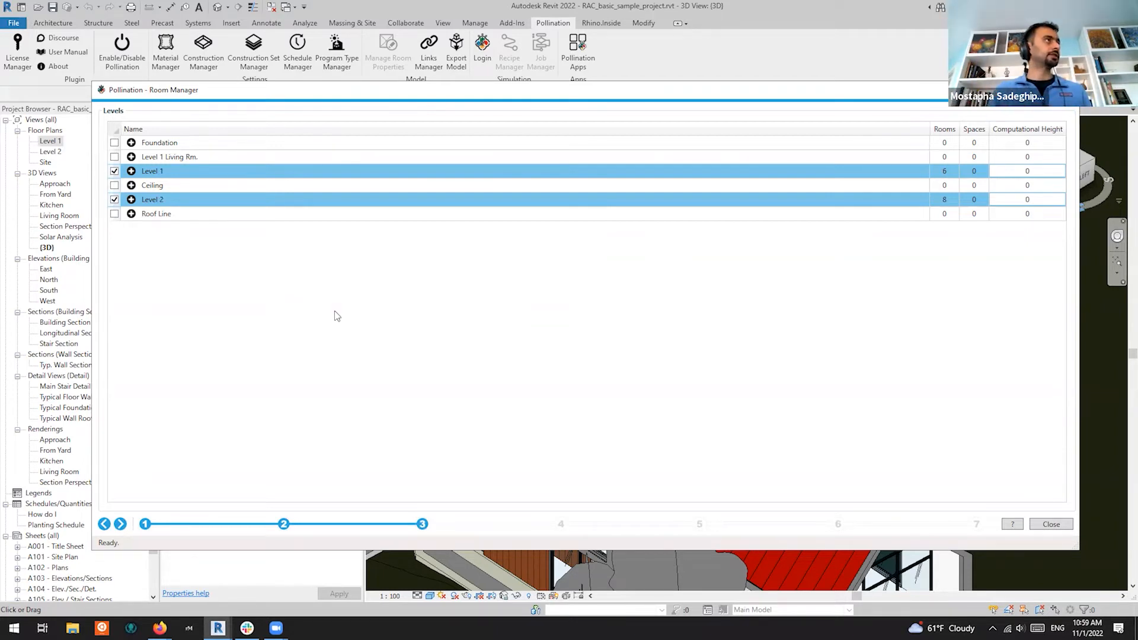
pyautogui.click(120, 524)
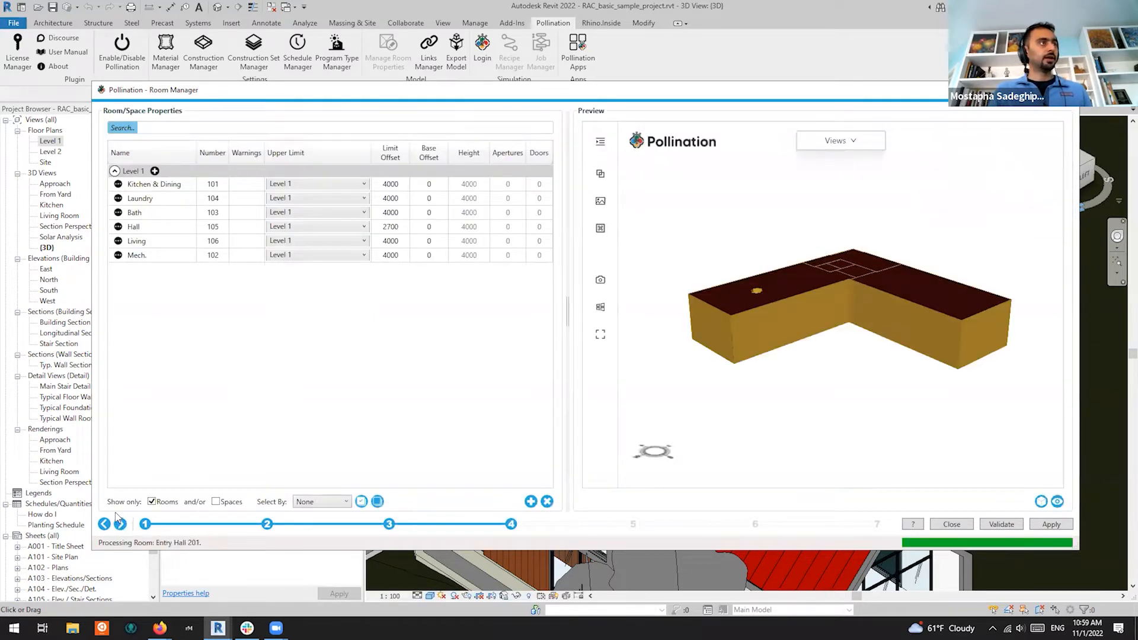
# Select all 14 rooms in the Room/Space Properties table with Ctrl+A
pyautogui.click(183, 190)
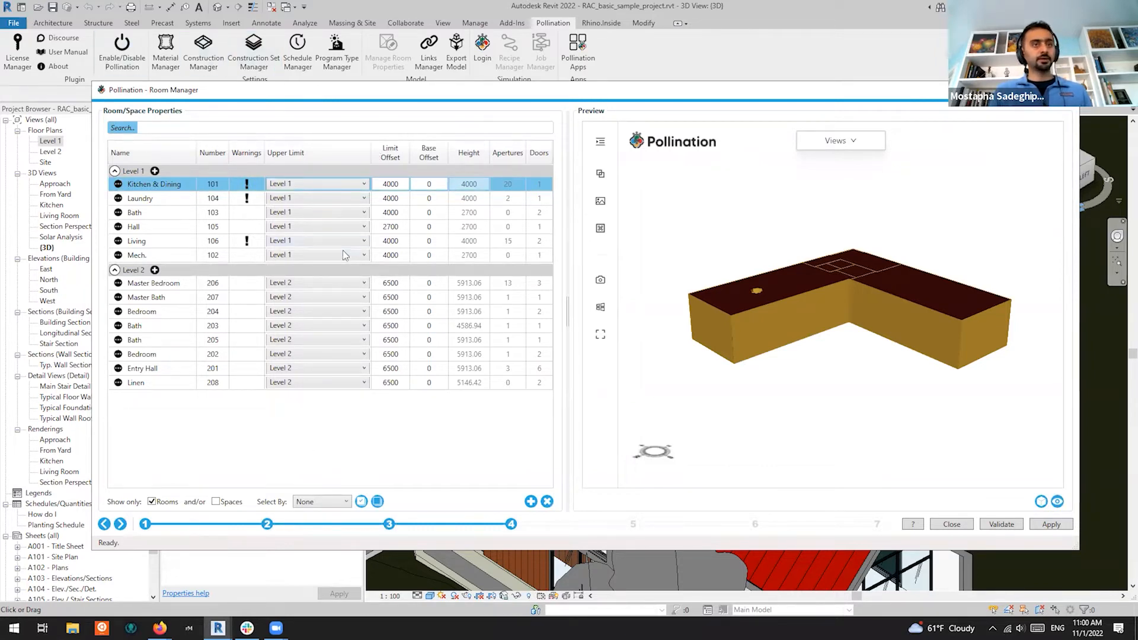
pyautogui.click(144, 303)
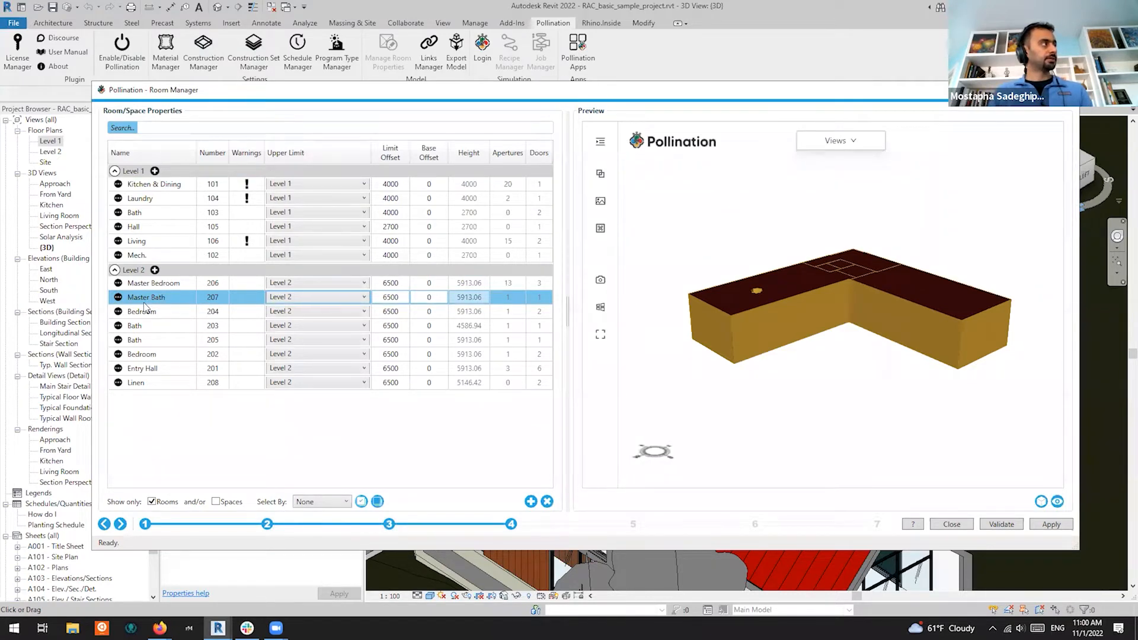
pyautogui.hotkey('ctrl', 'a')
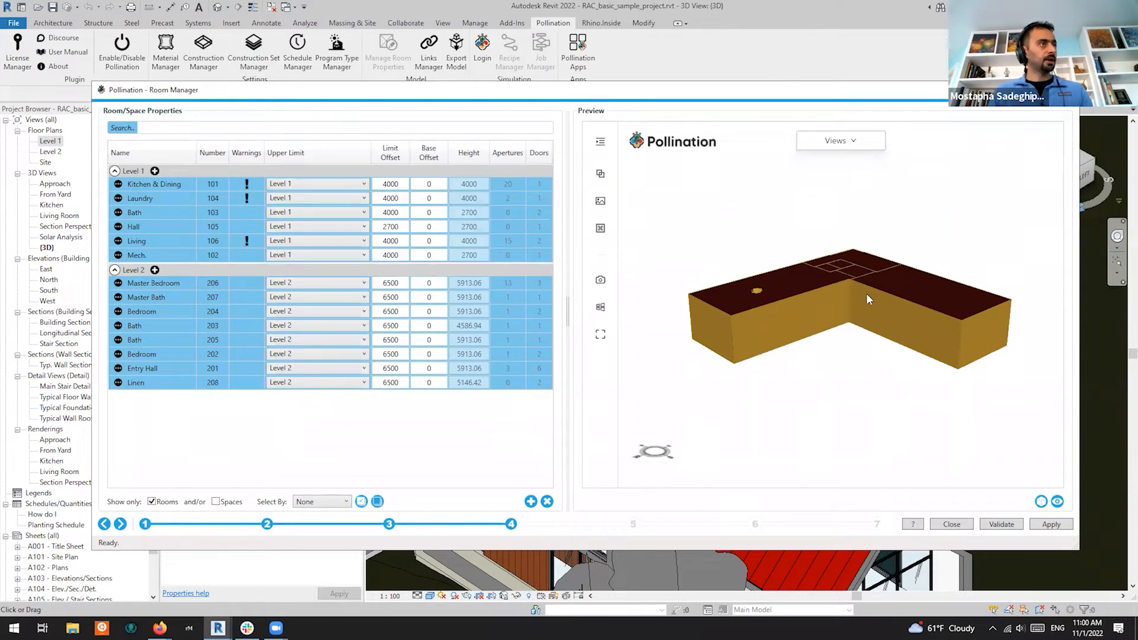
pyautogui.click(1059, 504)
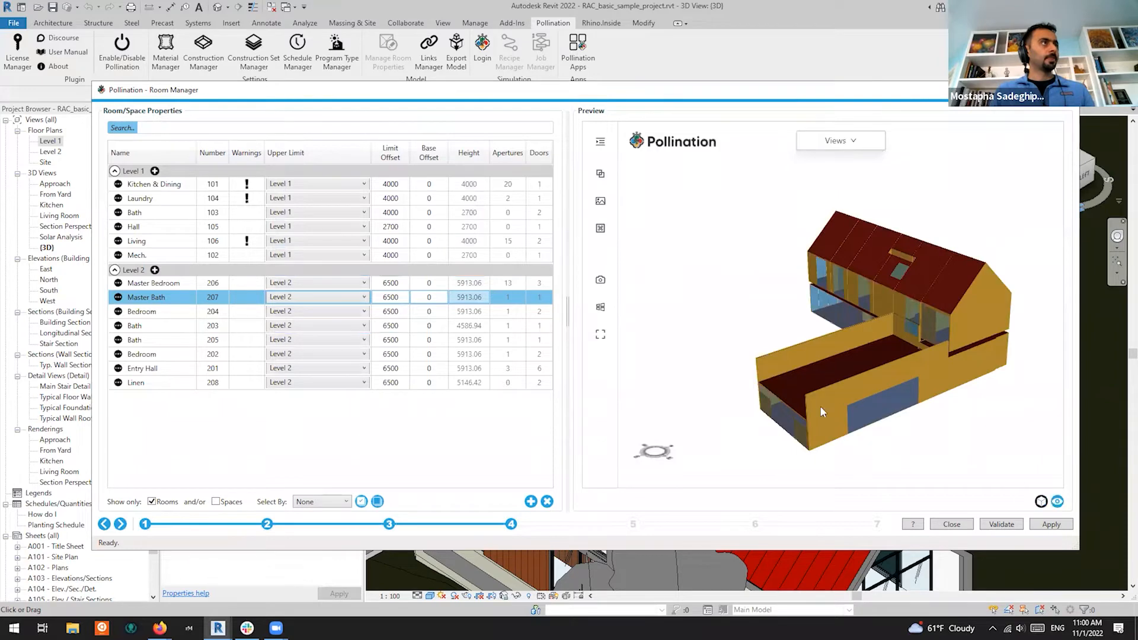
pyautogui.moveTo(780, 350); pyautogui.dragTo(934, 360)
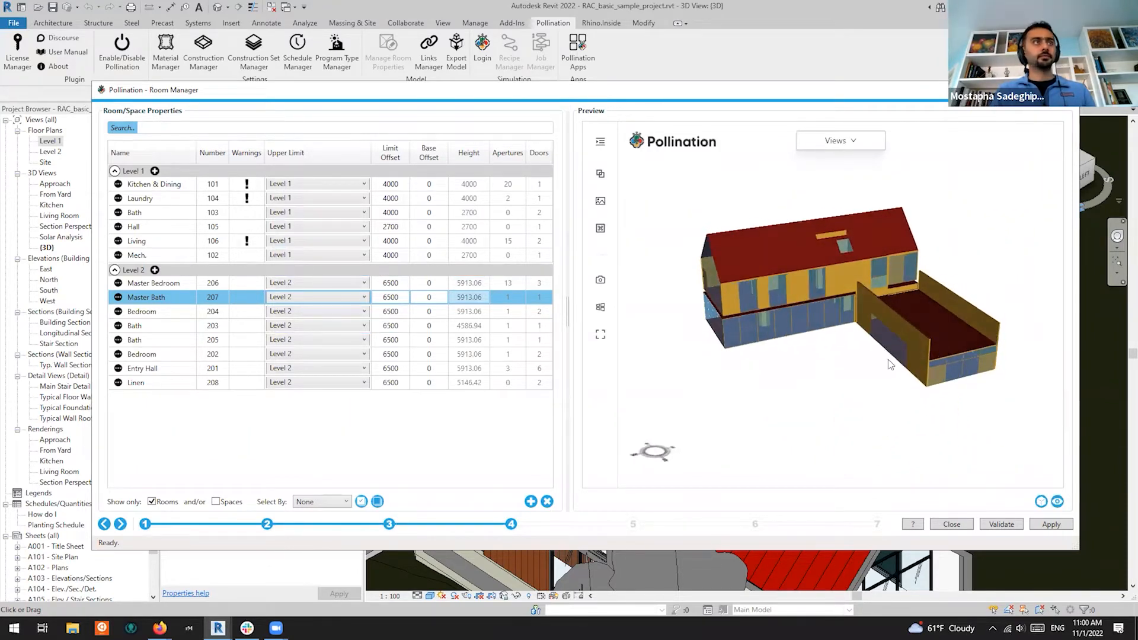
pyautogui.moveTo(863, 290); pyautogui.dragTo(933, 336)
pyautogui.scroll(5, 926, 300)
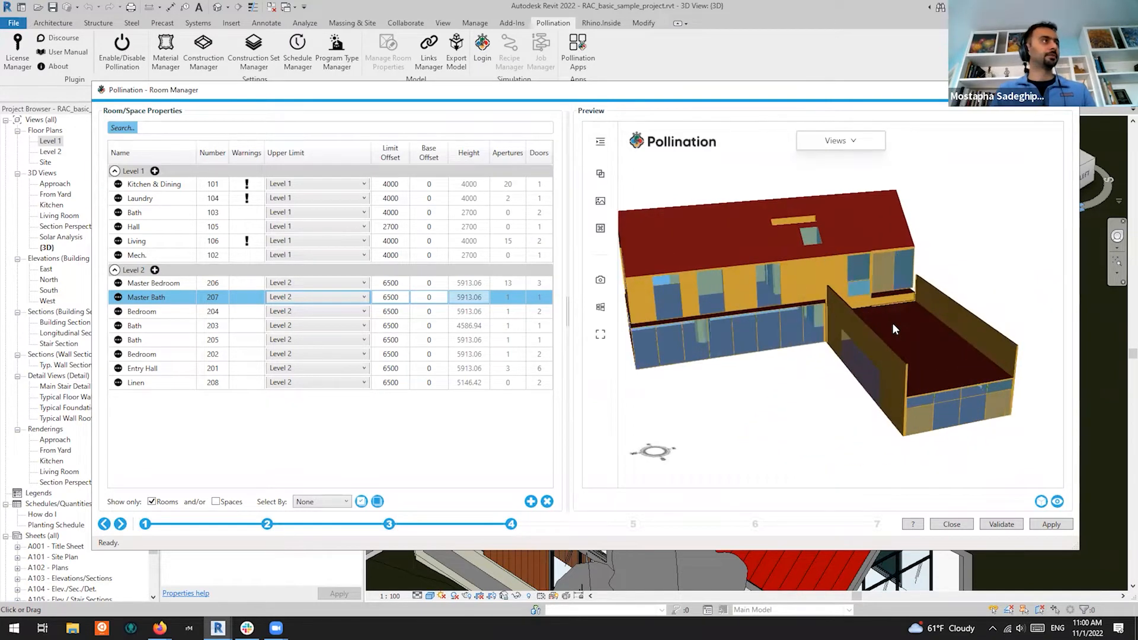
pyautogui.moveTo(849, 323); pyautogui.dragTo(863, 292)
pyautogui.scroll(3, 1049, 314)
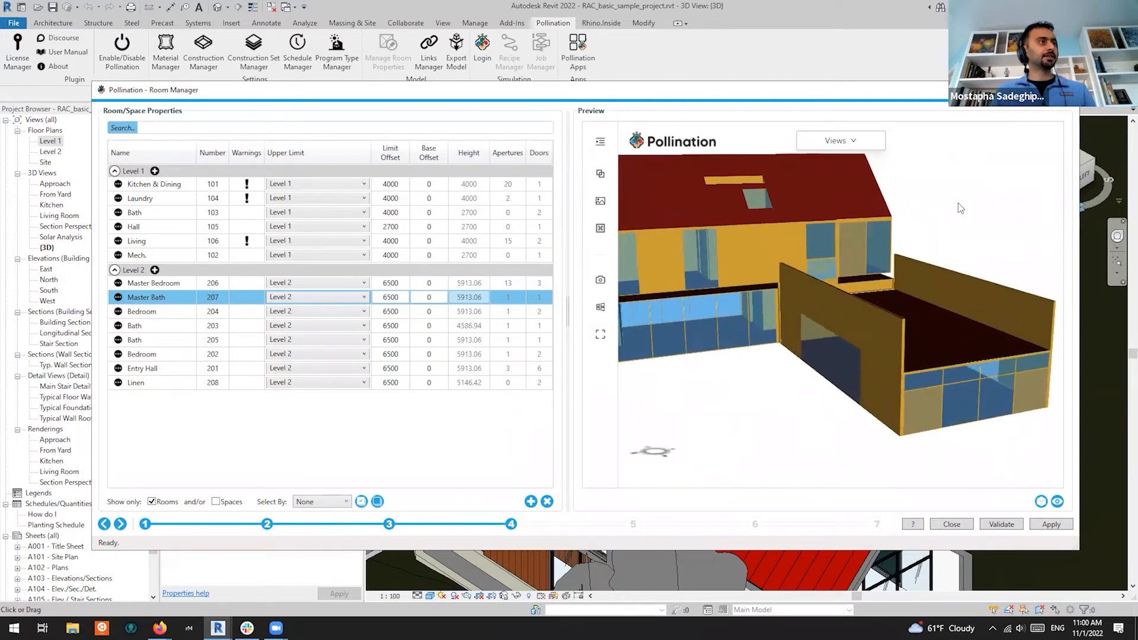
pyautogui.scroll(6, 872, 348)
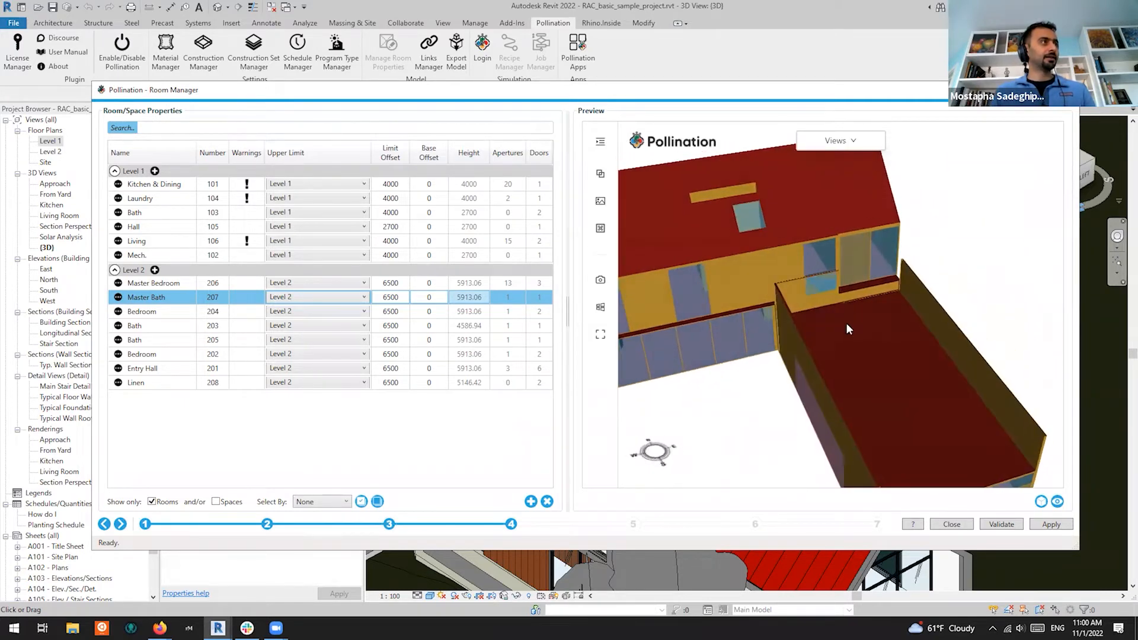
pyautogui.scroll(3, 720, 304)
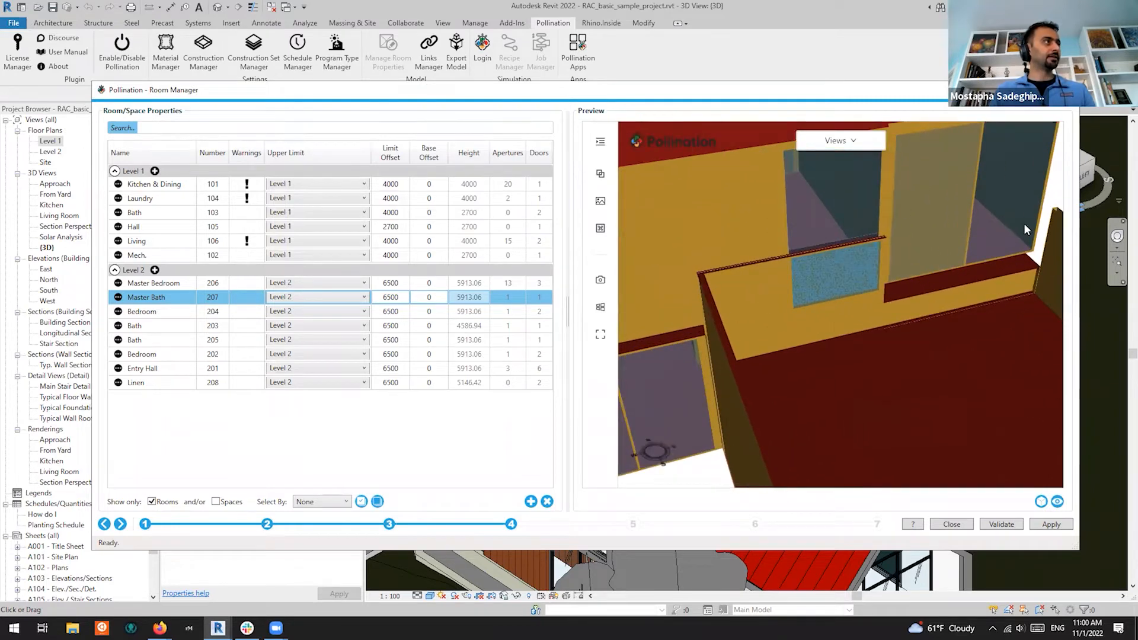
pyautogui.scroll(-8, 978, 267)
pyautogui.scroll(2, 898, 308)
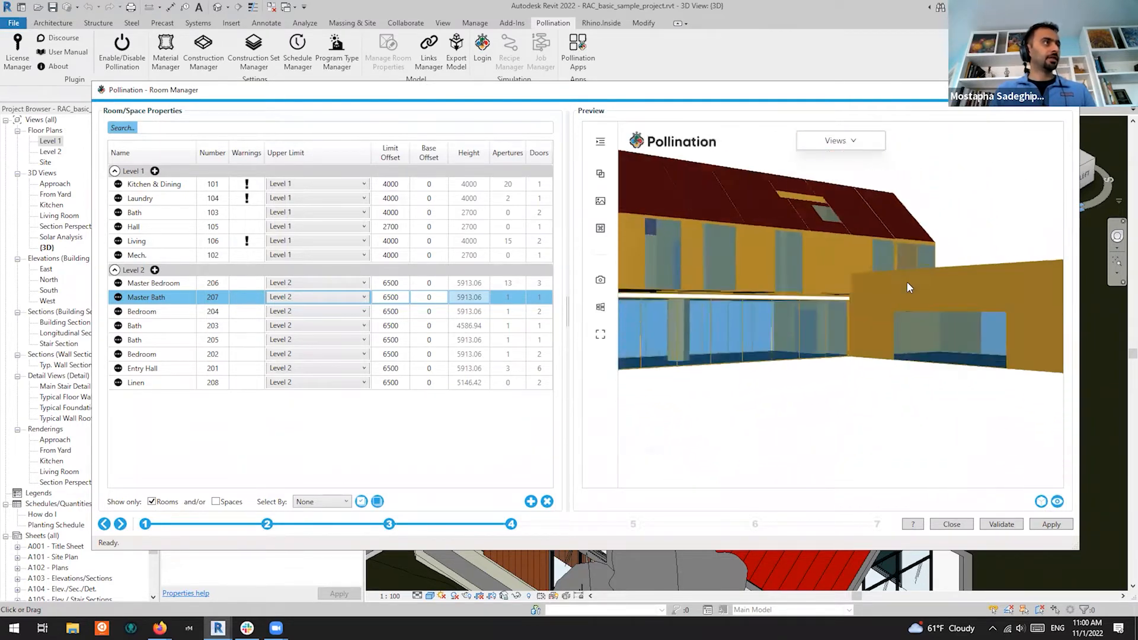
pyautogui.moveTo(654, 370); pyautogui.dragTo(685, 349)
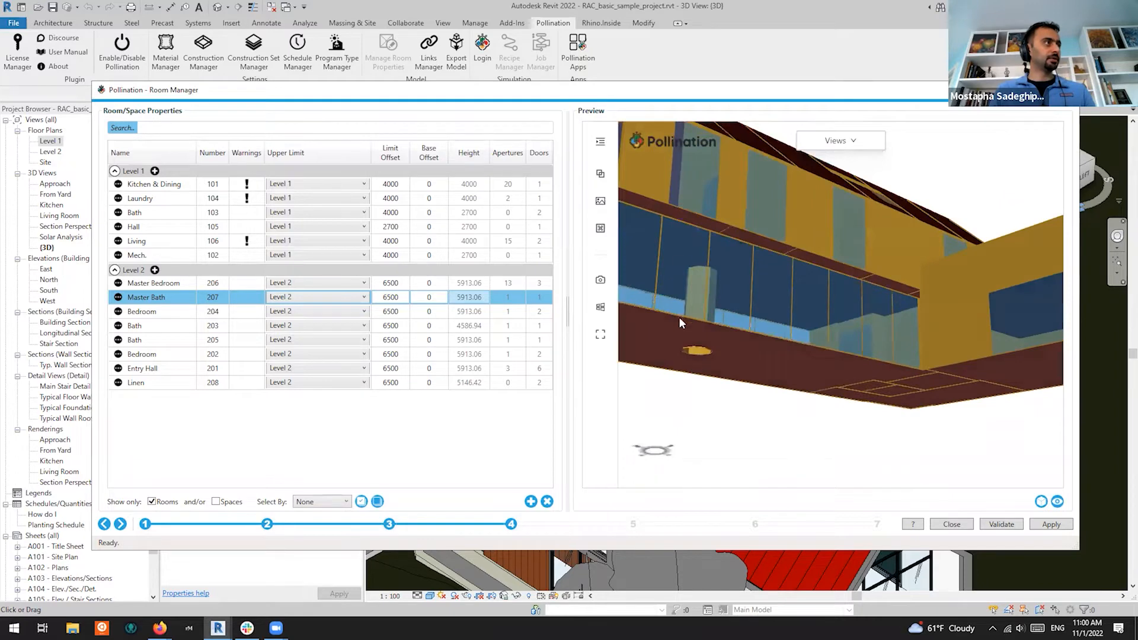
pyautogui.moveTo(730, 314); pyautogui.dragTo(730, 369)
pyautogui.scroll(-3, 802, 300)
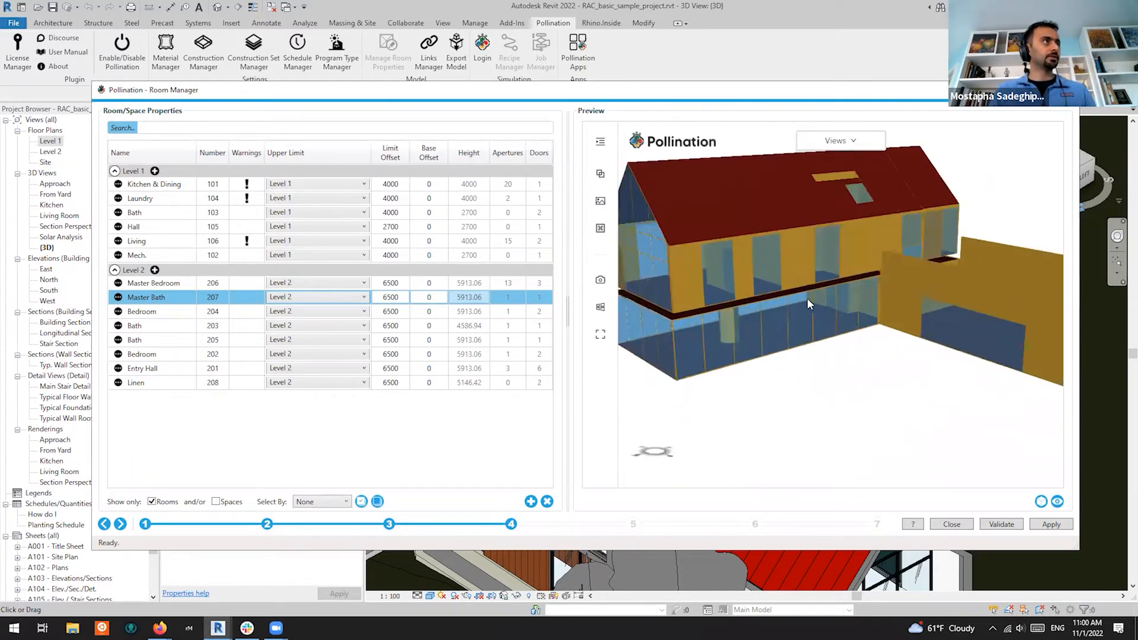
pyautogui.scroll(-3, 954, 309)
pyautogui.moveTo(732, 326); pyautogui.dragTo(782, 329)
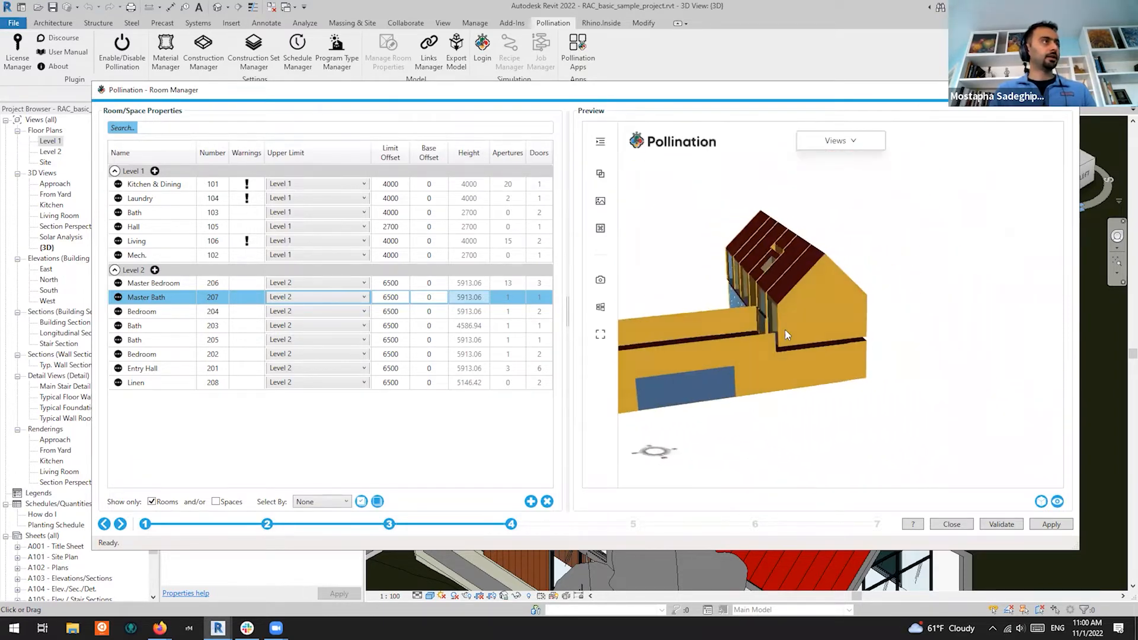
pyautogui.moveTo(874, 357); pyautogui.dragTo(714, 340)
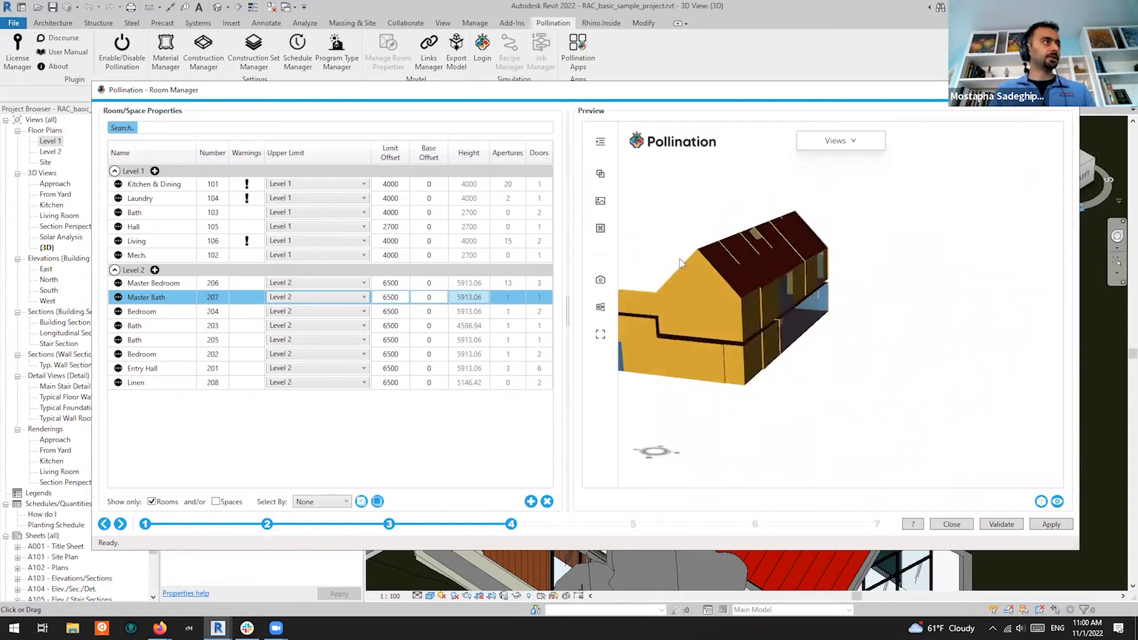
pyautogui.moveTo(735, 285); pyautogui.dragTo(790, 298, button='middle')
pyautogui.scroll(3, 780, 325)
pyautogui.scroll(-1, 780, 324)
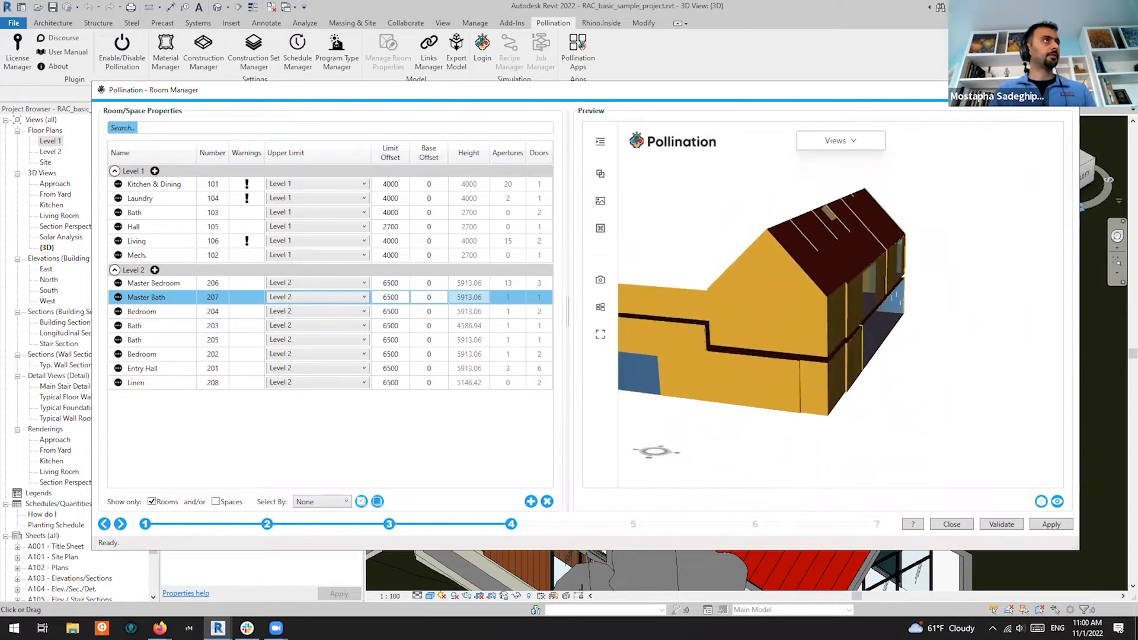
pyautogui.click(1012, 90)
pyautogui.scroll(-3, 826, 207)
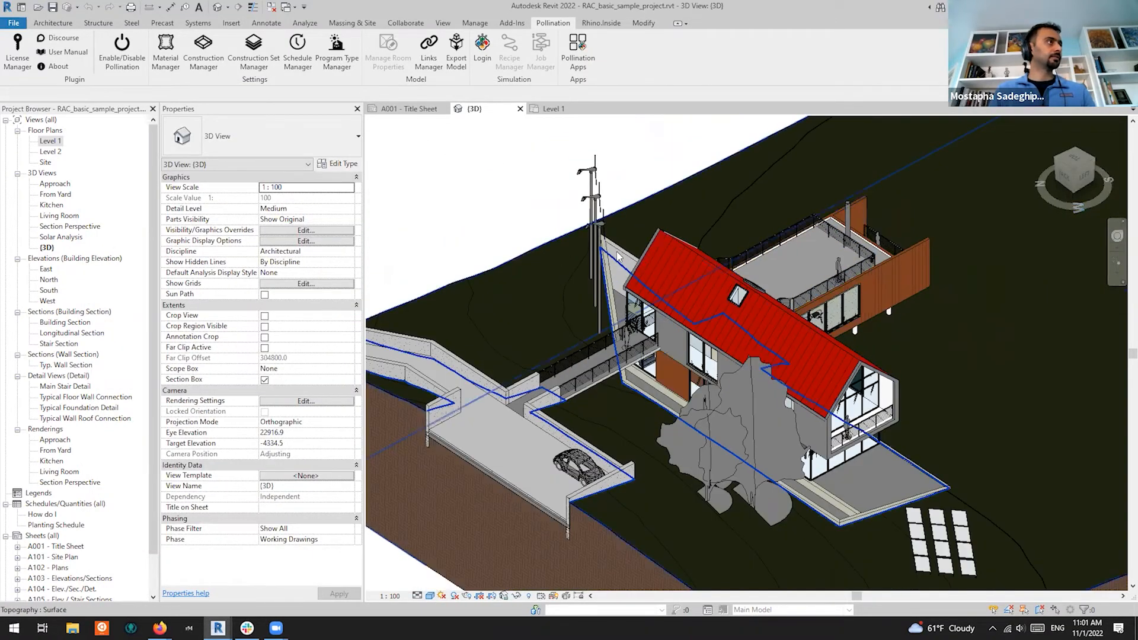
pyautogui.keyDown('shift'); pyautogui.moveTo(750, 358); pyautogui.dragTo(884, 343, button='middle'); pyautogui.keyUp('shift')
pyautogui.scroll(5, 883, 343)
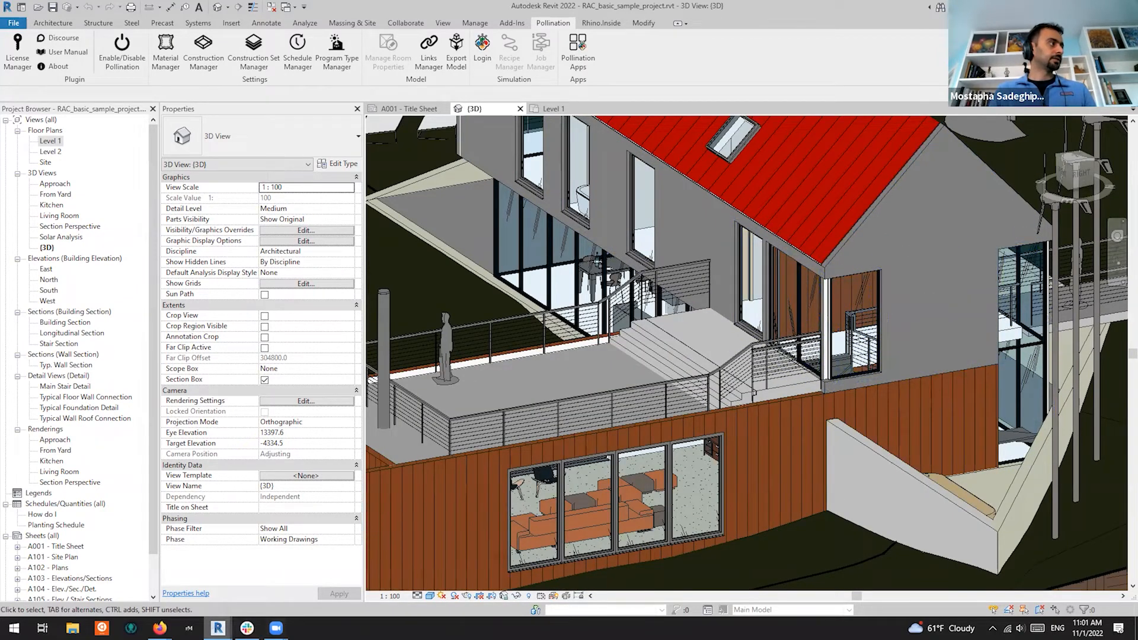
pyautogui.moveTo(218, 628)
pyautogui.click(296, 588)
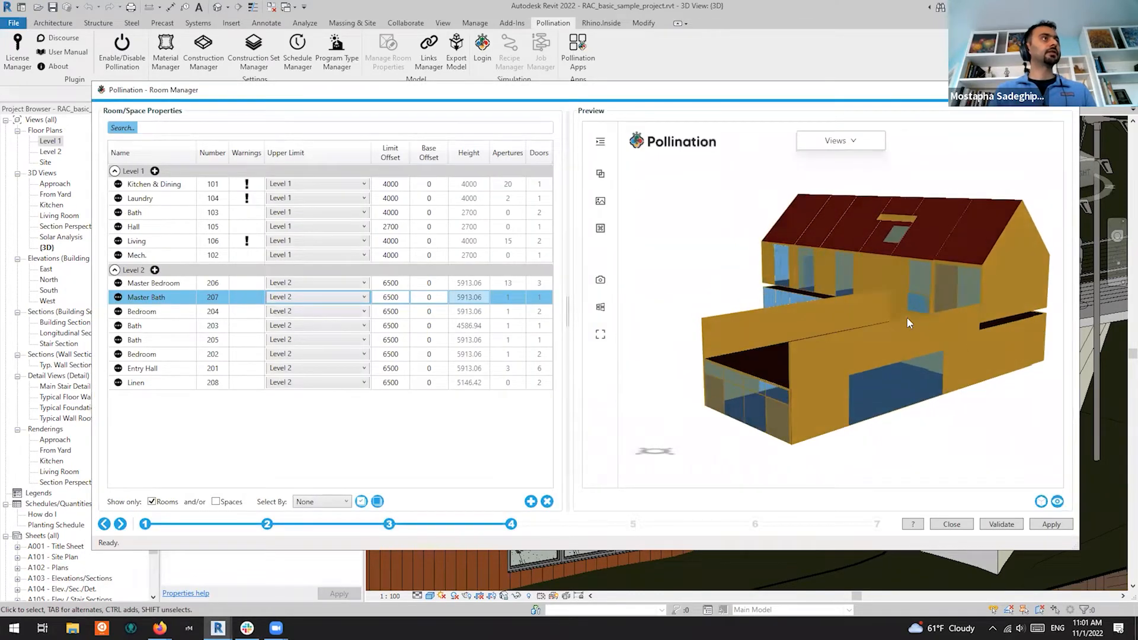
# Select the Kitchen & Dining, Laundry and Living rooms and enlarge the Room Manager dialog
pyautogui.moveTo(869, 258)
pyautogui.mouseDown()
pyautogui.moveTo(866, 277)
pyautogui.moveTo(813, 264)
pyautogui.moveTo(875, 278)
pyautogui.mouseUp()
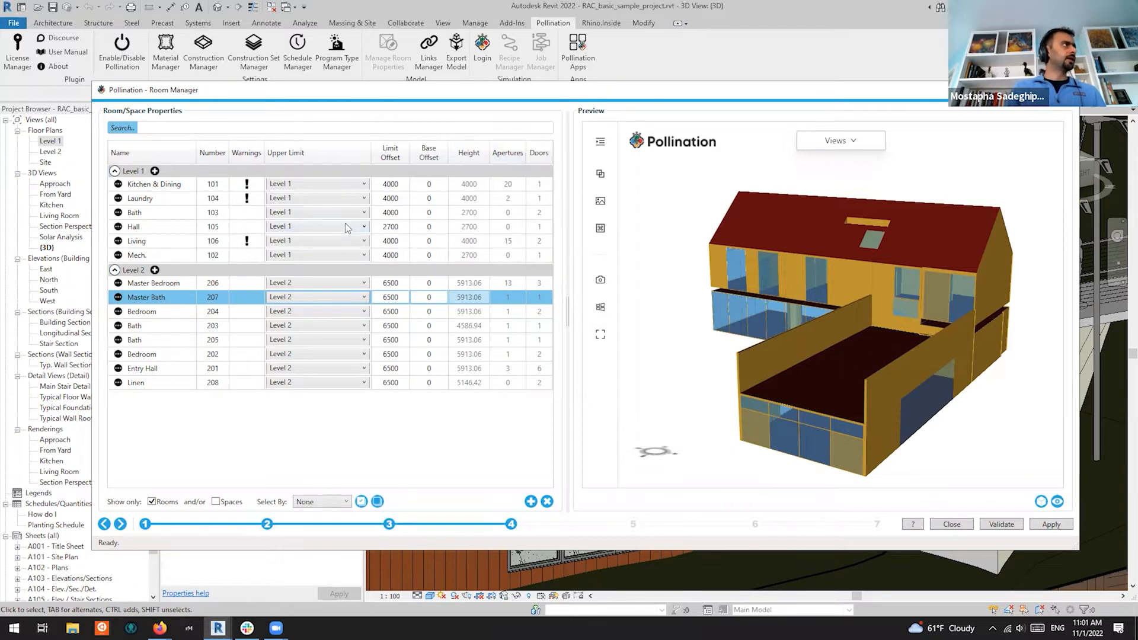
pyautogui.click(245, 189)
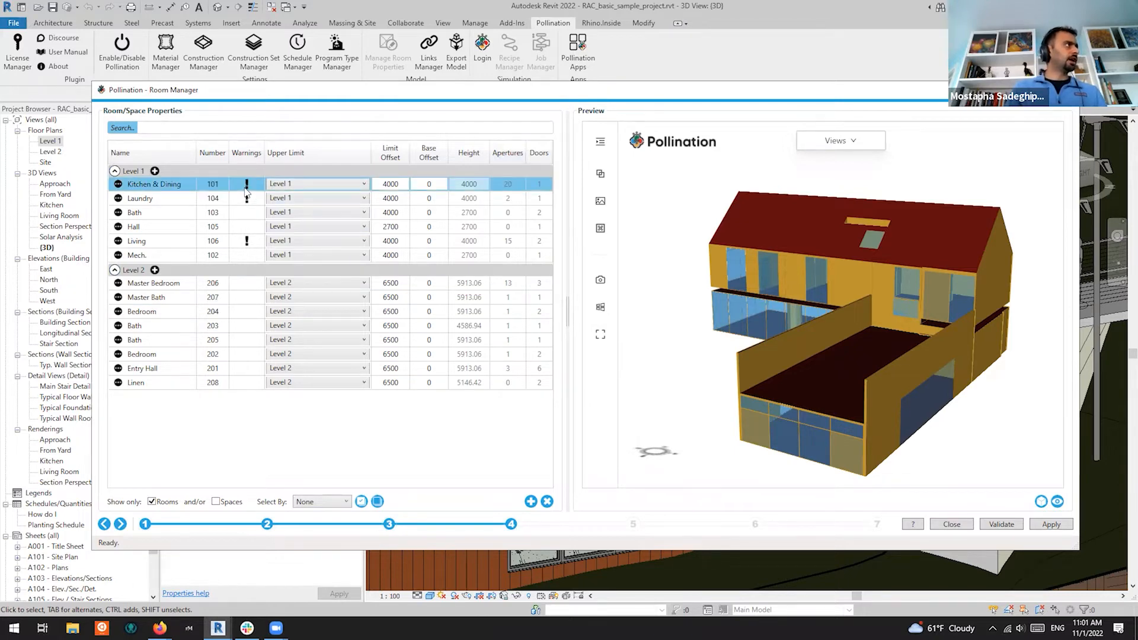
pyautogui.click(248, 199)
pyautogui.keyDown('ctrl'); pyautogui.click(248, 242); pyautogui.keyUp('ctrl')
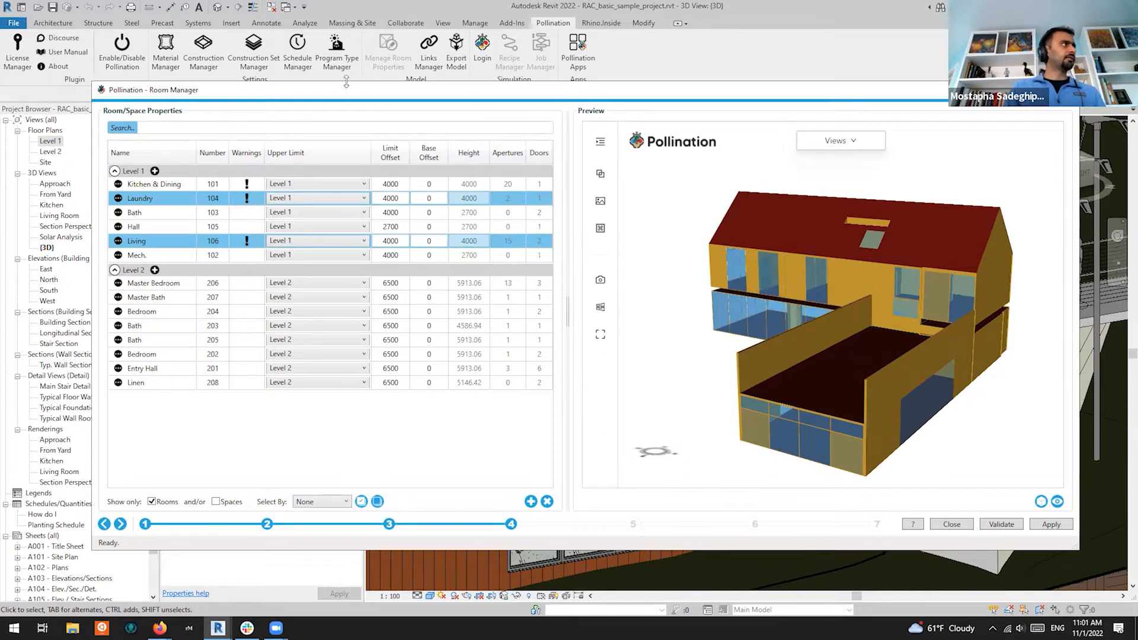
pyautogui.moveTo(346, 81); pyautogui.dragTo(329, 33)
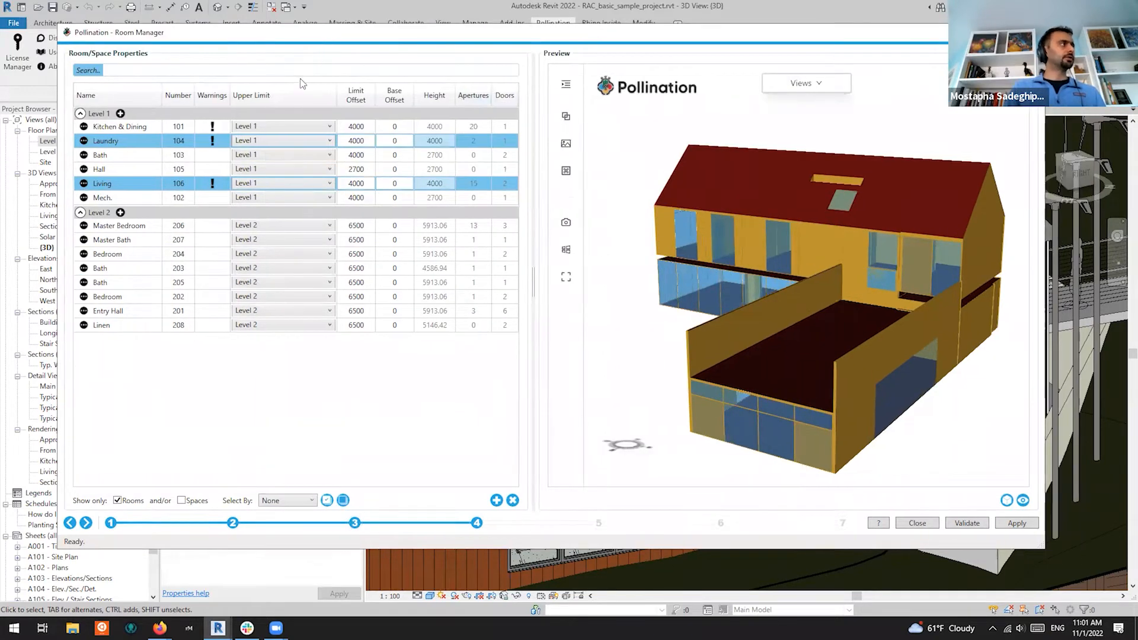
# Show the missing-surface-type error details for Kitchen & Dining, Laundry and Living
pyautogui.click(83, 127)
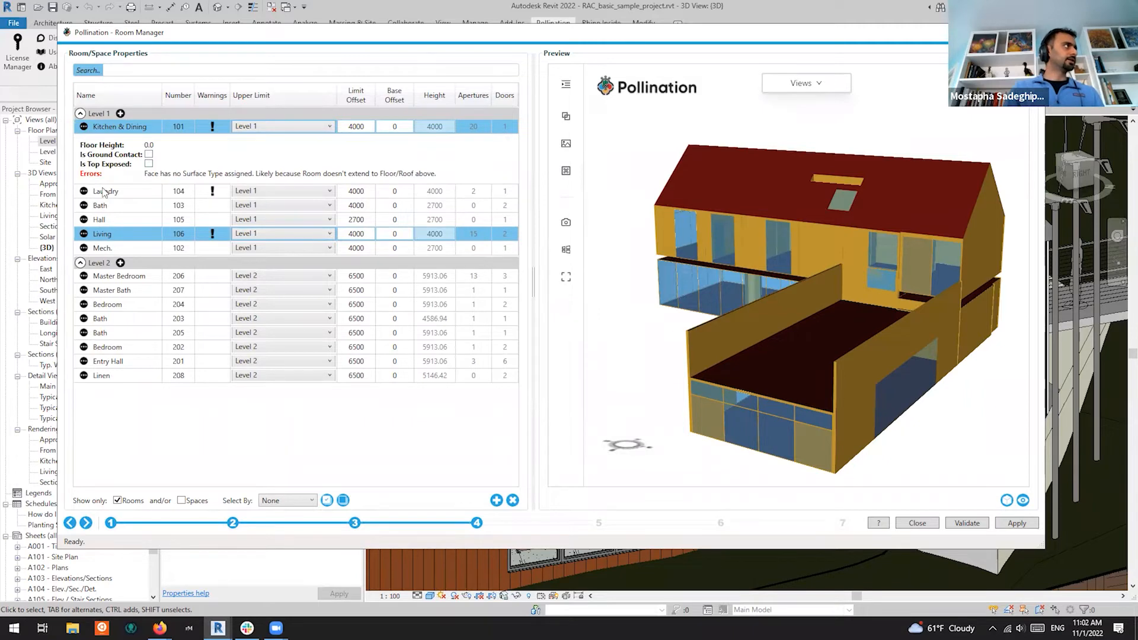
pyautogui.click(84, 191)
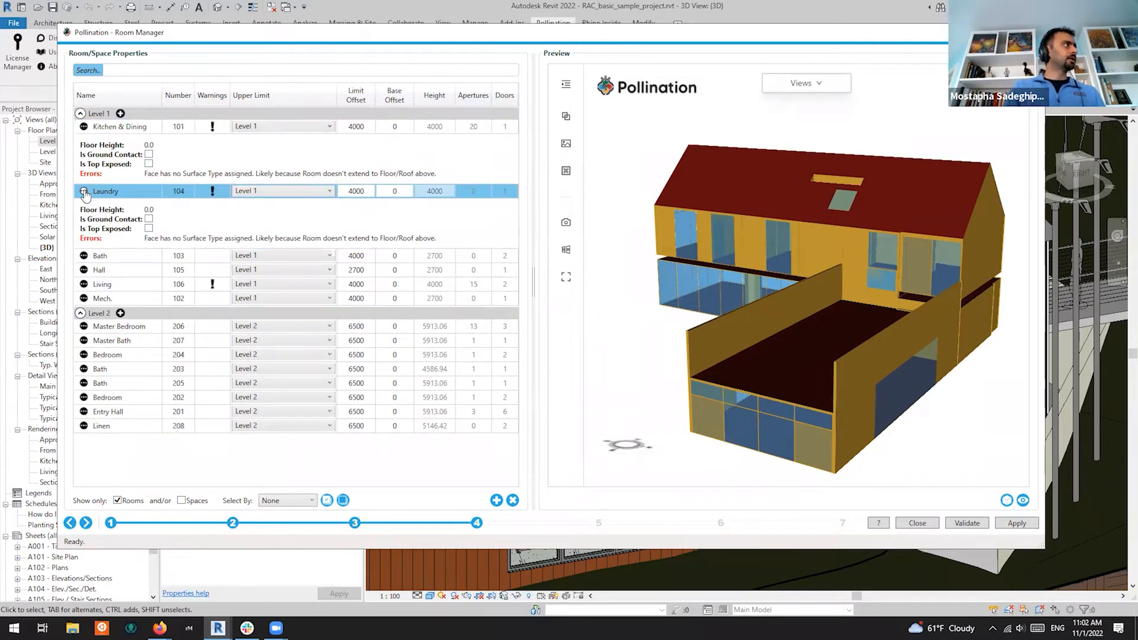
pyautogui.click(146, 175)
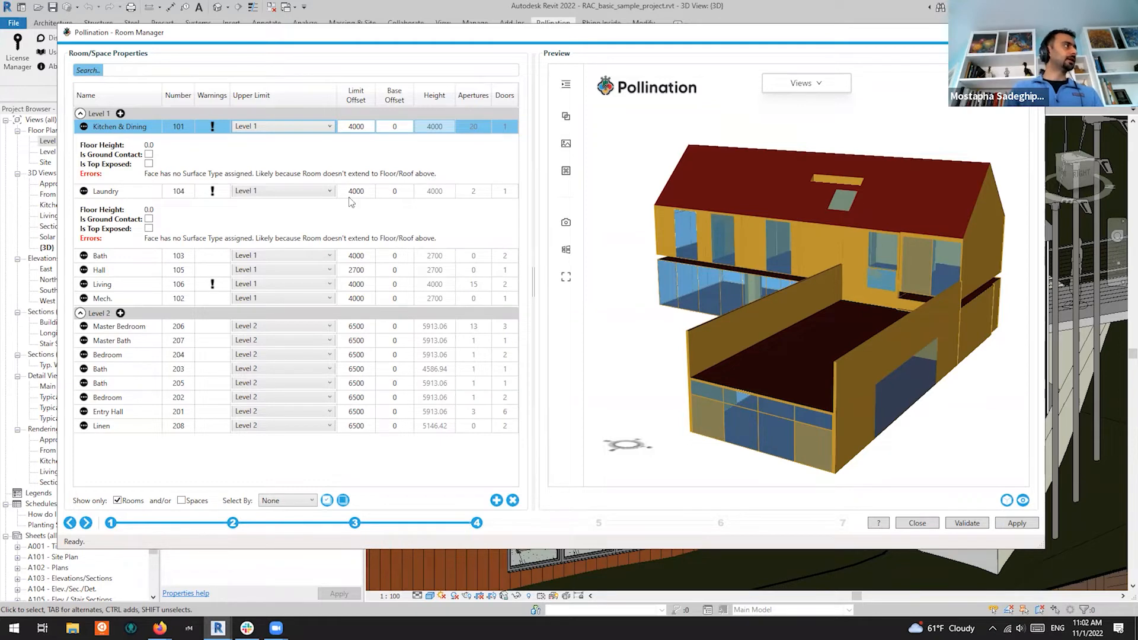
pyautogui.click(101, 286)
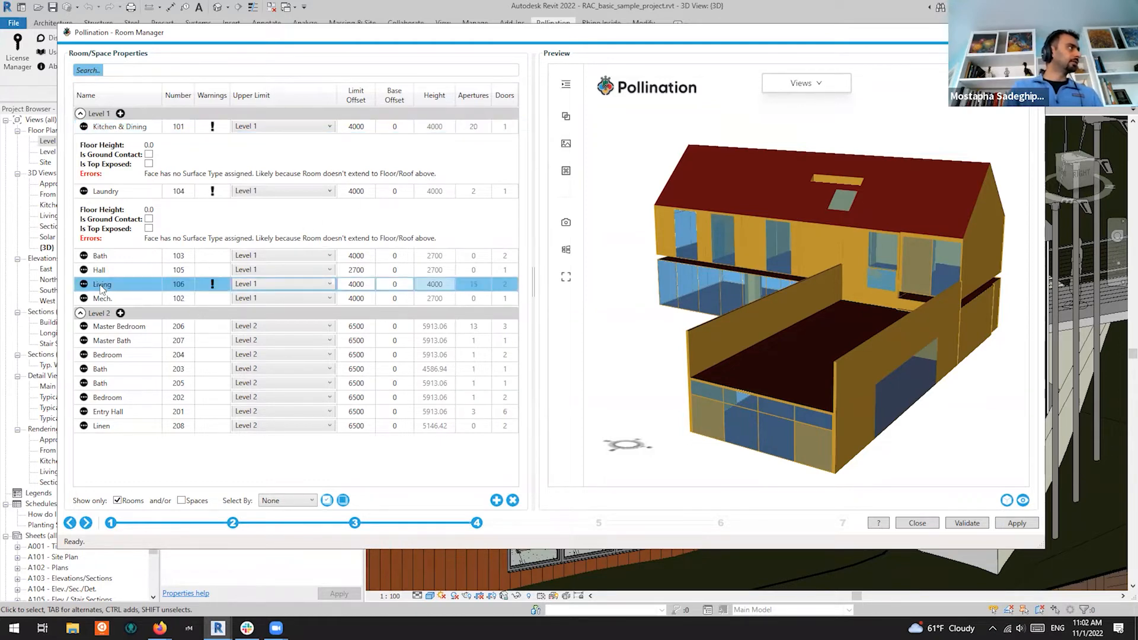
pyautogui.click(83, 284)
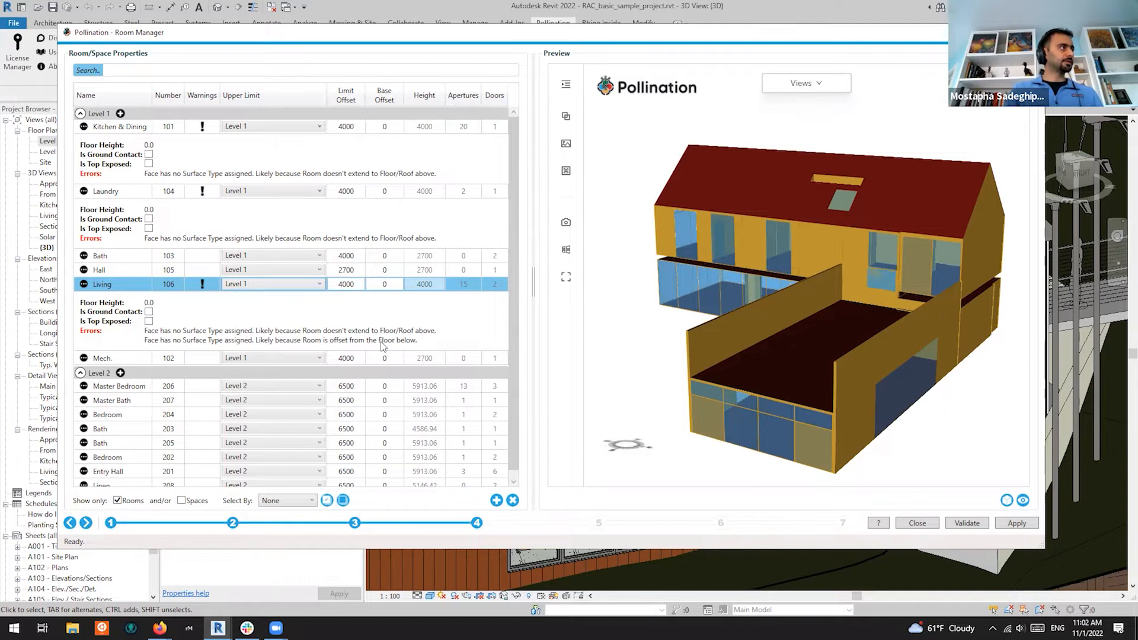
# Check the Living room's options, collapse the Level 1 and Level 2 lists, and return to Levels
pyautogui.moveTo(666, 385); pyautogui.dragTo(769, 437)
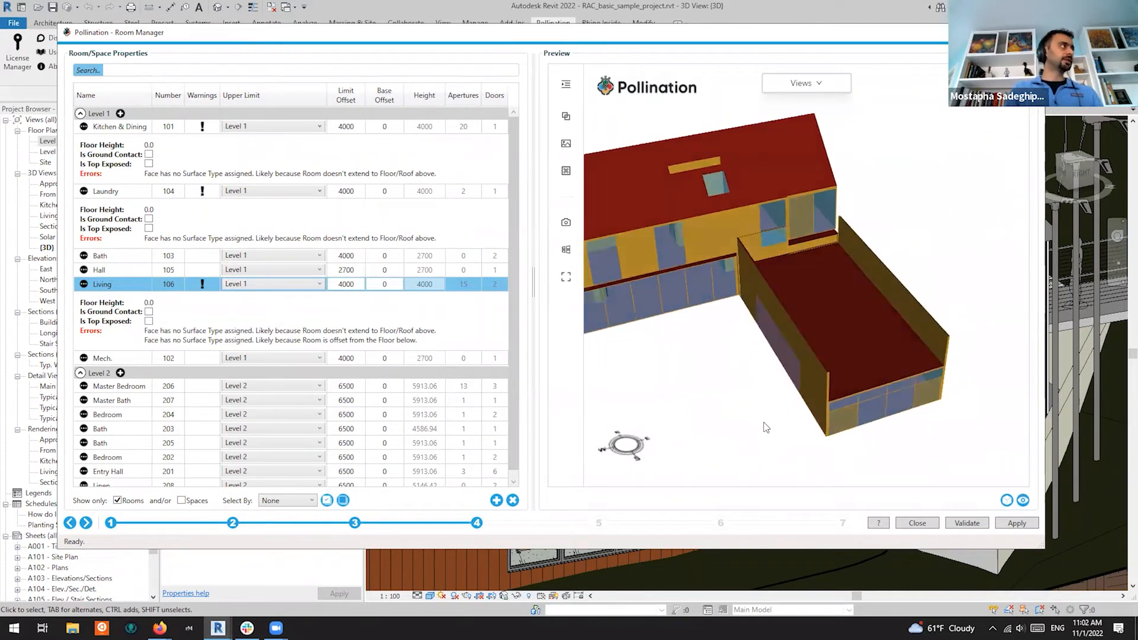
pyautogui.rightClick(137, 290)
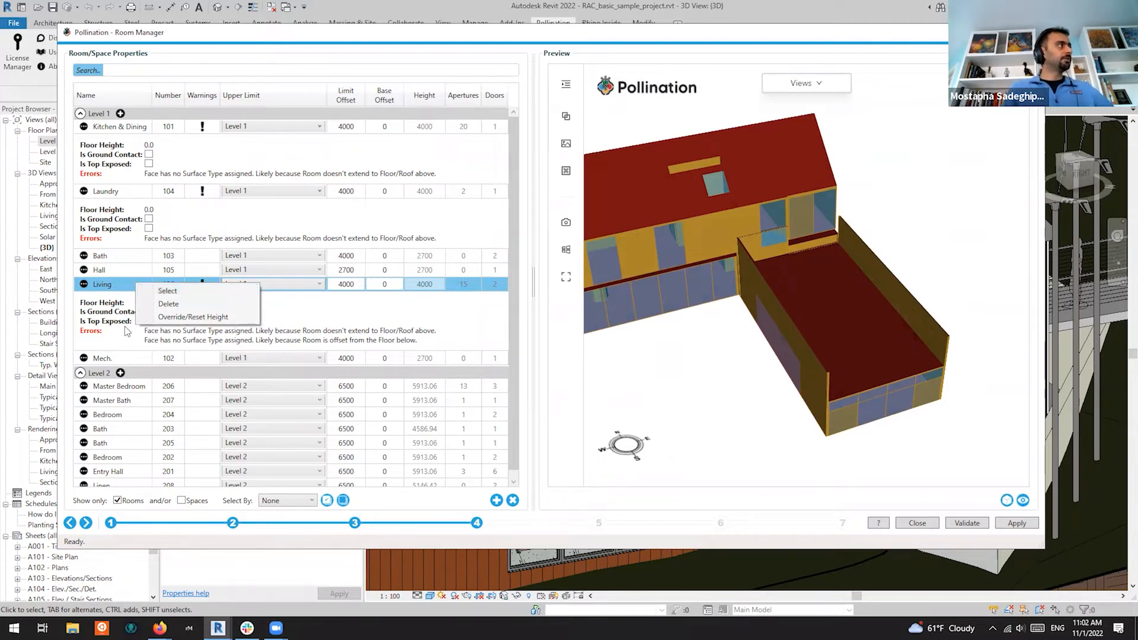
pyautogui.click(115, 348)
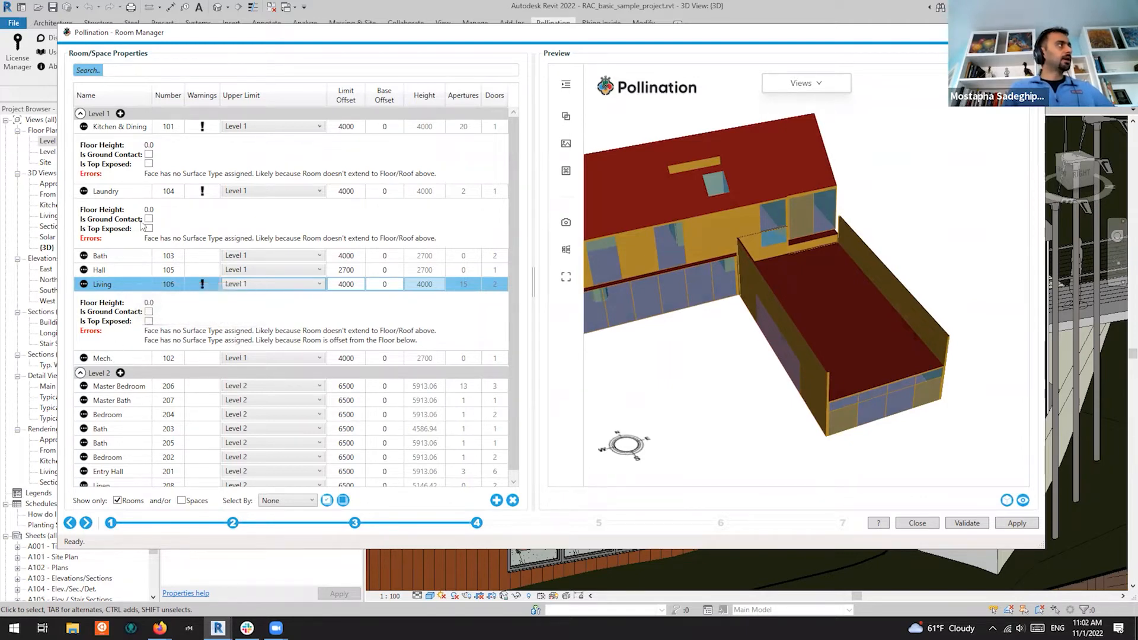
pyautogui.click(120, 113)
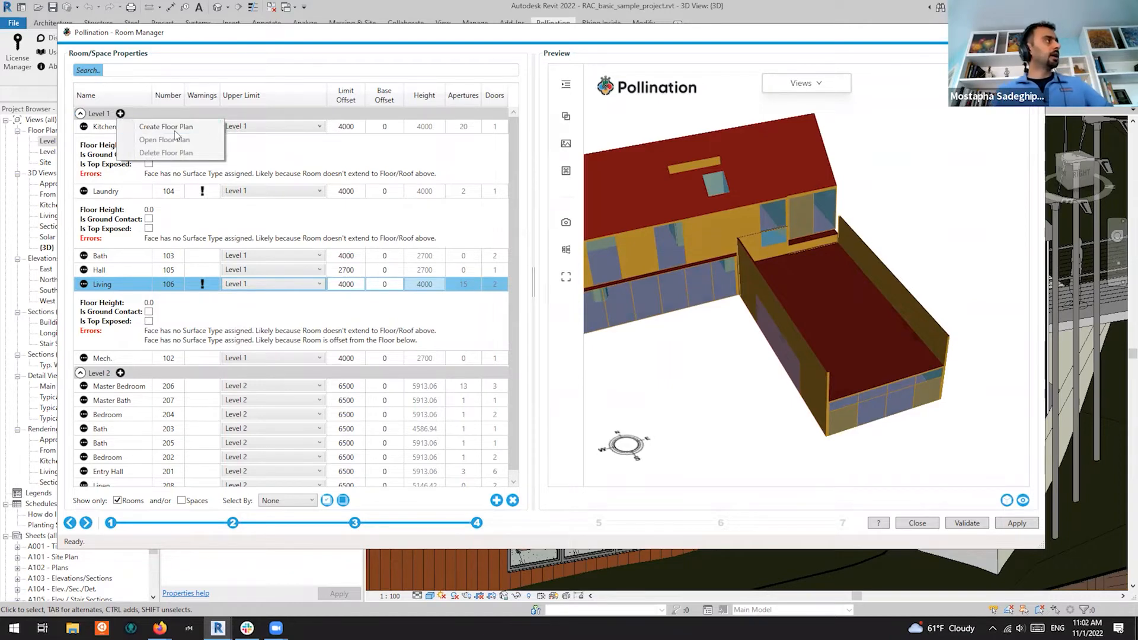
pyautogui.click(80, 114)
pyautogui.click(80, 127)
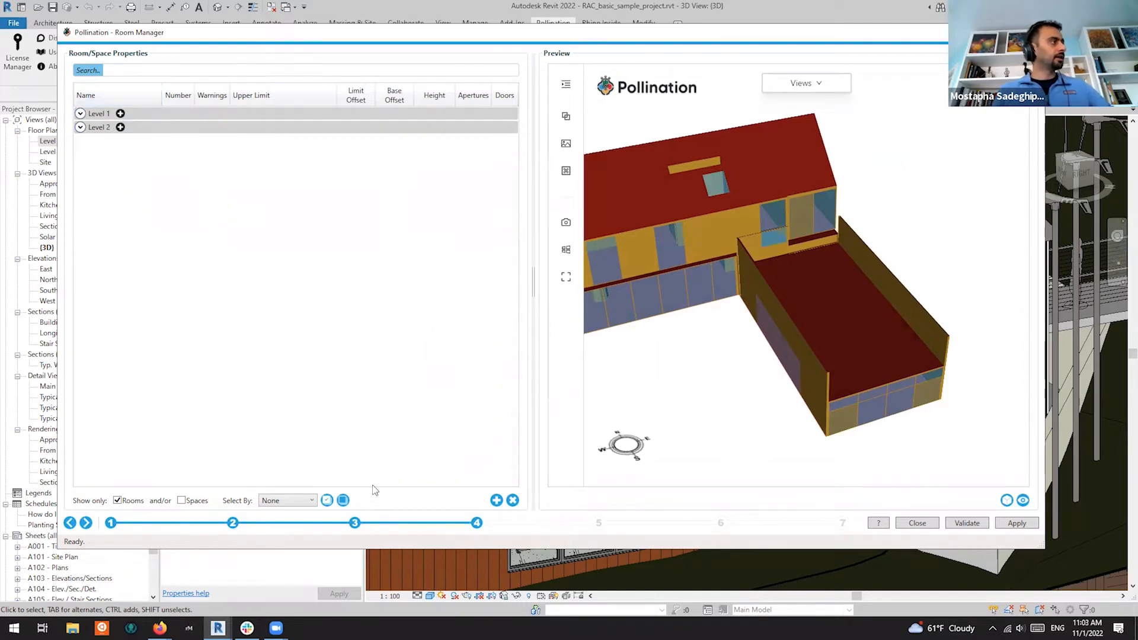
pyautogui.click(354, 524)
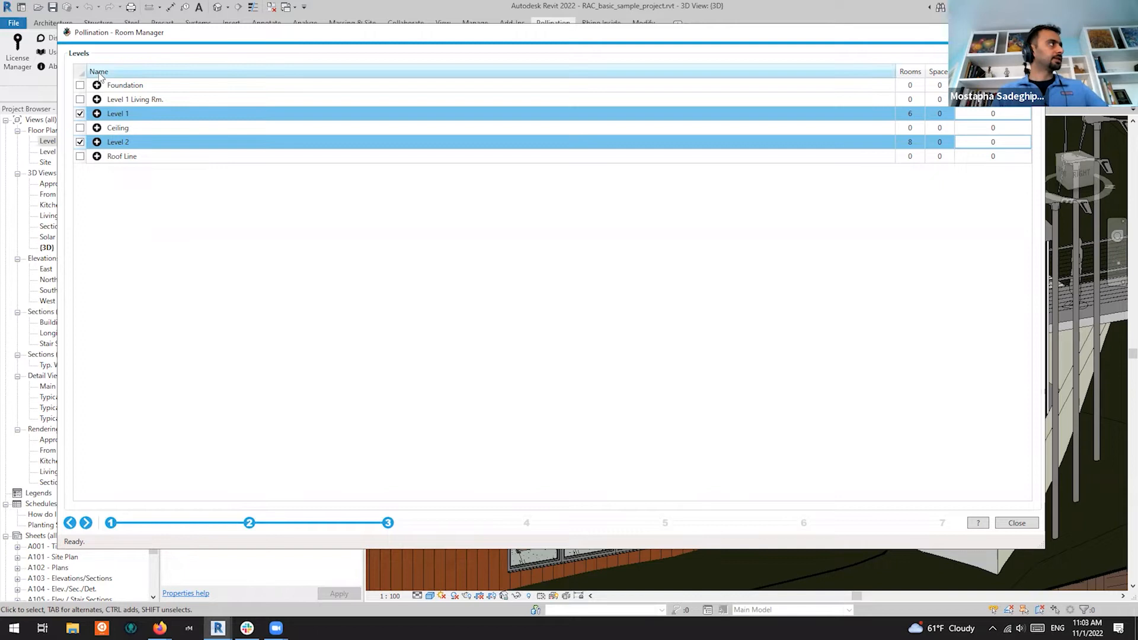
# Create a Pollination floor plan for Level 1 and close the Room Manager
pyautogui.click(97, 114)
pyautogui.click(157, 127)
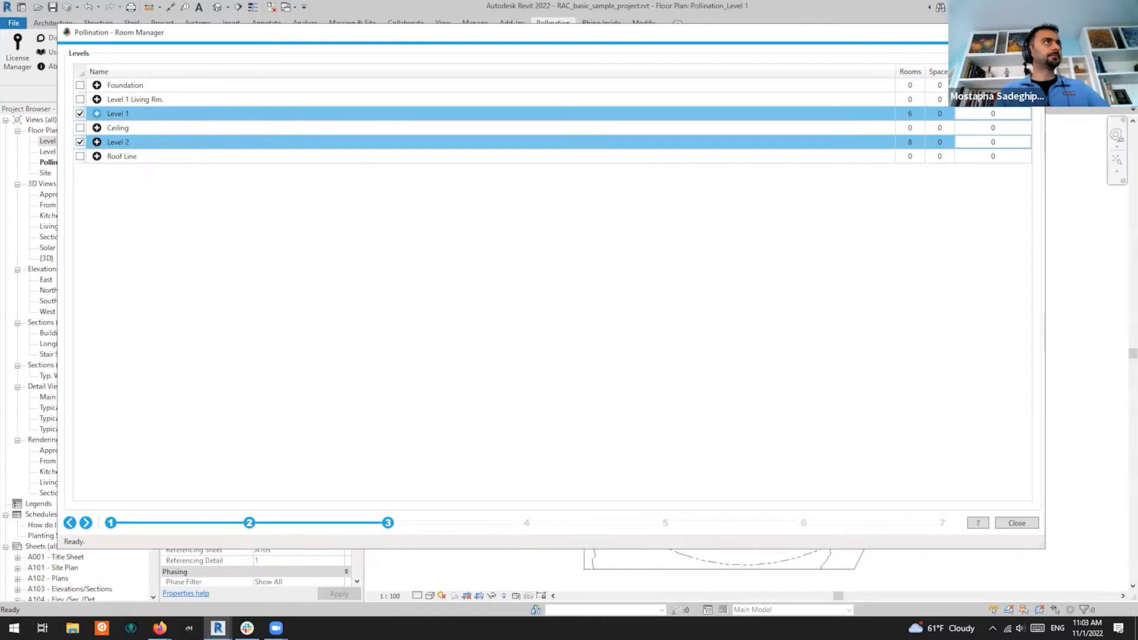
pyautogui.click(1032, 33)
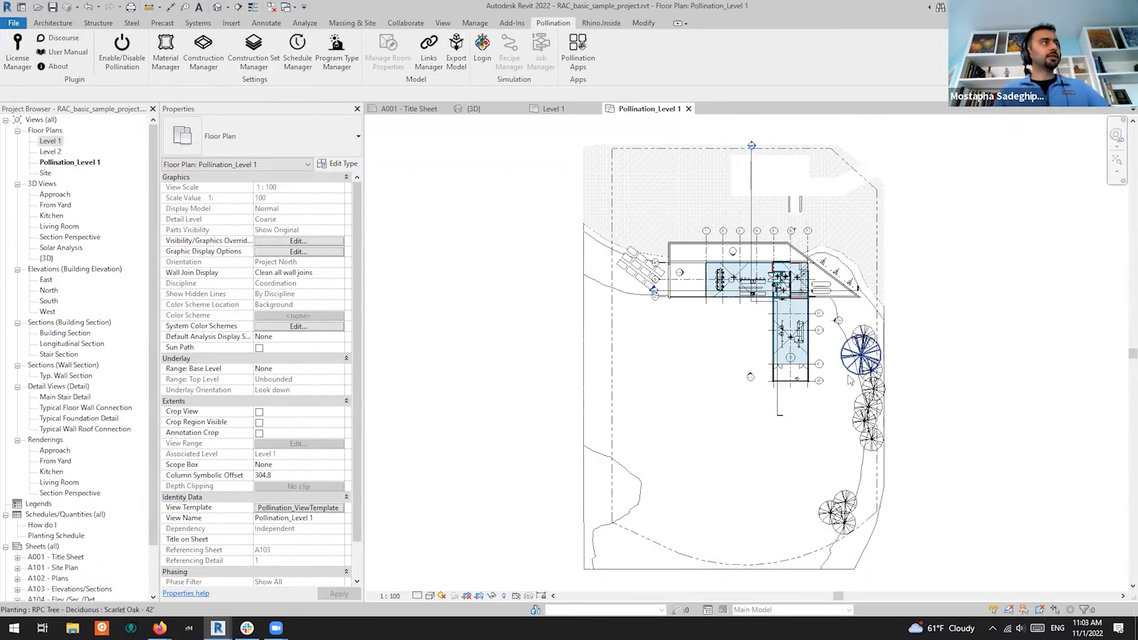
# Look over the Pollination_Level 1 plan, then select the Level 2 floor plan in the Project Browser
pyautogui.scroll(6, 759, 296)
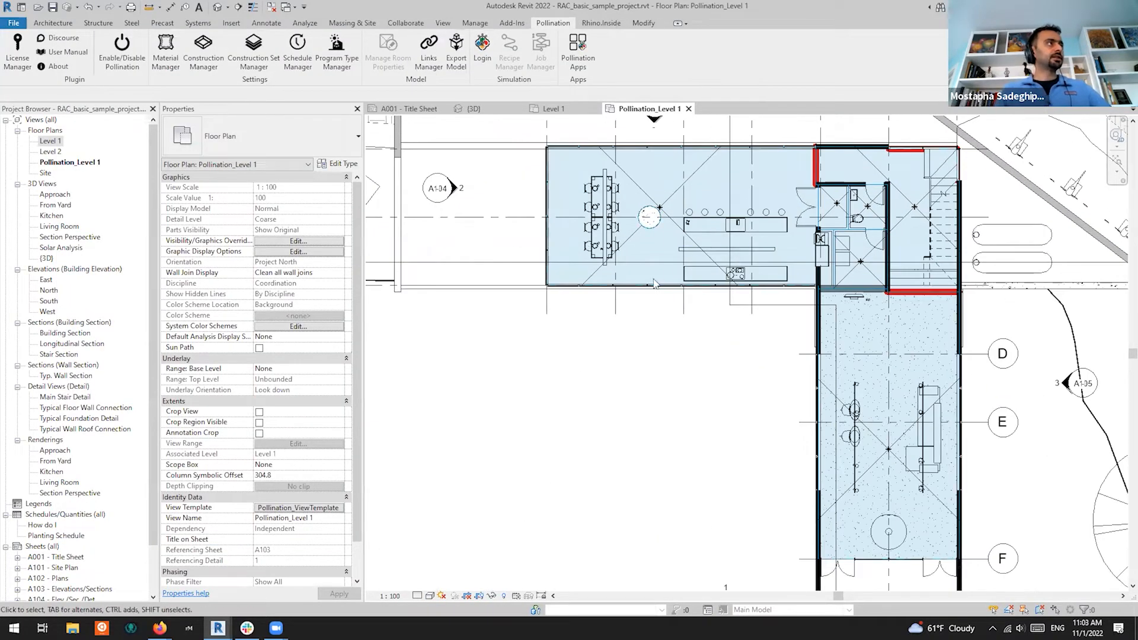
pyautogui.scroll(2, 937, 181)
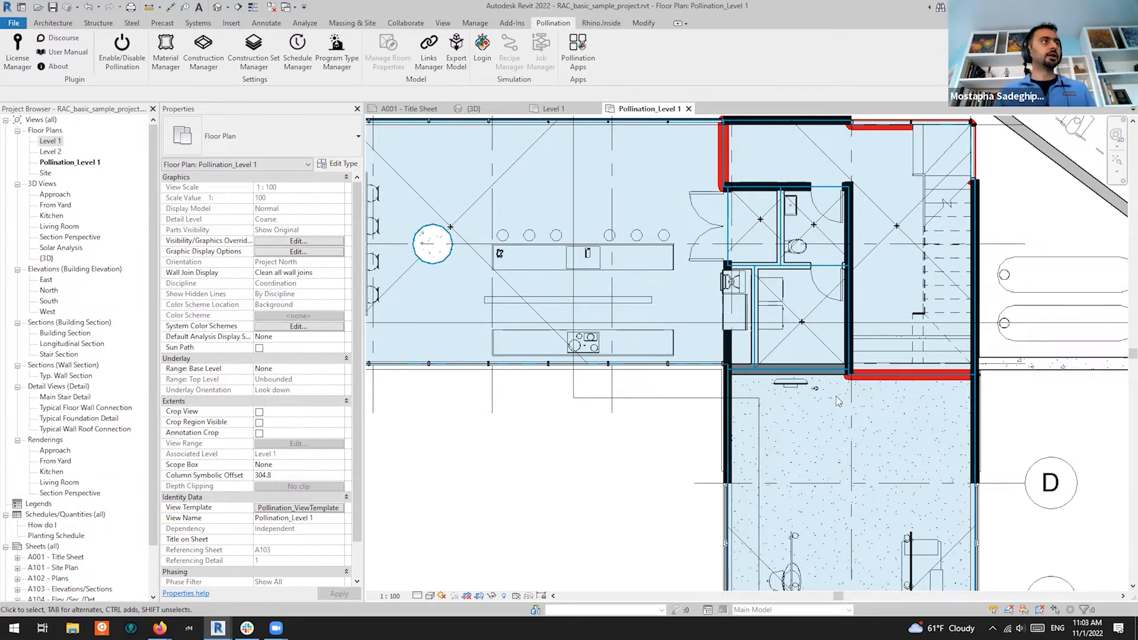
pyautogui.scroll(-1, 836, 396)
pyautogui.scroll(3, 830, 380)
pyautogui.scroll(2, 771, 383)
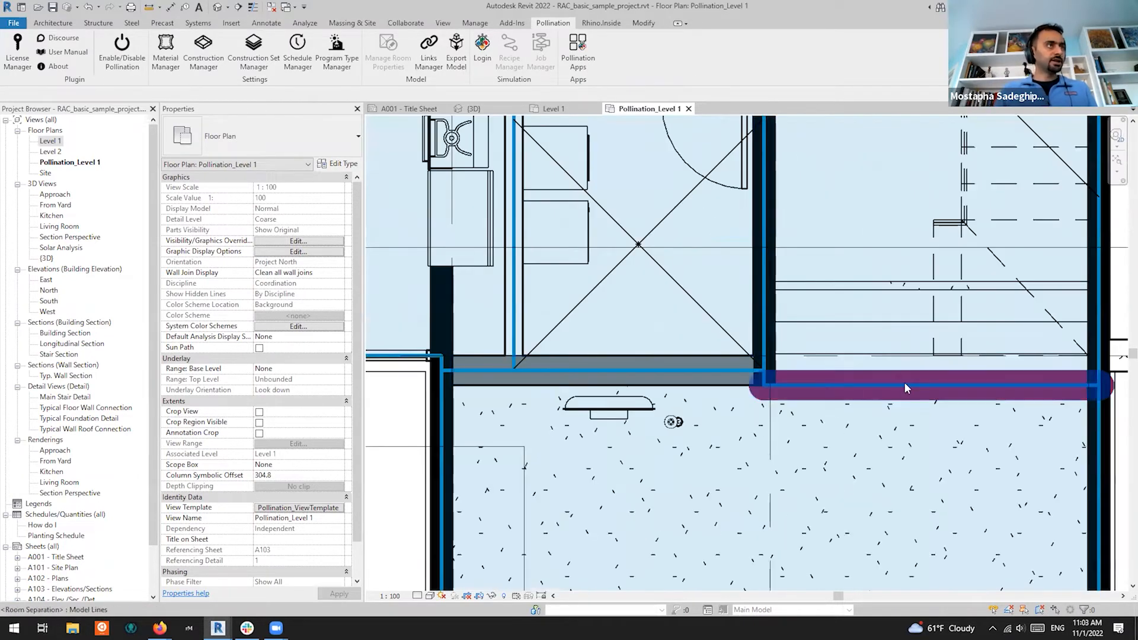
pyautogui.scroll(-3, 771, 389)
pyautogui.scroll(3, 764, 195)
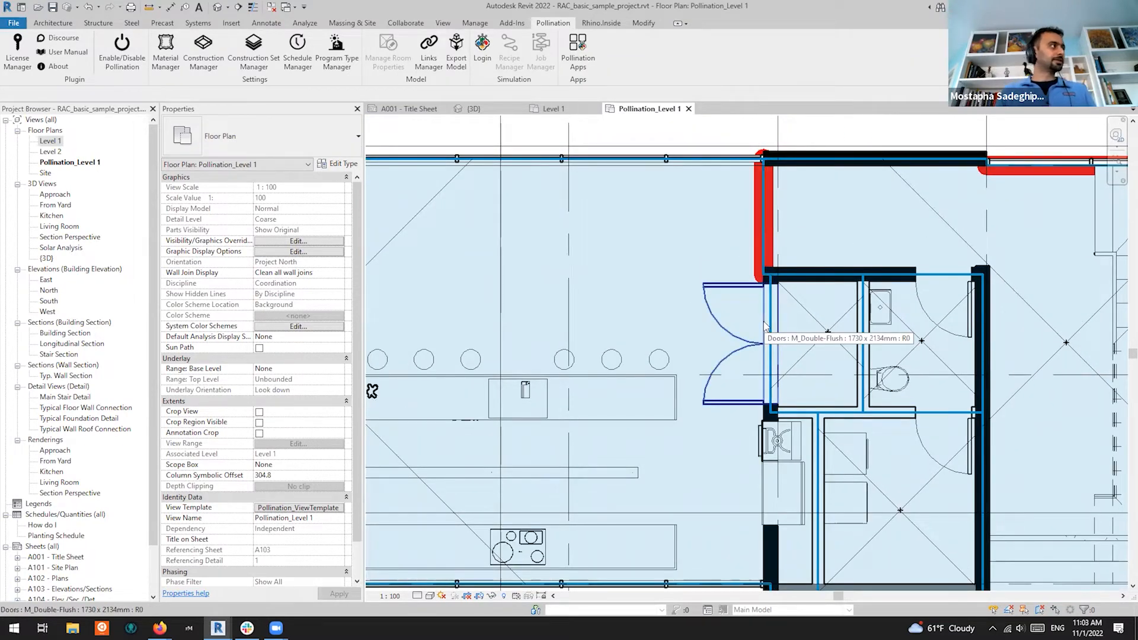
pyautogui.click(50, 152)
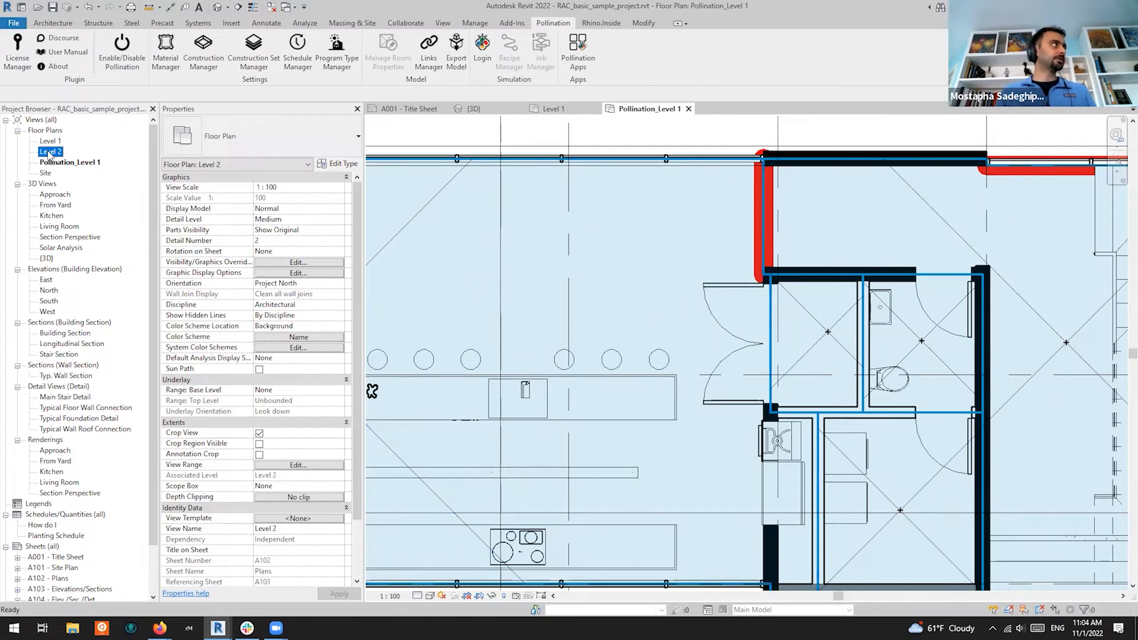
# Open the Level 2 floor plan and its Visibility/Graphic Overrides settings
pyautogui.doubleClick(50, 153)
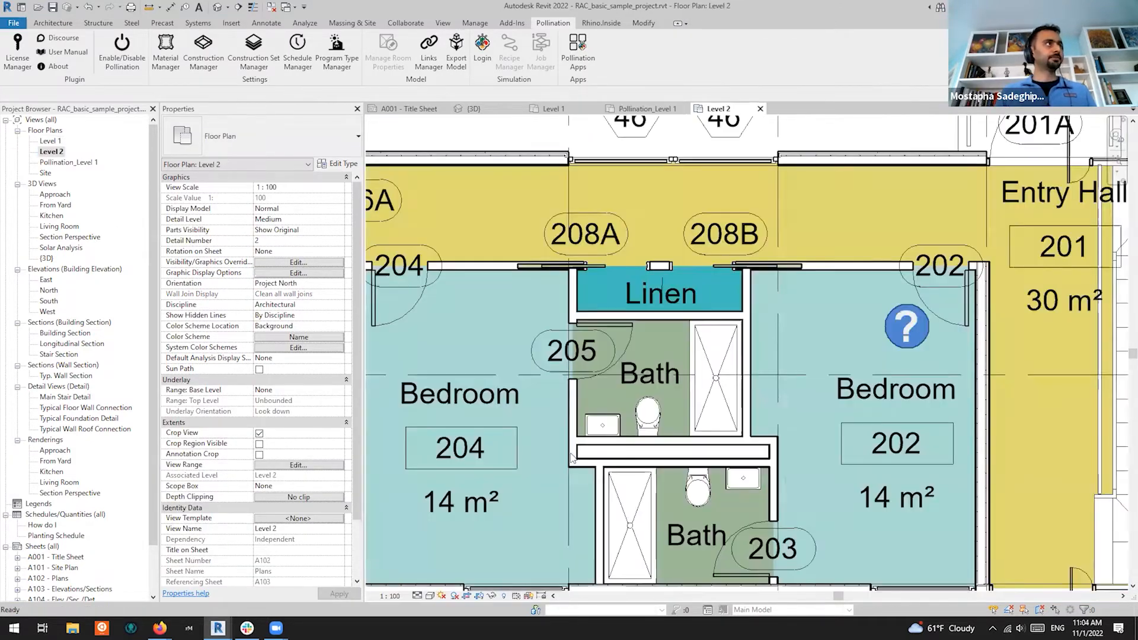
pyautogui.scroll(-1, 830, 334)
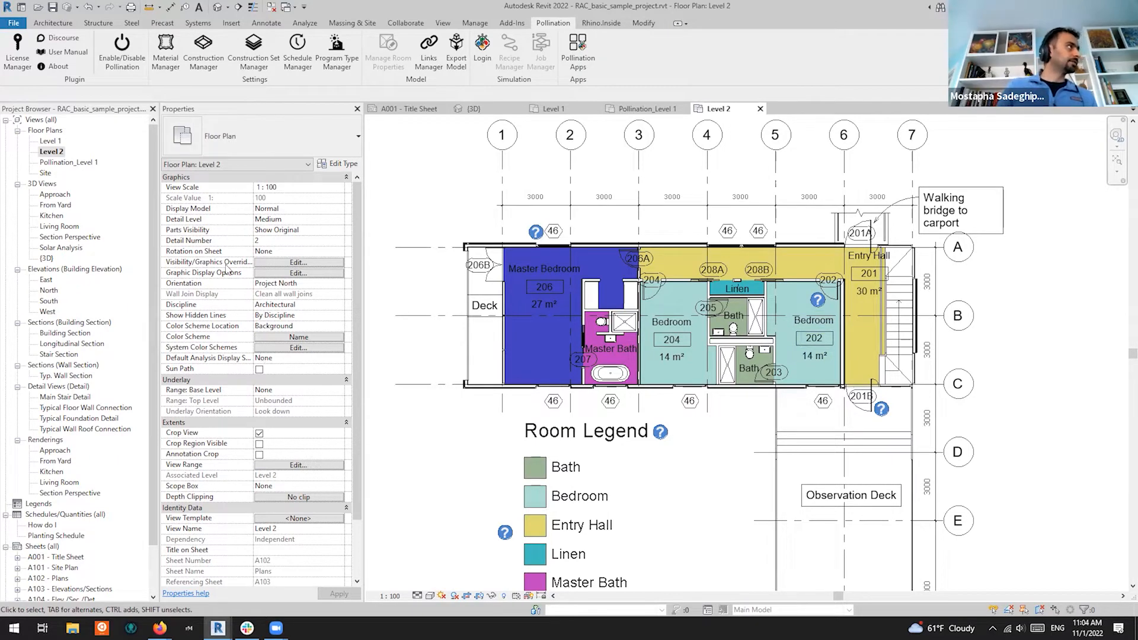
pyautogui.click(299, 263)
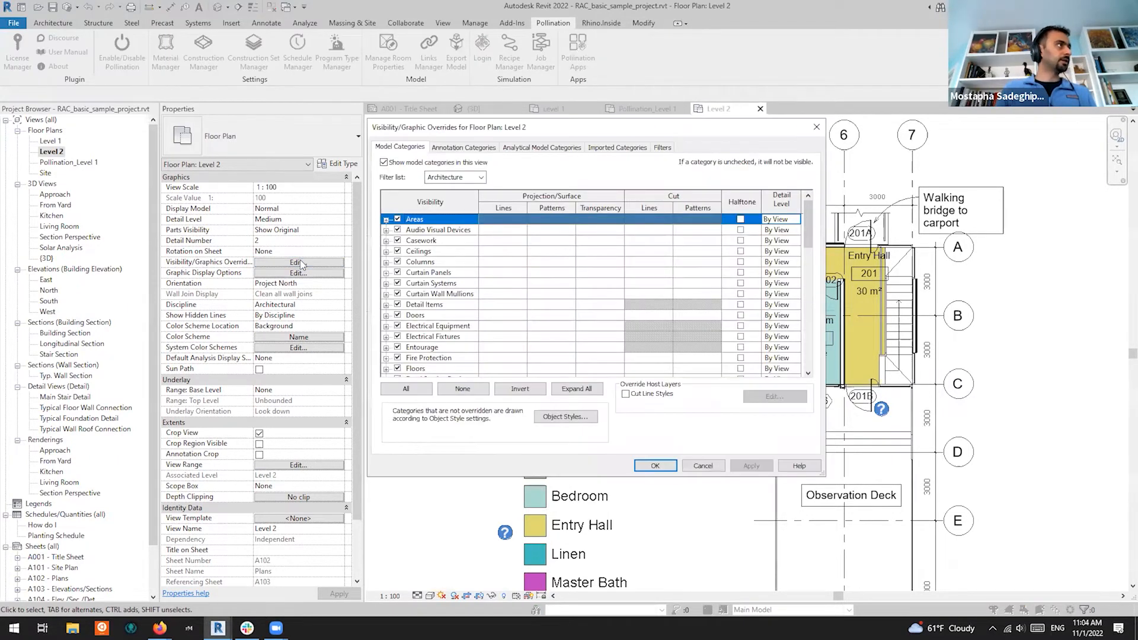
pyautogui.scroll(-2, 434, 294)
pyautogui.scroll(3, 433, 289)
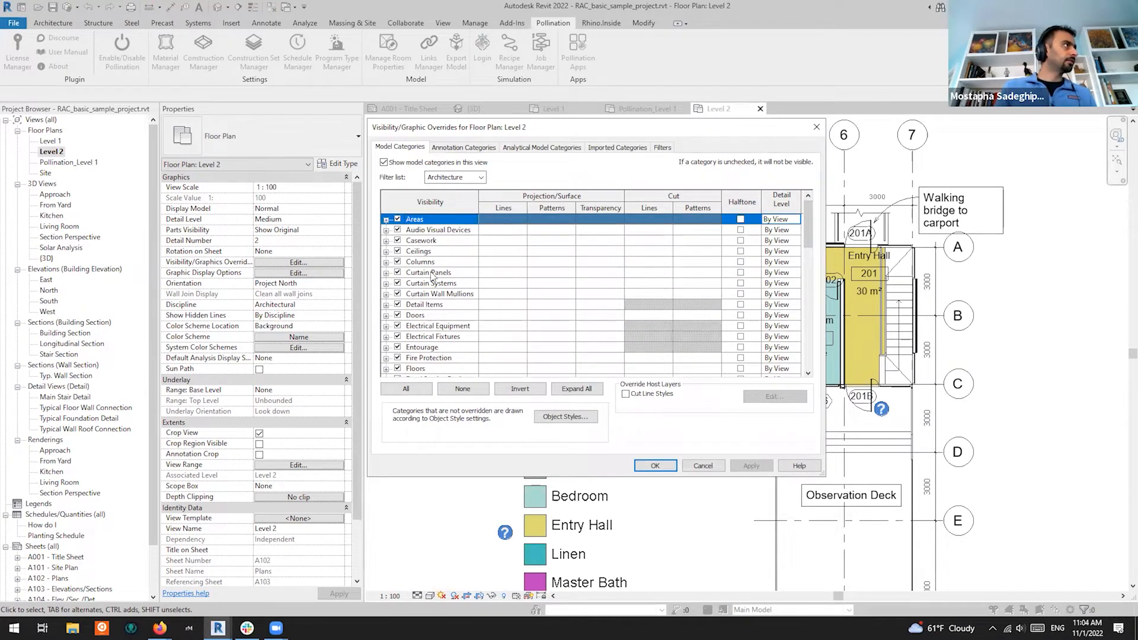
pyautogui.scroll(-4, 436, 284)
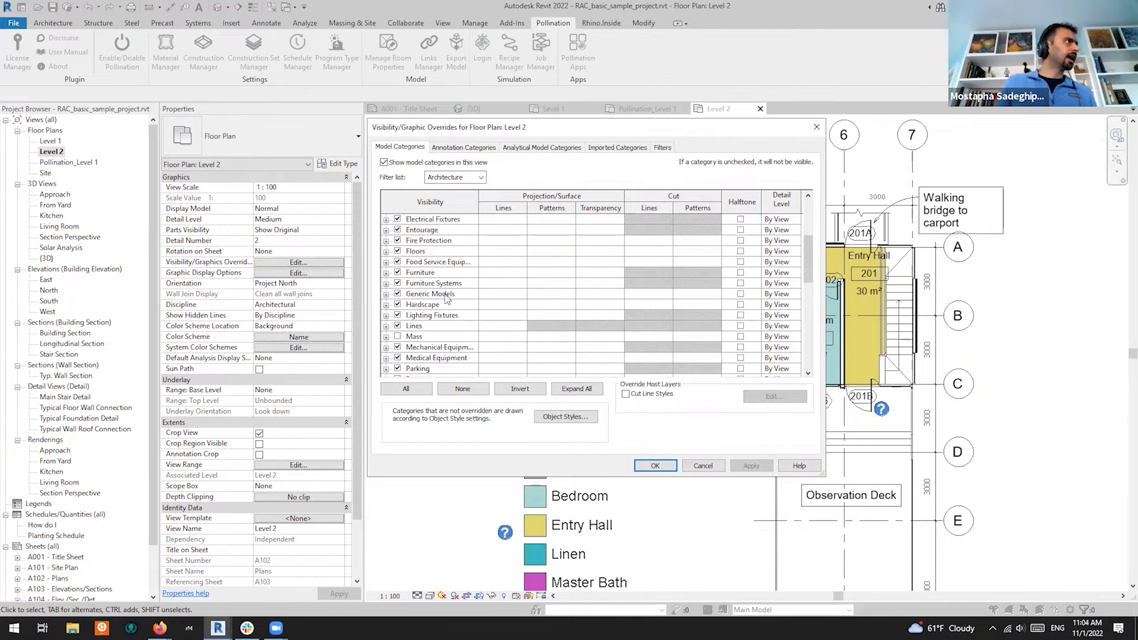
# Check the <Room Separation> subcategory under Lines, then close the dialog
pyautogui.click(386, 327)
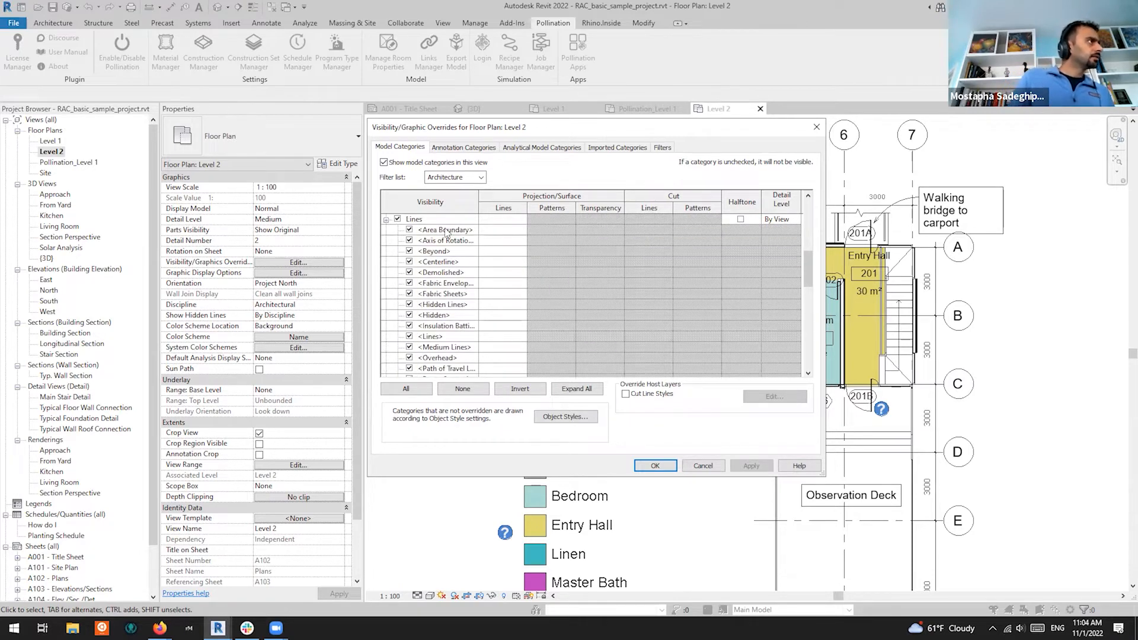
pyautogui.scroll(-2, 448, 246)
pyautogui.scroll(-1, 449, 246)
pyautogui.scroll(2, 454, 328)
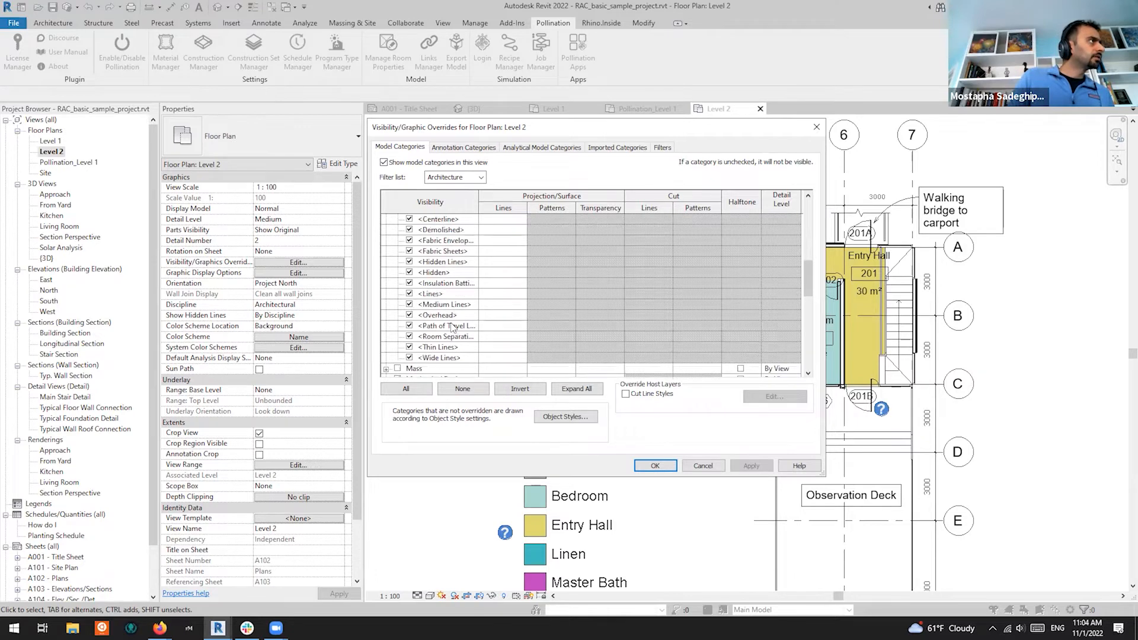
pyautogui.scroll(1, 461, 350)
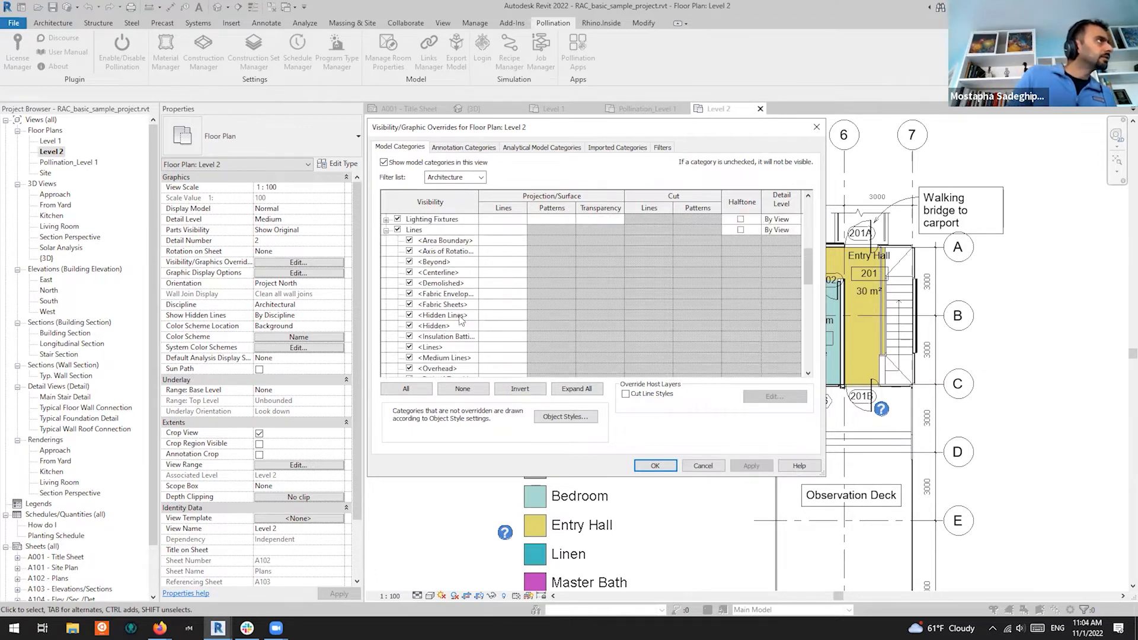
pyautogui.scroll(-1, 460, 321)
pyautogui.scroll(-1, 461, 335)
pyautogui.click(449, 348)
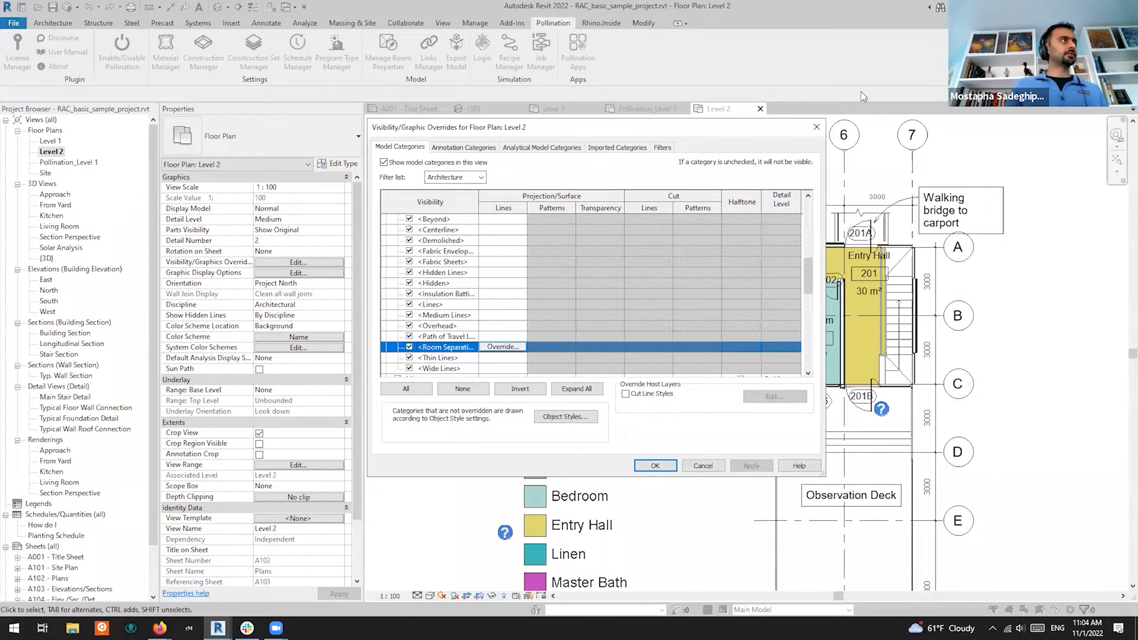
pyautogui.click(816, 127)
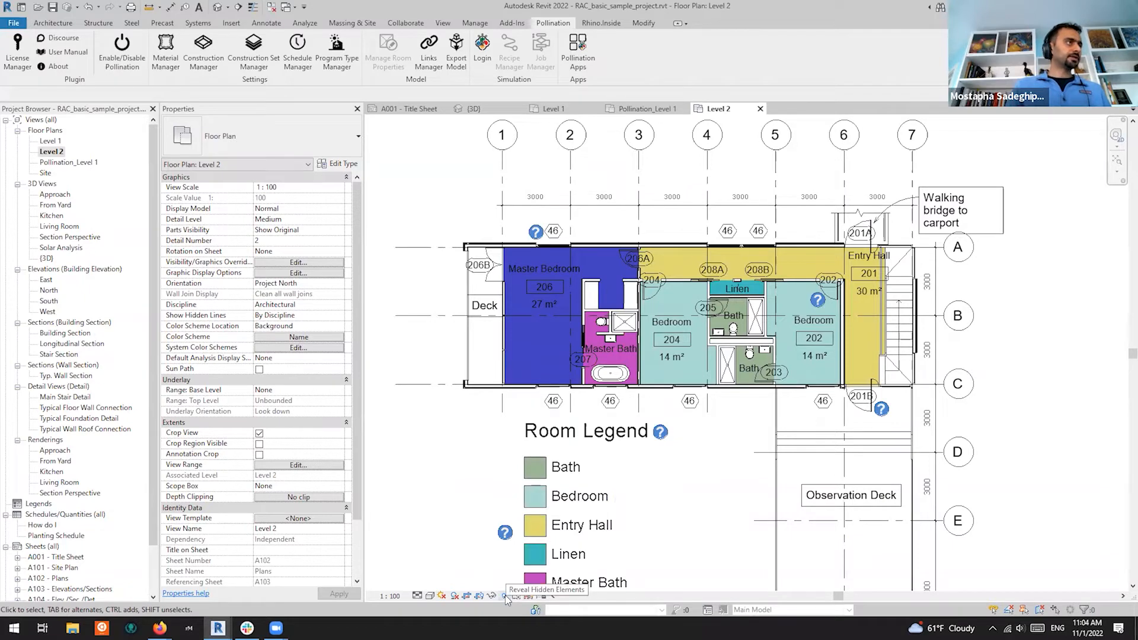
pyautogui.click(505, 595)
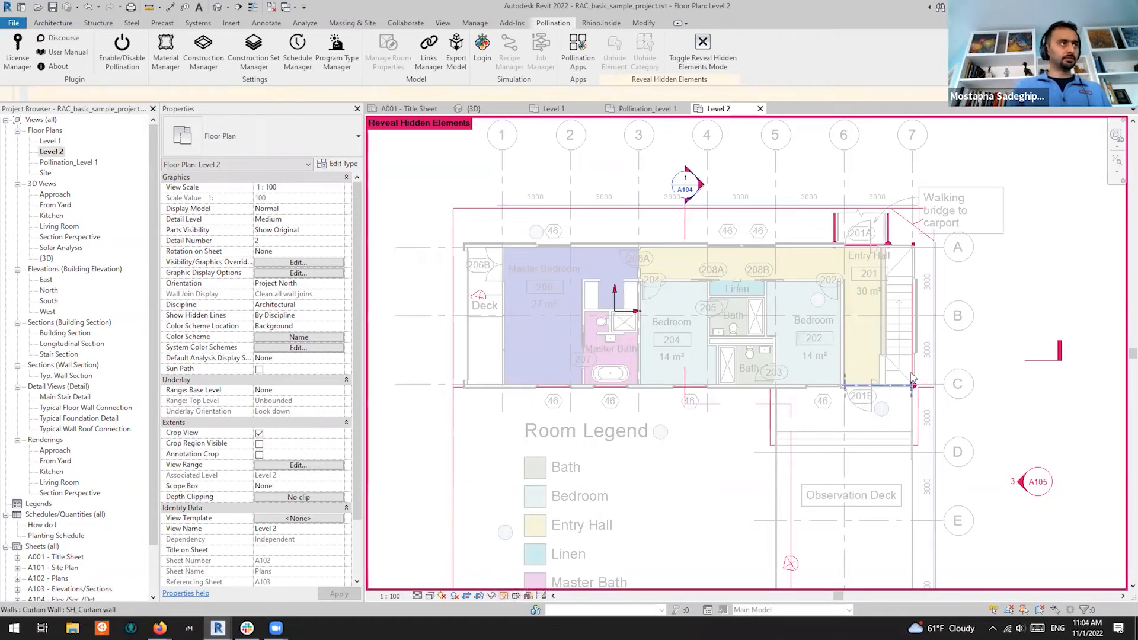
pyautogui.scroll(8, 851, 435)
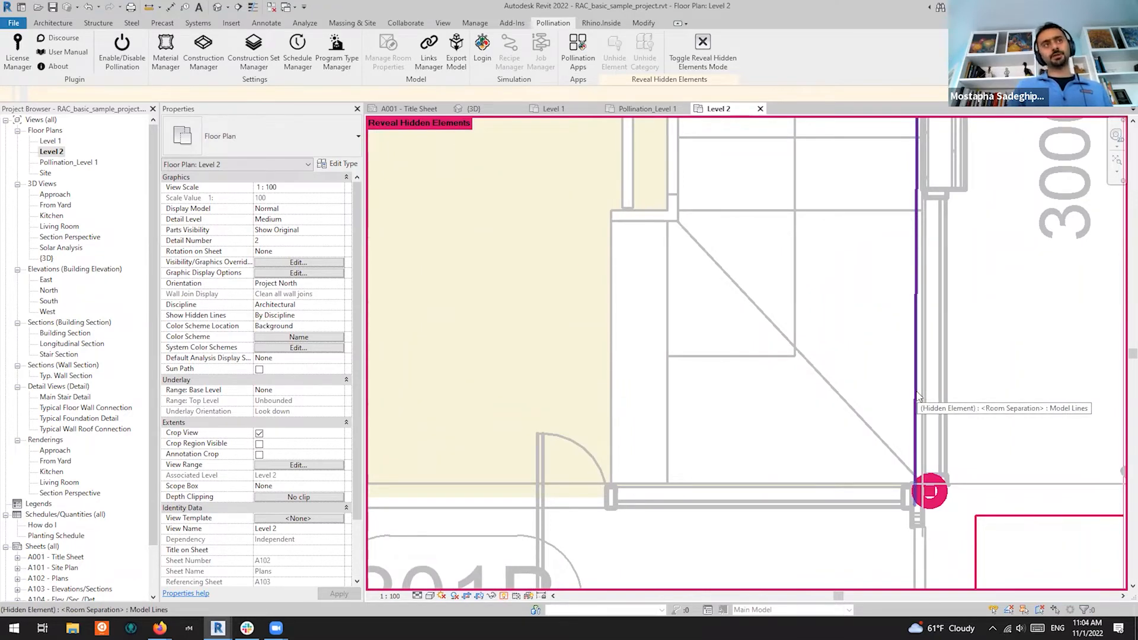
pyautogui.scroll(-5, 919, 395)
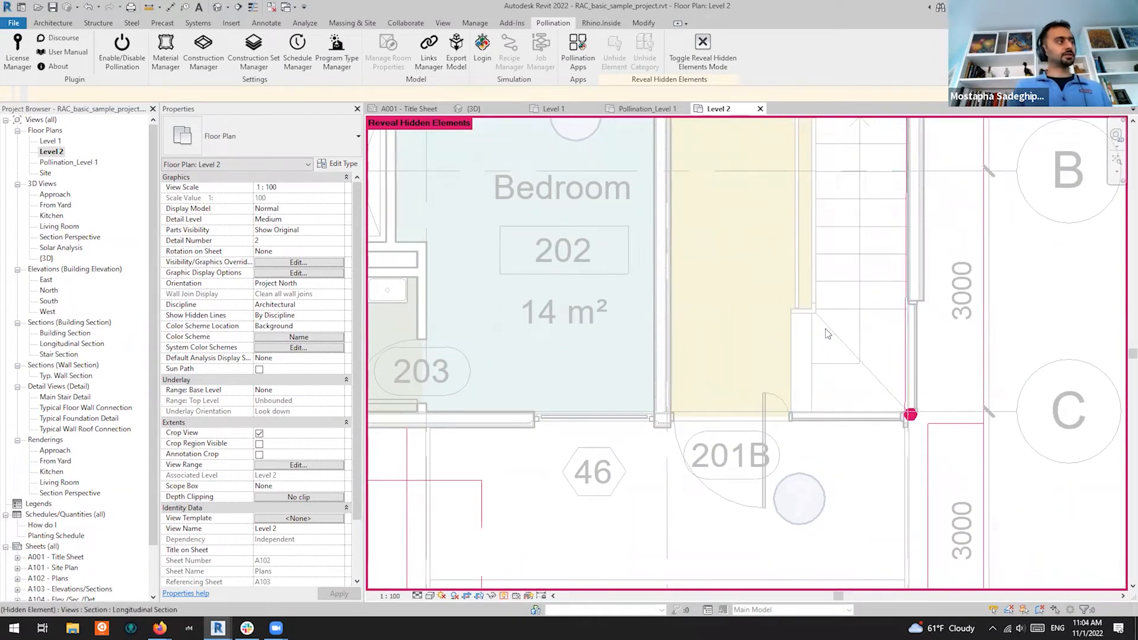
pyautogui.click(503, 596)
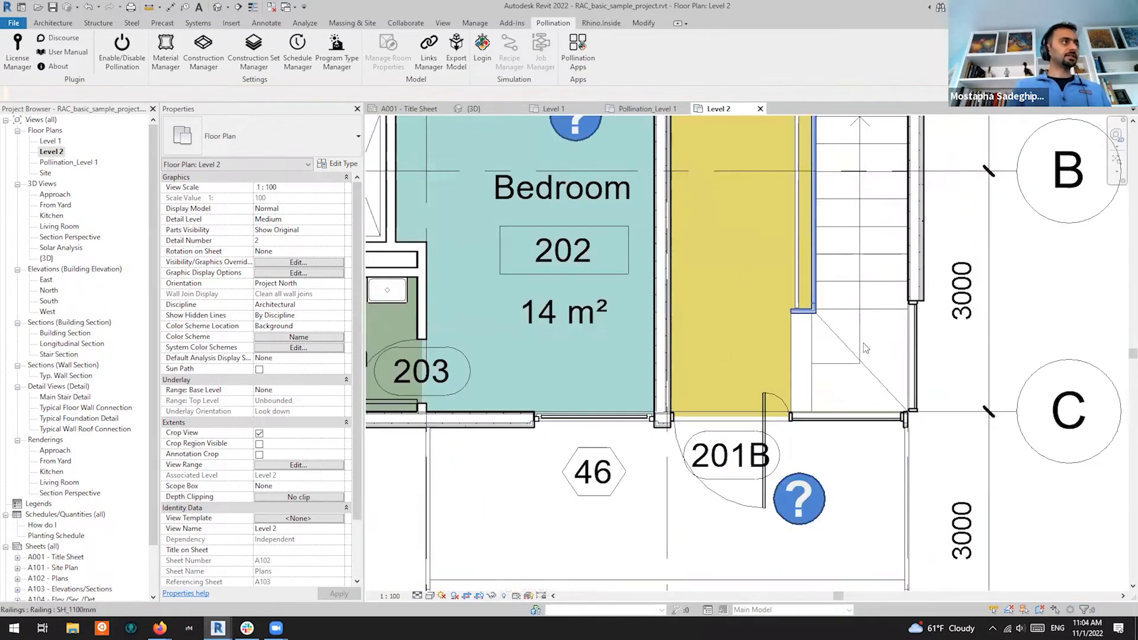
pyautogui.scroll(-5, 864, 348)
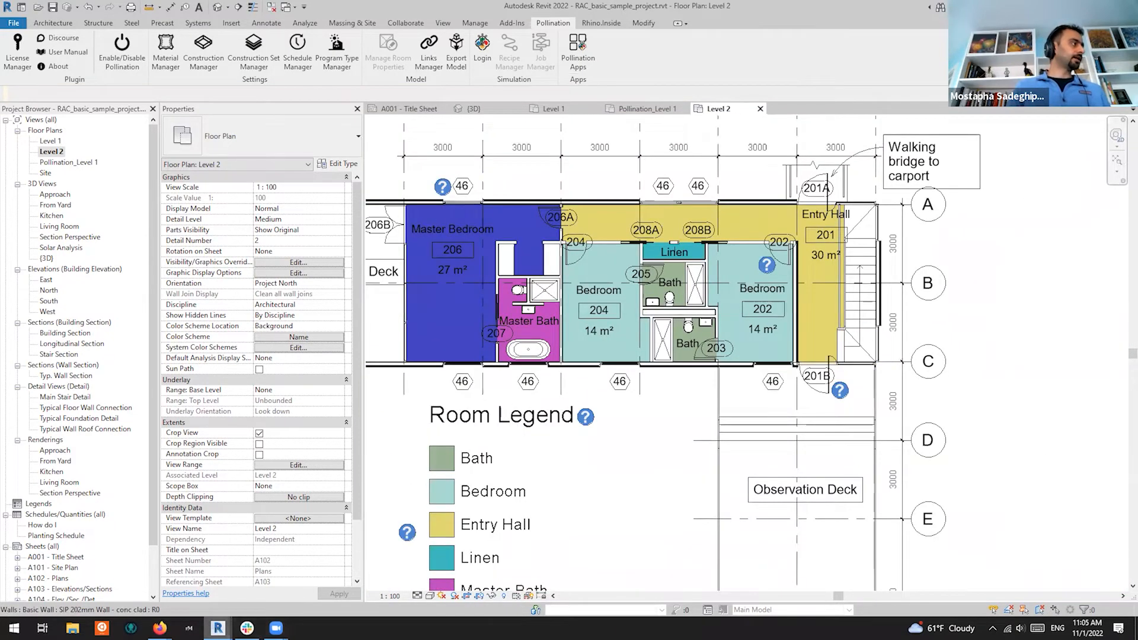
# Create a Pollination floor plan for Level 2 from the Room Manager, then close it
pyautogui.moveTo(218, 628)
pyautogui.click(309, 584)
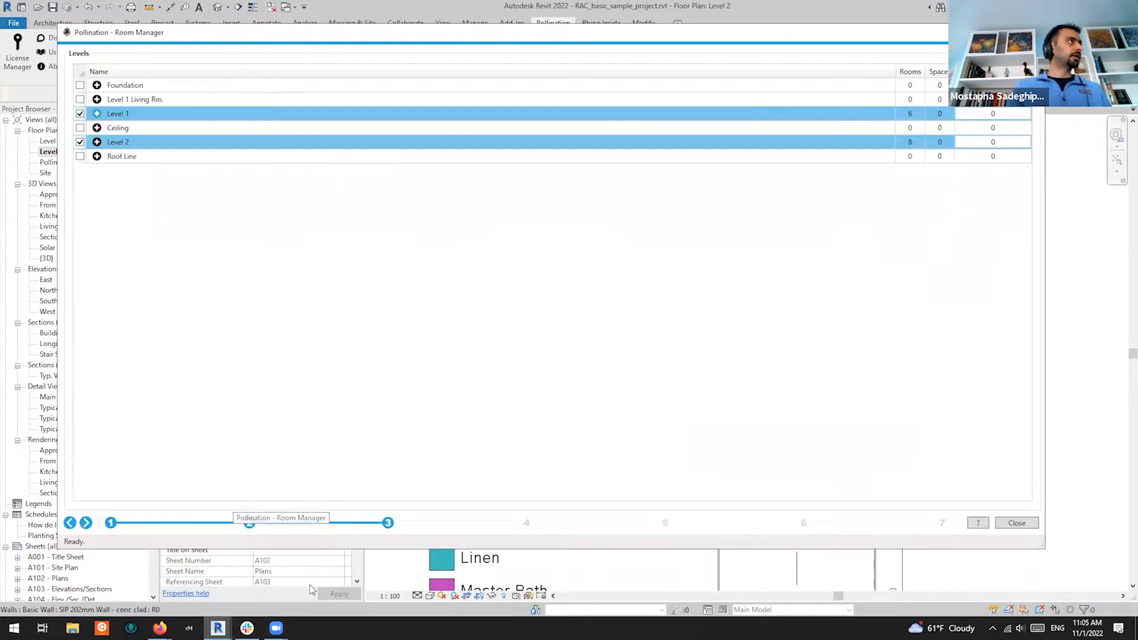
pyautogui.click(96, 143)
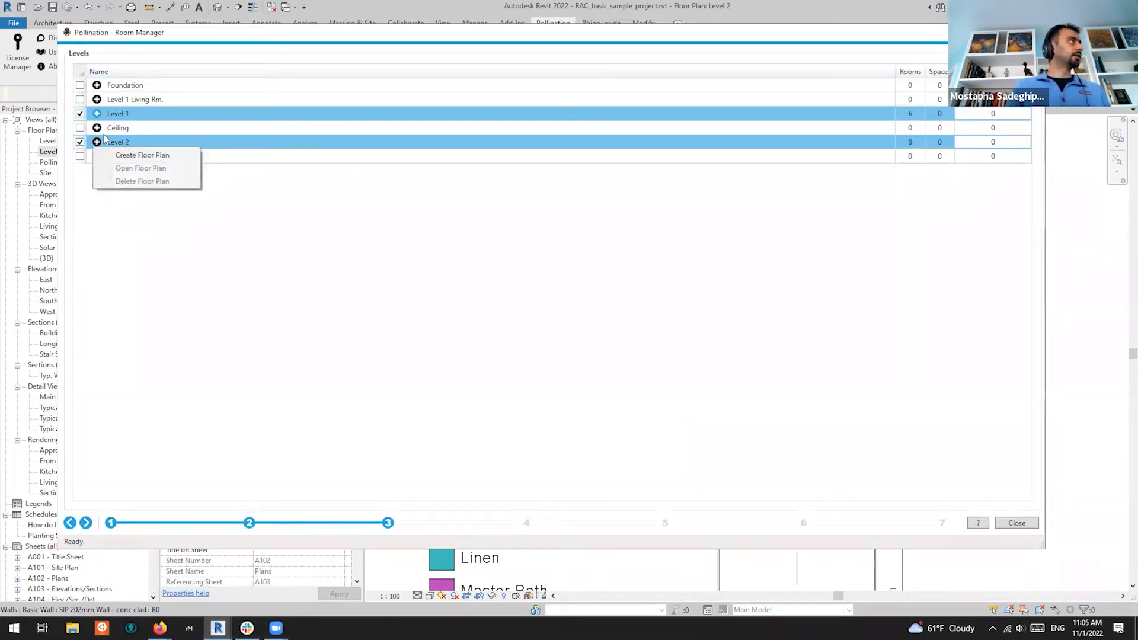
pyautogui.click(147, 156)
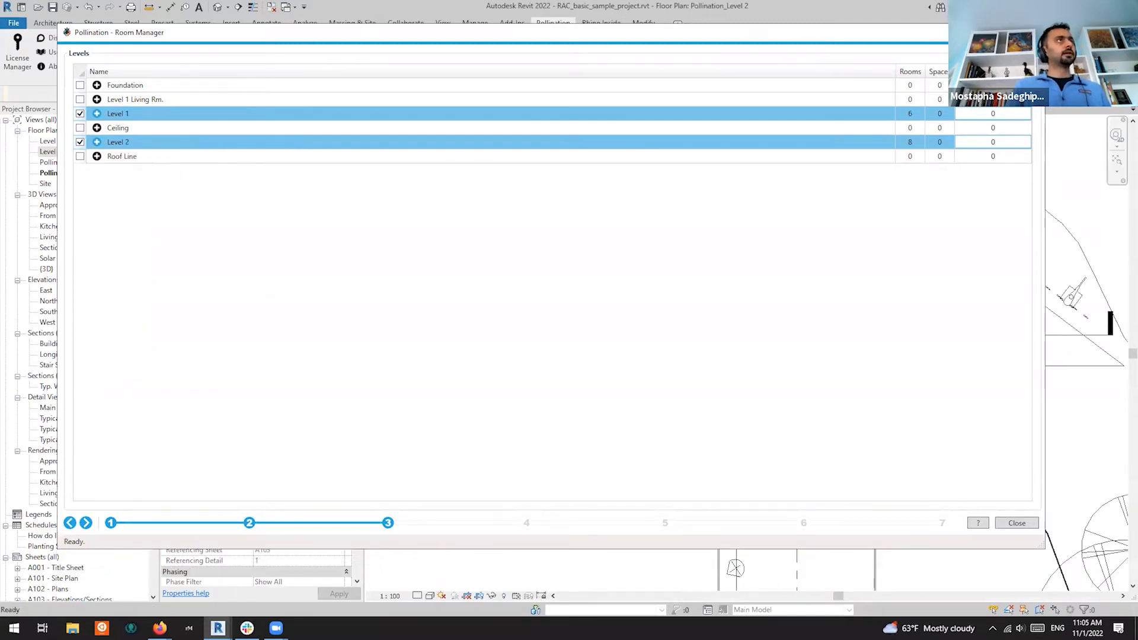
pyautogui.click(1033, 33)
pyautogui.scroll(-2, 944, 256)
pyautogui.scroll(4, 900, 261)
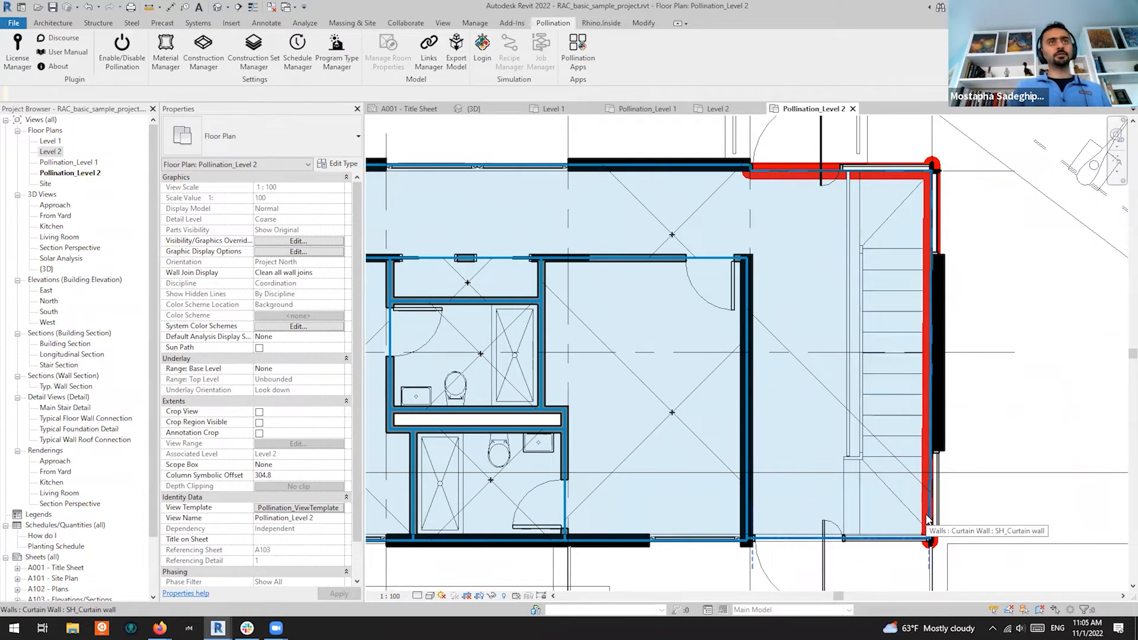
pyautogui.scroll(-4, 990, 337)
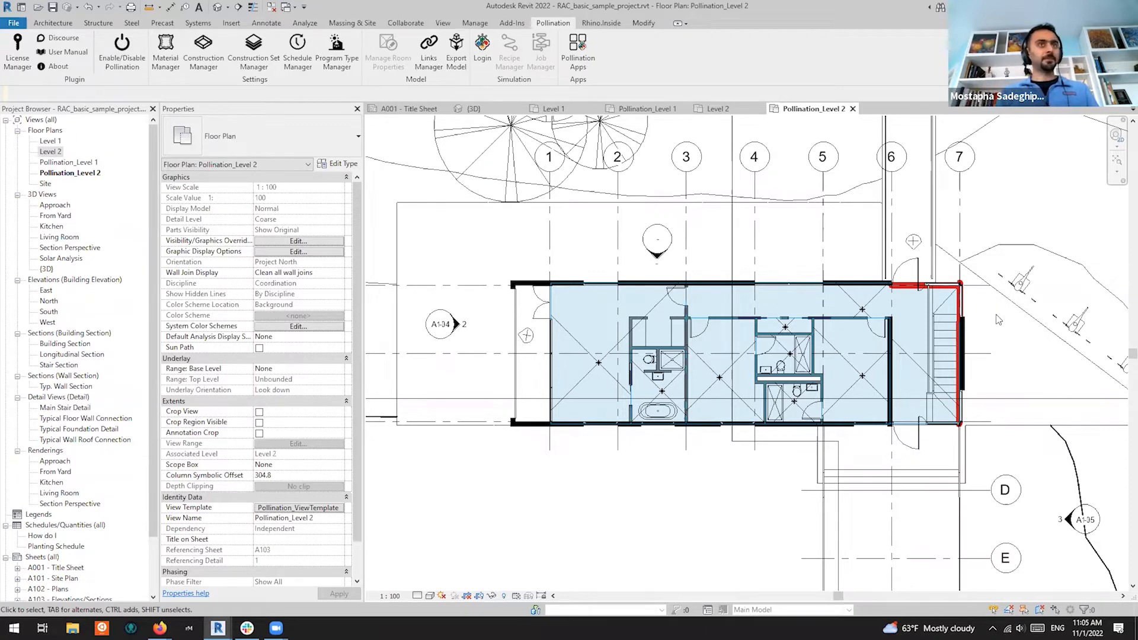
pyautogui.scroll(3, 931, 409)
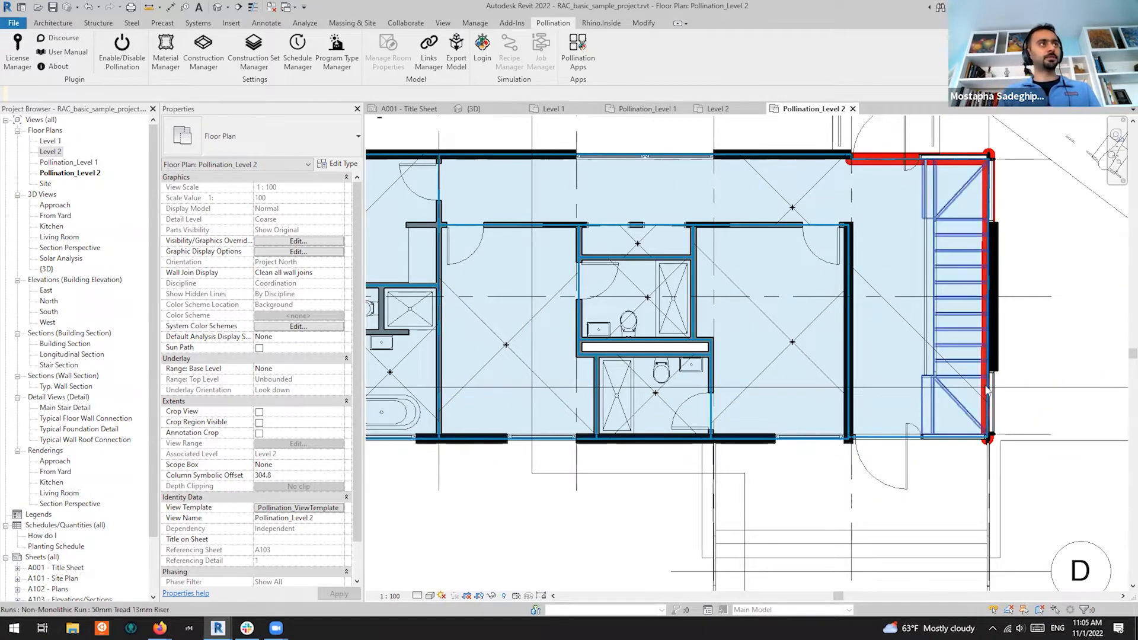
pyautogui.scroll(-5, 906, 307)
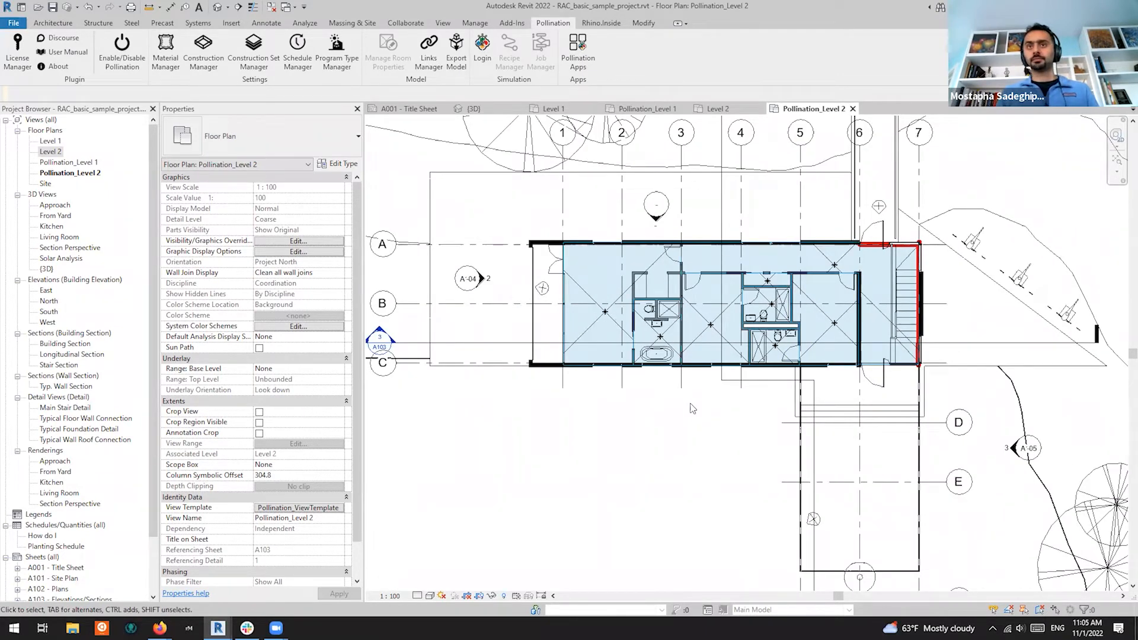
# Switch to the Pollination_Level 1 plan and look over its shaded rooms
pyautogui.click(647, 109)
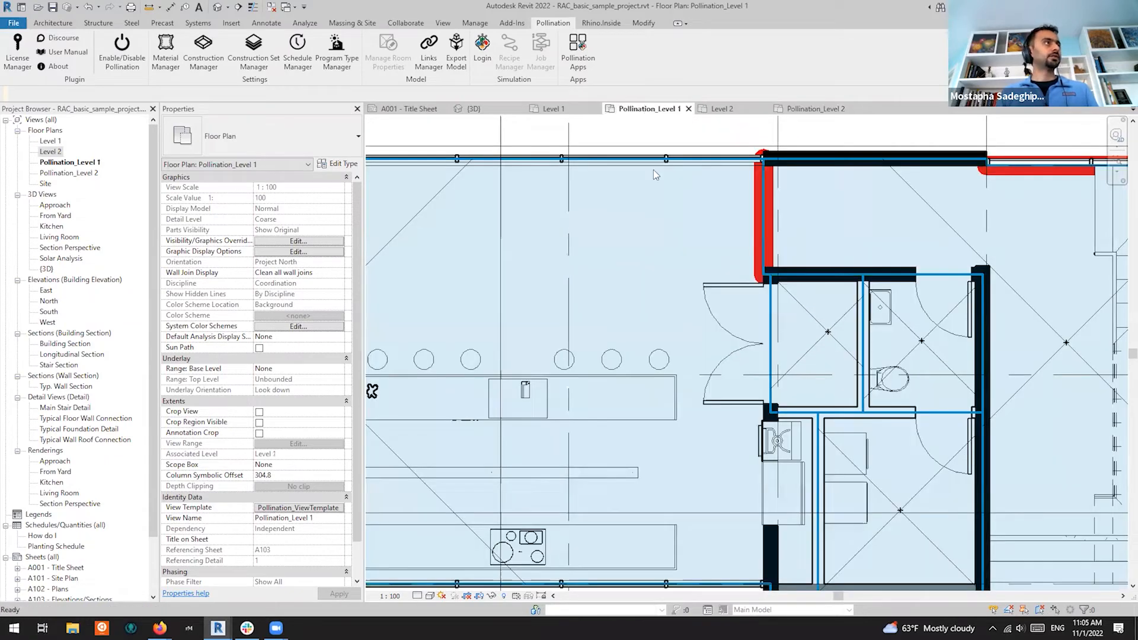
pyautogui.scroll(-5, 720, 469)
pyautogui.scroll(2, 722, 469)
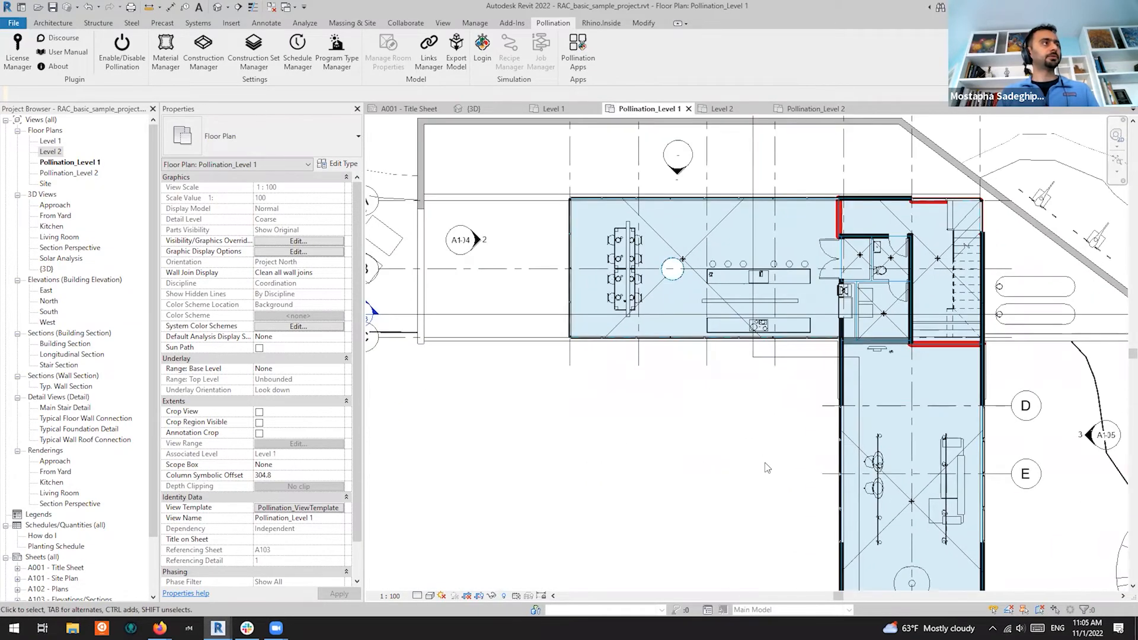
pyautogui.moveTo(738, 461); pyautogui.dragTo(748, 400, button='middle')
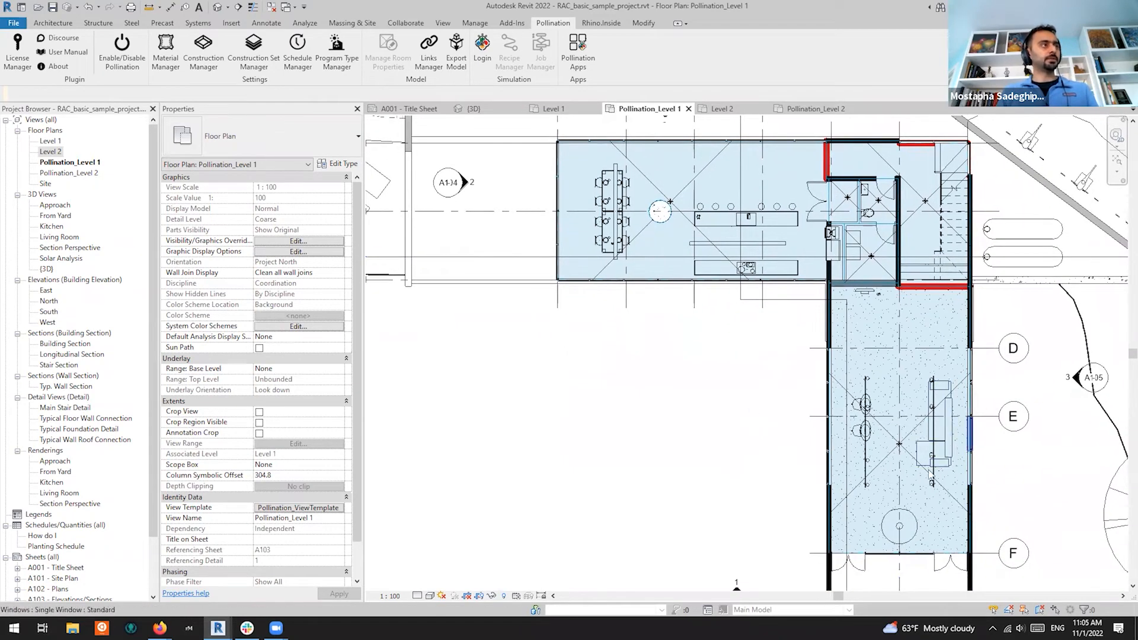
# Return Room Manager to Room/Space Properties and show the Living room's details and errors
pyautogui.moveTo(218, 627)
pyautogui.click(284, 581)
pyautogui.click(86, 523)
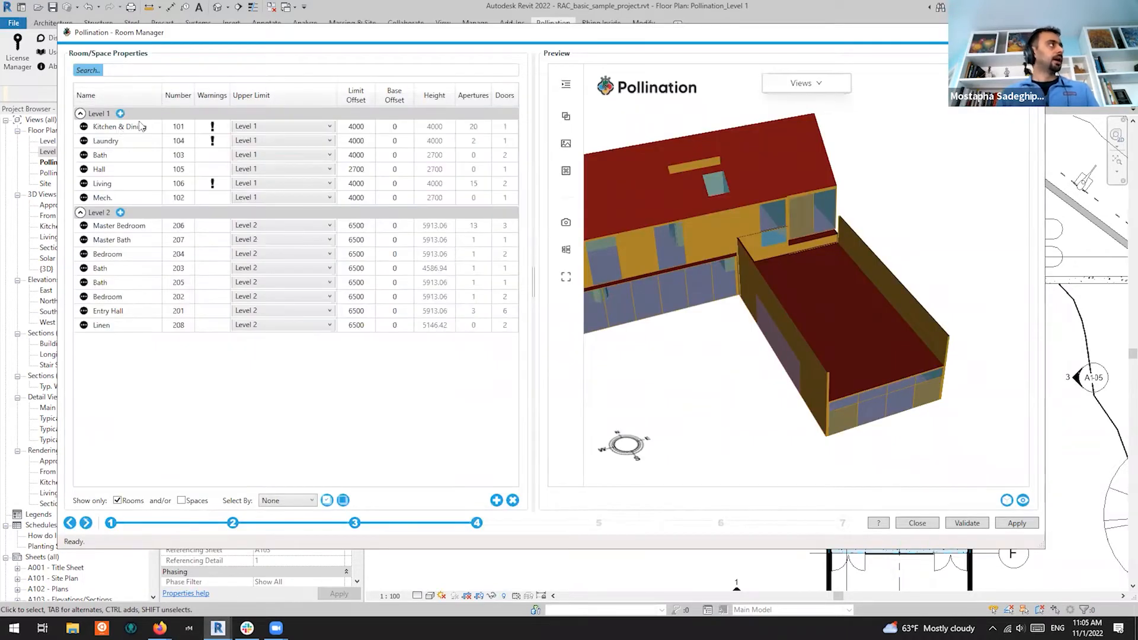
pyautogui.click(136, 185)
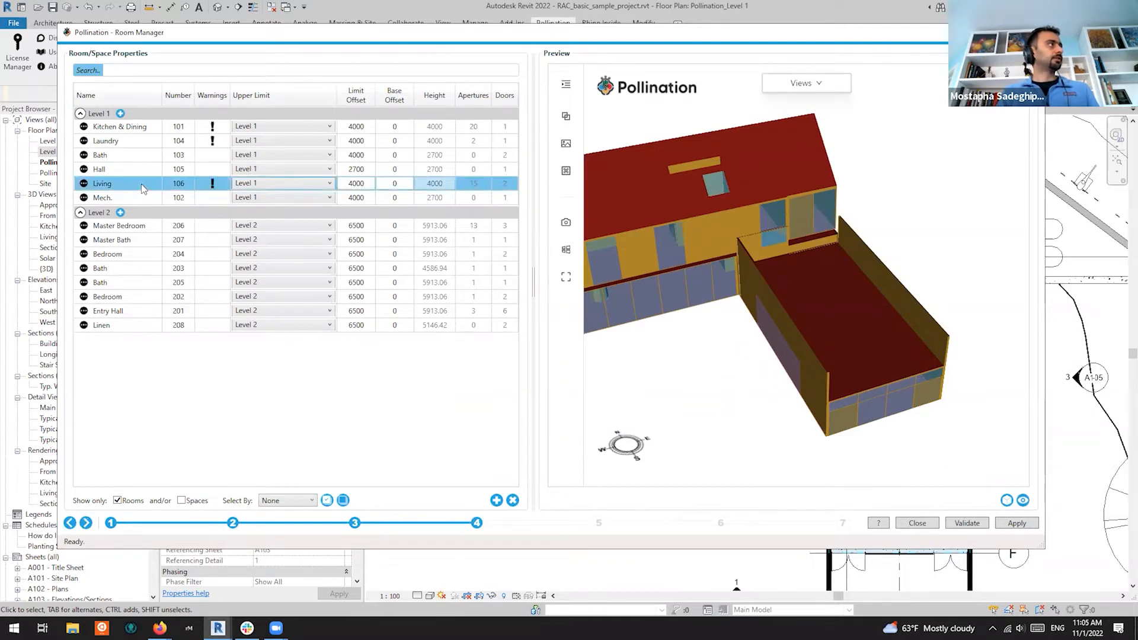
pyautogui.click(84, 184)
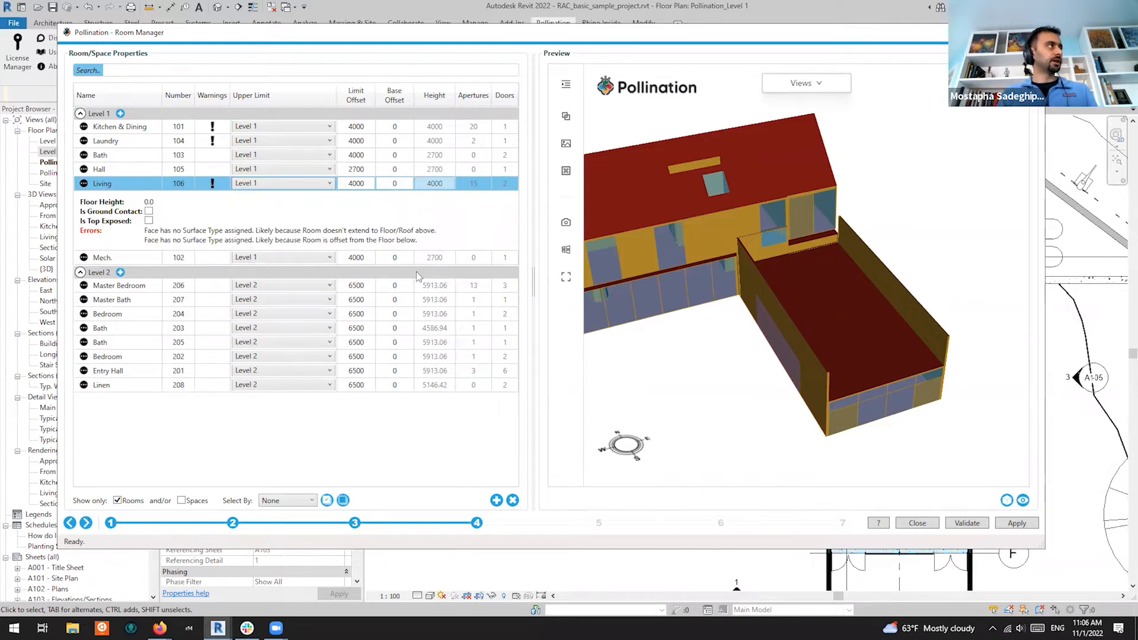
# Select the Living room in the model and move Room Manager aside to see the plan
pyautogui.rightClick(134, 189)
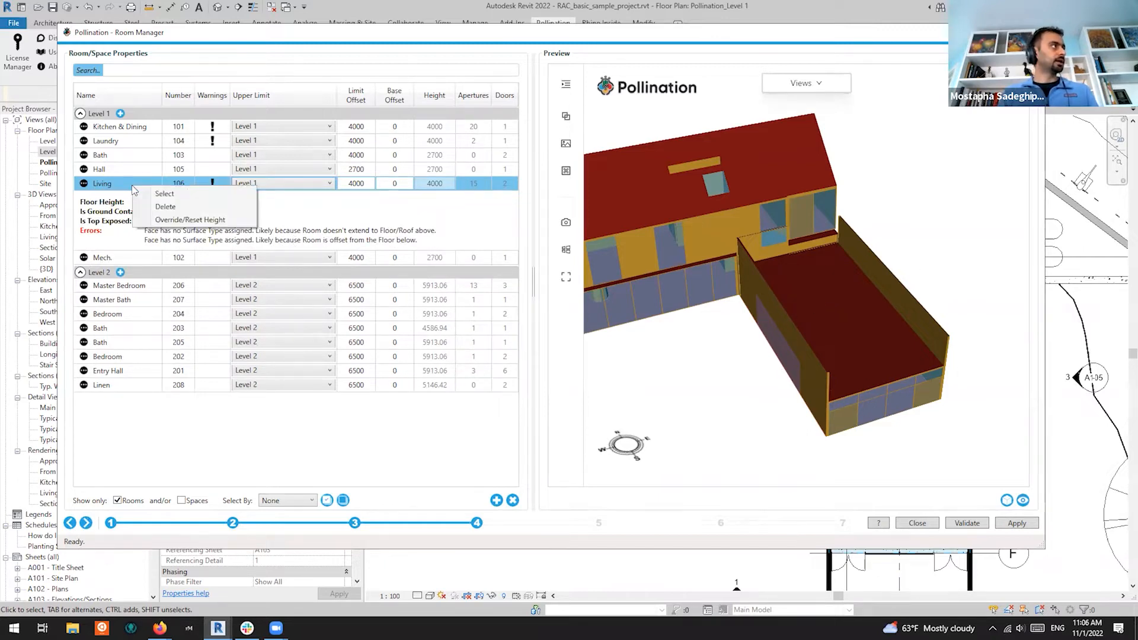
pyautogui.click(187, 199)
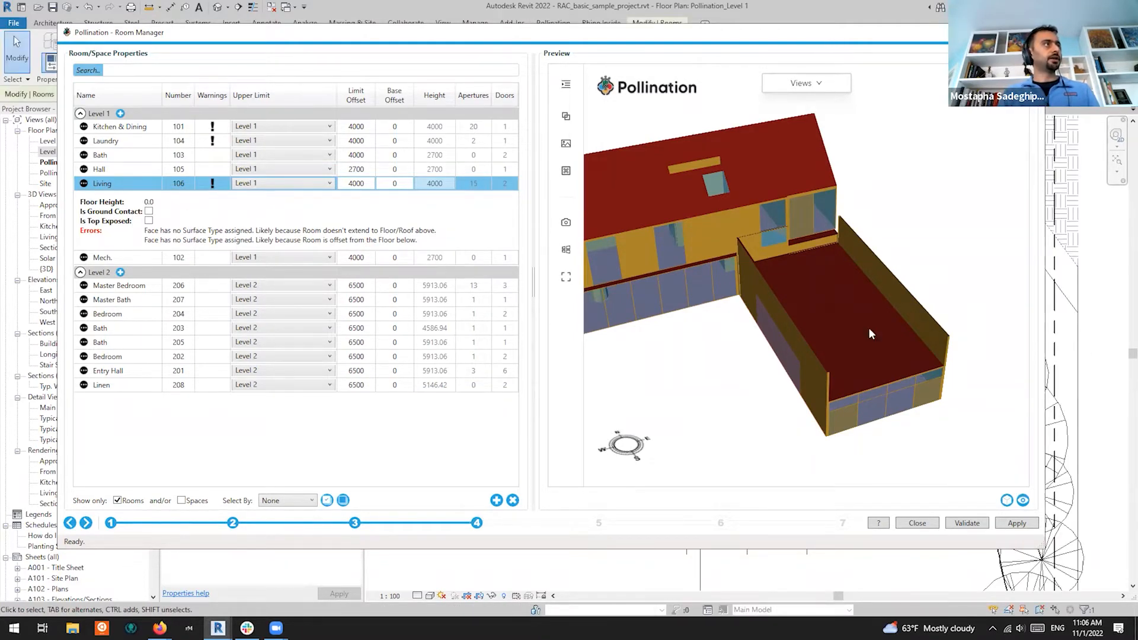
pyautogui.moveTo(527, 33); pyautogui.dragTo(621, 431)
pyautogui.scroll(-2, 879, 275)
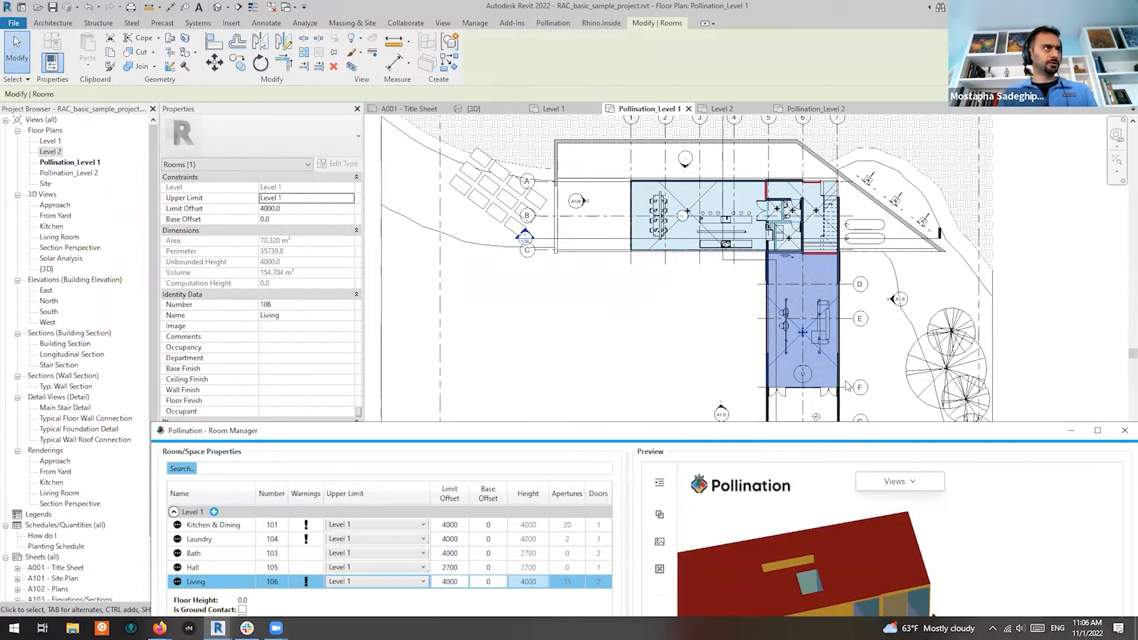
pyautogui.scroll(2, 849, 386)
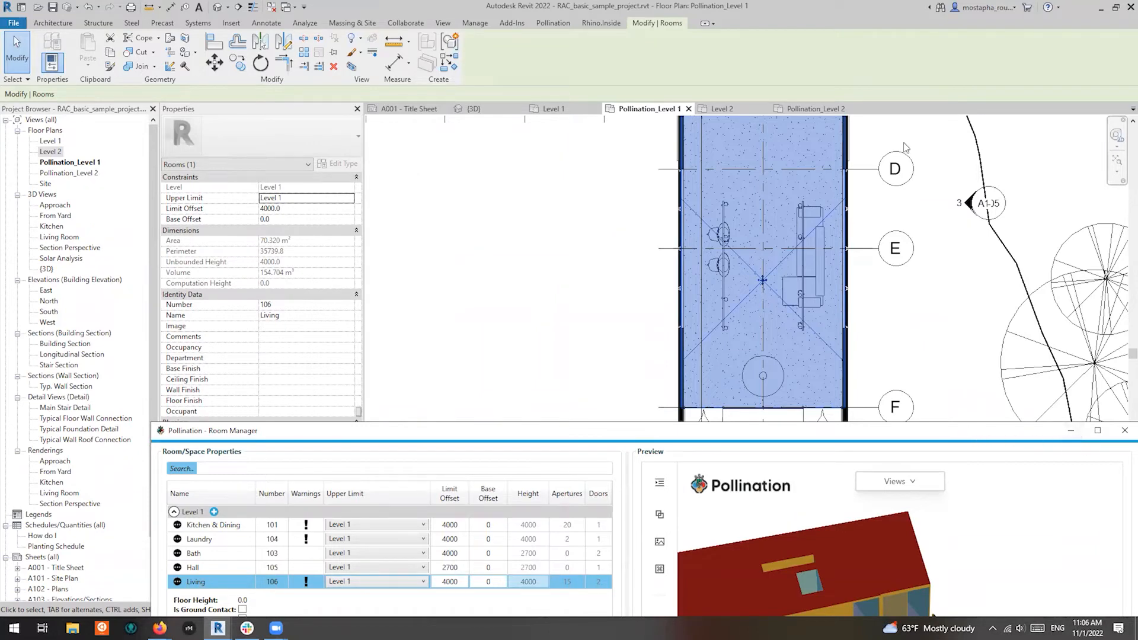
pyautogui.moveTo(974, 432); pyautogui.dragTo(904, 142)
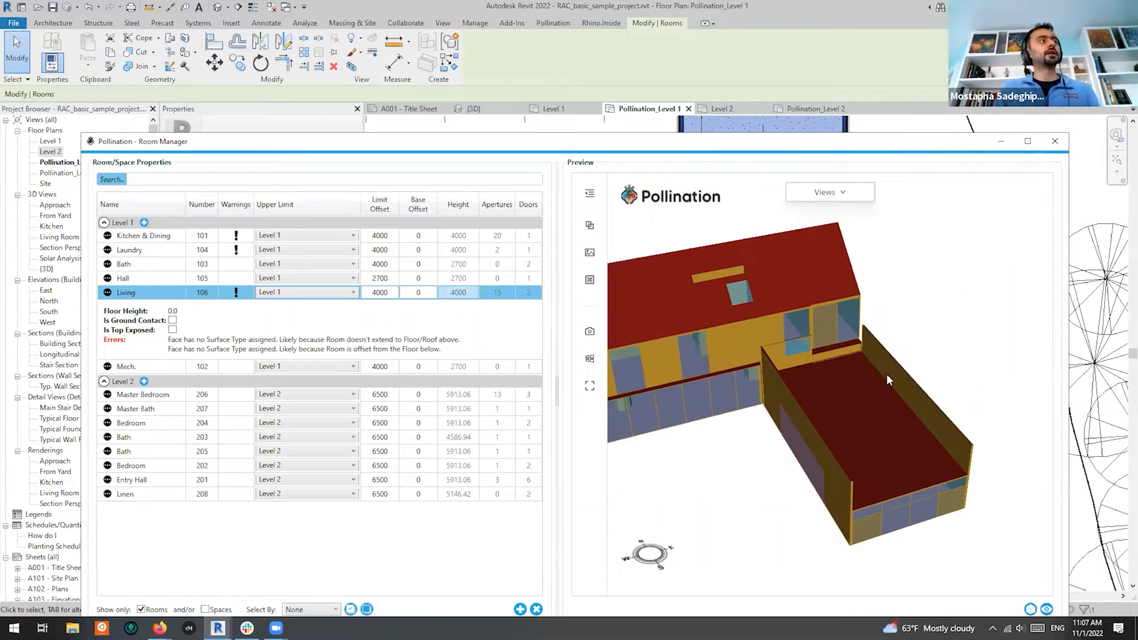
# Shift Room Manager to check the plan near the stair, then minimize it
pyautogui.moveTo(903, 142); pyautogui.dragTo(887, 375)
pyautogui.scroll(-3, 872, 282)
pyautogui.scroll(3, 871, 132)
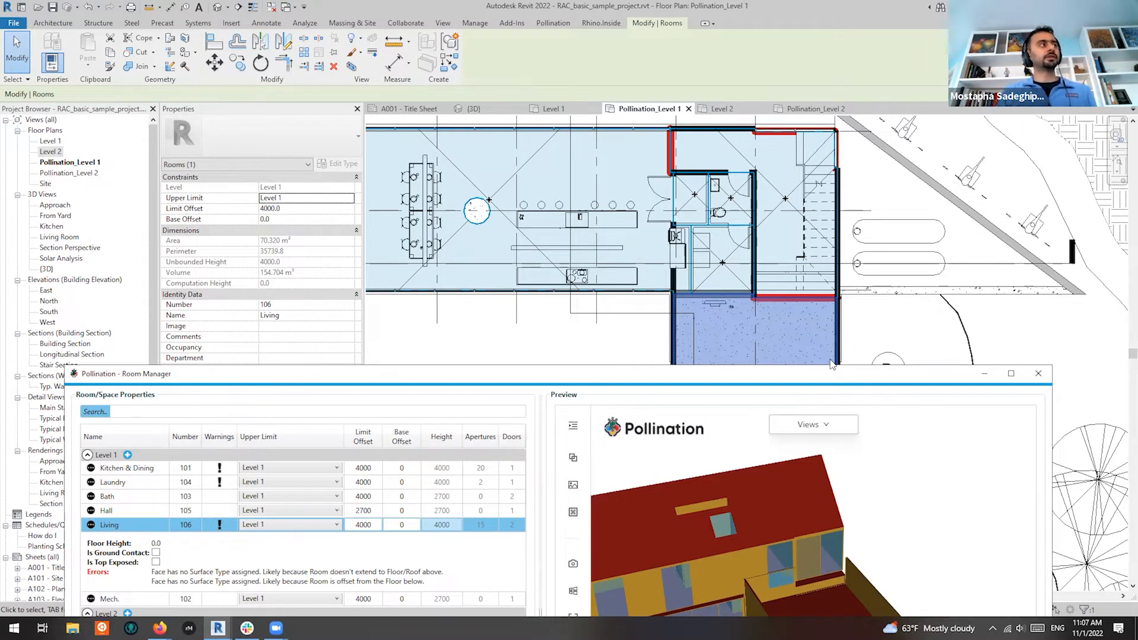
pyautogui.moveTo(824, 372); pyautogui.dragTo(861, 100)
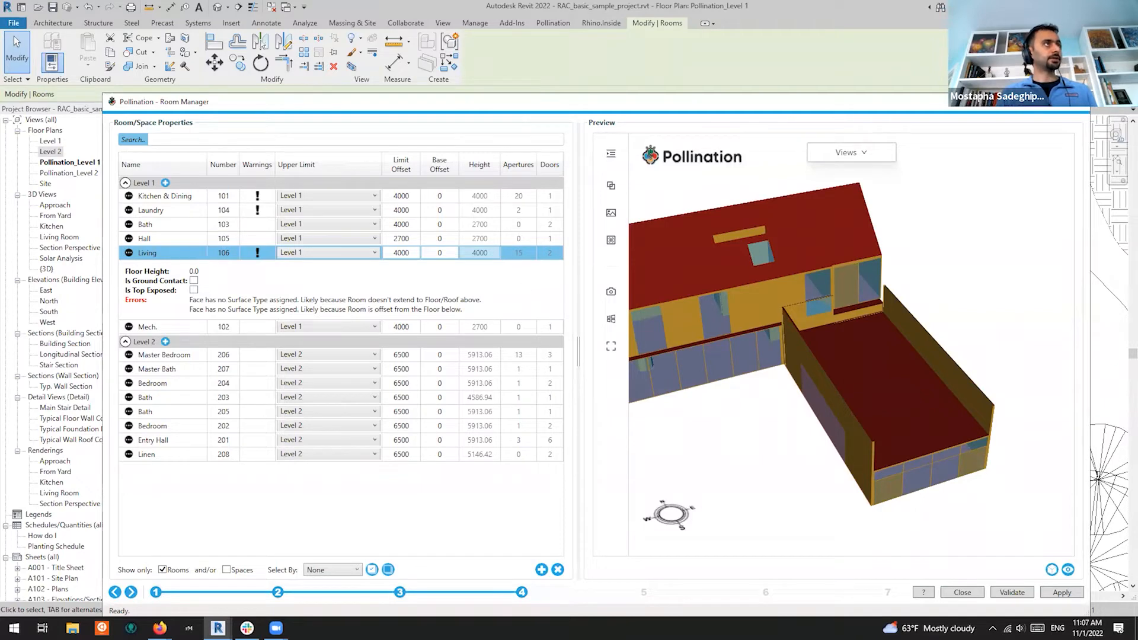
pyautogui.click(1022, 102)
# Select the Building Section line through the Living wing in the Level 1 plan
pyautogui.scroll(-3, 824, 238)
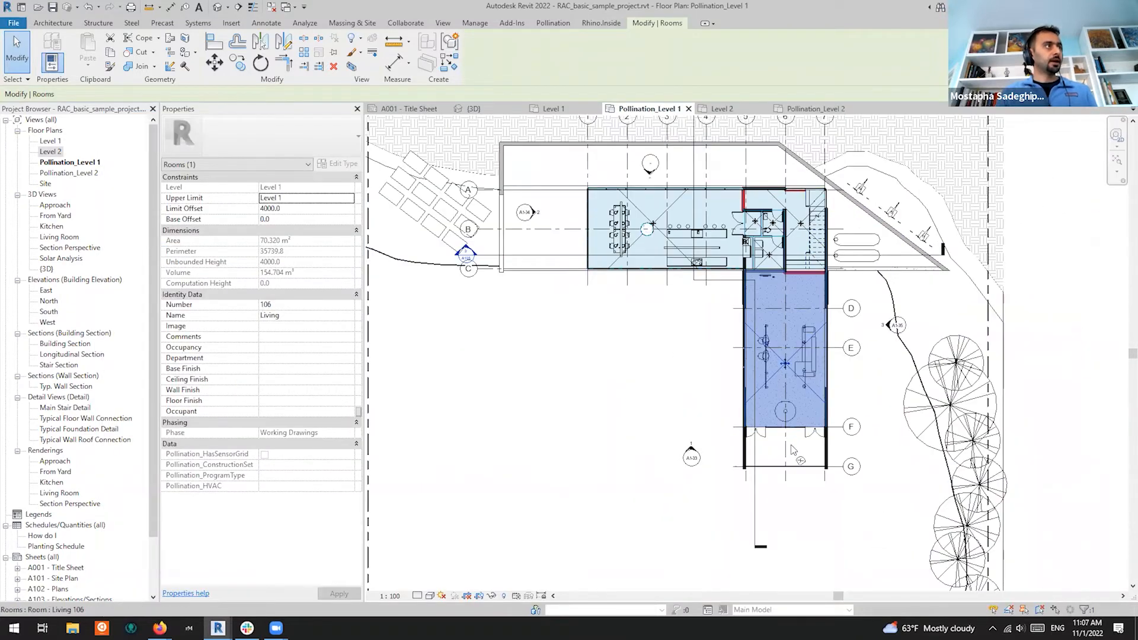
pyautogui.scroll(3, 795, 444)
pyautogui.scroll(2, 729, 309)
pyautogui.scroll(1, 728, 309)
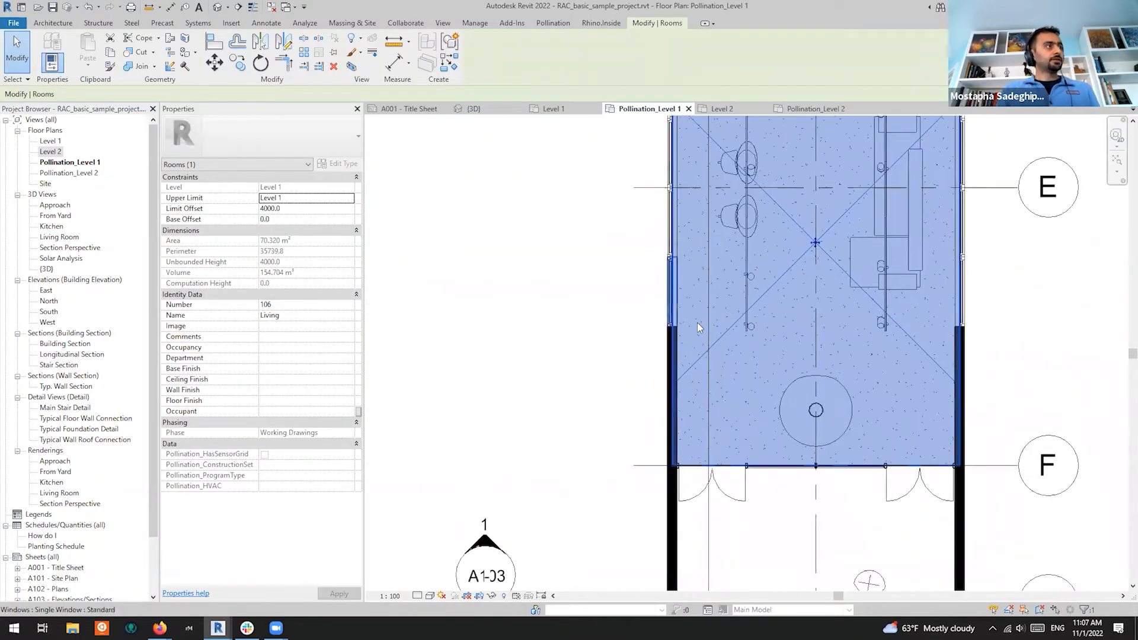
pyautogui.scroll(-2, 836, 453)
pyautogui.click(762, 498)
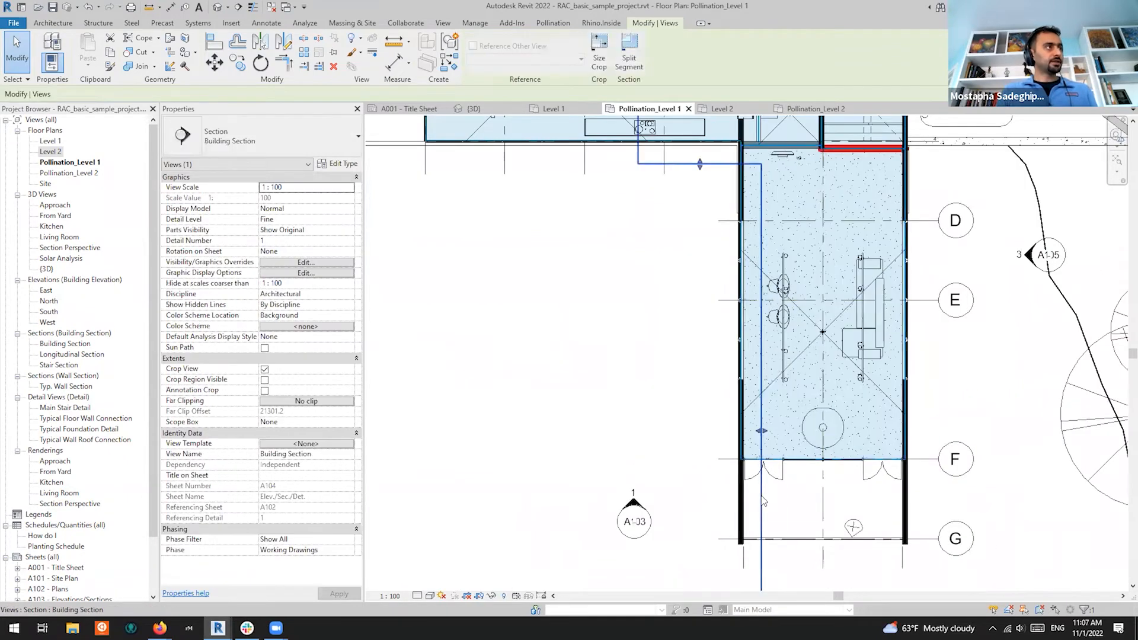
# Drag the Building Section's extent upward through the Living wing
pyautogui.scroll(-3, 766, 491)
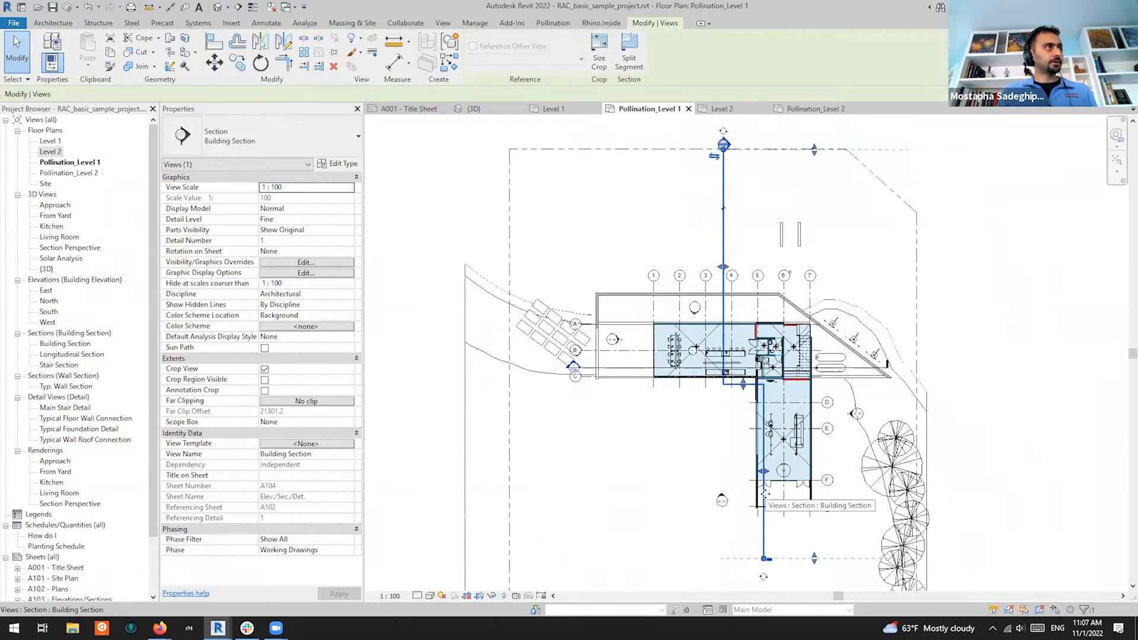
pyautogui.scroll(3, 765, 504)
pyautogui.scroll(2, 723, 184)
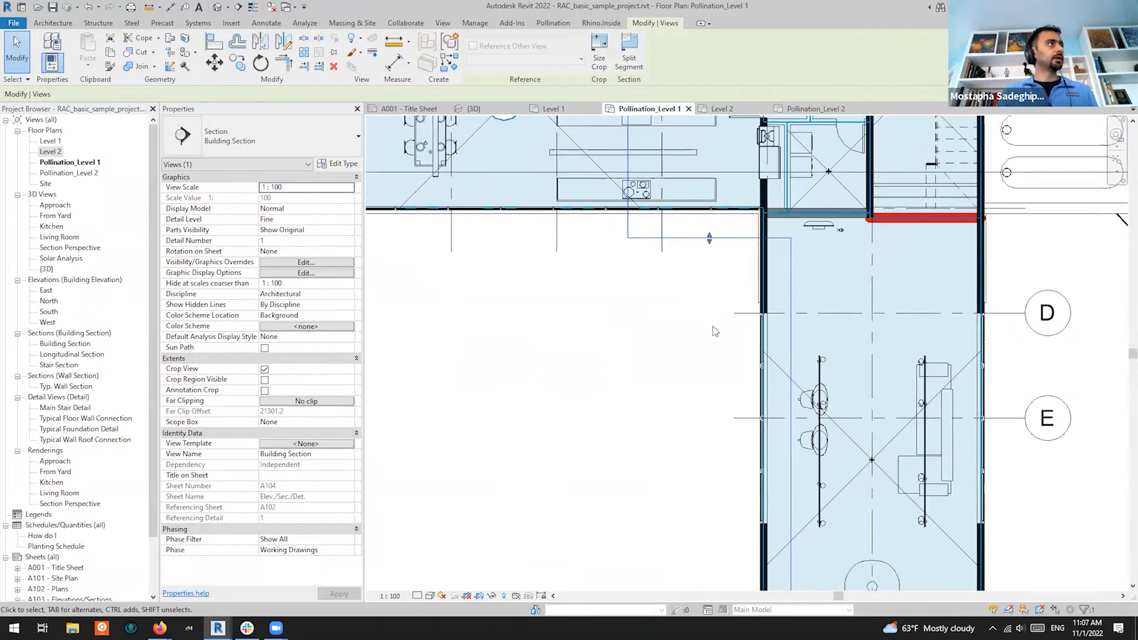
pyautogui.scroll(-2, 715, 323)
pyautogui.moveTo(711, 284); pyautogui.dragTo(713, 140)
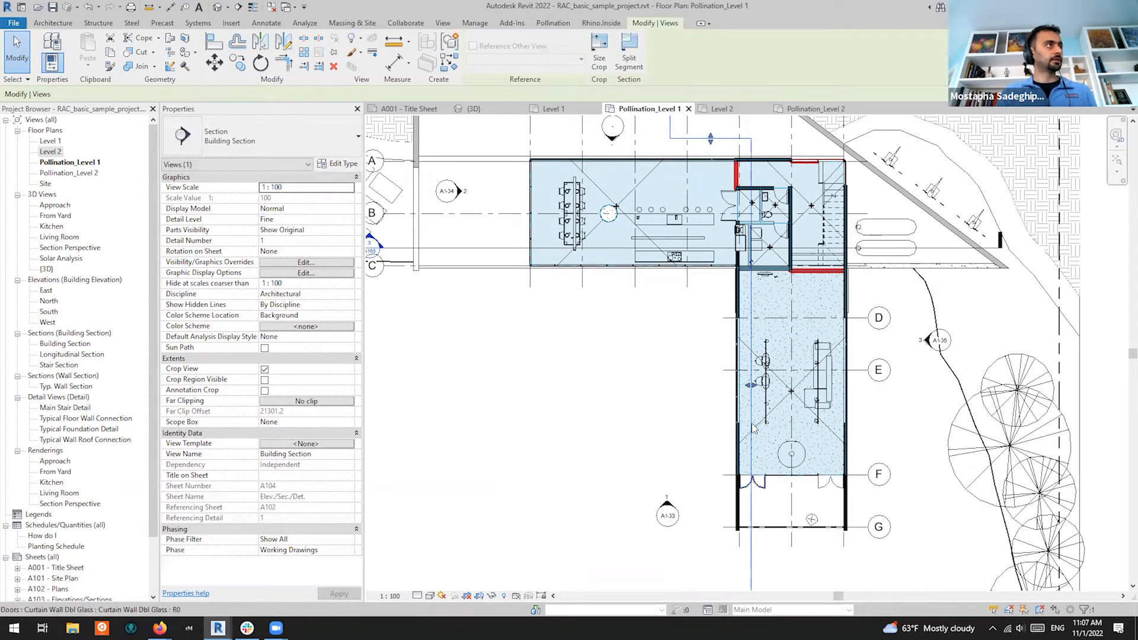
pyautogui.scroll(-2, 725, 261)
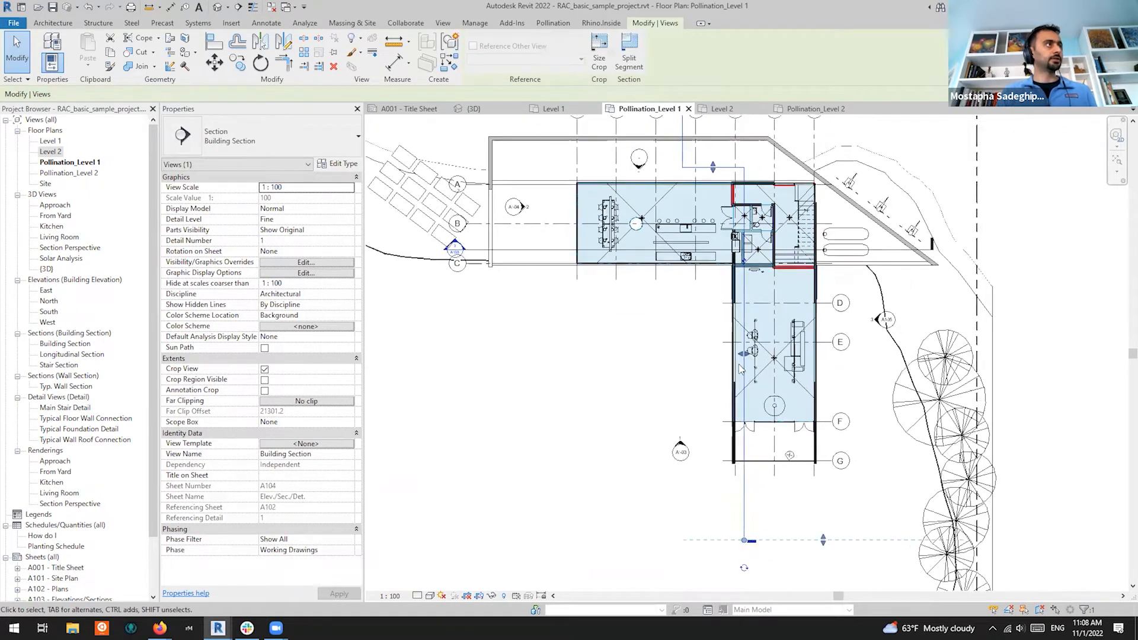
pyautogui.rightClick(741, 463)
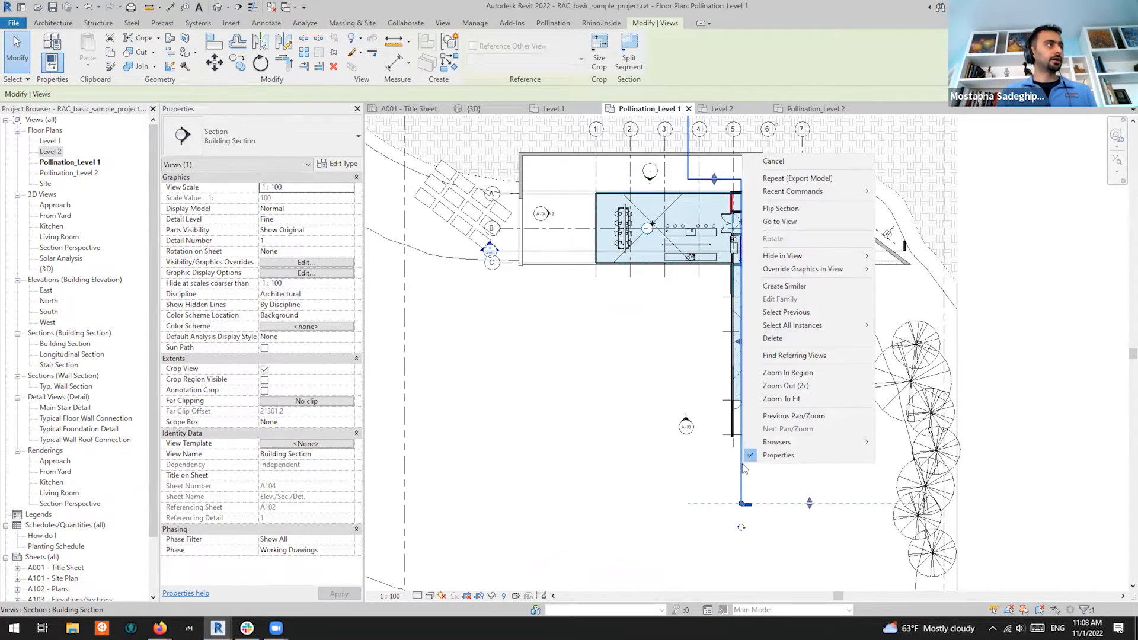
# Go to the Building Section view, select Living 106 there, and restore Room Manager
pyautogui.click(783, 222)
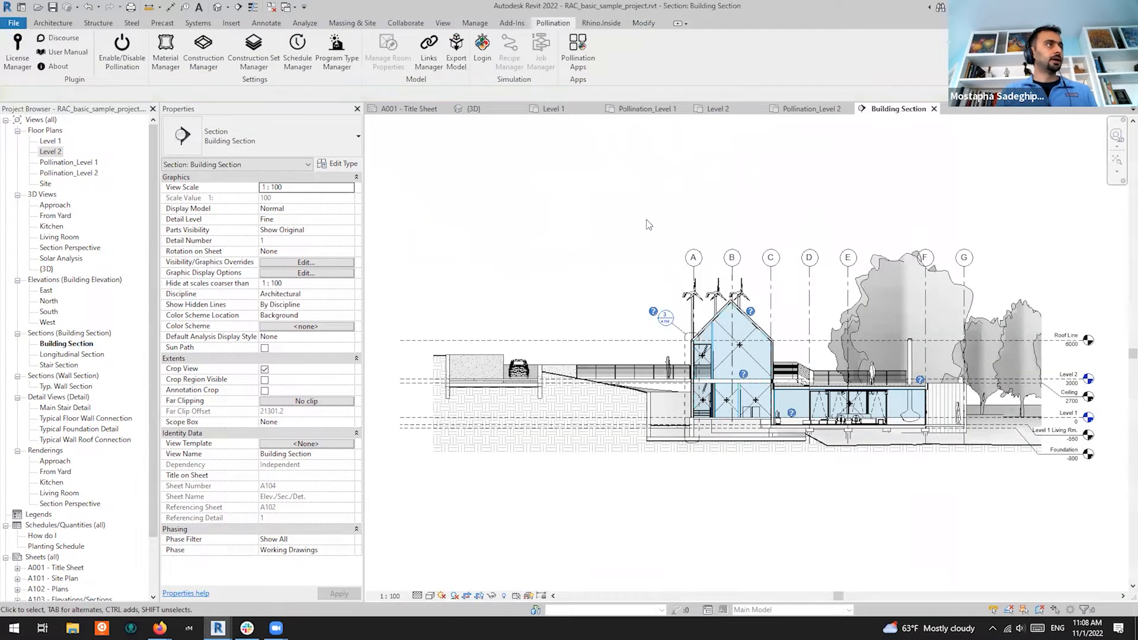
pyautogui.scroll(2, 965, 469)
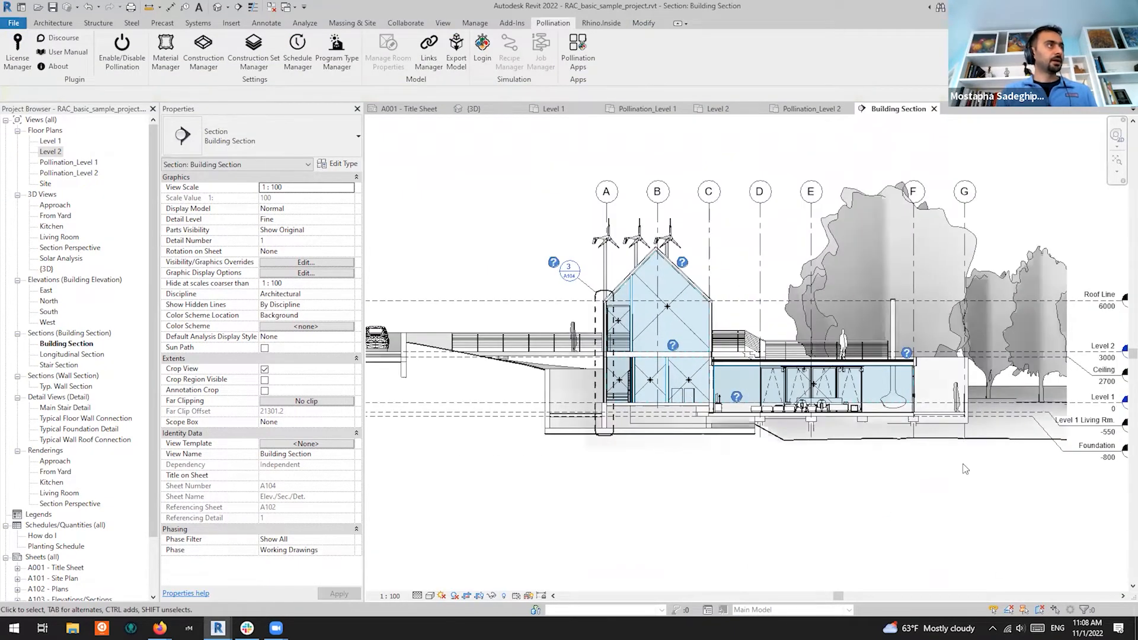
pyautogui.scroll(3, 965, 469)
pyautogui.scroll(3, 952, 364)
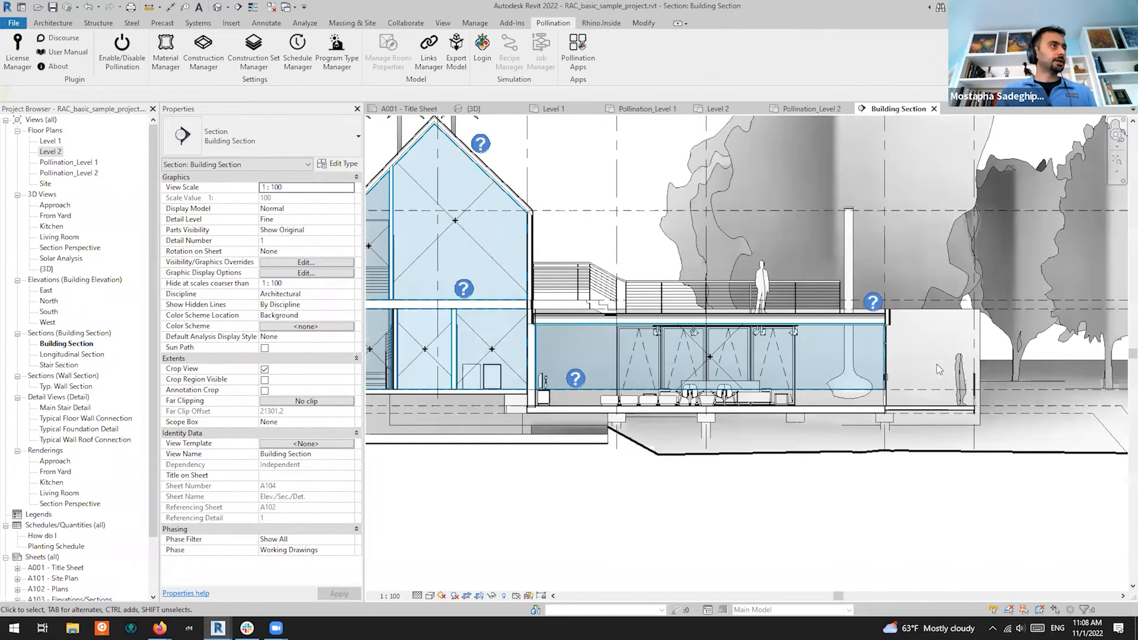
pyautogui.scroll(-1, 949, 379)
pyautogui.scroll(2, 496, 425)
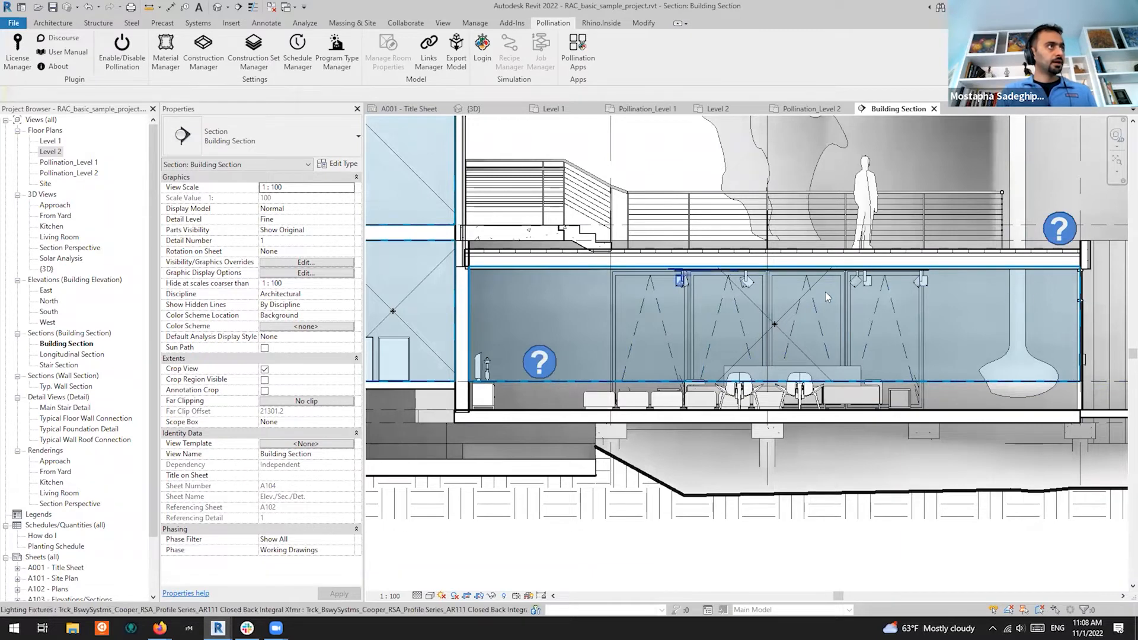
pyautogui.click(752, 298)
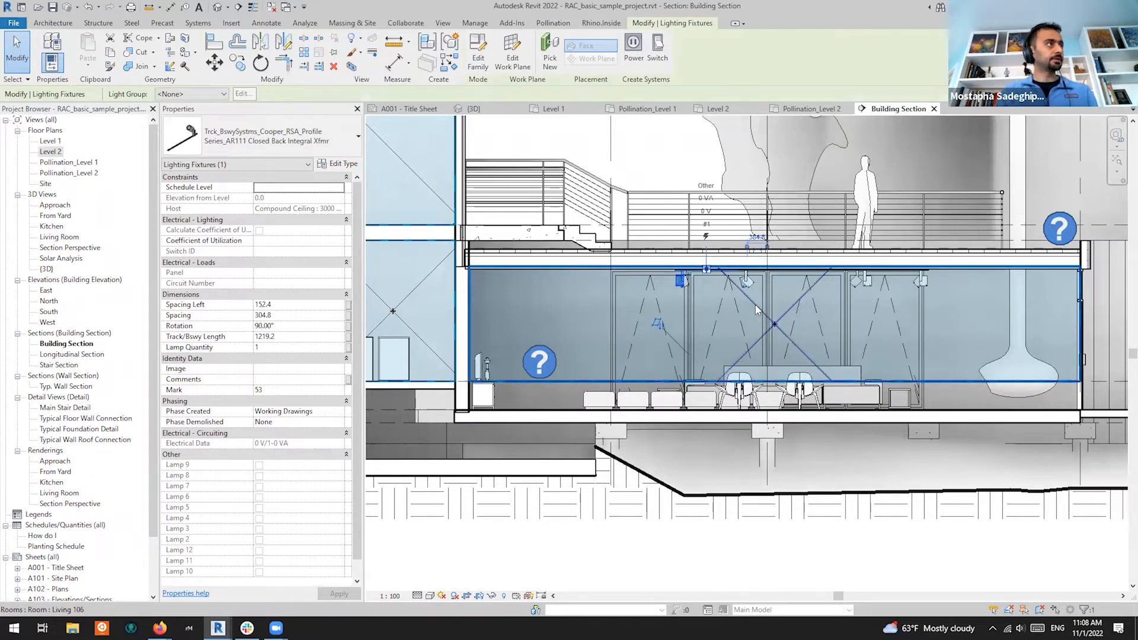
pyautogui.click(756, 309)
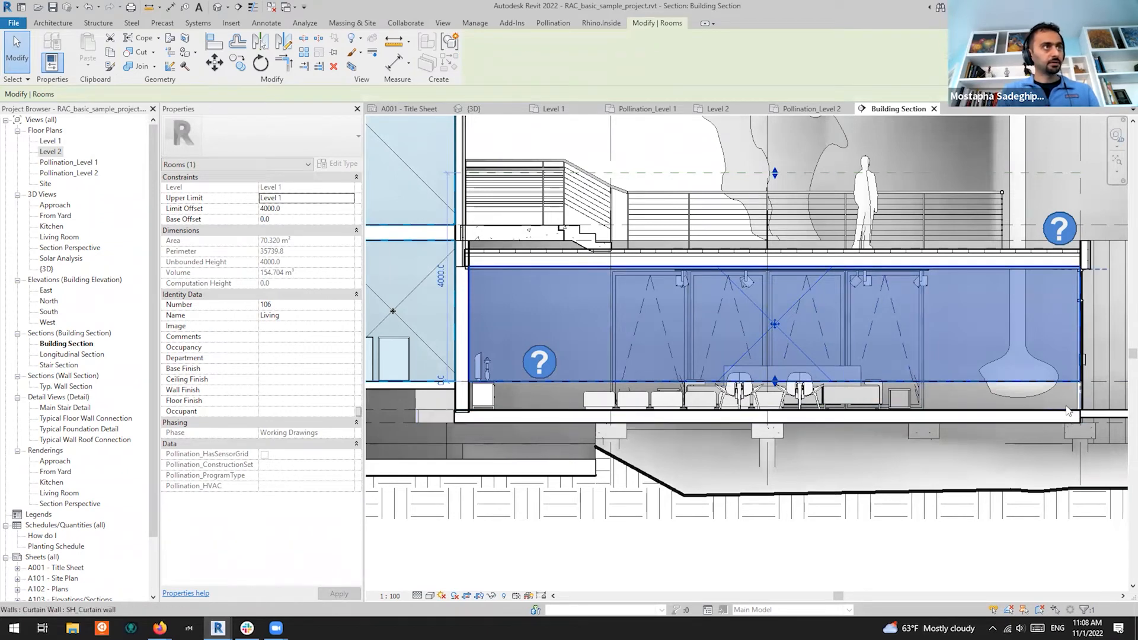
pyautogui.moveTo(221, 628)
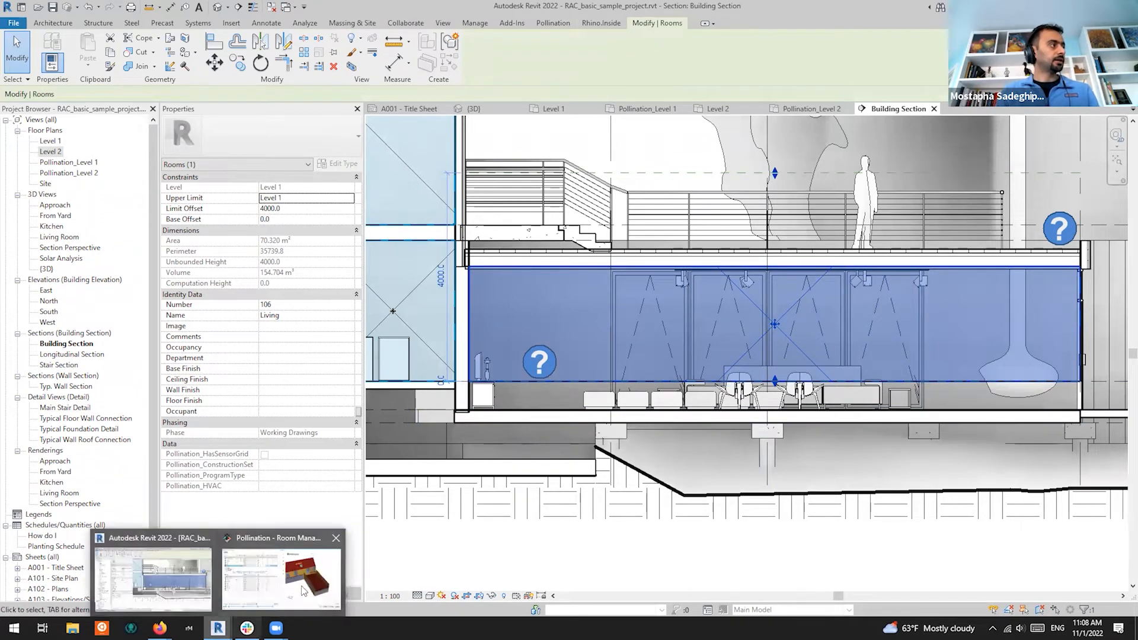
pyautogui.click(306, 584)
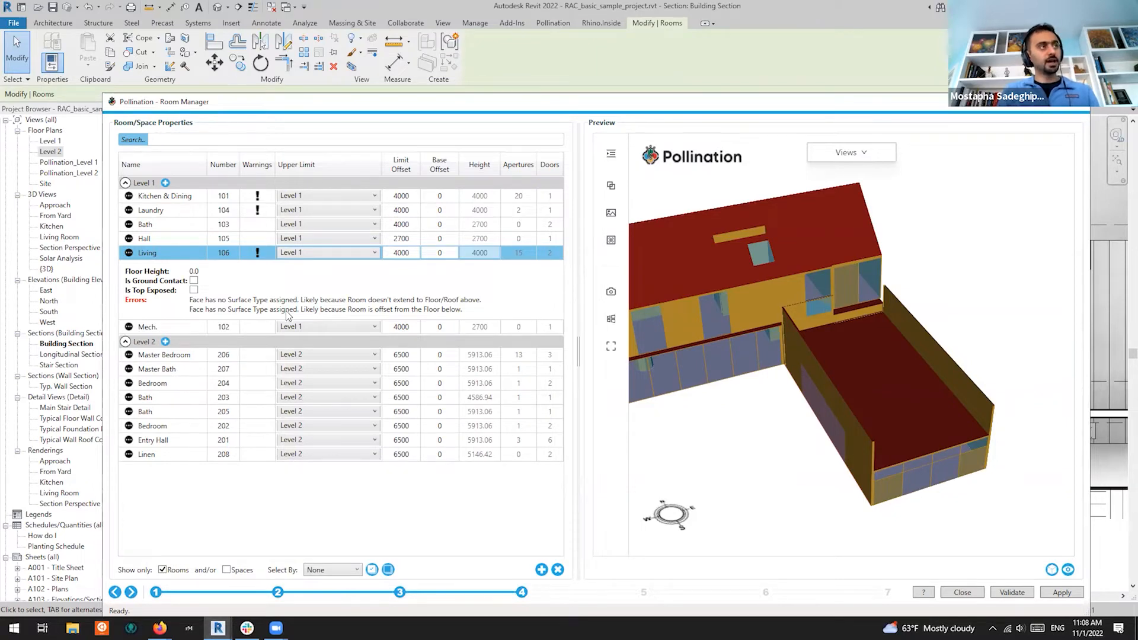
# Orbit and zoom the Room Manager preview around the Living room's underside and roof edge
pyautogui.moveTo(842, 410); pyautogui.dragTo(899, 255)
pyautogui.moveTo(877, 346); pyautogui.dragTo(864, 427)
pyautogui.scroll(3, 810, 358)
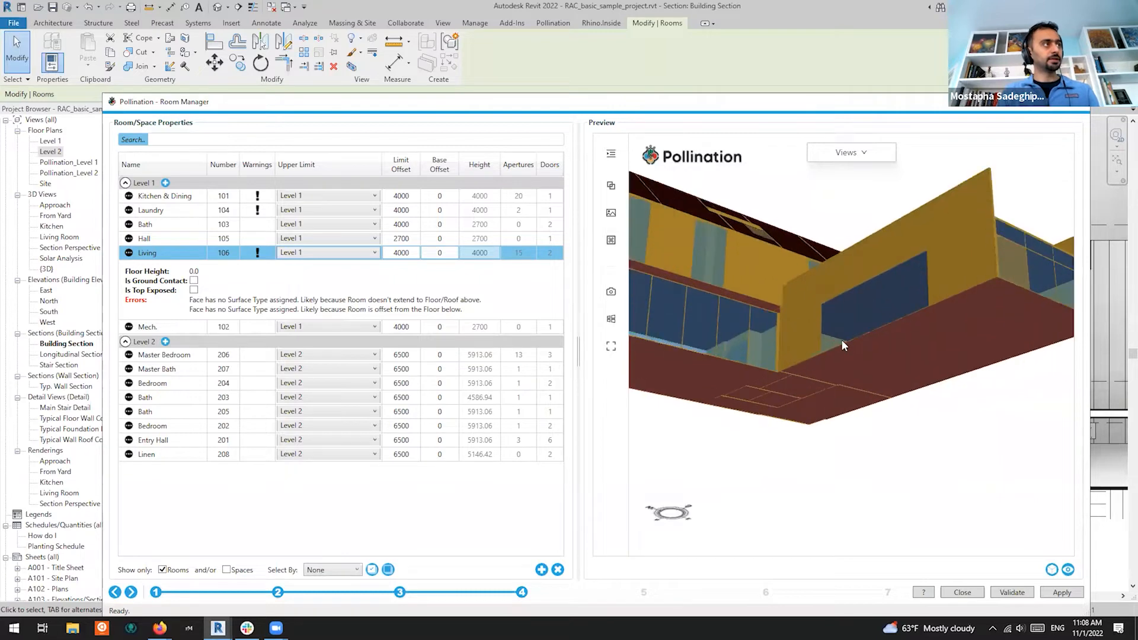
pyautogui.moveTo(824, 376); pyautogui.dragTo(822, 556)
pyautogui.moveTo(753, 337); pyautogui.dragTo(820, 403)
pyautogui.scroll(-2, 776, 354)
pyautogui.moveTo(777, 353); pyautogui.dragTo(833, 343)
pyautogui.scroll(2, 874, 299)
pyautogui.moveTo(874, 299); pyautogui.dragTo(937, 313)
pyautogui.scroll(1, 785, 228)
pyautogui.scroll(-3, 818, 249)
pyautogui.scroll(5, 939, 318)
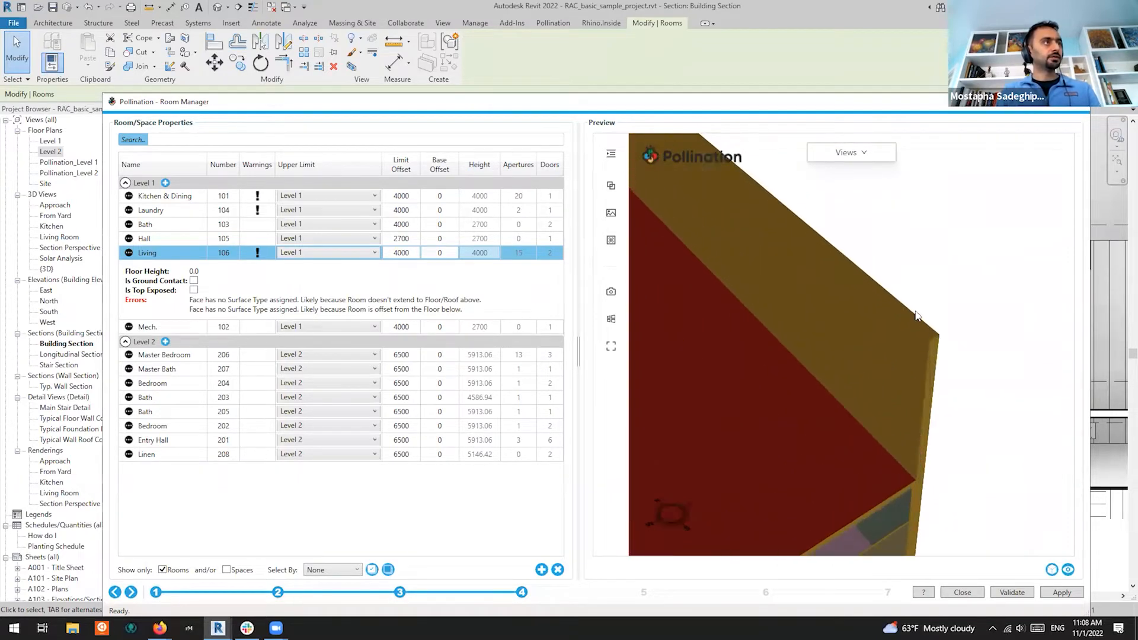
pyautogui.scroll(-4, 937, 316)
pyautogui.scroll(5, 818, 369)
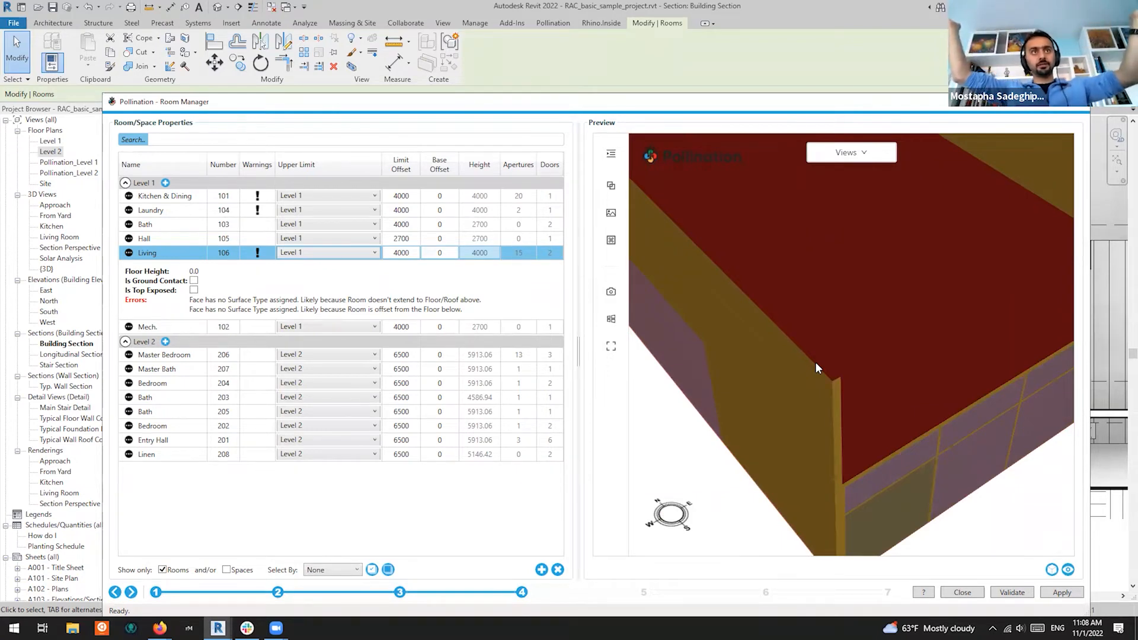
# Minimize Room Manager and return to the Pollination_Level 1 floor plan
pyautogui.click(1022, 102)
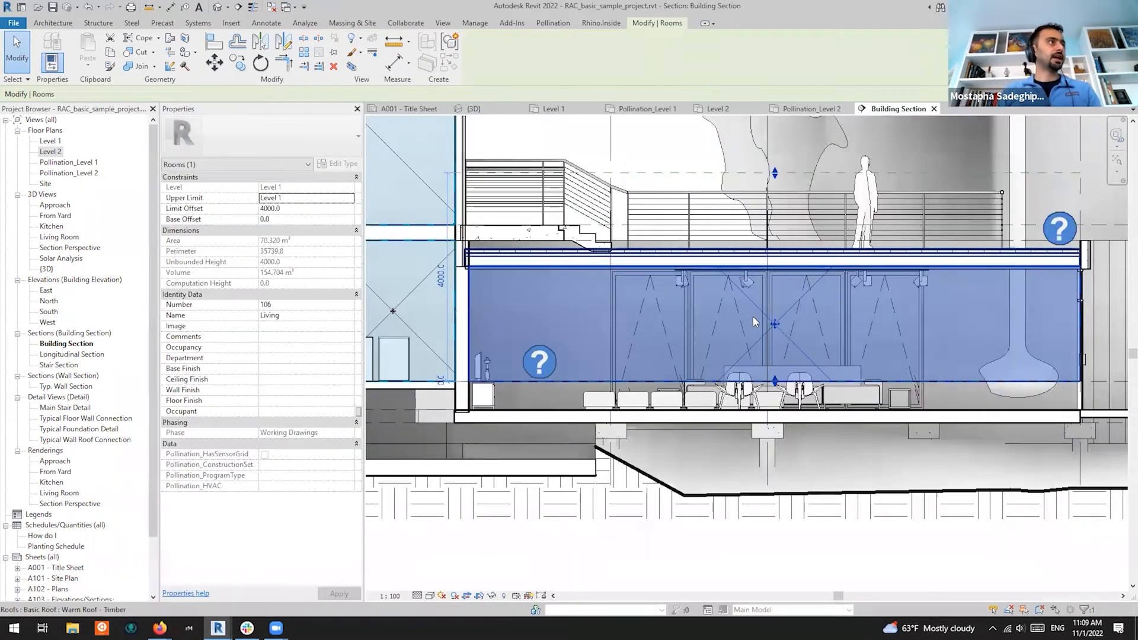
pyautogui.scroll(-3, 748, 325)
pyautogui.click(816, 109)
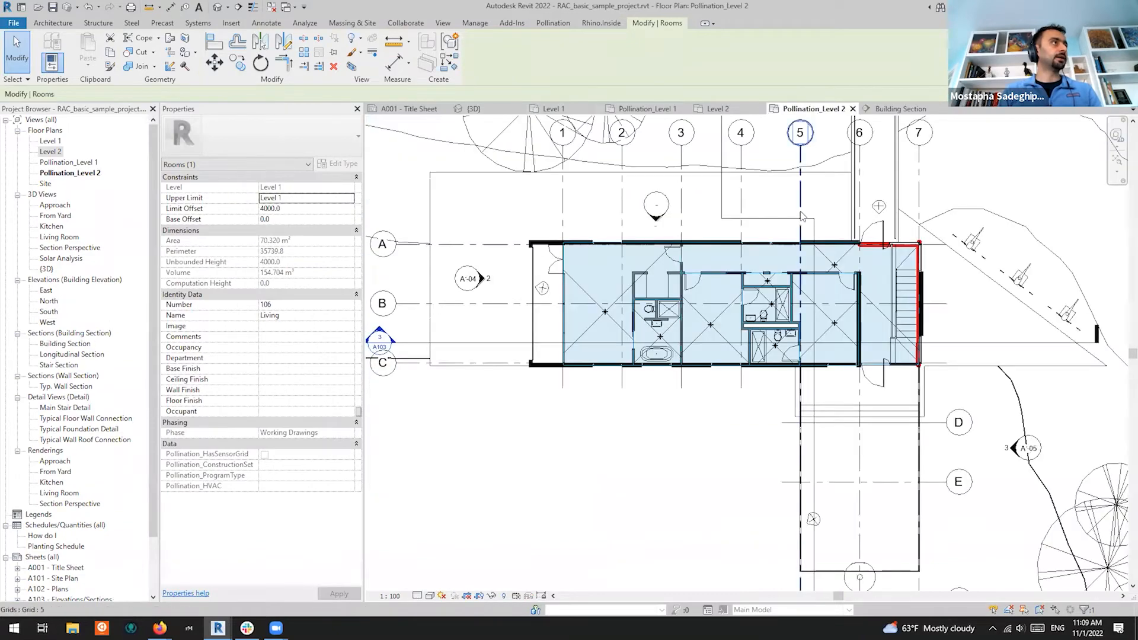
pyautogui.click(654, 110)
pyautogui.scroll(-2, 506, 288)
pyautogui.scroll(6, 505, 288)
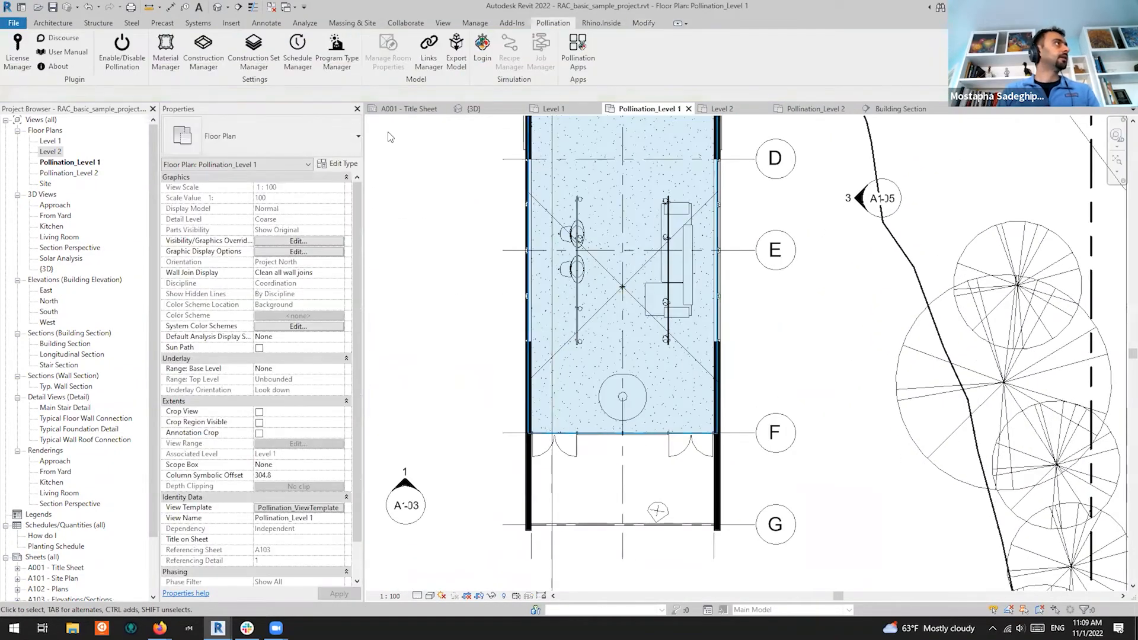
# Draw a horizontal section across the Living room and open the resulting Section 1 view
pyautogui.click(442, 23)
pyautogui.click(395, 48)
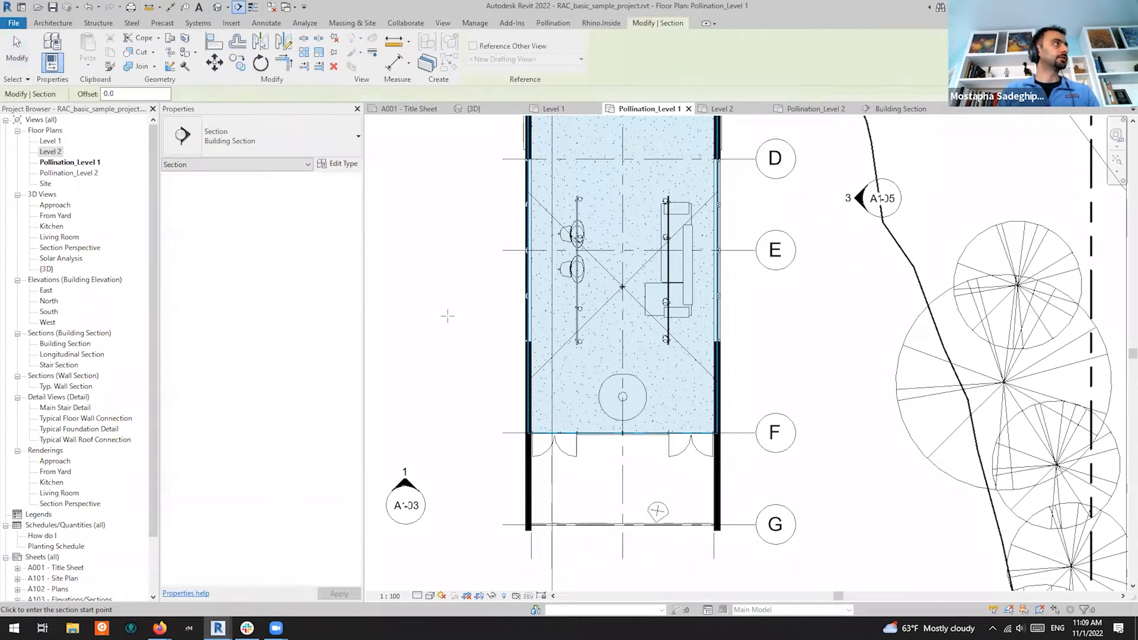
pyautogui.click(469, 315)
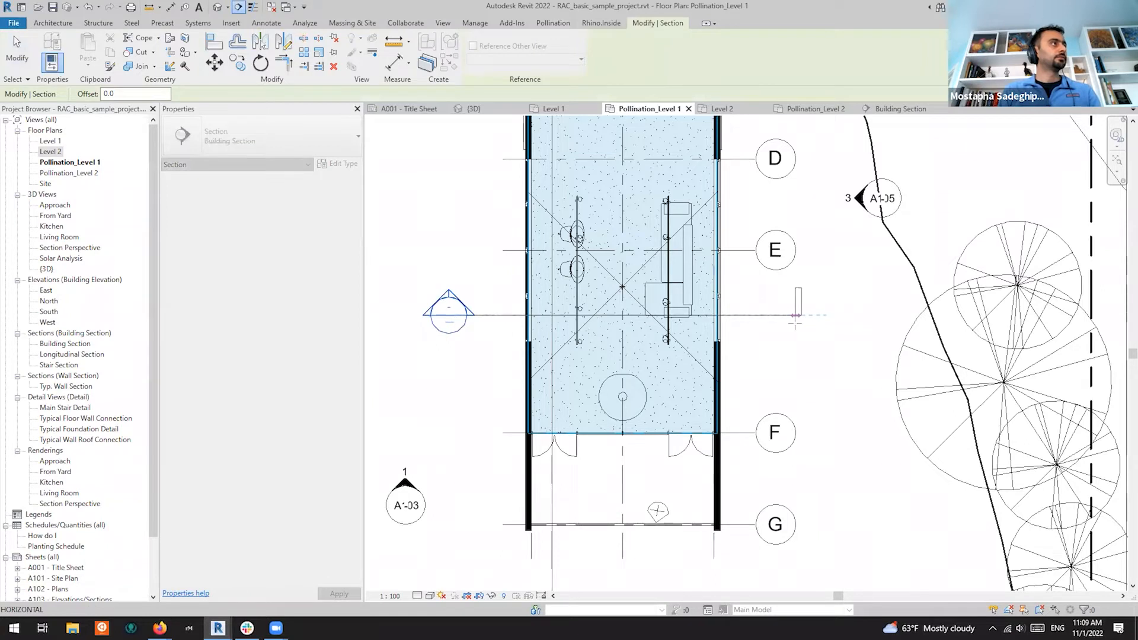
pyautogui.click(793, 315)
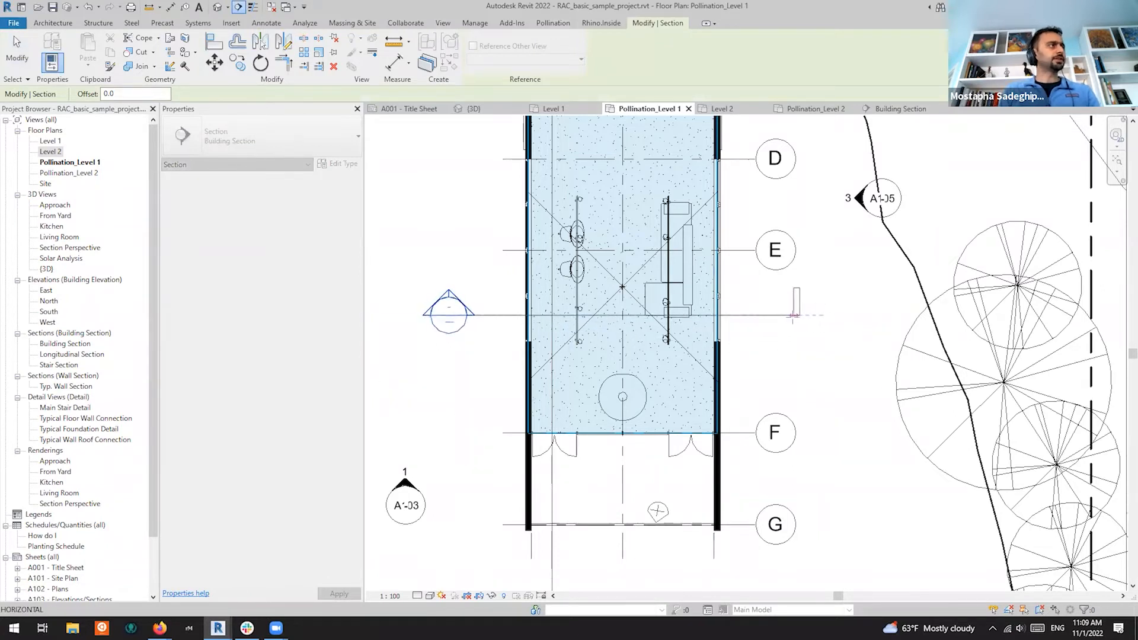
pyautogui.press('Escape')
pyautogui.rightClick(449, 296)
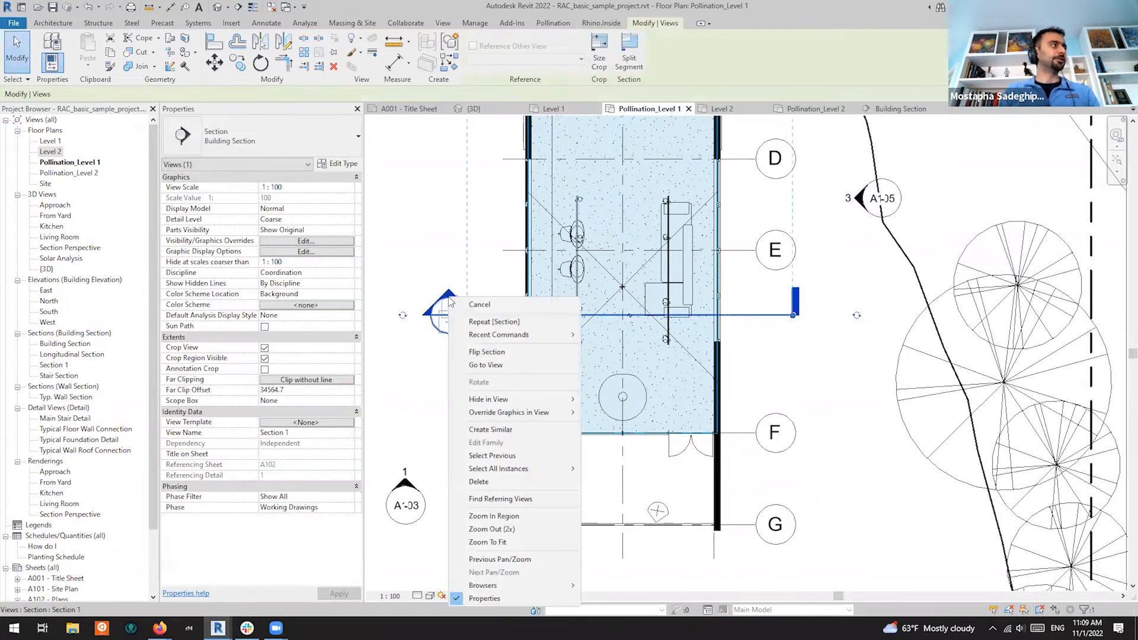
pyautogui.click(492, 365)
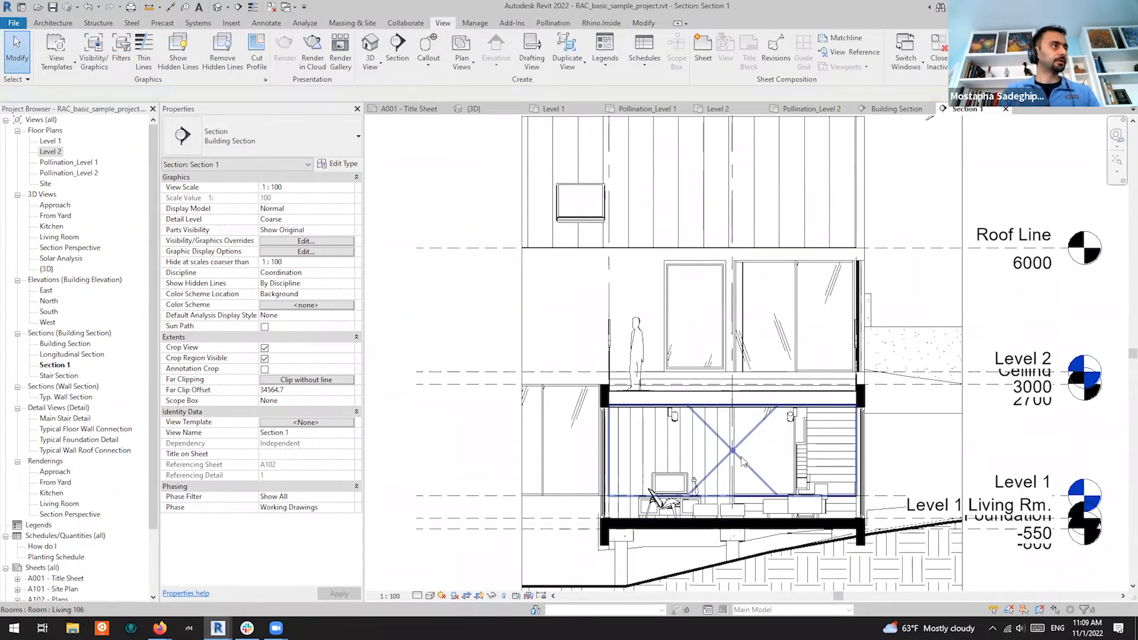
pyautogui.click(740, 465)
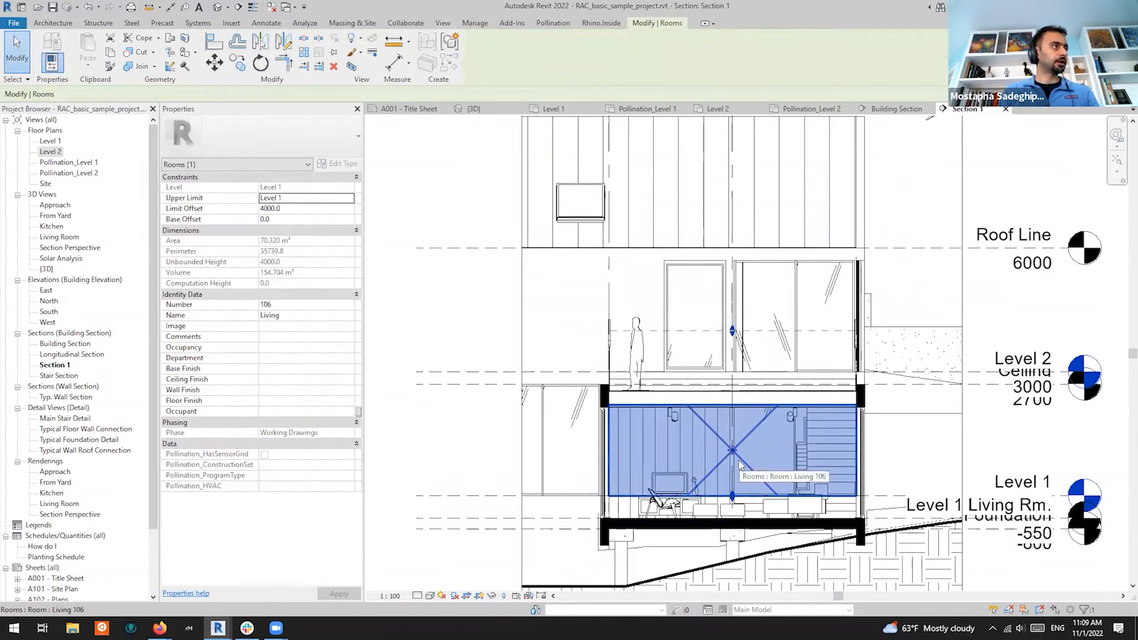
pyautogui.scroll(8, 629, 381)
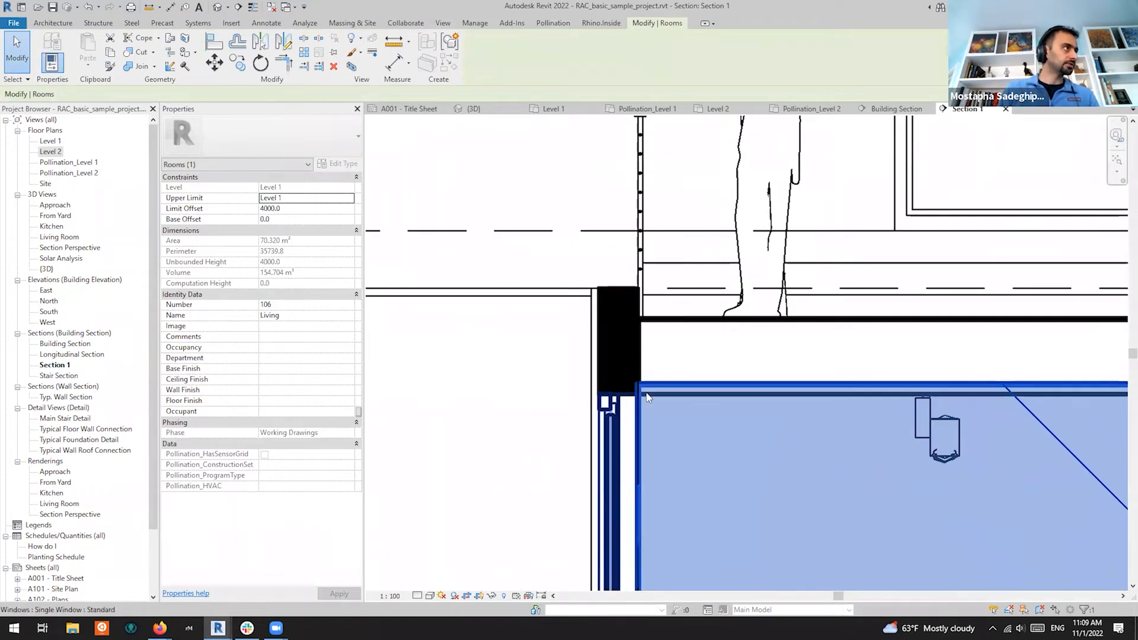
pyautogui.scroll(-4, 629, 381)
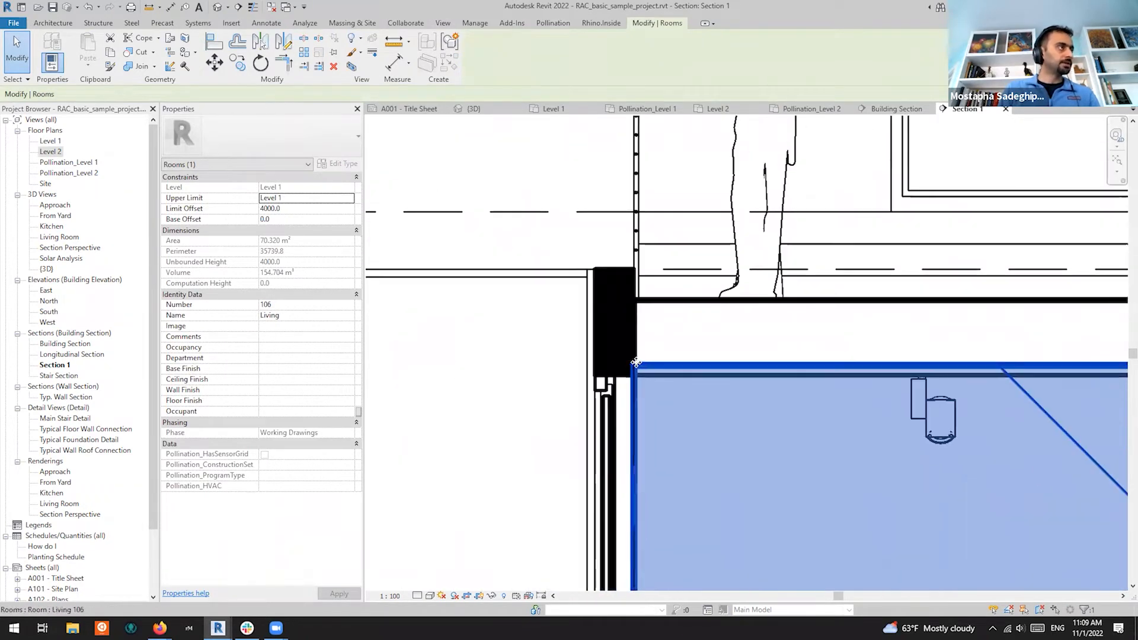
pyautogui.scroll(3, 636, 394)
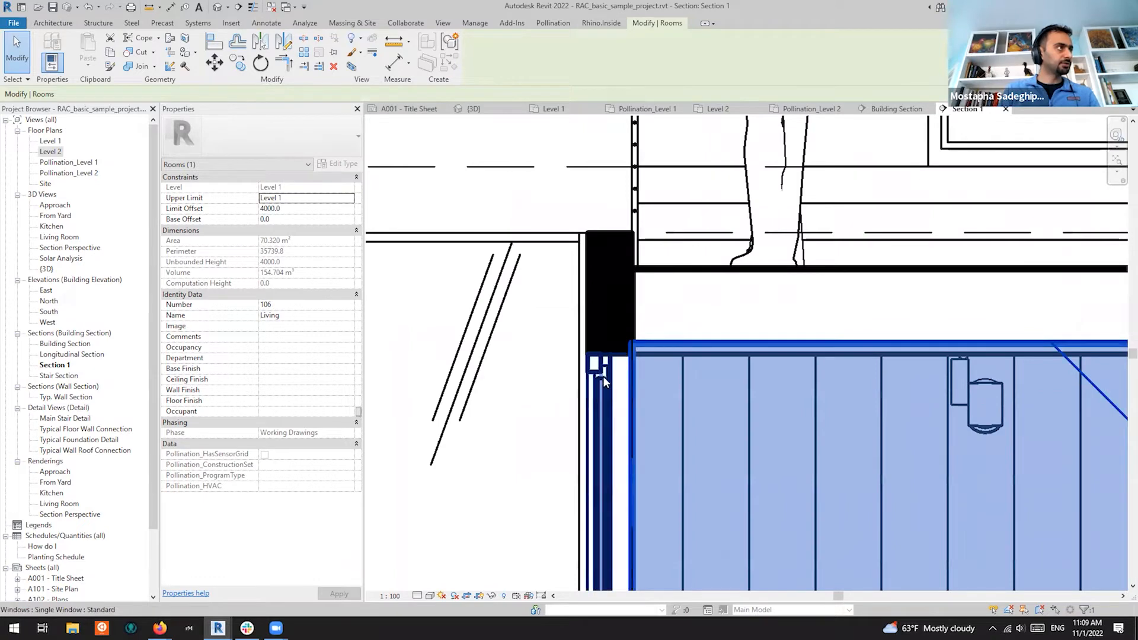
pyautogui.scroll(3, 617, 362)
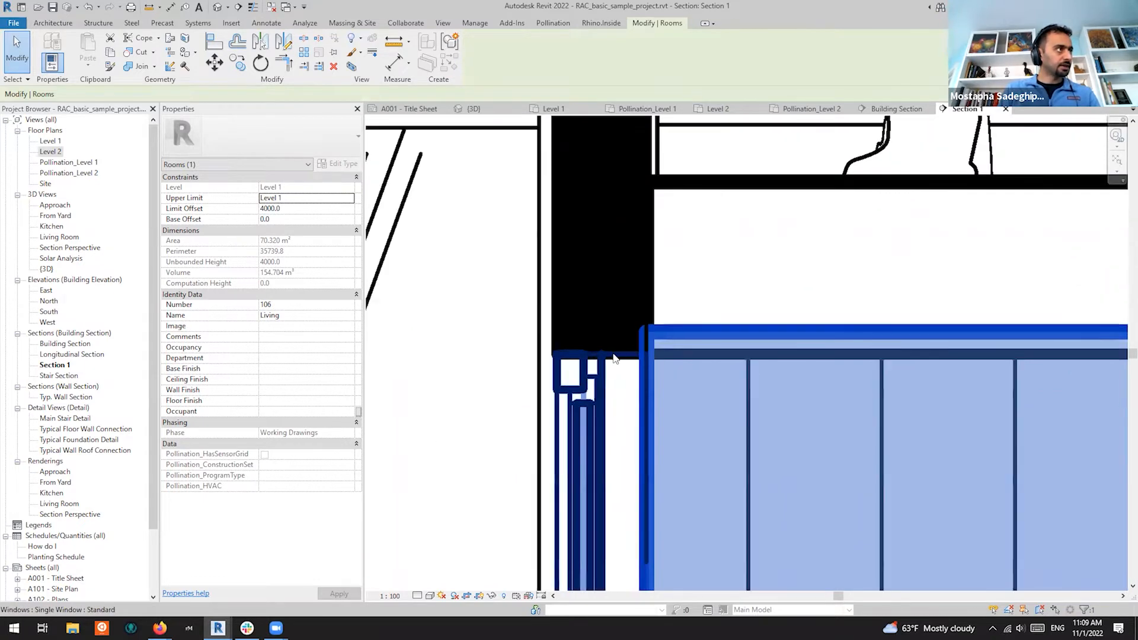
pyautogui.scroll(-3, 636, 362)
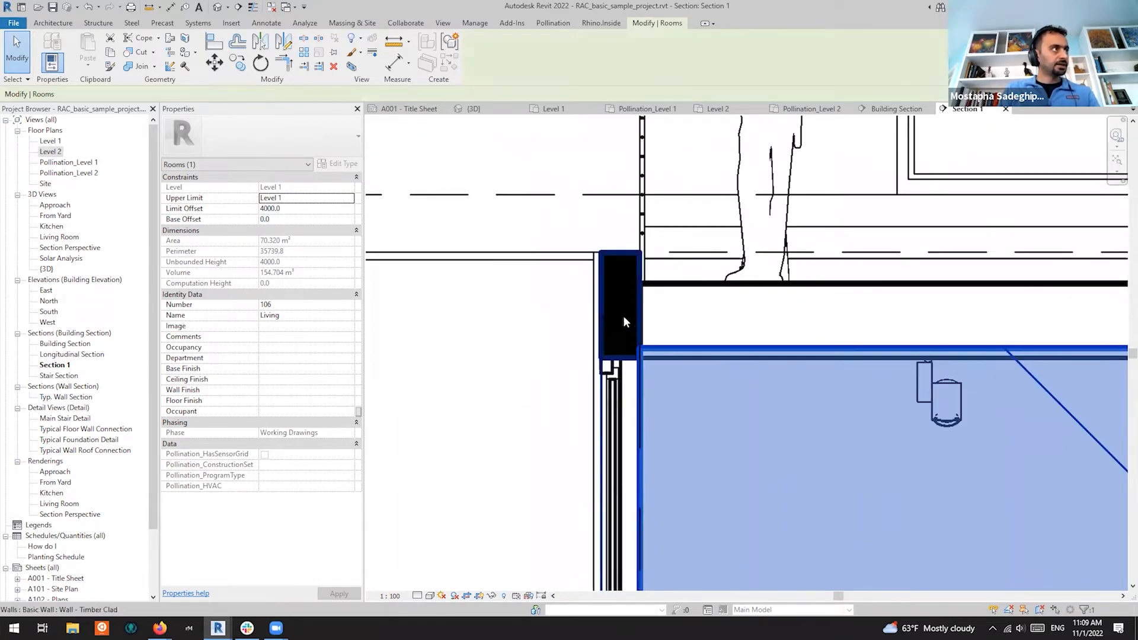
pyautogui.scroll(-5, 624, 319)
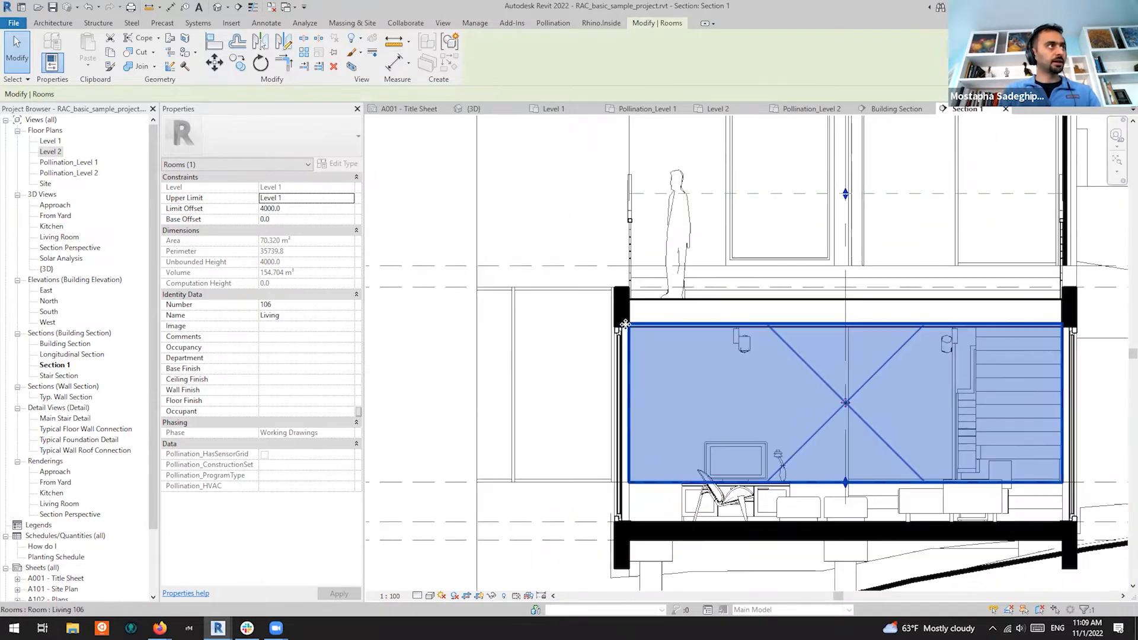
pyautogui.click(746, 316)
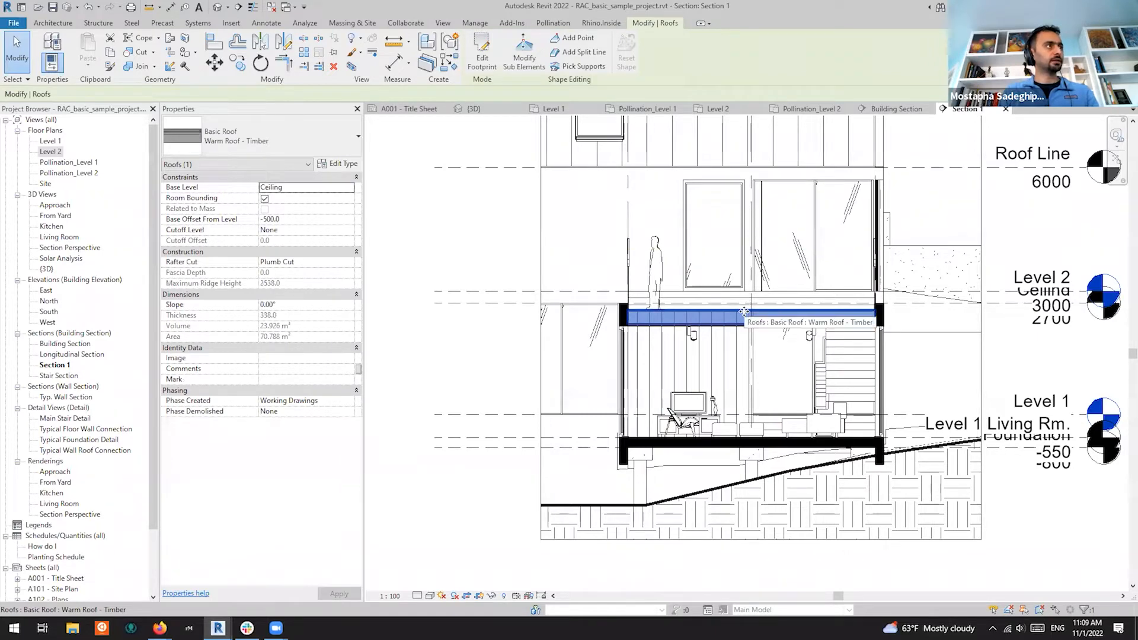
# Edit the roof footprint in the Floor Plan: Pollination_Level 1 view
pyautogui.click(482, 53)
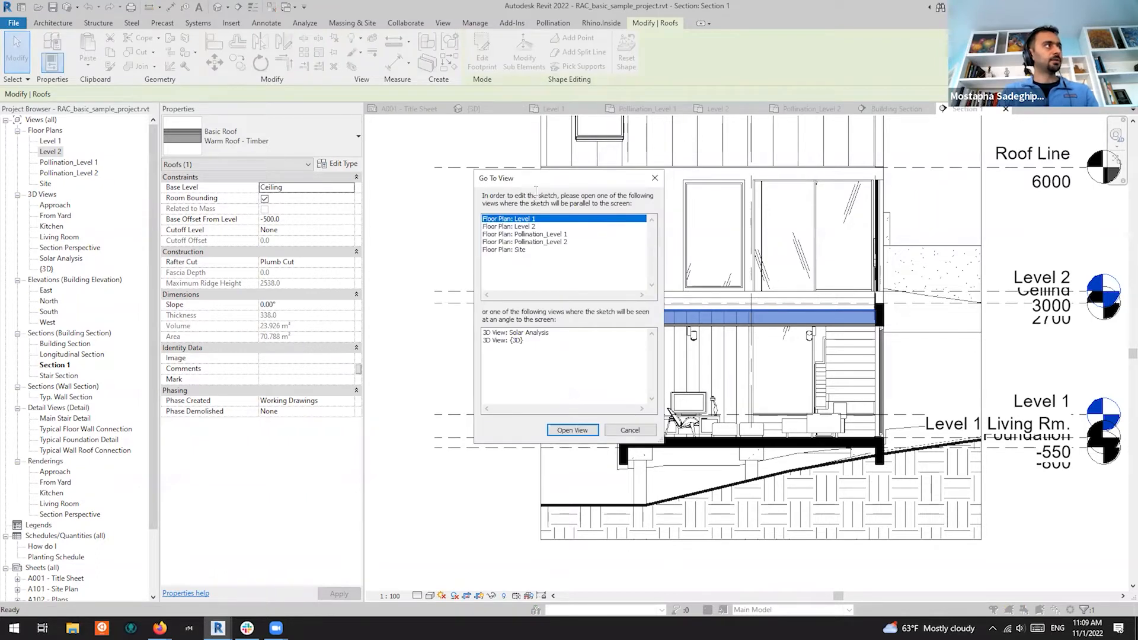
pyautogui.click(535, 234)
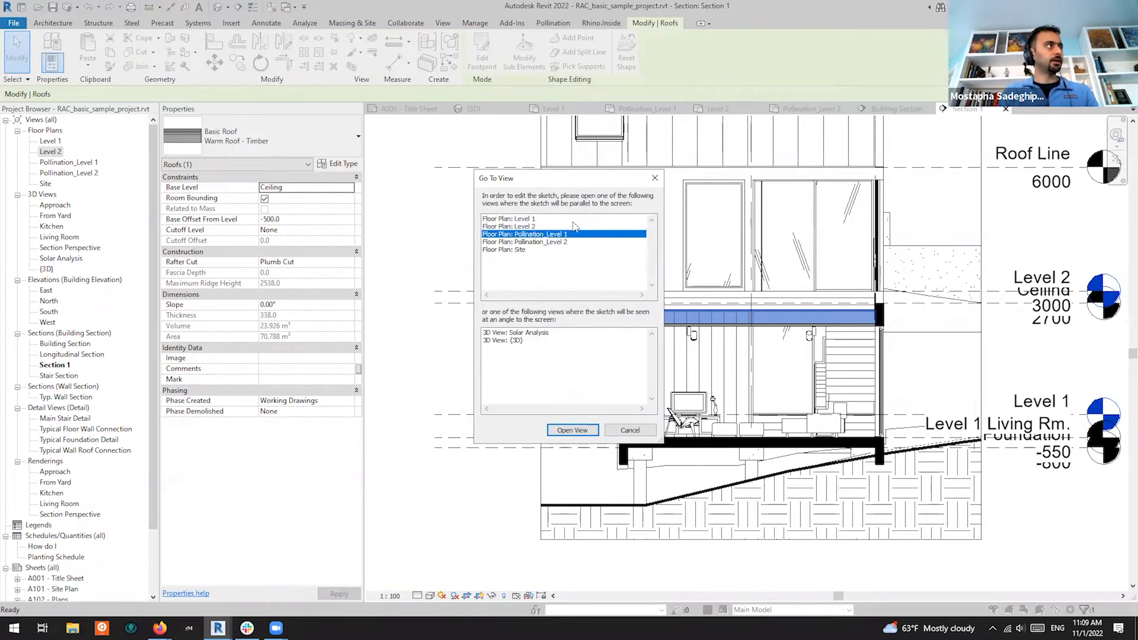
pyautogui.click(526, 219)
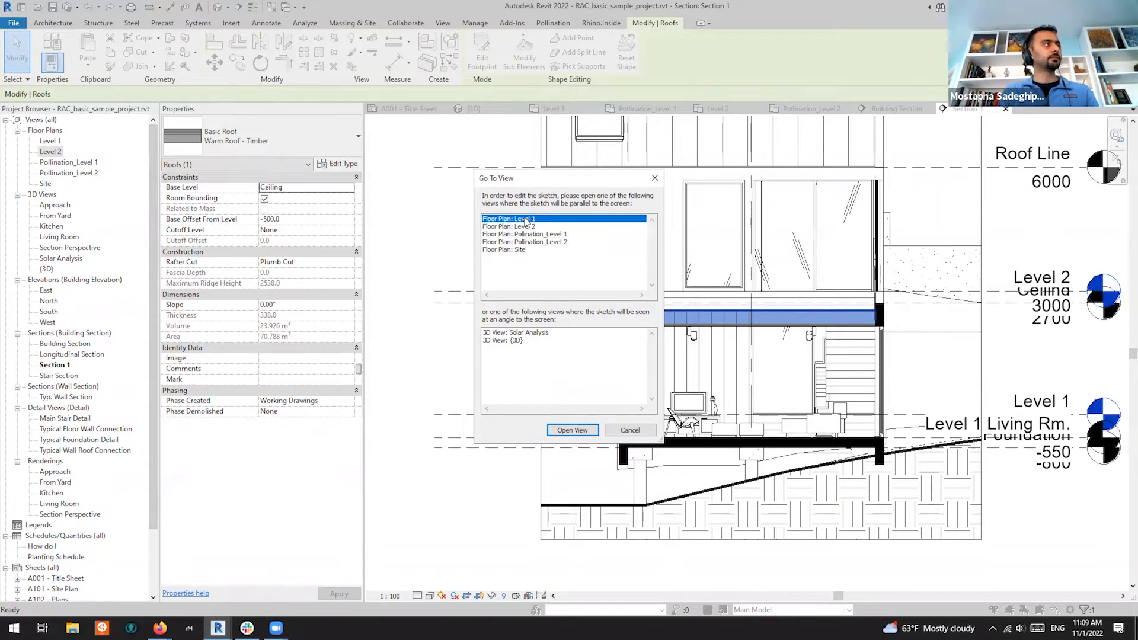
pyautogui.click(554, 235)
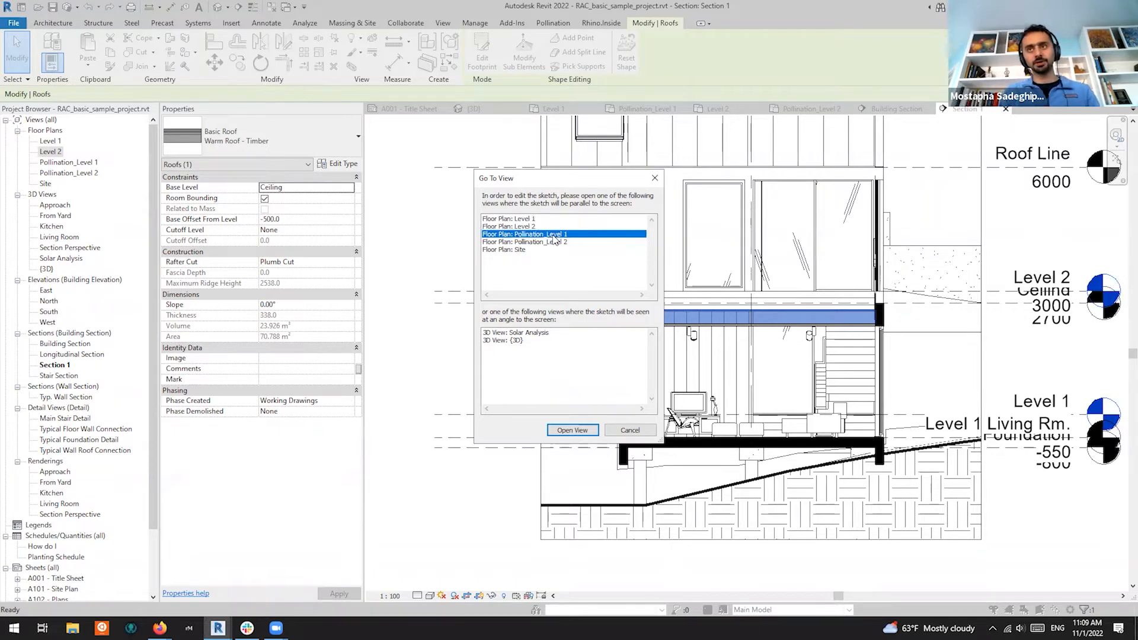
pyautogui.click(573, 431)
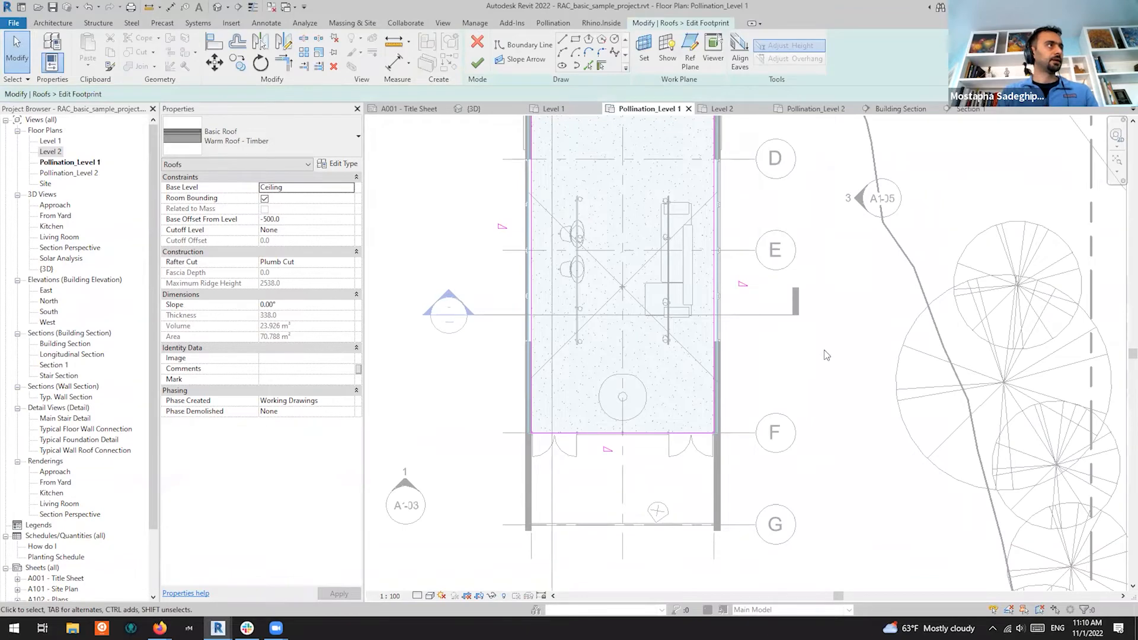
pyautogui.scroll(5, 697, 194)
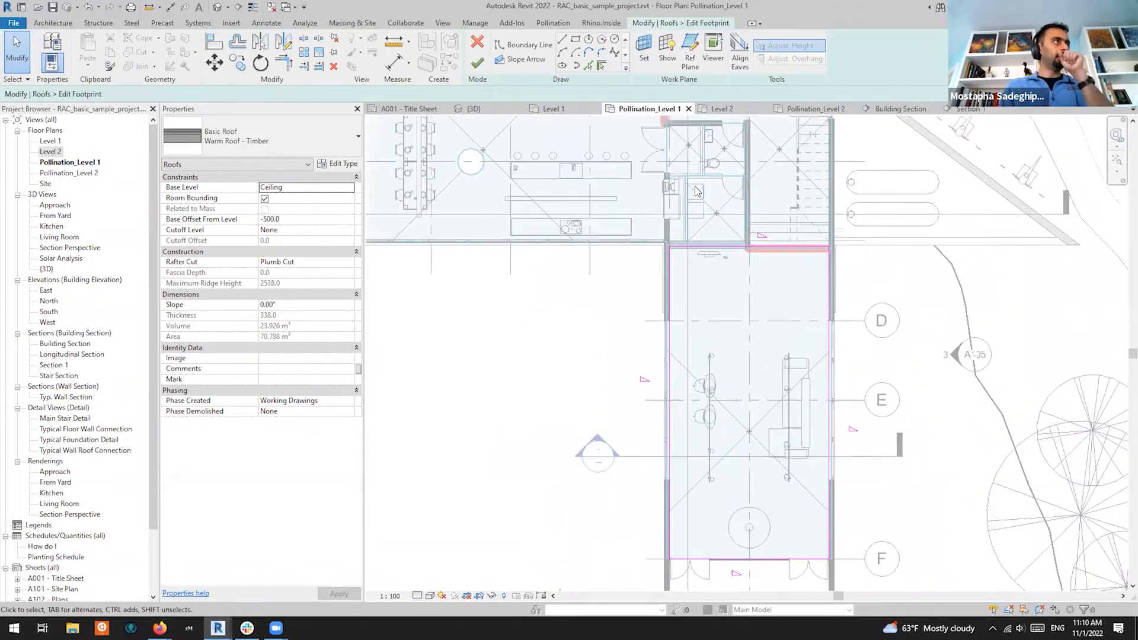
pyautogui.scroll(-3, 698, 194)
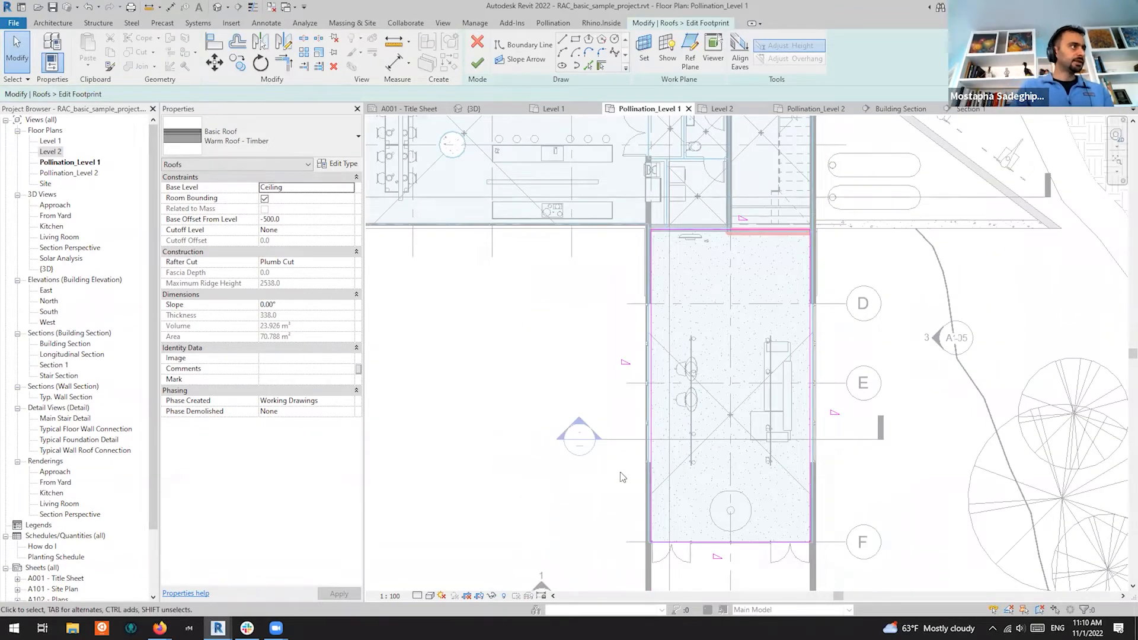
pyautogui.scroll(5, 678, 457)
pyautogui.scroll(3, 683, 448)
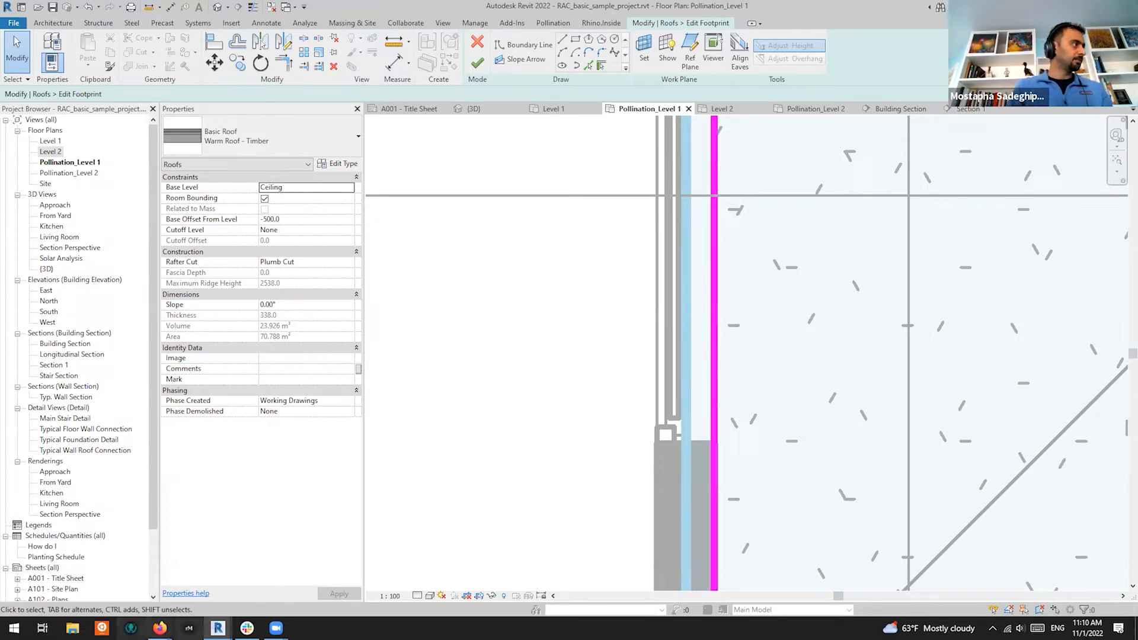
pyautogui.moveTo(218, 628)
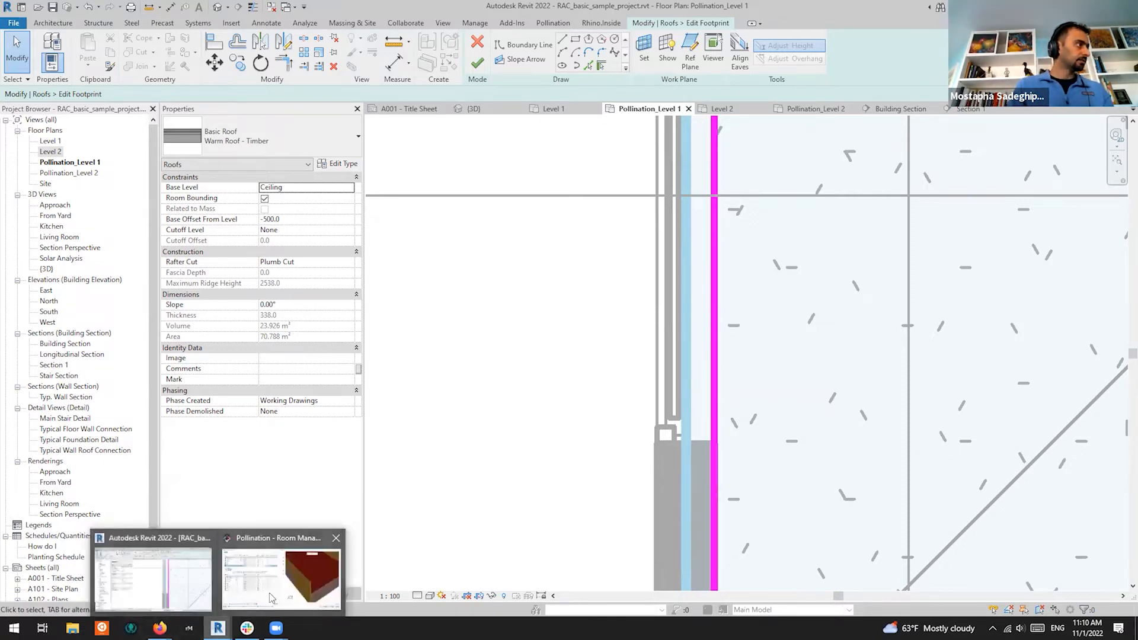
pyautogui.click(281, 573)
pyautogui.scroll(-5, 803, 379)
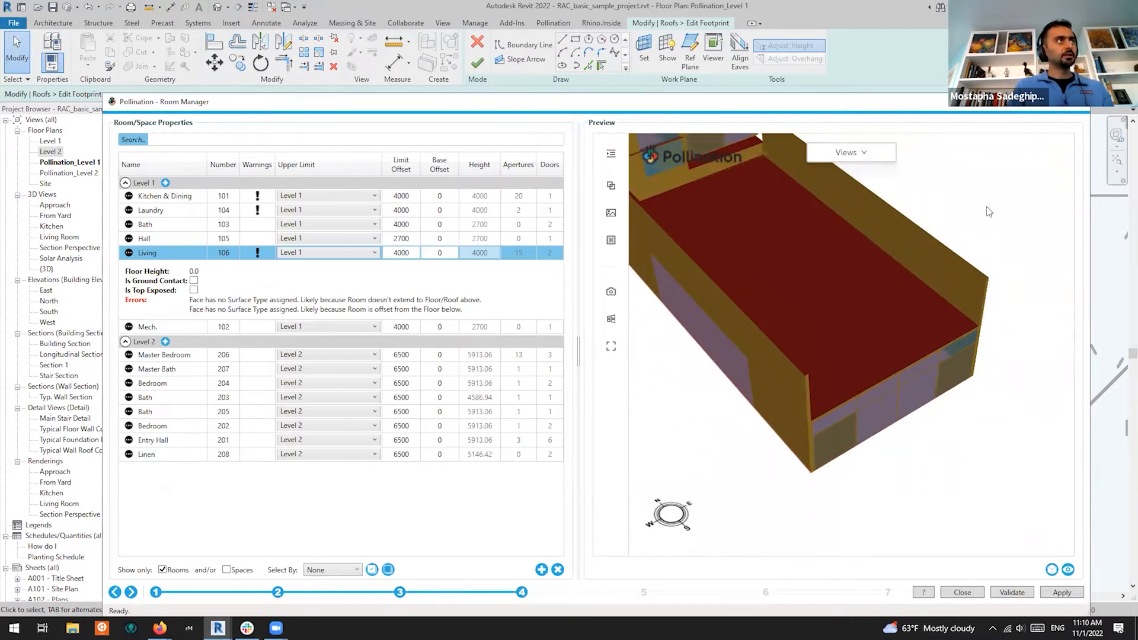
pyautogui.click(1022, 102)
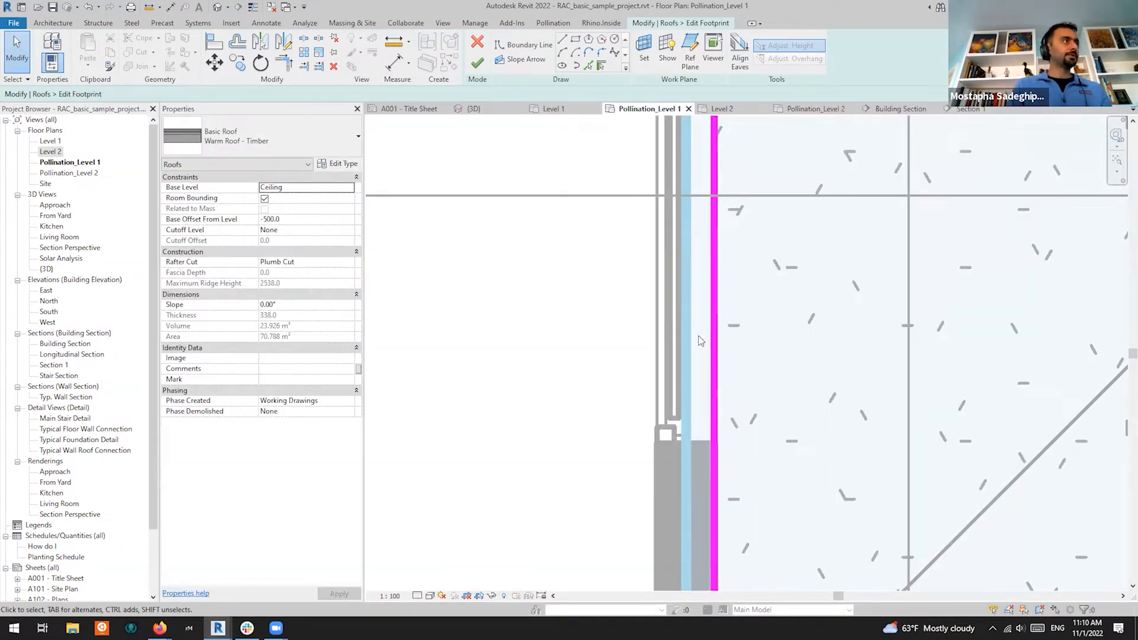
pyautogui.scroll(-3, 698, 335)
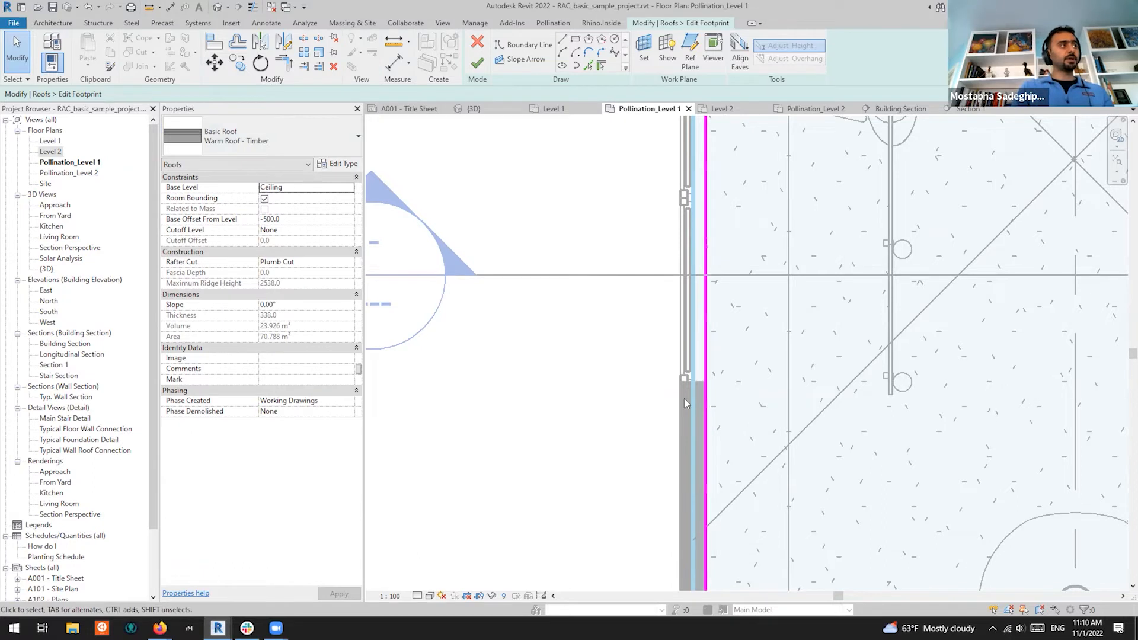
# Align the footprint sketch lines, including the right edge, onto the walls
pyautogui.click(211, 41)
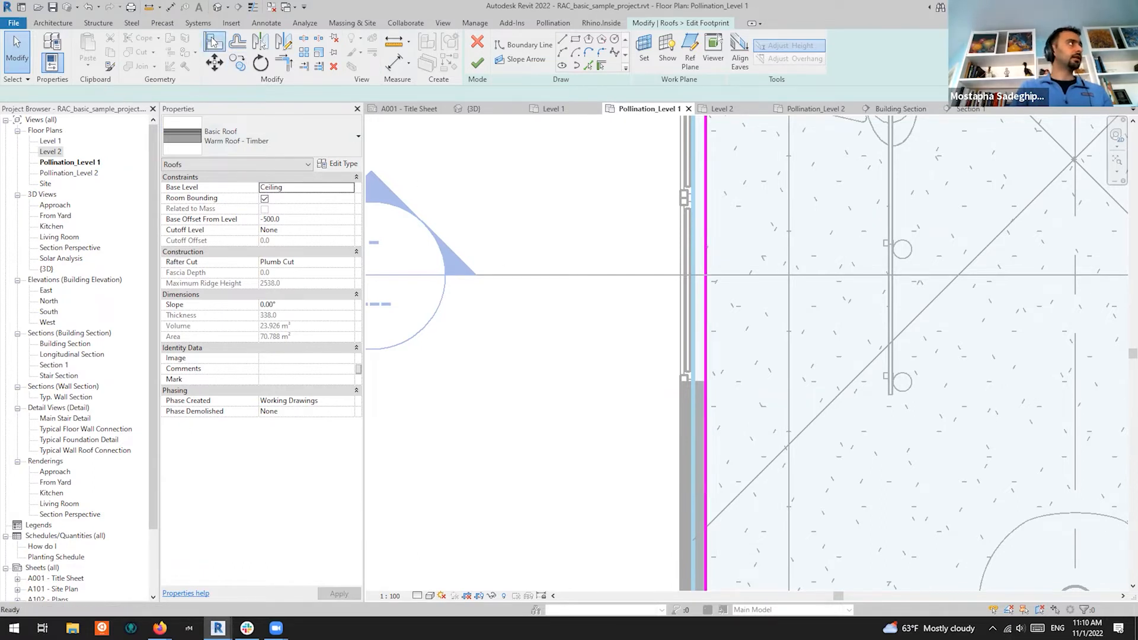
pyautogui.click(693, 395)
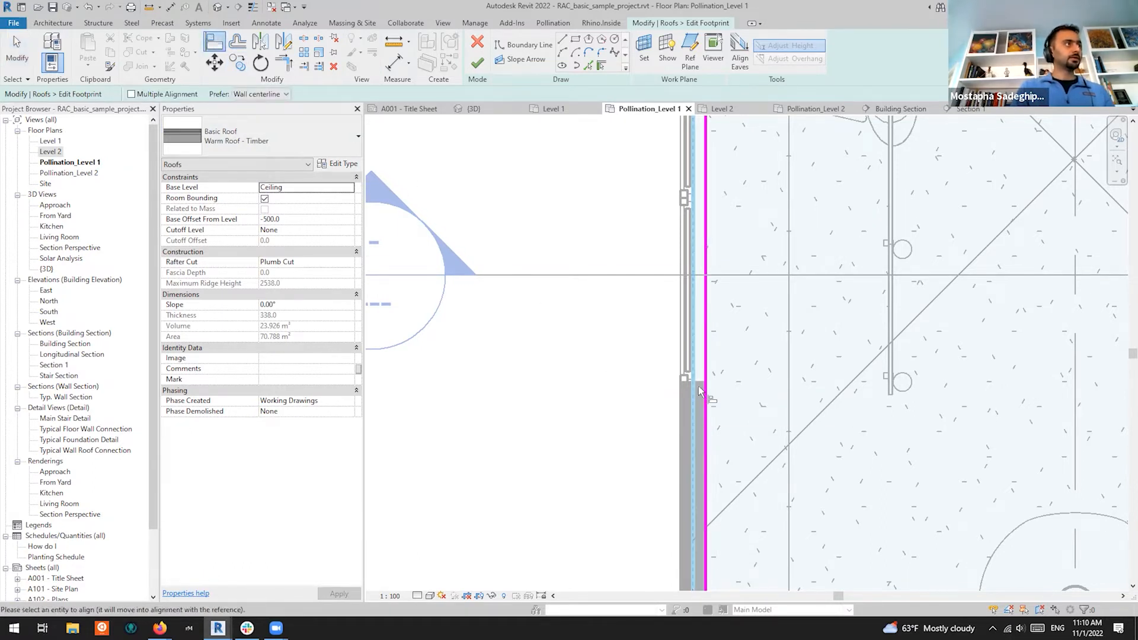
pyautogui.click(705, 364)
pyautogui.scroll(-5, 667, 362)
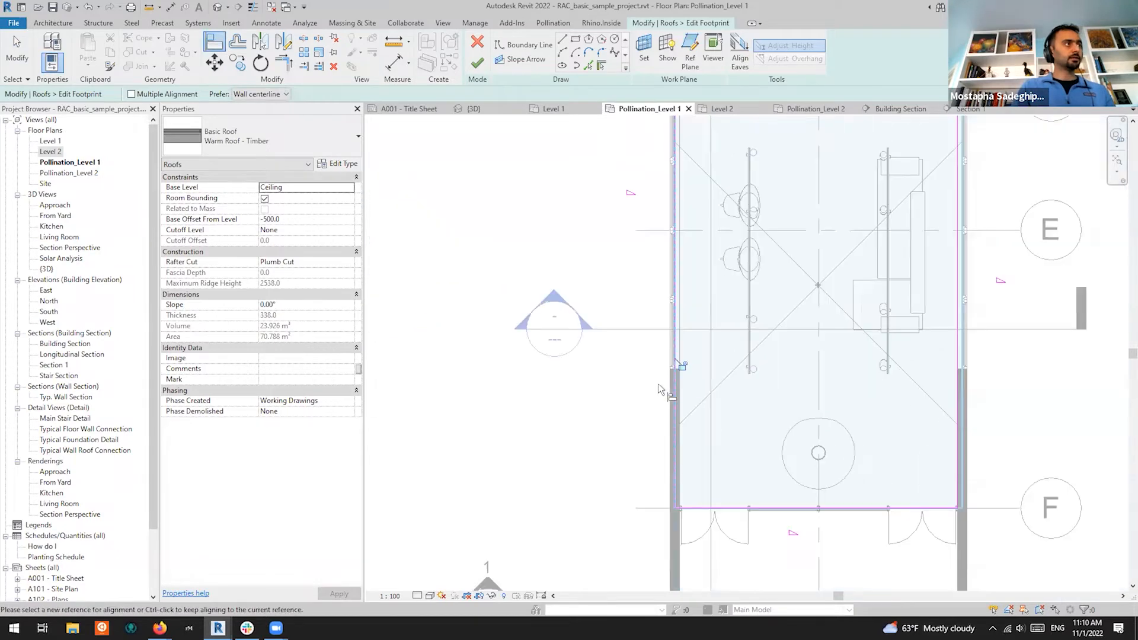
pyautogui.scroll(5, 817, 371)
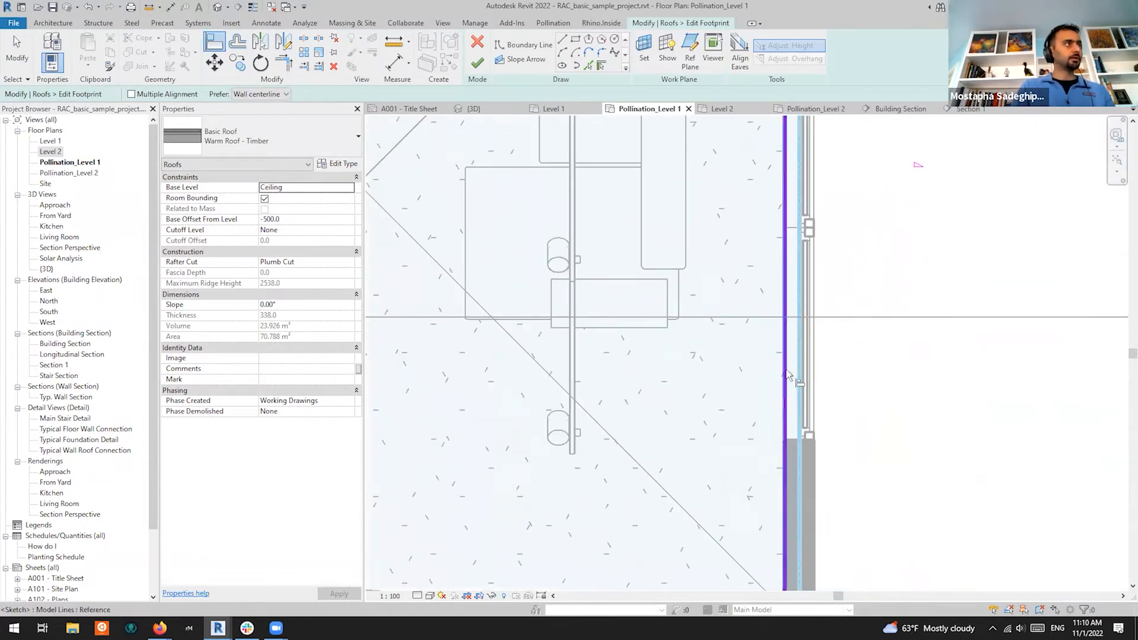
pyautogui.click(789, 375)
# Align one more sketch edge and finish the edit, enlarging the roof to 73.171 m²
pyautogui.scroll(-3, 882, 357)
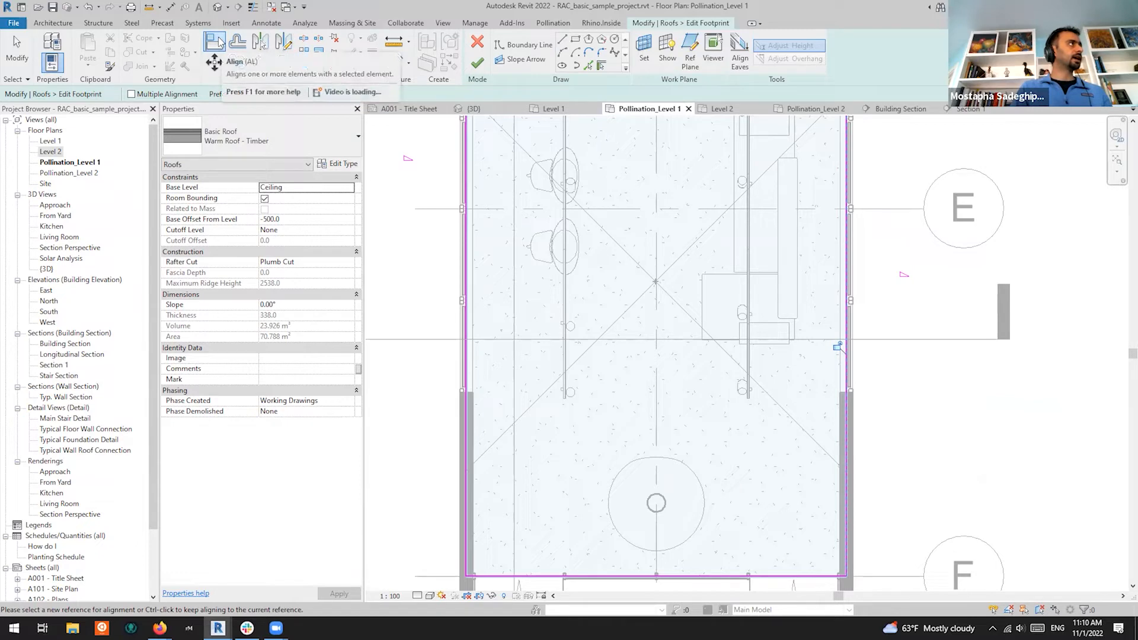
pyautogui.scroll(-4, 739, 470)
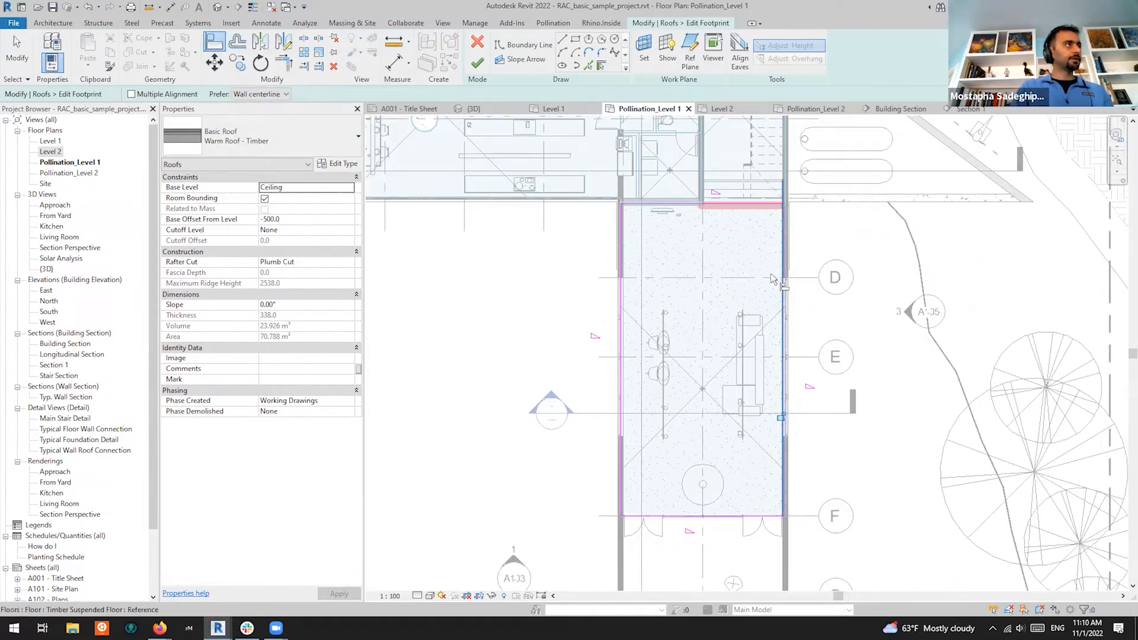
pyautogui.scroll(4, 770, 249)
pyautogui.scroll(-4, 866, 287)
pyautogui.scroll(8, 629, 222)
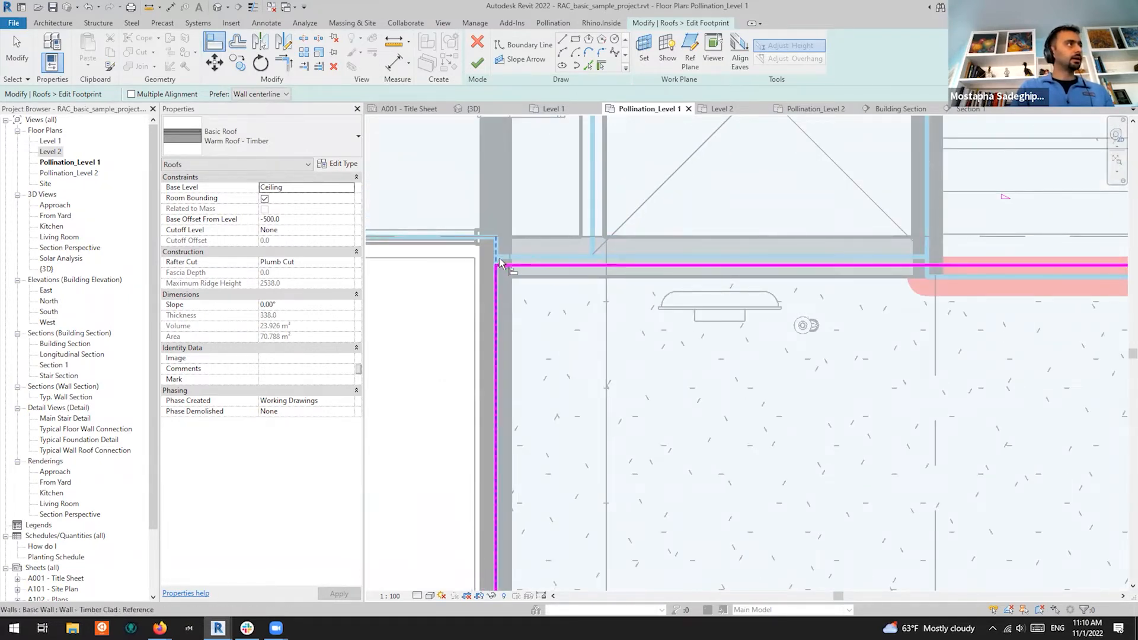
pyautogui.click(499, 282)
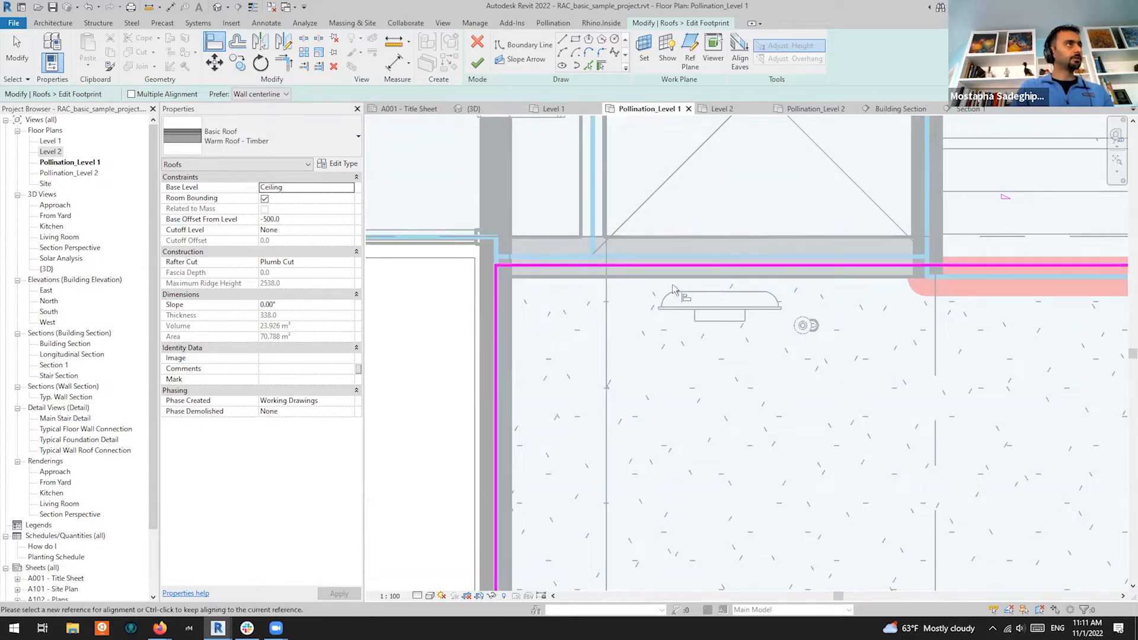
pyautogui.scroll(-3, 632, 286)
pyautogui.click(477, 64)
# Clear the roof selection, restore Room Manager, and review Bath 103 then Living 106
pyautogui.scroll(-5, 551, 332)
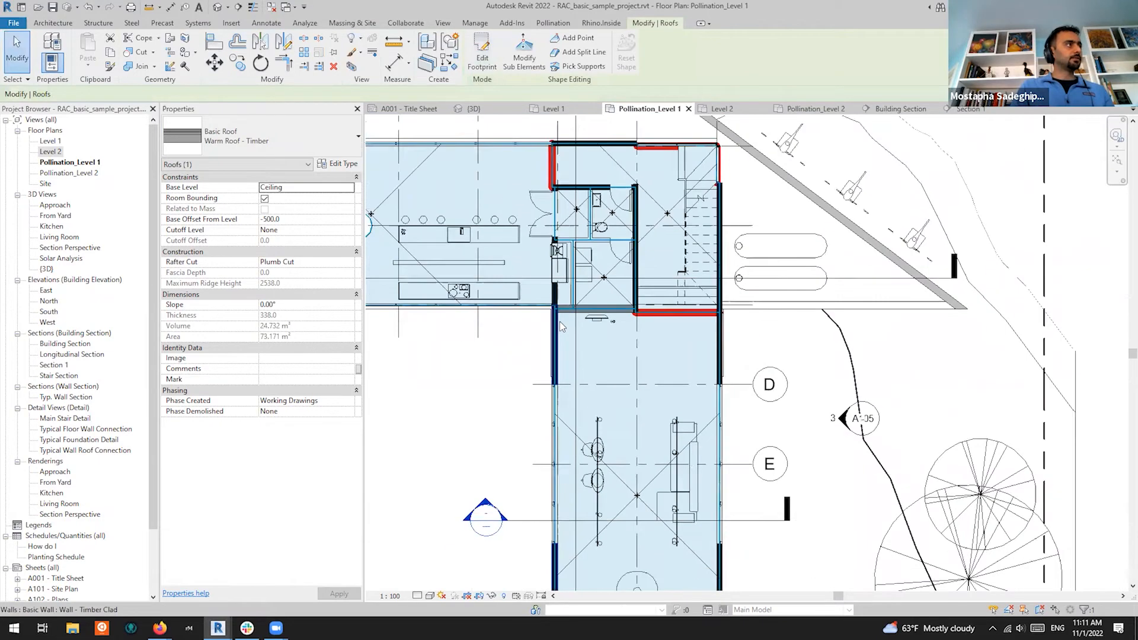
pyautogui.scroll(3, 492, 421)
pyautogui.press('Escape')
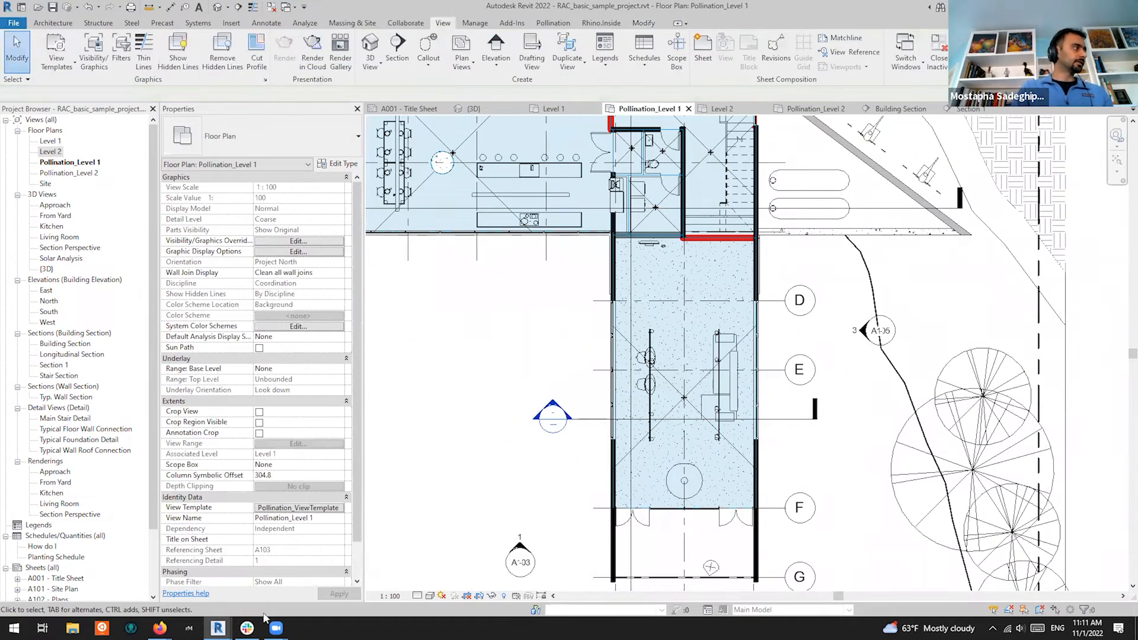
pyautogui.moveTo(218, 628)
pyautogui.click(318, 593)
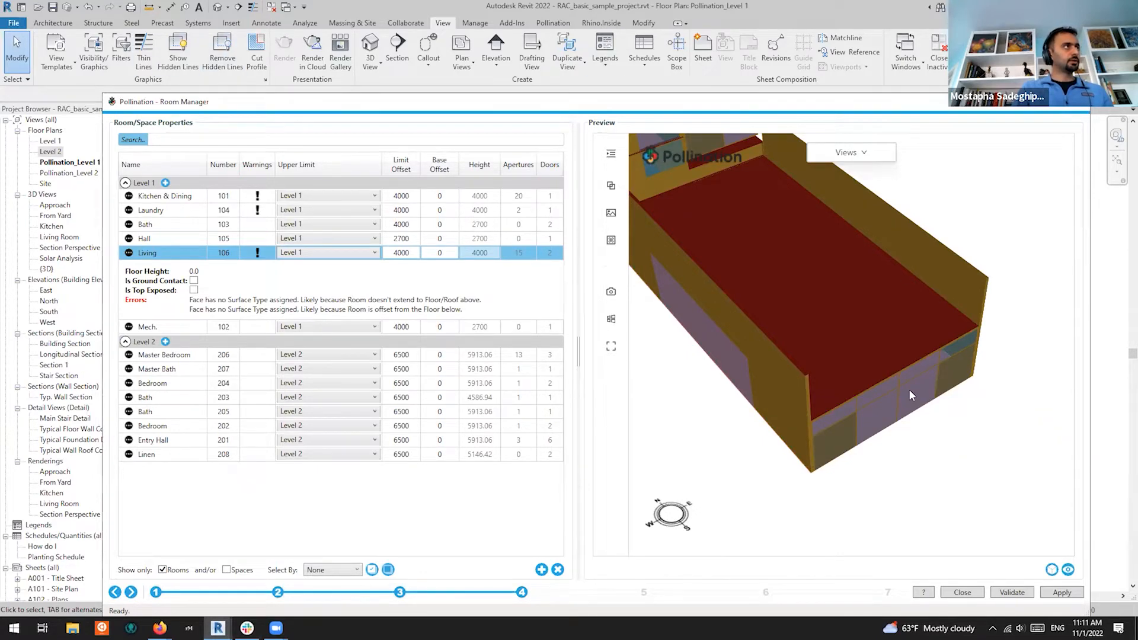
pyautogui.moveTo(614, 106); pyautogui.dragTo(609, 50)
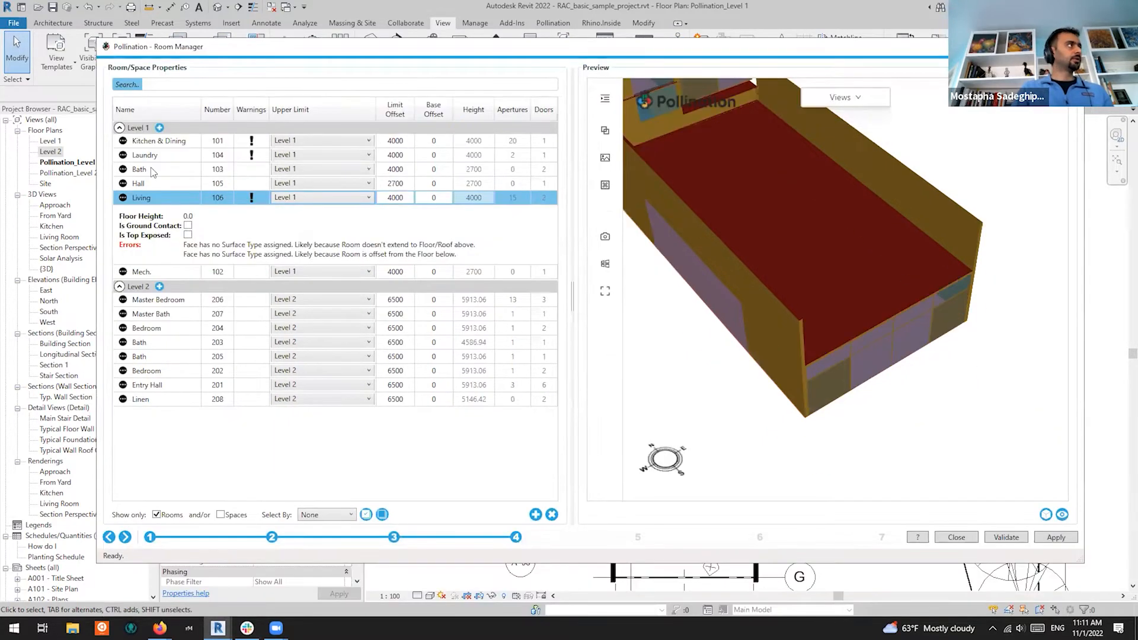
pyautogui.click(153, 172)
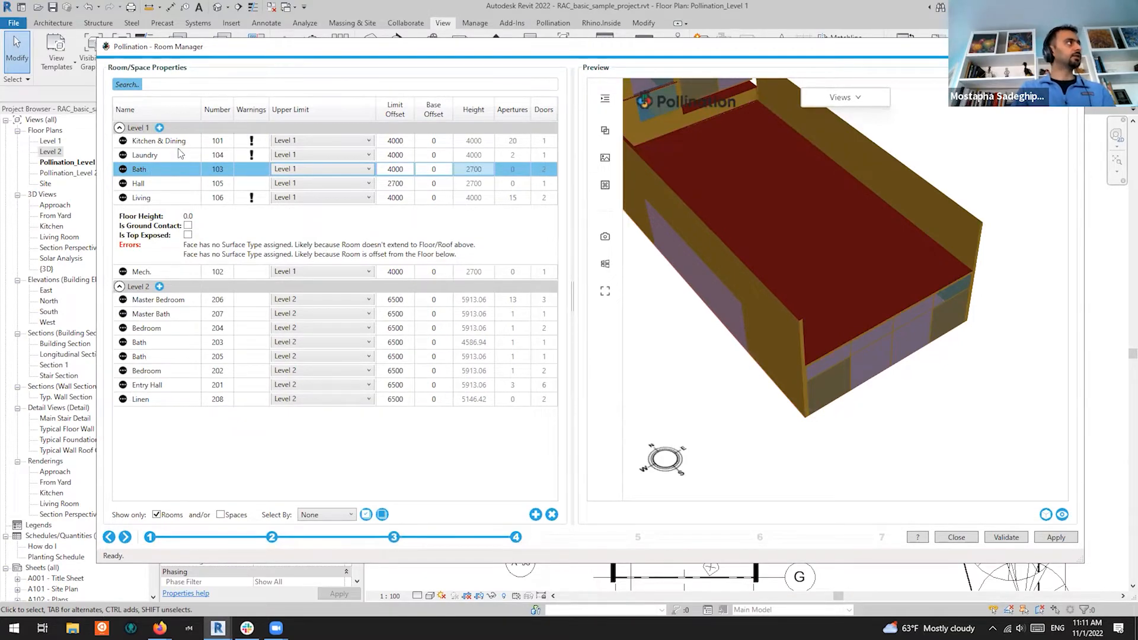
pyautogui.click(170, 199)
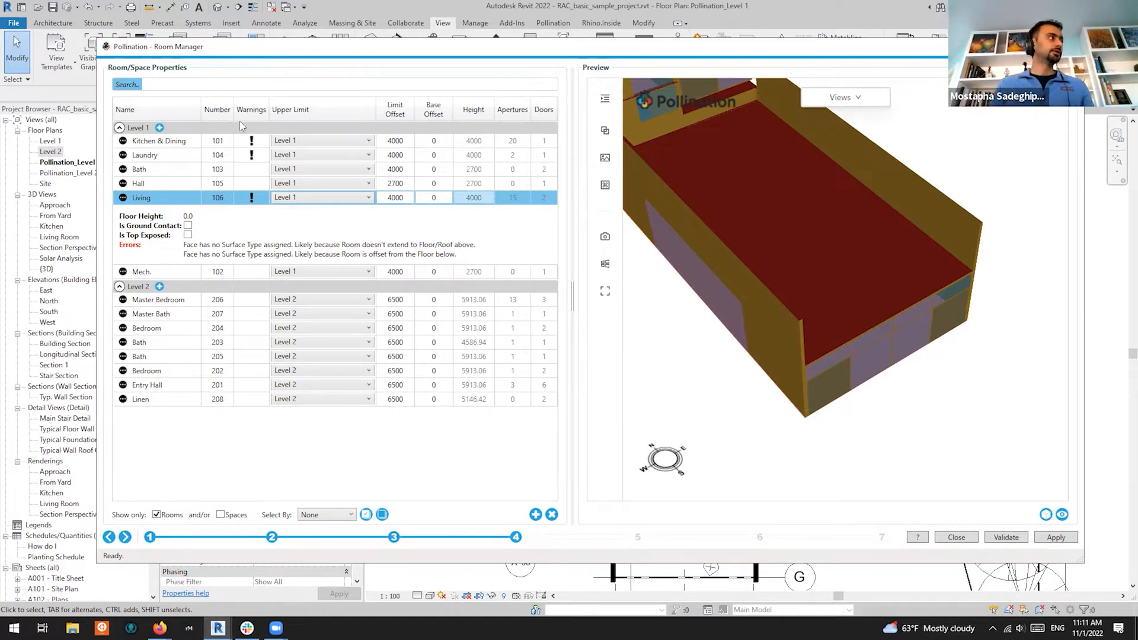
# Uncheck Level 2 in the Levels step and advance to room properties
pyautogui.click(394, 538)
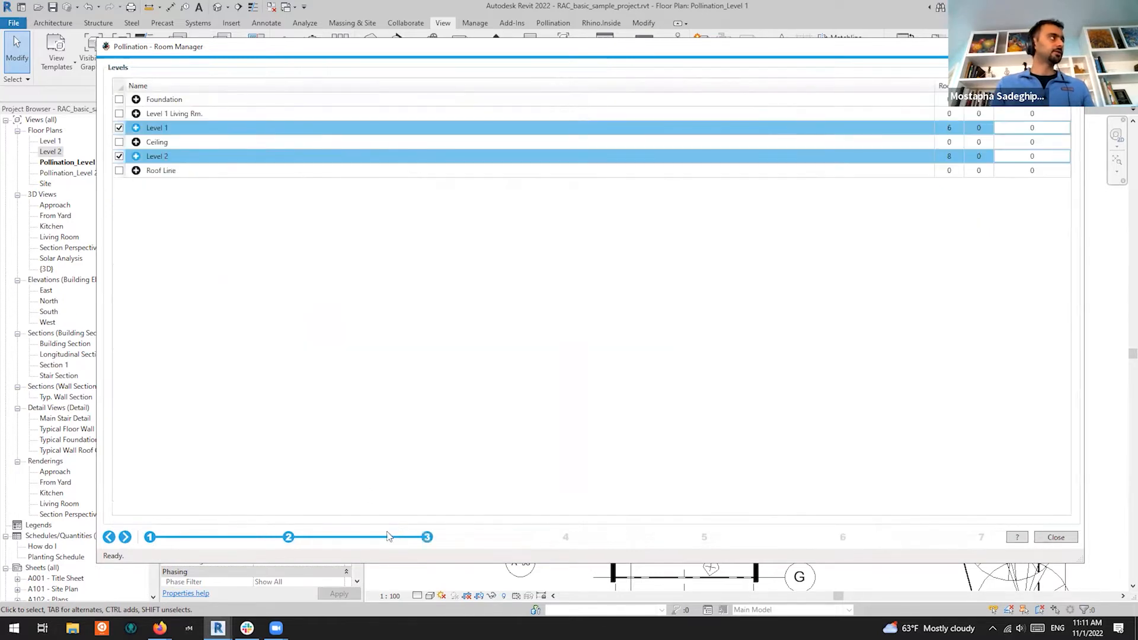
pyautogui.click(119, 157)
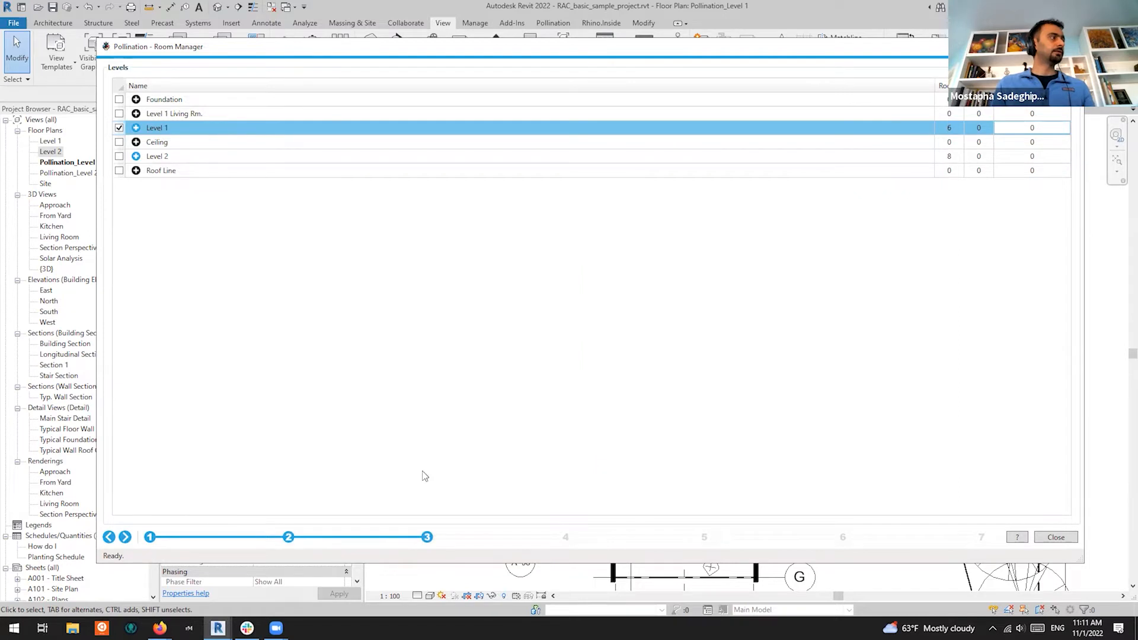
pyautogui.click(124, 537)
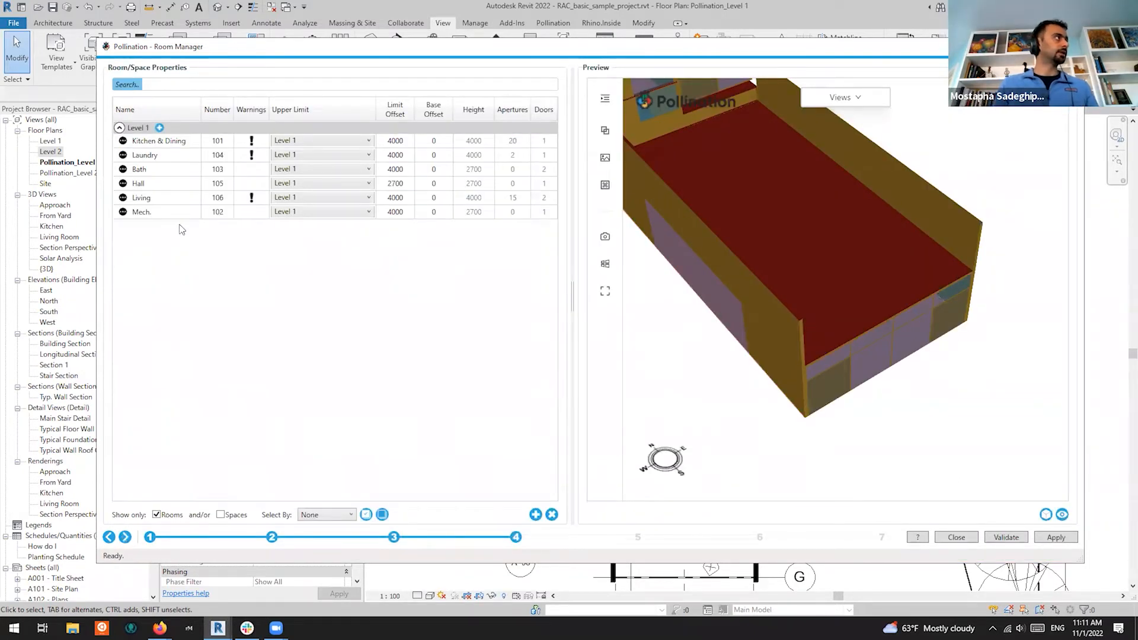
# Select all six Level 1 rooms and orbit the preview to see the whole building
pyautogui.click(159, 196)
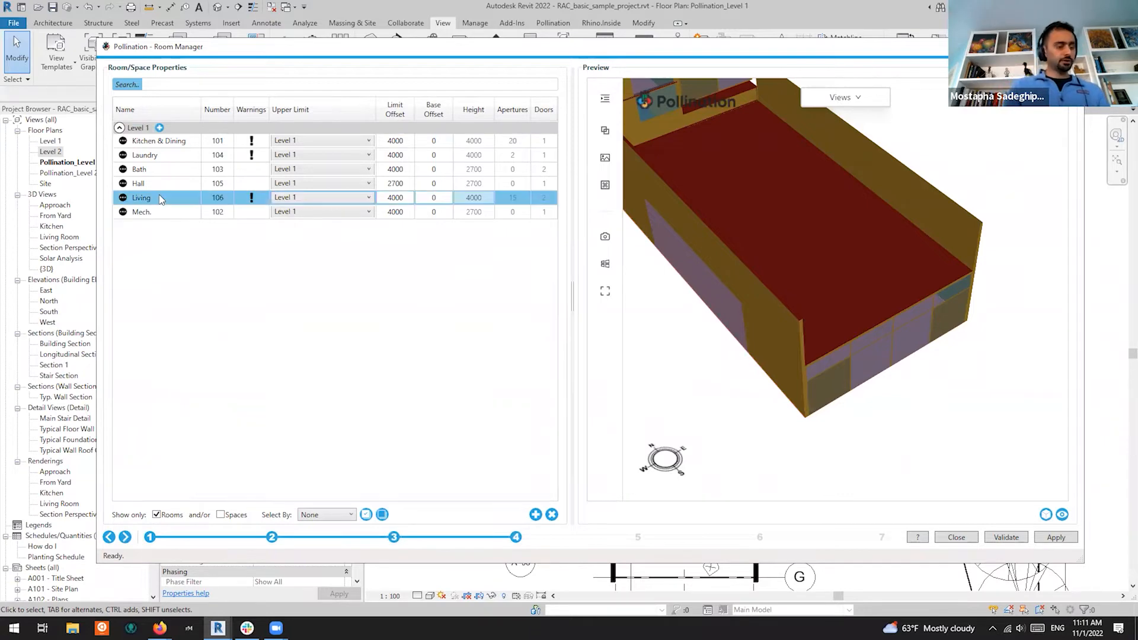
pyautogui.hotkey('ctrl', 'a')
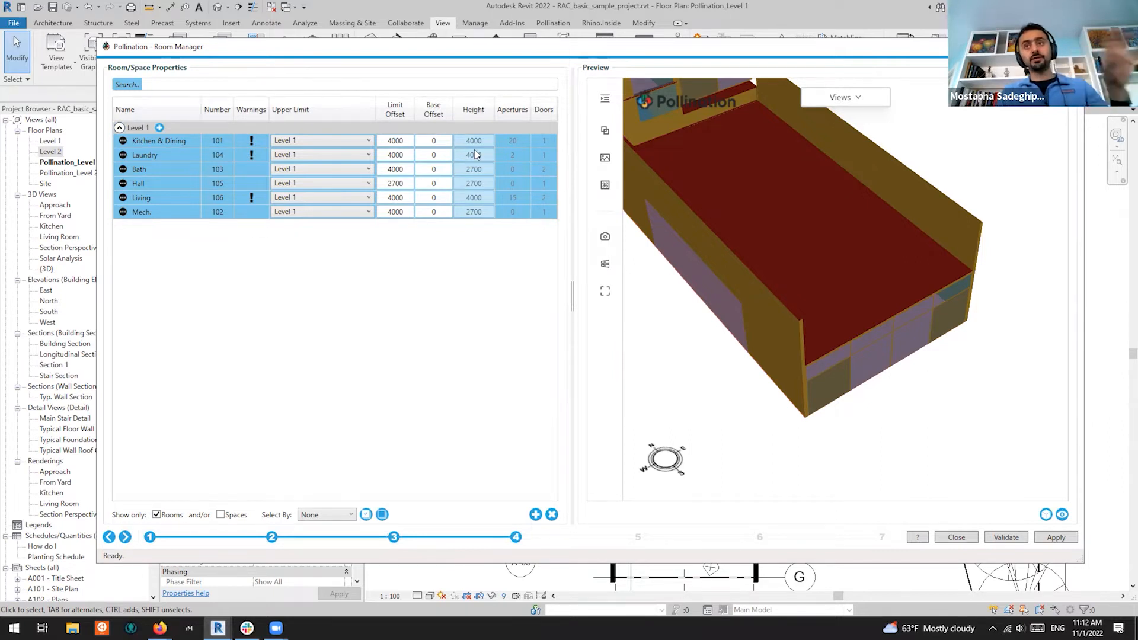
pyautogui.moveTo(837, 223); pyautogui.dragTo(925, 297)
pyautogui.moveTo(816, 301); pyautogui.dragTo(854, 315)
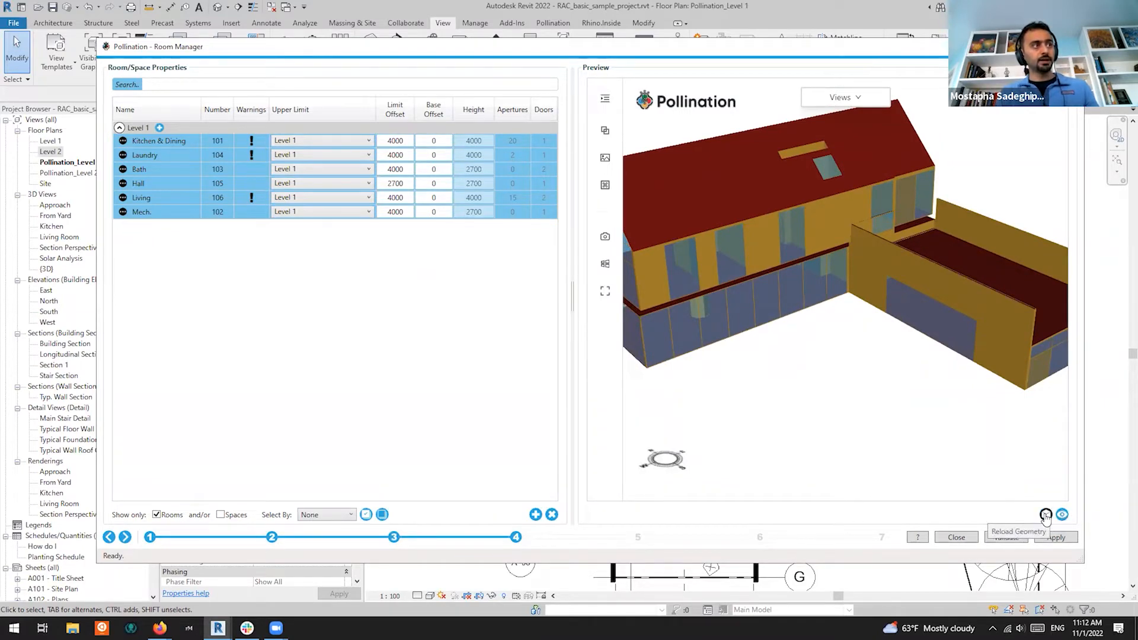
# Reload the Level 1 room geometry in the preview and orbit and zoom around the L-shaped massing
pyautogui.click(1046, 515)
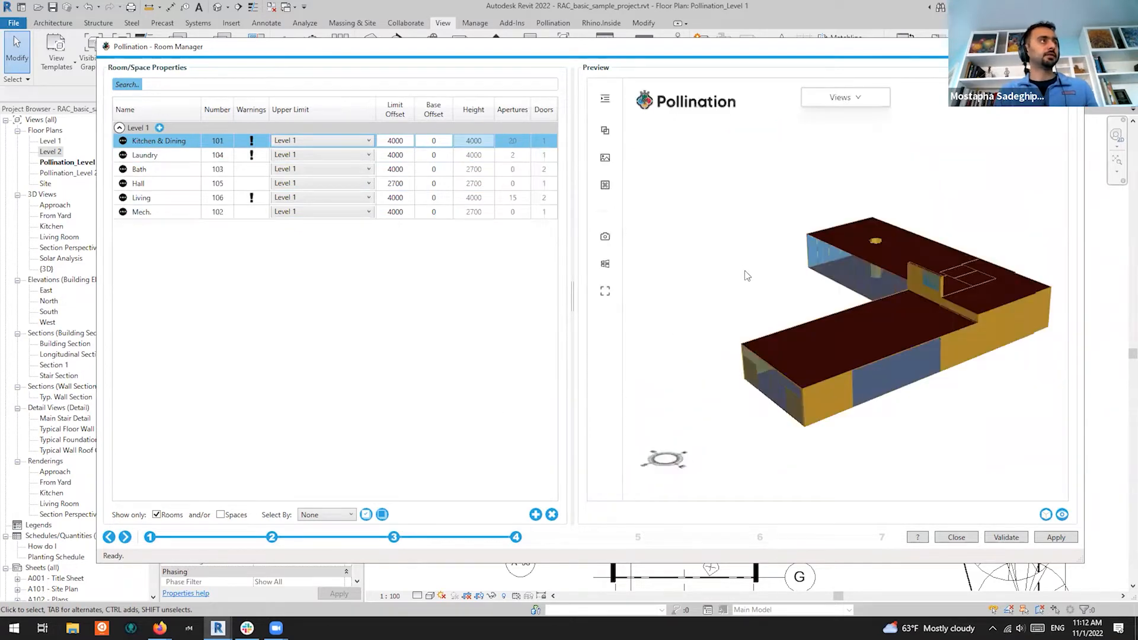
pyautogui.moveTo(747, 275); pyautogui.dragTo(951, 357)
pyautogui.scroll(5, 1005, 325)
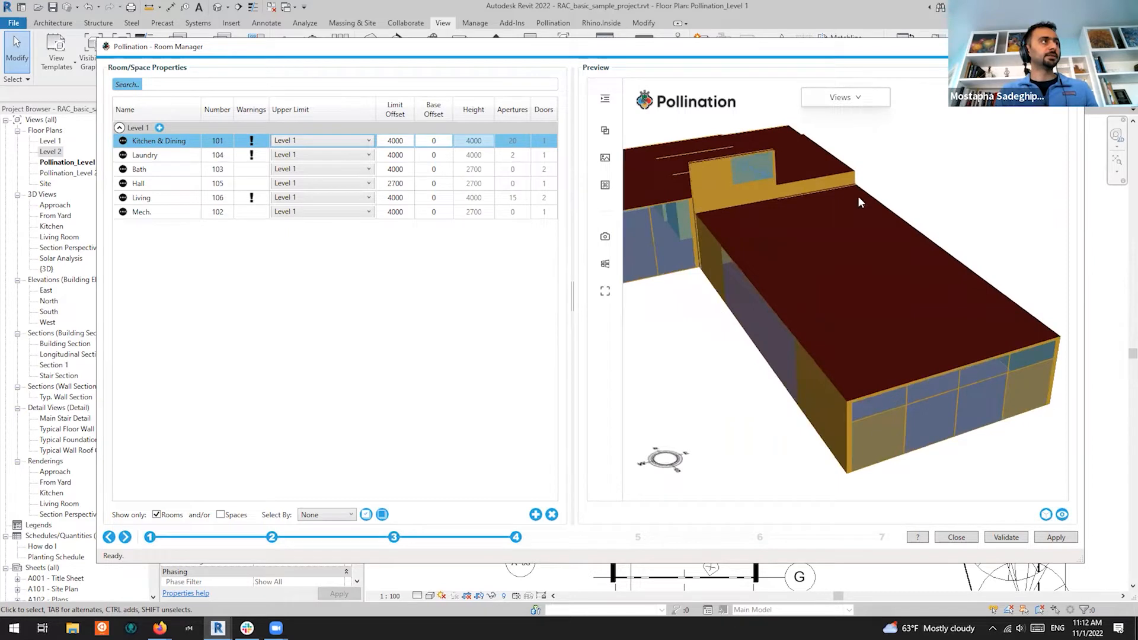
pyautogui.scroll(-2, 837, 326)
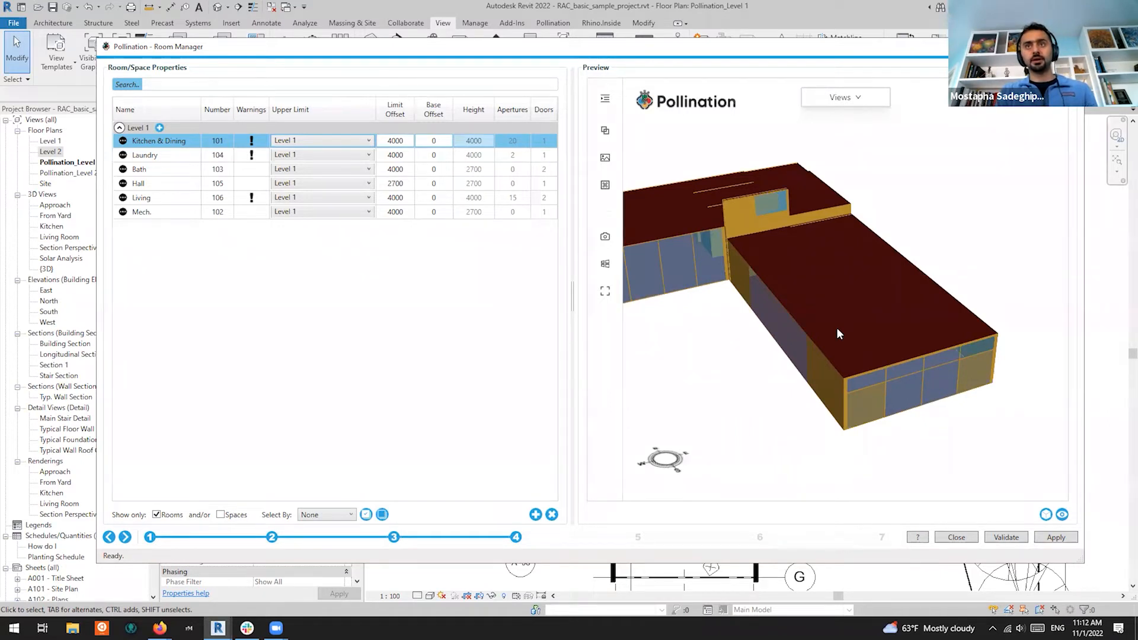
pyautogui.scroll(-3, 907, 382)
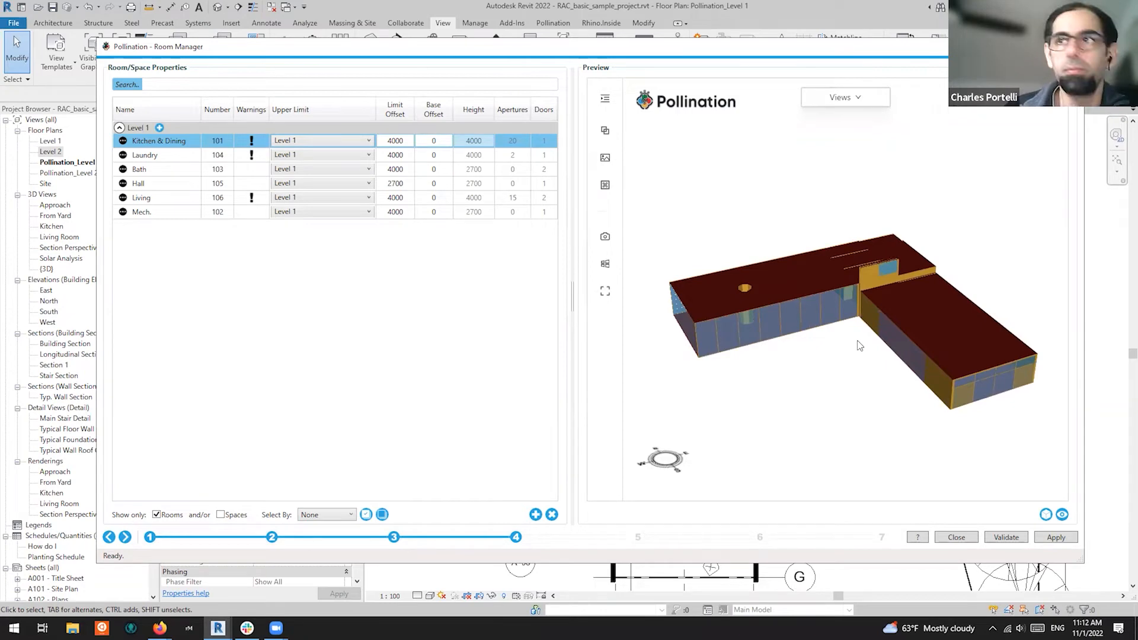
pyautogui.scroll(3, 934, 347)
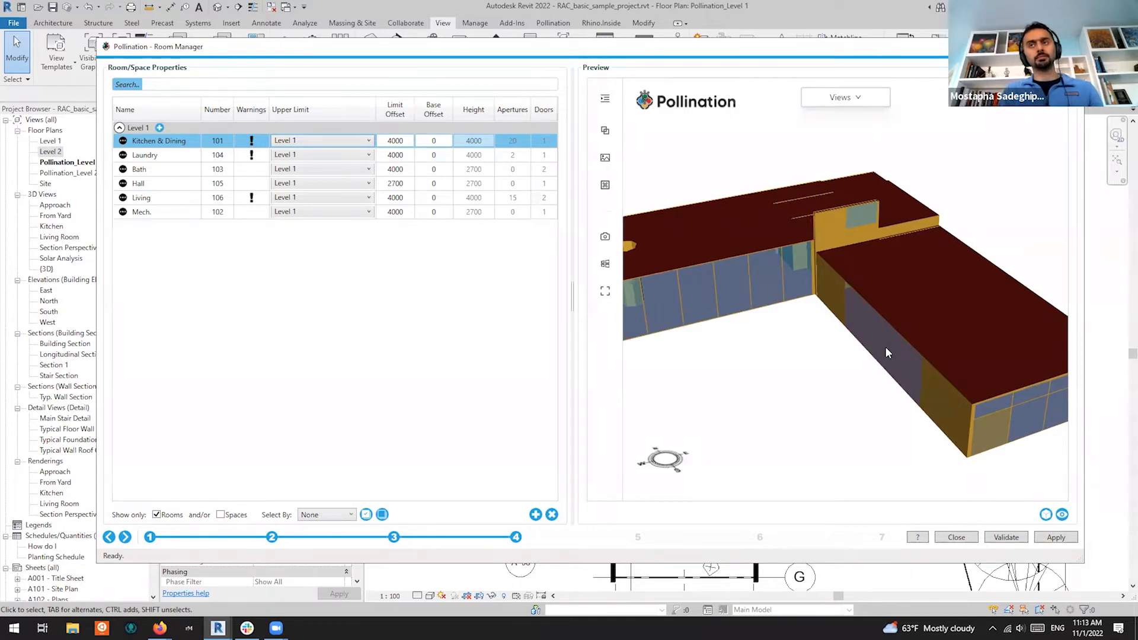
pyautogui.click(575, 572)
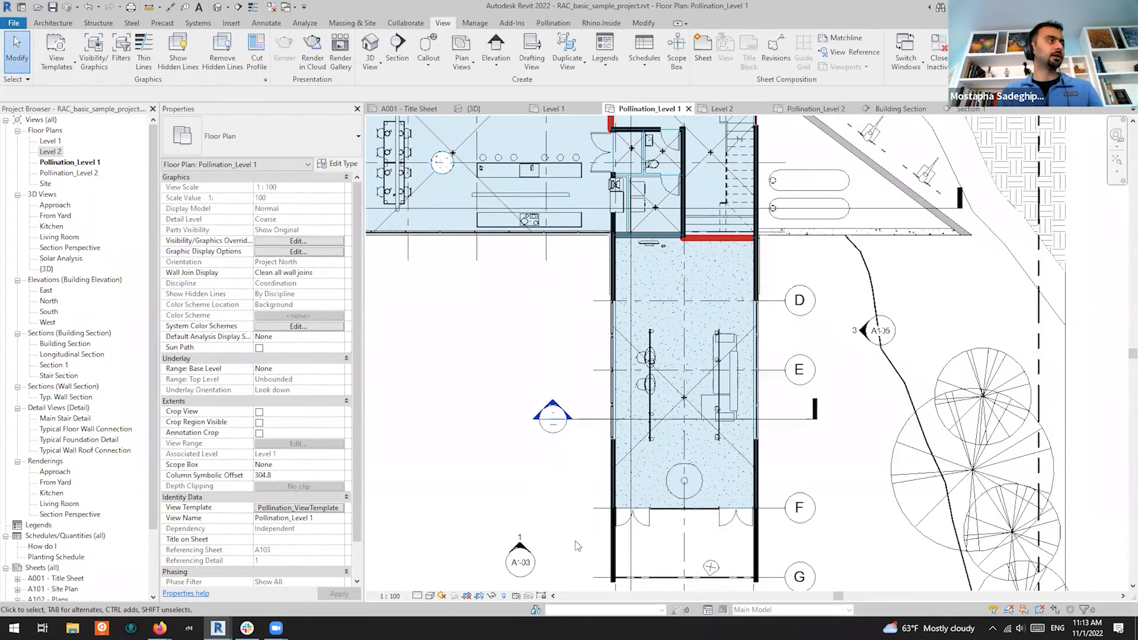
pyautogui.scroll(3, 617, 412)
pyautogui.scroll(3, 618, 442)
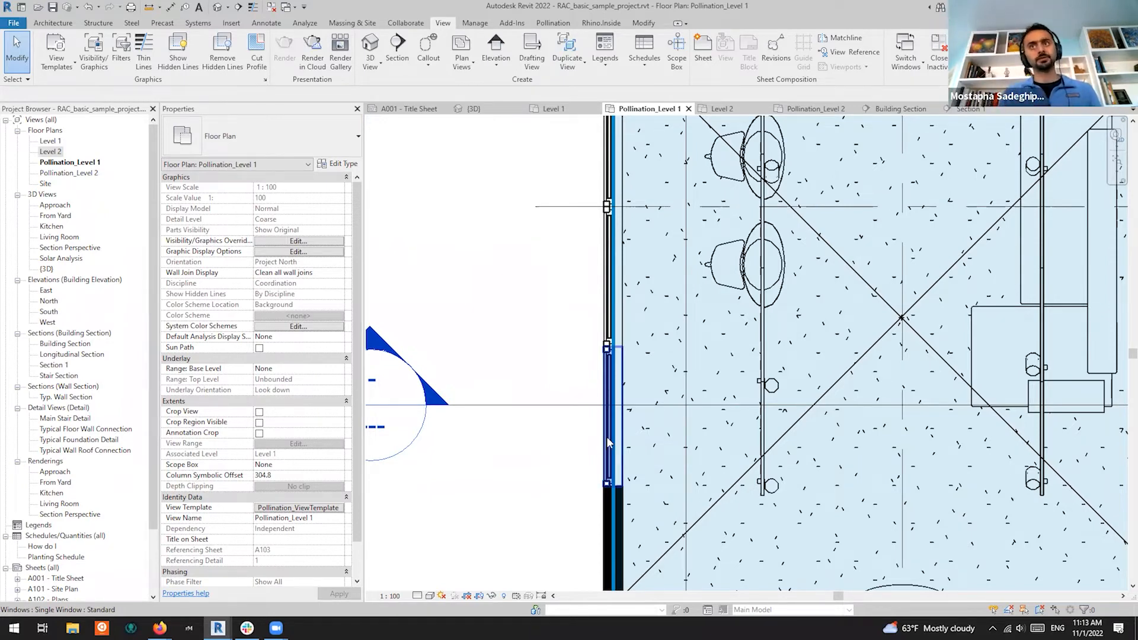
pyautogui.scroll(-3, 567, 303)
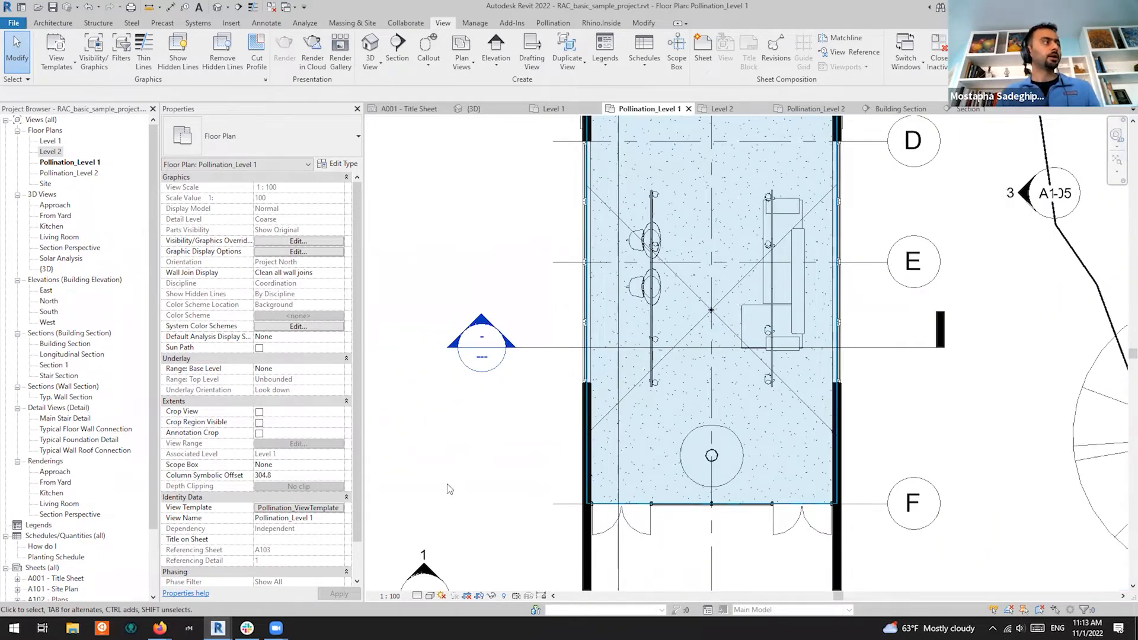
pyautogui.scroll(-2, 622, 472)
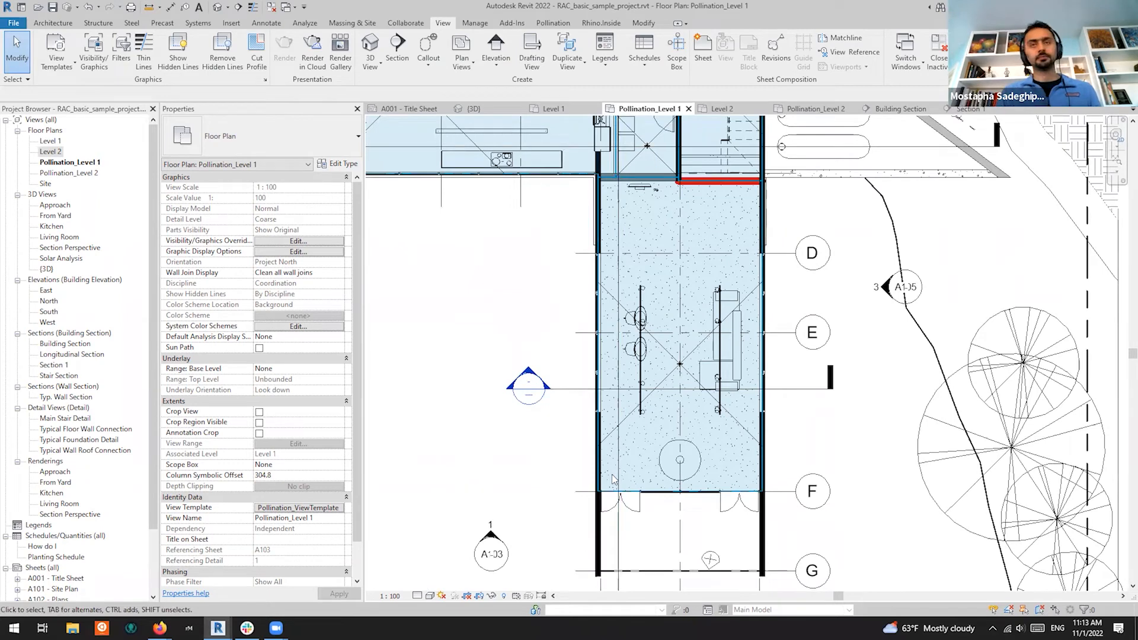
pyautogui.scroll(-6, 821, 404)
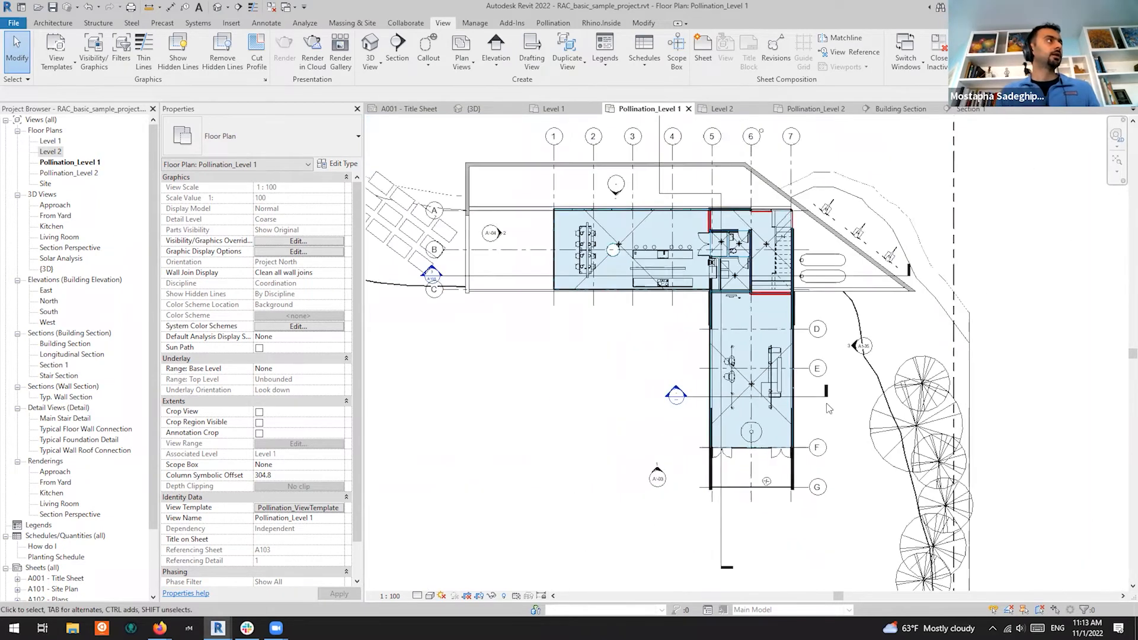
pyautogui.scroll(4, 566, 387)
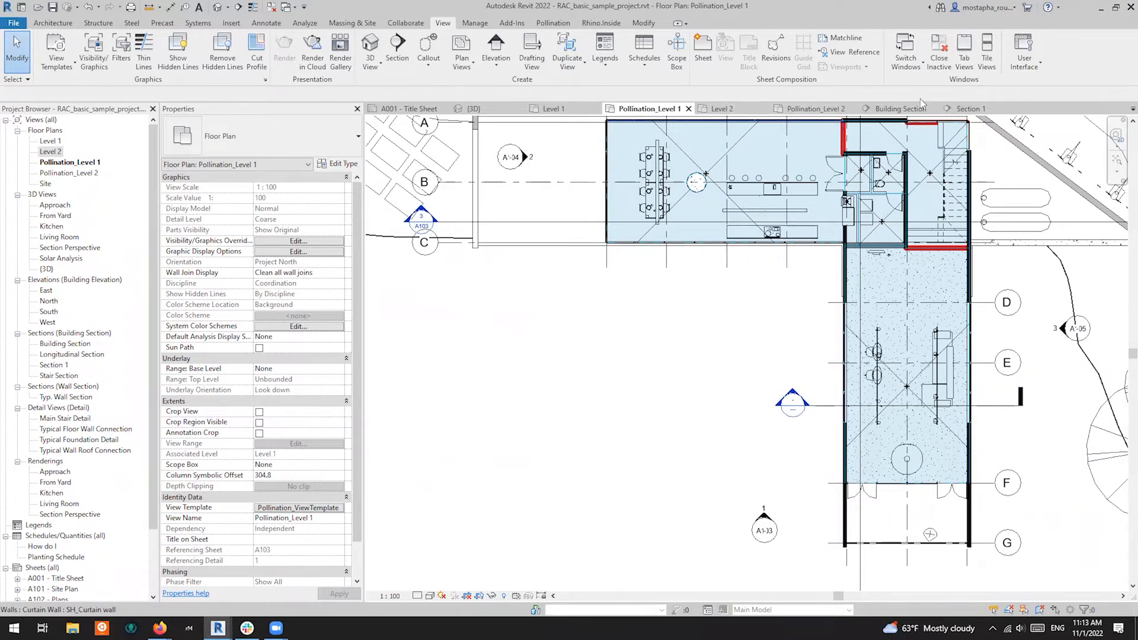
# Switch to the Building Section view and select Living 106 (70.320 m², 154.704 m³)
pyautogui.click(966, 110)
pyautogui.click(908, 111)
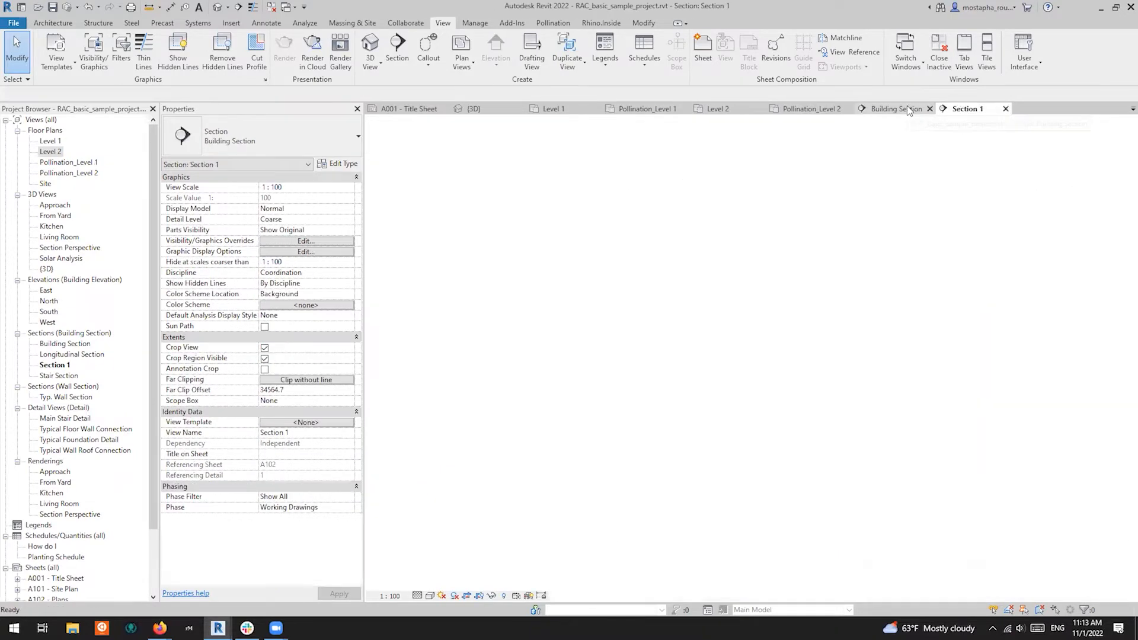
pyautogui.scroll(3, 623, 356)
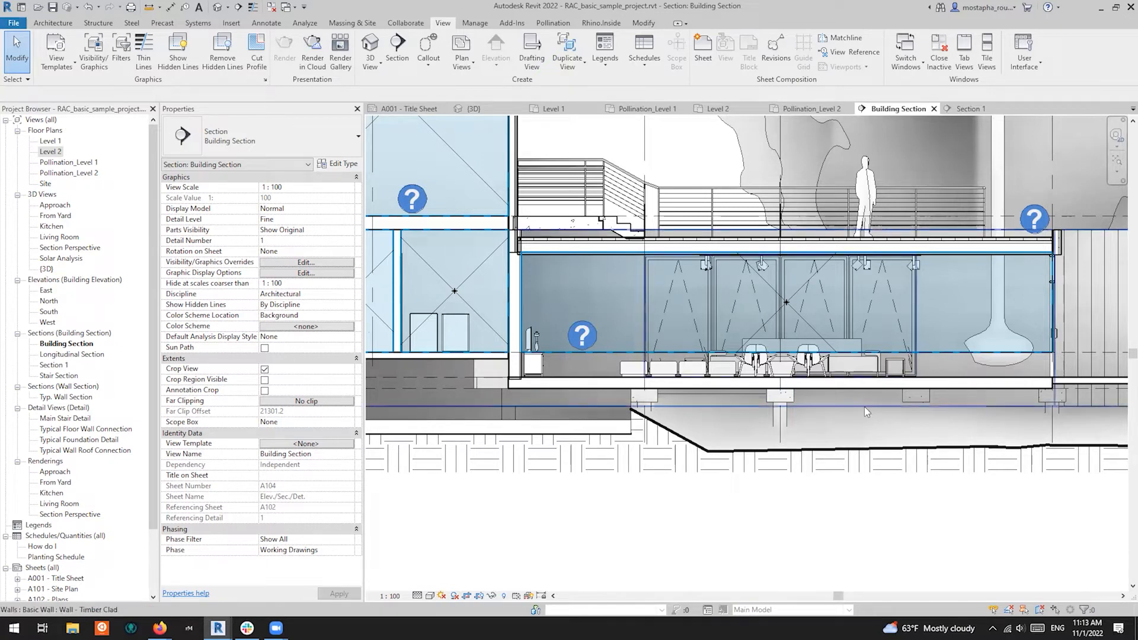
pyautogui.click(795, 314)
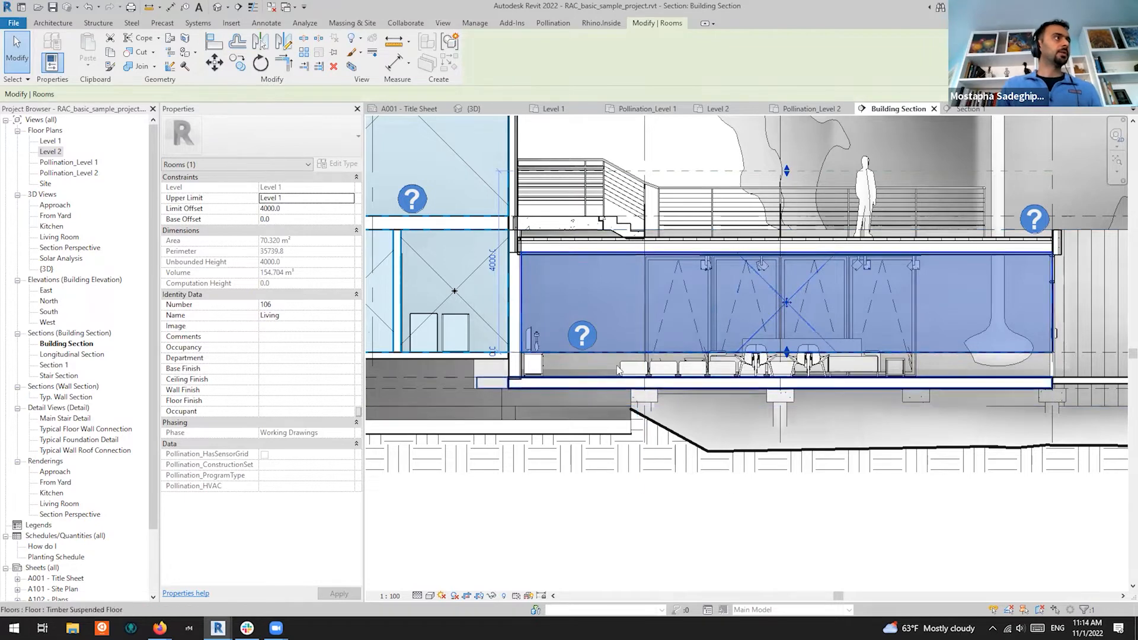
# Bring the Room Manager forward and shrink it to uncover the section view
pyautogui.scroll(3, 786, 353)
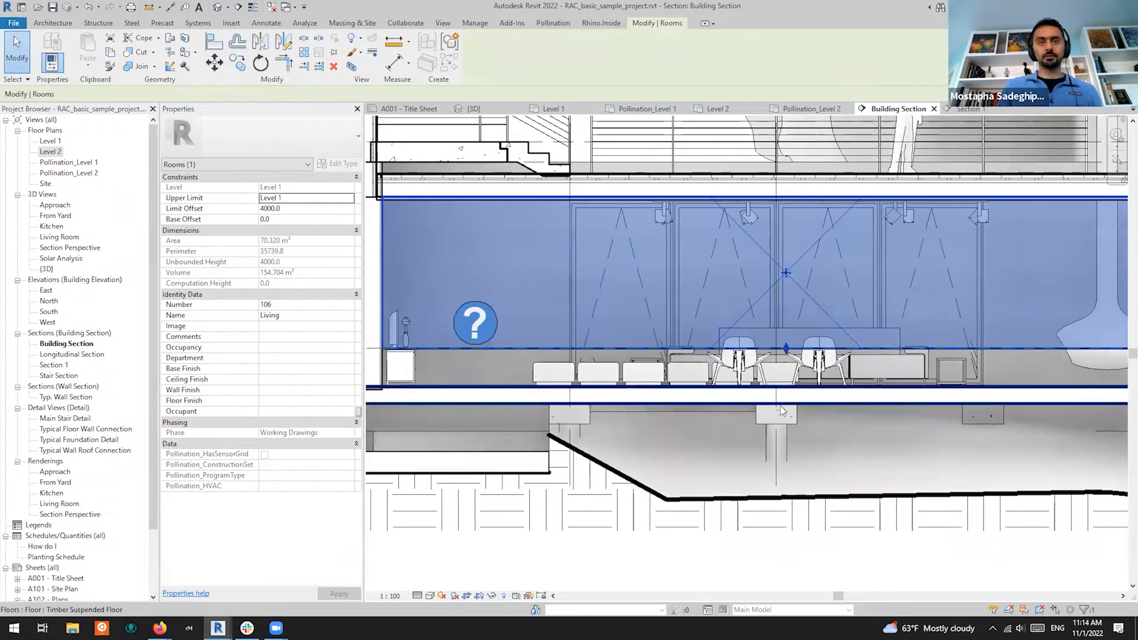
pyautogui.scroll(-2, 910, 362)
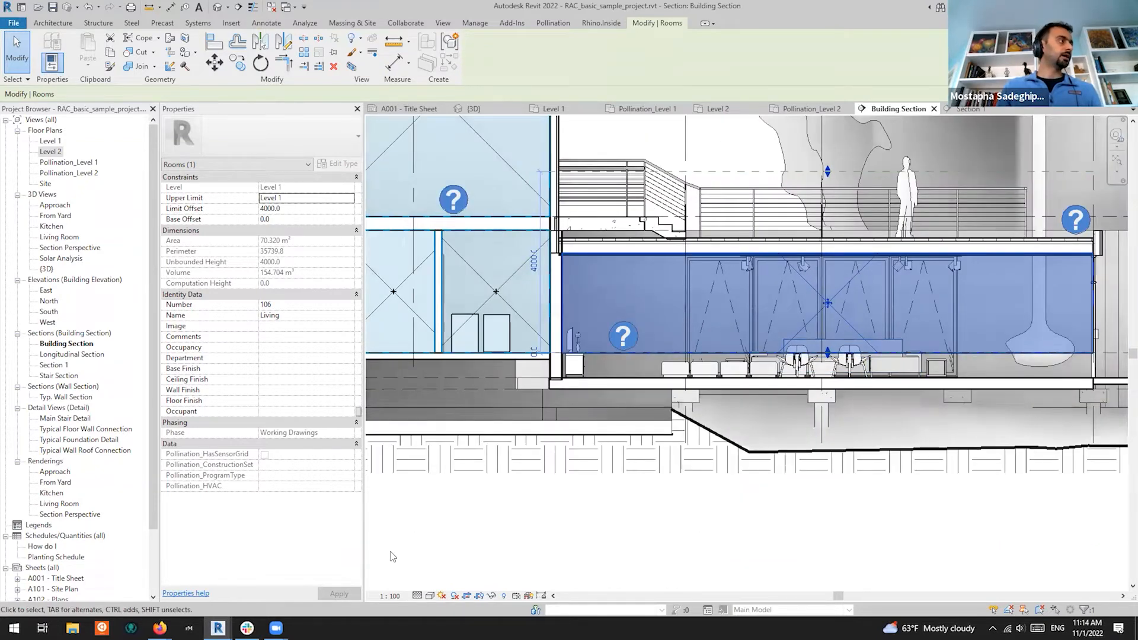
pyautogui.moveTo(218, 627)
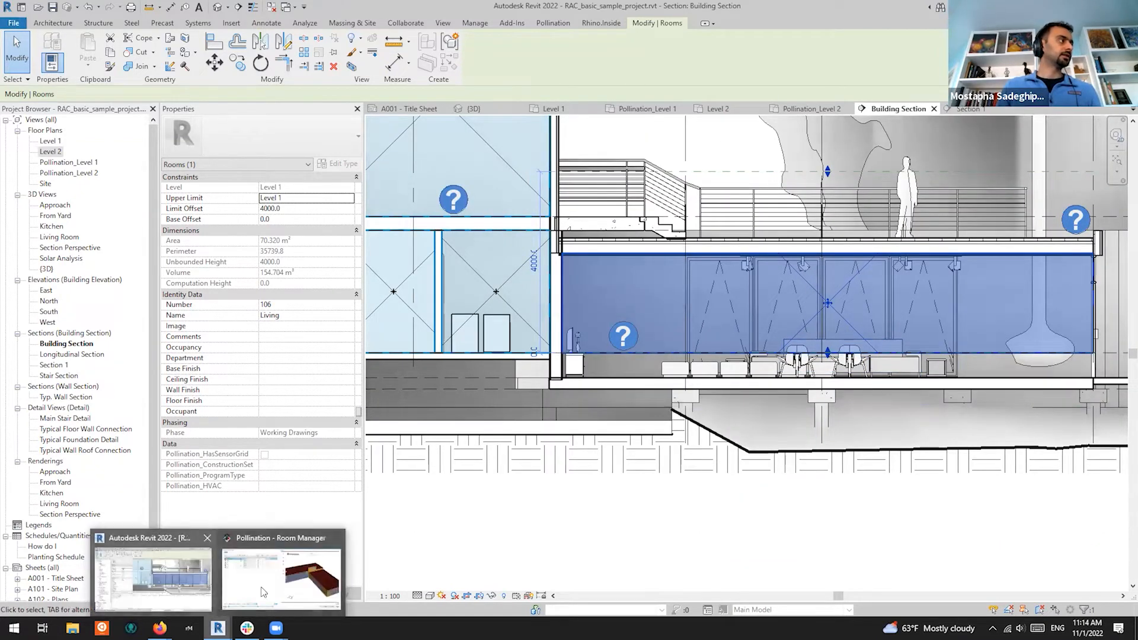
pyautogui.click(290, 587)
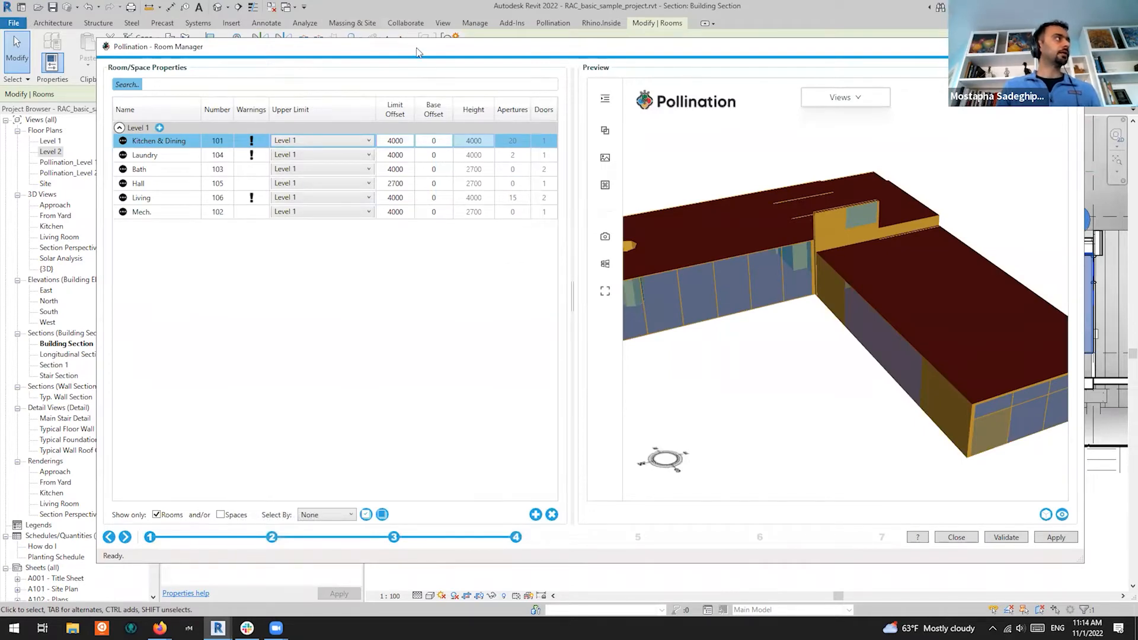
pyautogui.moveTo(419, 52); pyautogui.dragTo(410, 112)
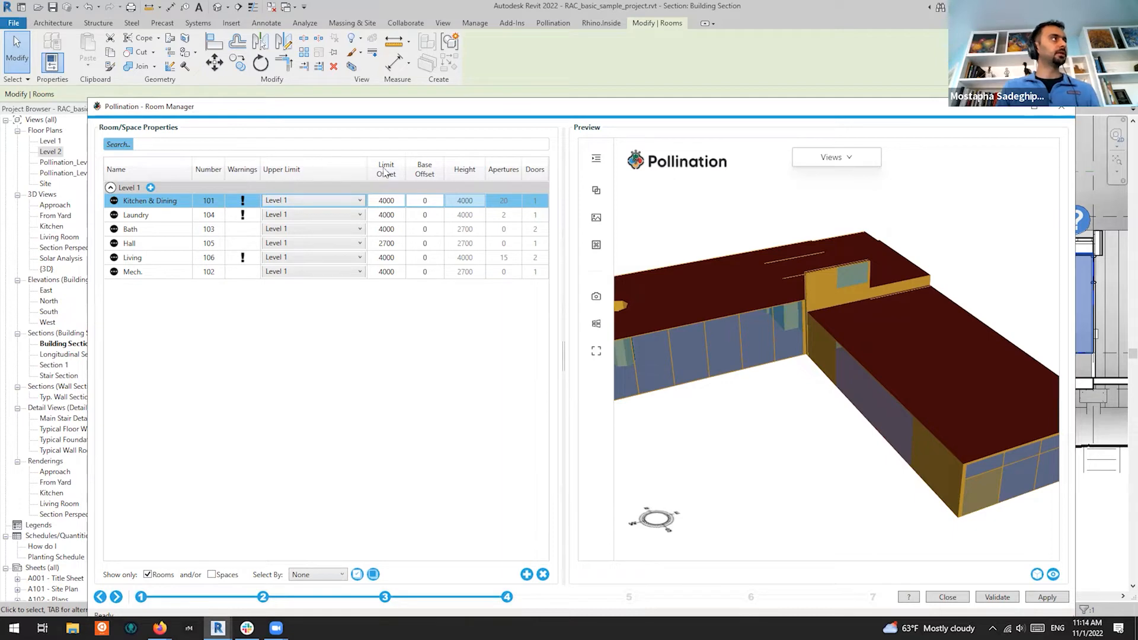
pyautogui.doubleClick(501, 108)
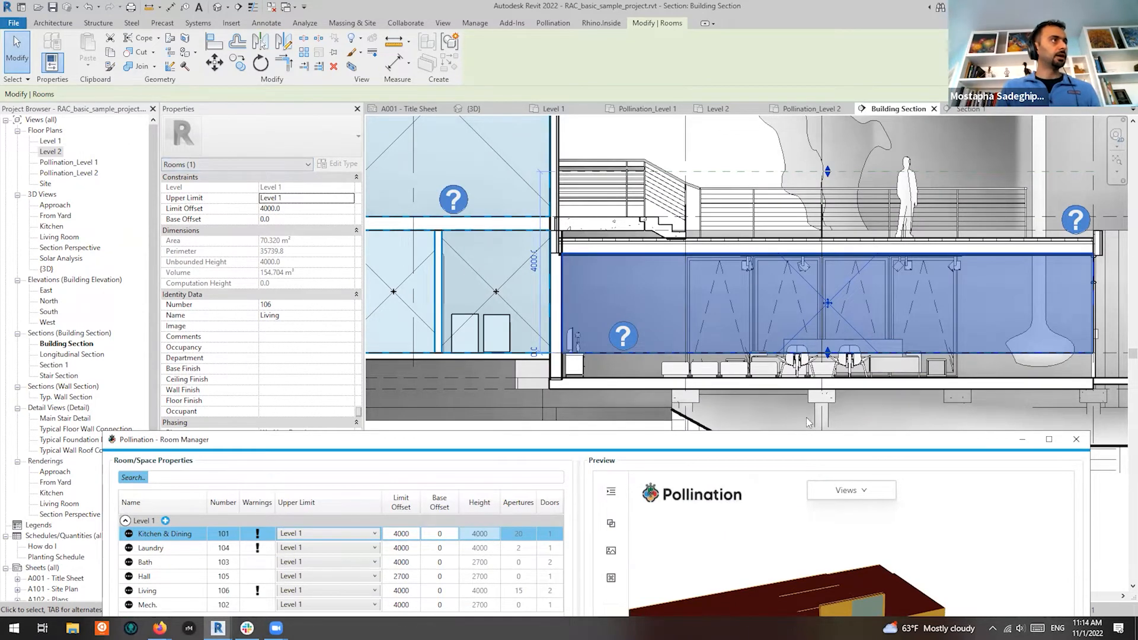
pyautogui.click(888, 420)
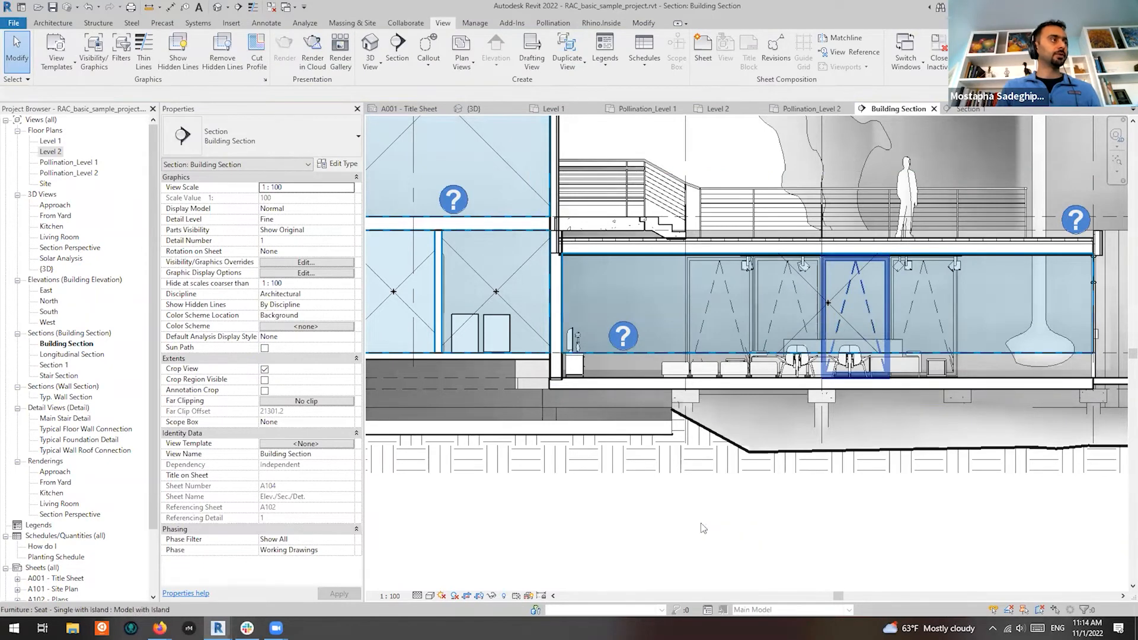
# Reopen the Room Manager as a smaller window placed below the Building Section view
pyautogui.moveTo(218, 629)
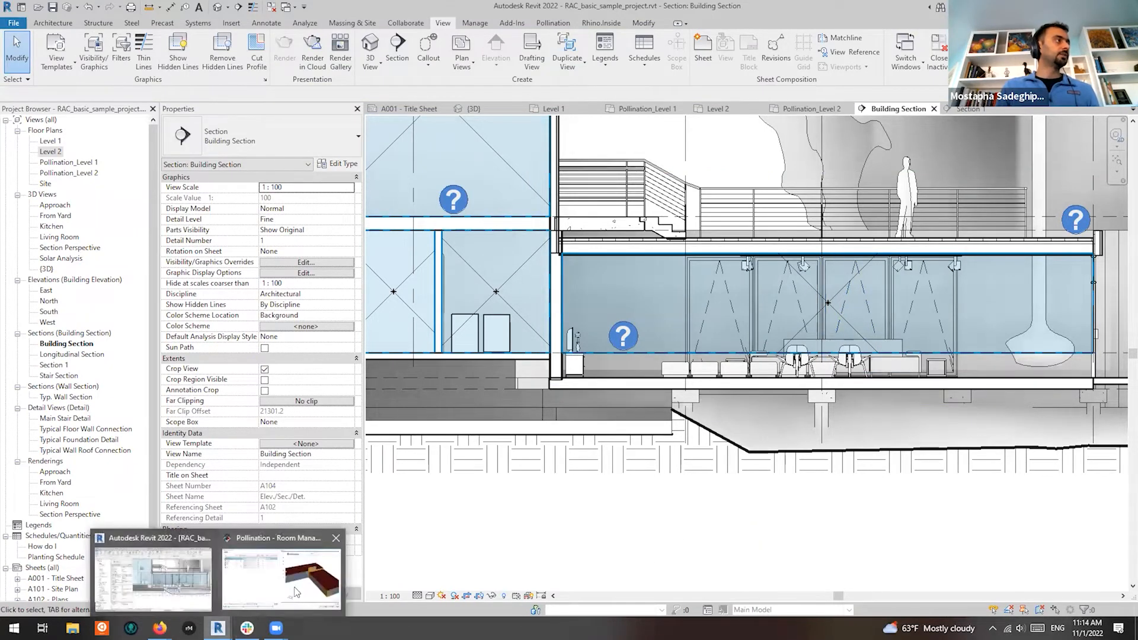
pyautogui.click(295, 590)
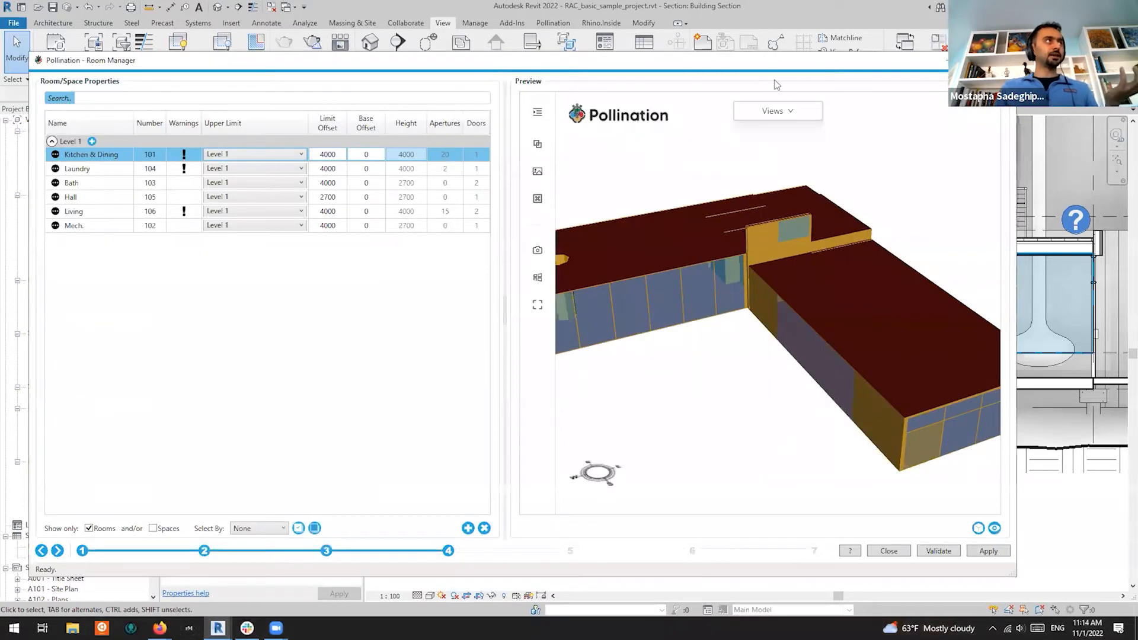
pyautogui.doubleClick(770, 65)
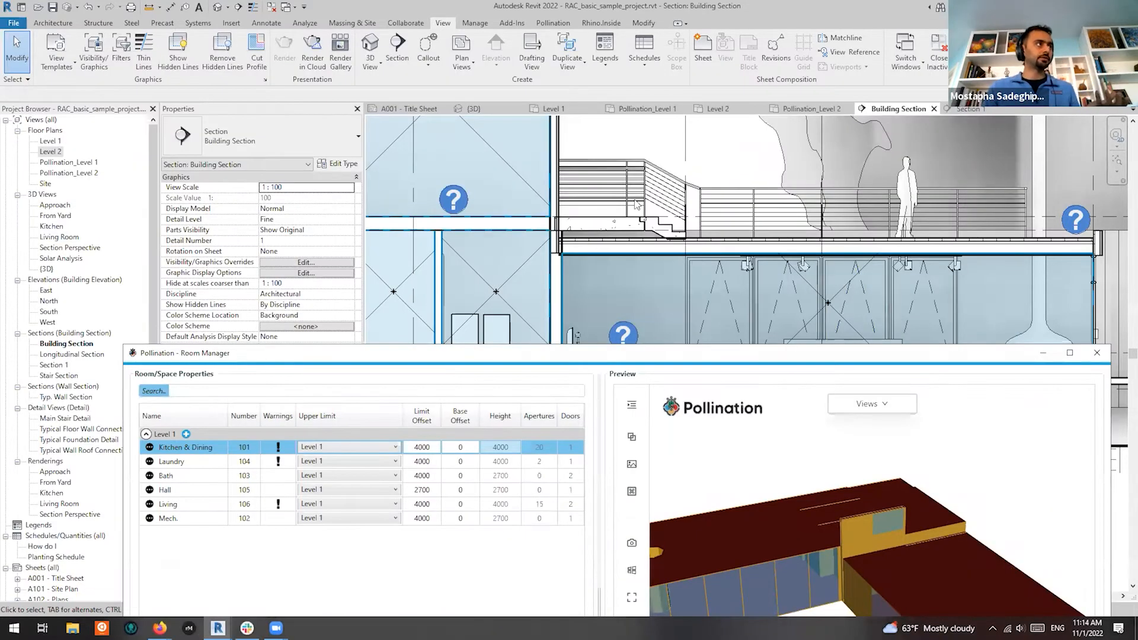
pyautogui.scroll(2, 613, 303)
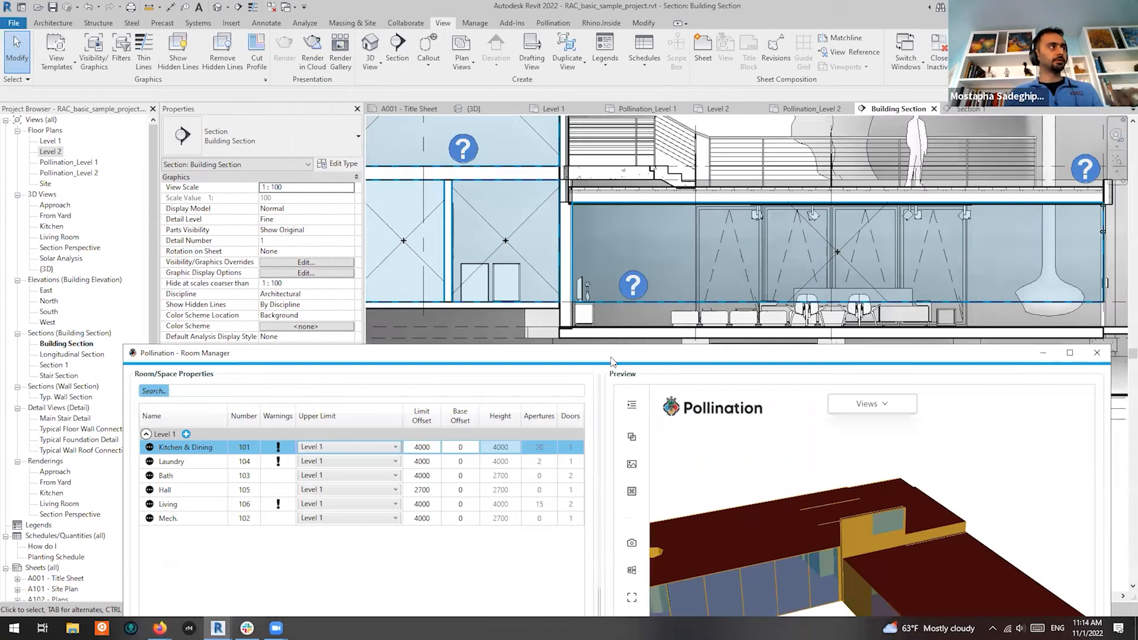
pyautogui.moveTo(610, 358); pyautogui.dragTo(619, 347)
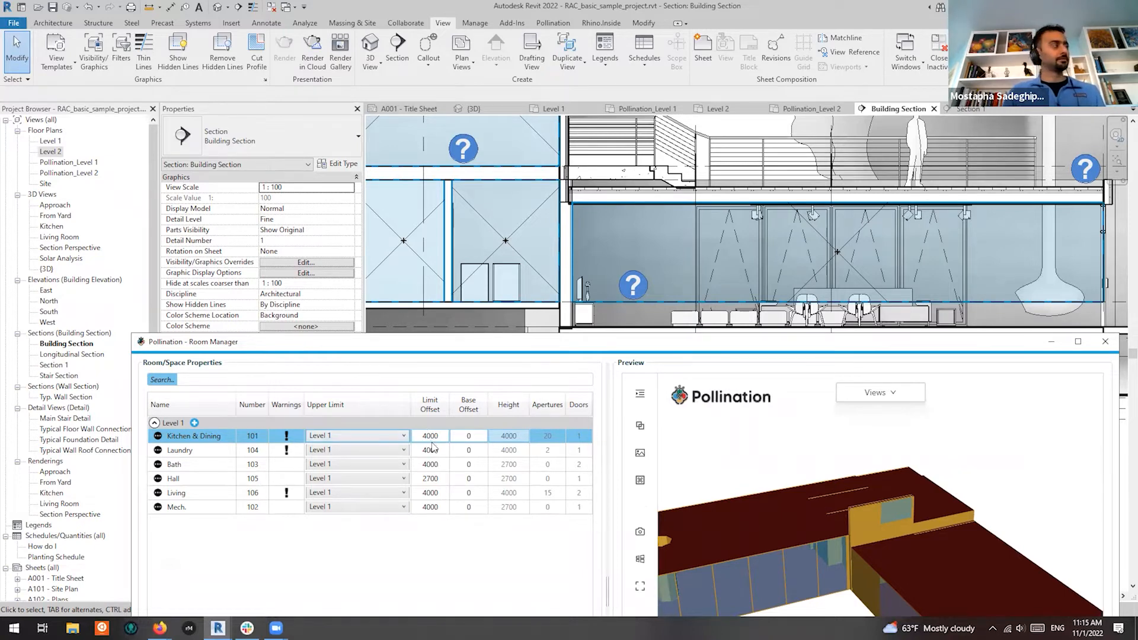
# Give Living an upper limit of Ceiling, limit offset 0 and base offset -550
pyautogui.click(225, 497)
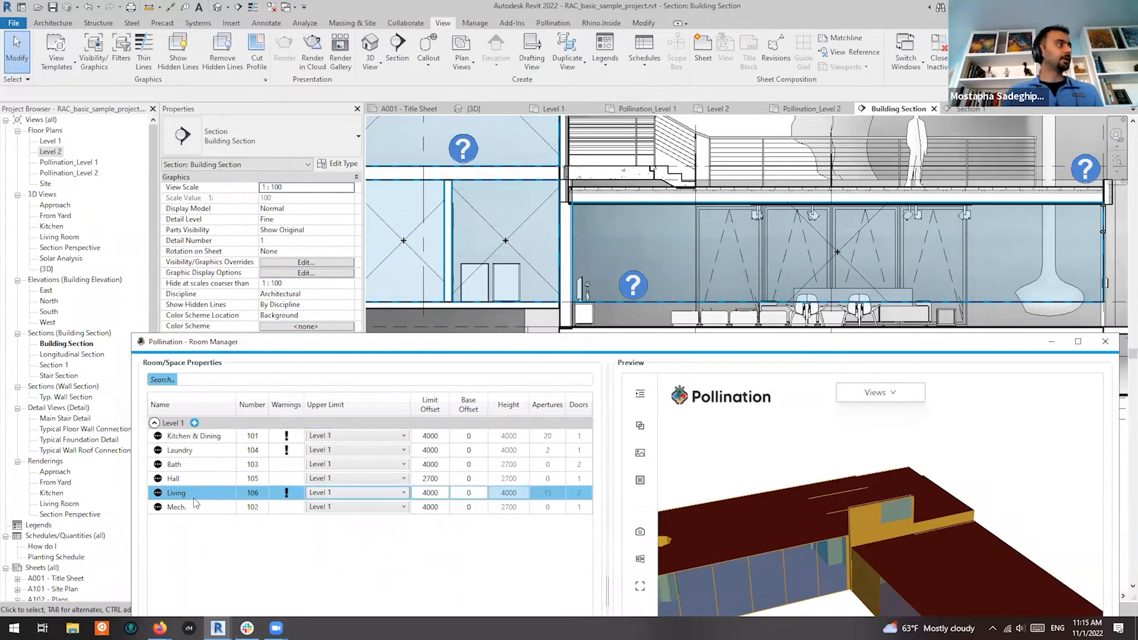
pyautogui.click(158, 494)
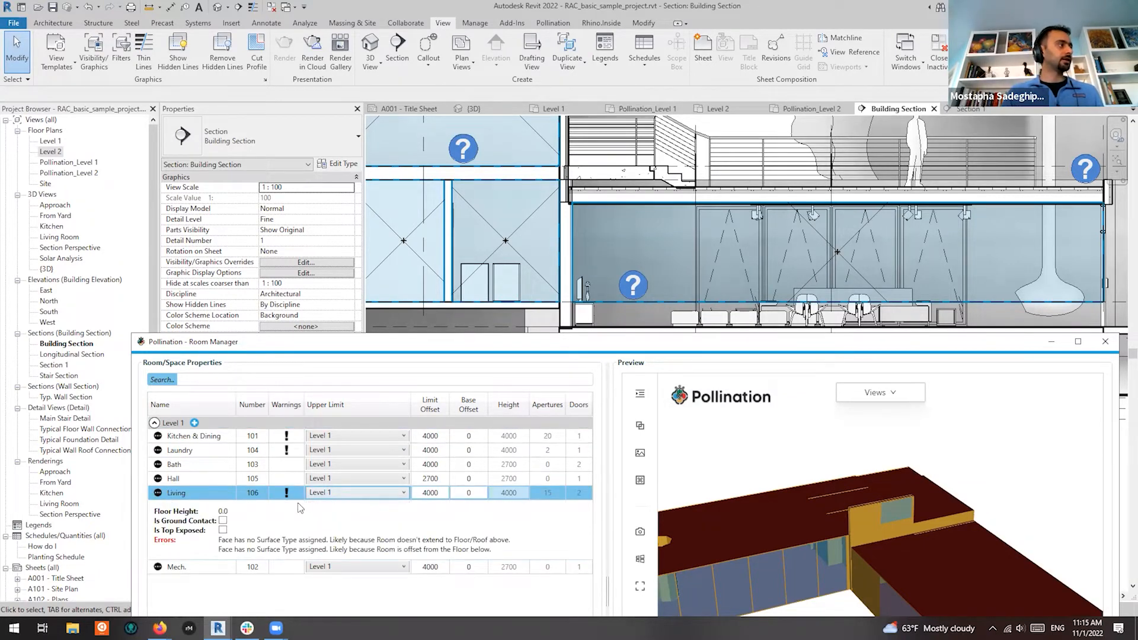
pyautogui.click(382, 497)
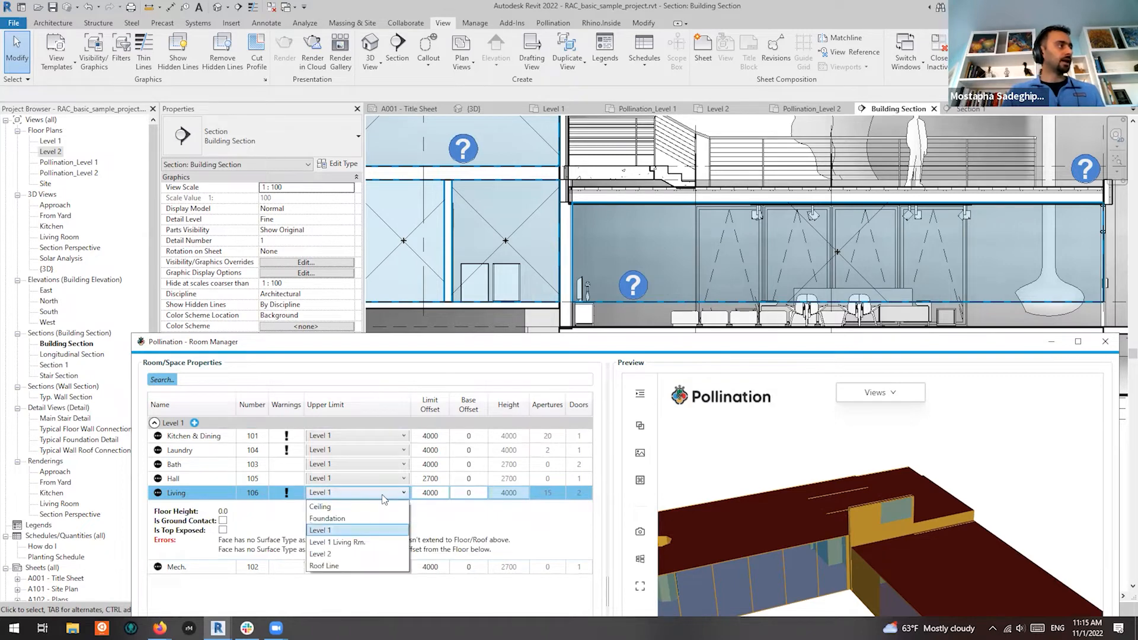
pyautogui.click(349, 510)
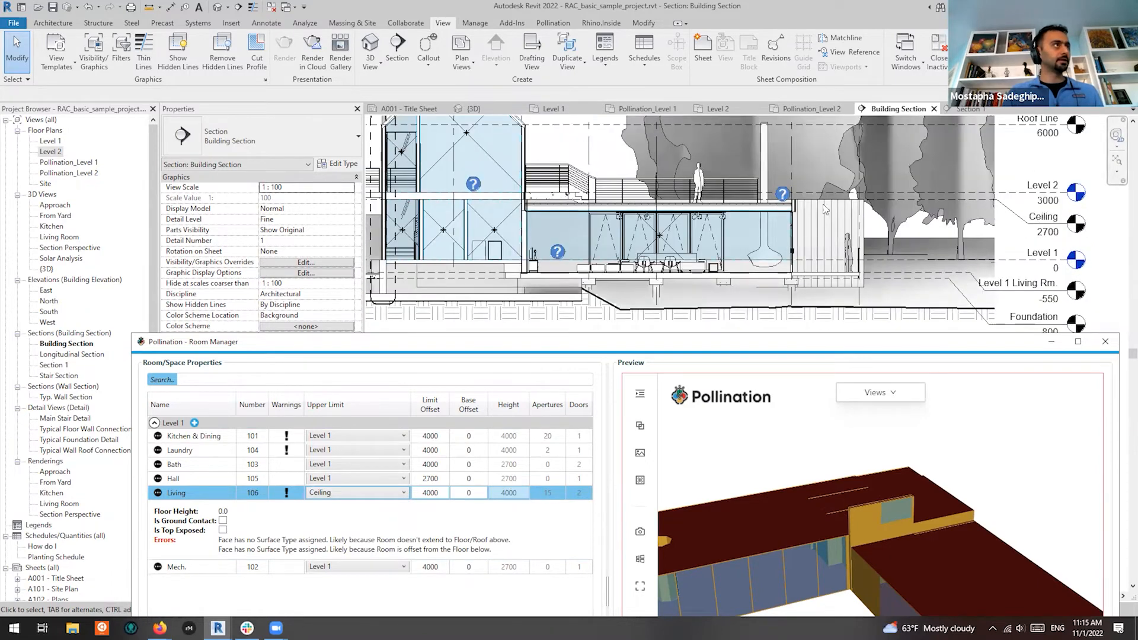
pyautogui.doubleClick(438, 493)
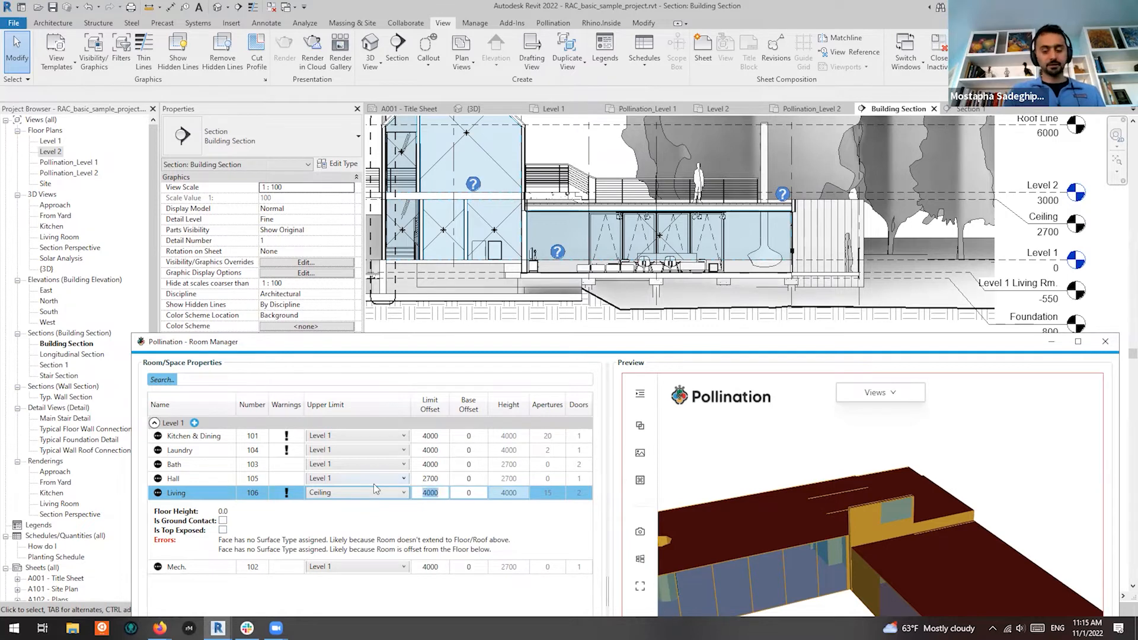
pyautogui.write('0')
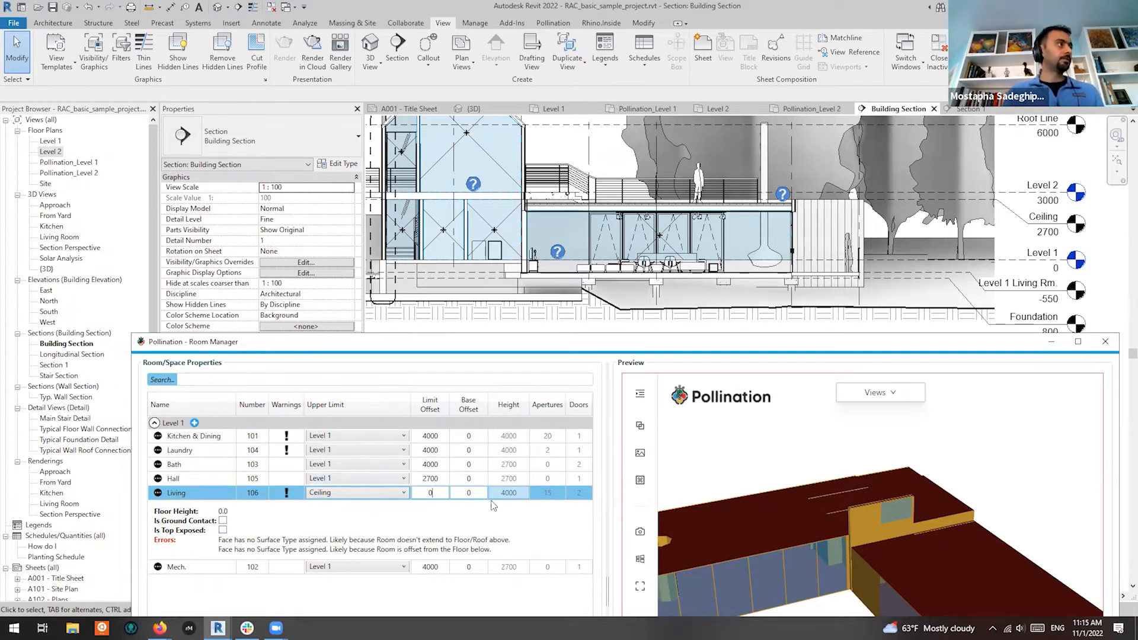
pyautogui.doubleClick(482, 492)
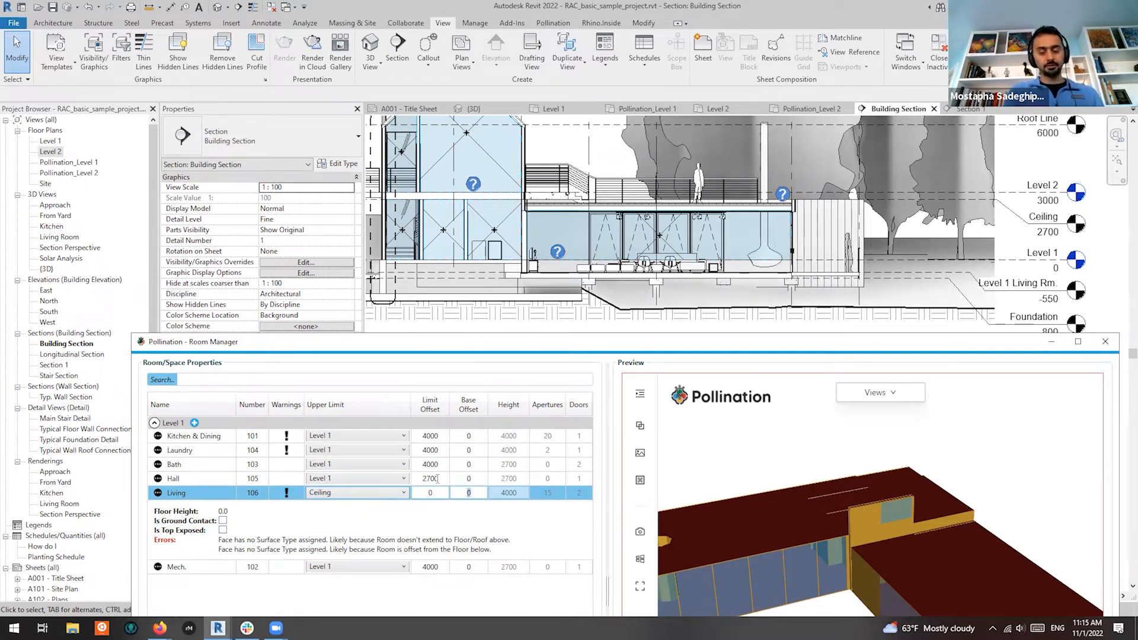
pyautogui.write('-550')
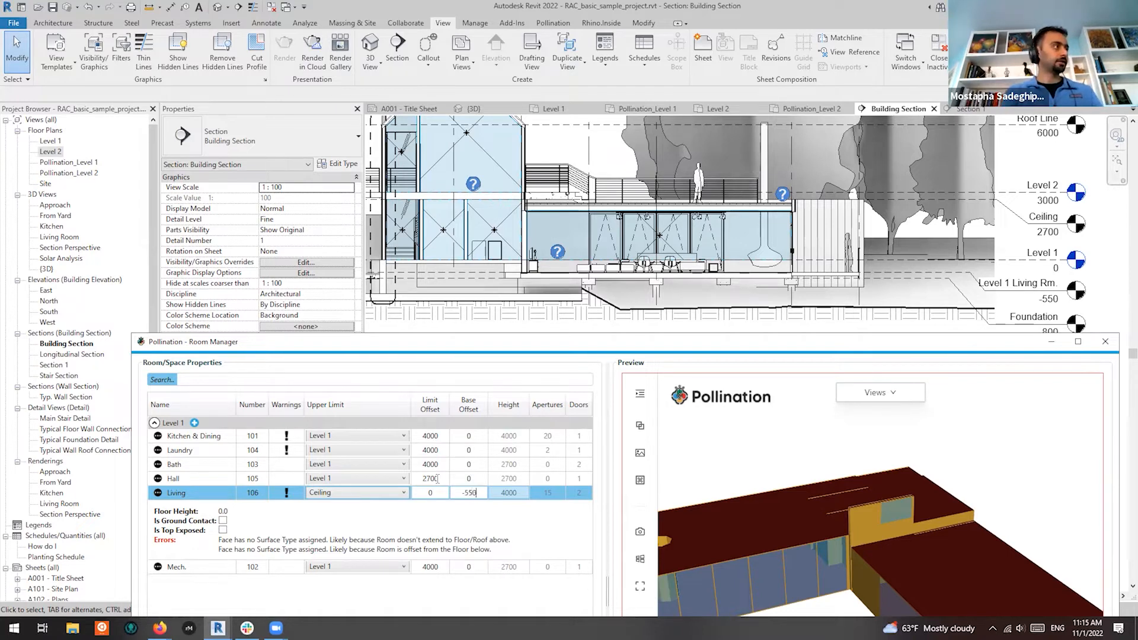
pyautogui.press('Return')
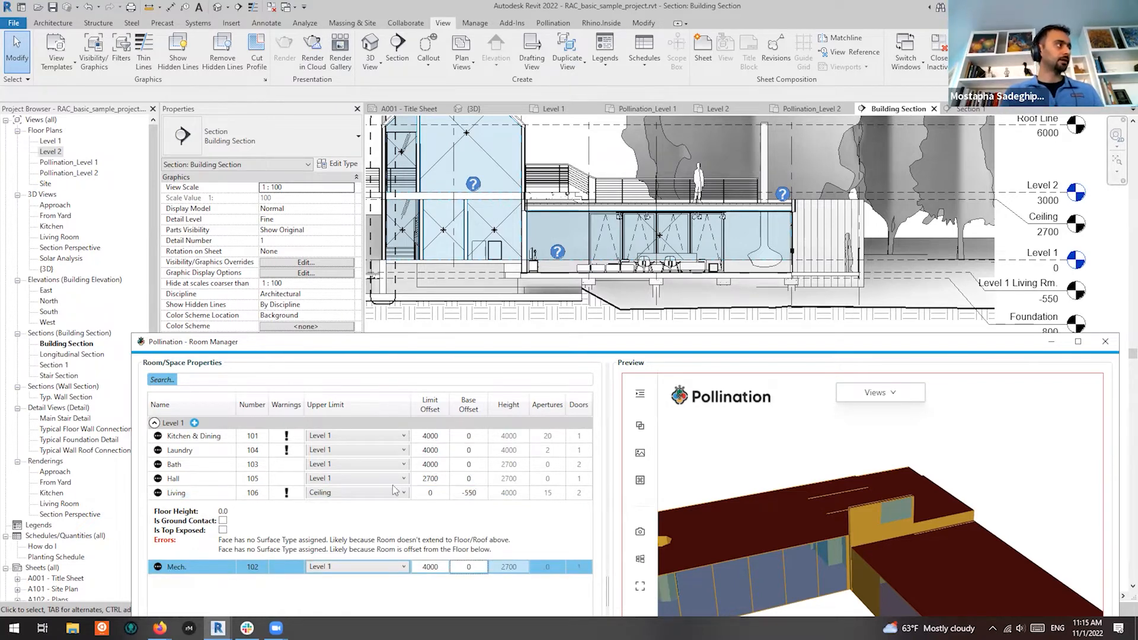
# Reselect Living and move the Room Manager window higher so it is fully visible
pyautogui.click(206, 494)
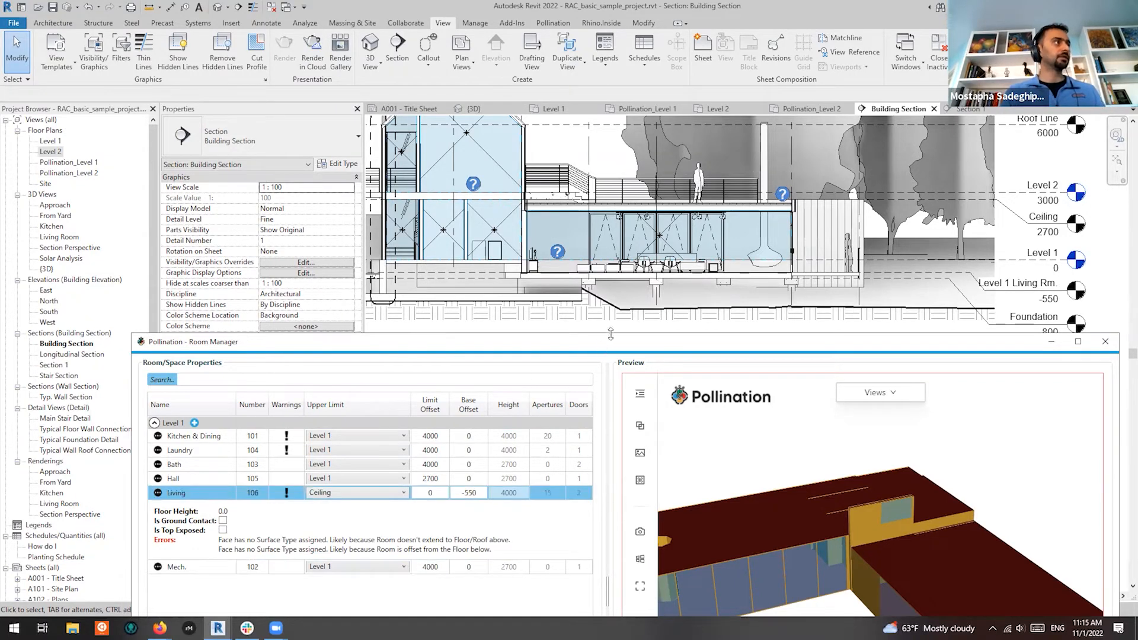
pyautogui.moveTo(621, 333); pyautogui.dragTo(593, 132)
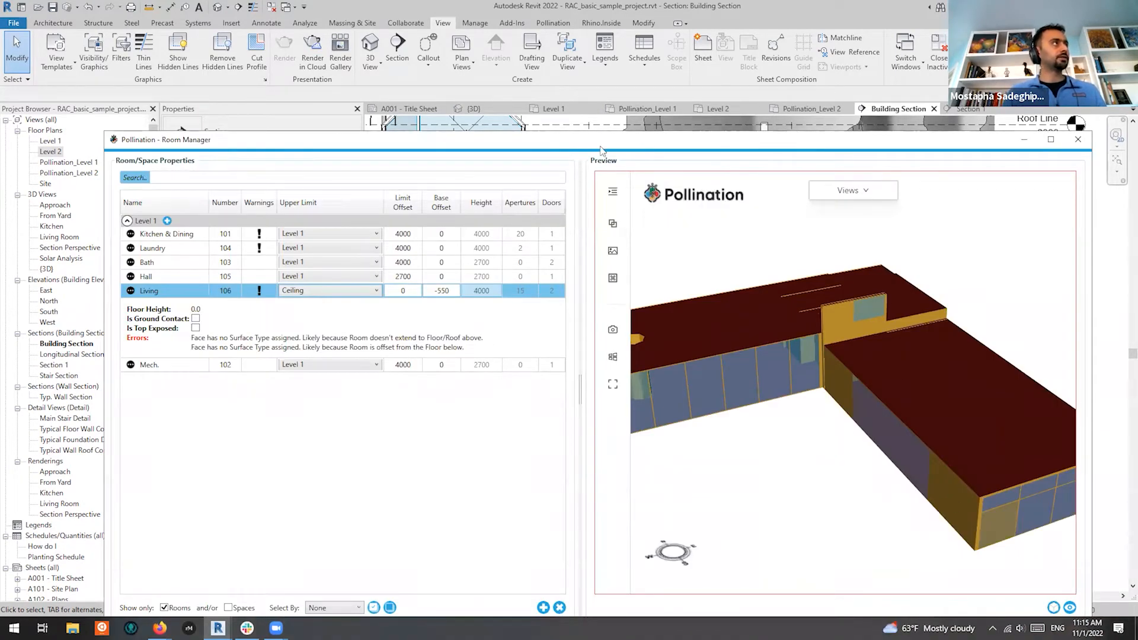
pyautogui.moveTo(800, 135); pyautogui.dragTo(734, 66)
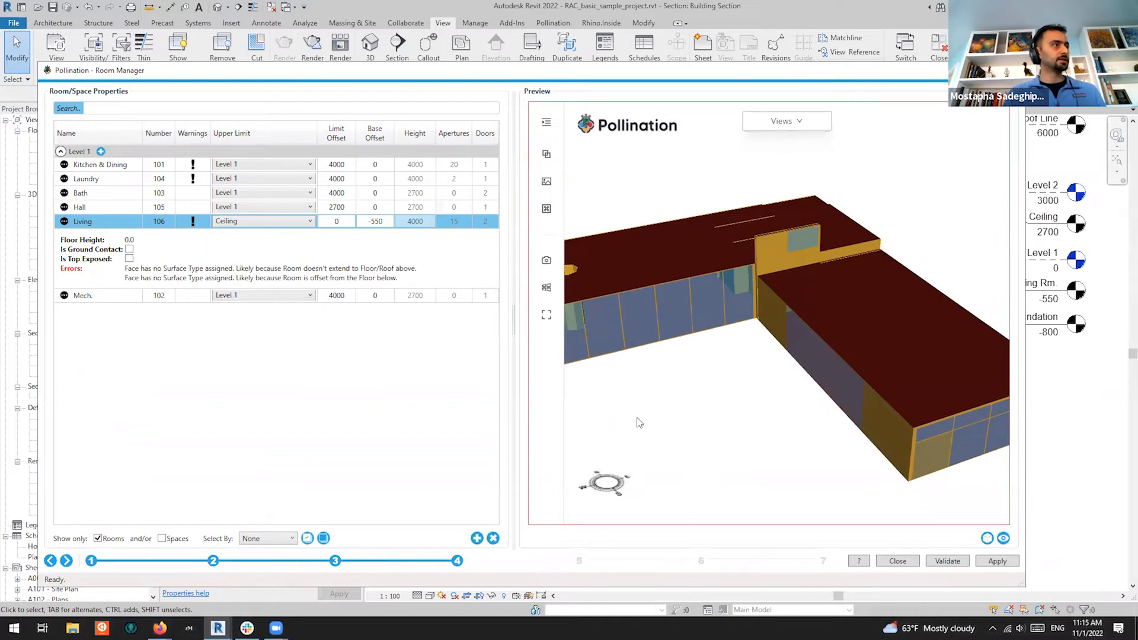
# Apply the Living changes and check its 3250 height and remaining surface-type error in the preview
pyautogui.click(998, 562)
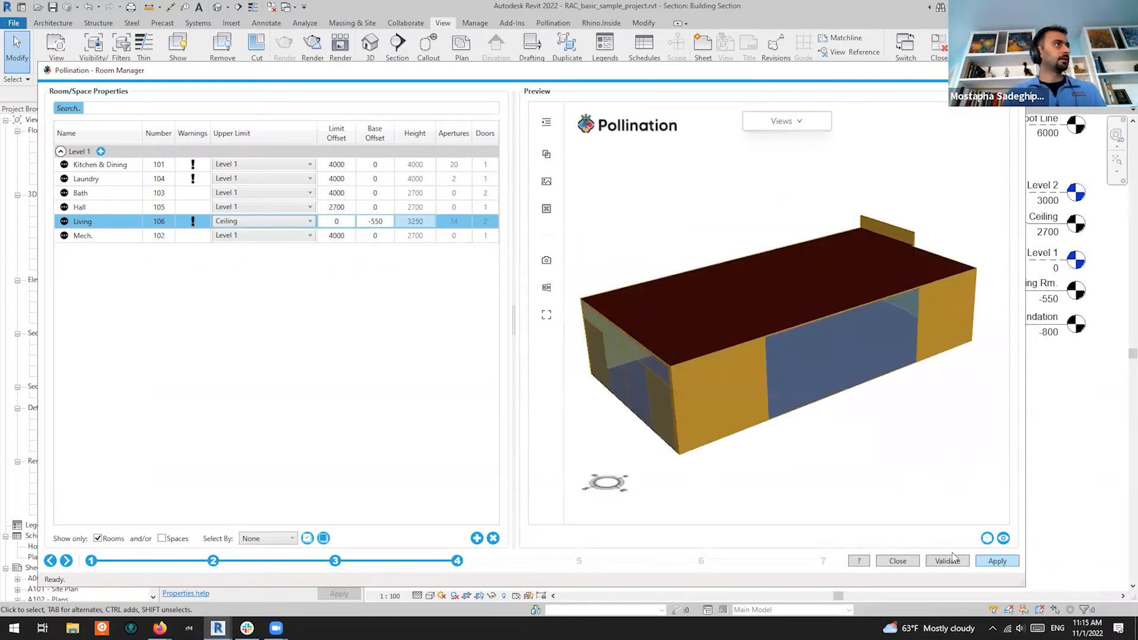
pyautogui.moveTo(636, 414); pyautogui.dragTo(894, 361)
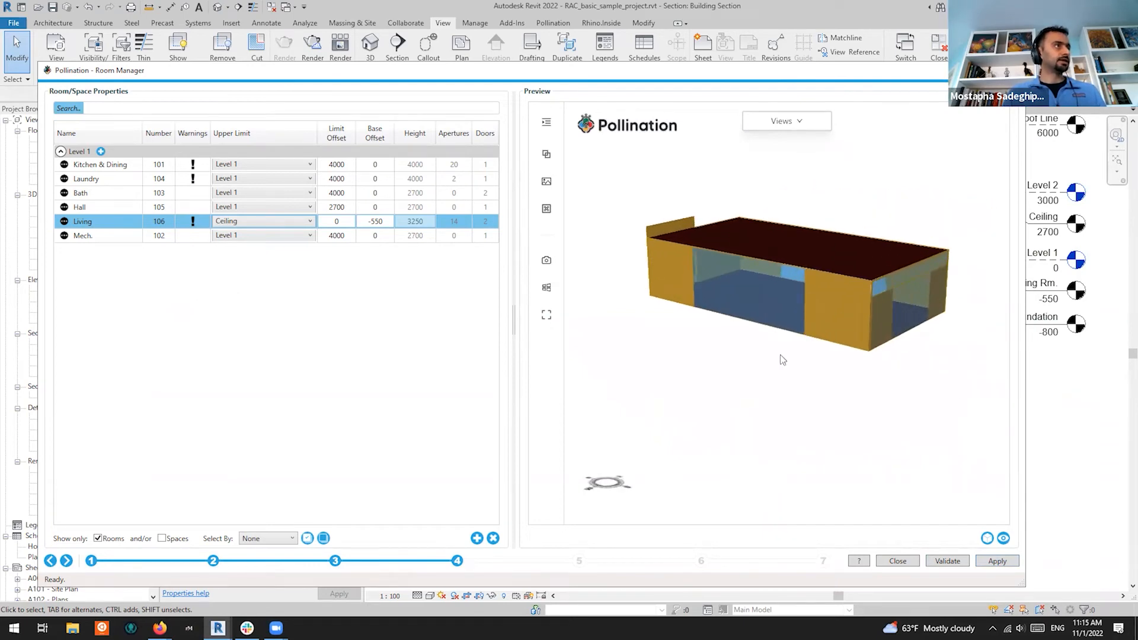
pyautogui.click(64, 222)
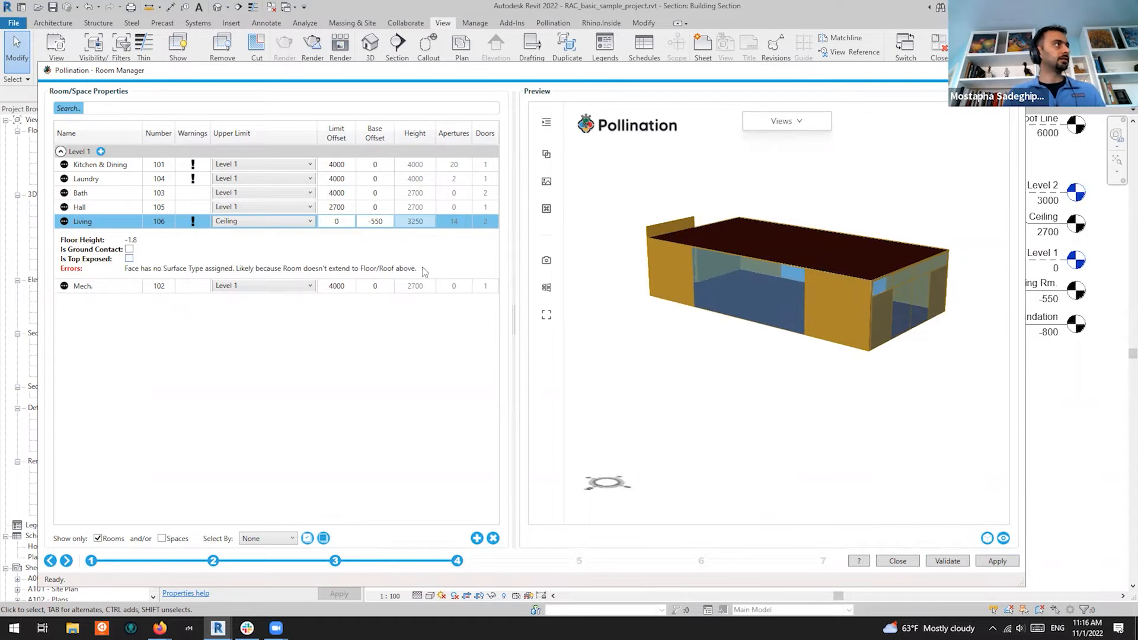
pyautogui.scroll(3, 639, 228)
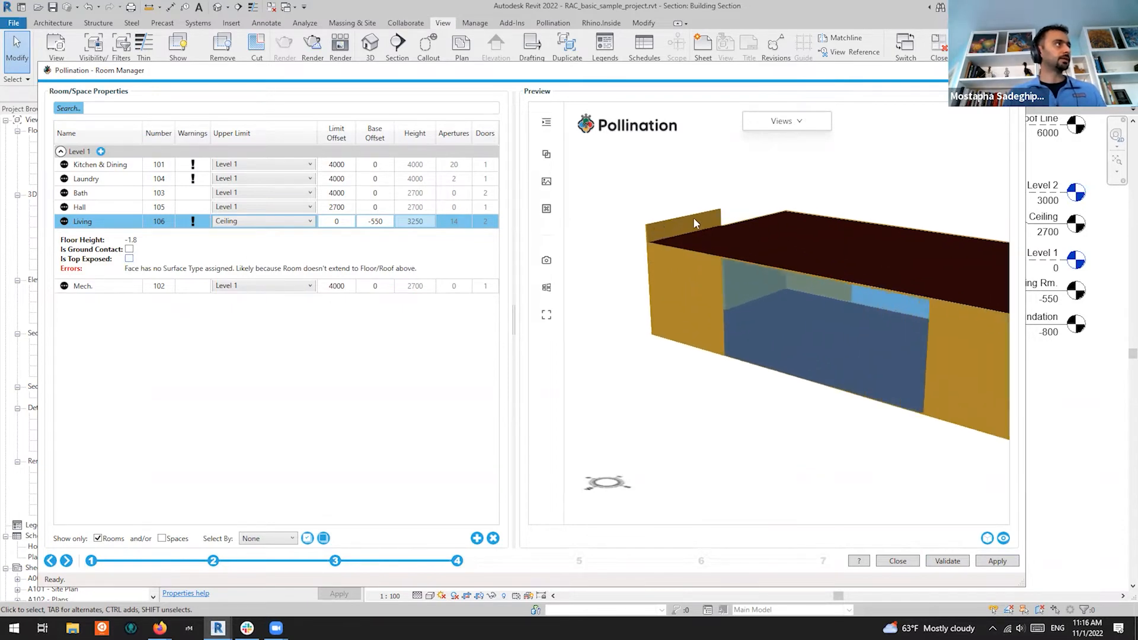
# Move the Room Manager below the Building Section view so the section is visible
pyautogui.moveTo(822, 70); pyautogui.dragTo(782, 417)
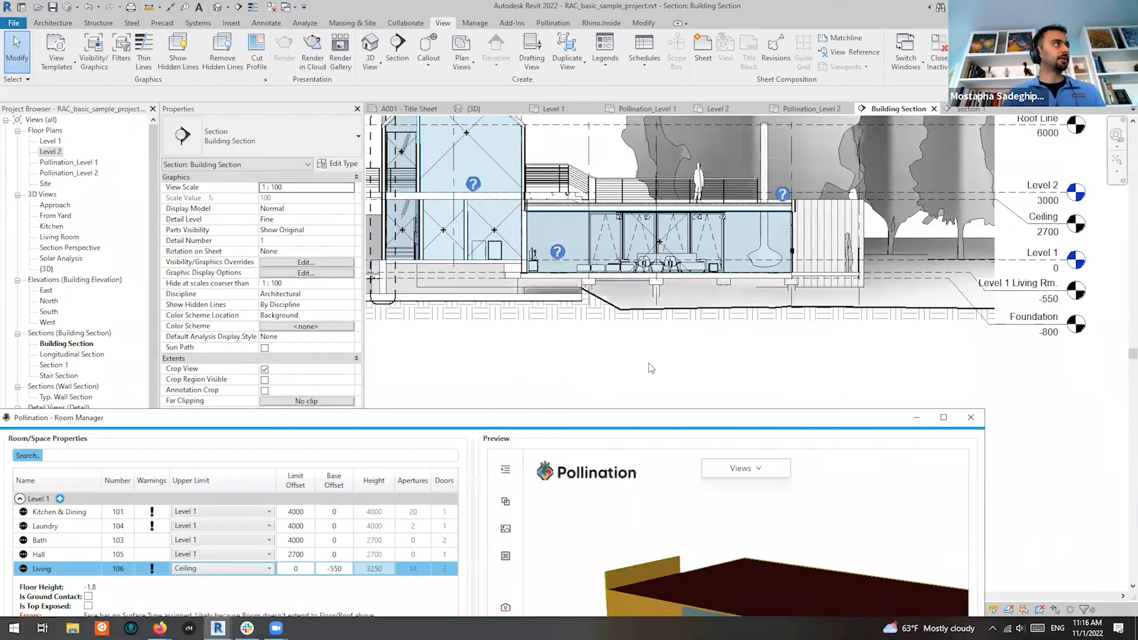
pyautogui.scroll(2, 551, 245)
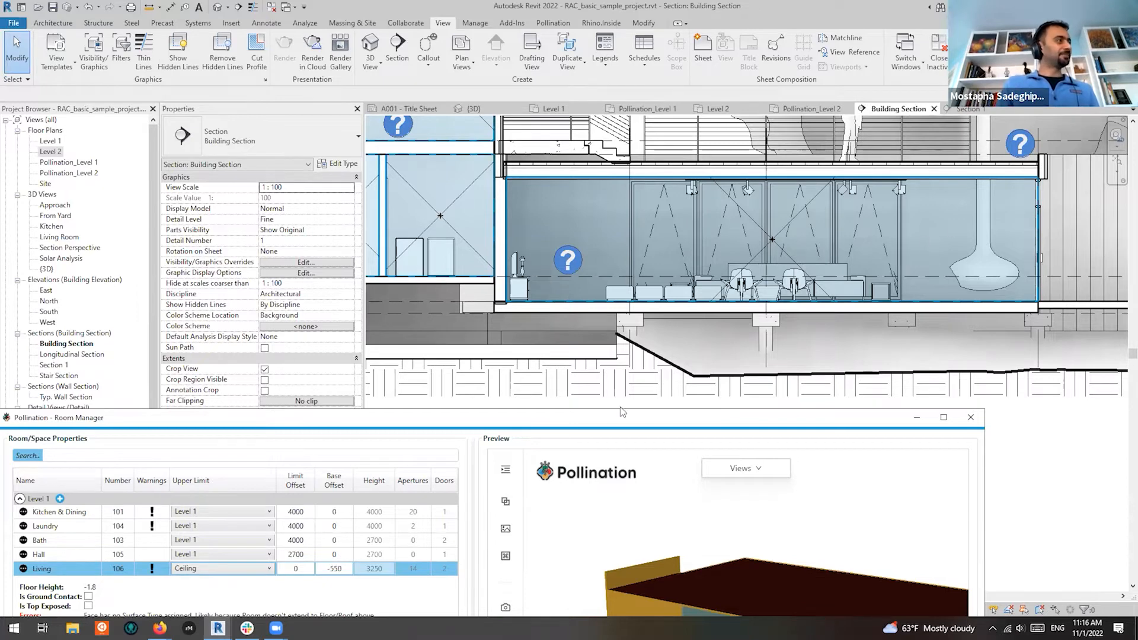
pyautogui.moveTo(624, 412); pyautogui.dragTo(670, 105)
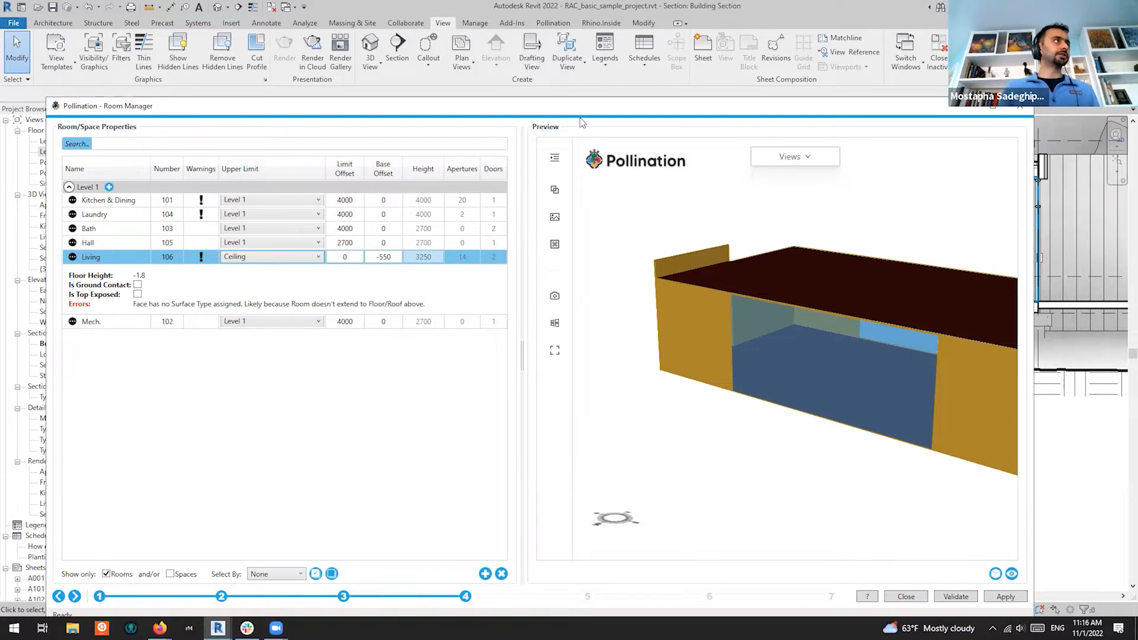
pyautogui.moveTo(581, 110); pyautogui.dragTo(617, 425)
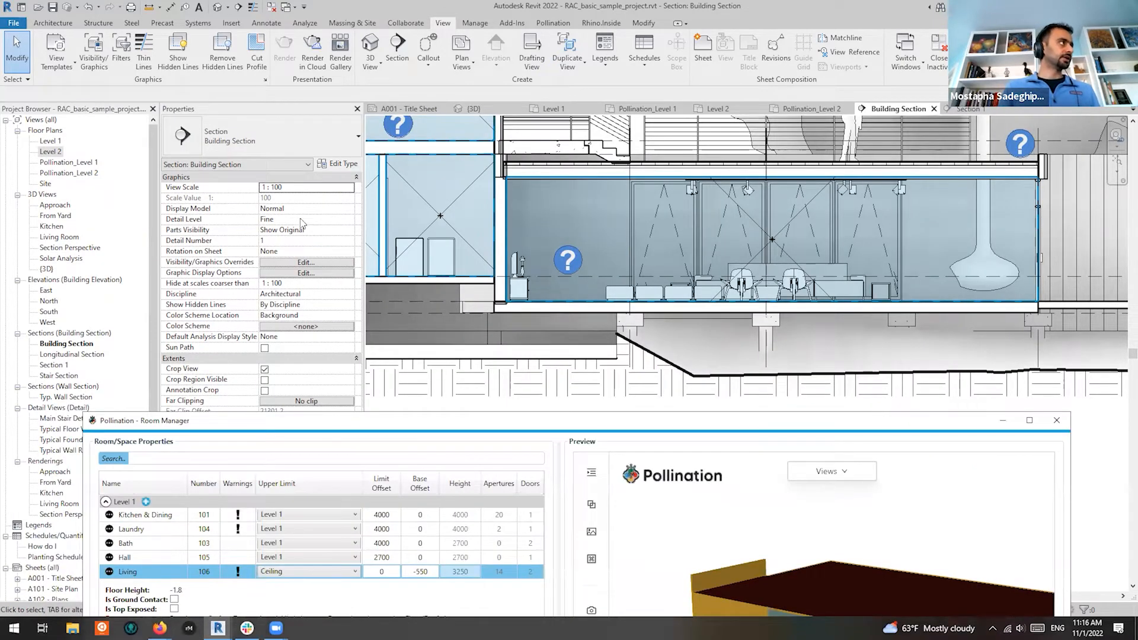
# Select the Living room in the section and bring the Room Manager back up
pyautogui.click(754, 221)
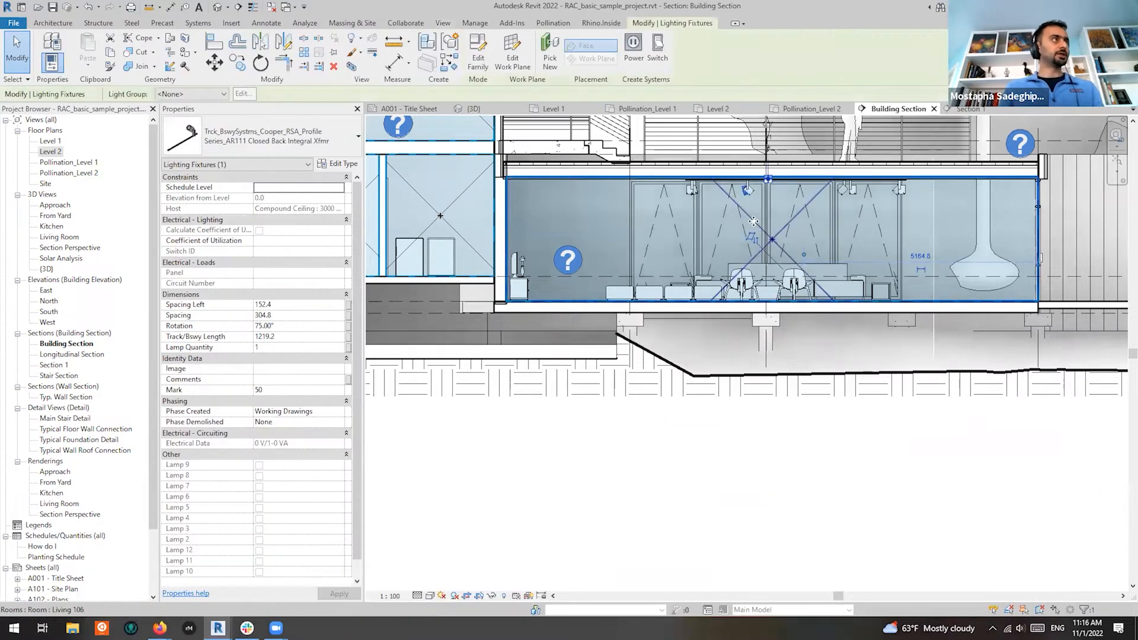
pyautogui.click(754, 221)
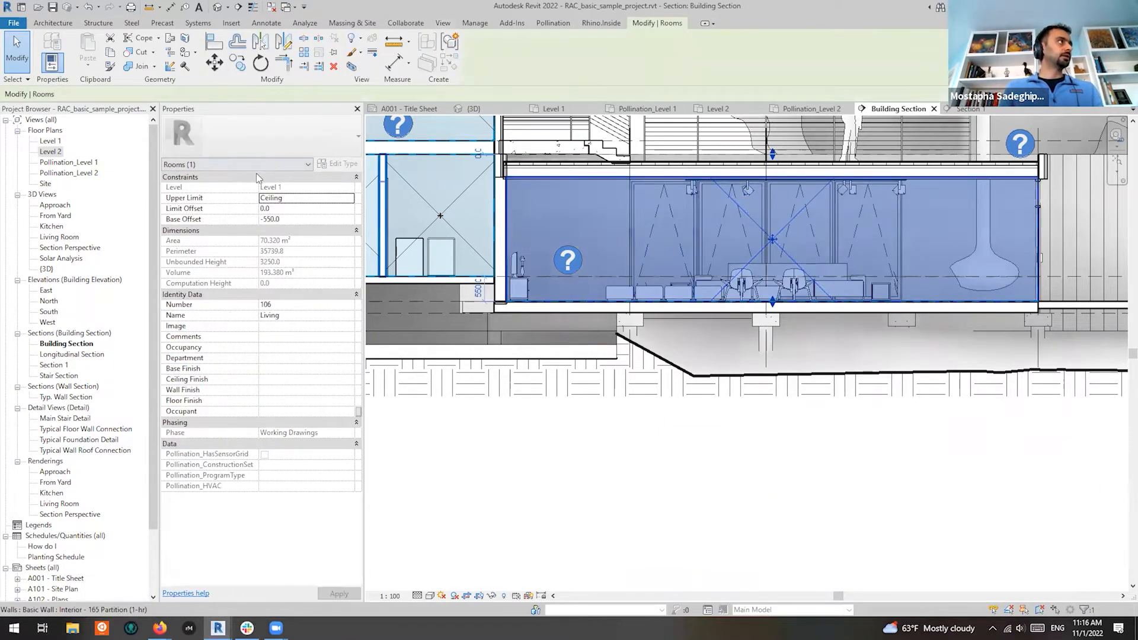
pyautogui.moveTo(217, 628)
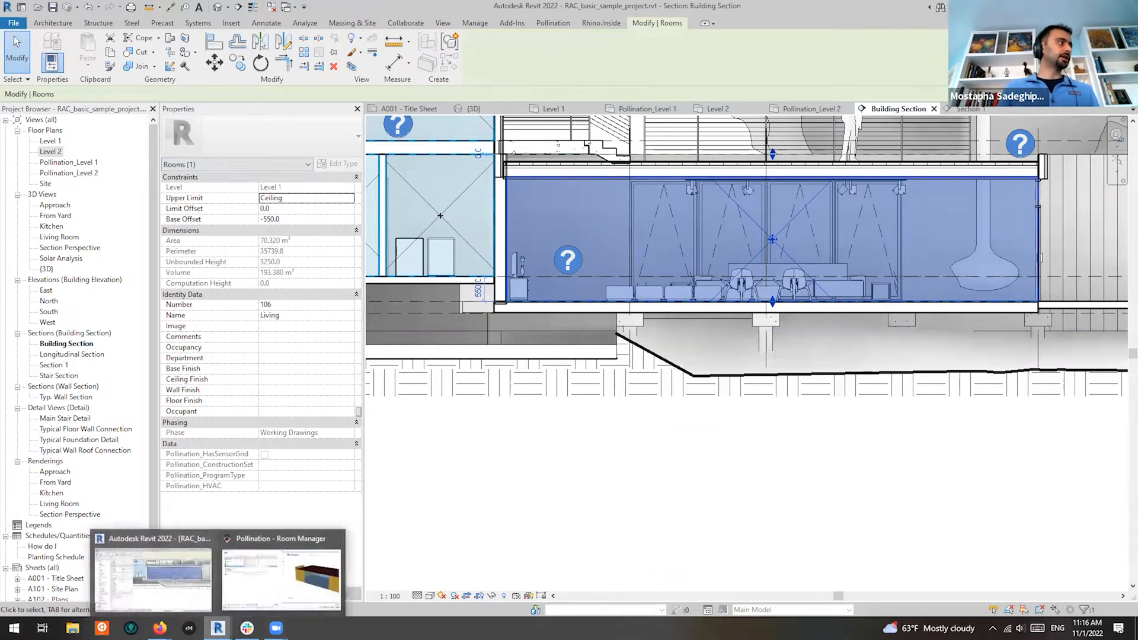
pyautogui.click(261, 590)
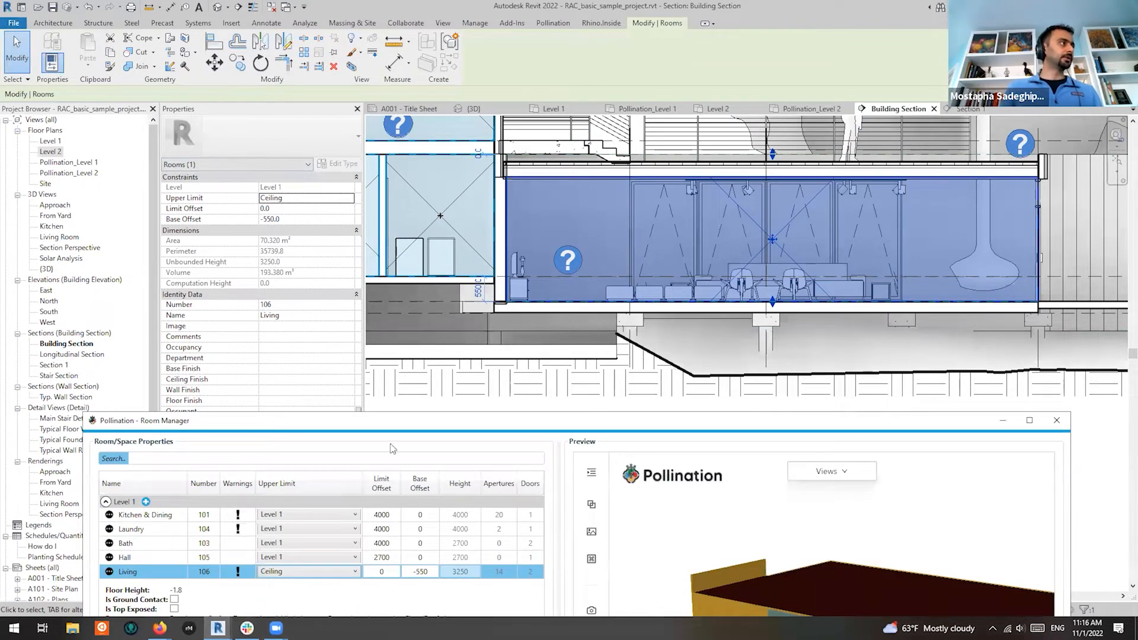
pyautogui.moveTo(446, 421); pyautogui.dragTo(469, 211)
# Select both the Laundry and Living rooms in the Room Manager list
pyautogui.click(224, 304)
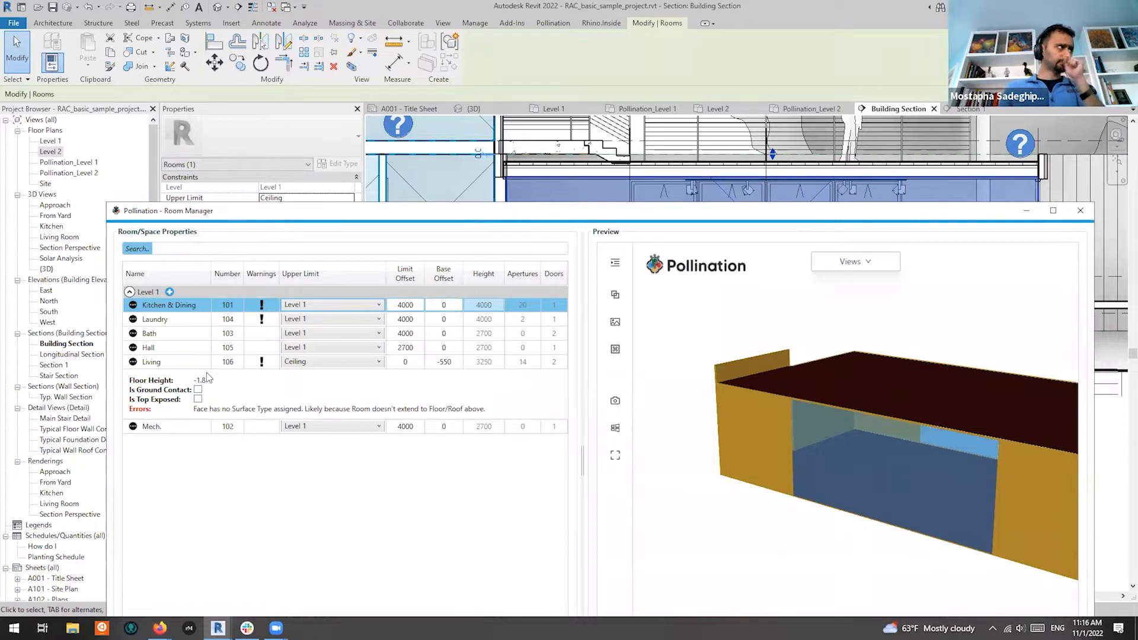
pyautogui.click(200, 364)
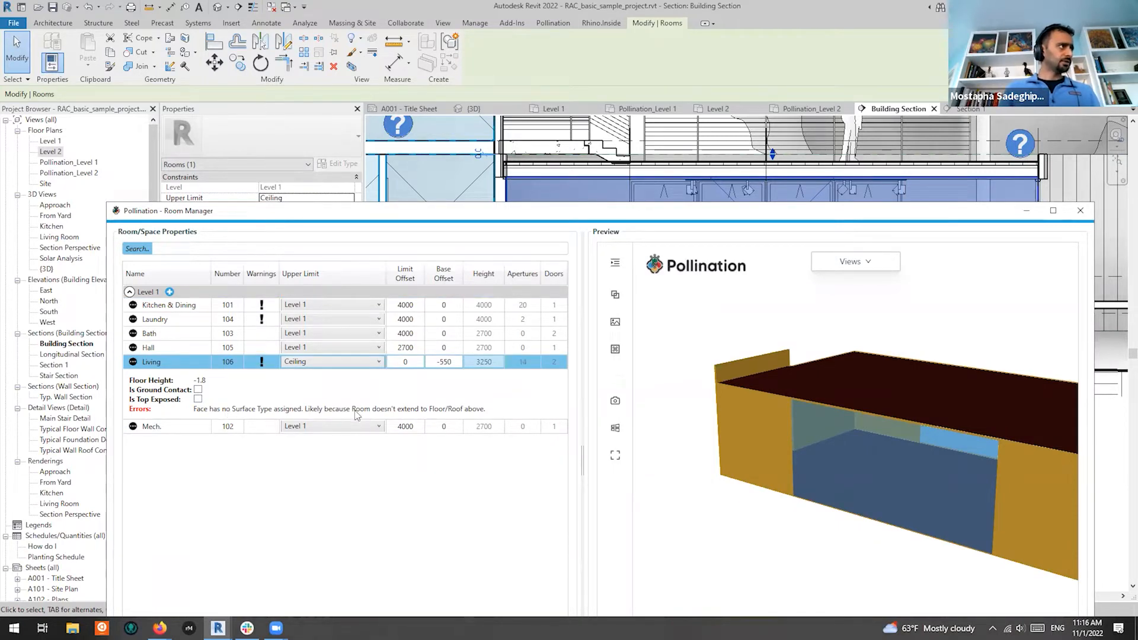
pyautogui.click(187, 321)
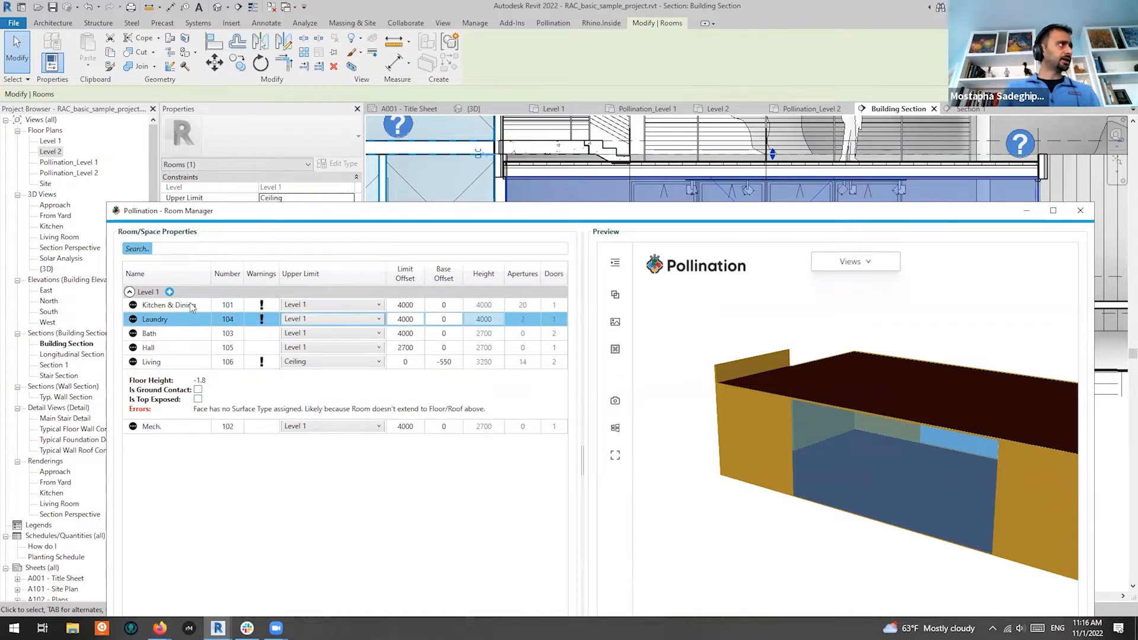
pyautogui.click(195, 306)
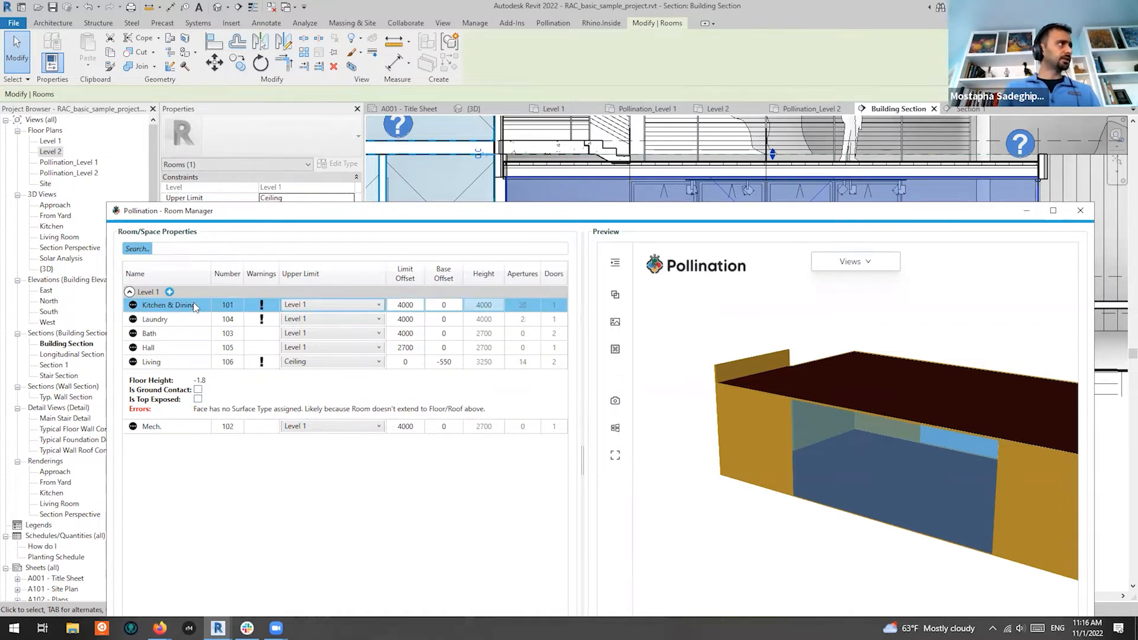
pyautogui.click(189, 323)
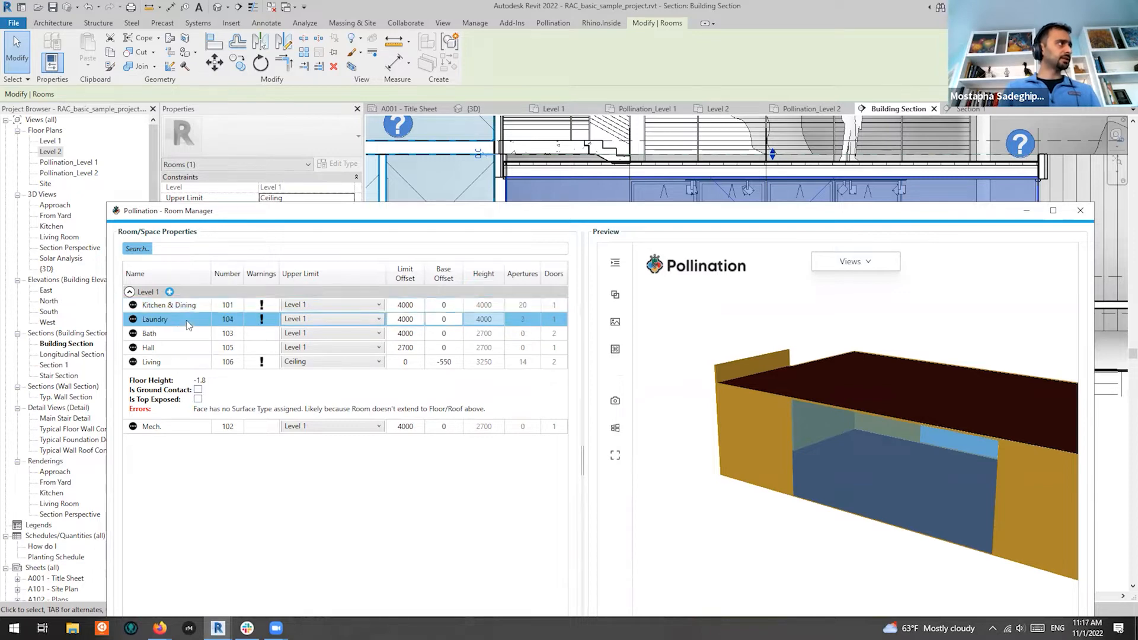
pyautogui.keyDown('ctrl'); pyautogui.click(198, 362); pyautogui.keyUp('ctrl')
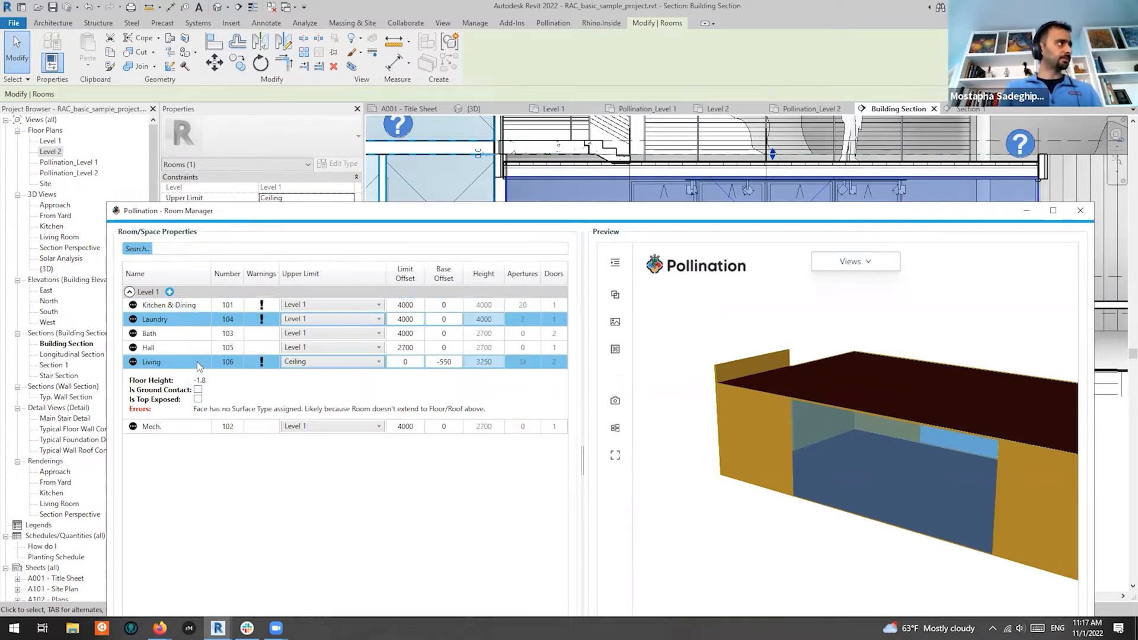
pyautogui.rightClick(184, 324)
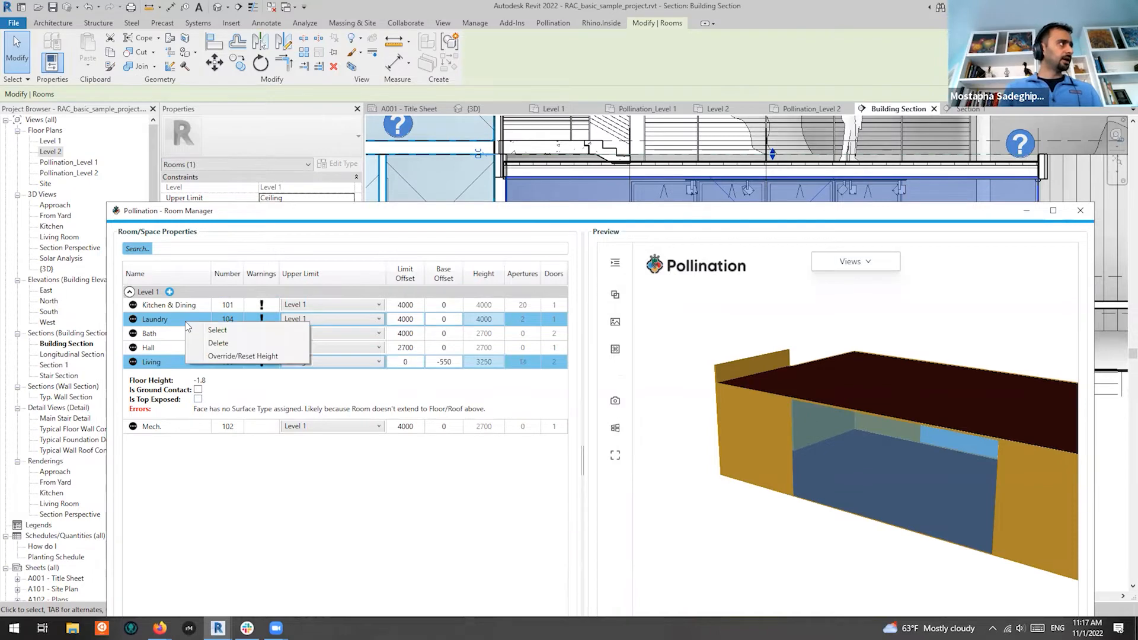
pyautogui.click(252, 331)
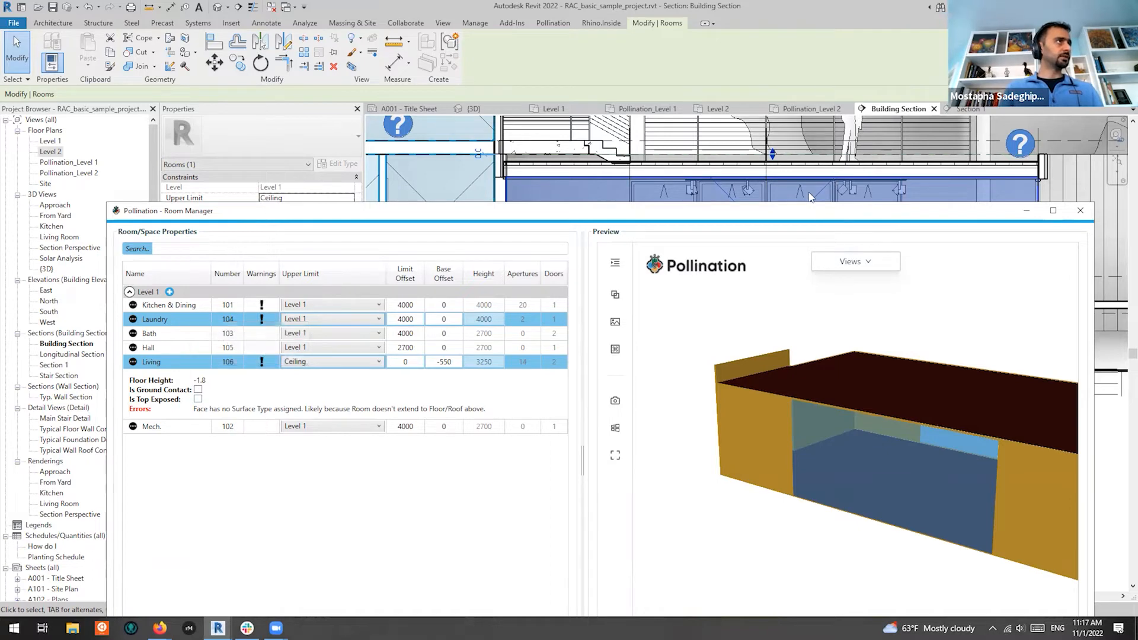
pyautogui.moveTo(814, 210); pyautogui.dragTo(792, 71)
# Preview only the selected rooms and orbit the Laundry room from above to see its windowed wall
pyautogui.click(1051, 540)
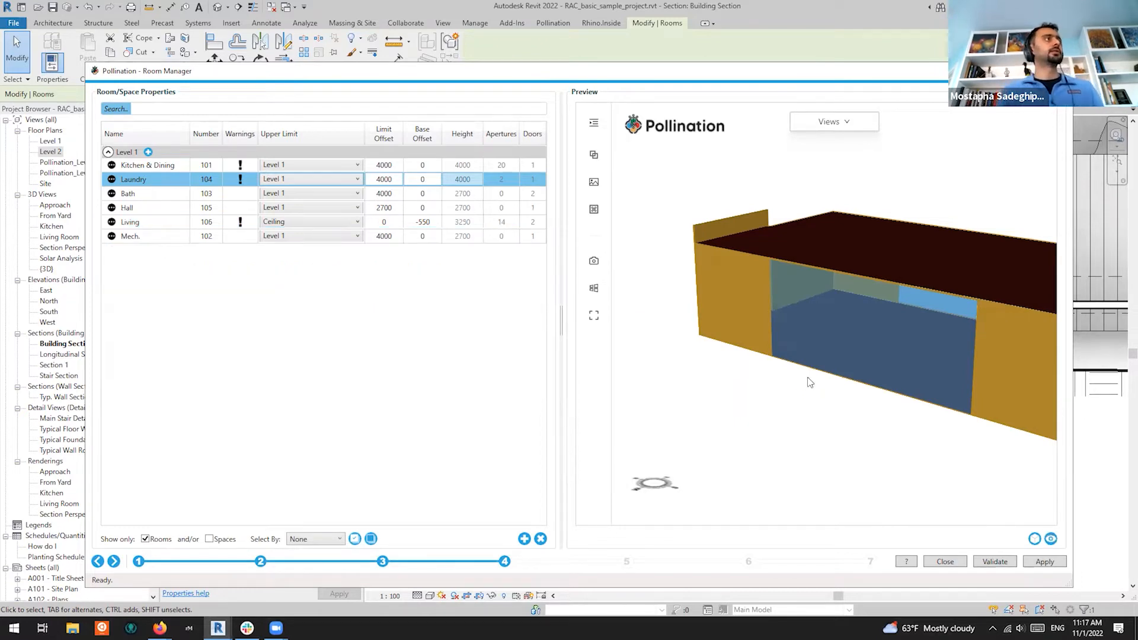
pyautogui.moveTo(873, 321); pyautogui.dragTo(759, 390)
pyautogui.scroll(10, 759, 389)
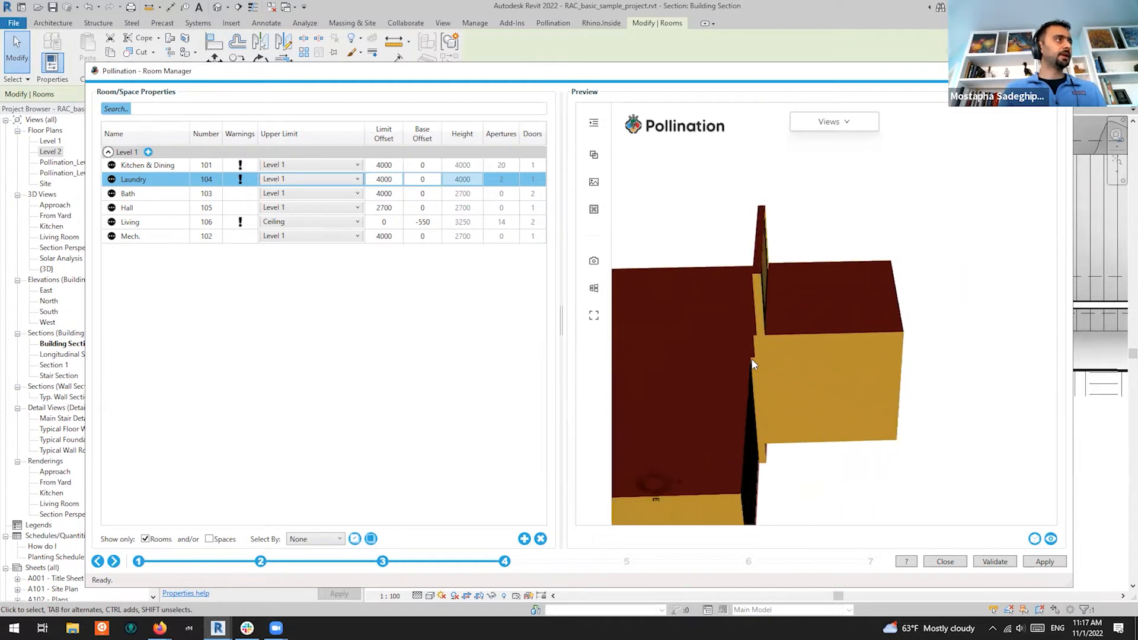
pyautogui.scroll(-3, 818, 284)
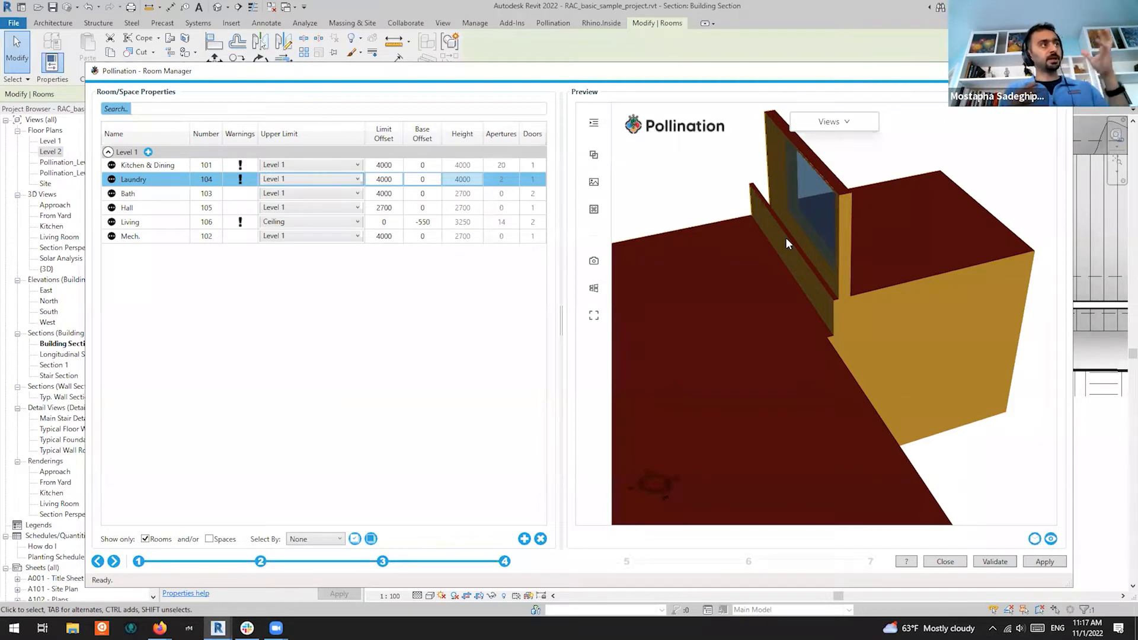
pyautogui.moveTo(785, 237); pyautogui.dragTo(820, 324)
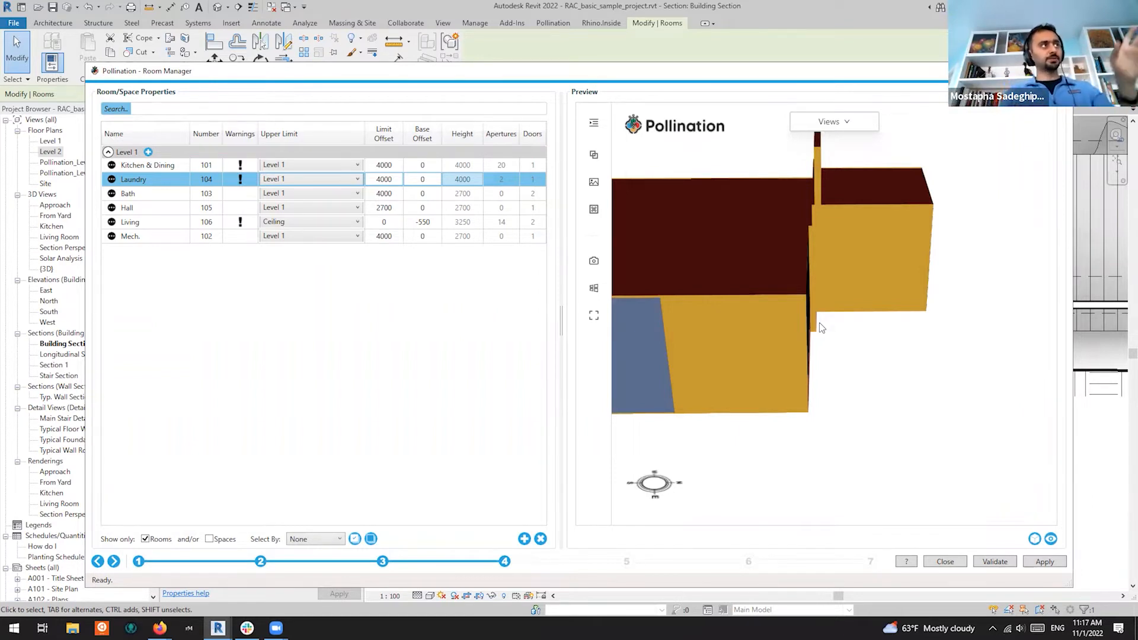
pyautogui.scroll(-3, 847, 293)
pyautogui.moveTo(789, 305); pyautogui.dragTo(806, 339)
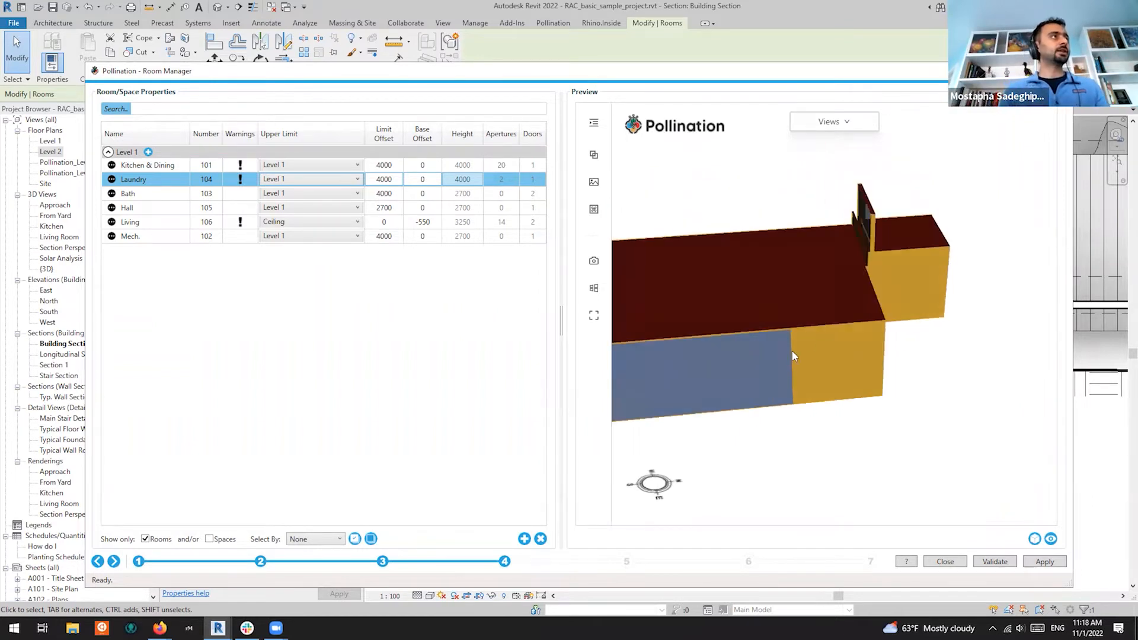
pyautogui.moveTo(805, 335); pyautogui.dragTo(853, 349, button='middle')
pyautogui.scroll(3, 884, 299)
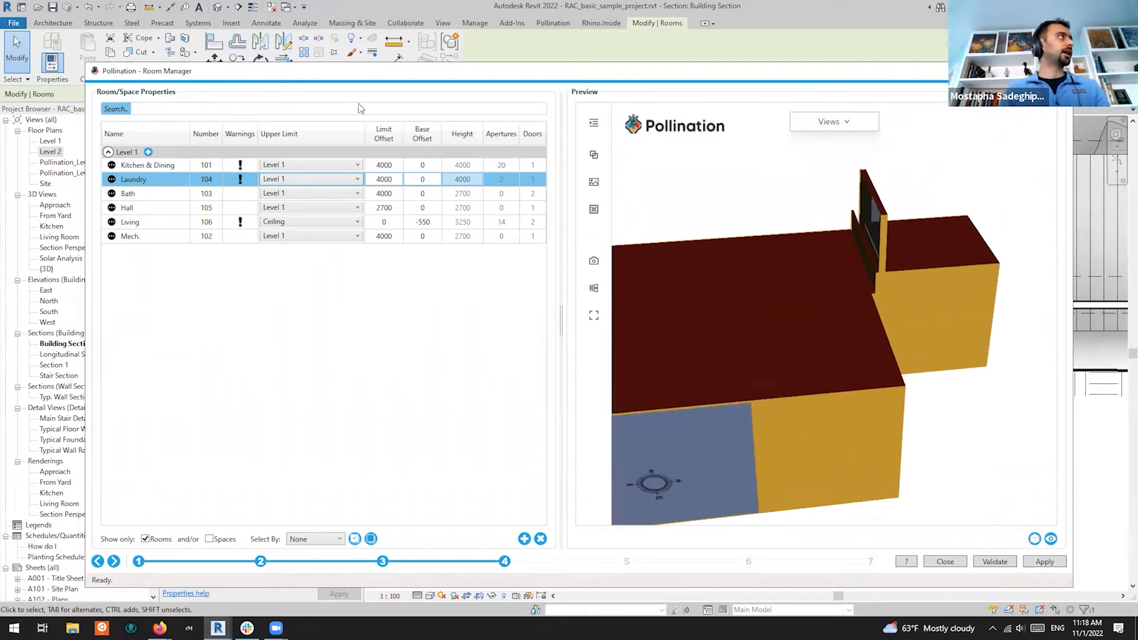
pyautogui.rightClick(150, 181)
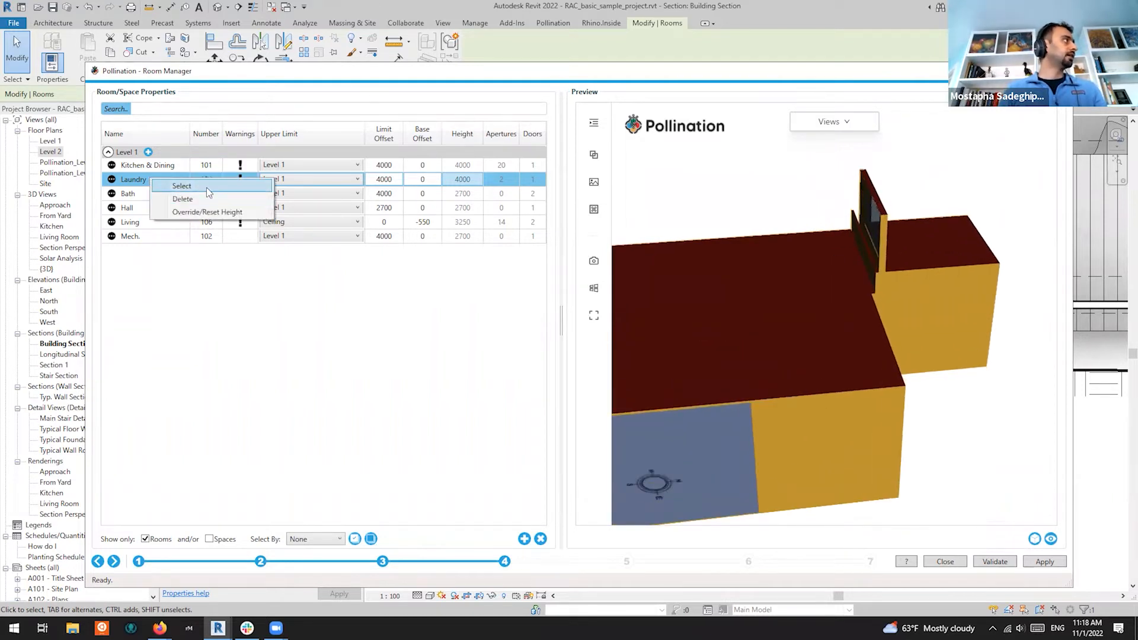
# Select the Laundry room and cycle through open views to the Pollination_Level 1 floor plan
pyautogui.click(181, 186)
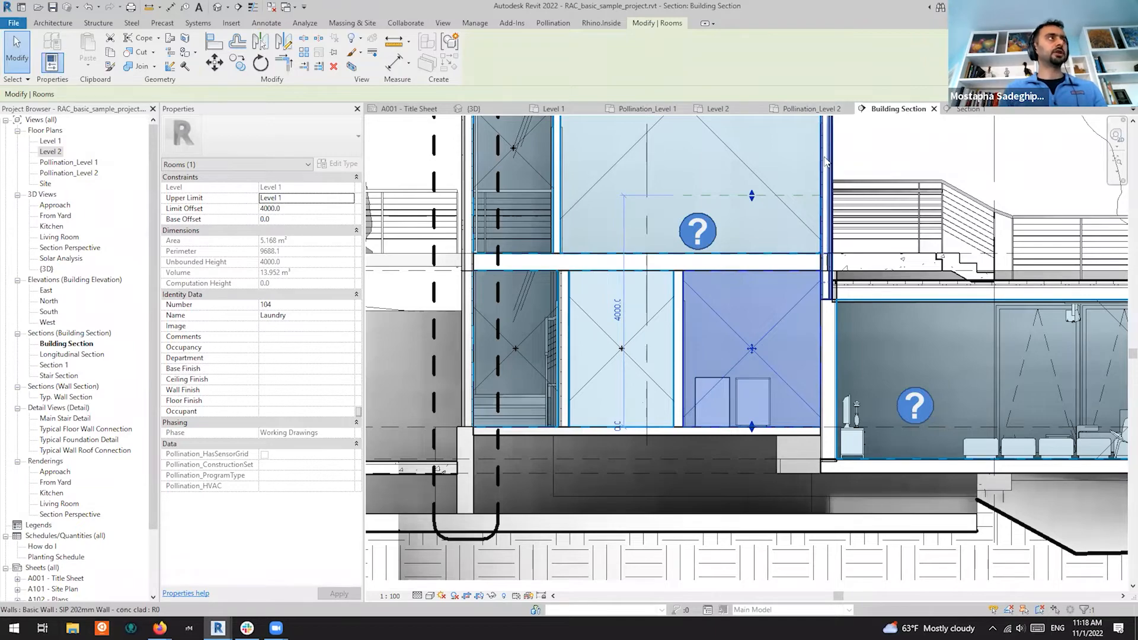
pyautogui.hotkey('ctrl', 'Tab')
pyautogui.hotkey('ctrl', 'Tab')
pyautogui.hotkey('ctrl', 'Tab')
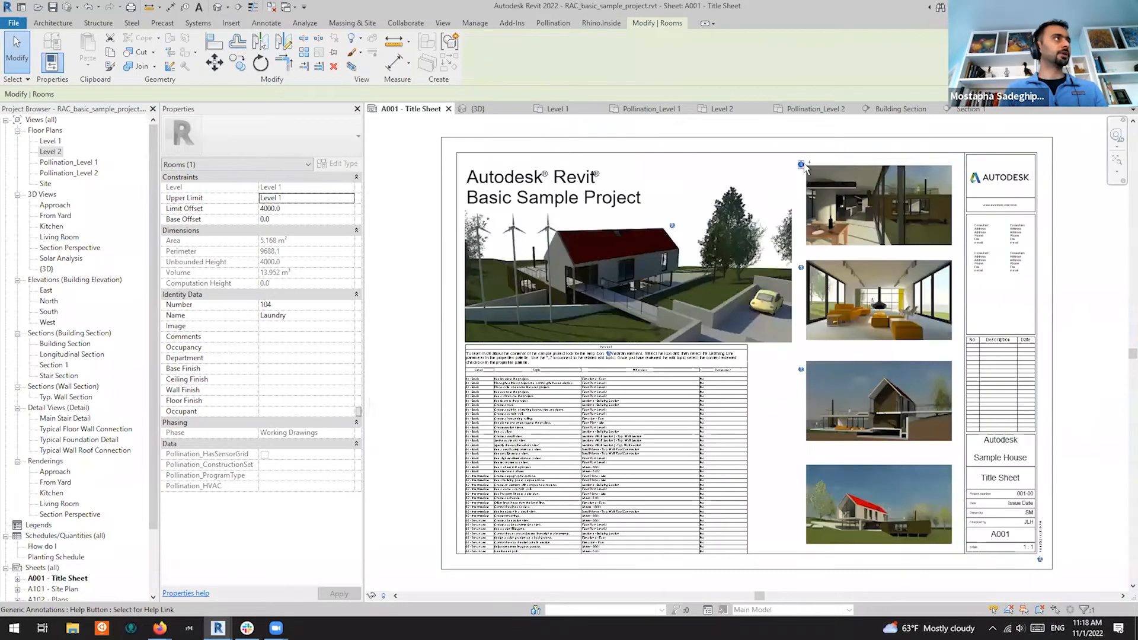
pyautogui.hotkey('ctrl', 'Tab')
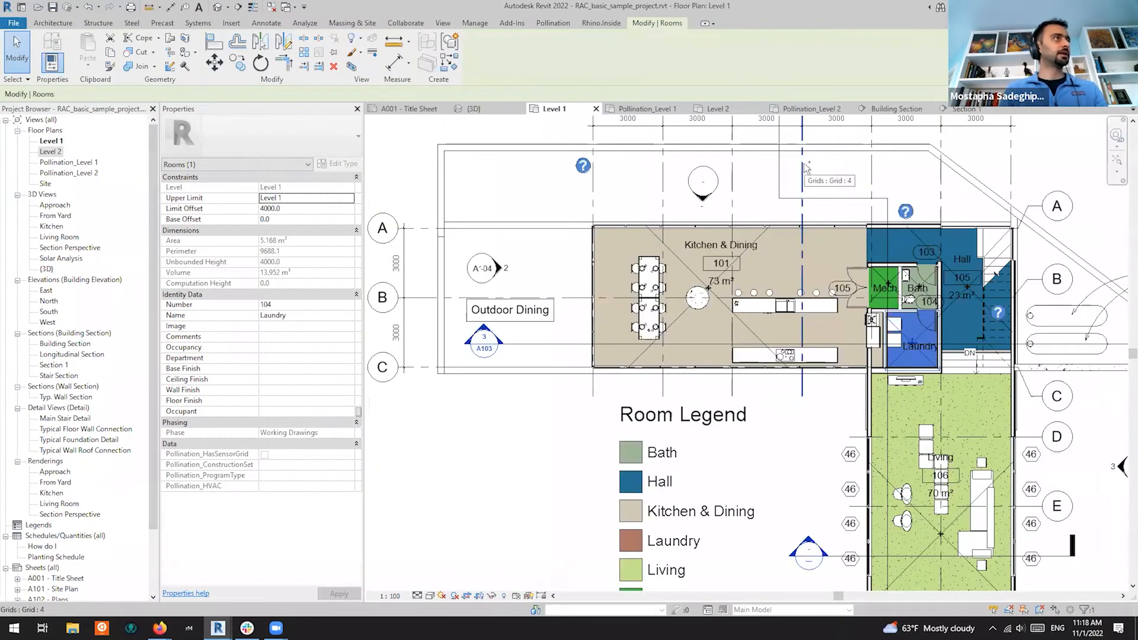
pyautogui.scroll(5, 925, 353)
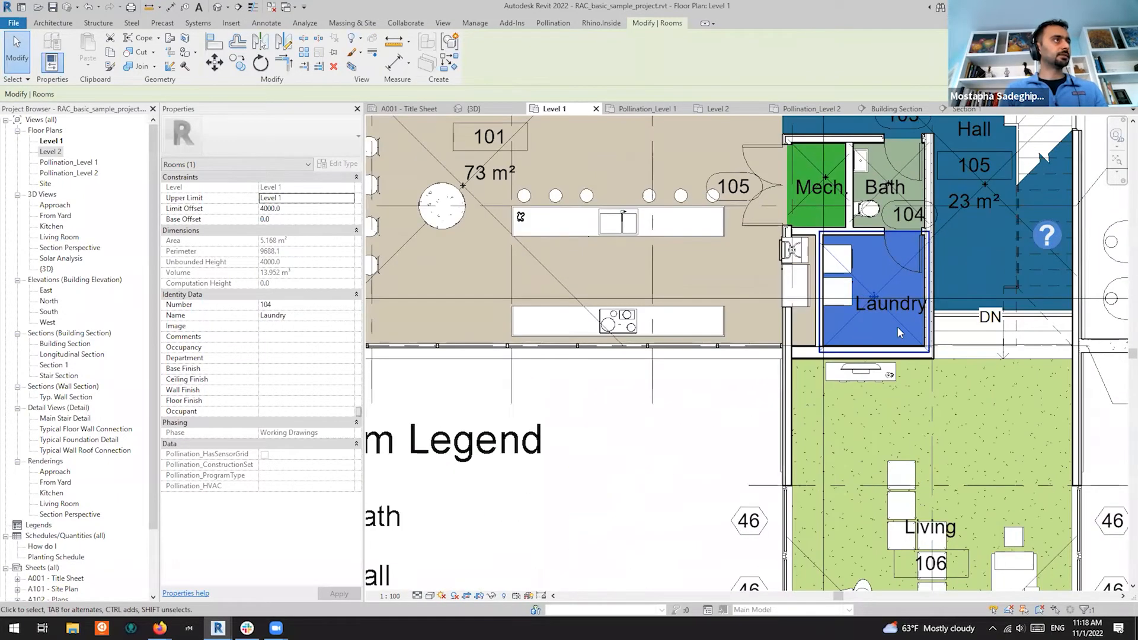
pyautogui.hotkey('ctrl', 'Tab')
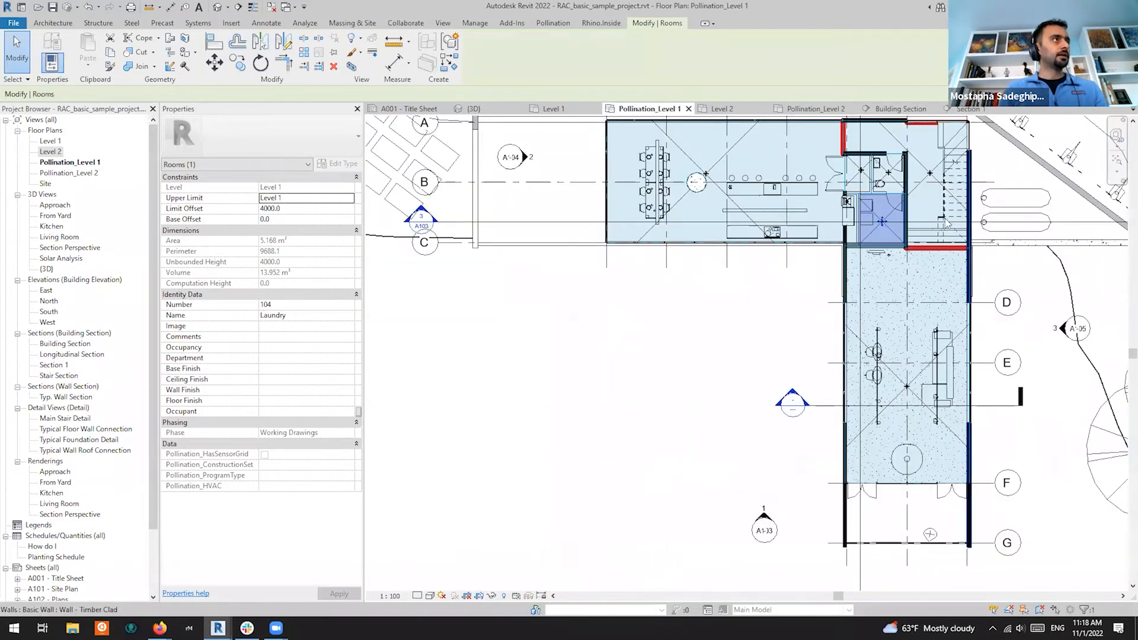
pyautogui.scroll(4, 841, 260)
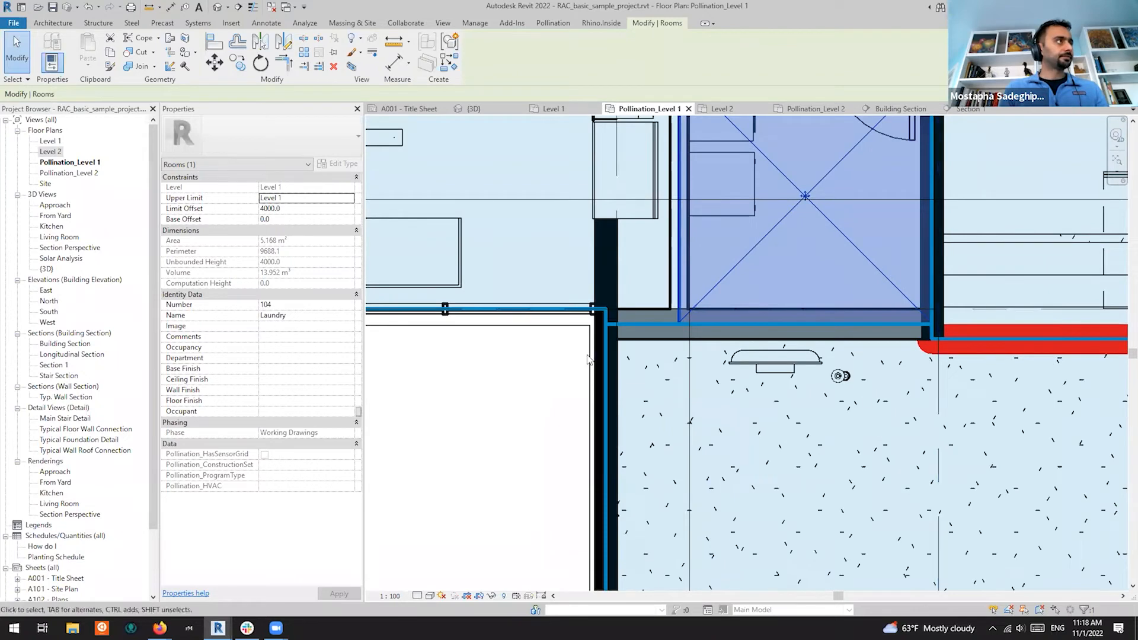
pyautogui.scroll(-4, 788, 382)
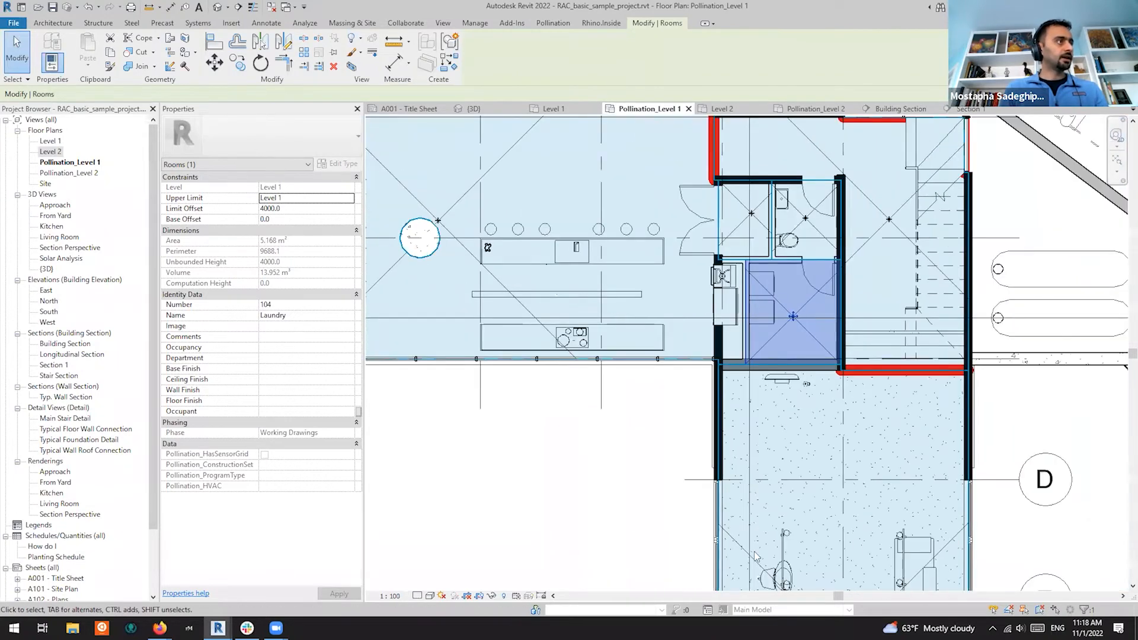
# Select Living 106 (3250 height, 193.380 m³) and zoom around its upper wall junction
pyautogui.click(734, 542)
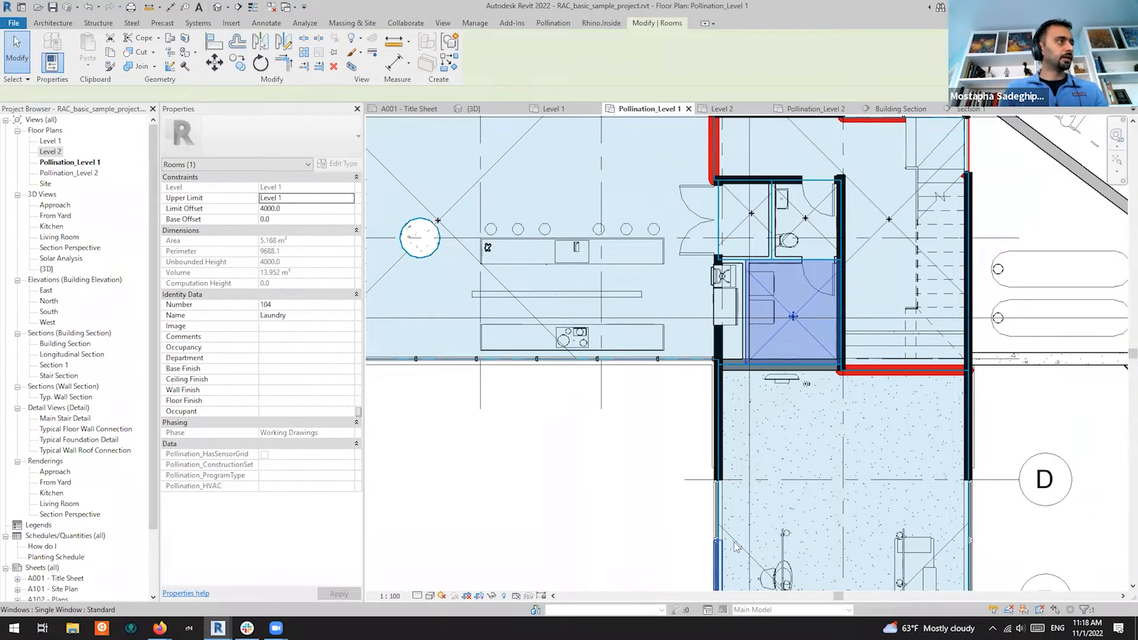
pyautogui.scroll(-3, 840, 409)
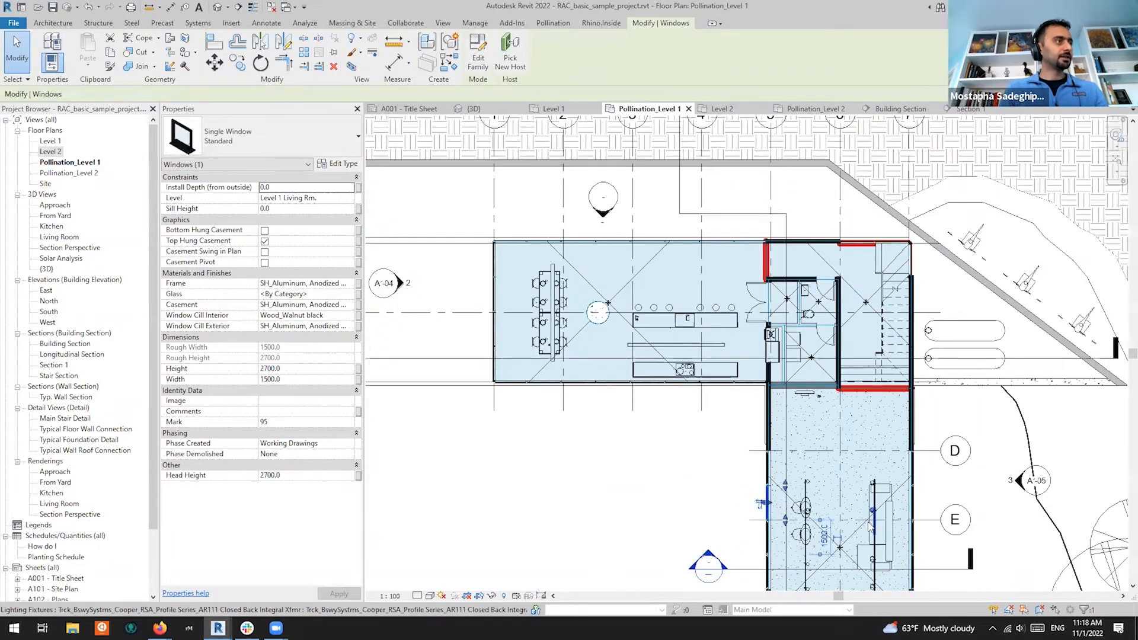
pyautogui.scroll(3, 846, 527)
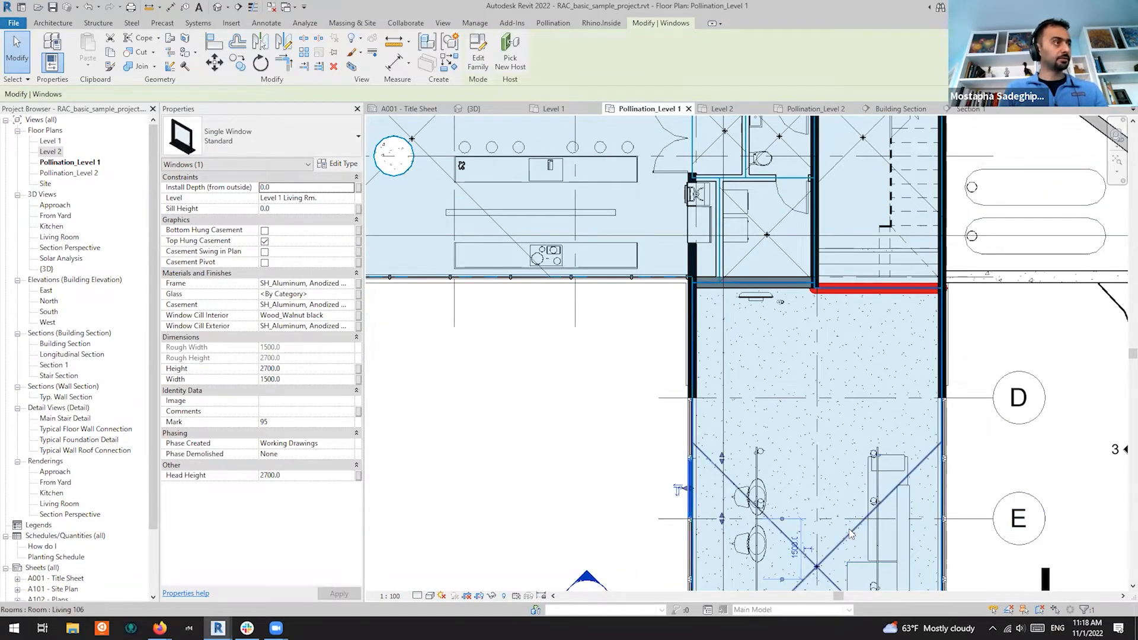
pyautogui.click(851, 532)
pyautogui.scroll(4, 815, 273)
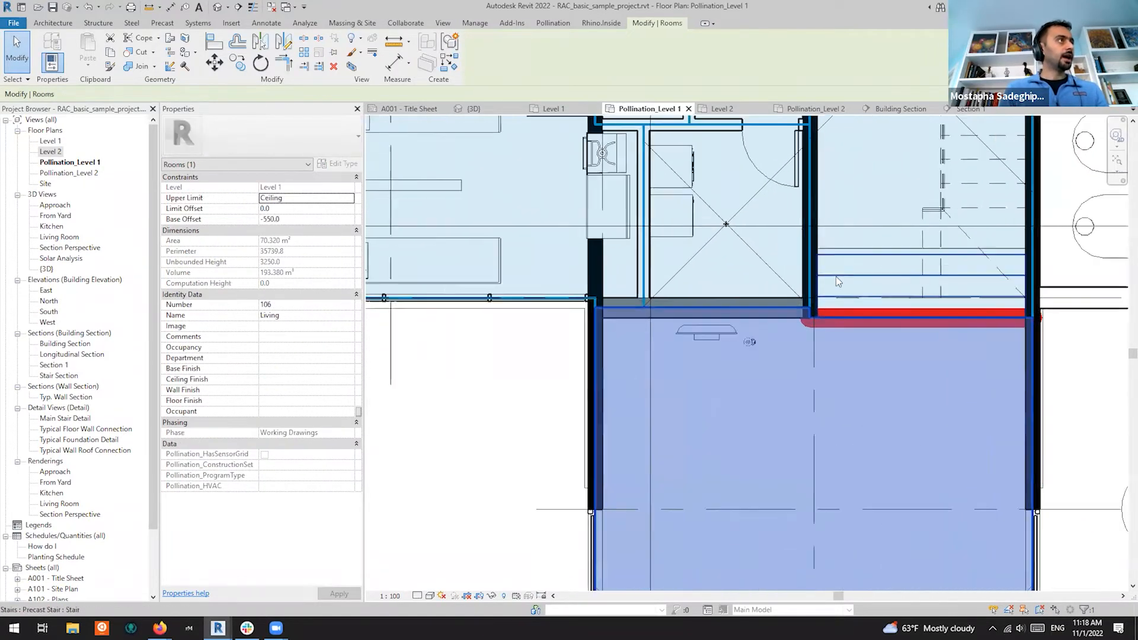
pyautogui.scroll(2, 838, 359)
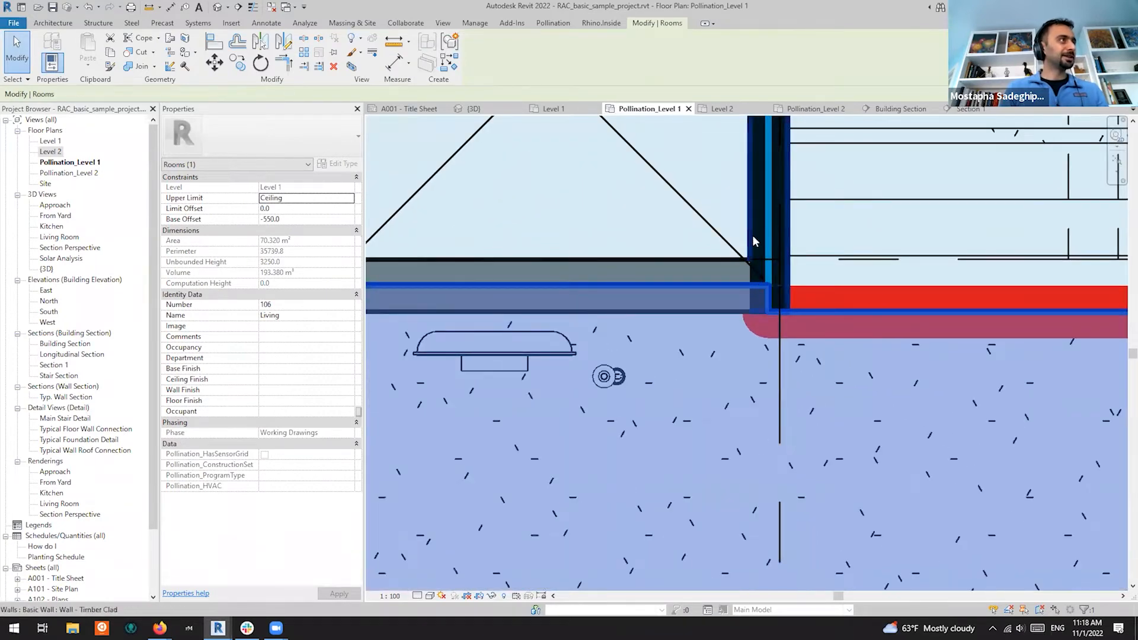
pyautogui.scroll(-2, 821, 326)
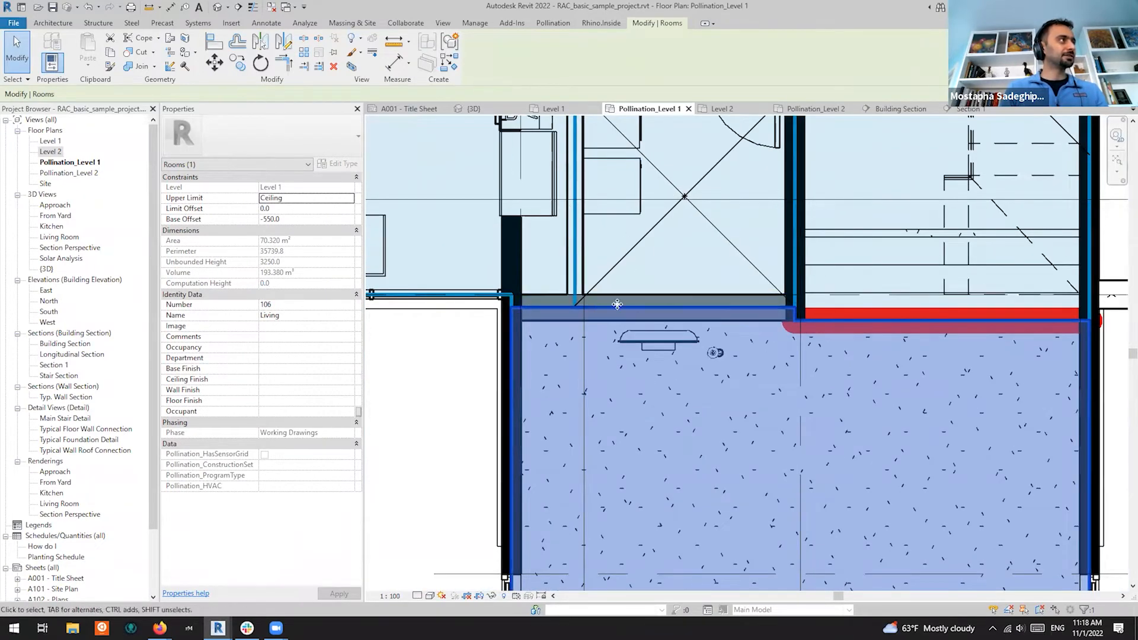
pyautogui.scroll(-3, 765, 338)
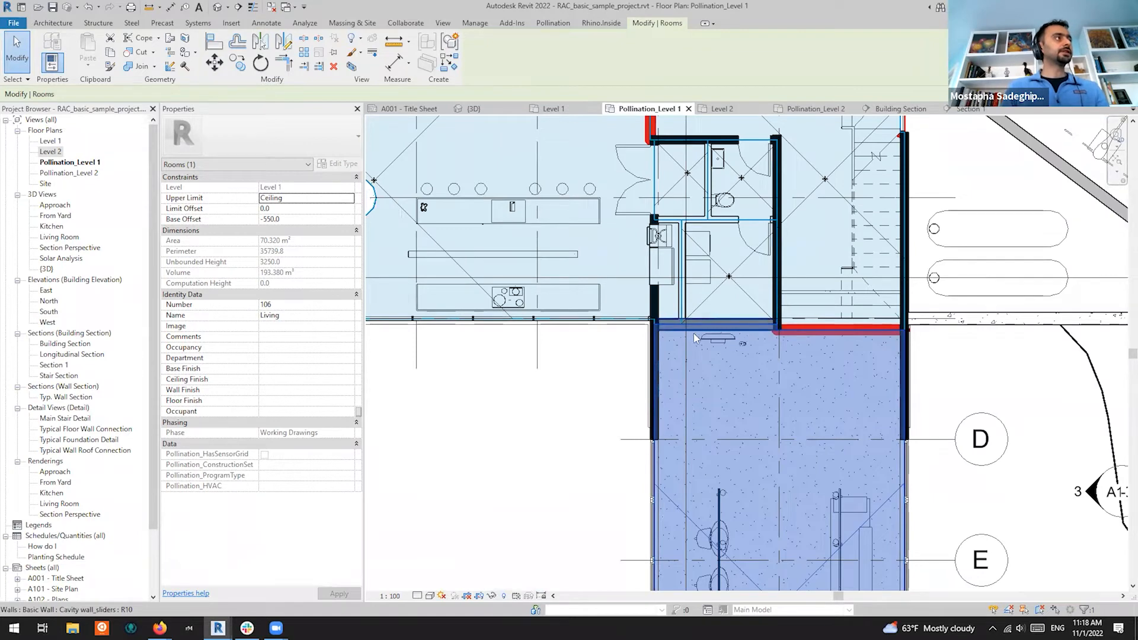
pyautogui.scroll(2, 697, 336)
pyautogui.scroll(2, 697, 336)
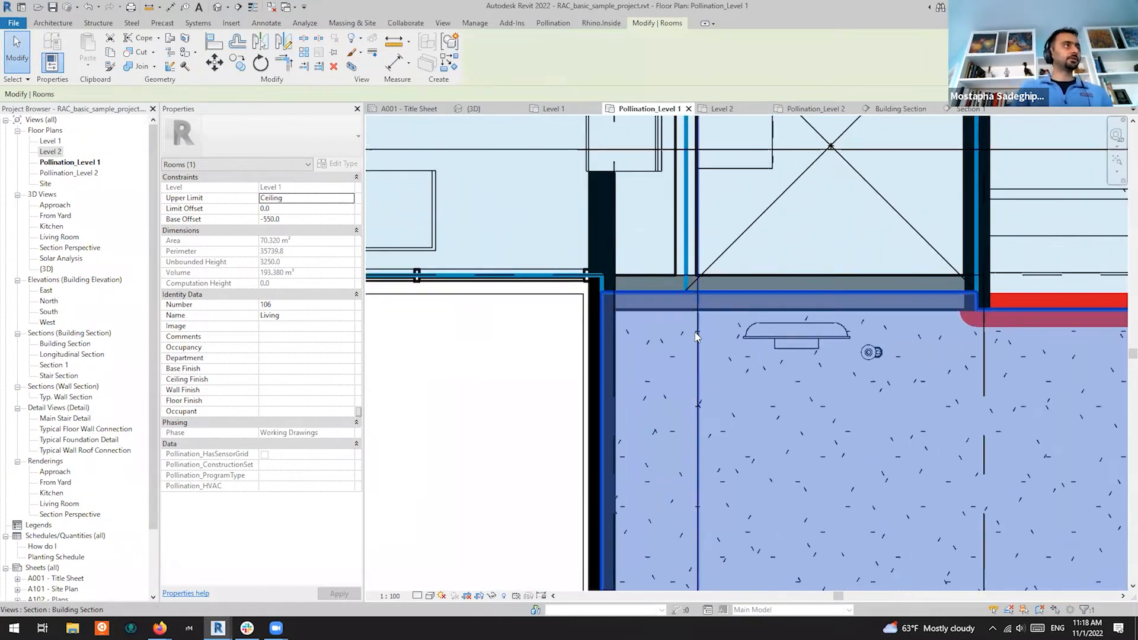
pyautogui.scroll(-2, 824, 320)
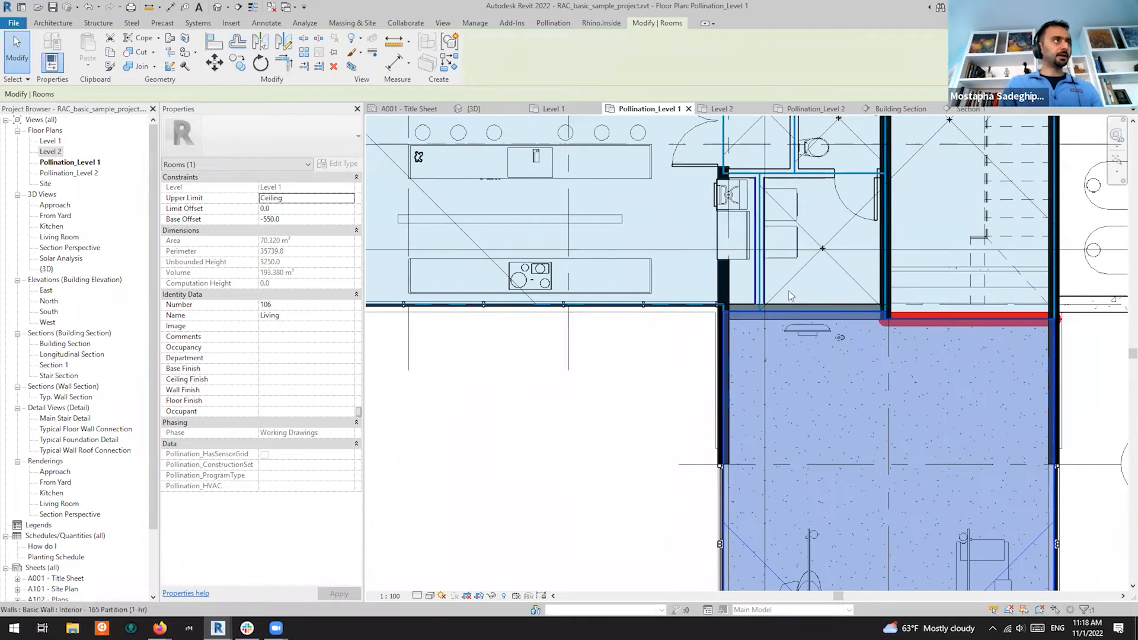
# Go to the Building Section via the section line and start editing the Level 2 floor's boundary
pyautogui.click(765, 357)
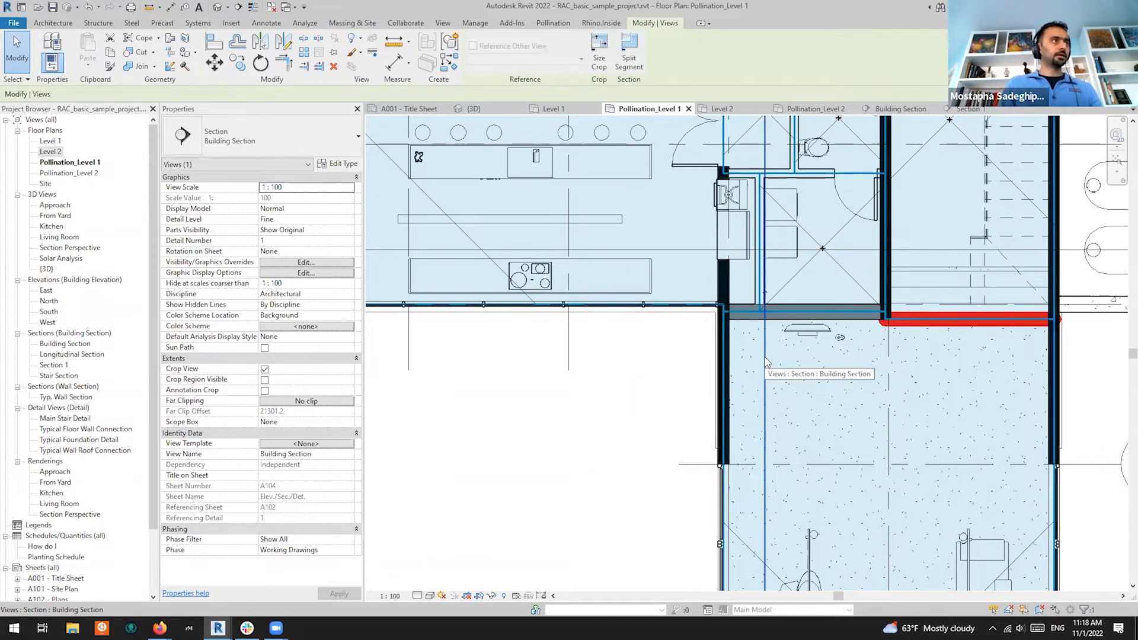
pyautogui.rightClick(765, 363)
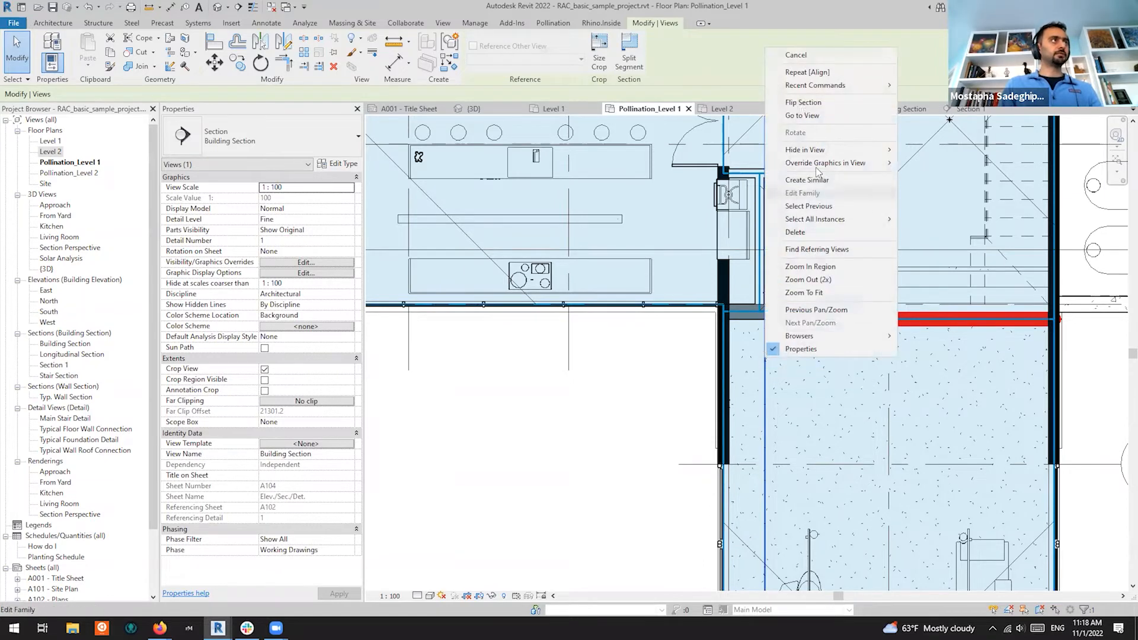
pyautogui.click(822, 115)
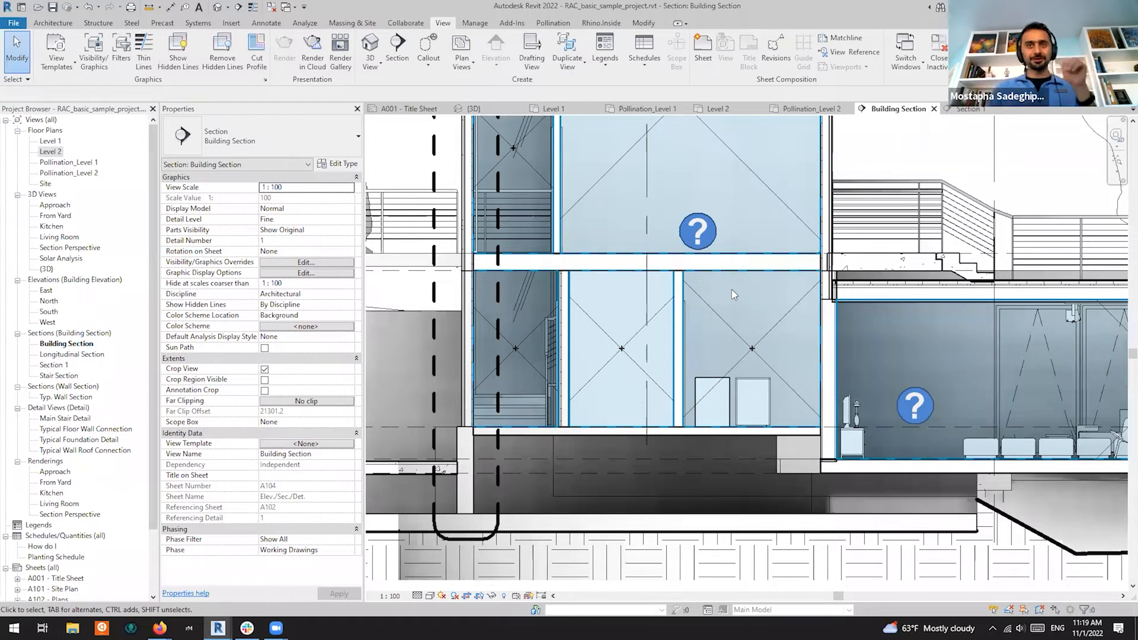
pyautogui.scroll(3, 833, 259)
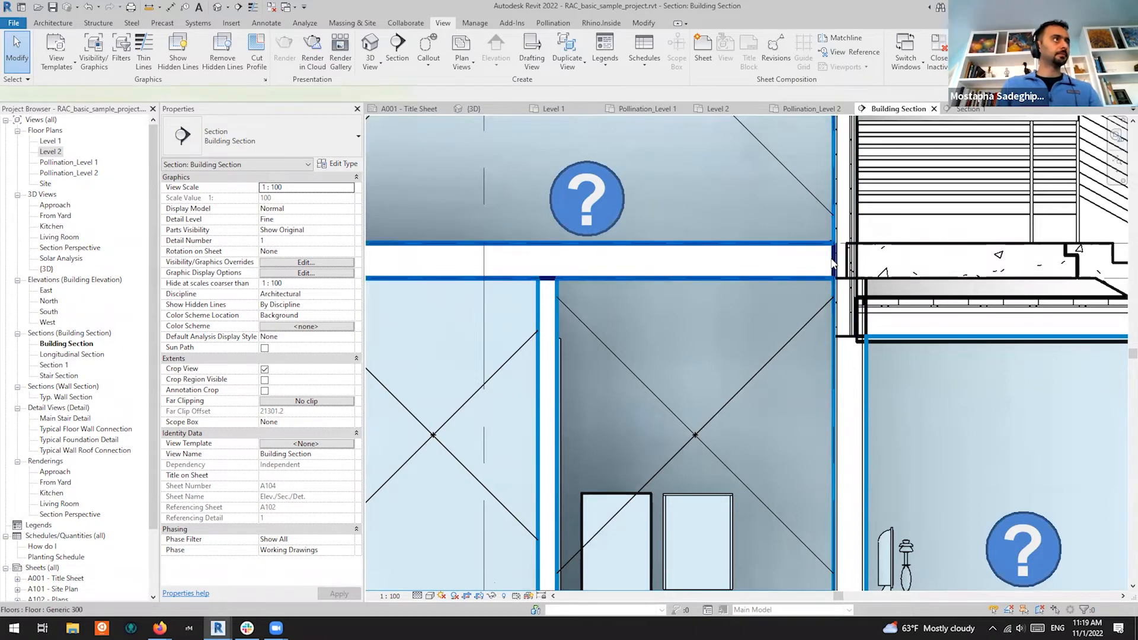
pyautogui.click(834, 262)
pyautogui.click(492, 57)
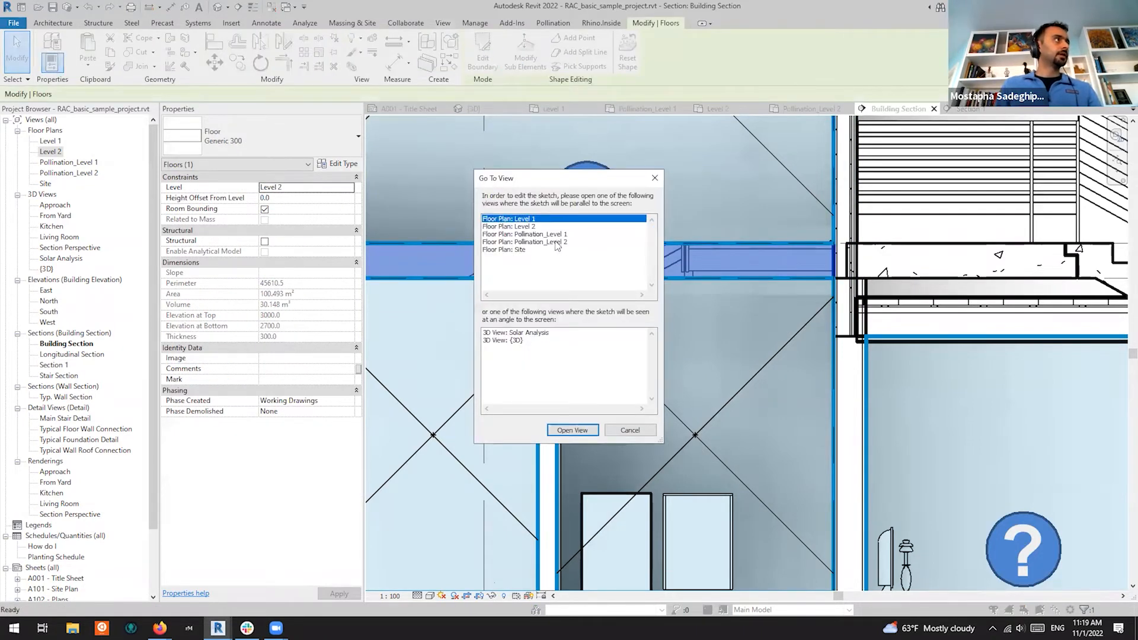
# Open the floor boundary sketch in the Floor Plan: Pollination_Level 1 view
pyautogui.click(551, 235)
pyautogui.click(582, 430)
pyautogui.scroll(-2, 833, 264)
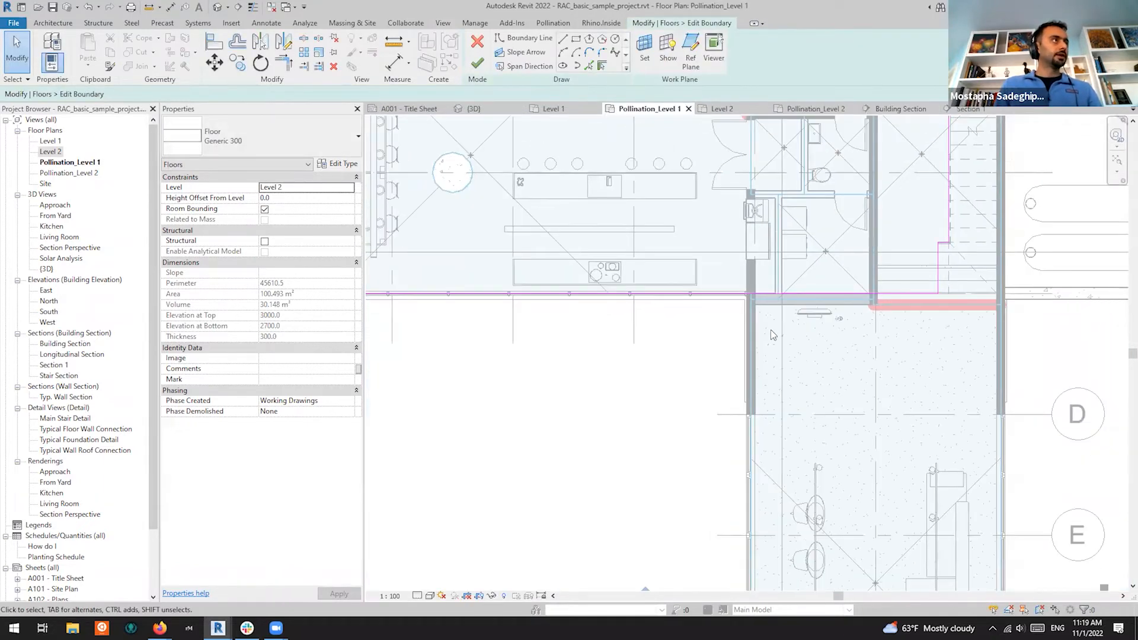
pyautogui.scroll(4, 771, 321)
pyautogui.scroll(2, 824, 260)
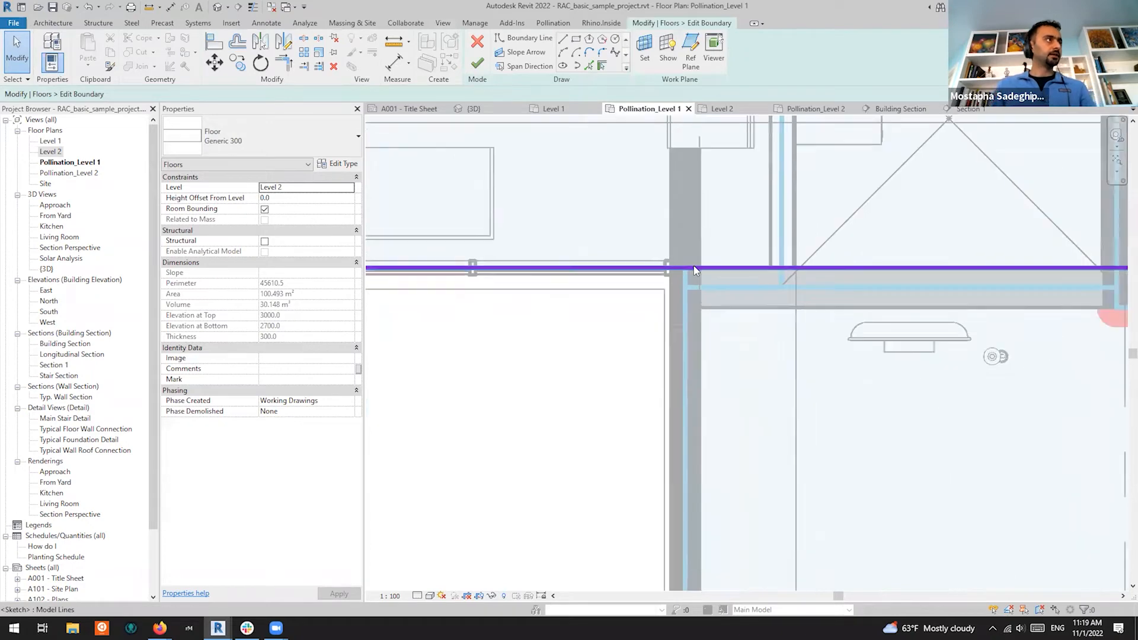
pyautogui.scroll(-2, 740, 277)
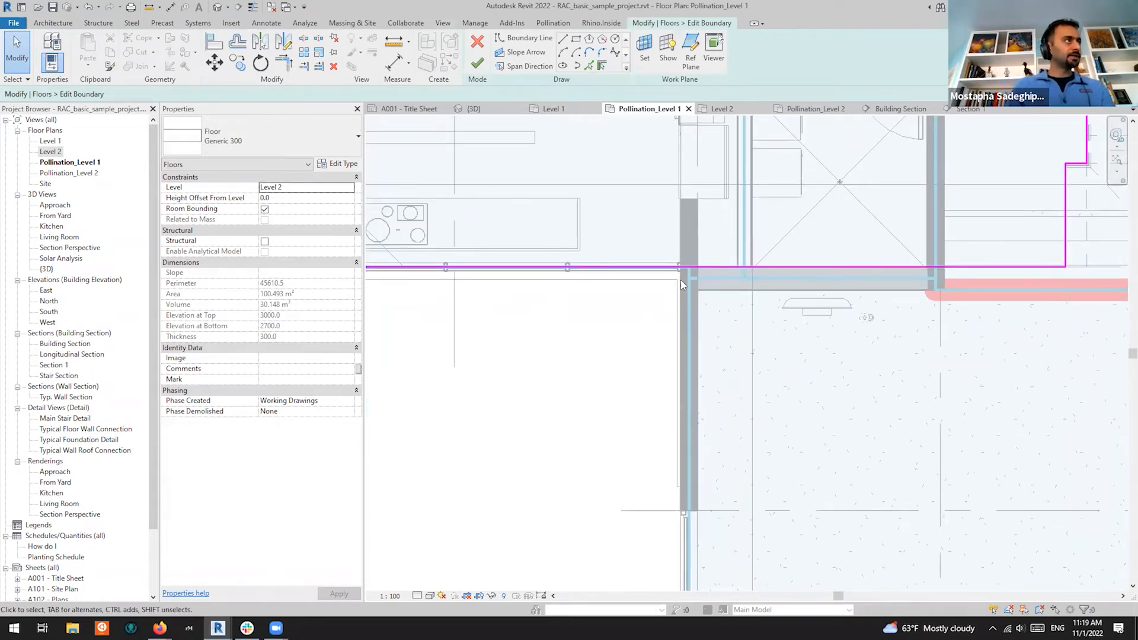
pyautogui.scroll(2, 687, 282)
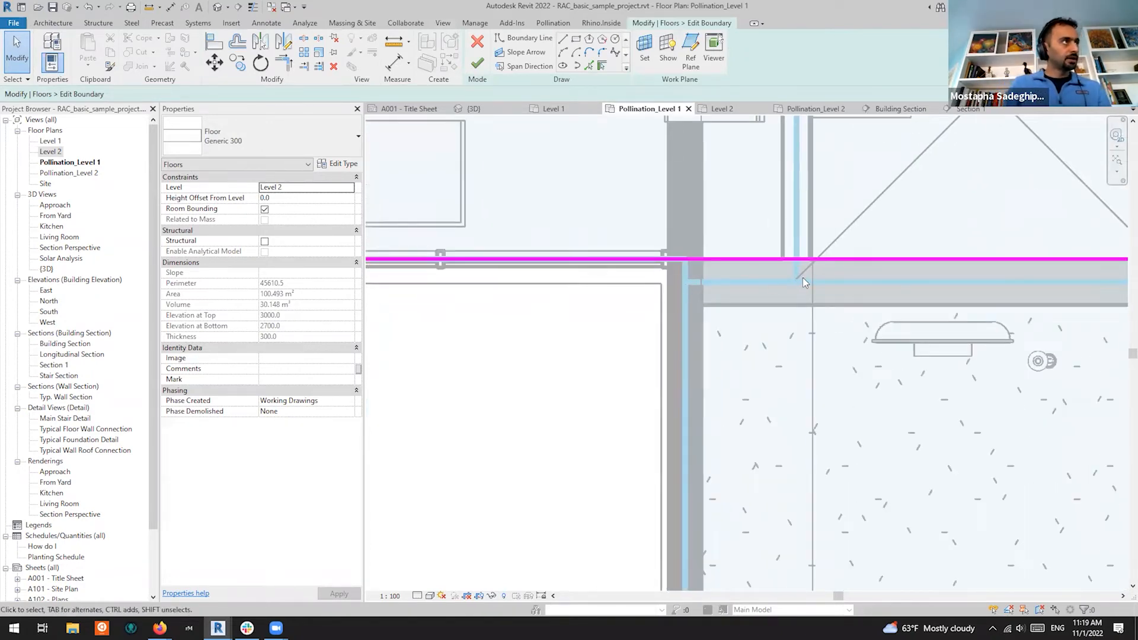
pyautogui.scroll(-2, 658, 285)
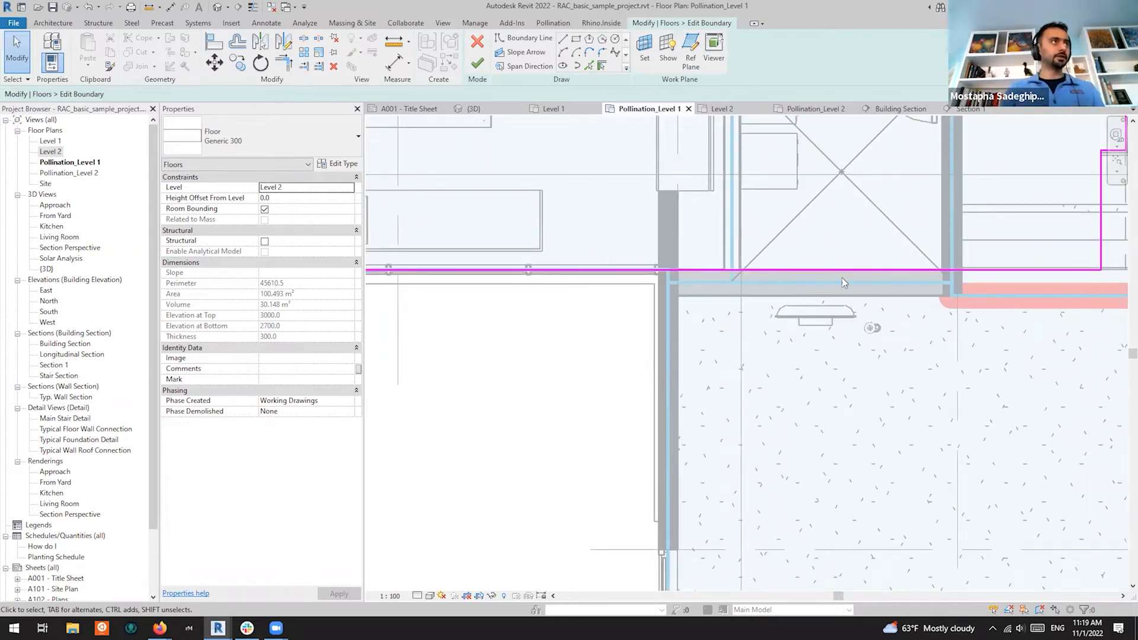
# Zoom around the magenta boundary line to check it against the walls
pyautogui.scroll(-3, 835, 270)
pyautogui.scroll(6, 681, 330)
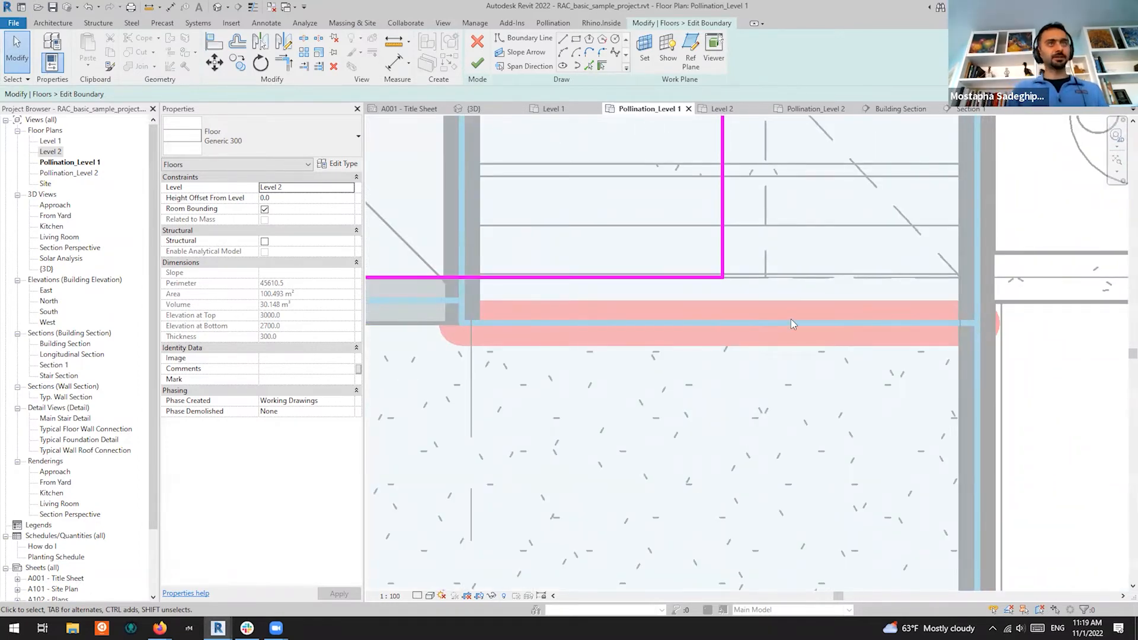
pyautogui.scroll(-2, 888, 327)
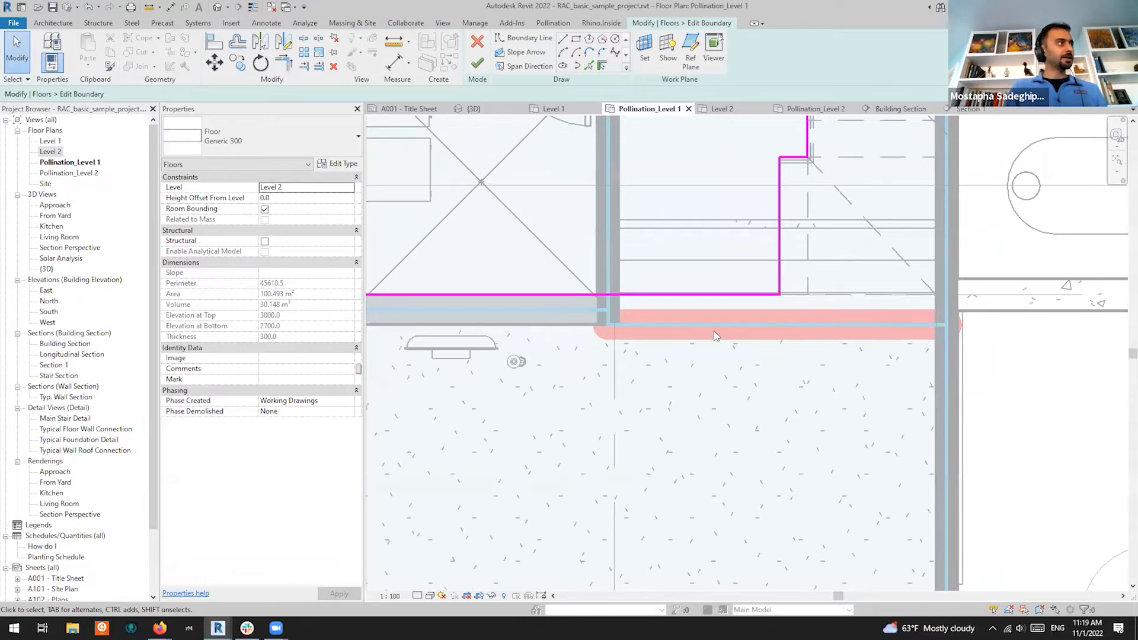
pyautogui.scroll(-4, 972, 356)
pyautogui.scroll(4, 683, 333)
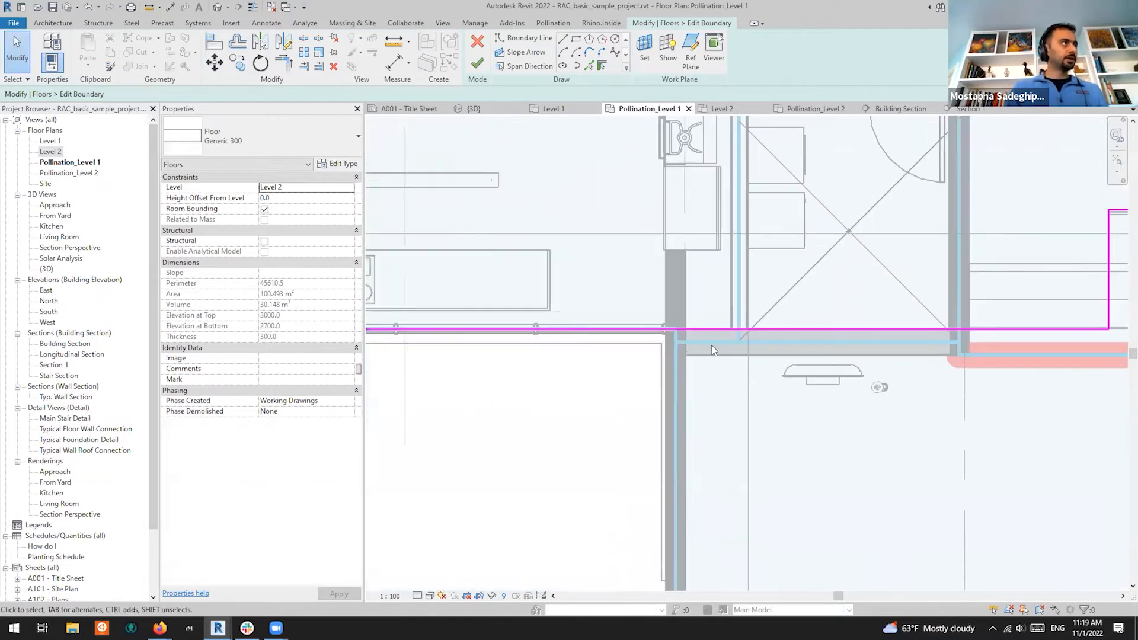
pyautogui.scroll(2, 784, 341)
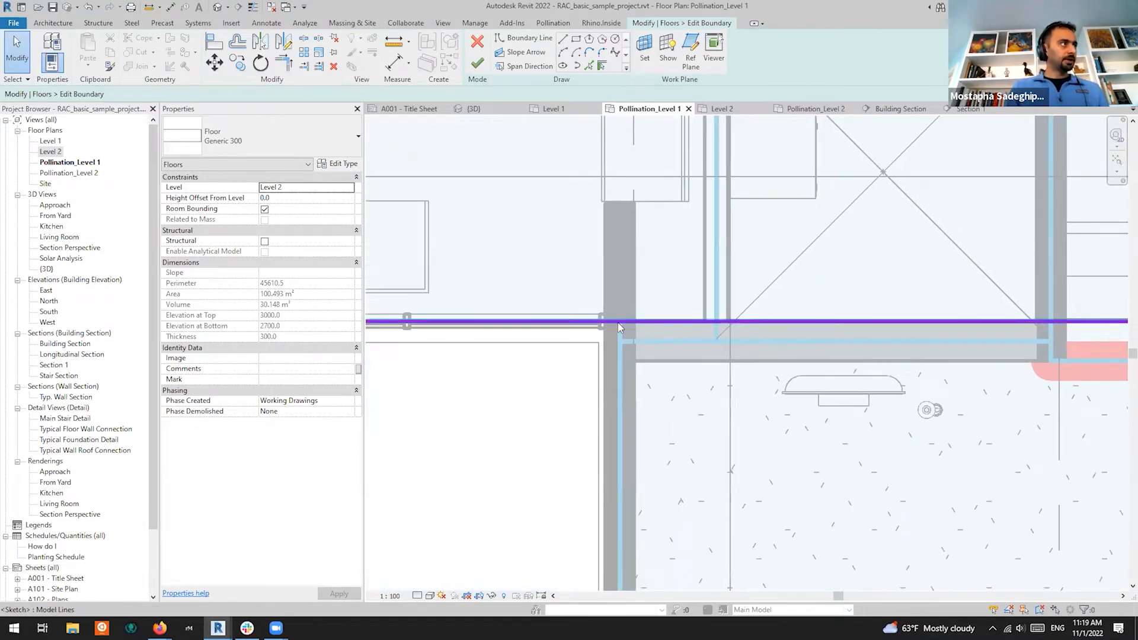
pyautogui.scroll(-2, 617, 343)
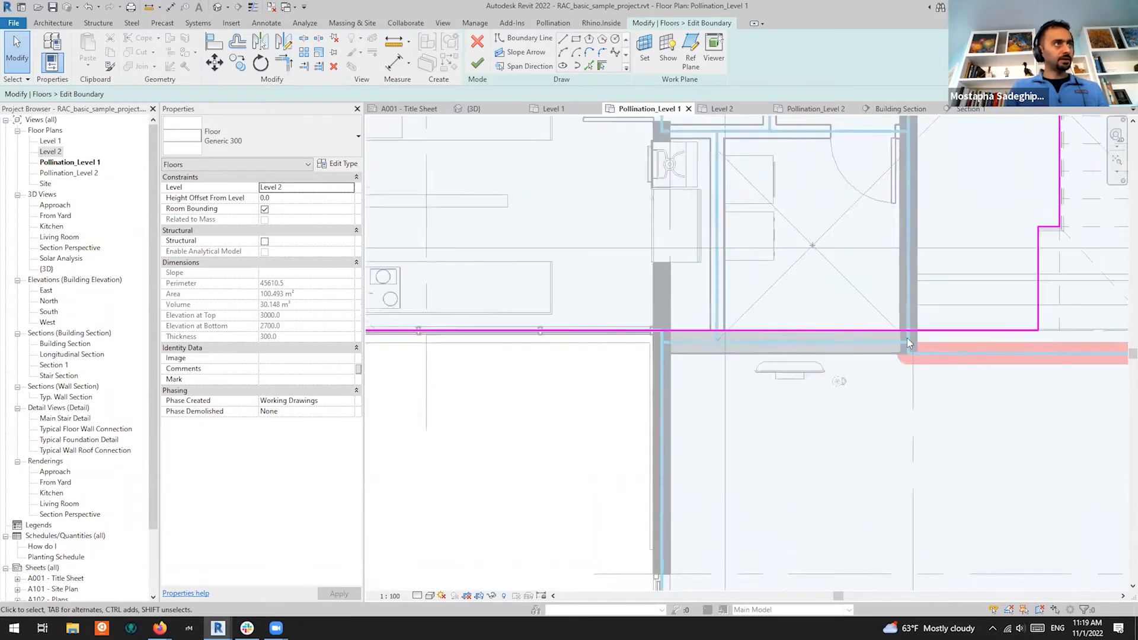
pyautogui.scroll(-1, 910, 343)
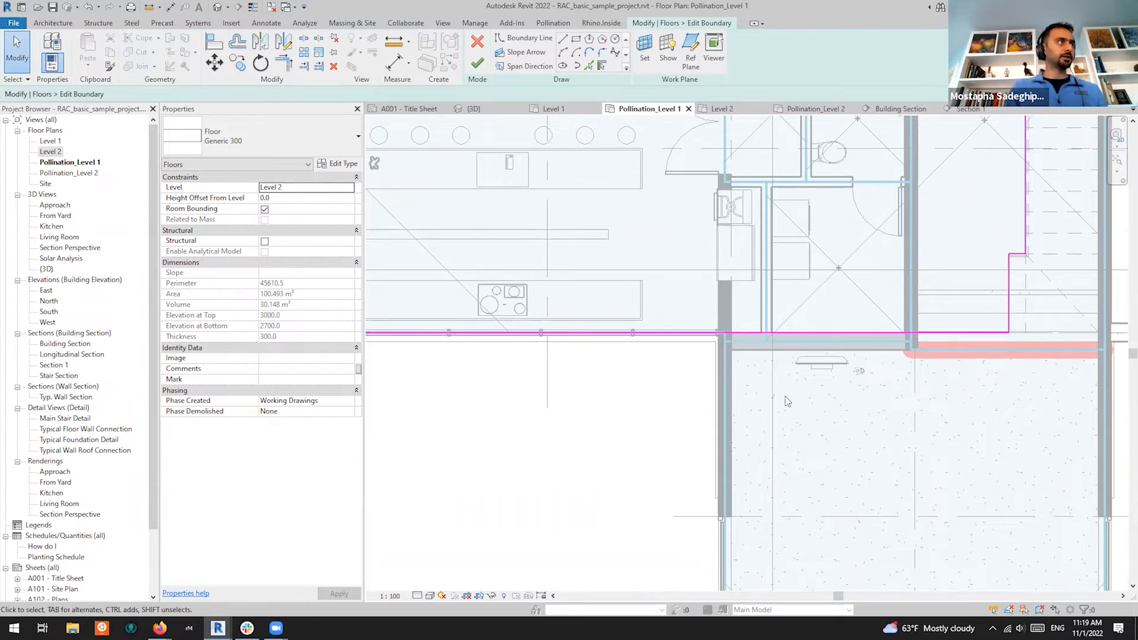
pyautogui.scroll(1, 733, 358)
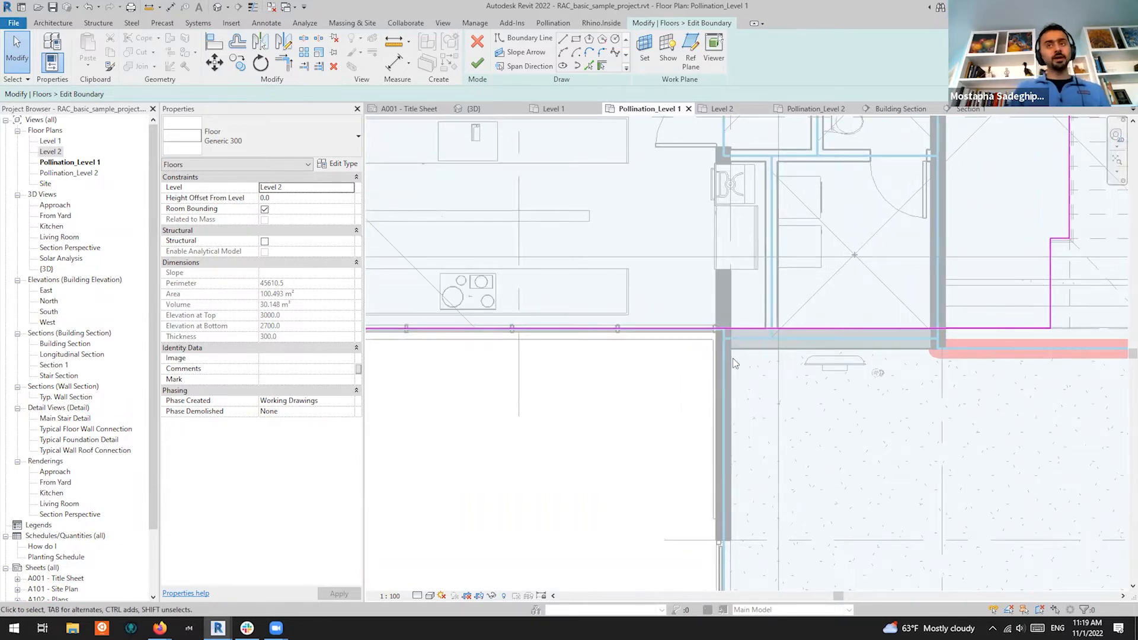
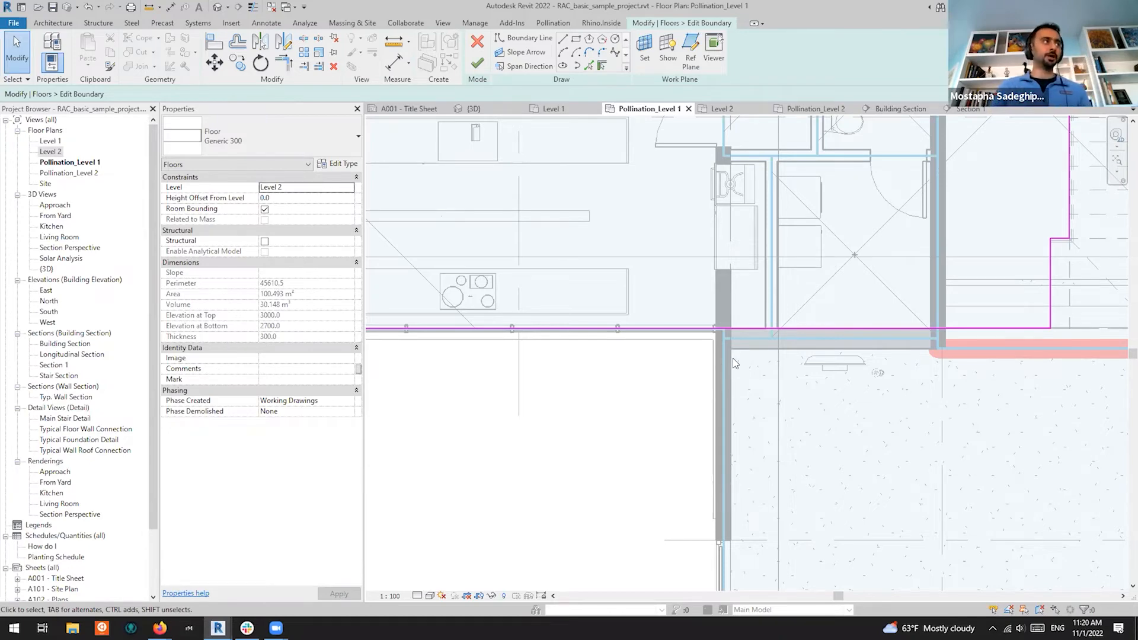
# Draw a short boundary line segment starting at the wall's endpoint
pyautogui.scroll(-1, 715, 348)
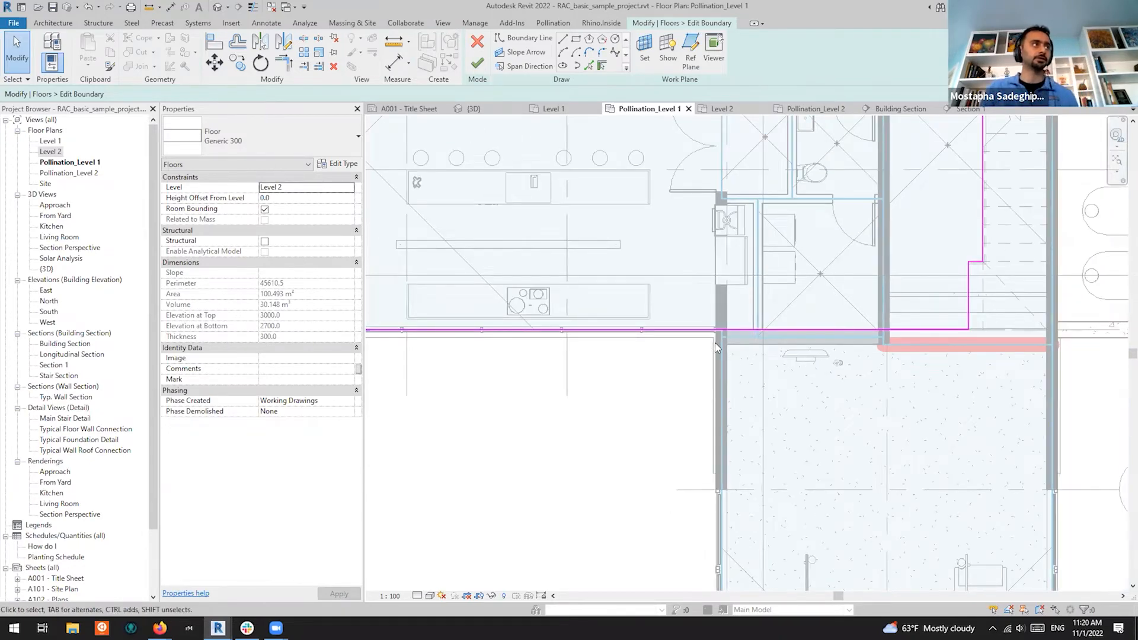
pyautogui.scroll(2, 748, 345)
pyautogui.scroll(-2, 640, 355)
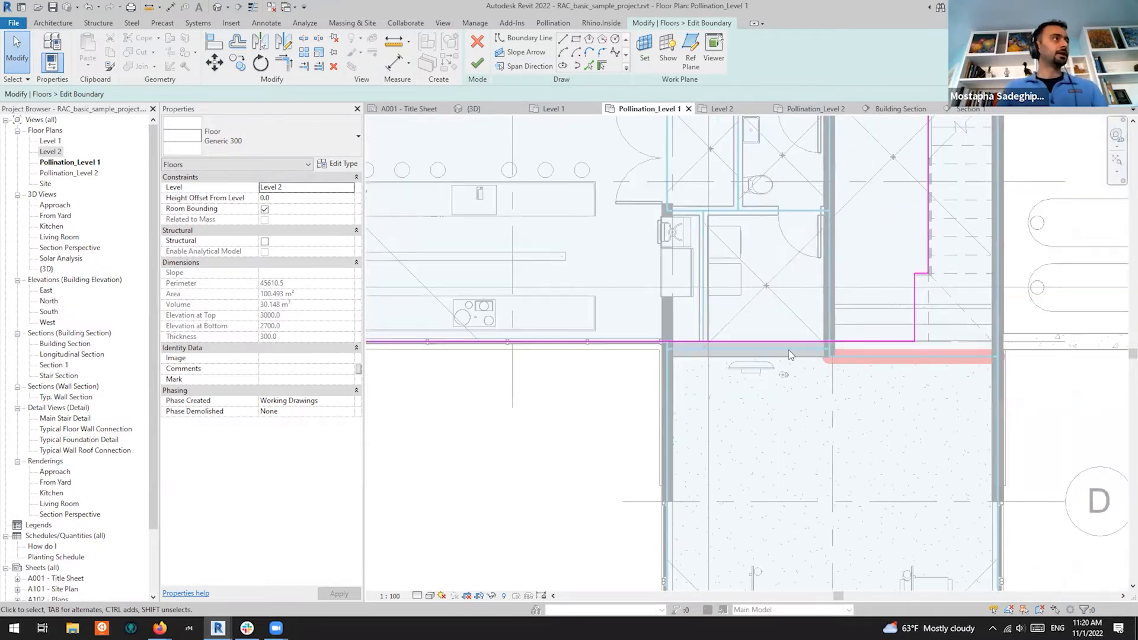
pyautogui.scroll(2, 789, 350)
pyautogui.scroll(1, 607, 344)
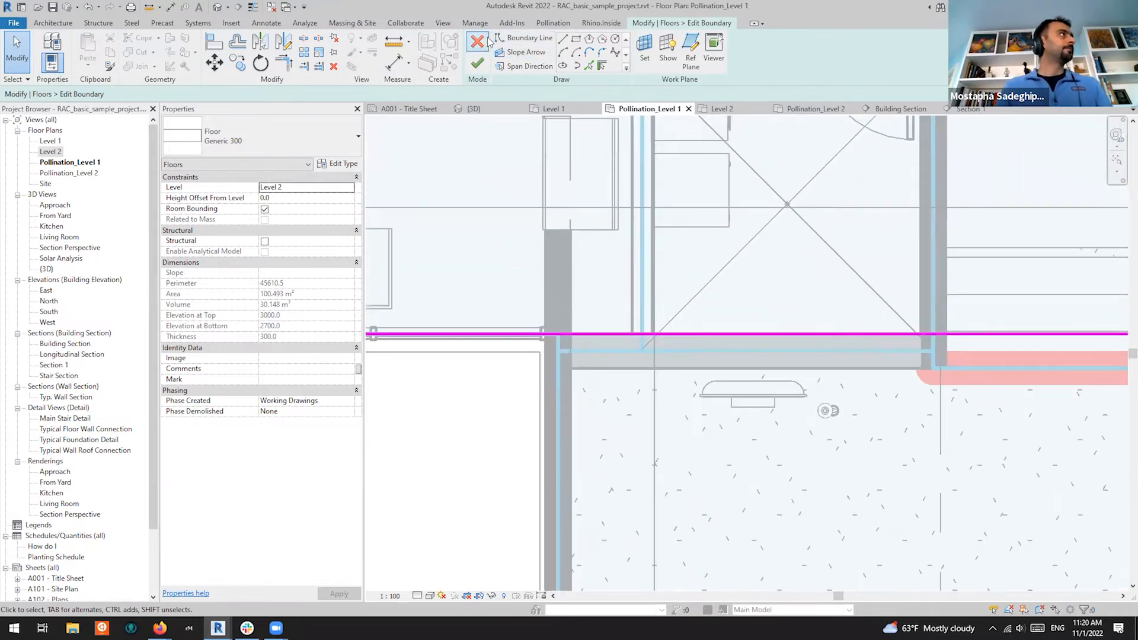
pyautogui.click(534, 40)
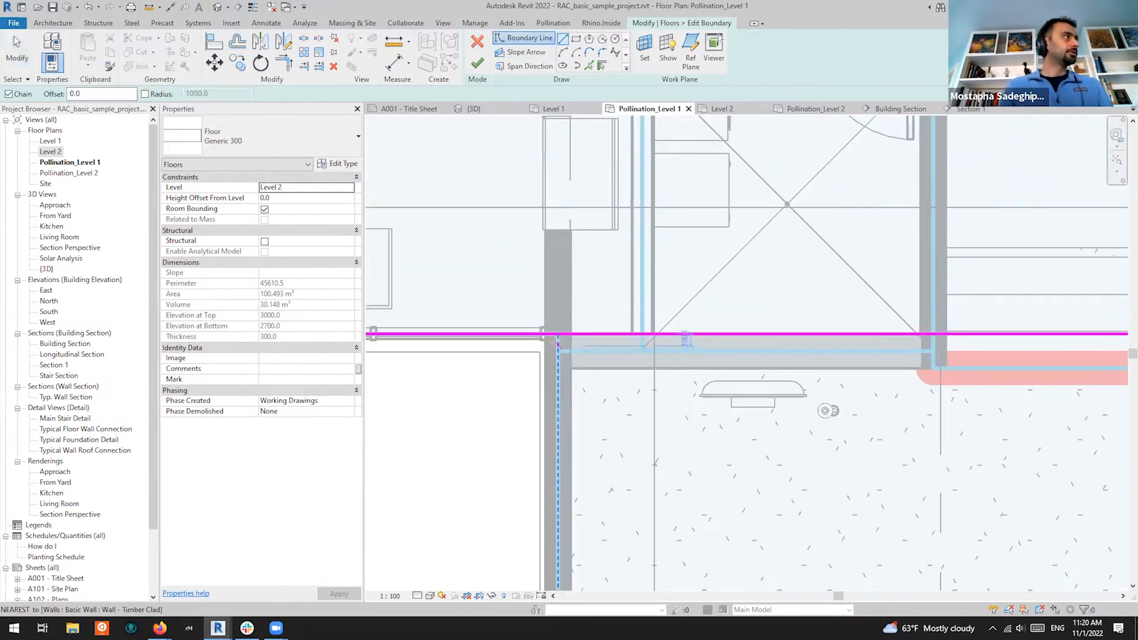
pyautogui.click(557, 334)
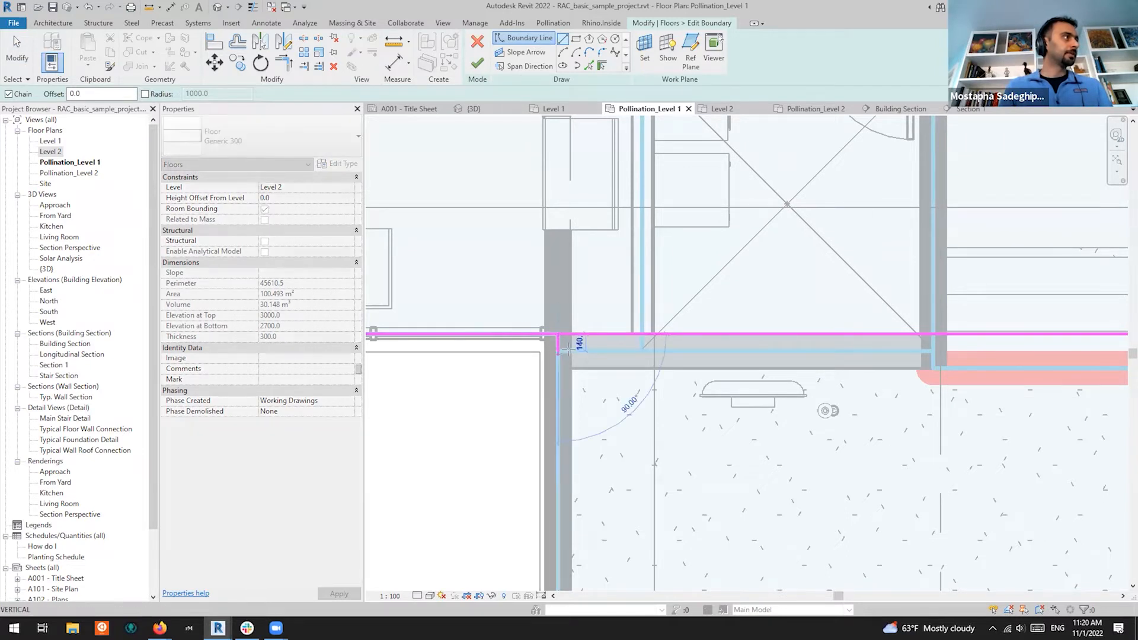
pyautogui.scroll(2, 556, 351)
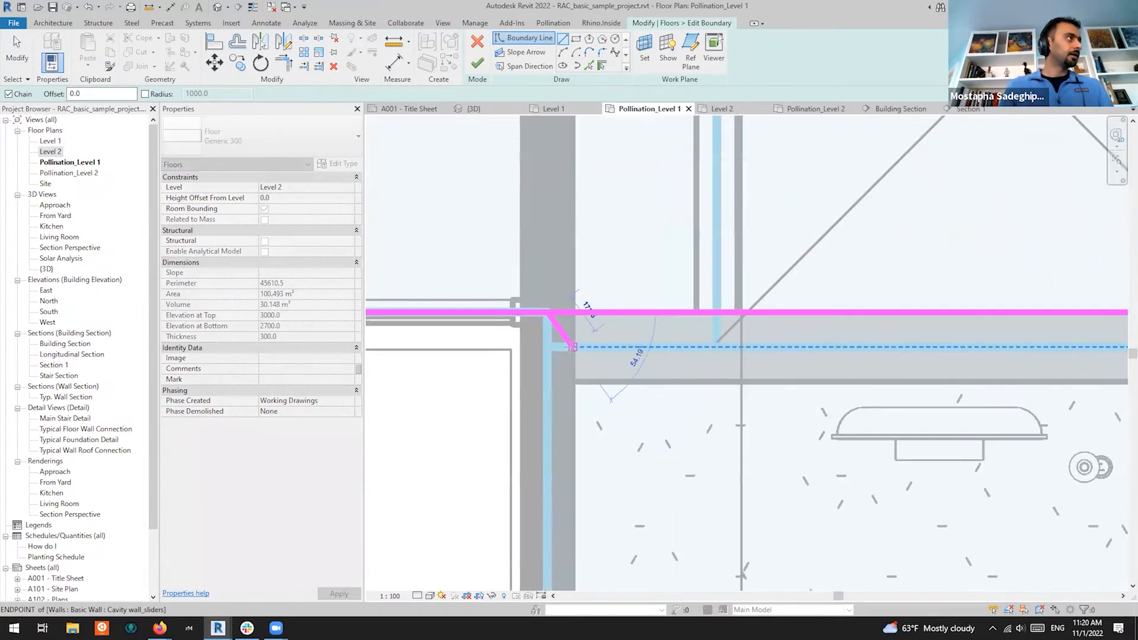
pyautogui.click(573, 347)
# Continue the boundary line horizontally to the pink band's corner, then select the vertical boundary line
pyautogui.scroll(-4, 522, 361)
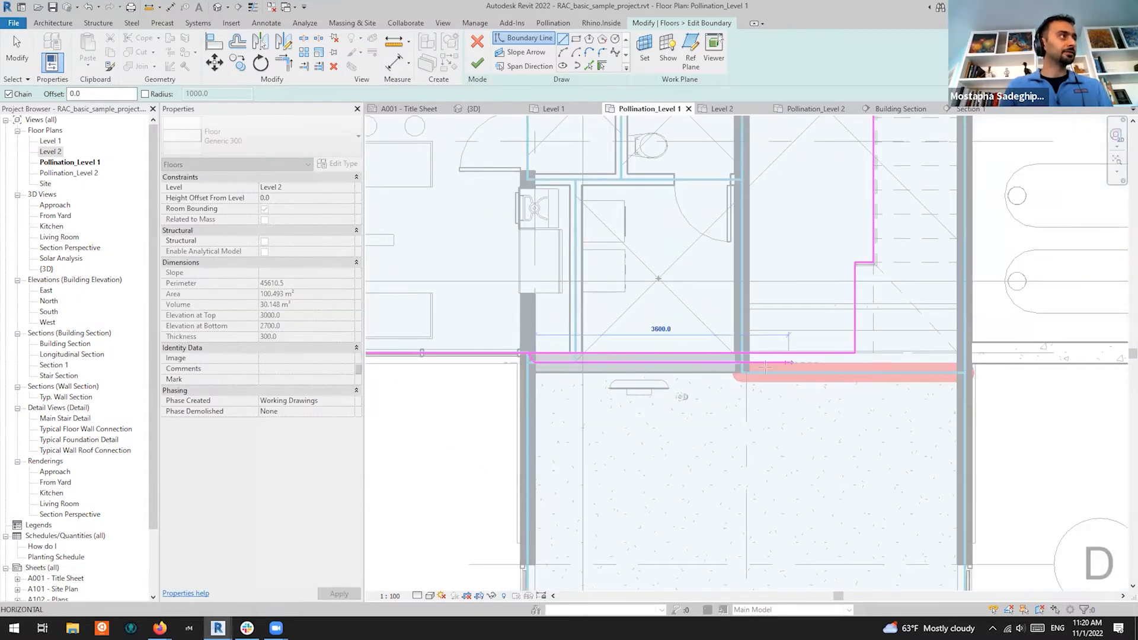
pyautogui.scroll(2, 766, 367)
pyautogui.scroll(2, 948, 341)
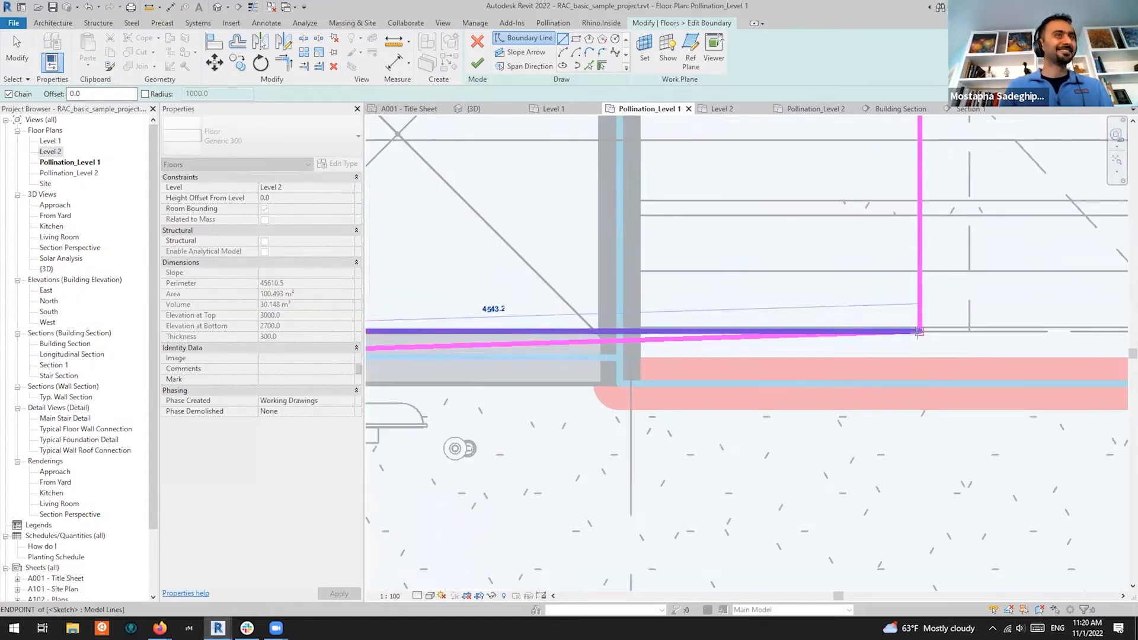
pyautogui.click(919, 357)
pyautogui.scroll(-2, 917, 372)
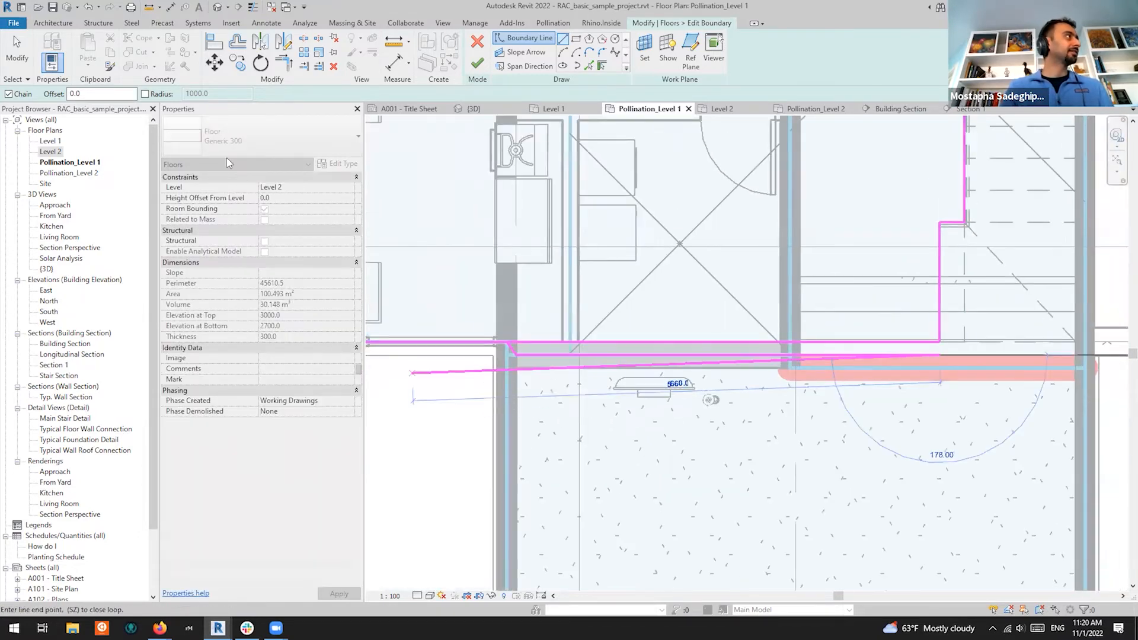
pyautogui.click(17, 47)
pyautogui.scroll(2, 923, 330)
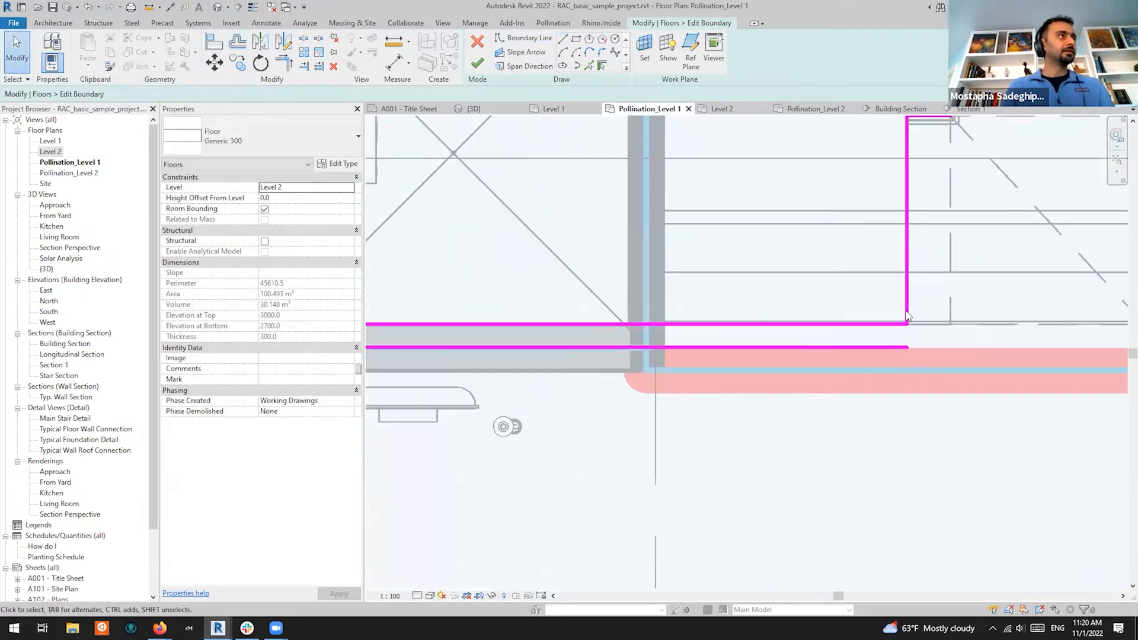
pyautogui.click(905, 309)
# Extend the vertical boundary line down to the lower line and shorten the upper line to the diagonal's top
pyautogui.moveTo(907, 325); pyautogui.dragTo(907, 348)
pyautogui.scroll(-3, 1037, 354)
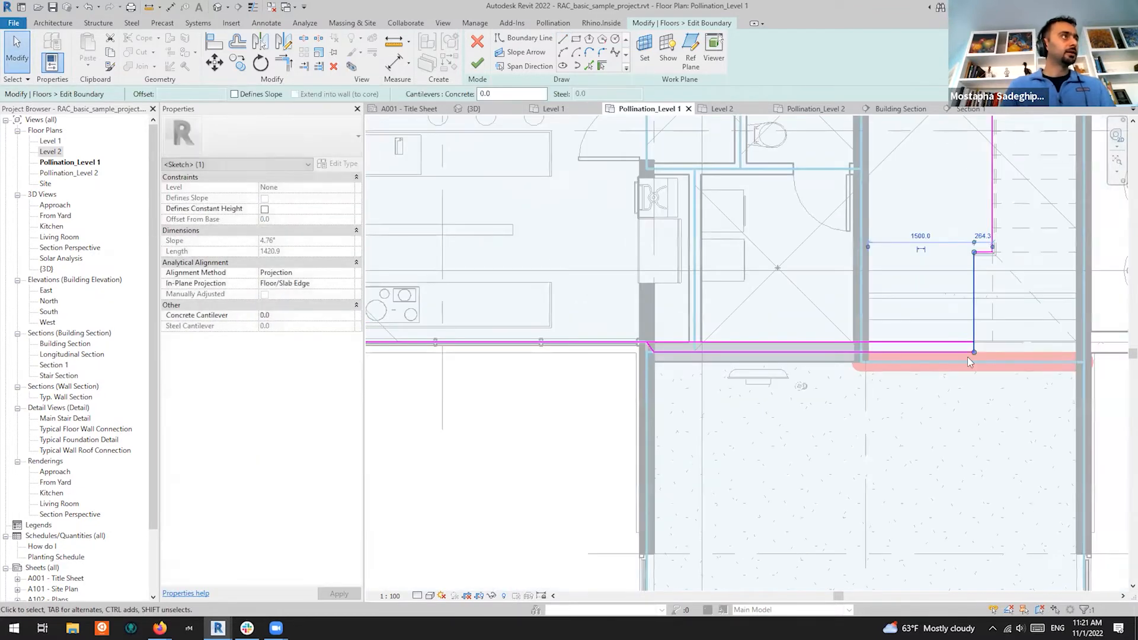
pyautogui.scroll(2, 659, 347)
pyautogui.click(663, 340)
pyautogui.scroll(-2, 640, 339)
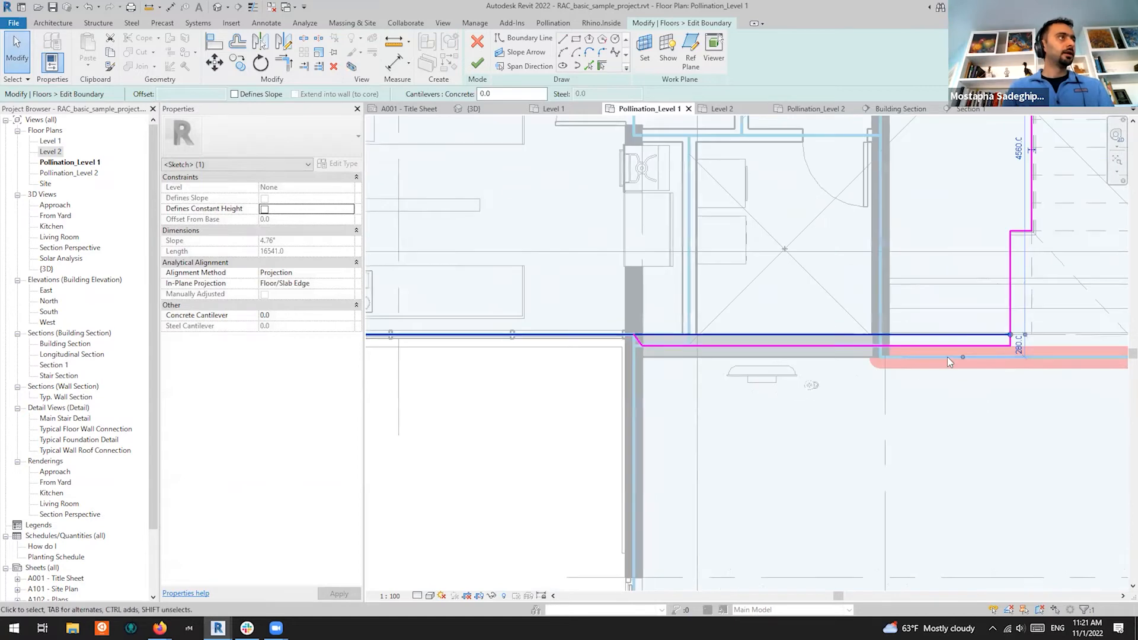
pyautogui.moveTo(1011, 335); pyautogui.dragTo(635, 335)
pyautogui.scroll(4, 632, 342)
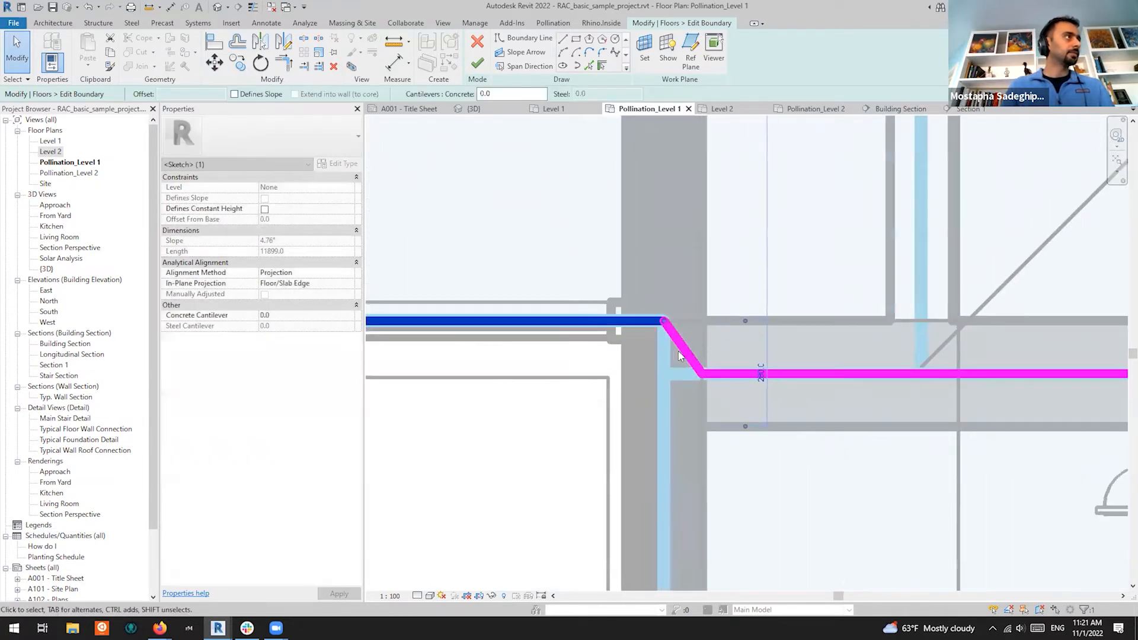
# Straighten the diagonal into a vertical line and extend the lower horizontal line left to meet it
pyautogui.click(699, 372)
pyautogui.moveTo(702, 375); pyautogui.dragTo(664, 375)
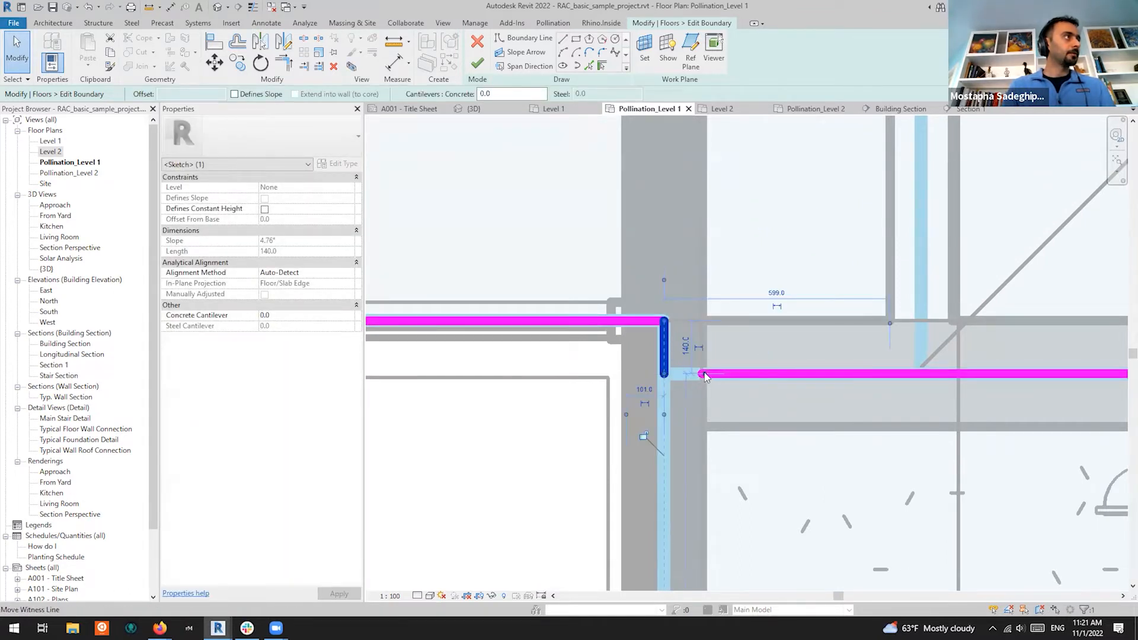
pyautogui.click(743, 352)
pyautogui.click(703, 375)
pyautogui.moveTo(703, 375); pyautogui.dragTo(664, 374)
pyautogui.scroll(-3, 657, 340)
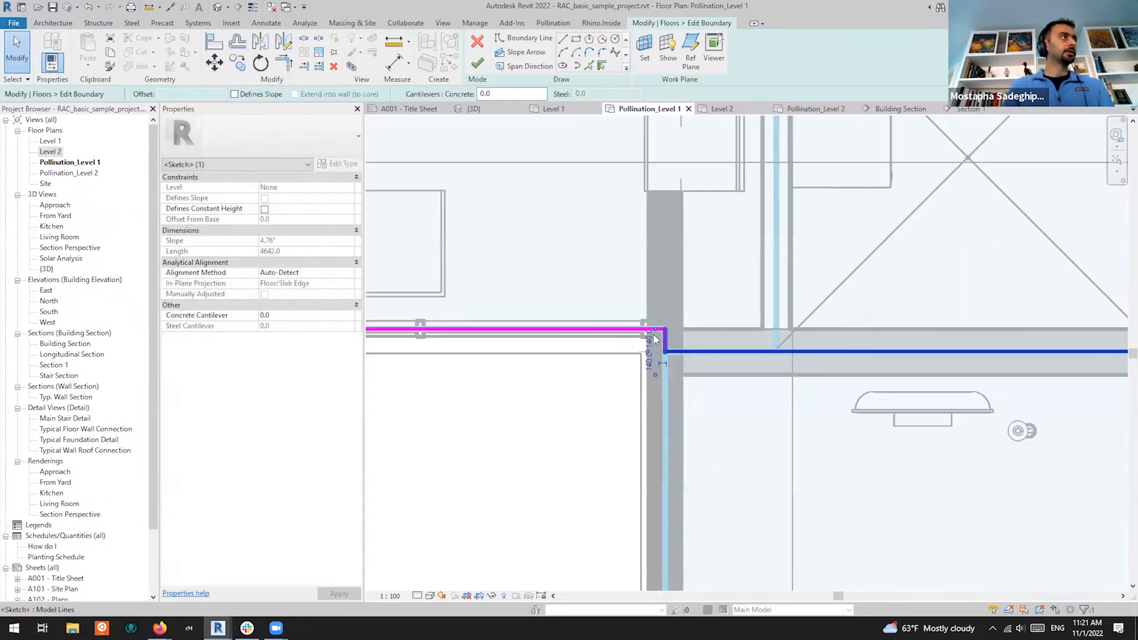
pyautogui.scroll(-5, 646, 343)
pyautogui.scroll(-3, 555, 409)
pyautogui.scroll(5, 891, 377)
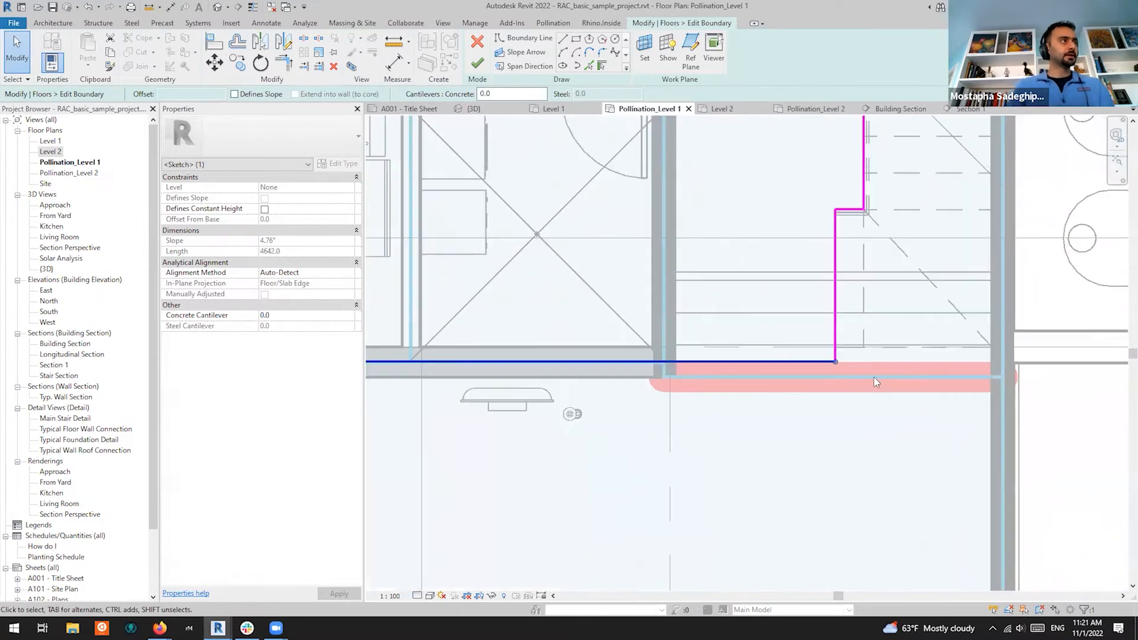
pyautogui.scroll(2, 854, 383)
pyautogui.scroll(-2, 911, 361)
pyautogui.click(859, 397)
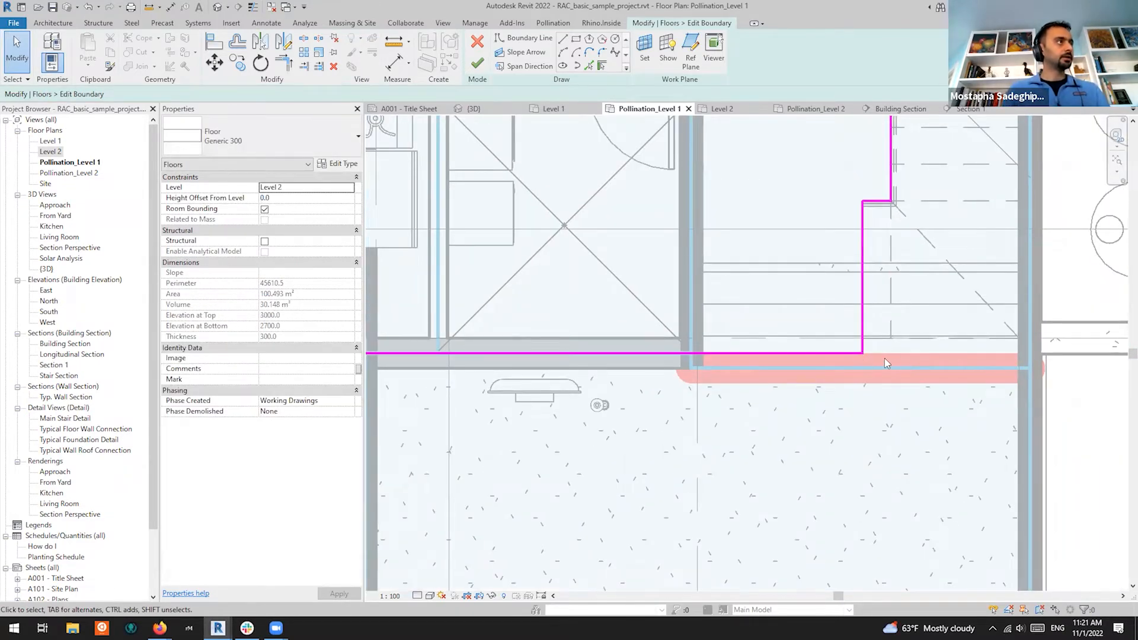
pyautogui.scroll(-2, 865, 358)
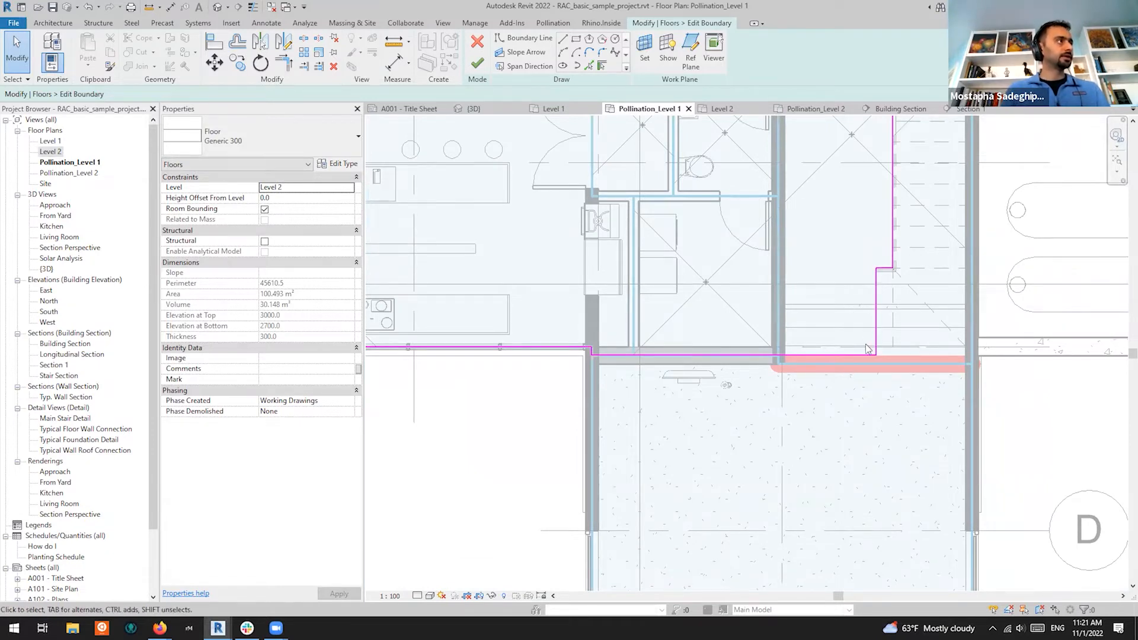
pyautogui.scroll(2, 605, 348)
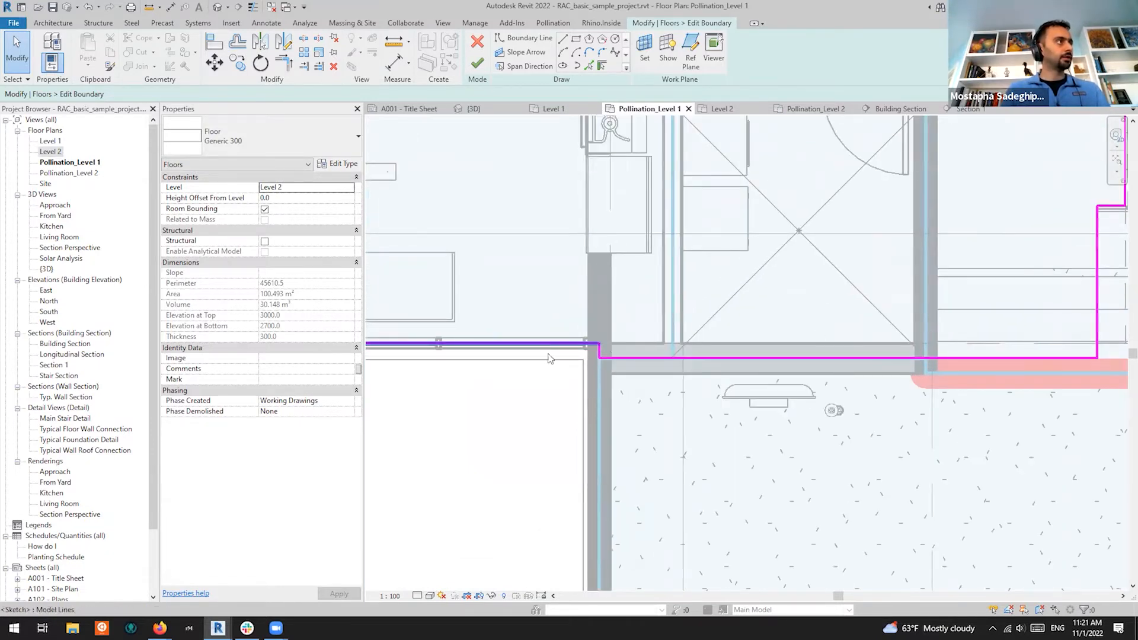
pyautogui.scroll(3, 607, 347)
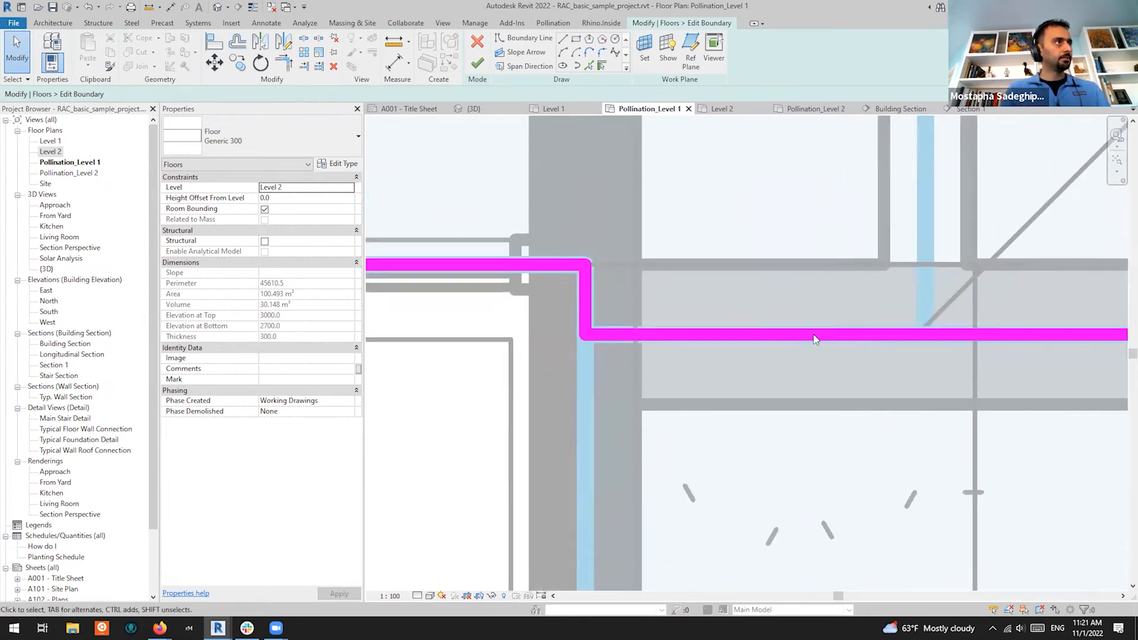
pyautogui.scroll(-3, 802, 356)
pyautogui.scroll(-4, 693, 359)
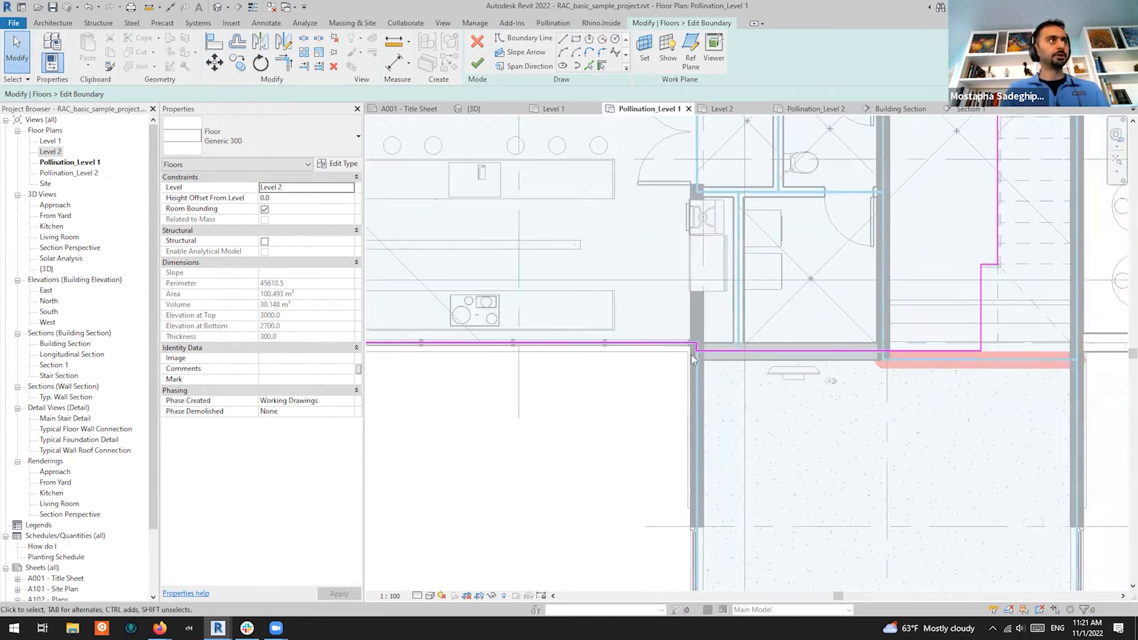
# Finish the Level 2 floor boundary edit with Don't attach, giving a 101.143 m² floor
pyautogui.click(478, 61)
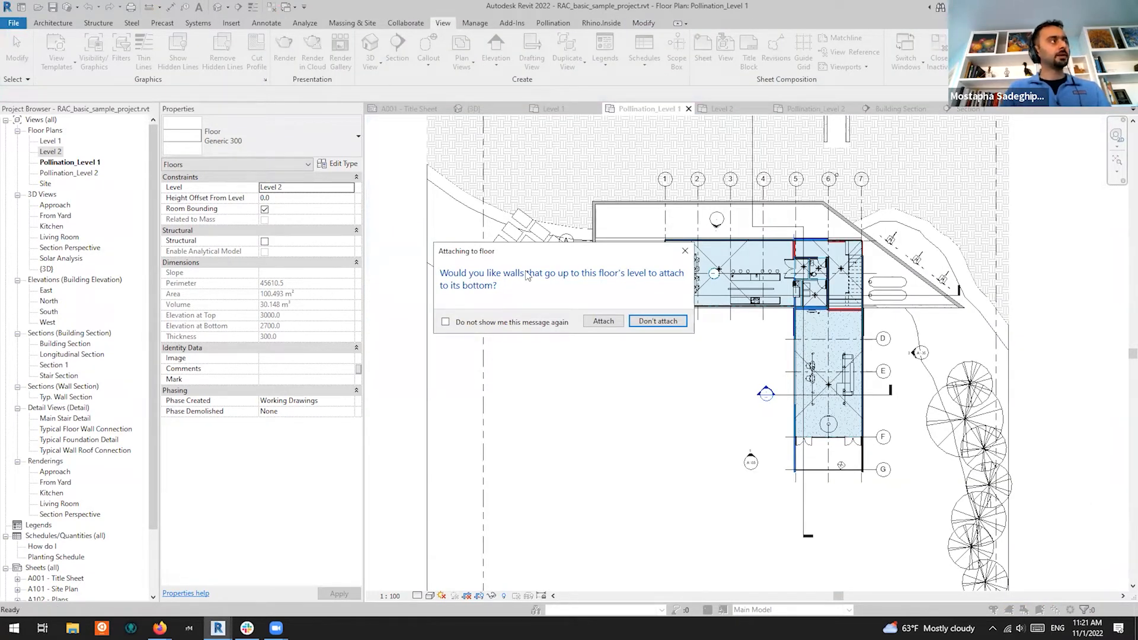
pyautogui.click(658, 321)
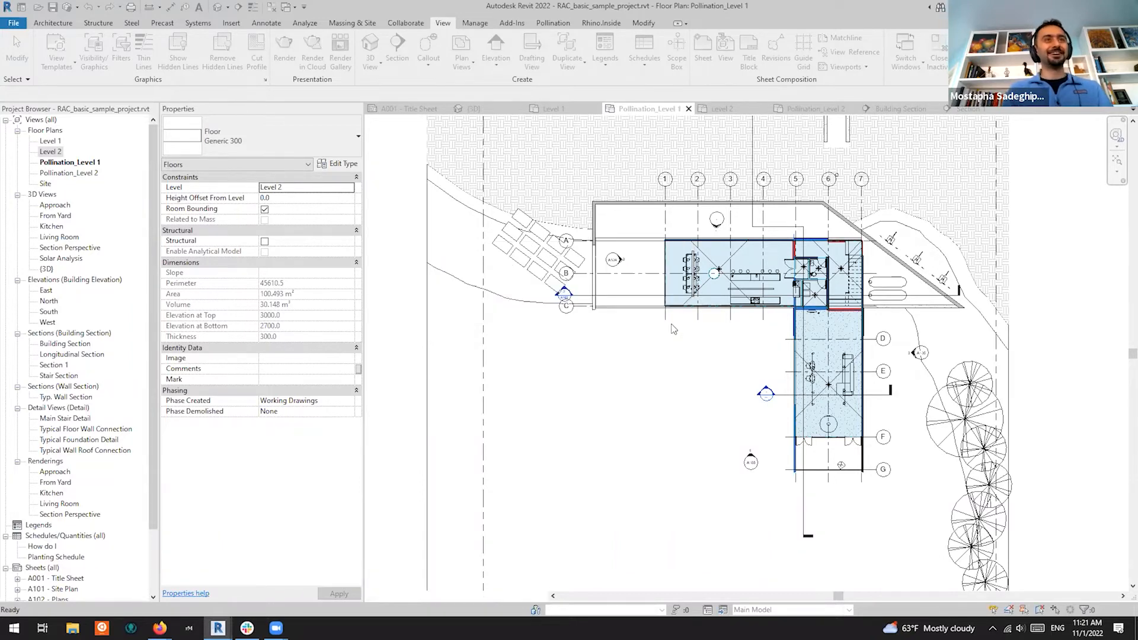
pyautogui.scroll(5, 671, 323)
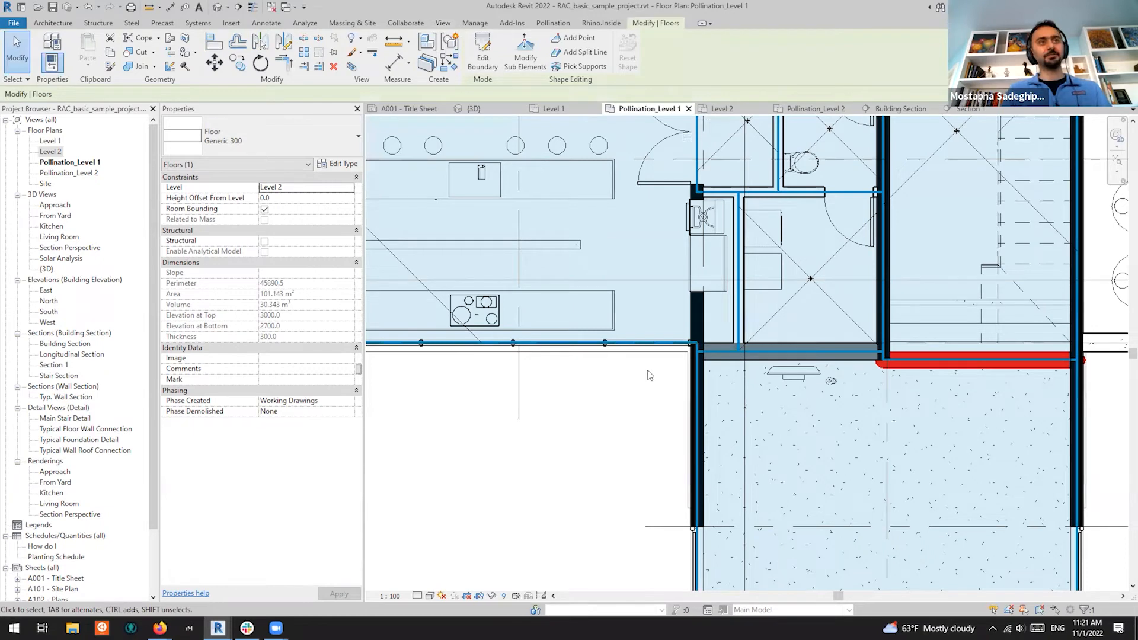
# Align the stair edge to the floor's edge reference line with the Align tool
pyautogui.scroll(-2, 741, 385)
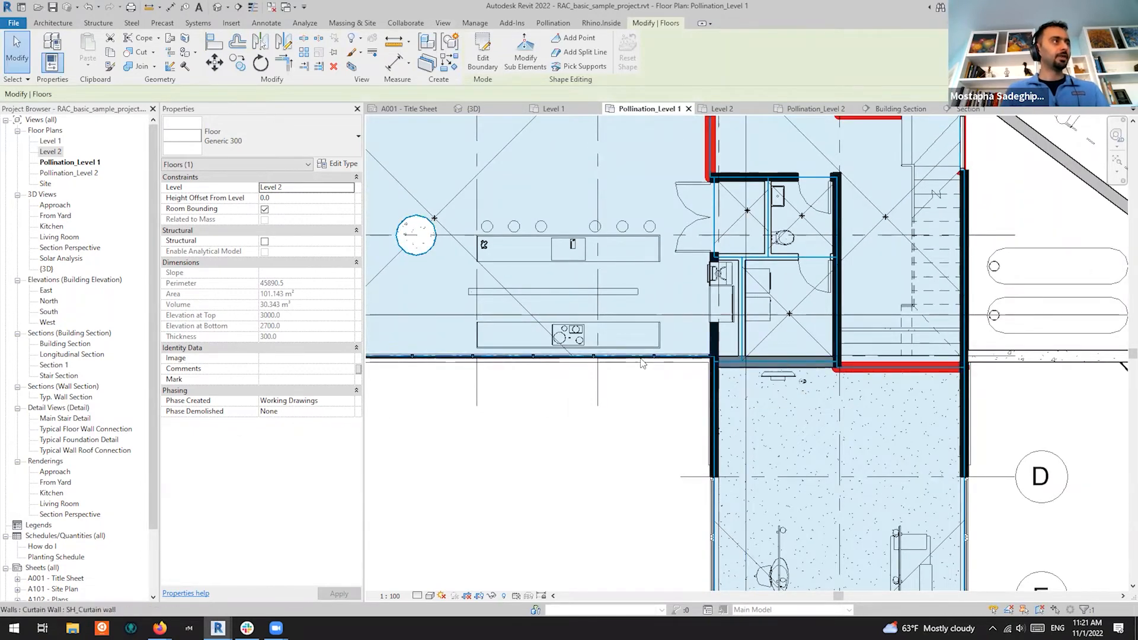
pyautogui.scroll(5, 856, 373)
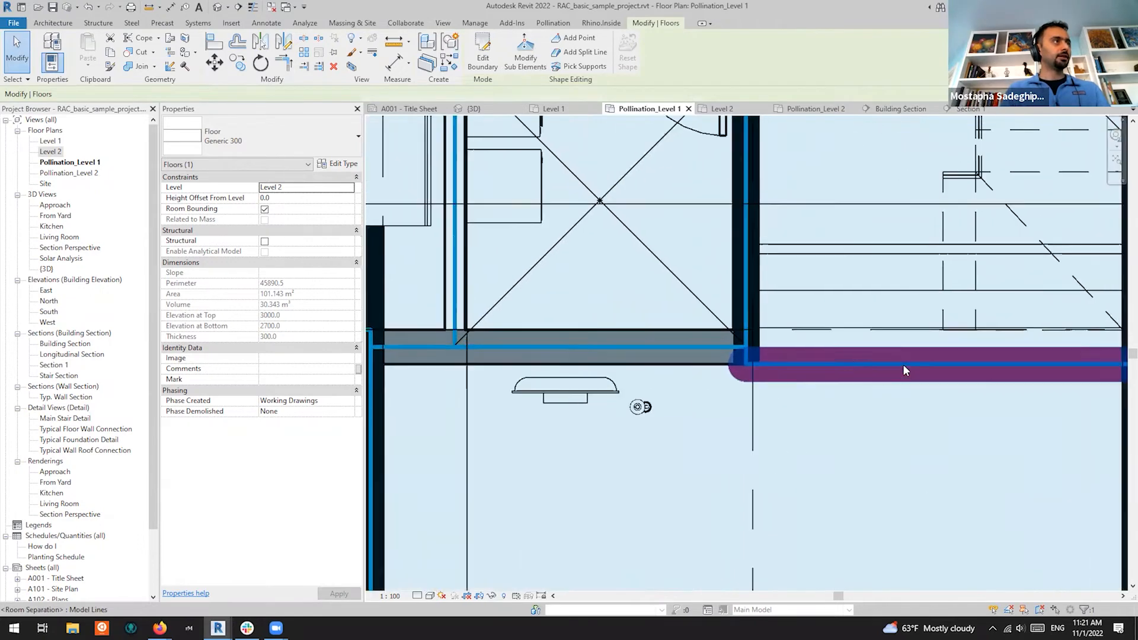
pyautogui.scroll(-3, 688, 379)
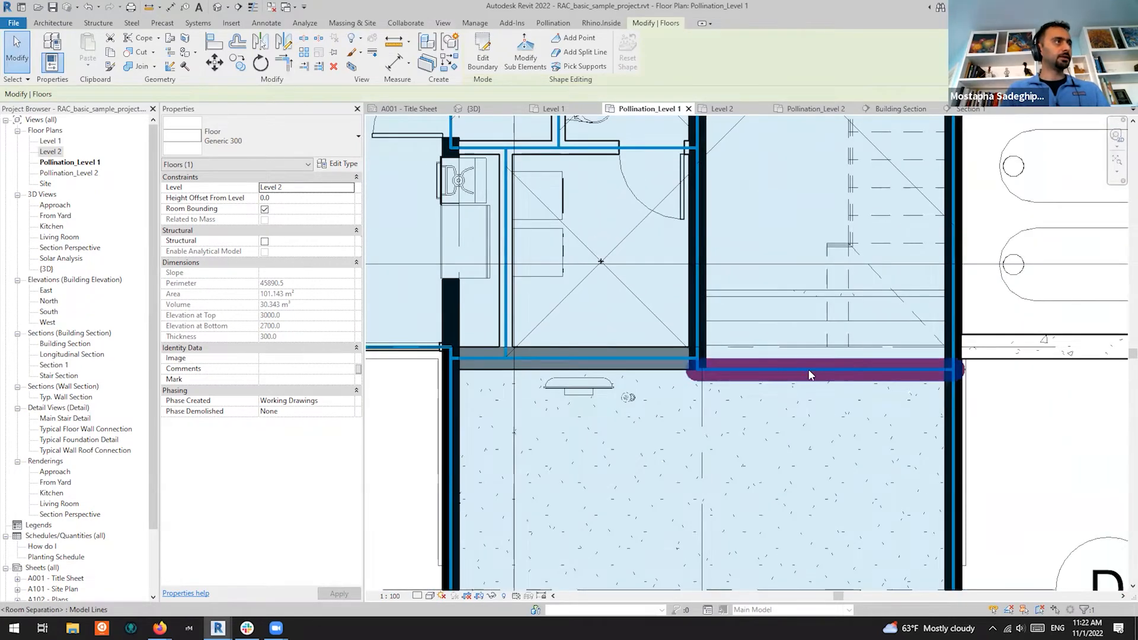
pyautogui.scroll(2, 653, 354)
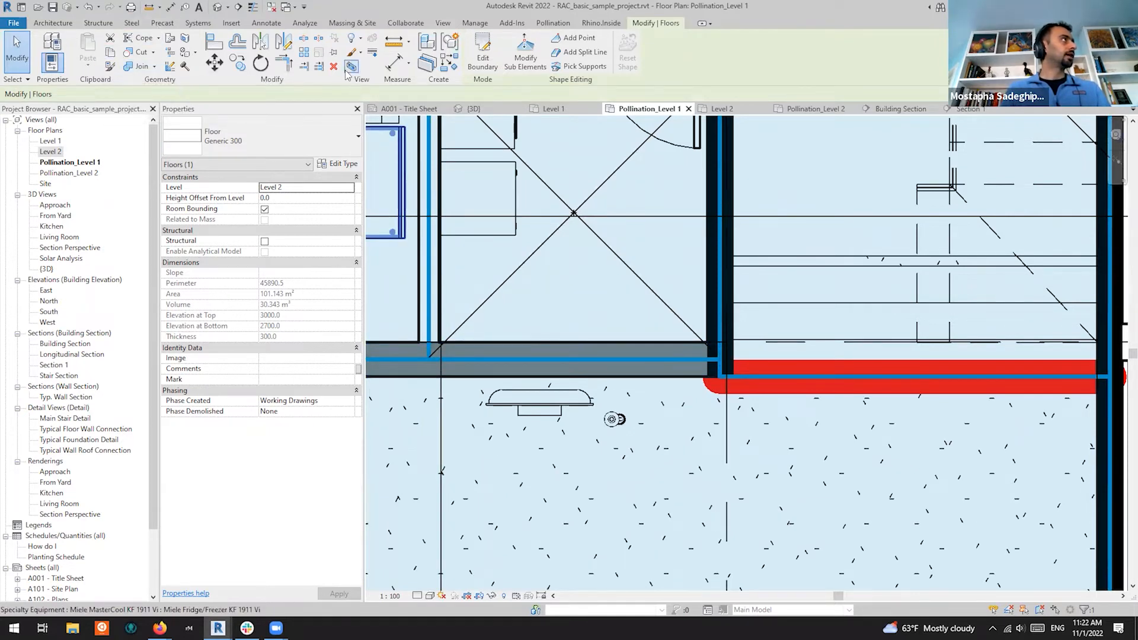
pyautogui.click(214, 42)
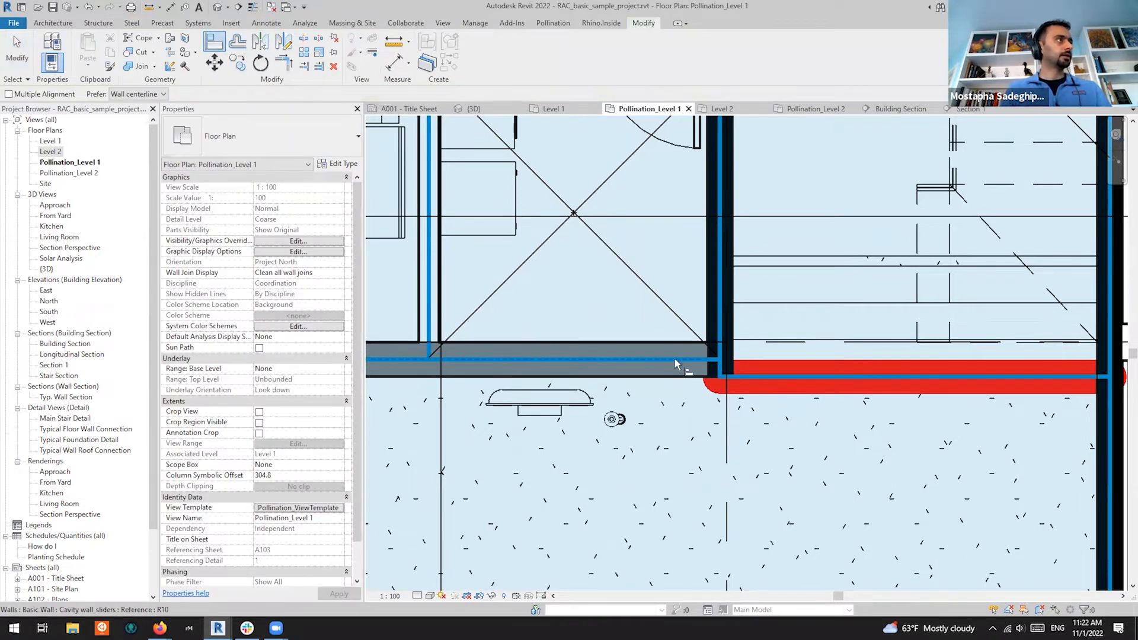
pyautogui.click(689, 361)
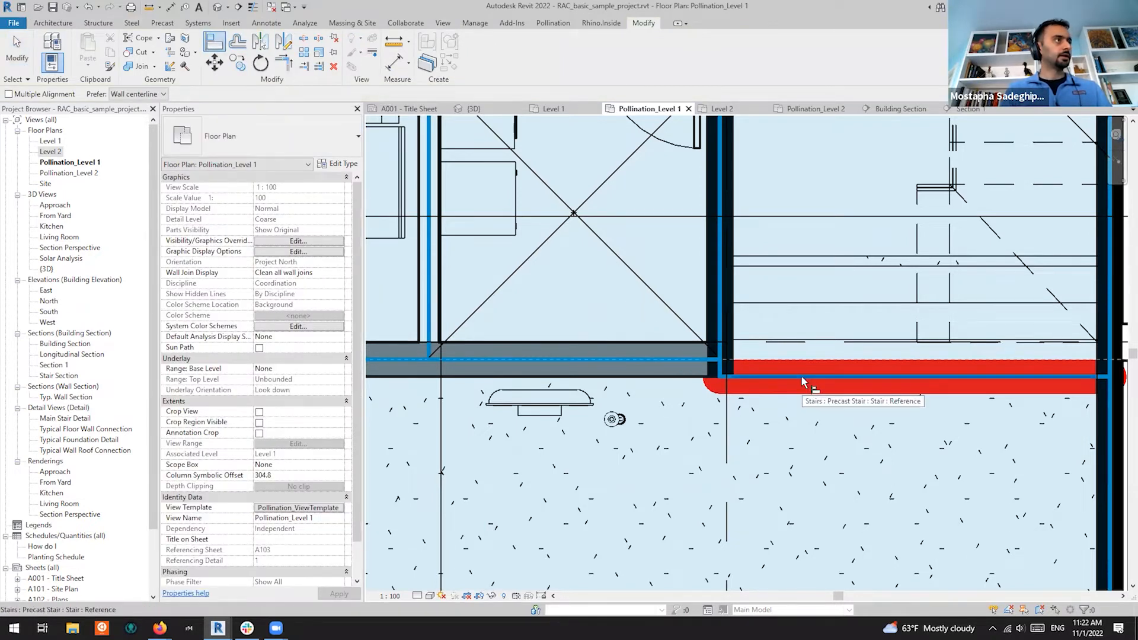
pyautogui.click(801, 375)
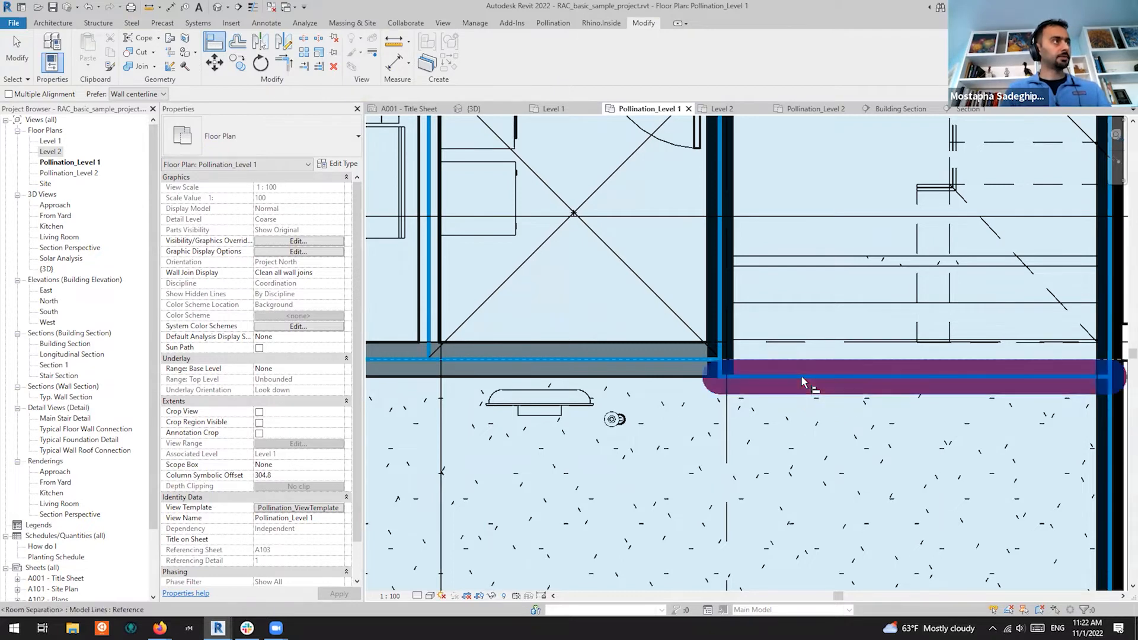
pyautogui.scroll(-3, 760, 297)
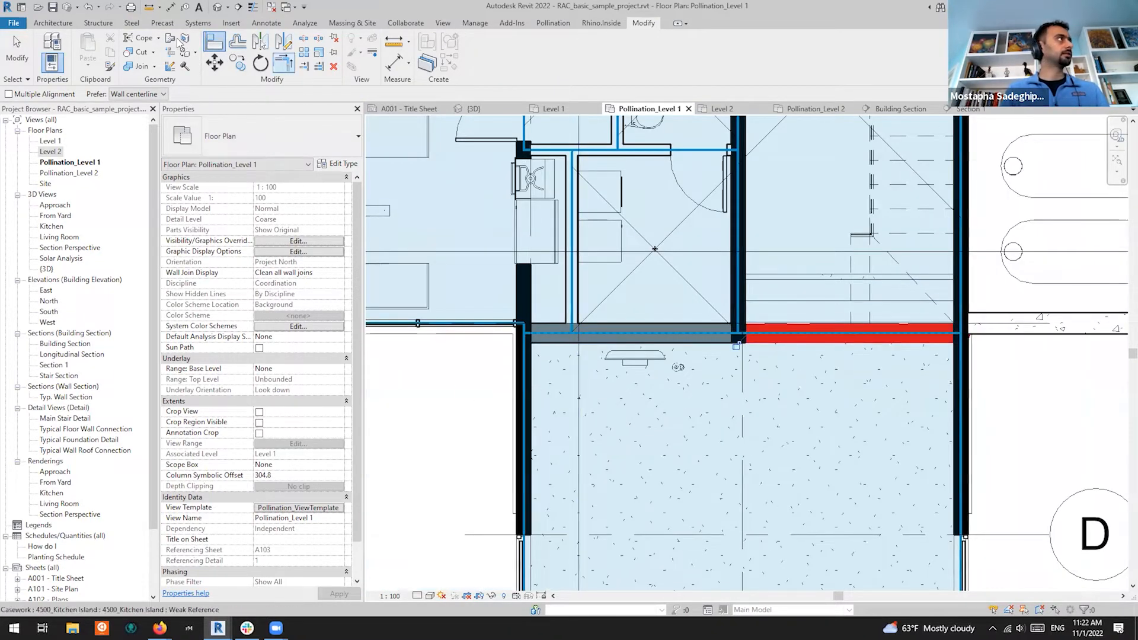
pyautogui.click(17, 50)
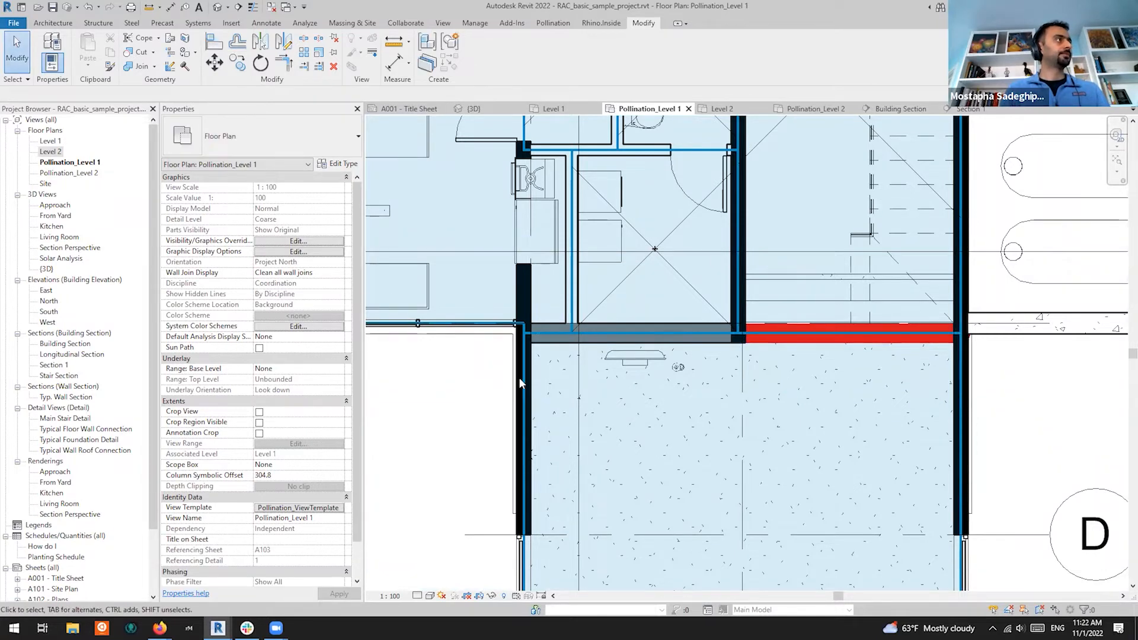
pyautogui.scroll(-3, 519, 382)
pyautogui.scroll(2, 542, 418)
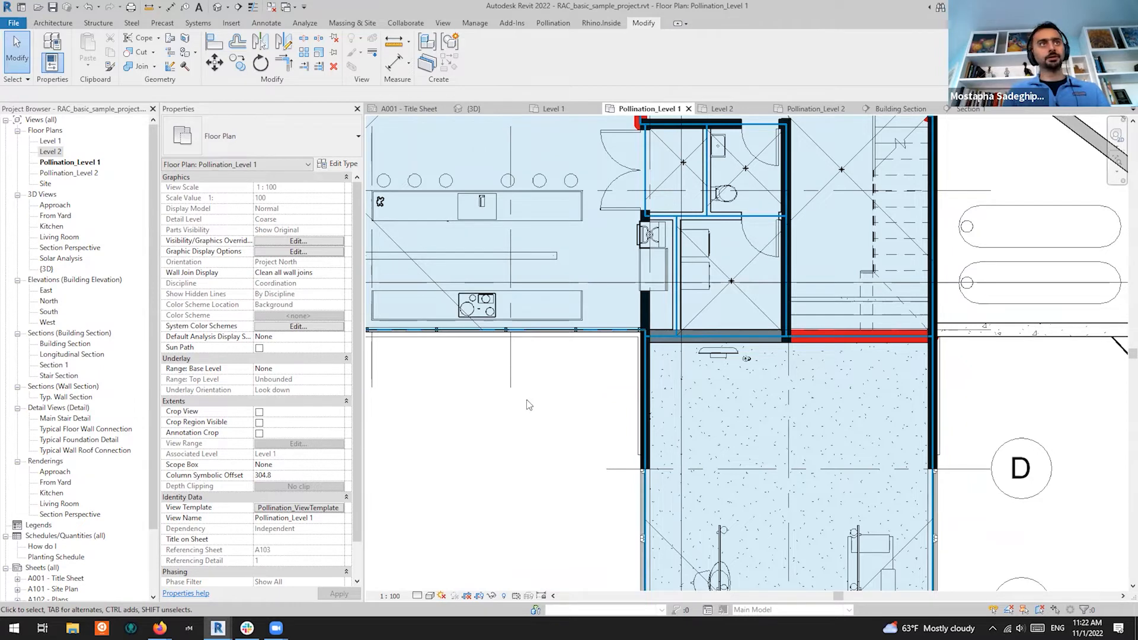
# Start saving the model as a new project file, keeping the suggested file name
pyautogui.click(14, 25)
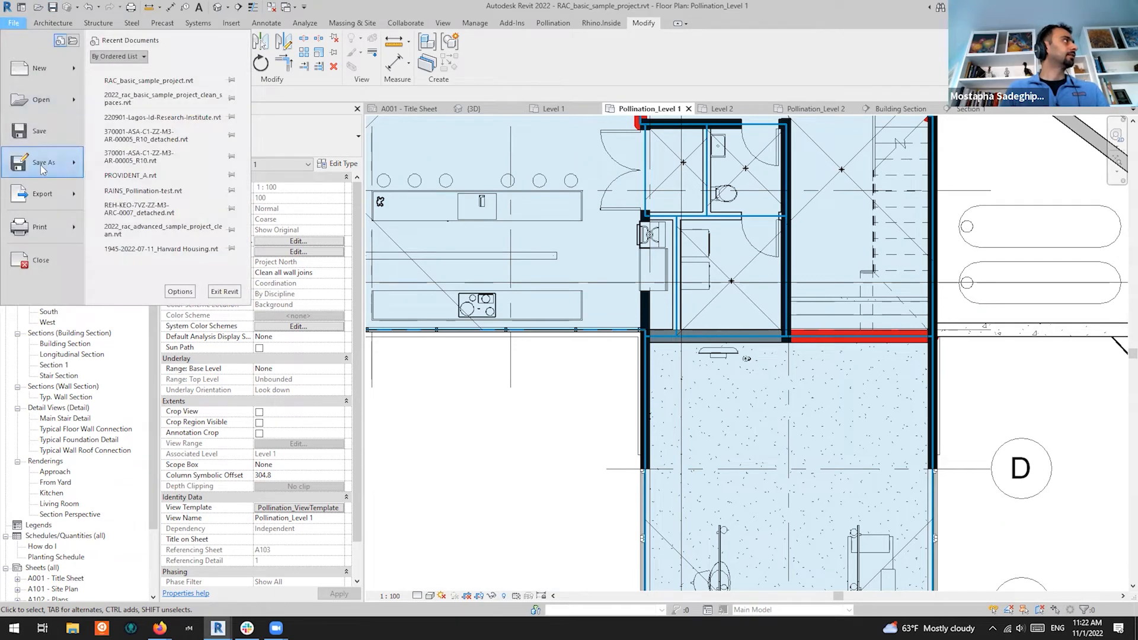
pyautogui.moveTo(42, 170)
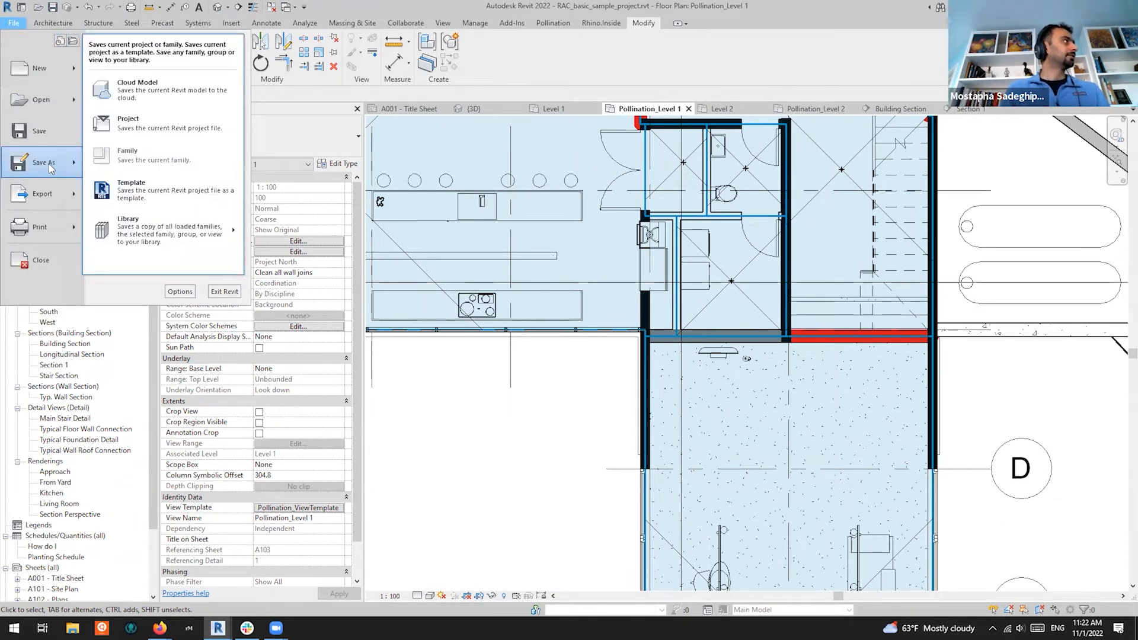
pyautogui.click(154, 121)
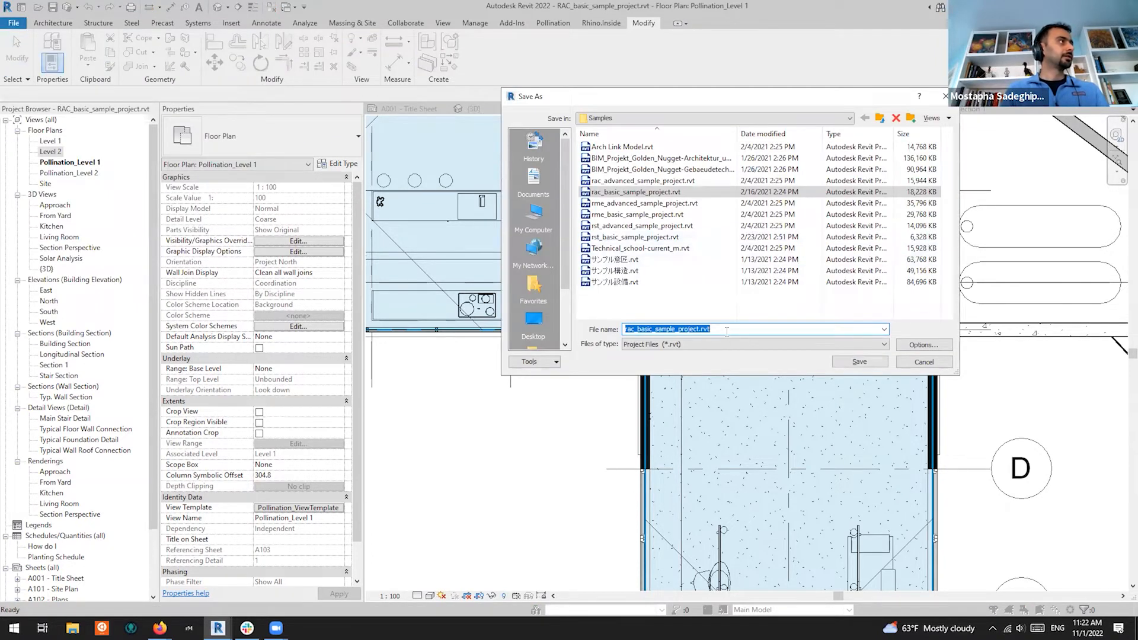
pyautogui.click(726, 330)
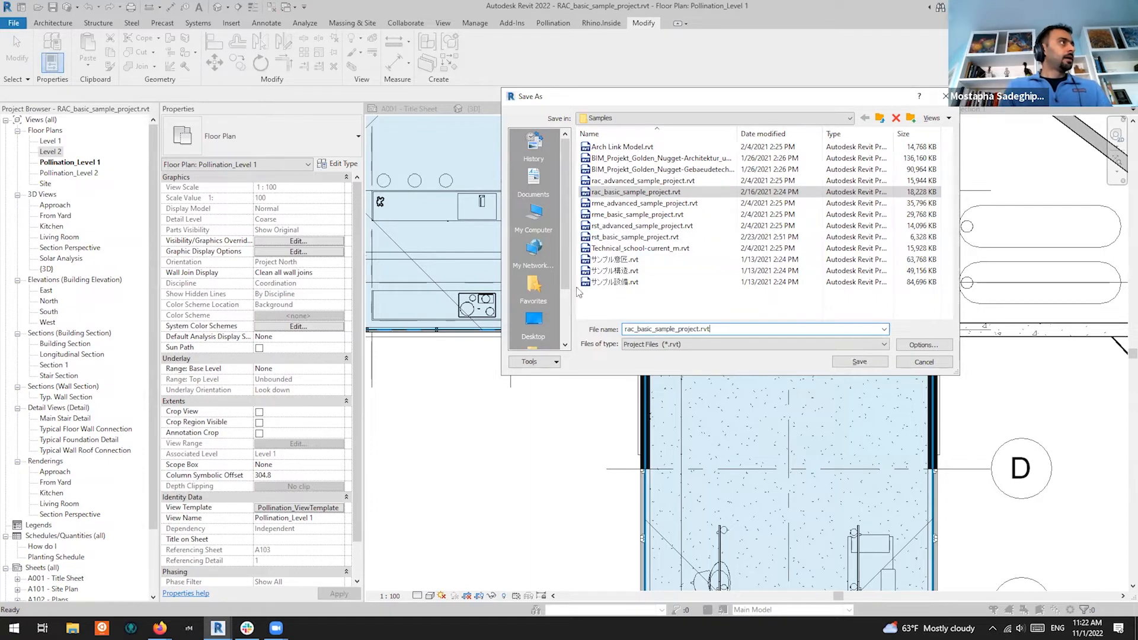
pyautogui.scroll(-2, 533, 214)
pyautogui.scroll(2, 532, 195)
# Save rac_basic_sample_project.rvt into This PC > Downloads
pyautogui.click(534, 180)
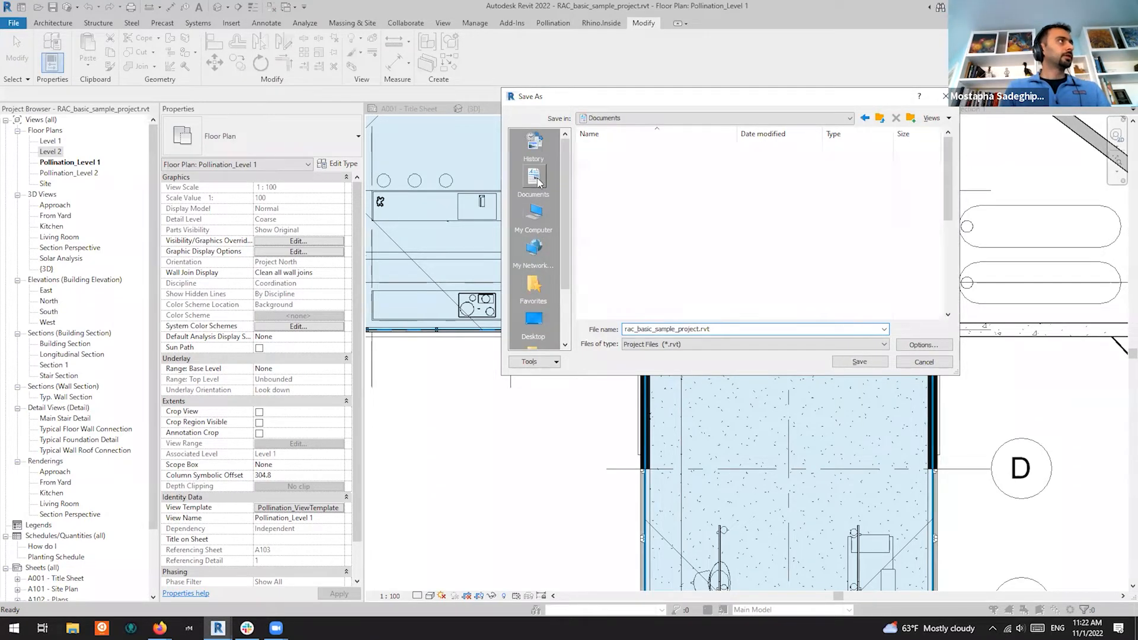
pyautogui.click(634, 216)
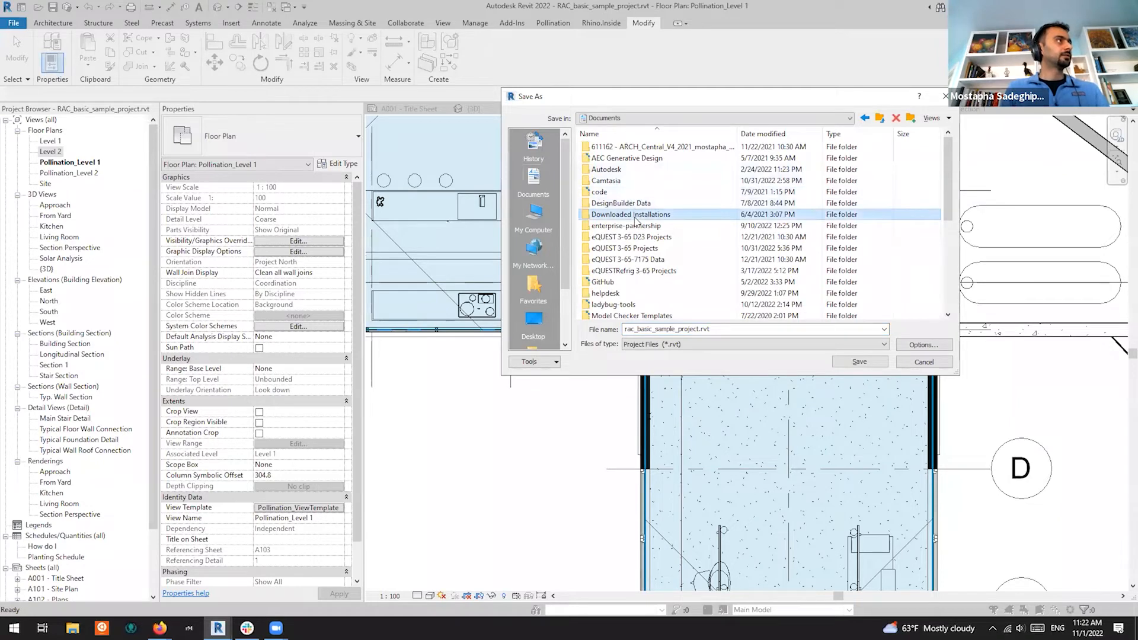
pyautogui.scroll(-10, 635, 220)
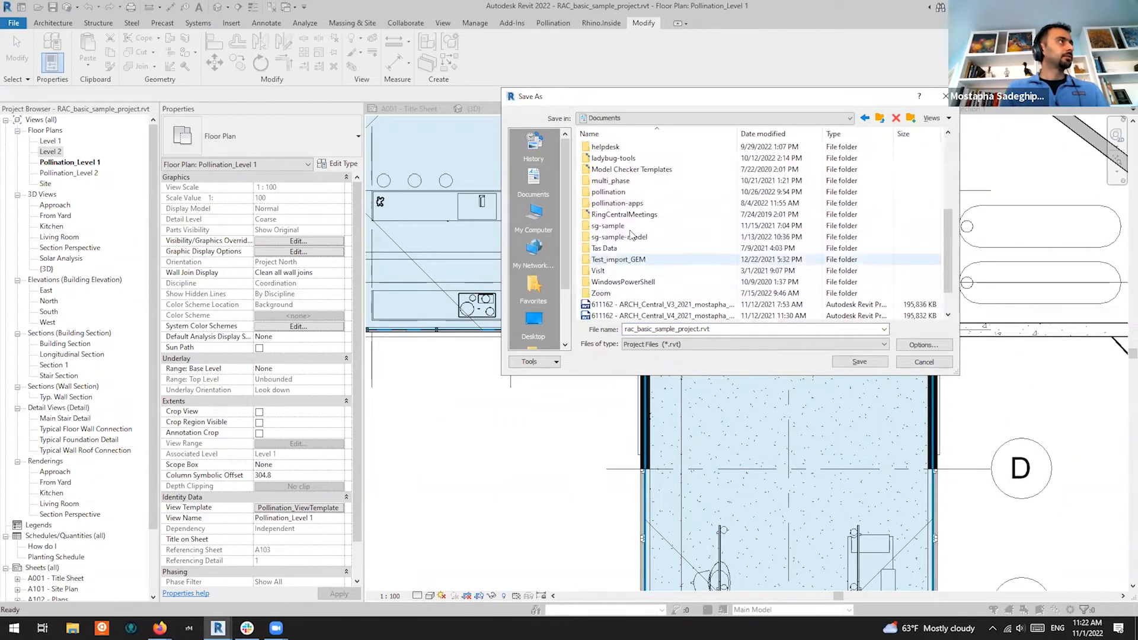
pyautogui.click(529, 222)
pyautogui.click(622, 197)
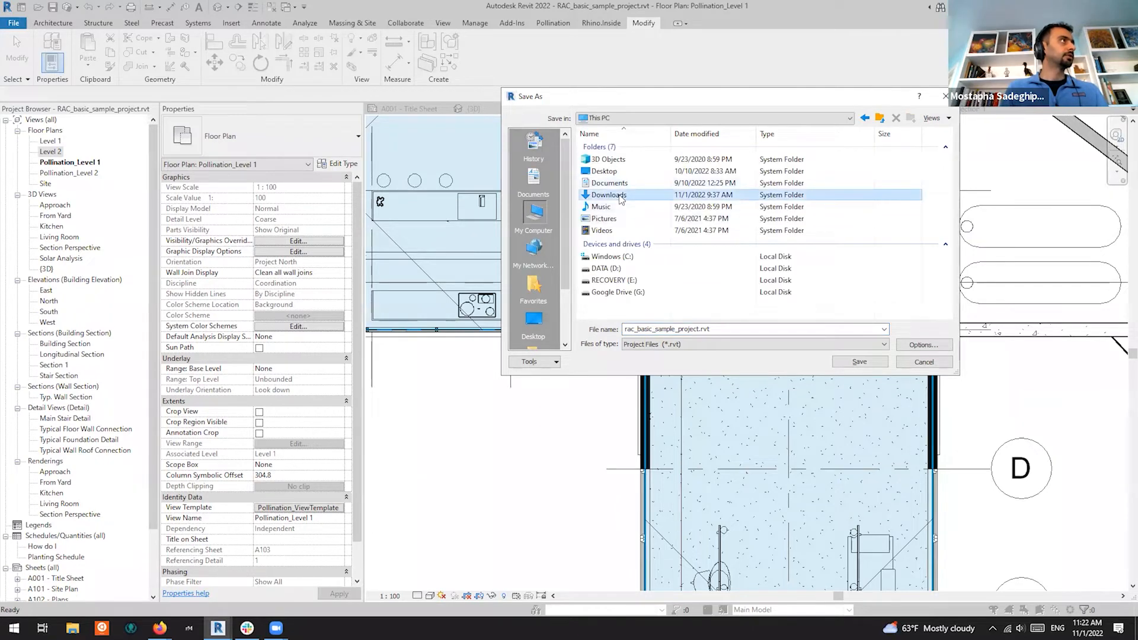
pyautogui.doubleClick(622, 197)
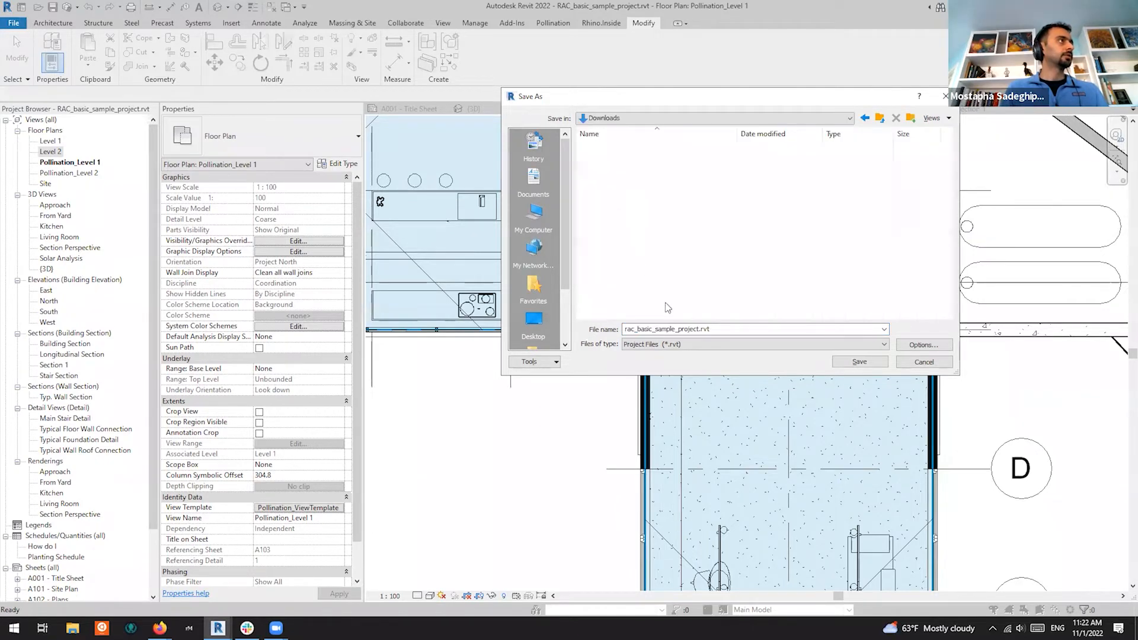
pyautogui.click(717, 328)
pyautogui.click(863, 362)
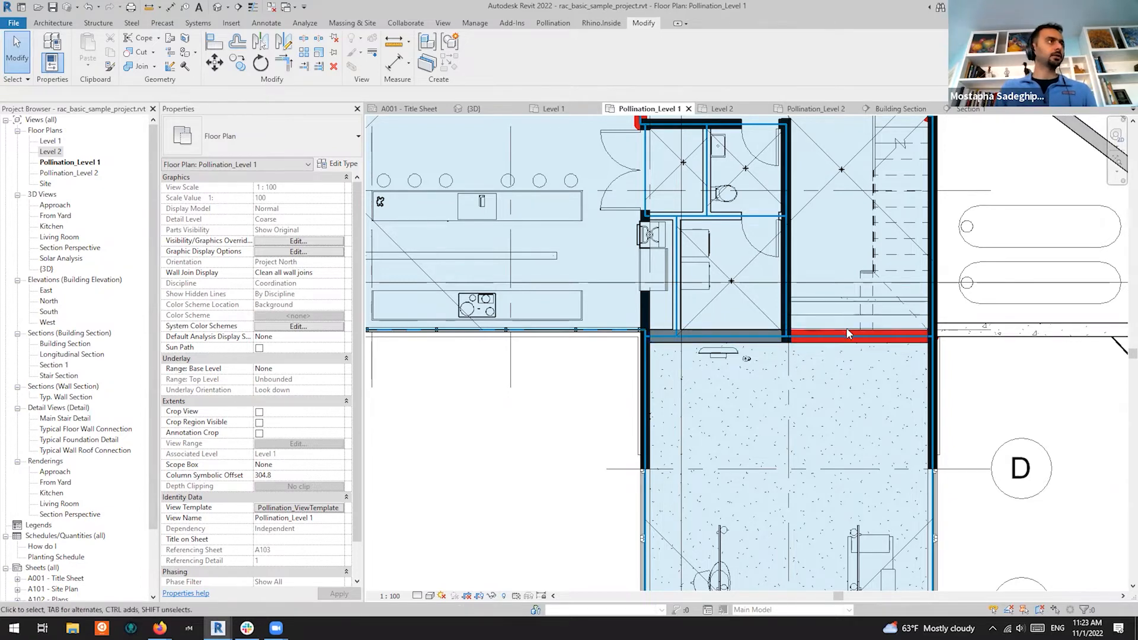
pyautogui.scroll(-3, 776, 335)
pyautogui.scroll(1, 776, 335)
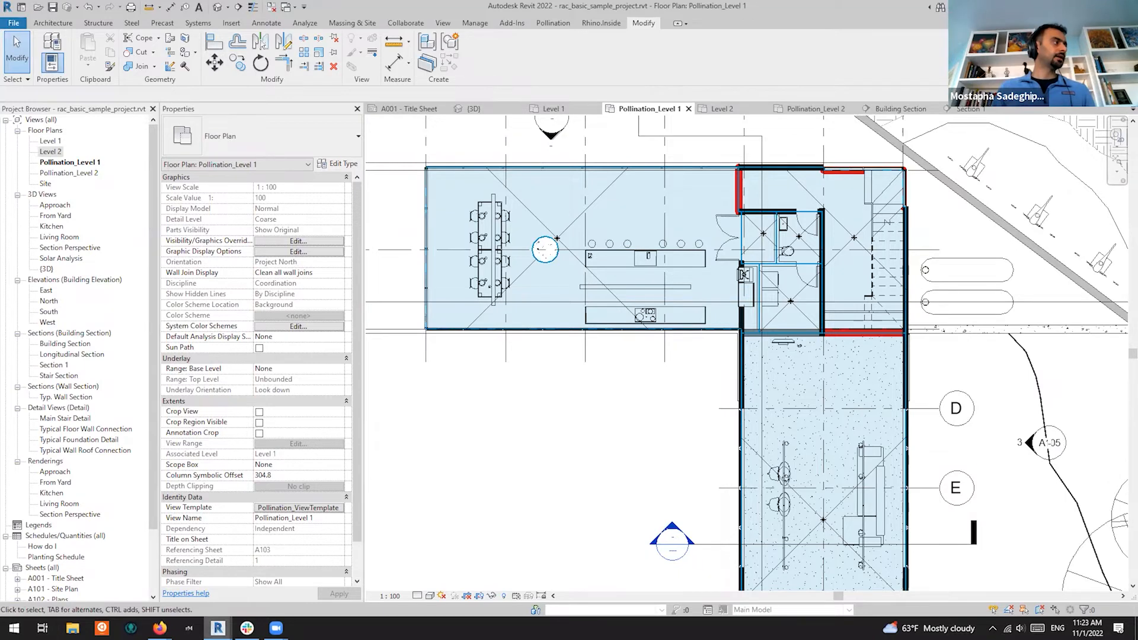
# Select all six Level 1 rooms in Pollination Room Manager and reload their geometry
pyautogui.moveTo(218, 627)
pyautogui.click(294, 580)
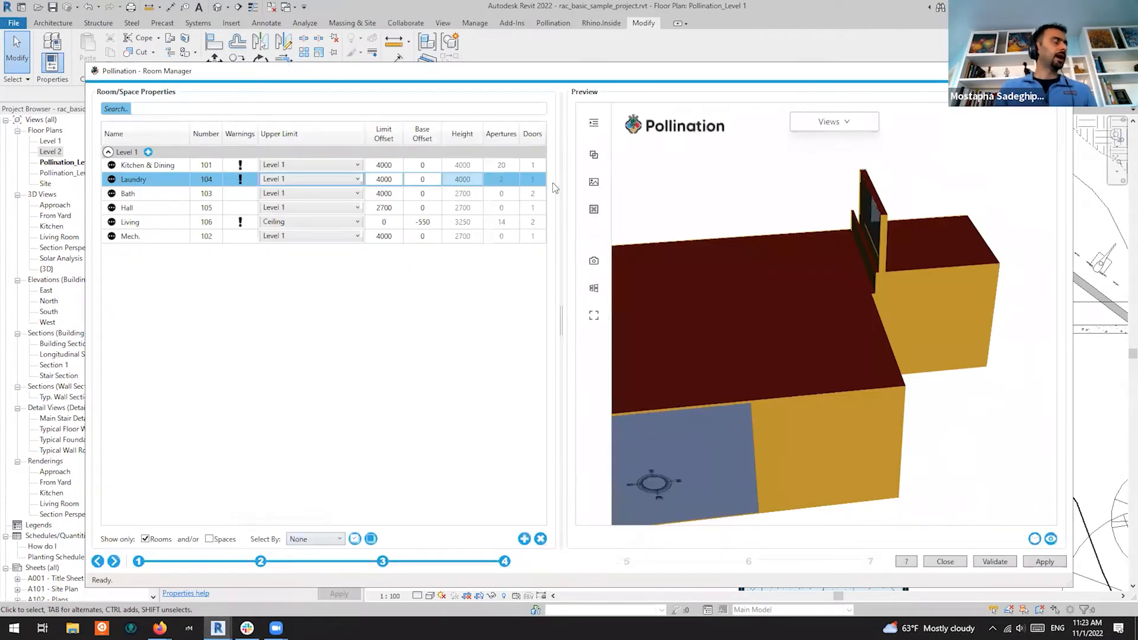
pyautogui.click(165, 168)
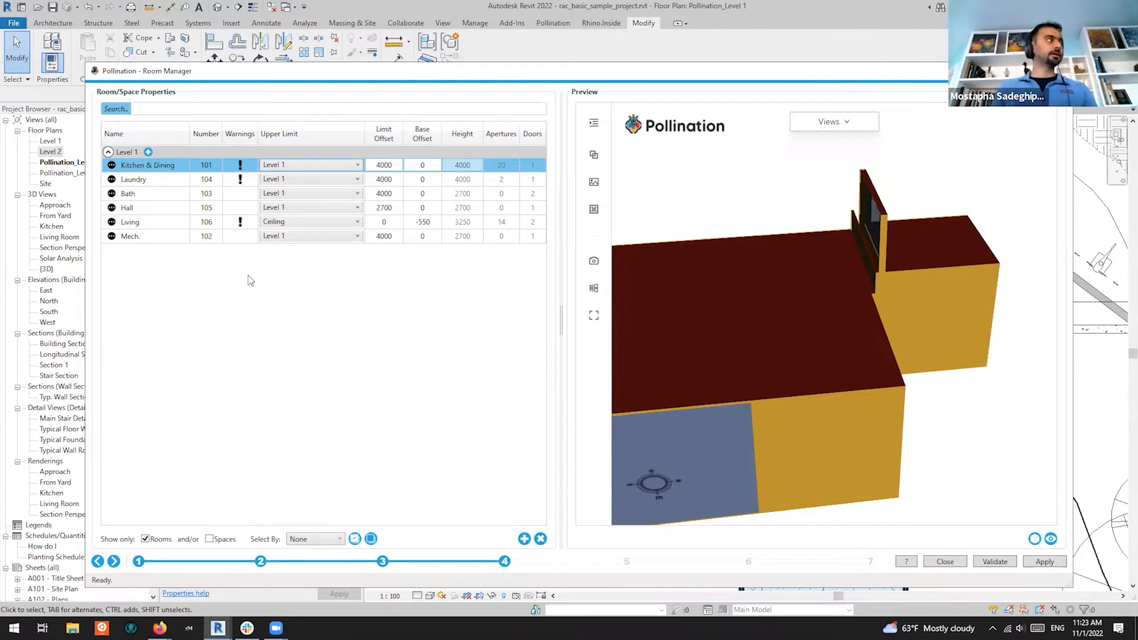
pyautogui.click(183, 236)
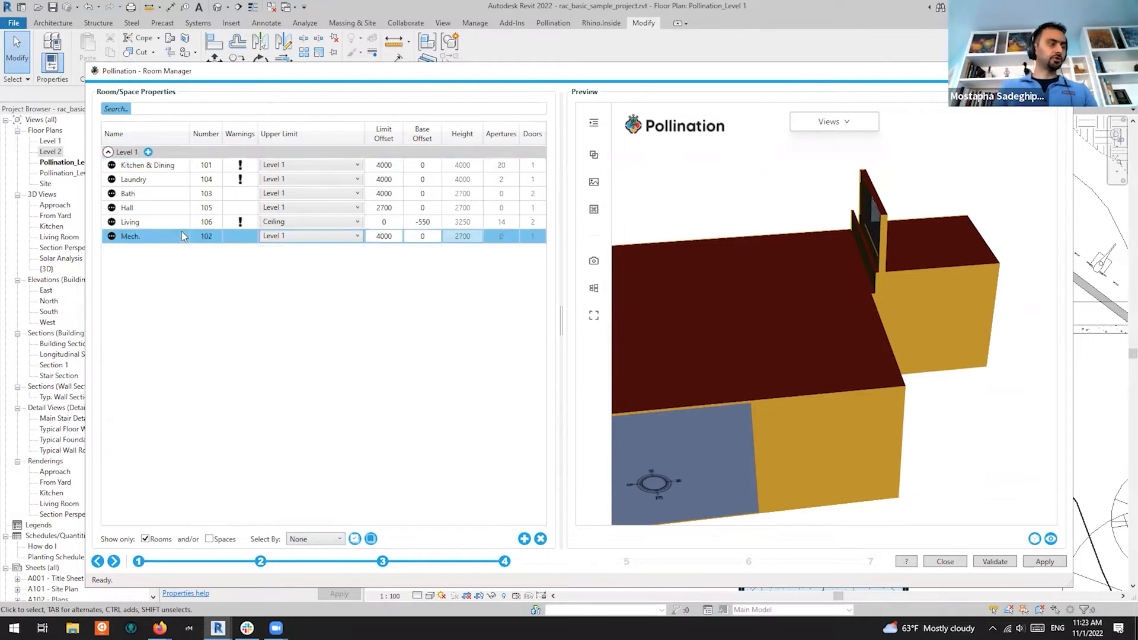
pyautogui.hotkey('ctrl', 'a')
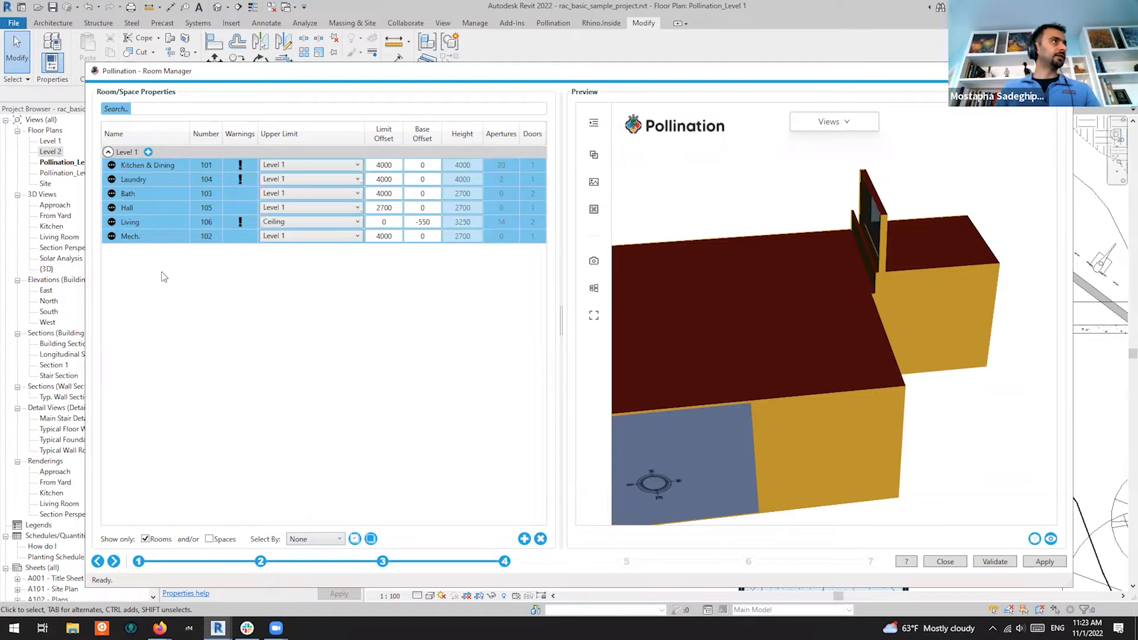
pyautogui.click(1035, 539)
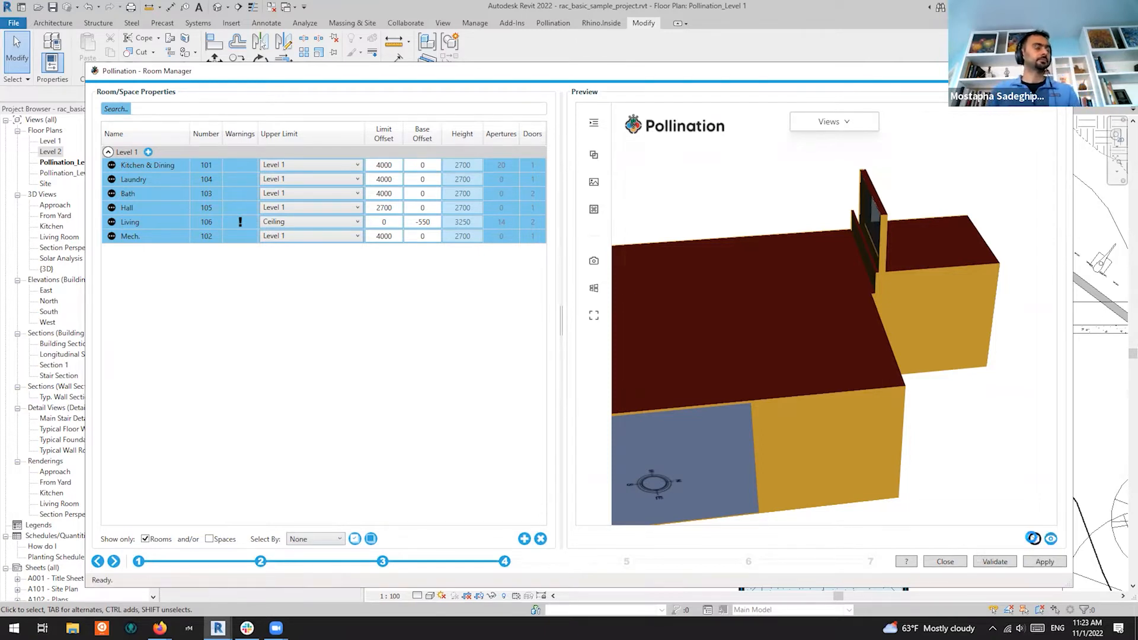
# Select the Kitchen & Dining room and orbit the 3D preview to a near top-down view
pyautogui.click(730, 362)
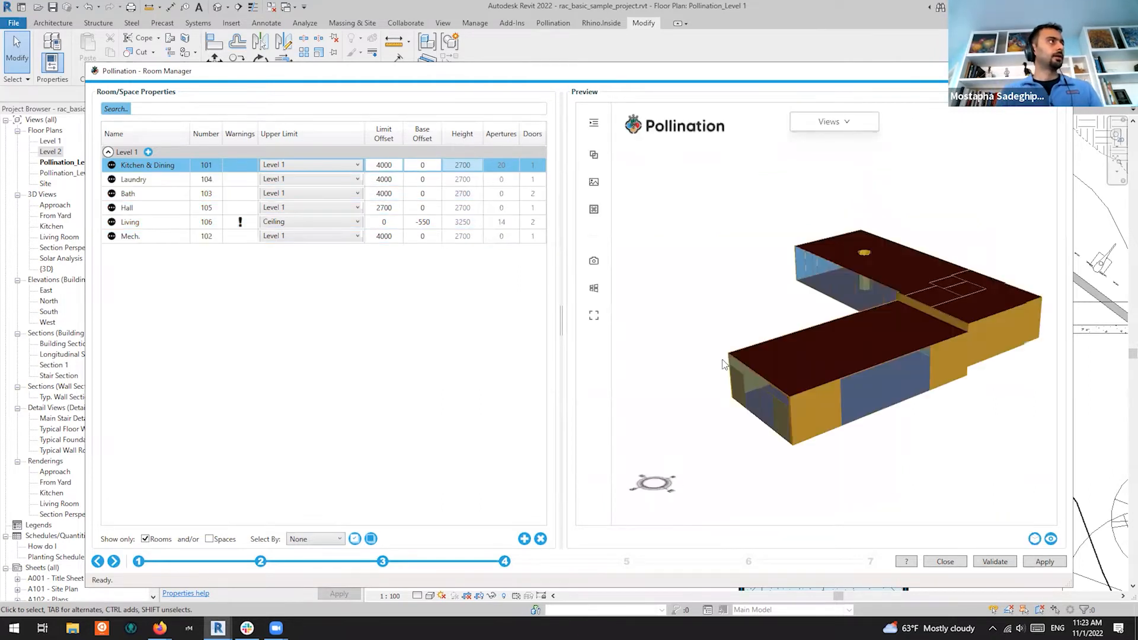
pyautogui.moveTo(833, 329); pyautogui.dragTo(968, 320)
pyautogui.moveTo(949, 322); pyautogui.dragTo(740, 336, button='right')
pyautogui.scroll(3, 818, 312)
pyautogui.moveTo(818, 307); pyautogui.dragTo(951, 337)
pyautogui.scroll(5, 873, 273)
pyautogui.scroll(3, 889, 256)
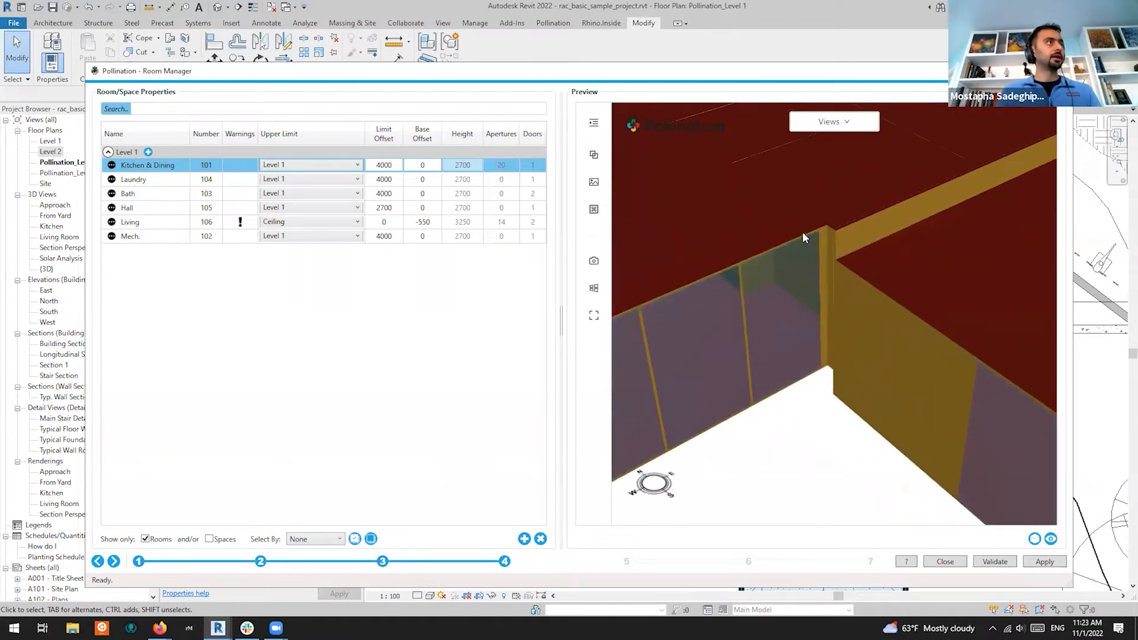
pyautogui.scroll(2, 877, 223)
pyautogui.scroll(-5, 802, 296)
pyautogui.moveTo(948, 278); pyautogui.dragTo(695, 331)
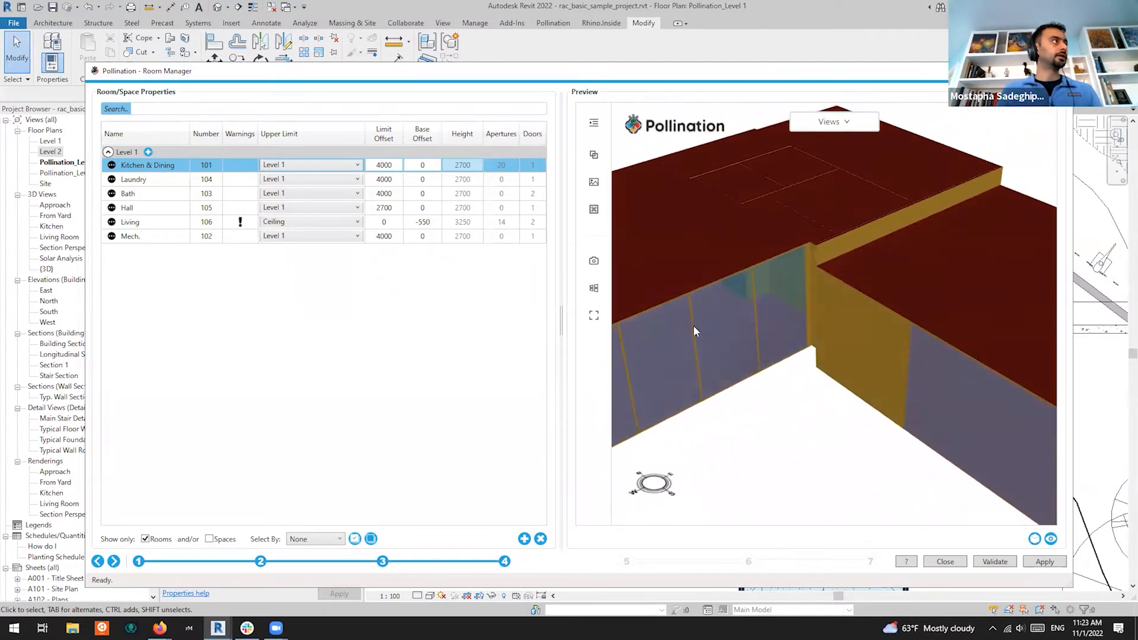
# Select the Living room and expand its details to read the surface-type error
pyautogui.click(163, 224)
pyautogui.click(112, 222)
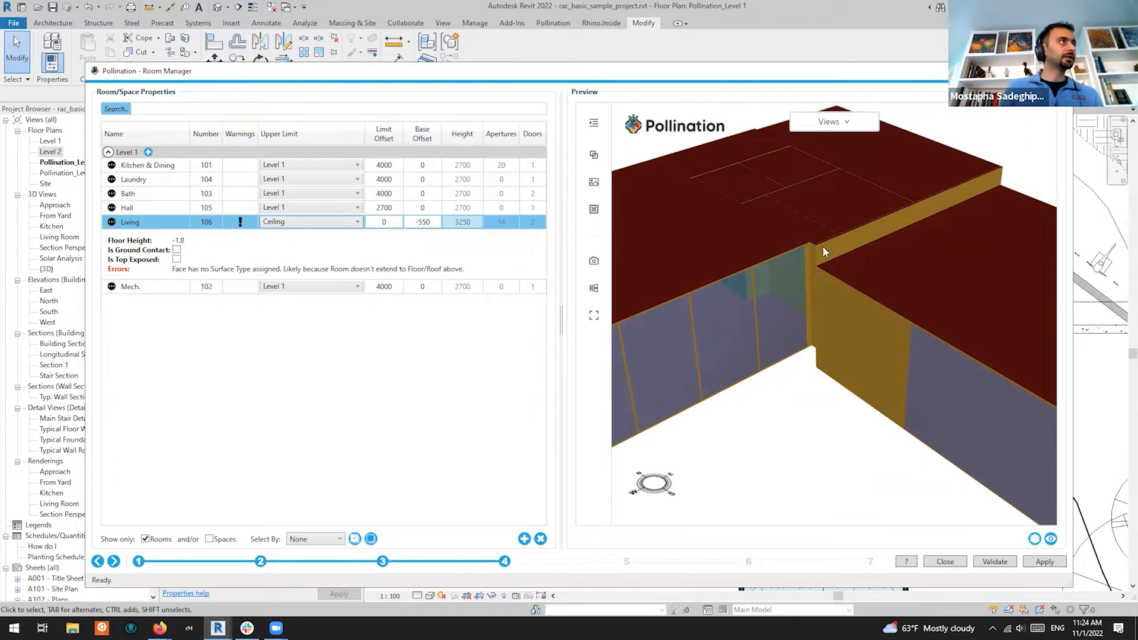
pyautogui.scroll(3, 823, 247)
pyautogui.moveTo(806, 279); pyautogui.dragTo(830, 356)
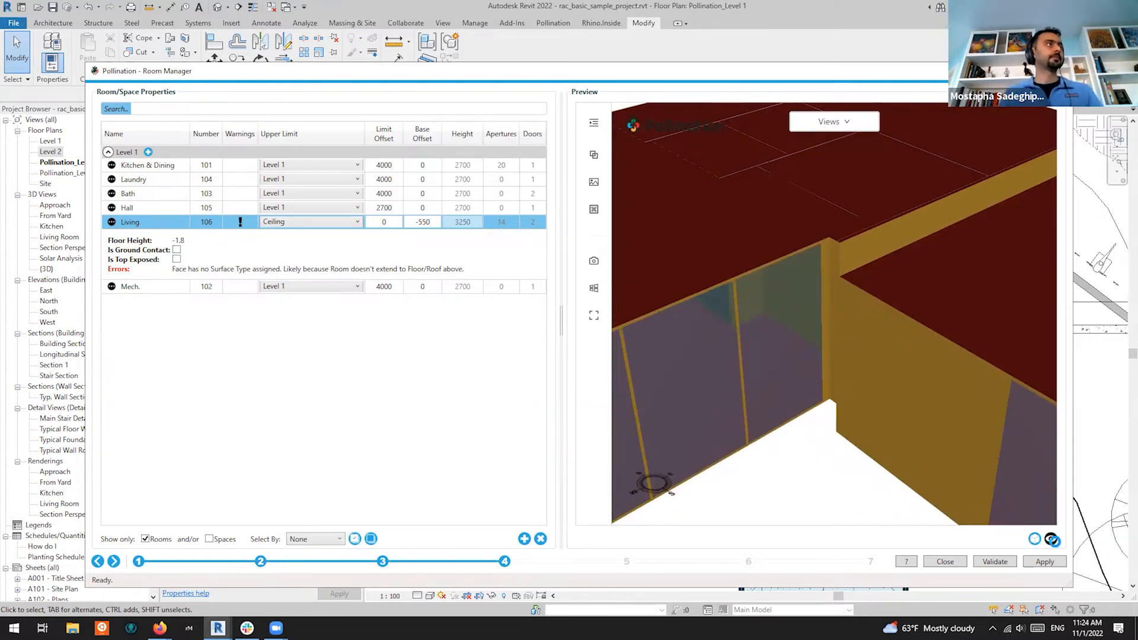
# Collapse Living's details, reload the preview to show it alone, and orbit around it
pyautogui.click(1051, 539)
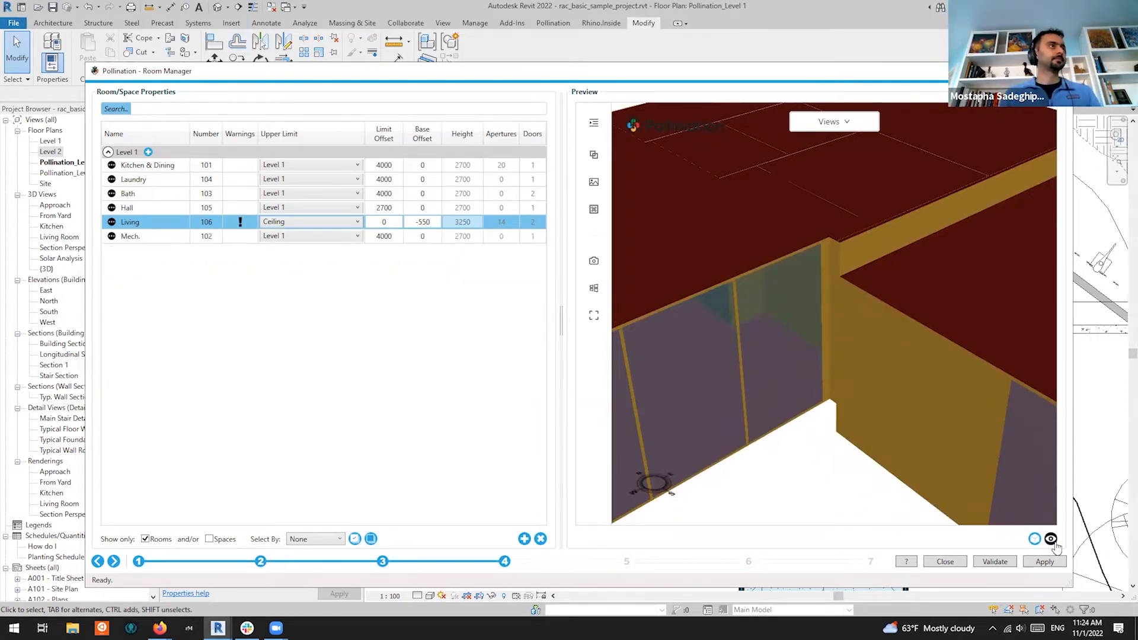
pyautogui.moveTo(825, 401); pyautogui.dragTo(781, 362)
pyautogui.moveTo(656, 372); pyautogui.dragTo(941, 345)
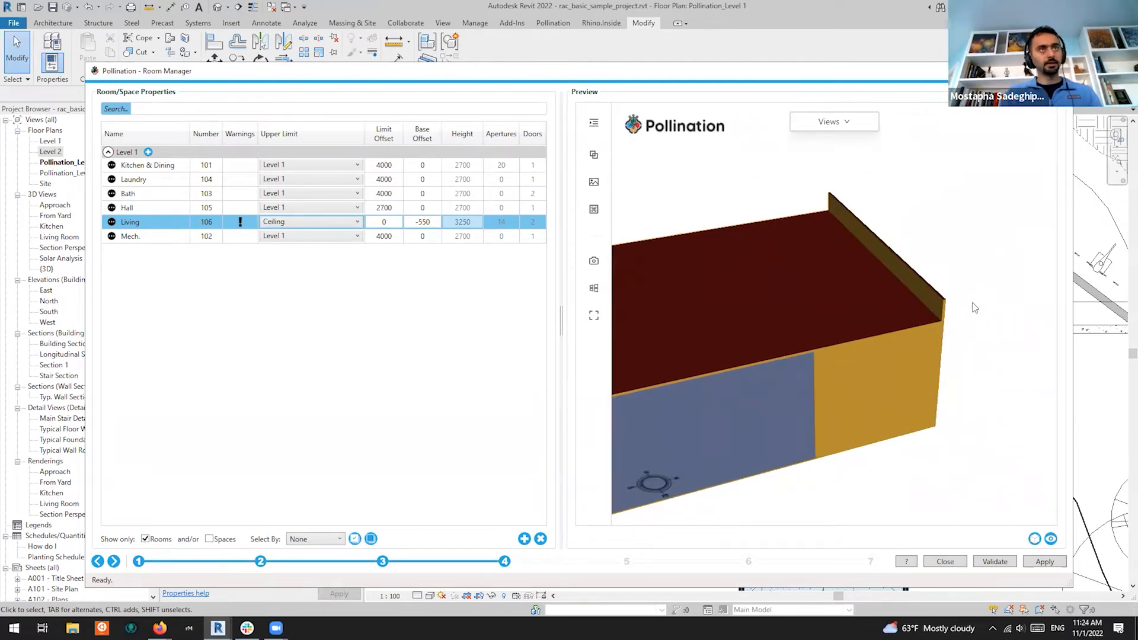
pyautogui.moveTo(975, 307); pyautogui.dragTo(945, 337)
pyautogui.moveTo(877, 246); pyautogui.dragTo(867, 368, button='middle')
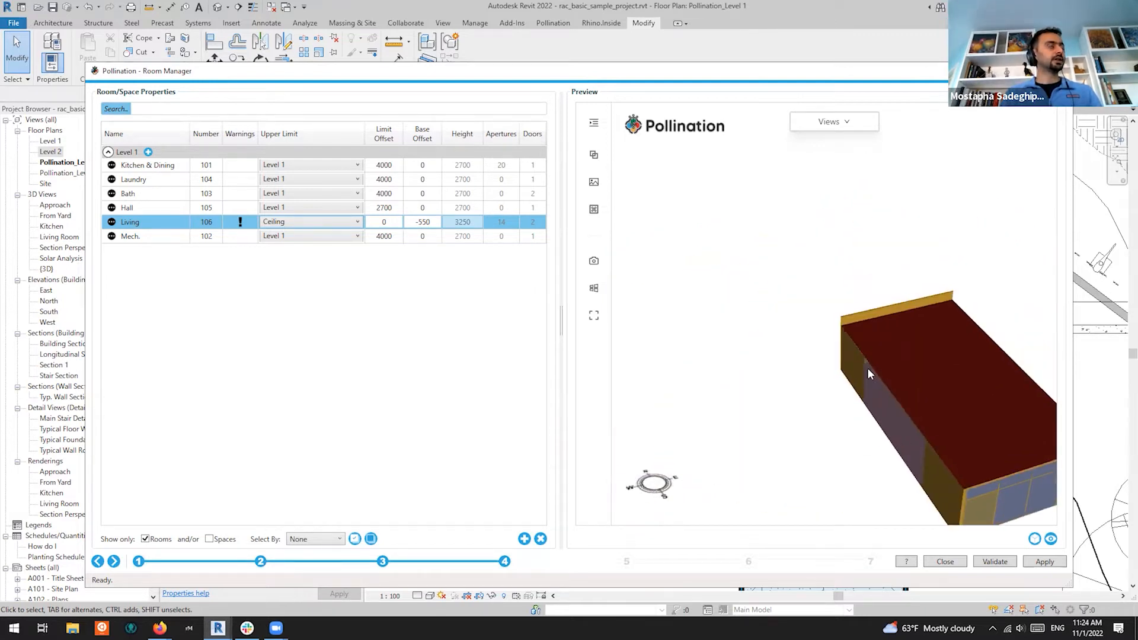
pyautogui.scroll(5, 878, 380)
pyautogui.moveTo(787, 336); pyautogui.dragTo(717, 266)
# Select all six rooms again and reload the preview to show them together
pyautogui.click(157, 197)
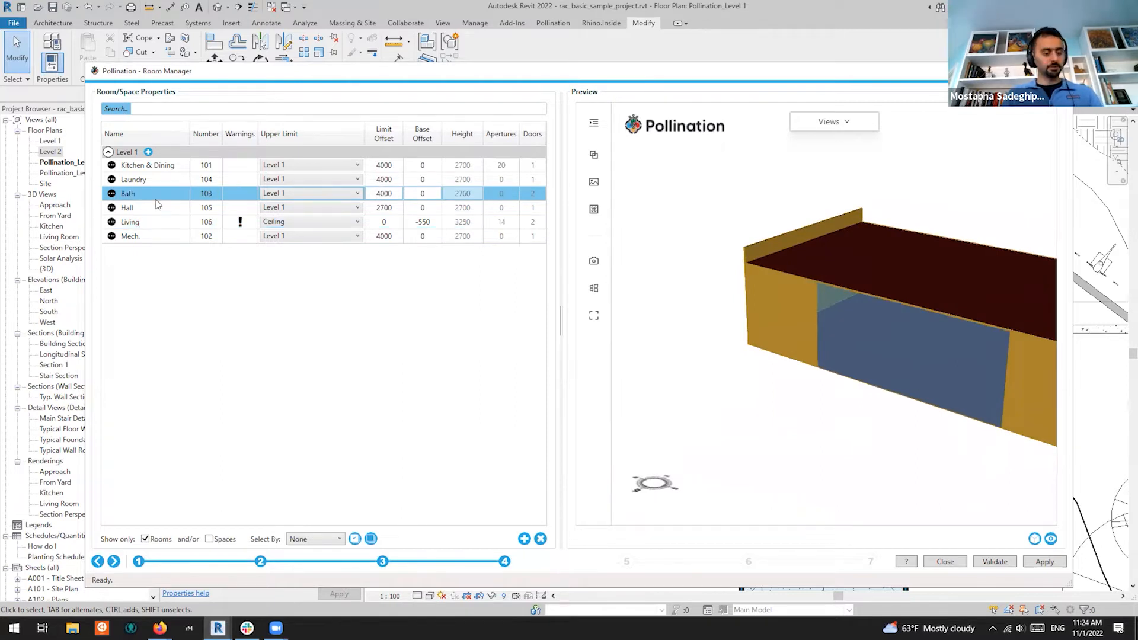
pyautogui.hotkey('ctrl', 'a')
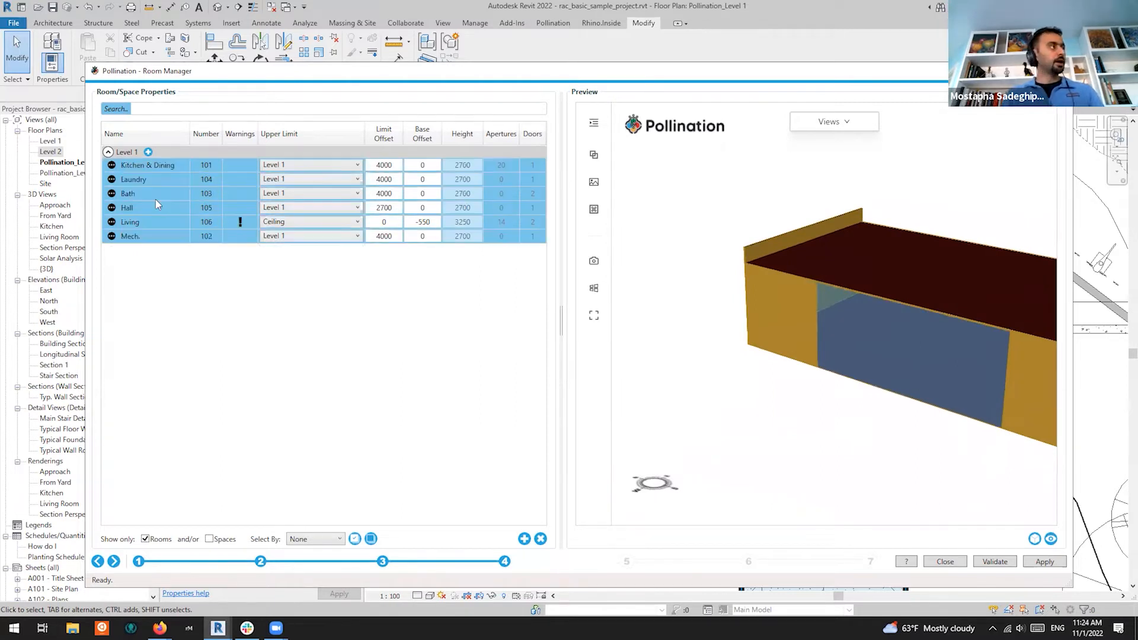
pyautogui.click(1053, 538)
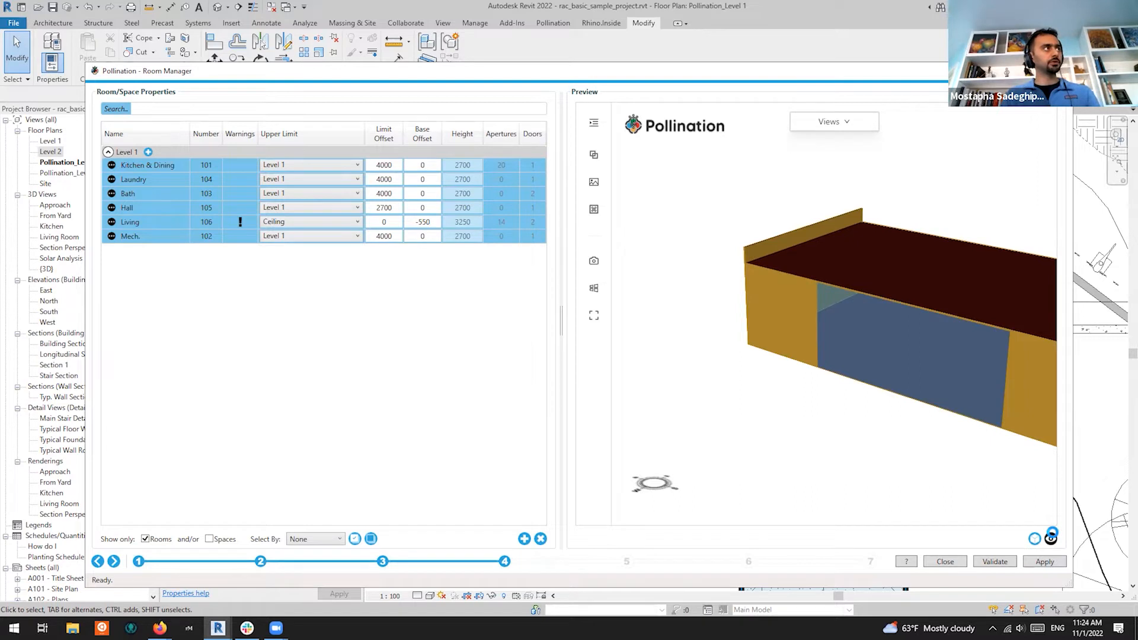
pyautogui.click(1052, 537)
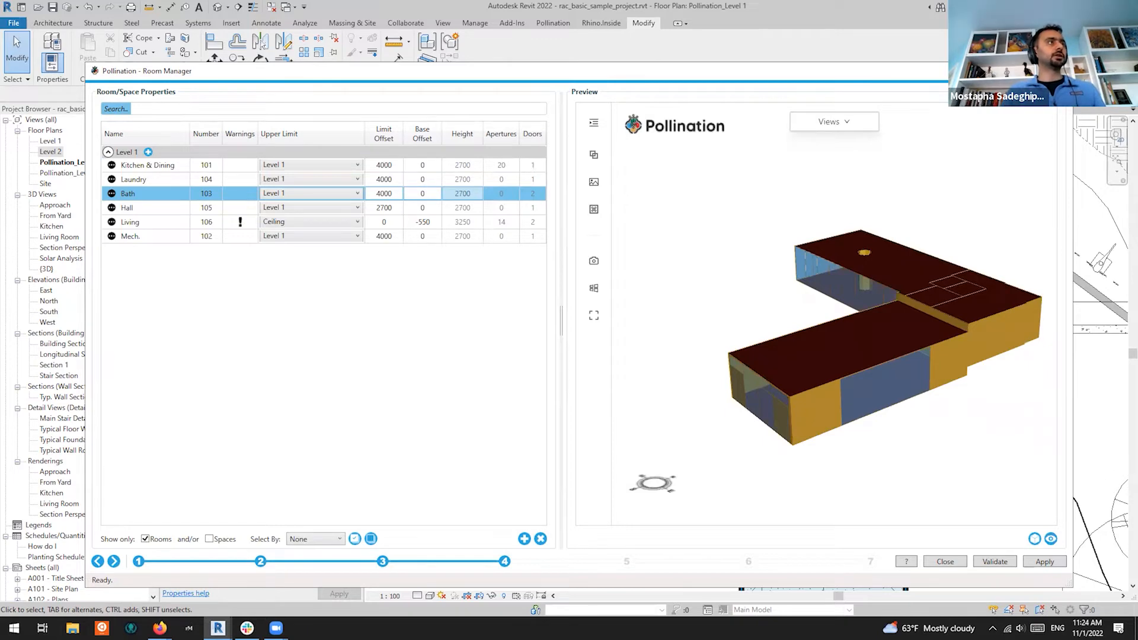
# Maximize the Room Manager window and tilt the building model to a steeper view
pyautogui.click(1032, 71)
pyautogui.moveTo(805, 334); pyautogui.dragTo(839, 374)
pyautogui.moveTo(851, 305); pyautogui.dragTo(772, 270, button='middle')
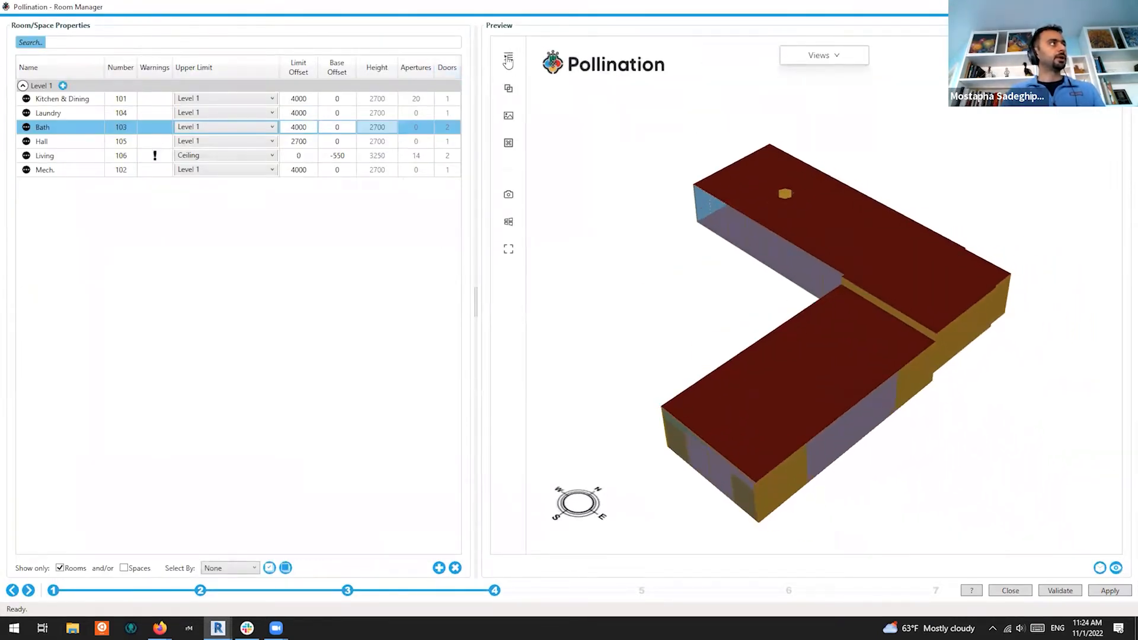
# Turn on Edge Visibility for the Wall layer and orbit down onto the red roof
pyautogui.click(508, 60)
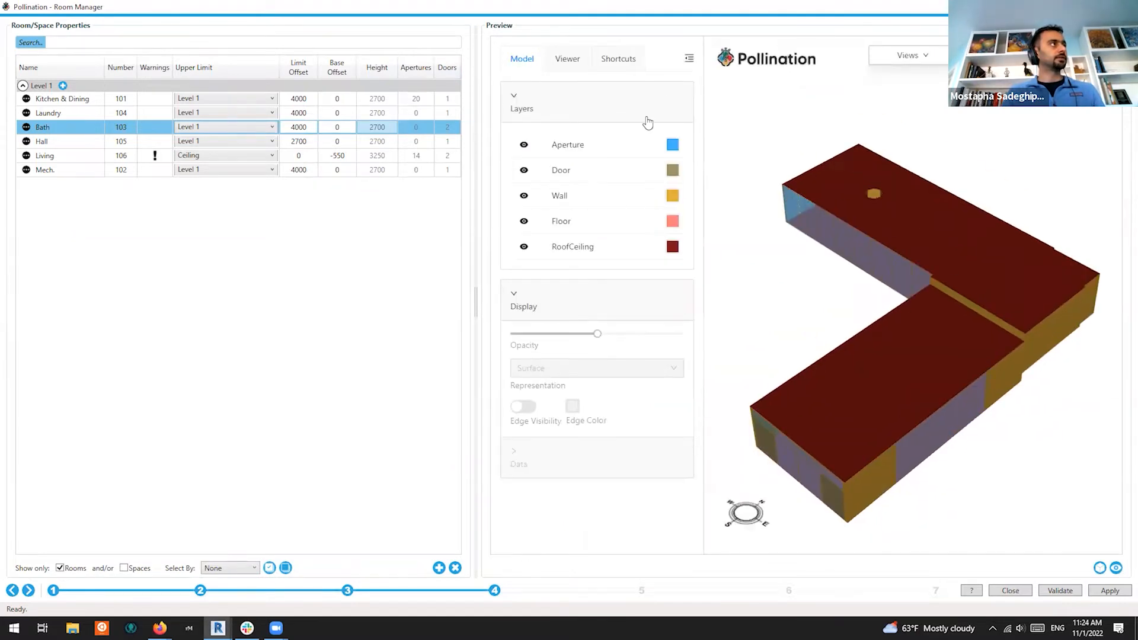
pyautogui.click(575, 248)
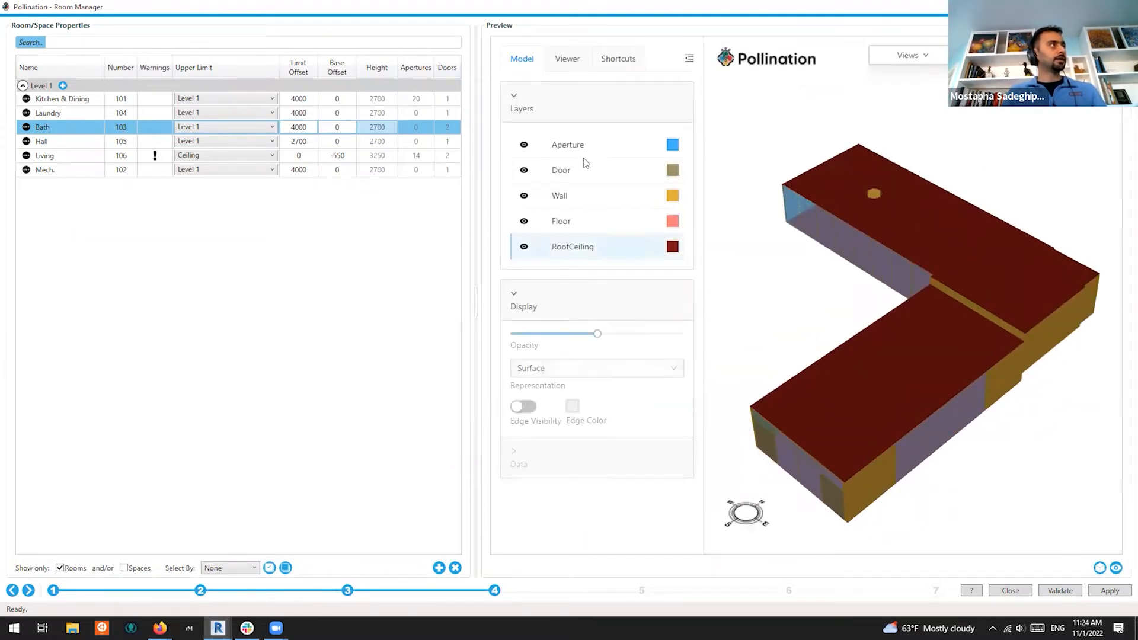
pyautogui.click(599, 190)
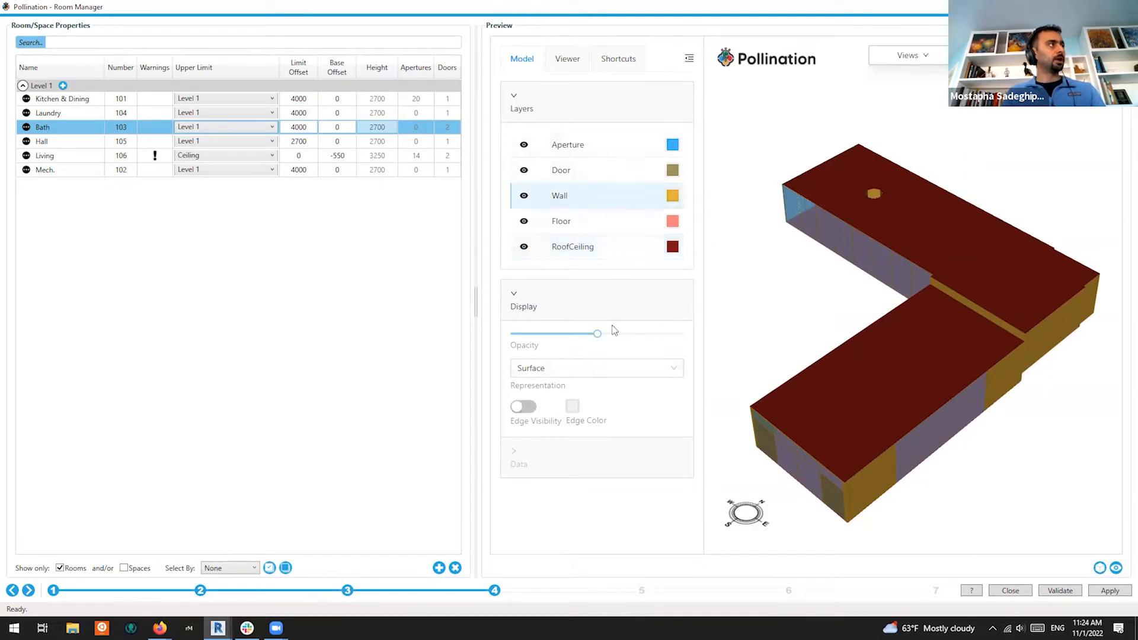
pyautogui.click(524, 408)
pyautogui.moveTo(894, 422)
pyautogui.mouseDown()
pyautogui.moveTo(919, 422)
pyautogui.moveTo(1045, 296)
pyautogui.mouseUp()
pyautogui.moveTo(1045, 296); pyautogui.dragTo(826, 333, button='middle')
pyautogui.scroll(5, 825, 333)
pyautogui.moveTo(826, 332); pyautogui.dragTo(973, 247)
pyautogui.scroll(2, 831, 159)
pyautogui.scroll(5, 830, 158)
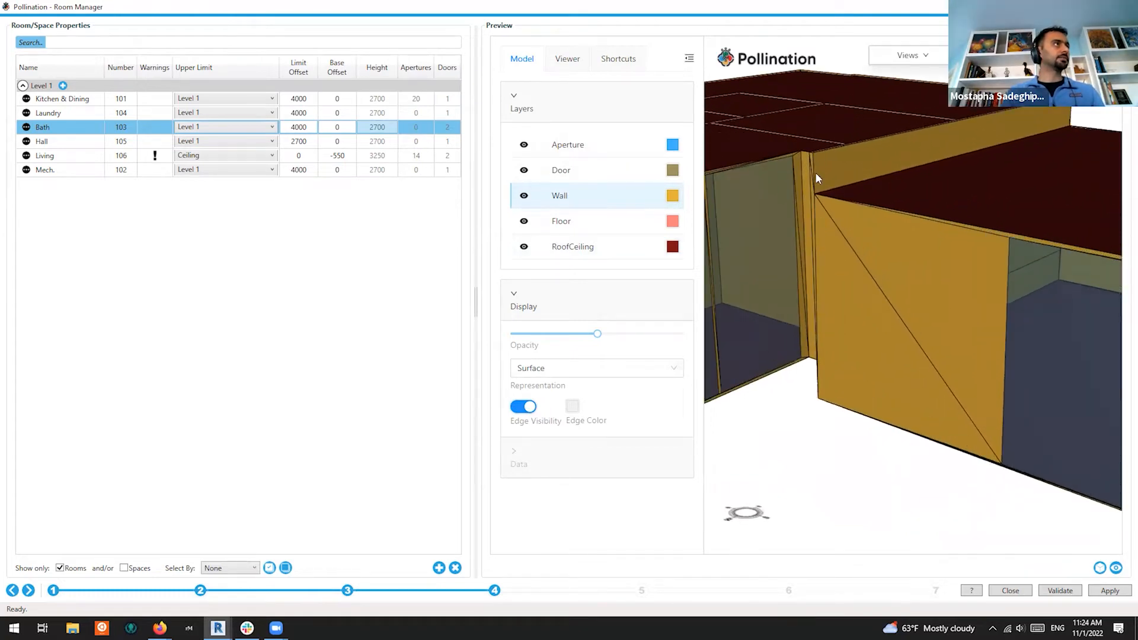
pyautogui.moveTo(897, 325); pyautogui.dragTo(917, 339)
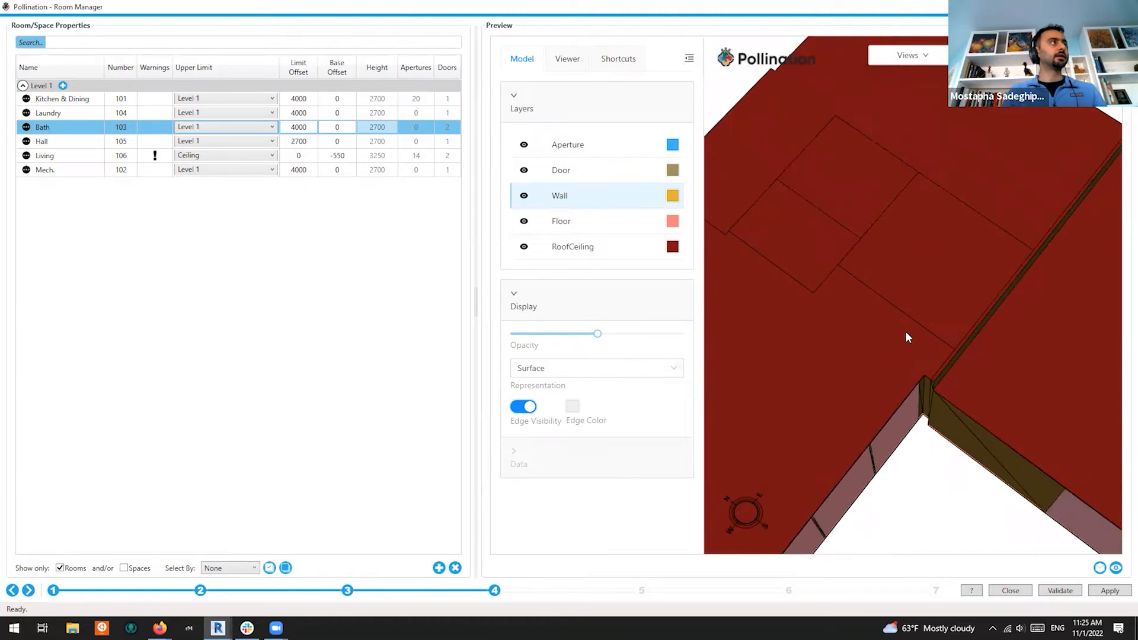
# Hide the RoofCeiling layer to reveal the floors from above
pyautogui.click(524, 247)
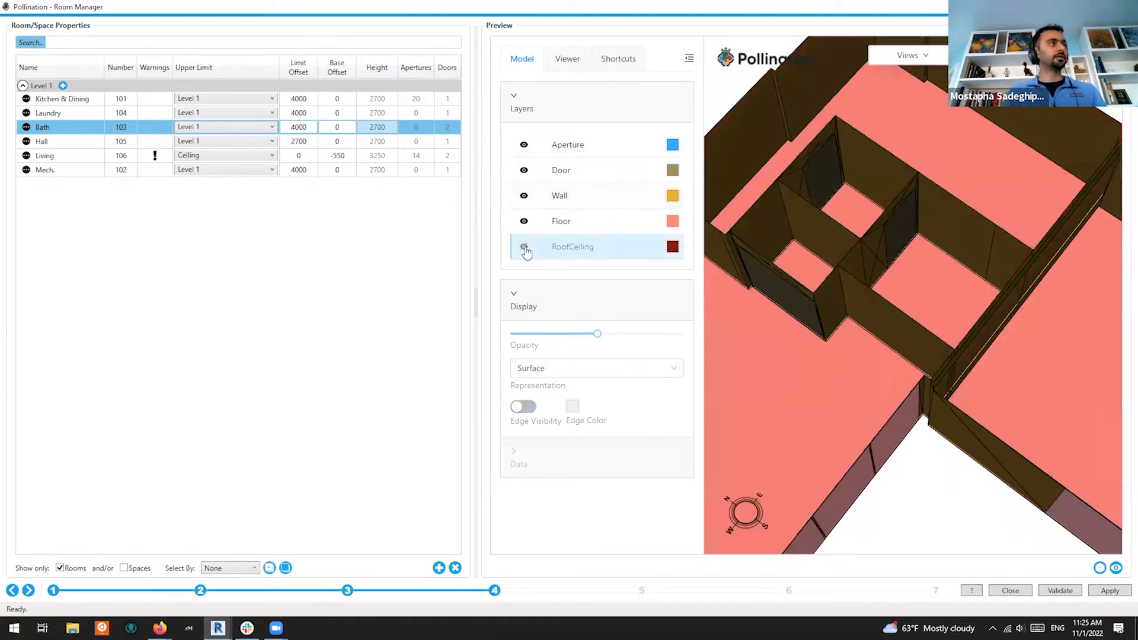
pyautogui.moveTo(929, 276); pyautogui.dragTo(888, 315)
pyautogui.scroll(-5, 905, 261)
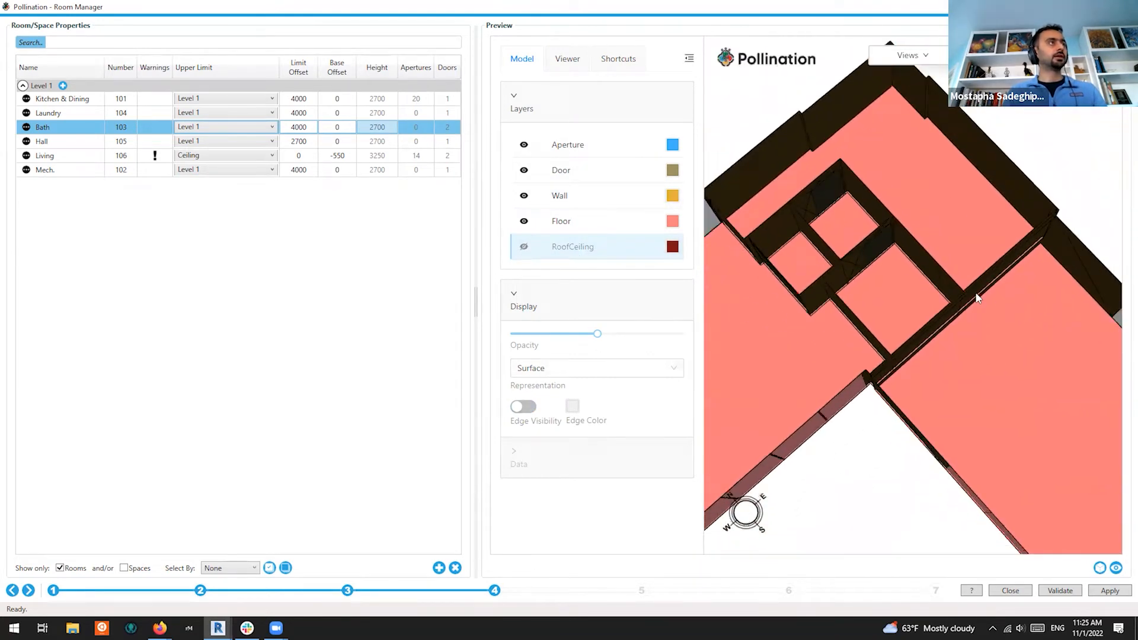
# Switch the preview to the Top view with orthographic projection
pyautogui.click(926, 57)
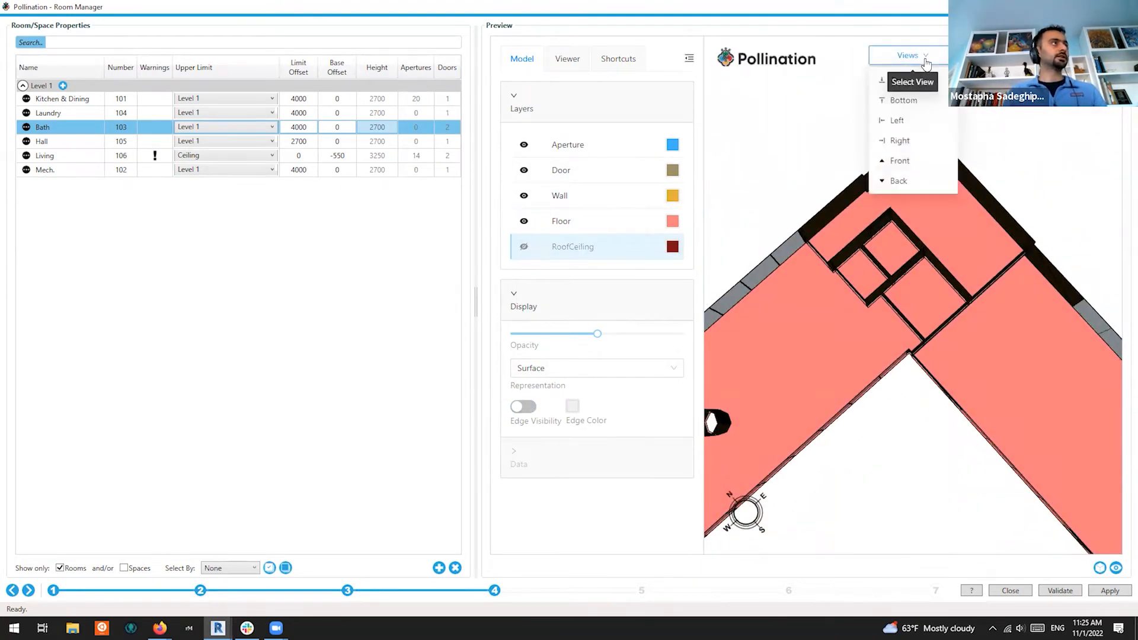
pyautogui.click(904, 82)
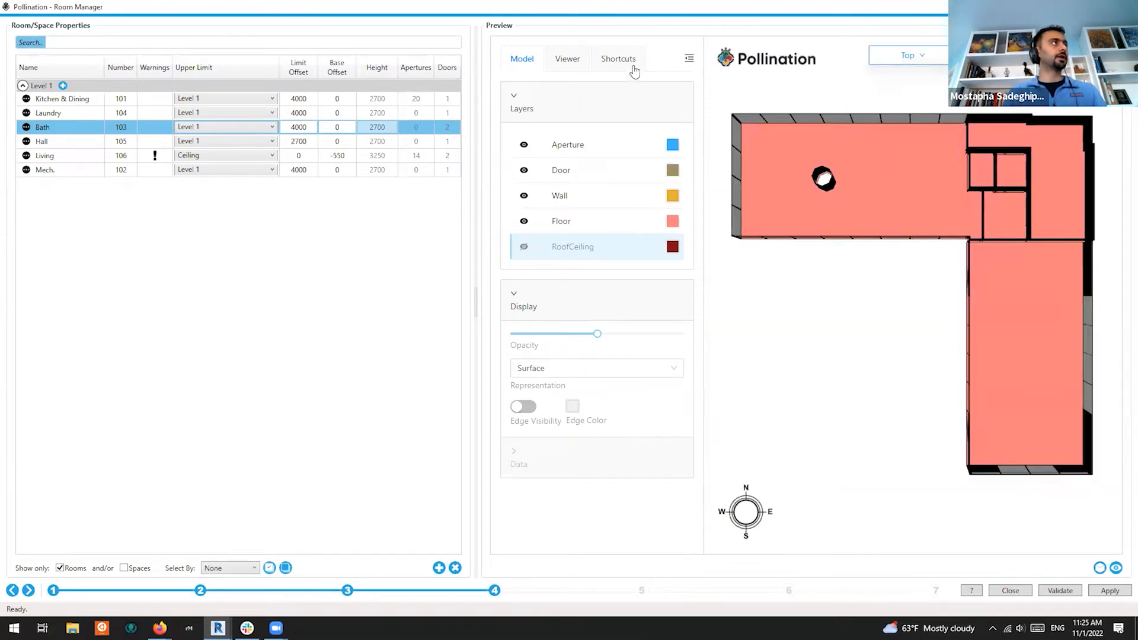
pyautogui.click(686, 58)
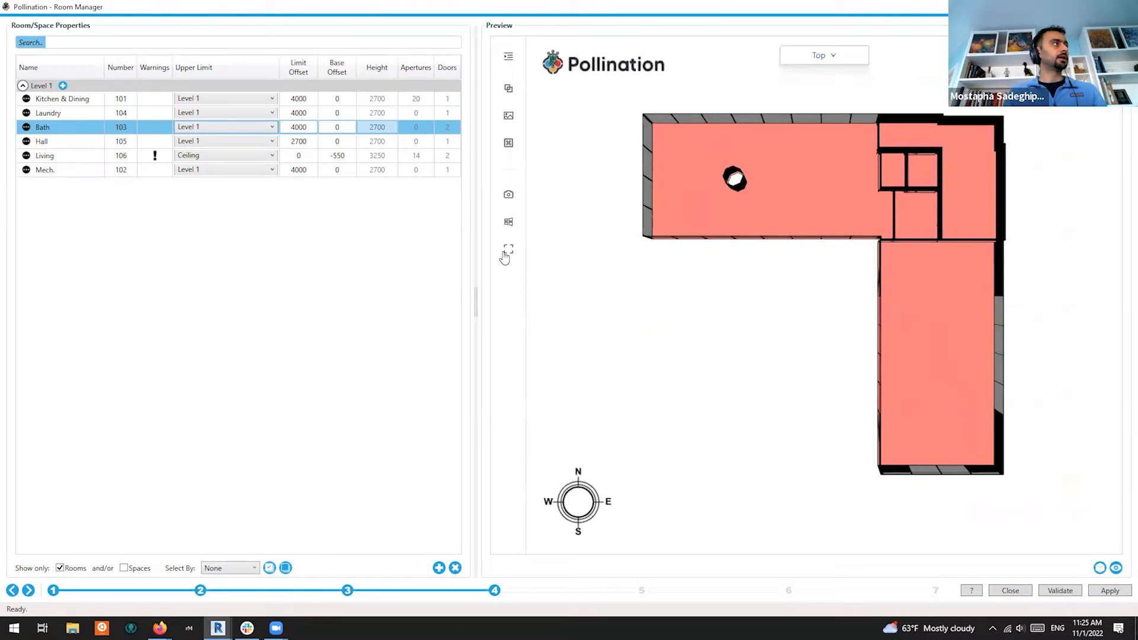
pyautogui.click(508, 225)
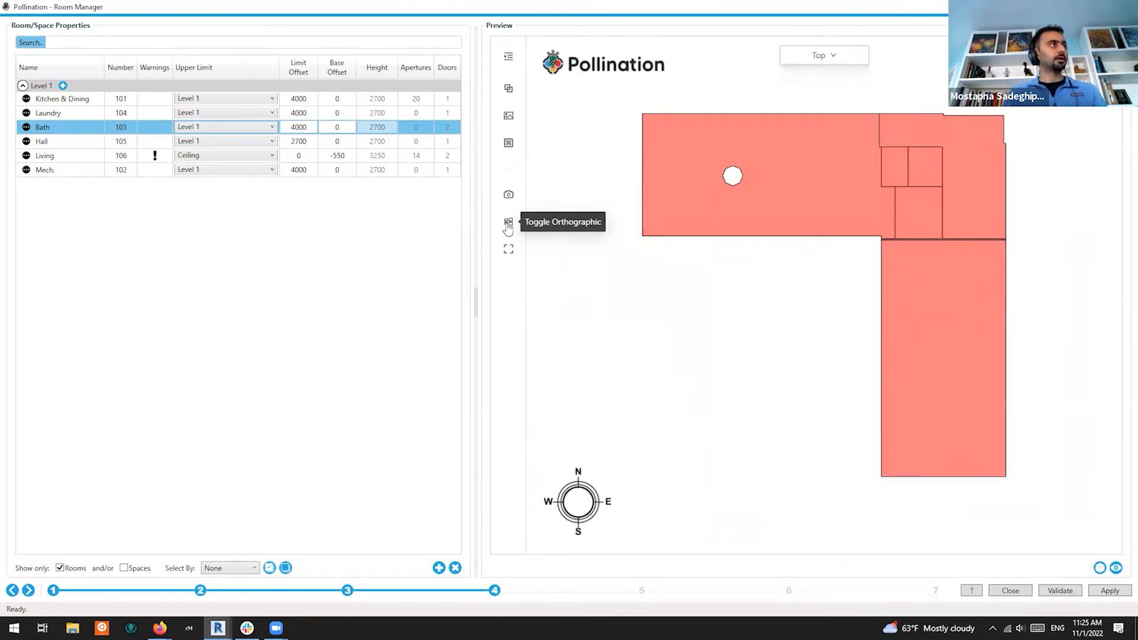
pyautogui.click(508, 224)
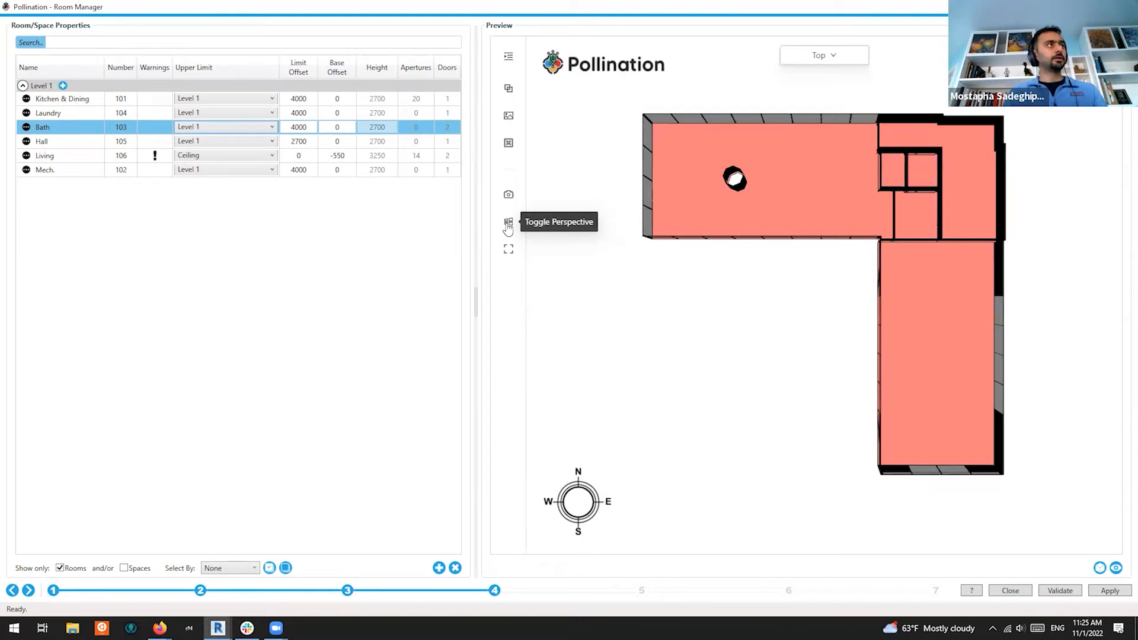
pyautogui.click(508, 224)
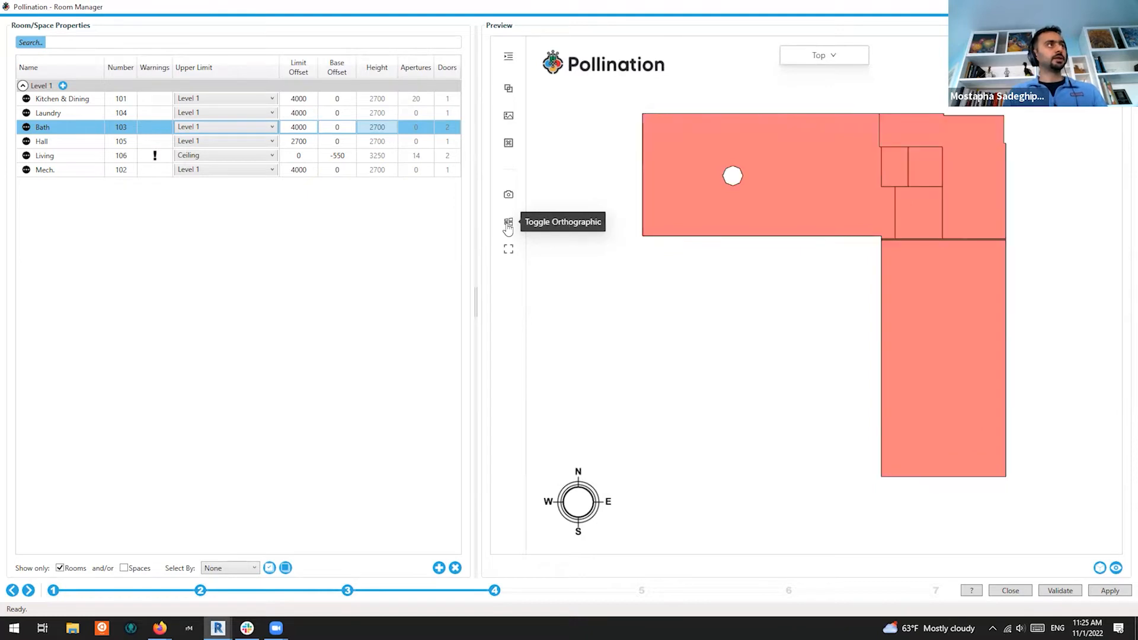
# Show the RoofCeiling layer again and orbit to an oblique 3D view
pyautogui.click(509, 57)
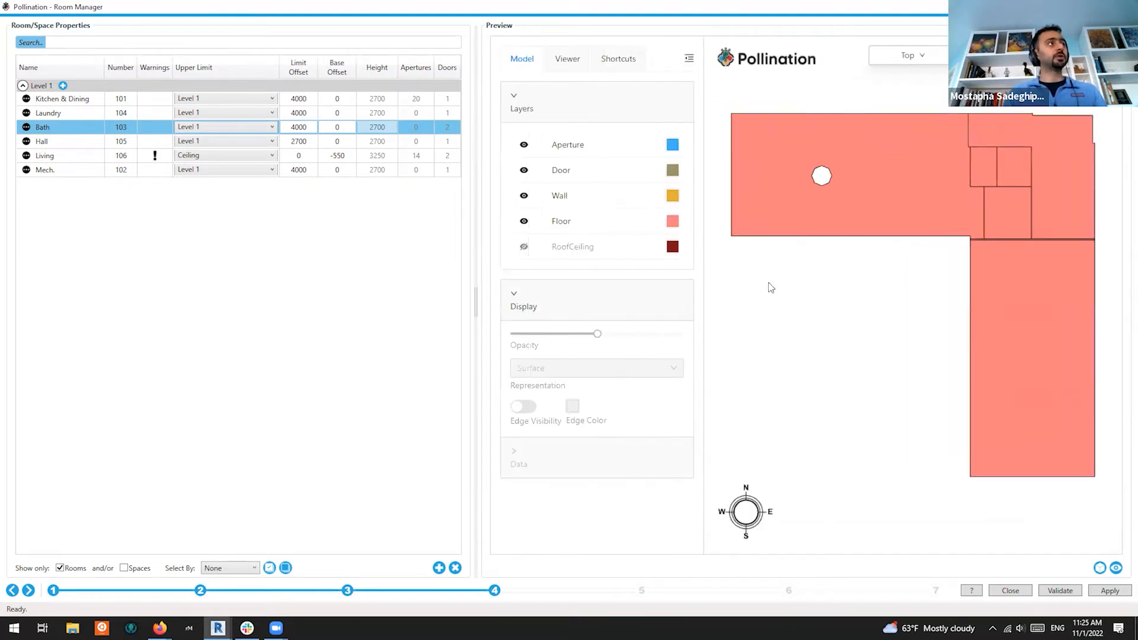
pyautogui.click(524, 248)
pyautogui.moveTo(907, 333); pyautogui.dragTo(1001, 255)
pyautogui.scroll(-2, 1001, 255)
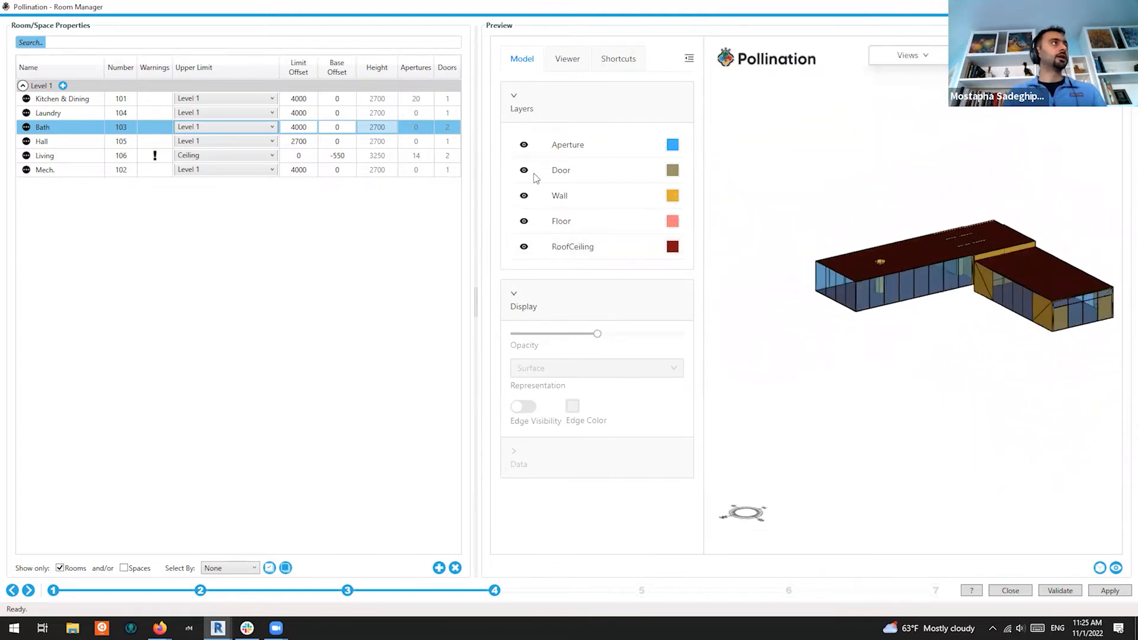
# Hide all layers except Aperture in the preview and turn on its edge display
pyautogui.click(581, 170)
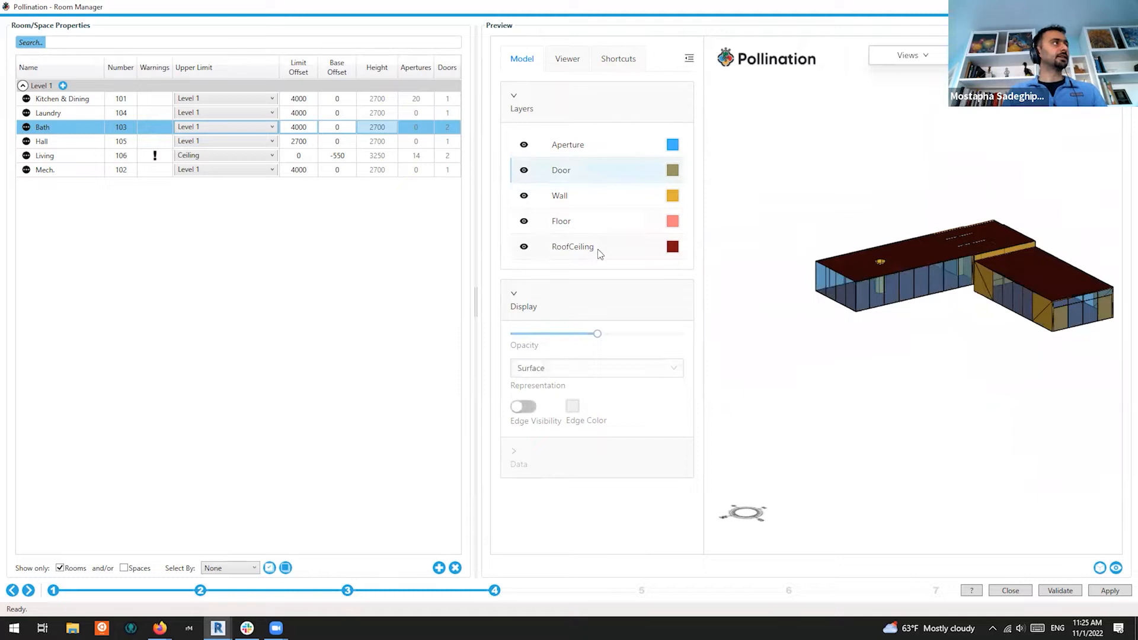
pyautogui.keyDown('shift'); pyautogui.click(599, 252); pyautogui.keyUp('shift')
pyautogui.click(524, 172)
pyautogui.moveTo(975, 316); pyautogui.dragTo(932, 314, button='middle')
pyautogui.moveTo(931, 314); pyautogui.dragTo(936, 353)
pyautogui.click(565, 153)
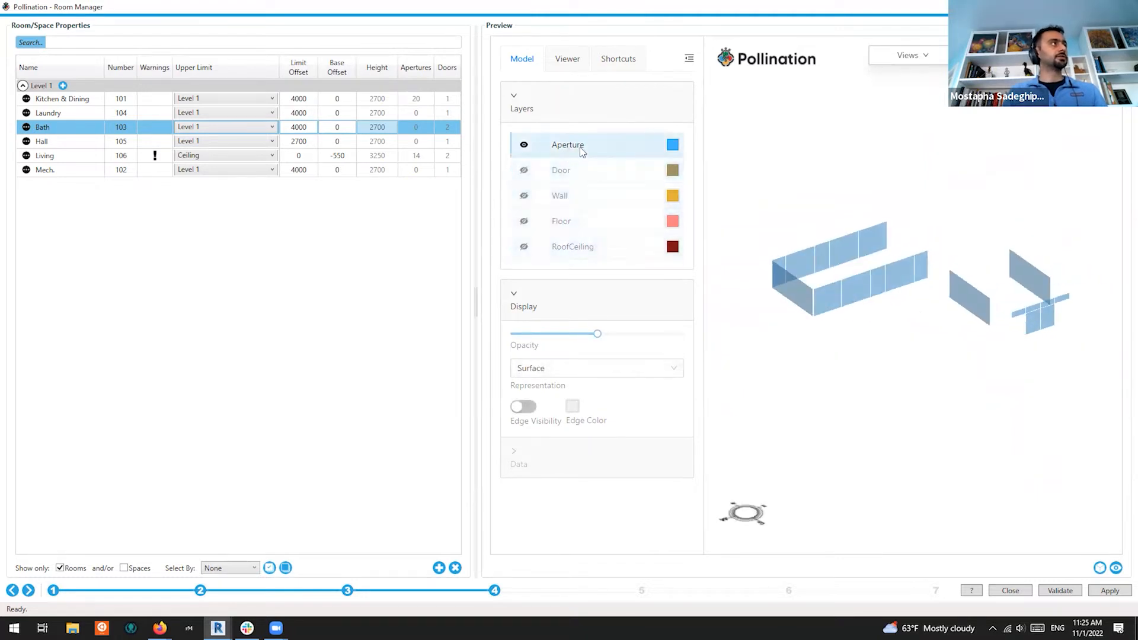
pyautogui.click(524, 408)
pyautogui.moveTo(1024, 363); pyautogui.dragTo(952, 300)
pyautogui.moveTo(949, 295); pyautogui.dragTo(883, 357, button='middle')
pyautogui.moveTo(883, 357); pyautogui.dragTo(1023, 357)
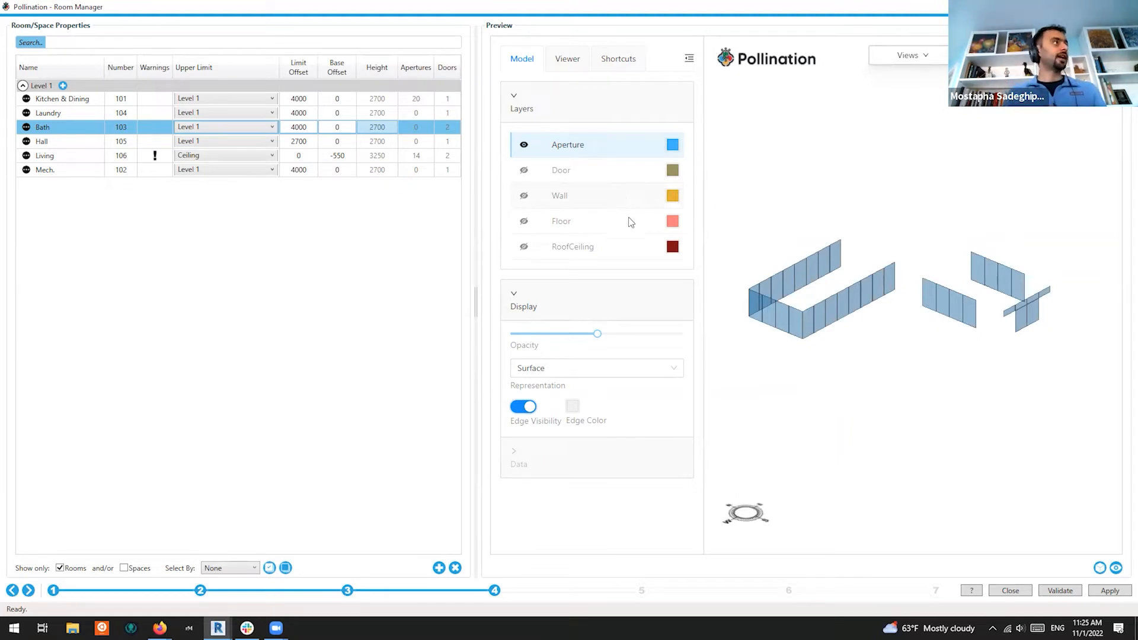
# Show the Door, Wall, Floor and RoofCeiling layers again
pyautogui.click(585, 243)
pyautogui.keyDown('shift'); pyautogui.click(560, 168); pyautogui.keyUp('shift')
pyautogui.click(523, 171)
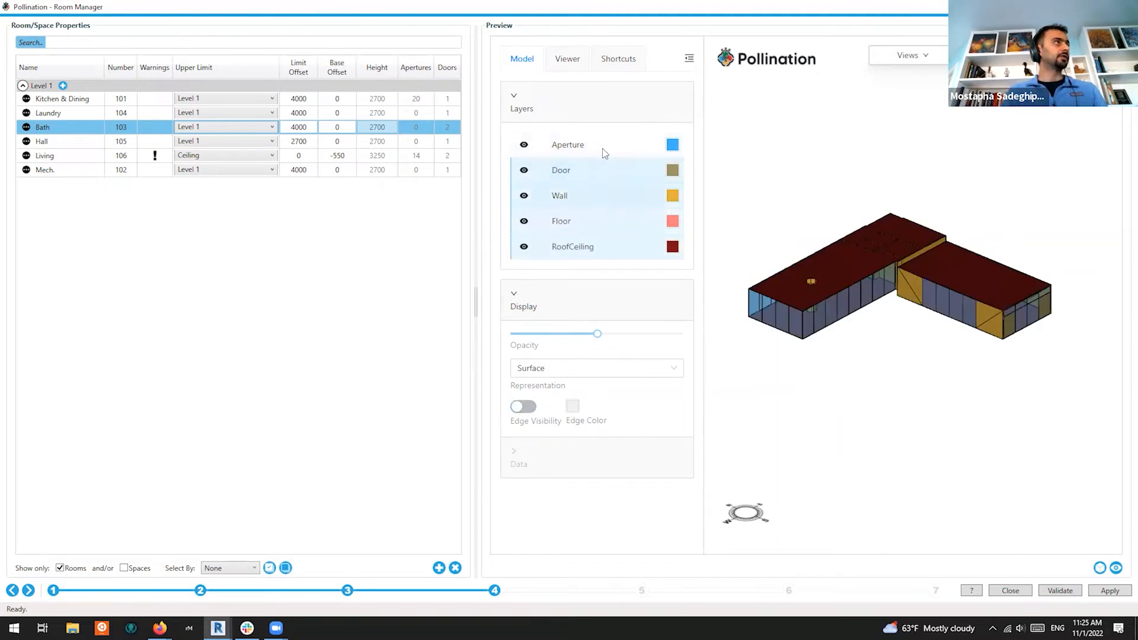
# Enable the Viewer's Section Box, lower Z Max to 3.5, then inspect the floors and walls
pyautogui.click(574, 72)
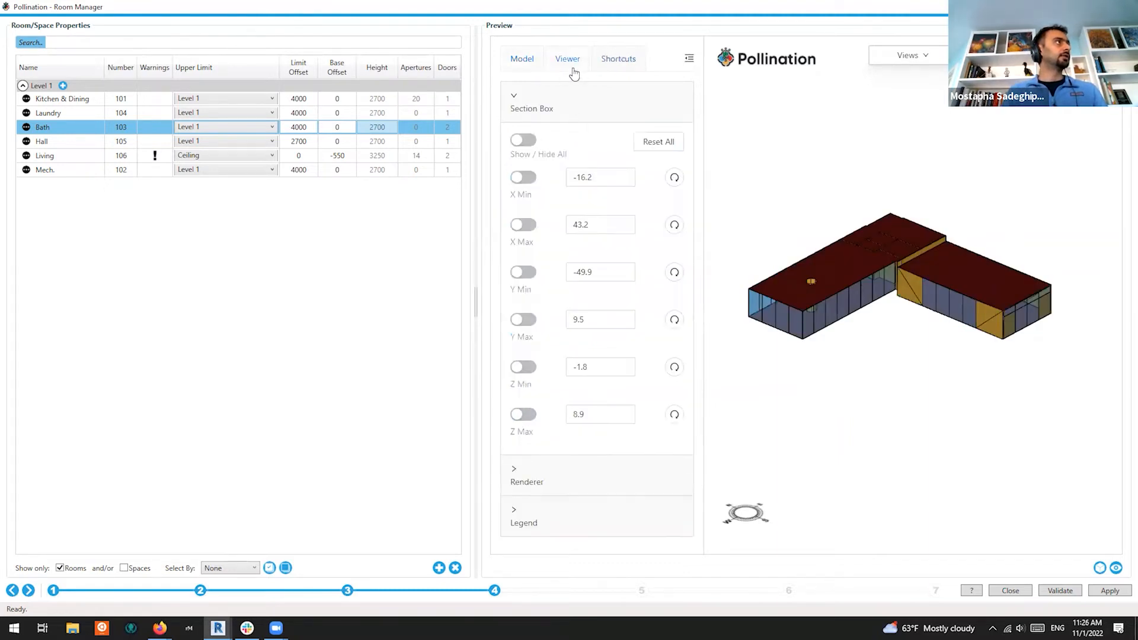
pyautogui.click(523, 140)
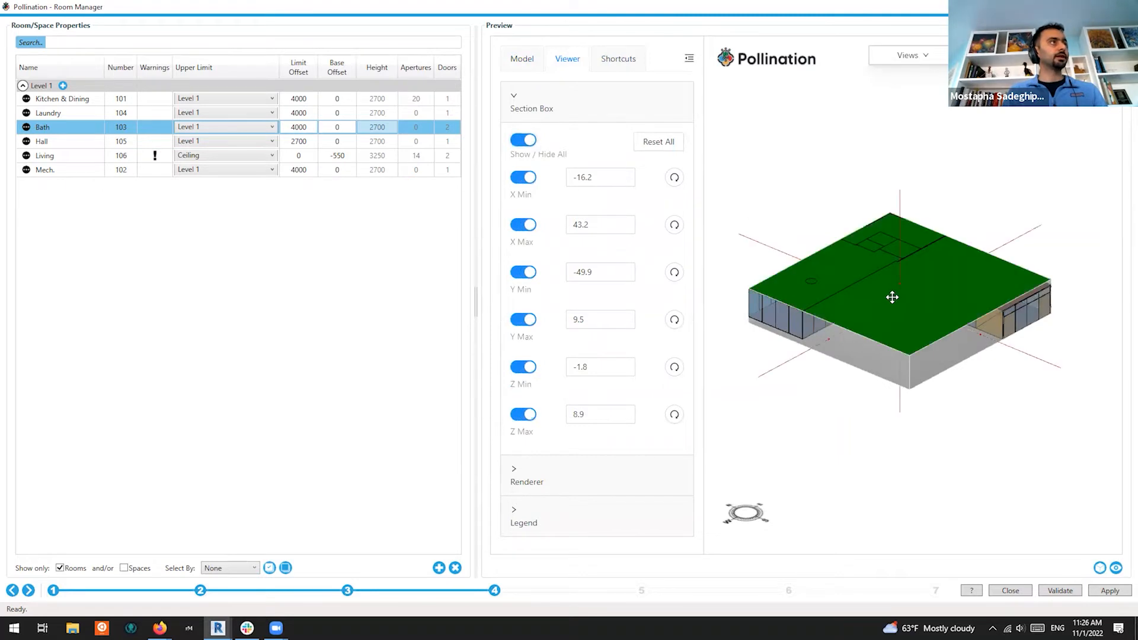
pyautogui.moveTo(890, 313); pyautogui.dragTo(893, 304)
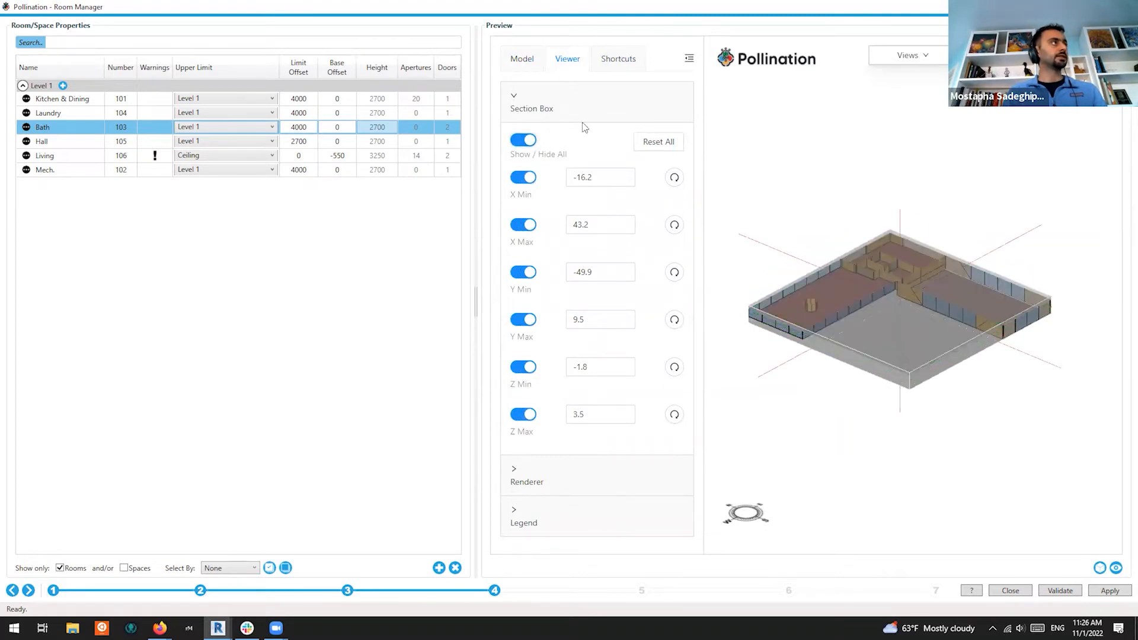
pyautogui.click(524, 141)
pyautogui.moveTo(916, 261); pyautogui.dragTo(919, 356)
pyautogui.moveTo(914, 261); pyautogui.dragTo(951, 304, button='middle')
pyautogui.scroll(5, 894, 310)
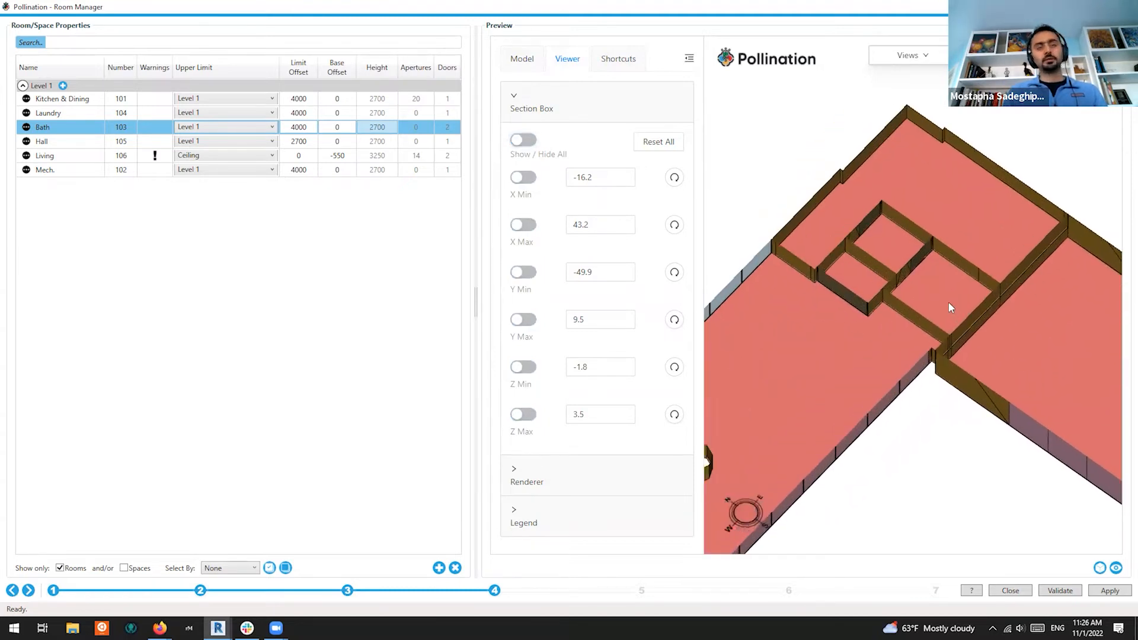
pyautogui.scroll(-5, 945, 300)
pyautogui.moveTo(938, 350); pyautogui.dragTo(919, 255)
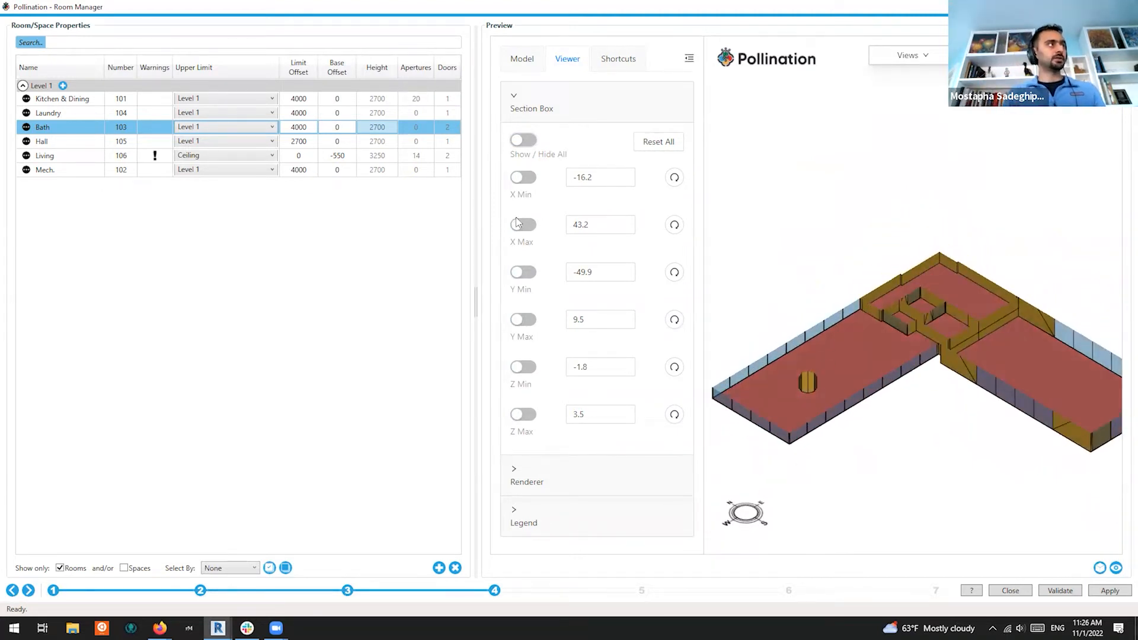
pyautogui.scroll(-5, 947, 360)
pyautogui.moveTo(946, 376); pyautogui.dragTo(955, 425)
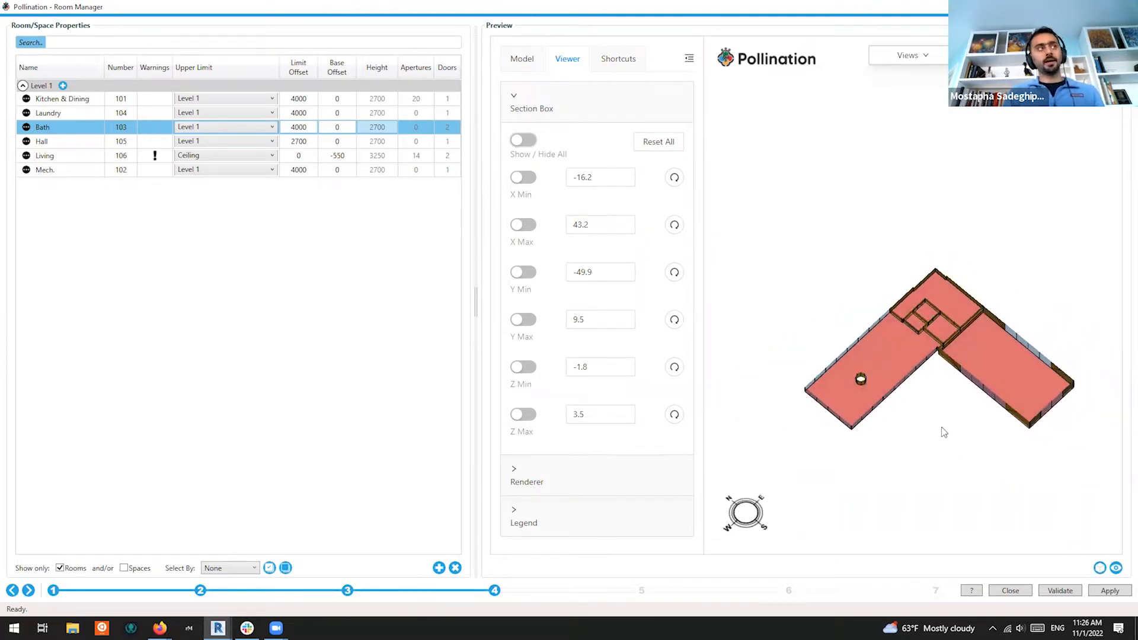
pyautogui.scroll(10, 782, 396)
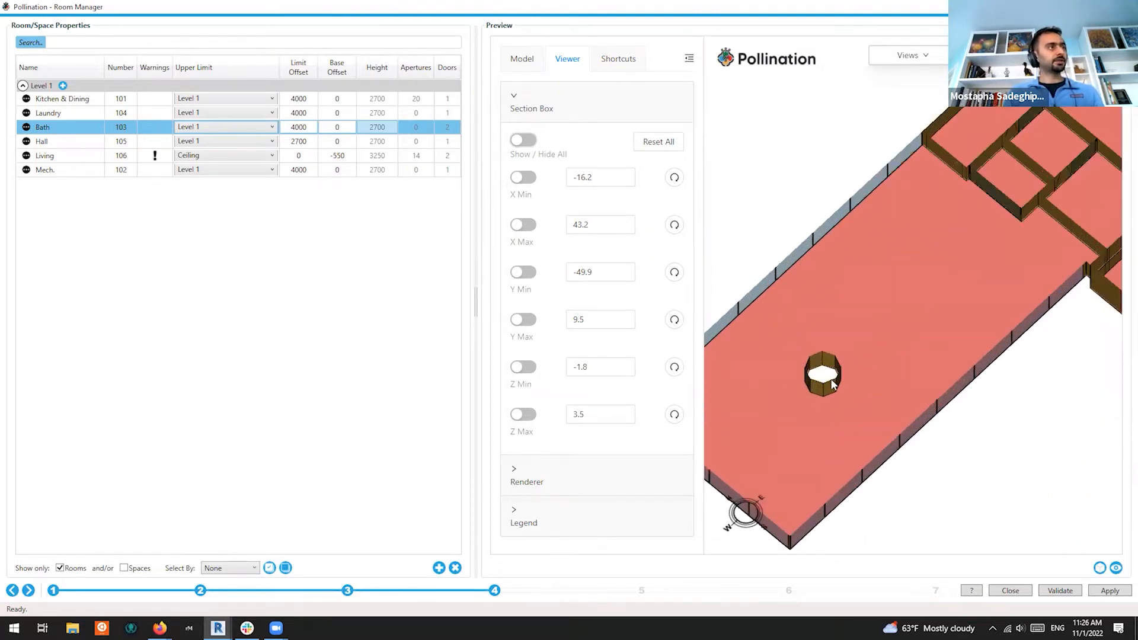
pyautogui.scroll(-5, 824, 373)
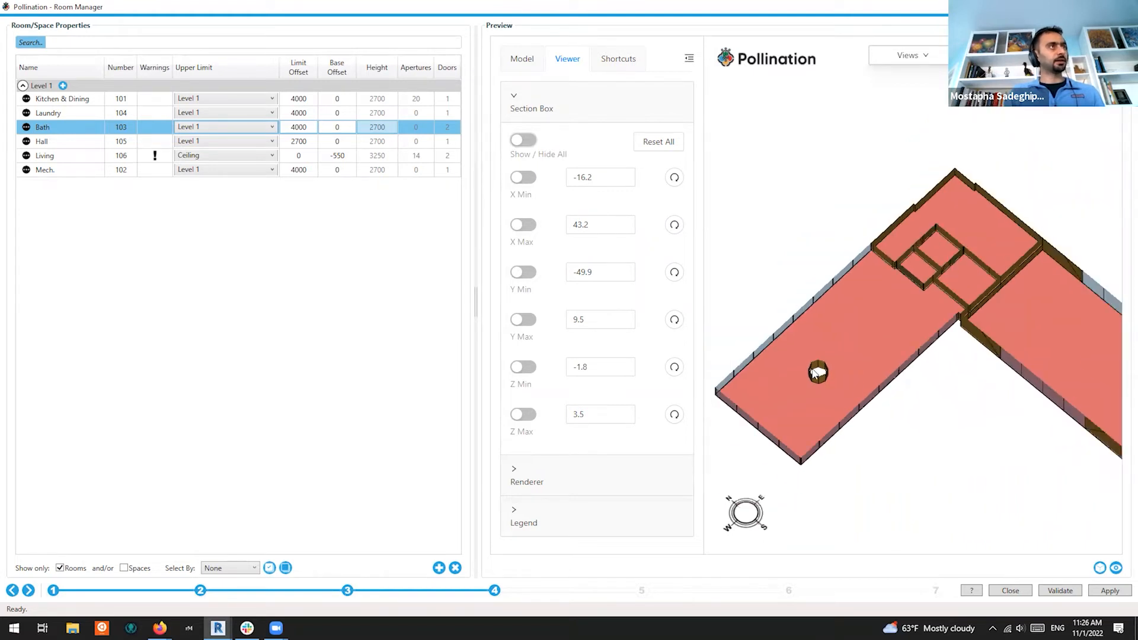
pyautogui.scroll(3, 946, 308)
pyautogui.scroll(-5, 924, 332)
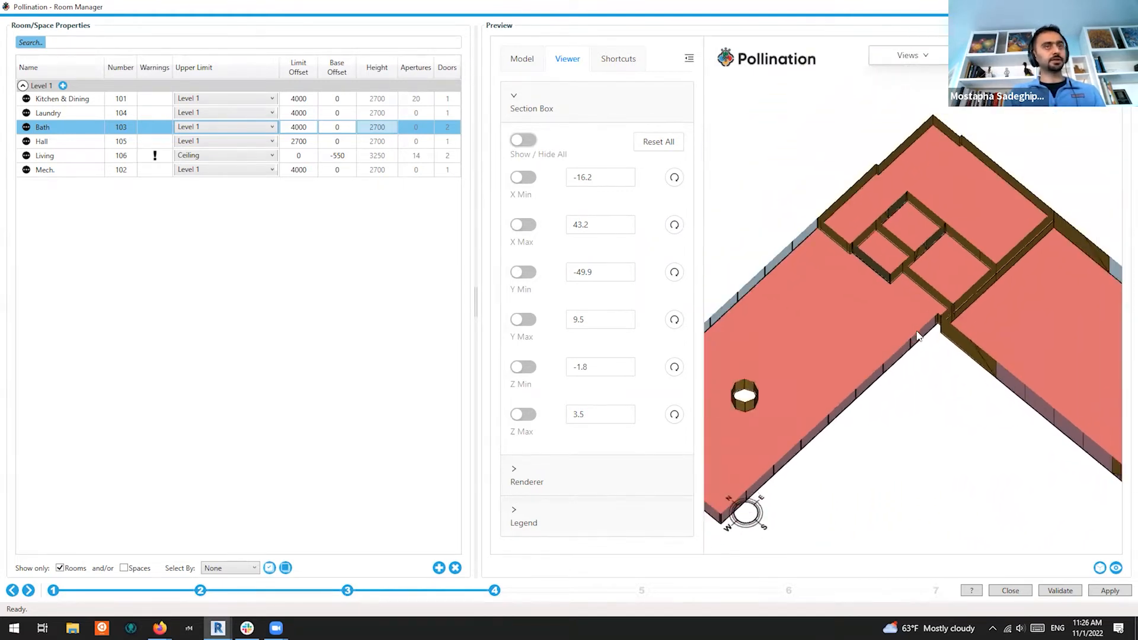
pyautogui.moveTo(919, 346); pyautogui.dragTo(903, 320)
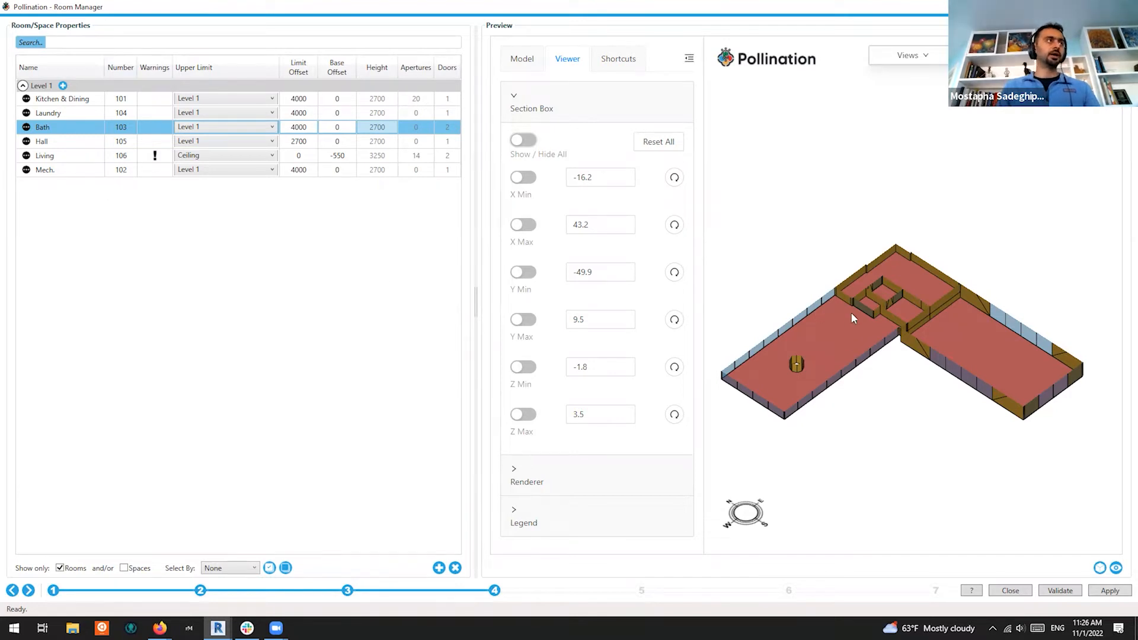
# Reset All on the section box to restore the full-height rooms, then collapse the Viewer panel
pyautogui.moveTo(850, 308); pyautogui.dragTo(844, 353)
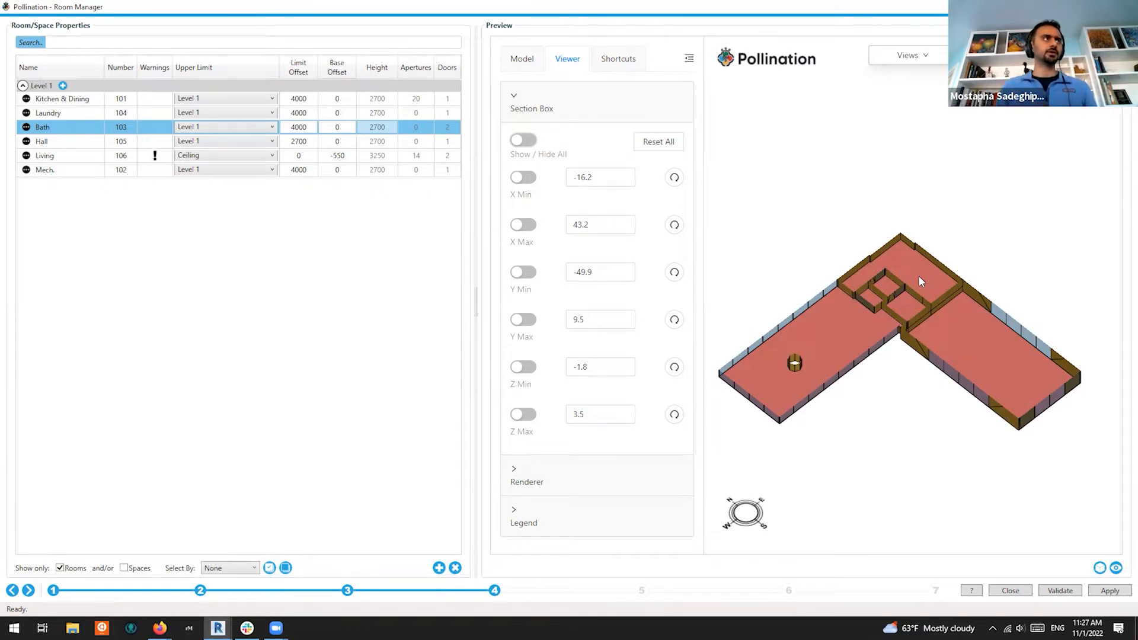
pyautogui.scroll(1, 809, 323)
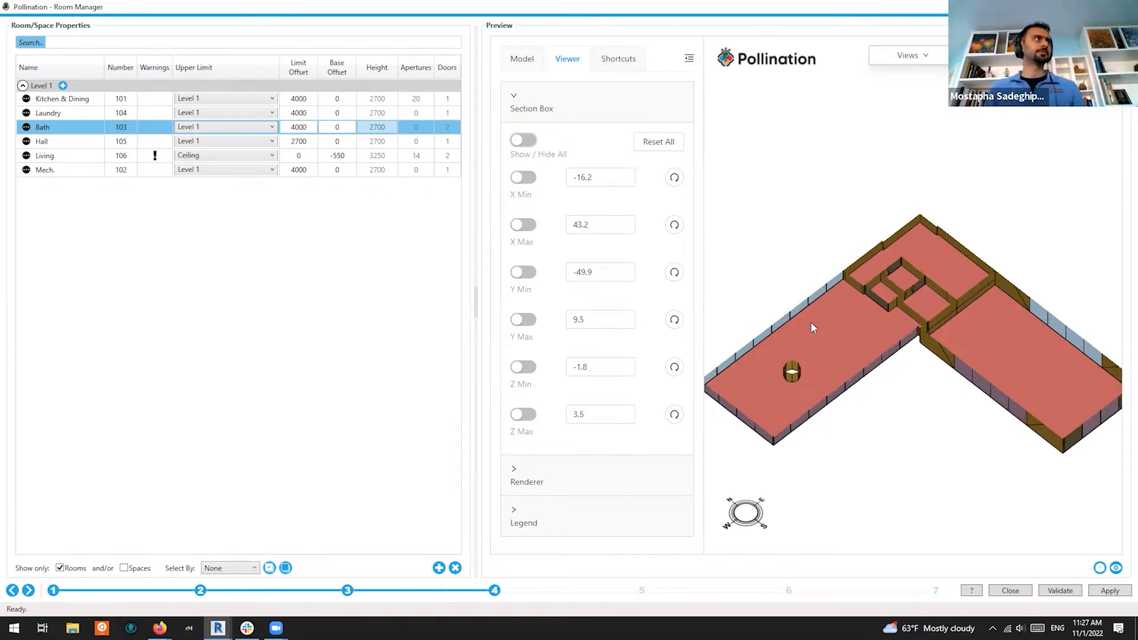
pyautogui.scroll(-1, 861, 261)
pyautogui.click(690, 59)
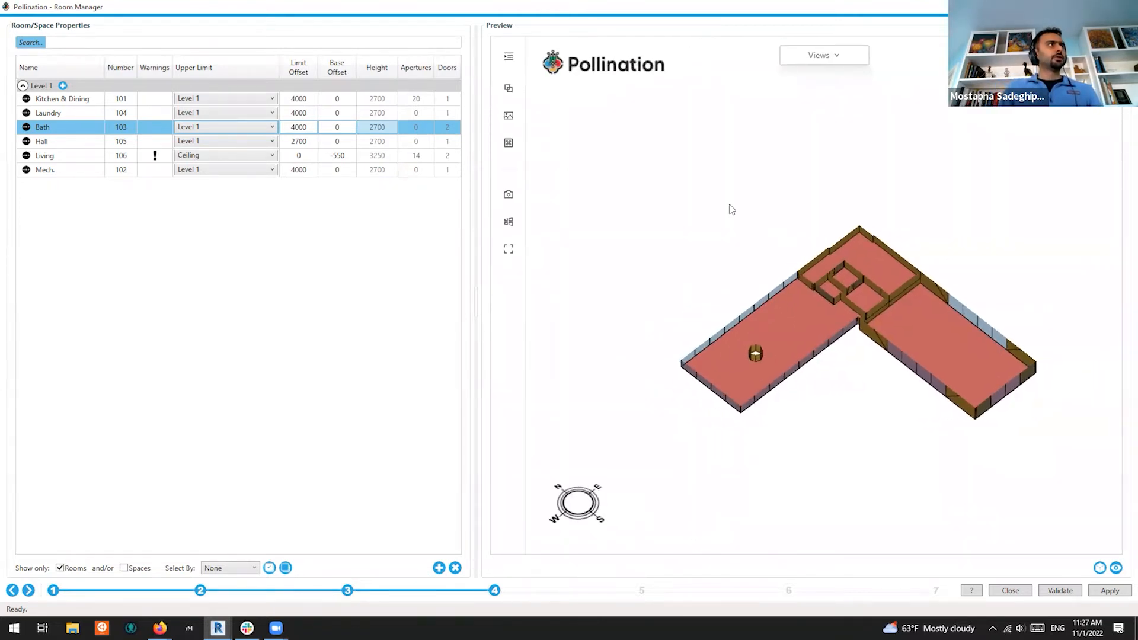
pyautogui.click(508, 56)
pyautogui.click(656, 143)
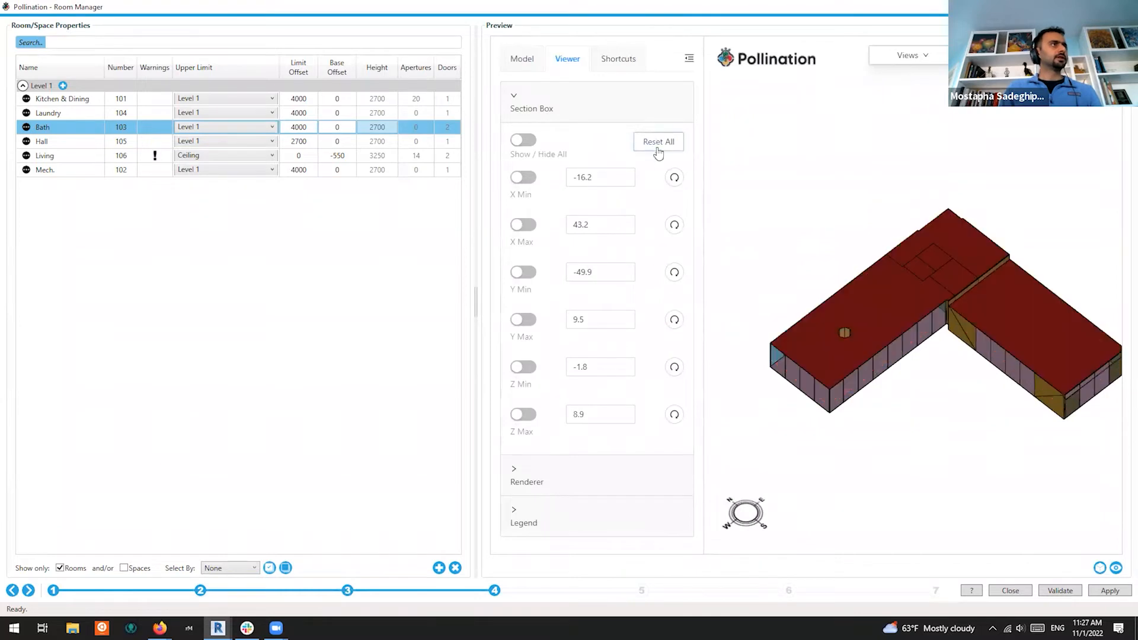
pyautogui.click(688, 59)
# Select the Living room row and return to Revit's floor plan
pyautogui.click(52, 160)
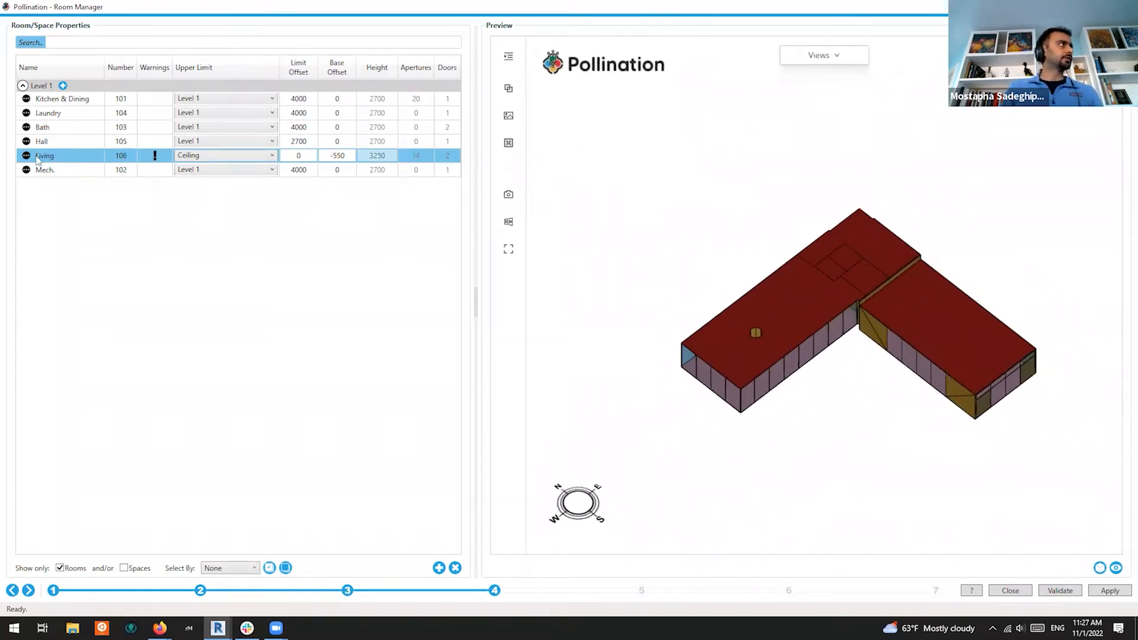
pyautogui.click(1069, 7)
pyautogui.scroll(-5, 817, 201)
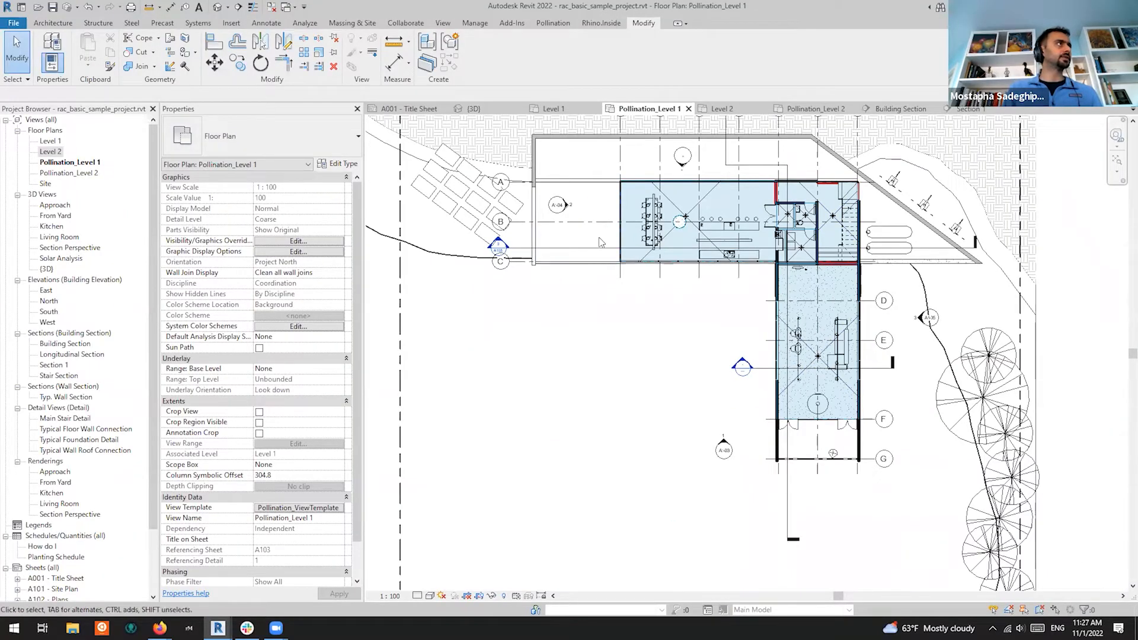
# In the {3D} view, select the terrace's flat roof and choose Edit Footprint
pyautogui.click(474, 109)
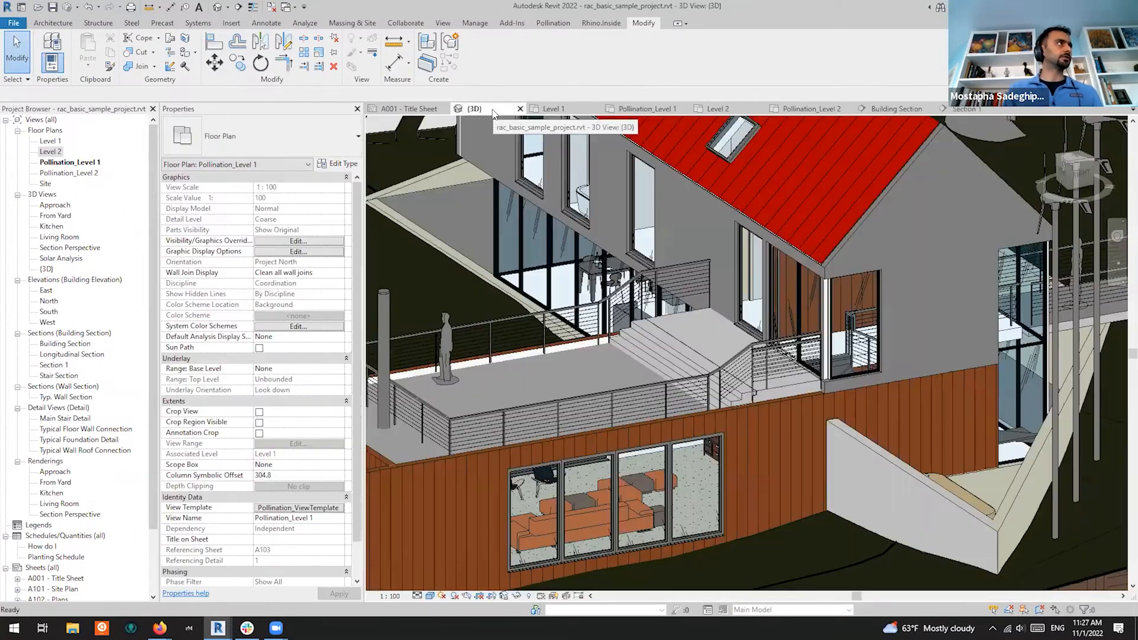
pyautogui.scroll(2, 546, 350)
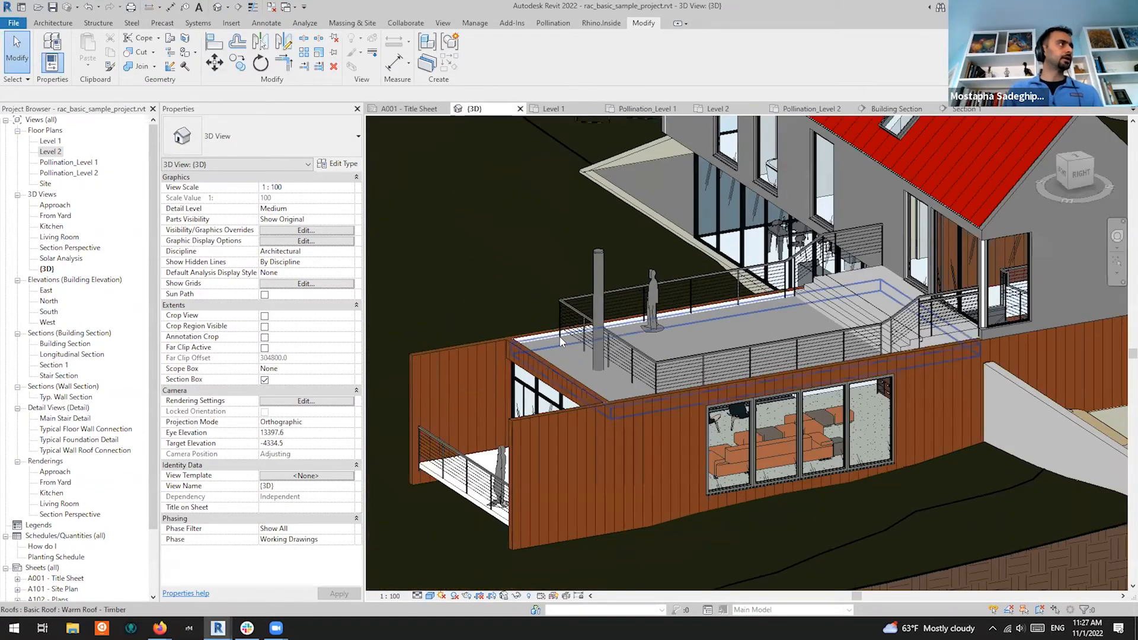
pyautogui.click(562, 342)
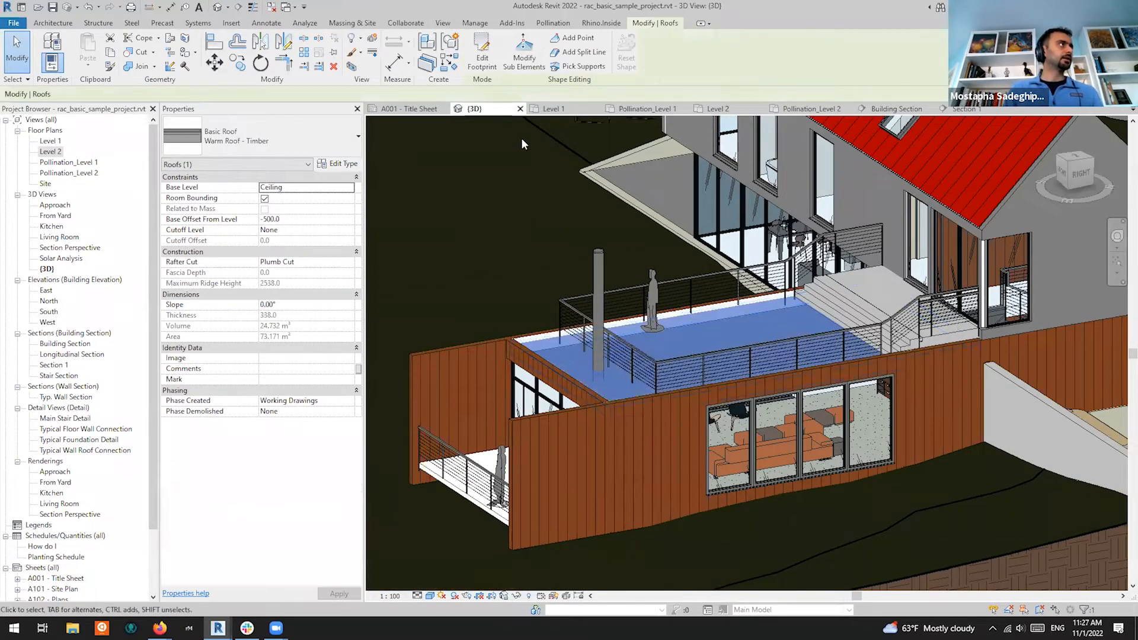
pyautogui.click(482, 57)
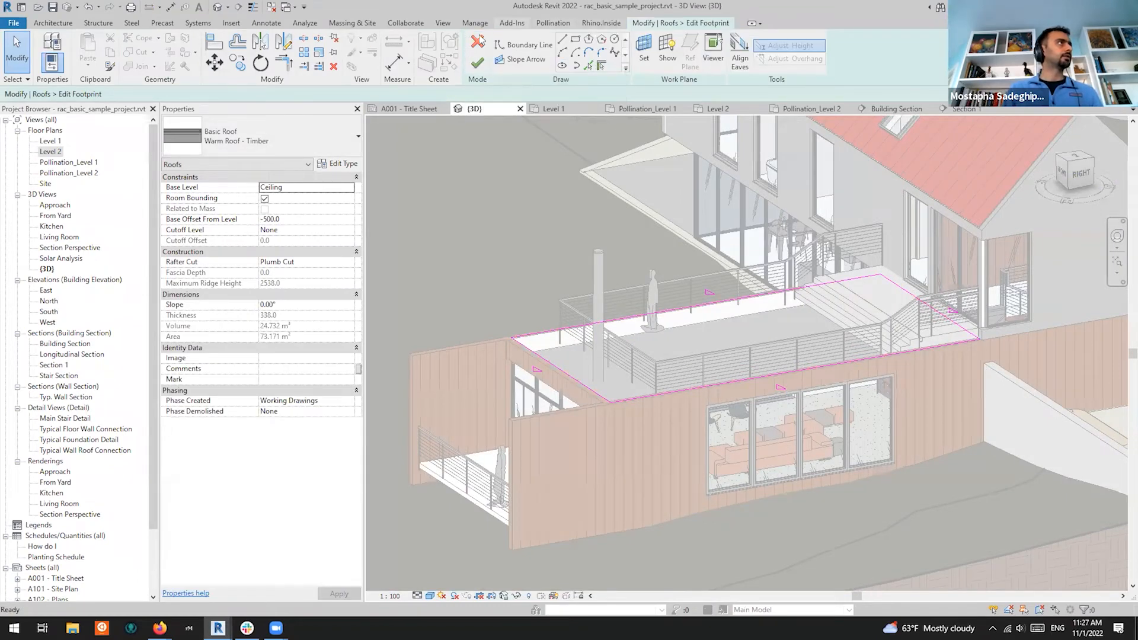
# In the Pollination_Level 1 plan, align the roof sketch edge to the wall and finish the roof at 73.556 m²
pyautogui.click(801, 108)
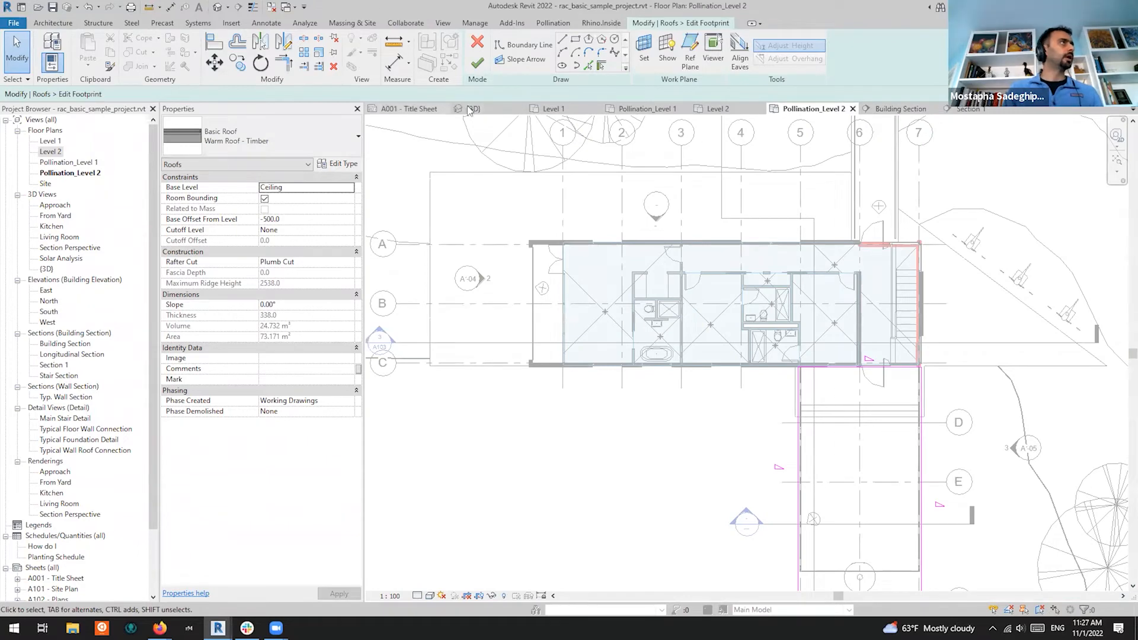
pyautogui.click(658, 109)
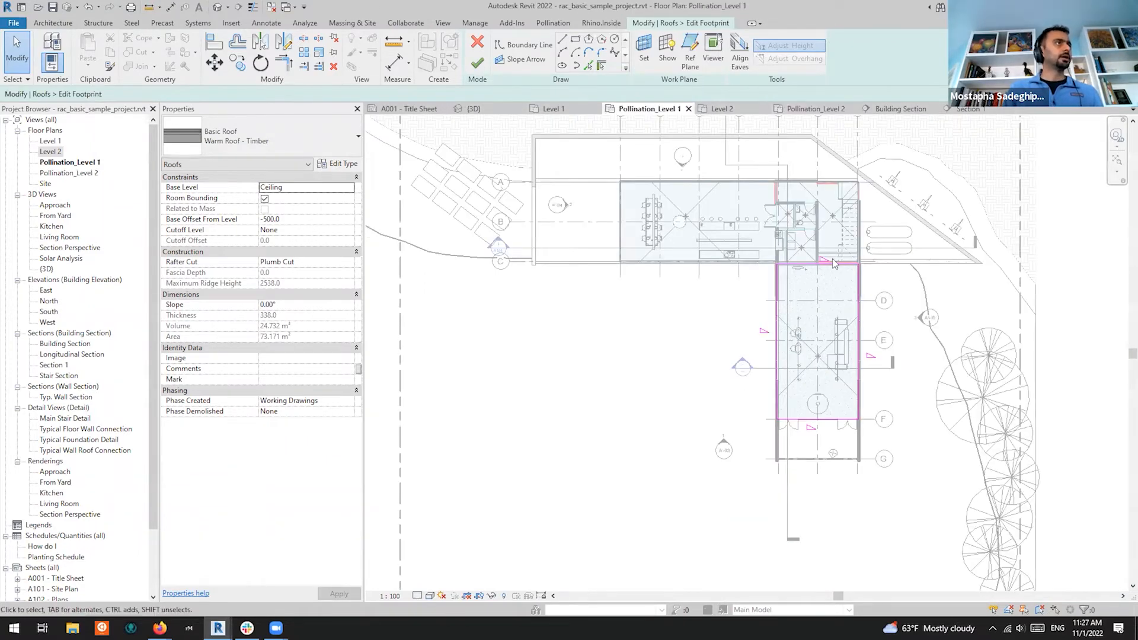
pyautogui.scroll(4, 889, 270)
pyautogui.scroll(2, 801, 258)
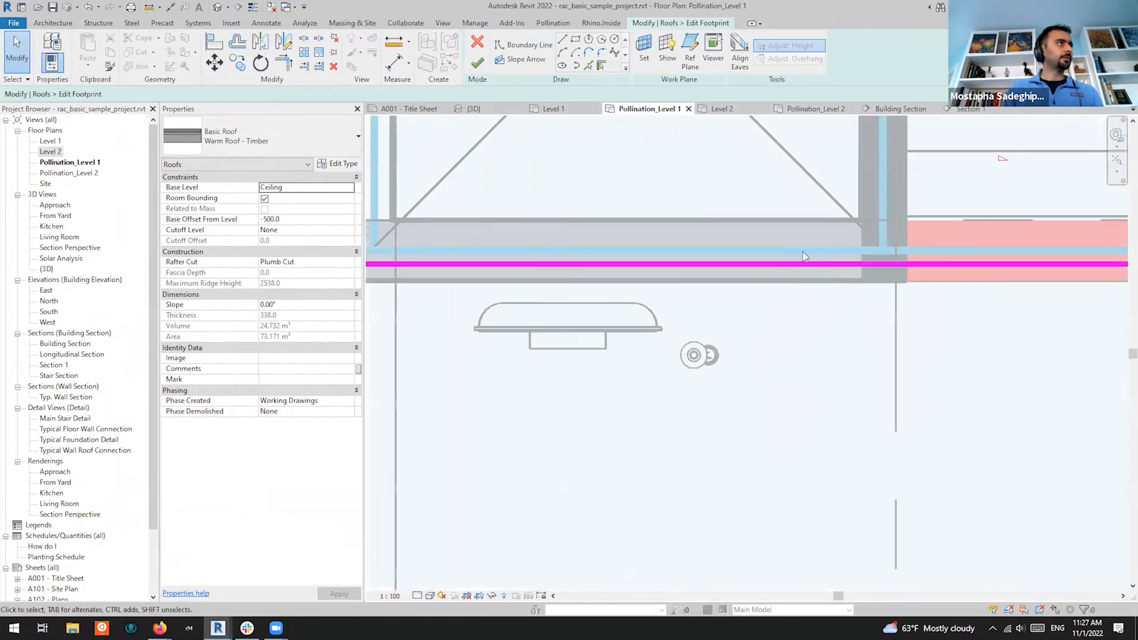
pyautogui.scroll(-1, 824, 256)
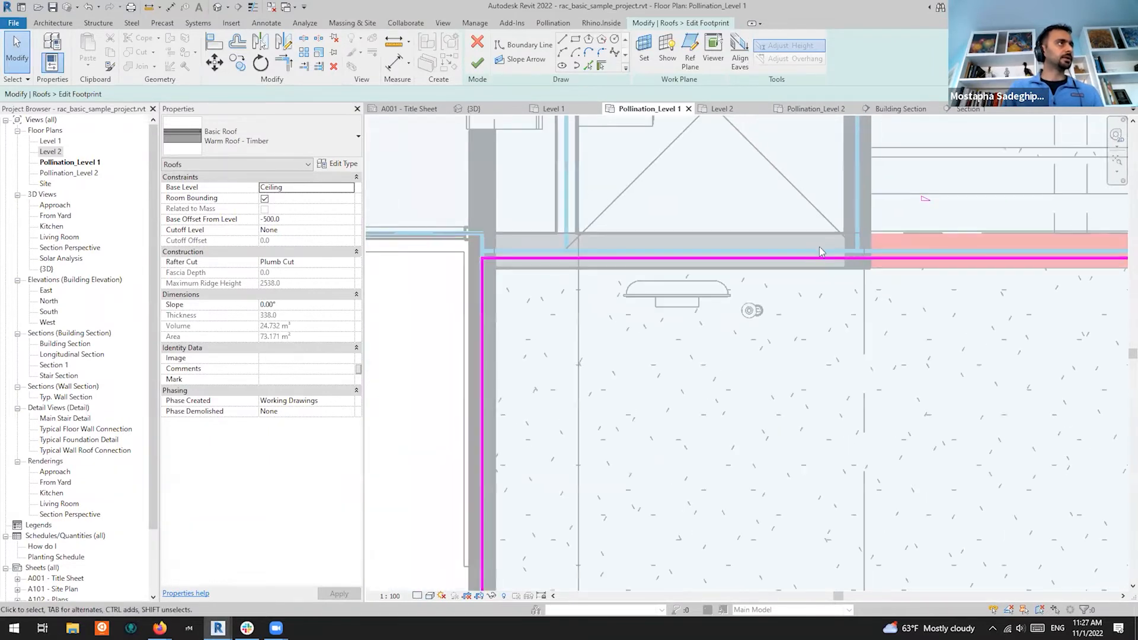
pyautogui.click(212, 43)
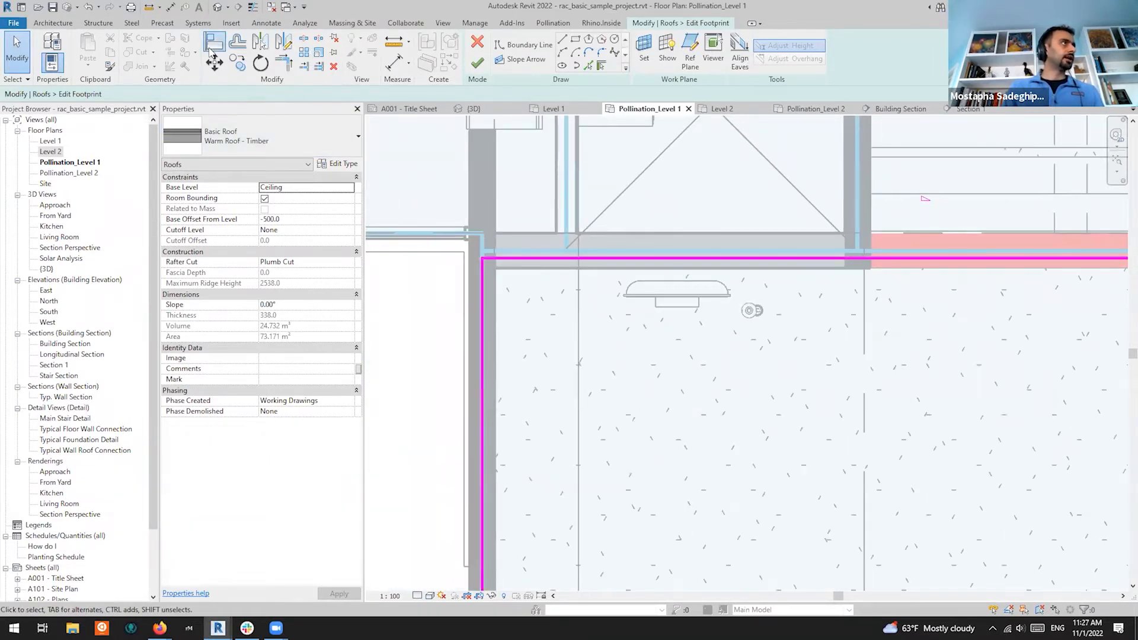
pyautogui.click(549, 248)
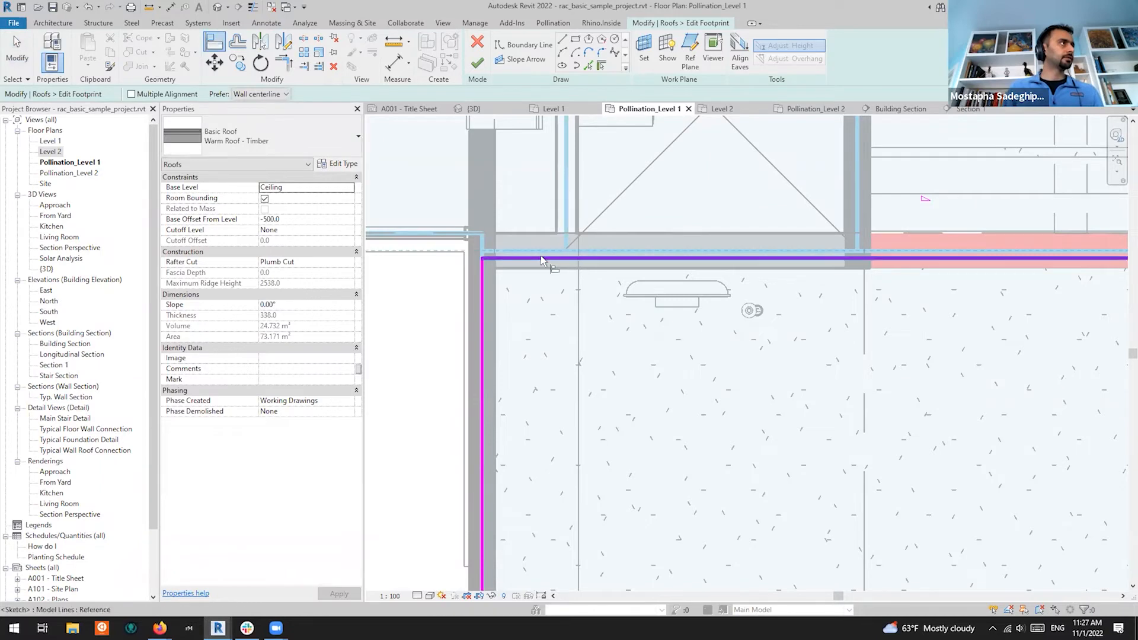
pyautogui.scroll(-2, 703, 262)
pyautogui.click(696, 265)
pyautogui.click(477, 62)
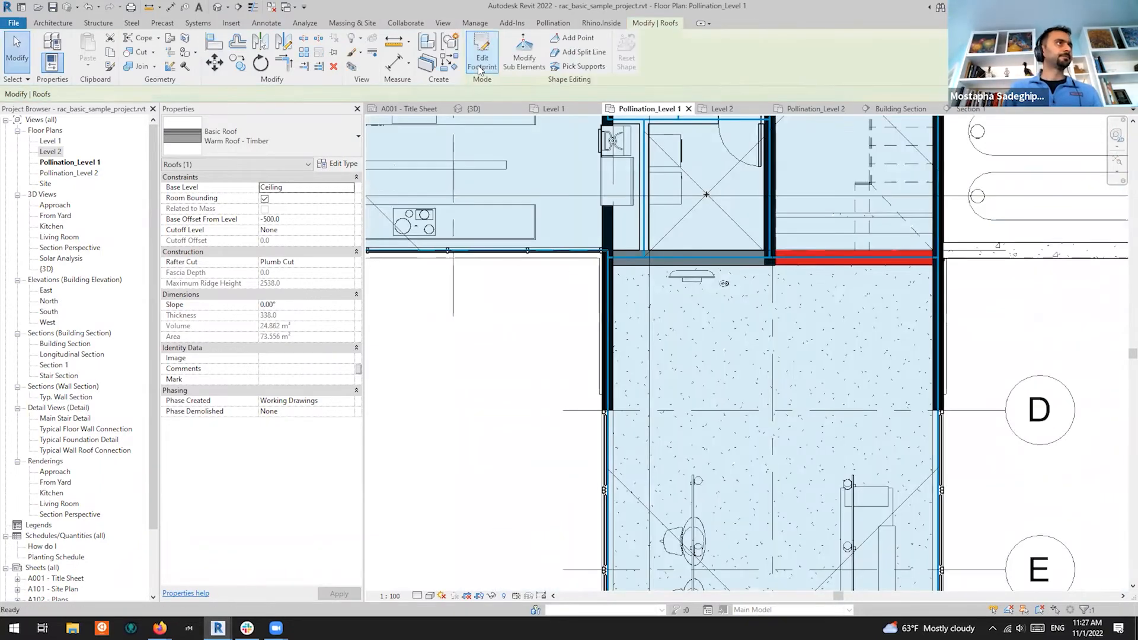
# Zoom to the round concrete column left of the kitchen counter and select it
pyautogui.scroll(-2, 1025, 321)
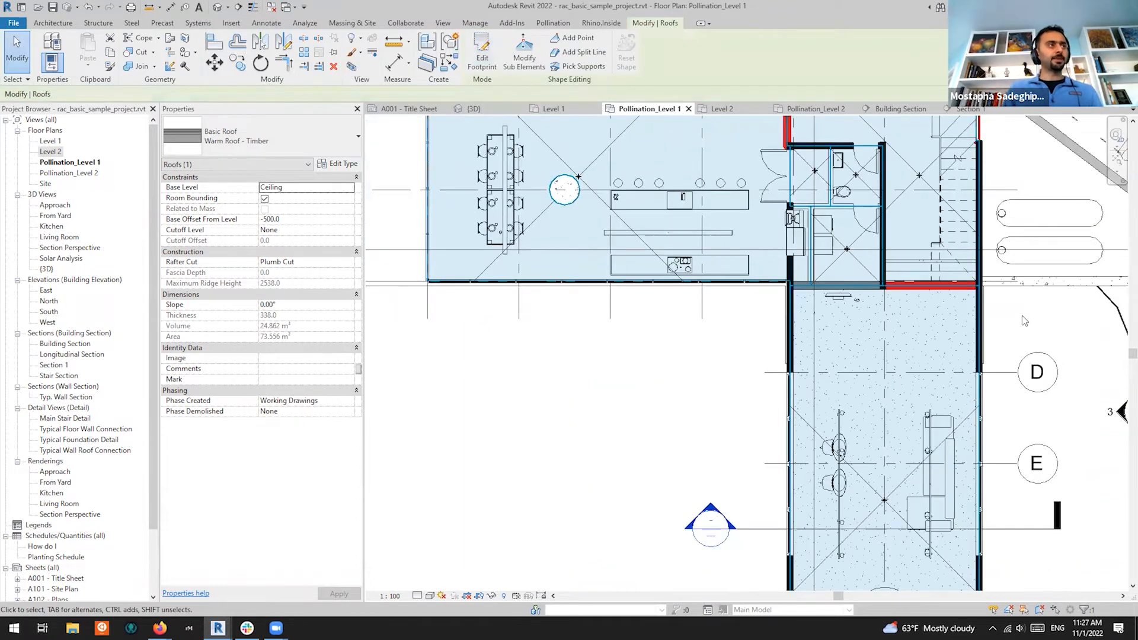
pyautogui.scroll(3, 1025, 321)
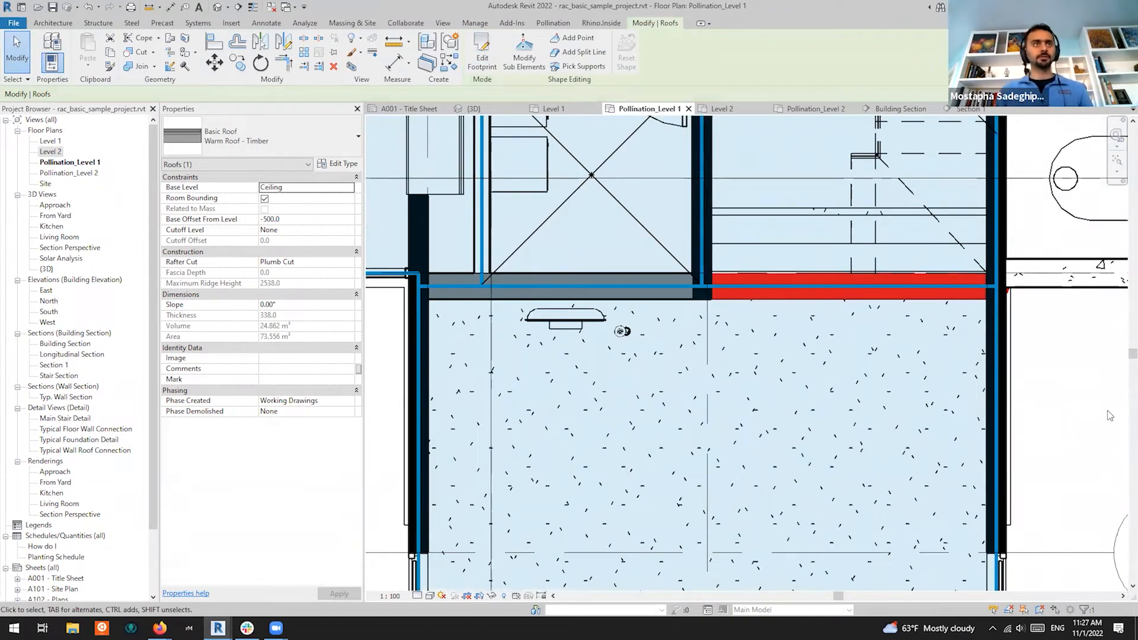
pyautogui.scroll(-2, 1096, 391)
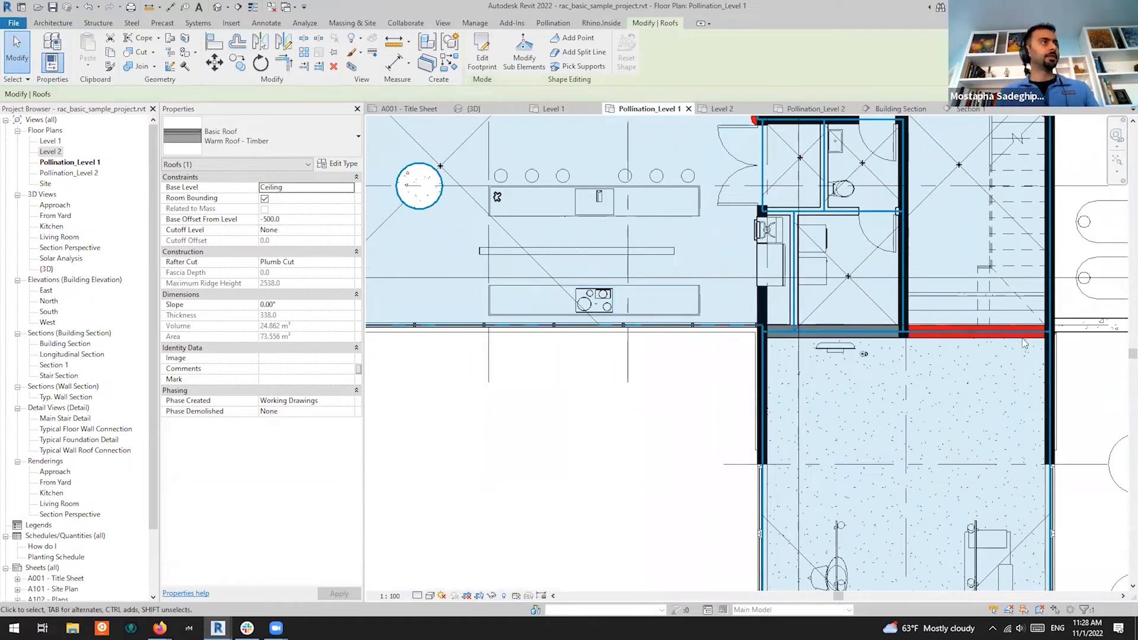
pyautogui.scroll(-2, 889, 391)
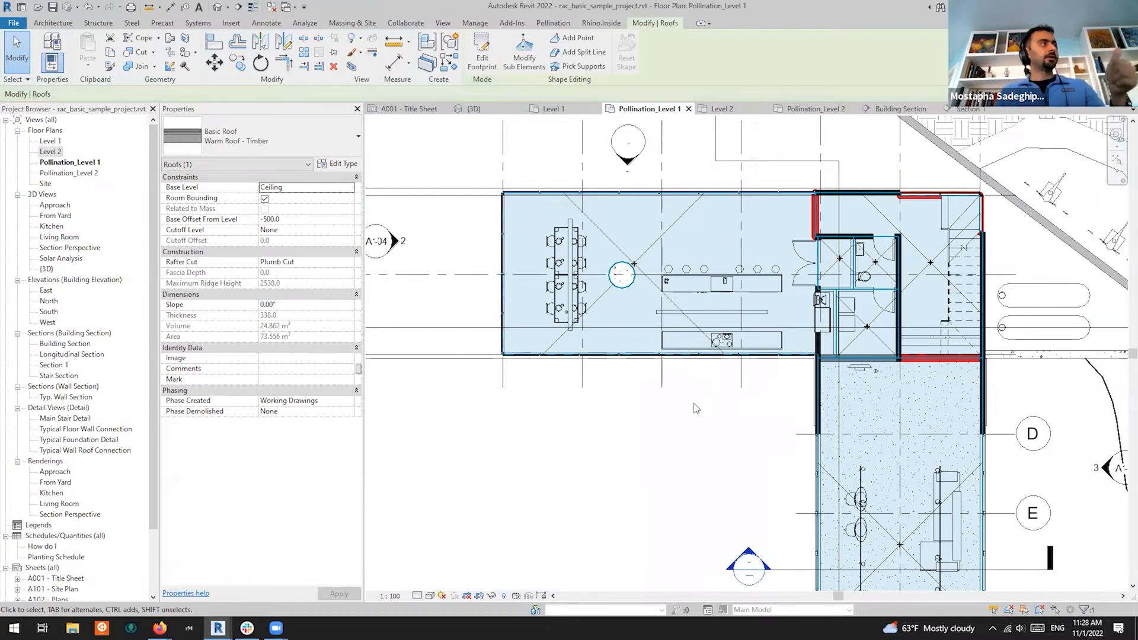
pyautogui.scroll(4, 617, 281)
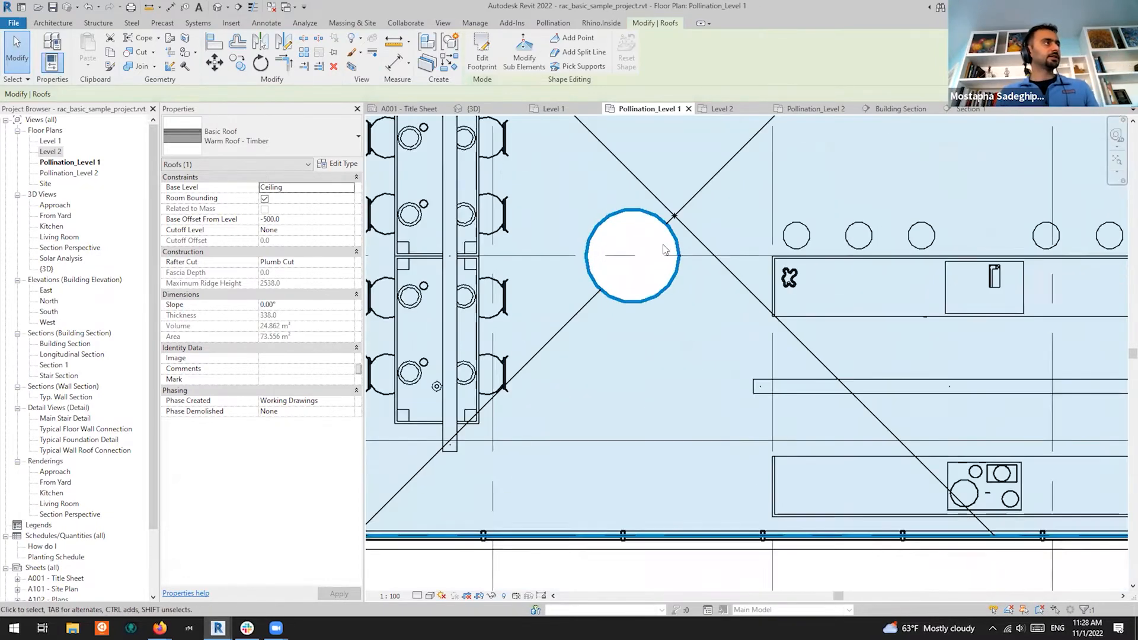
pyautogui.scroll(1, 665, 254)
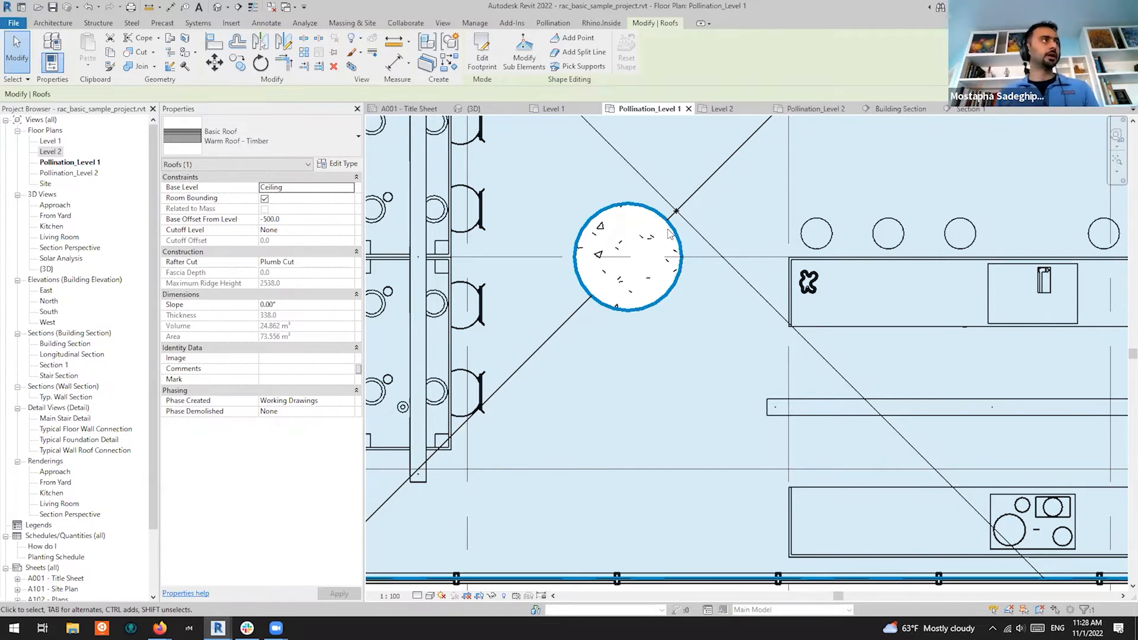
pyautogui.scroll(-3, 670, 234)
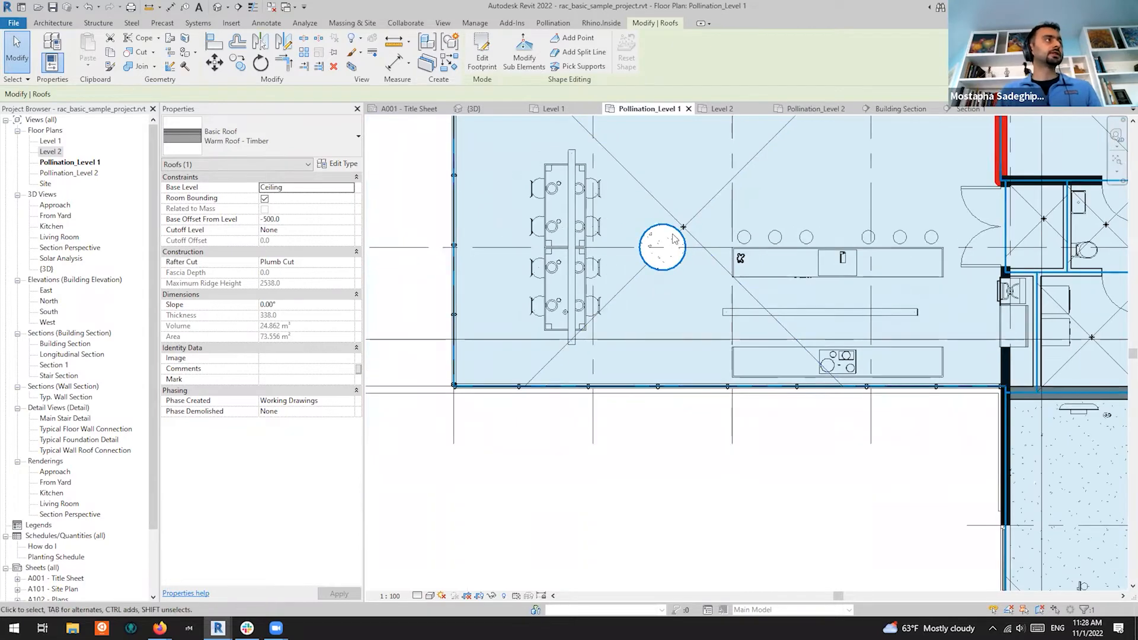
pyautogui.click(673, 237)
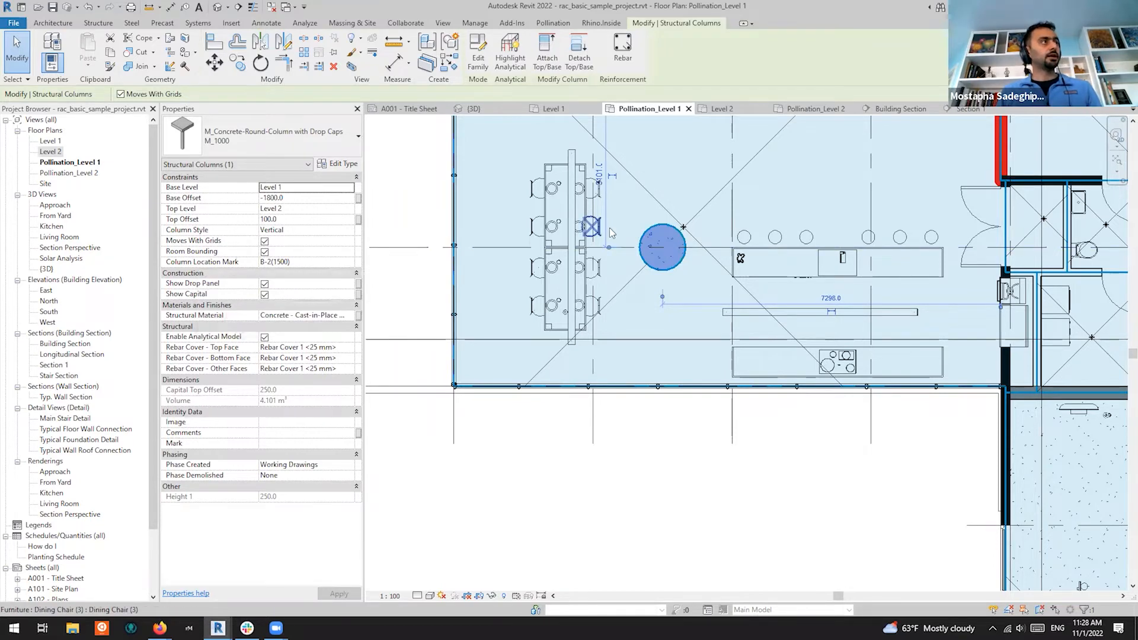
# Select all M_Concrete-Round-Column with Drop Caps instances in the project and turn off Room Bounding
pyautogui.rightClick(667, 239)
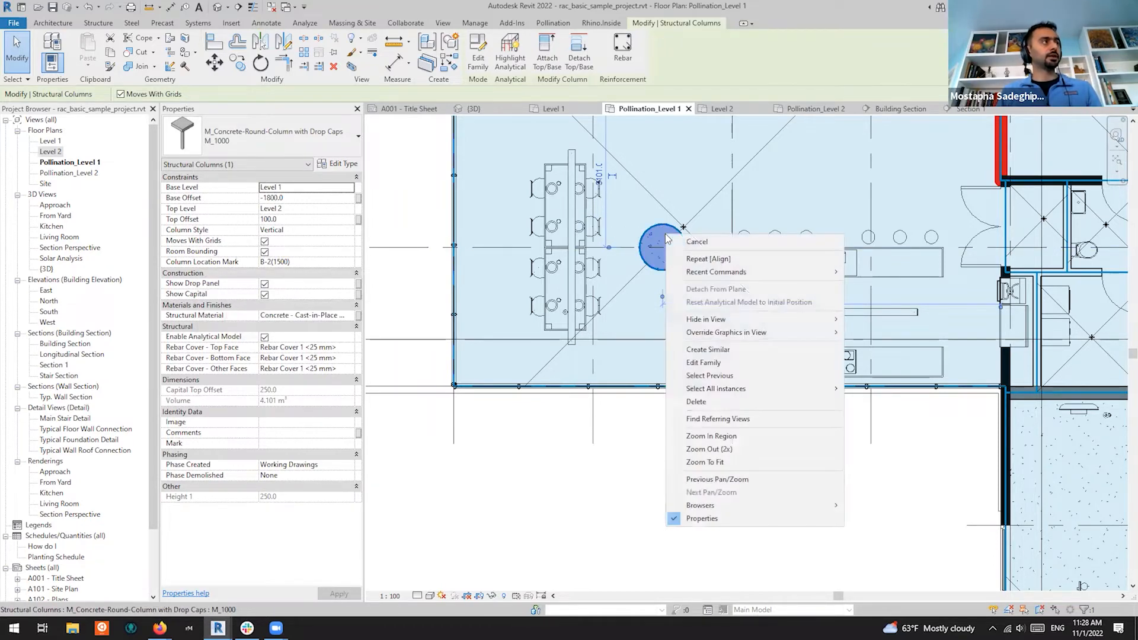
pyautogui.moveTo(754, 388)
pyautogui.click(886, 402)
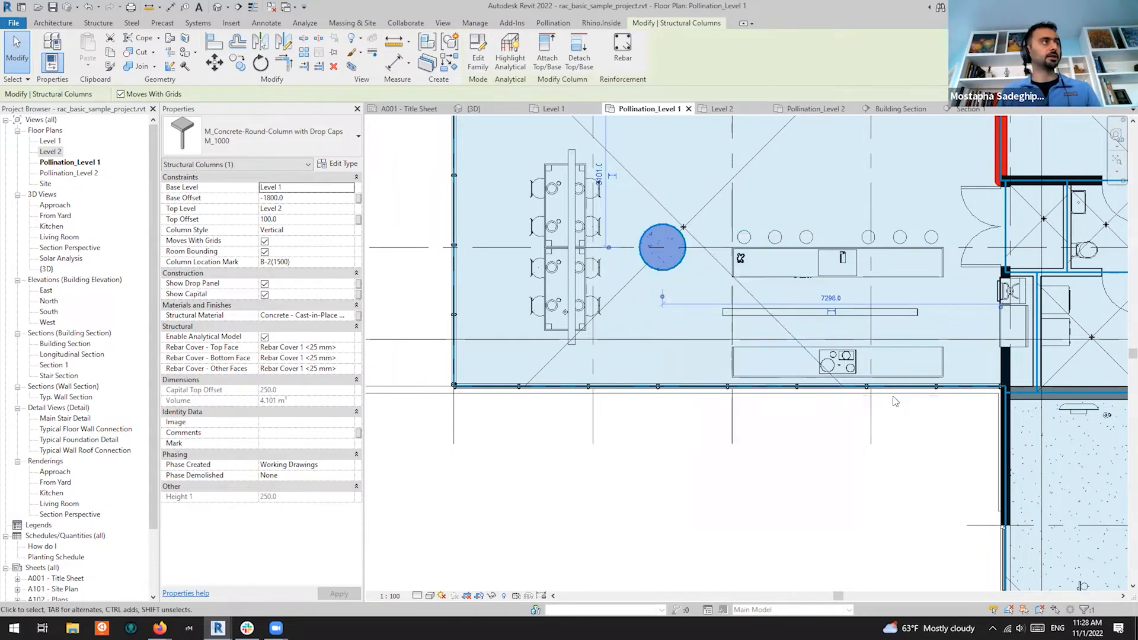
pyautogui.click(265, 252)
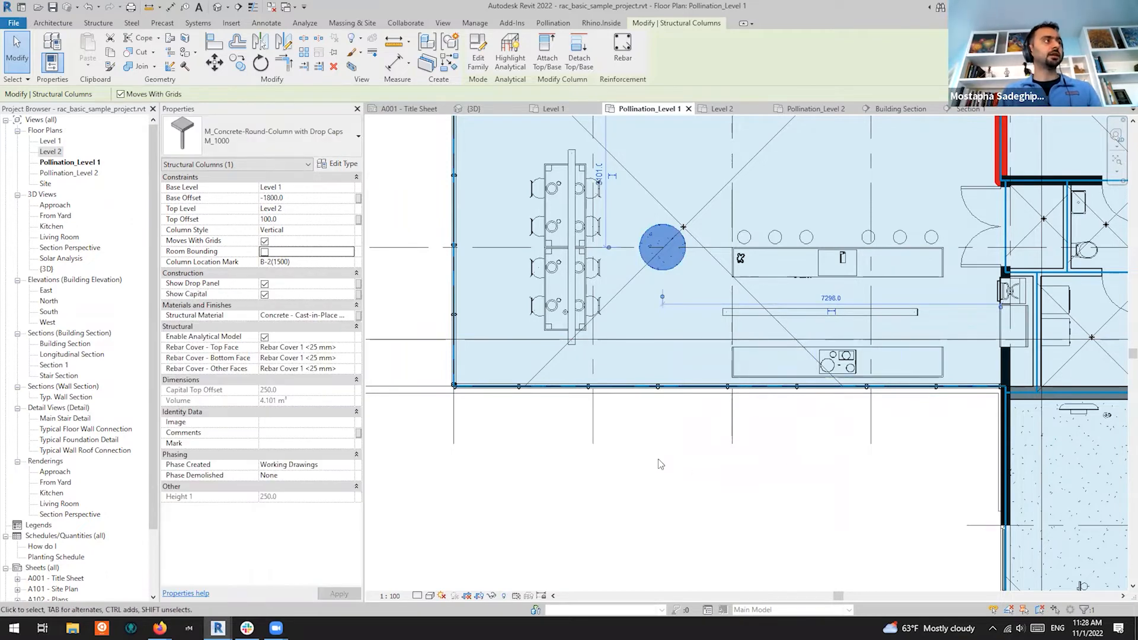
pyautogui.press('Escape')
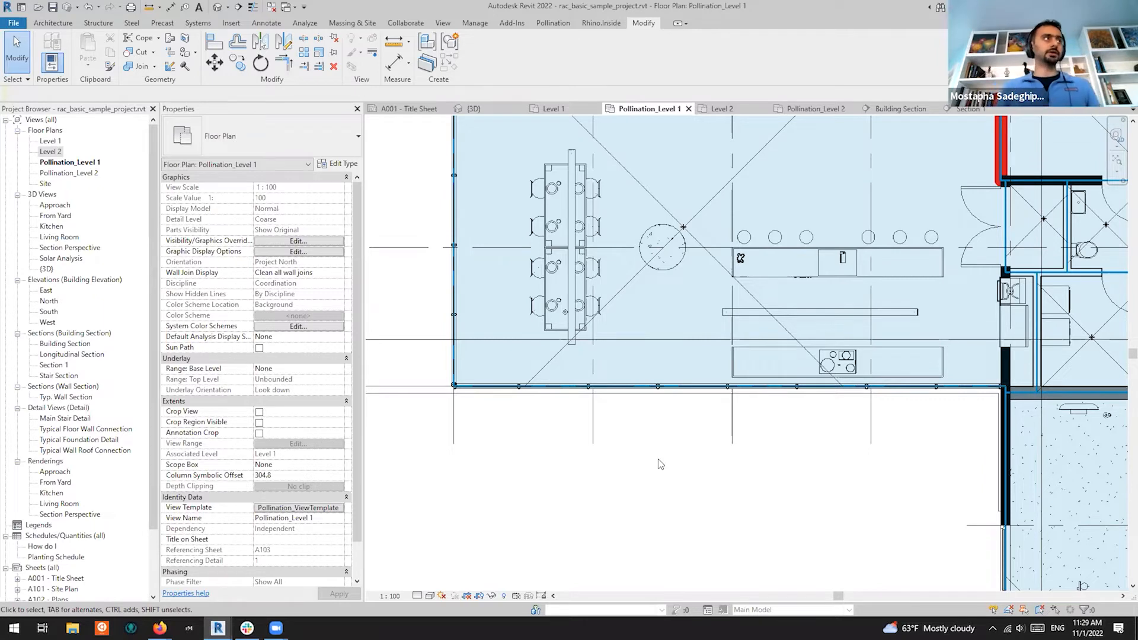
# Switch from the Level 1 plan back to the Pollination - Room Manager window
pyautogui.scroll(-5, 661, 465)
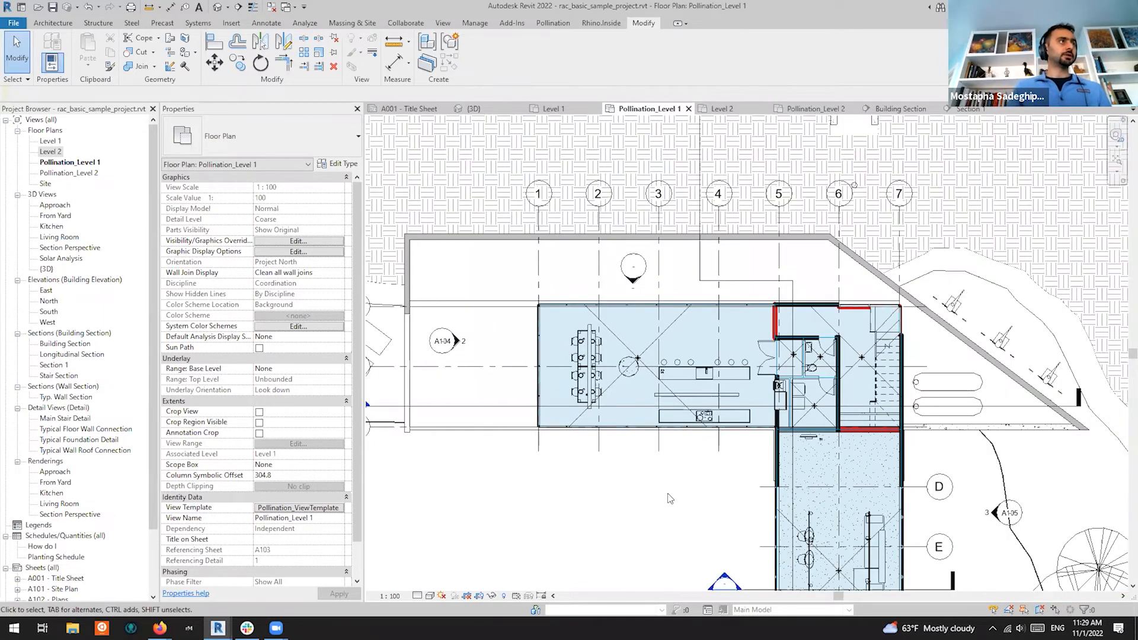
pyautogui.scroll(2, 677, 496)
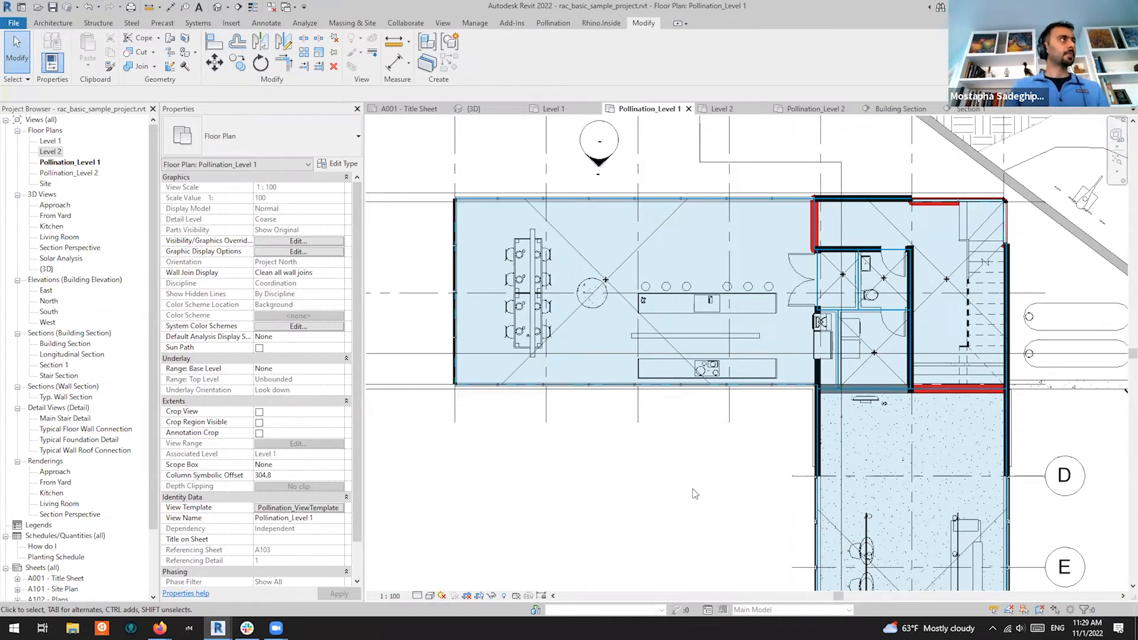
pyautogui.moveTo(696, 487)
pyautogui.mouseDown(button='middle')
pyautogui.moveTo(684, 443)
pyautogui.moveTo(688, 480)
pyautogui.mouseUp(button='middle')
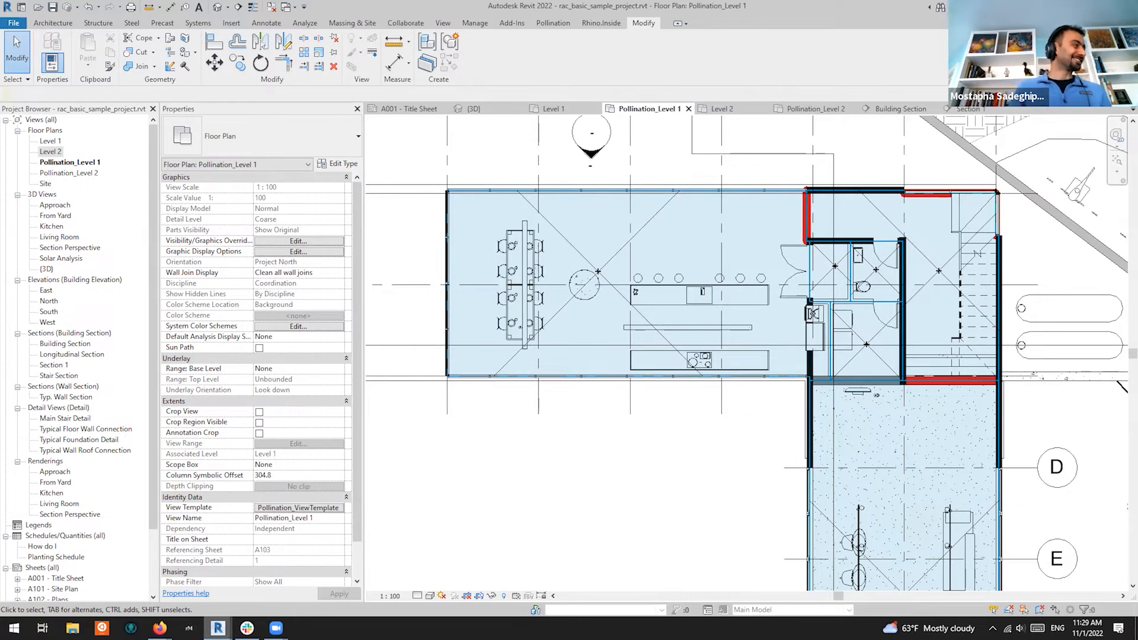
pyautogui.moveTo(218, 628)
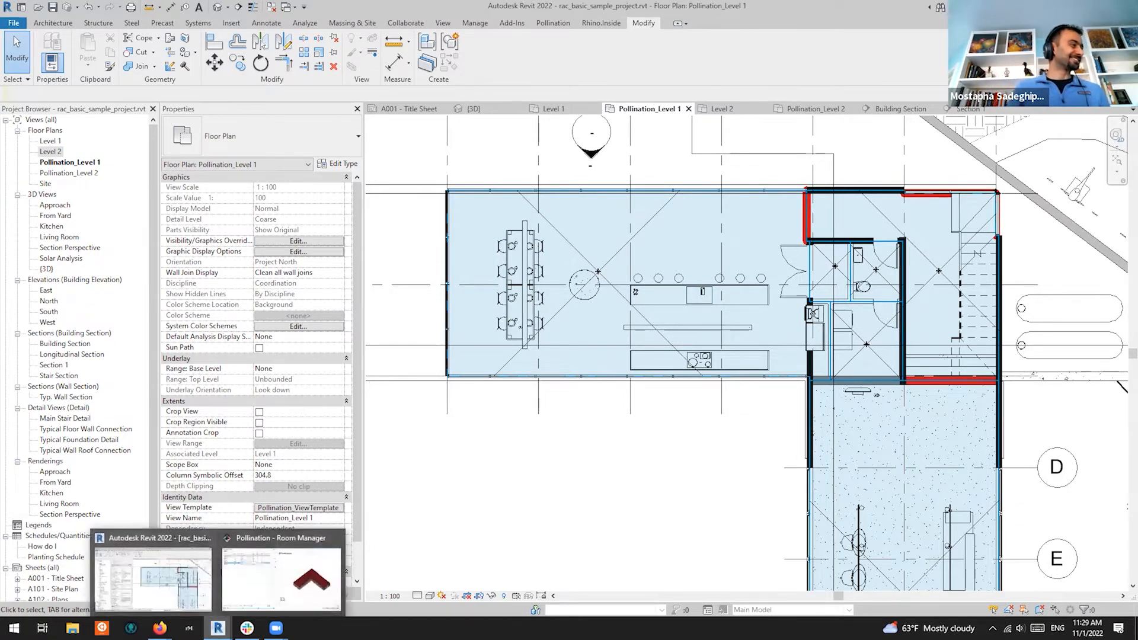
pyautogui.click(306, 592)
# Select all six Level 1 rooms and reload their geometry into the preview
pyautogui.click(78, 132)
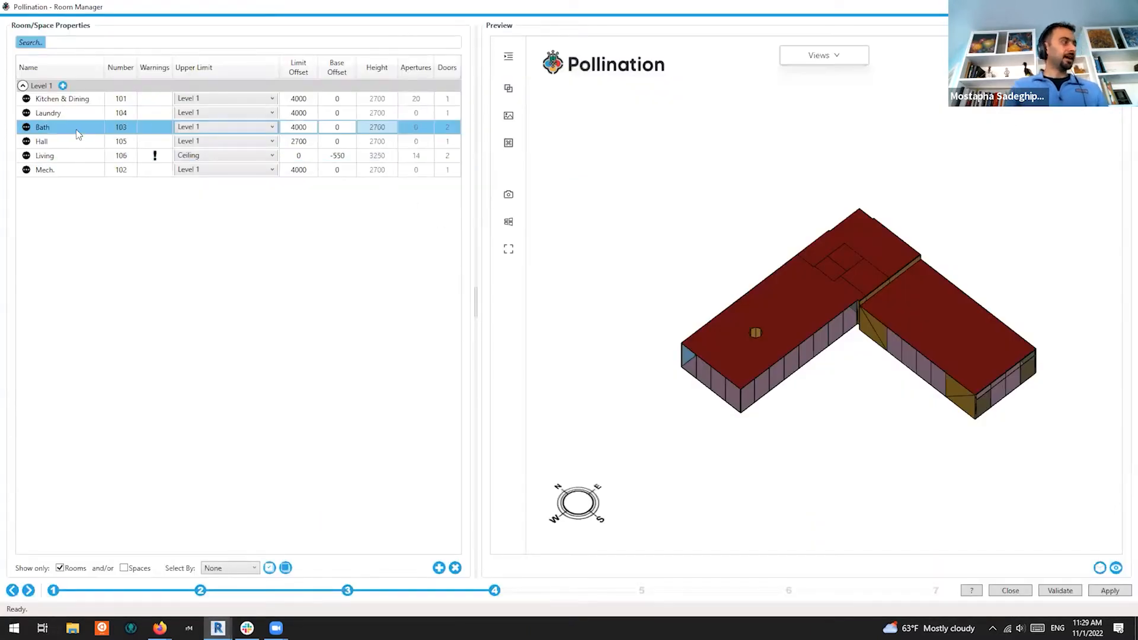
pyautogui.hotkey('ctrl', 'a')
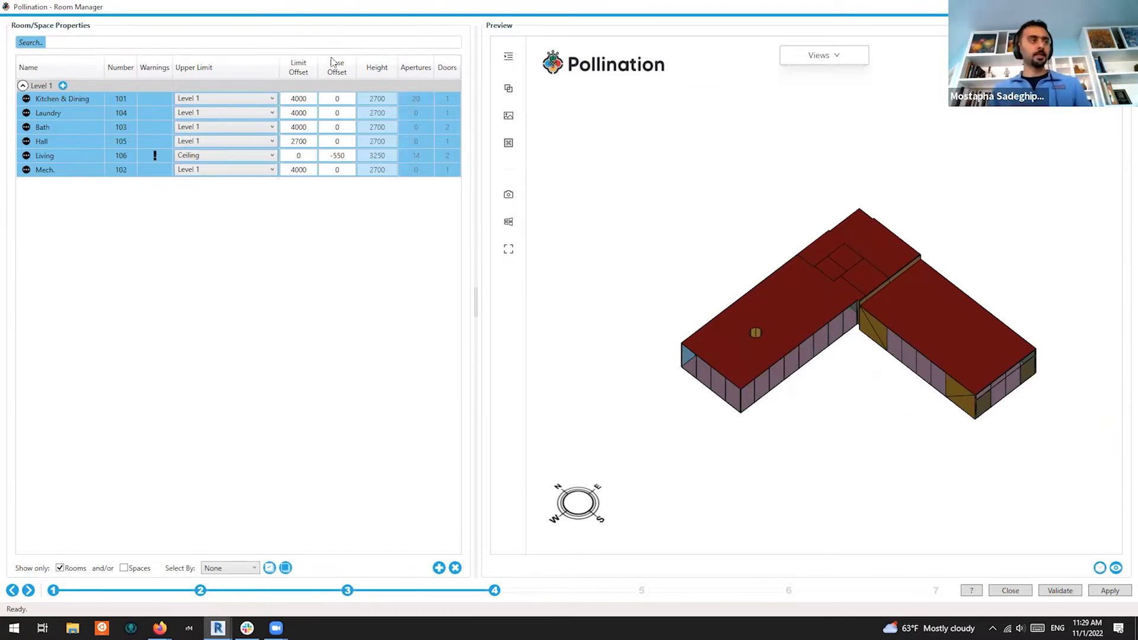
pyautogui.click(1099, 570)
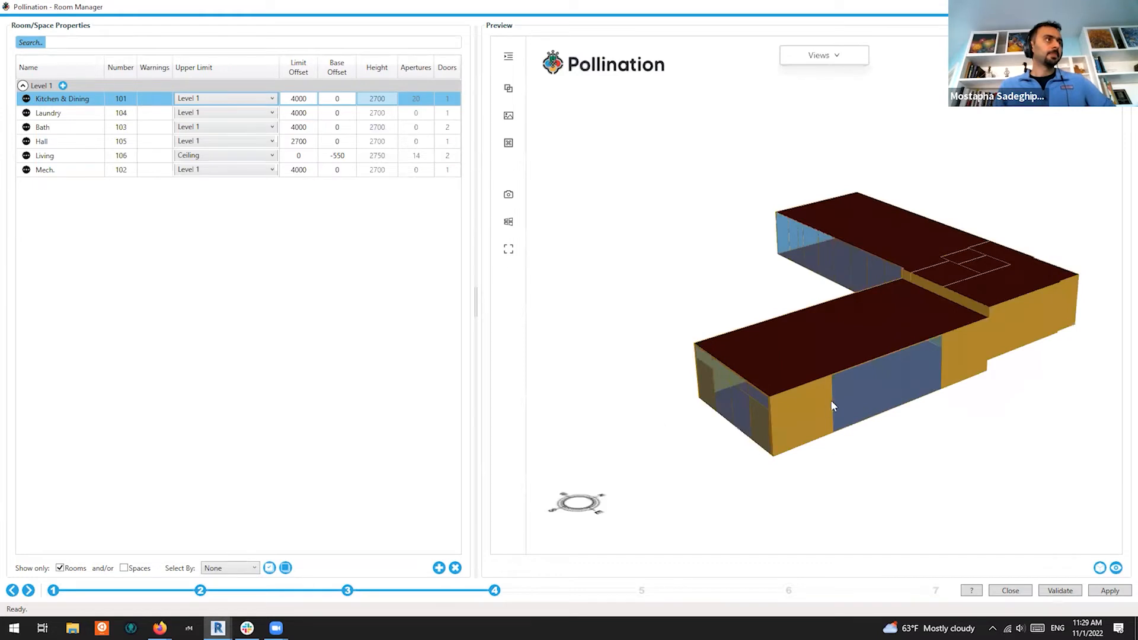
# Orbit and zoom the preview to inspect the glazed L-shaped building
pyautogui.moveTo(796, 385); pyautogui.dragTo(1028, 388)
pyautogui.scroll(8, 829, 207)
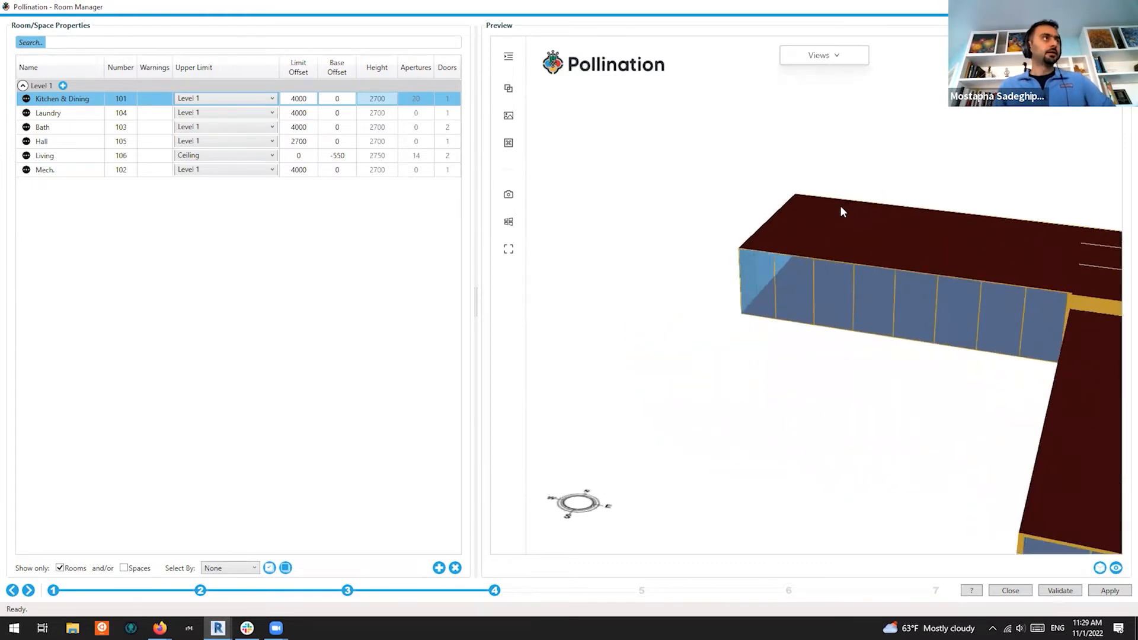
pyautogui.scroll(-8, 753, 282)
pyautogui.moveTo(797, 370); pyautogui.dragTo(1090, 265)
pyautogui.scroll(10, 925, 320)
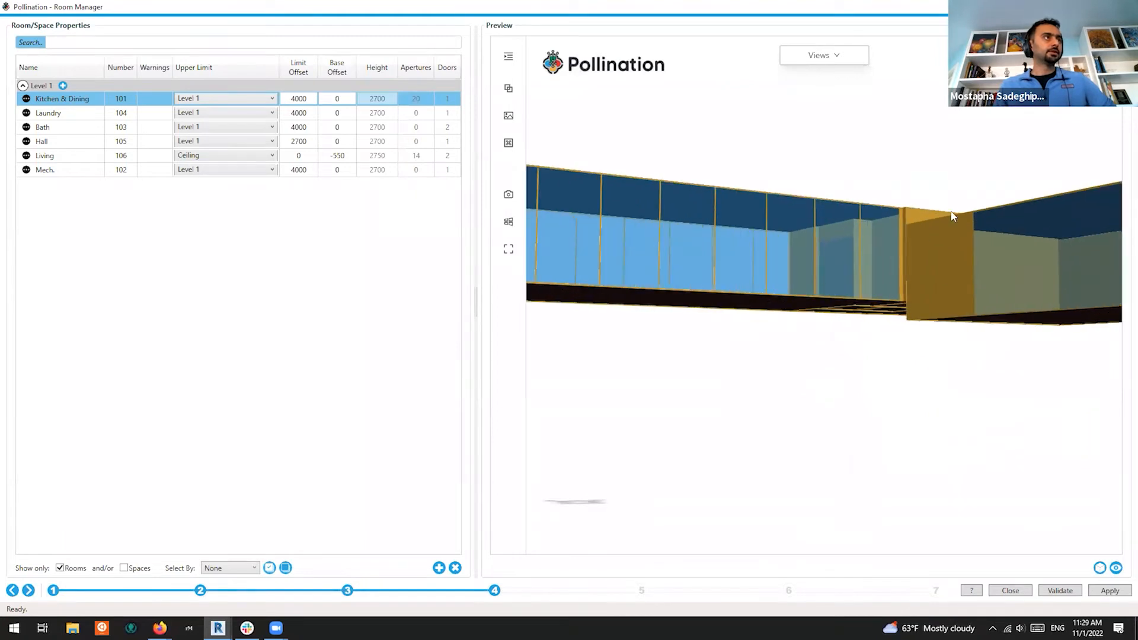
pyautogui.moveTo(952, 303); pyautogui.dragTo(953, 437)
pyautogui.scroll(-4, 857, 323)
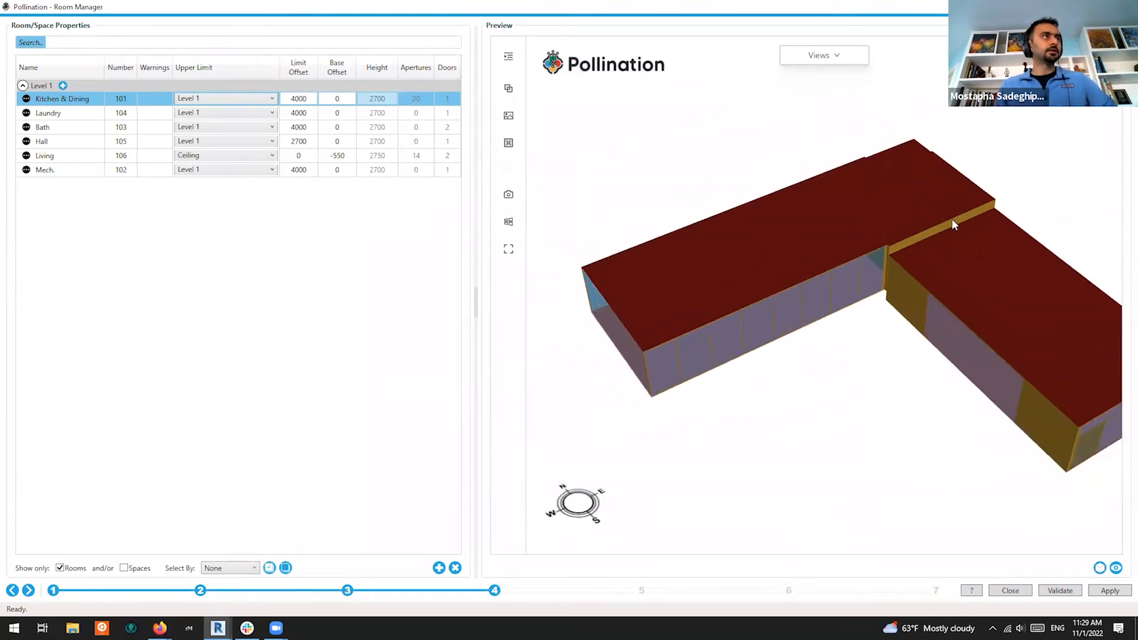
pyautogui.moveTo(958, 253); pyautogui.dragTo(939, 278, button='middle')
pyautogui.moveTo(941, 283); pyautogui.dragTo(968, 460)
pyautogui.moveTo(915, 389); pyautogui.dragTo(845, 376)
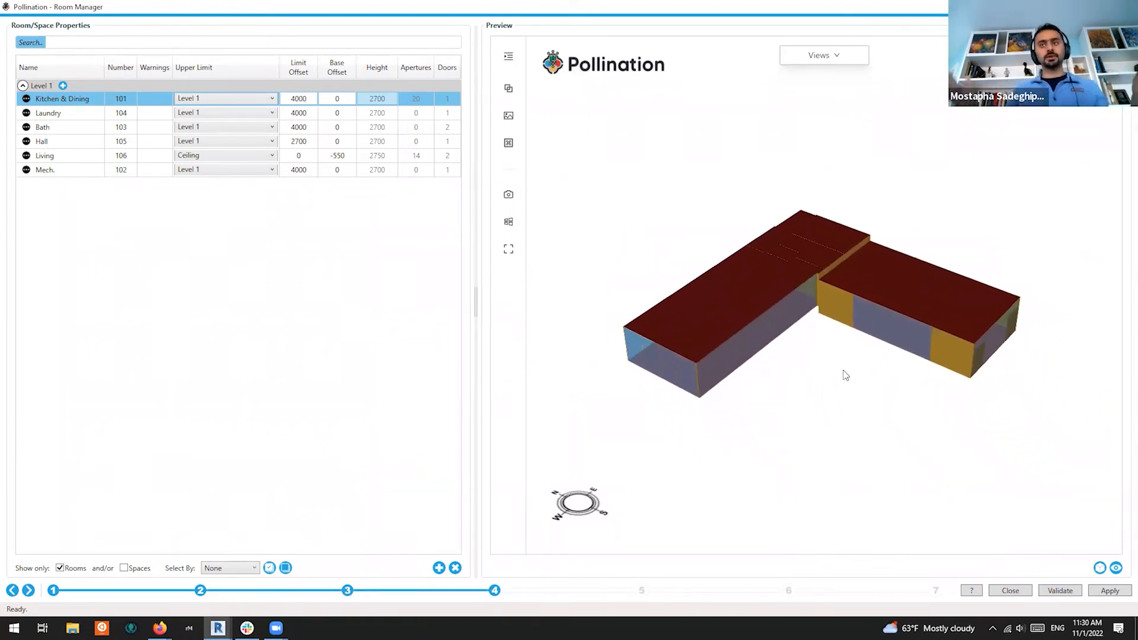
# At the context shades step, add the selected round concrete column as a shade from selection
pyautogui.click(28, 590)
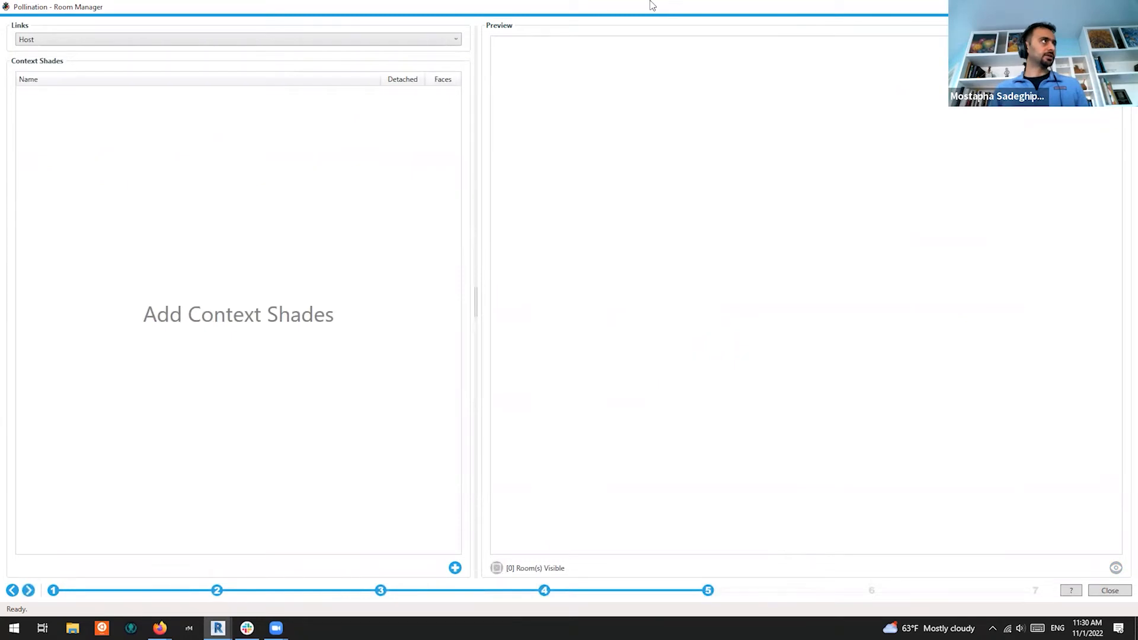
pyautogui.moveTo(681, 8); pyautogui.dragTo(681, 376)
pyautogui.click(570, 274)
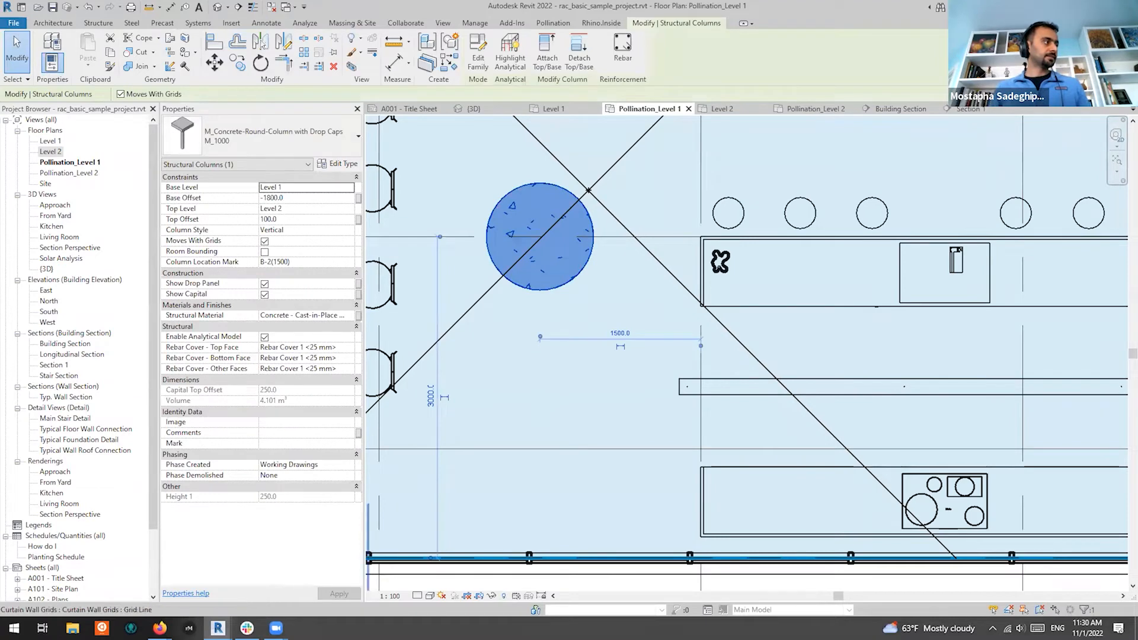
pyautogui.moveTo(217, 628)
pyautogui.click(282, 572)
pyautogui.moveTo(595, 382); pyautogui.dragTo(588, 51)
pyautogui.click(630, 517)
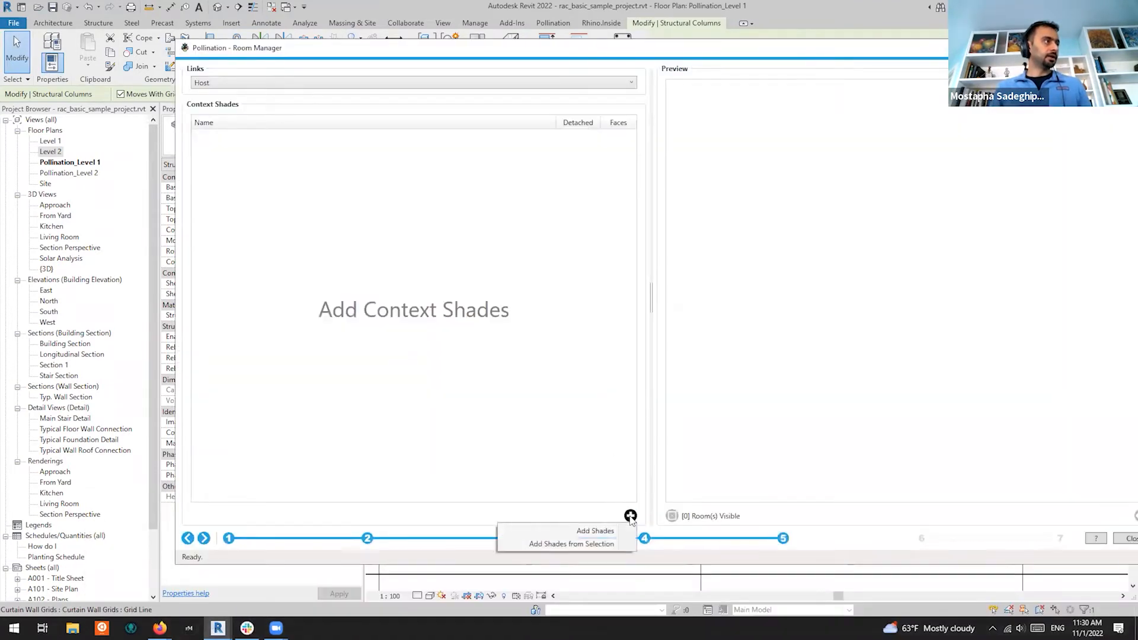
pyautogui.click(578, 547)
# Select the M_1000 shade entry and preview its column geometry in 3D
pyautogui.click(267, 151)
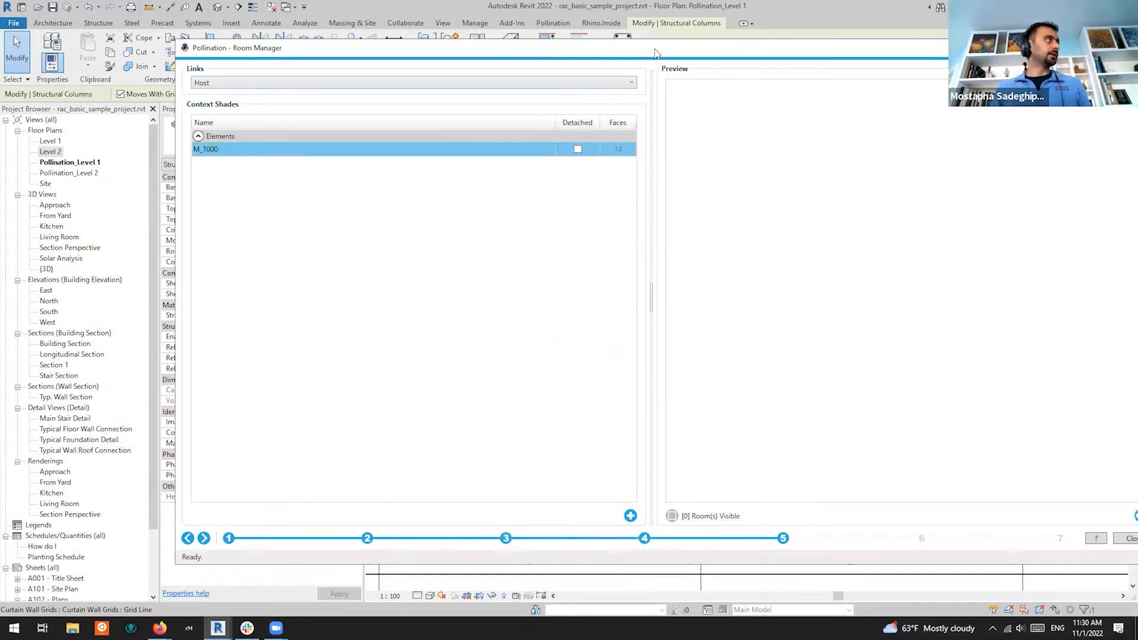
pyautogui.moveTo(656, 53); pyautogui.dragTo(529, 31)
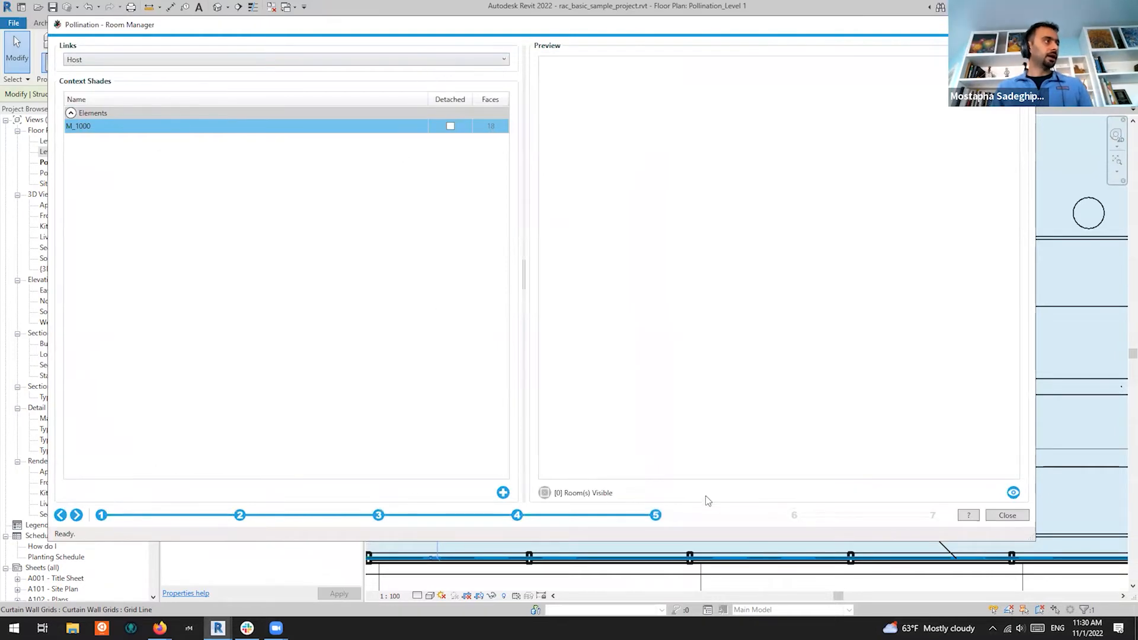
pyautogui.click(1014, 493)
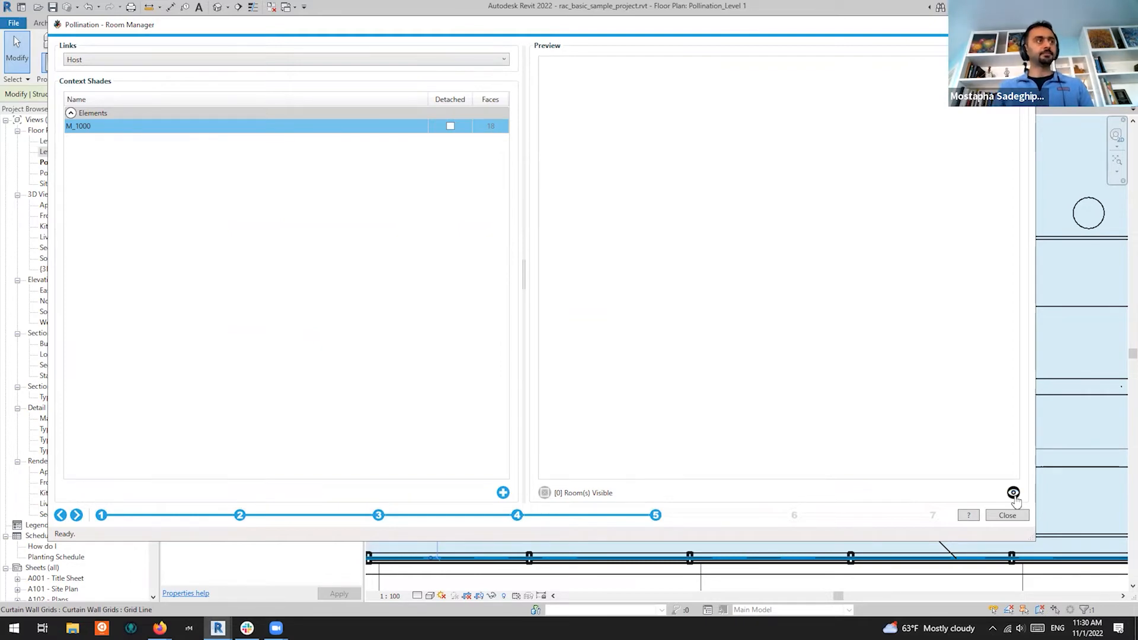
pyautogui.moveTo(773, 347); pyautogui.dragTo(848, 397)
pyautogui.scroll(-3, 843, 321)
pyautogui.moveTo(842, 319); pyautogui.dragTo(779, 182)
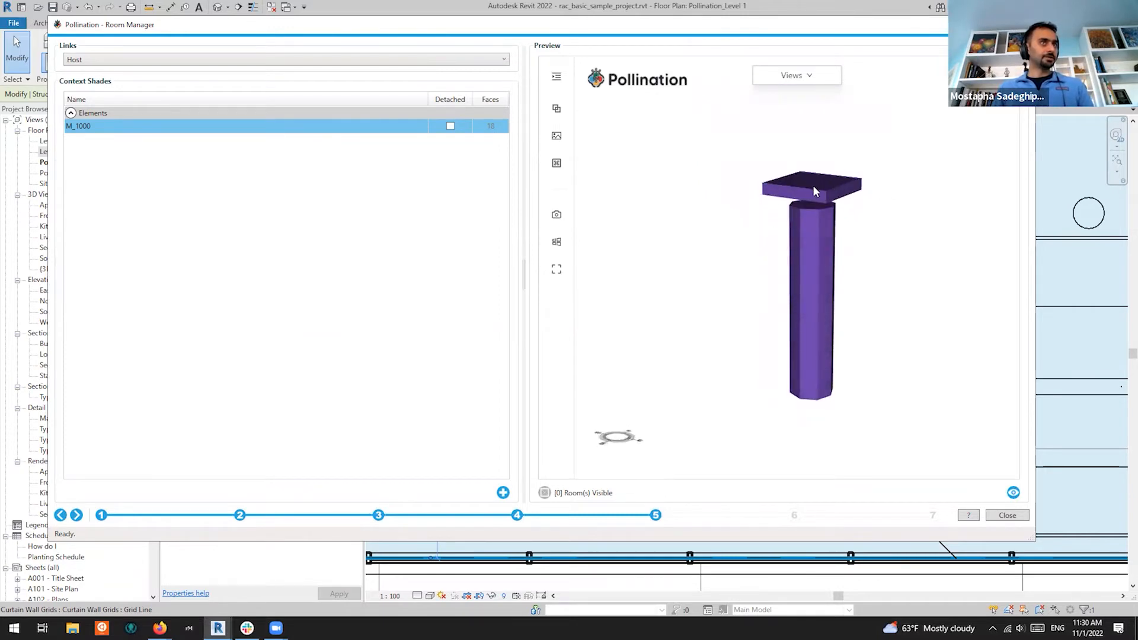
pyautogui.moveTo(843, 290)
pyautogui.mouseDown()
pyautogui.moveTo(846, 261)
pyautogui.moveTo(843, 287)
pyautogui.mouseUp()
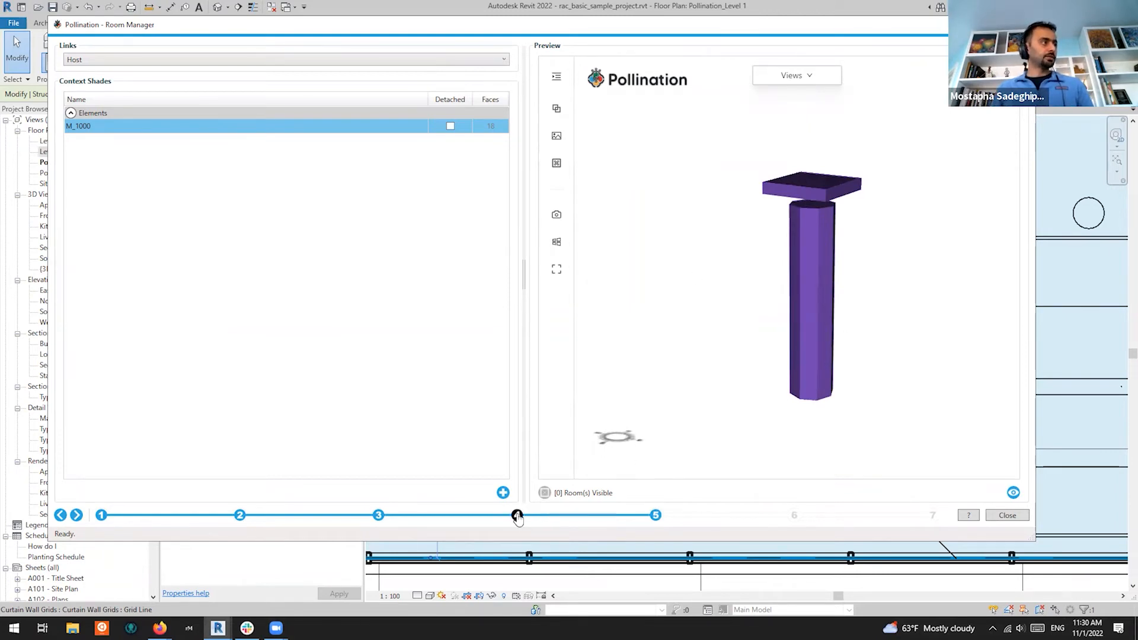
# Reselect all six Level 1 rooms and turn on Room(s) Visible at the context shades step
pyautogui.click(517, 515)
pyautogui.click(118, 165)
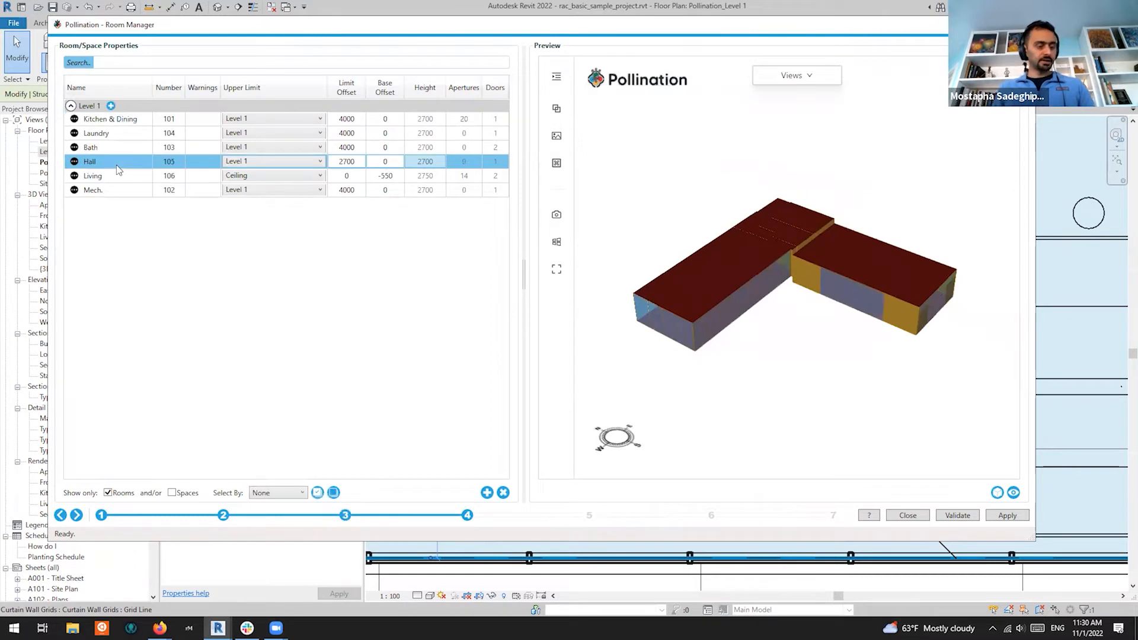
pyautogui.hotkey('ctrl', 'a')
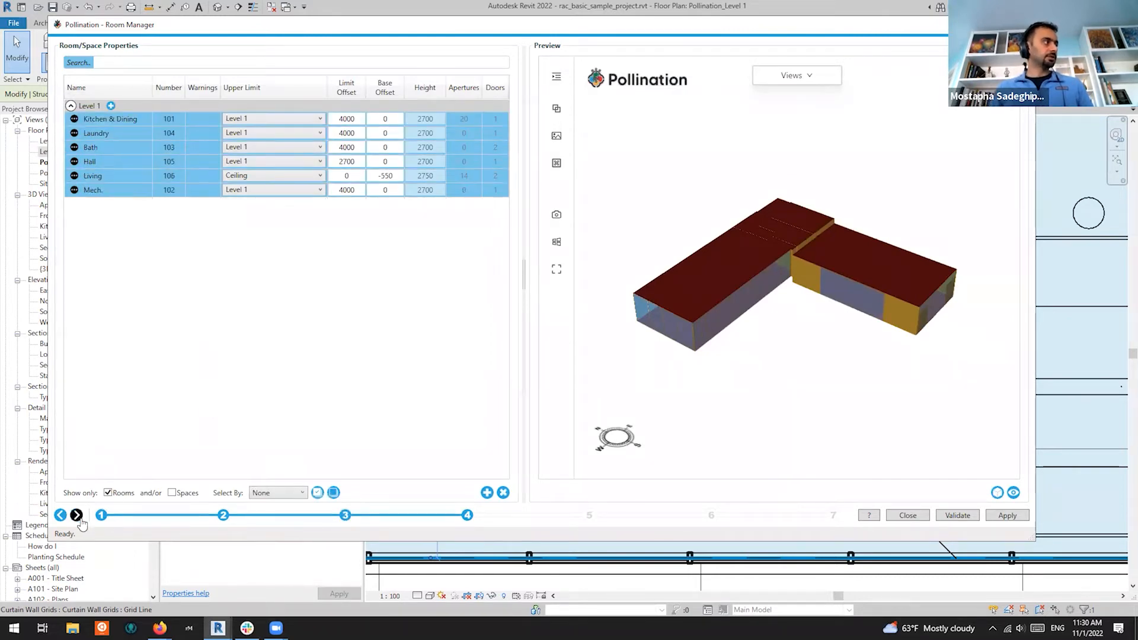
pyautogui.click(78, 516)
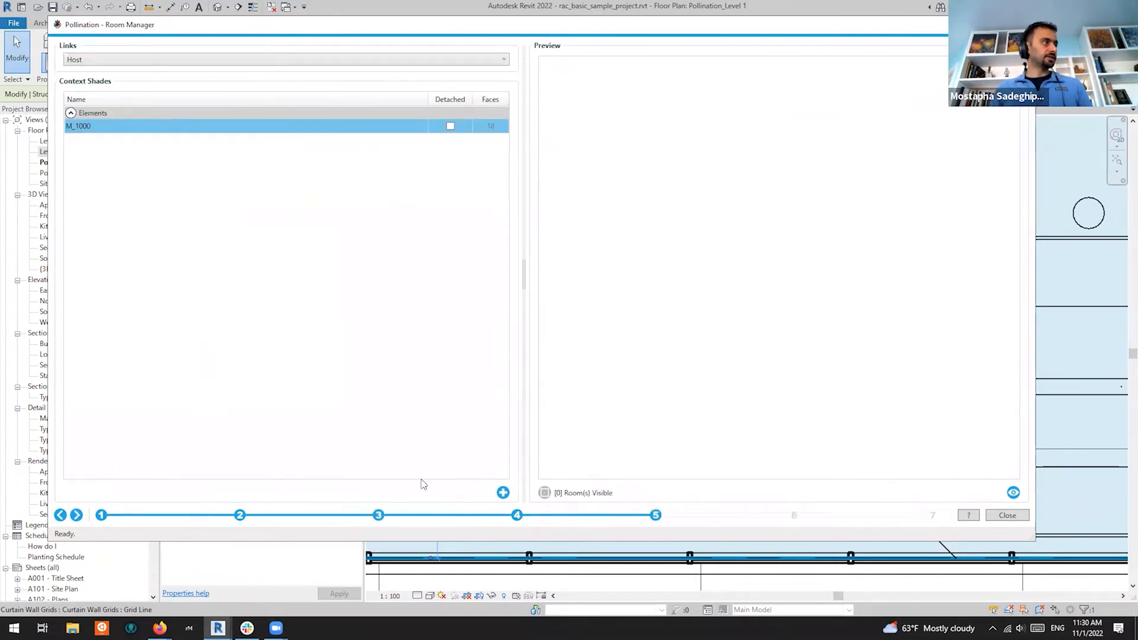
pyautogui.click(543, 494)
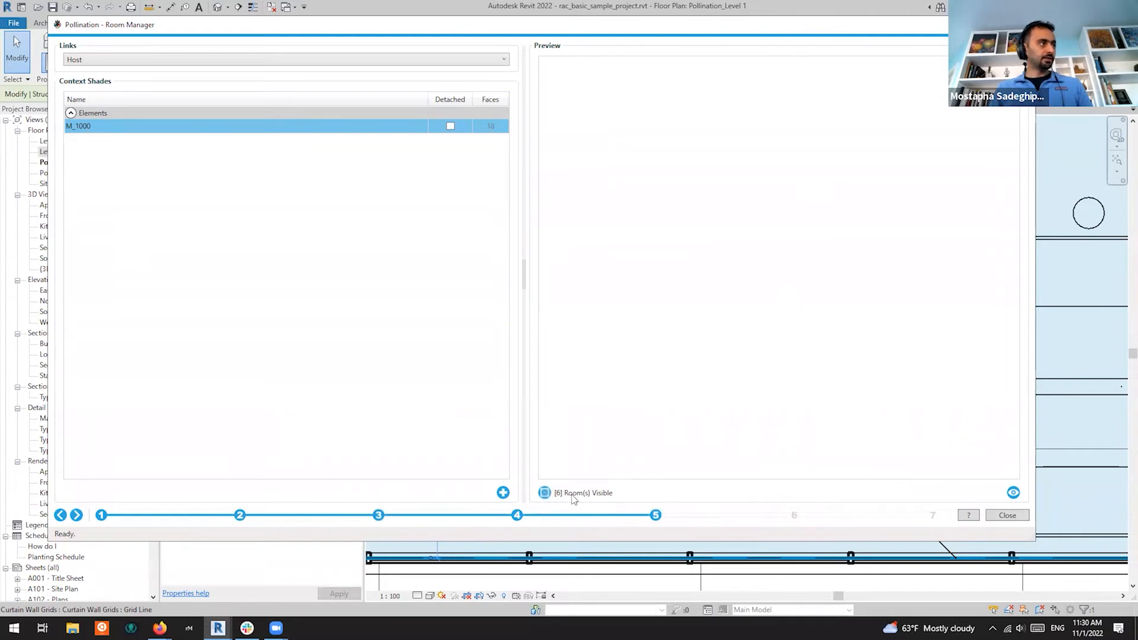
pyautogui.click(544, 494)
pyautogui.click(544, 495)
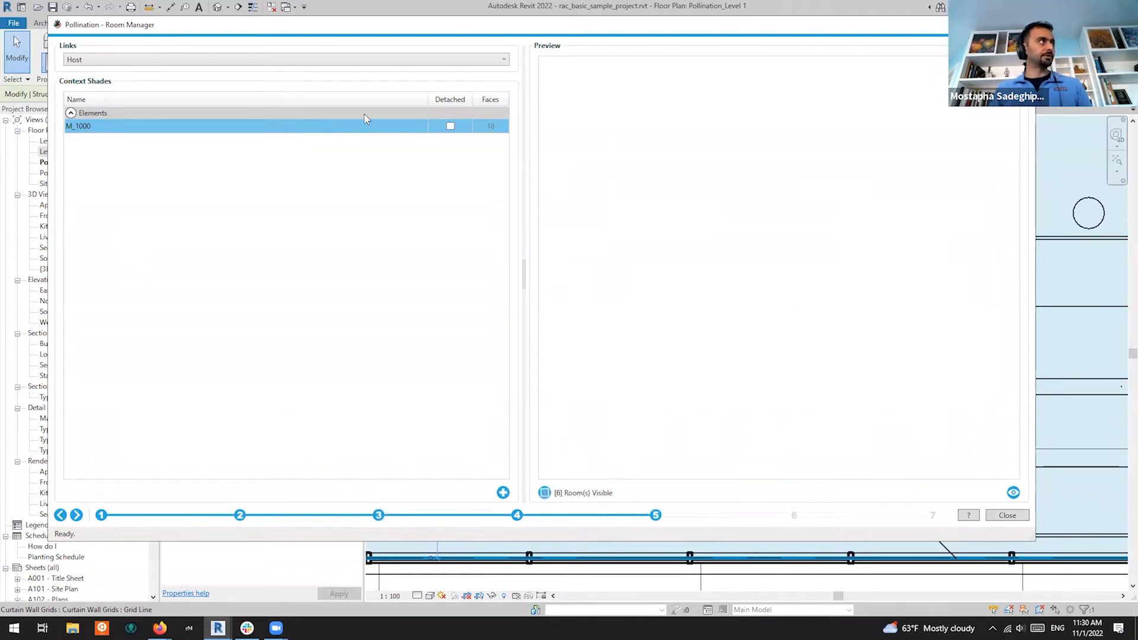
# Refresh the preview showing rooms with the M_1000 shade, and toggle its detached shade setting
pyautogui.click(1013, 492)
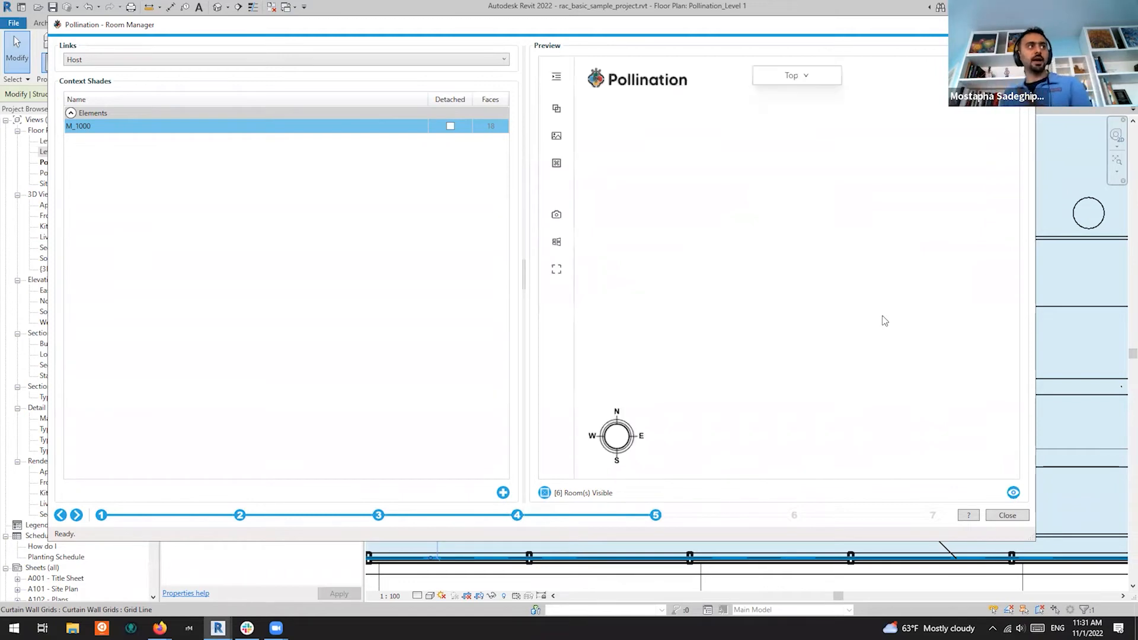
pyautogui.moveTo(837, 259); pyautogui.dragTo(772, 317)
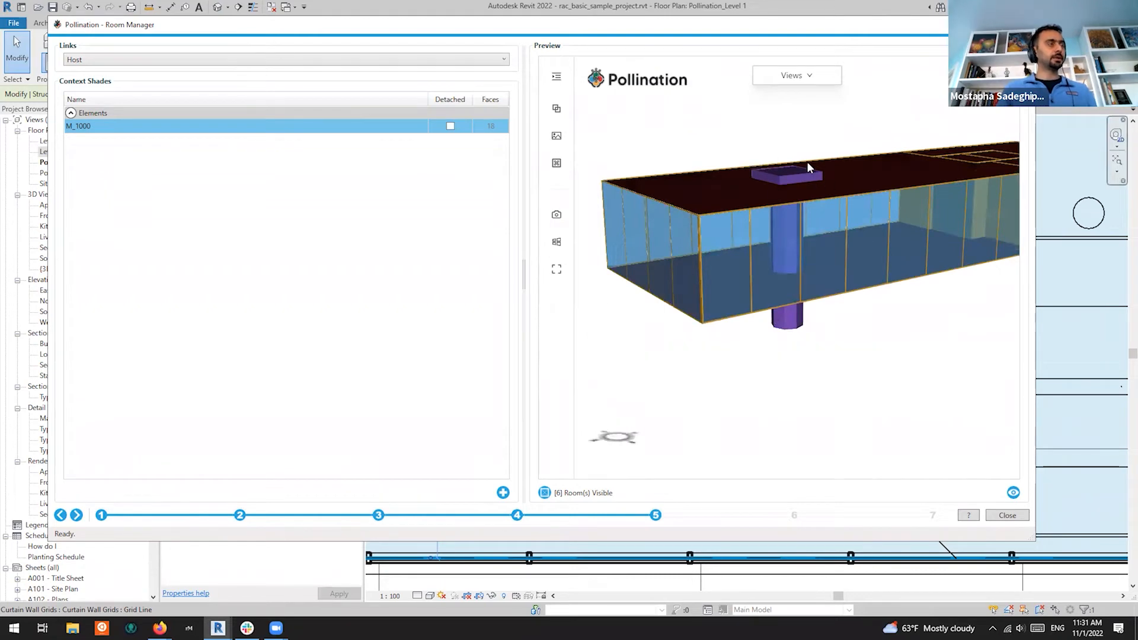
pyautogui.moveTo(795, 218)
pyautogui.mouseDown()
pyautogui.moveTo(790, 201)
pyautogui.moveTo(780, 226)
pyautogui.mouseUp()
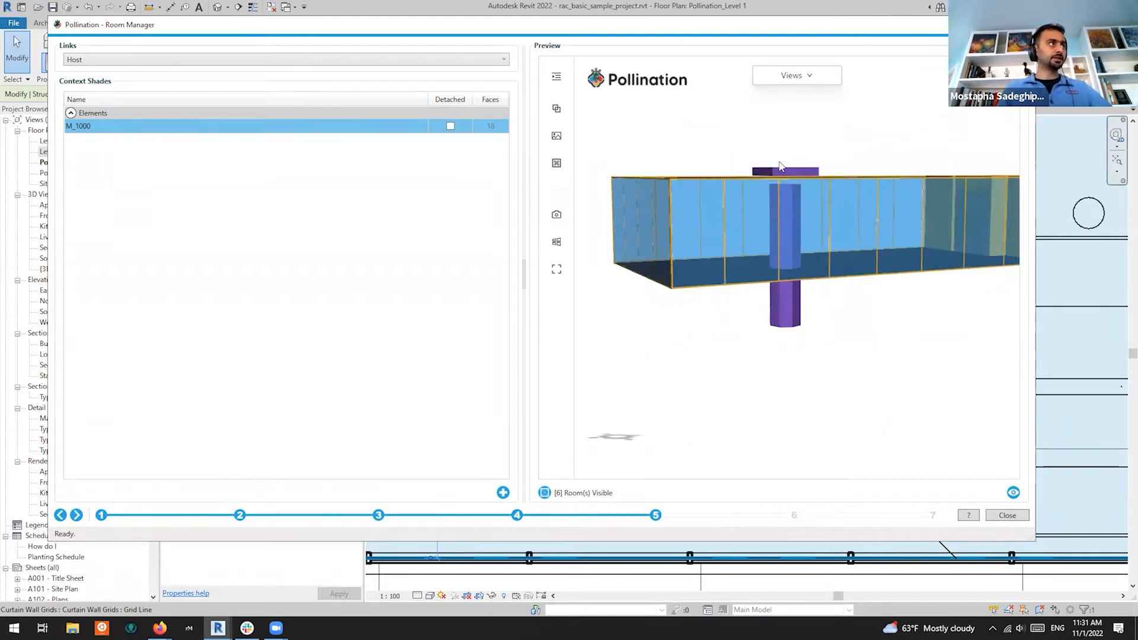
pyautogui.moveTo(791, 184); pyautogui.dragTo(821, 287)
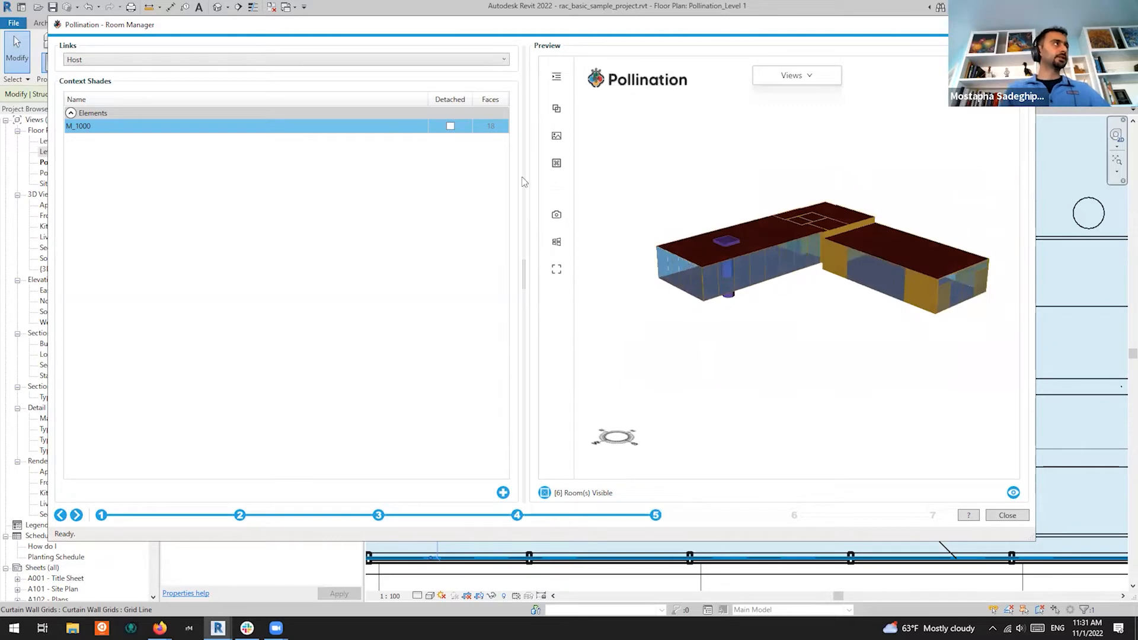
pyautogui.click(451, 127)
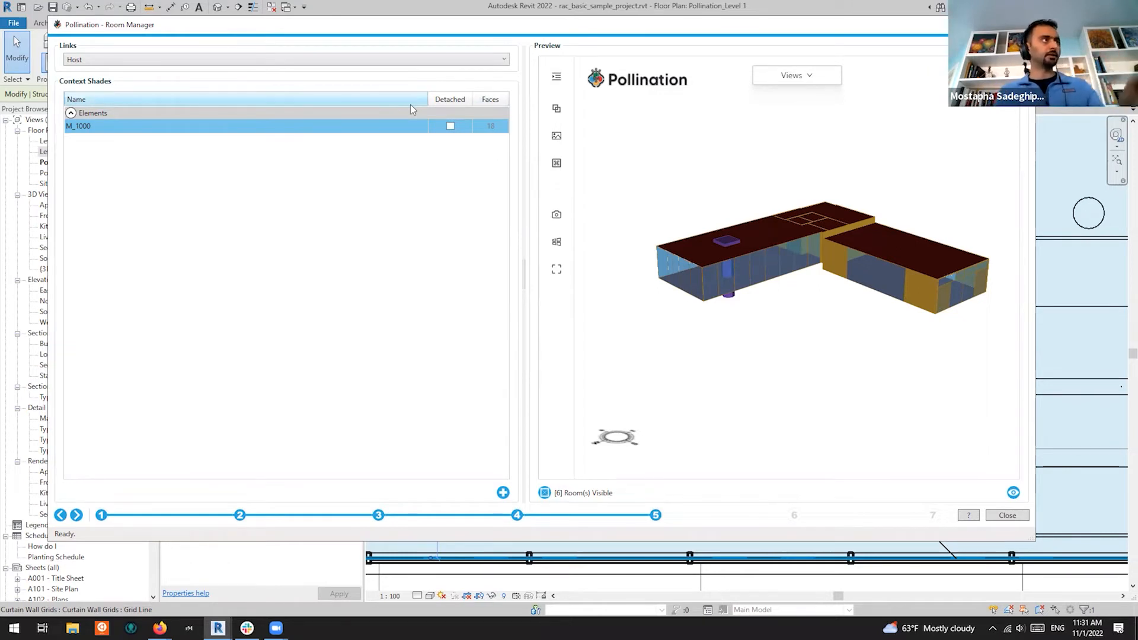
# Move through the grid settings (Grid Size 500, Distance to Floor 800) to the room properties step
pyautogui.click(76, 514)
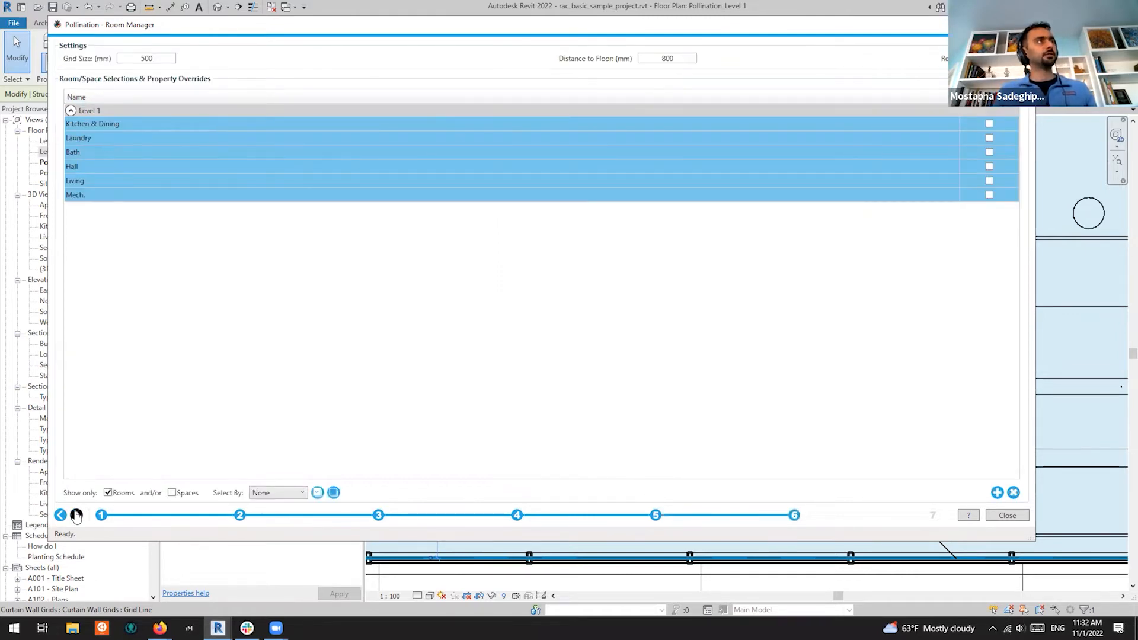
pyautogui.moveTo(155, 58); pyautogui.dragTo(110, 55)
pyautogui.moveTo(671, 57); pyautogui.dragTo(643, 58)
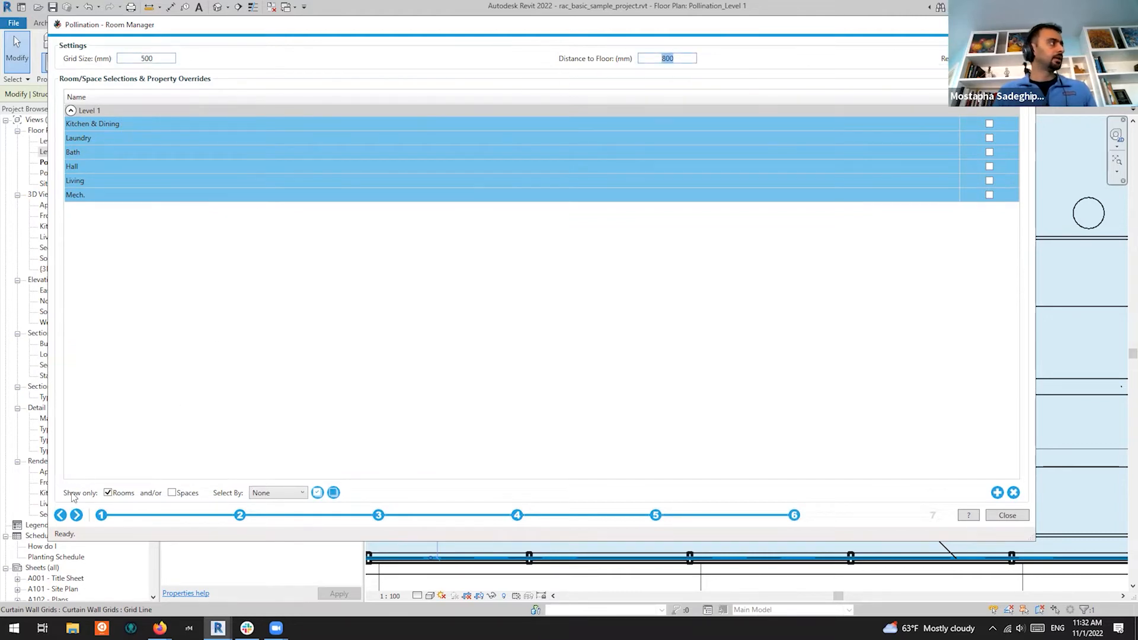
pyautogui.click(77, 515)
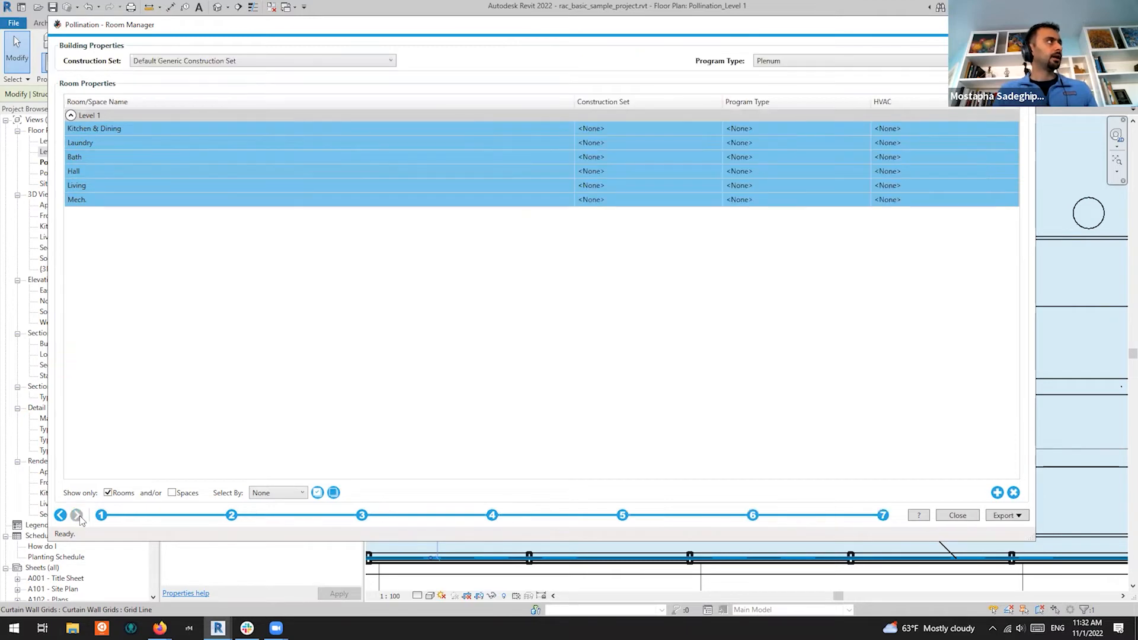
# Try editing the selected rooms' properties, then dismiss the error and the floating room window
pyautogui.rightClick(528, 144)
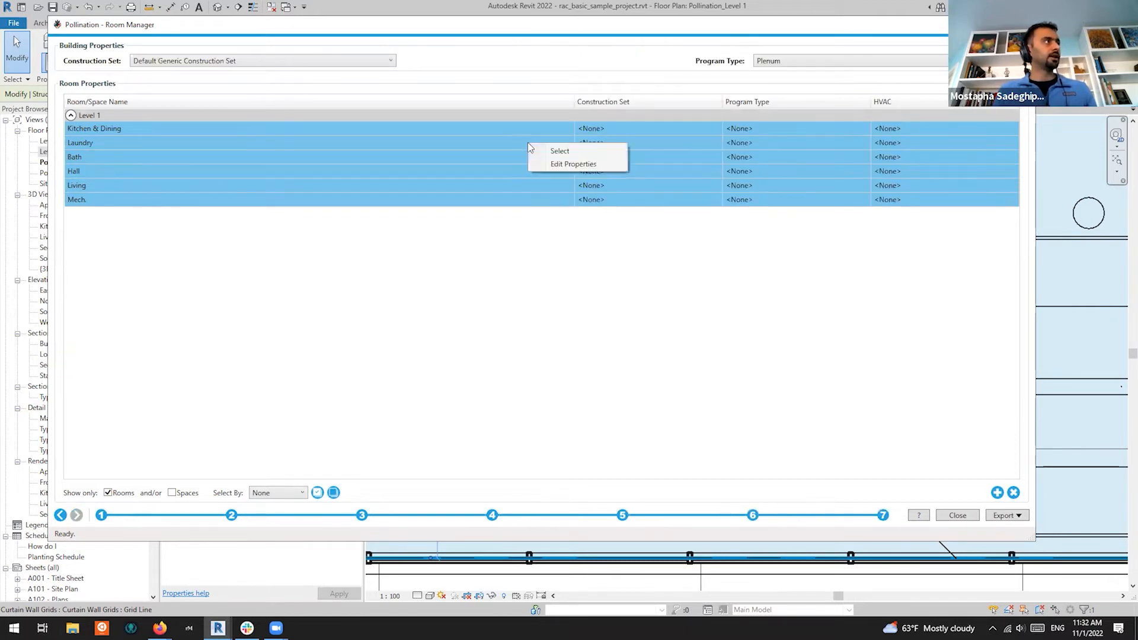
pyautogui.click(557, 165)
pyautogui.click(614, 311)
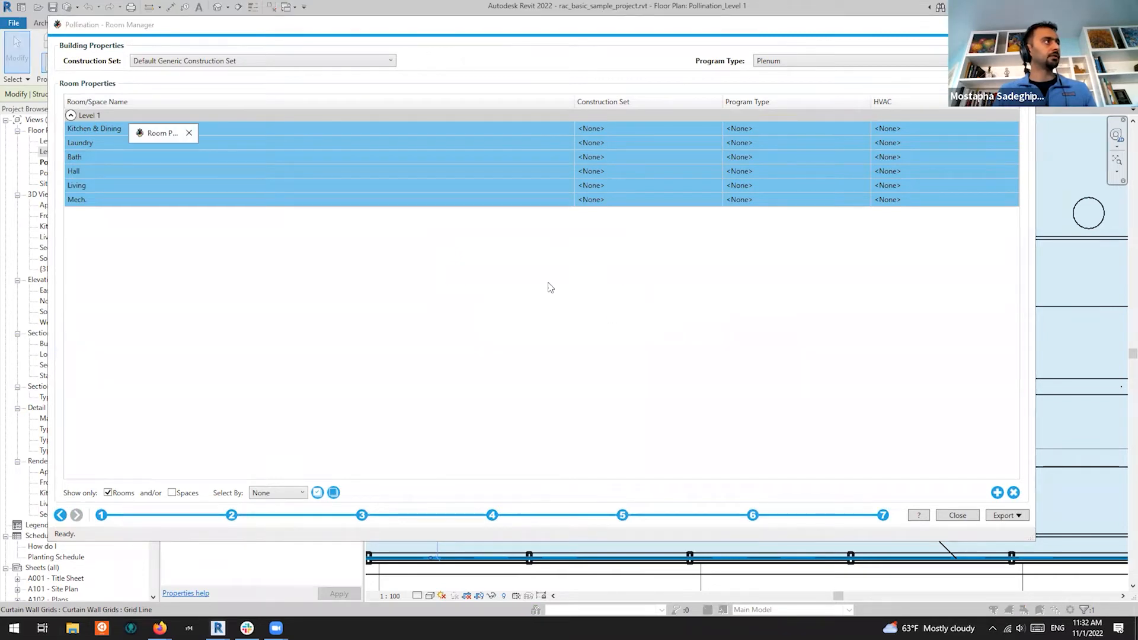
pyautogui.click(188, 133)
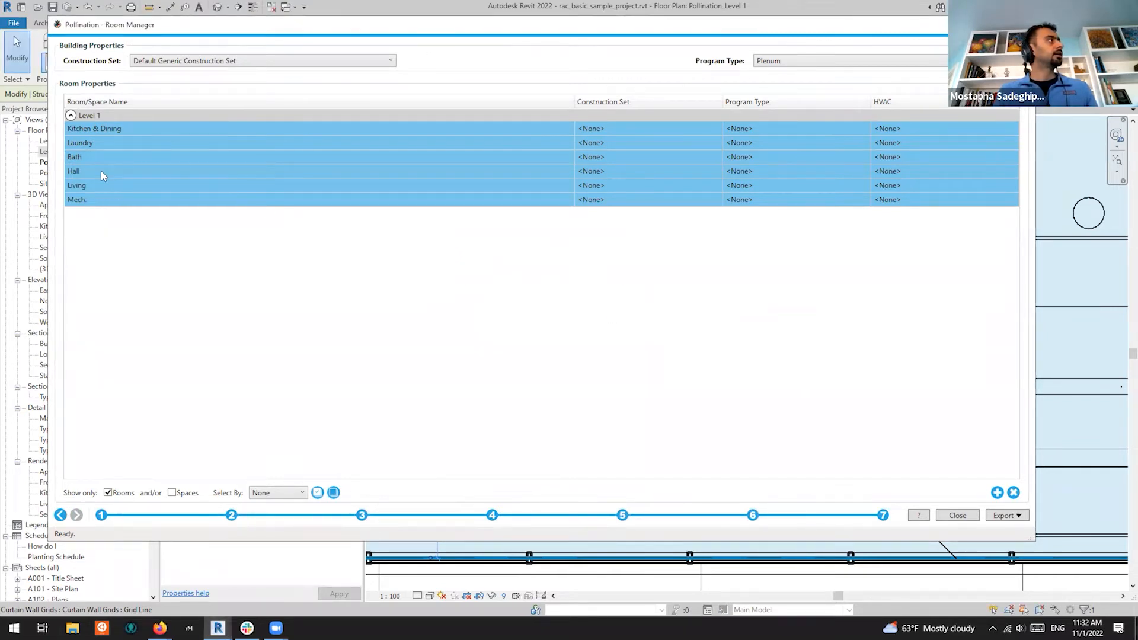
# Select all six Level 1 rooms in the Room Manager table and show the export formats
pyautogui.click(650, 147)
pyautogui.keyDown('shift'); pyautogui.click(628, 131); pyautogui.keyUp('shift')
pyautogui.click(486, 131)
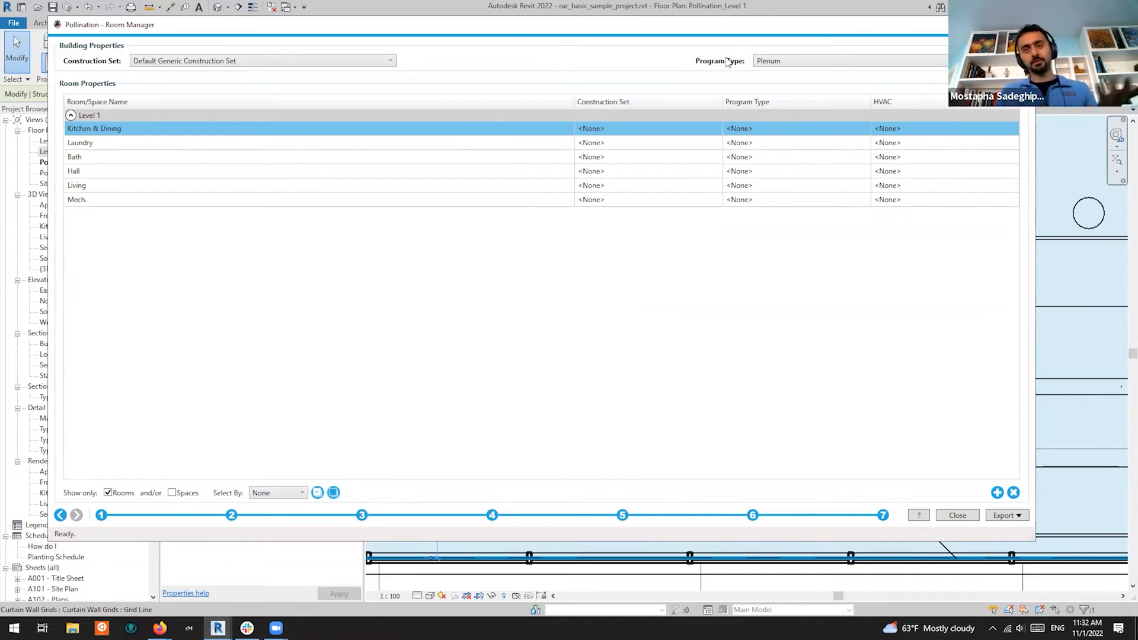
pyautogui.keyDown('ctrl'); pyautogui.click(323, 200); pyautogui.keyUp('ctrl')
pyautogui.hotkey('ctrl', 'a')
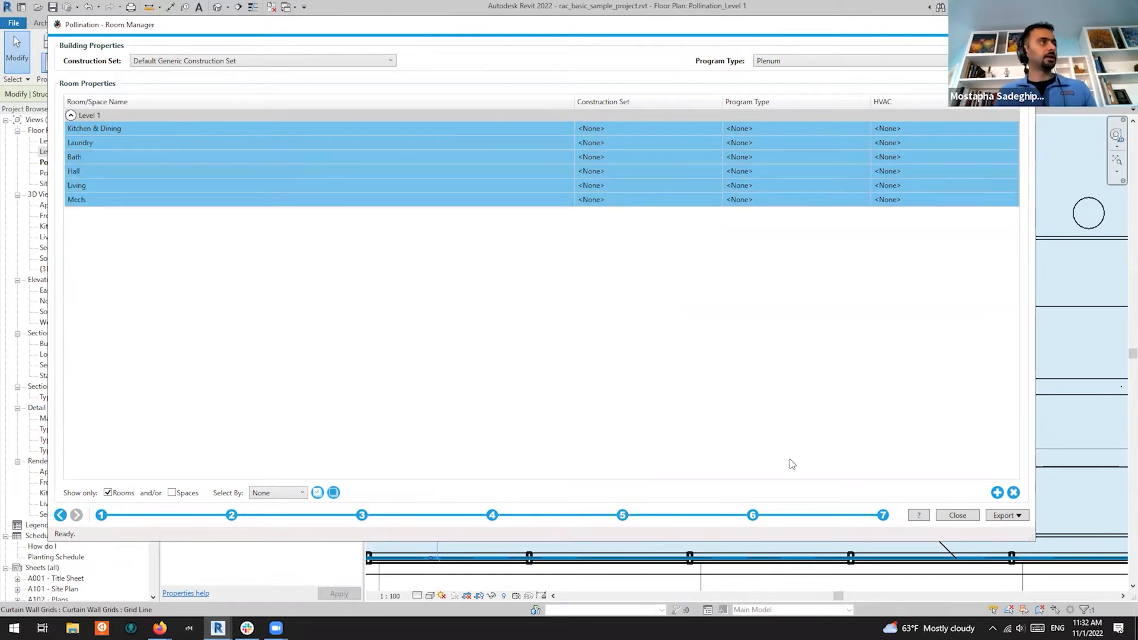
pyautogui.click(1020, 515)
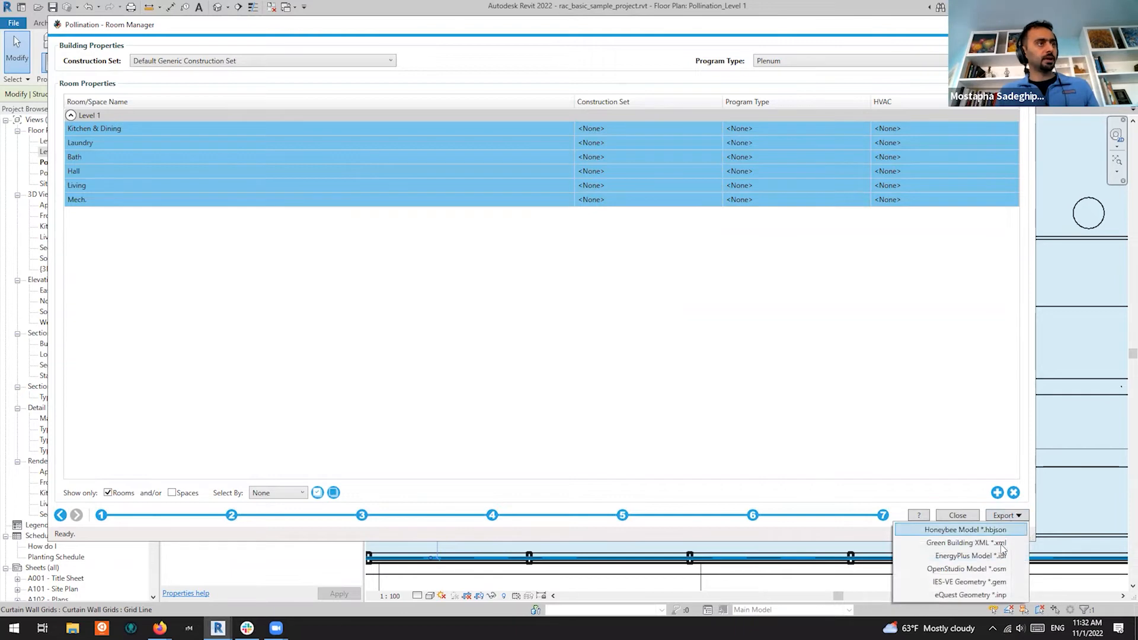
# Start the IES-VE Geometry export and create and open a new AEC2022 folder in Downloads
pyautogui.click(981, 583)
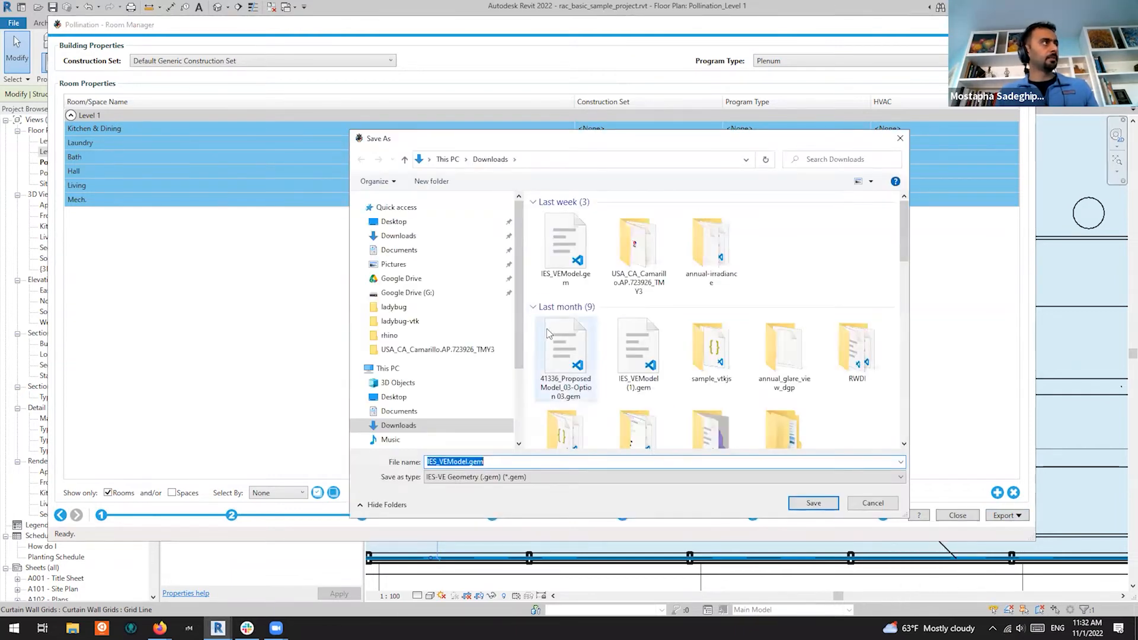
pyautogui.click(786, 252)
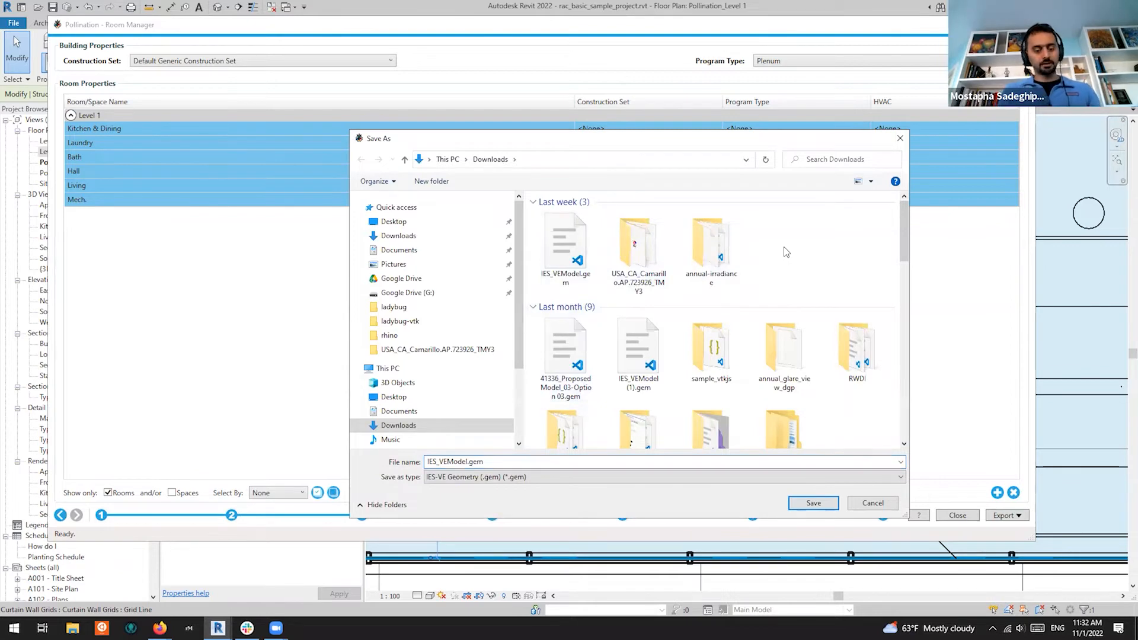
pyautogui.hotkey('ctrl', 'shift', 'n')
pyautogui.write('AE')
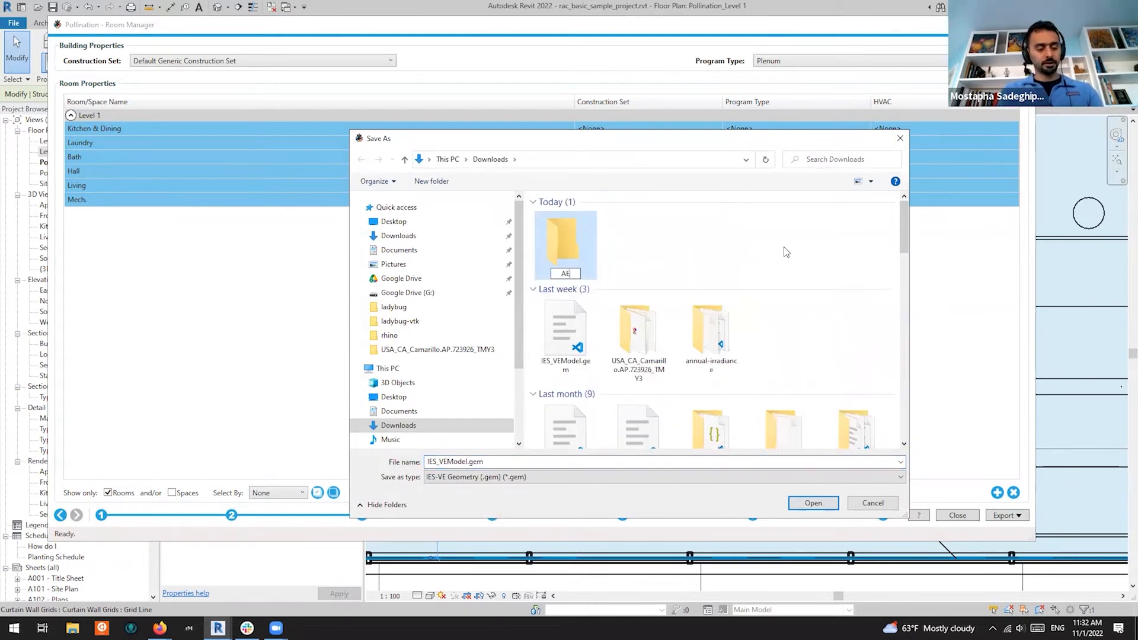
pyautogui.write('C2022-')
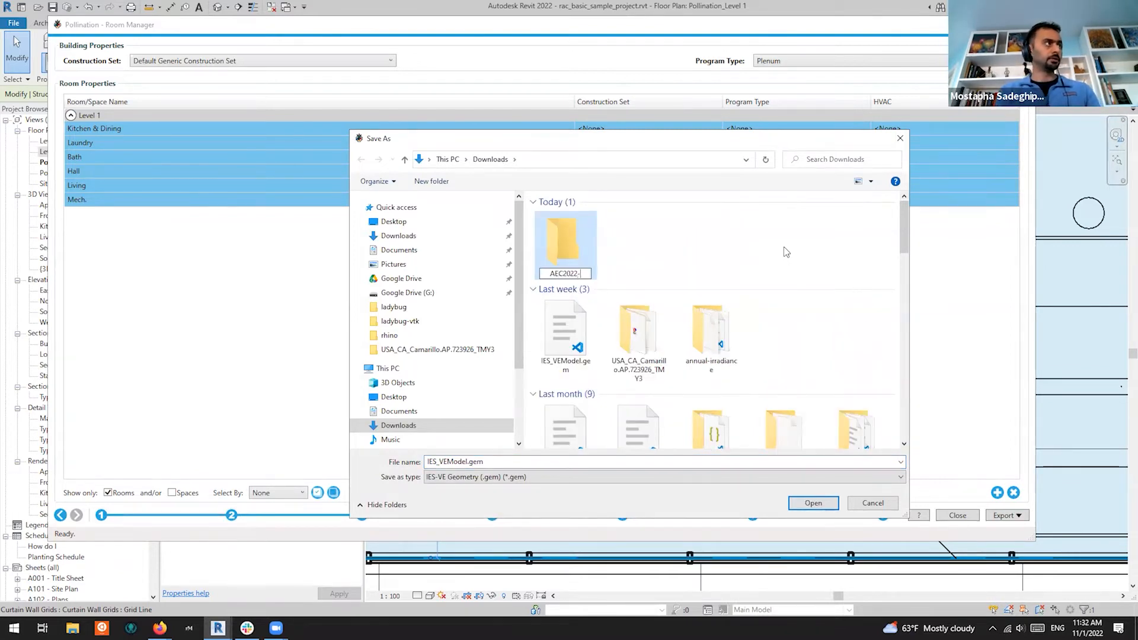
pyautogui.press('BackSpace')
pyautogui.press('Return')
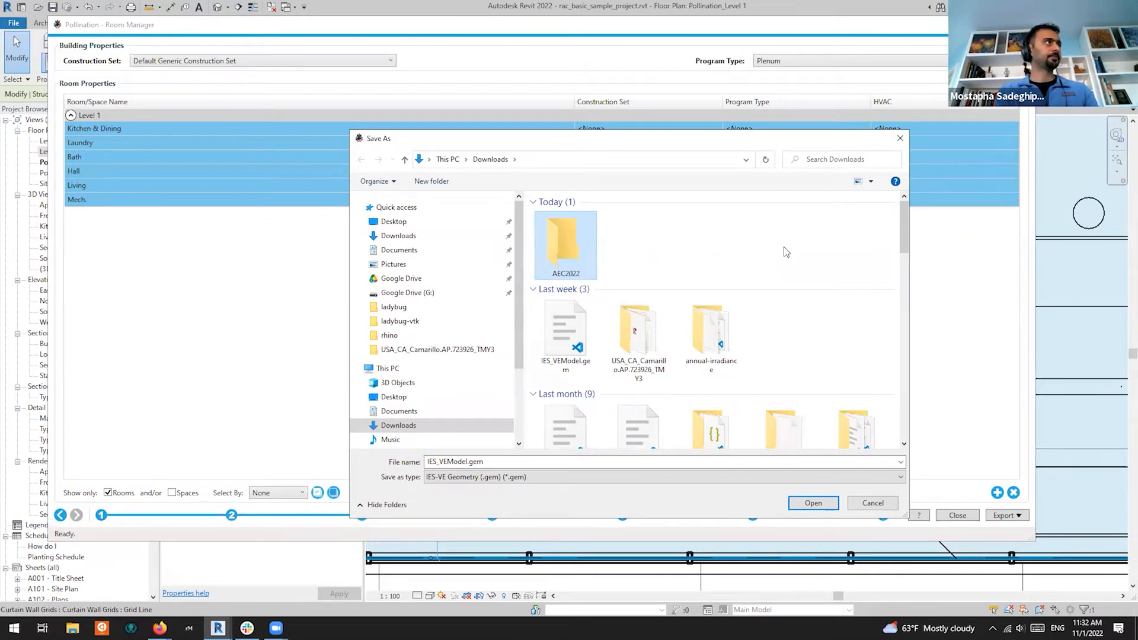
pyautogui.press('Return')
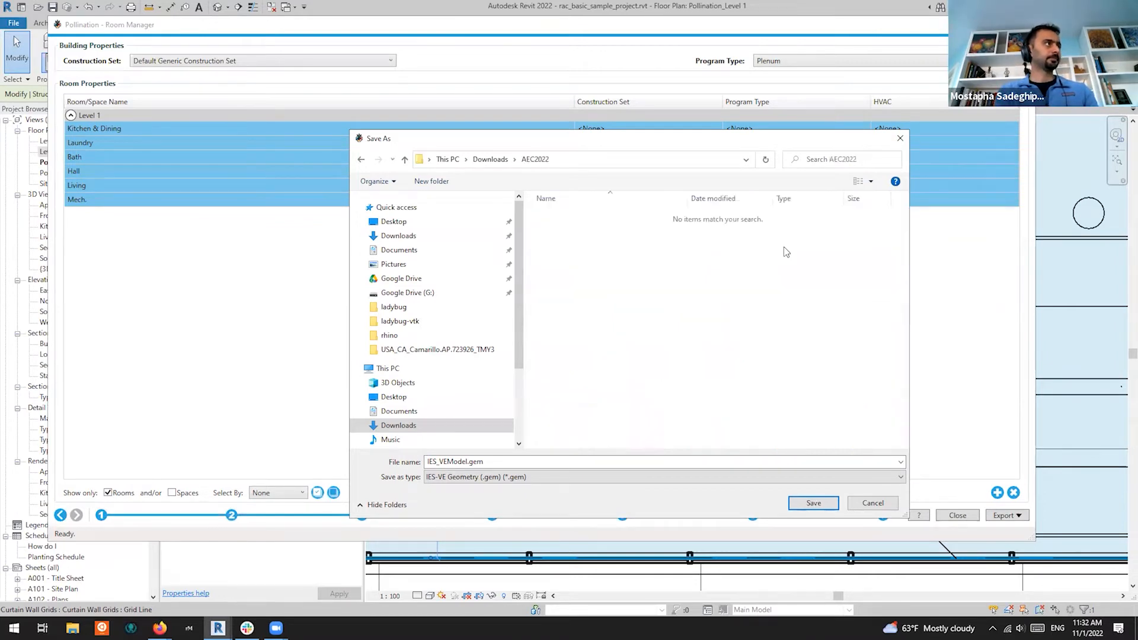
# Save IES_VEModel.gem there, then export HoneybeeModel.hbjson to the same folder
pyautogui.click(812, 501)
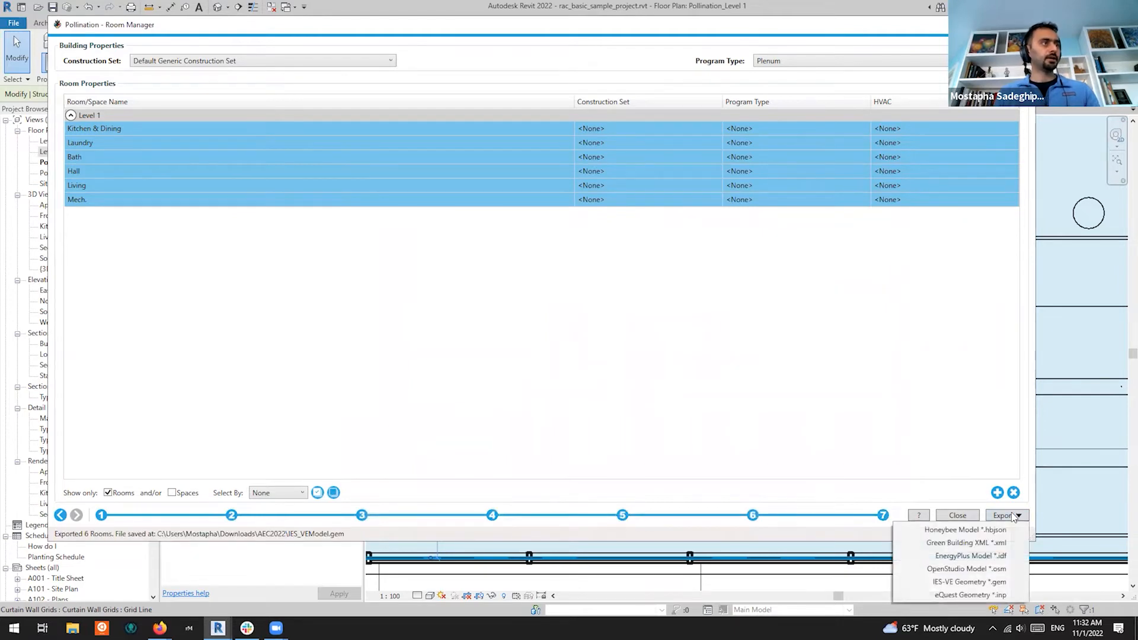
pyautogui.click(990, 531)
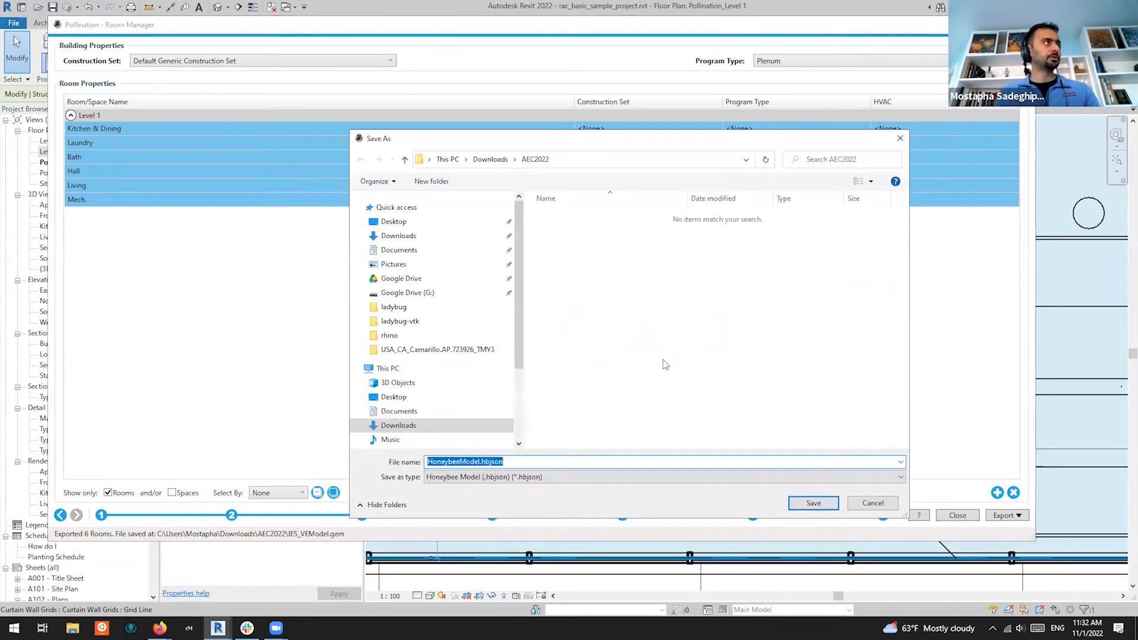
pyautogui.click(798, 501)
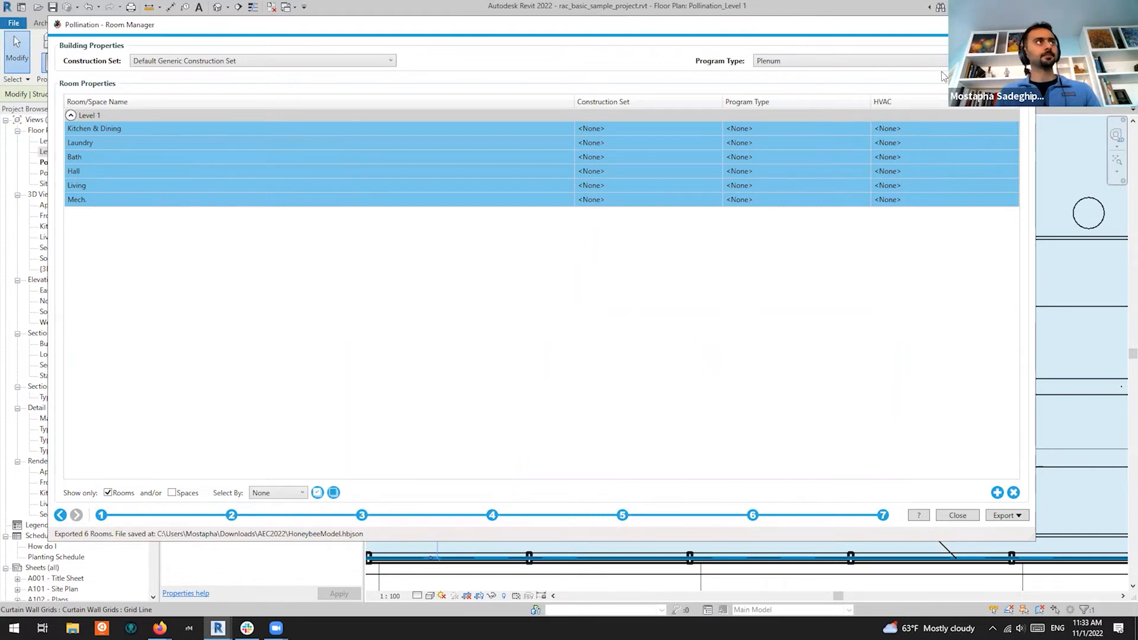
# Show the desktop and launch Rhino 7 from a Start menu search for 'rhi'
pyautogui.hotkey('alt', 'Tab')
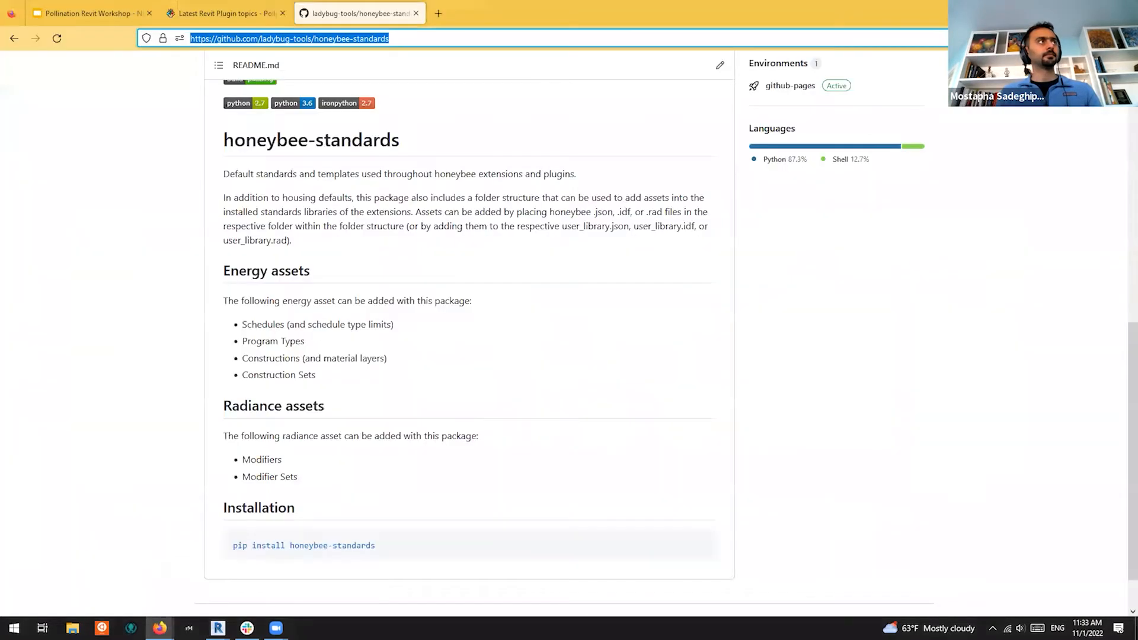
pyautogui.press('super+d')
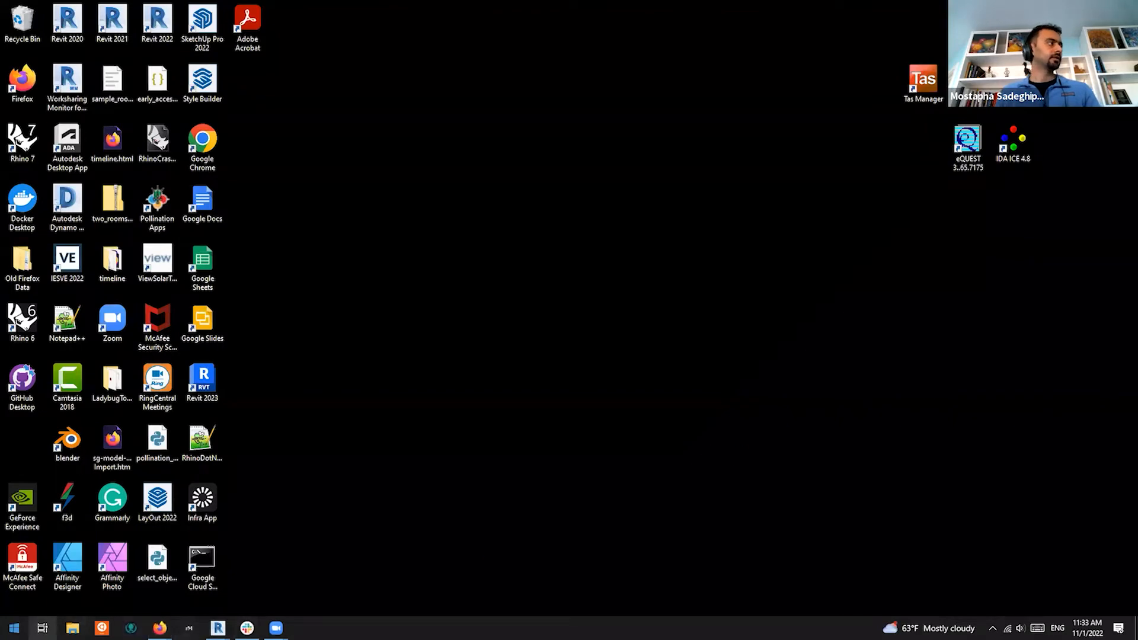
pyautogui.click(14, 628)
pyautogui.write('rhion')
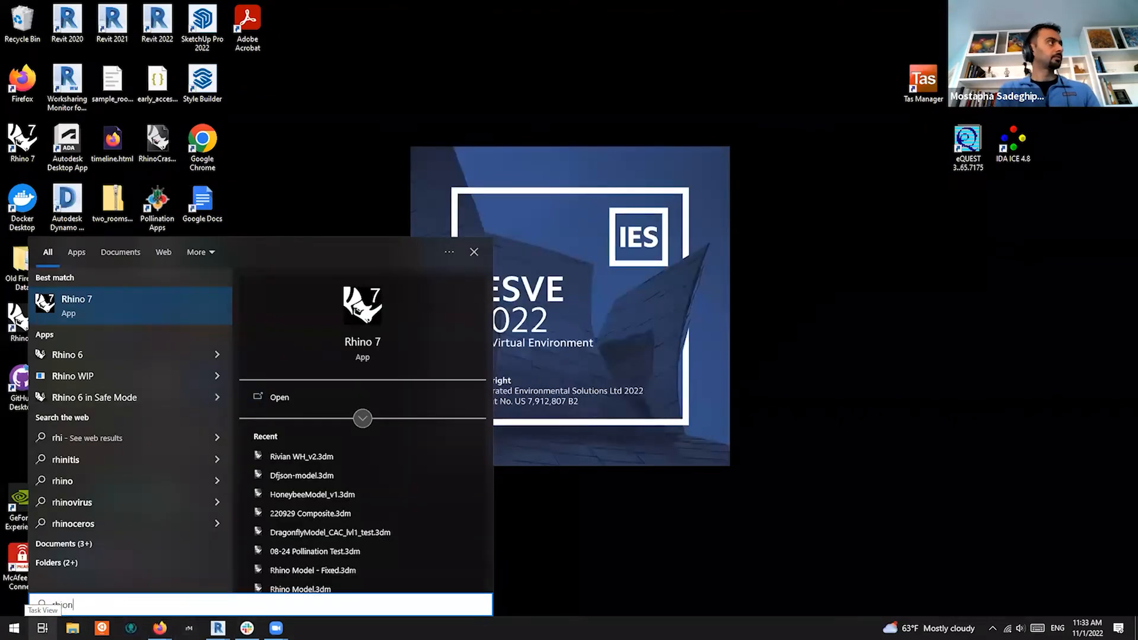
pyautogui.press('BackSpace')
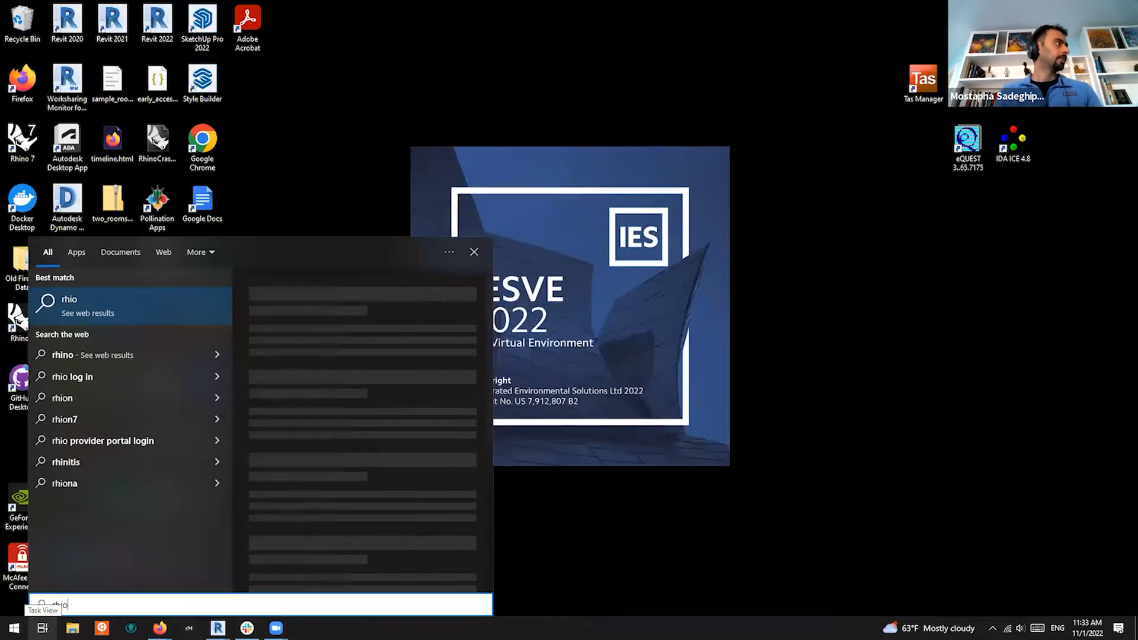
pyautogui.press('BackSpace')
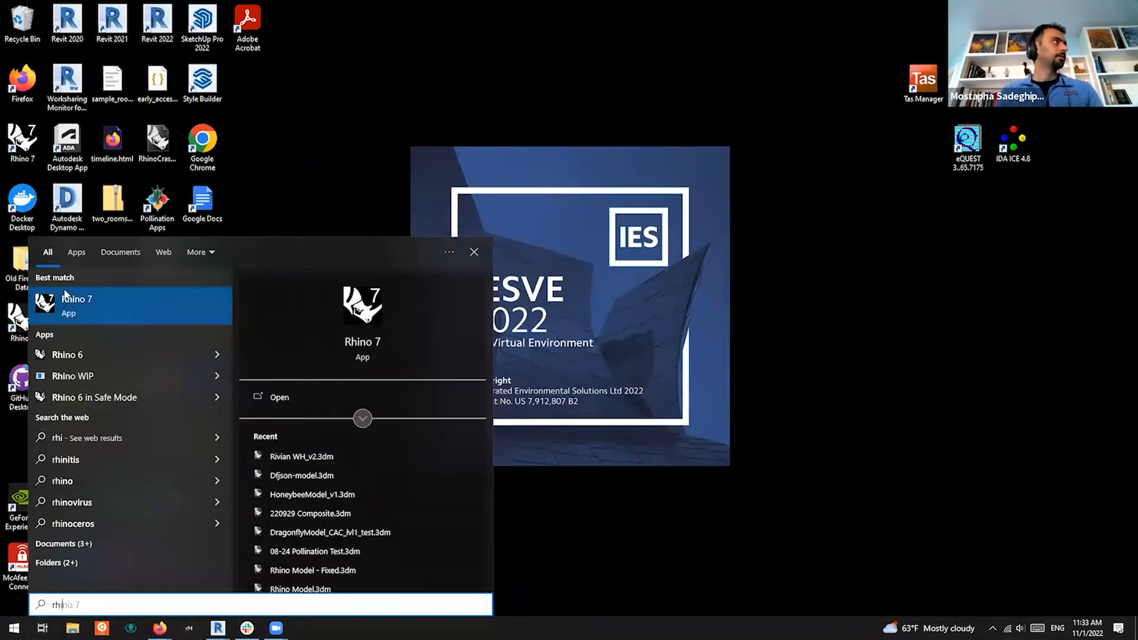
pyautogui.click(81, 306)
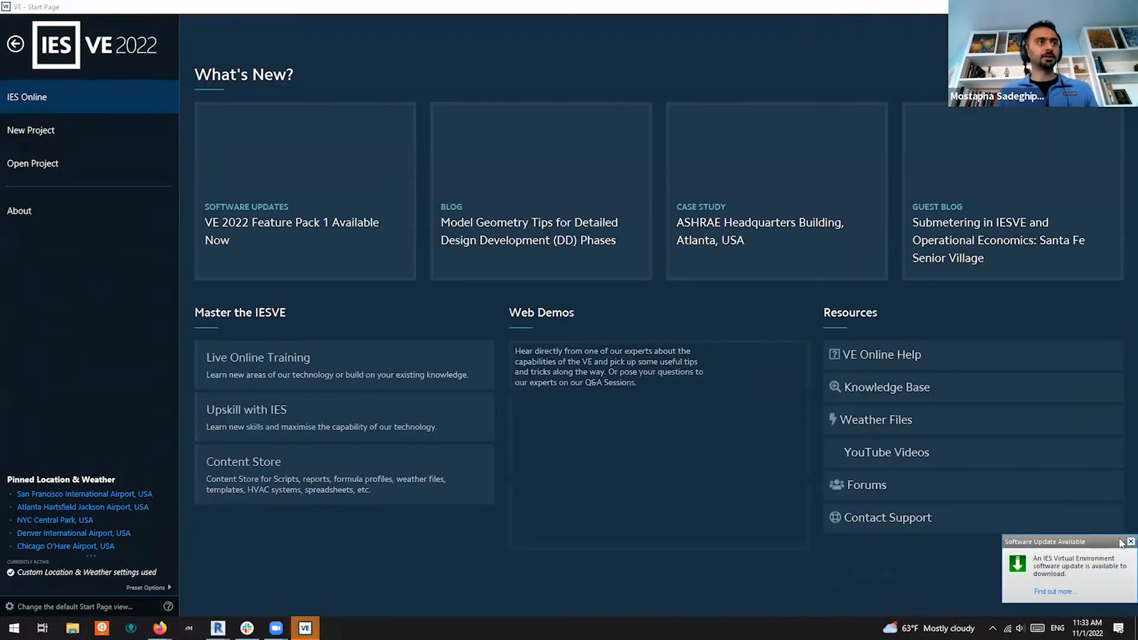
# Dismiss the update notice and quick-create a new empty IES VE project
pyautogui.click(1130, 542)
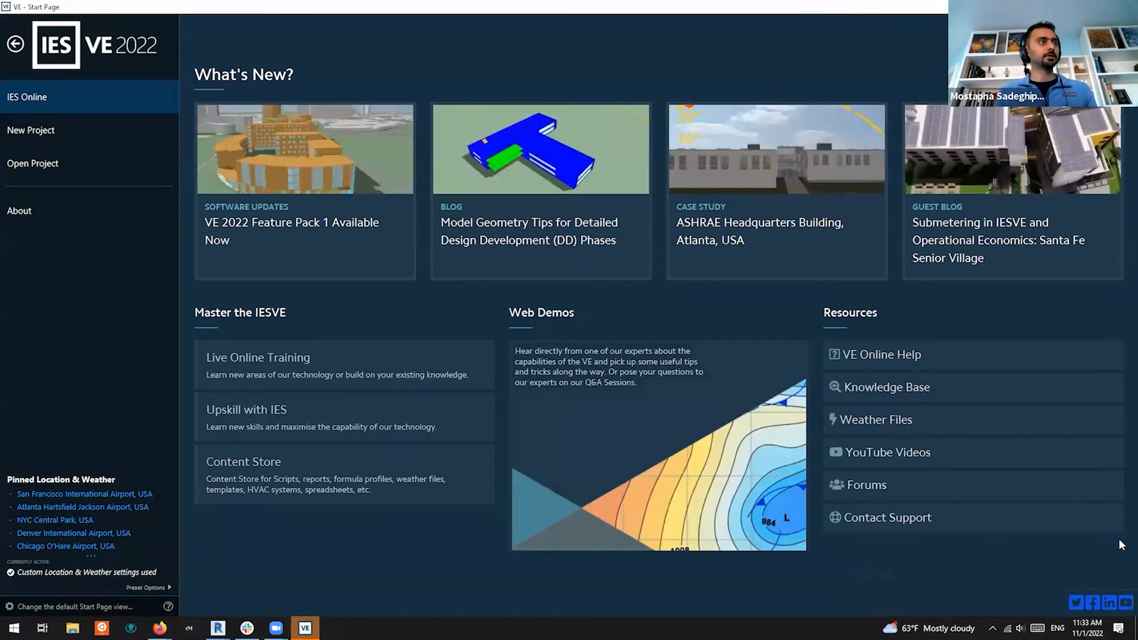
pyautogui.click(81, 127)
pyautogui.click(255, 243)
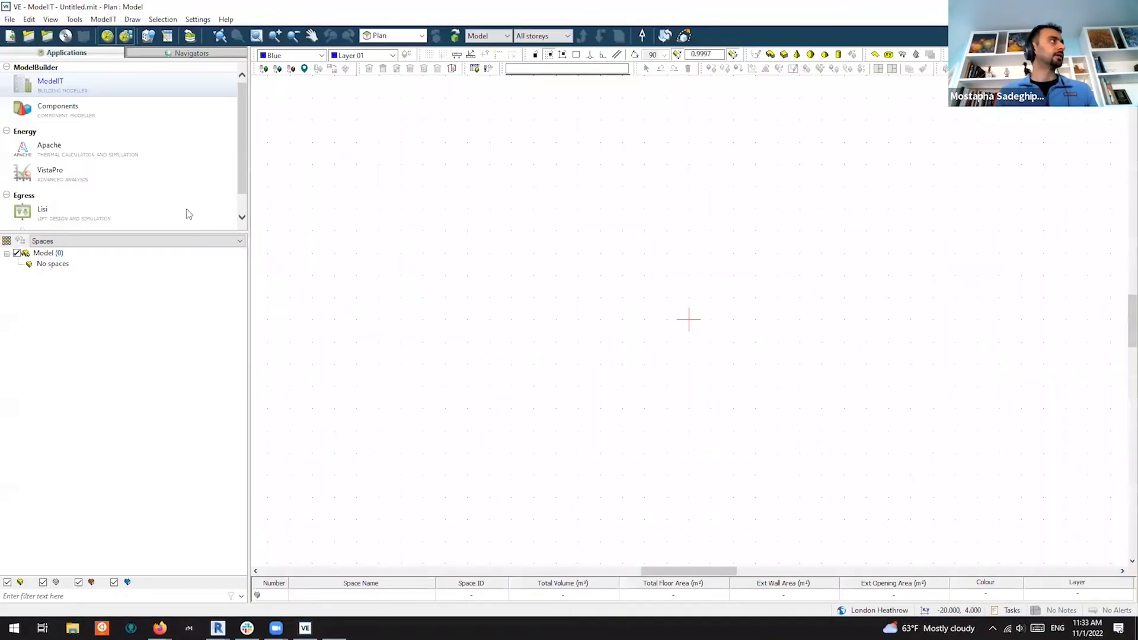
# Import IES_VEModel.gem from the AEC2022 folder as a GEM BIM file and preview it in 3D
pyautogui.click(9, 22)
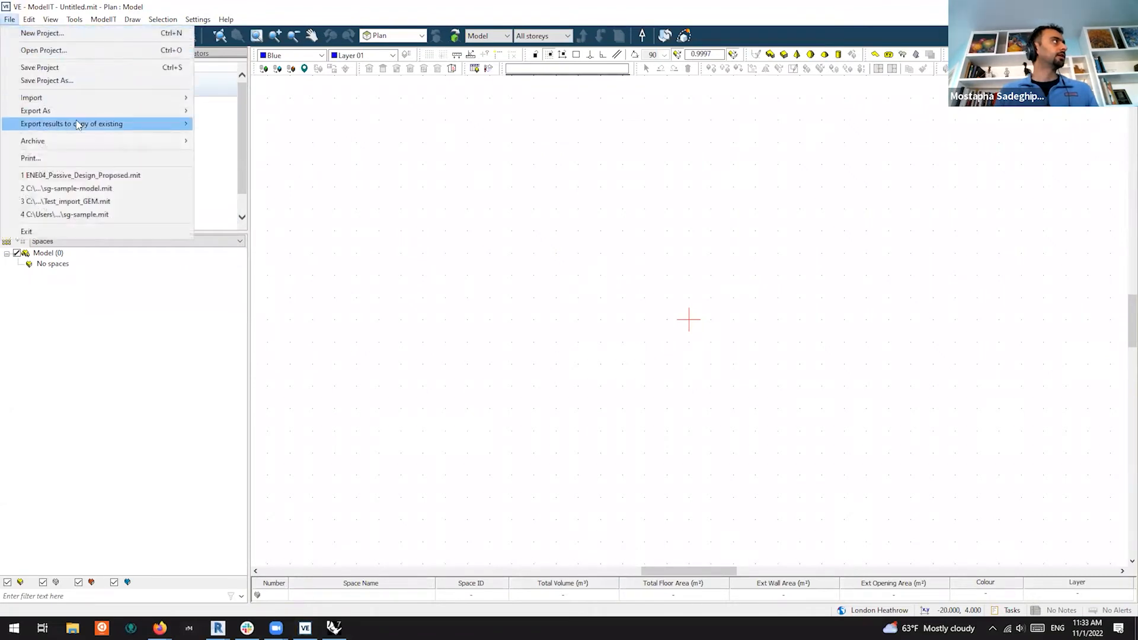
pyautogui.moveTo(77, 100)
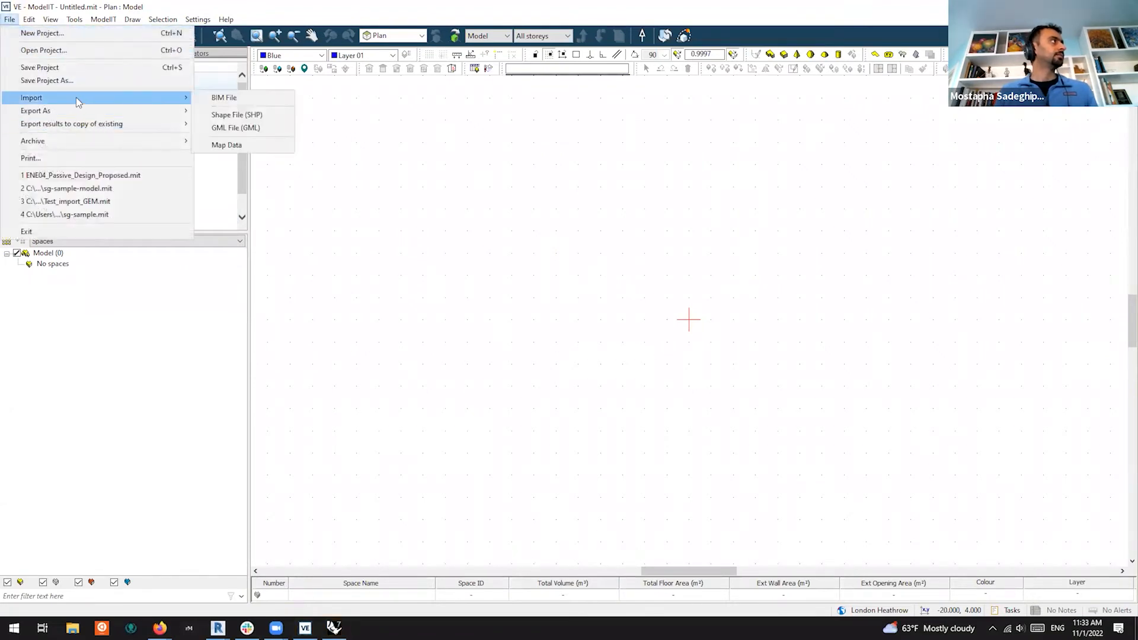
pyautogui.click(230, 97)
pyautogui.doubleClick(183, 124)
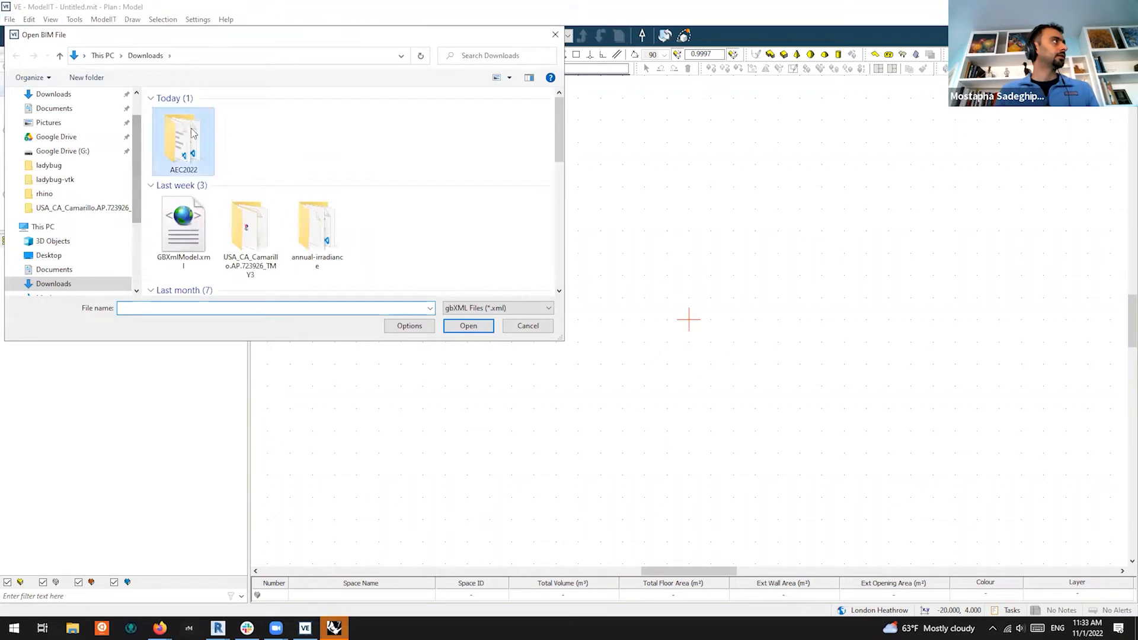
pyautogui.click(517, 307)
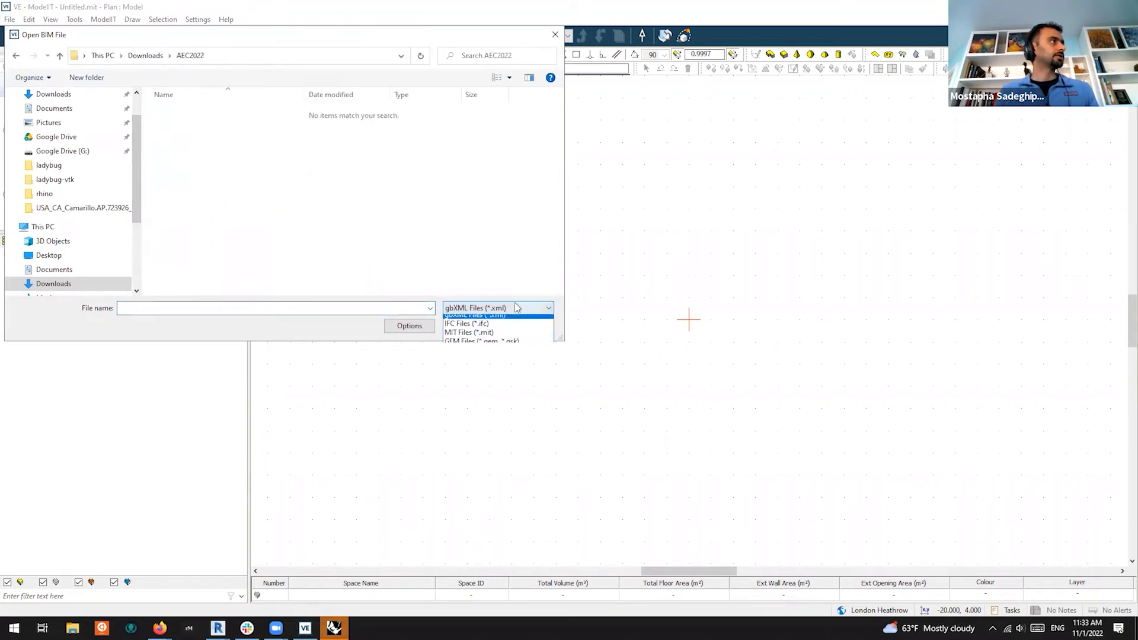
pyautogui.click(503, 348)
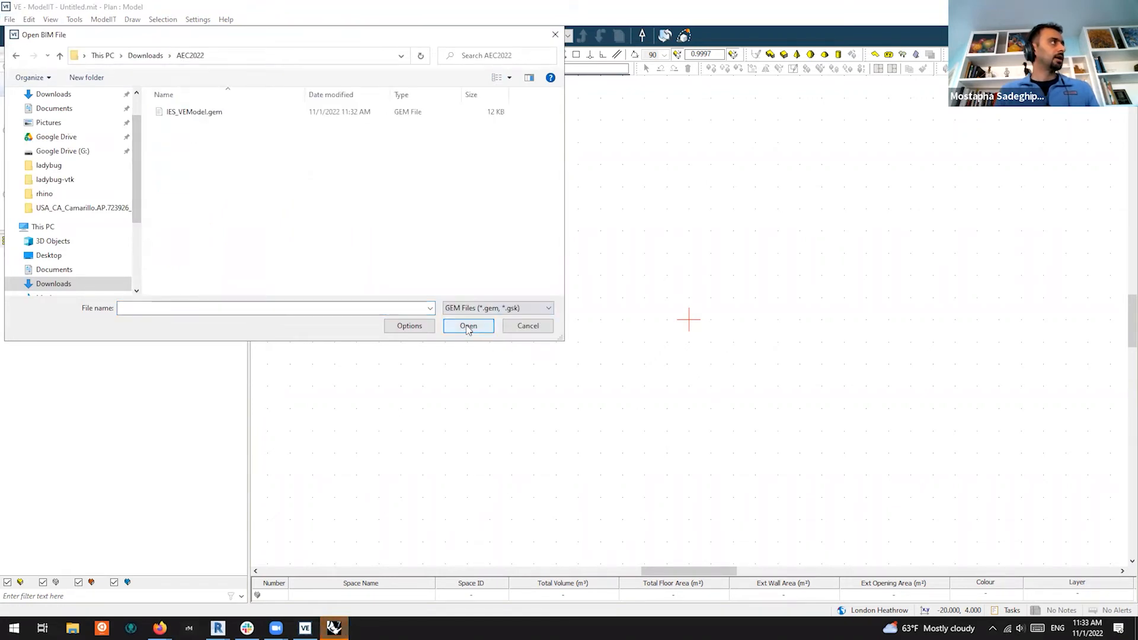
pyautogui.click(185, 113)
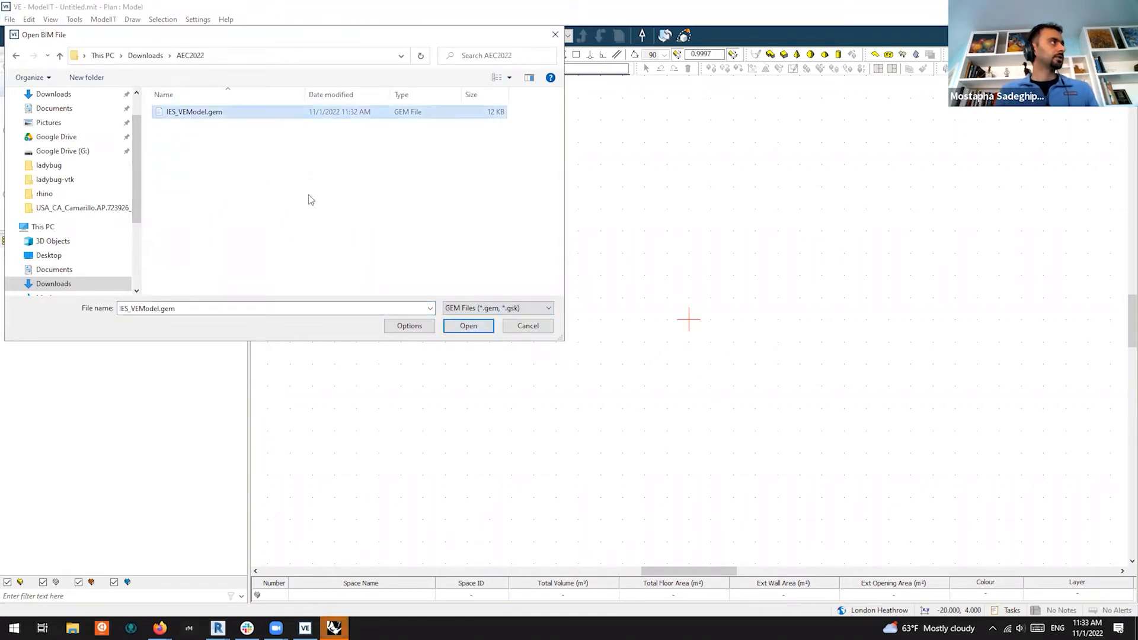
pyautogui.click(478, 329)
pyautogui.moveTo(535, 268); pyautogui.dragTo(525, 304)
pyautogui.scroll(3, 547, 270)
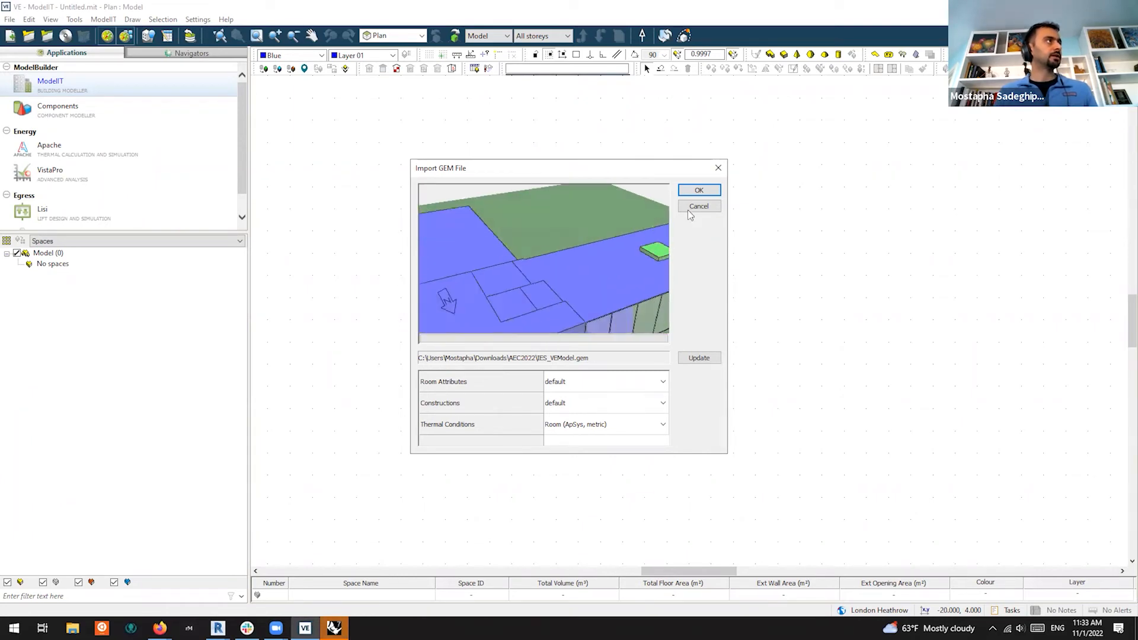
# Confirm the GEM import of six rooms and three shades, then view them in Model Viewer II
pyautogui.click(699, 190)
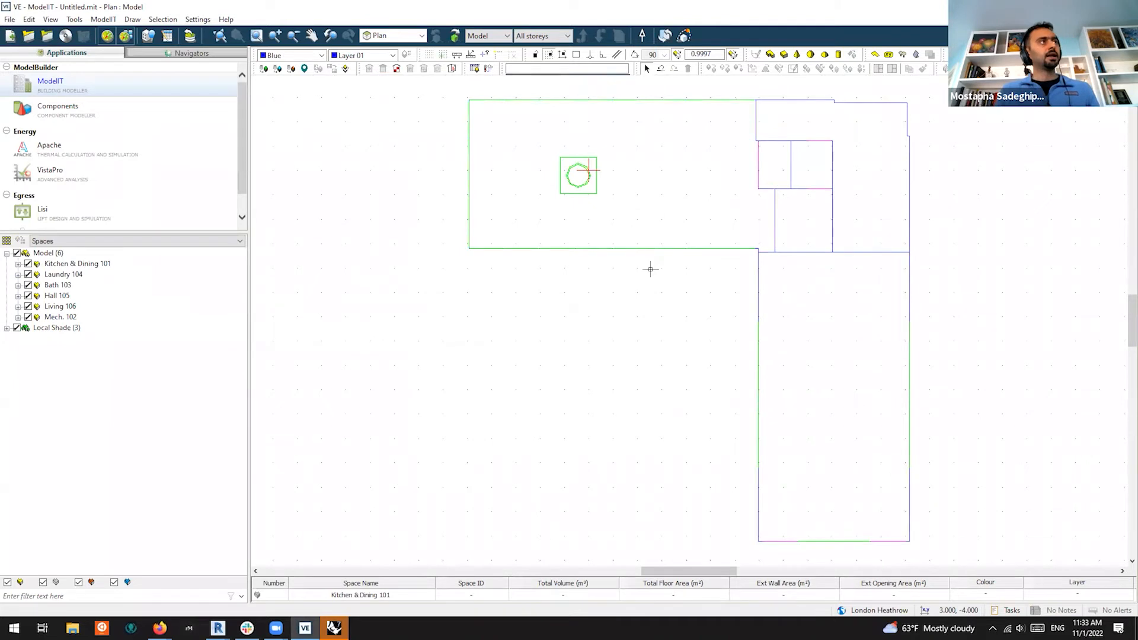
pyautogui.scroll(2, 768, 264)
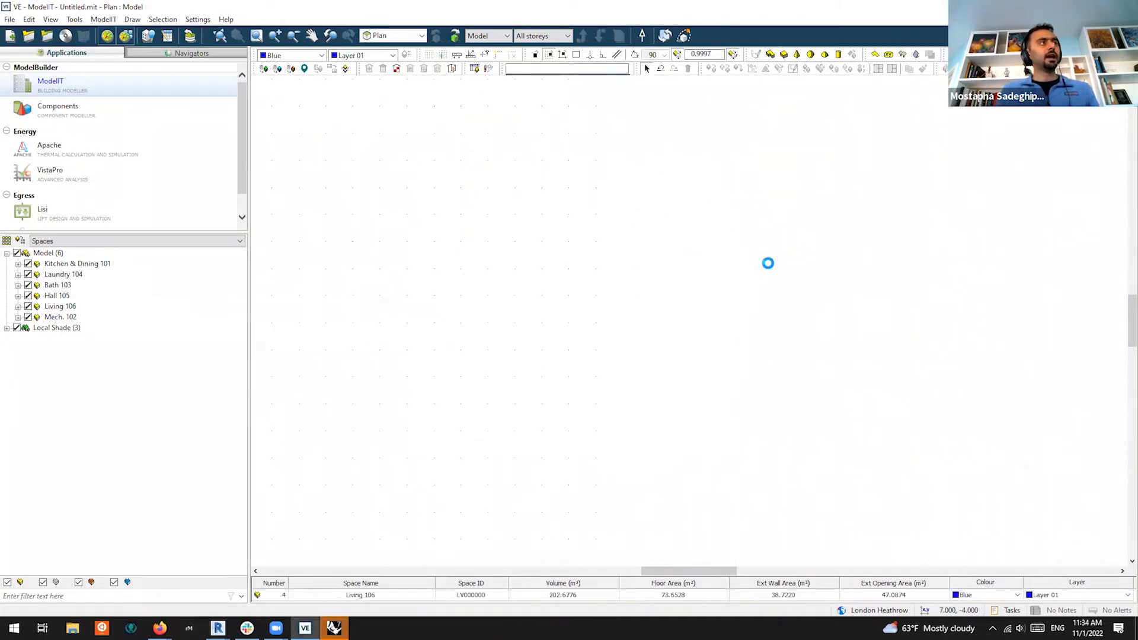
pyautogui.scroll(3, 763, 250)
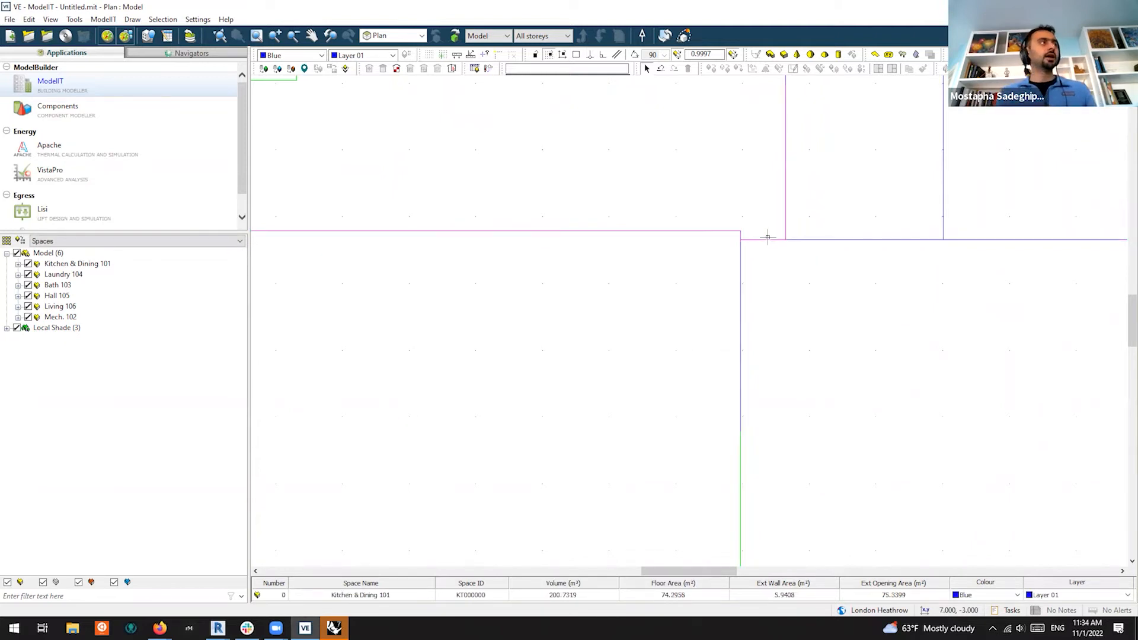
pyautogui.scroll(-1, 752, 257)
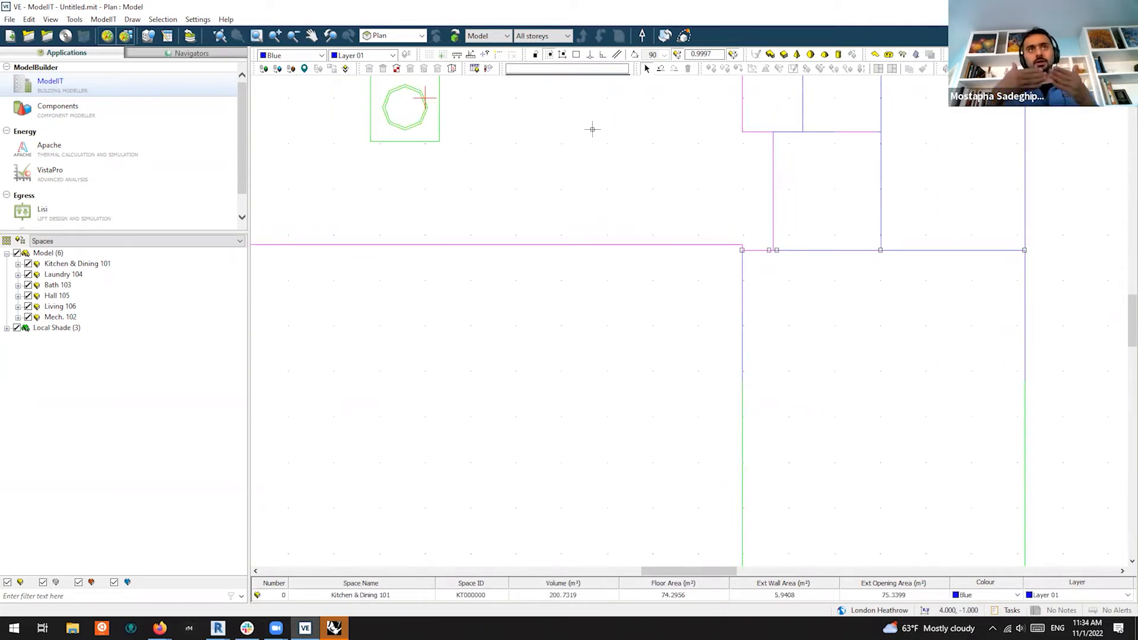
pyautogui.scroll(-3, 664, 249)
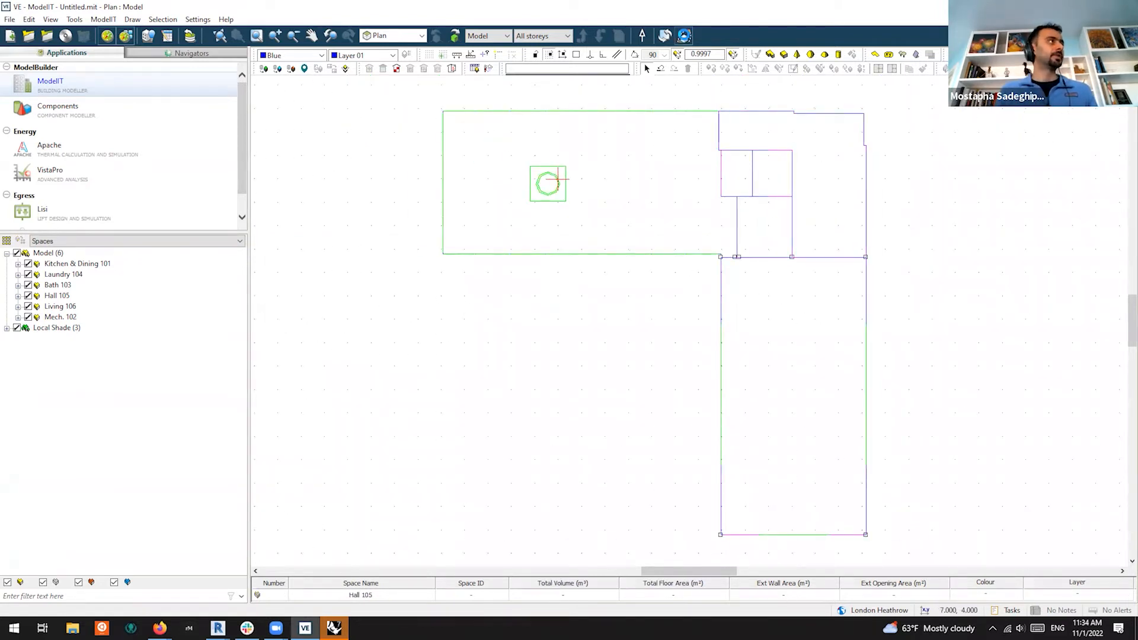
pyautogui.click(683, 35)
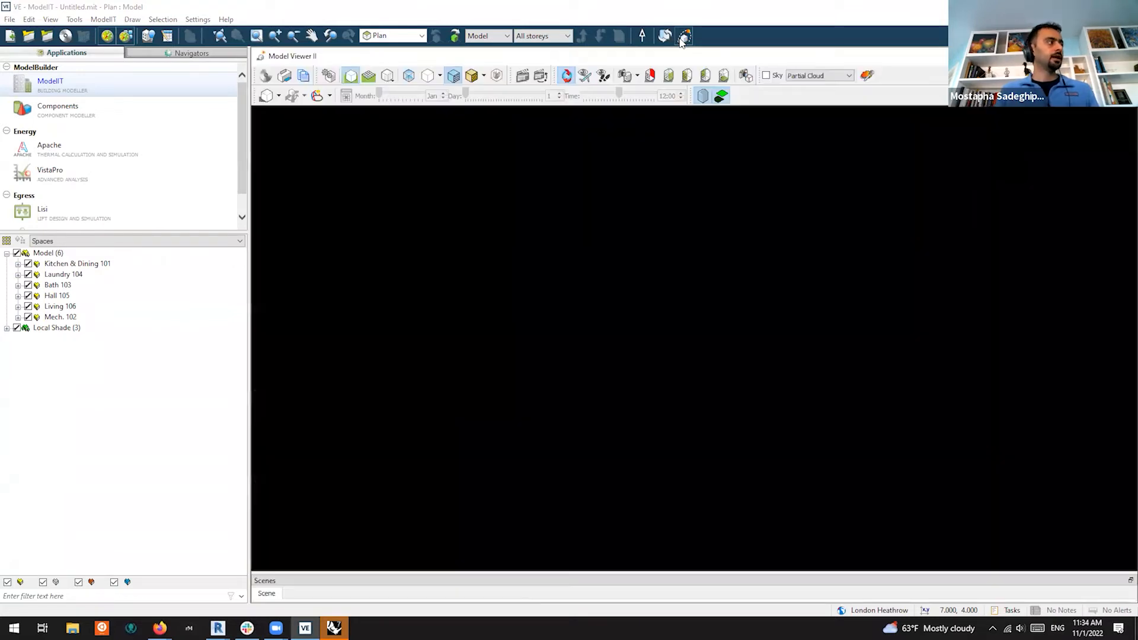
# Orbit the building, then run ModelIT's Model Report with Intersecting spaces checked
pyautogui.moveTo(704, 353); pyautogui.dragTo(995, 453)
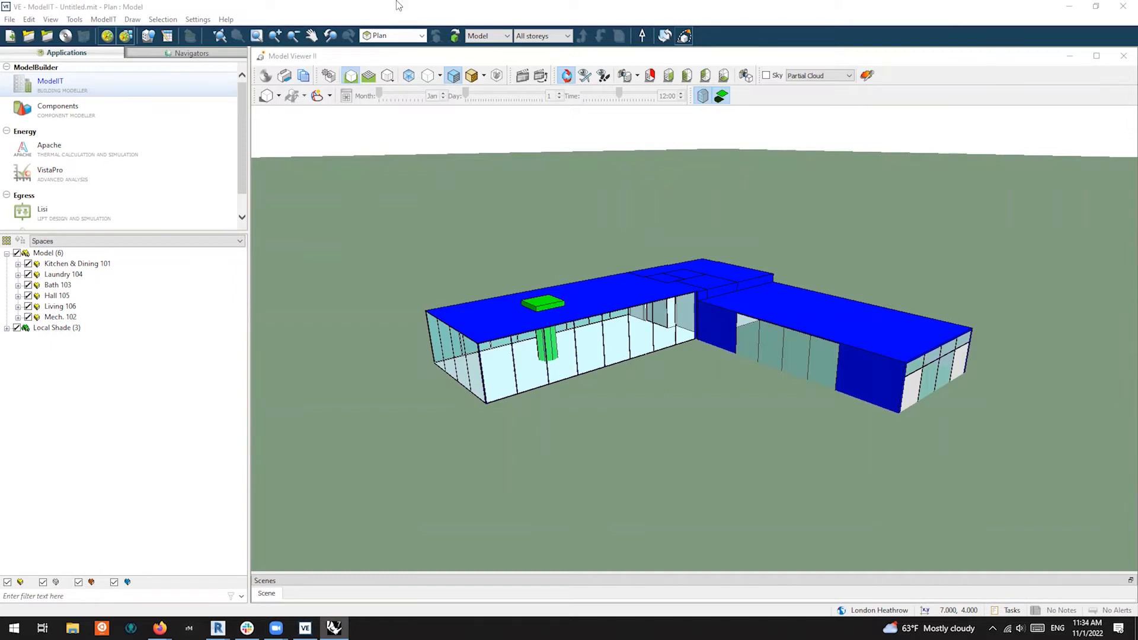
pyautogui.click(104, 20)
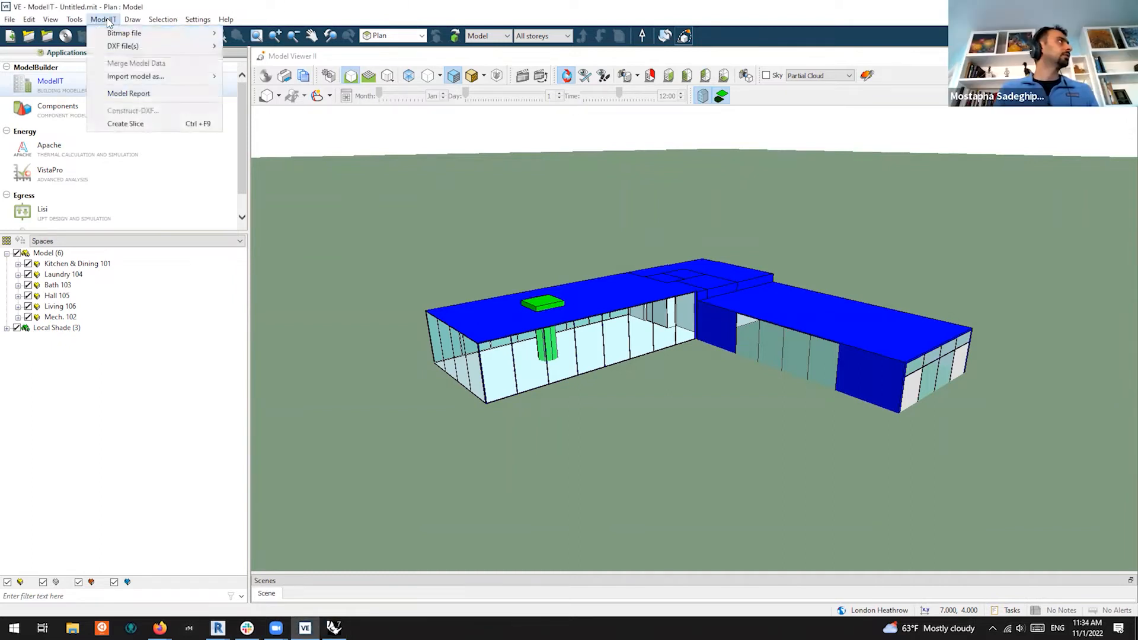
pyautogui.click(153, 94)
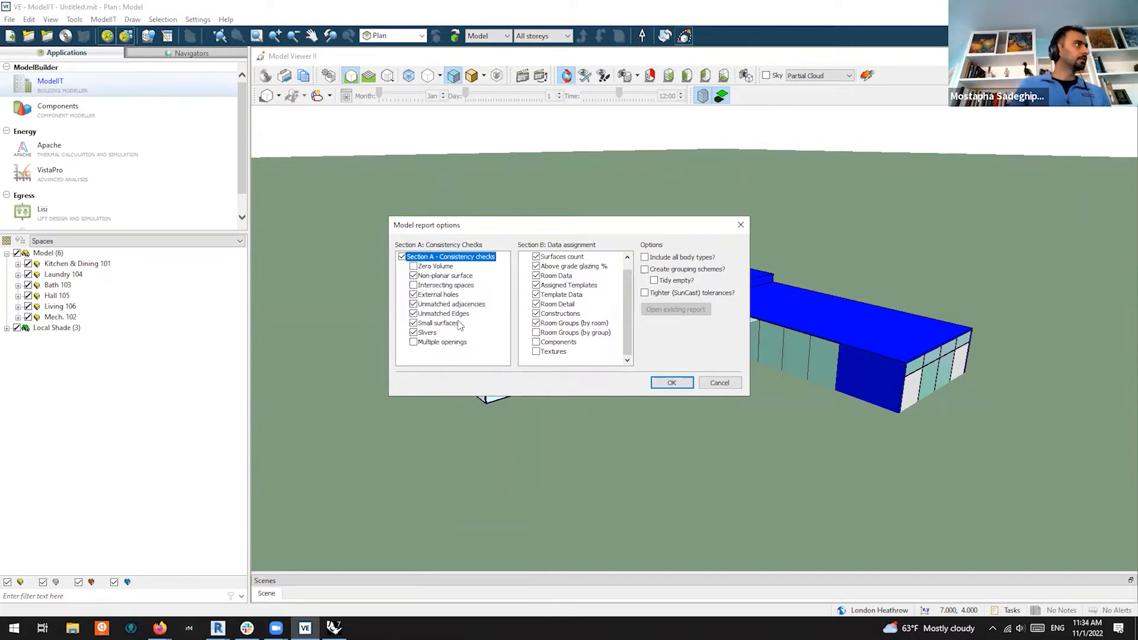
pyautogui.click(414, 286)
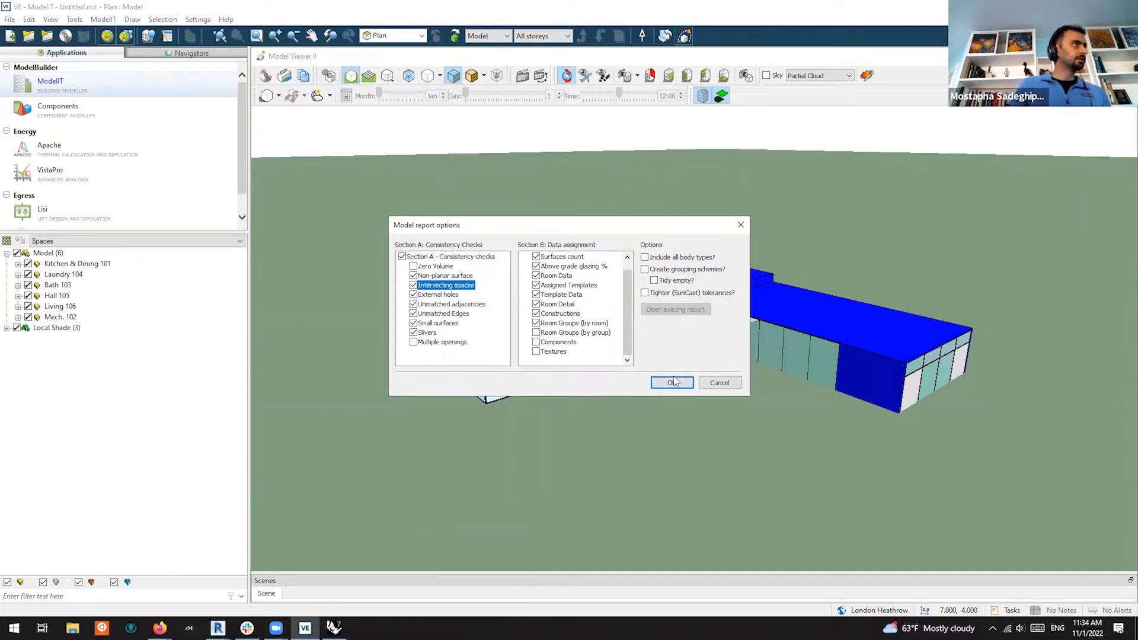
pyautogui.click(671, 382)
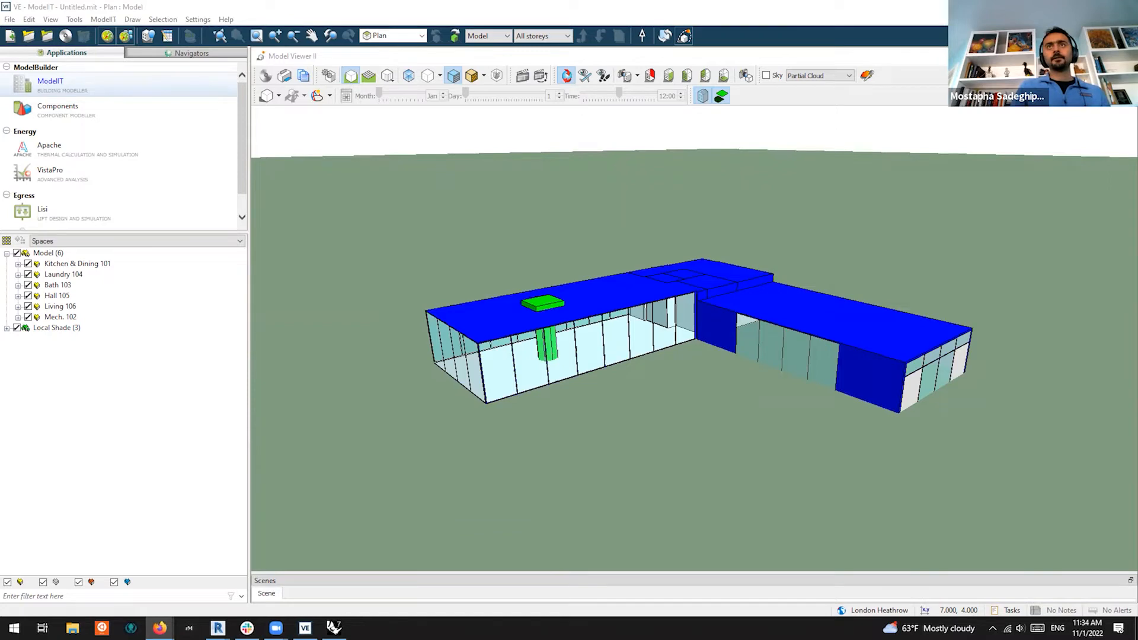
# Scroll through the VE Model Report's checks, tables and room sections down to Hall 105
pyautogui.scroll(-1, 504, 225)
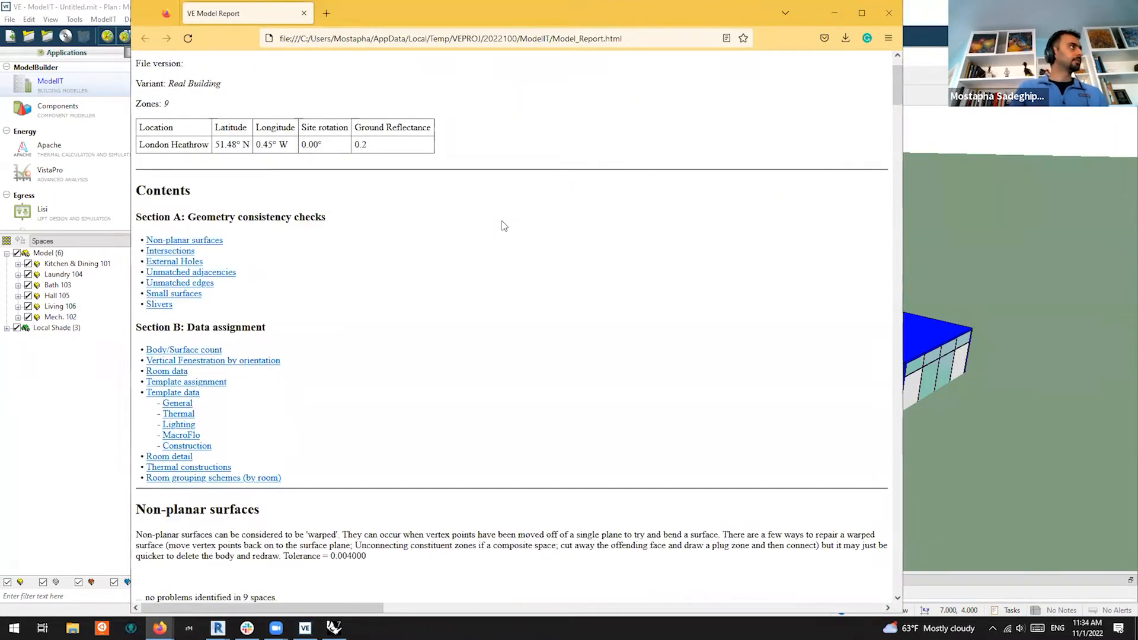
pyautogui.scroll(-15, 504, 226)
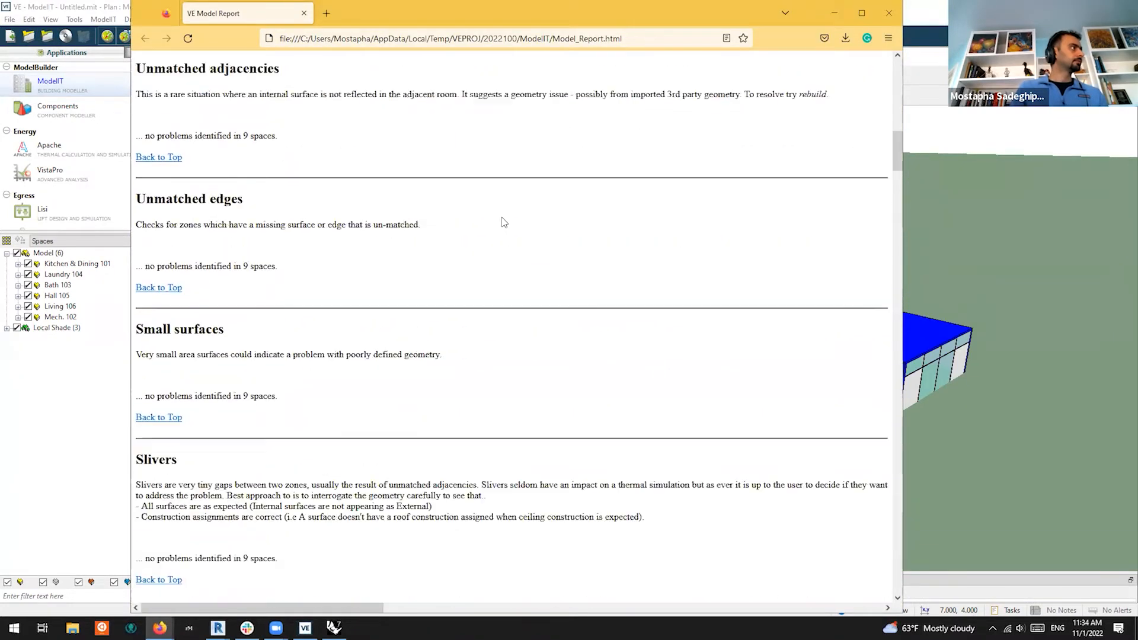
pyautogui.scroll(-3, 504, 223)
pyautogui.scroll(2, 503, 223)
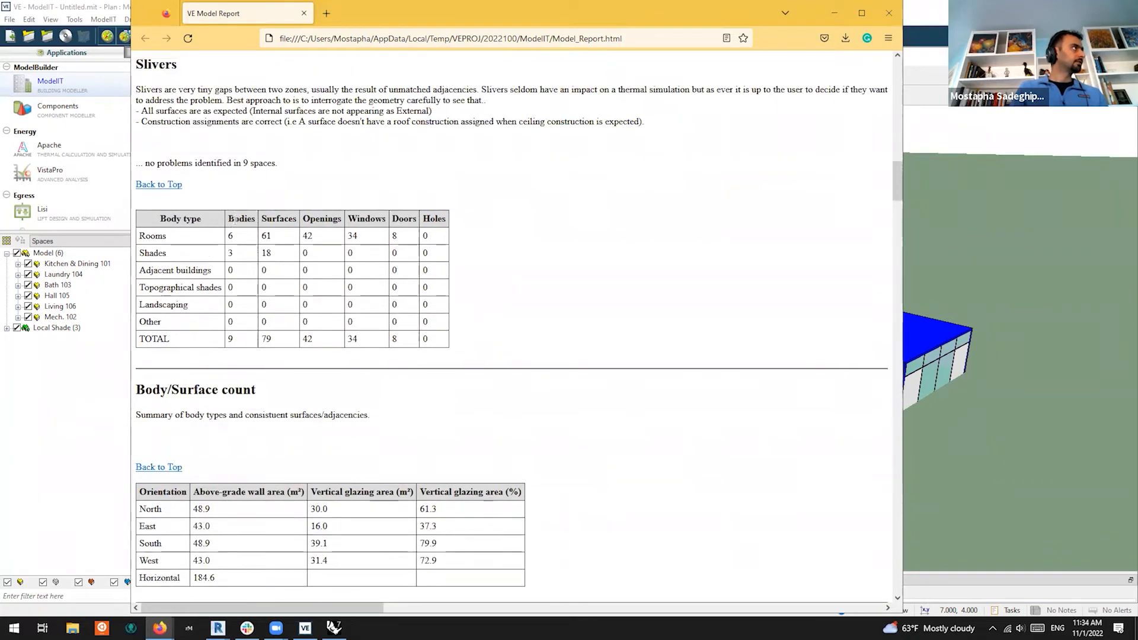
pyautogui.scroll(-15, 481, 220)
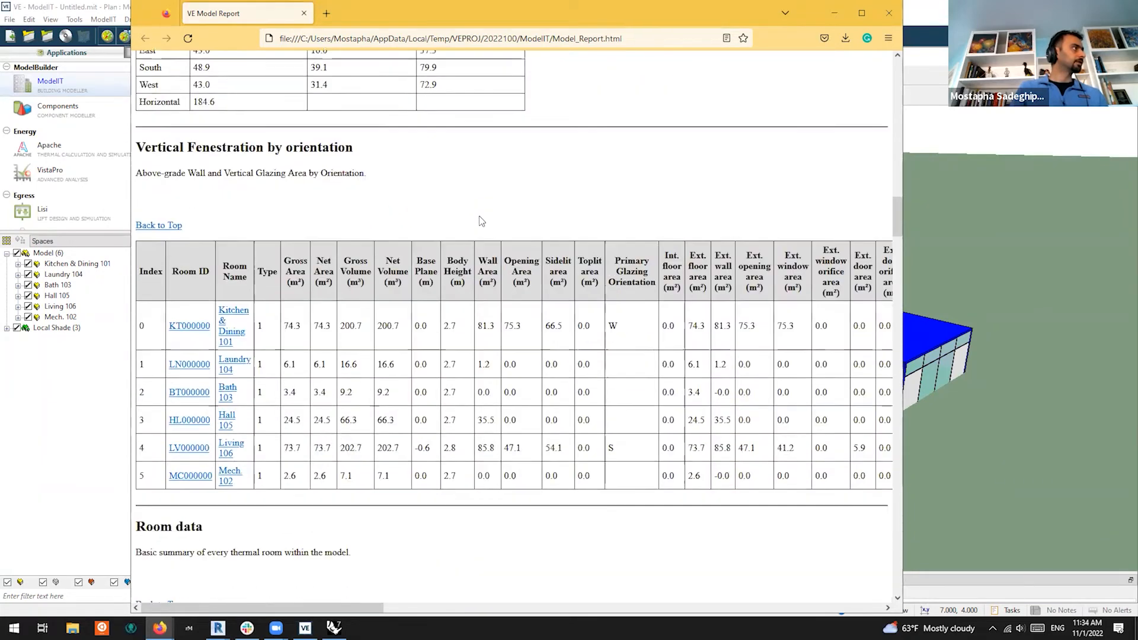
pyautogui.scroll(-15, 481, 220)
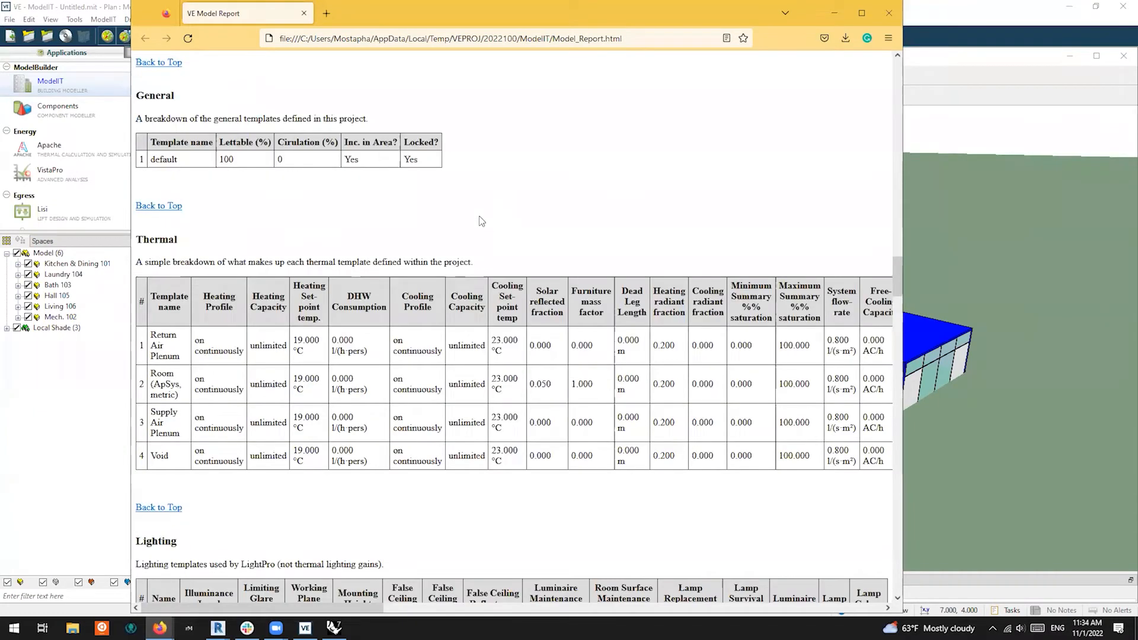
pyautogui.scroll(-15, 481, 221)
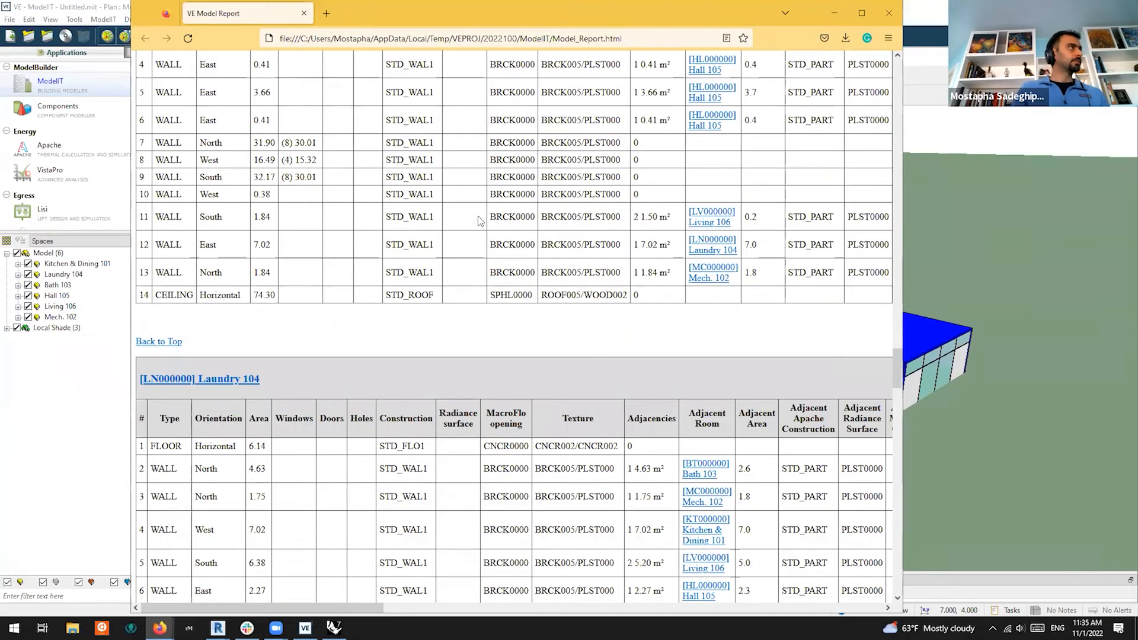
pyautogui.scroll(-10, 630, 250)
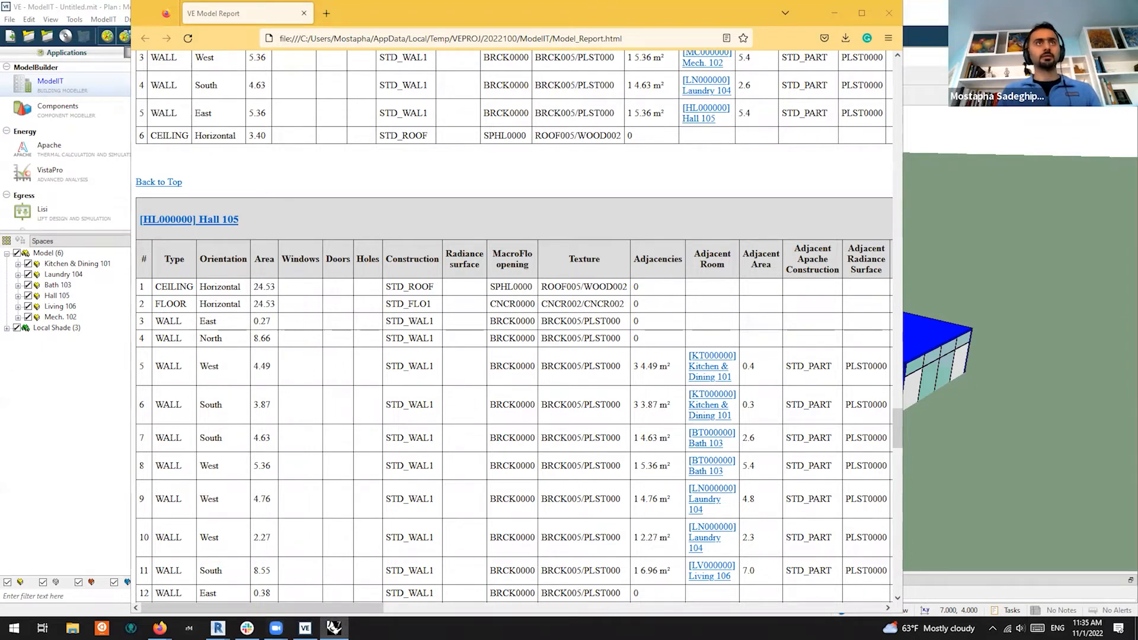
# Maximize Rhino's Perspective viewport and colour the Honeybee model by face type
pyautogui.moveTo(636, 1); pyautogui.dragTo(633, 15)
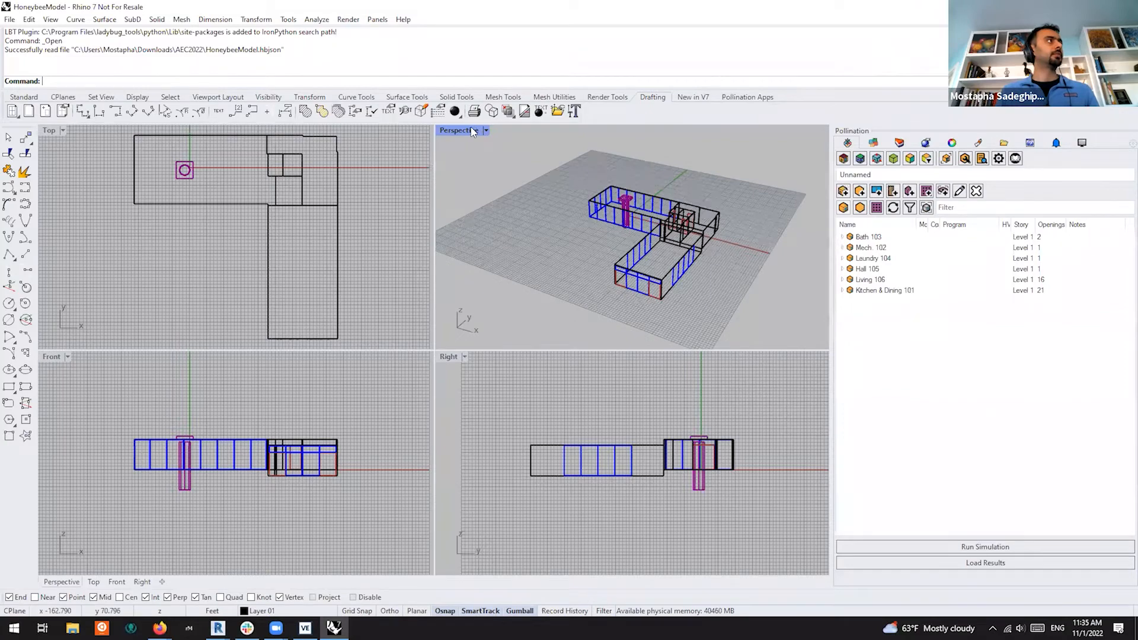
pyautogui.doubleClick(459, 130)
pyautogui.click(843, 158)
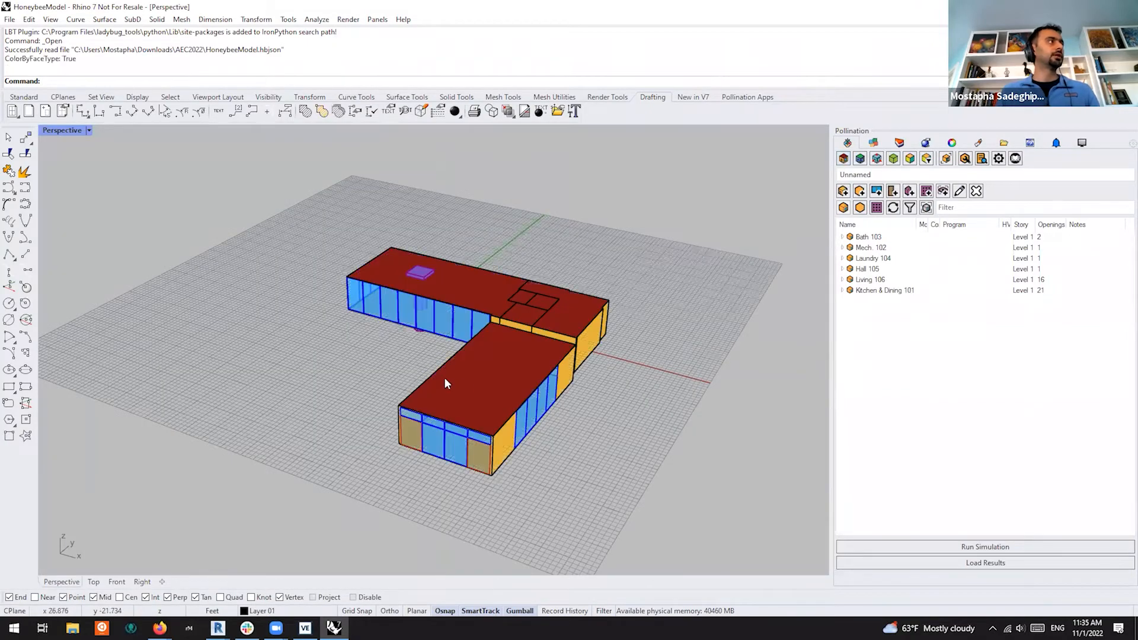
# Orbit around the model and inspect the purple column from below and above
pyautogui.moveTo(605, 398); pyautogui.dragTo(443, 315, button='right')
pyautogui.scroll(8, 443, 315)
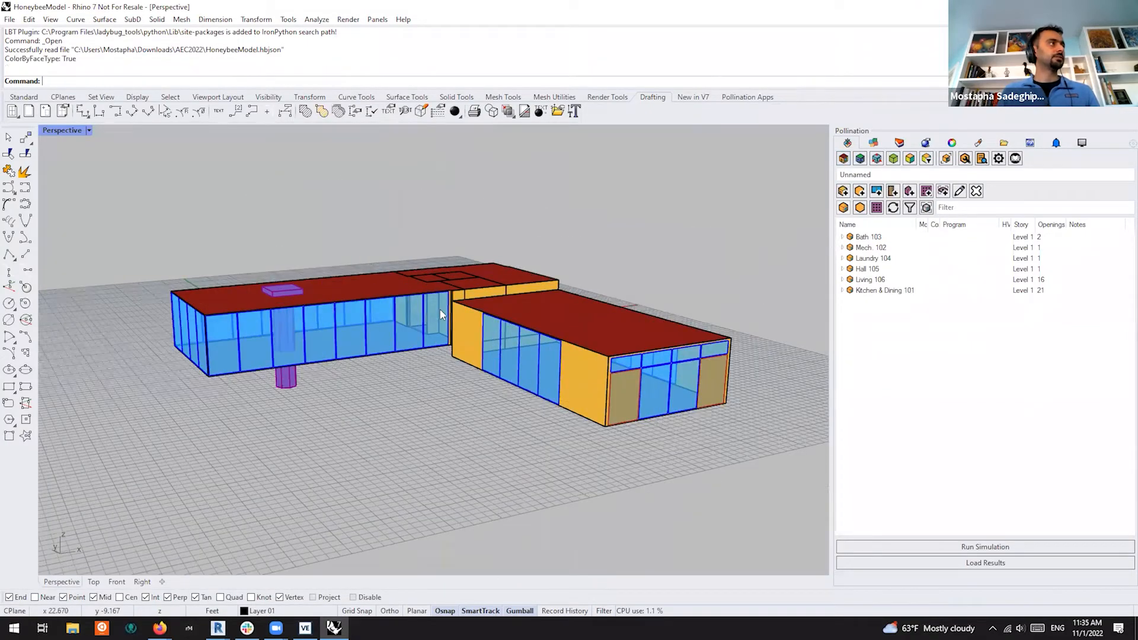
pyautogui.scroll(-5, 355, 346)
pyautogui.moveTo(355, 347)
pyautogui.mouseDown(button='right')
pyautogui.moveTo(371, 383)
pyautogui.moveTo(369, 347)
pyautogui.mouseUp(button='right')
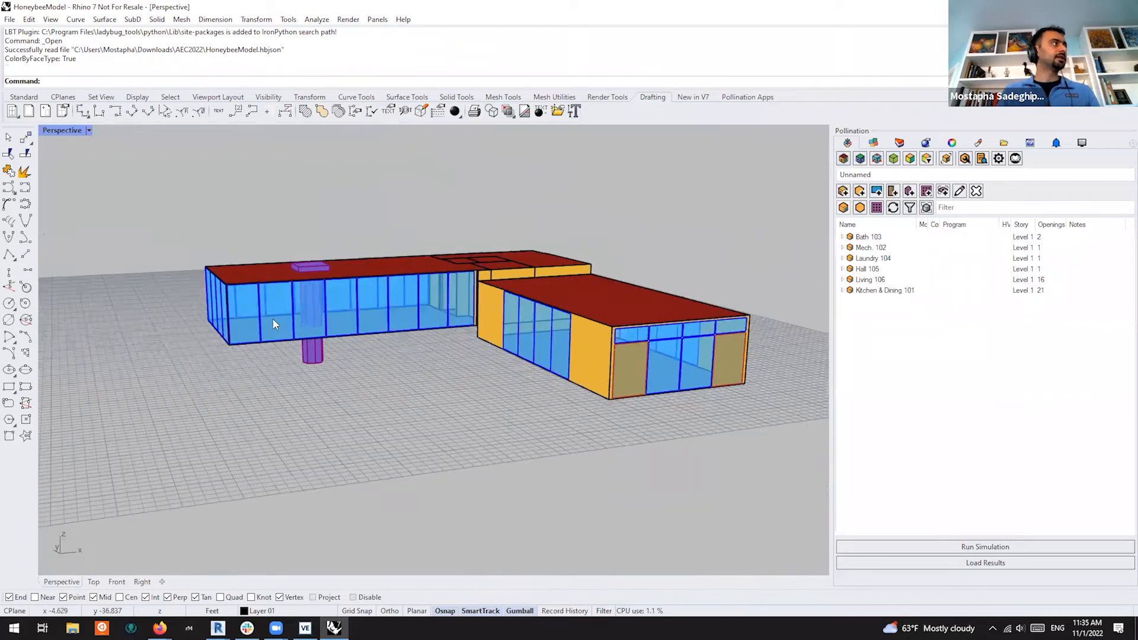
pyautogui.scroll(3, 356, 376)
pyautogui.scroll(6, 357, 376)
pyautogui.keyDown('shift'); pyautogui.moveTo(381, 406); pyautogui.dragTo(442, 421, button='right'); pyautogui.keyUp('shift')
pyautogui.moveTo(442, 418); pyautogui.dragTo(304, 450)
pyautogui.moveTo(452, 488); pyautogui.dragTo(460, 514, button='right')
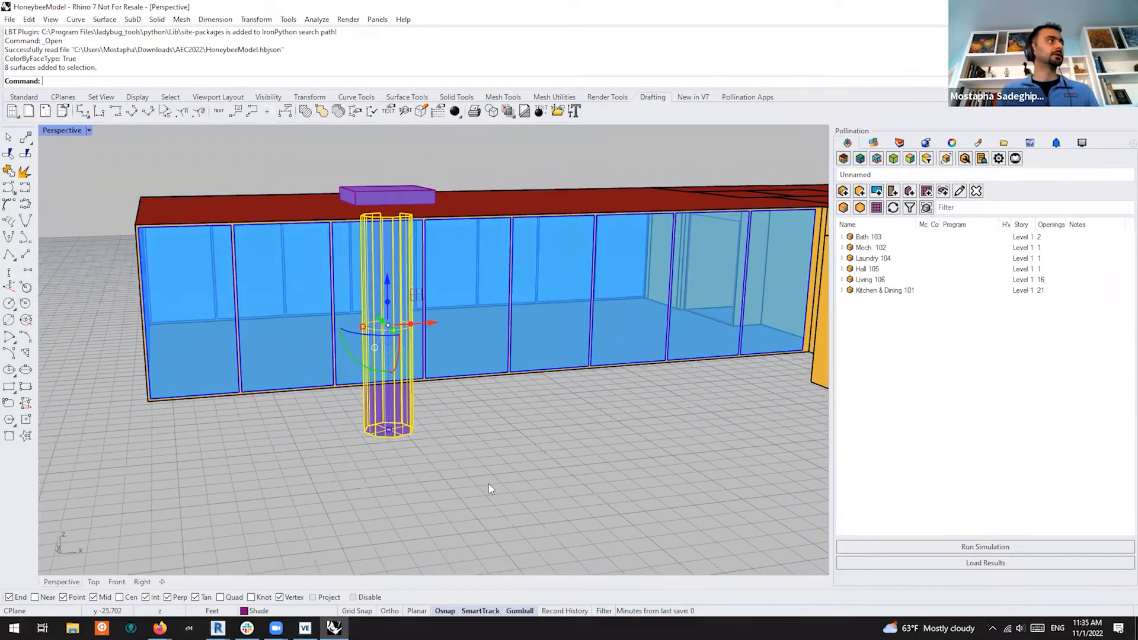
pyautogui.scroll(-2, 492, 490)
pyautogui.click(502, 501)
pyautogui.scroll(-6, 501, 501)
pyautogui.moveTo(604, 527); pyautogui.dragTo(682, 566, button='right')
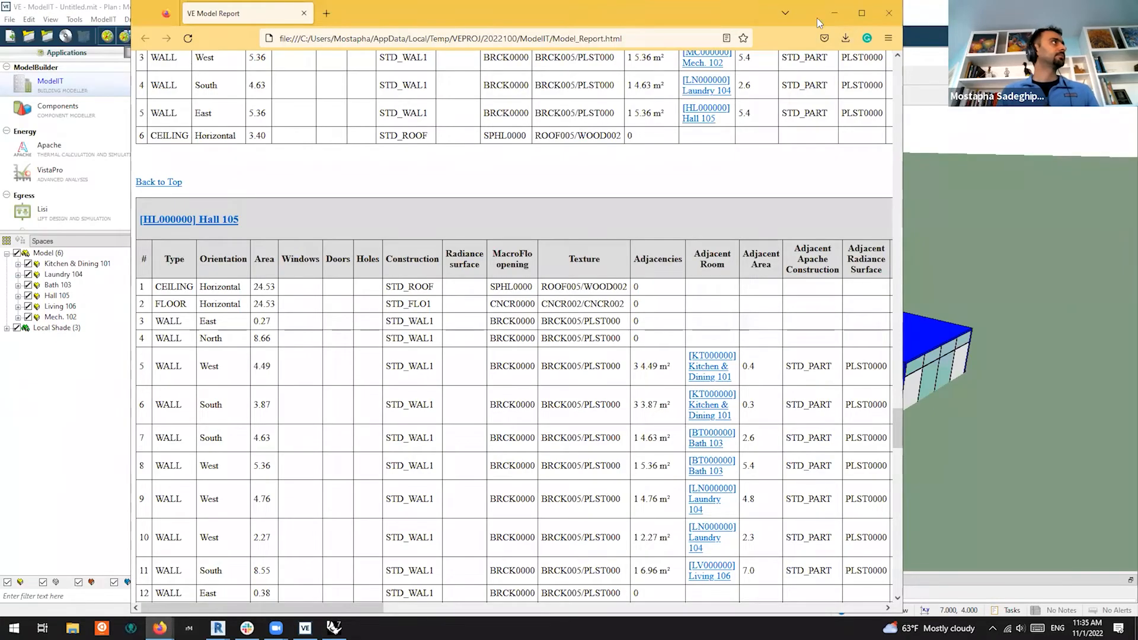
# Close the Firefox model report and start a new project in IES VE
pyautogui.click(889, 13)
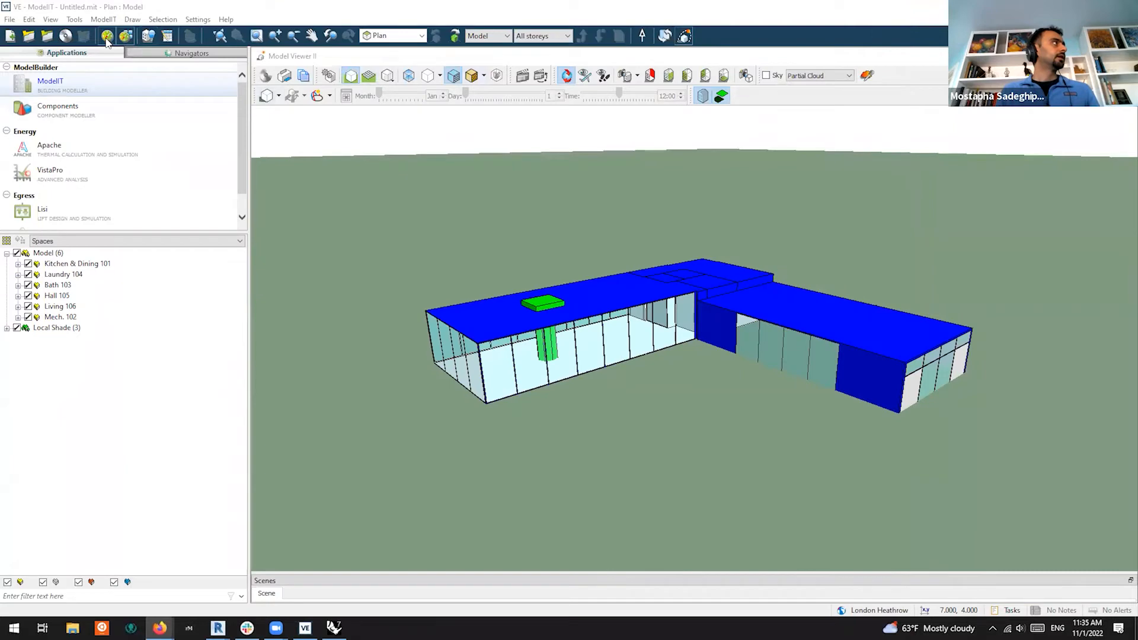
pyautogui.click(11, 20)
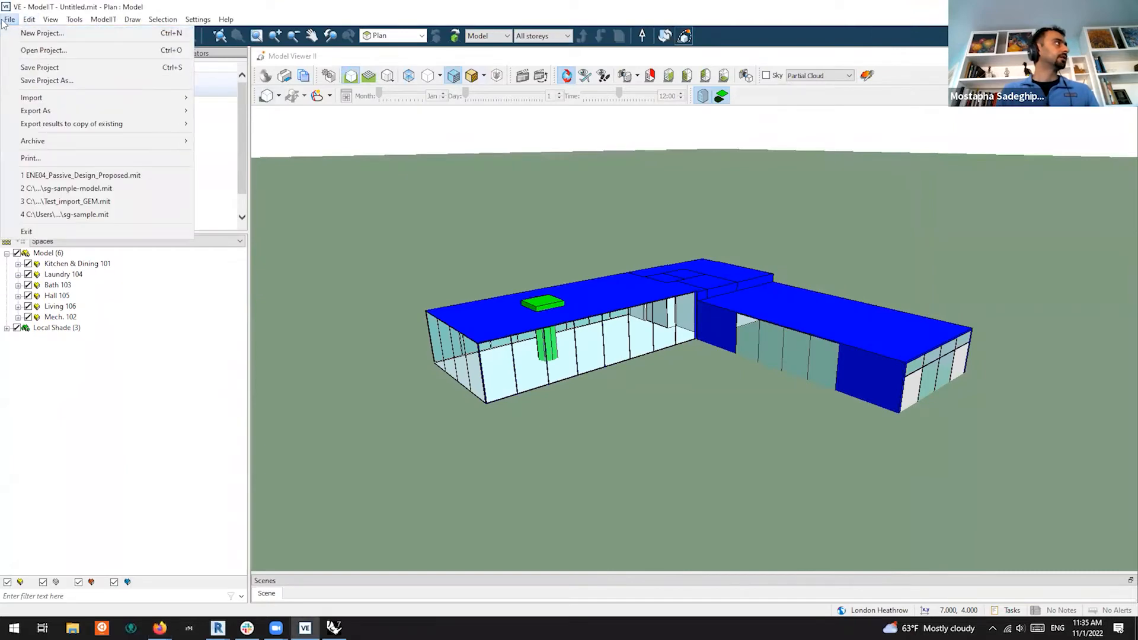
pyautogui.click(35, 33)
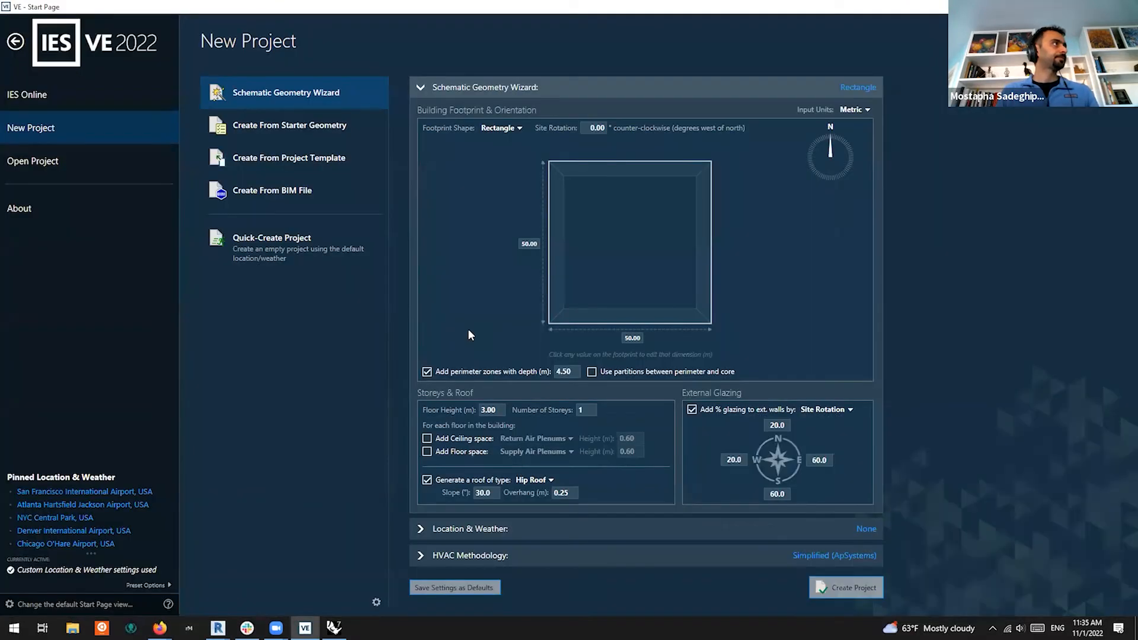
# Bring the Pollination Room Manager forward and save the rooms as GBXmlModel.xml in AEC2022
pyautogui.click(218, 628)
pyautogui.click(283, 588)
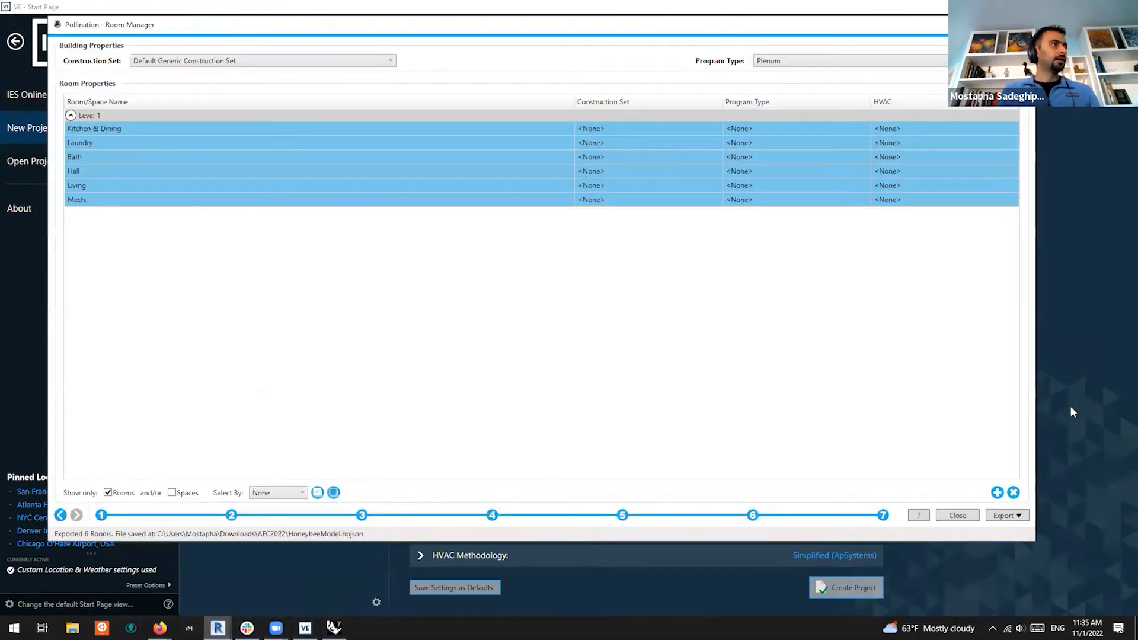
pyautogui.click(1010, 515)
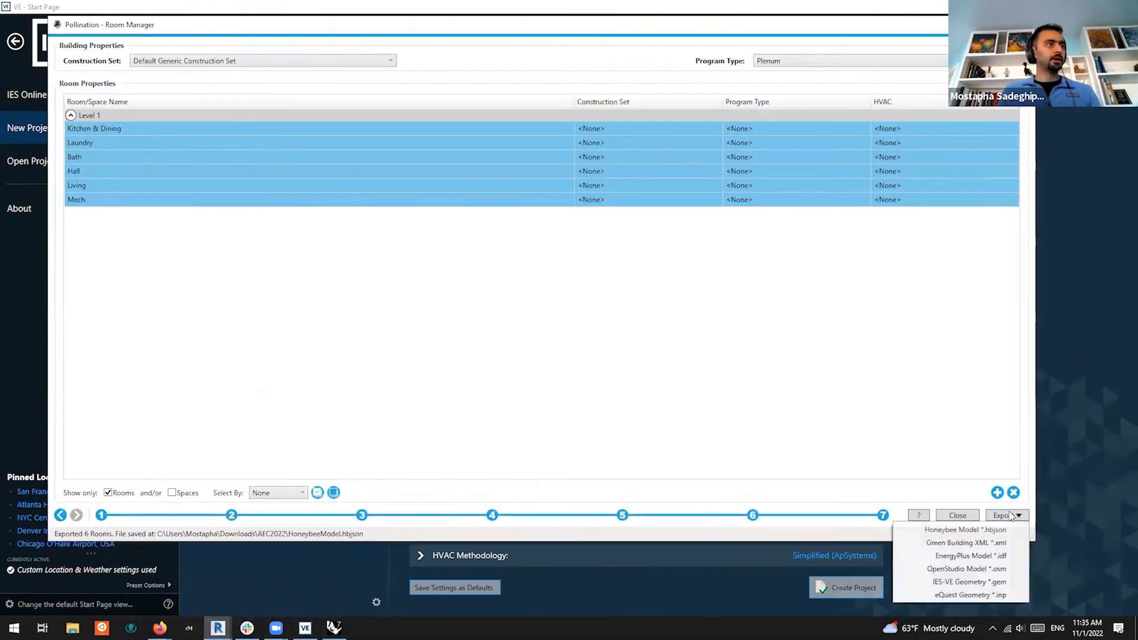
pyautogui.click(991, 544)
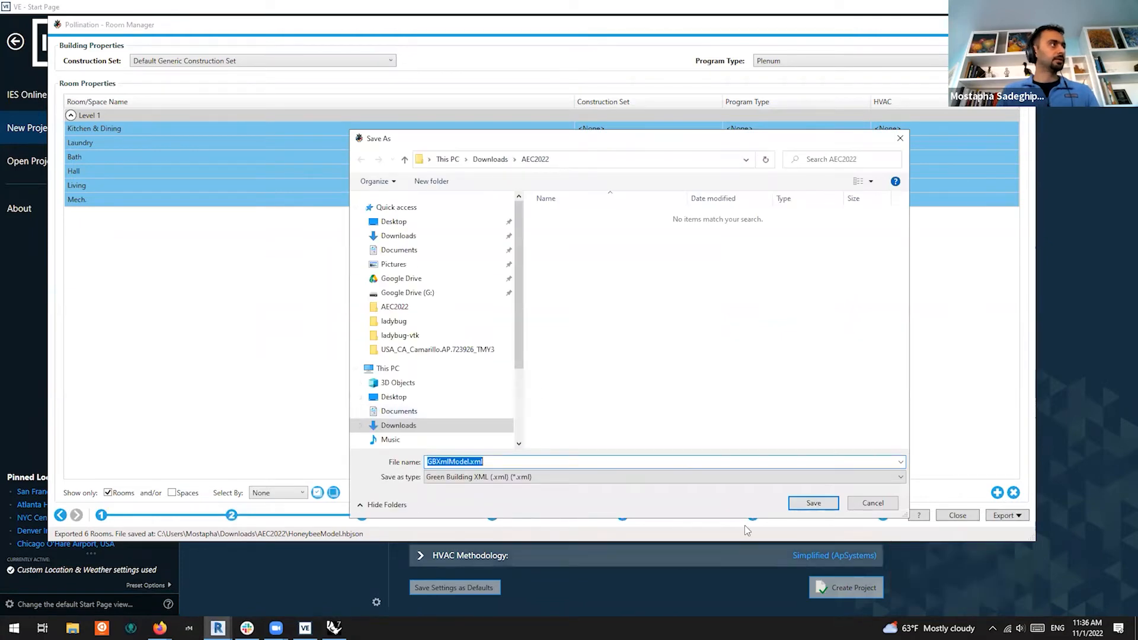
pyautogui.click(812, 503)
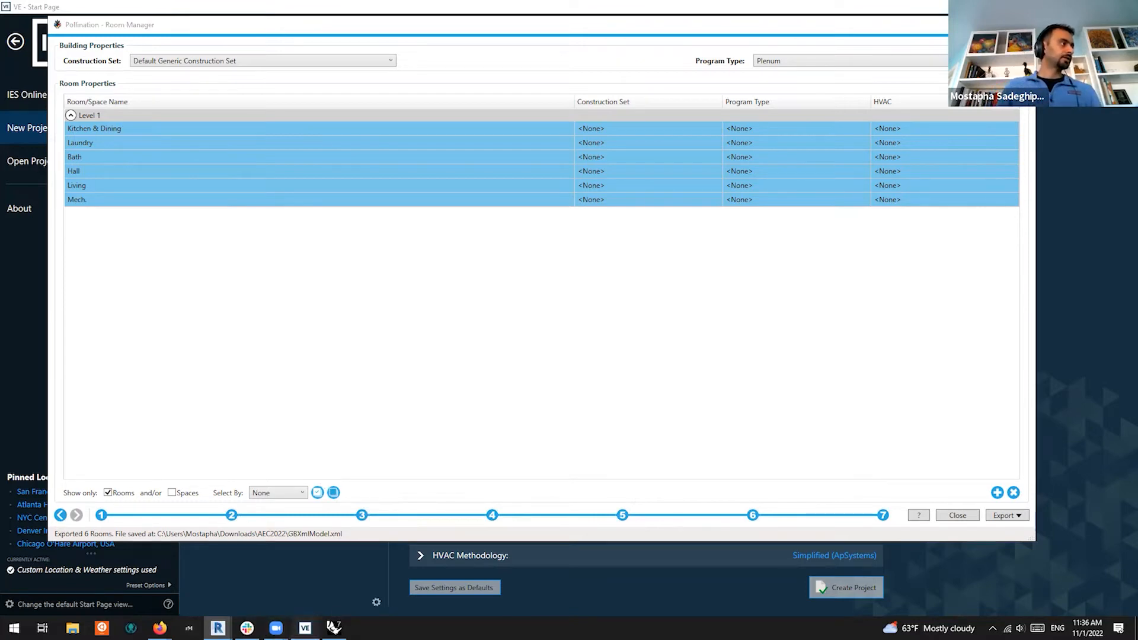
pyautogui.click(305, 628)
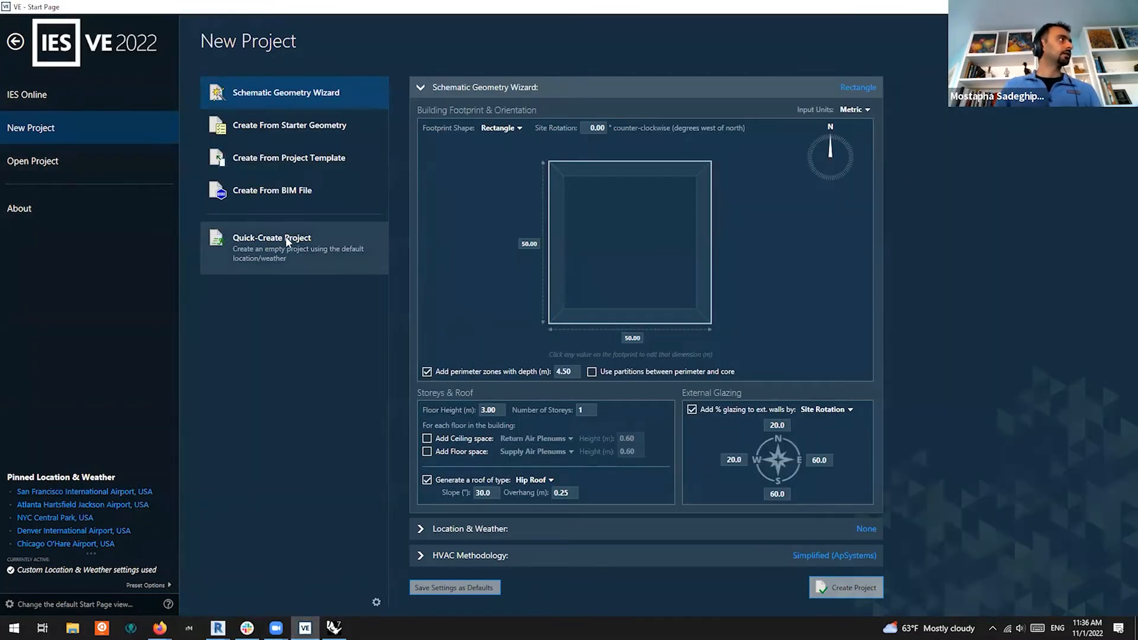
# Create a new IES VE project from the BIM file GBXmlModel.xml
pyautogui.click(105, 161)
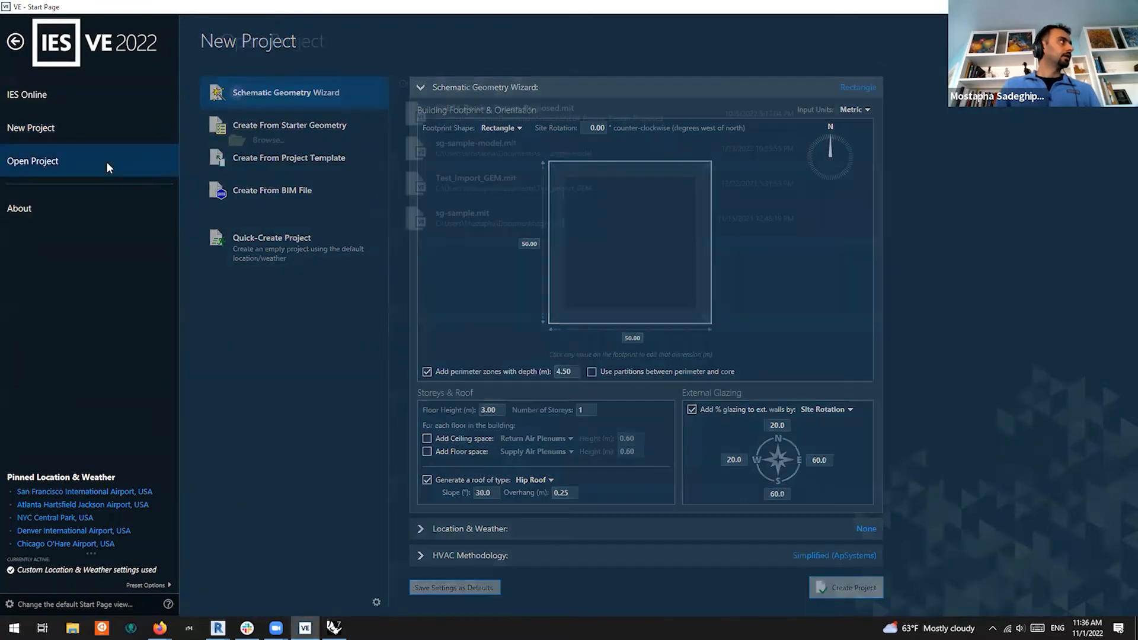
pyautogui.click(43, 125)
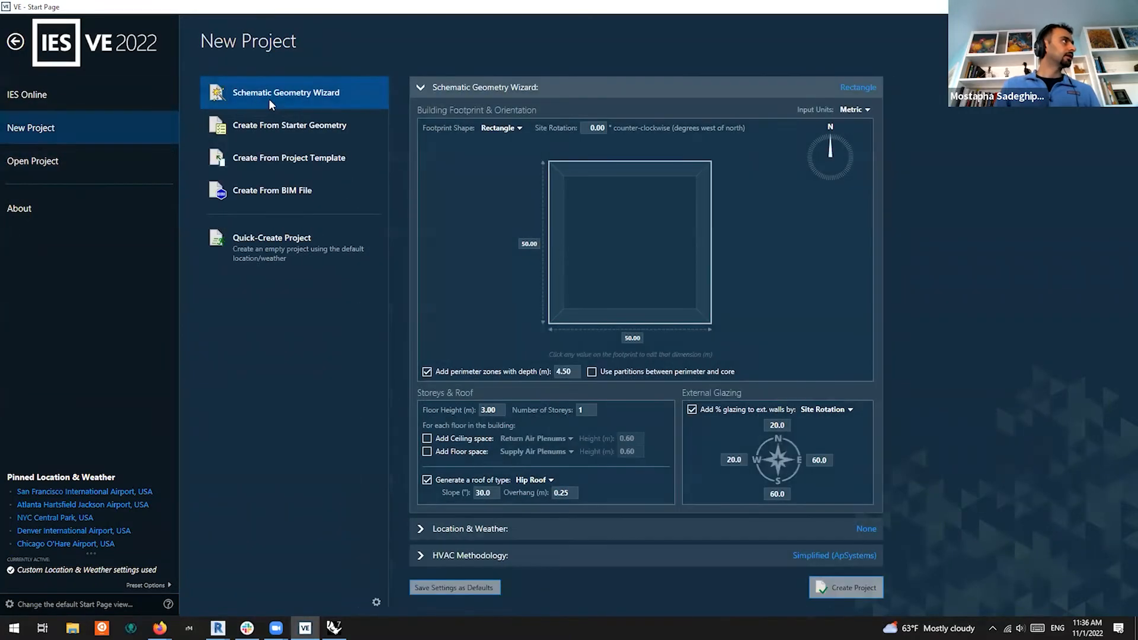
pyautogui.click(300, 196)
pyautogui.click(491, 143)
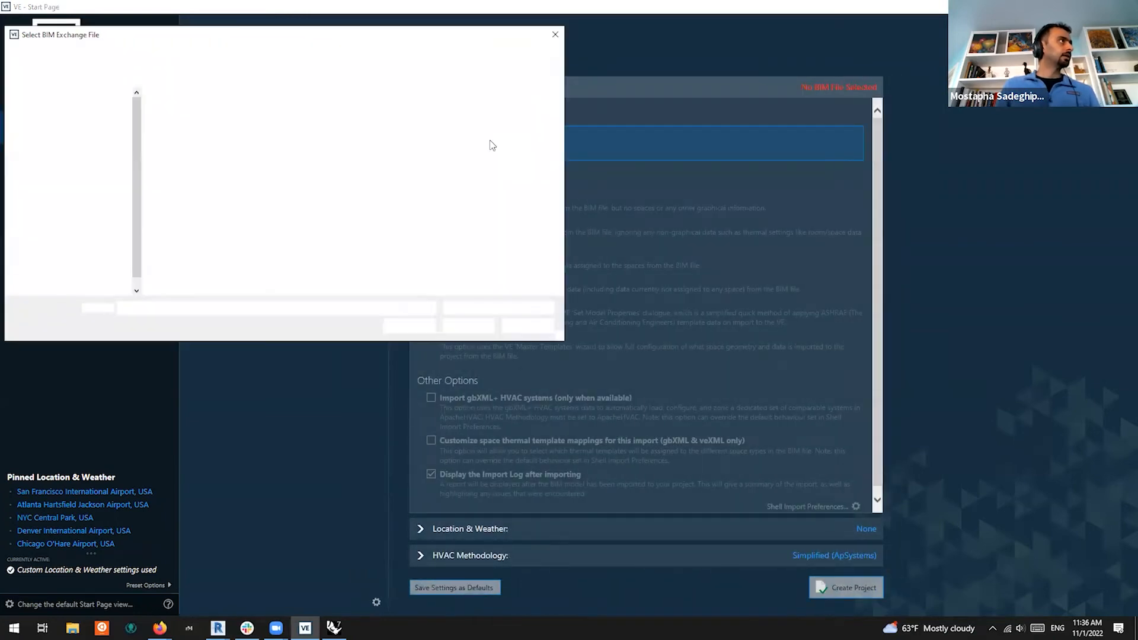
pyautogui.click(464, 327)
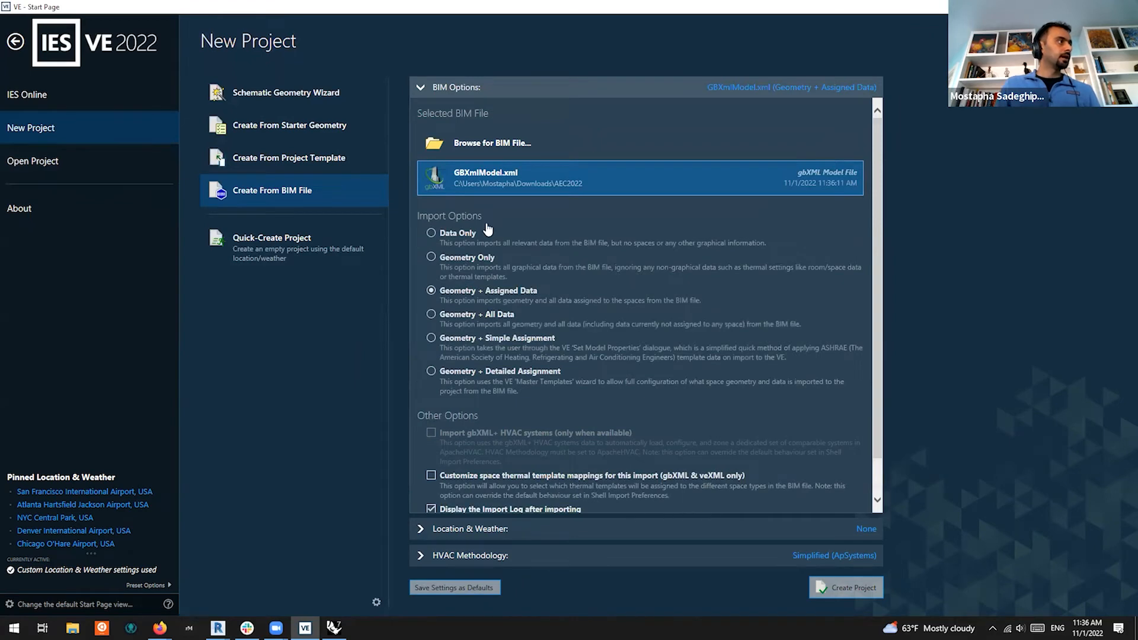
pyautogui.click(854, 588)
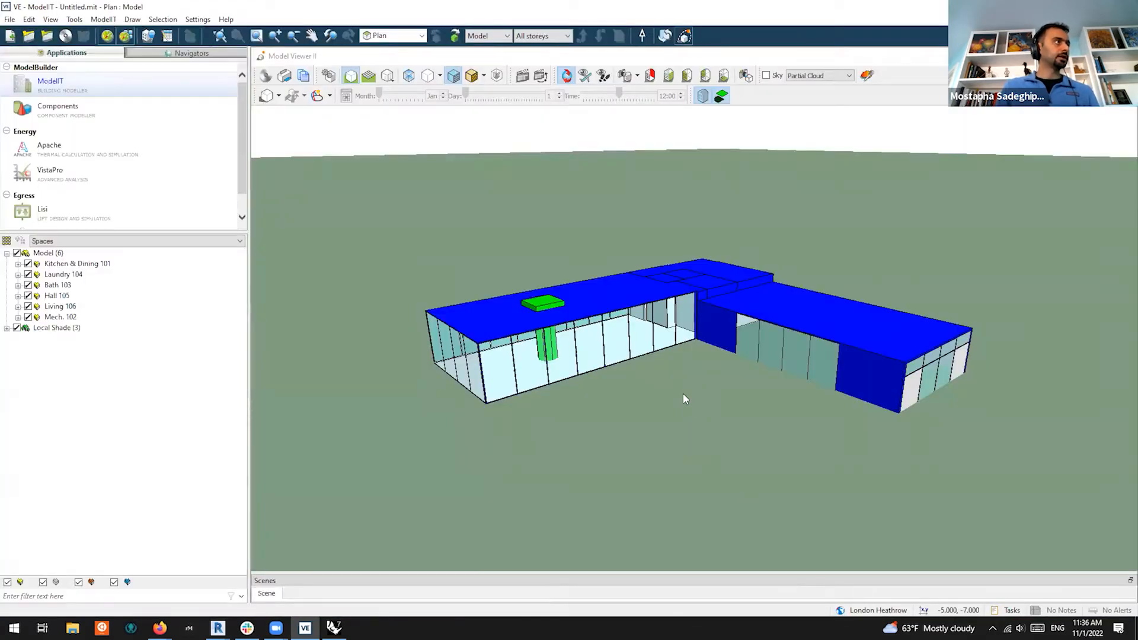
# Tilt the 3D view to check the roof, then close Model Viewer II to show the plan
pyautogui.scroll(-2, 633, 322)
pyautogui.moveTo(664, 302); pyautogui.dragTo(666, 310)
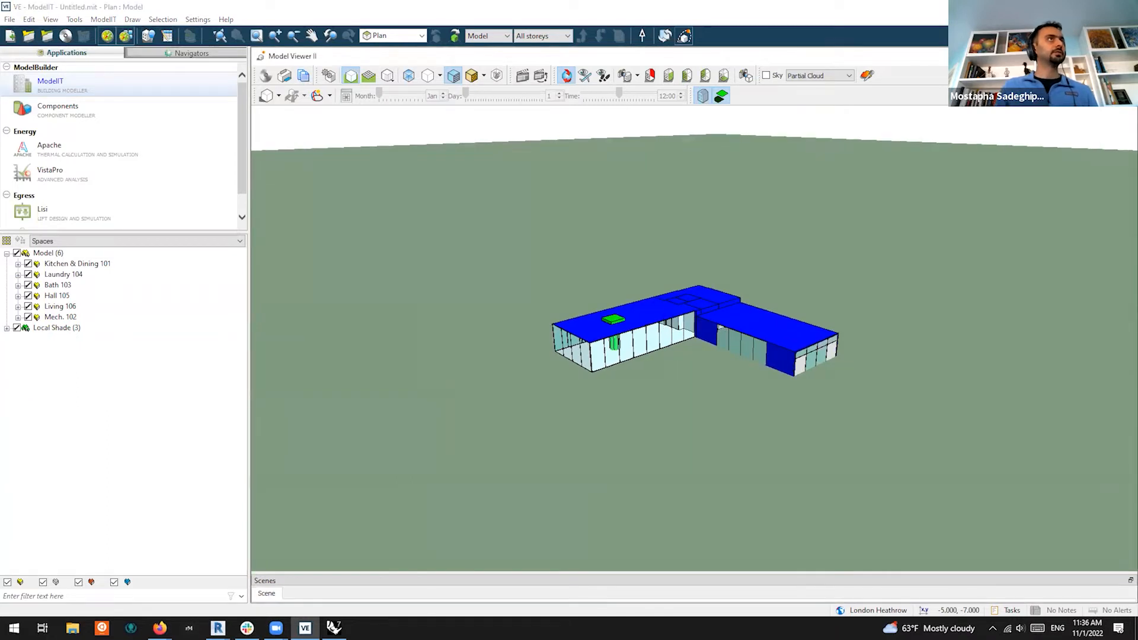
pyautogui.click(684, 36)
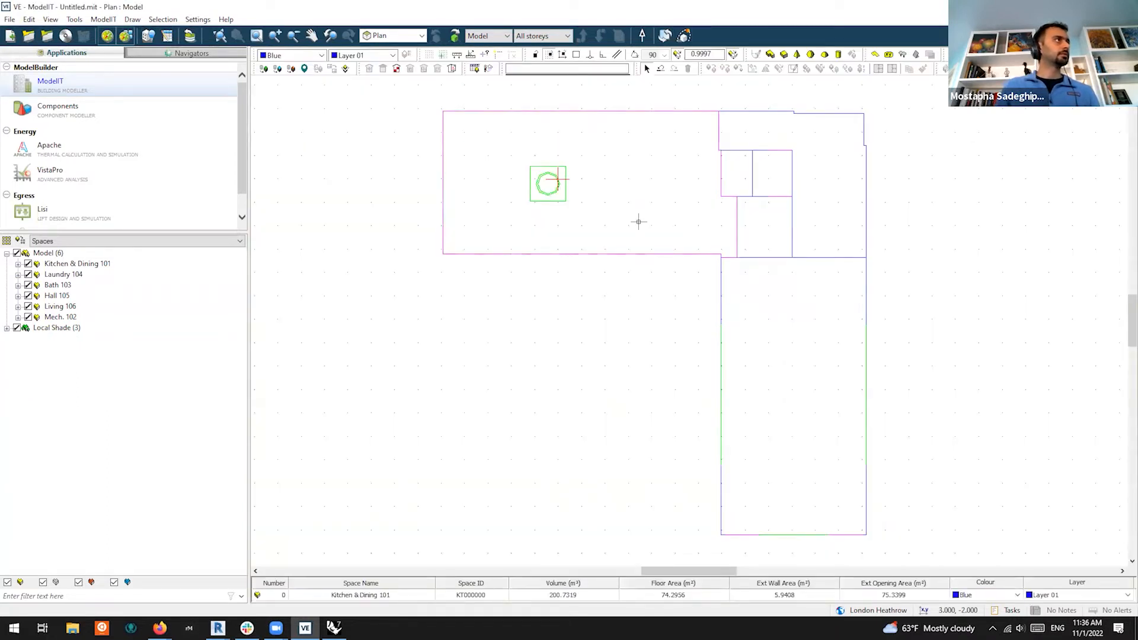
# Generate the Model Report for the 9-space gbXML building and review it in Firefox, finding no problems
pyautogui.click(103, 19)
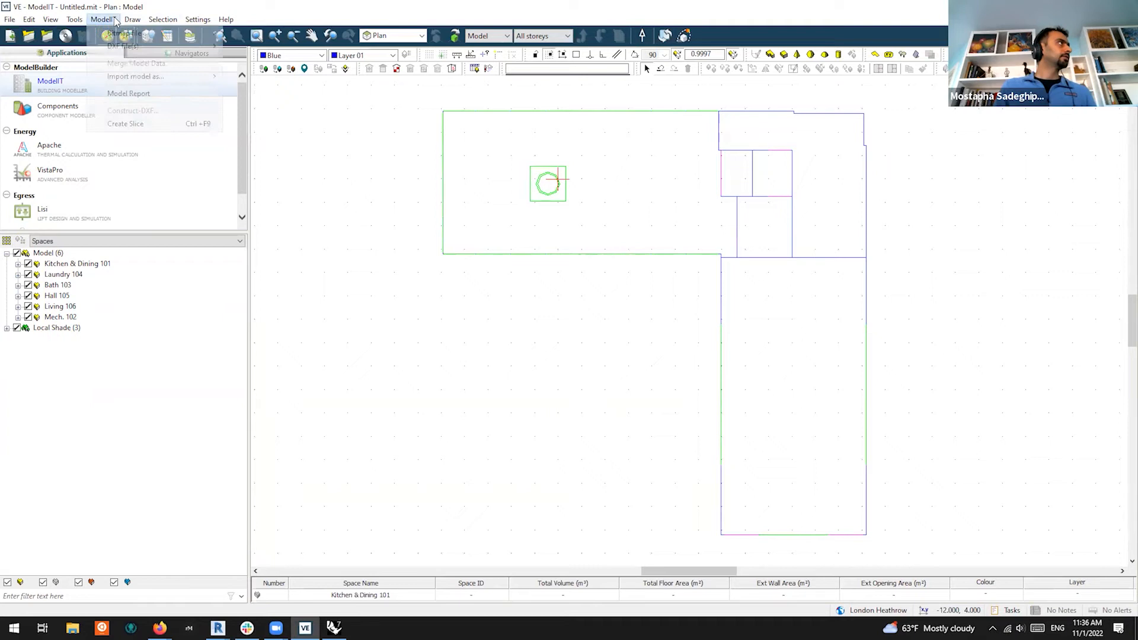
pyautogui.click(141, 94)
pyautogui.click(675, 383)
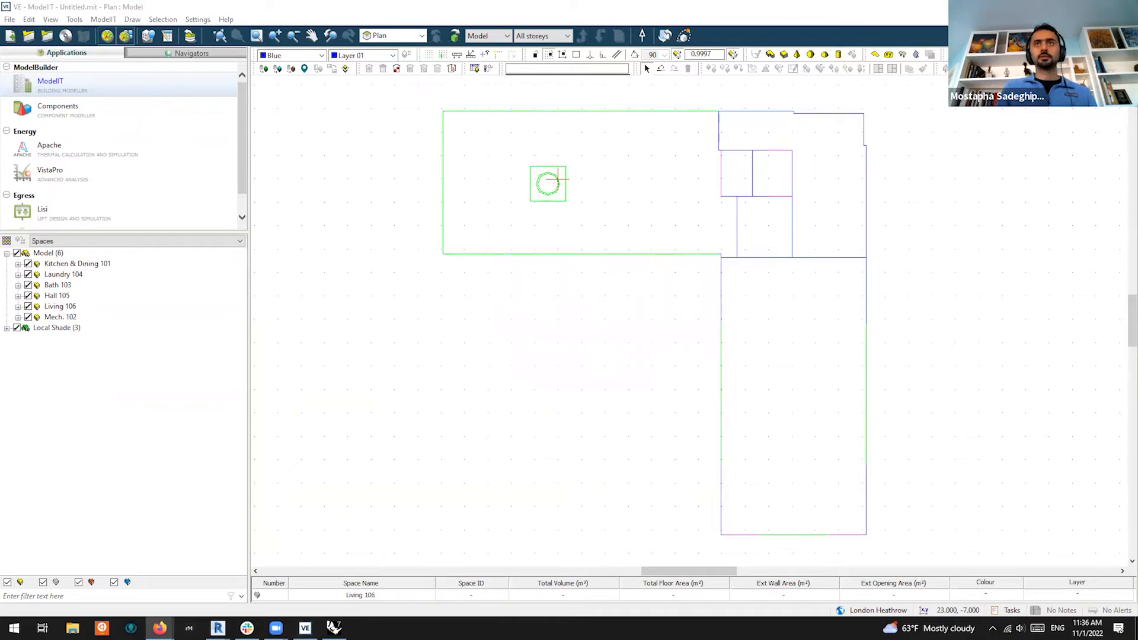
pyautogui.scroll(-12, 667, 263)
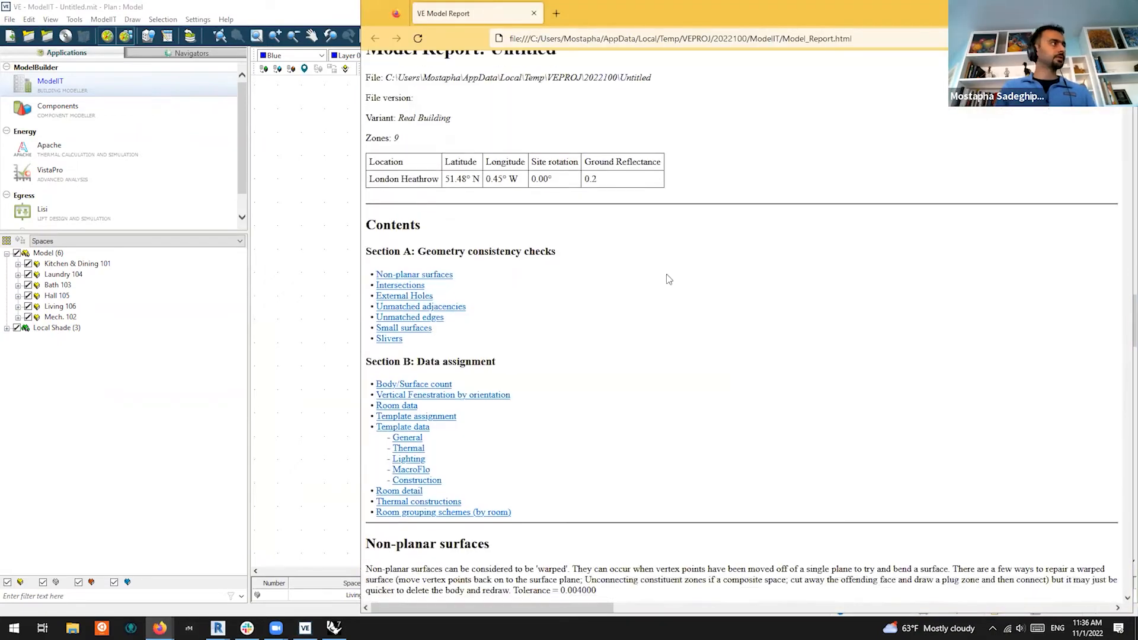
pyautogui.scroll(-15, 666, 258)
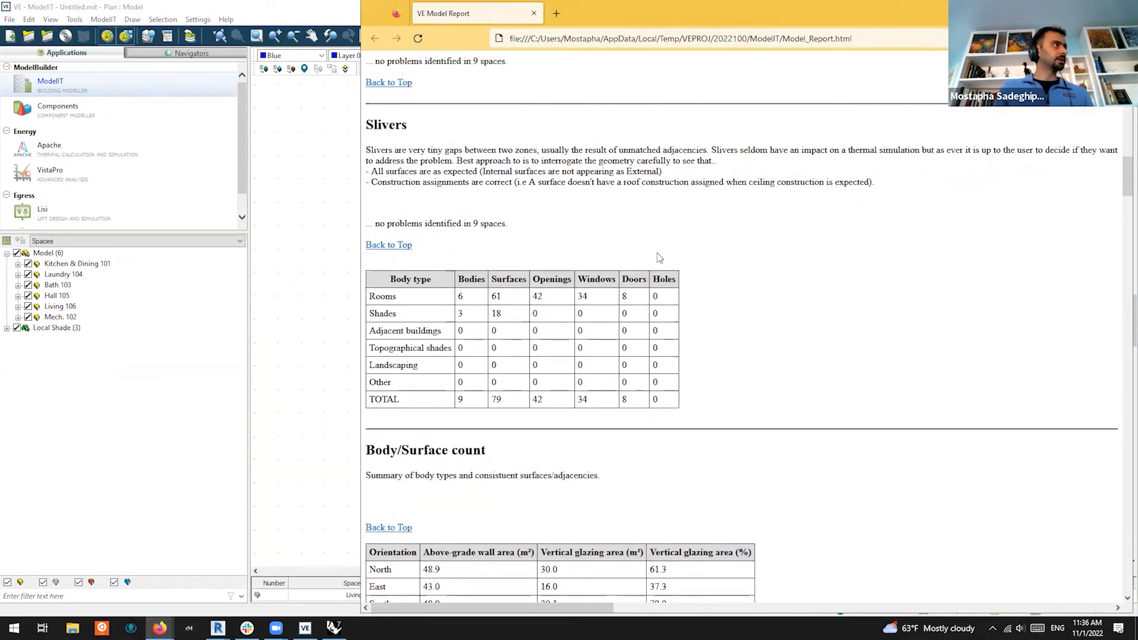
pyautogui.scroll(-20, 655, 263)
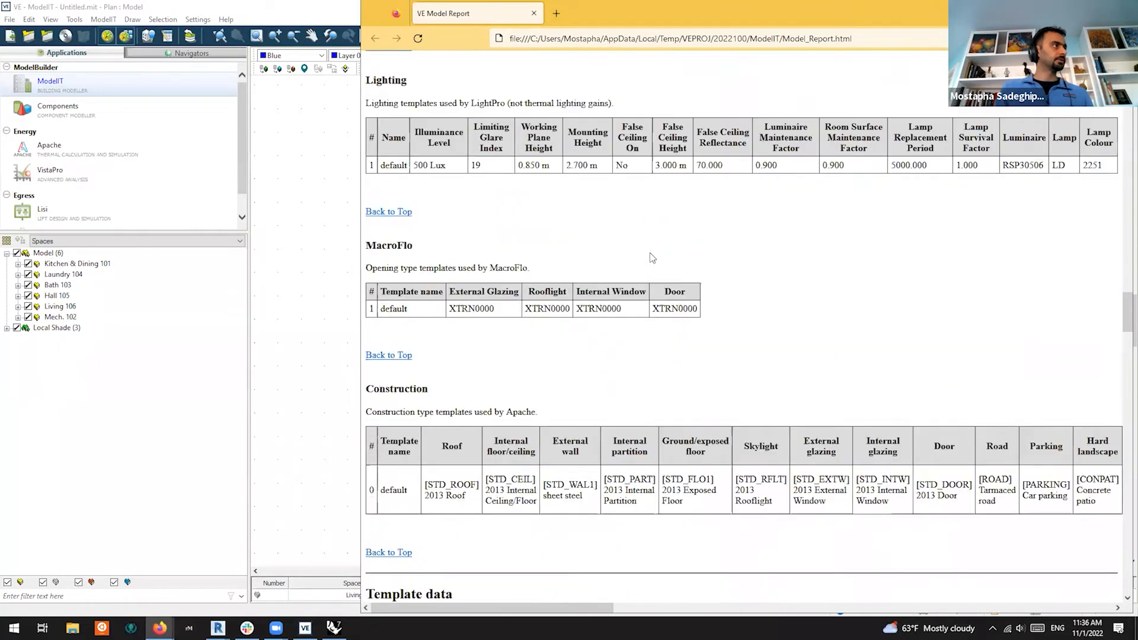
pyautogui.scroll(-20, 652, 257)
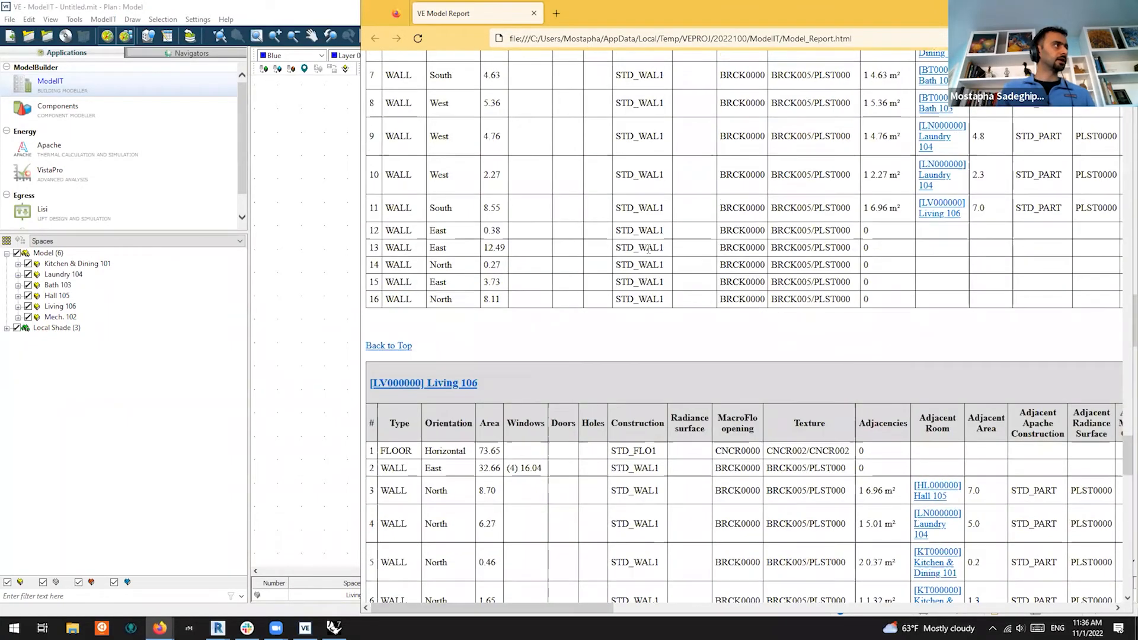
pyautogui.click(534, 12)
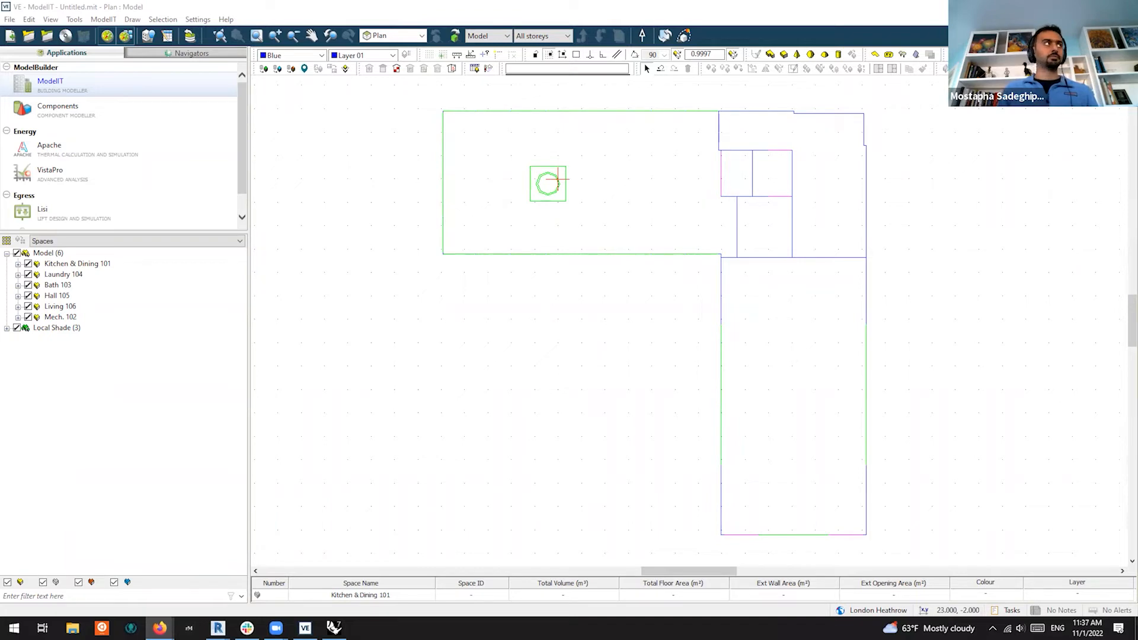
# Return IES VE to the new project Start Page and bring Pollination Room Manager back to the front
pyautogui.click(10, 20)
pyautogui.click(24, 31)
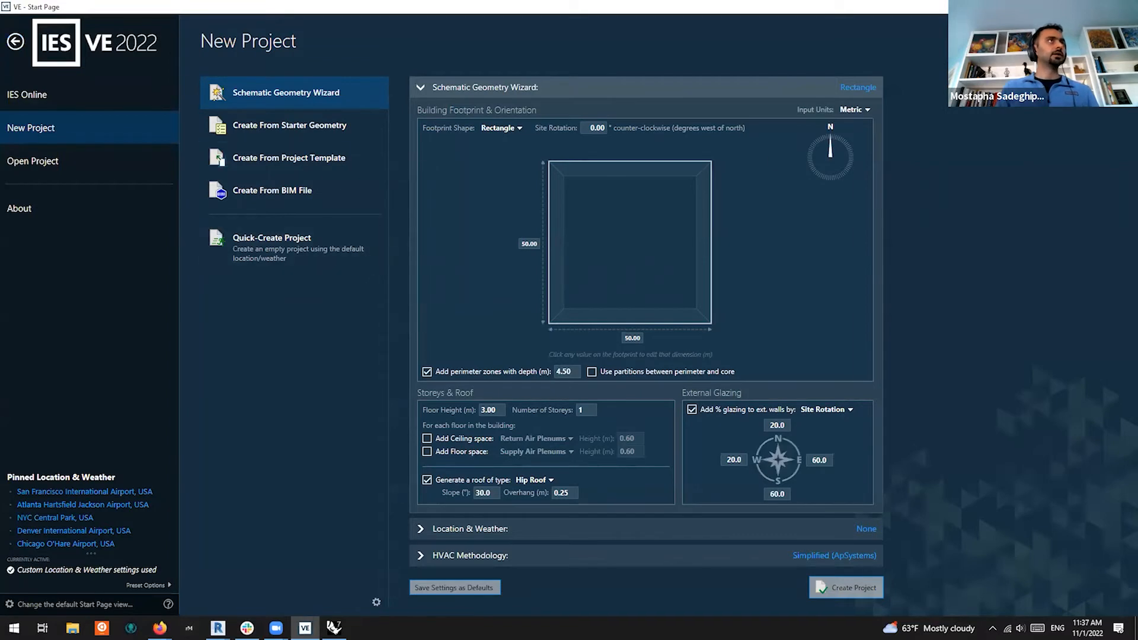
pyautogui.click(1067, 7)
pyautogui.click(325, 347)
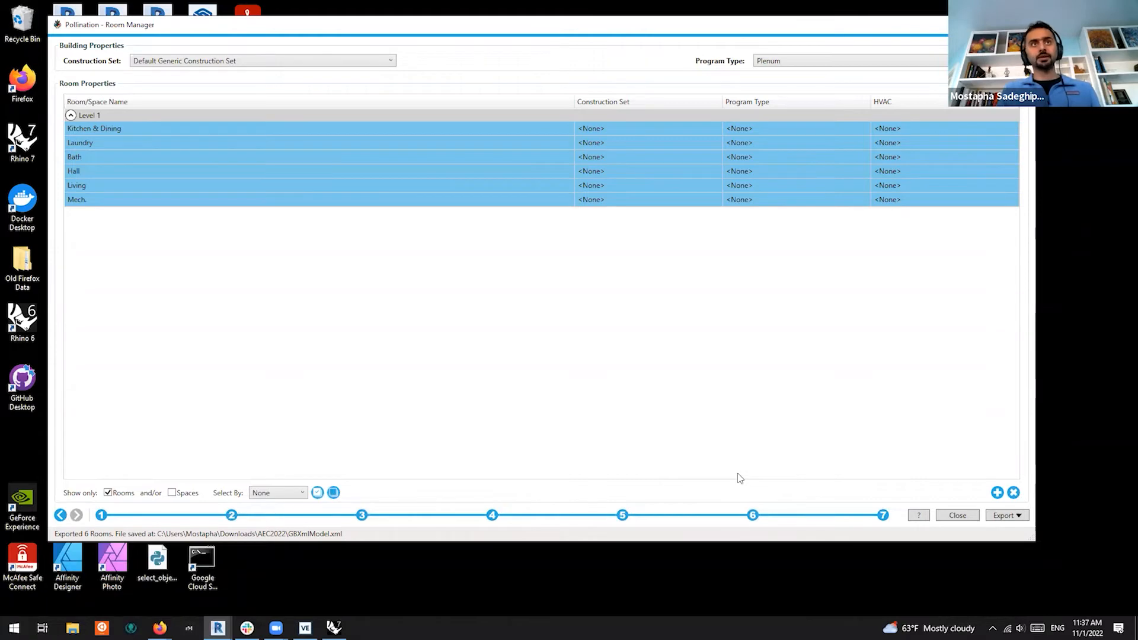
# Swap the loaded level from Level 1 to Level 2 in Room Manager's levels step
pyautogui.click(233, 517)
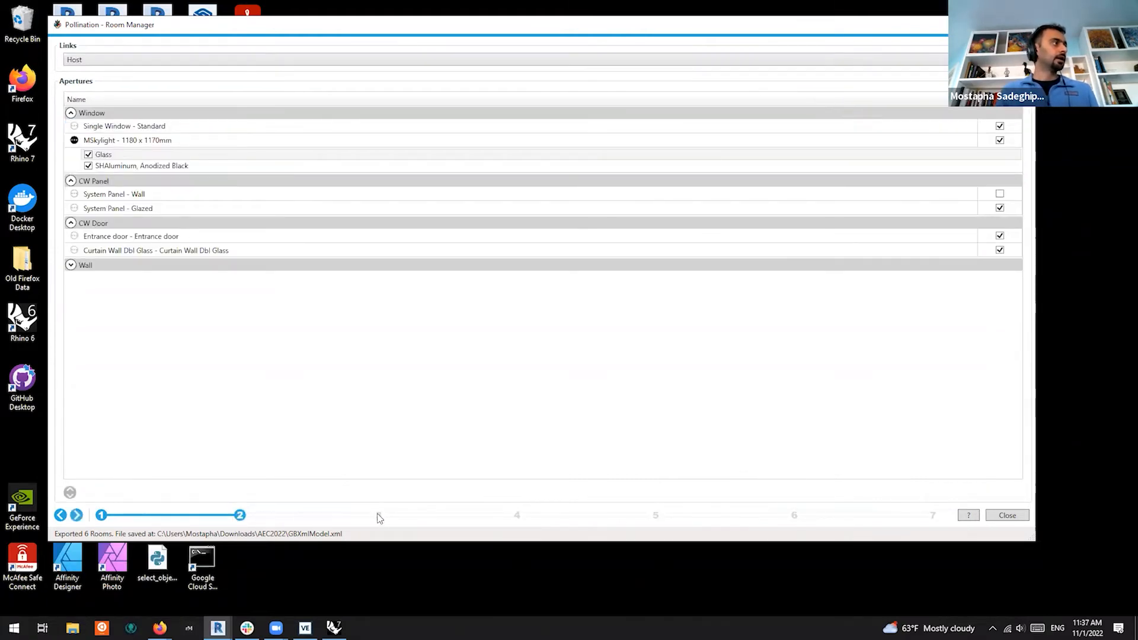
pyautogui.click(77, 515)
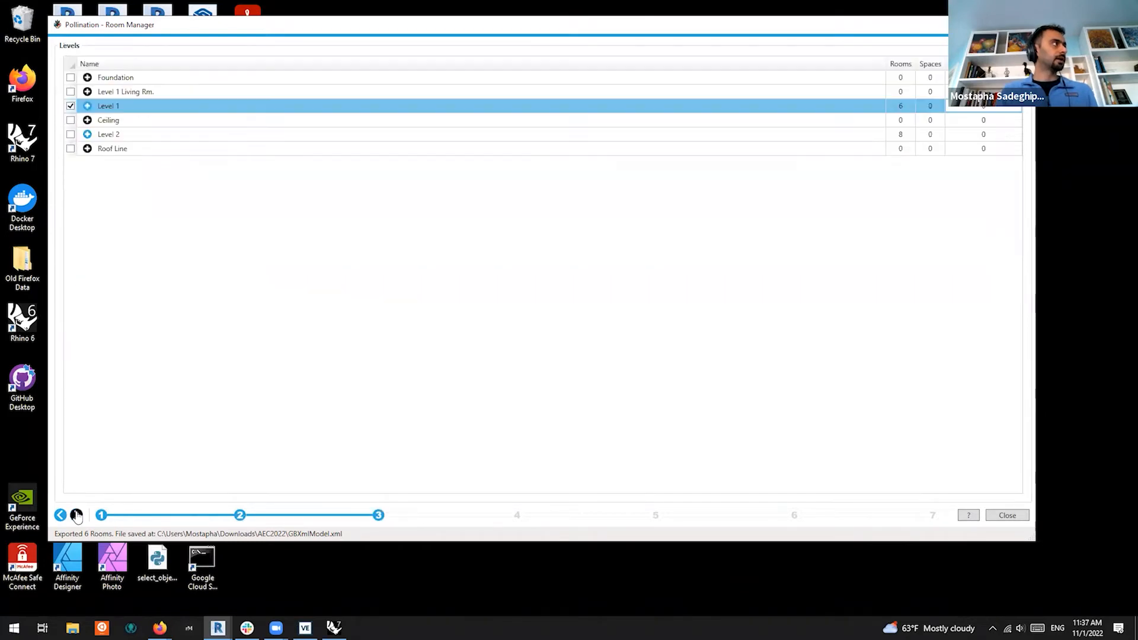
pyautogui.click(70, 105)
pyautogui.click(71, 135)
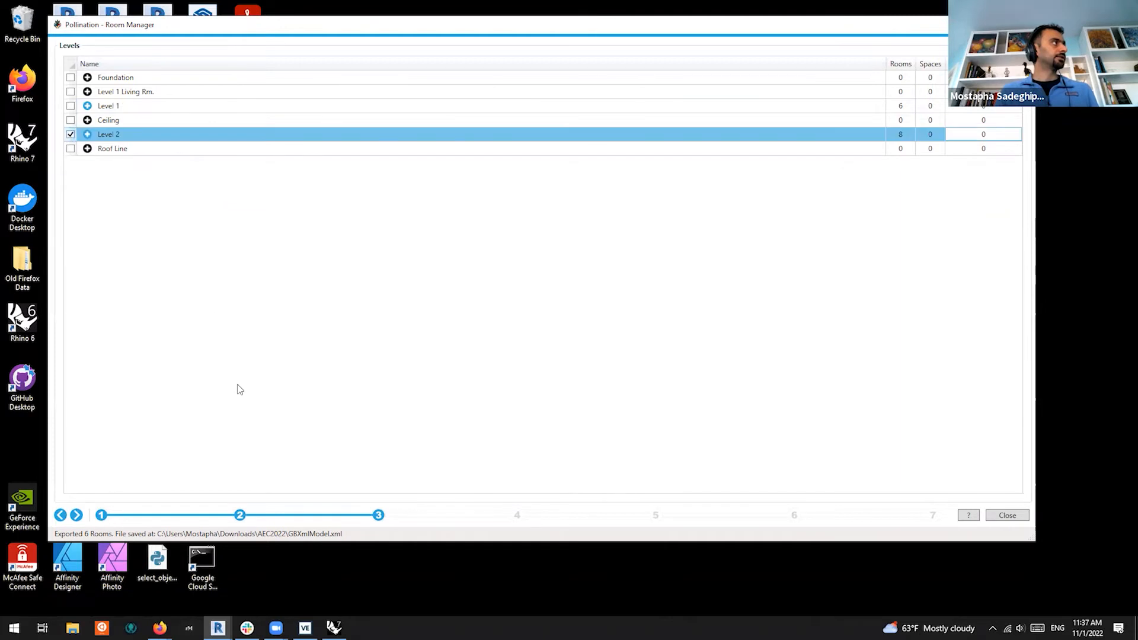
pyautogui.click(77, 514)
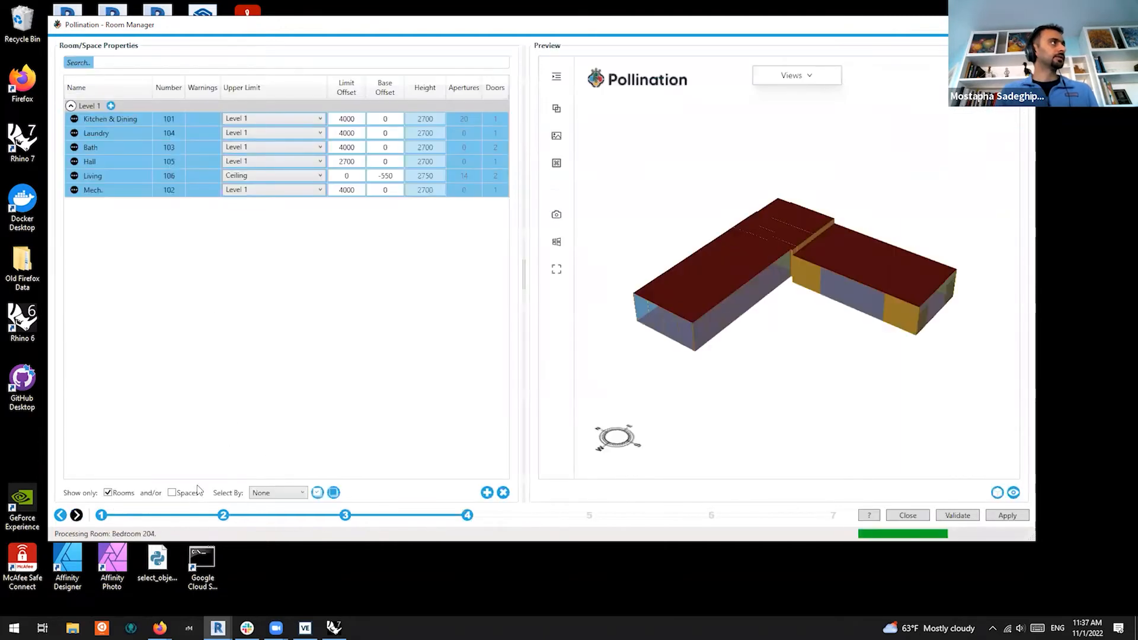
# Select all eight Level 2 rooms and inspect them, including the roof skylights, in the 3D preview
pyautogui.click(118, 150)
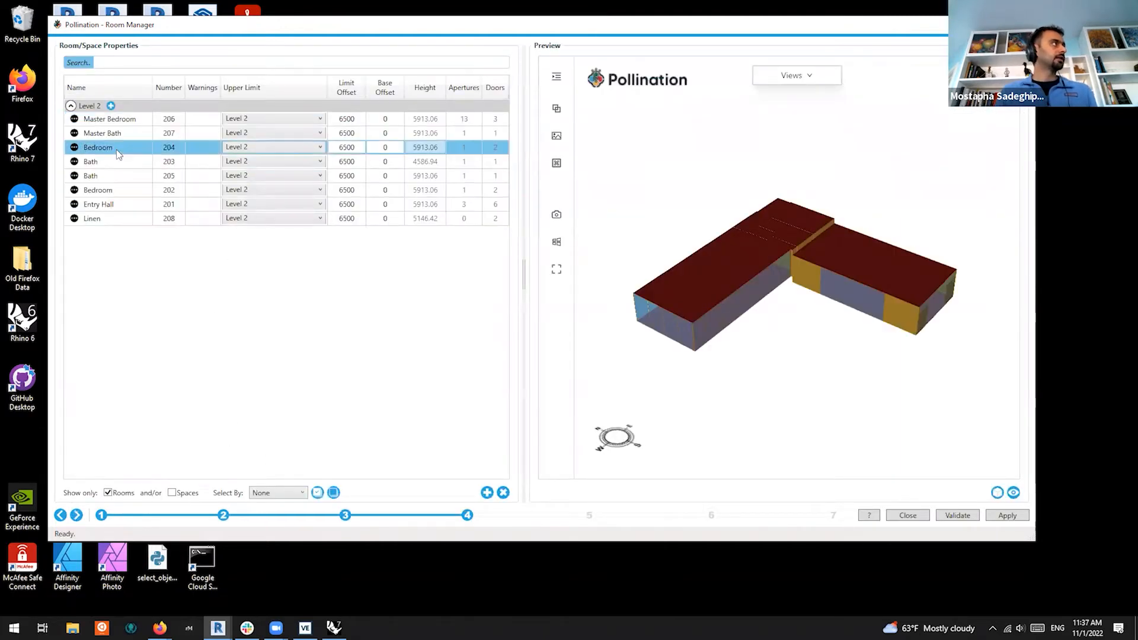
pyautogui.hotkey('ctrl', 'a')
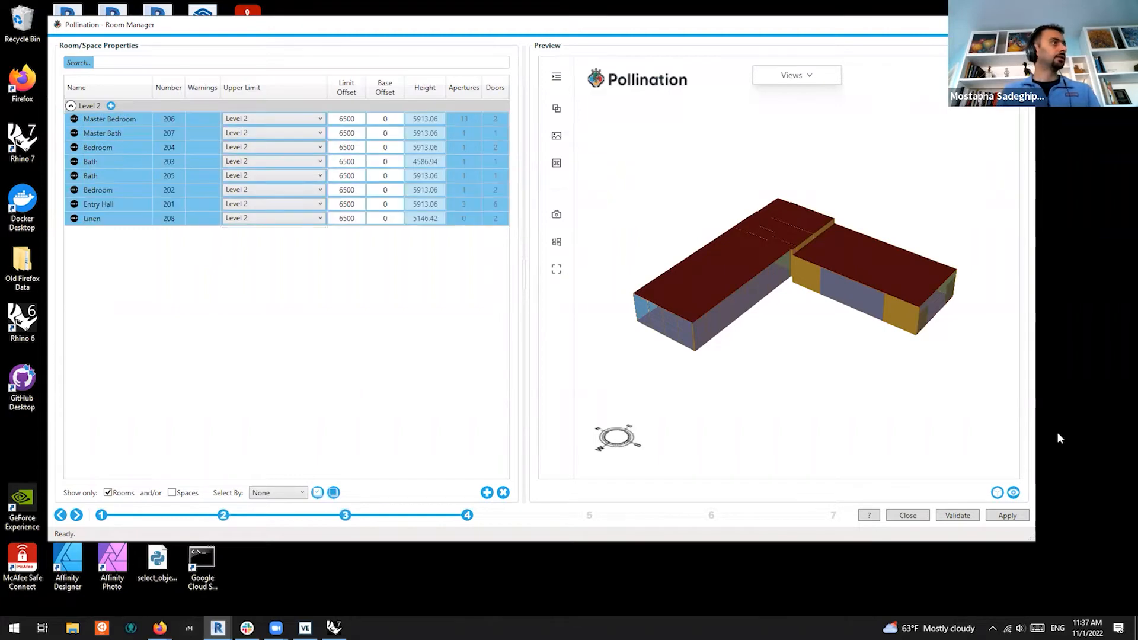
pyautogui.click(1013, 495)
pyautogui.click(1013, 494)
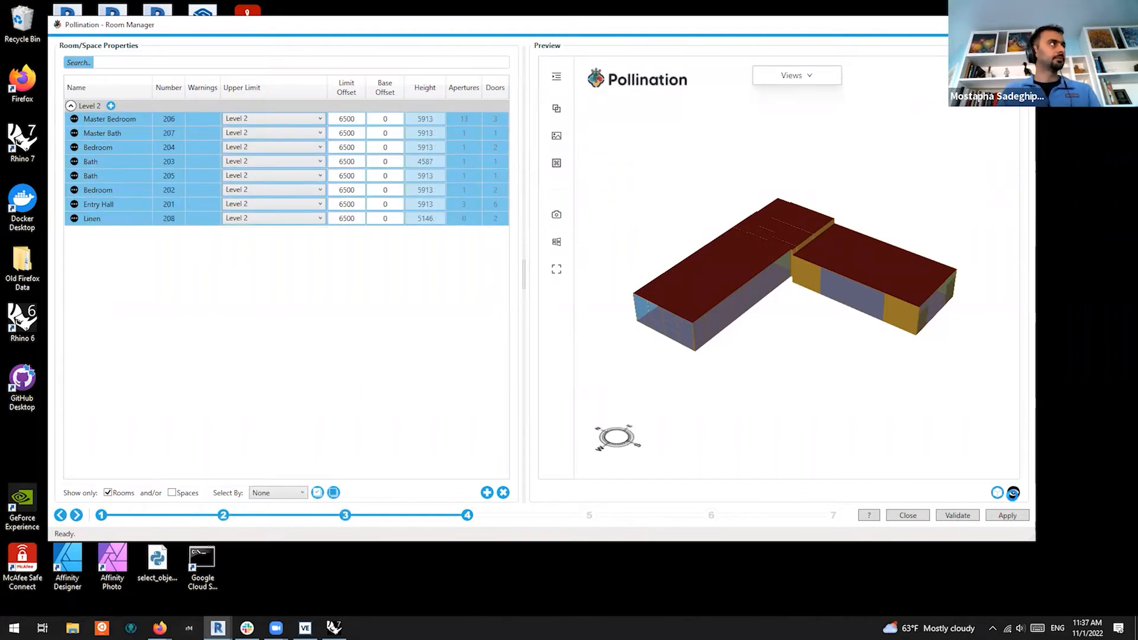
pyautogui.click(1013, 493)
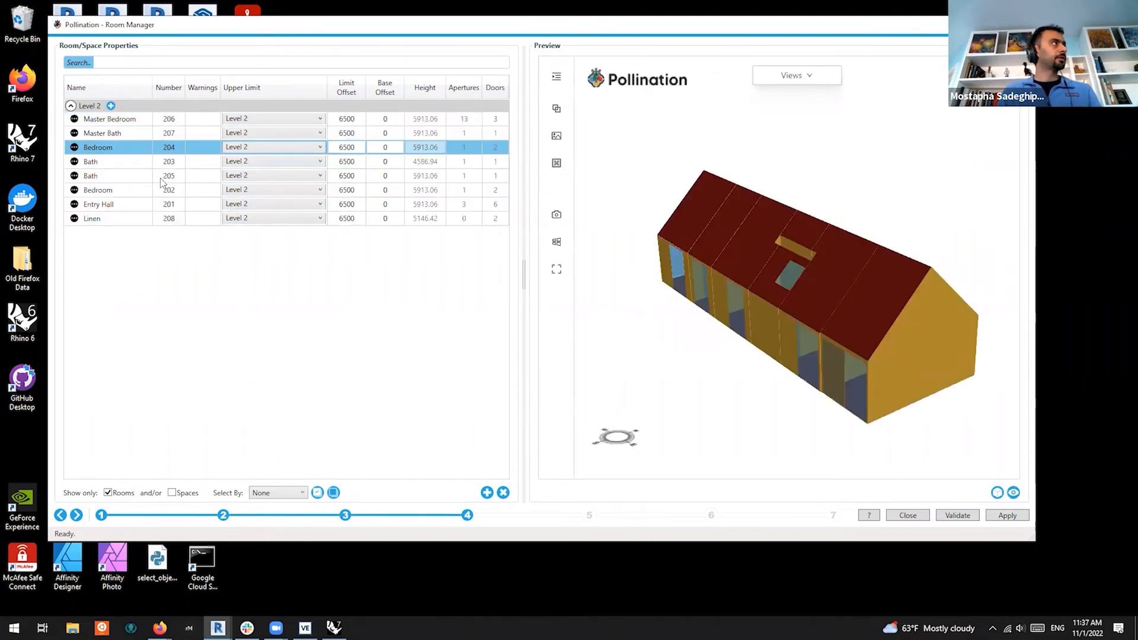
pyautogui.moveTo(830, 316); pyautogui.dragTo(888, 428)
pyautogui.scroll(5, 874, 384)
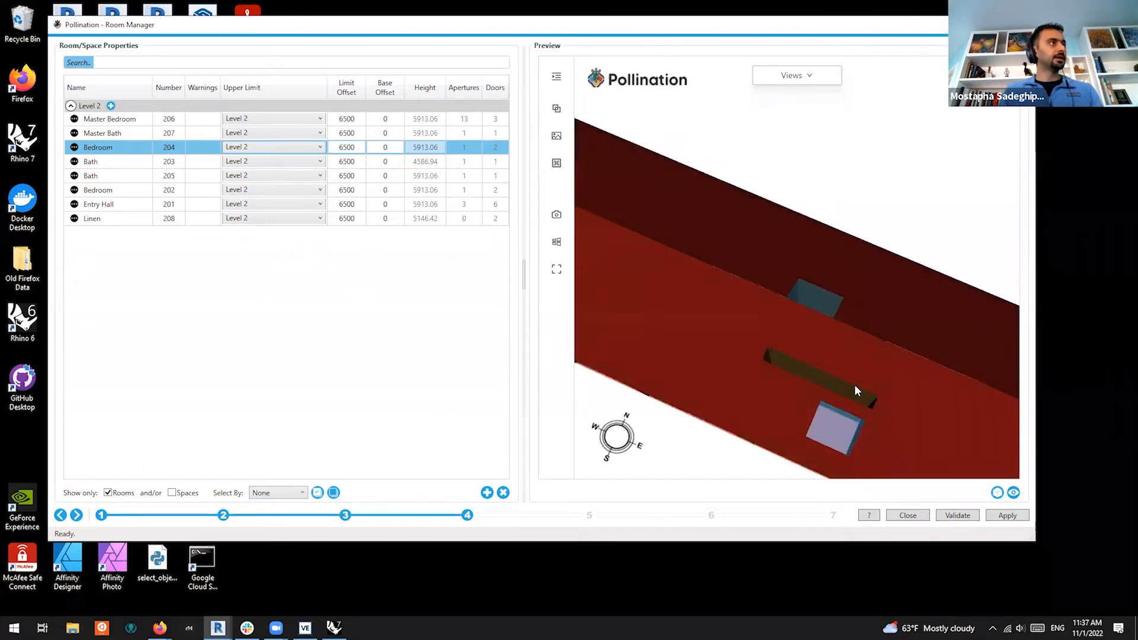
pyautogui.scroll(6, 860, 393)
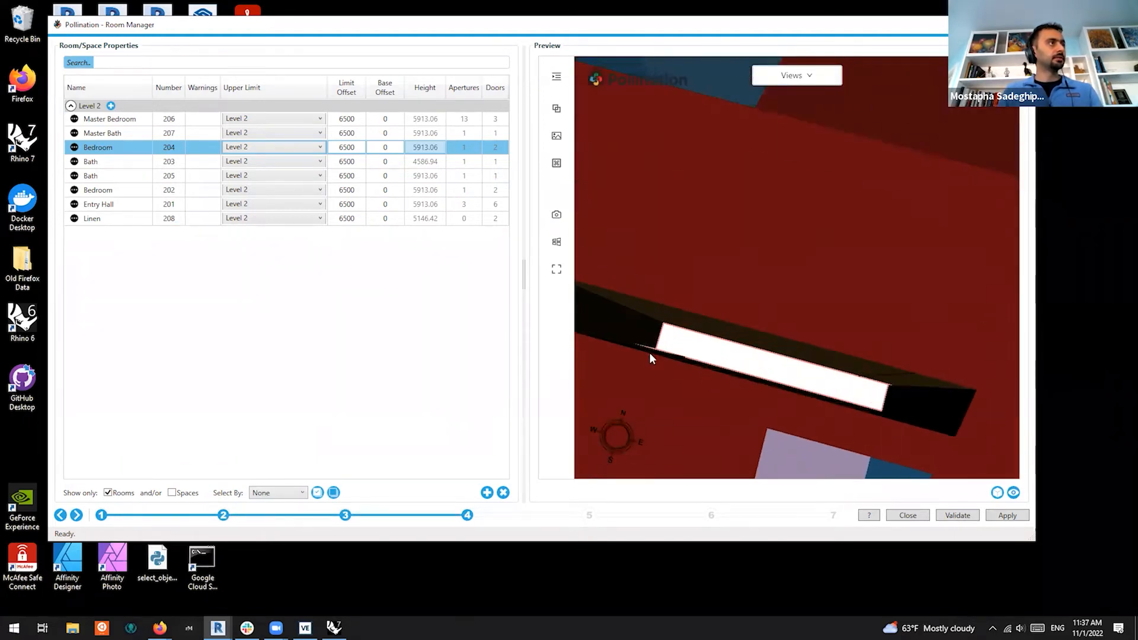
pyautogui.scroll(-8, 759, 325)
pyautogui.moveTo(793, 332); pyautogui.dragTo(824, 325)
# Open the Pollination_Level 2 floor plan in Revit to compare against the loaded rooms
pyautogui.click(111, 106)
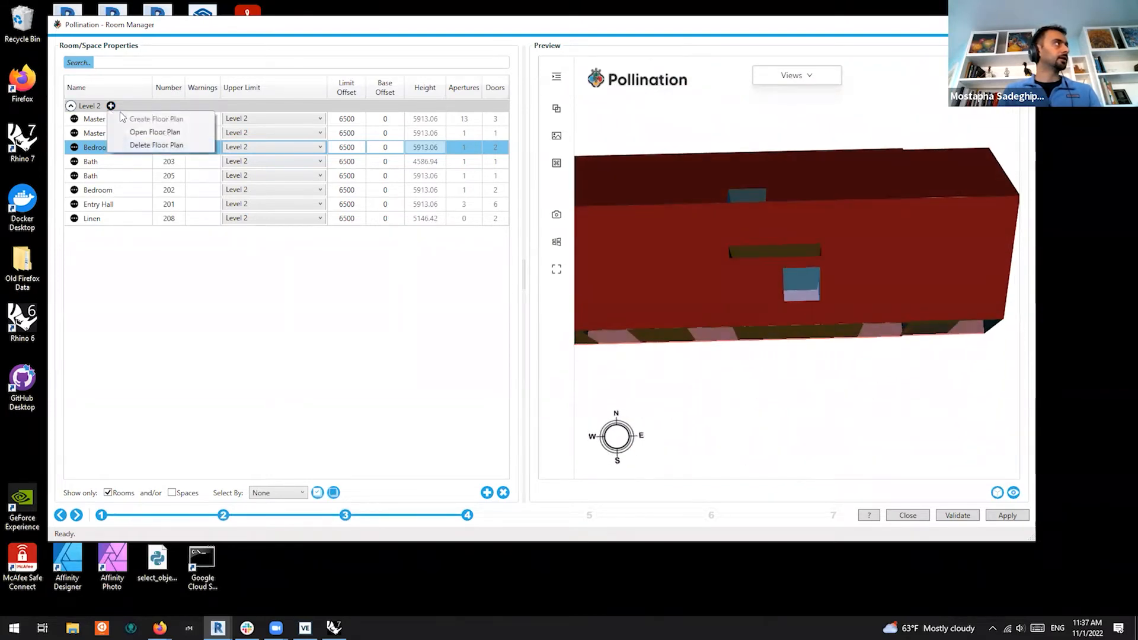
pyautogui.click(167, 136)
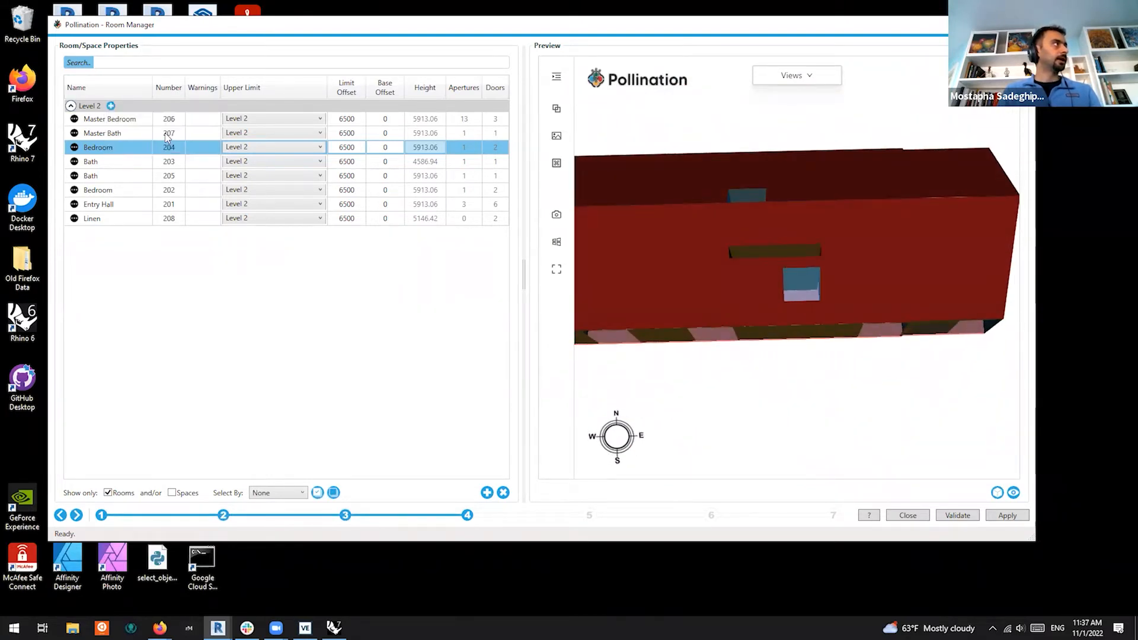
pyautogui.click(219, 627)
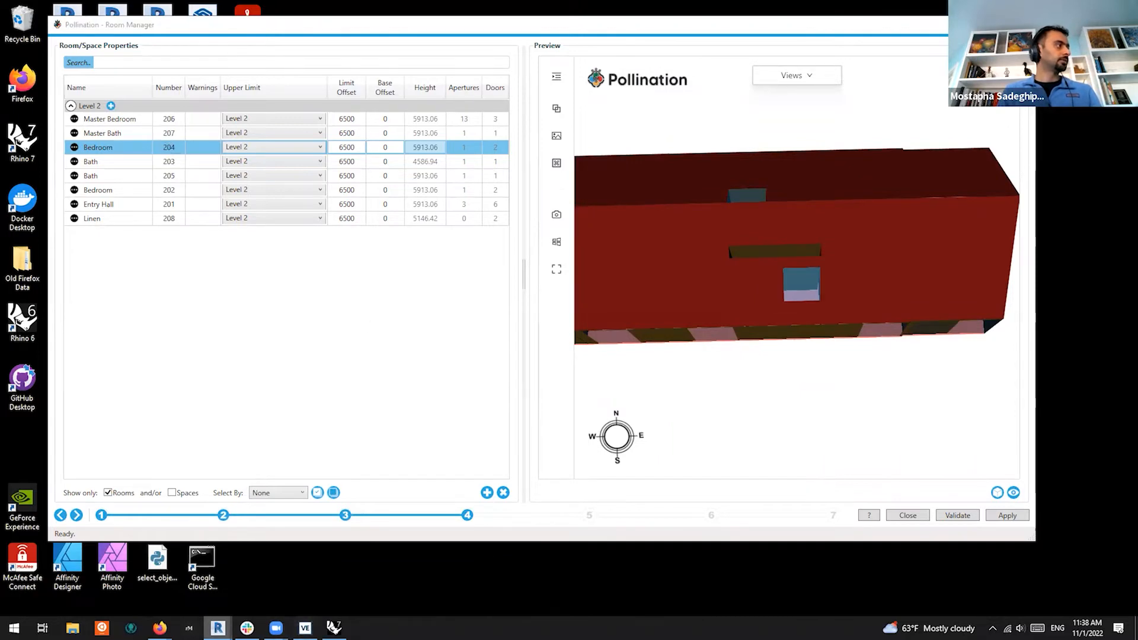
pyautogui.click(184, 580)
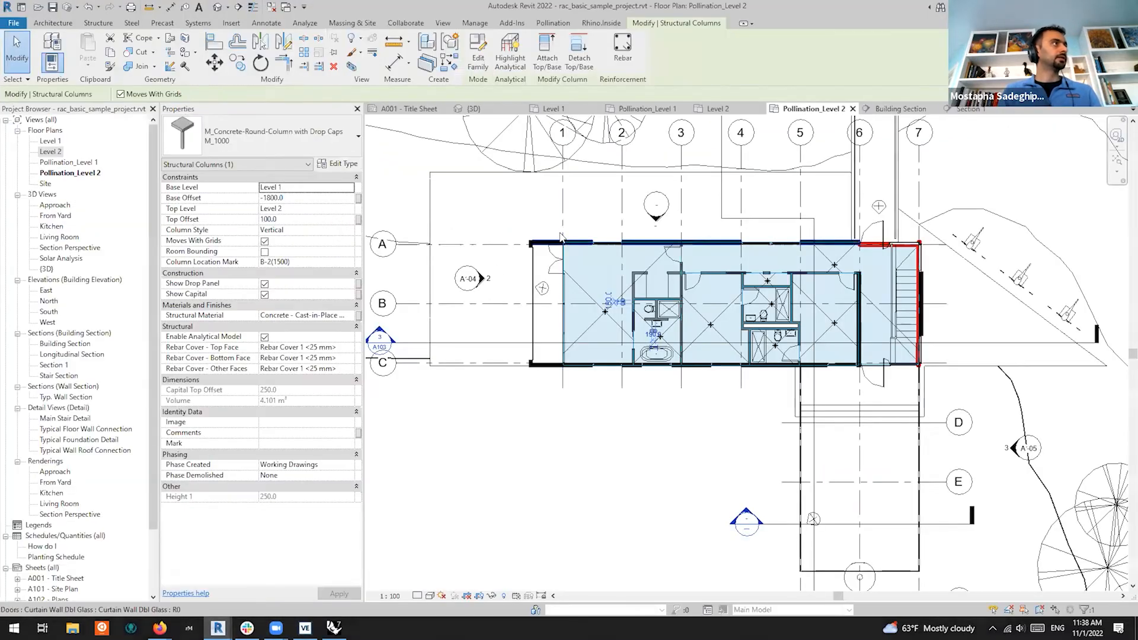
pyautogui.scroll(6, 612, 309)
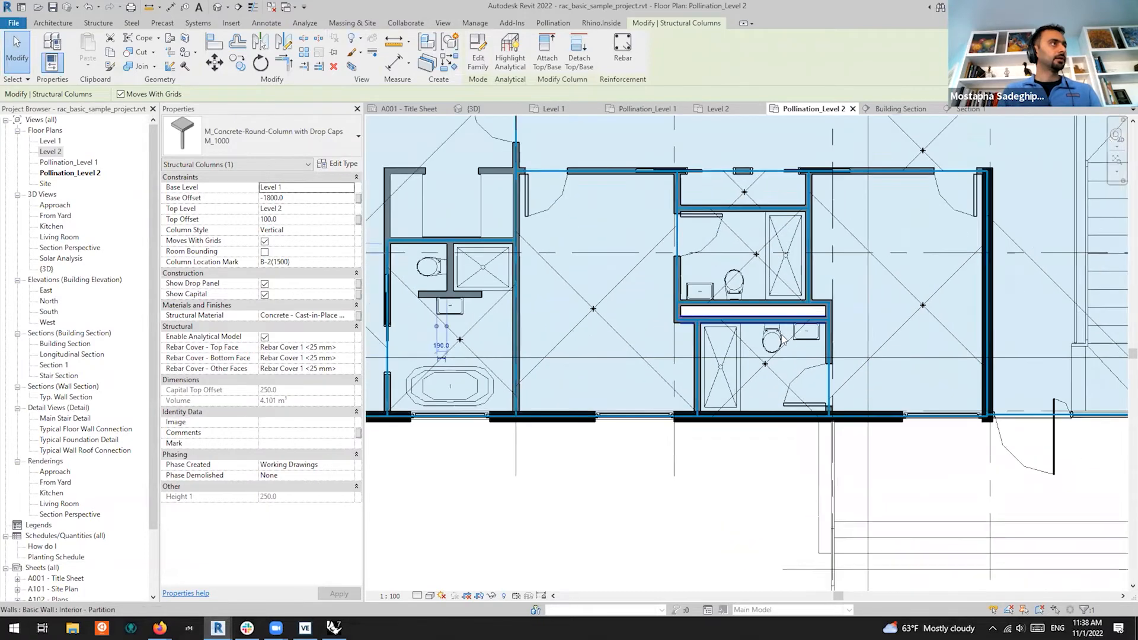
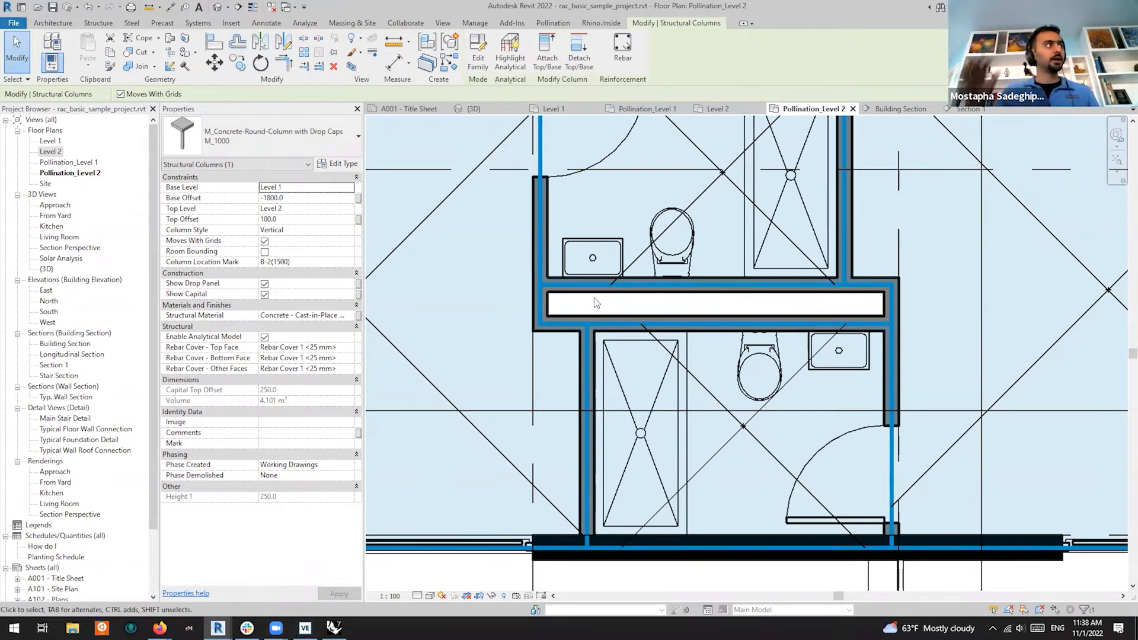
# Rename room 209, between the two bathrooms, from 'Room' to 'Shaft' in its Properties Name field
pyautogui.click(66, 23)
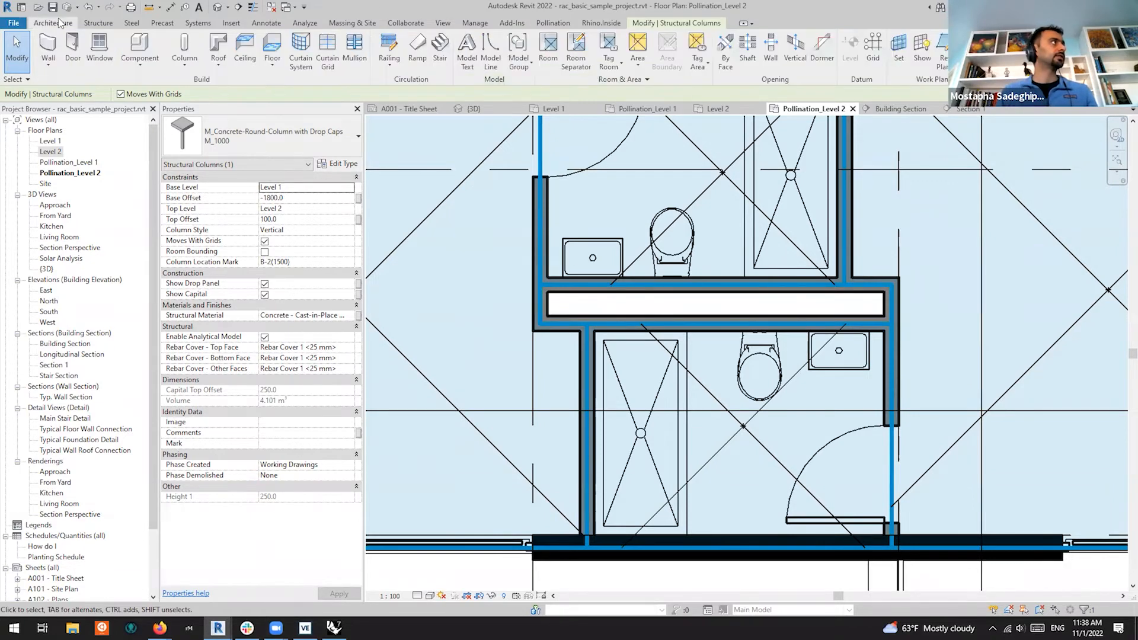
pyautogui.click(548, 49)
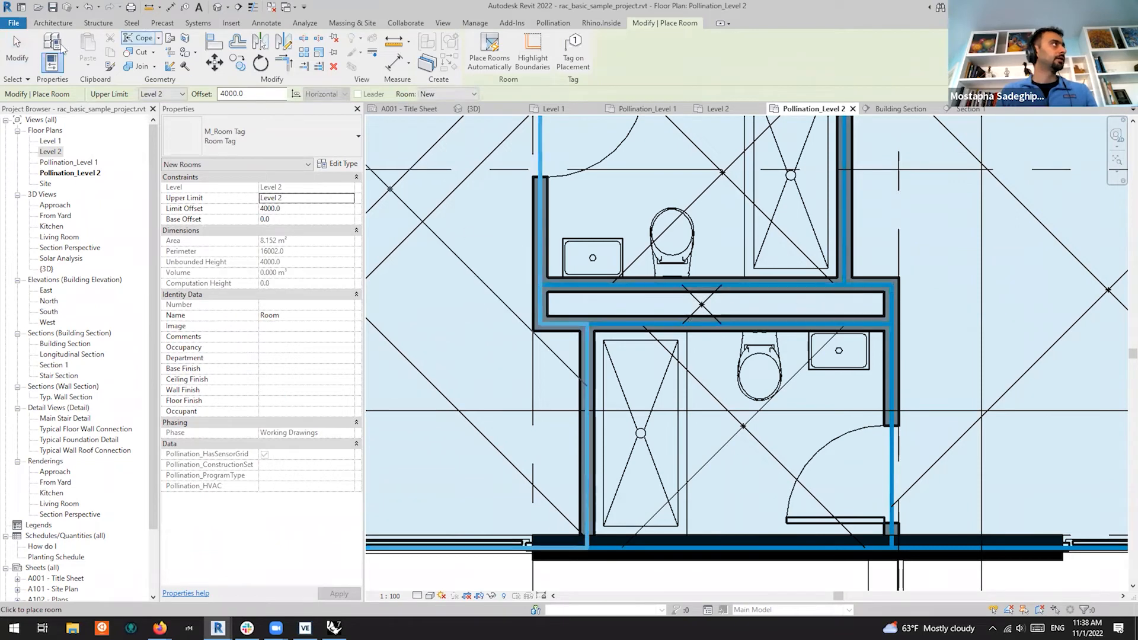
pyautogui.press('Escape')
pyautogui.press('Escape')
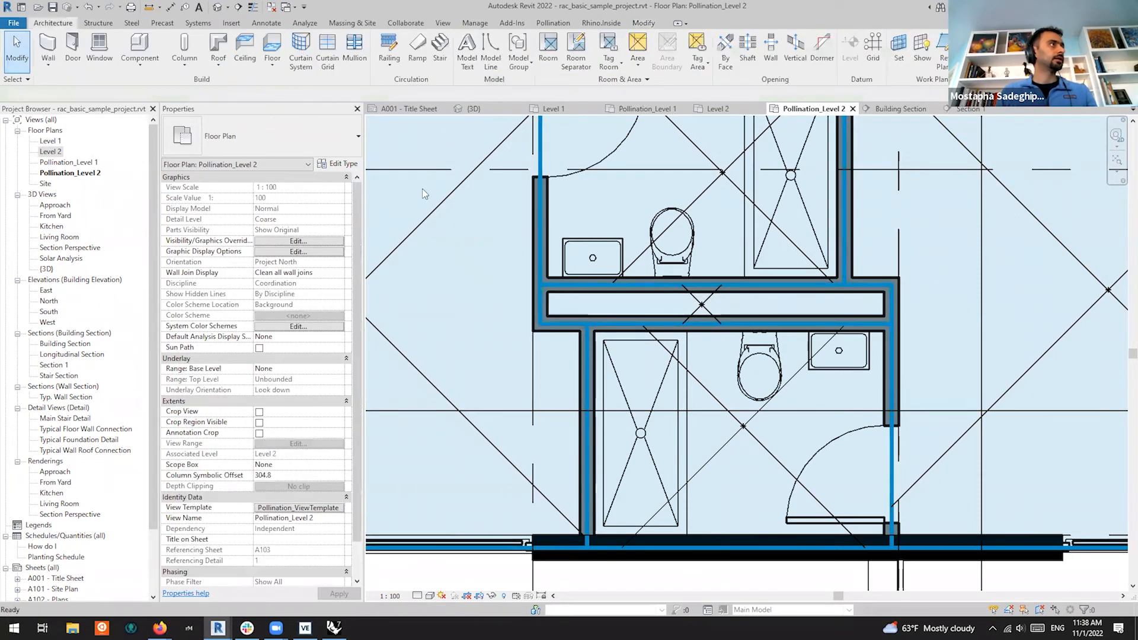
pyautogui.click(705, 303)
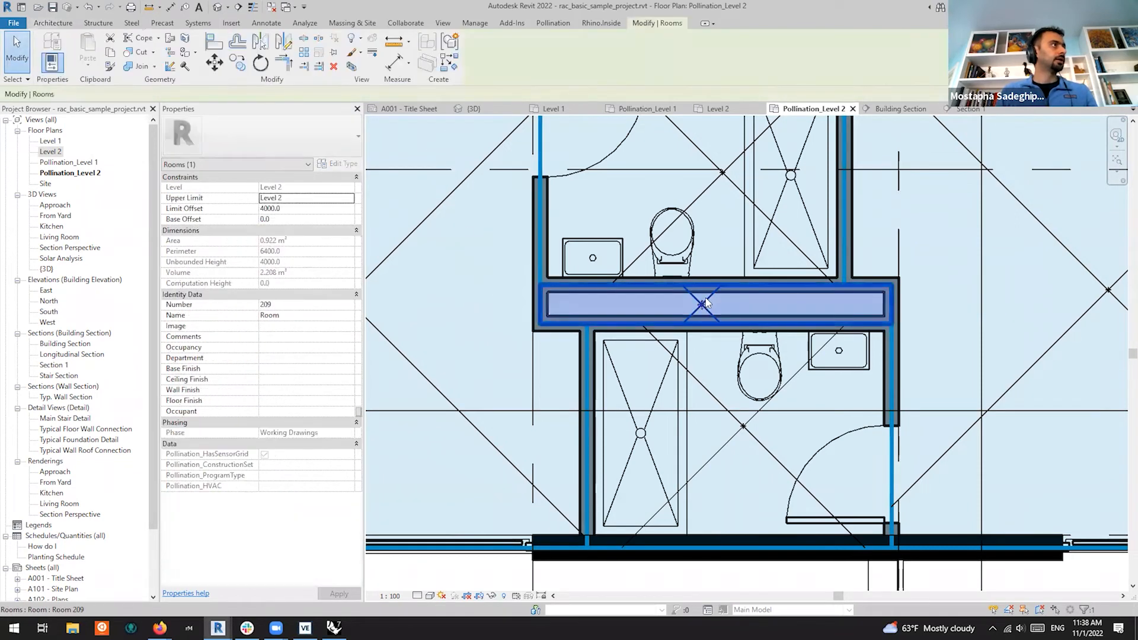
pyautogui.click(289, 315)
pyautogui.write('Shaft')
pyautogui.press('Return')
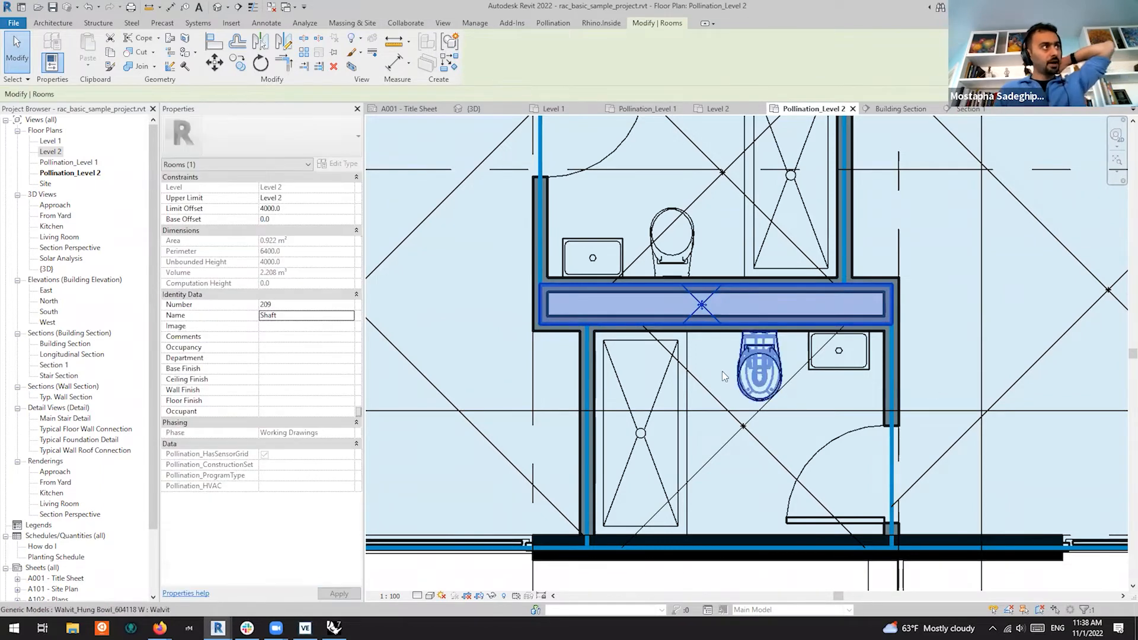
pyautogui.click(735, 369)
pyautogui.scroll(-4, 770, 332)
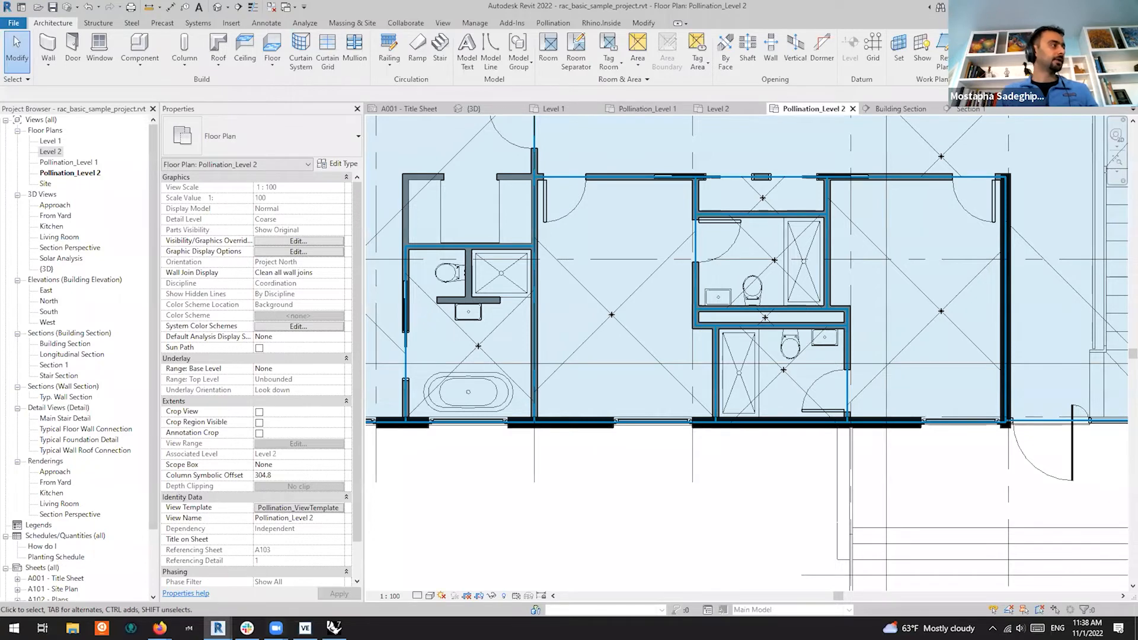
# In Pollination Room Manager, select all rooms, reload the 3D preview and orbit it
pyautogui.moveTo(218, 627)
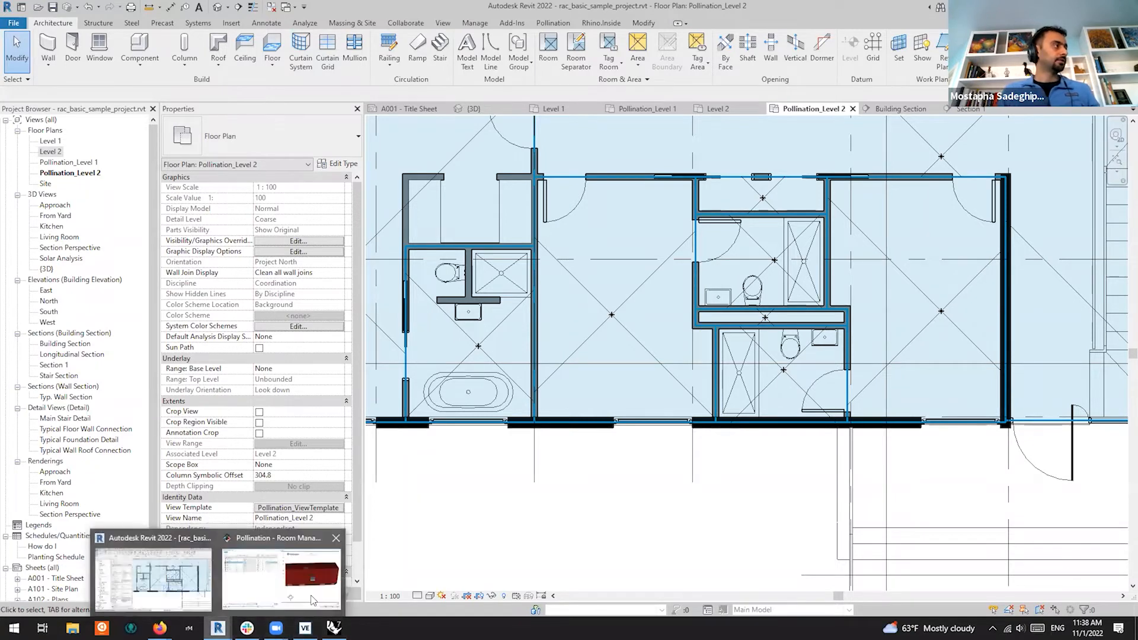
pyautogui.click(313, 601)
pyautogui.click(200, 220)
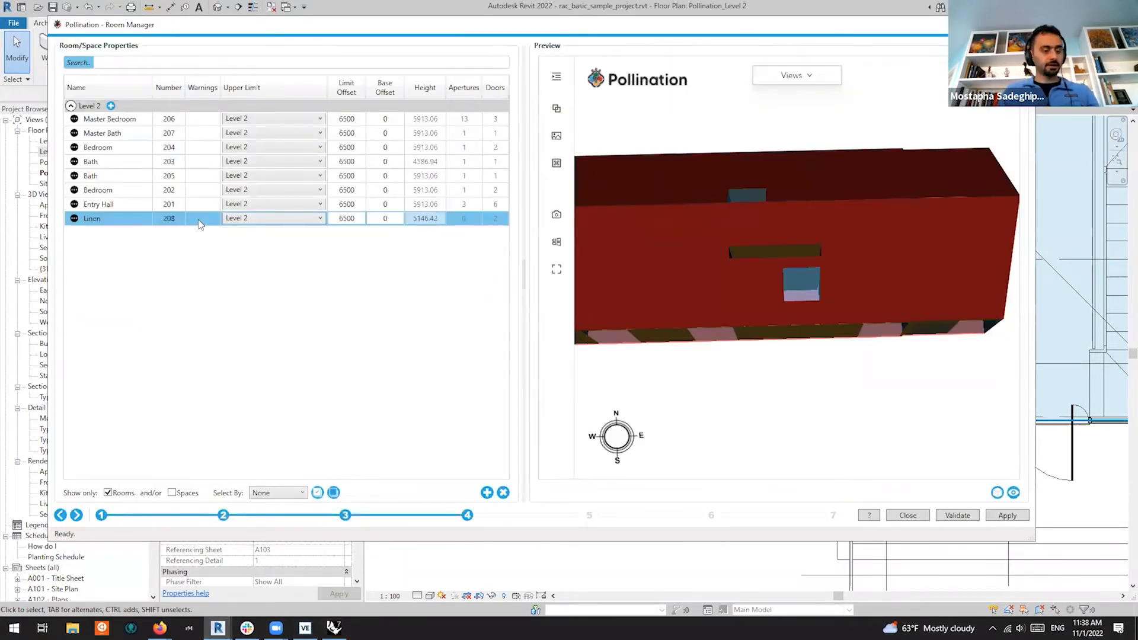
pyautogui.hotkey('ctrl', 'a')
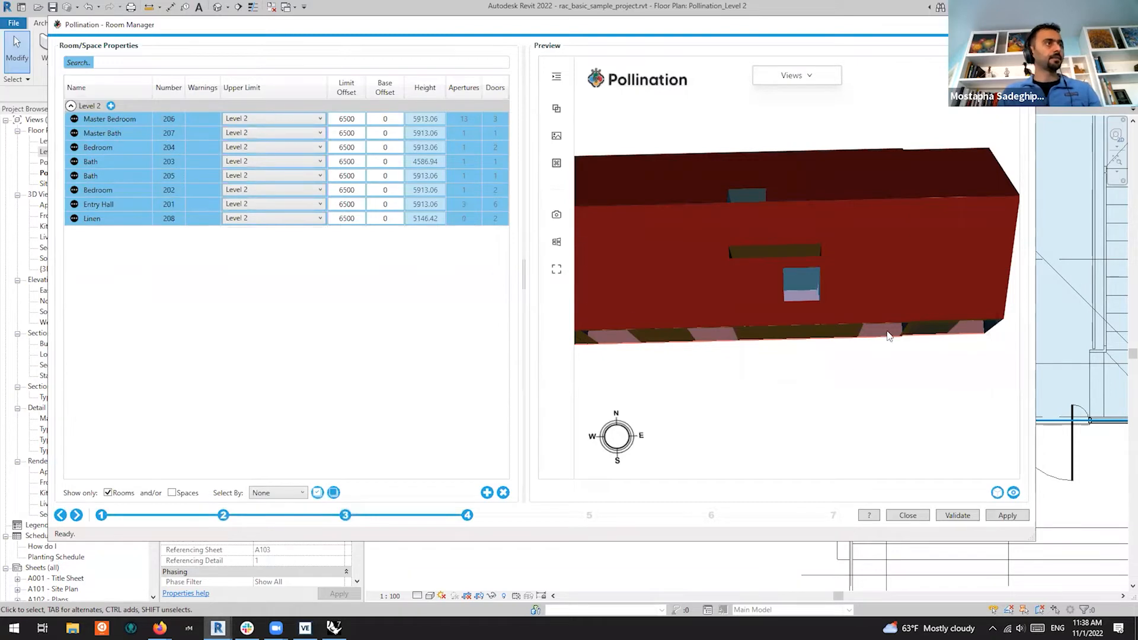
pyautogui.click(1014, 493)
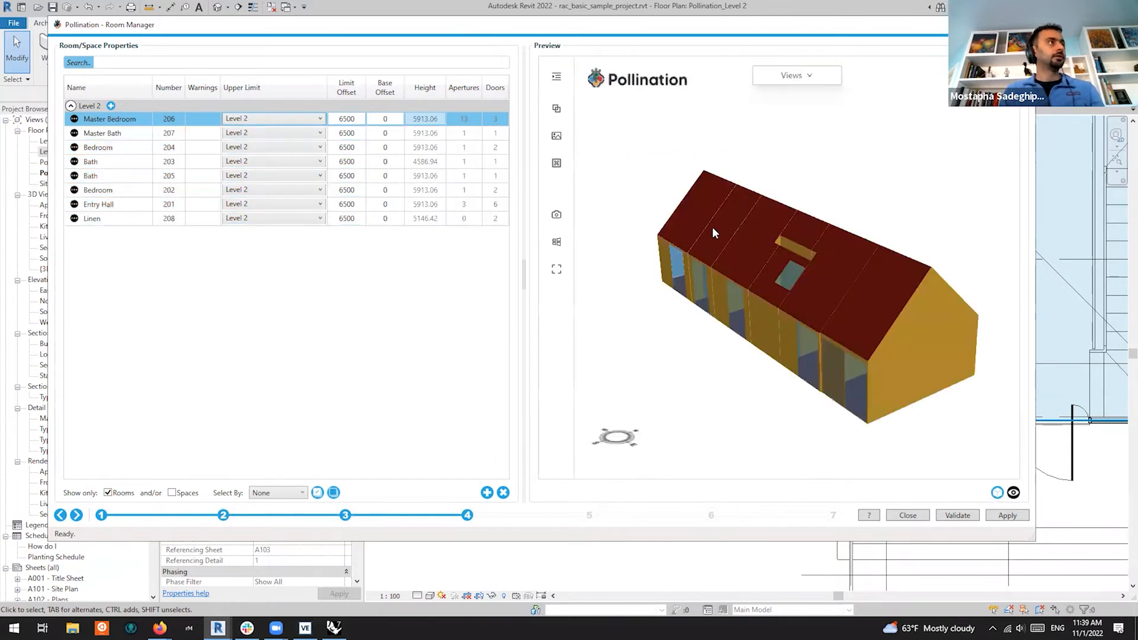
pyautogui.moveTo(739, 259); pyautogui.dragTo(830, 458)
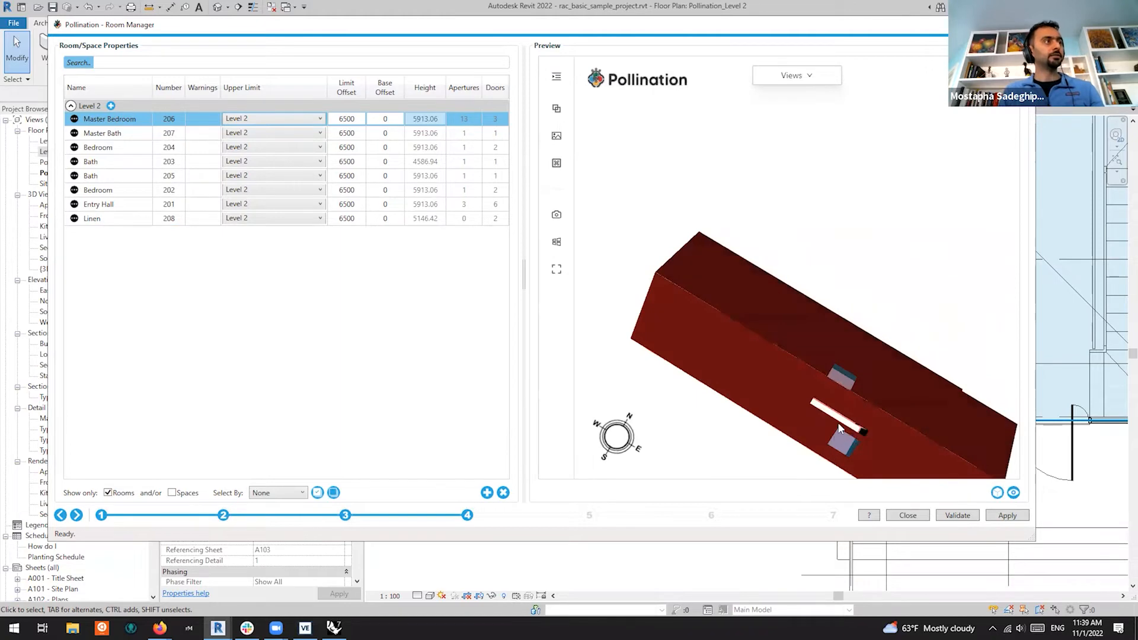
pyautogui.moveTo(835, 415); pyautogui.dragTo(817, 301)
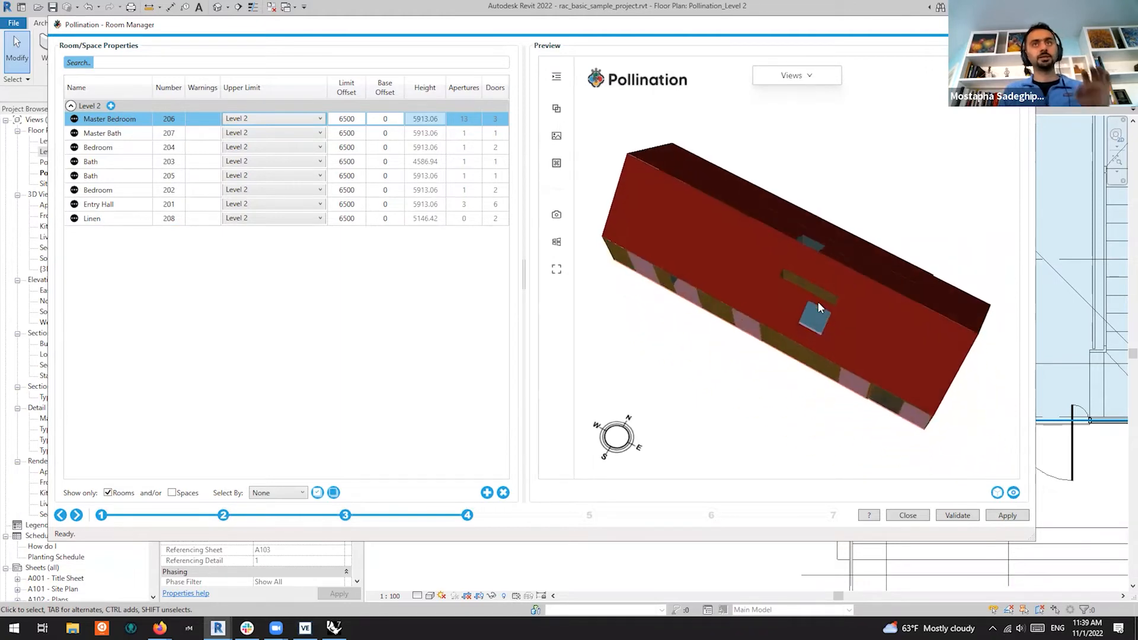
# Refresh the room list to include Shaft, then reload the preview with all nine rooms
pyautogui.click(997, 492)
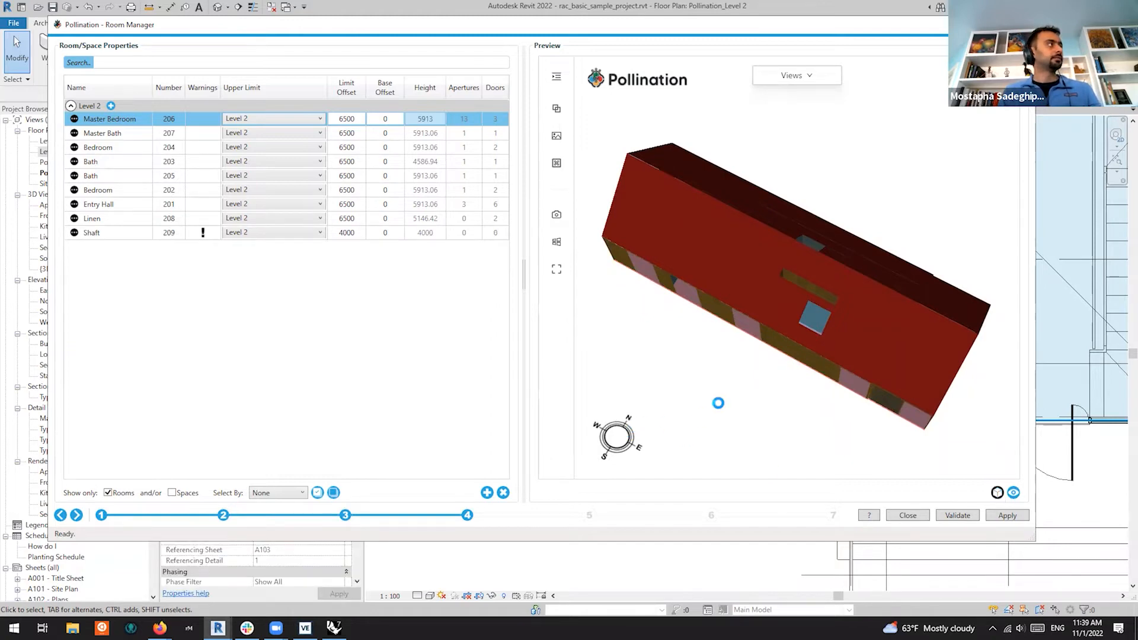
pyautogui.click(179, 234)
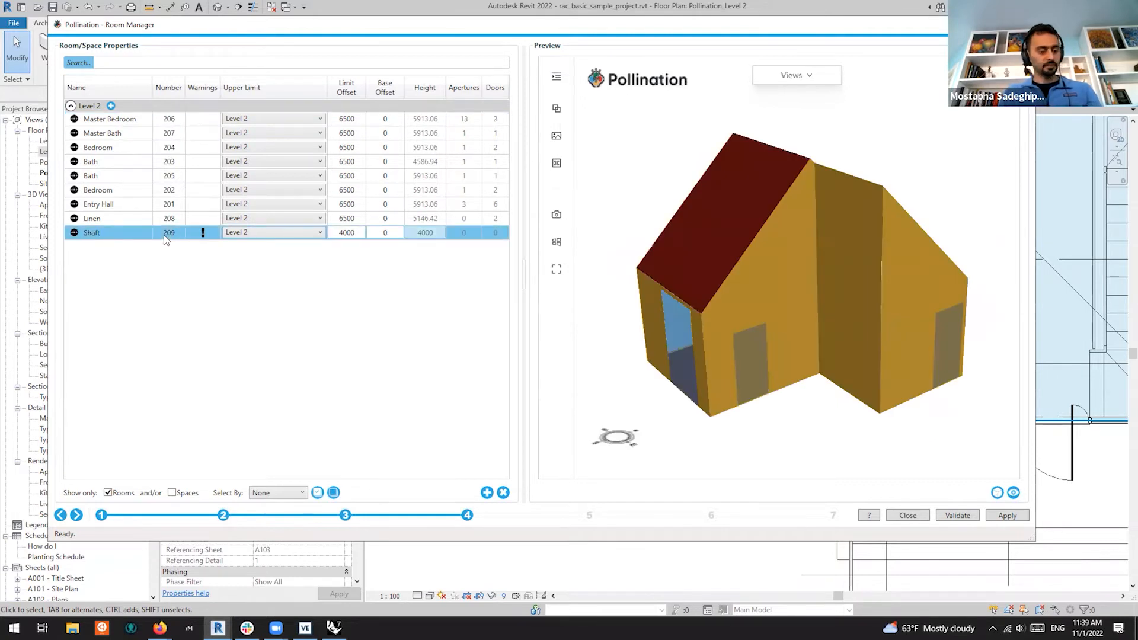
pyautogui.hotkey('ctrl', 'a')
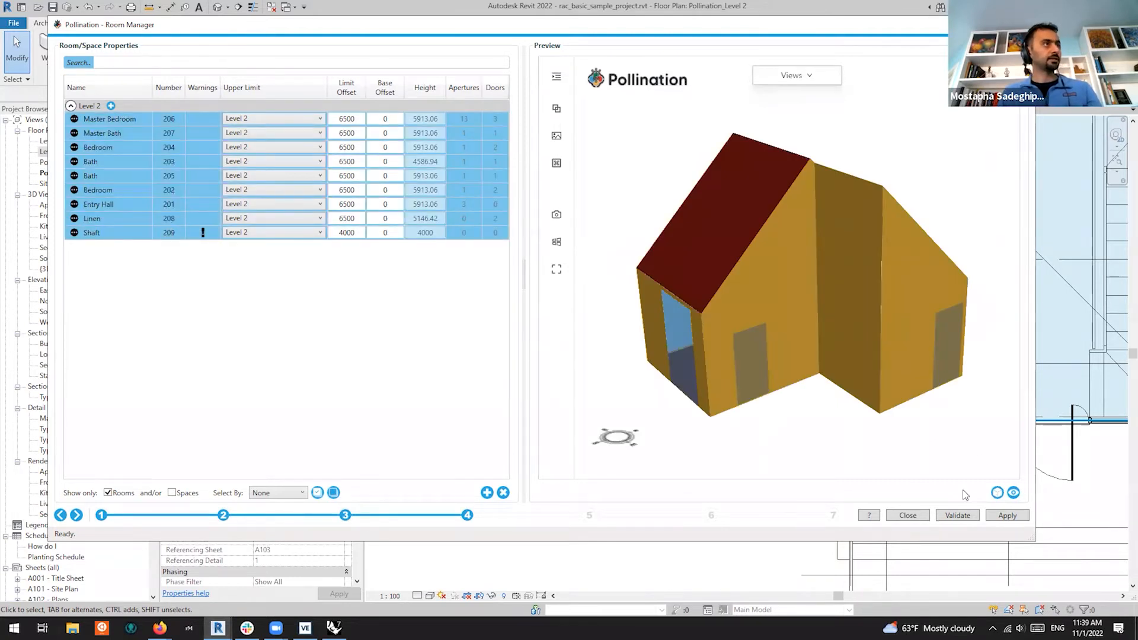
pyautogui.click(1013, 494)
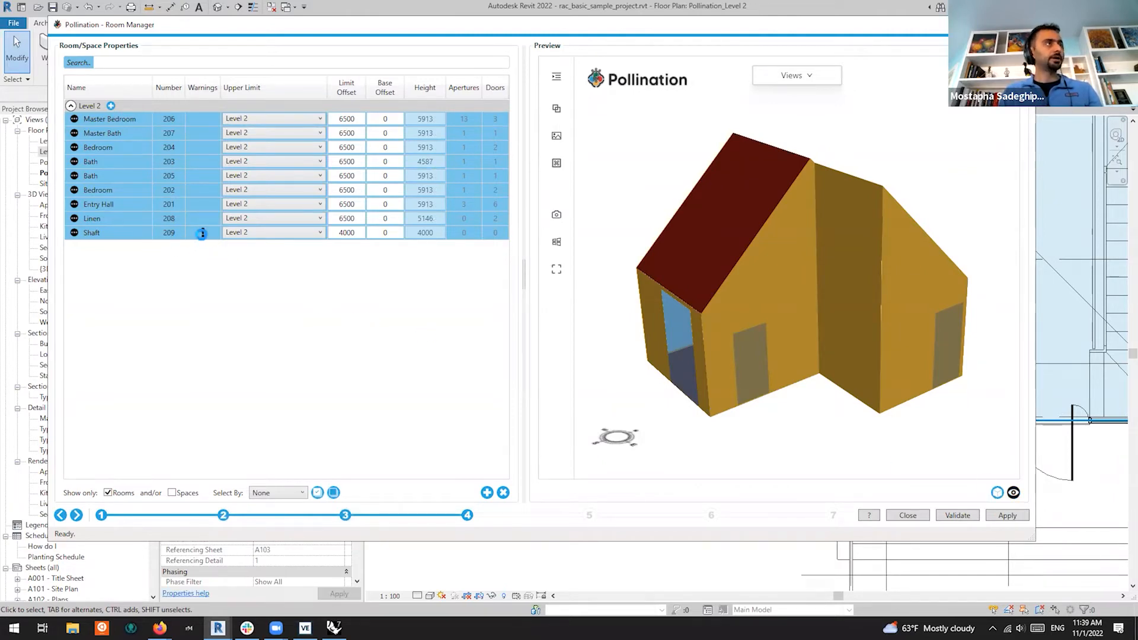
# Preview only the Shaft row, then select the Shaft room in the Revit model
pyautogui.click(202, 234)
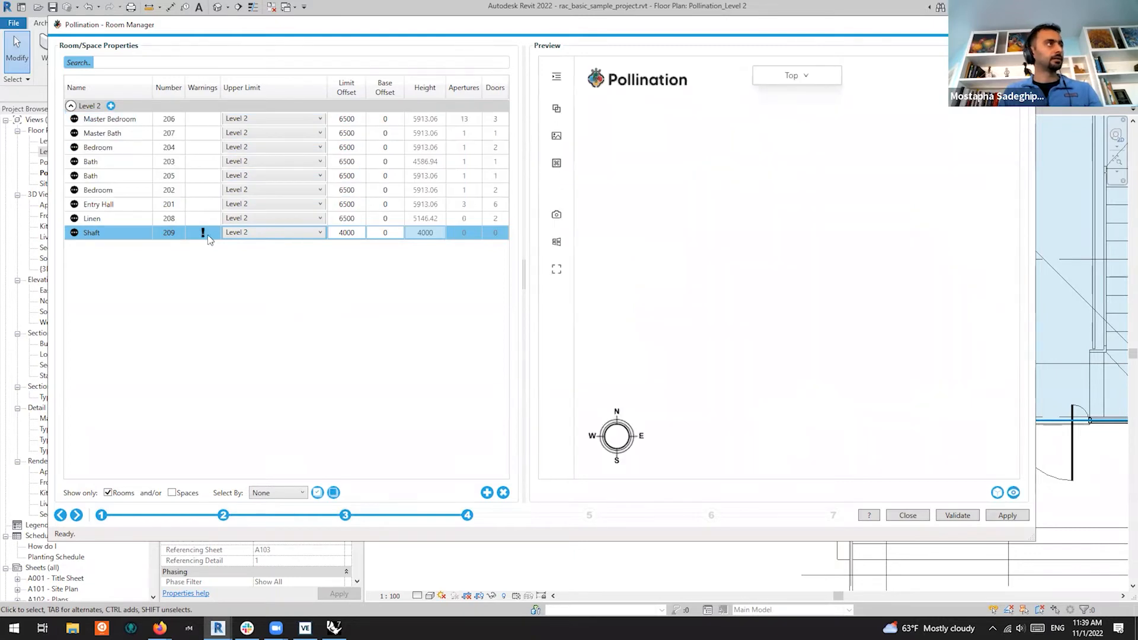
pyautogui.moveTo(738, 278); pyautogui.dragTo(874, 410)
pyautogui.scroll(5, 824, 357)
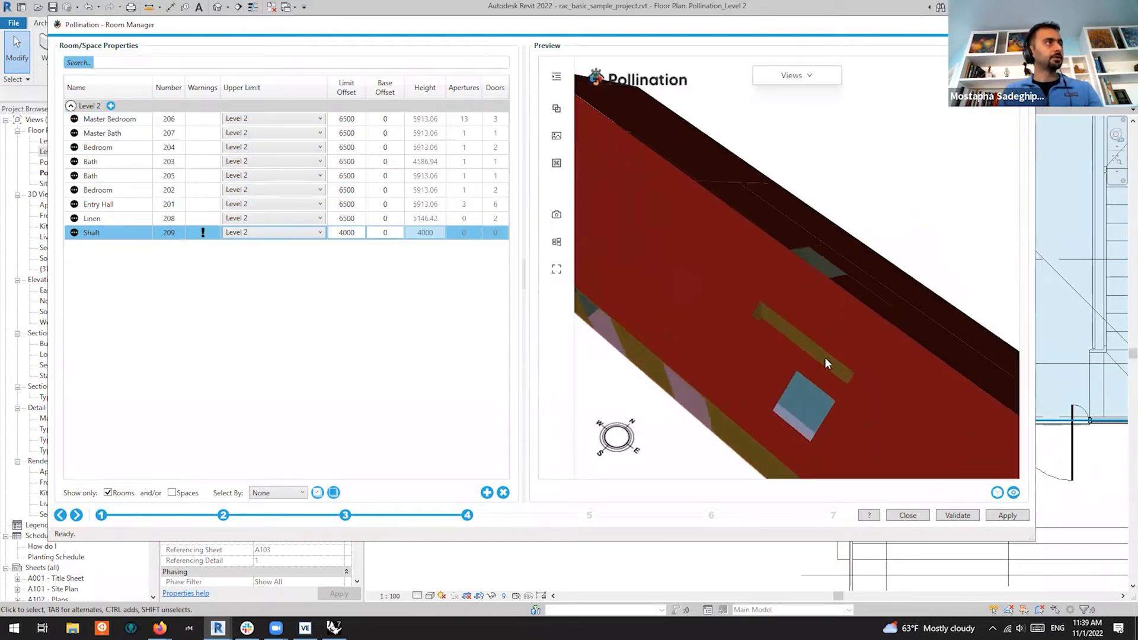
pyautogui.scroll(5, 780, 409)
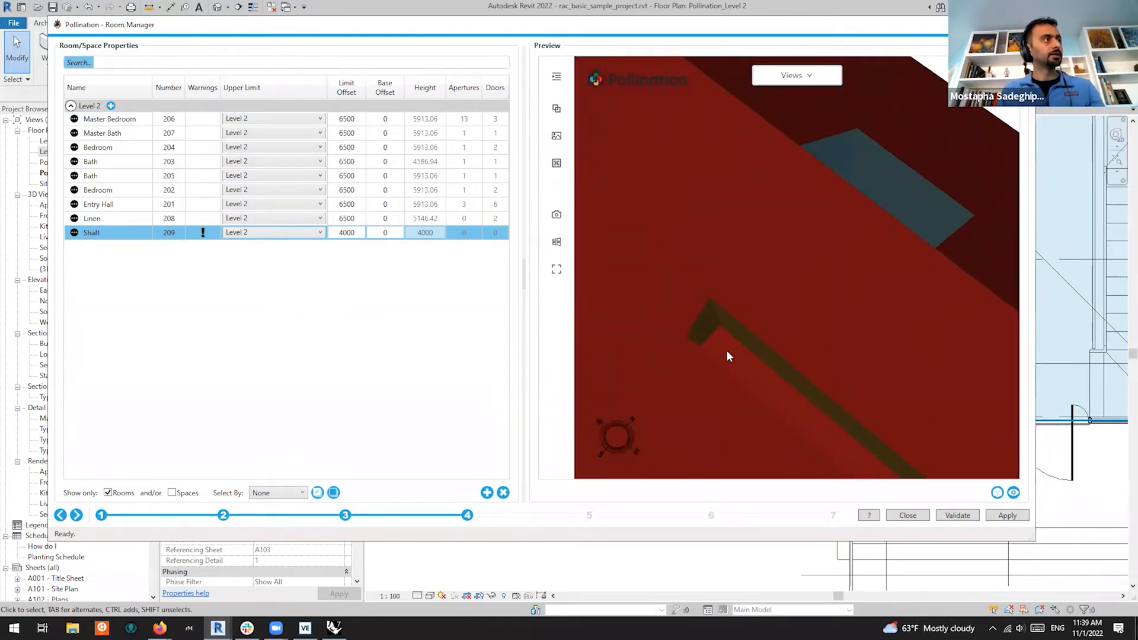
pyautogui.scroll(-3, 735, 356)
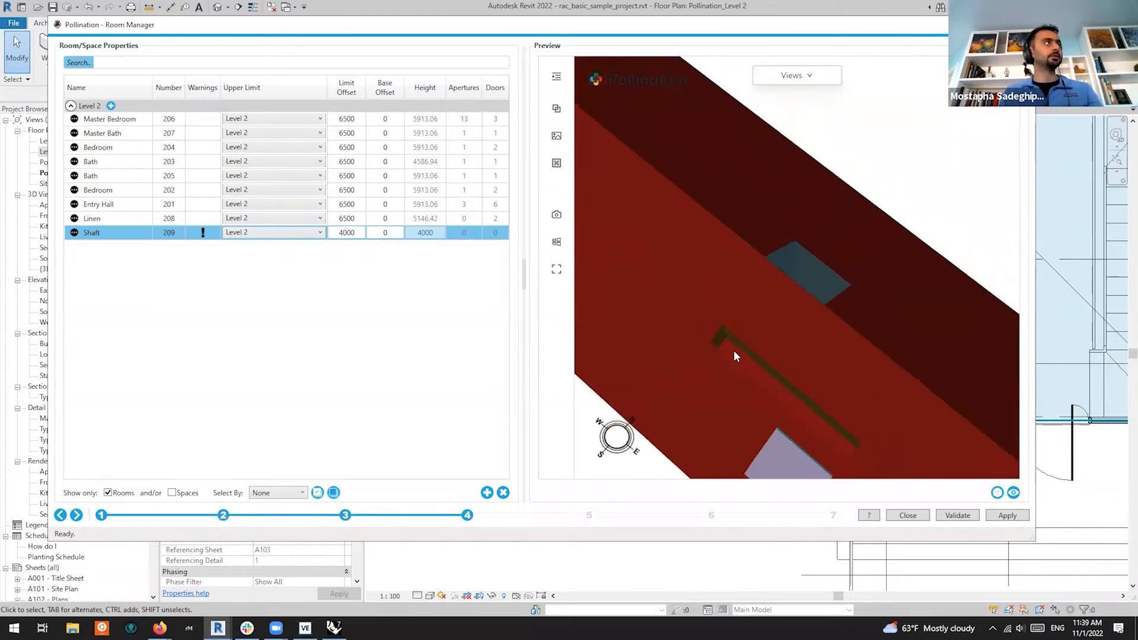
pyautogui.rightClick(134, 235)
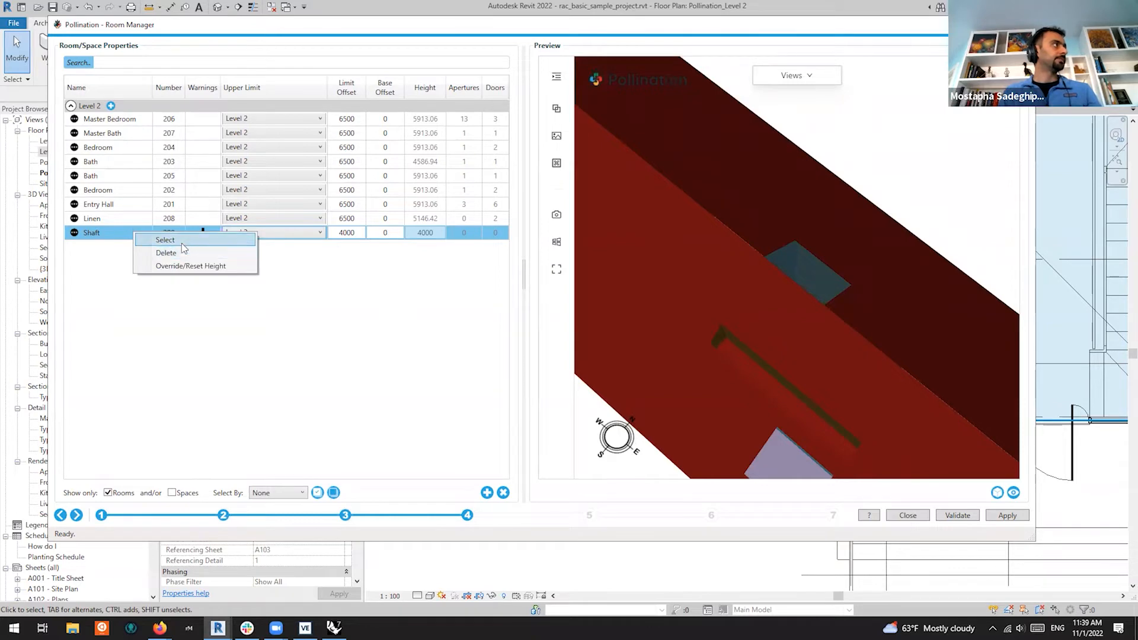
pyautogui.click(166, 240)
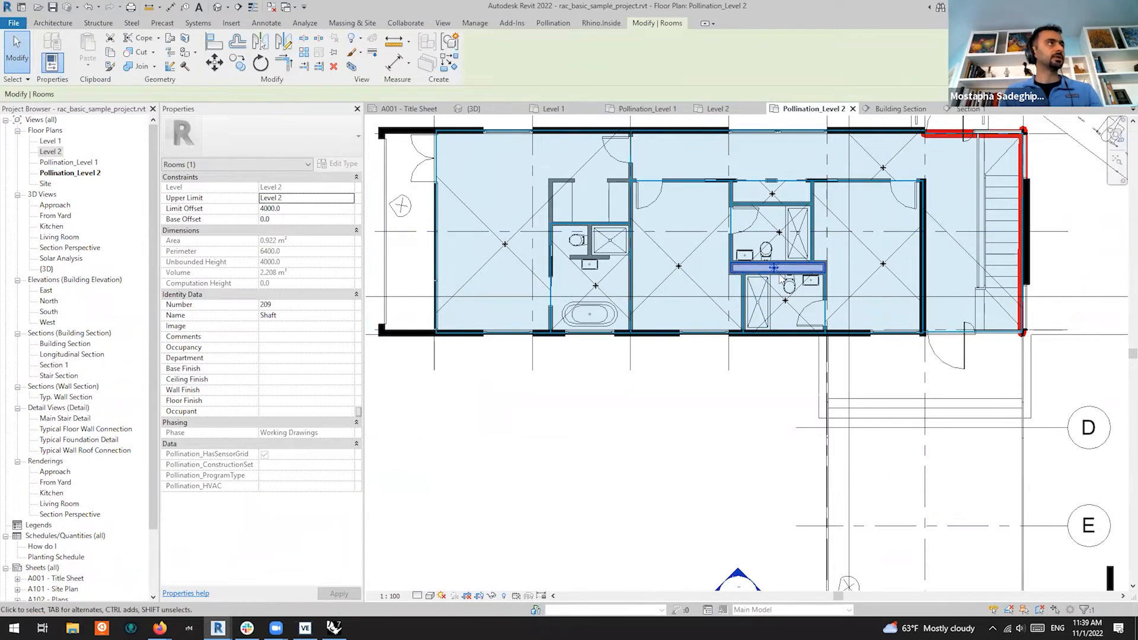
# Cut Section 2 vertically through the bathrooms and open the section view
pyautogui.scroll(-2, 816, 314)
pyautogui.scroll(2, 804, 201)
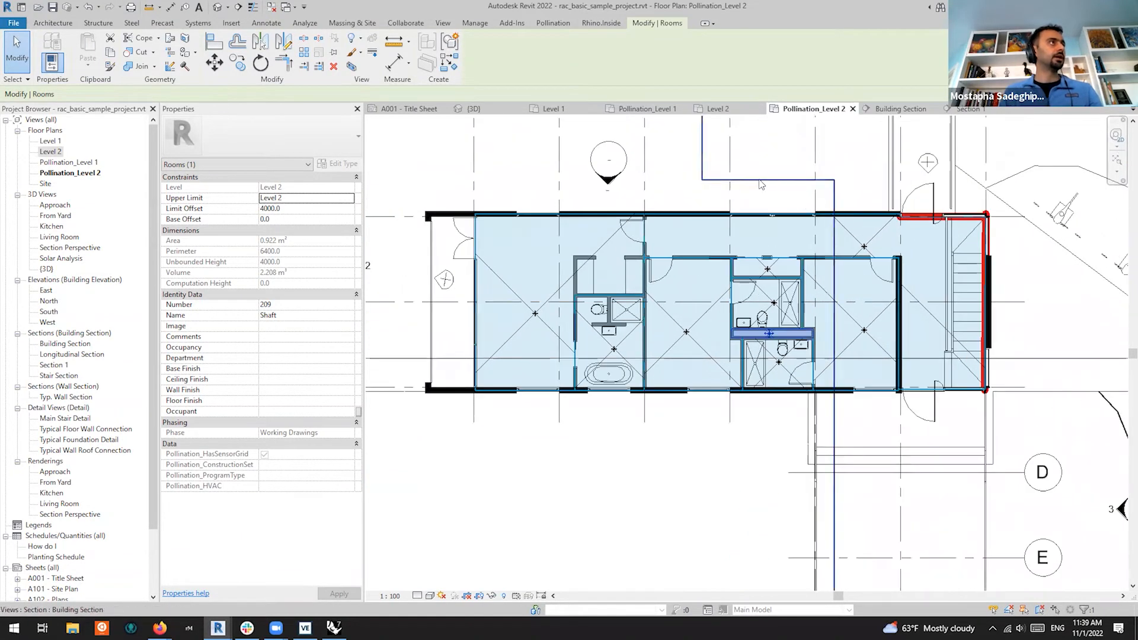
pyautogui.click(453, 23)
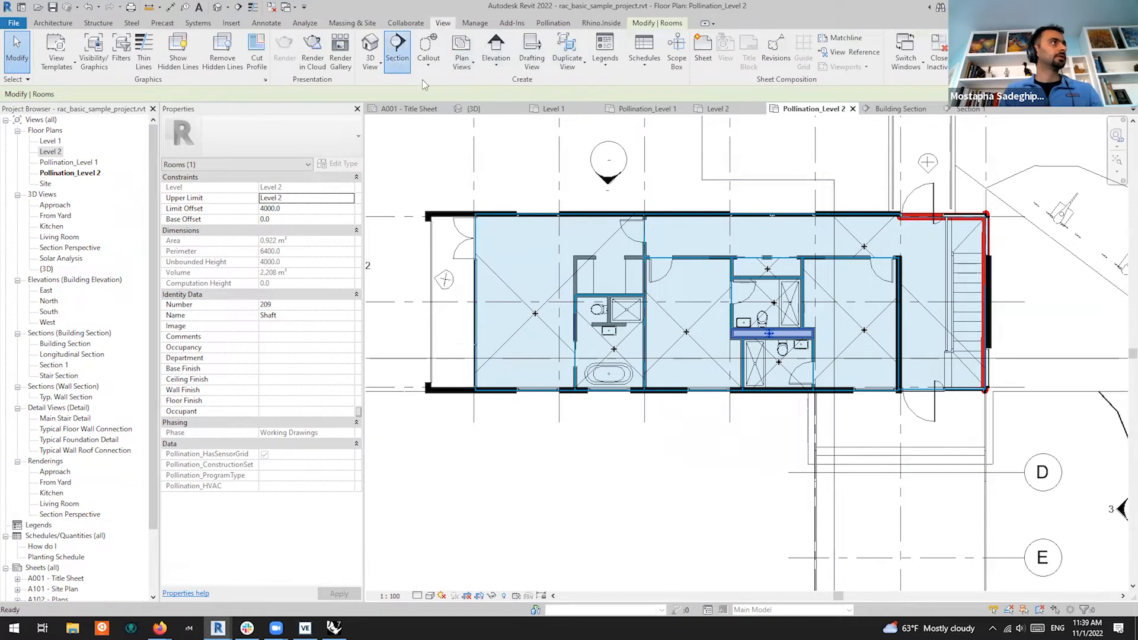
pyautogui.click(397, 56)
pyautogui.scroll(3, 789, 346)
pyautogui.scroll(-3, 758, 240)
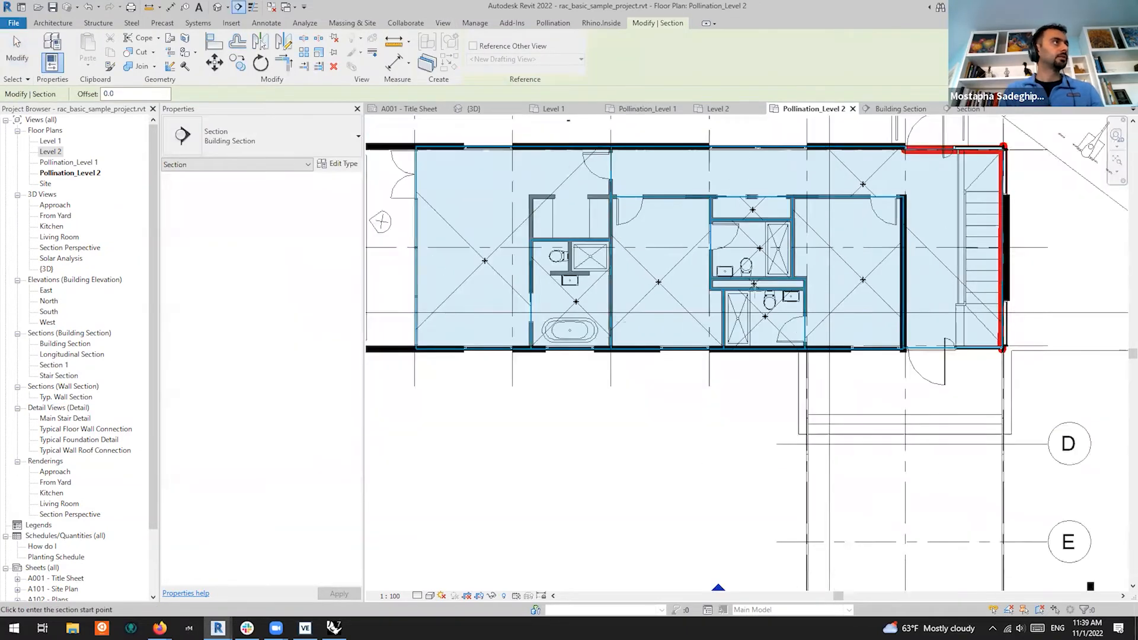
pyautogui.scroll(4, 739, 150)
pyautogui.click(733, 145)
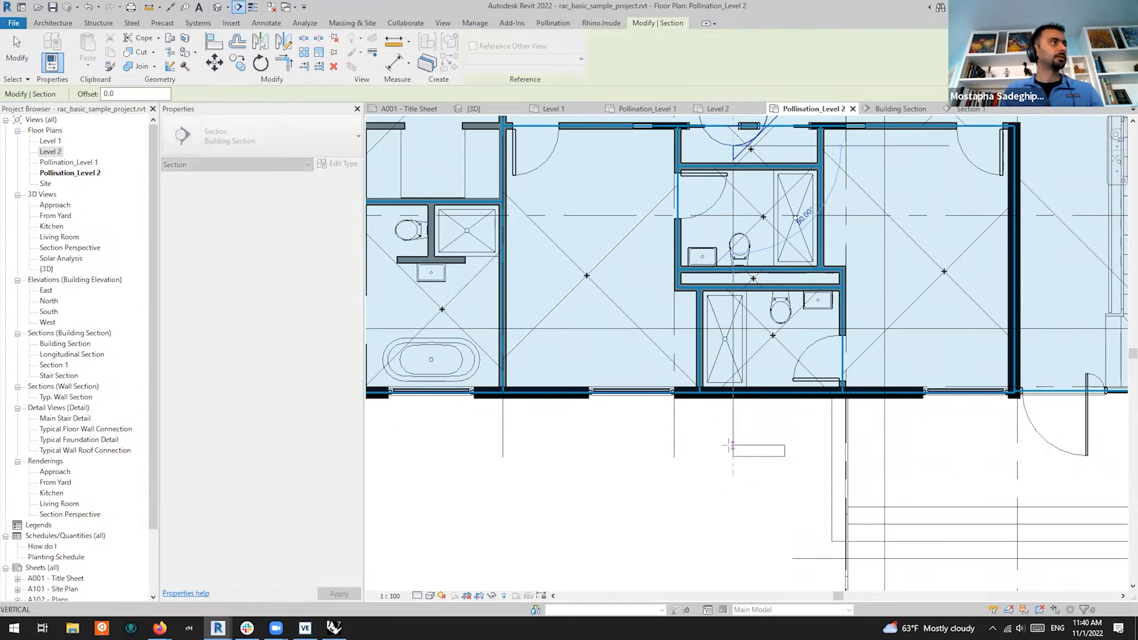
pyautogui.click(733, 445)
pyautogui.rightClick(748, 453)
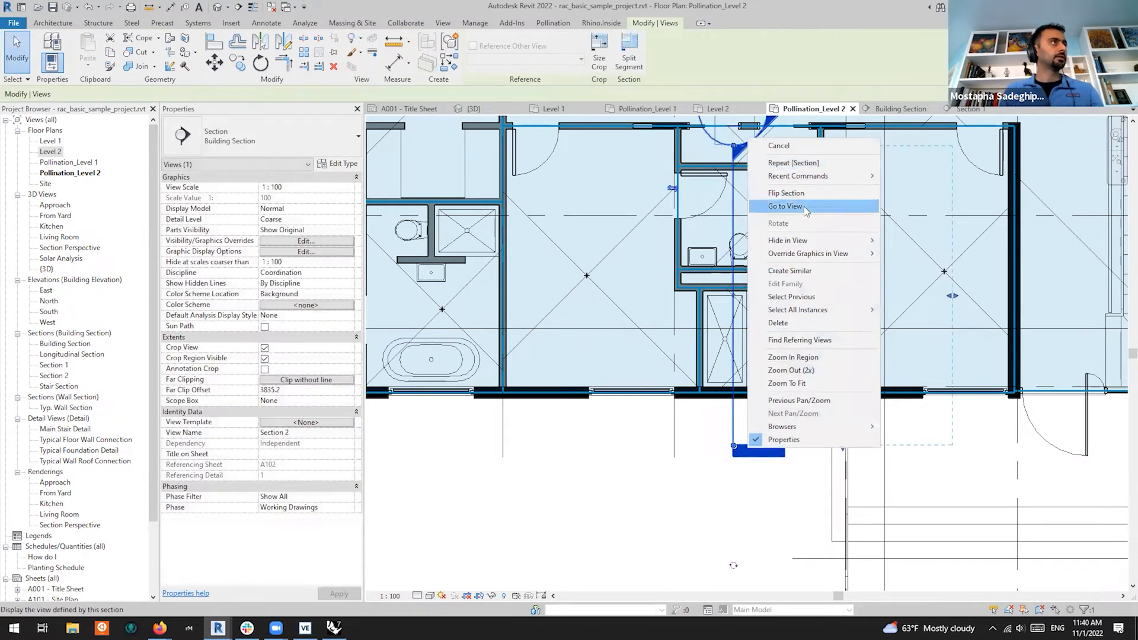
pyautogui.click(800, 209)
pyautogui.scroll(5, 719, 358)
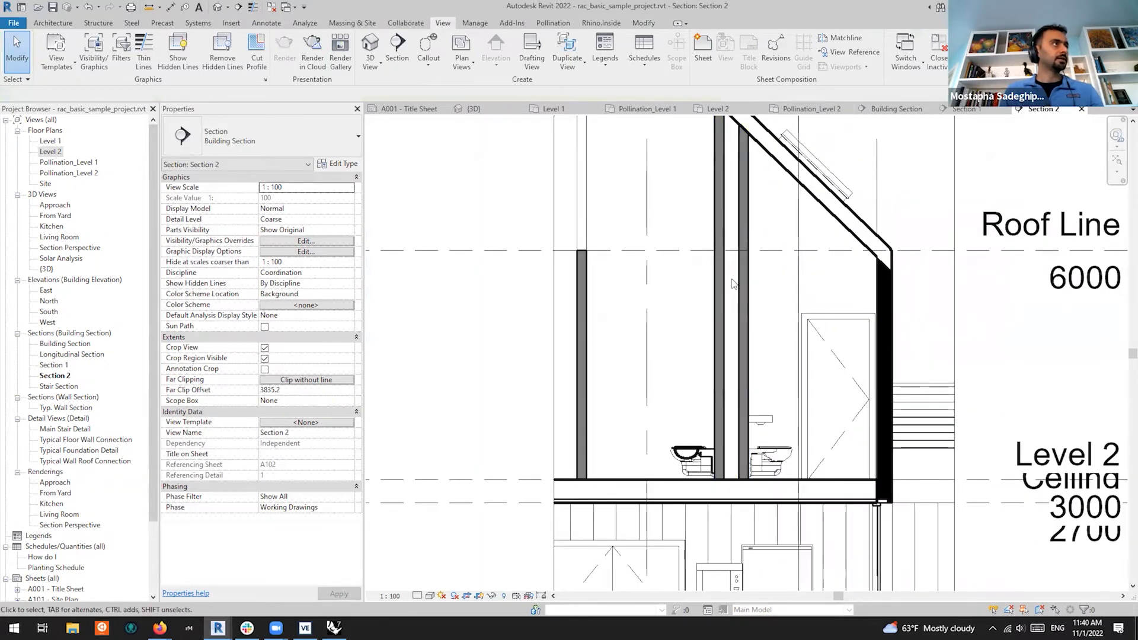
# Turn on the Rooms Interior Fill and Reference subcategories in Section 2's visibility overrides
pyautogui.click(733, 330)
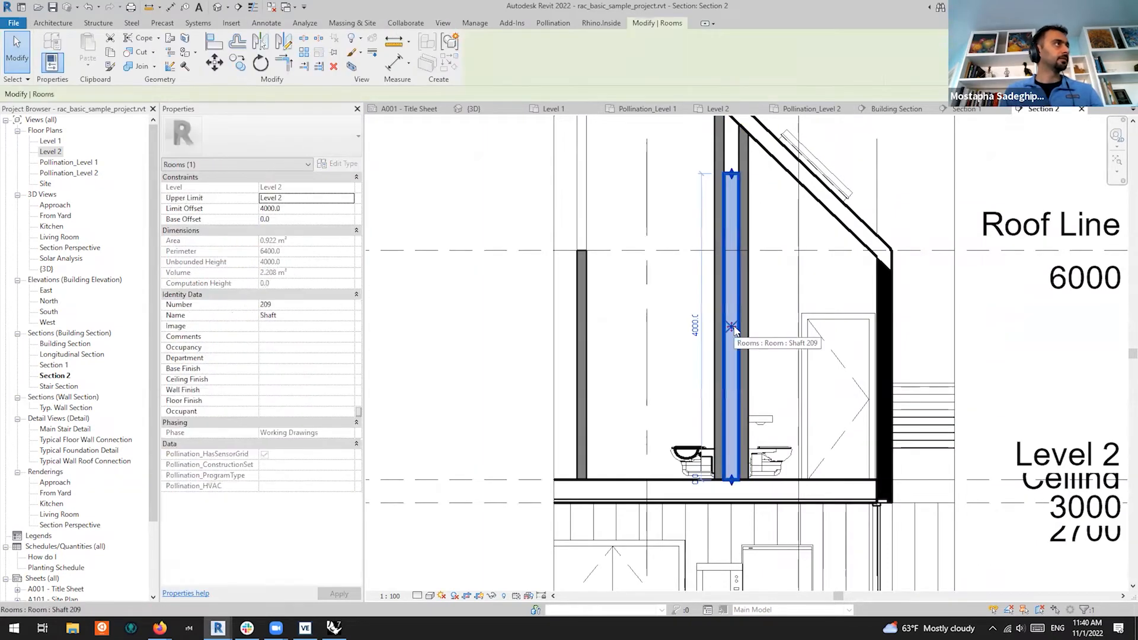
pyautogui.click(486, 361)
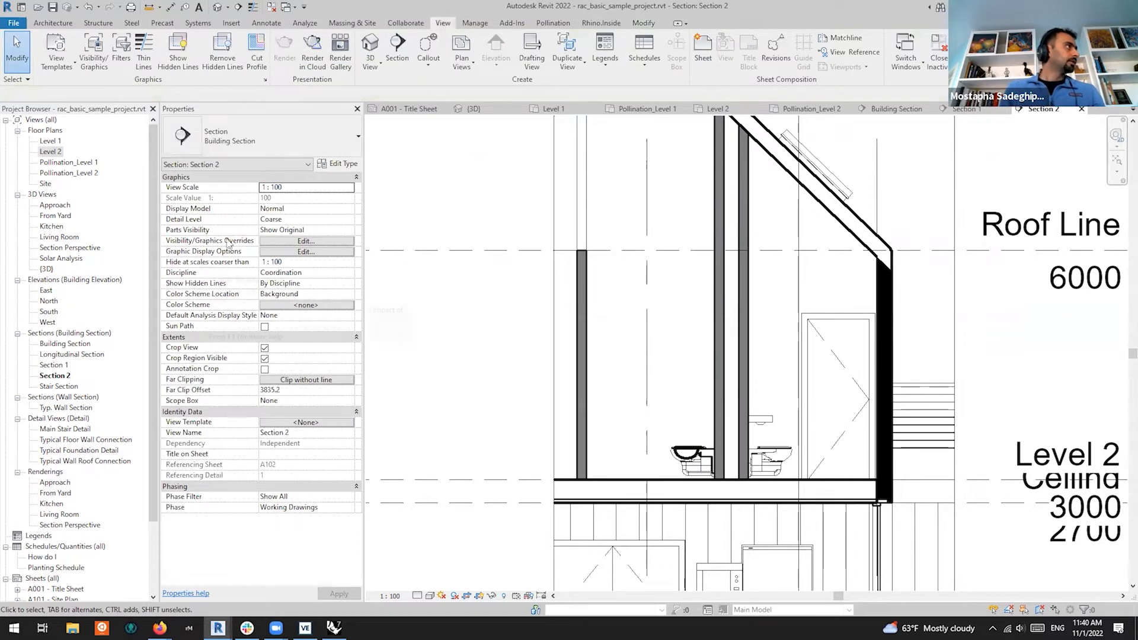
pyautogui.click(276, 241)
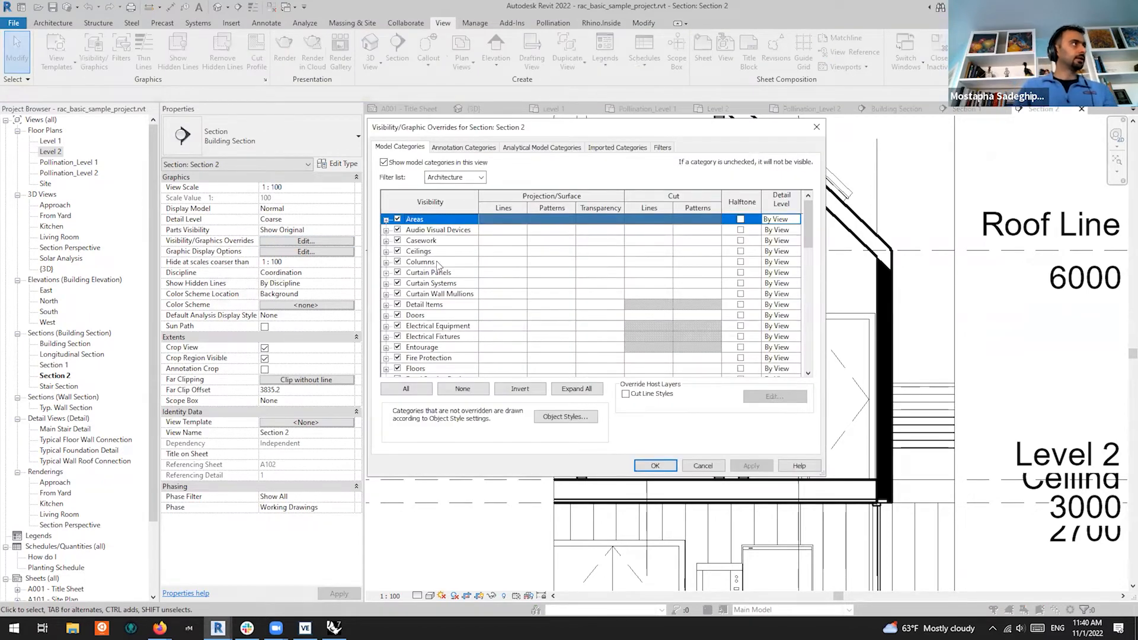
pyautogui.click(437, 262)
pyautogui.press('r')
pyautogui.scroll(-3, 407, 371)
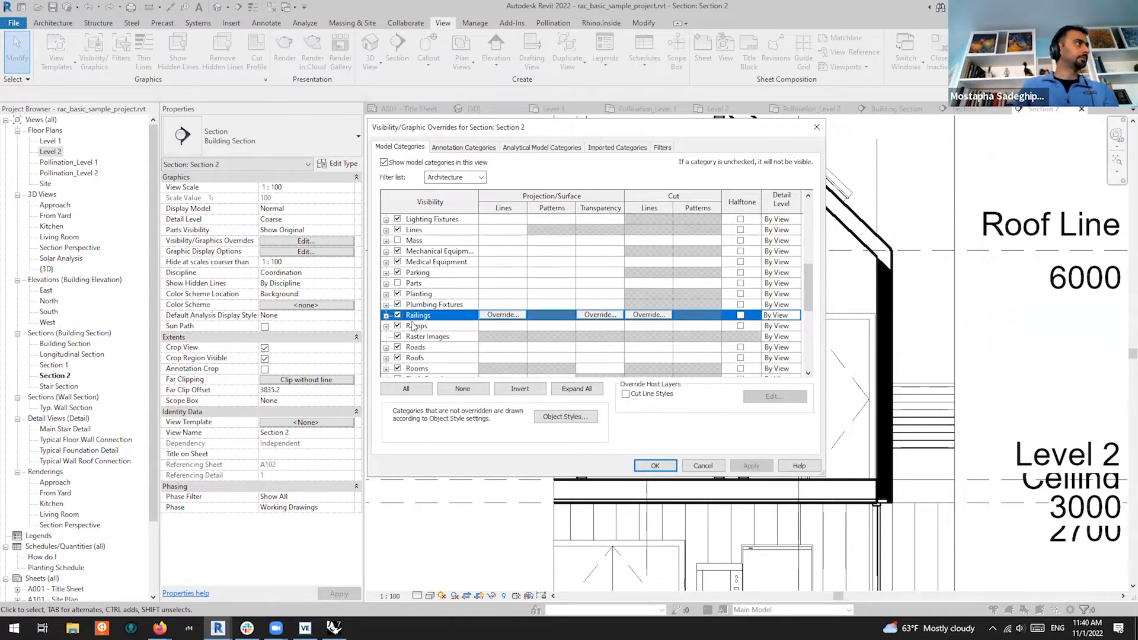
pyautogui.click(386, 326)
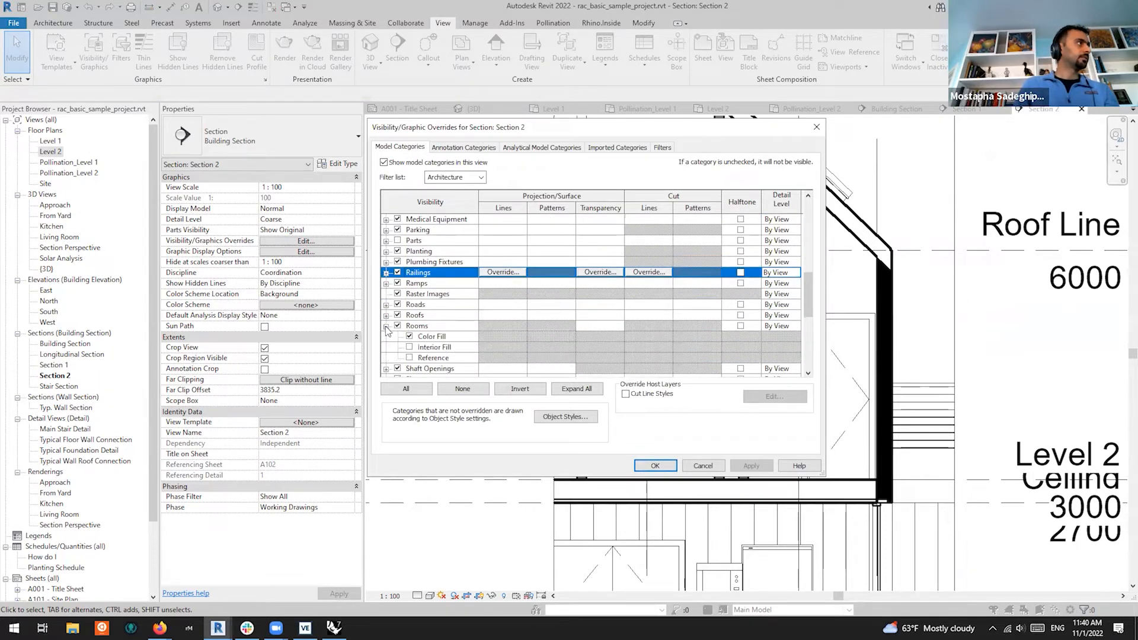
pyautogui.scroll(-1, 454, 310)
pyautogui.click(409, 315)
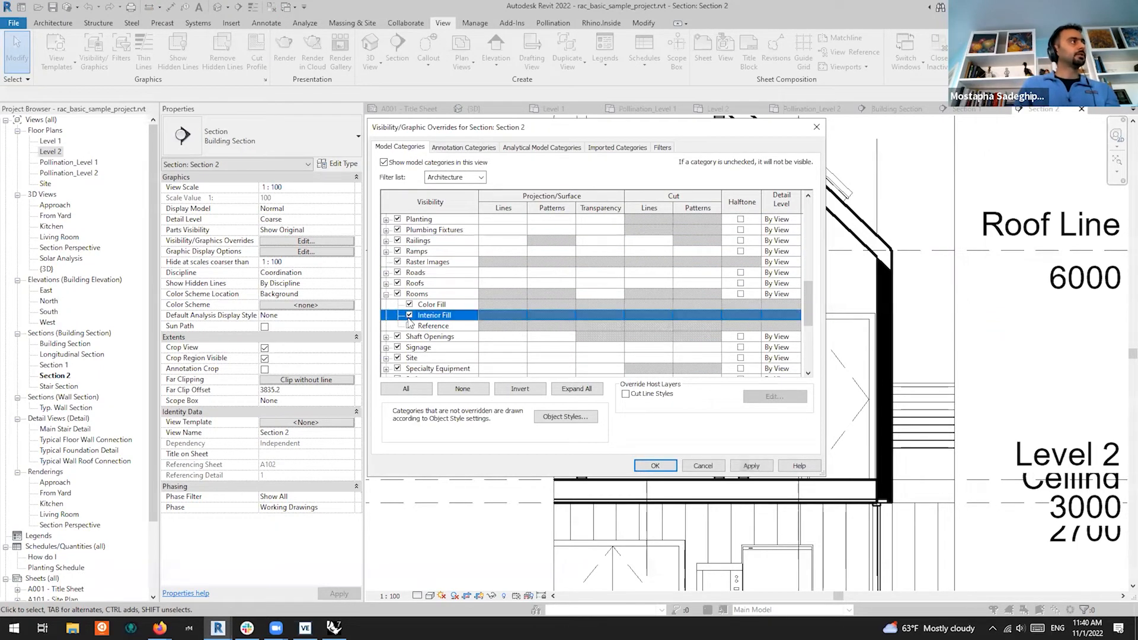
pyautogui.click(410, 326)
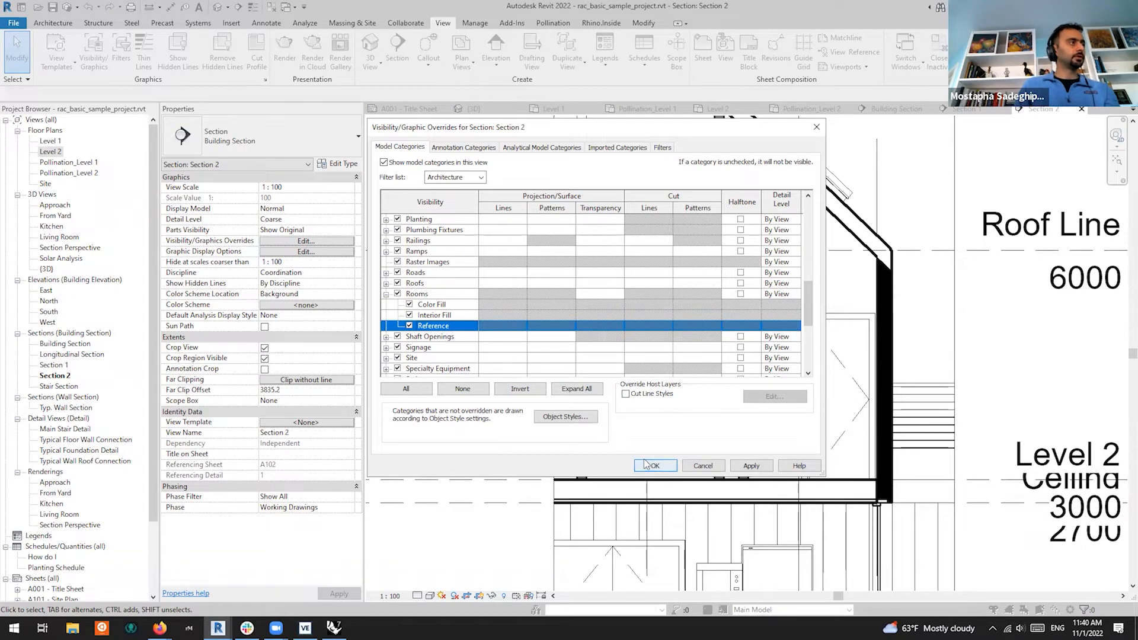
pyautogui.click(752, 466)
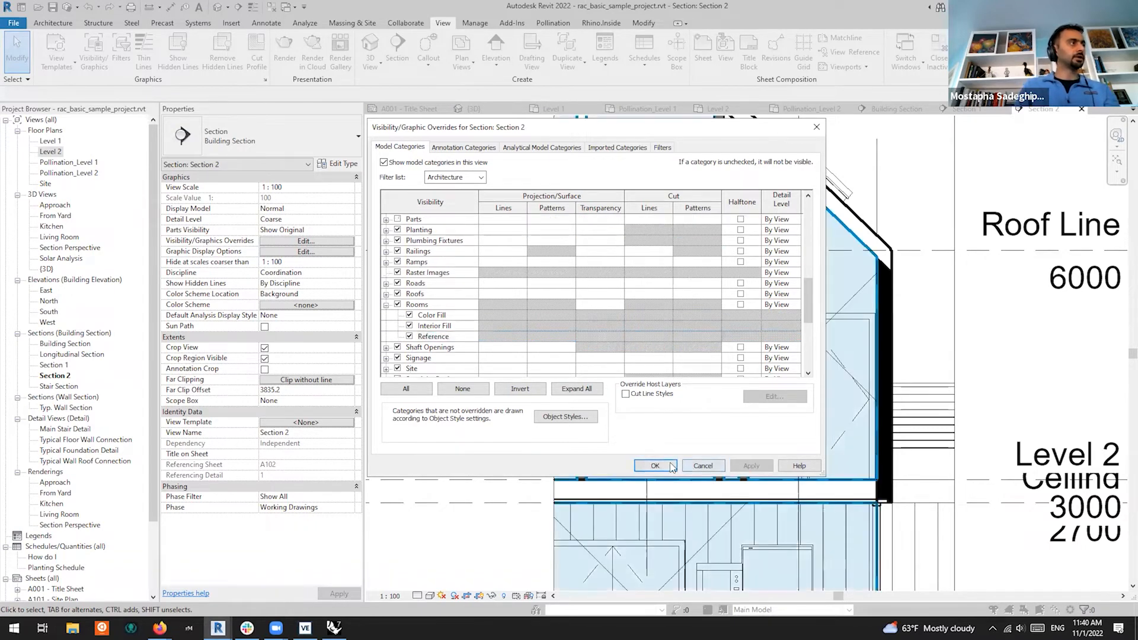
pyautogui.click(658, 466)
# Drag the Shaft room's top grip up to the roof, giving a 5432.8 limit offset
pyautogui.scroll(-4, 678, 488)
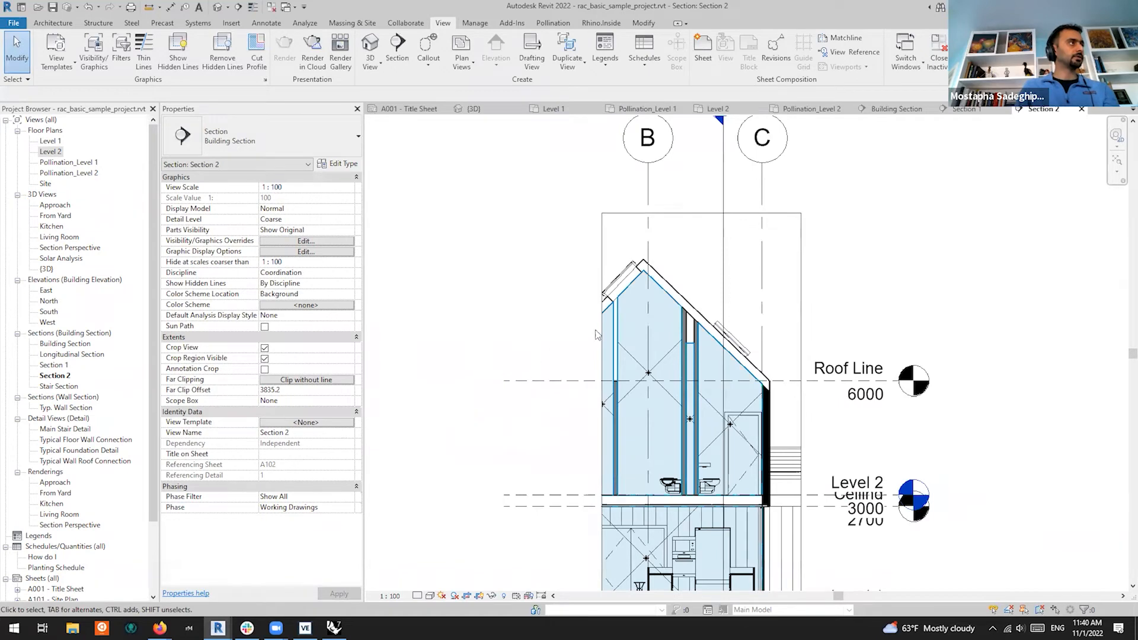
pyautogui.scroll(2, 683, 329)
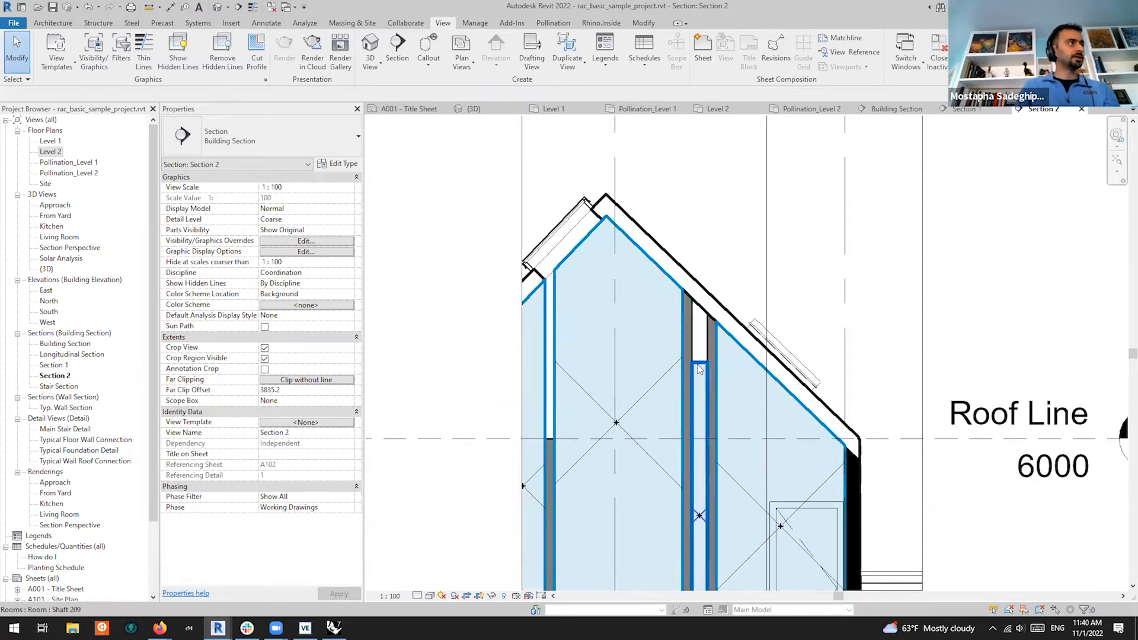
pyautogui.click(689, 356)
pyautogui.scroll(-1, 696, 345)
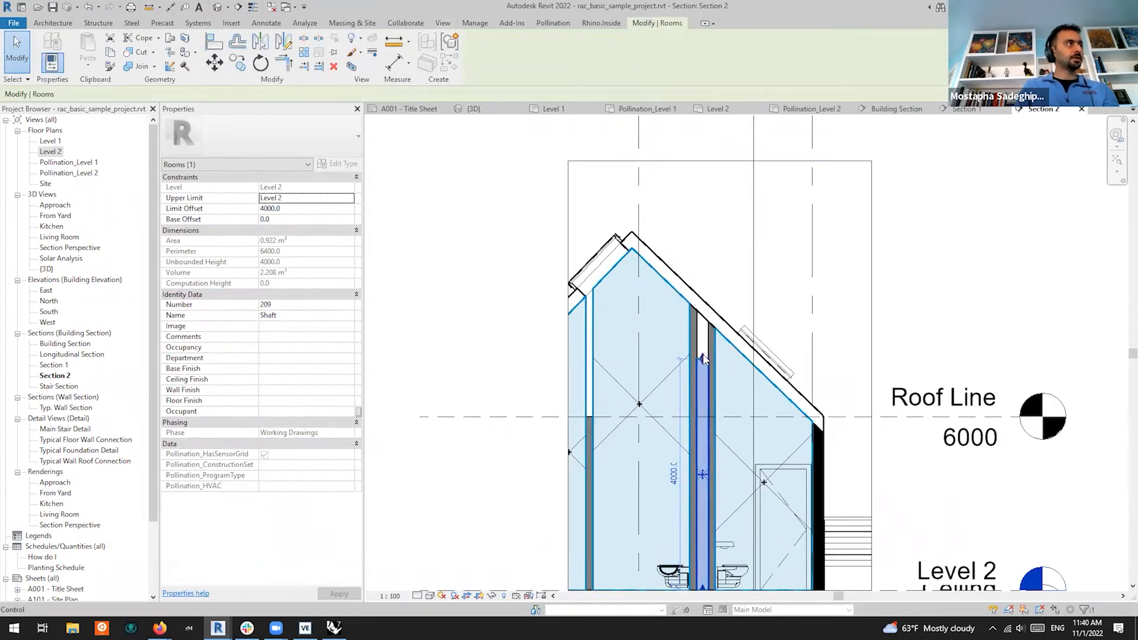
pyautogui.moveTo(702, 358); pyautogui.dragTo(702, 276)
pyautogui.scroll(2, 706, 346)
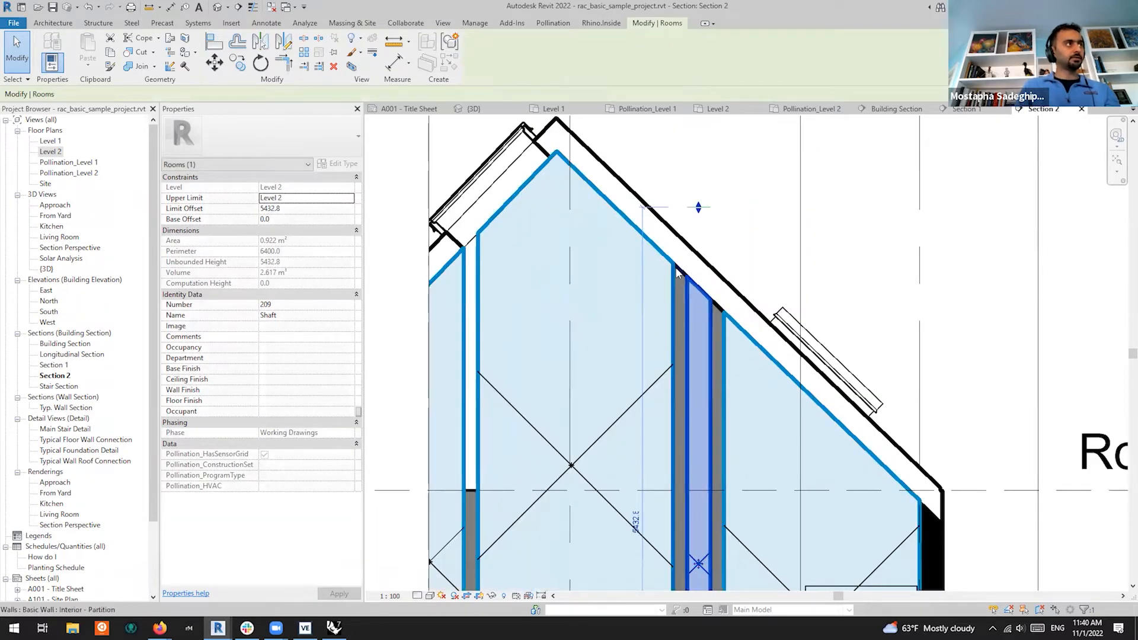
pyautogui.click(733, 228)
pyautogui.scroll(-4, 732, 228)
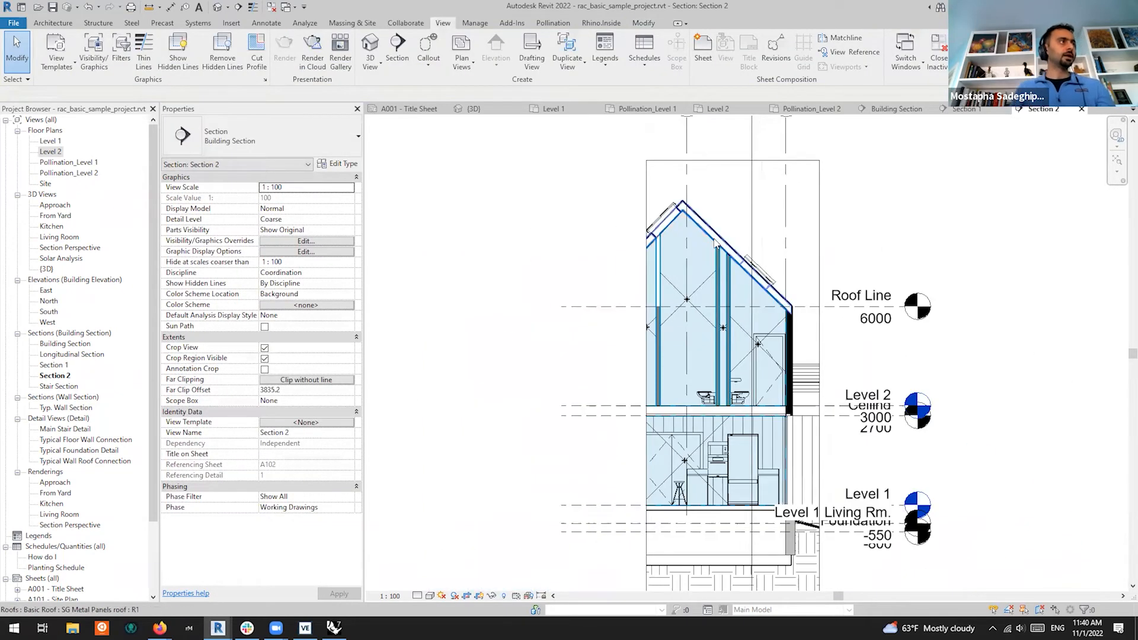
# Keep Bedroom's upper limit at Level 2, then reload geometry for all rooms in Room Manager
pyautogui.moveTo(218, 627)
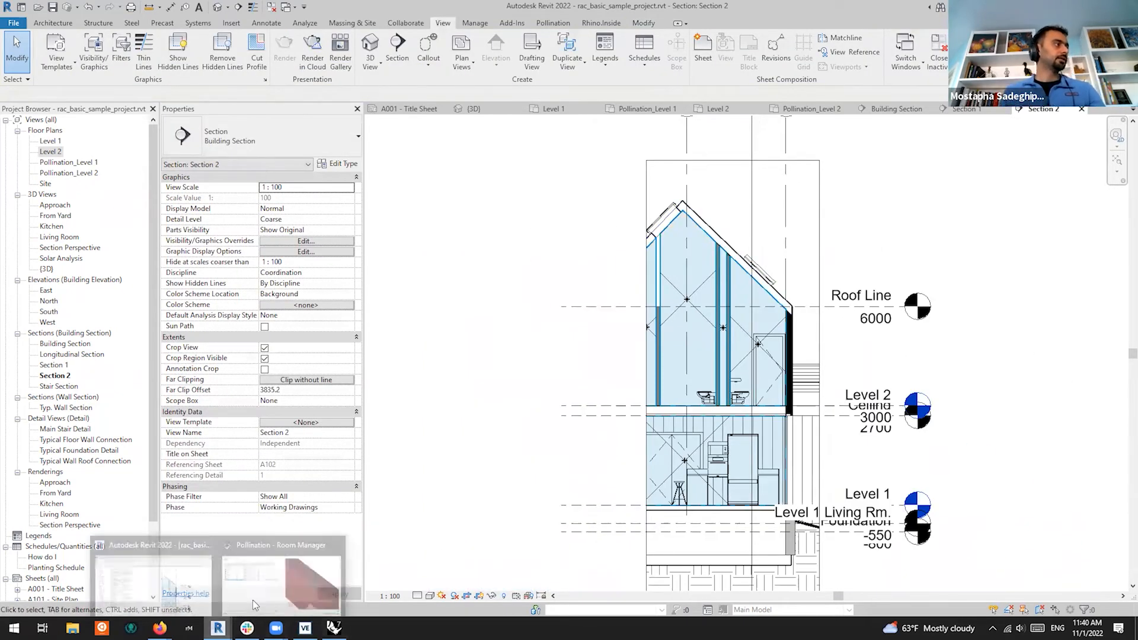
pyautogui.click(281, 590)
pyautogui.click(279, 190)
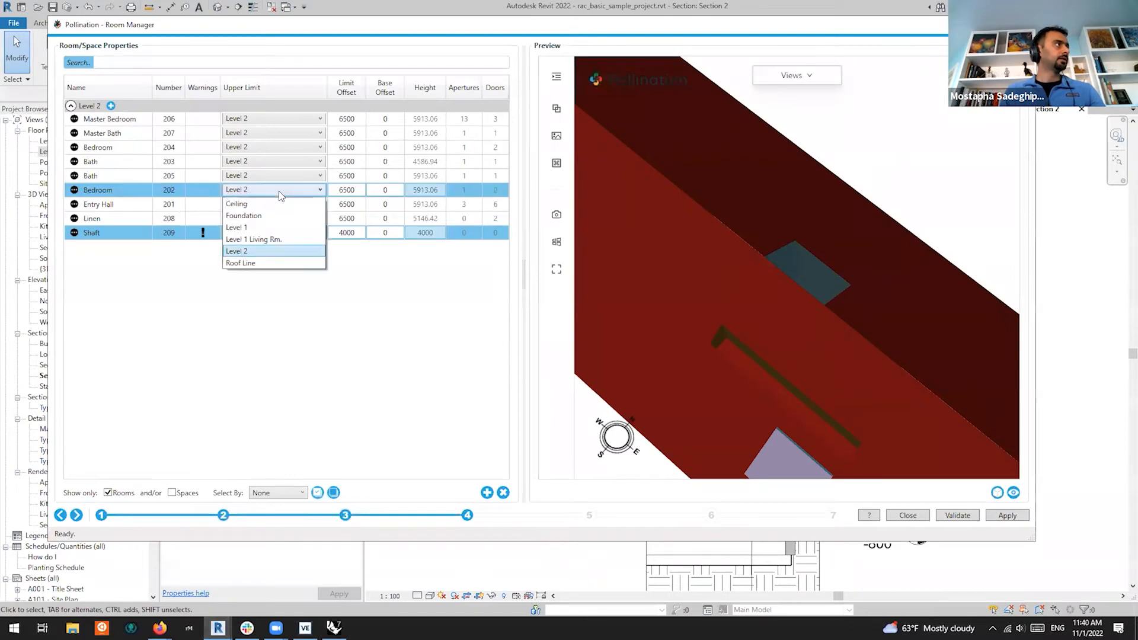
pyautogui.click(168, 188)
pyautogui.hotkey('ctrl', 'a')
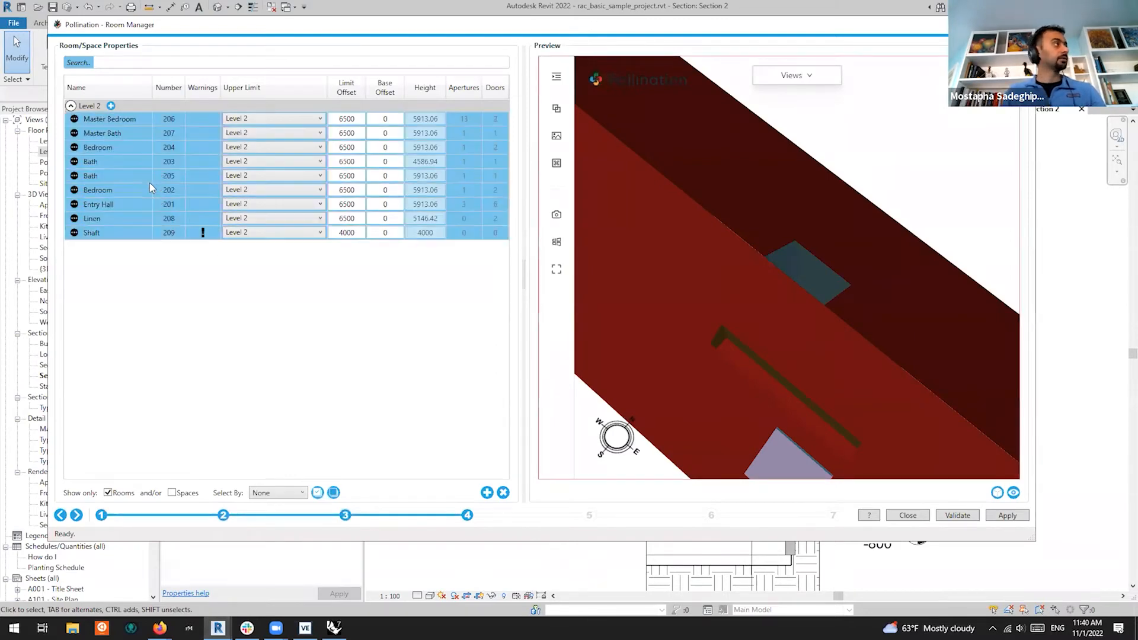
pyautogui.click(998, 497)
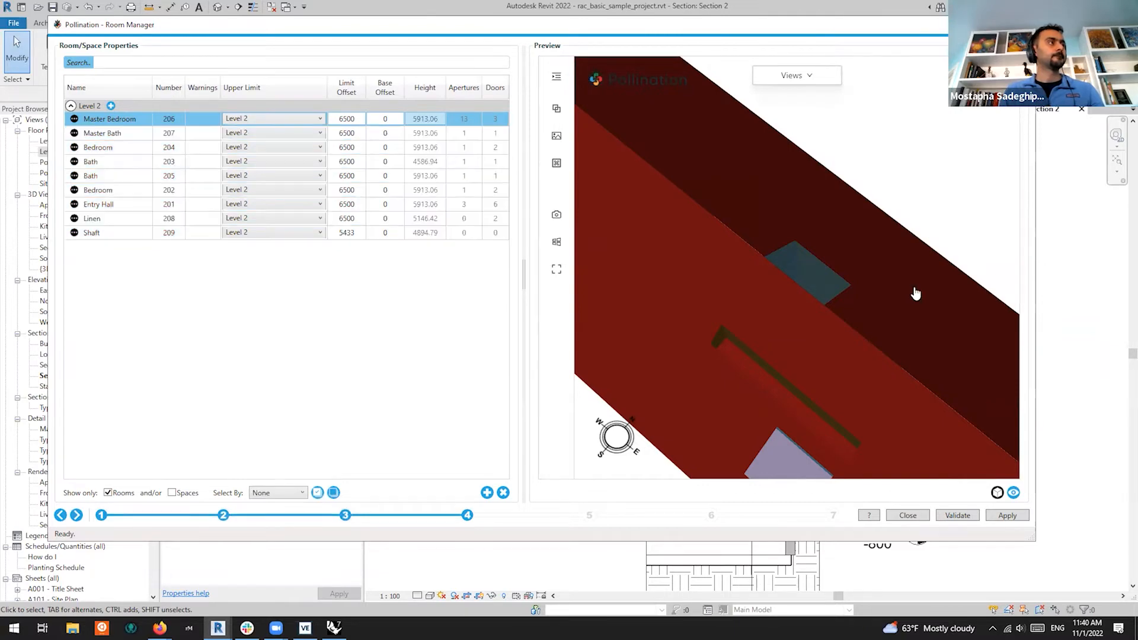
# Orbit the refreshed house preview to check the gables, glazed walls, roof and skylight
pyautogui.moveTo(901, 292); pyautogui.dragTo(934, 431)
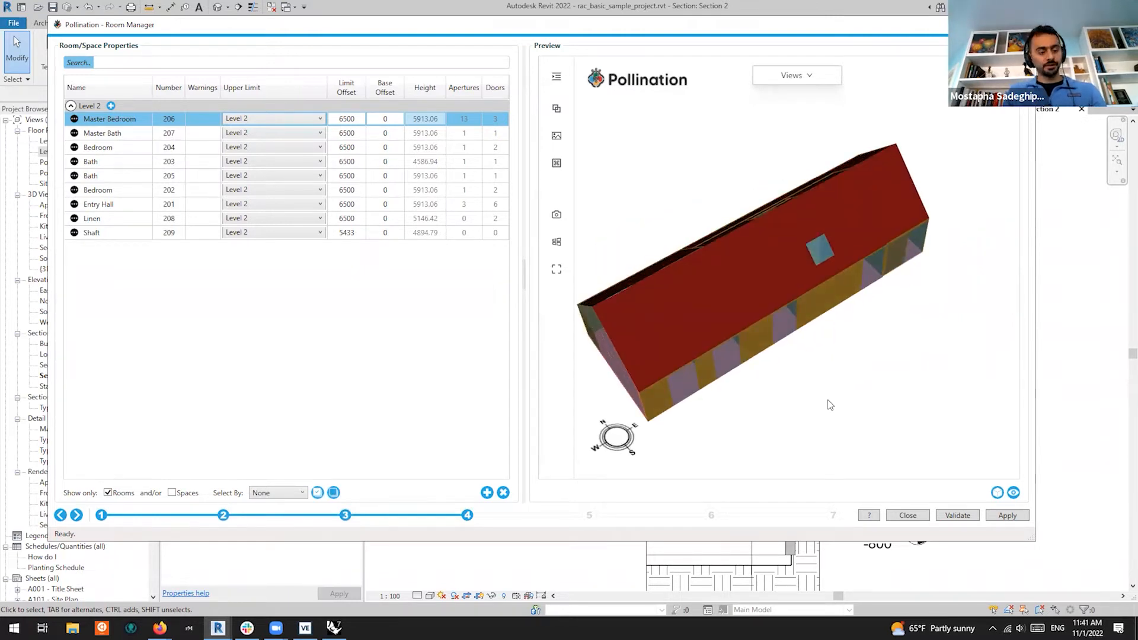
pyautogui.moveTo(773, 367); pyautogui.dragTo(889, 273)
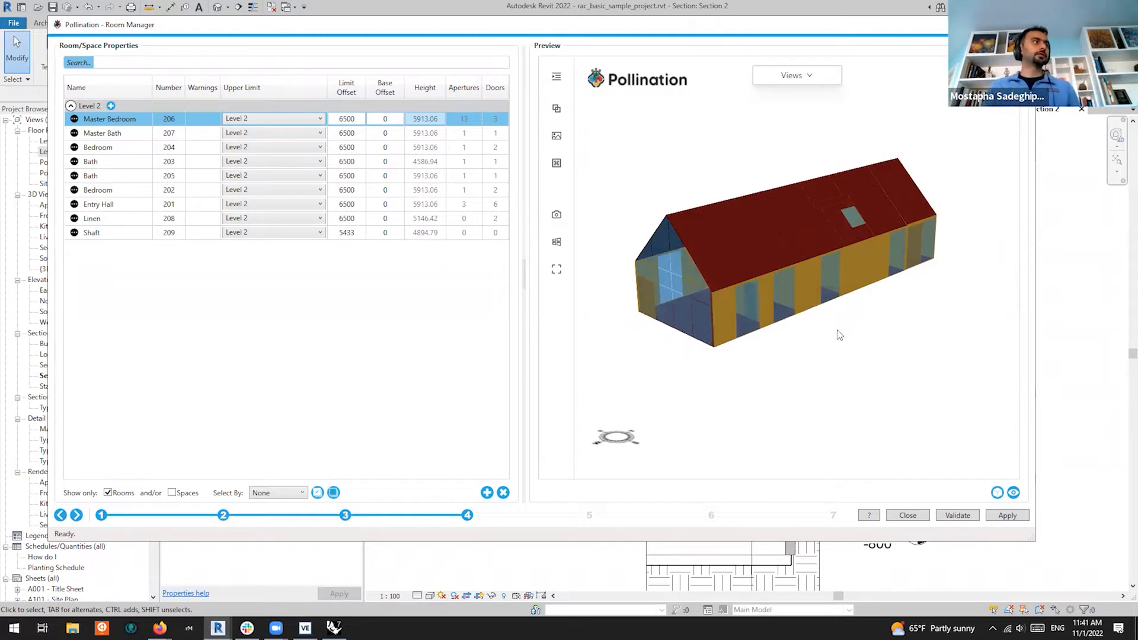
pyautogui.scroll(10, 770, 320)
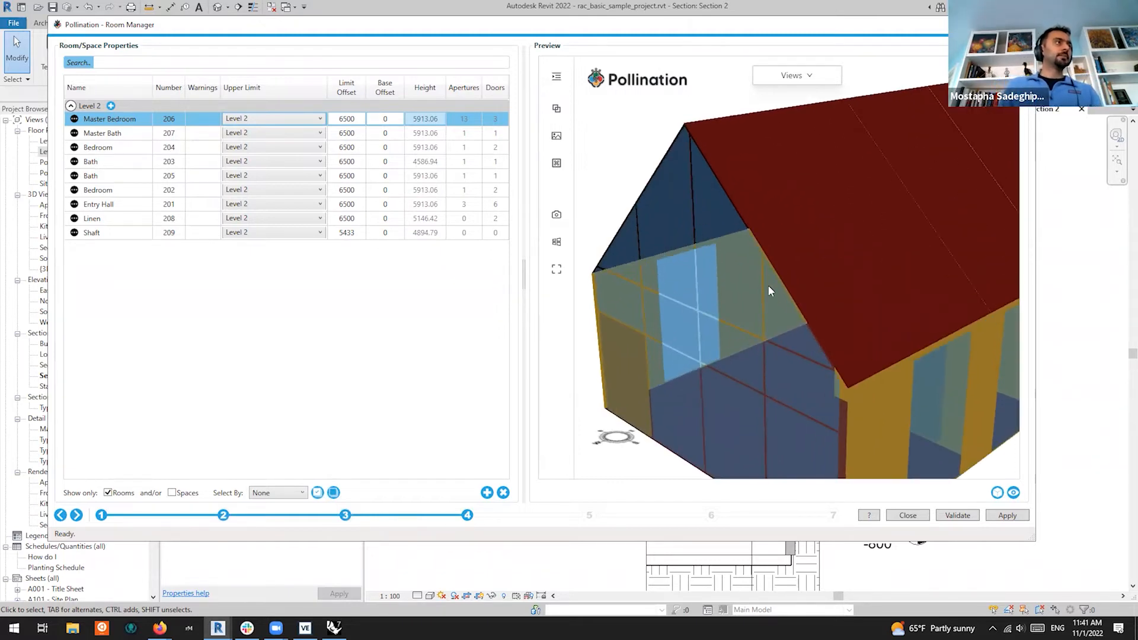
pyautogui.moveTo(753, 293); pyautogui.dragTo(649, 301)
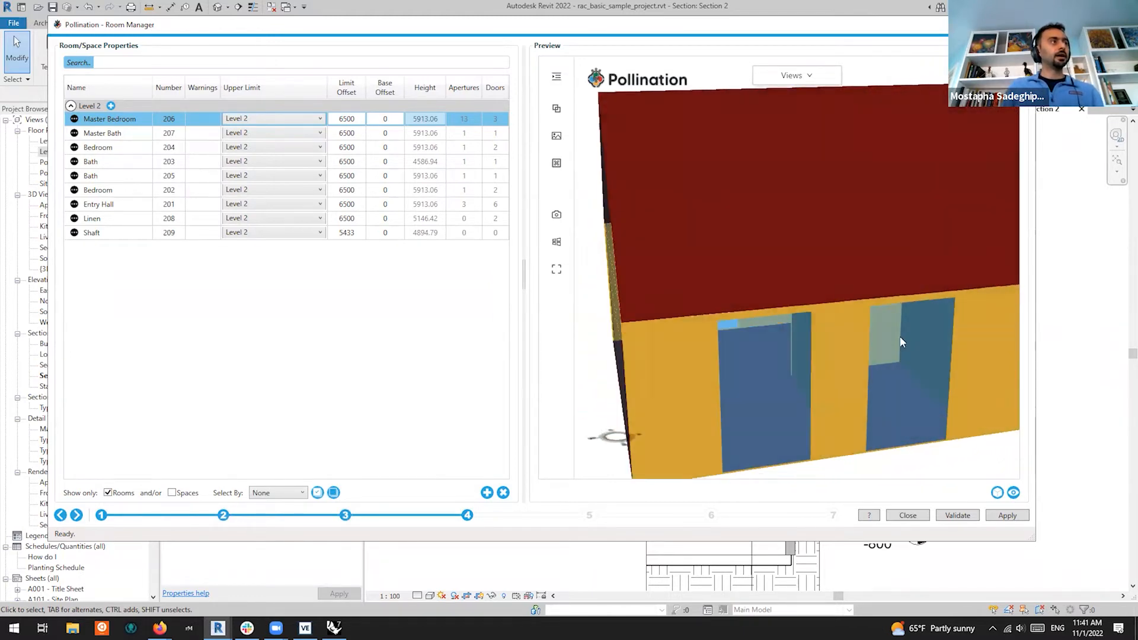
pyautogui.moveTo(907, 337); pyautogui.dragTo(781, 319, button='middle')
pyautogui.moveTo(863, 307); pyautogui.dragTo(807, 319)
pyautogui.scroll(-5, 778, 297)
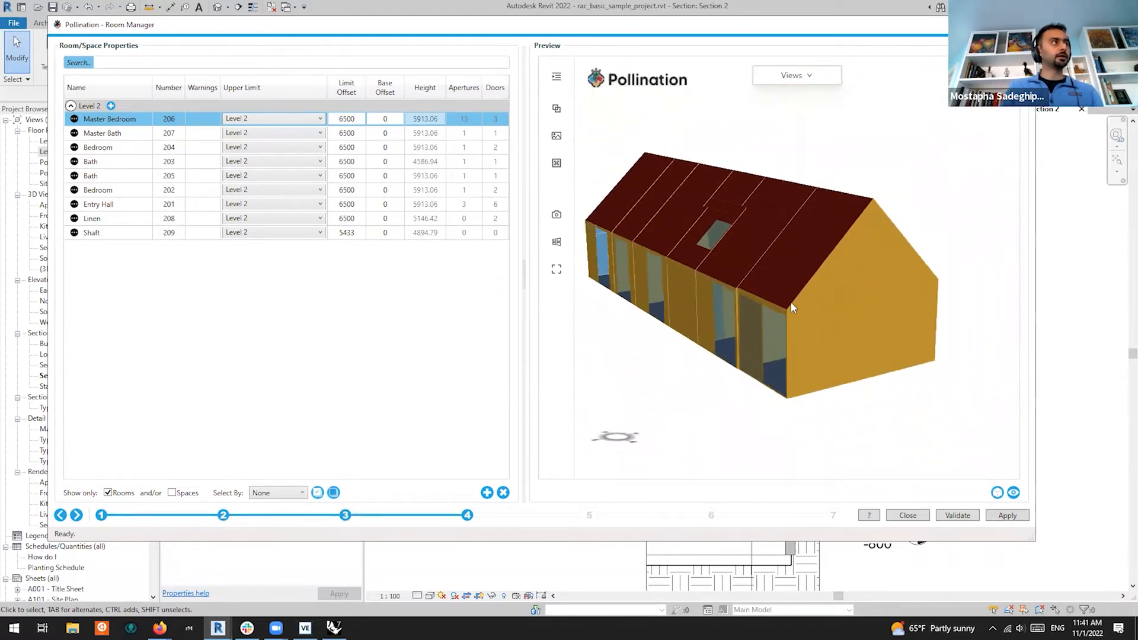
pyautogui.scroll(5, 855, 353)
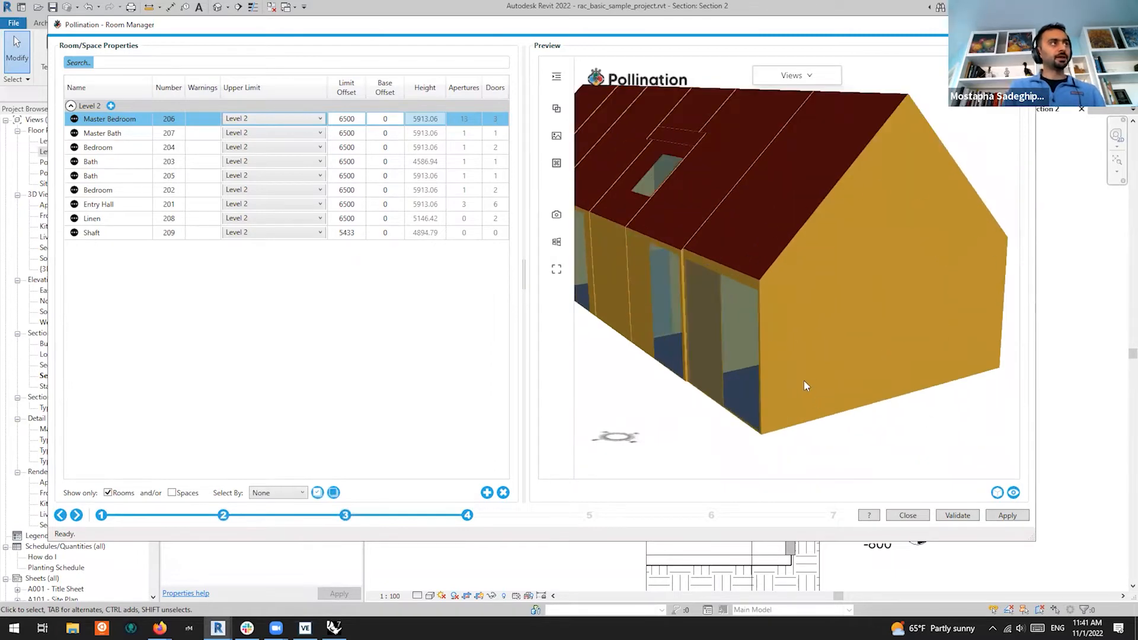
pyautogui.moveTo(734, 304); pyautogui.dragTo(917, 313)
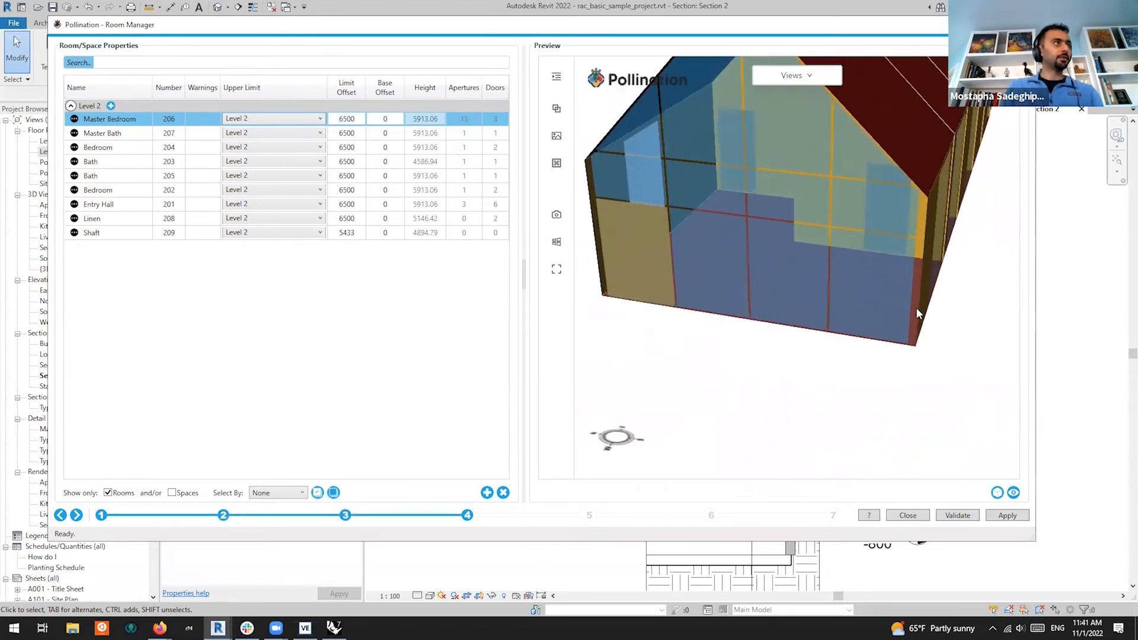
pyautogui.moveTo(905, 193); pyautogui.dragTo(770, 232)
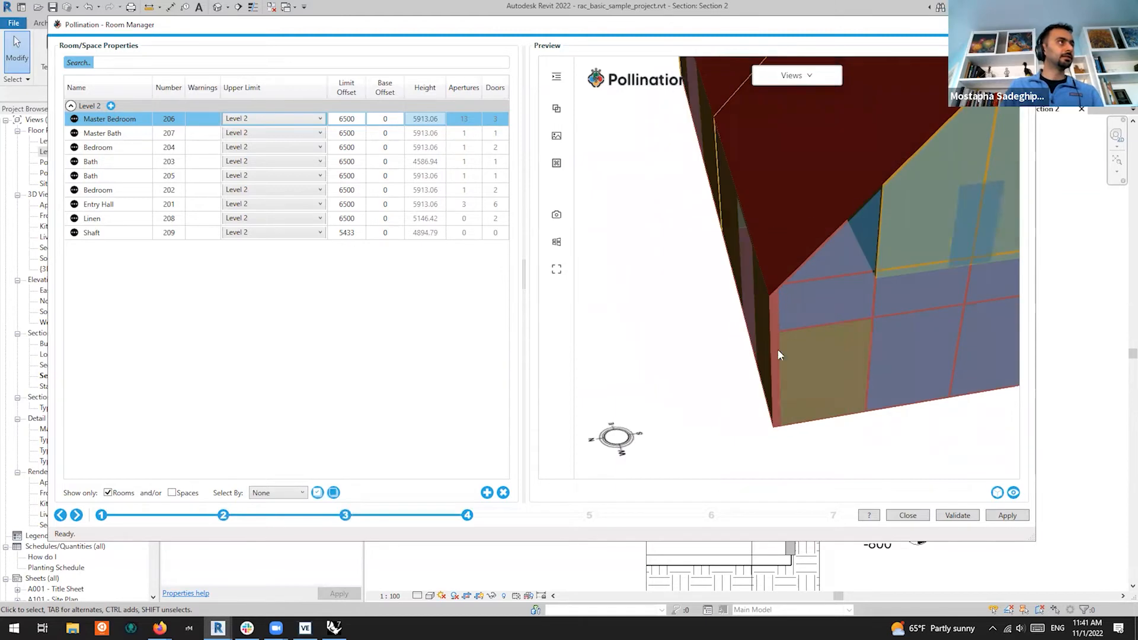
pyautogui.moveTo(917, 374); pyautogui.dragTo(987, 339)
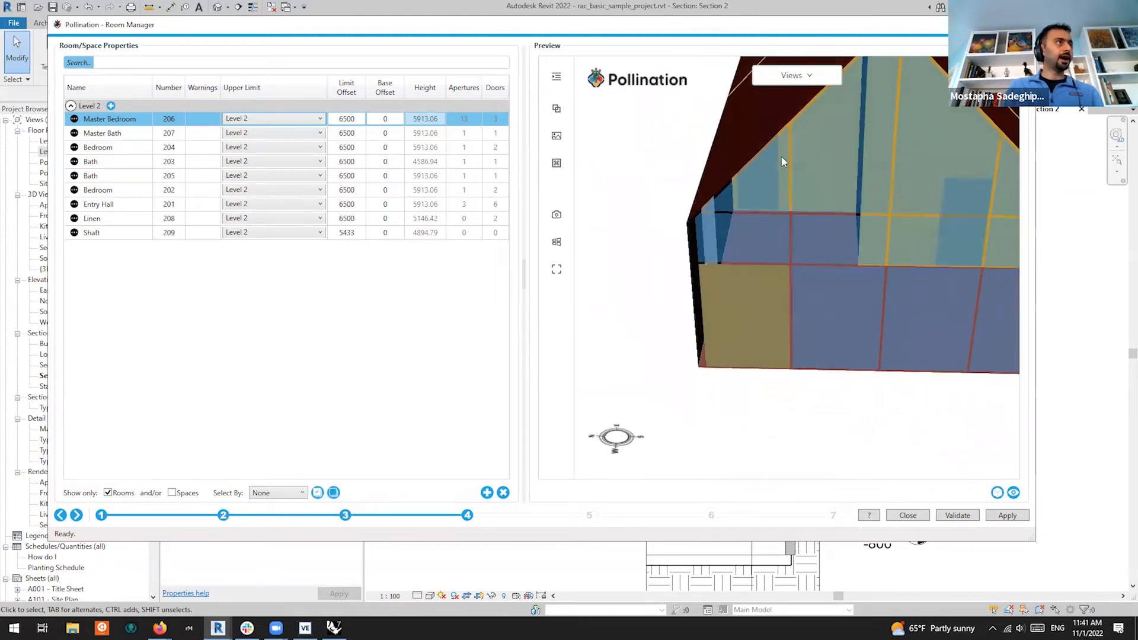
pyautogui.moveTo(946, 217); pyautogui.dragTo(785, 286)
pyautogui.moveTo(925, 307); pyautogui.dragTo(844, 309)
pyautogui.scroll(6, 819, 277)
pyautogui.moveTo(816, 272); pyautogui.dragTo(814, 307)
pyautogui.scroll(-4, 832, 212)
pyautogui.scroll(3, 773, 282)
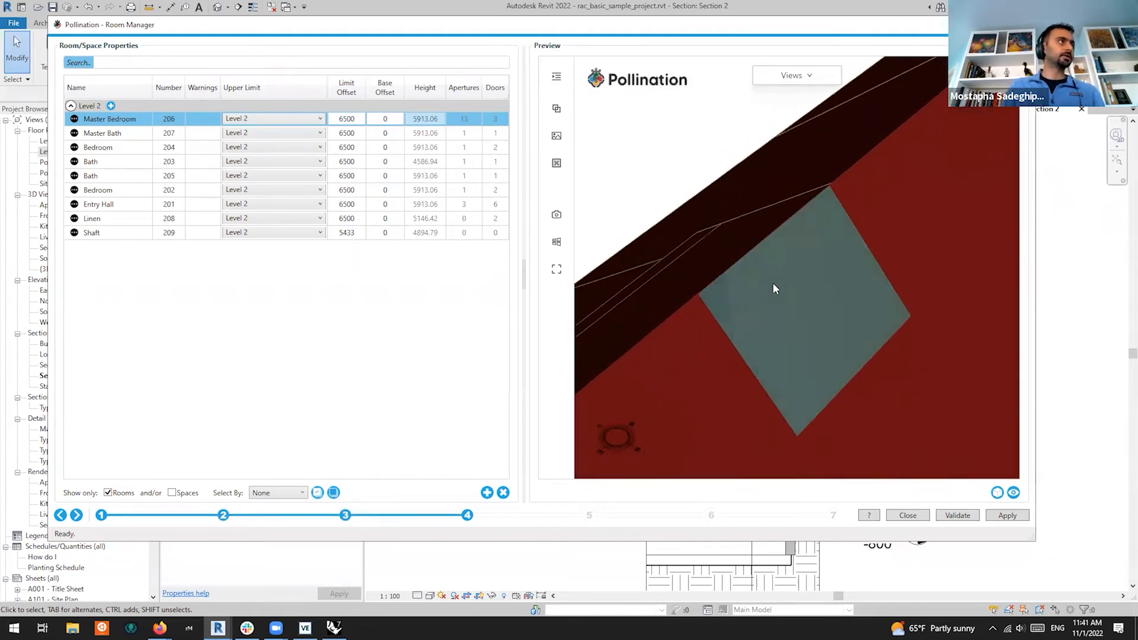
pyautogui.moveTo(788, 285); pyautogui.dragTo(792, 302, button='middle')
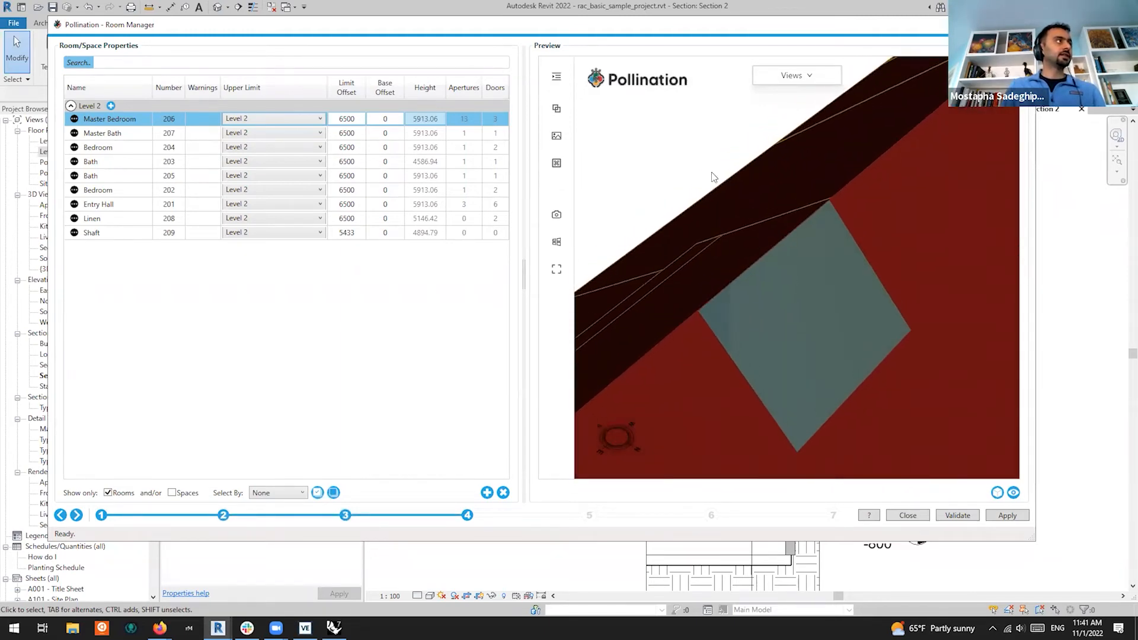
# Move the Room Manager aside and view the roof skylight's type properties in Section 2
pyautogui.moveTo(636, 25); pyautogui.dragTo(647, 382)
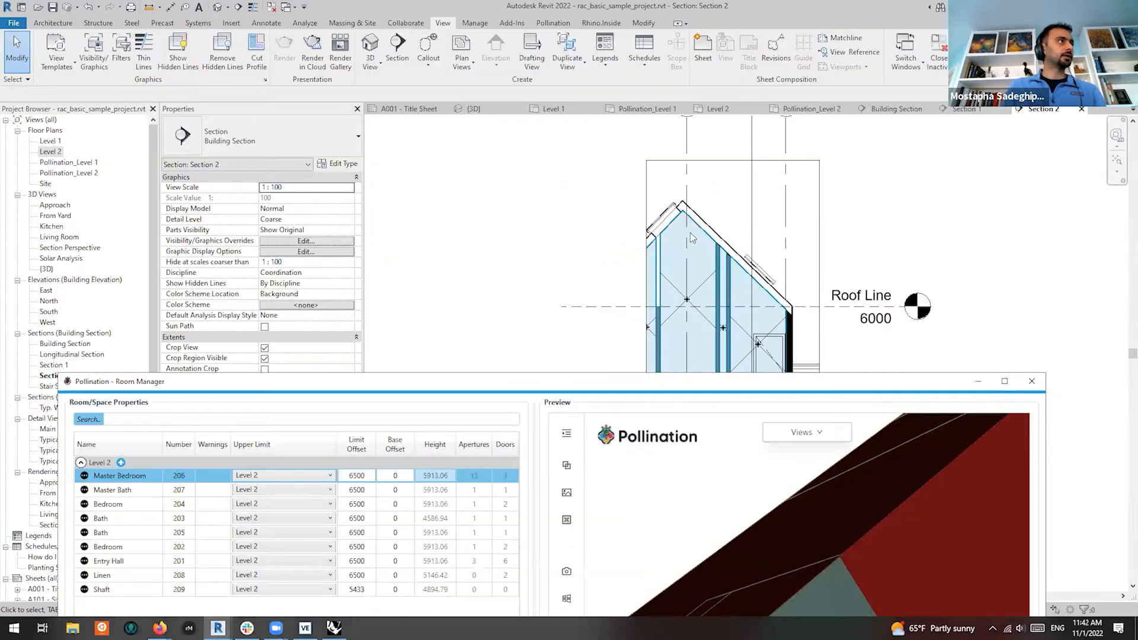
pyautogui.scroll(5, 668, 211)
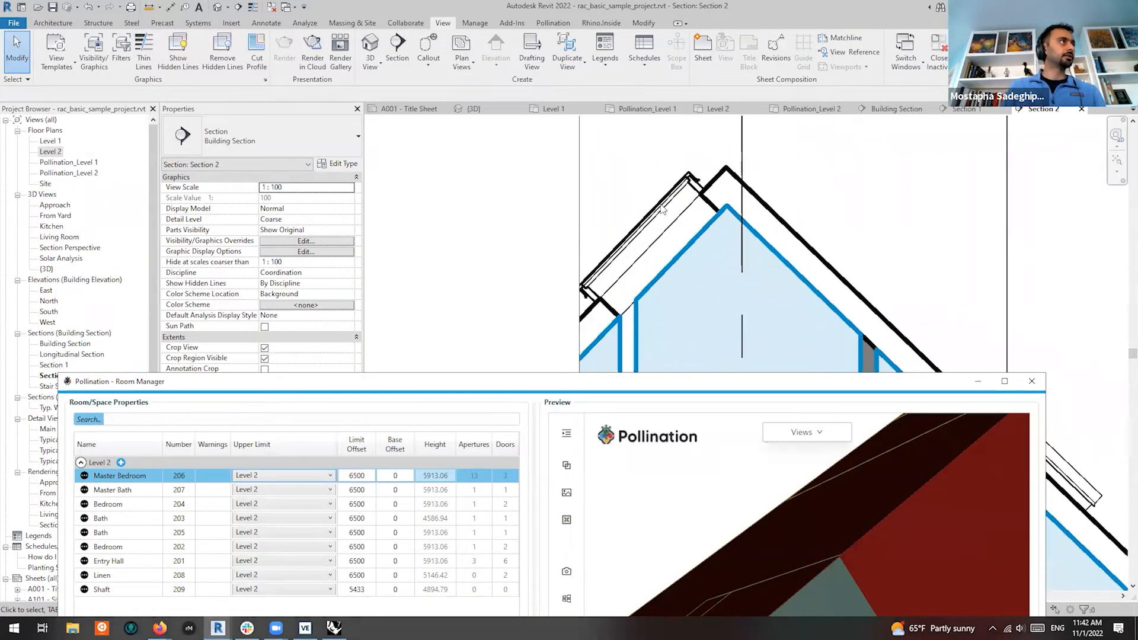
pyautogui.click(661, 205)
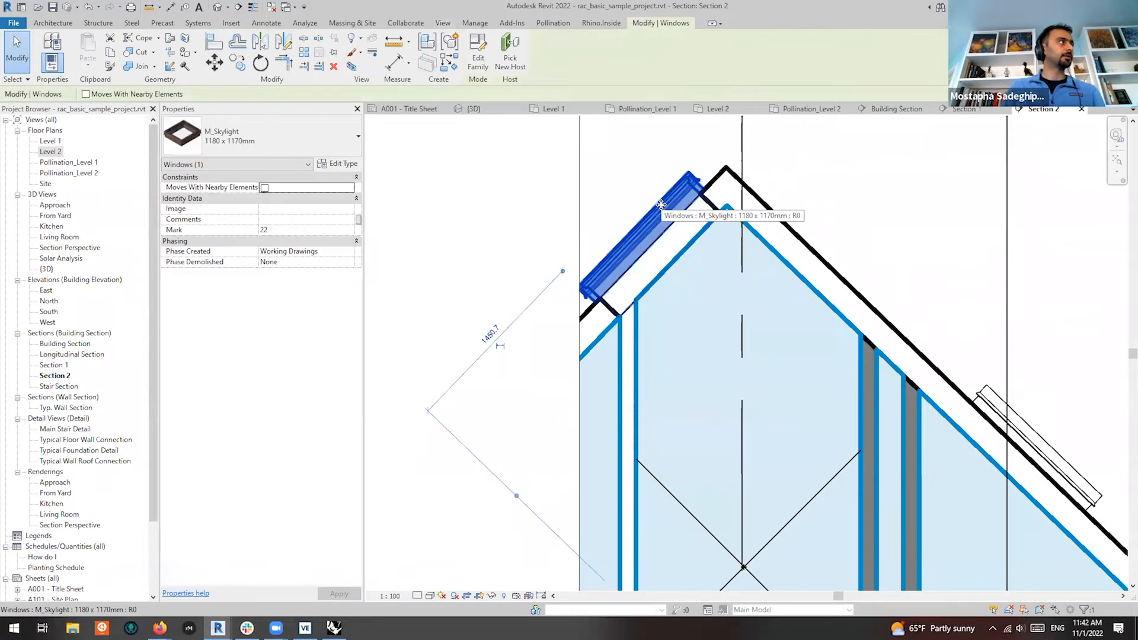
pyautogui.click(348, 165)
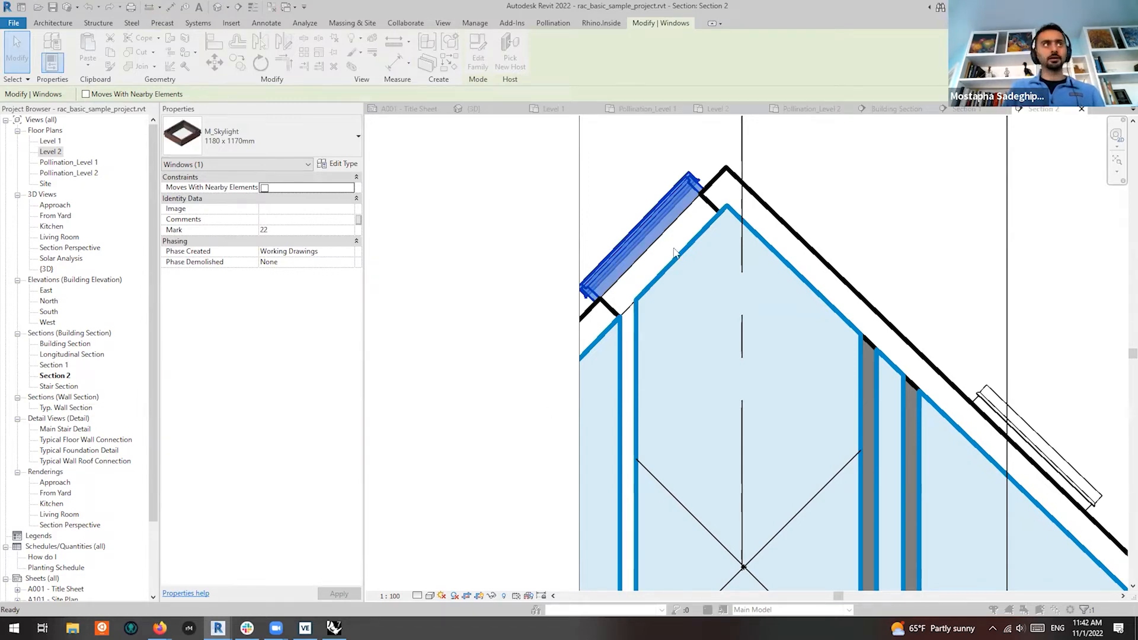
pyautogui.press('super+Tab')
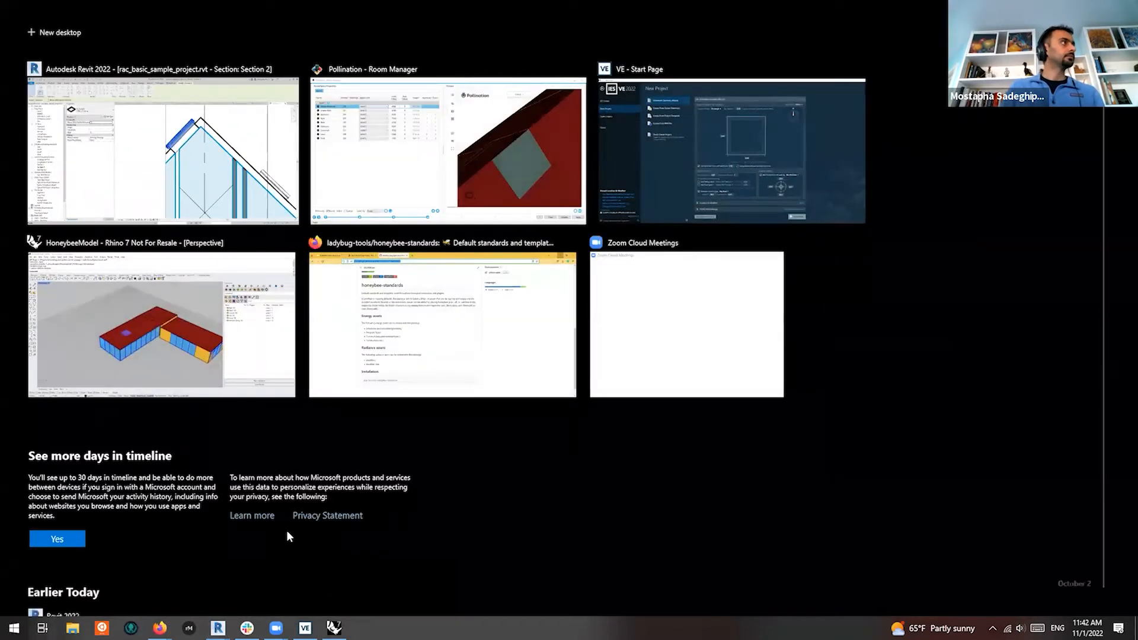
pyautogui.click(220, 211)
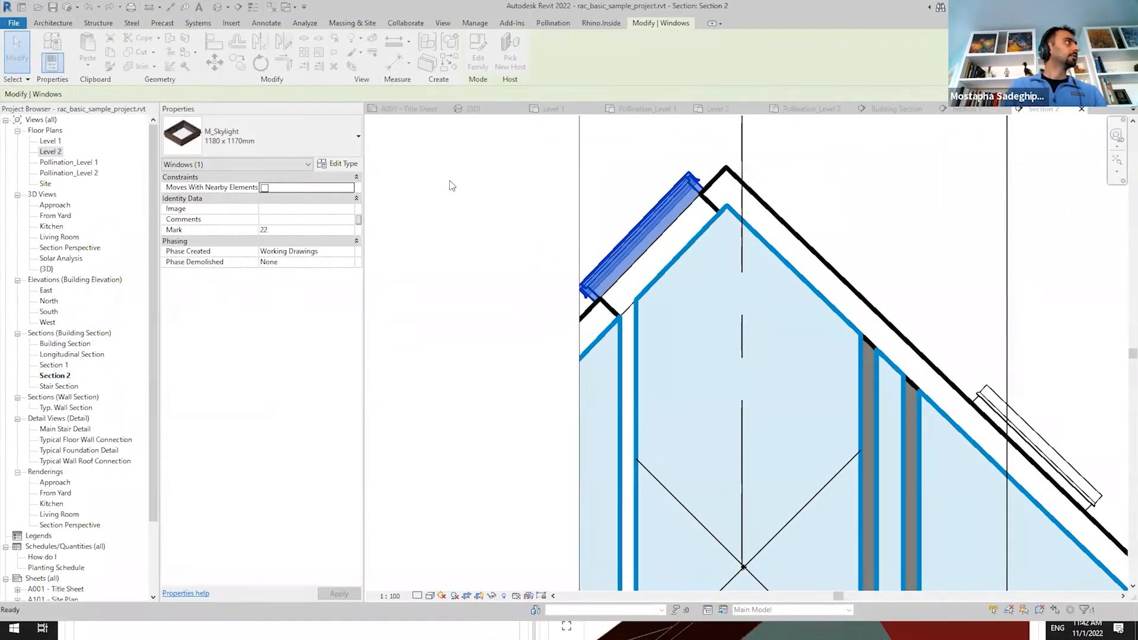
# Deselect the skylight, view Section 2's type properties without changes, and zoom around the roof peak
pyautogui.click(495, 170)
pyautogui.scroll(-1, 500, 173)
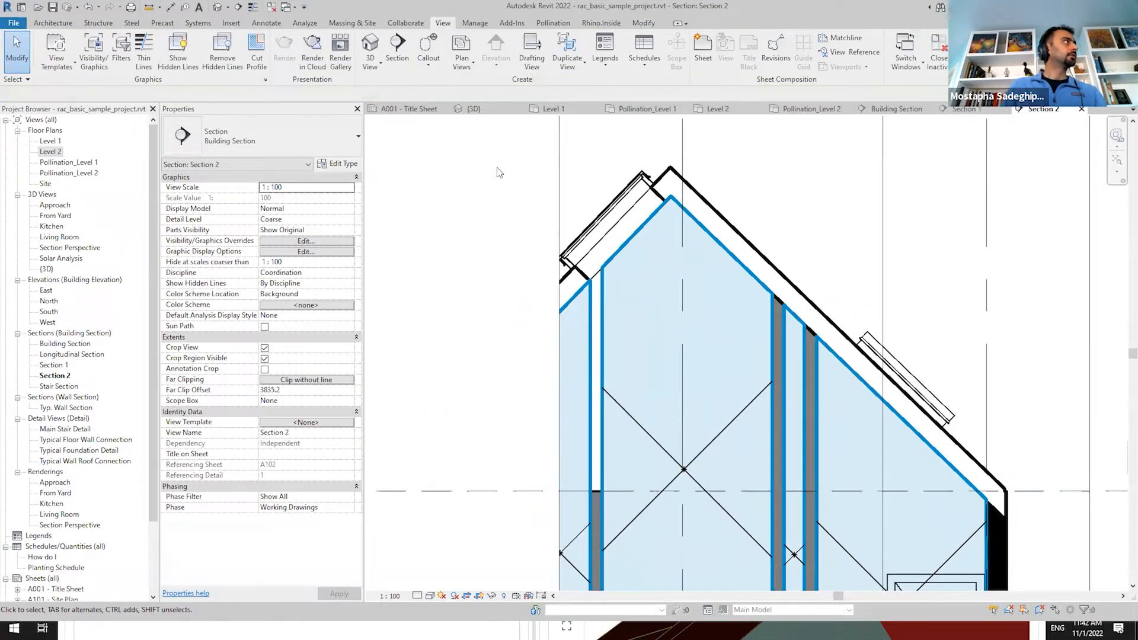
pyautogui.scroll(1, 499, 173)
pyautogui.click(339, 164)
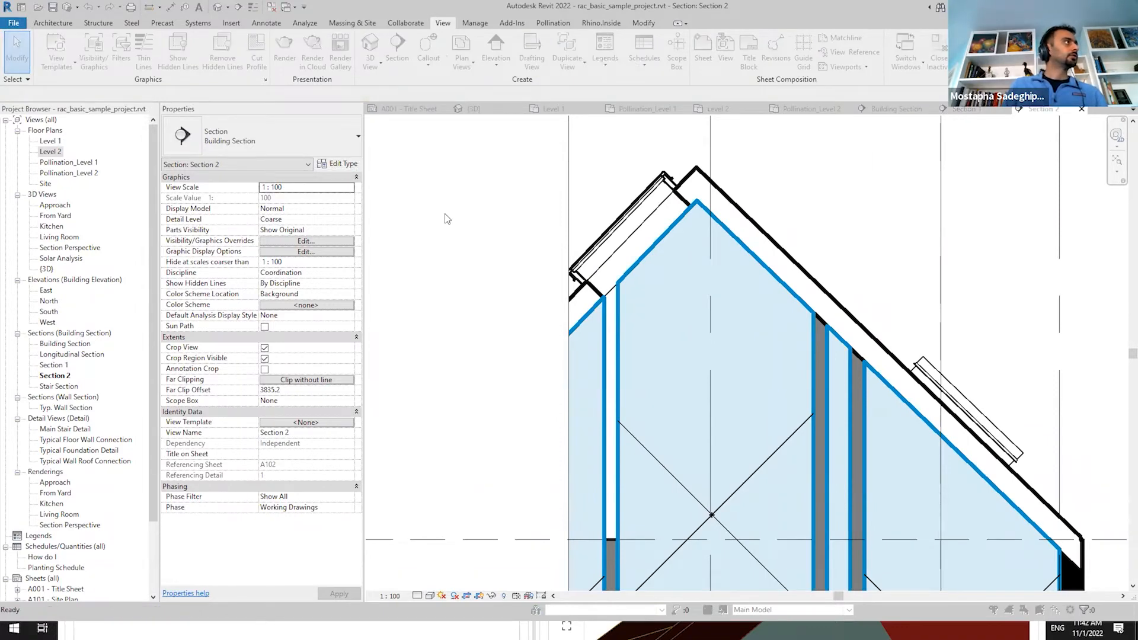
pyautogui.press('Escape')
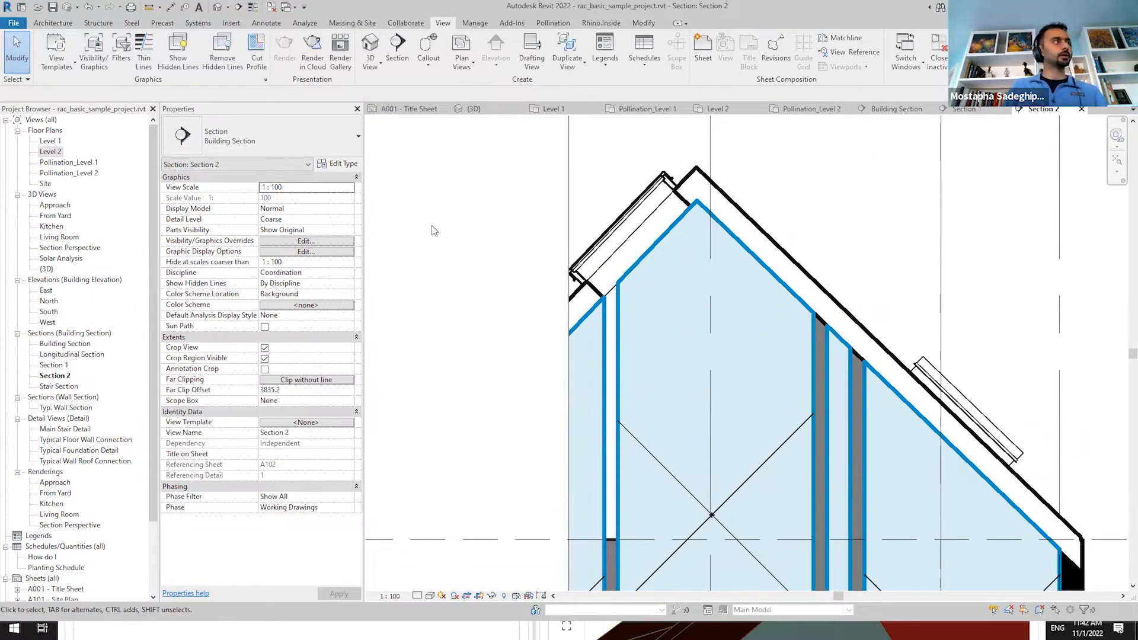
pyautogui.scroll(-4, 504, 230)
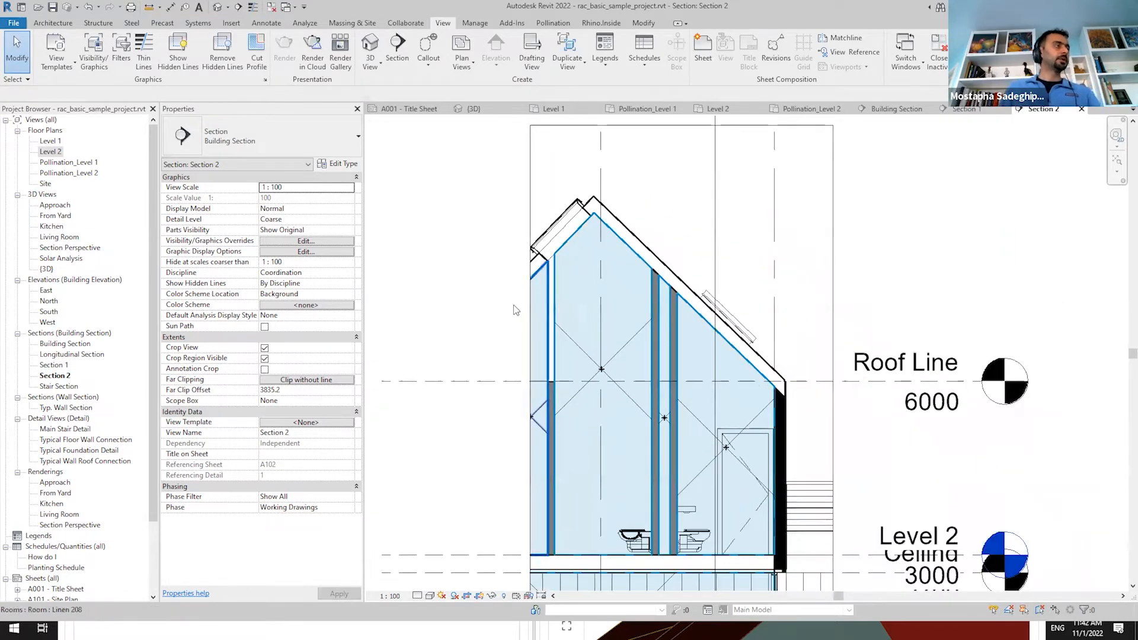
pyautogui.scroll(4, 503, 236)
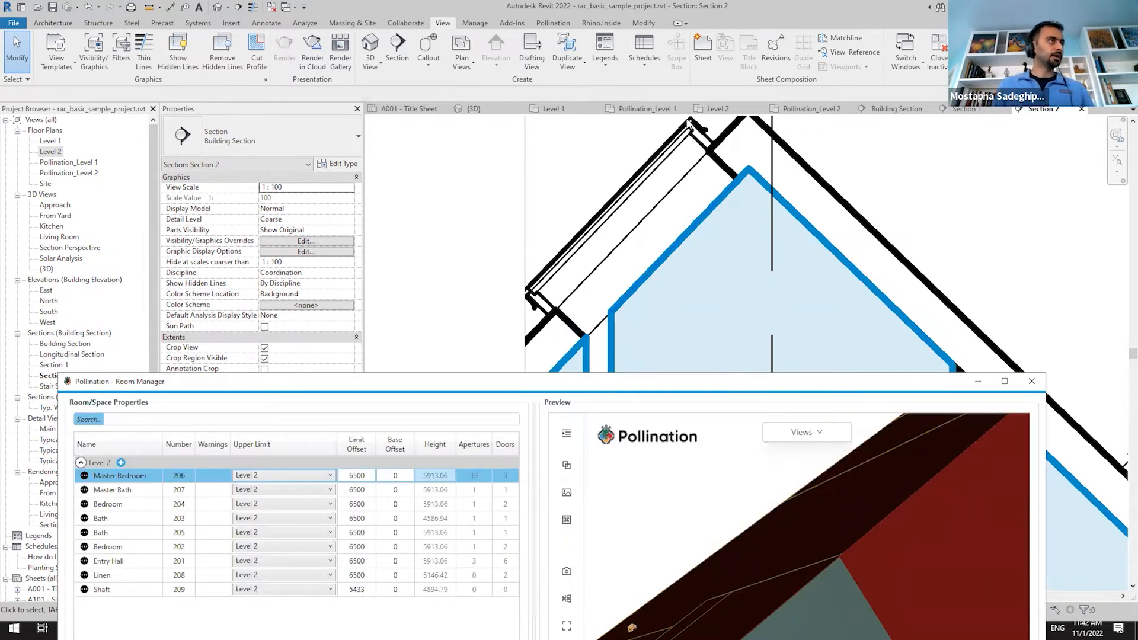
# Save a screenshot of the Room Manager's 3D preview as all_materials.png in the AEC2022 folder
pyautogui.moveTo(722, 383); pyautogui.dragTo(689, 110)
pyautogui.scroll(5, 748, 379)
pyautogui.scroll(-5, 684, 350)
pyautogui.moveTo(685, 351); pyautogui.dragTo(678, 404, button='middle')
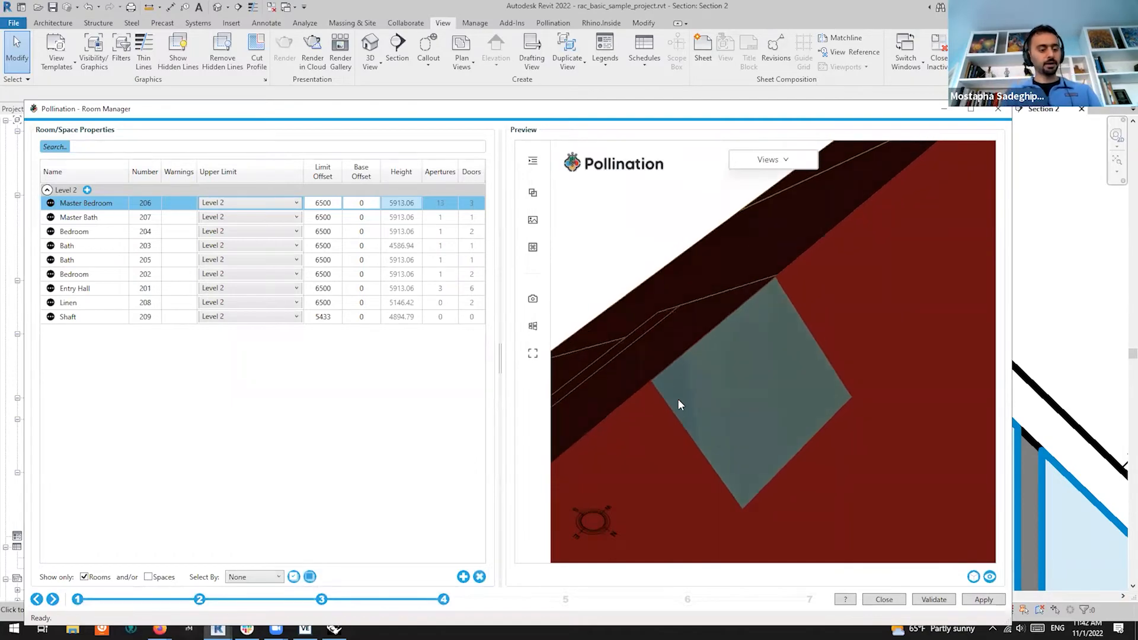
pyautogui.press('super+shift+s')
pyautogui.moveTo(472, 87); pyautogui.dragTo(1034, 633)
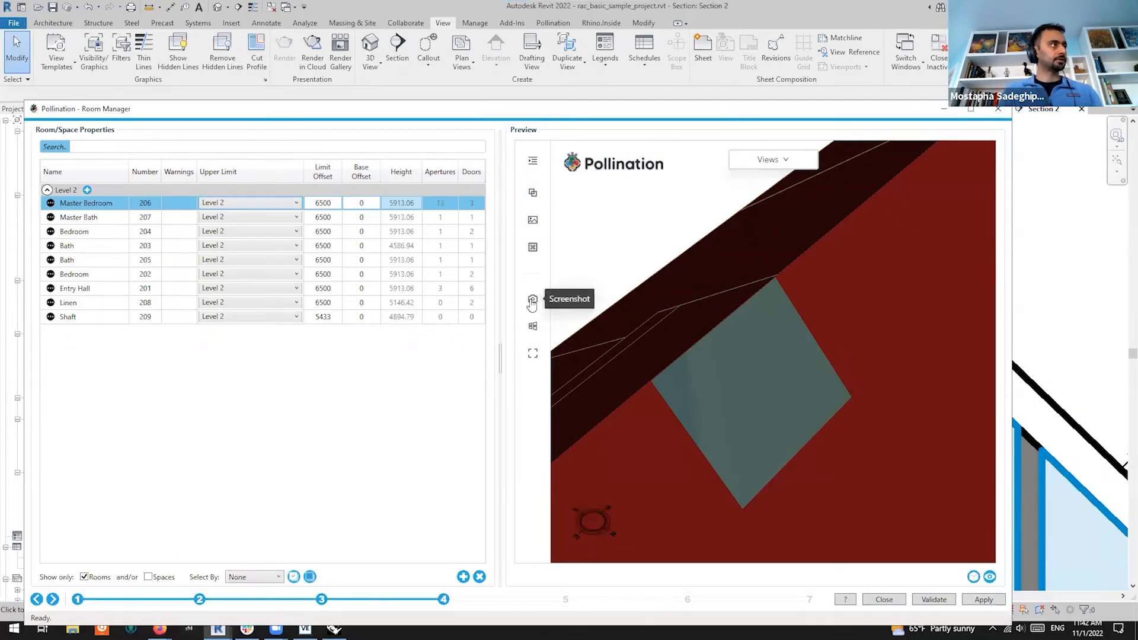
pyautogui.click(533, 301)
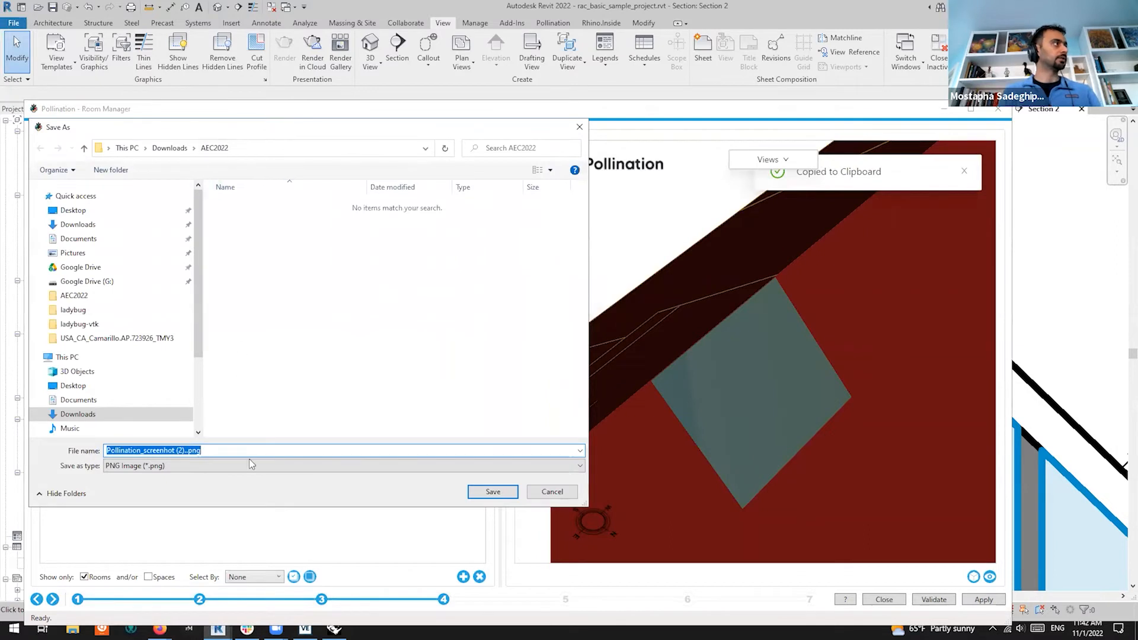
pyautogui.click(238, 448)
pyautogui.hotkey('shift', 'Home')
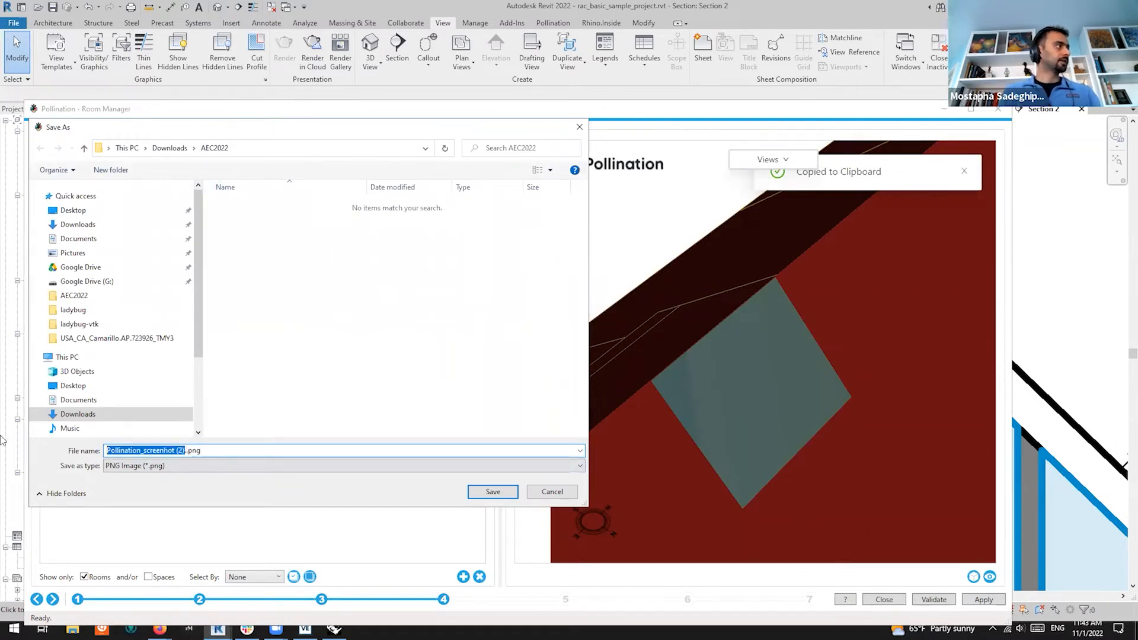
pyautogui.press('BackSpace')
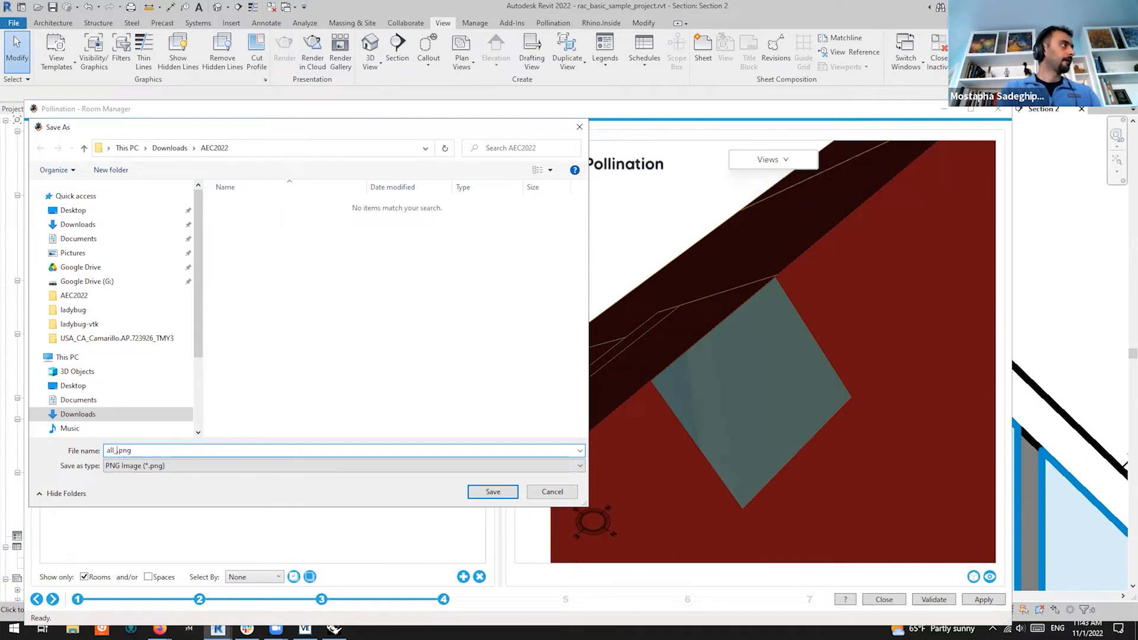
pyautogui.write('all_materials')
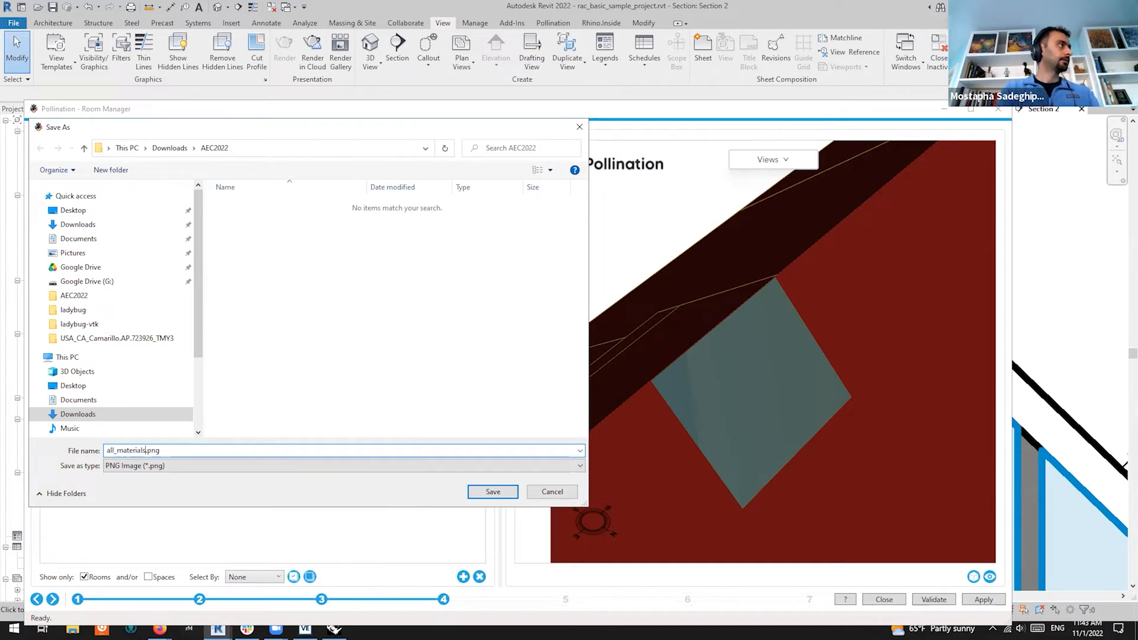
pyautogui.press('Return')
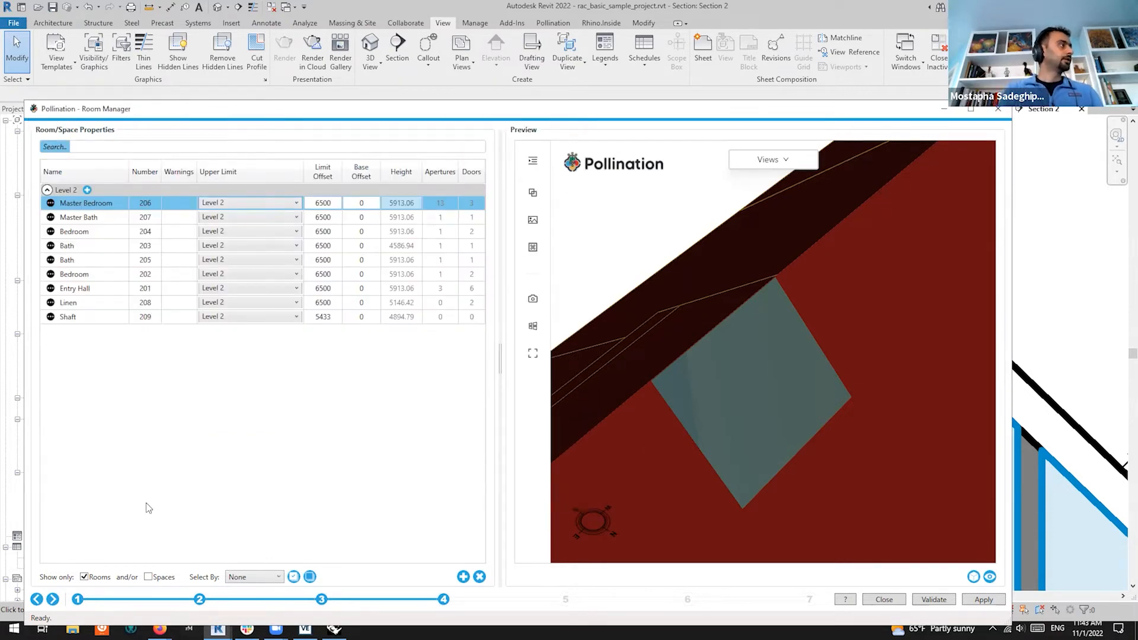
# Untick SHAluminum, Anodized Black under MSkylight in Apertures, then advance back to the room properties table
pyautogui.click(198, 599)
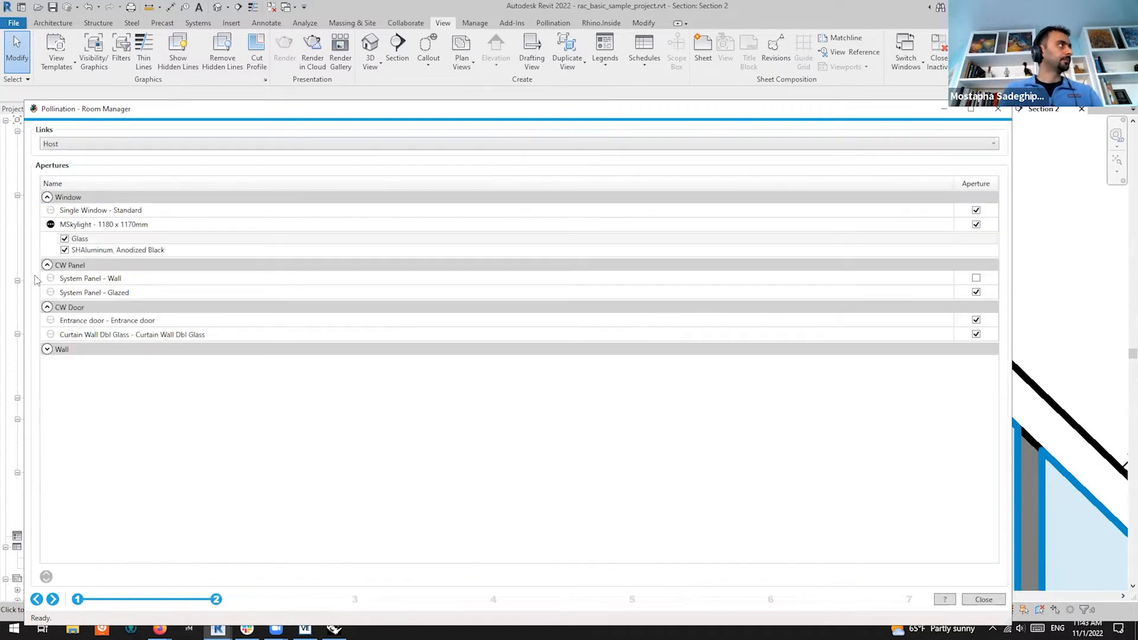
pyautogui.click(65, 250)
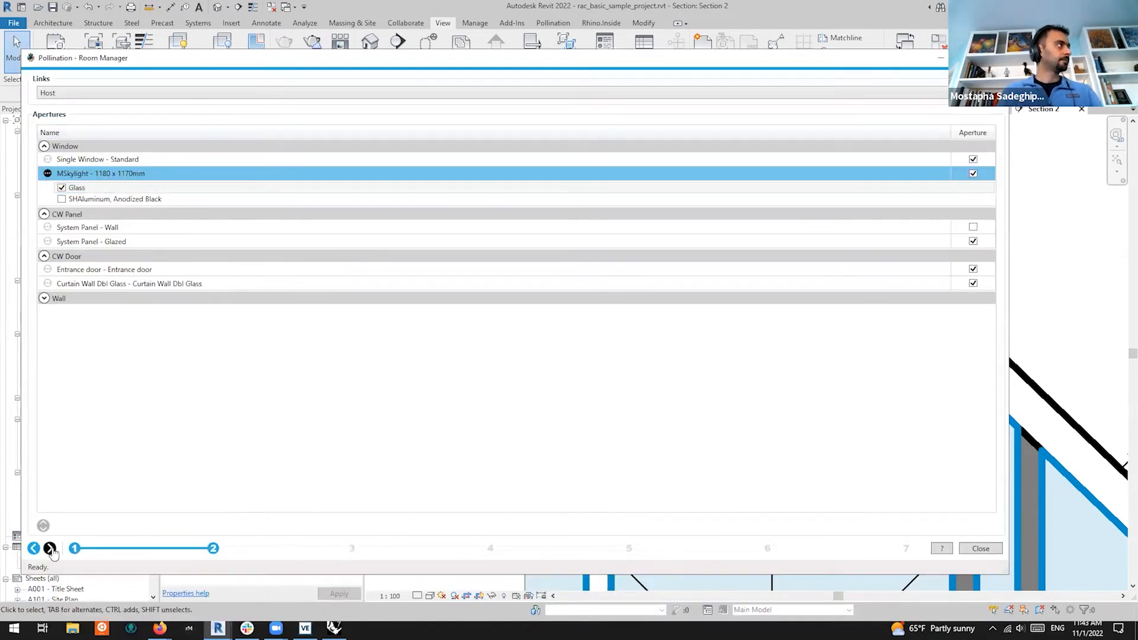
pyautogui.click(50, 549)
pyautogui.click(50, 548)
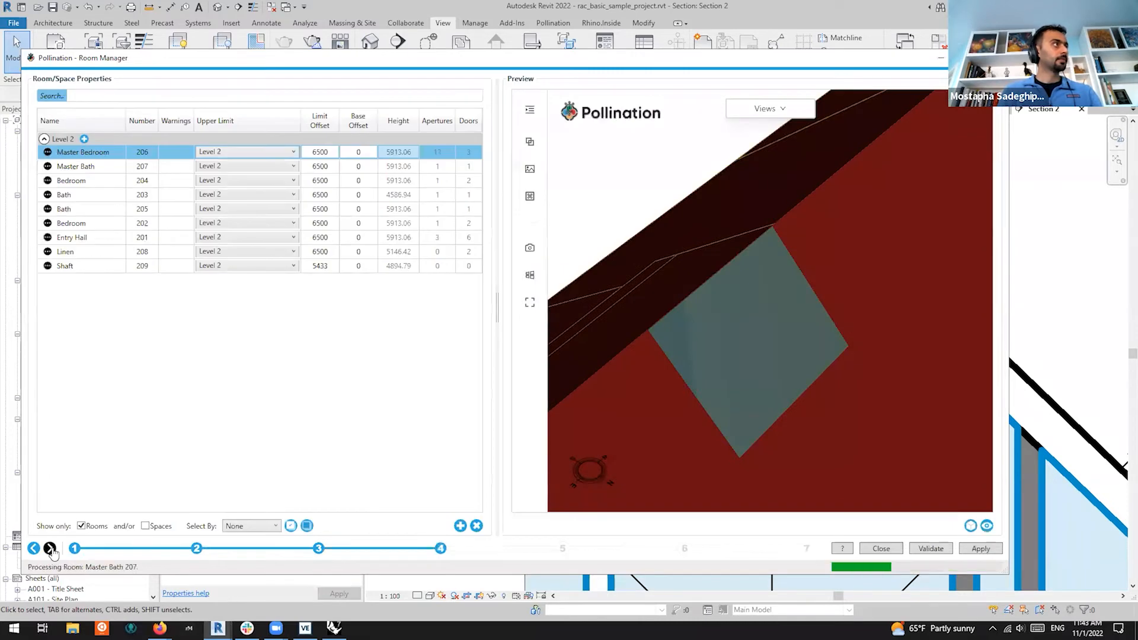
# Select all rooms, regenerate the preview, and zoom onto the skylight now showing only glass
pyautogui.click(100, 228)
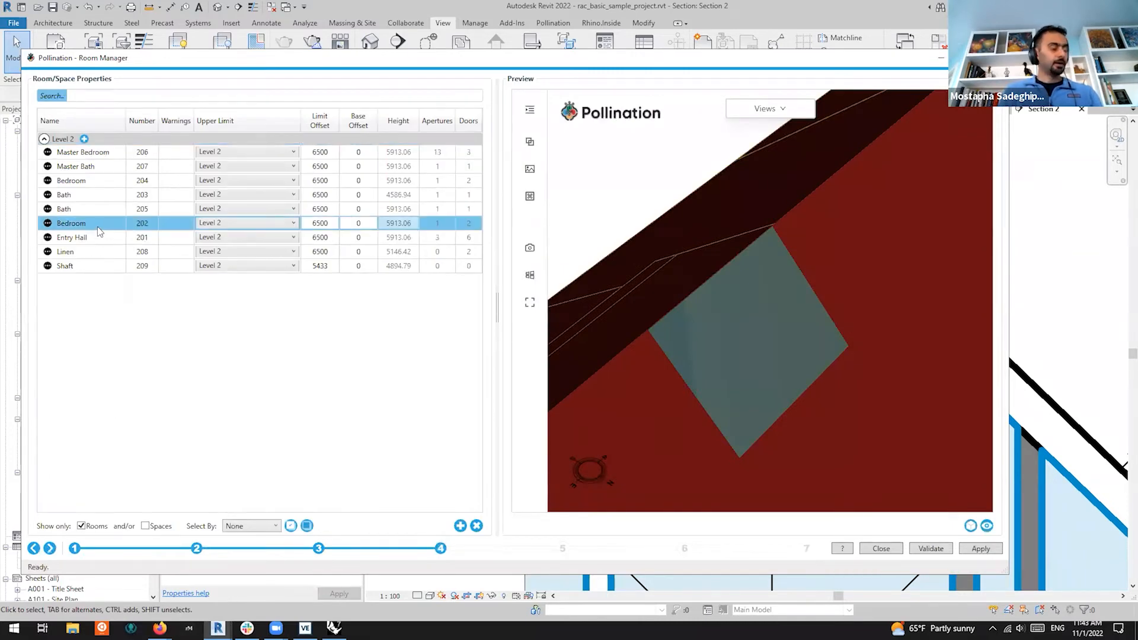
pyautogui.hotkey('ctrl', 'a')
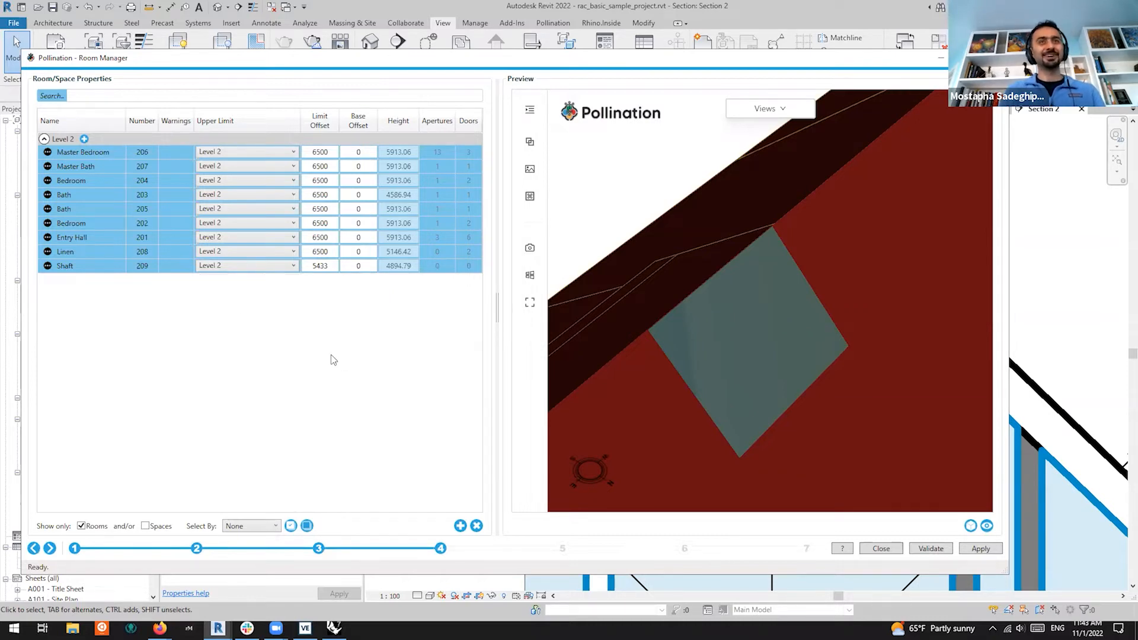
pyautogui.click(987, 526)
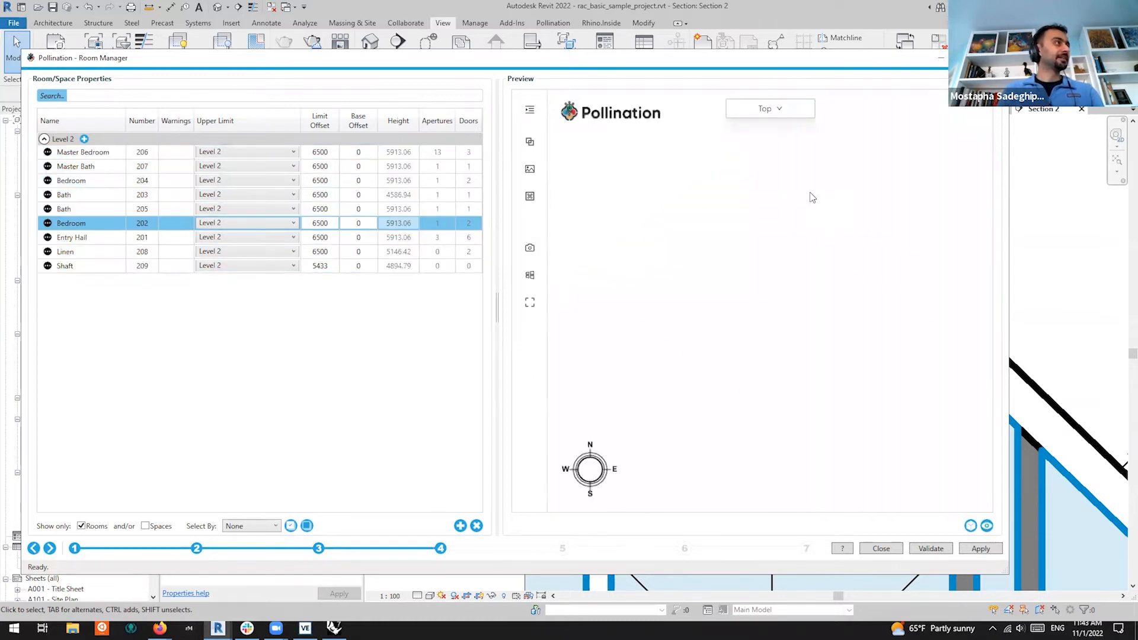
pyautogui.moveTo(891, 308); pyautogui.dragTo(735, 421)
pyautogui.scroll(4, 748, 342)
pyautogui.scroll(5, 748, 340)
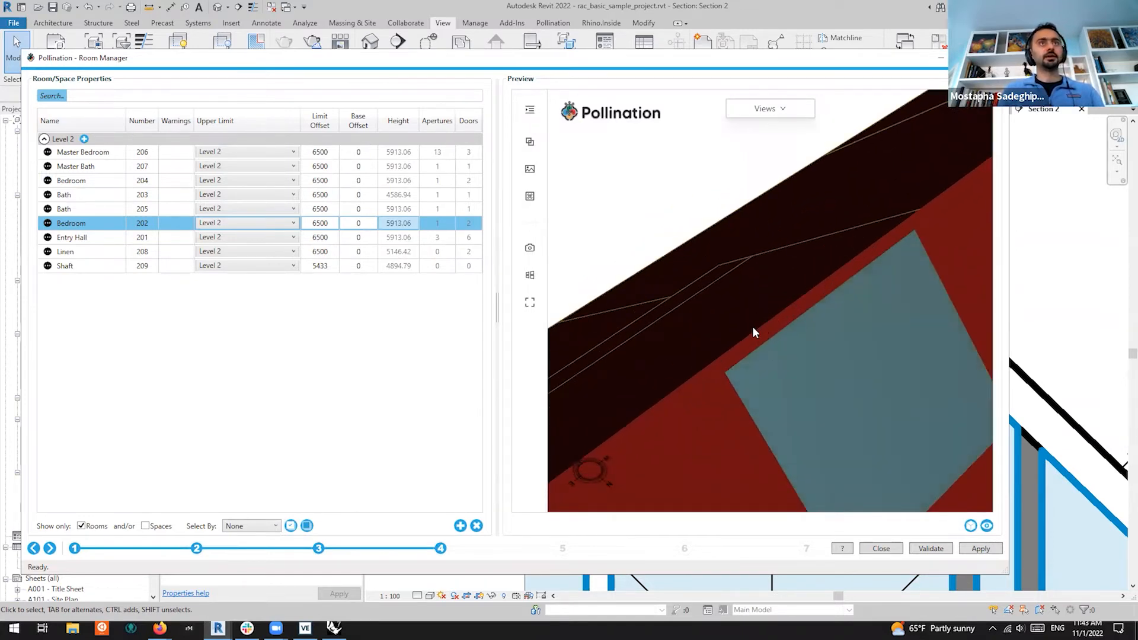
pyautogui.moveTo(754, 344); pyautogui.dragTo(649, 354)
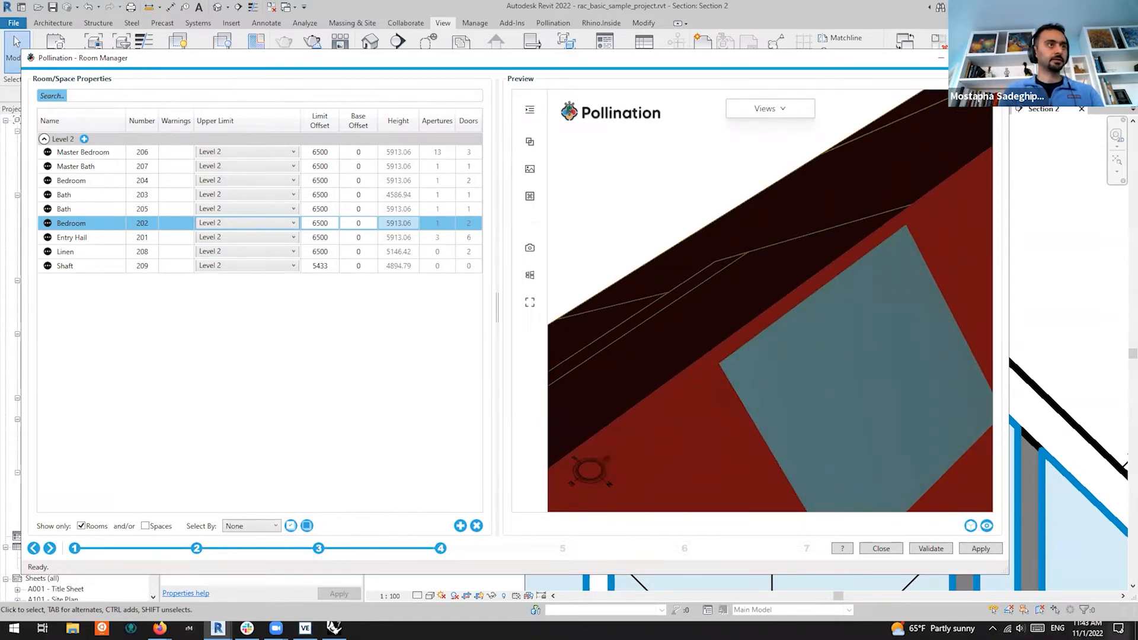
pyautogui.click(1119, 628)
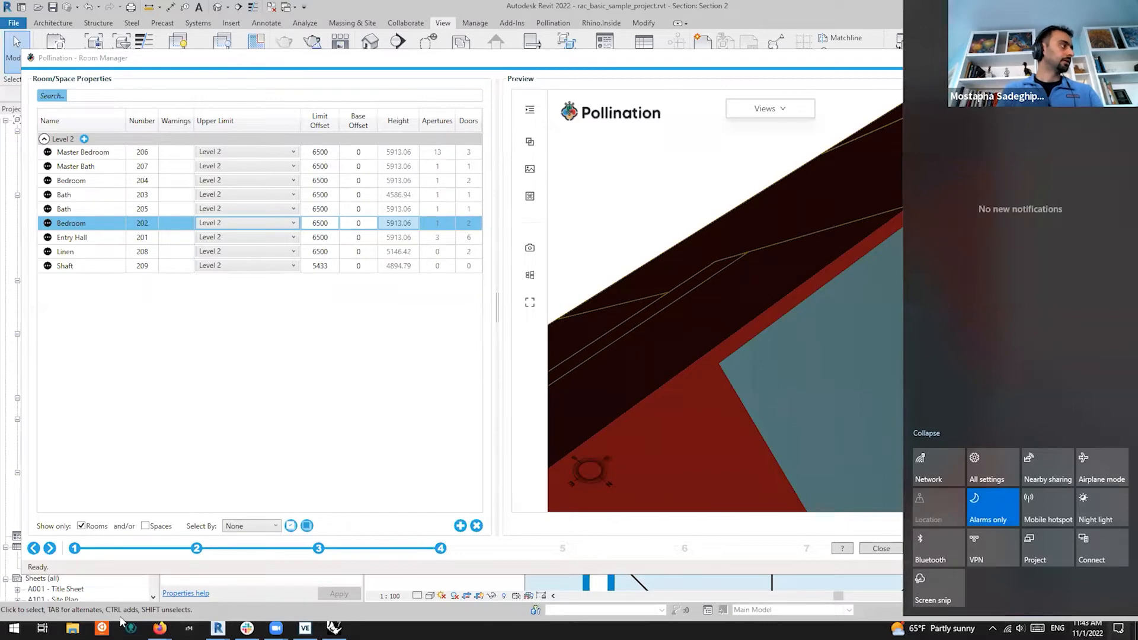
# Open all_materials.png from Downloads > AEC2022 in Photos, zoom in to compare it, then close Photos
pyautogui.click(72, 629)
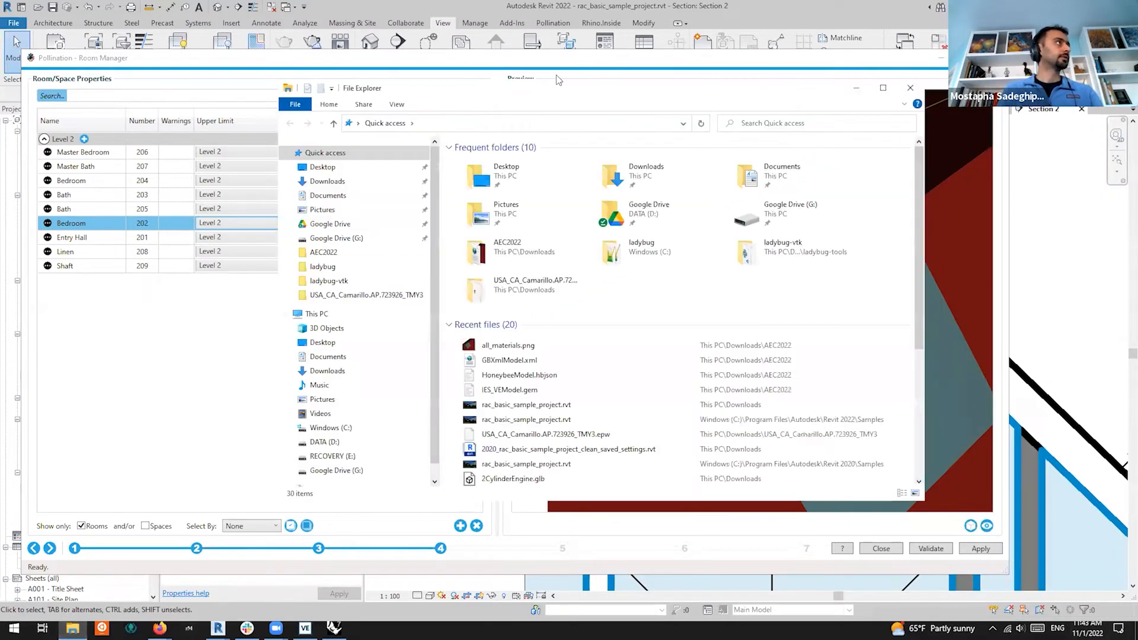
pyautogui.click(329, 181)
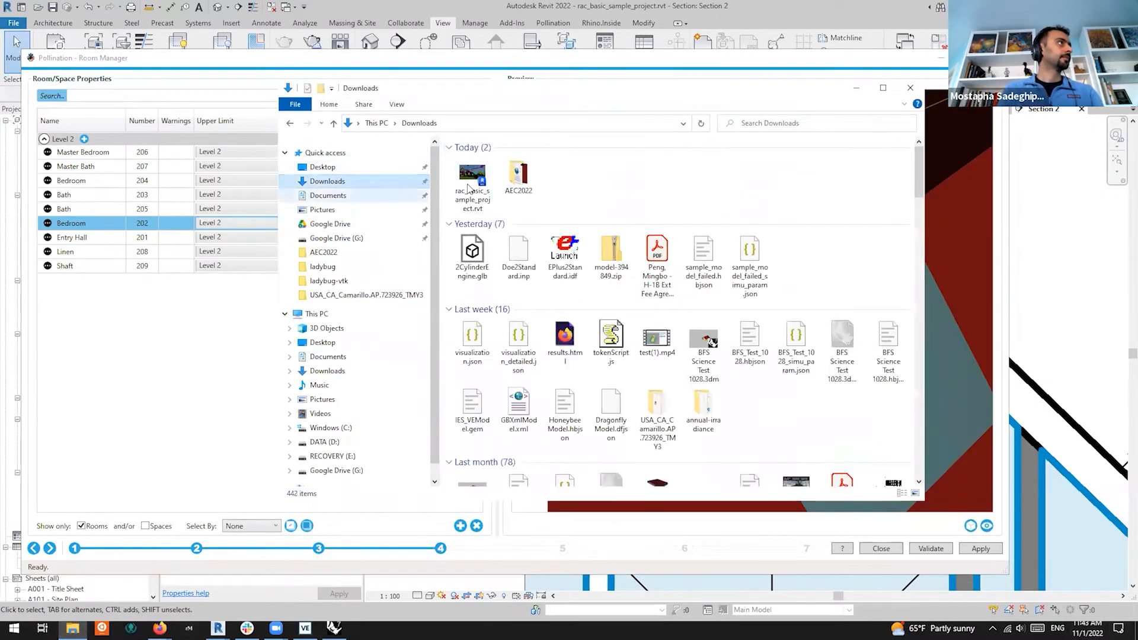
pyautogui.doubleClick(519, 175)
pyautogui.doubleClick(505, 162)
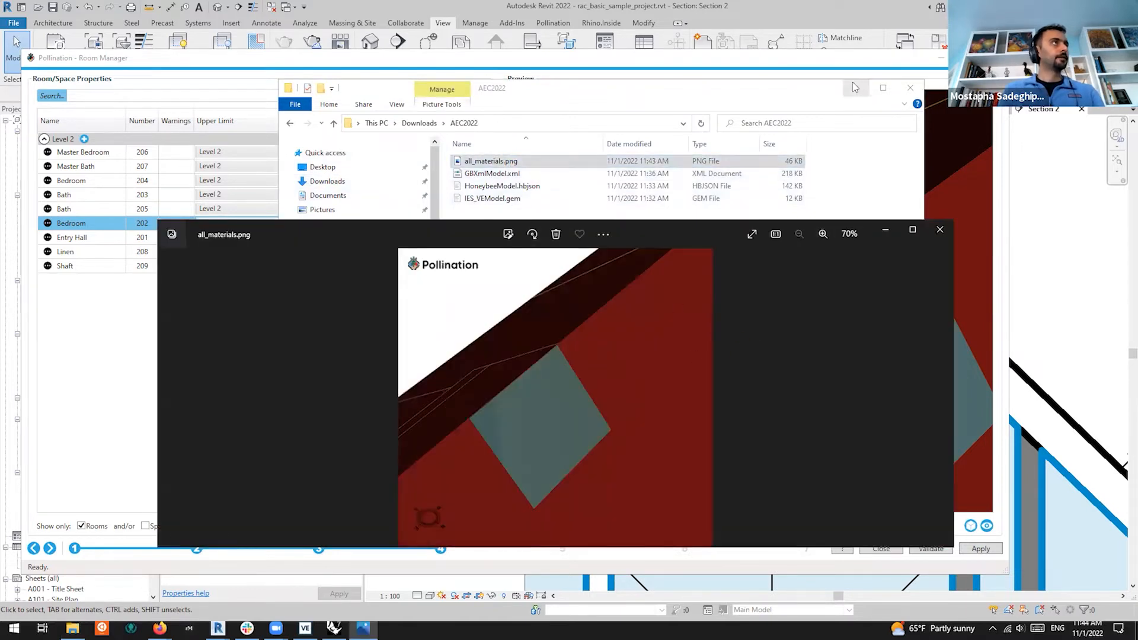
pyautogui.click(858, 90)
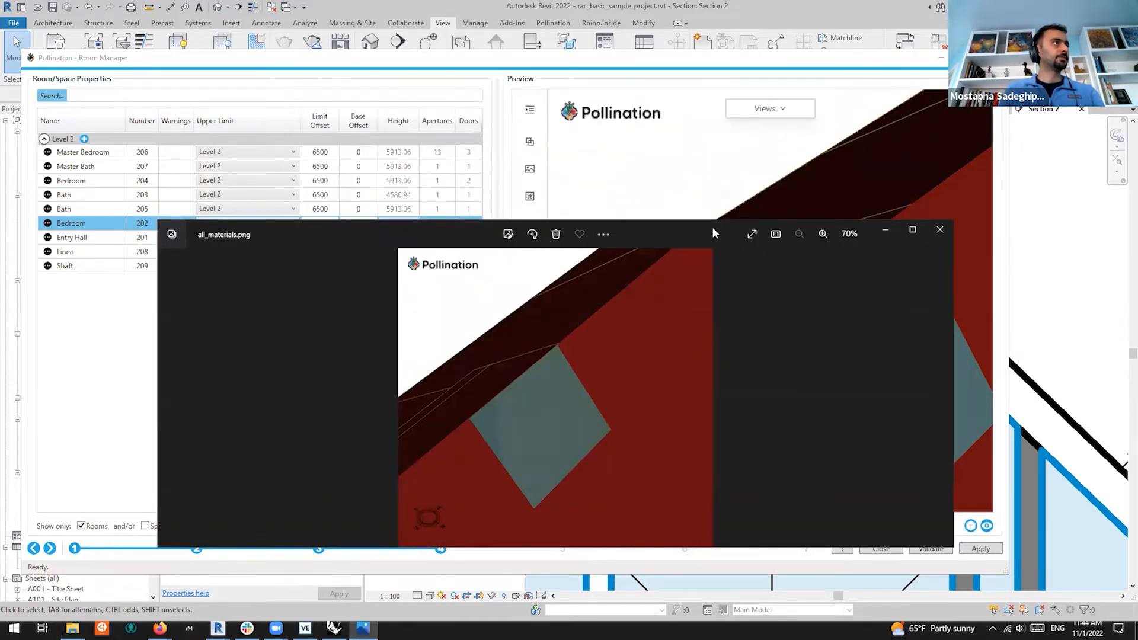
pyautogui.moveTo(713, 227); pyautogui.dragTo(956, 359)
pyautogui.scroll(5, 798, 531)
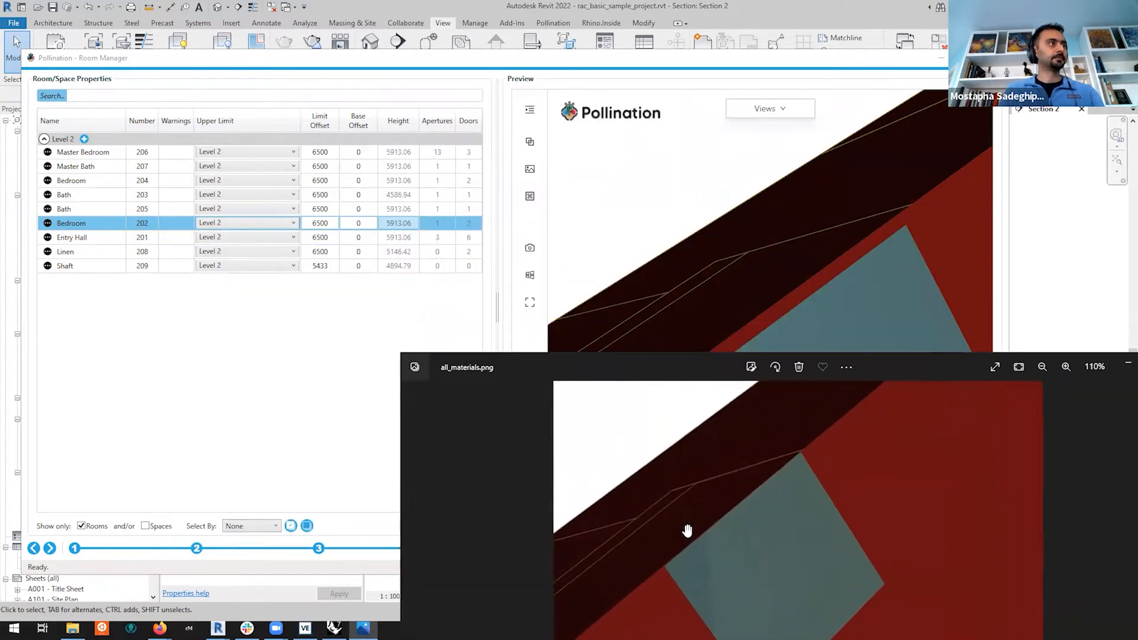
pyautogui.moveTo(748, 524); pyautogui.dragTo(798, 534)
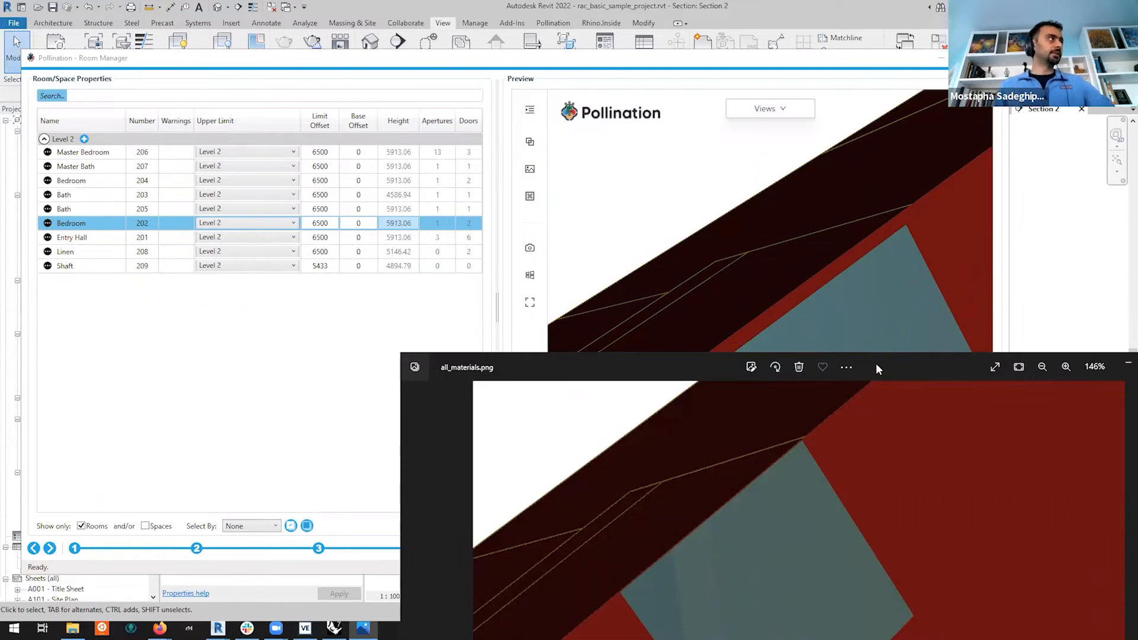
pyautogui.moveTo(876, 363); pyautogui.dragTo(714, 131)
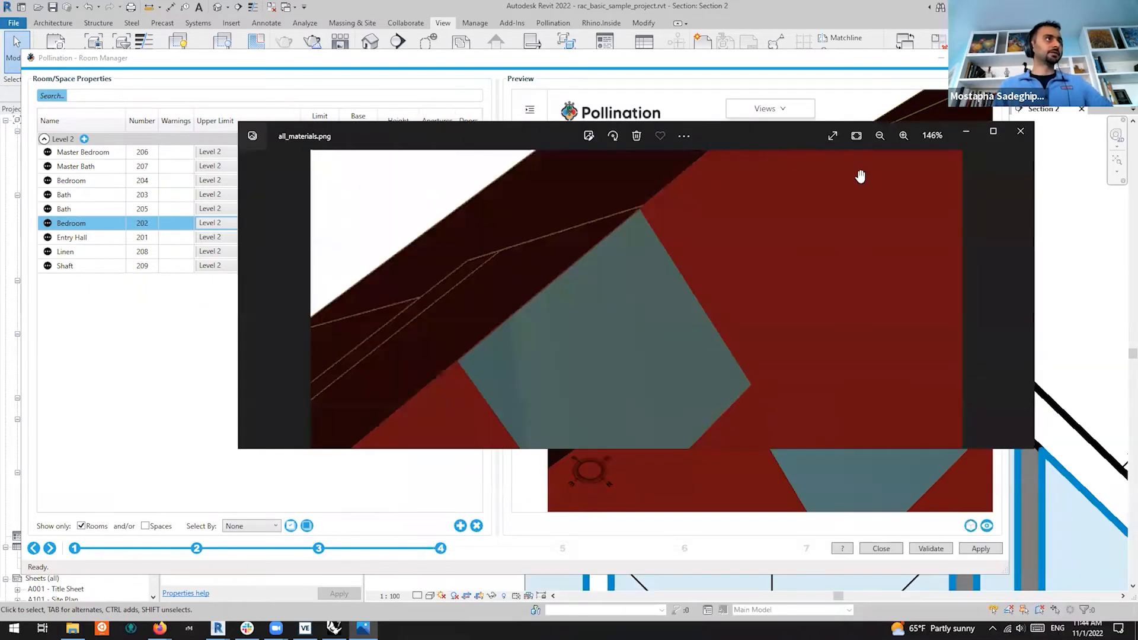
pyautogui.click(1021, 131)
# Take a last look at the roof and side wall, then close the Pollination Room Manager
pyautogui.scroll(-2, 726, 226)
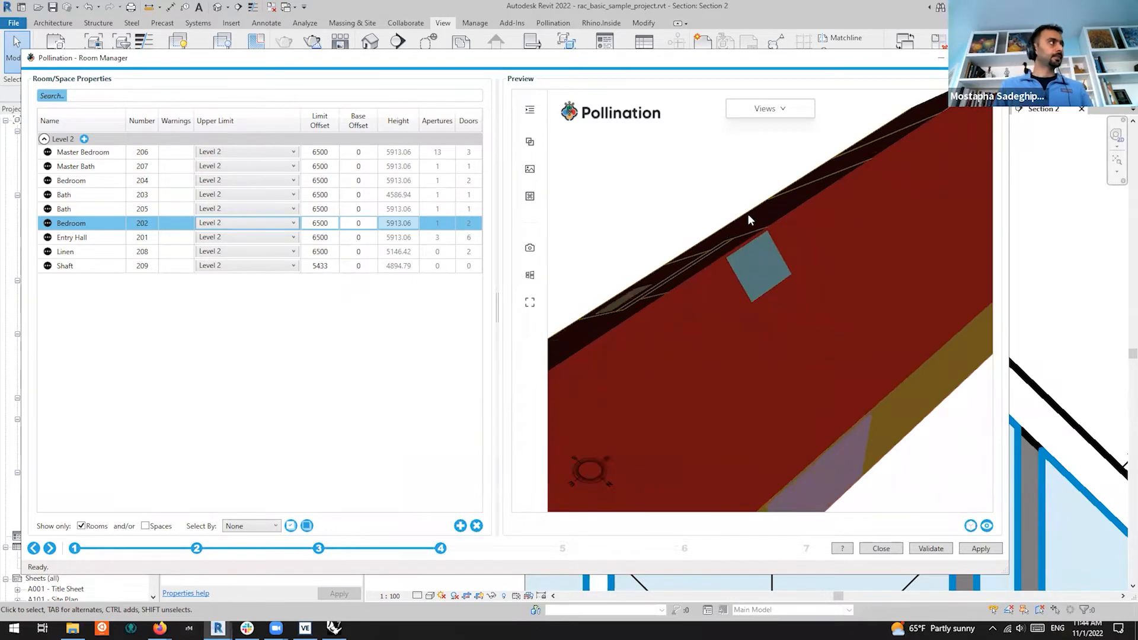
pyautogui.scroll(-2, 749, 214)
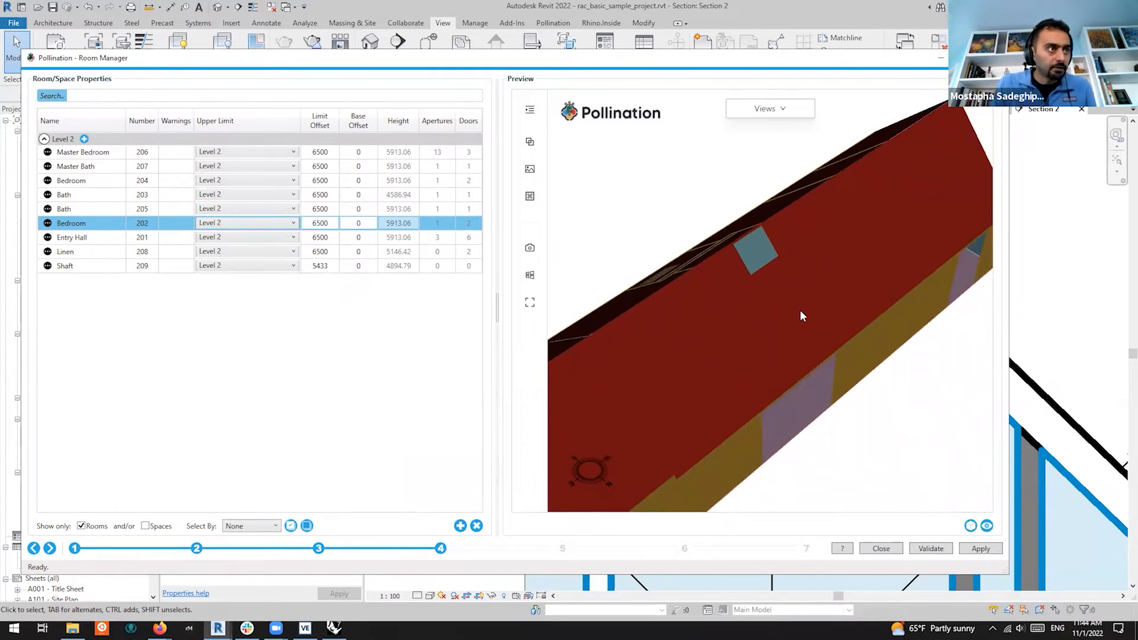
pyautogui.moveTo(800, 312); pyautogui.dragTo(940, 356)
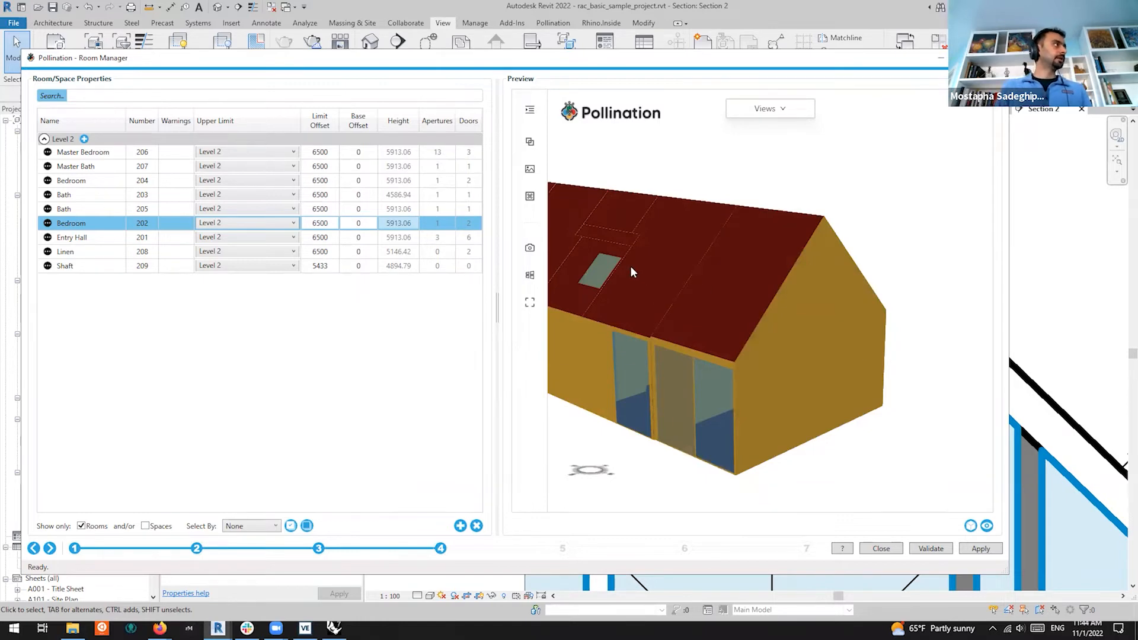
pyautogui.click(937, 60)
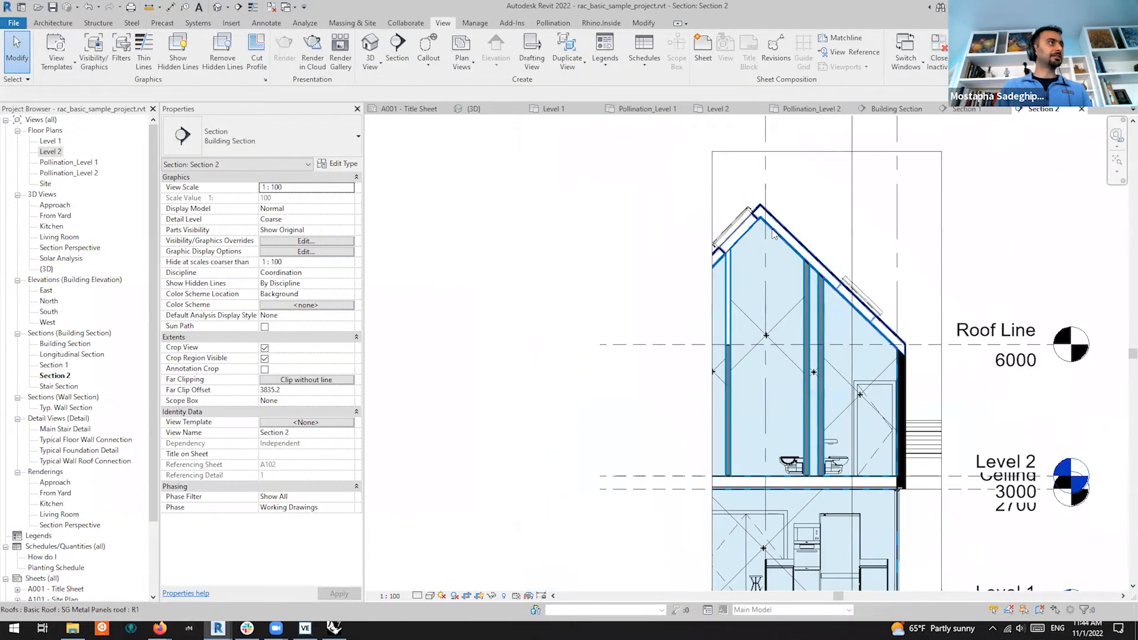
# Close Section 2 and check the room separation line beside the stair on Pollination_Level 2
pyautogui.click(1082, 110)
pyautogui.scroll(-3, 808, 320)
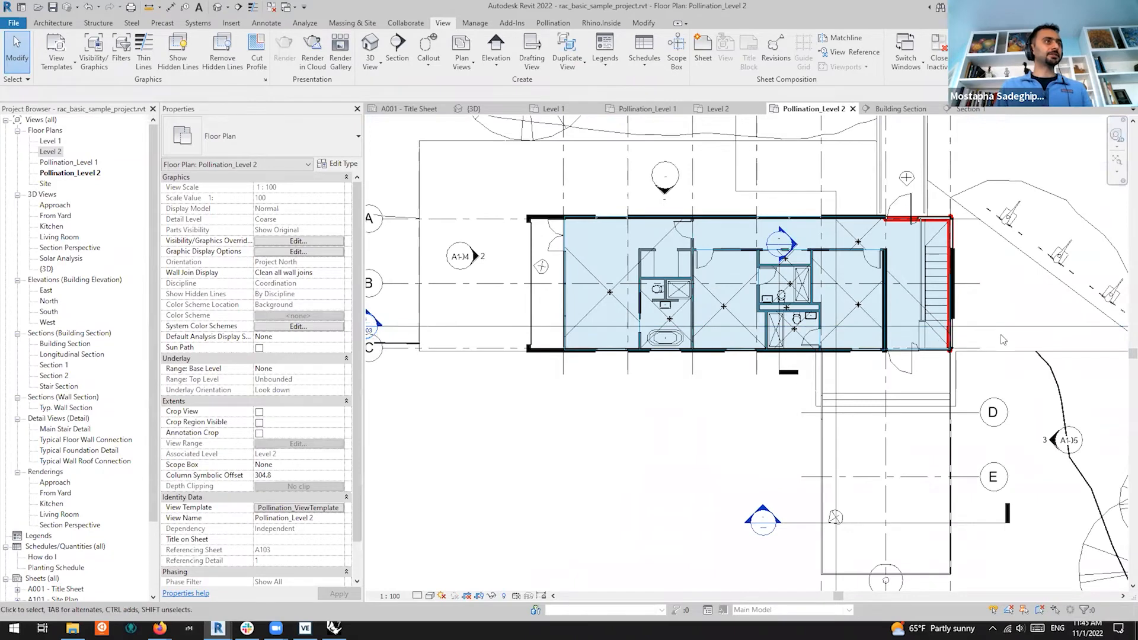
pyautogui.scroll(3, 963, 314)
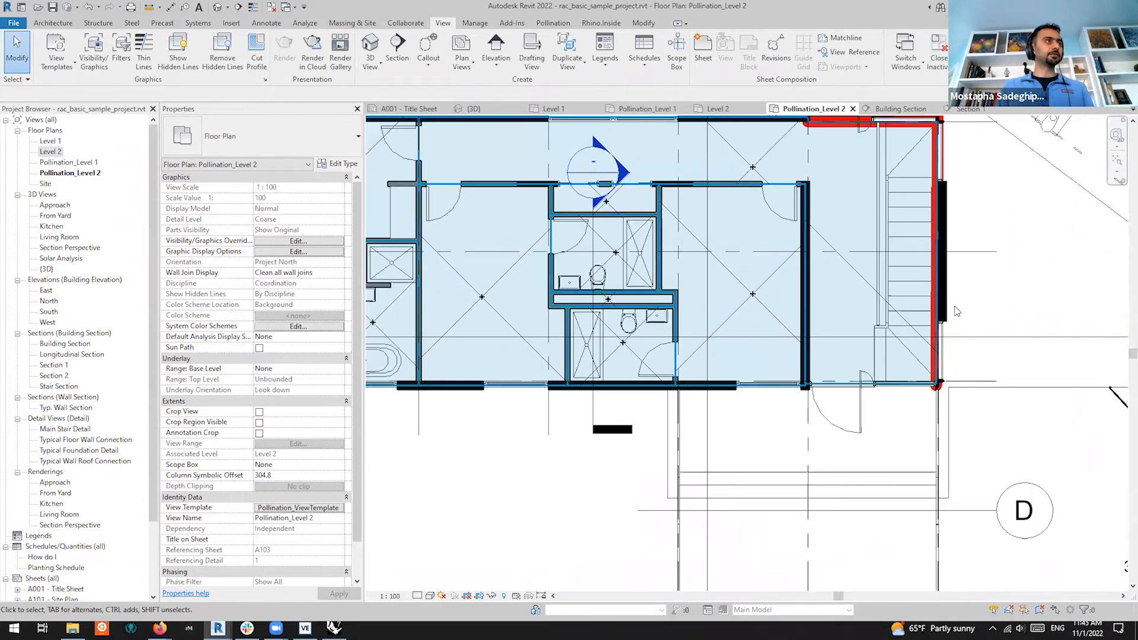
pyautogui.scroll(4, 940, 332)
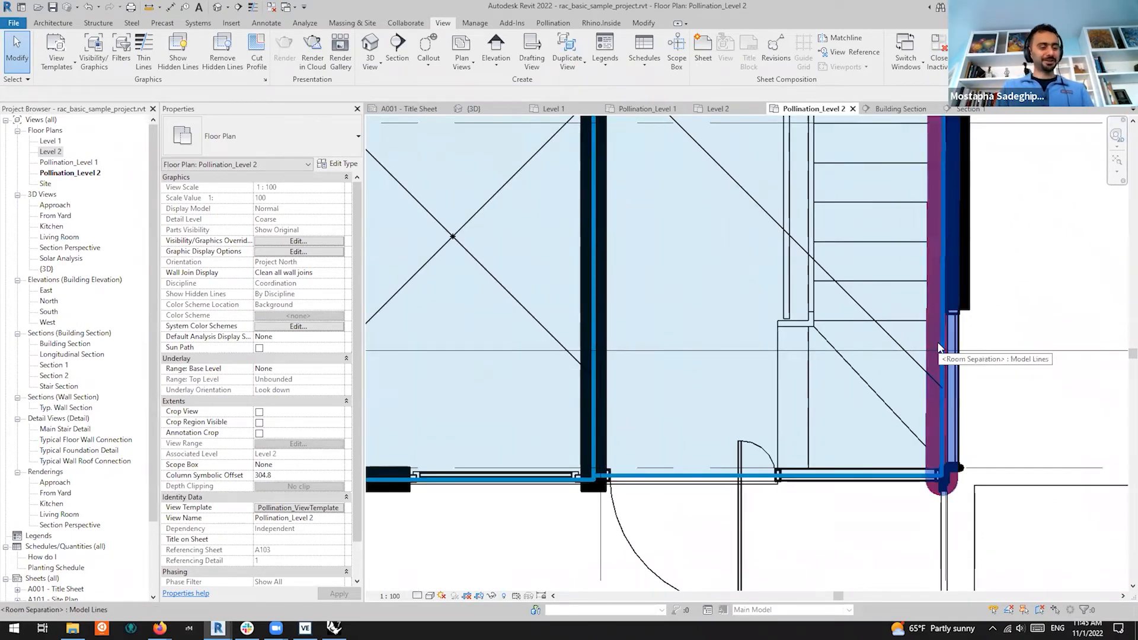
pyautogui.click(938, 346)
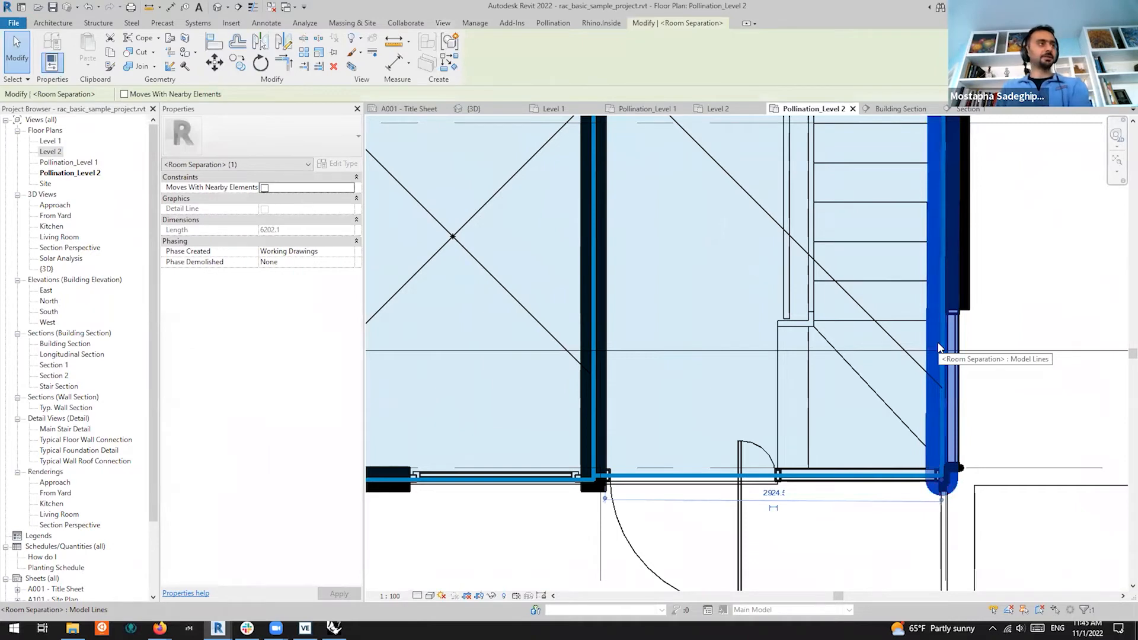
pyautogui.press('Escape')
# Inspect the top and vertical room separation lines around the stair, cycling with Tab
pyautogui.scroll(-5, 940, 344)
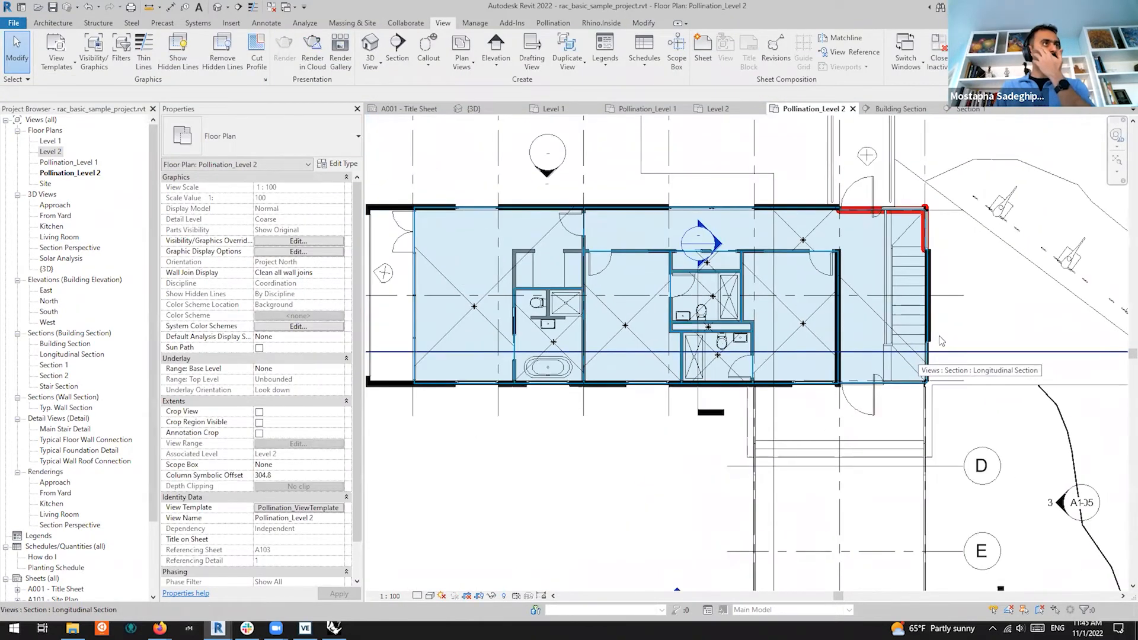
pyautogui.scroll(5, 937, 223)
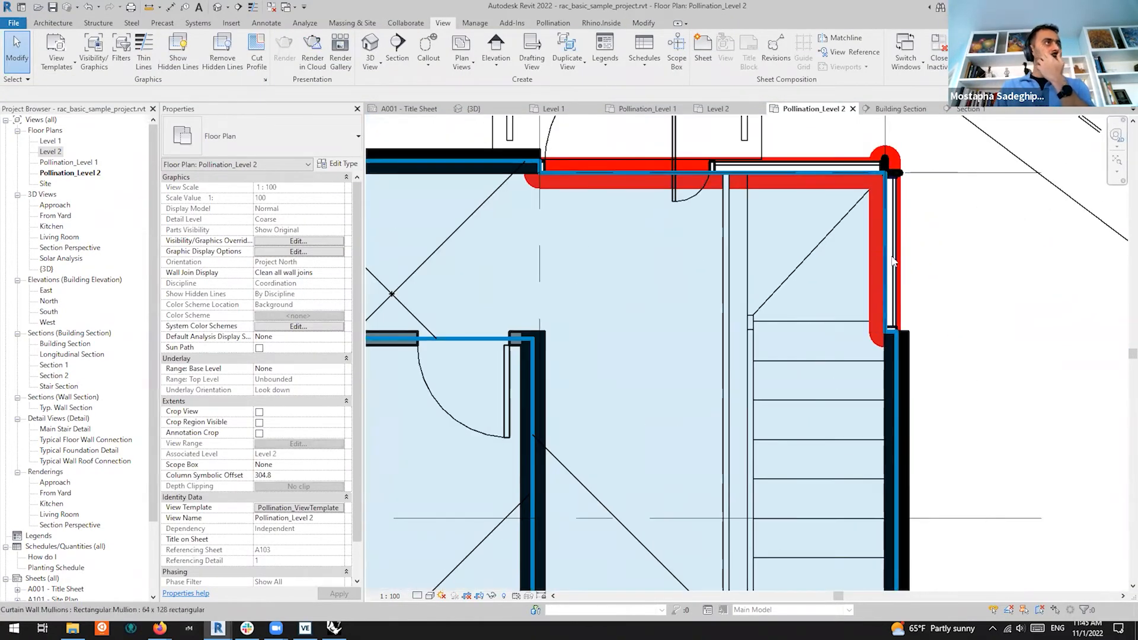
pyautogui.click(630, 176)
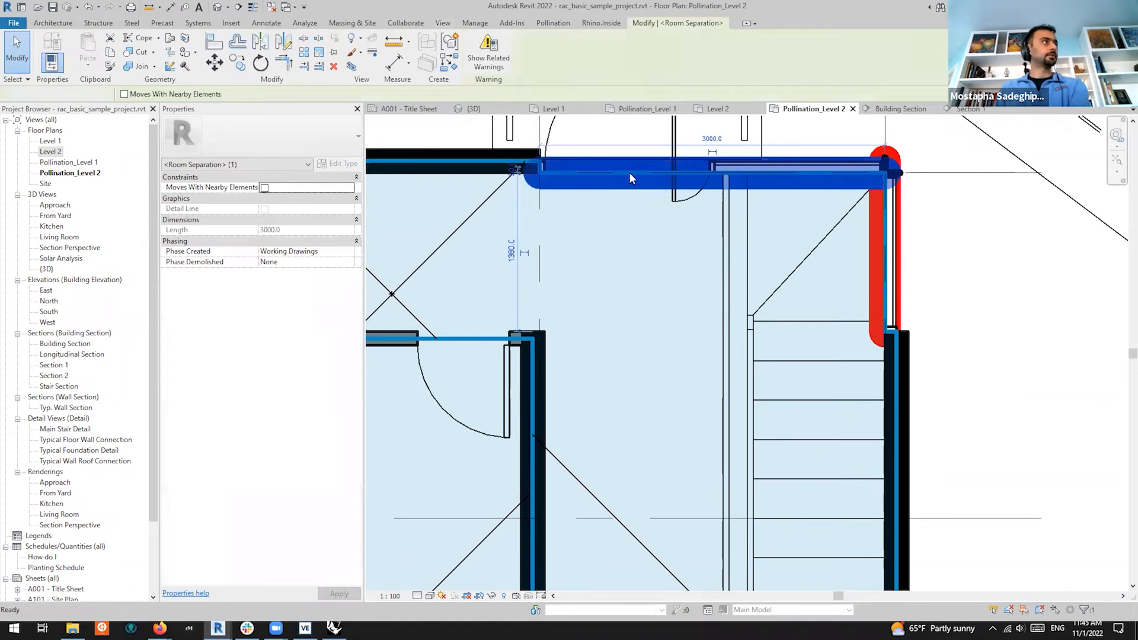
pyautogui.press('Escape')
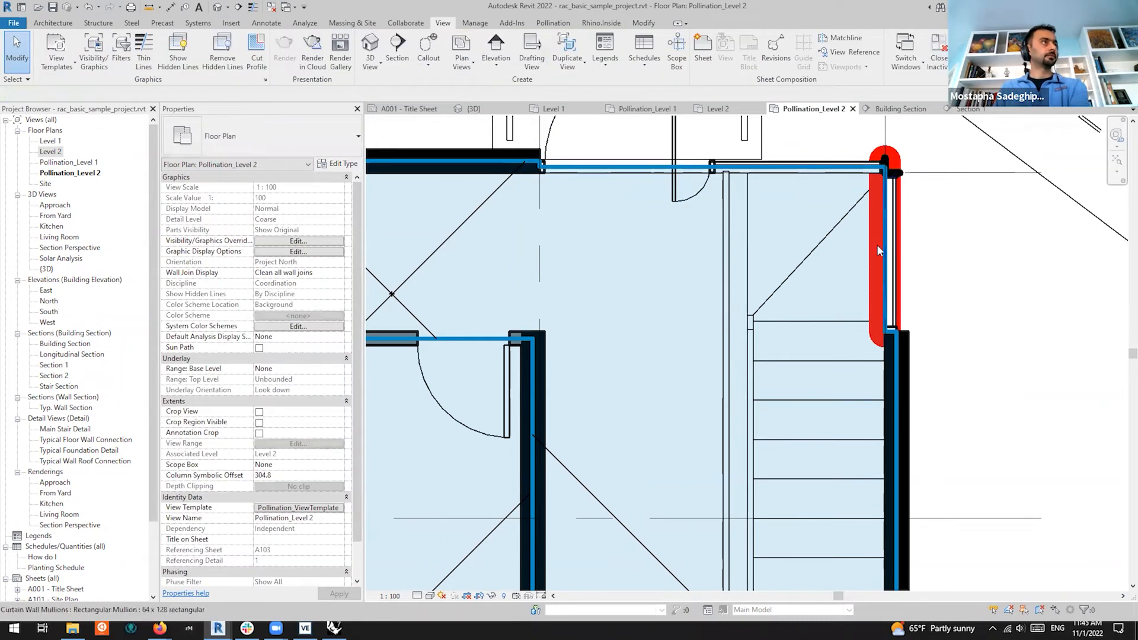
pyautogui.press('Tab')
pyautogui.click(888, 286)
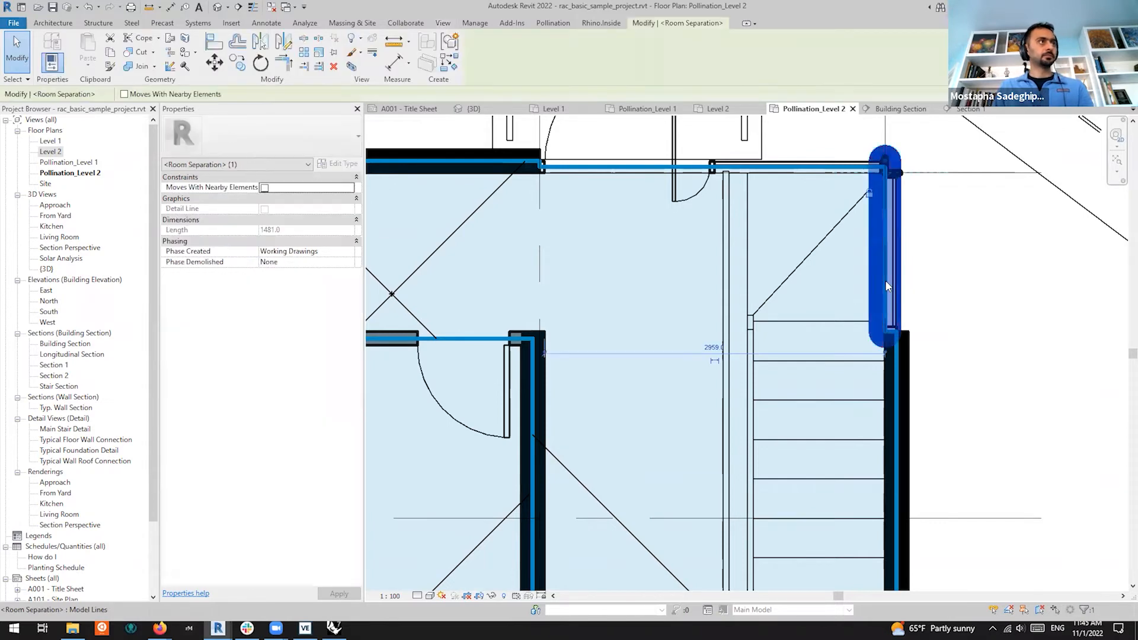
pyautogui.press('Escape')
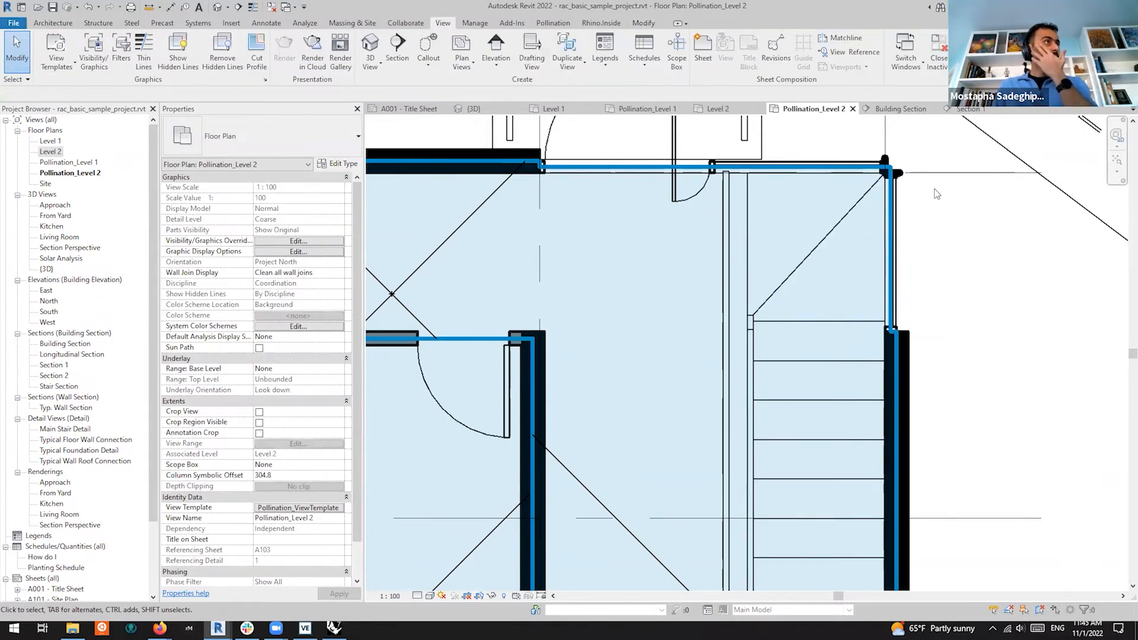
# Bring the Pollination Room Manager back up
pyautogui.scroll(-3, 937, 194)
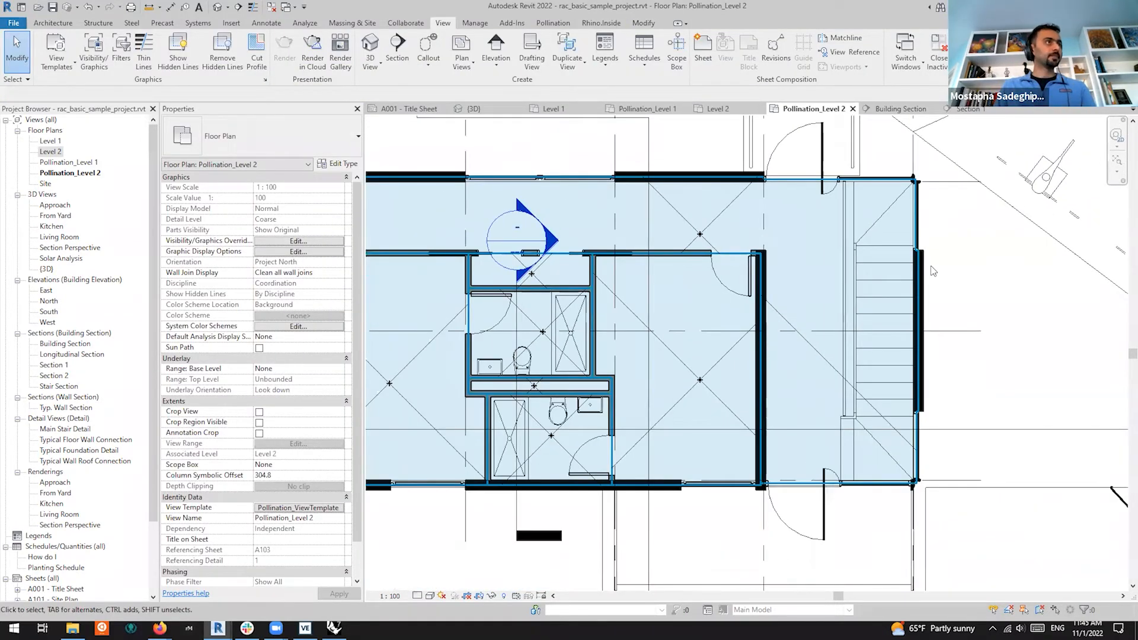
pyautogui.scroll(3, 938, 241)
pyautogui.scroll(-3, 928, 267)
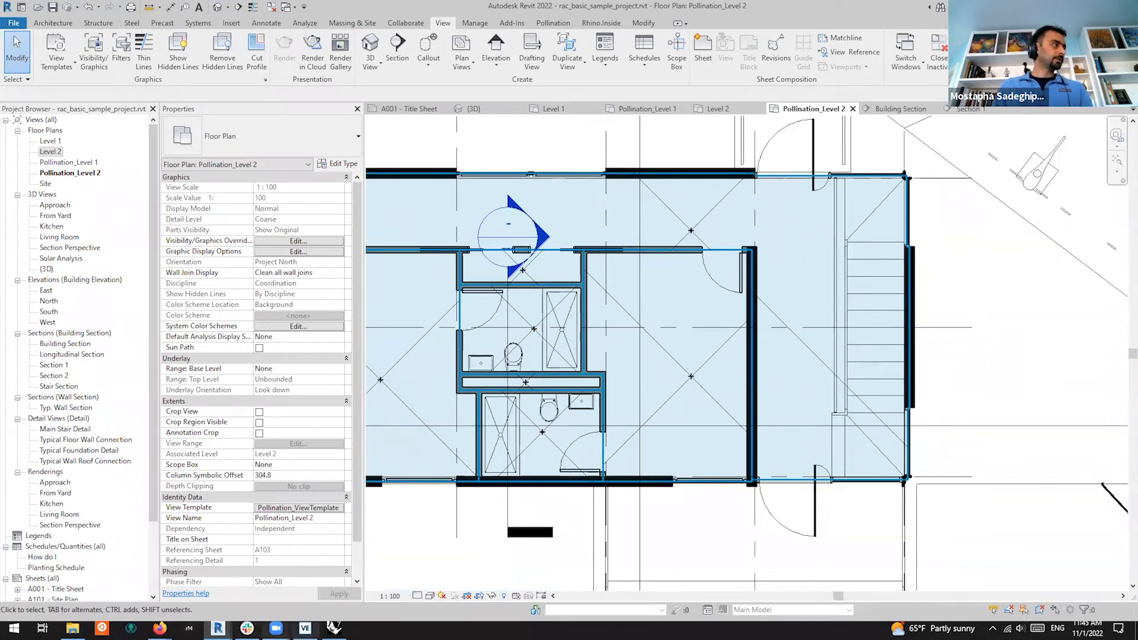
pyautogui.moveTo(218, 628)
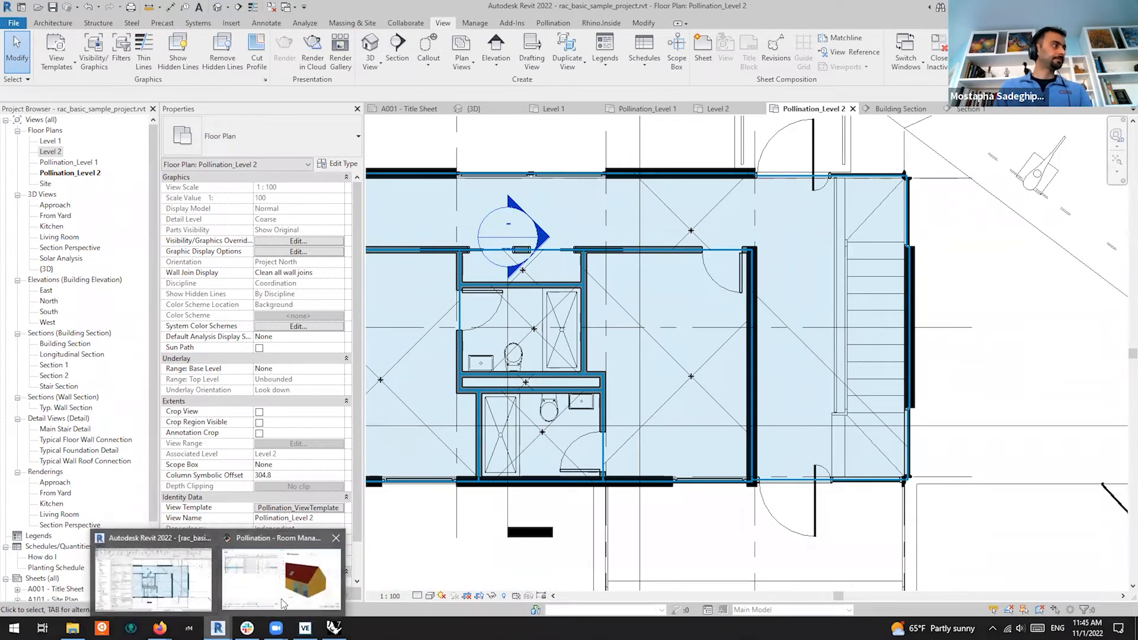
pyautogui.click(282, 603)
# Select all rooms, regenerate the 3D room preview and orbit it to inspect
pyautogui.click(148, 254)
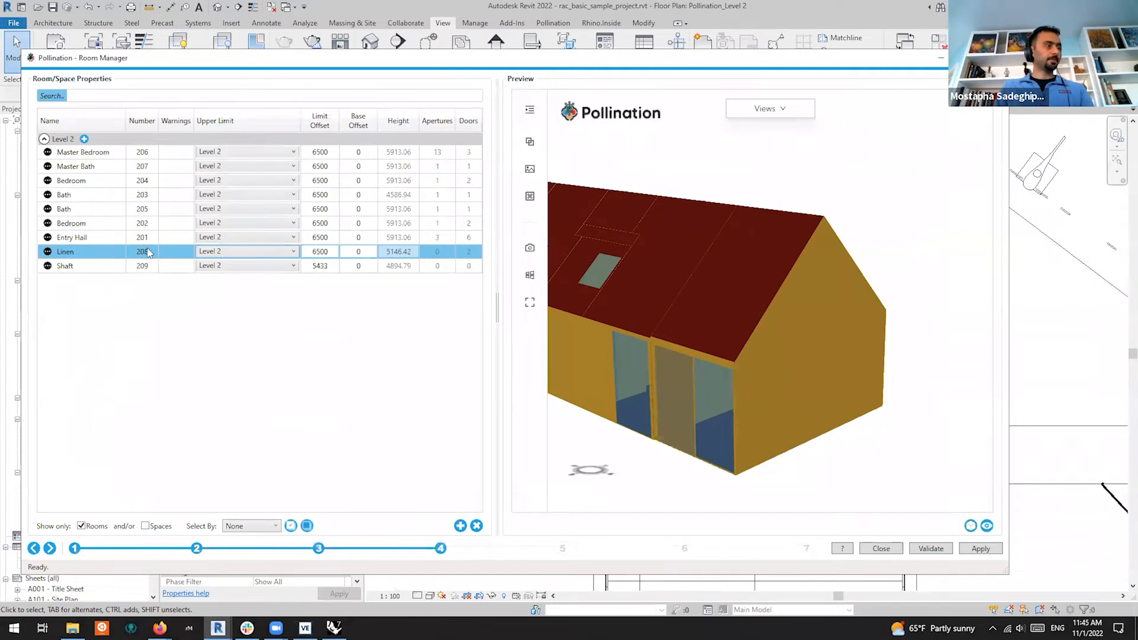
pyautogui.hotkey('ctrl', 'a')
pyautogui.click(969, 526)
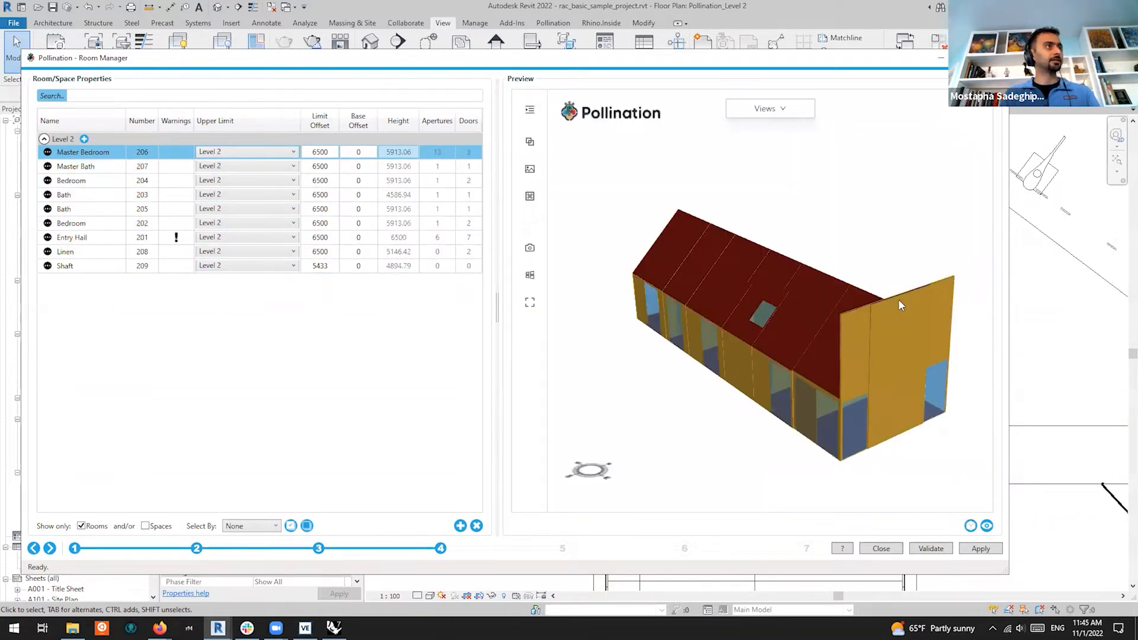
pyautogui.moveTo(867, 375); pyautogui.dragTo(951, 333)
pyautogui.scroll(5, 906, 231)
pyautogui.moveTo(944, 281); pyautogui.dragTo(818, 285)
# Read the Entry Hall's error about not reaching the roof, then minimize the Room Manager
pyautogui.click(81, 242)
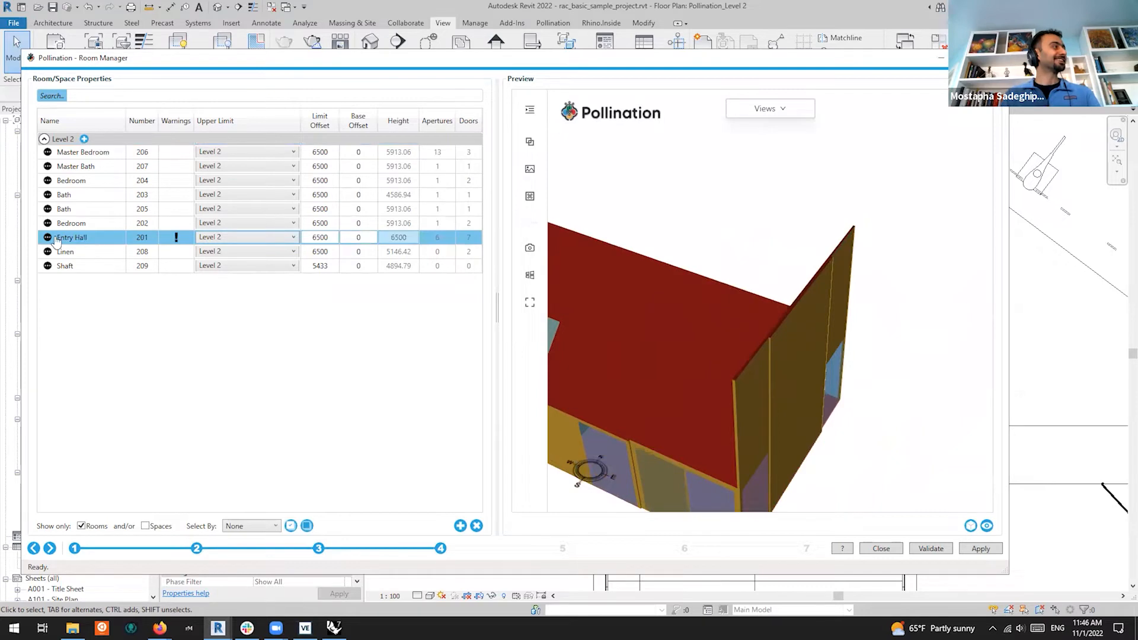
pyautogui.click(47, 238)
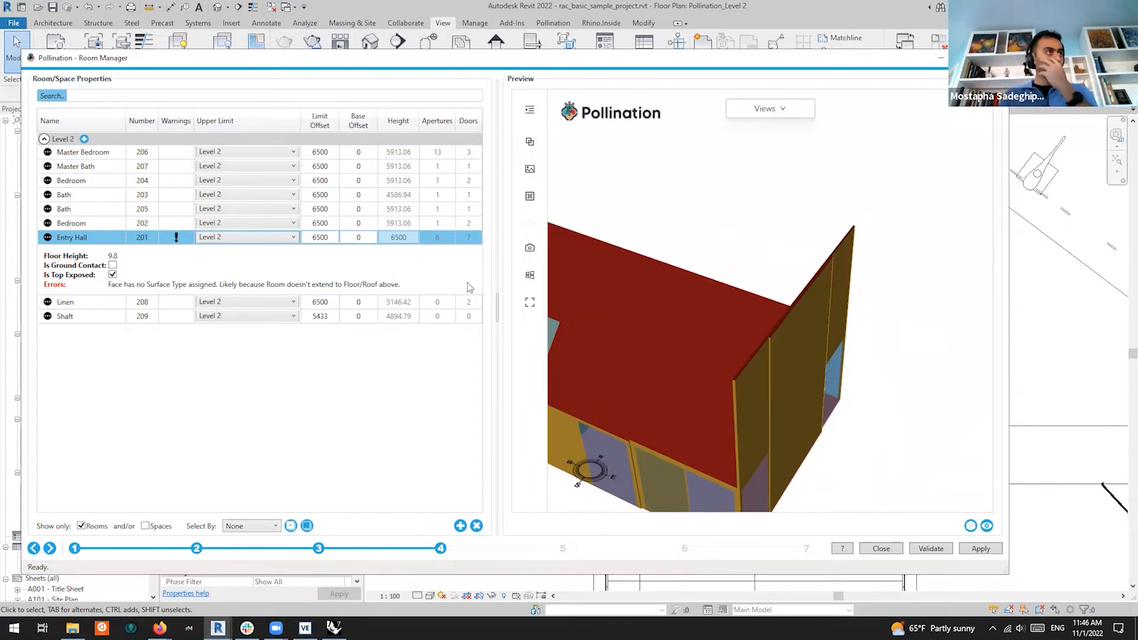
pyautogui.click(941, 58)
pyautogui.scroll(-2, 844, 163)
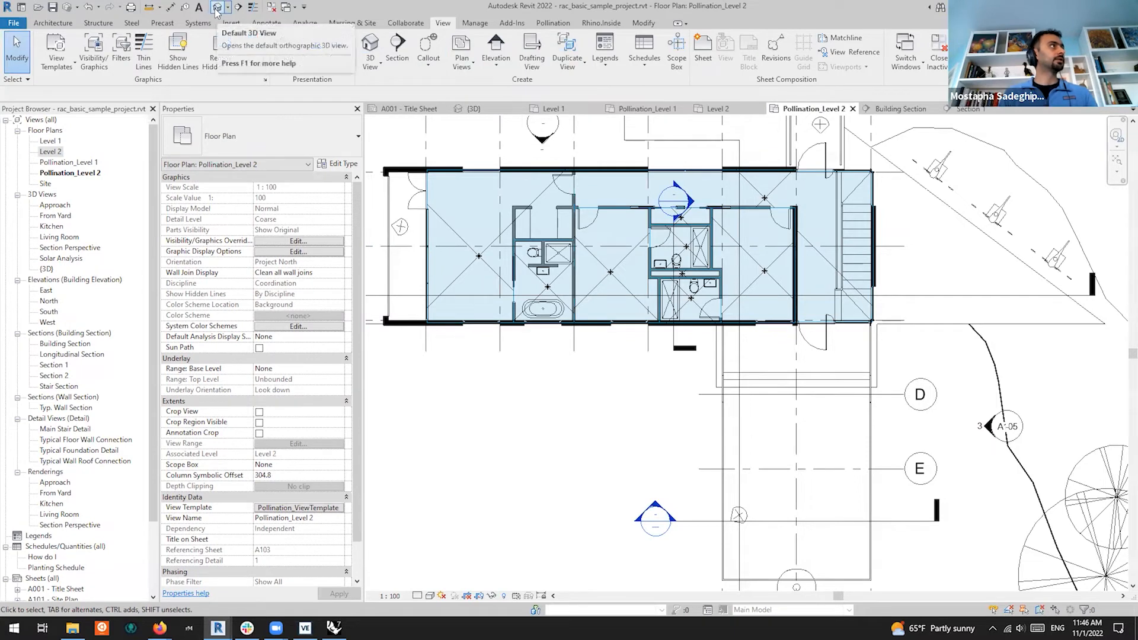
# Open the metal panel roof's profile edit, compare it with the Pollination_Level 2 plan, then cancel
pyautogui.click(489, 110)
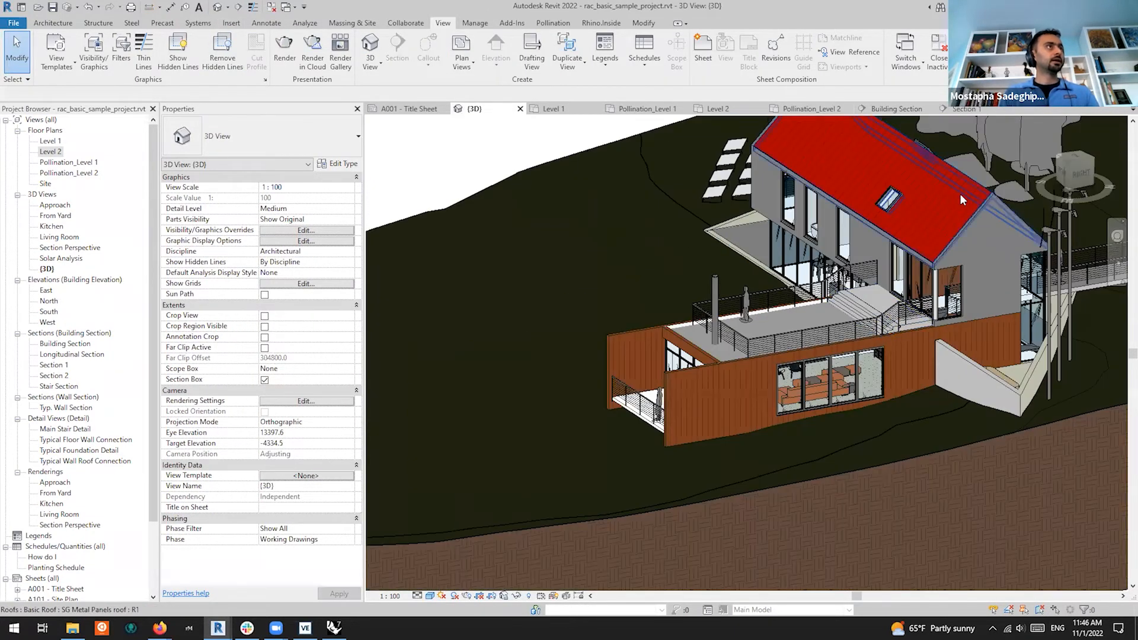
pyautogui.click(967, 194)
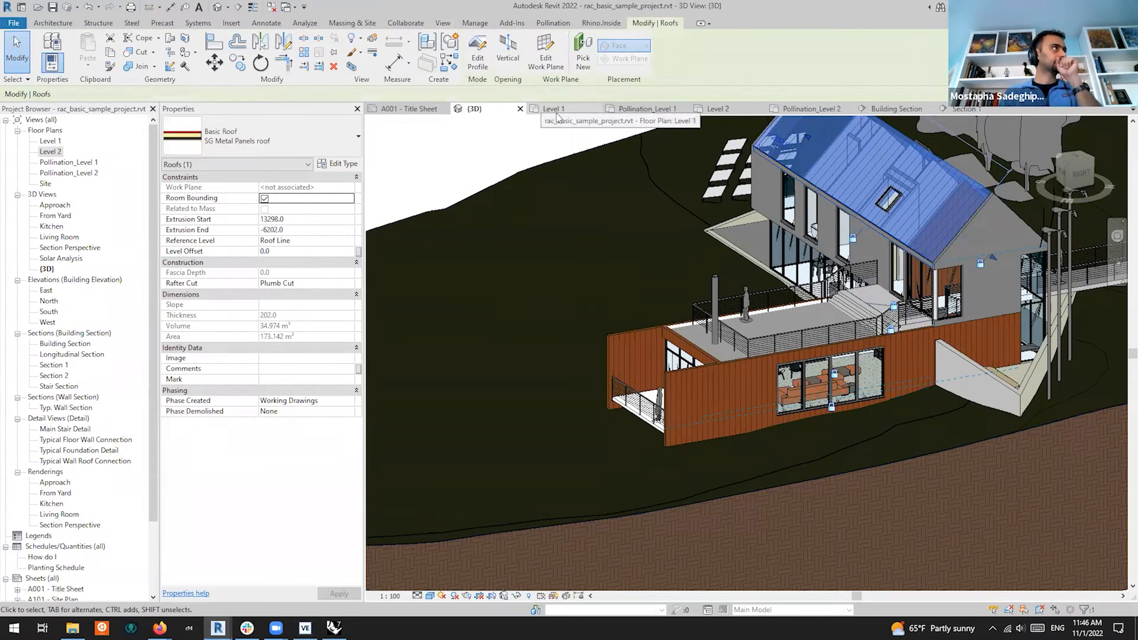
pyautogui.click(482, 67)
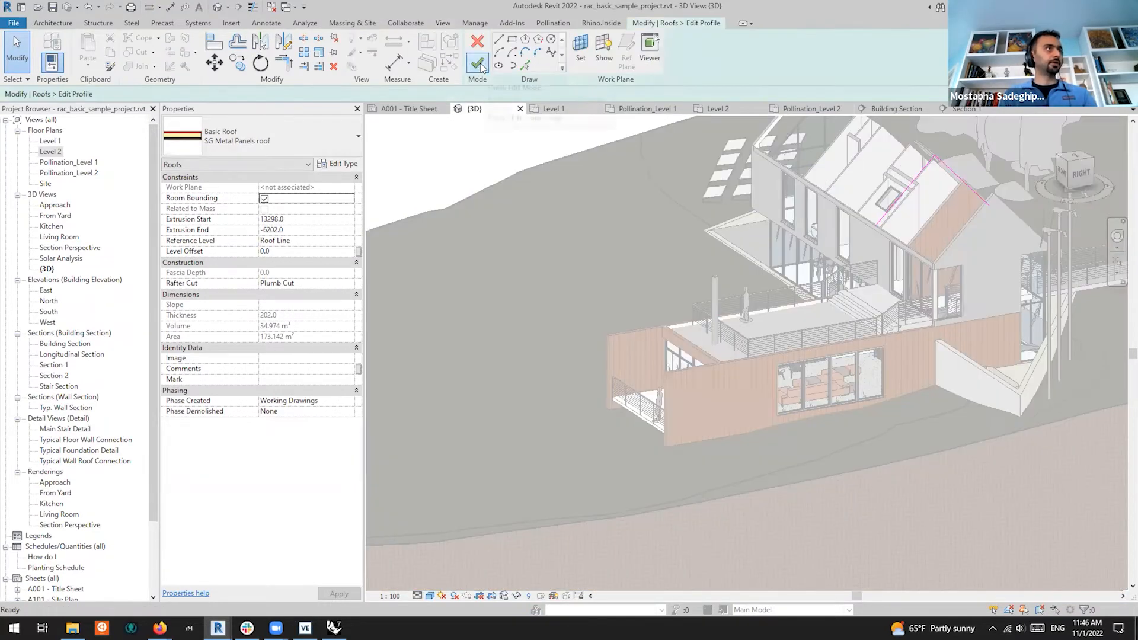
pyautogui.click(784, 109)
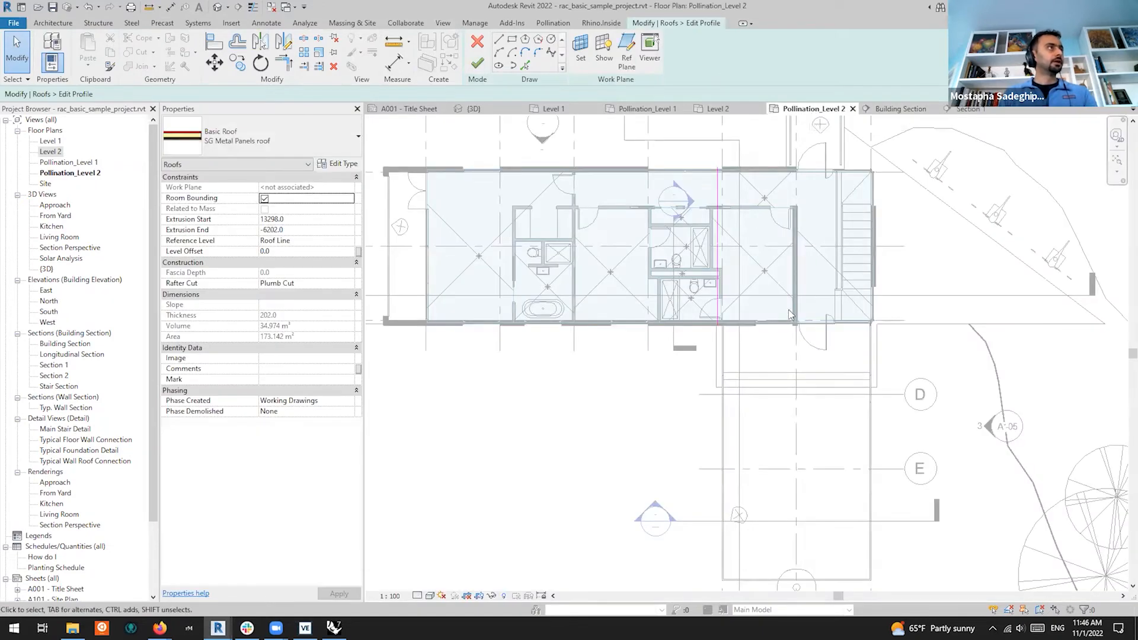
pyautogui.scroll(5, 791, 315)
pyautogui.scroll(-5, 815, 333)
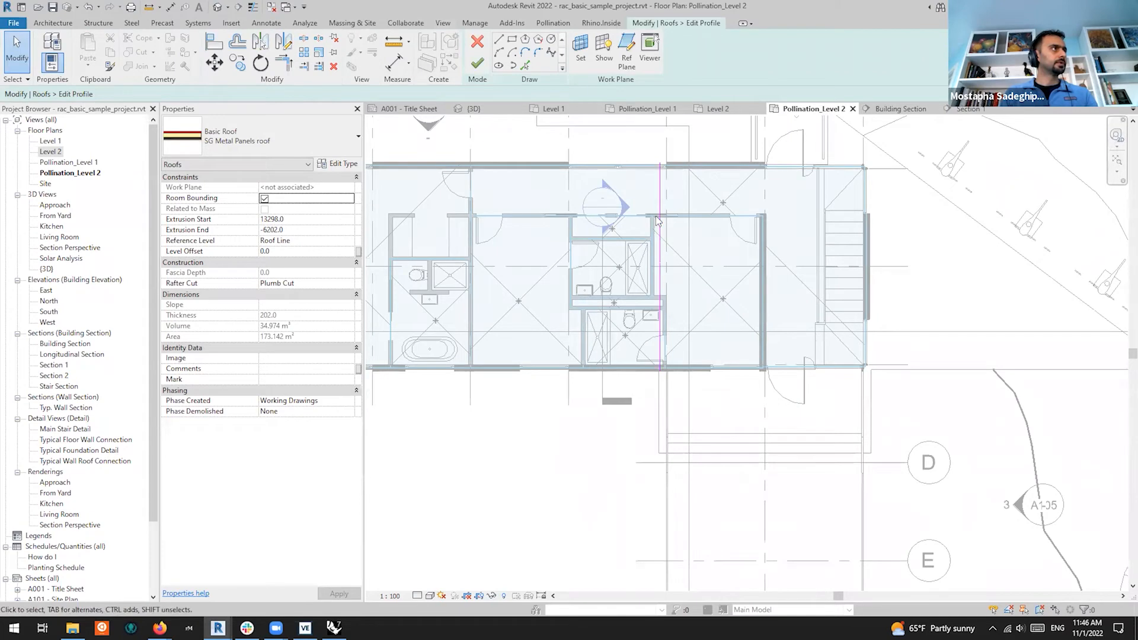
pyautogui.scroll(5, 853, 205)
pyautogui.scroll(-2, 881, 302)
pyautogui.scroll(-2, 884, 307)
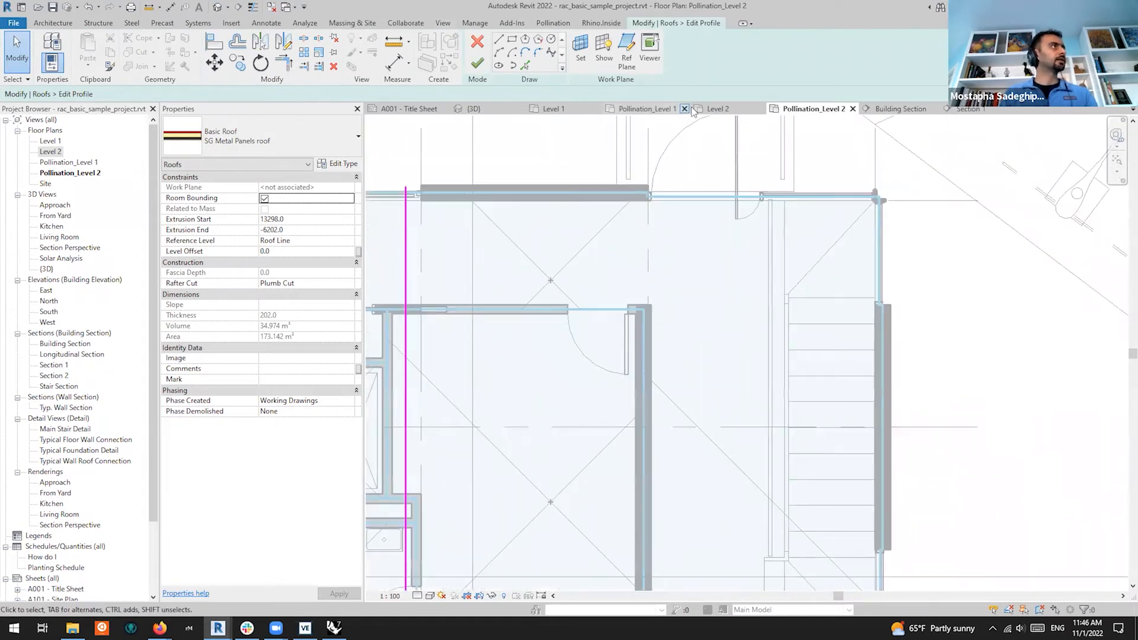
pyautogui.click(474, 108)
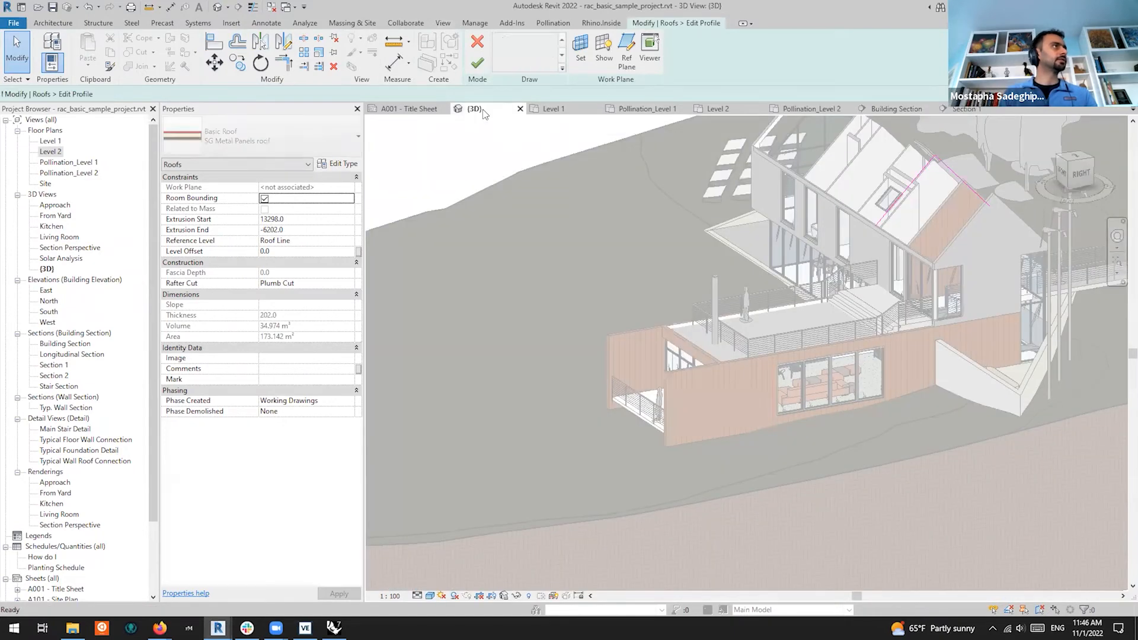
pyautogui.scroll(2, 594, 157)
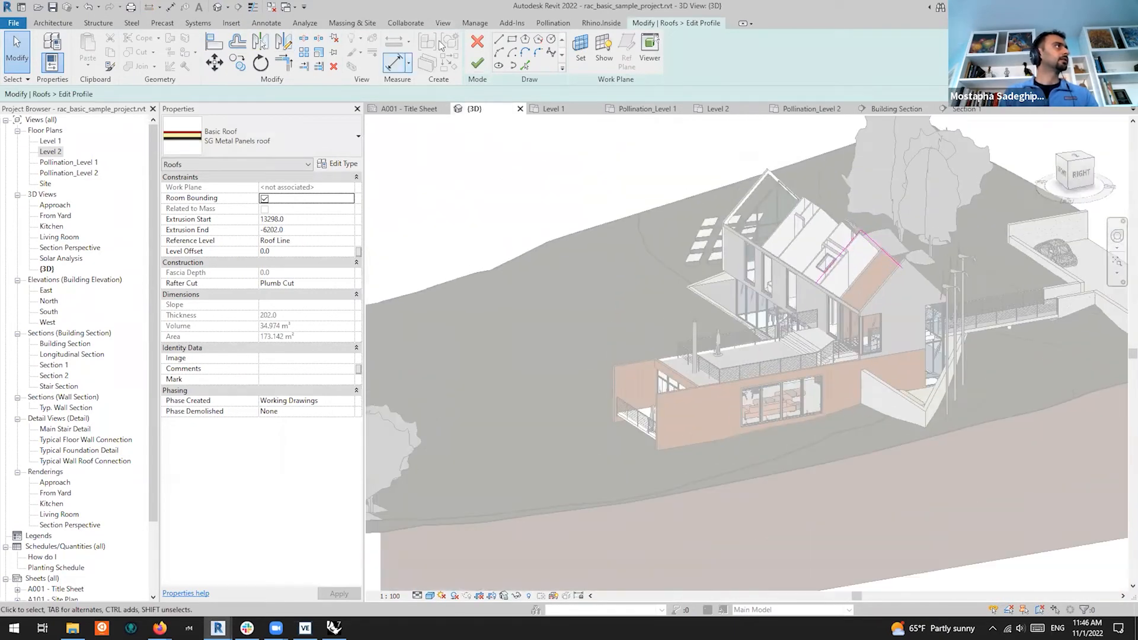
pyautogui.click(475, 45)
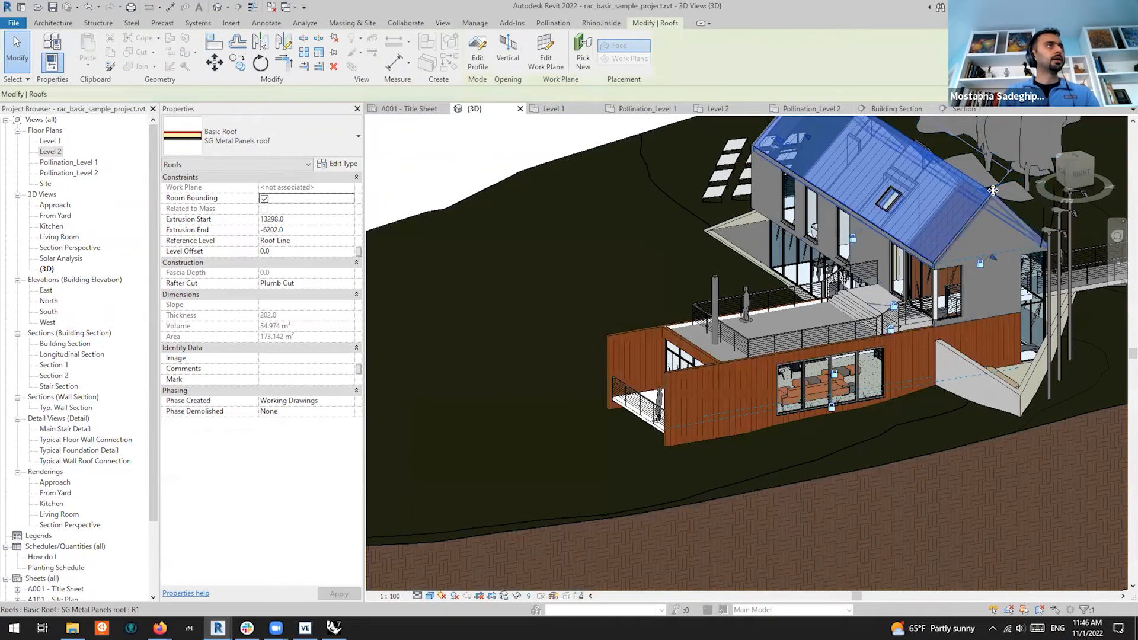
# View the house from the top and stretch one end of the SG Metal Panels roof to the wall edge
pyautogui.scroll(3, 802, 199)
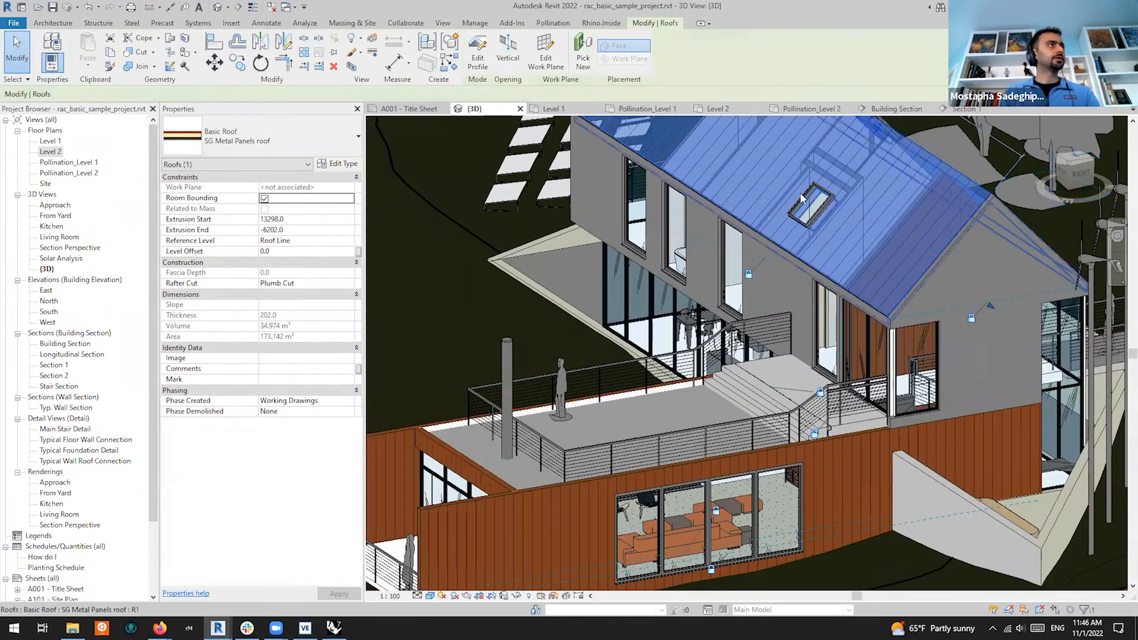
pyautogui.click(1076, 159)
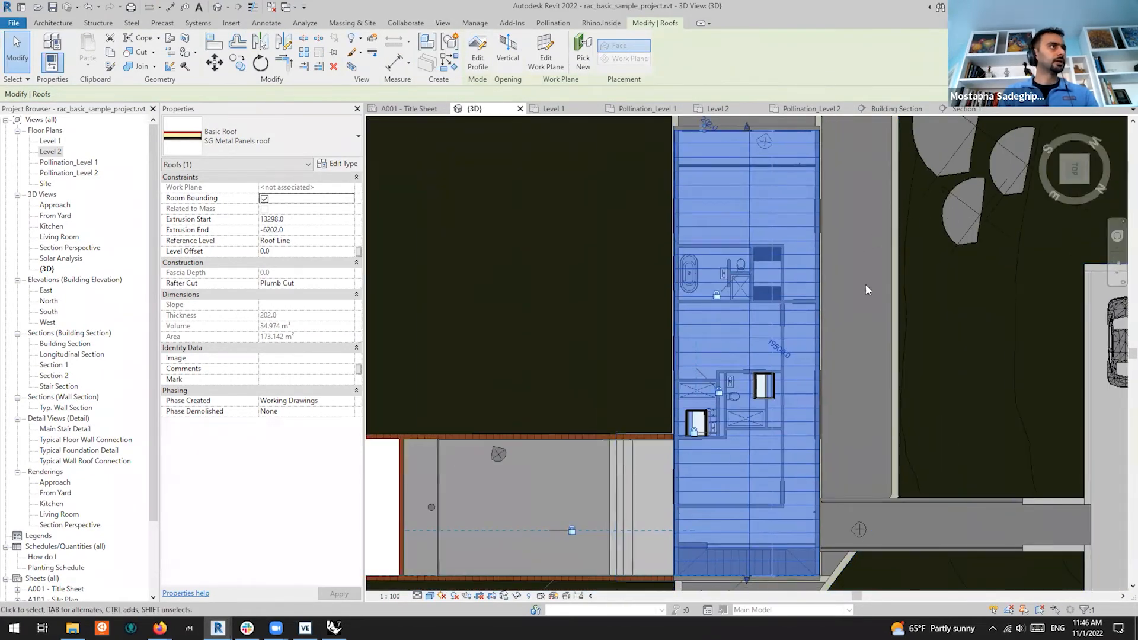
pyautogui.scroll(-2, 831, 258)
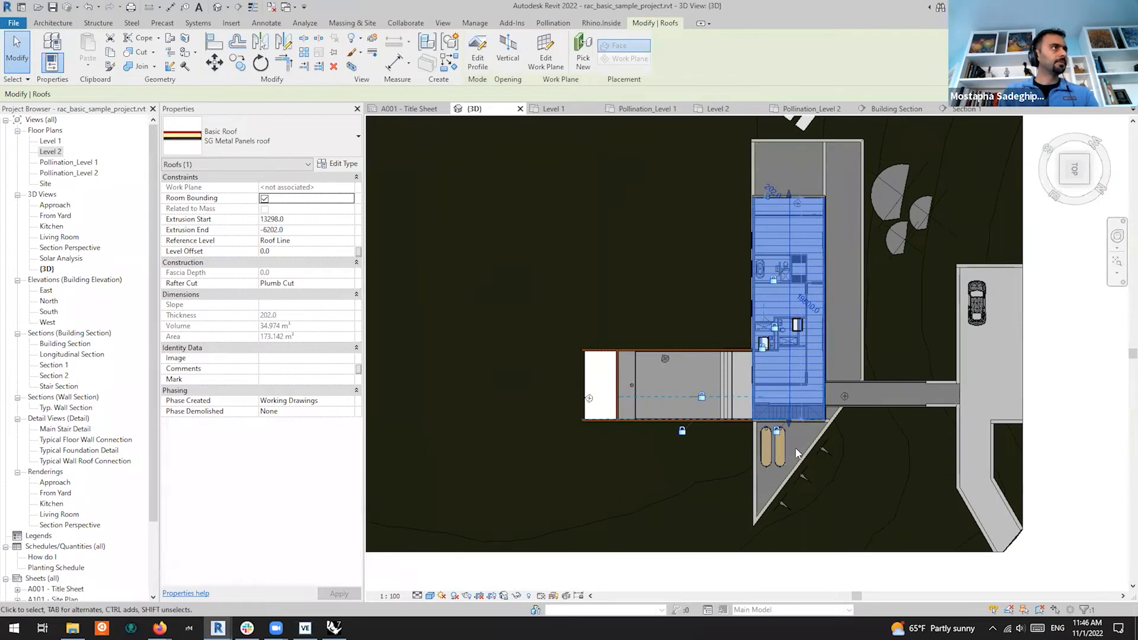
pyautogui.scroll(5, 782, 426)
pyautogui.scroll(3, 618, 350)
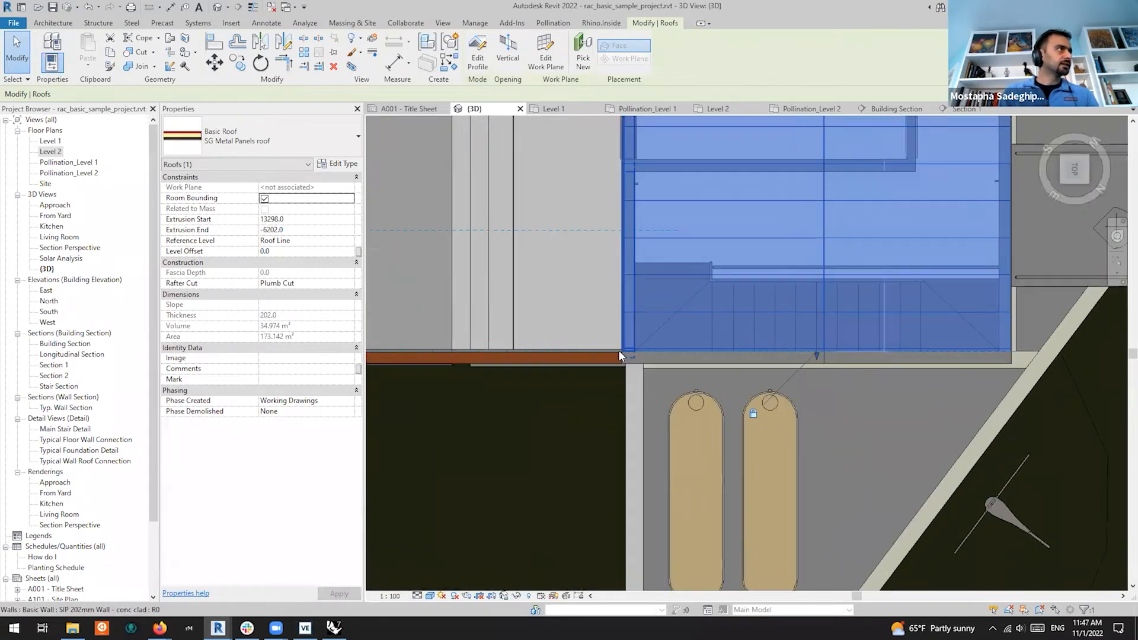
pyautogui.scroll(2, 974, 366)
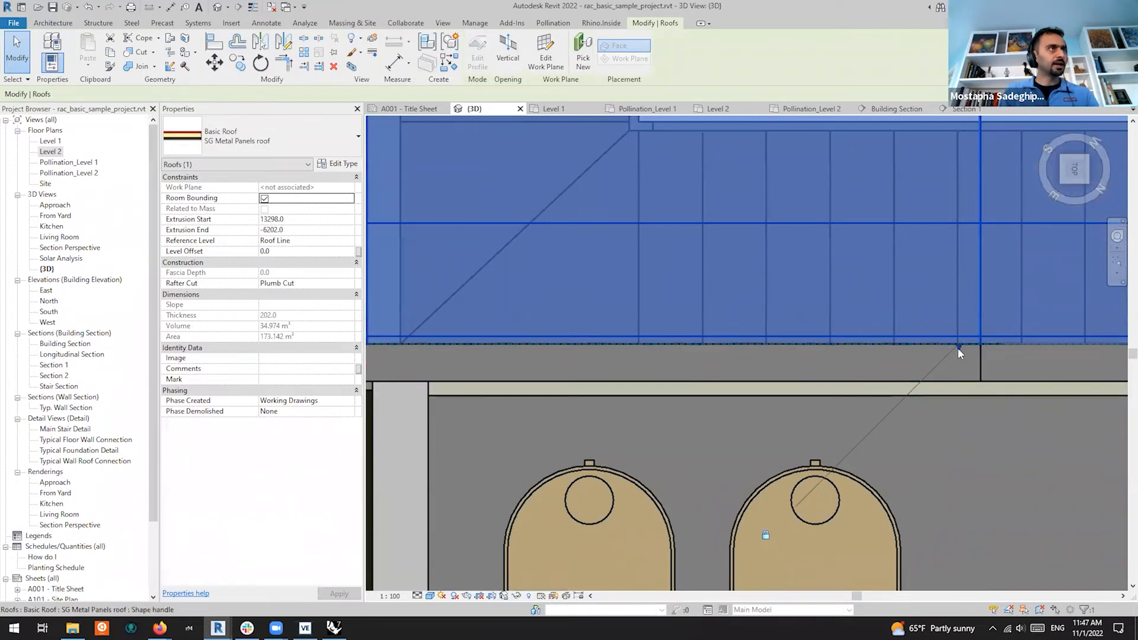
pyautogui.moveTo(958, 347); pyautogui.dragTo(960, 381)
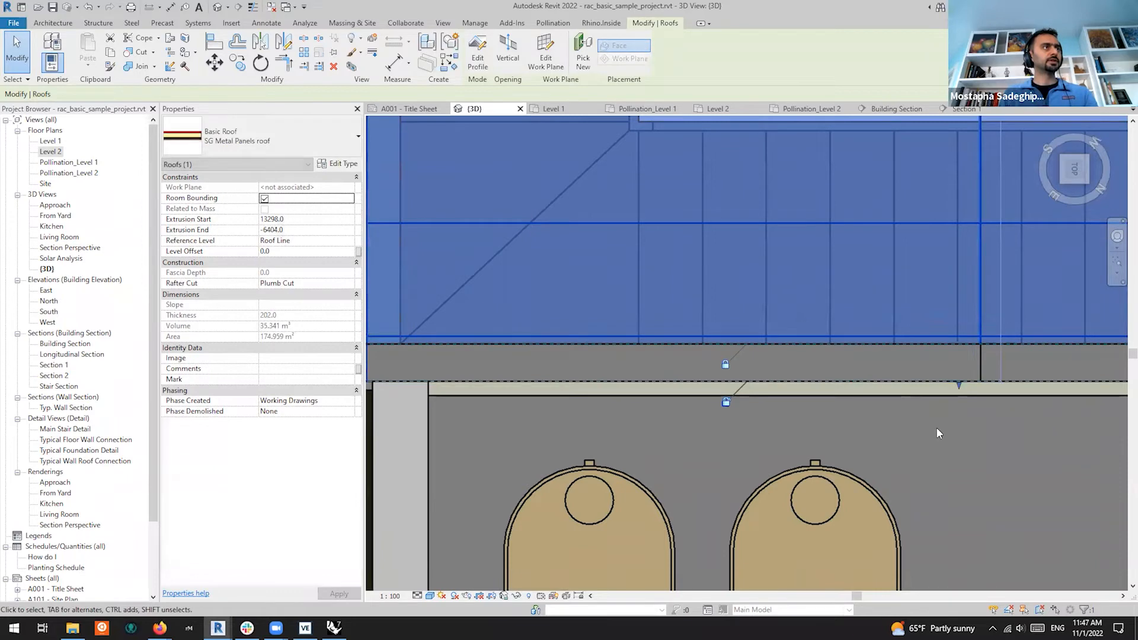
# Extend the roof's opposite end to the wall, spanning 13476.0 to -6404.0 (178.559 m²)
pyautogui.scroll(-4, 943, 443)
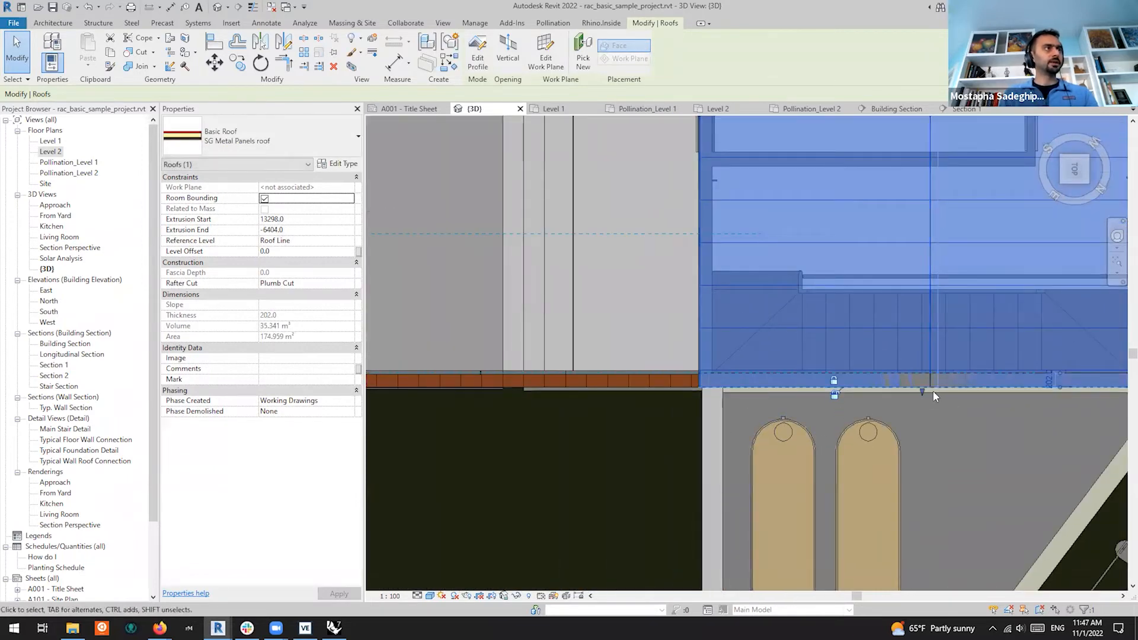
pyautogui.scroll(-6, 796, 364)
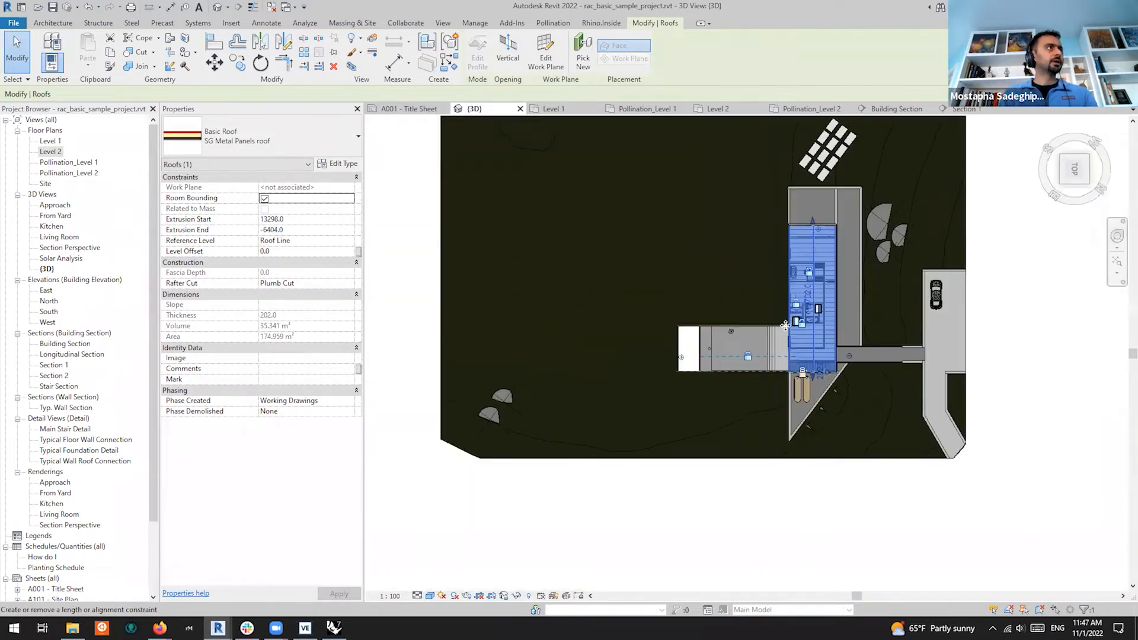
pyautogui.scroll(8, 832, 231)
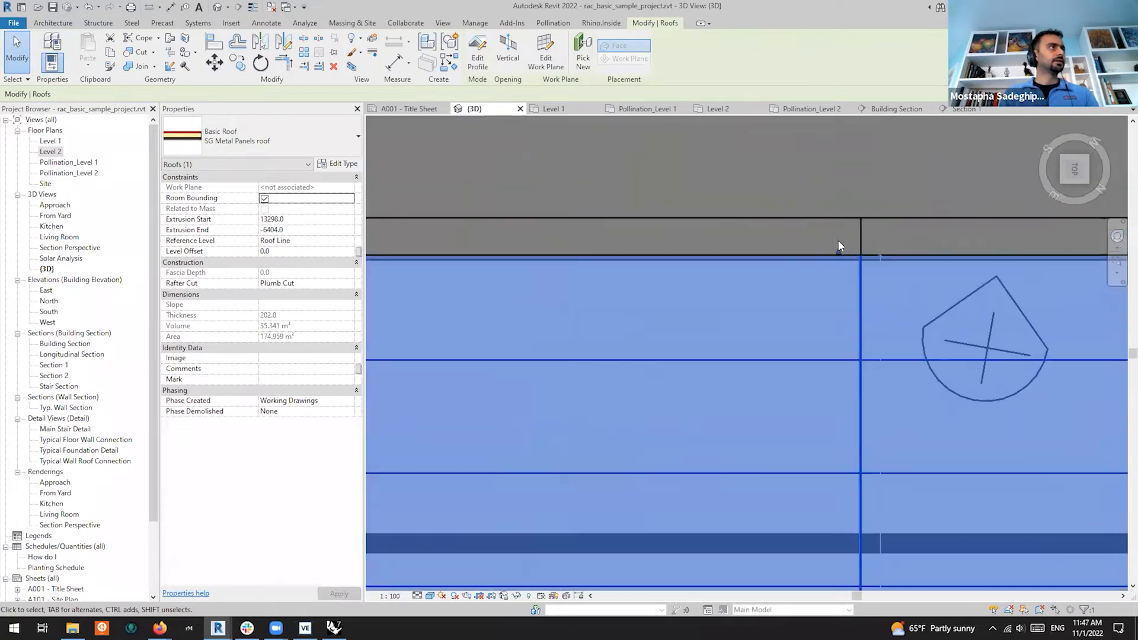
pyautogui.scroll(2, 839, 245)
pyautogui.moveTo(838, 257); pyautogui.dragTo(839, 204)
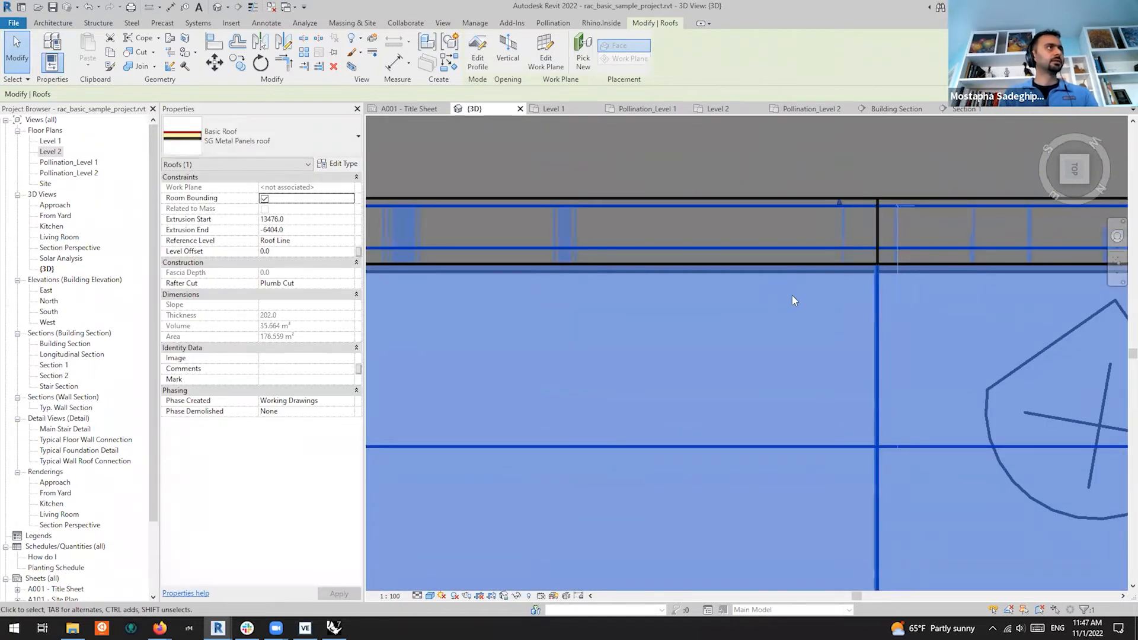
pyautogui.scroll(-10, 794, 301)
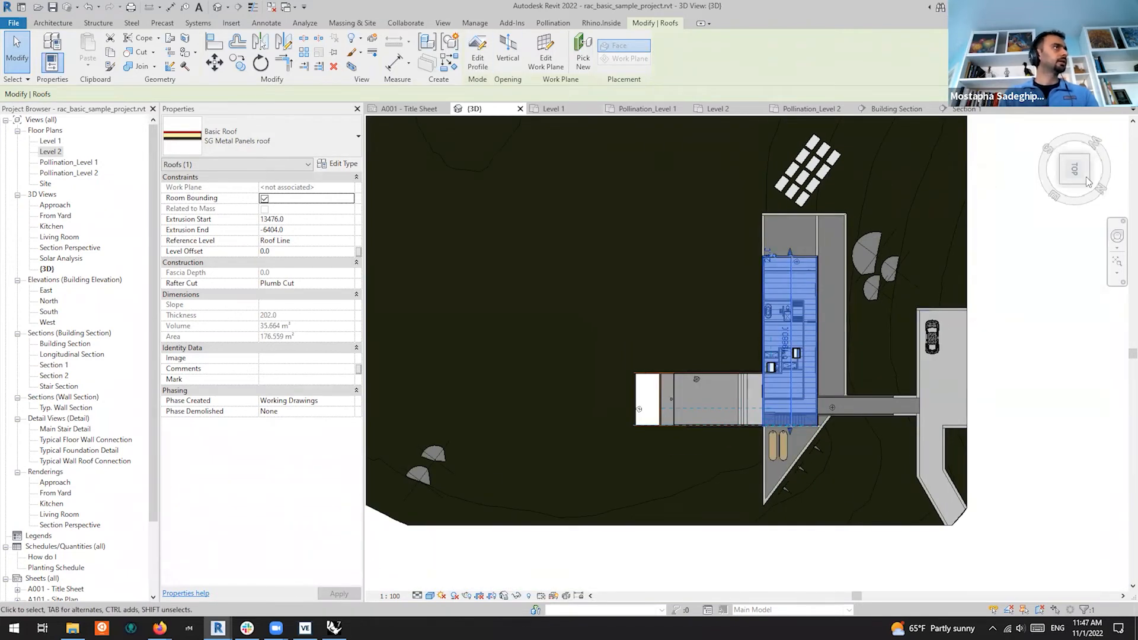
# Deselect the roof and refresh all Level 2 rooms in the Room Manager preview
pyautogui.press('Escape')
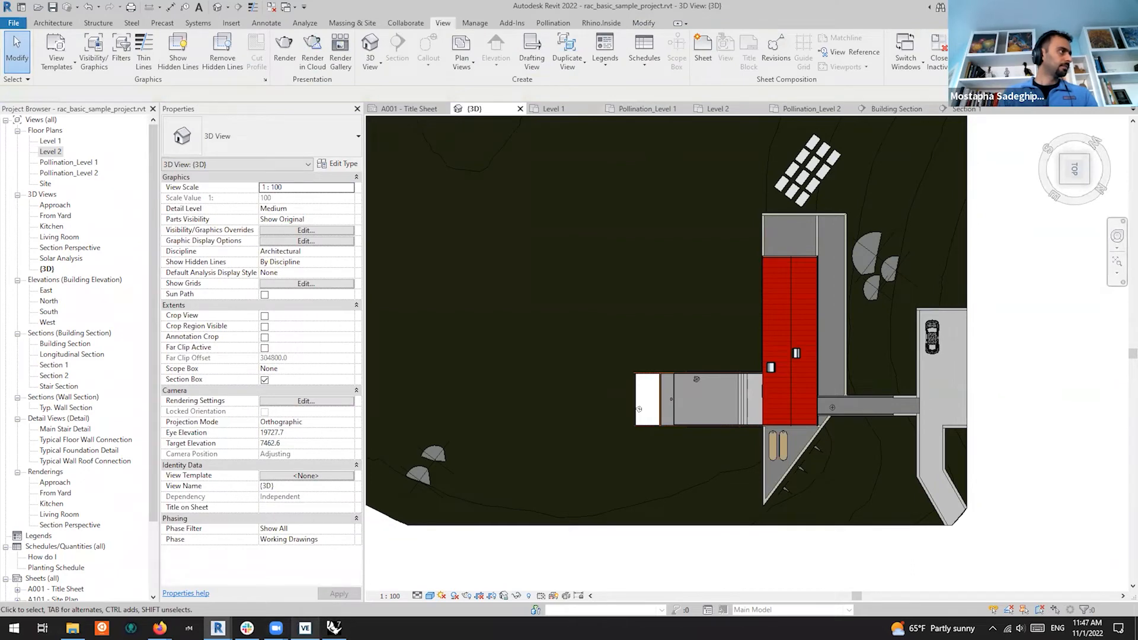
pyautogui.moveTo(218, 629)
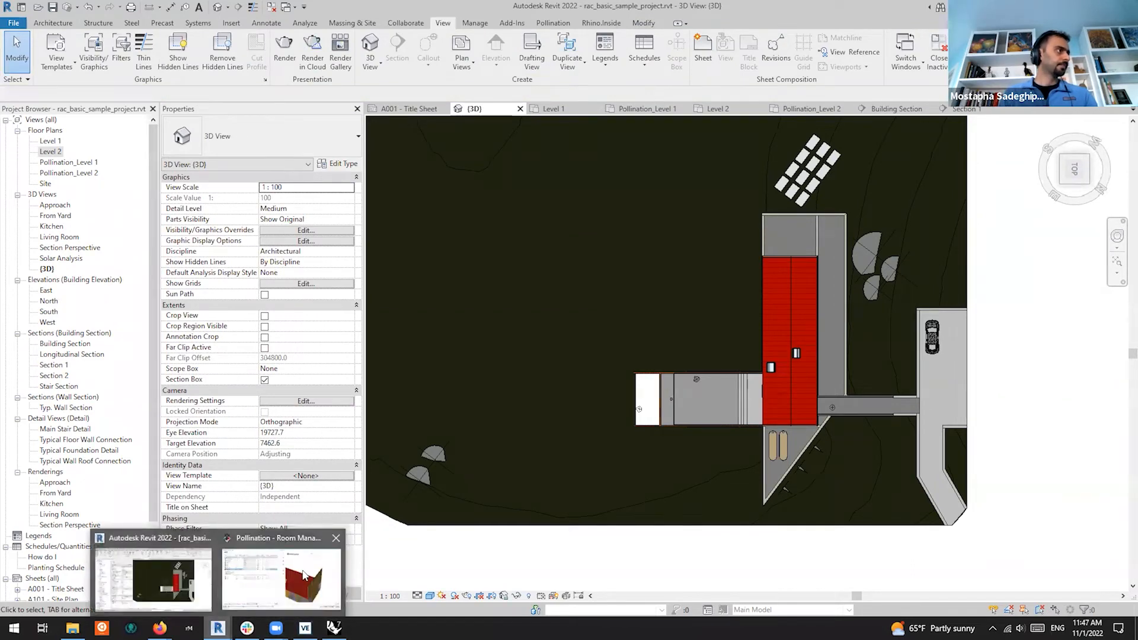
pyautogui.click(303, 575)
pyautogui.click(147, 166)
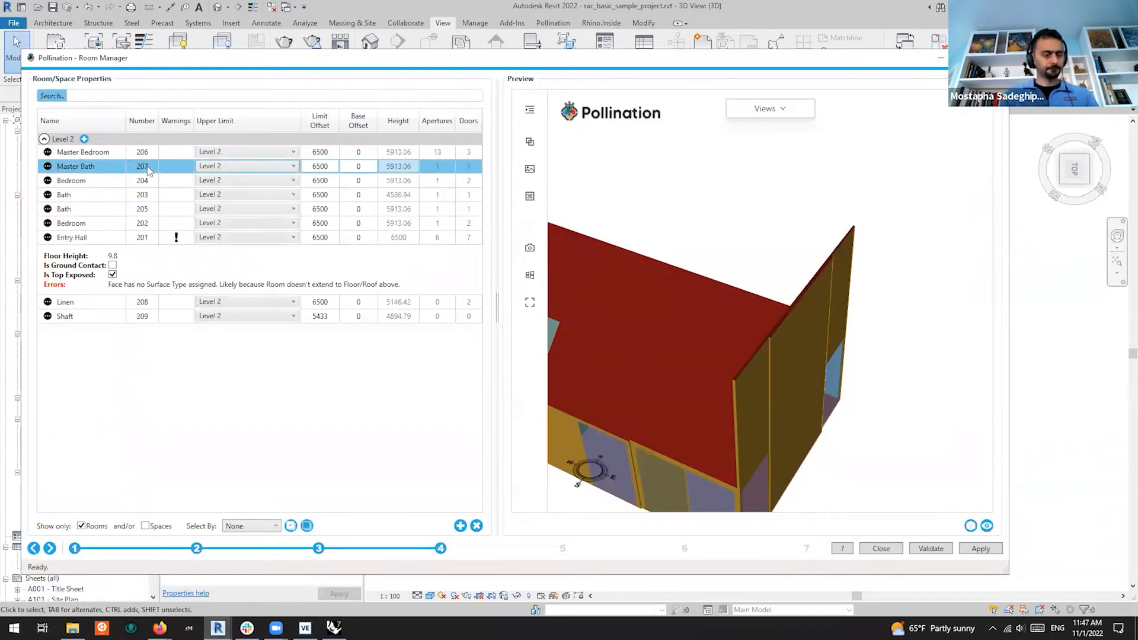
pyautogui.hotkey('ctrl', 'a')
pyautogui.click(971, 525)
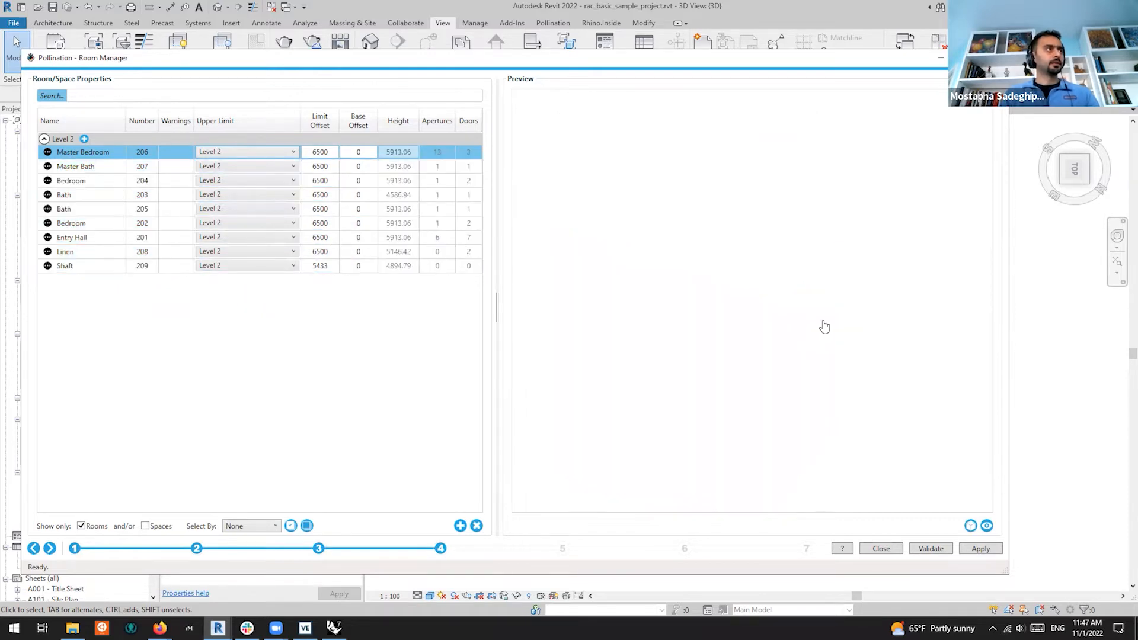
# Orbit the preview to inspect the gabled house under the extended red roof and skylight
pyautogui.moveTo(867, 374); pyautogui.dragTo(812, 363)
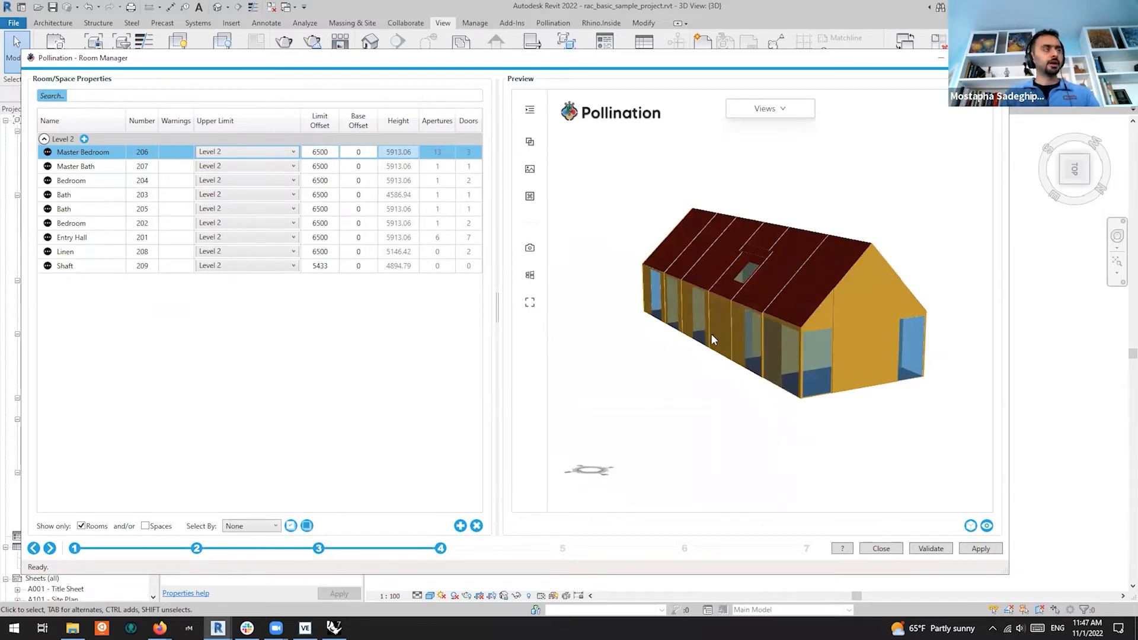
pyautogui.moveTo(662, 322); pyautogui.dragTo(1030, 345)
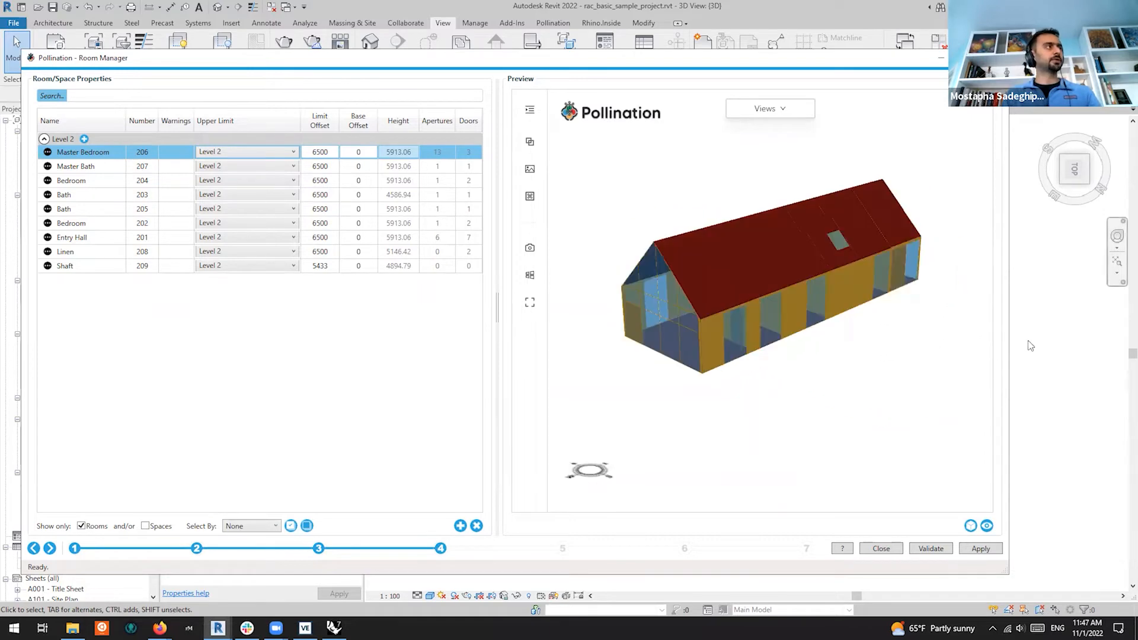
pyautogui.moveTo(735, 336); pyautogui.dragTo(960, 379)
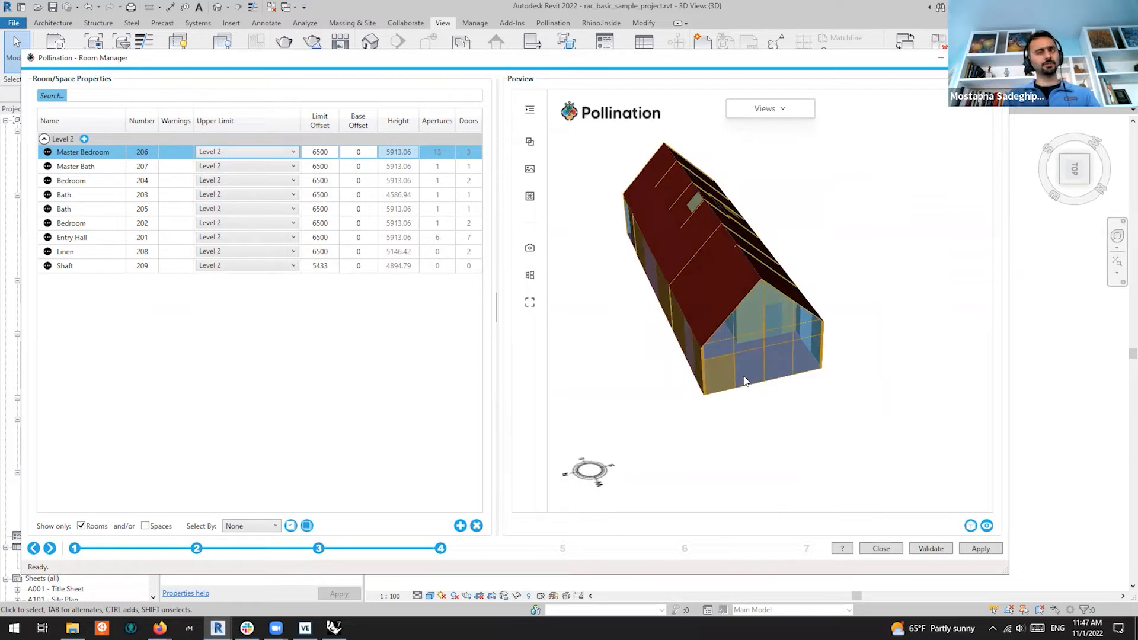
pyautogui.scroll(6, 708, 378)
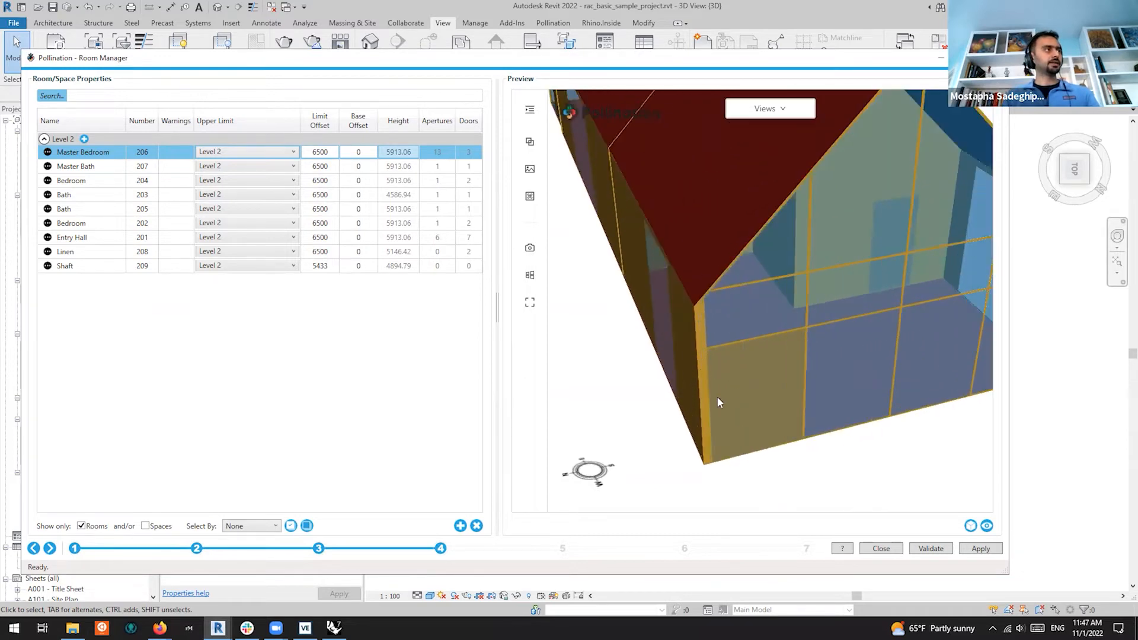
pyautogui.scroll(-8, 698, 220)
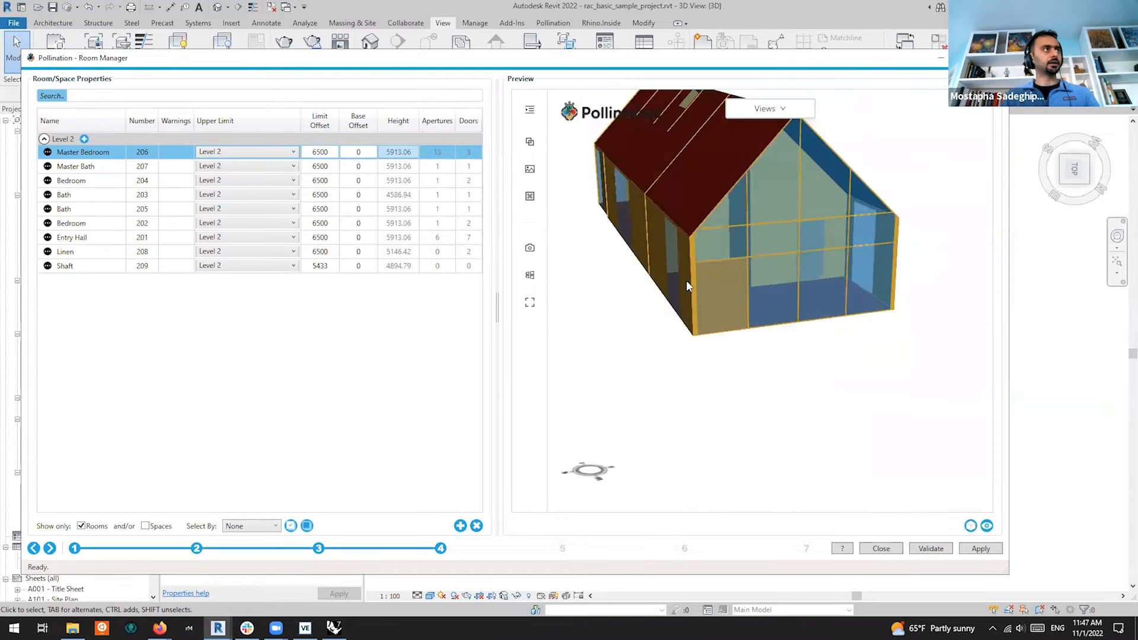
pyautogui.moveTo(765, 323); pyautogui.dragTo(711, 333)
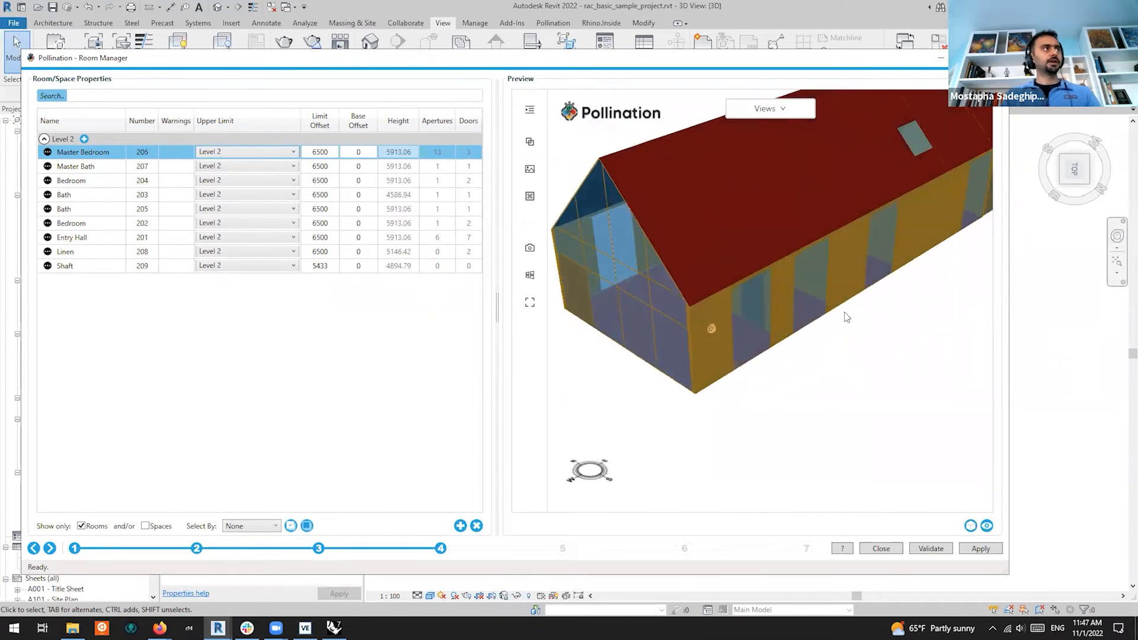
pyautogui.moveTo(853, 324); pyautogui.dragTo(861, 382)
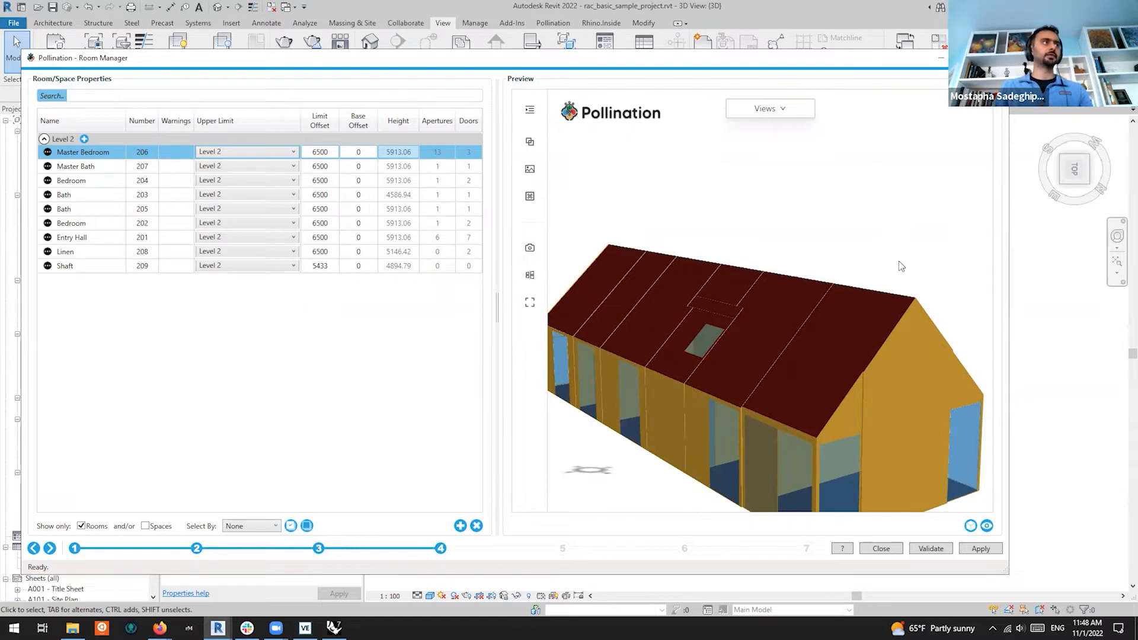
pyautogui.scroll(-3, 825, 214)
pyautogui.moveTo(796, 284); pyautogui.dragTo(795, 340)
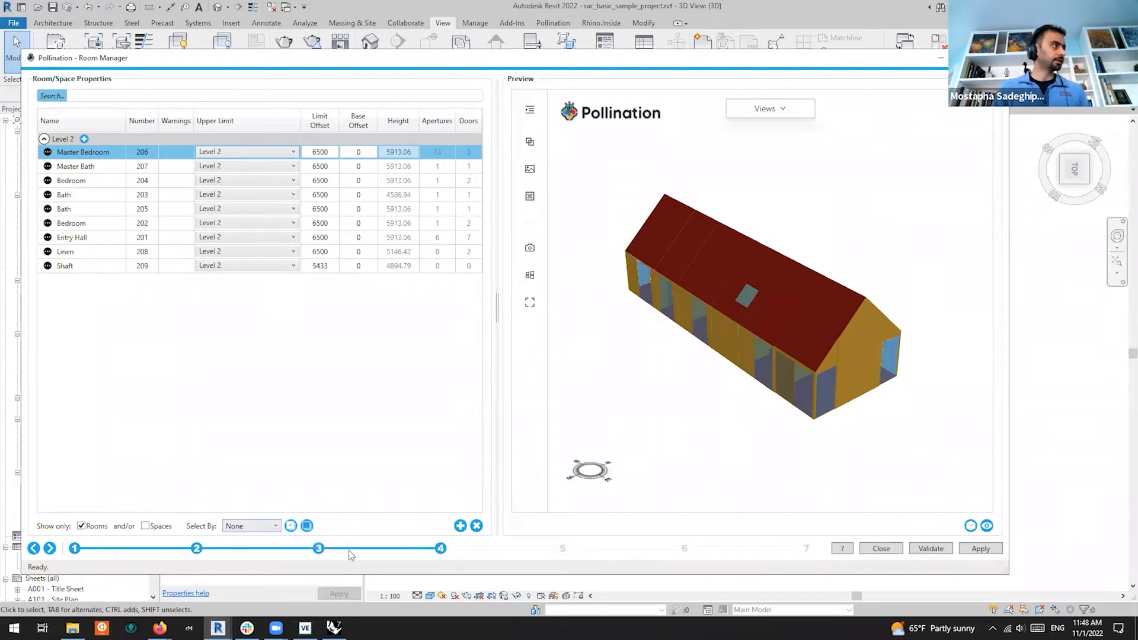
# Return to the Levels page, tick Level 1 alongside Level 2, and continue to room properties
pyautogui.click(318, 549)
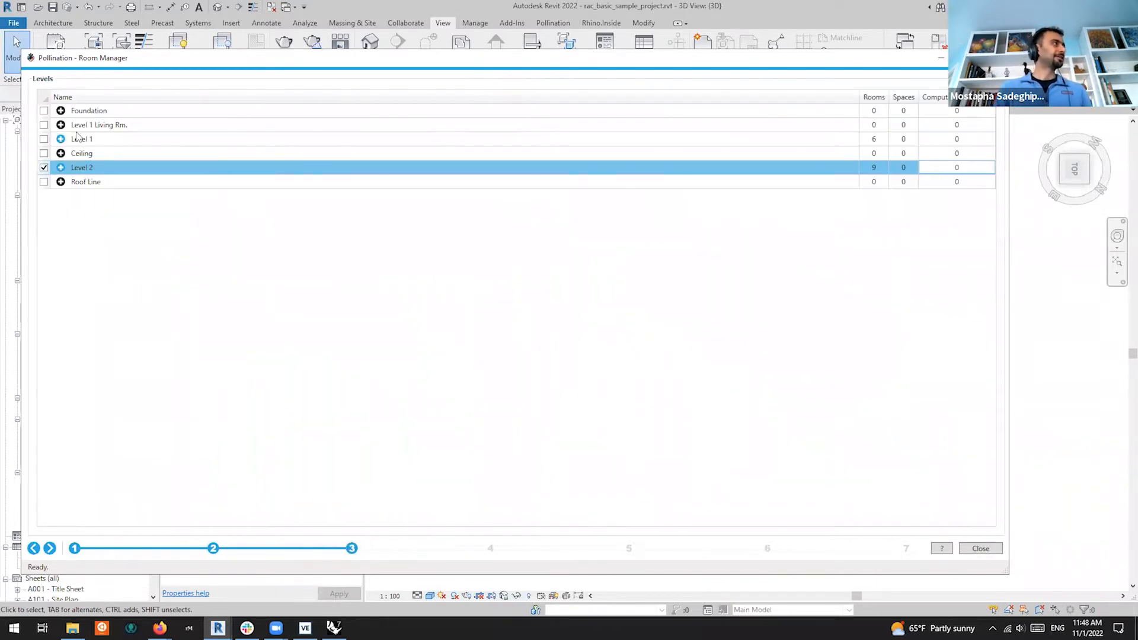
pyautogui.click(44, 139)
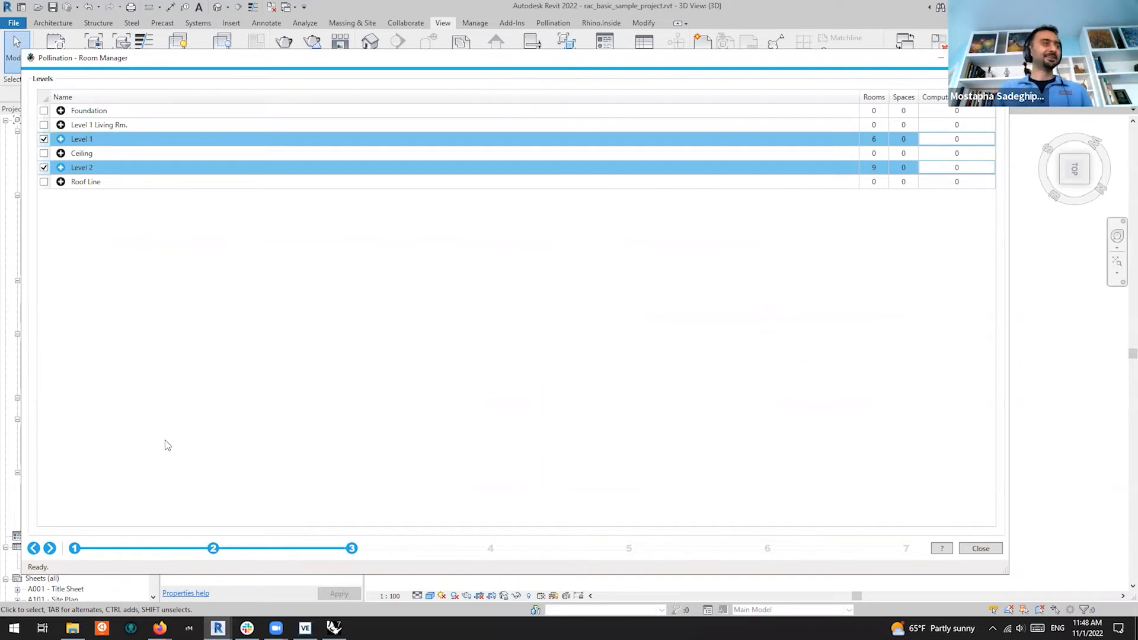
pyautogui.click(50, 548)
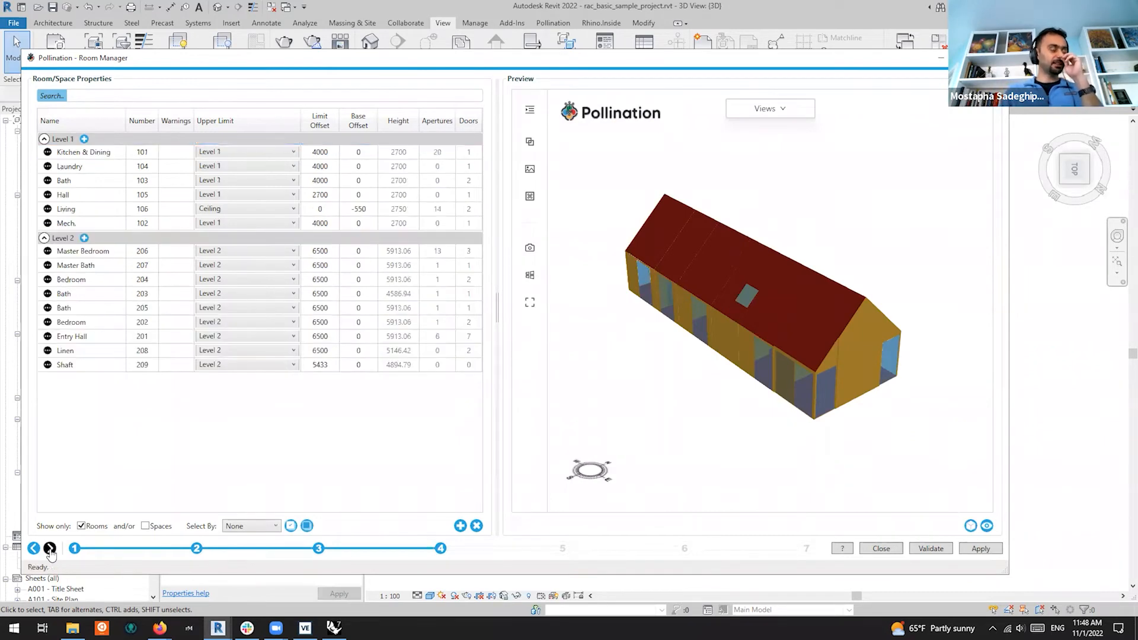
# Preview every Level 1 and Level 2 room, orbit the building, then restore down the window
pyautogui.click(89, 296)
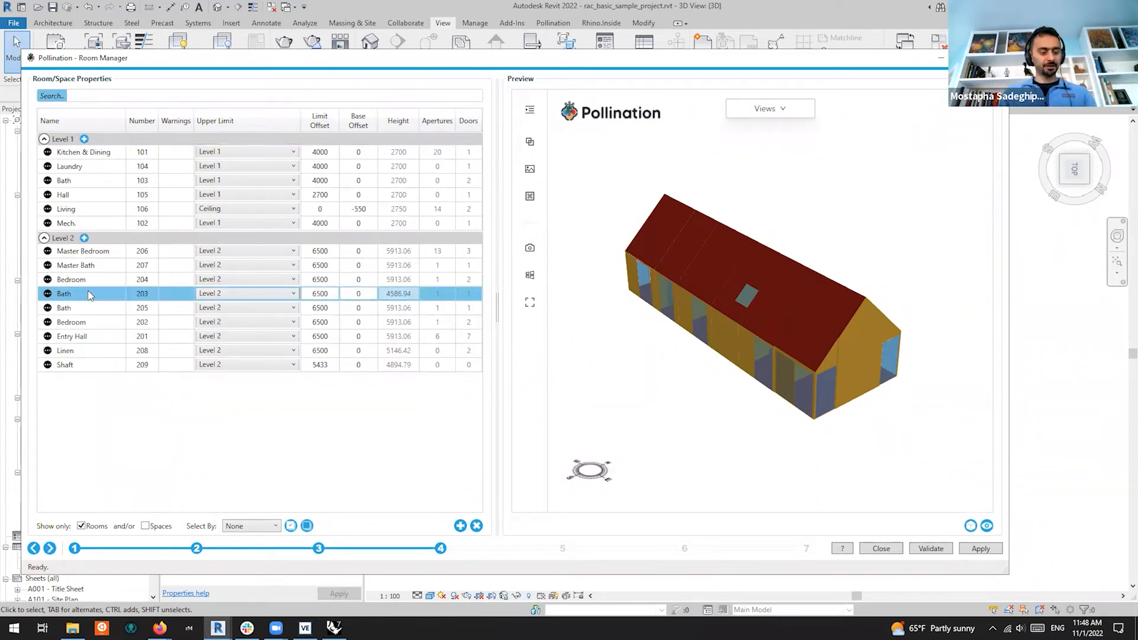
pyautogui.hotkey('ctrl', 'a')
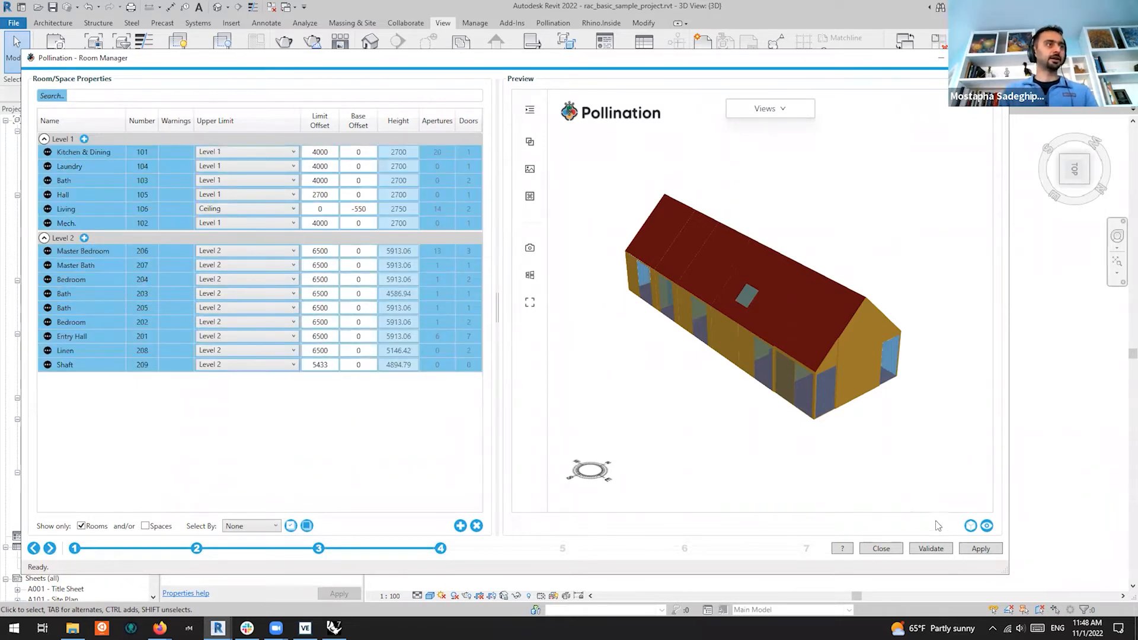
pyautogui.click(986, 526)
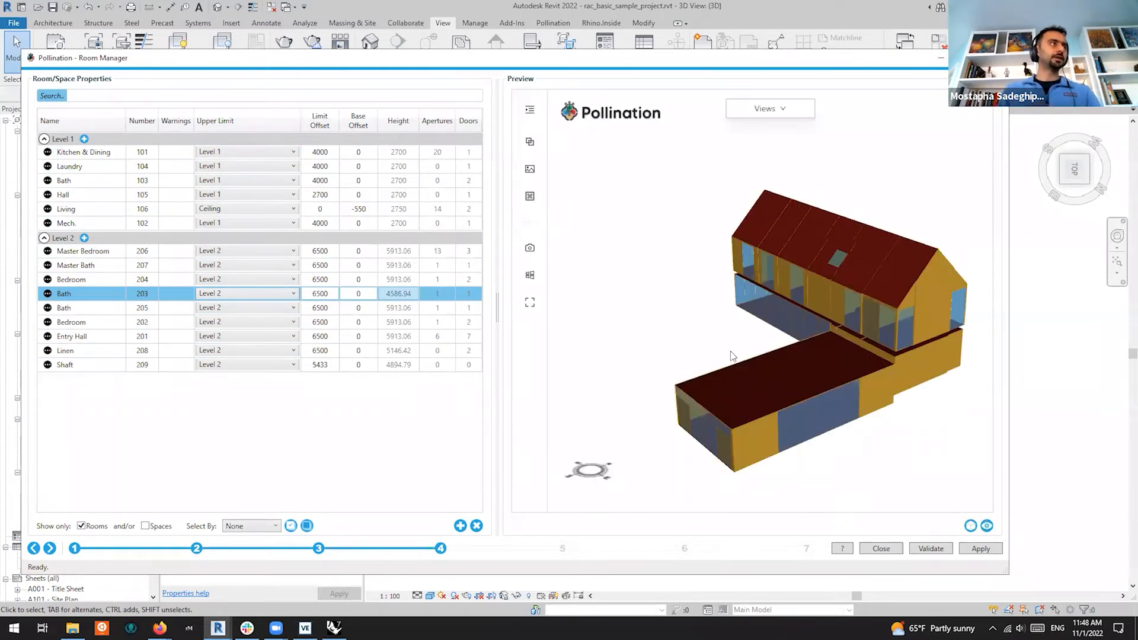
pyautogui.moveTo(693, 359); pyautogui.dragTo(848, 332)
pyautogui.scroll(5, 697, 321)
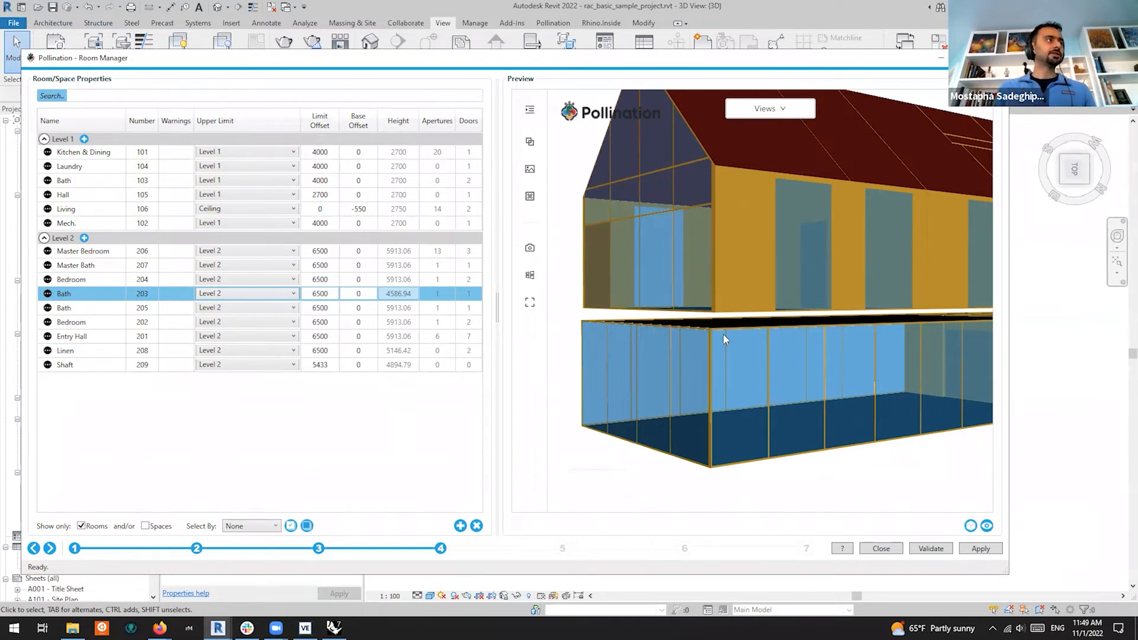
pyautogui.doubleClick(803, 64)
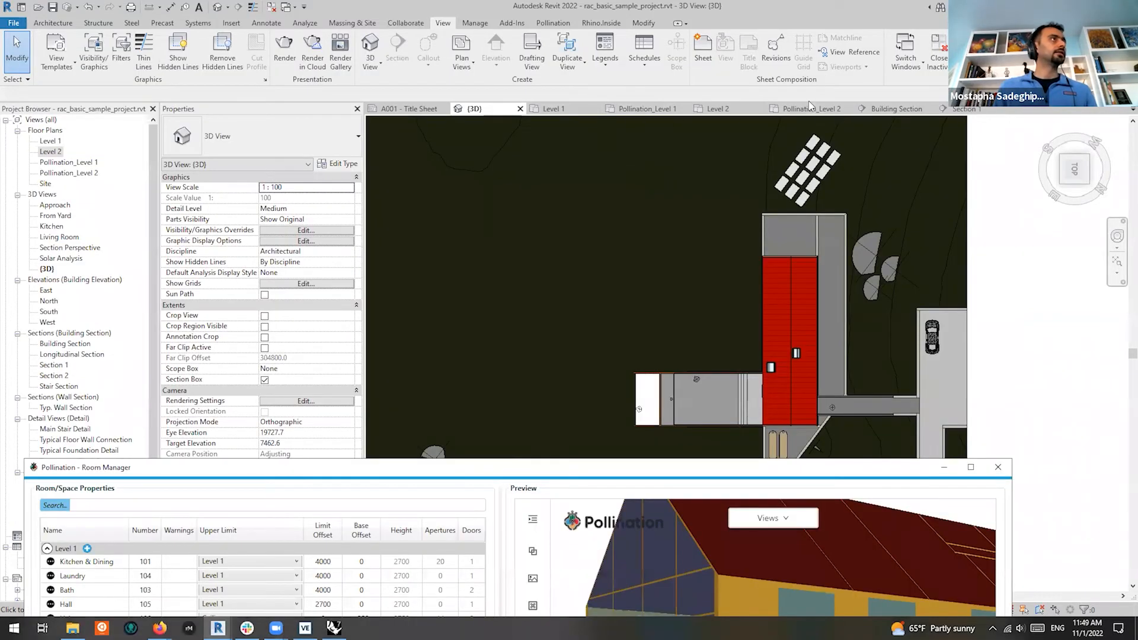
# Open the Building Section view and select the Generic 300 floor slab between Level 1 and Level 2
pyautogui.click(957, 110)
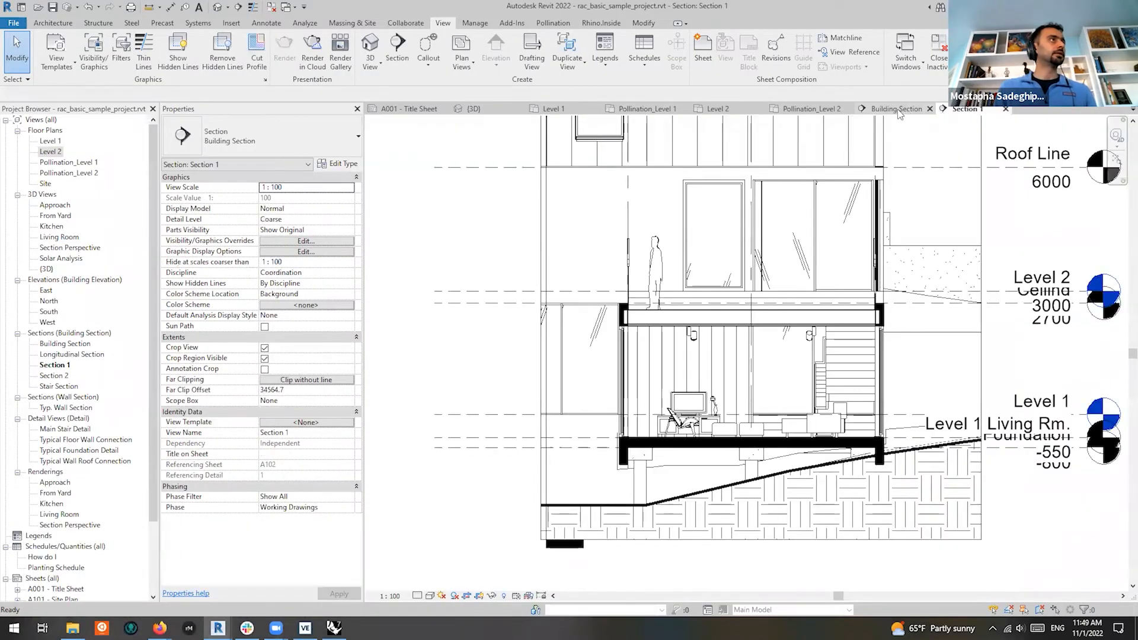
pyautogui.scroll(-1, 734, 334)
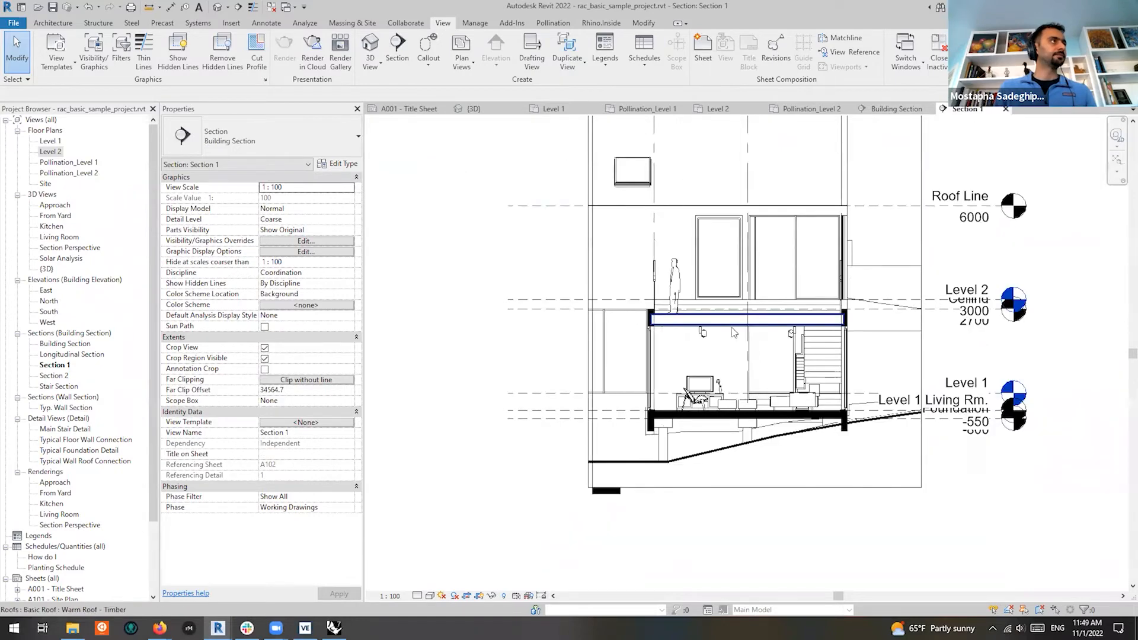
pyautogui.click(894, 108)
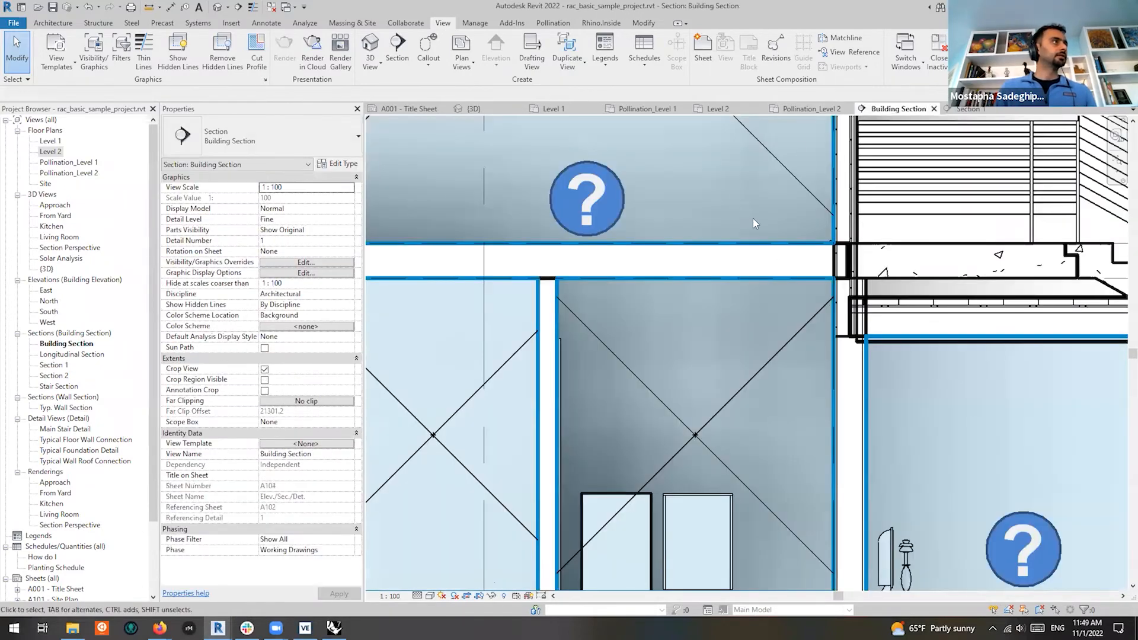
pyautogui.scroll(-3, 752, 219)
pyautogui.scroll(-2, 844, 281)
pyautogui.scroll(5, 676, 259)
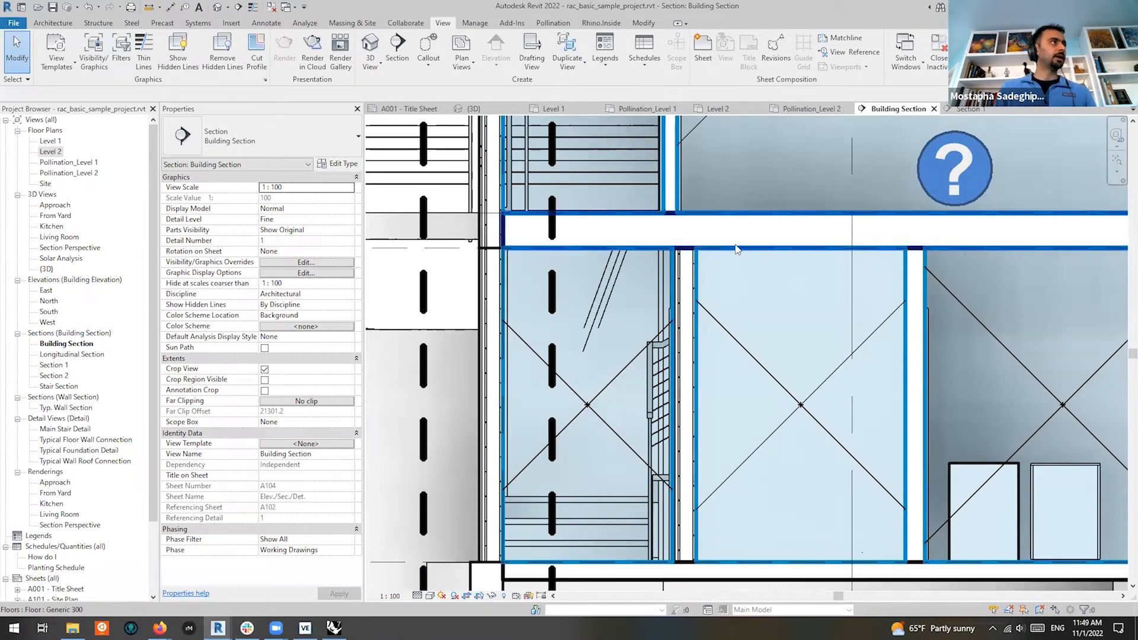
pyautogui.click(740, 254)
pyautogui.scroll(-3, 596, 255)
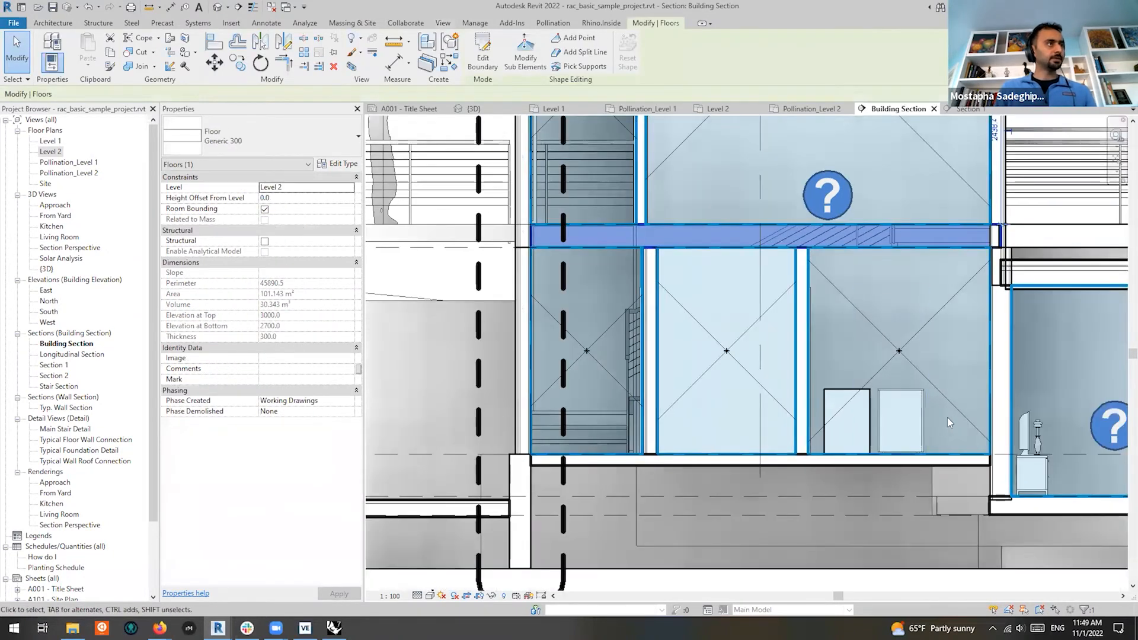
pyautogui.scroll(3, 949, 255)
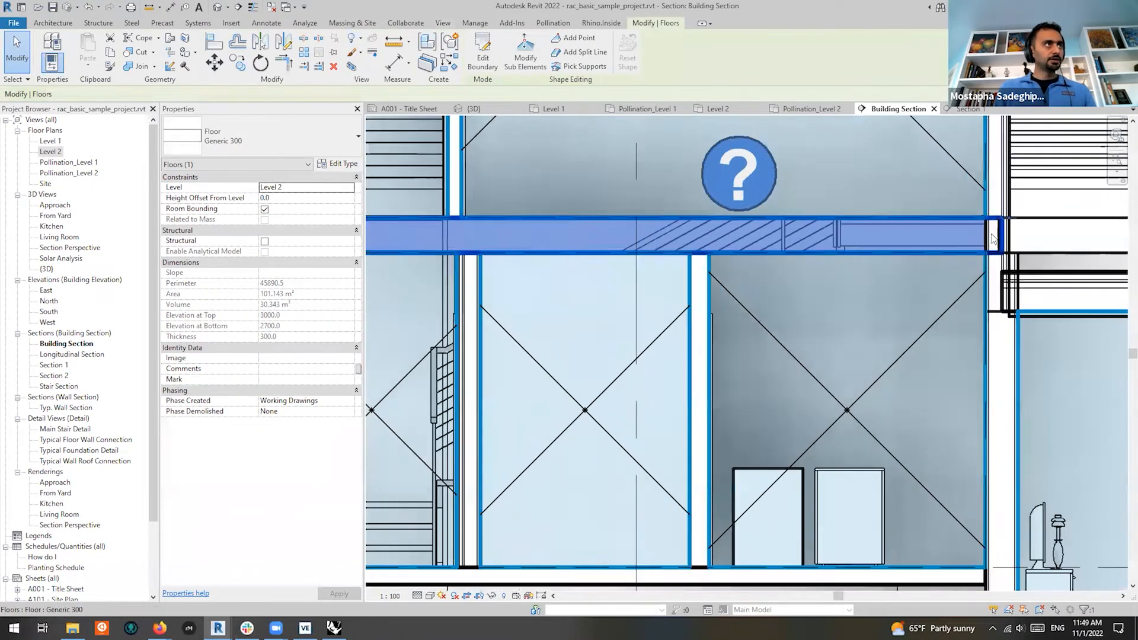
pyautogui.scroll(-3, 868, 250)
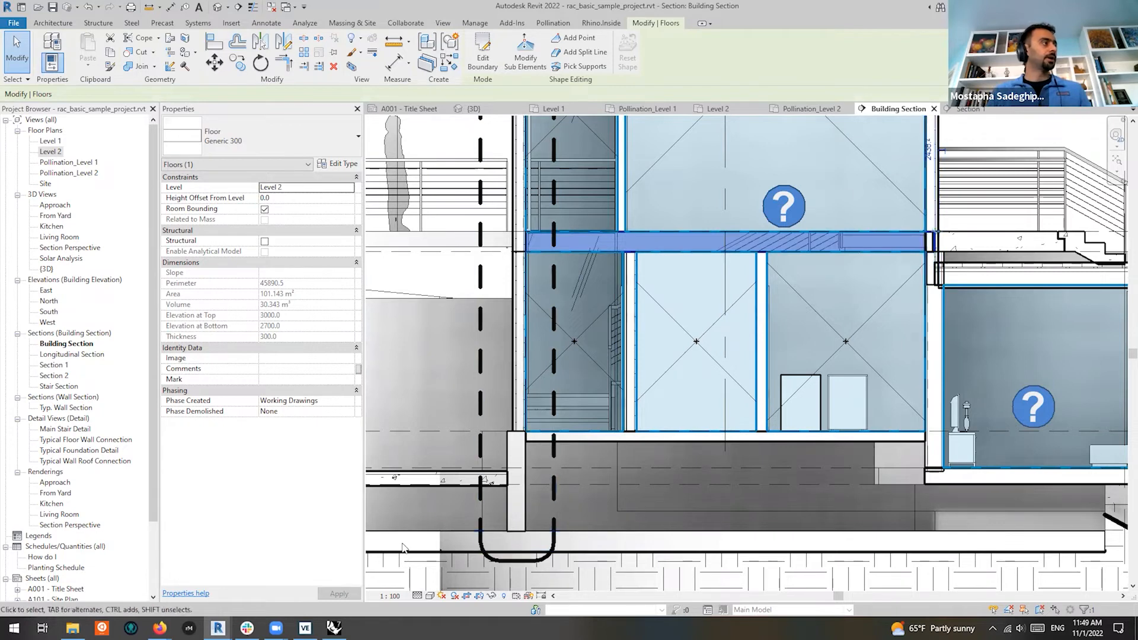
# Bring the Pollination Room Manager forward and move it up to show its table
pyautogui.moveTo(218, 628)
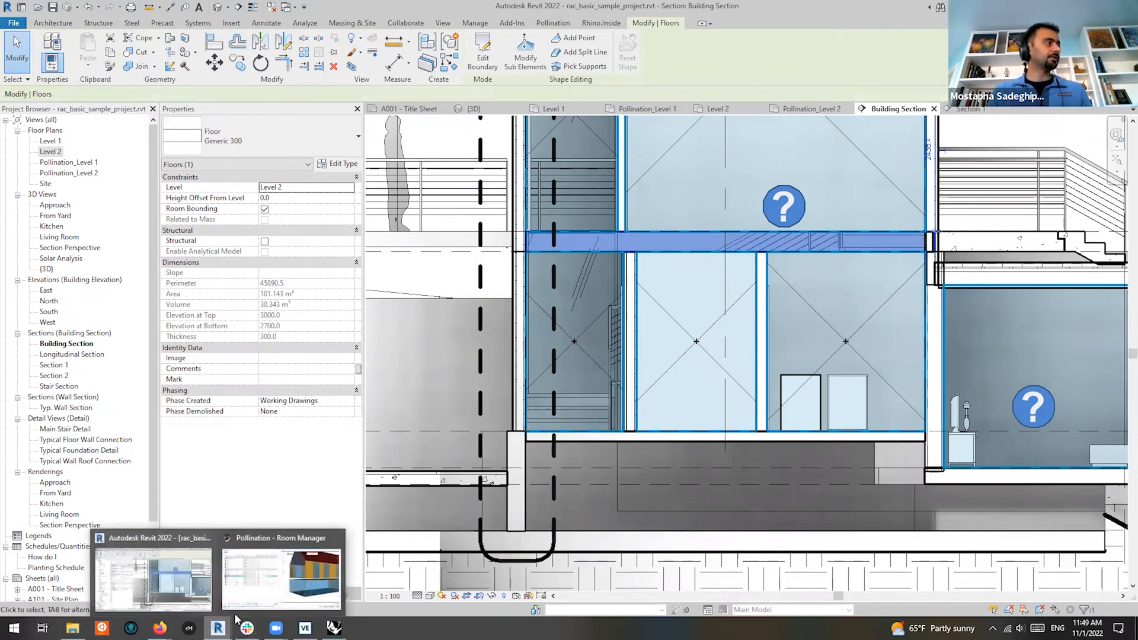
pyautogui.click(277, 580)
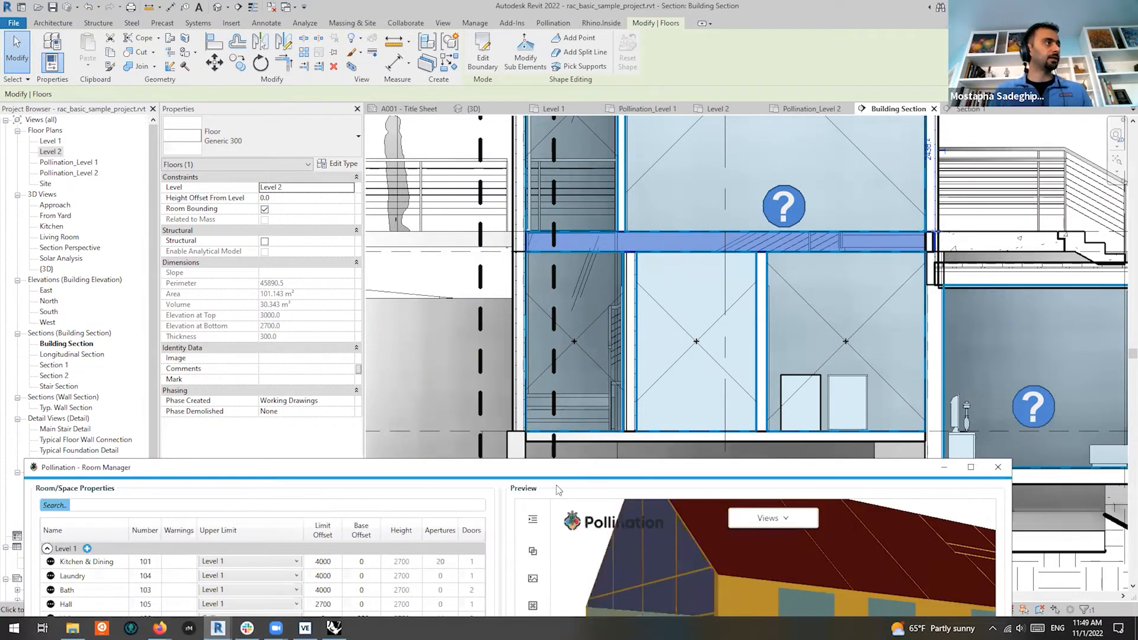
pyautogui.moveTo(568, 467); pyautogui.dragTo(593, 29)
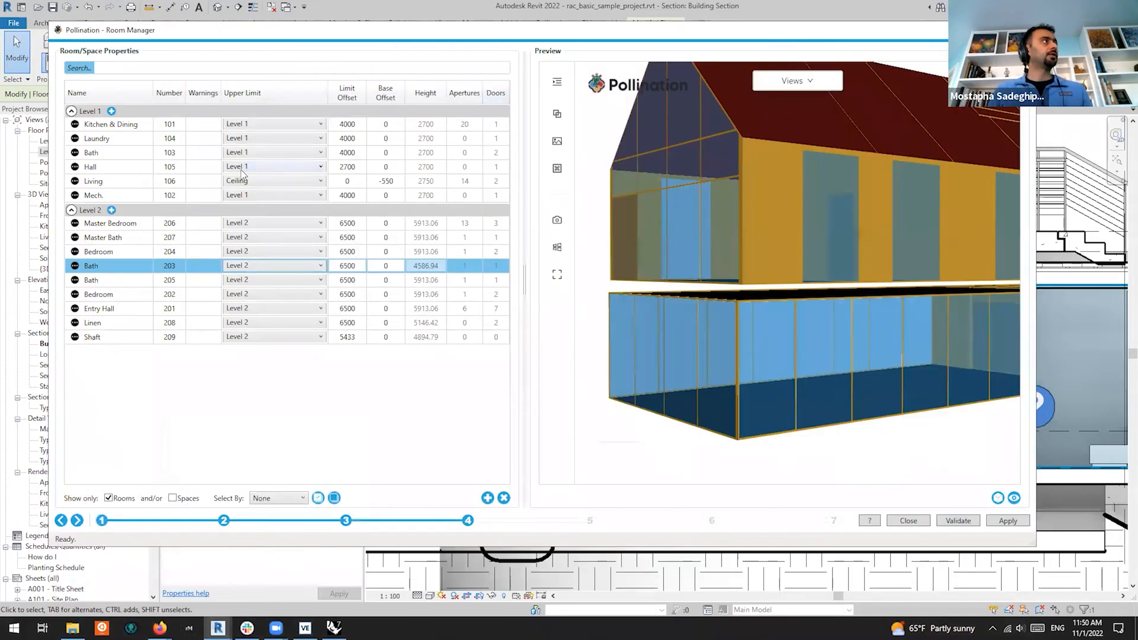
# Select all Level 1 rooms except Living and open the room options menu
pyautogui.click(420, 126)
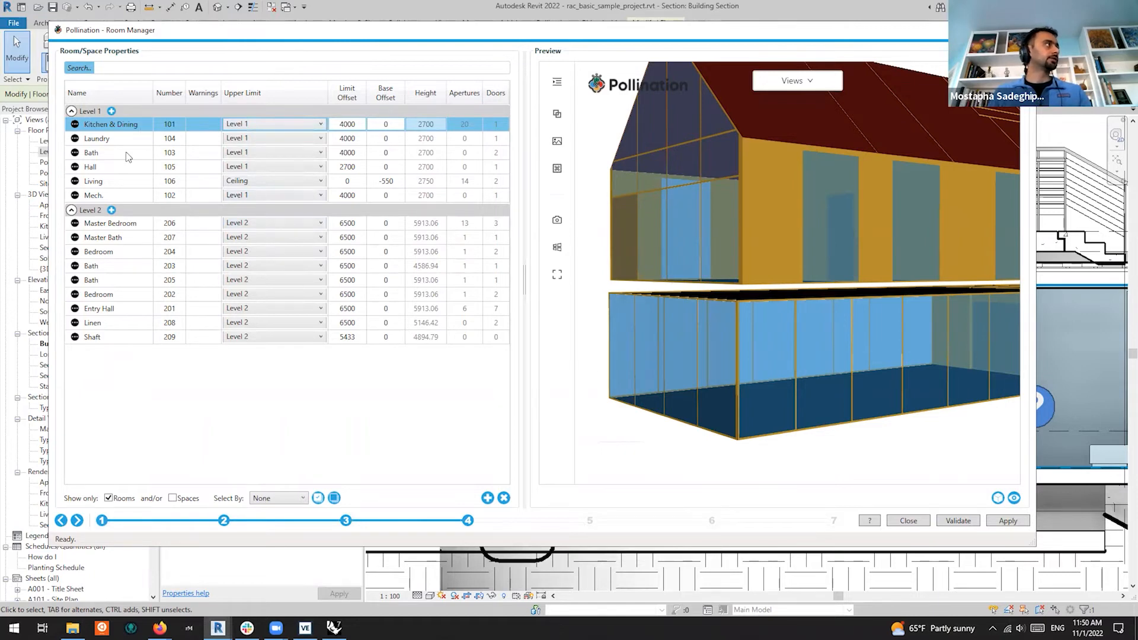
pyautogui.keyDown('shift'); pyautogui.click(124, 195); pyautogui.keyUp('shift')
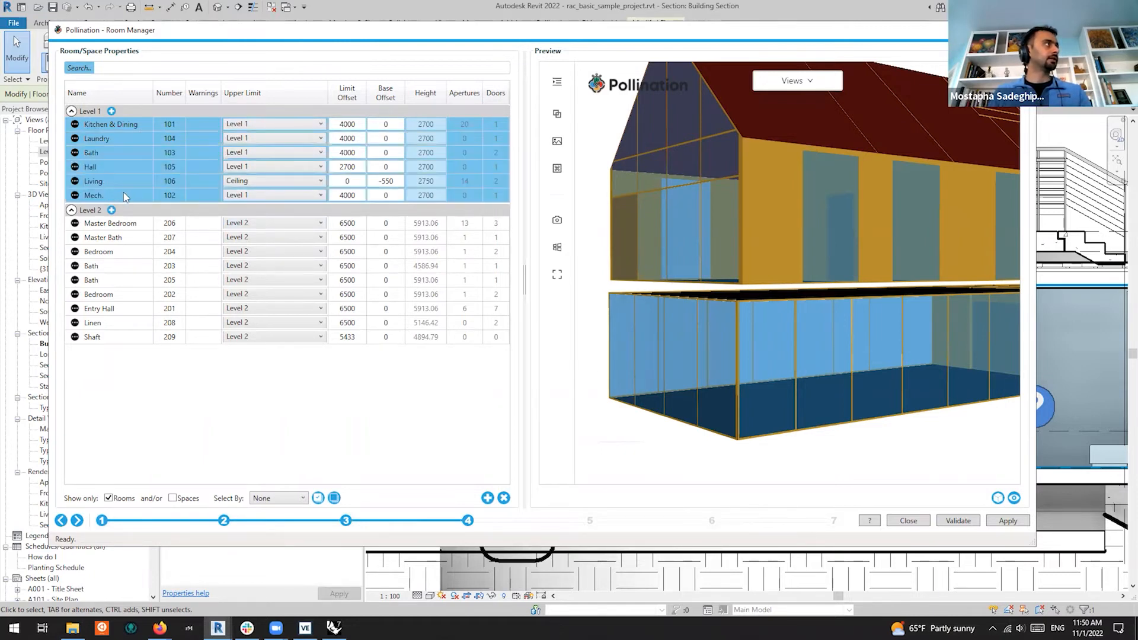
pyautogui.keyDown('ctrl'); pyautogui.click(105, 181); pyautogui.keyUp('ctrl')
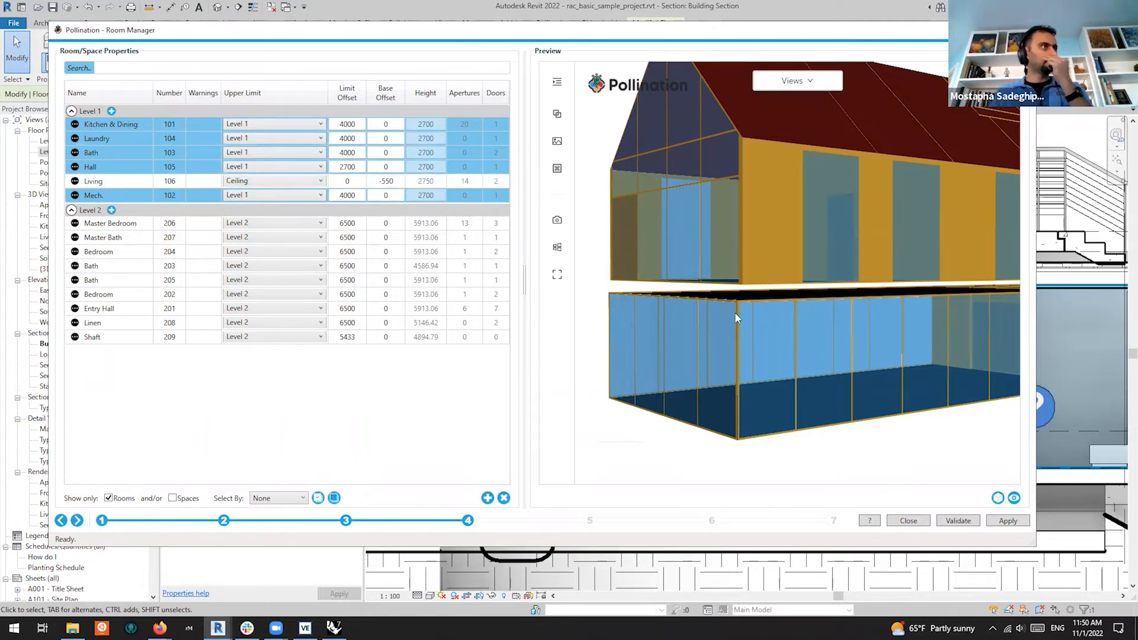
pyautogui.scroll(-5, 735, 320)
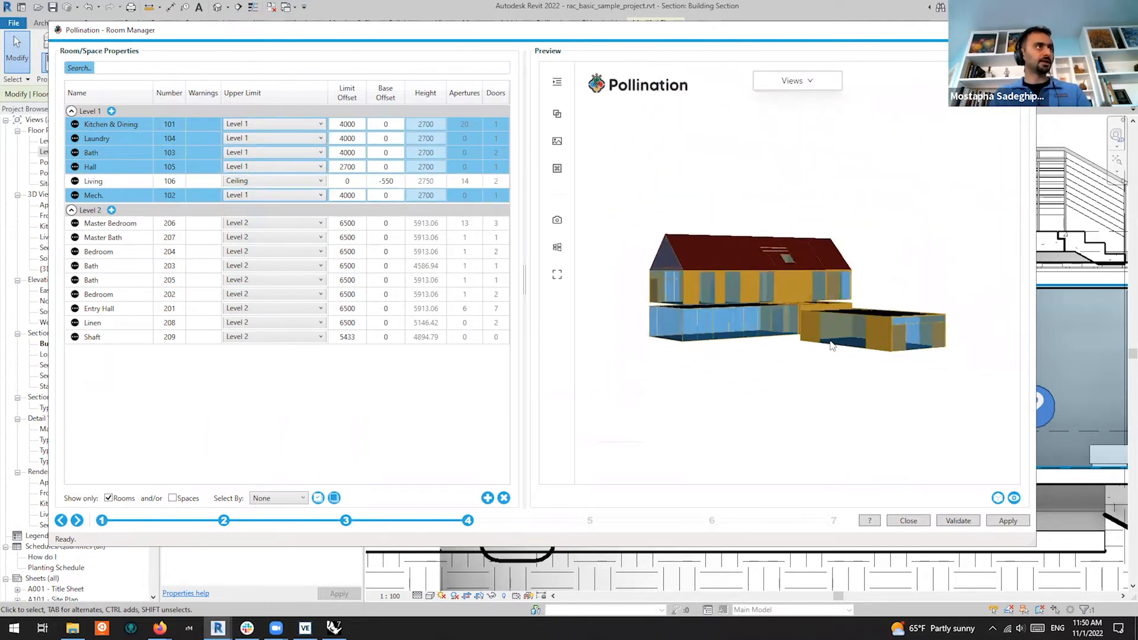
pyautogui.scroll(2, 800, 320)
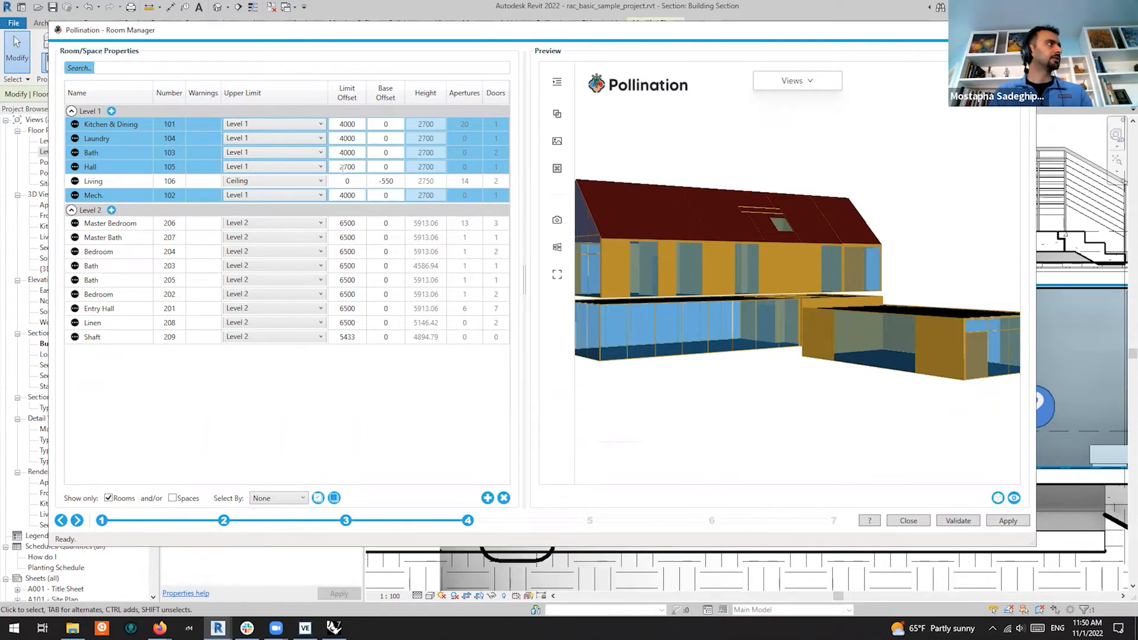
pyautogui.rightClick(431, 127)
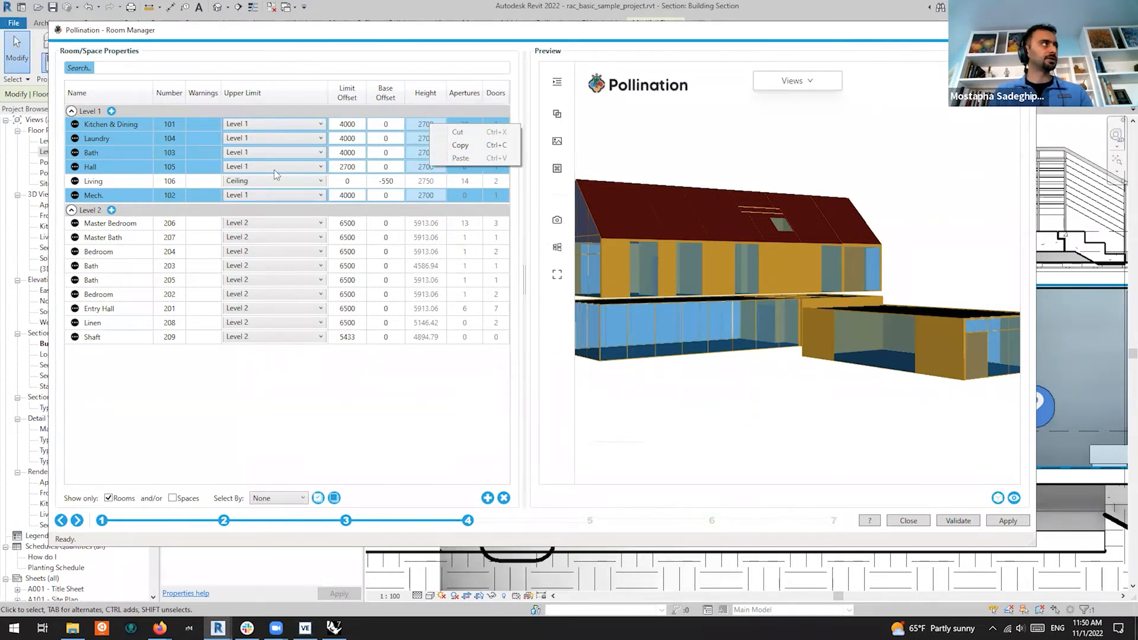
pyautogui.rightClick(134, 140)
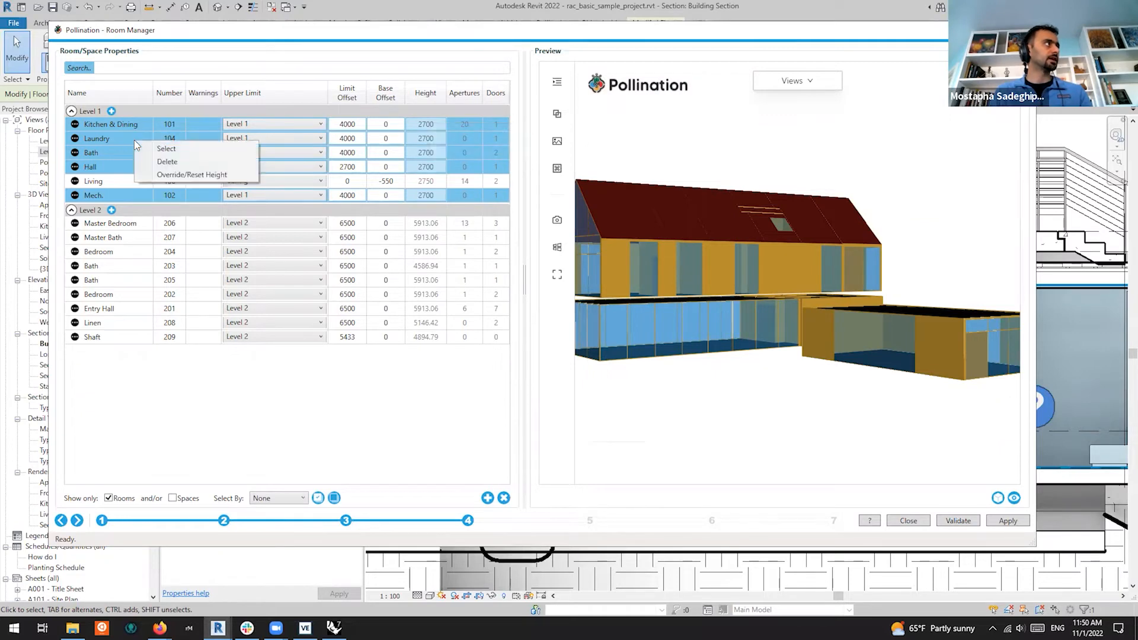
# Override the selected Level 1 rooms' height to 3000
pyautogui.click(179, 175)
pyautogui.doubleClick(440, 124)
pyautogui.write('3000')
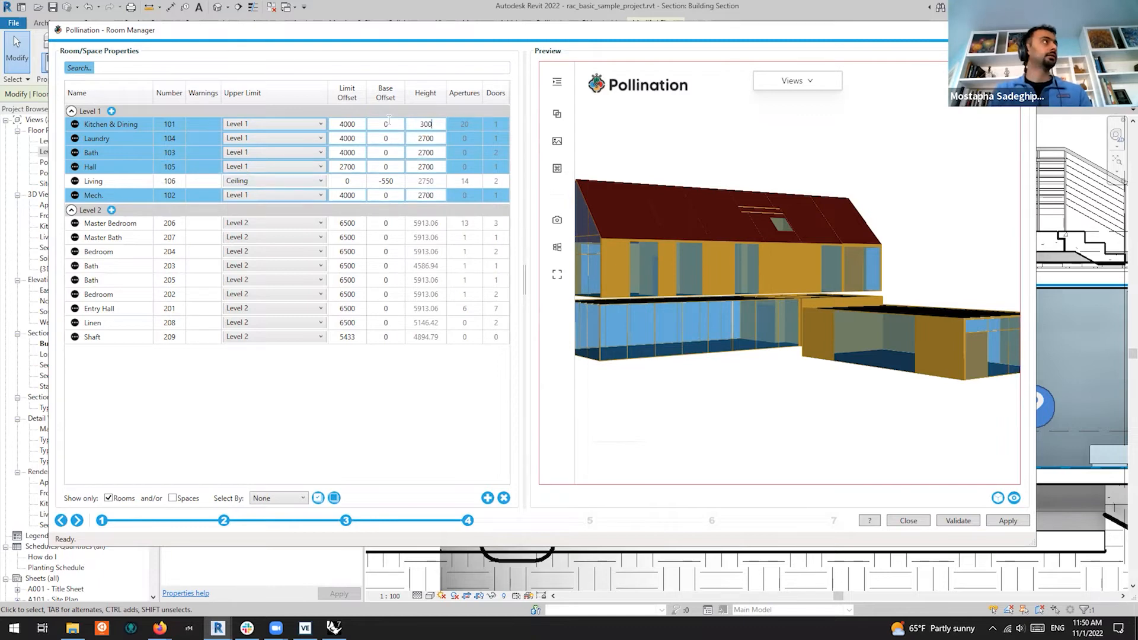
pyautogui.press('Return')
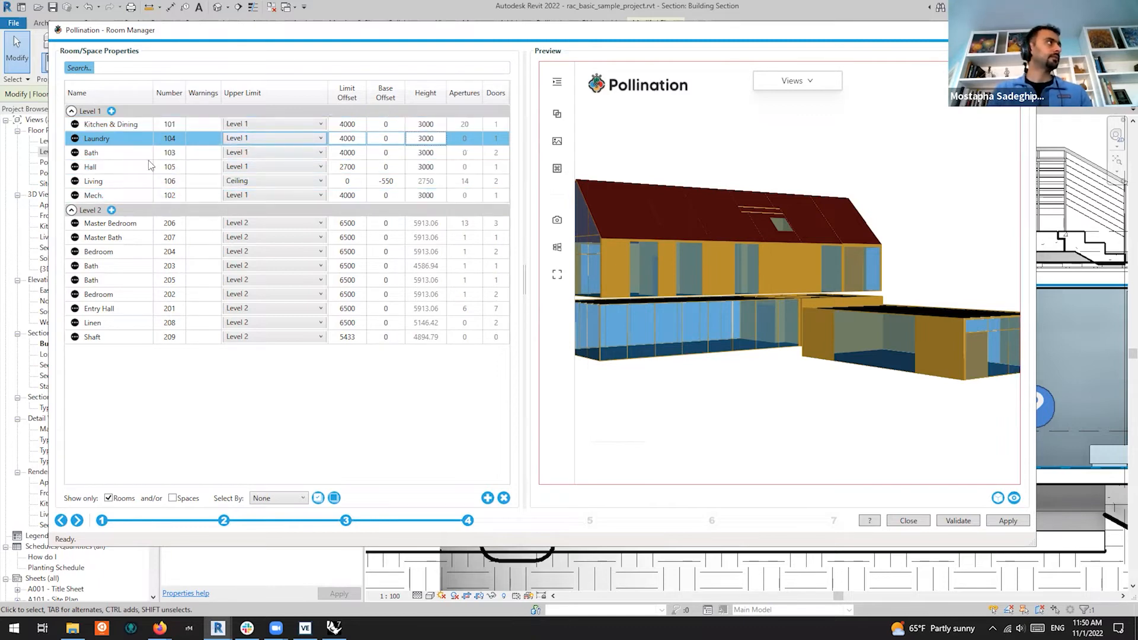
# Select all rooms, refresh the 3D preview and orbit it to view the taller Level 1
pyautogui.click(124, 159)
pyautogui.hotkey('ctrl', 'a')
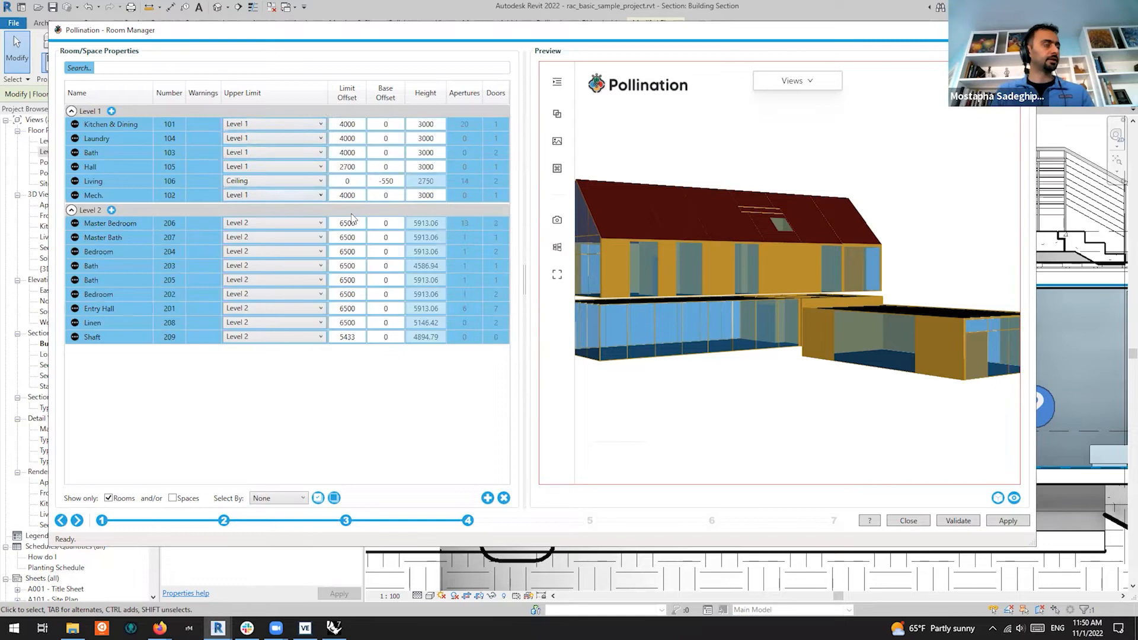
pyautogui.click(1013, 500)
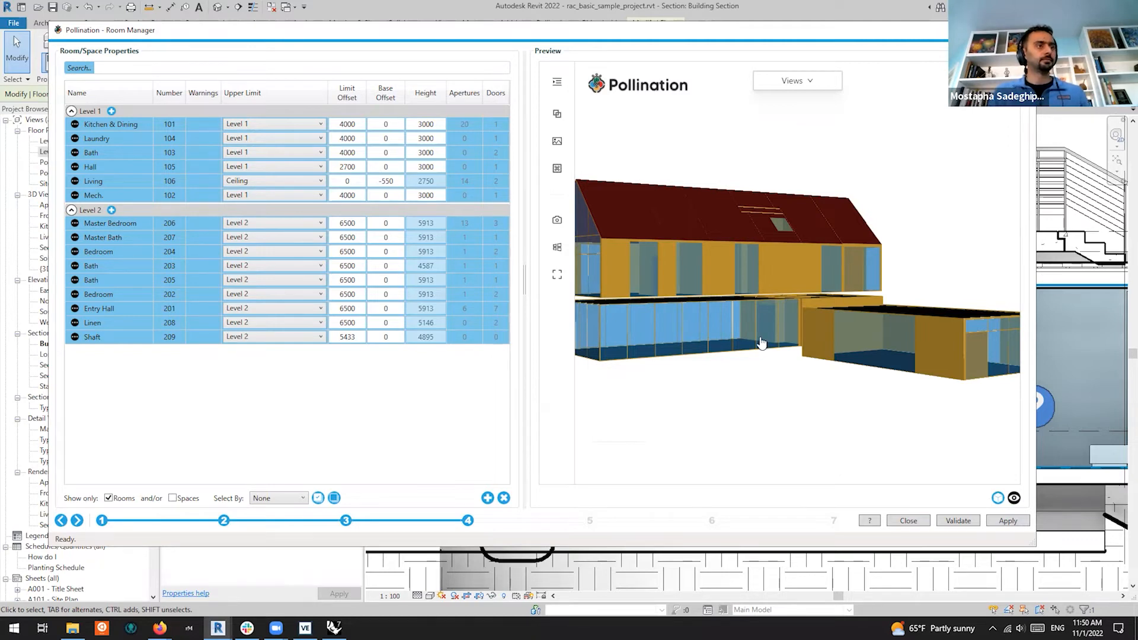
pyautogui.moveTo(765, 367); pyautogui.dragTo(910, 330)
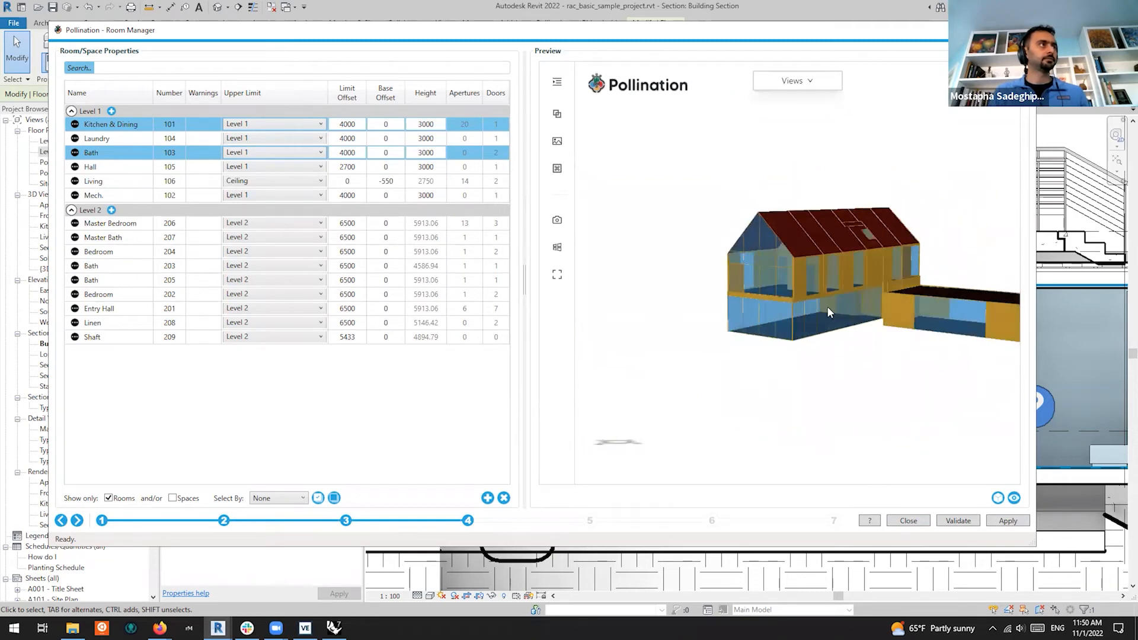
pyautogui.scroll(10, 833, 308)
pyautogui.moveTo(788, 256); pyautogui.dragTo(630, 326)
pyautogui.scroll(-5, 707, 278)
pyautogui.moveTo(891, 323); pyautogui.dragTo(809, 301)
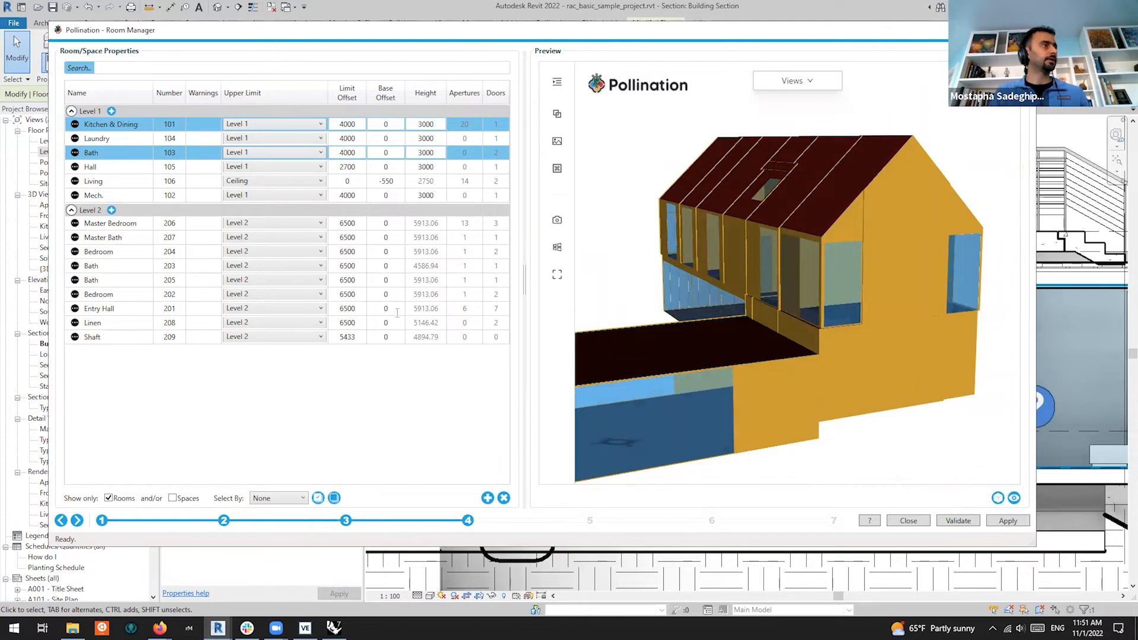
pyautogui.click(175, 267)
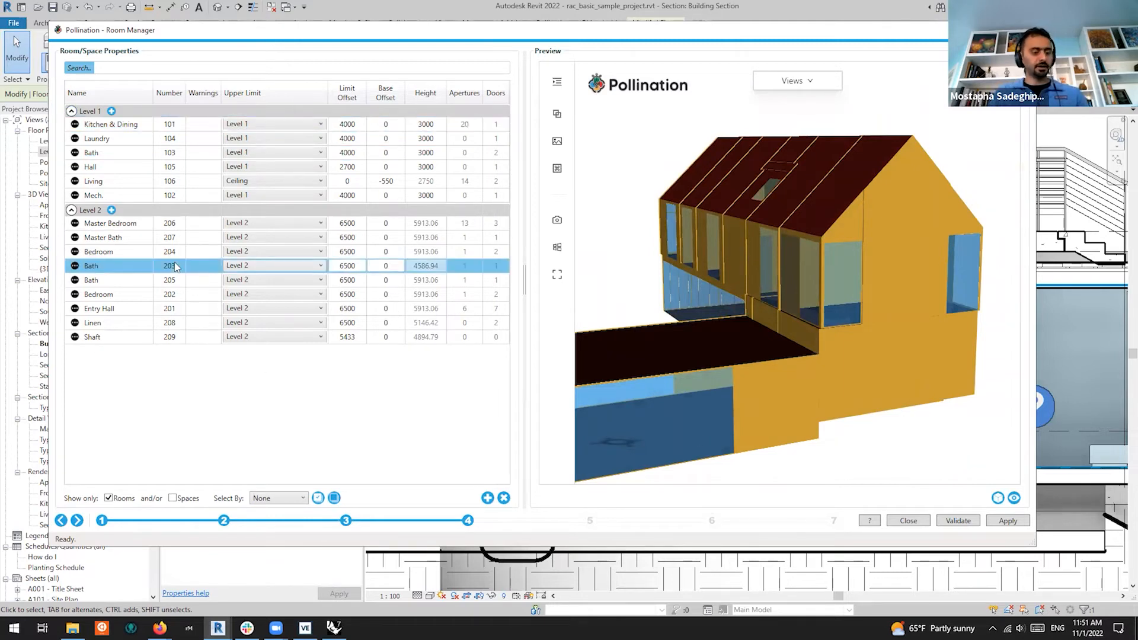
pyautogui.hotkey('ctrl', 'a')
# Run Validate on the room model, review the passing results, then close them
pyautogui.click(963, 522)
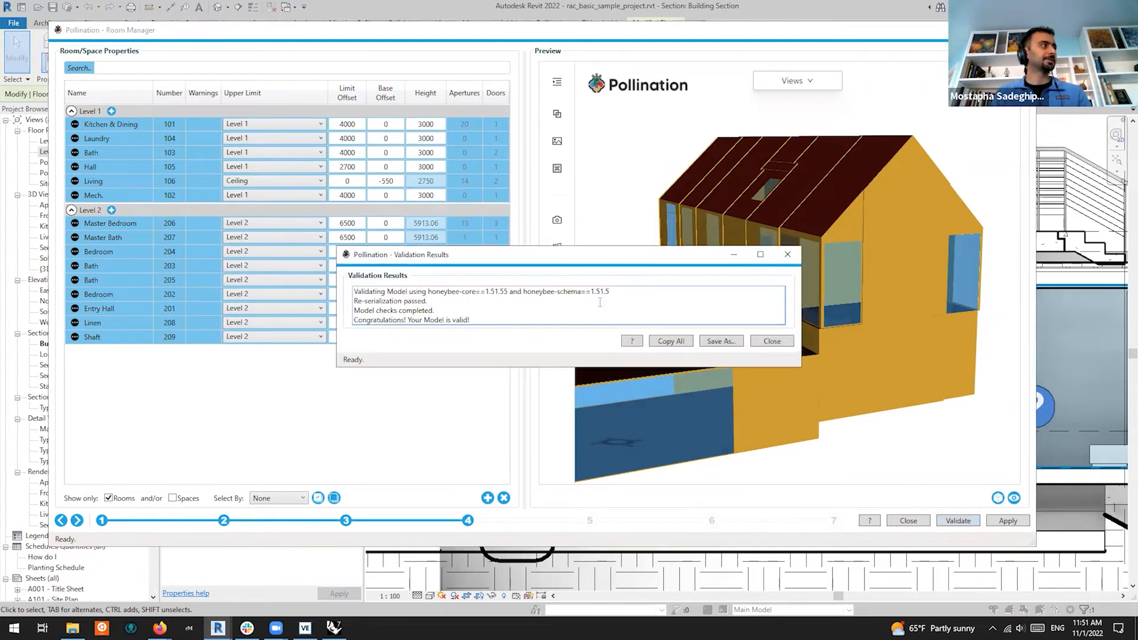
pyautogui.moveTo(493, 323); pyautogui.dragTo(334, 279)
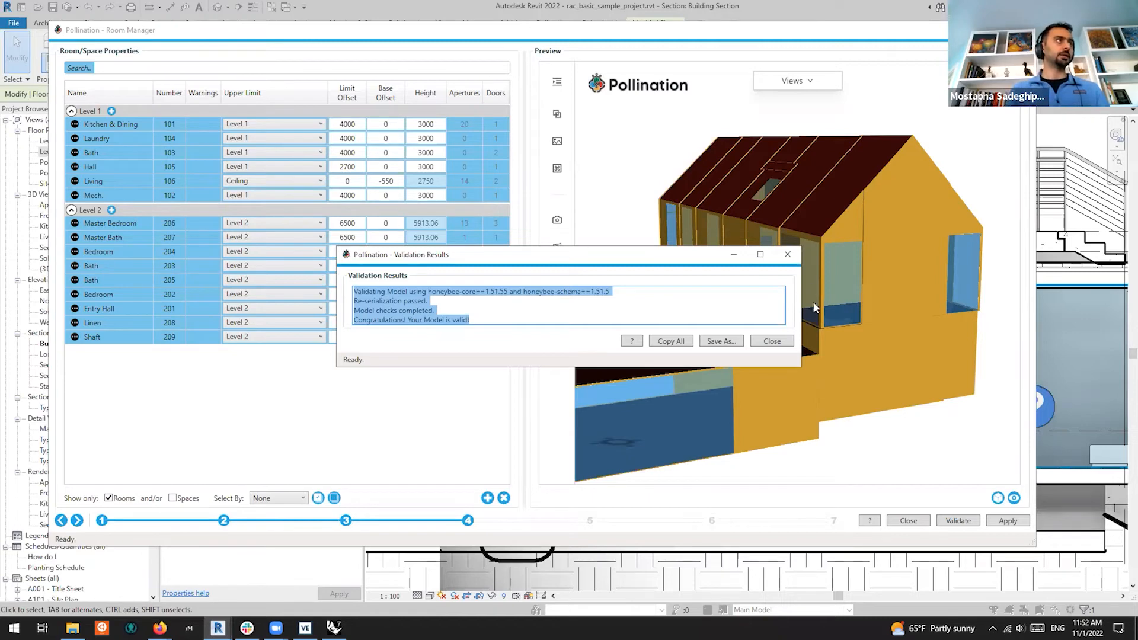
pyautogui.click(788, 254)
pyautogui.moveTo(702, 351); pyautogui.dragTo(920, 379)
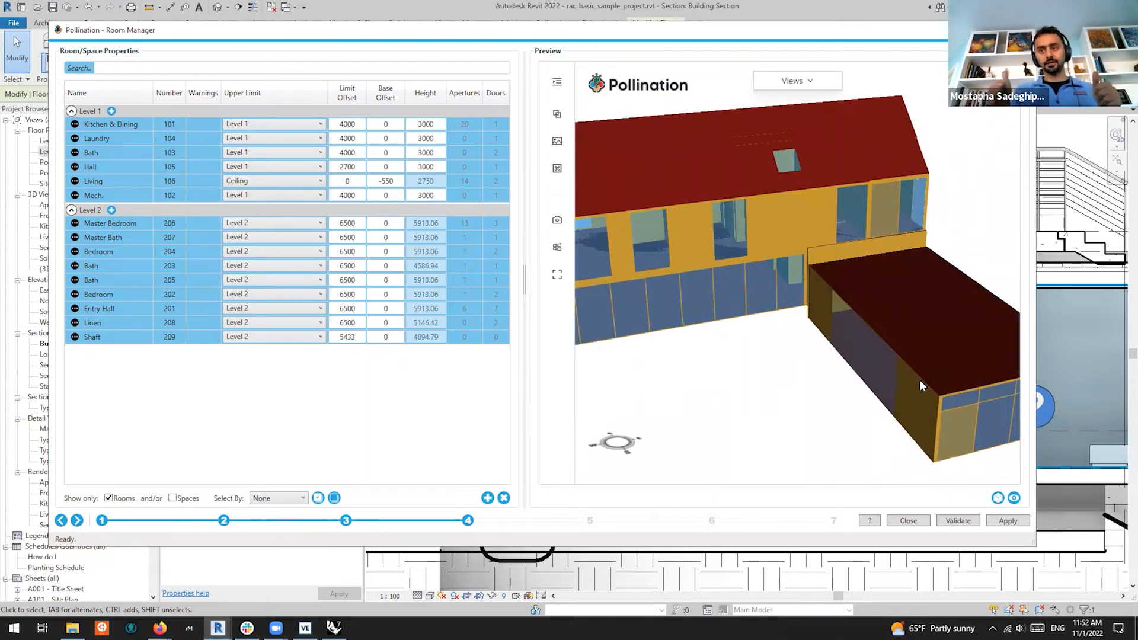
# Advance to the properties step and re-export HoneybeeModel.hbjson, replacing the old file
pyautogui.click(77, 521)
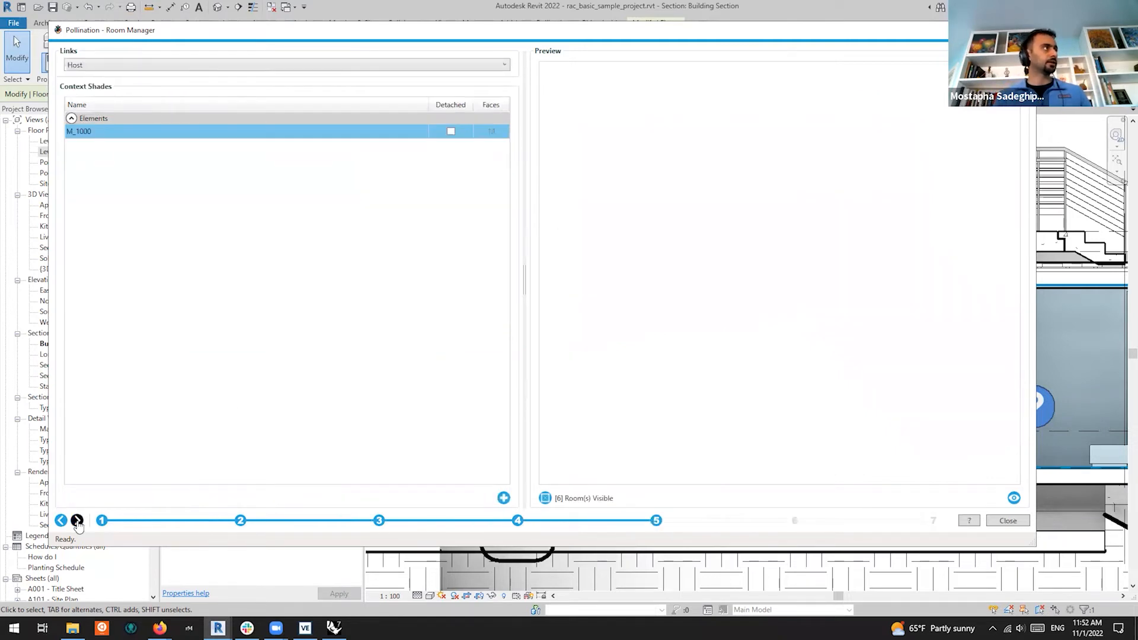
pyautogui.click(77, 521)
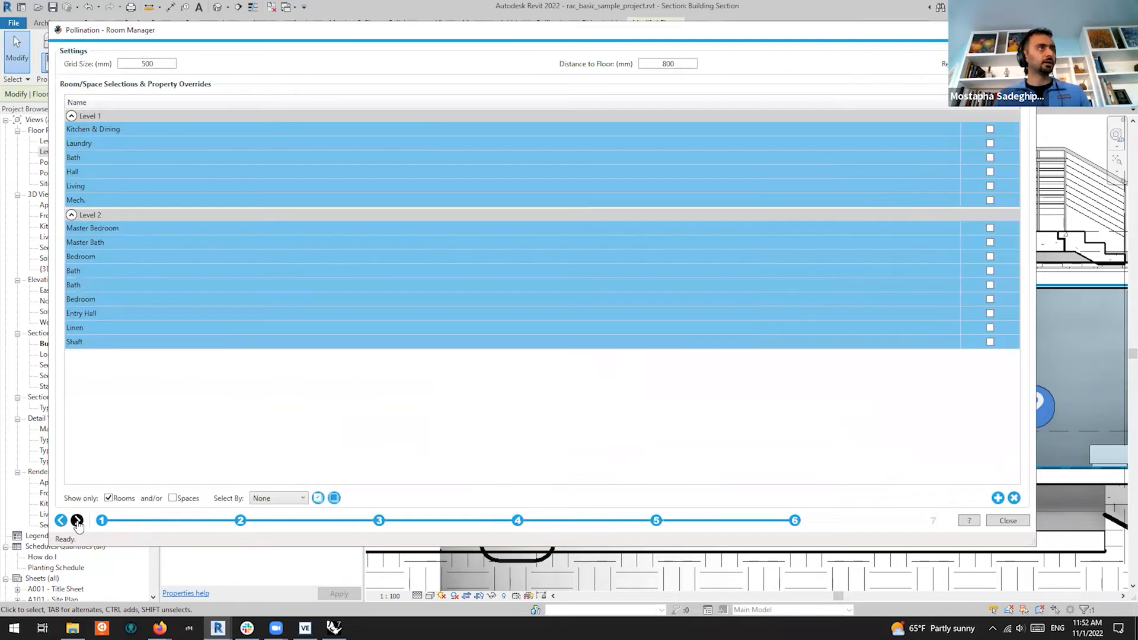
pyautogui.click(77, 521)
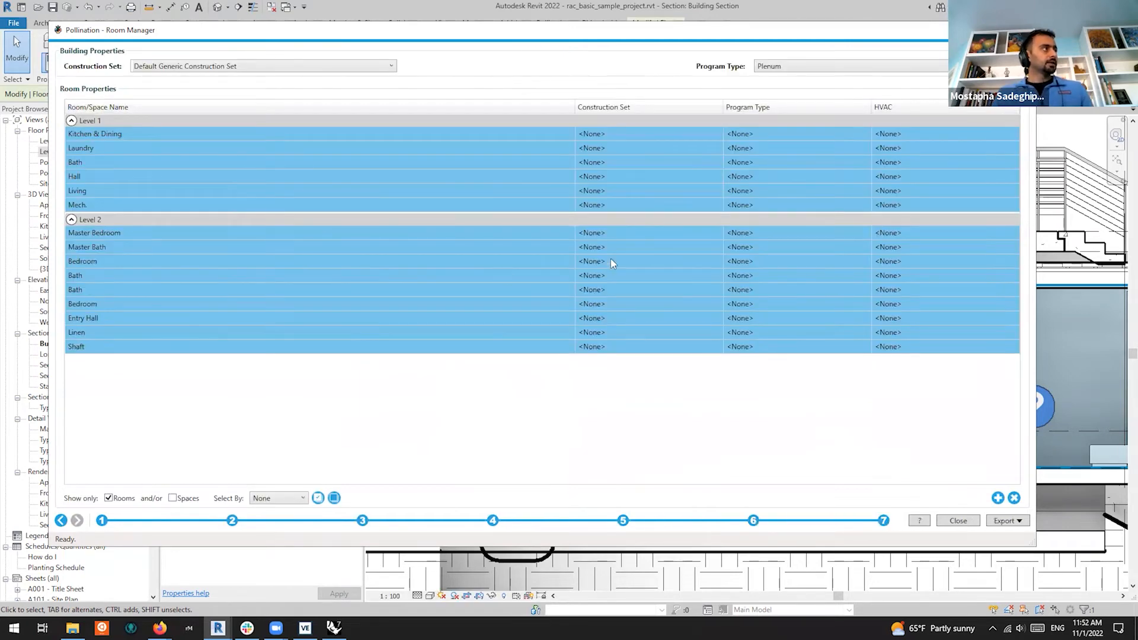
pyautogui.click(1025, 521)
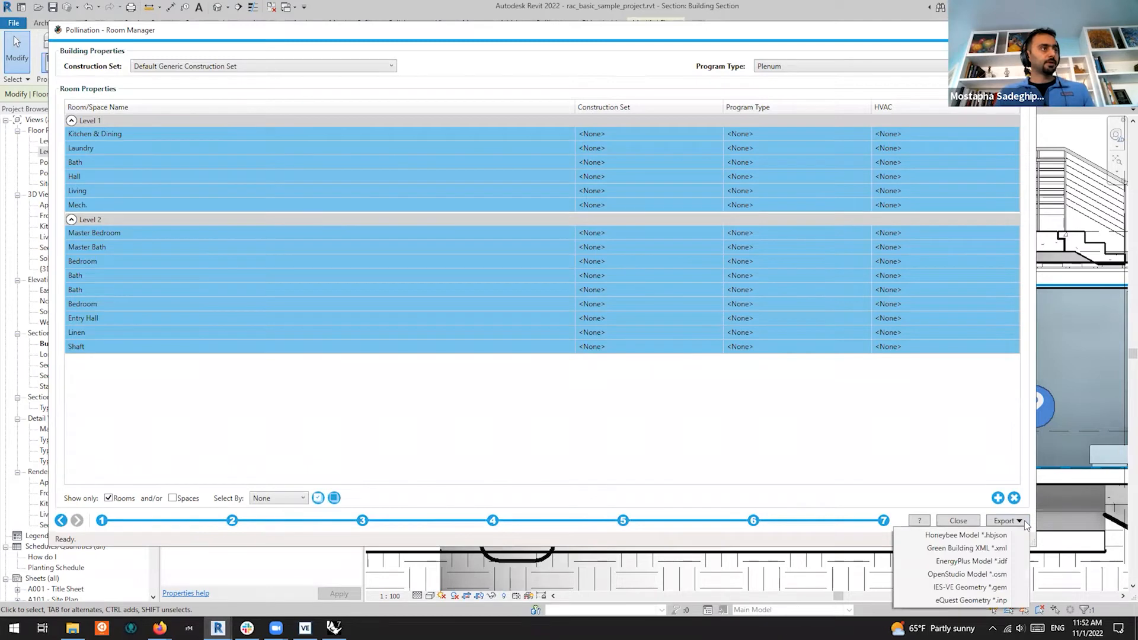
pyautogui.click(994, 538)
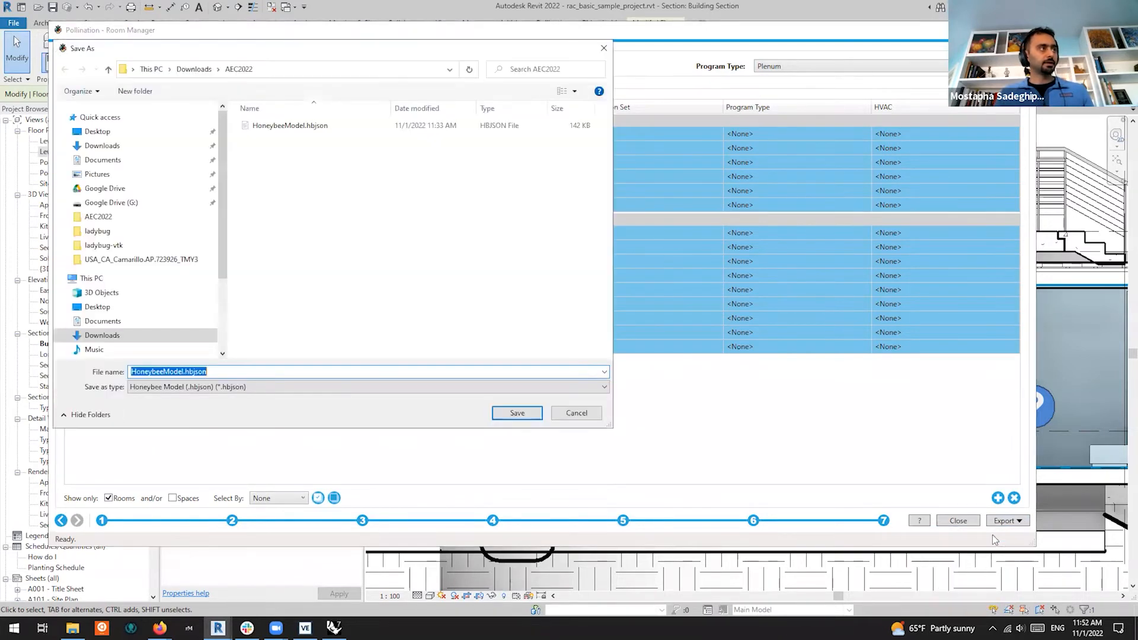
pyautogui.click(517, 413)
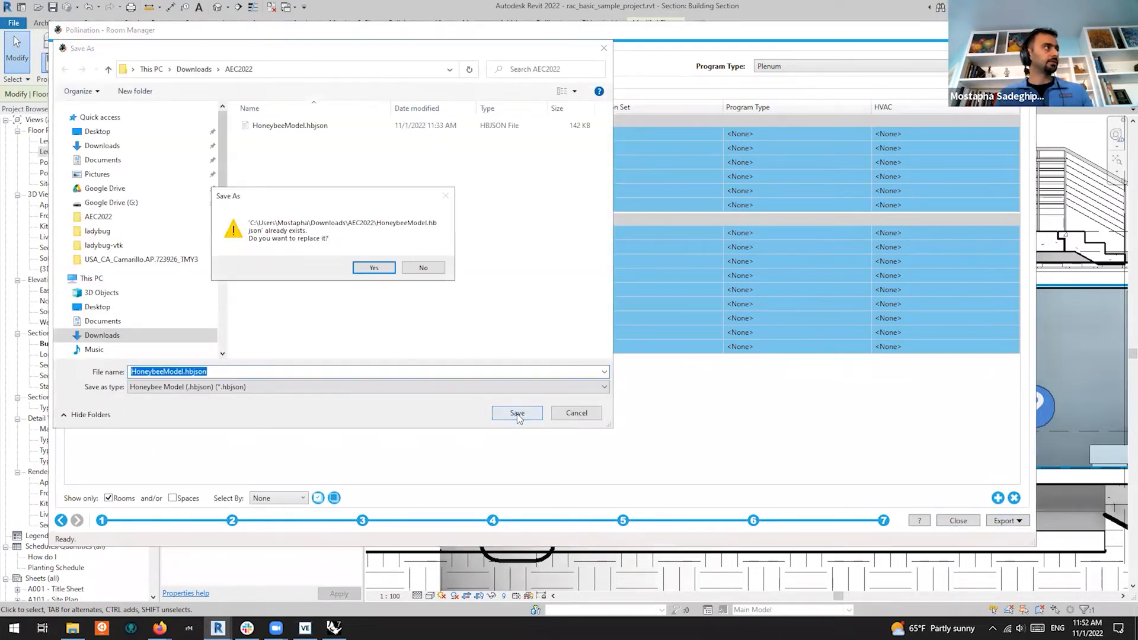
pyautogui.click(374, 268)
# Export the rooms as IES-VE geometry, replacing IES_VEModel.gem in AEC2022
pyautogui.click(1021, 521)
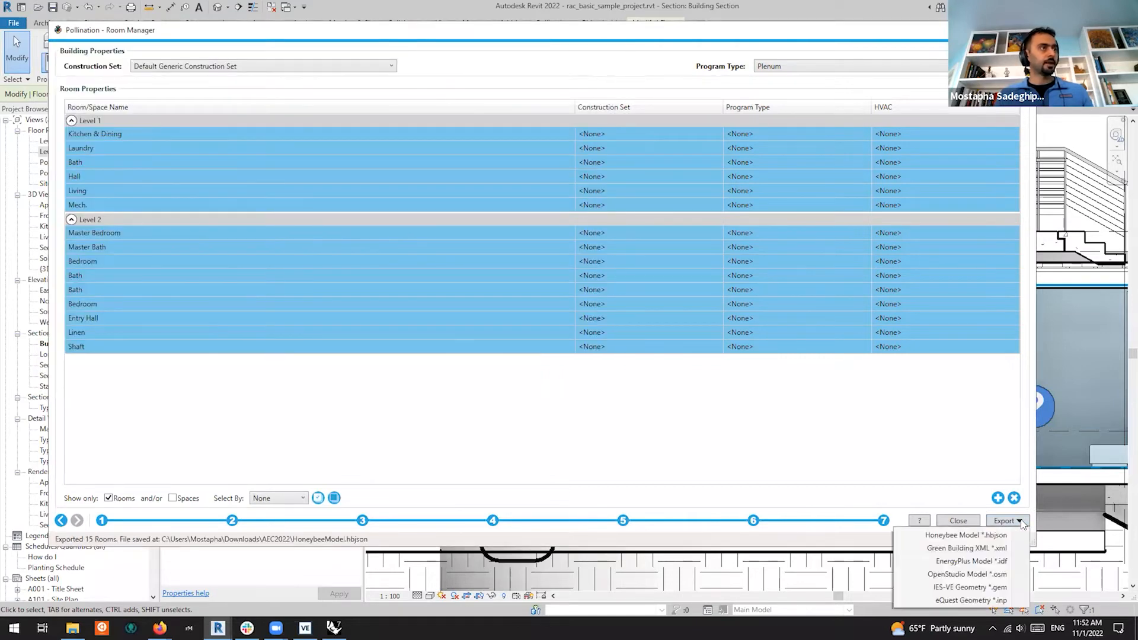
pyautogui.click(985, 587)
pyautogui.click(510, 418)
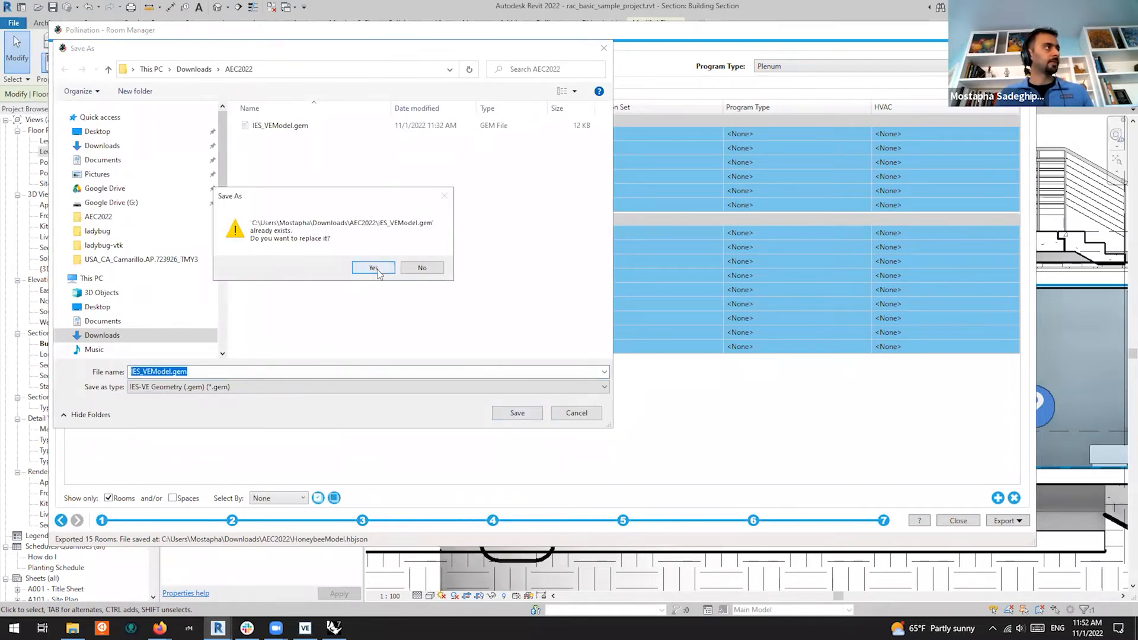
pyautogui.click(374, 267)
# Export the rooms as Green Building XML, replacing GBXmlModel.xml in AEC2022
pyautogui.click(1000, 520)
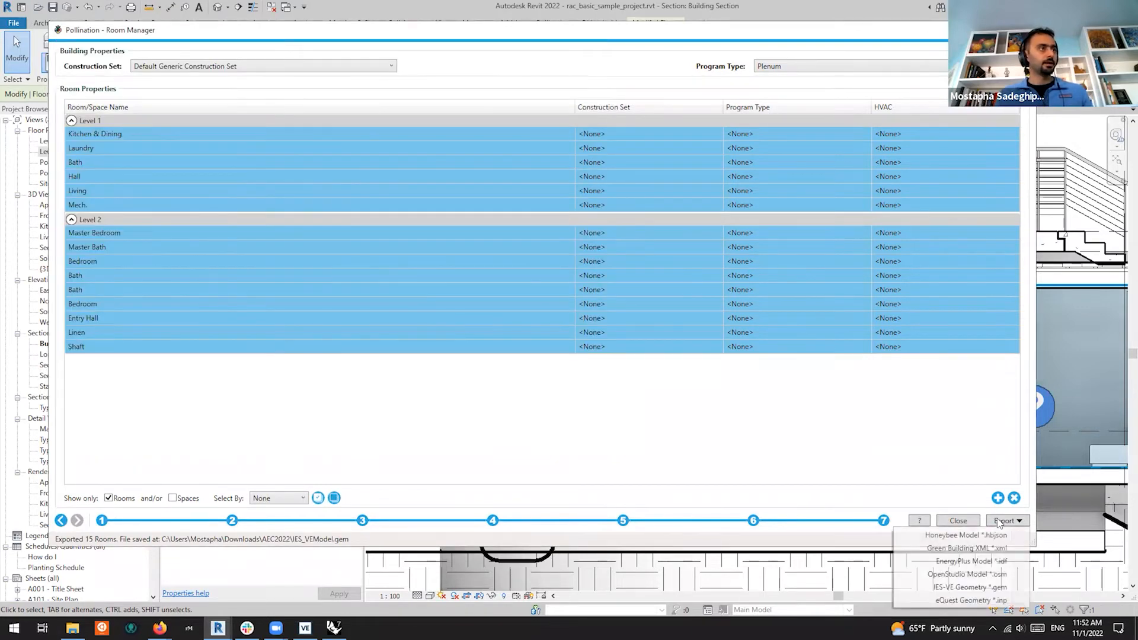
pyautogui.click(1000, 551)
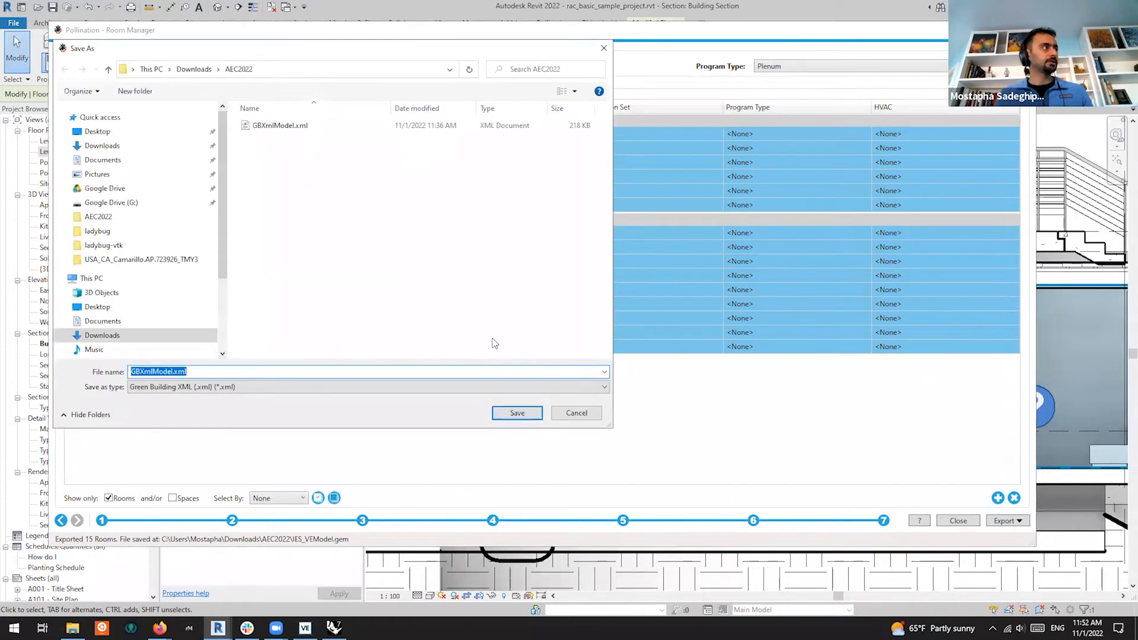
pyautogui.click(501, 410)
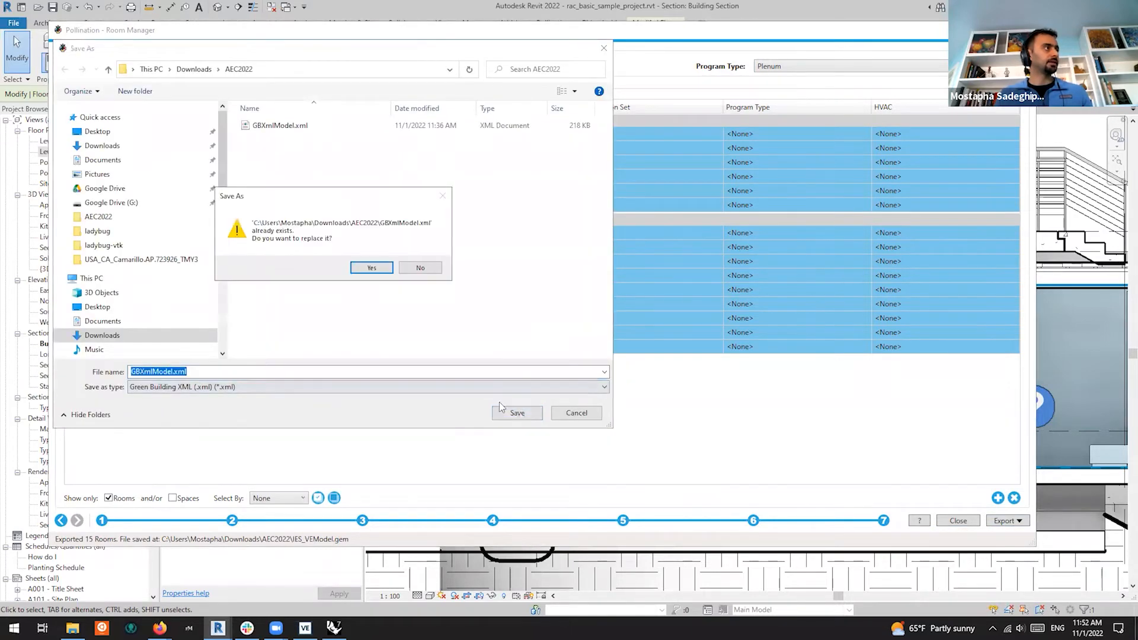
pyautogui.click(372, 268)
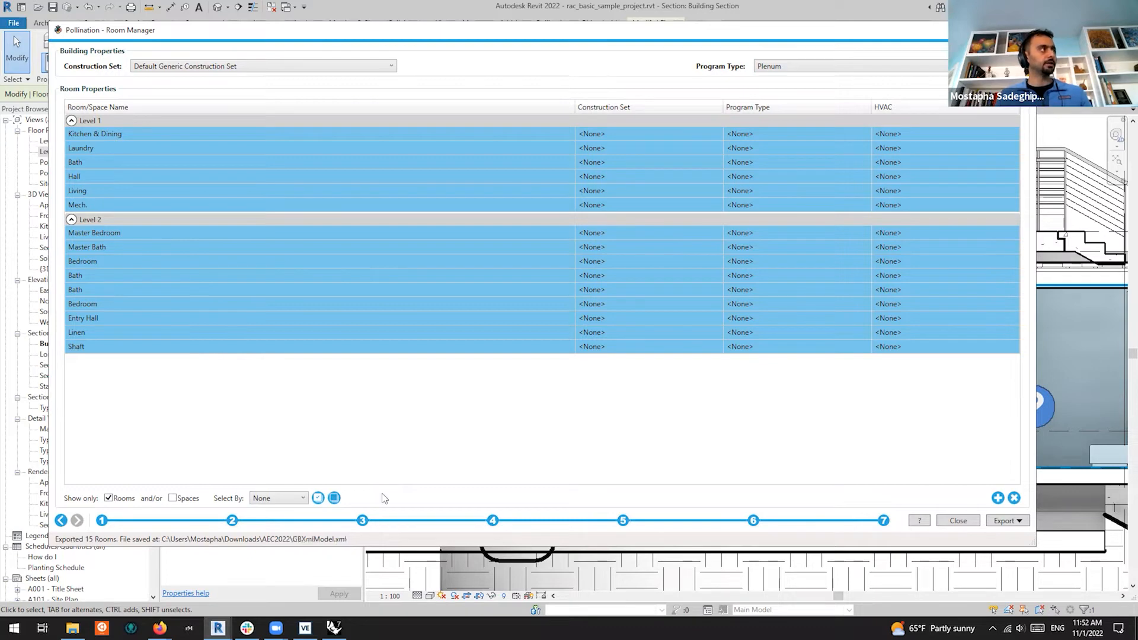
# Close Room Manager, save the Revit project, clear the floor selection, and switch to IES VE
pyautogui.click(970, 522)
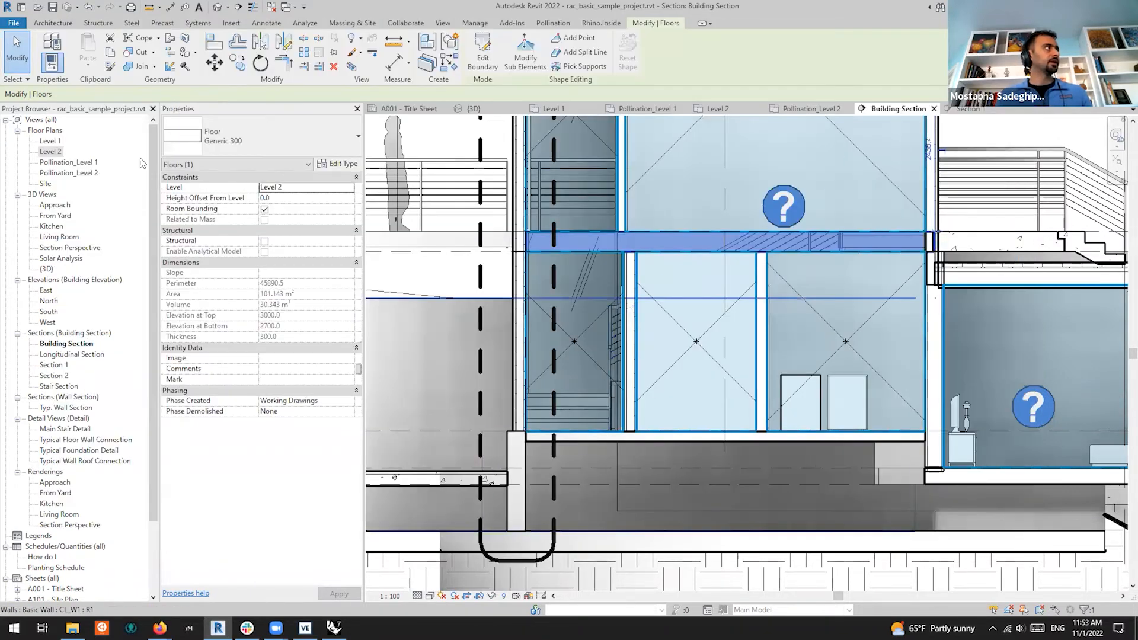
pyautogui.click(52, 7)
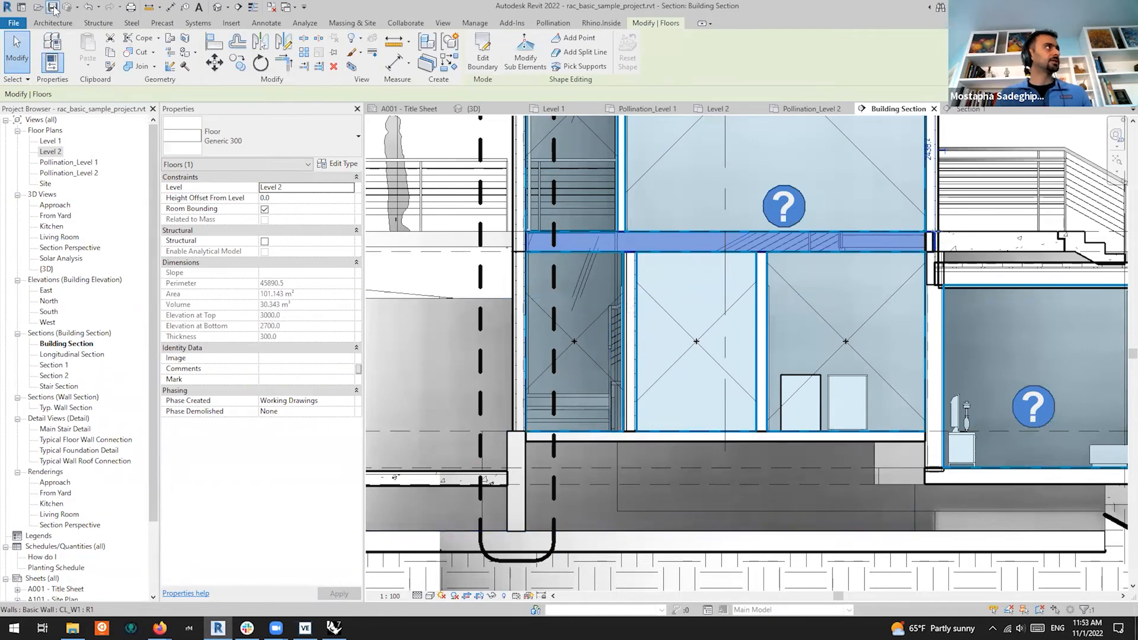
pyautogui.press('Escape')
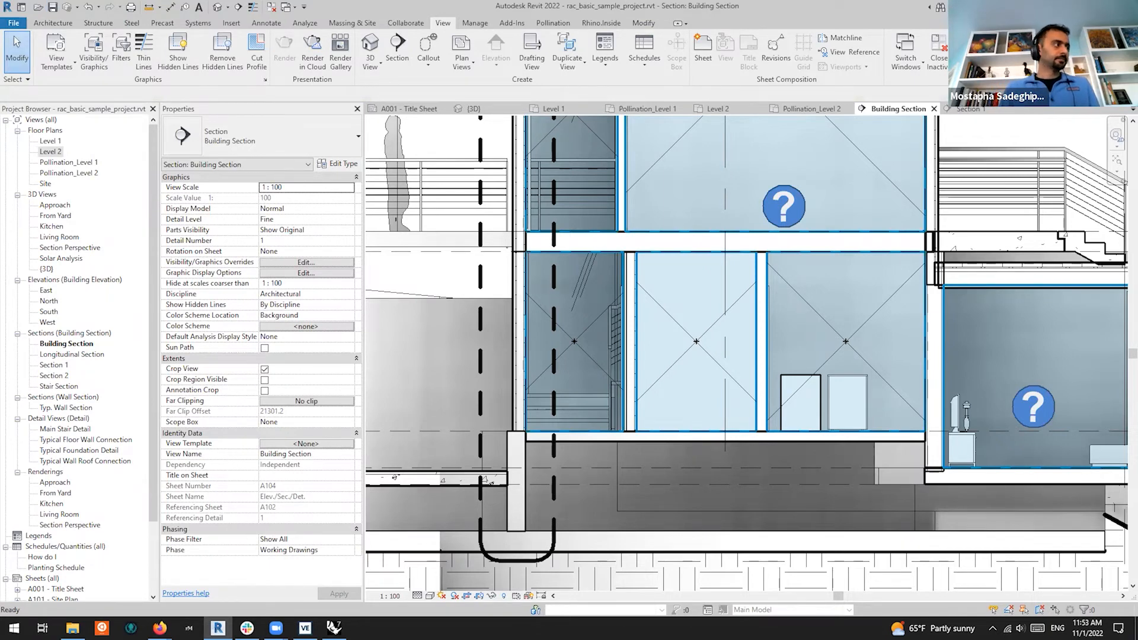
pyautogui.click(305, 629)
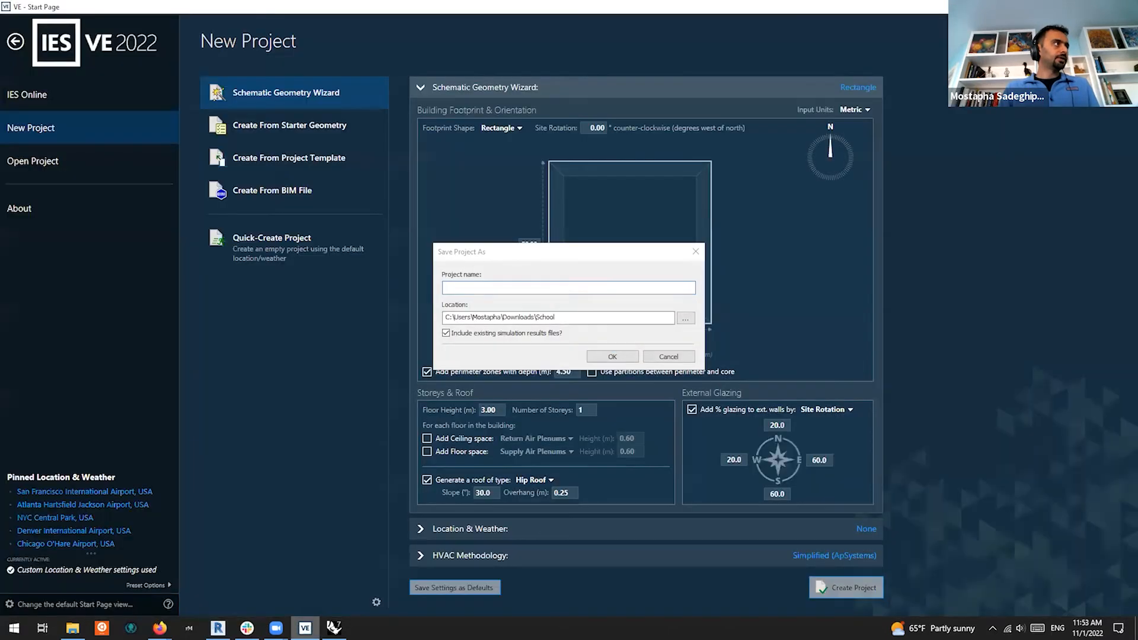
# Dismiss the save prompt, quick-create a fresh empty project, then close IES VE and minimize Revit
pyautogui.click(697, 253)
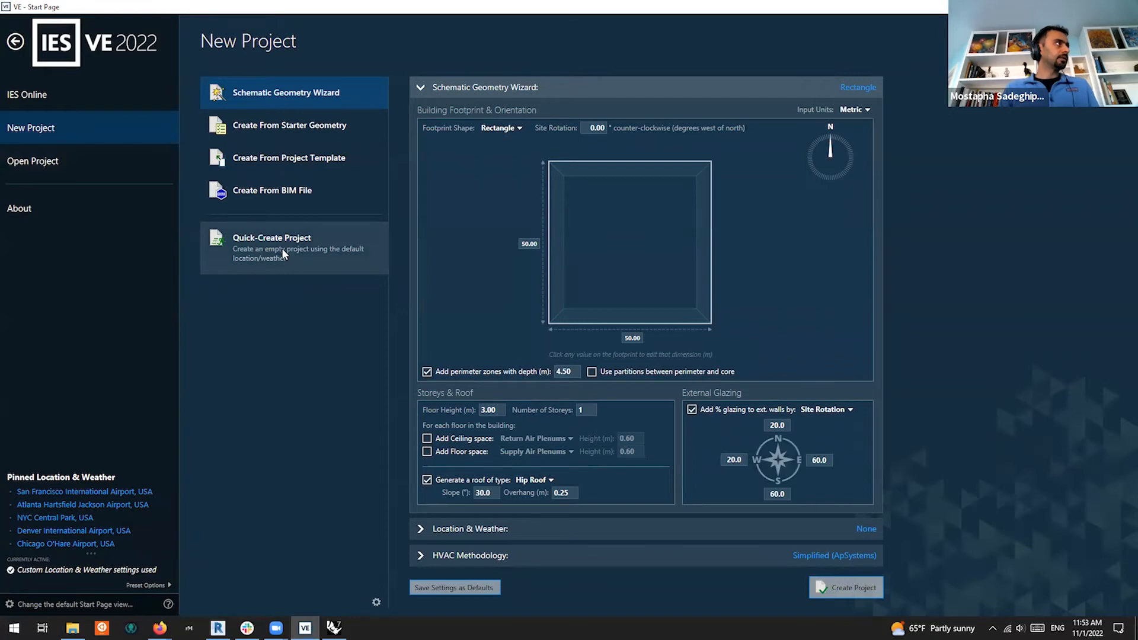
pyautogui.click(282, 248)
pyautogui.scroll(-1, 420, 192)
pyautogui.click(9, 20)
pyautogui.click(36, 34)
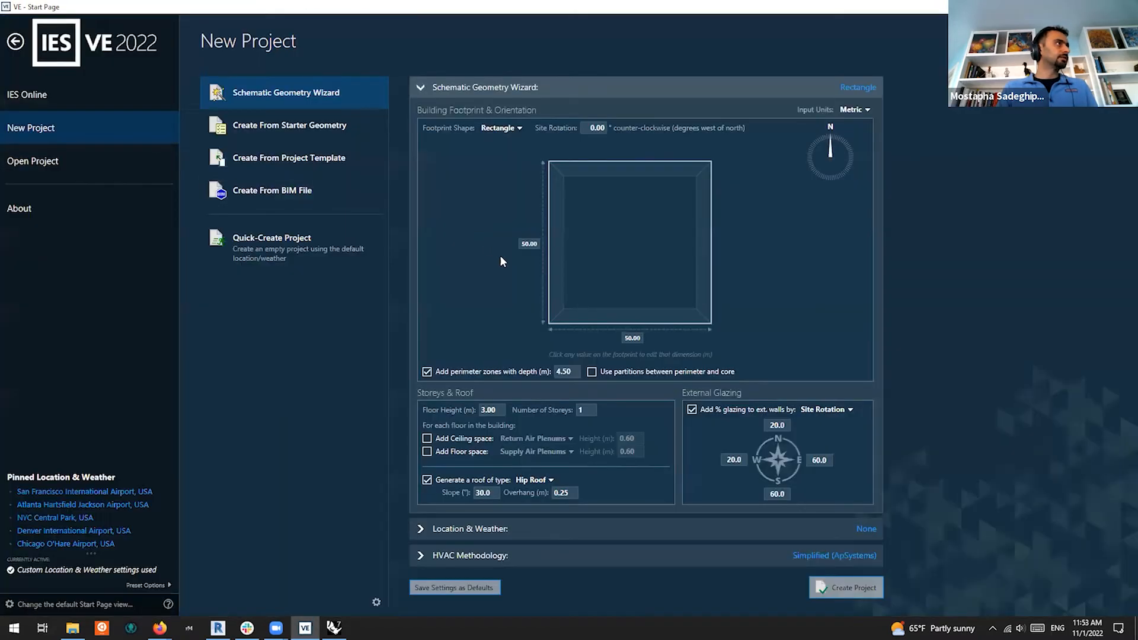
pyautogui.click(290, 256)
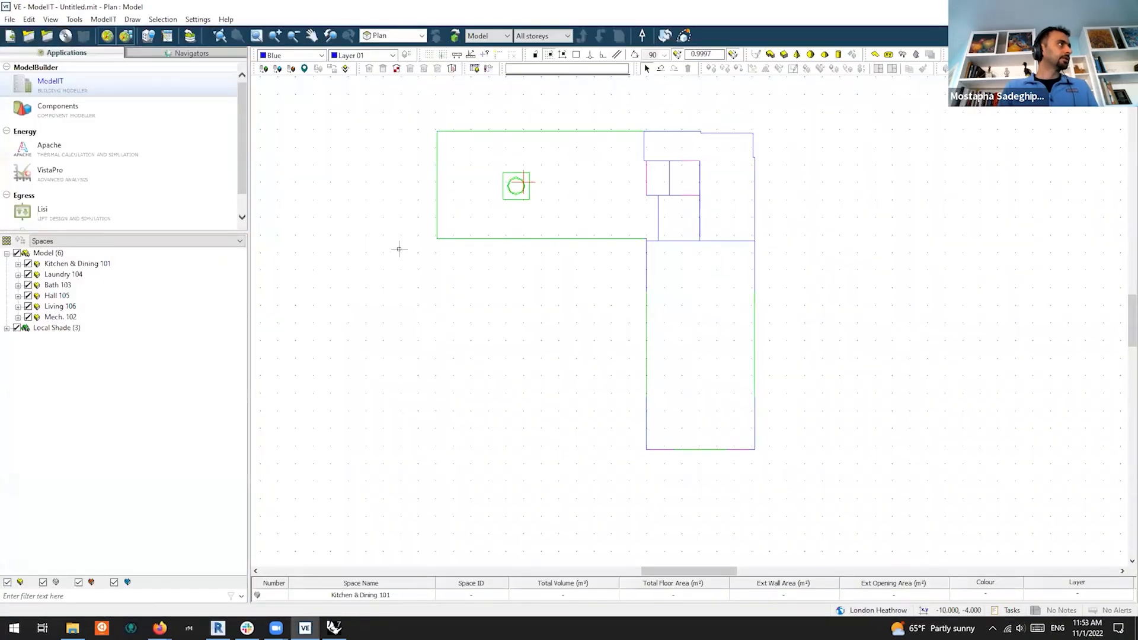
pyautogui.click(1125, 7)
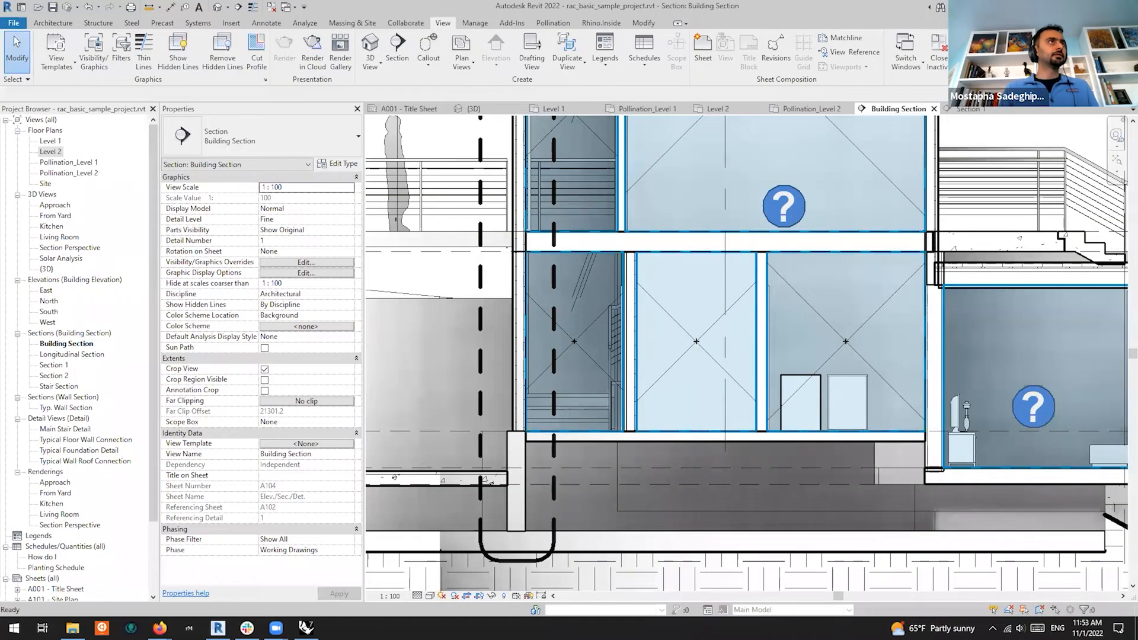
pyautogui.click(1067, 7)
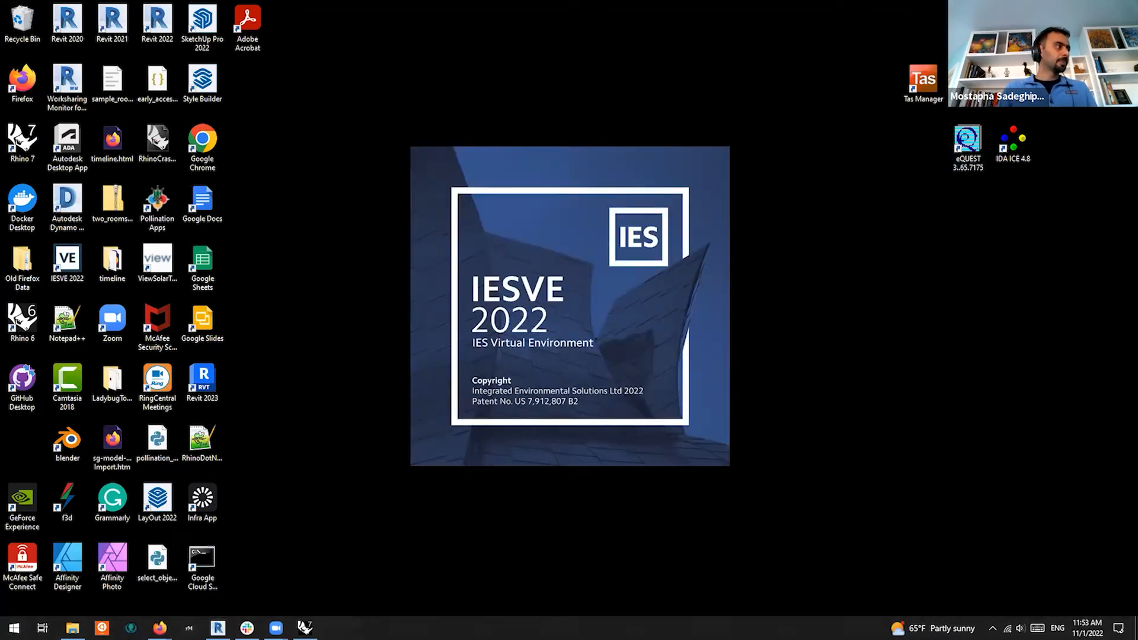
# Open HoneybeeModel.hbjson from AEC2022 in Rhino without saving, and acknowledge it is valid
pyautogui.click(304, 628)
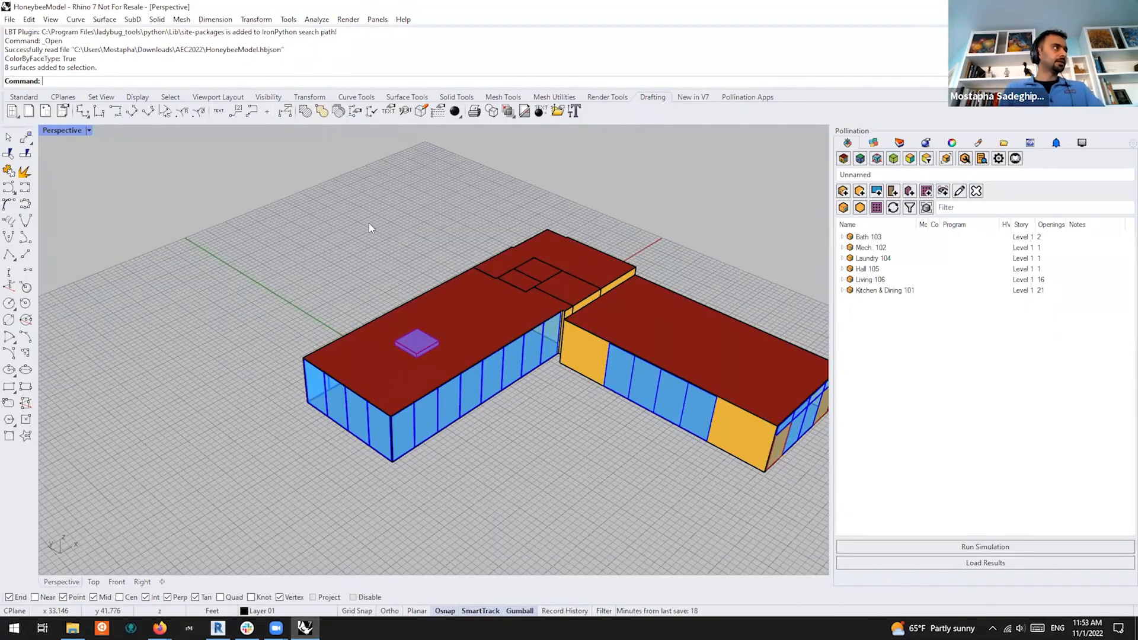
pyautogui.scroll(-2, 368, 223)
pyautogui.hotkey('ctrl', 'o')
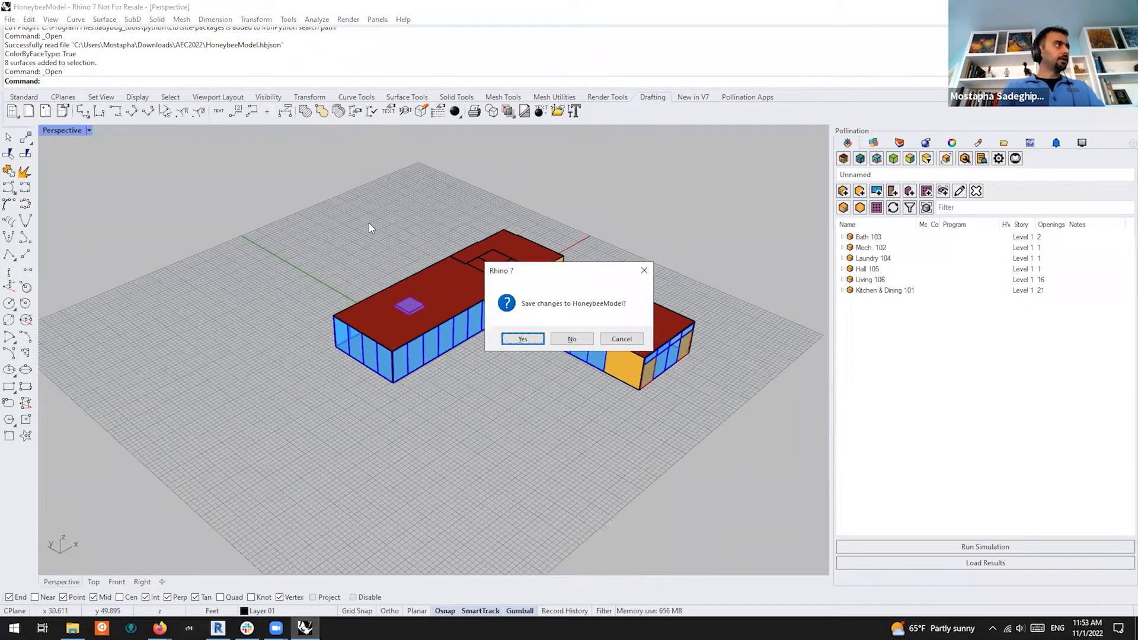
pyautogui.click(572, 338)
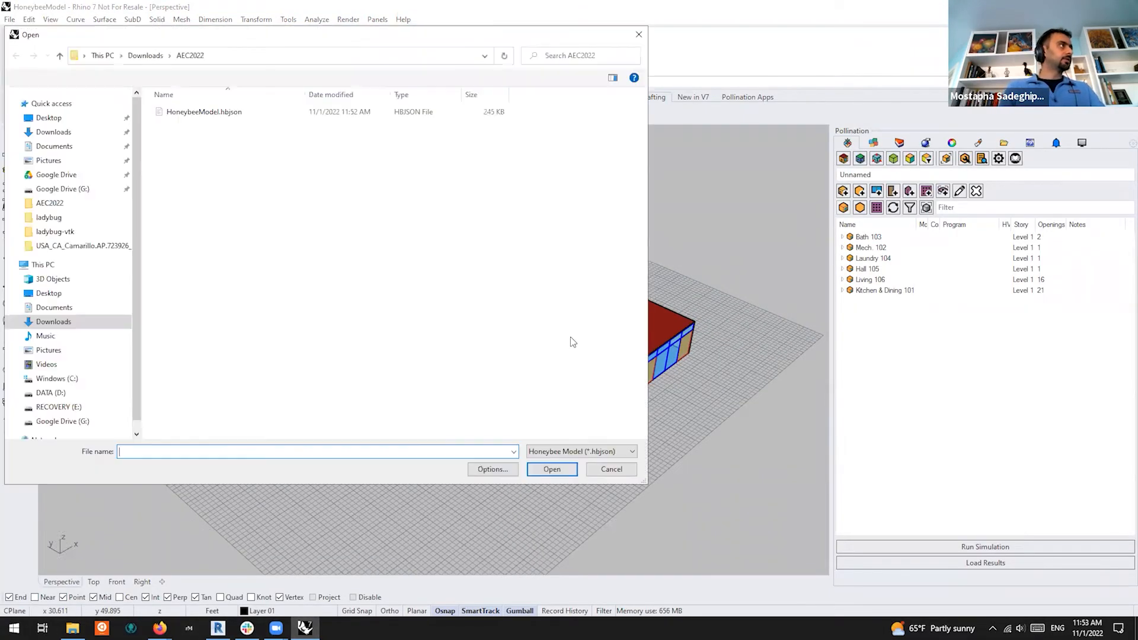
pyautogui.click(232, 113)
pyautogui.click(551, 469)
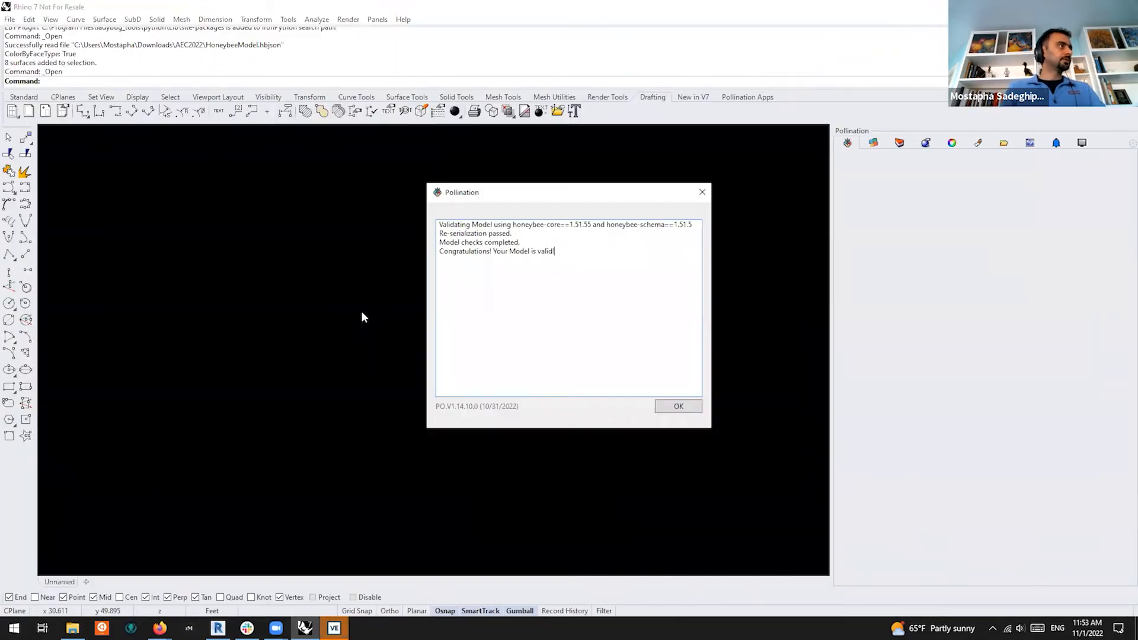
pyautogui.click(678, 408)
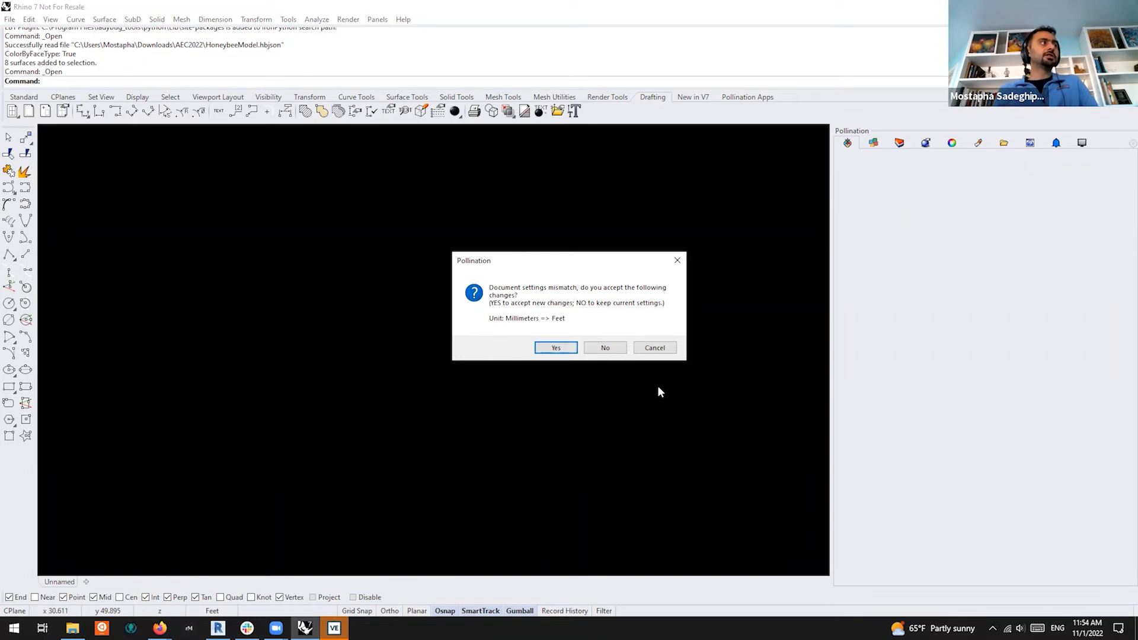
# Accept switching document units from Millimeters to Feet and orbit around the loaded house
pyautogui.click(556, 351)
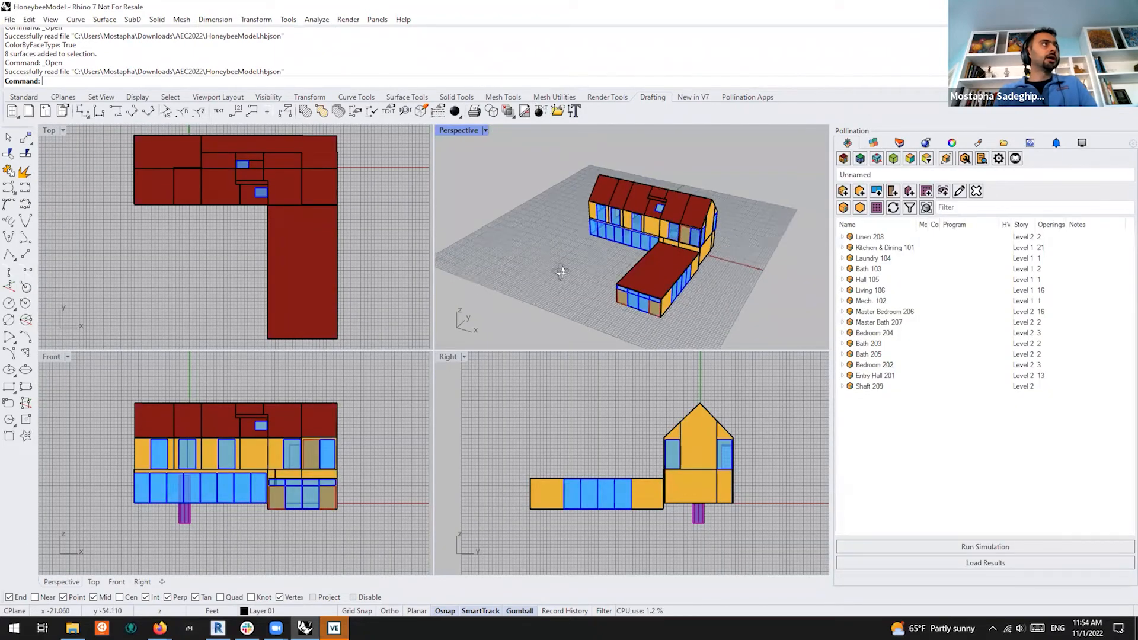
pyautogui.moveTo(561, 272); pyautogui.dragTo(684, 254, button='right')
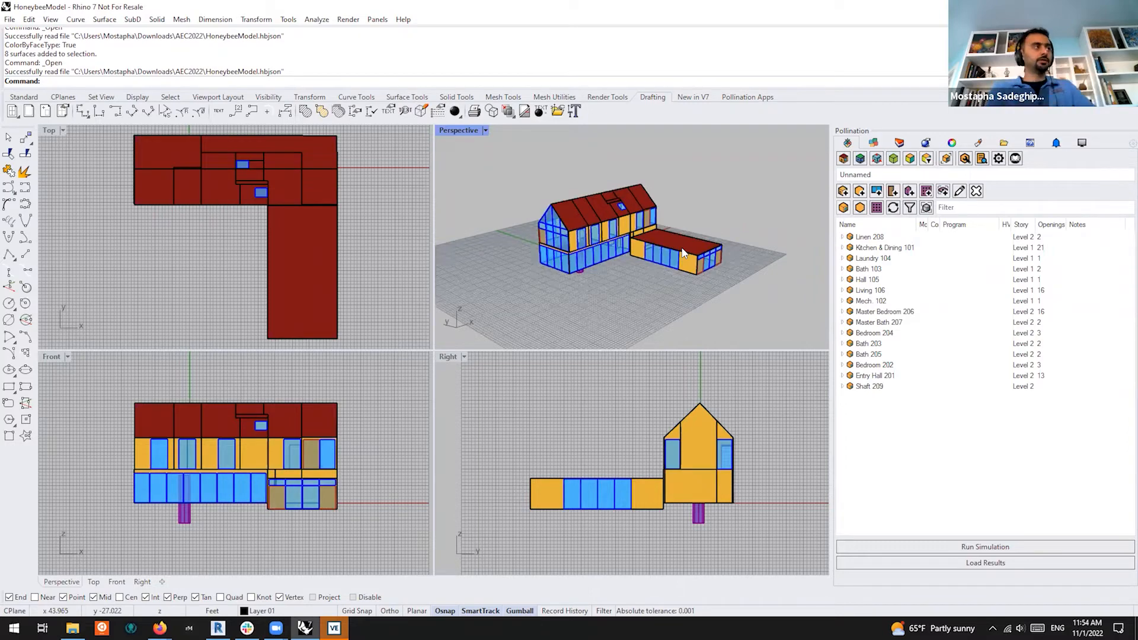
pyautogui.scroll(8, 619, 261)
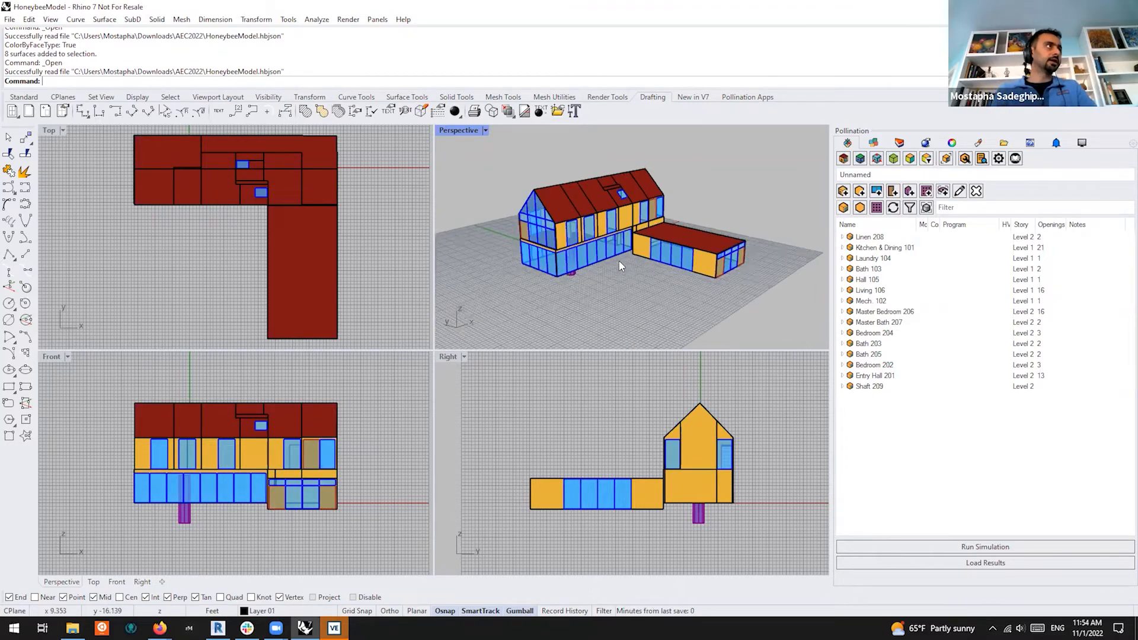
pyautogui.scroll(-8, 652, 293)
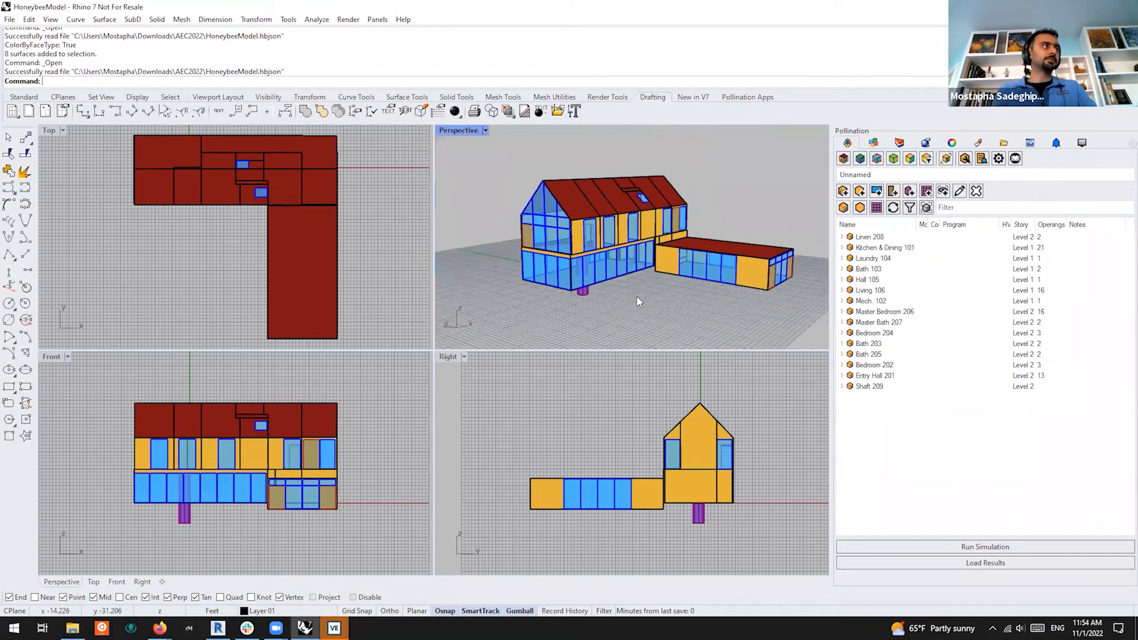
pyautogui.moveTo(651, 310)
pyautogui.mouseDown(button='right')
pyautogui.moveTo(632, 291)
pyautogui.moveTo(643, 279)
pyautogui.moveTo(658, 329)
pyautogui.moveTo(667, 323)
pyautogui.mouseUp(button='right')
# Highlight the Linen 208 and Entry Hall 201 rooms, then clear the highlight
pyautogui.click(916, 238)
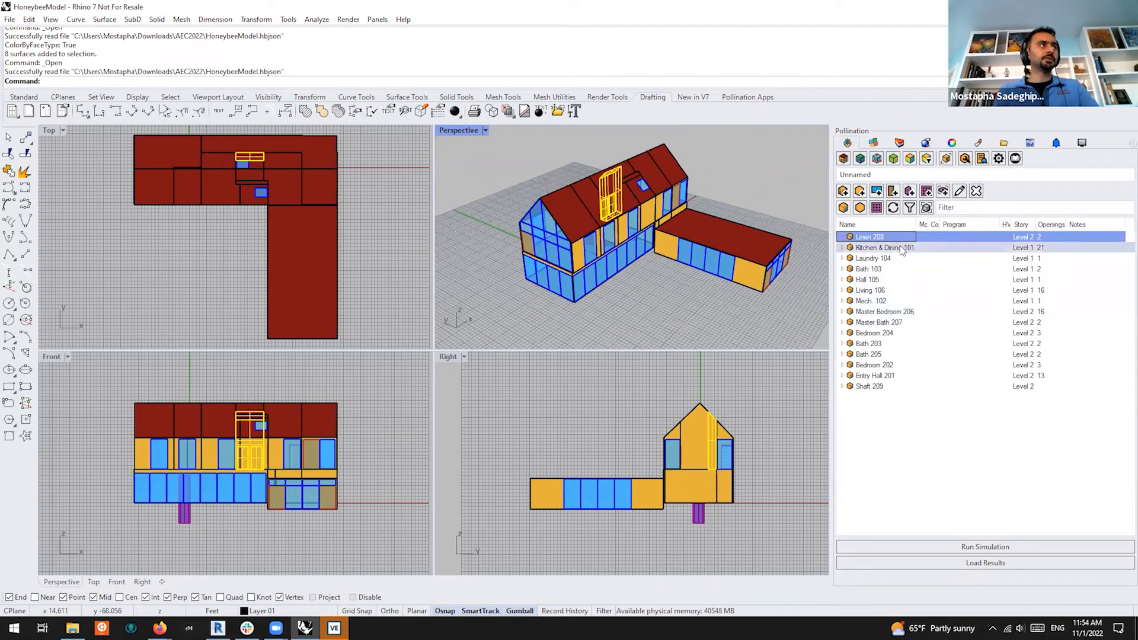
pyautogui.click(882, 377)
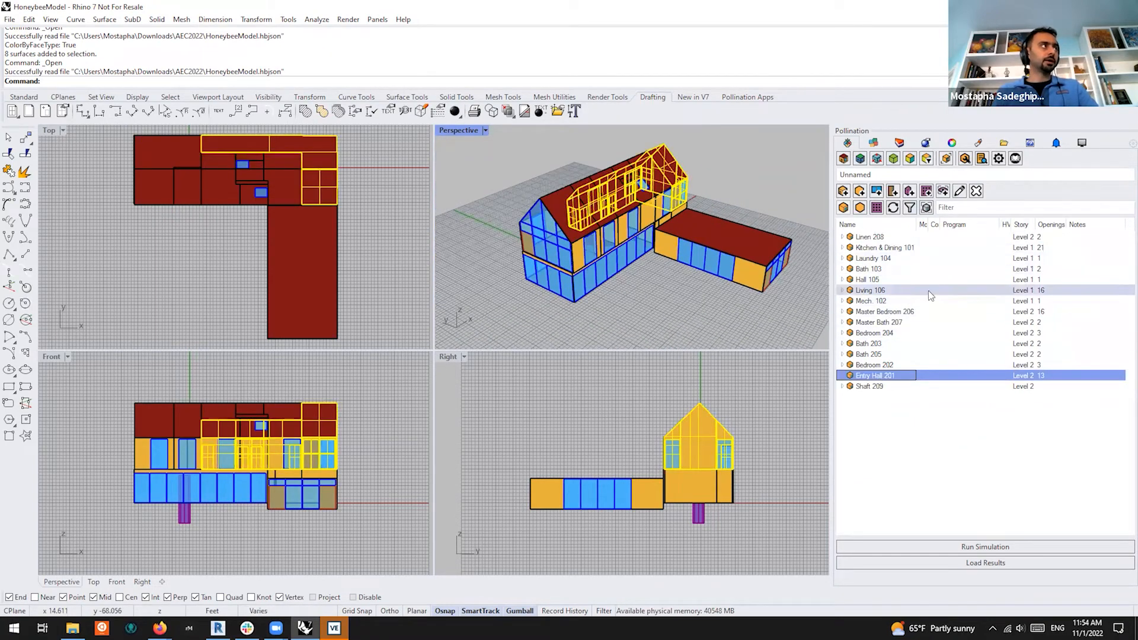
pyautogui.click(503, 286)
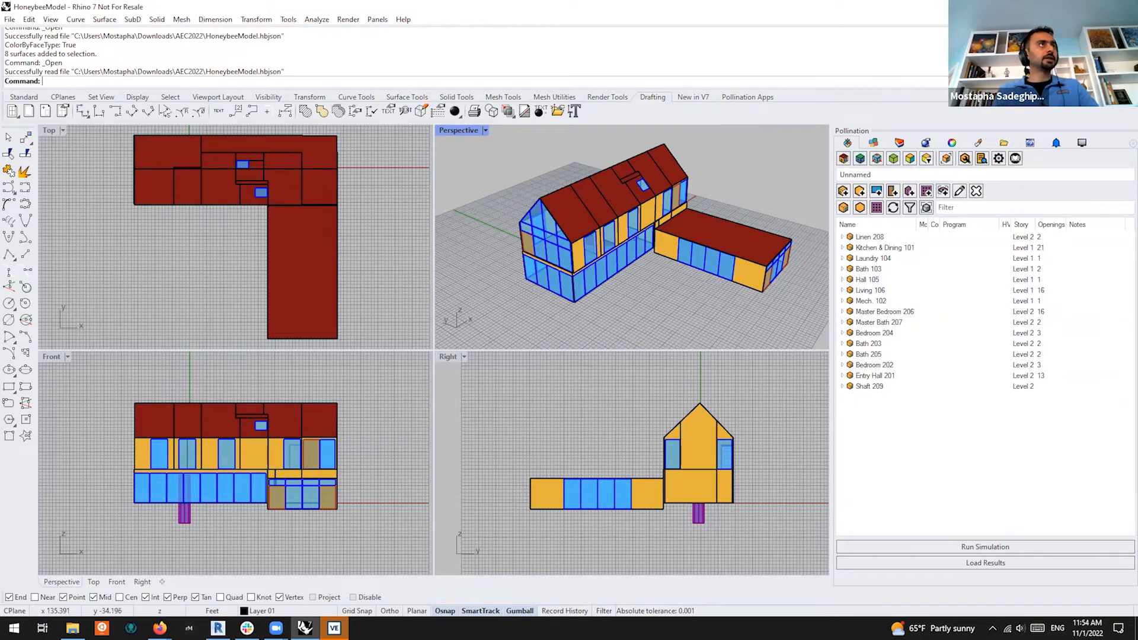
# Return to IES VE and quick-create an empty project
pyautogui.click(334, 628)
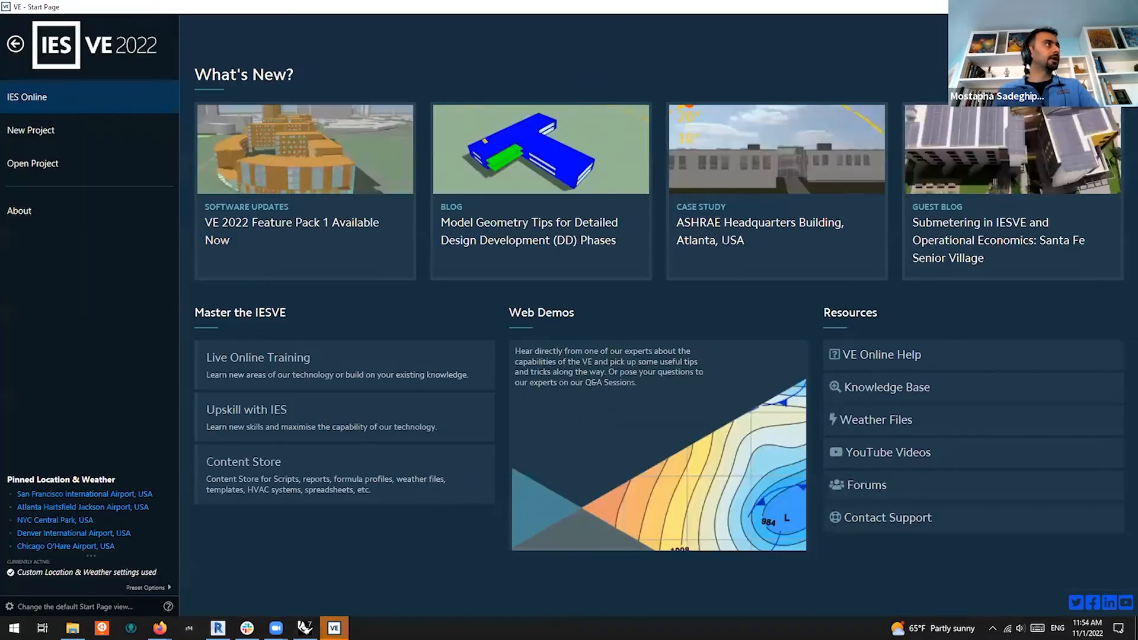
pyautogui.click(37, 164)
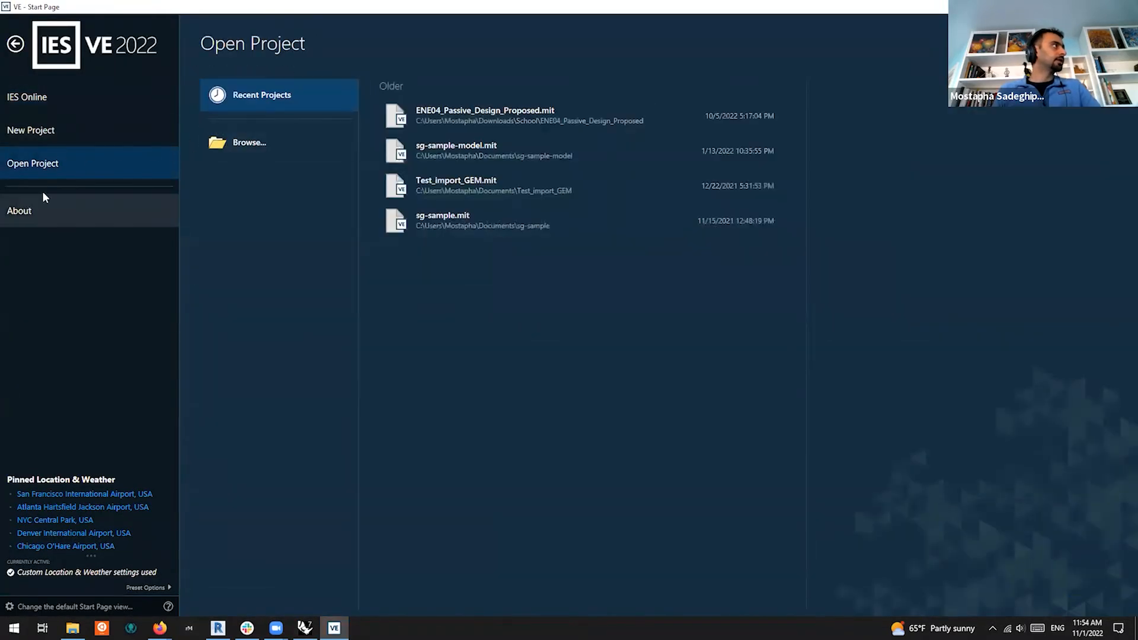
pyautogui.click(48, 130)
pyautogui.click(289, 243)
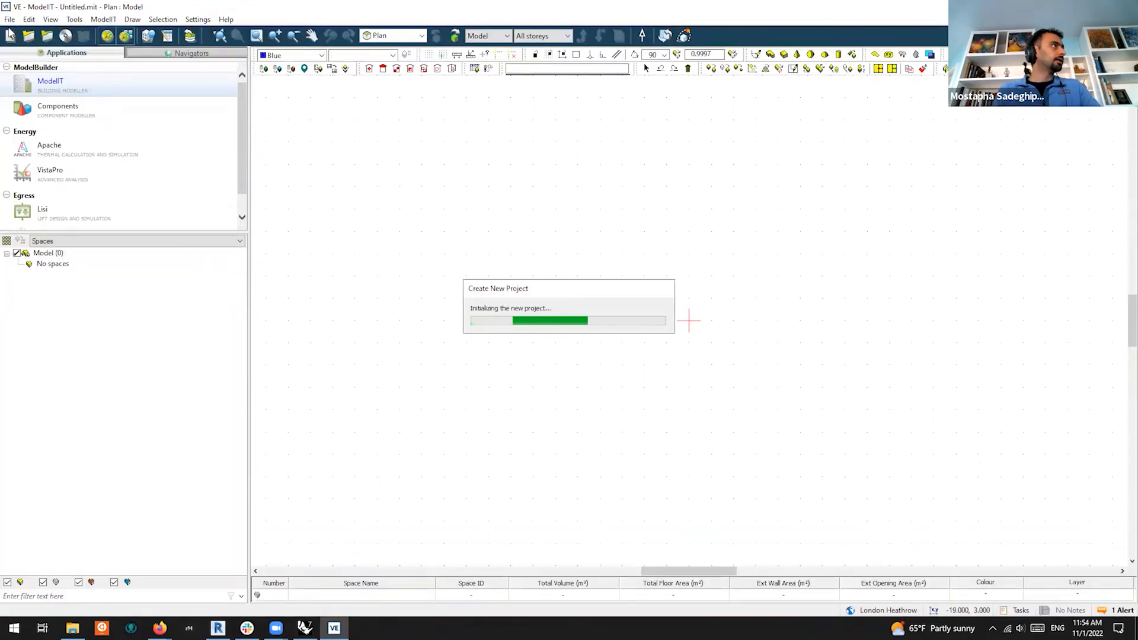
# Import BIM file IES_VEModel.gem using the GEM Files filter and orbit its 3D preview
pyautogui.click(12, 20)
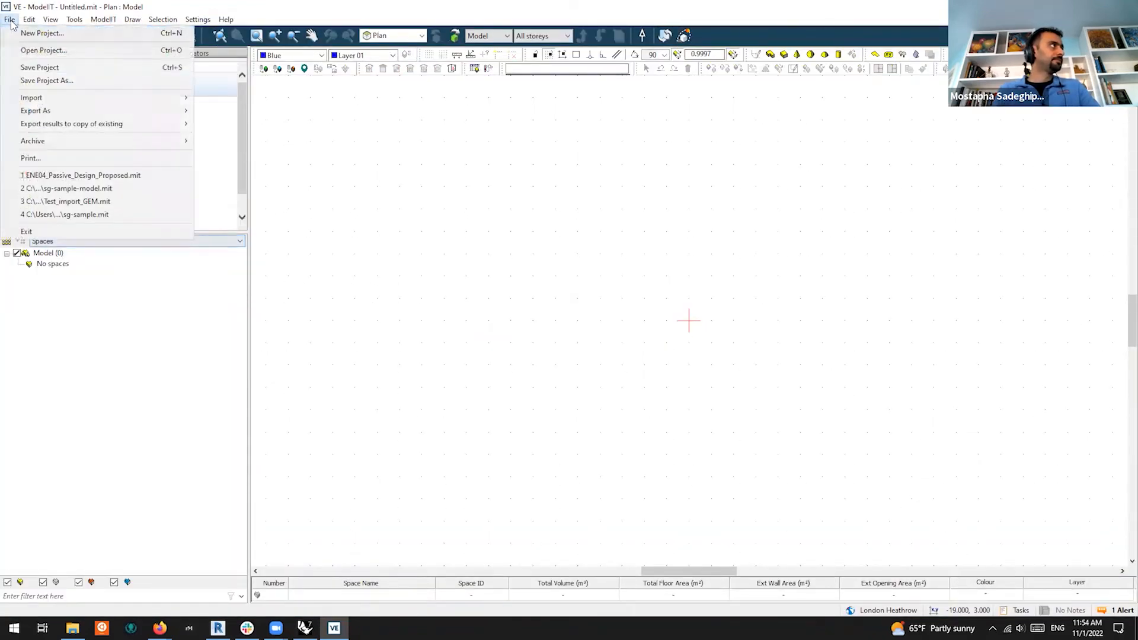
pyautogui.moveTo(76, 99)
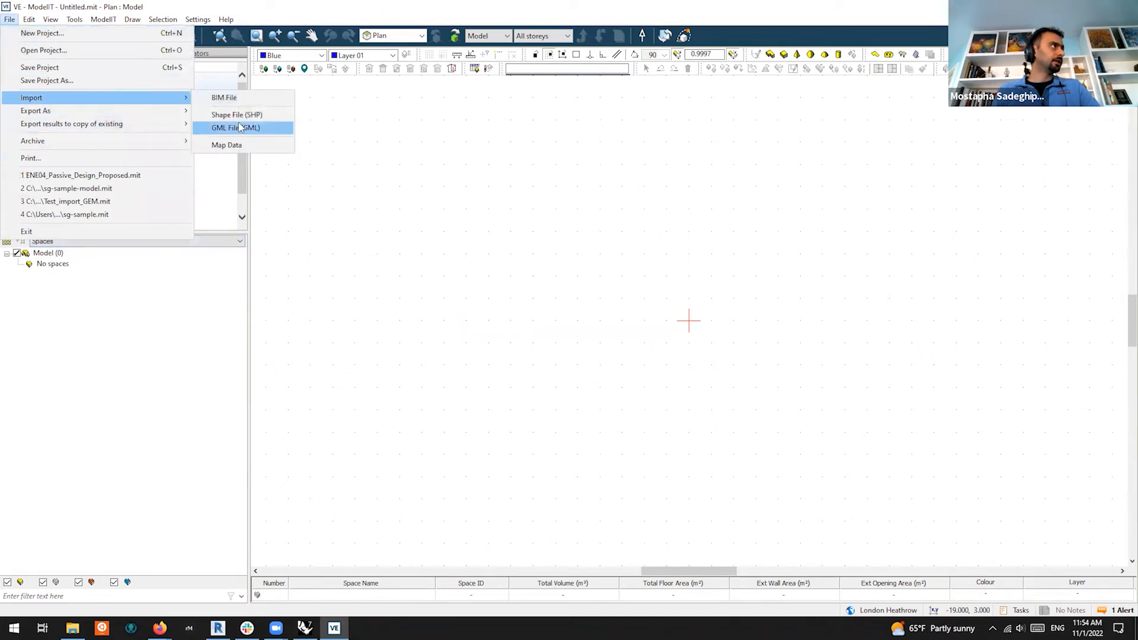
pyautogui.click(248, 98)
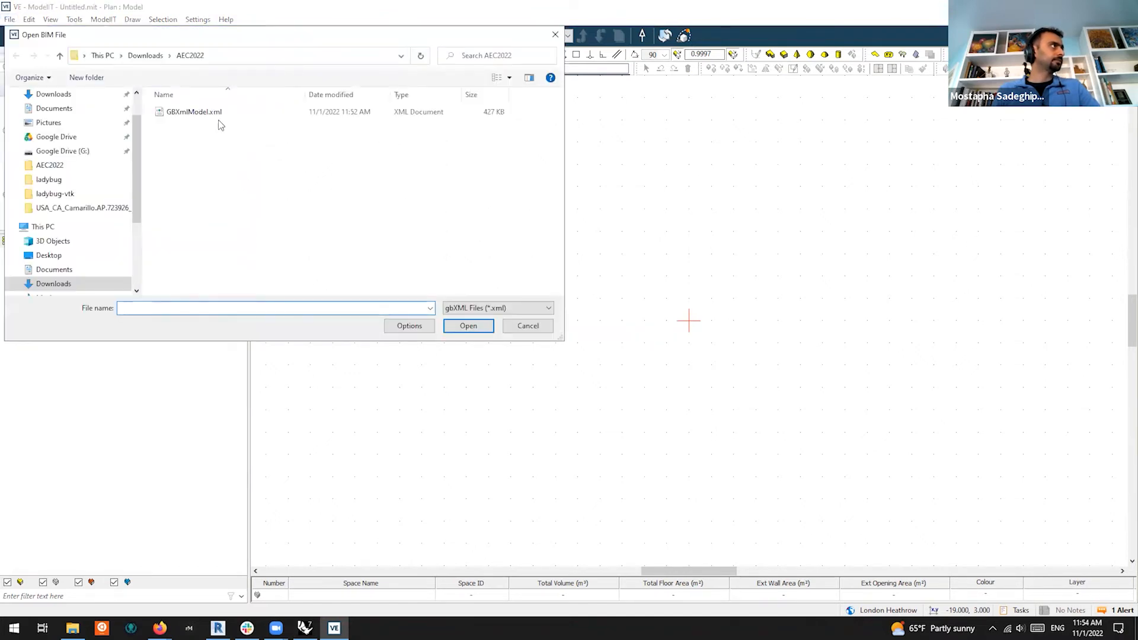
pyautogui.click(216, 112)
pyautogui.click(477, 308)
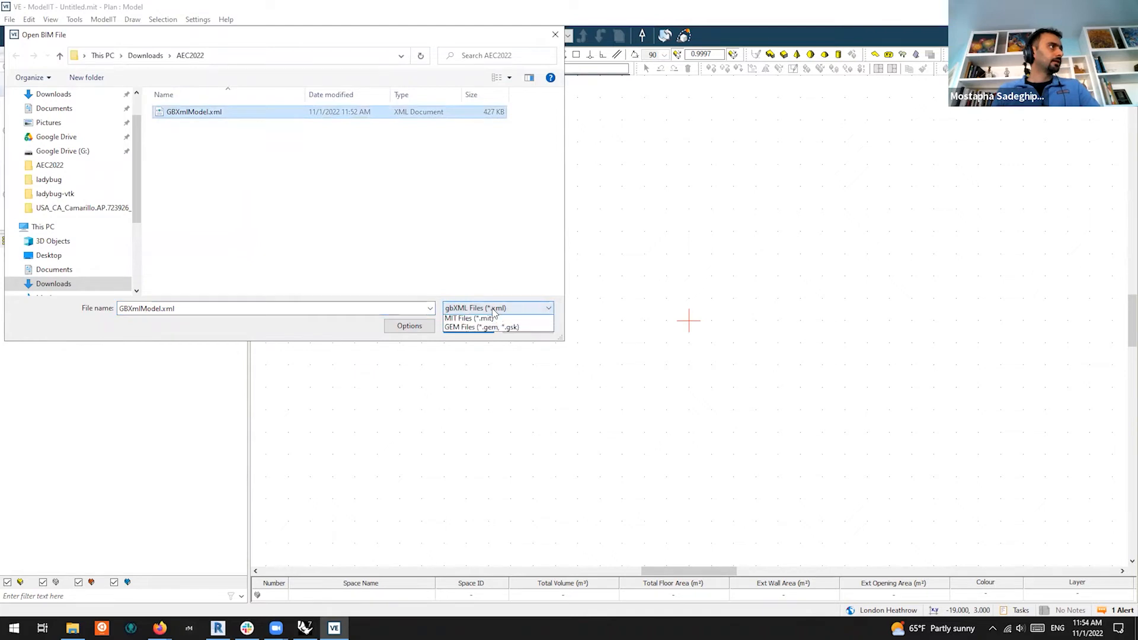
pyautogui.click(474, 346)
pyautogui.click(201, 113)
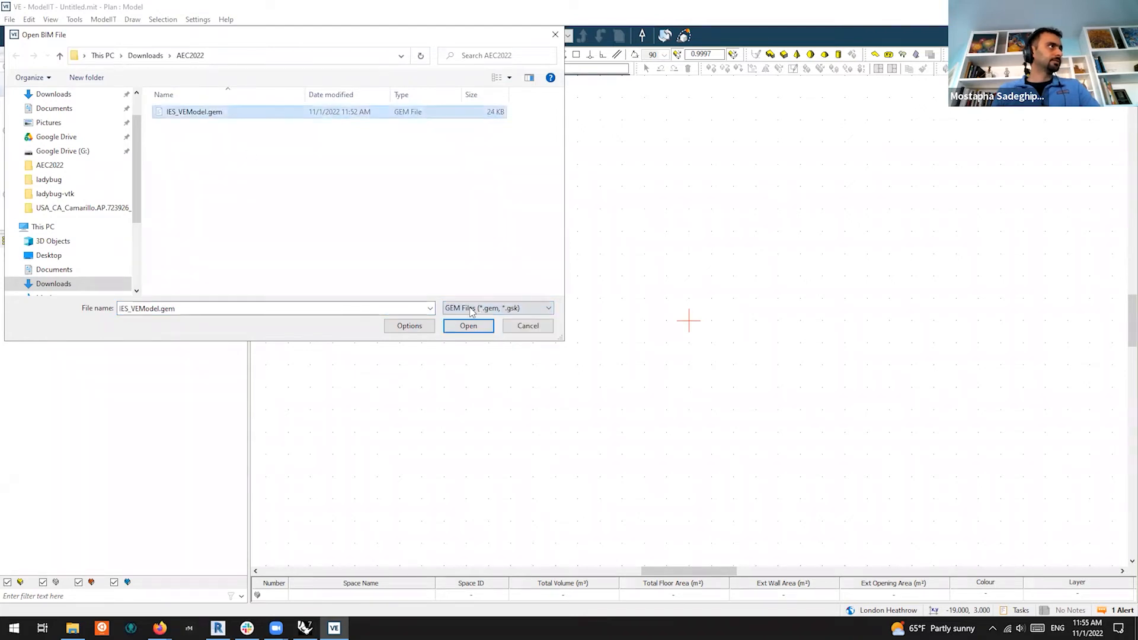
pyautogui.click(469, 328)
pyautogui.moveTo(577, 190); pyautogui.dragTo(536, 244)
pyautogui.scroll(5, 486, 285)
pyautogui.moveTo(485, 280)
pyautogui.mouseDown()
pyautogui.moveTo(493, 219)
pyautogui.moveTo(495, 295)
pyautogui.mouseUp()
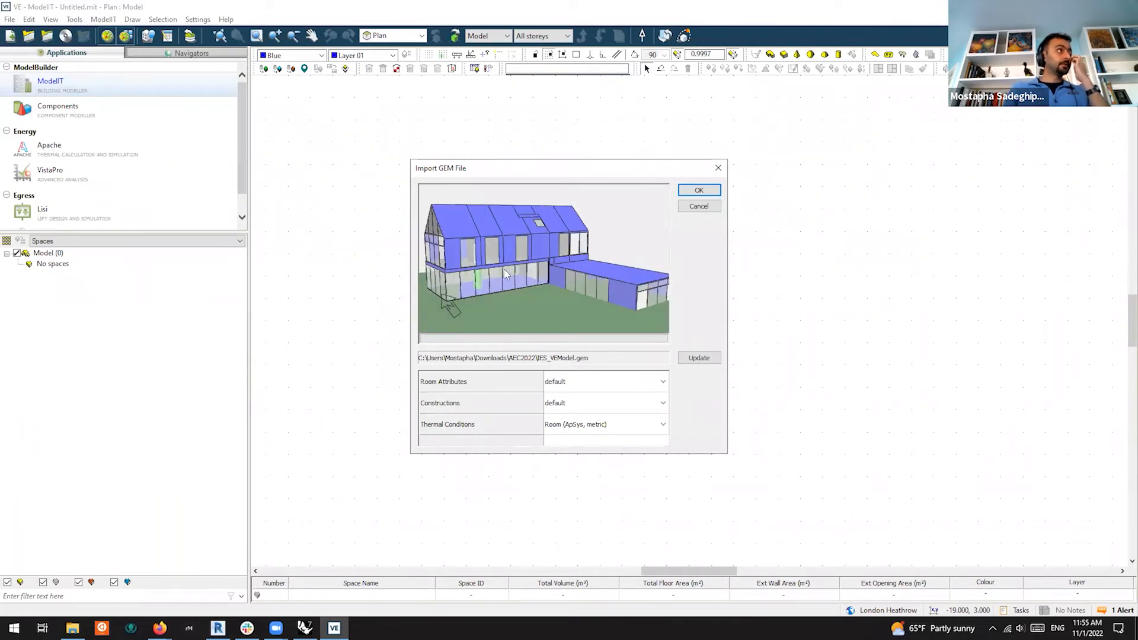
# Import the GEM model's 15 rooms and run a Model Report with Intersecting spaces checked
pyautogui.click(699, 190)
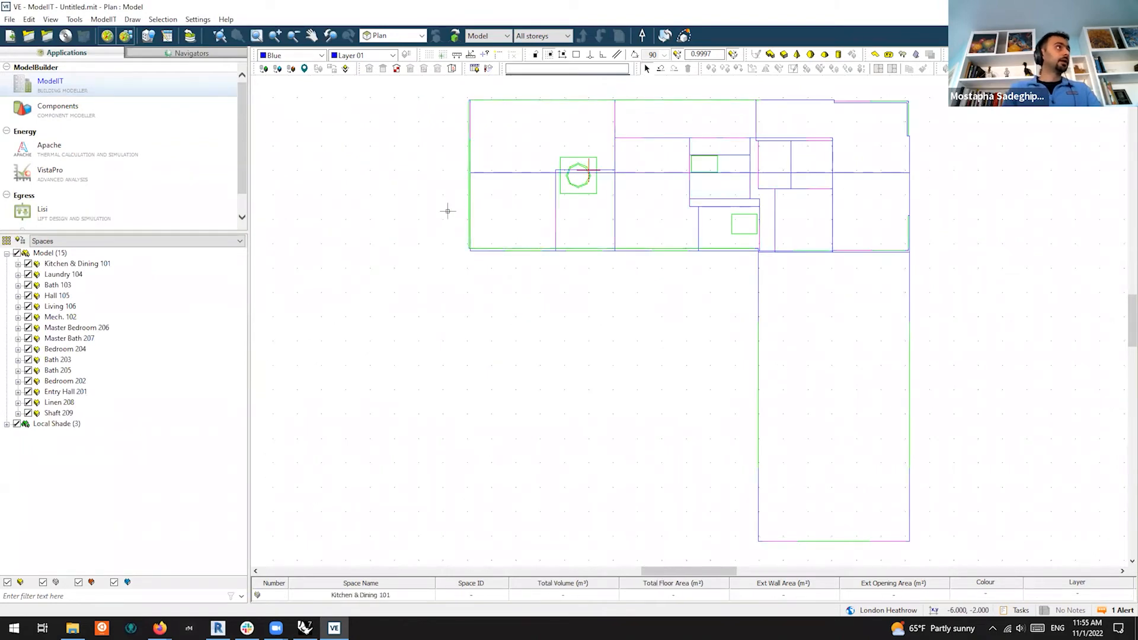
pyautogui.scroll(-1, 447, 211)
pyautogui.click(103, 19)
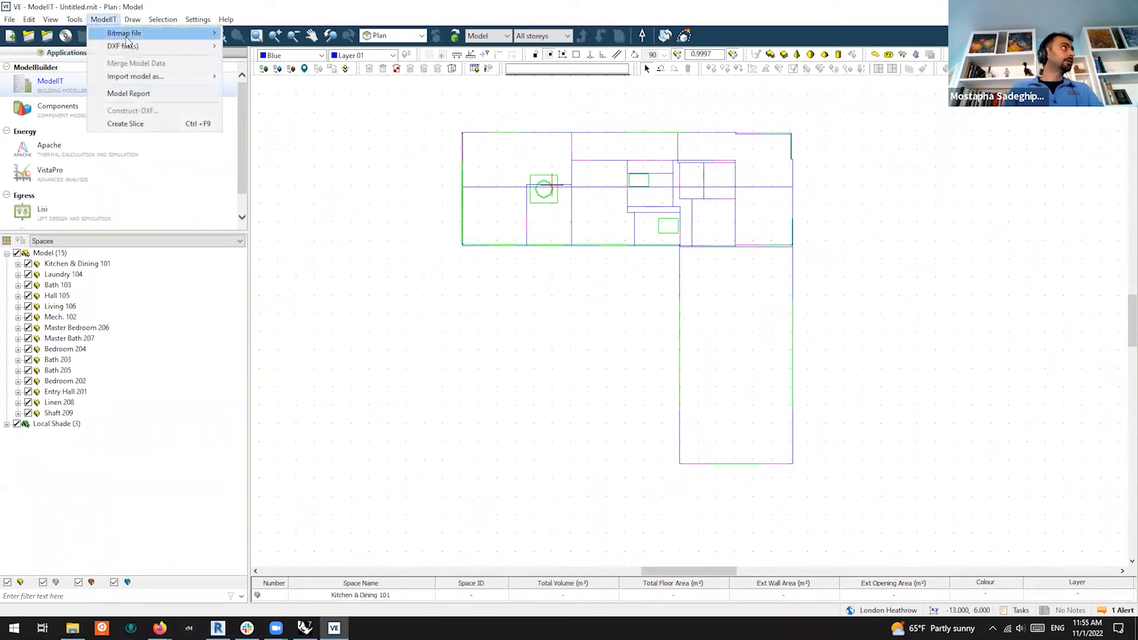
pyautogui.click(129, 94)
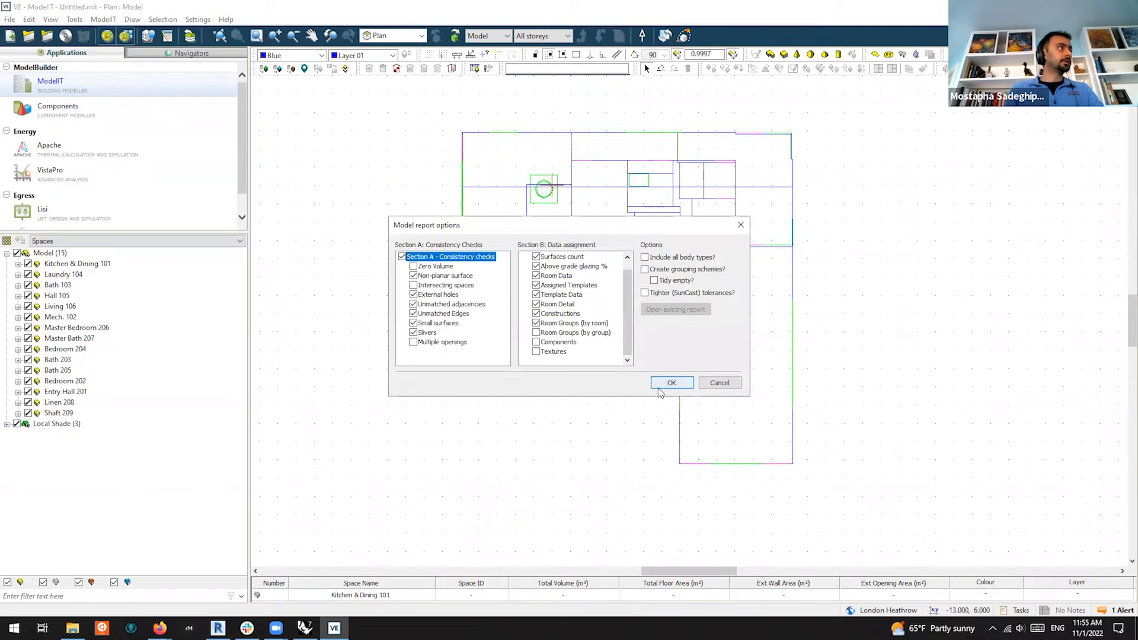
pyautogui.click(413, 285)
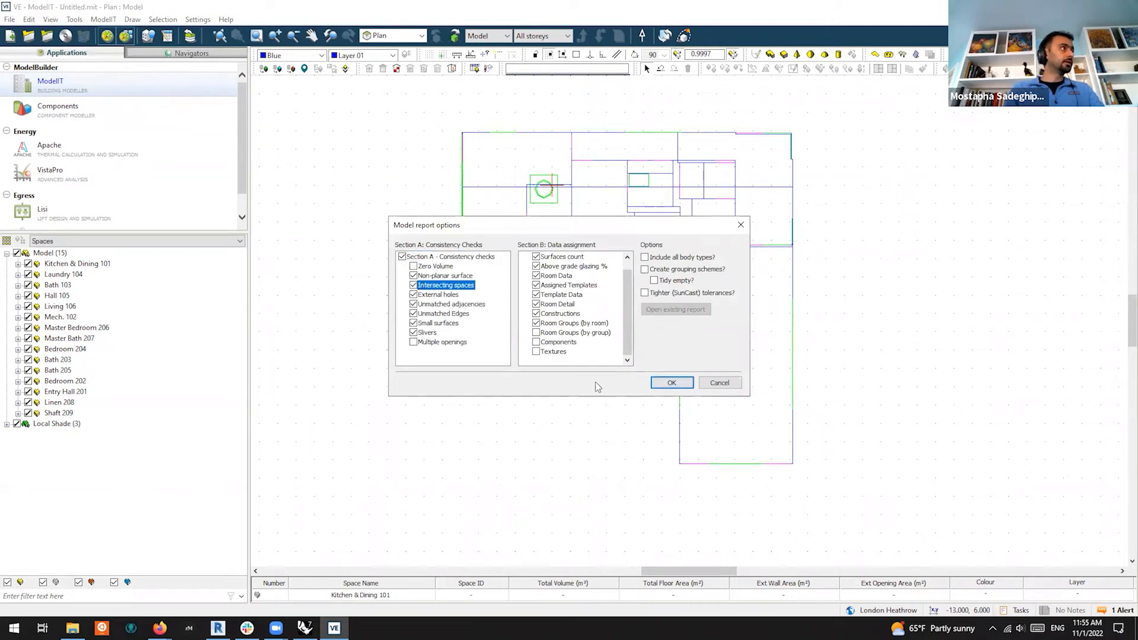
pyautogui.click(673, 385)
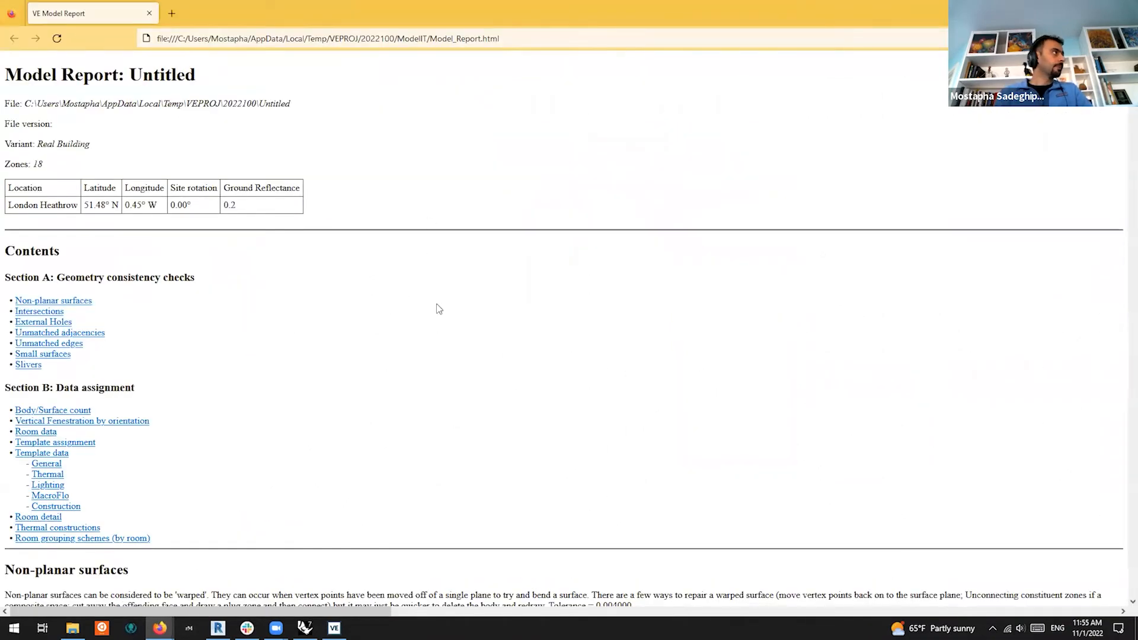
# Scroll through the report's fenestration and room data tables, then close Firefox
pyautogui.scroll(-15, 444, 318)
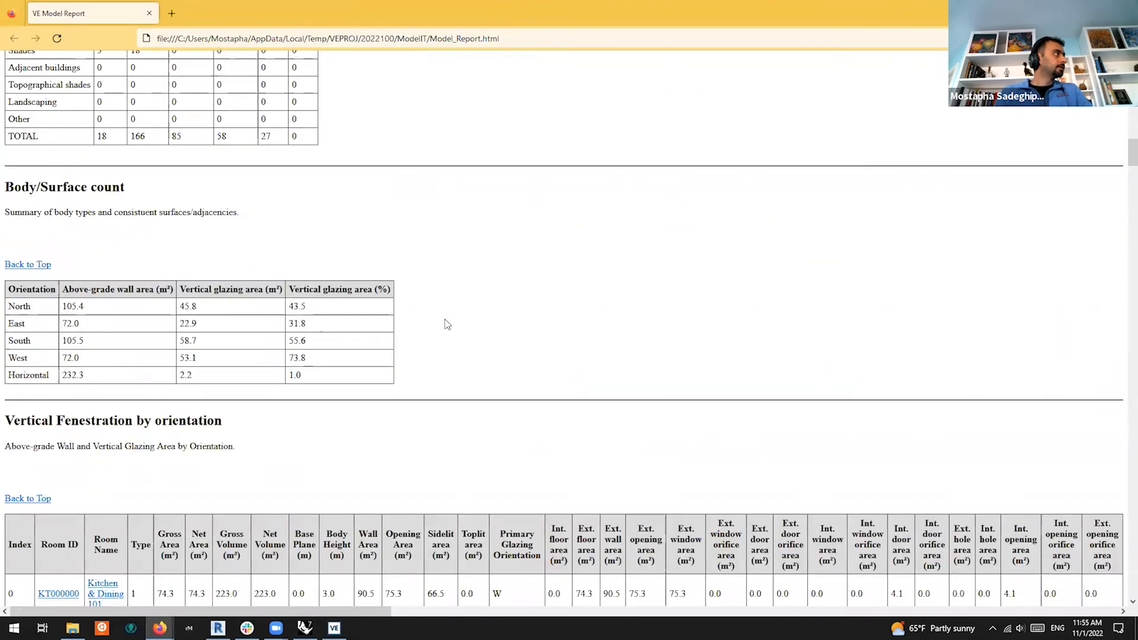
pyautogui.scroll(-6, 445, 319)
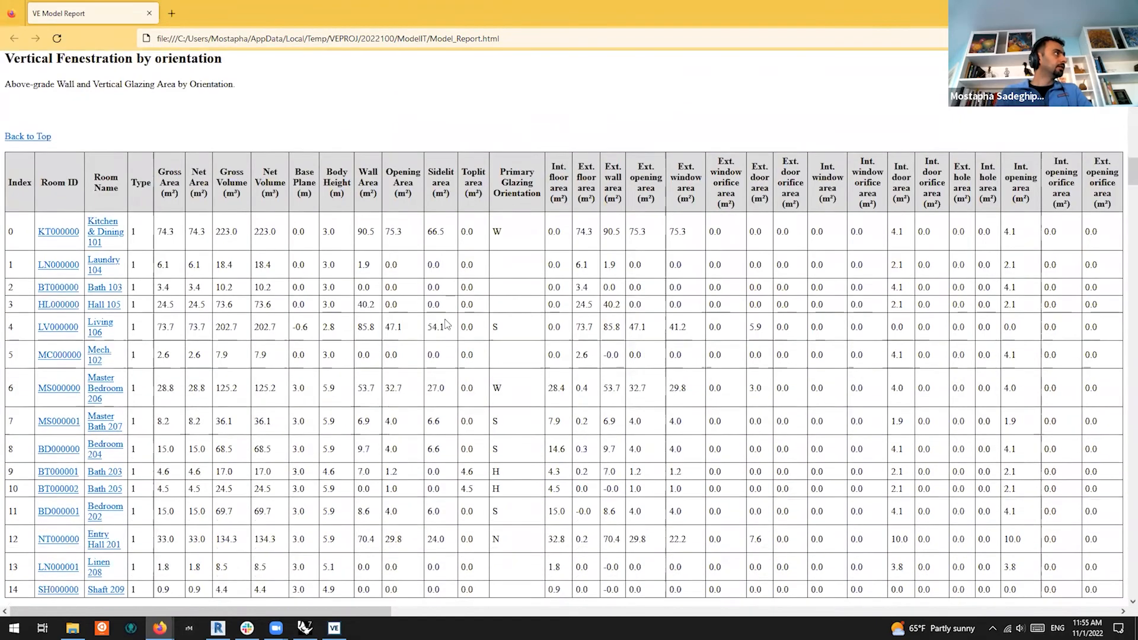
pyautogui.scroll(-14, 444, 323)
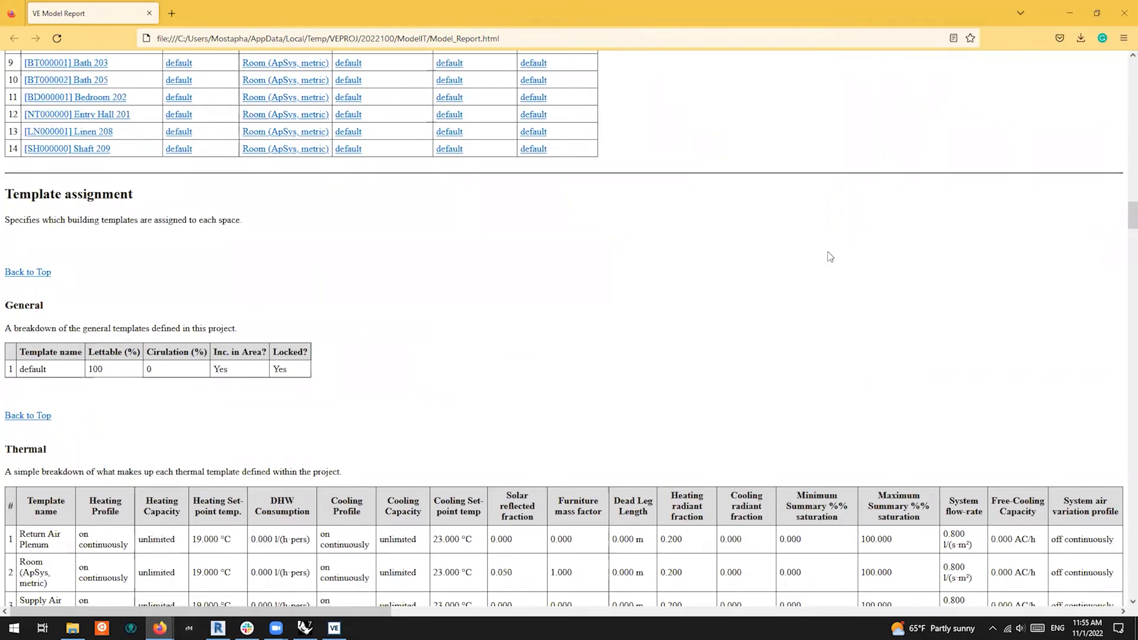
pyautogui.scroll(-12, 721, 356)
pyautogui.scroll(18, 679, 385)
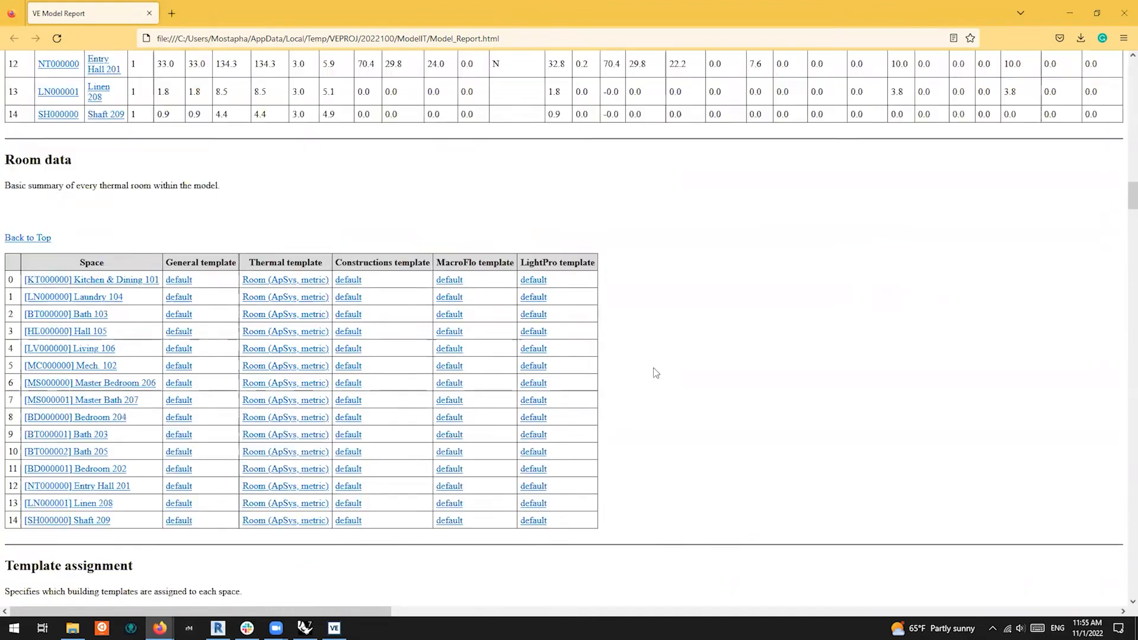
pyautogui.scroll(15, 656, 373)
pyautogui.click(1125, 11)
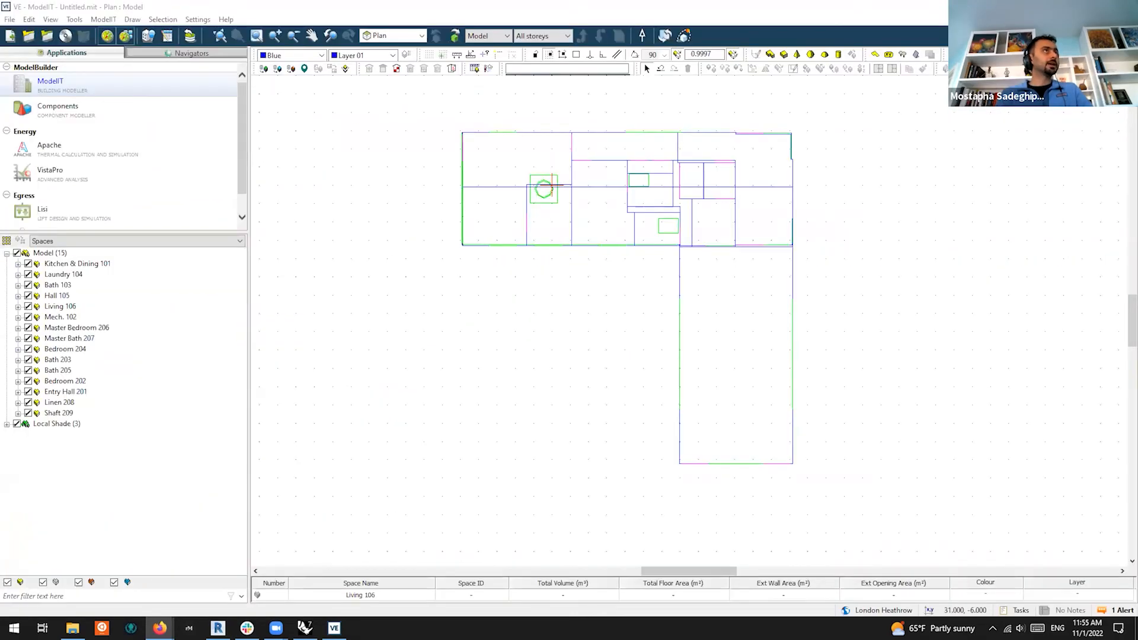
# Create a new project from BIM file GBXmlModel.xml and answer the untitled-model save prompt
pyautogui.click(10, 19)
pyautogui.click(33, 33)
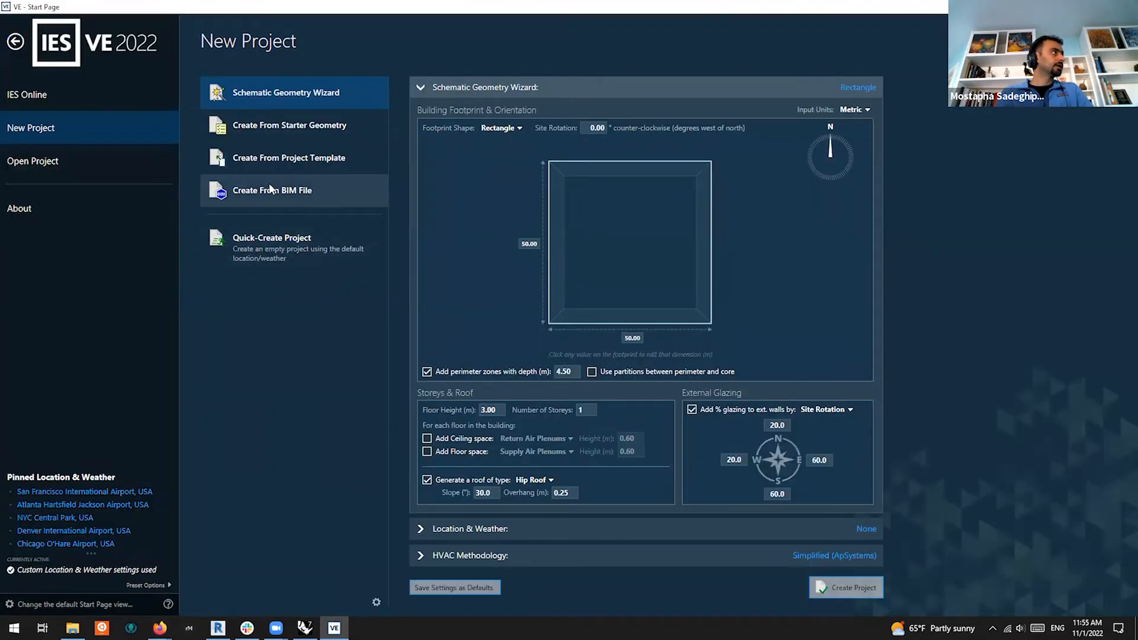
pyautogui.click(271, 189)
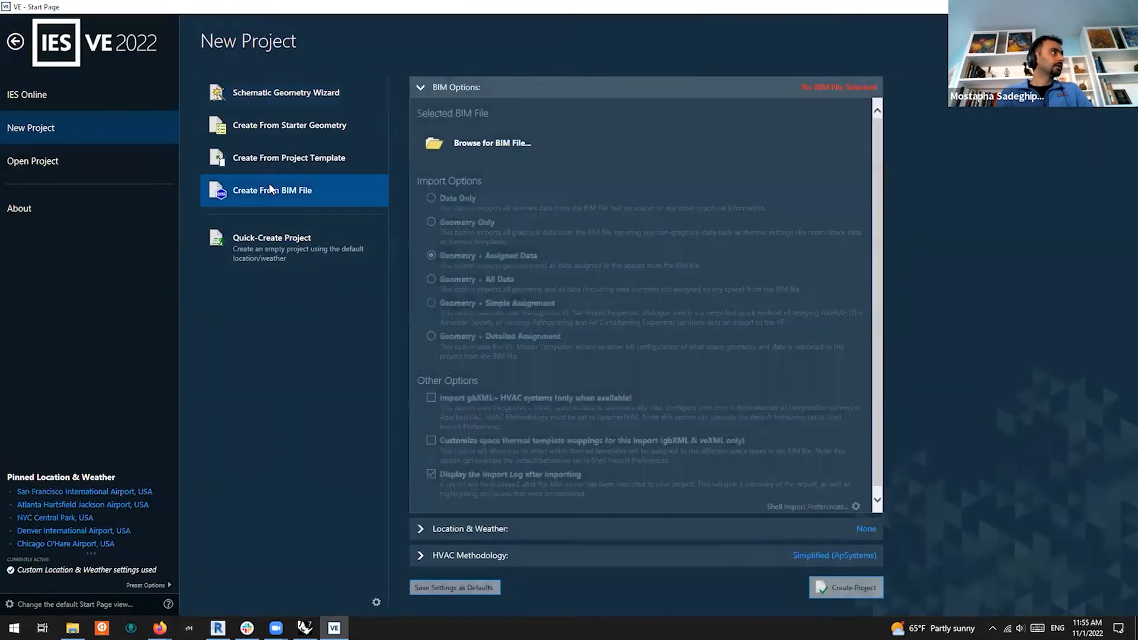
pyautogui.click(492, 146)
pyautogui.click(199, 113)
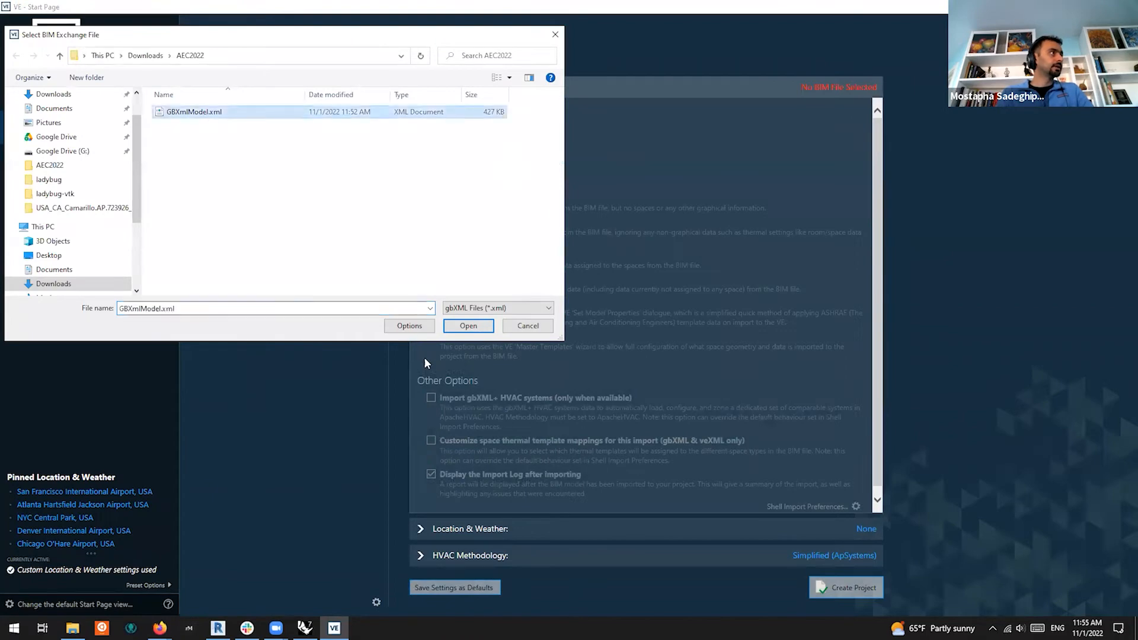
pyautogui.click(468, 326)
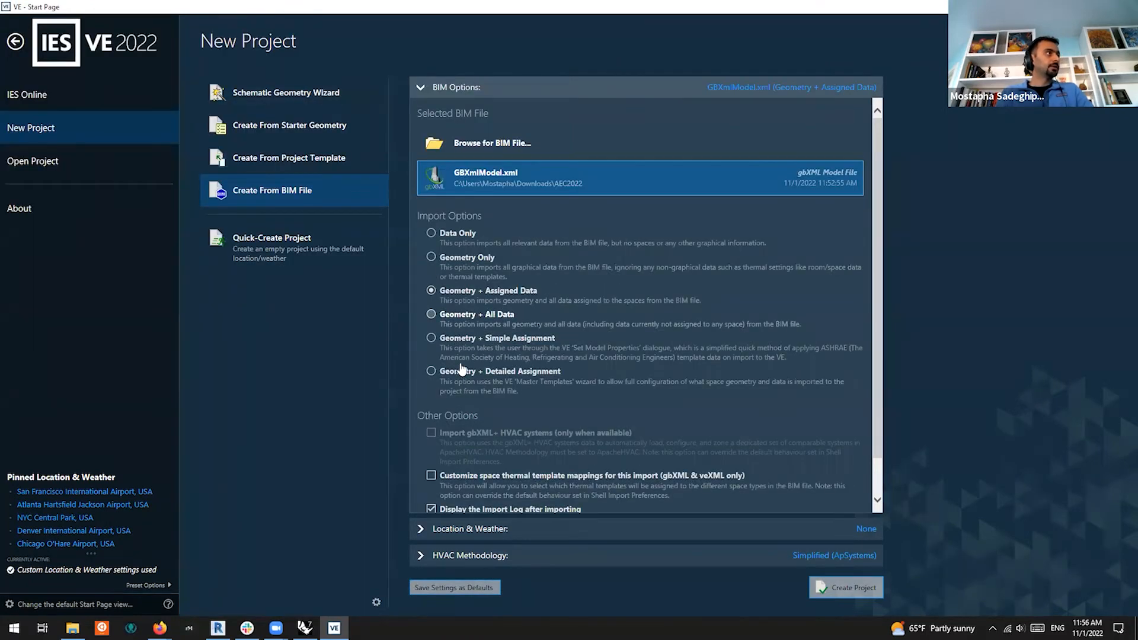
pyautogui.click(844, 588)
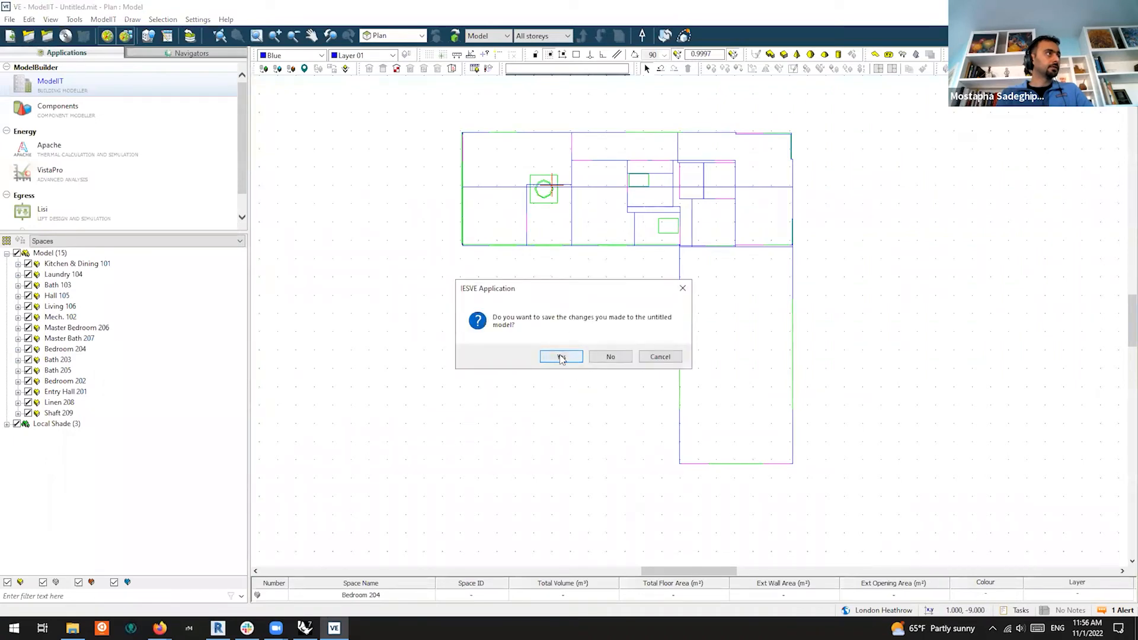
pyautogui.click(600, 357)
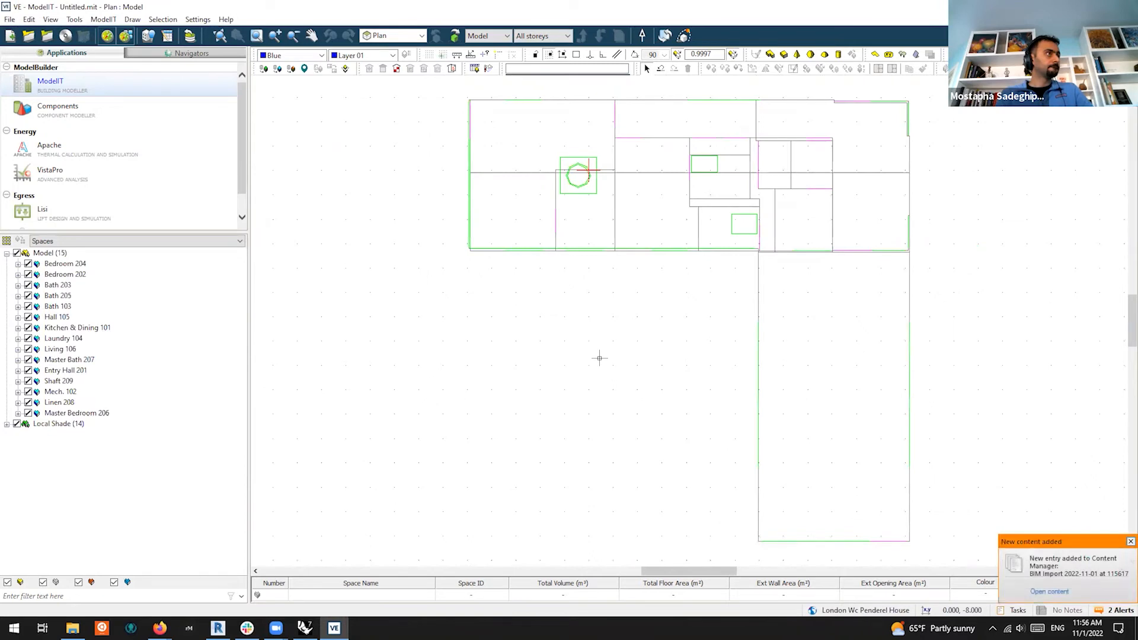
# Open the BIM Import Statistics report and scroll through each room's unmatched edges and missing areas
pyautogui.click(1050, 592)
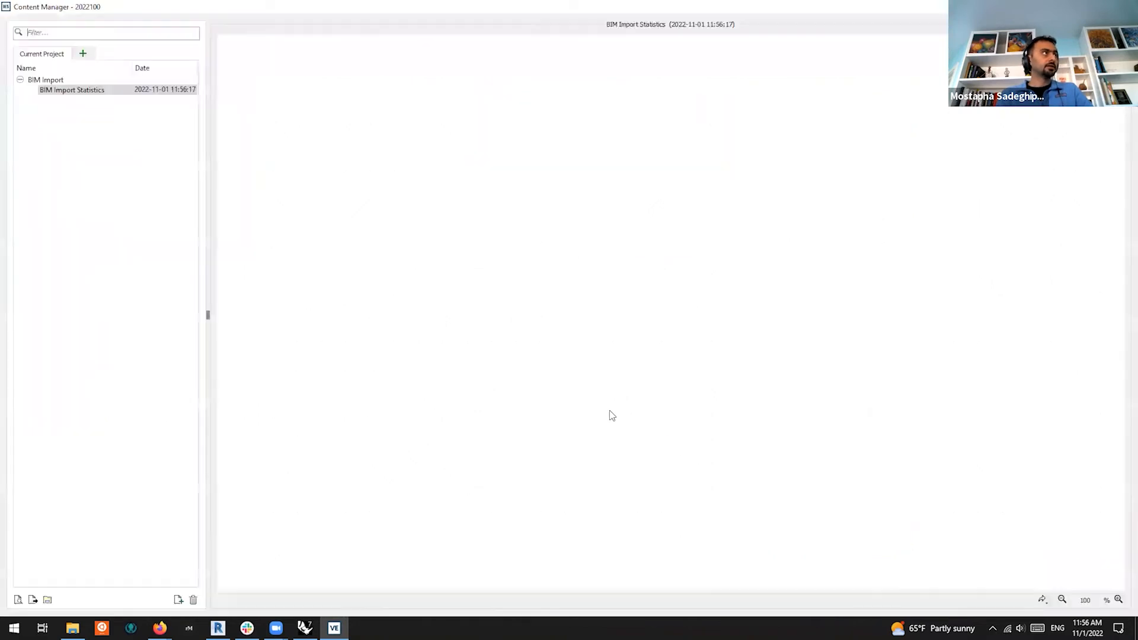
pyautogui.scroll(-6, 576, 316)
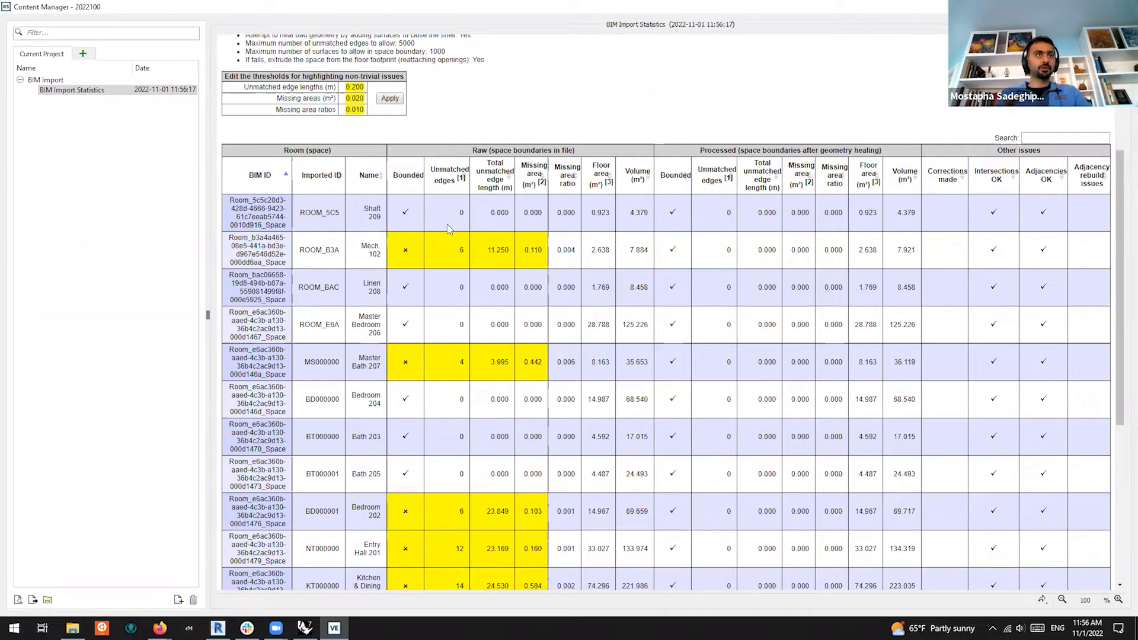
pyautogui.scroll(-4, 475, 249)
pyautogui.scroll(5, 505, 274)
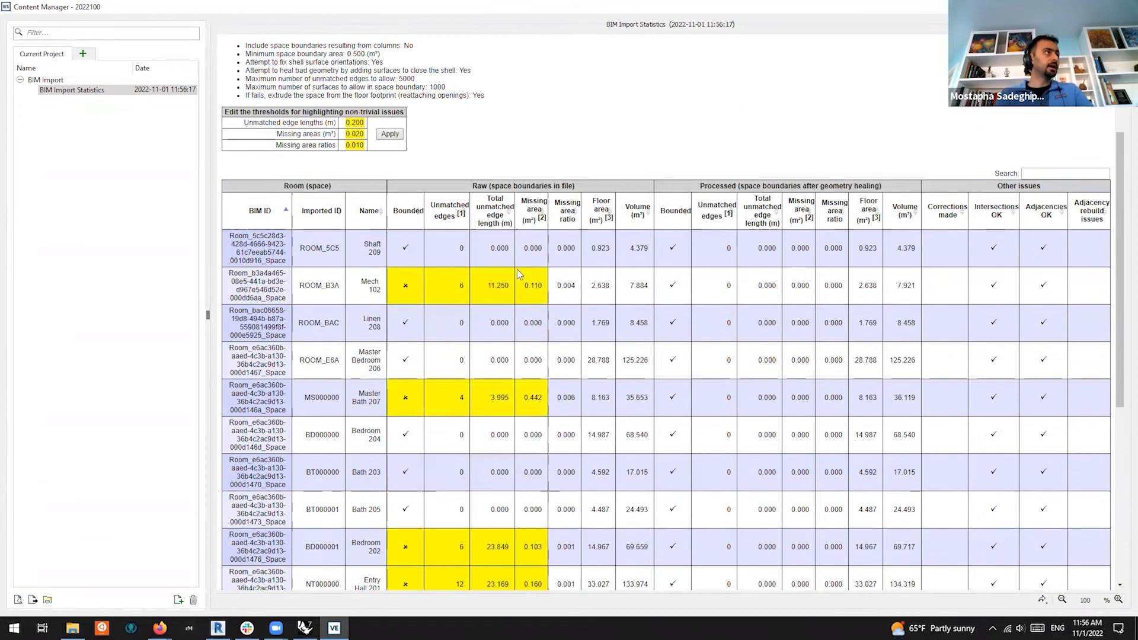
pyautogui.scroll(-6, 675, 317)
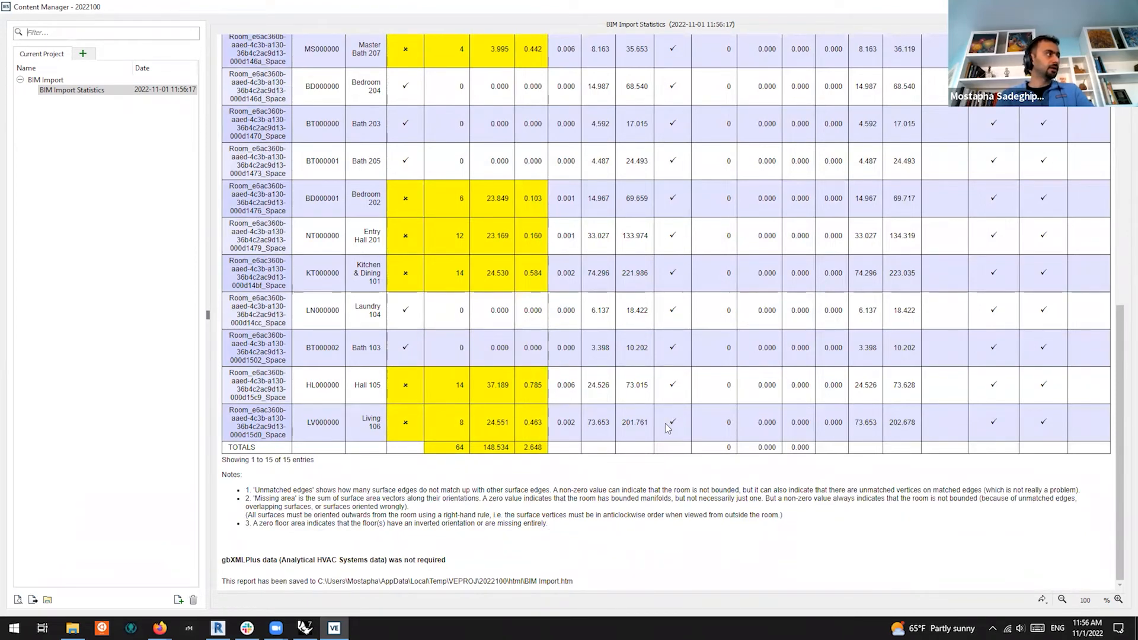
pyautogui.scroll(6, 668, 428)
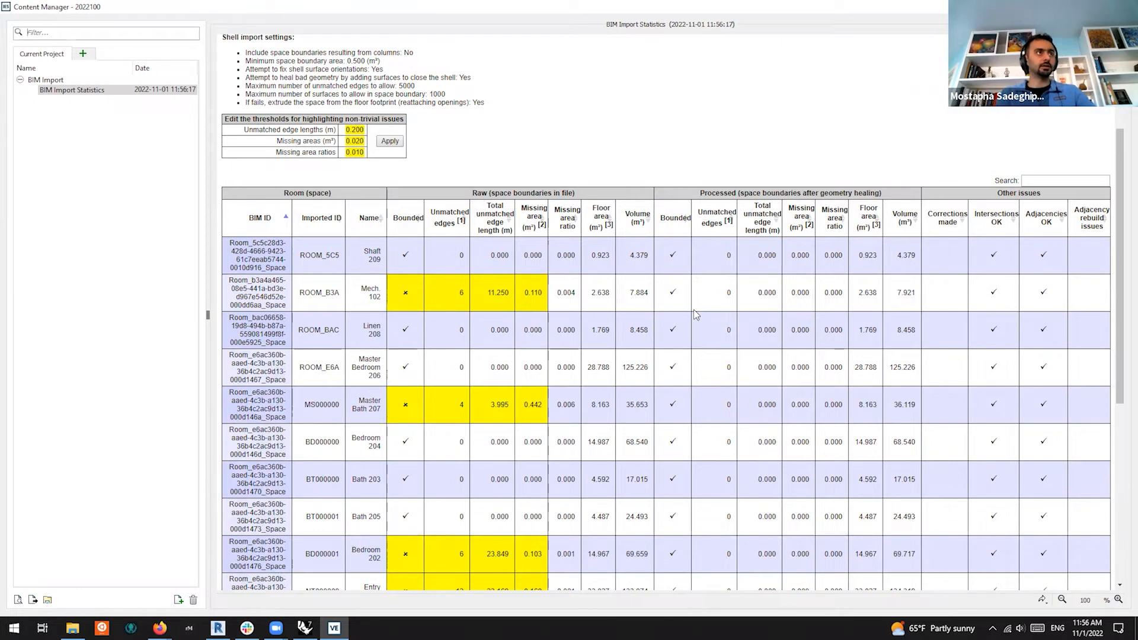
pyautogui.scroll(-5, 814, 244)
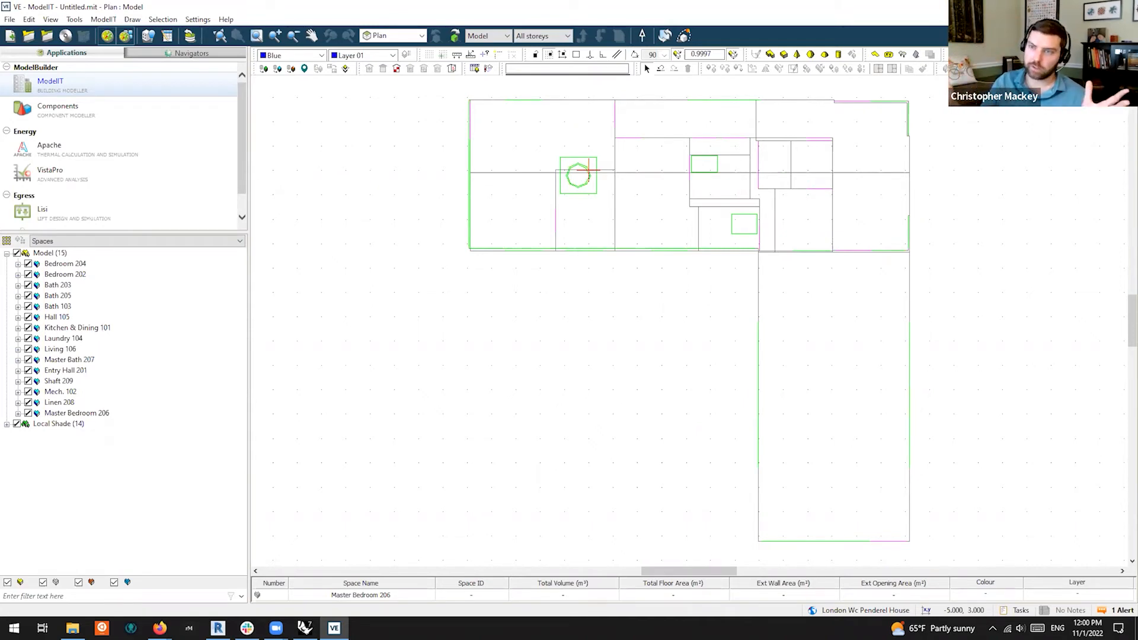
# Exit IES VE 2022, answering No to saving the untitled model
pyautogui.hotkey('alt', 'Tab')
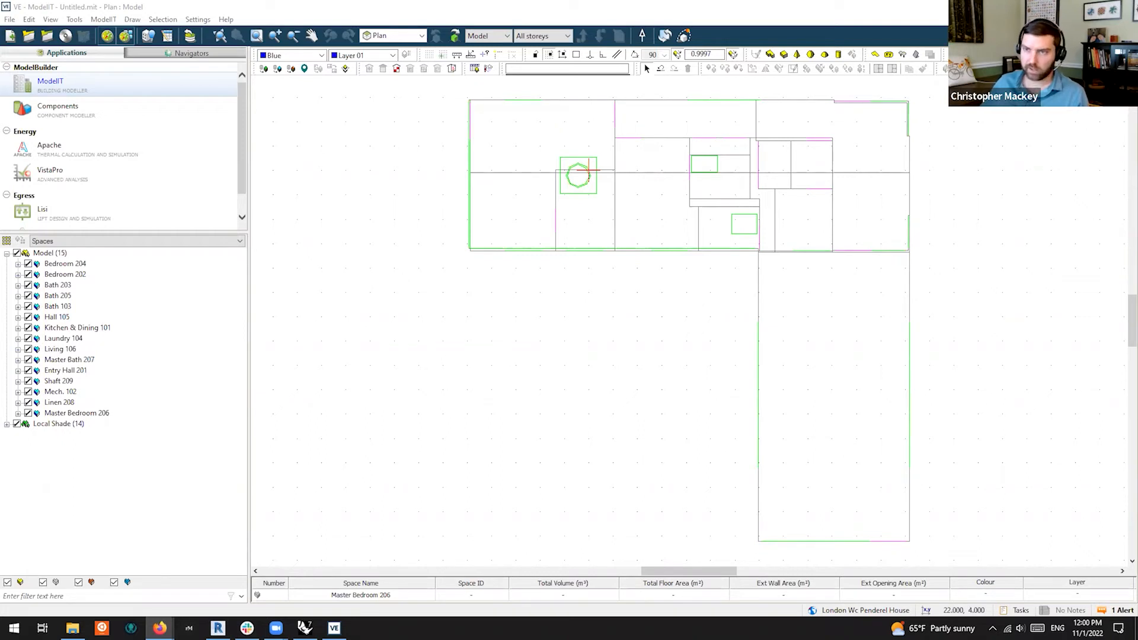
pyautogui.click(1125, 6)
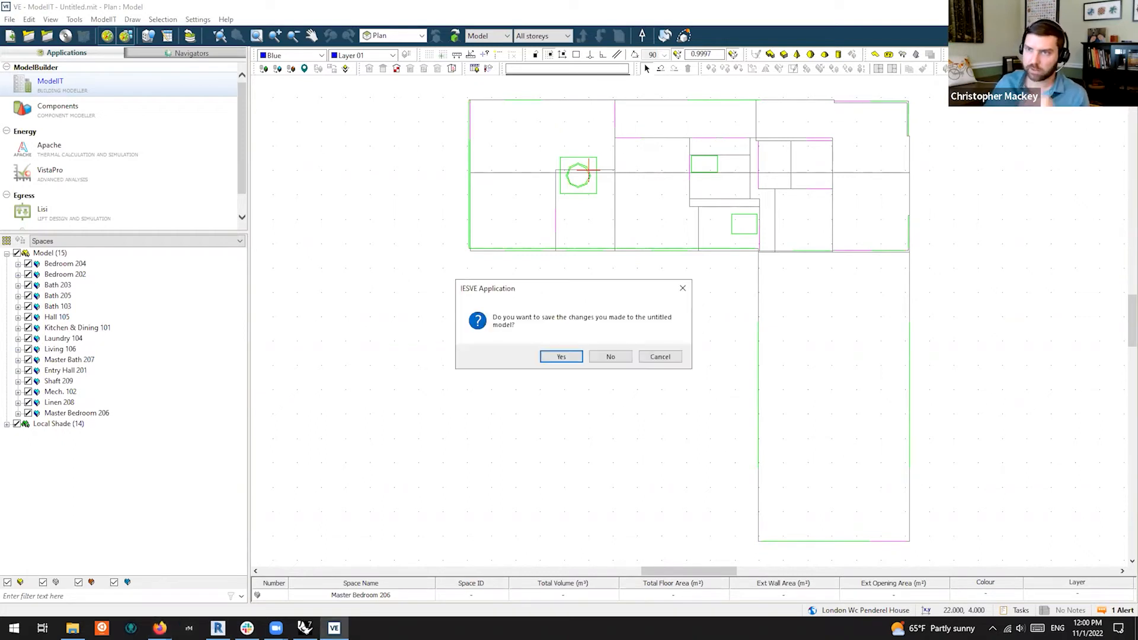
pyautogui.click(610, 357)
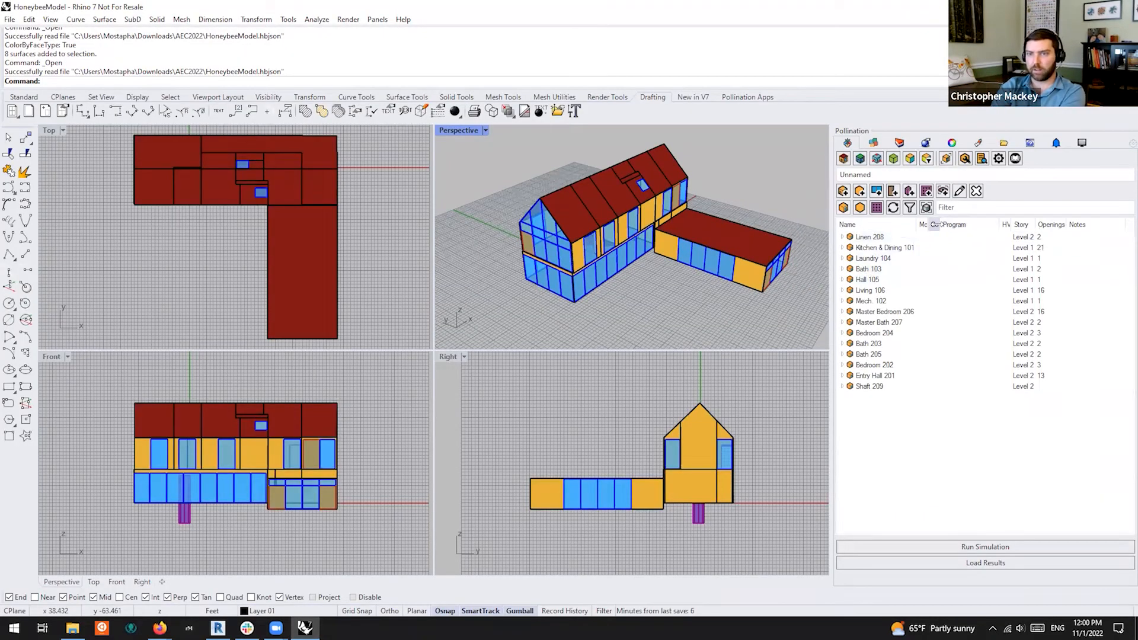
# Widen the Construction column, then select Linen 208 and all rooms in the Pollination room list
pyautogui.moveTo(935, 224); pyautogui.dragTo(968, 225)
pyautogui.click(897, 238)
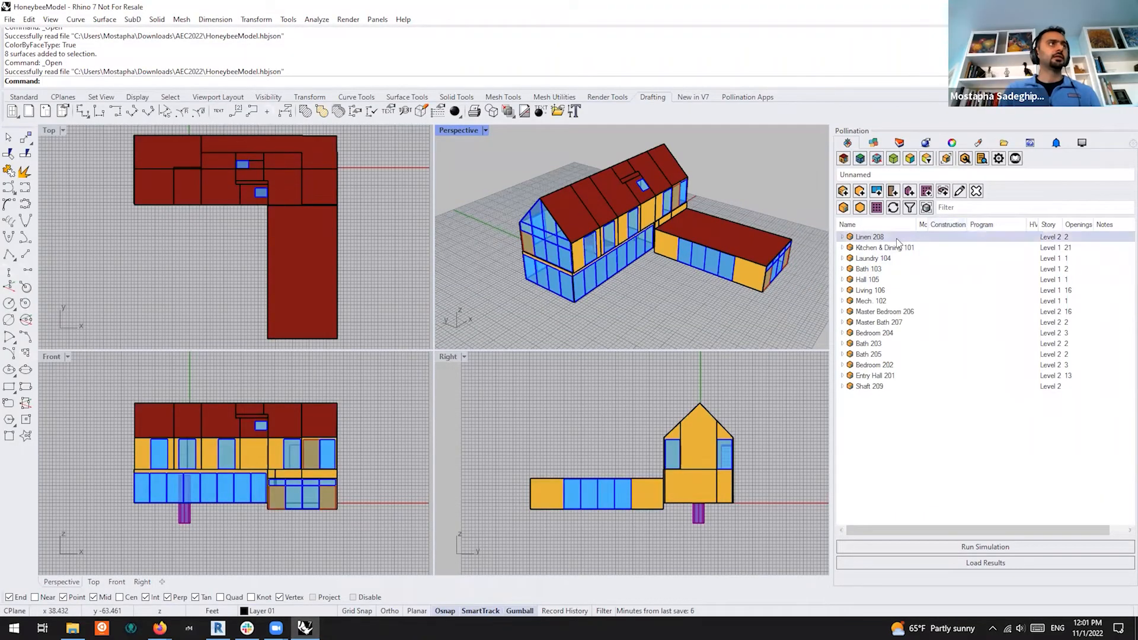
pyautogui.click(896, 238)
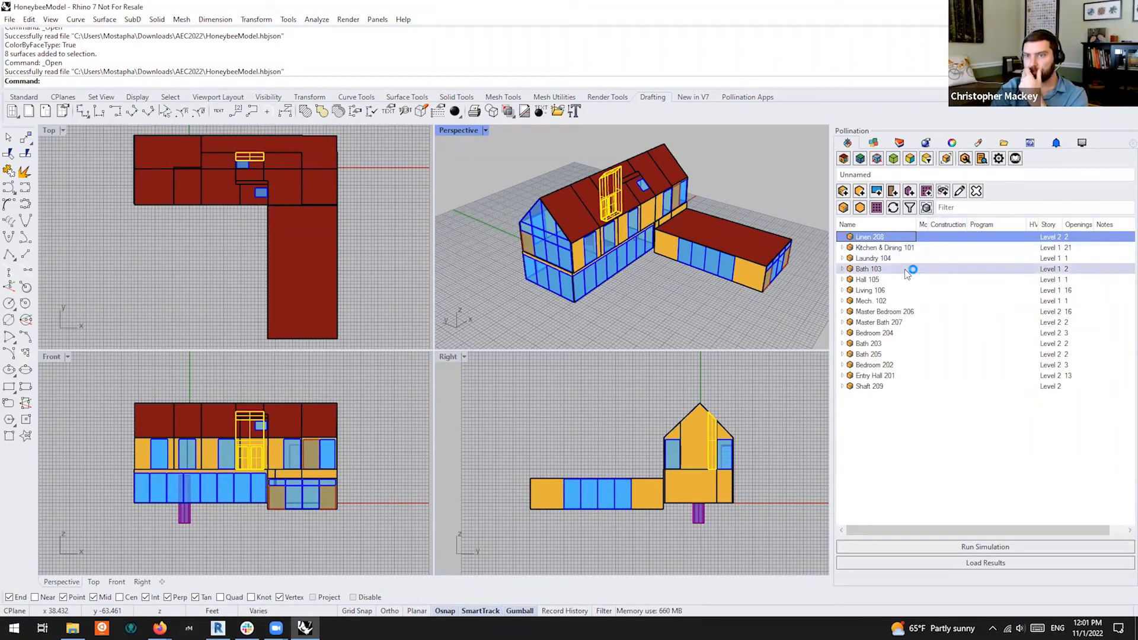
pyautogui.keyDown('shift'); pyautogui.click(890, 385); pyautogui.keyUp('shift')
pyautogui.rightClick(957, 241)
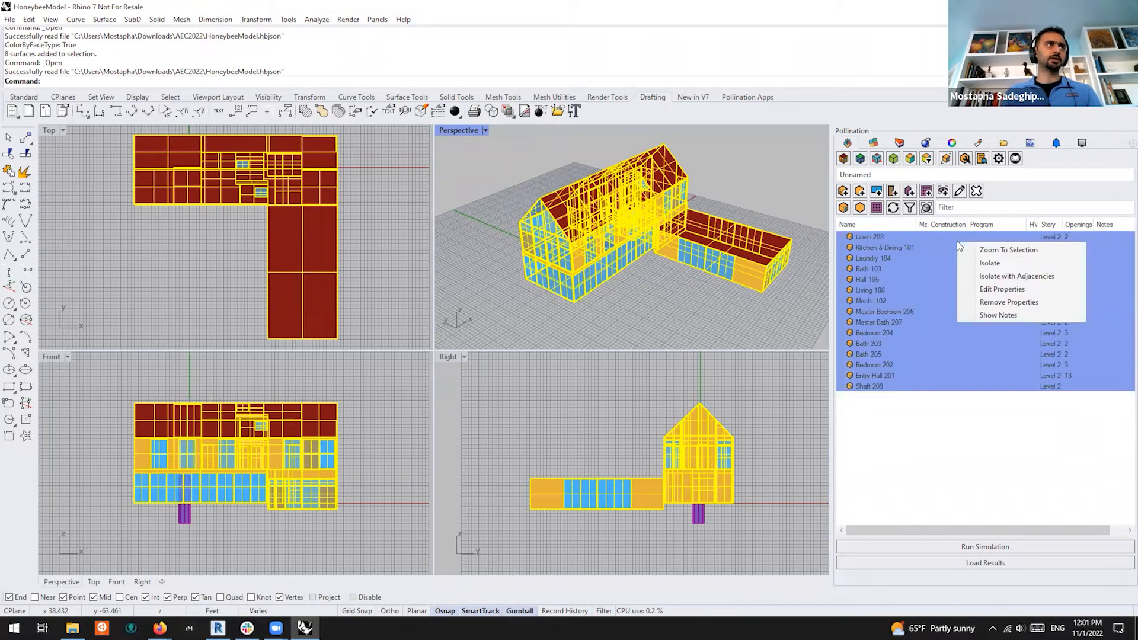
pyautogui.click(662, 290)
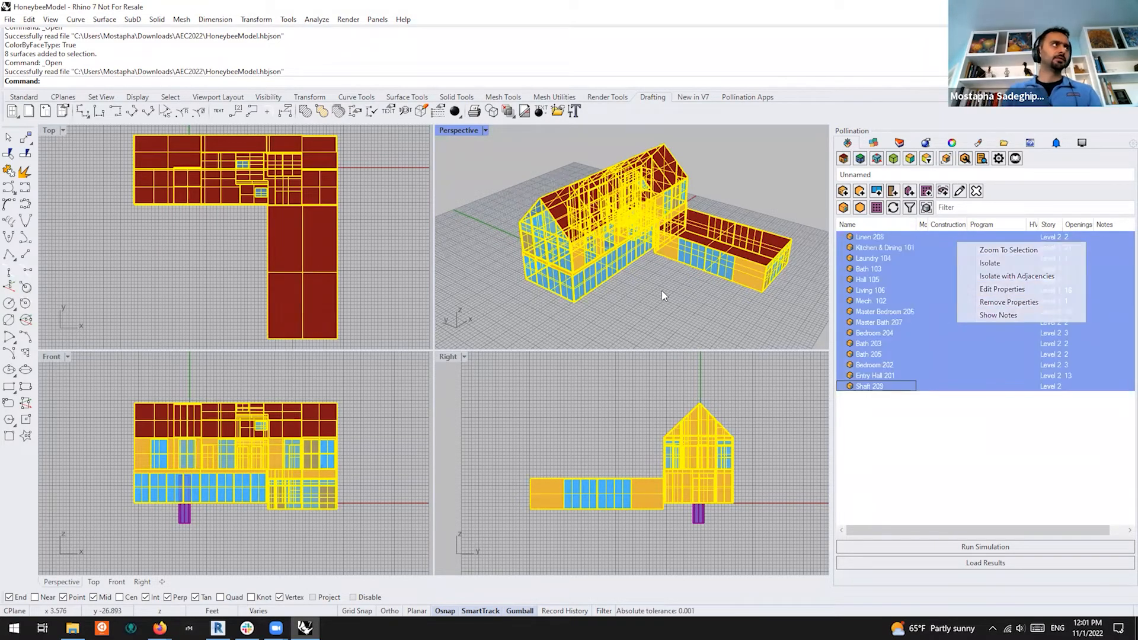
pyautogui.moveTo(646, 296); pyautogui.dragTo(652, 303, button='right')
# Clear the room selection and close Rhino without saving the HoneybeeModel
pyautogui.click(675, 289)
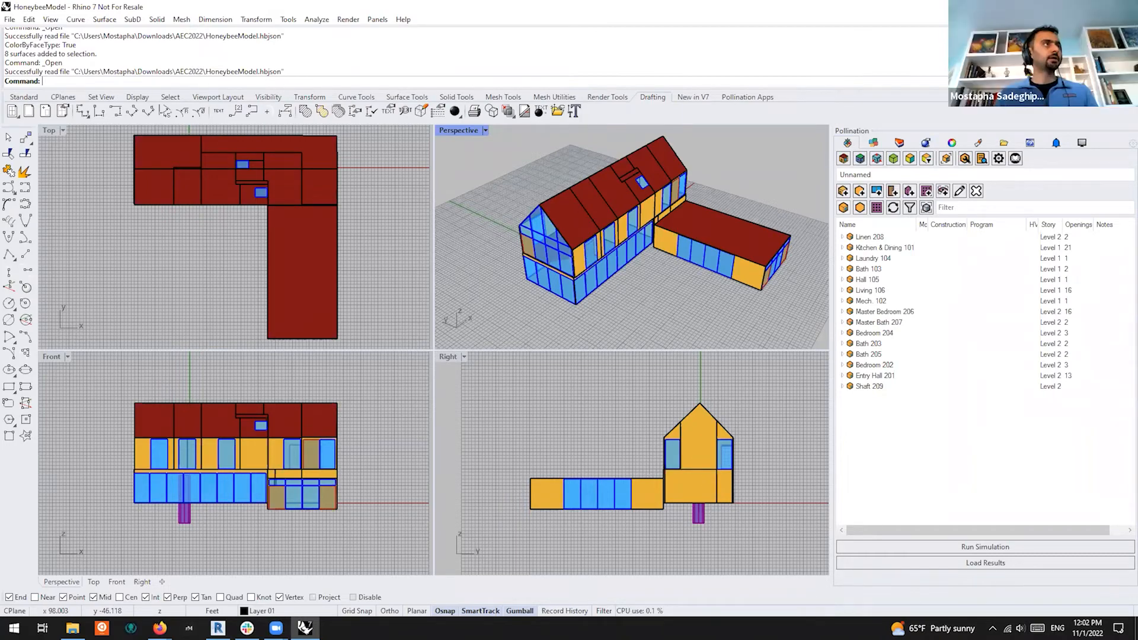
pyautogui.click(1127, 7)
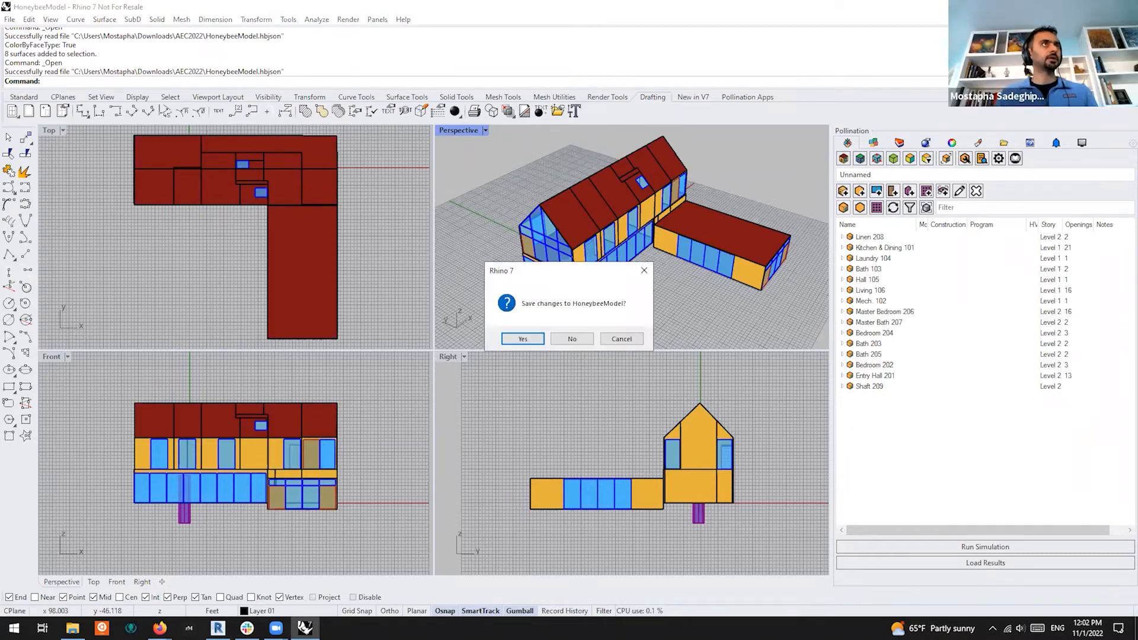
pyautogui.click(582, 342)
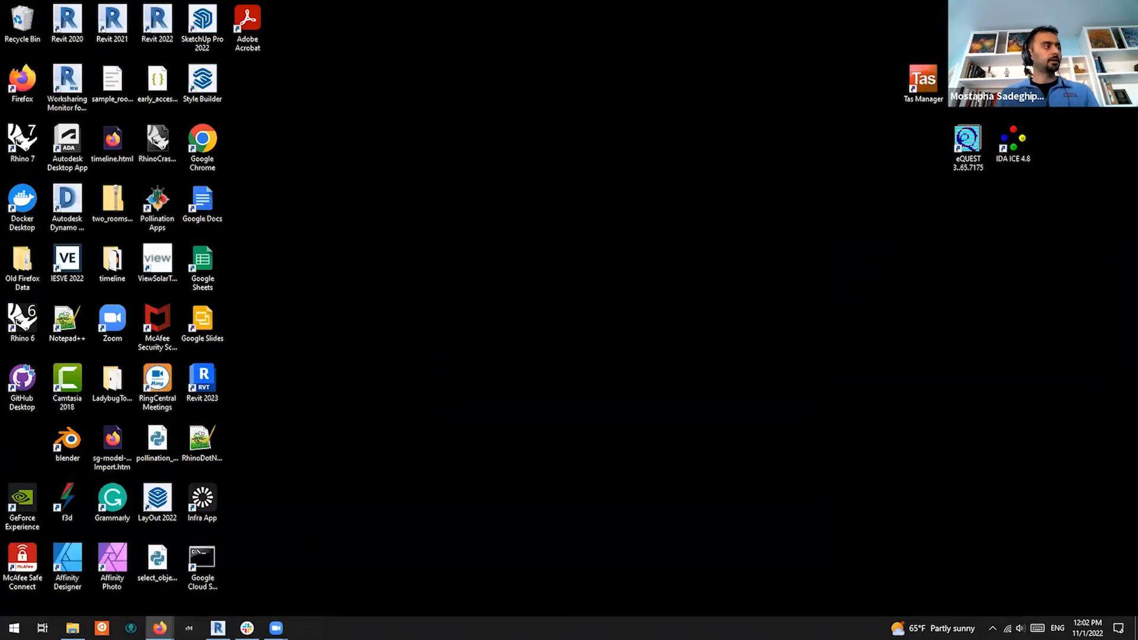
# Bring the Revit 2022 sample project window back from the taskbar
pyautogui.click(218, 628)
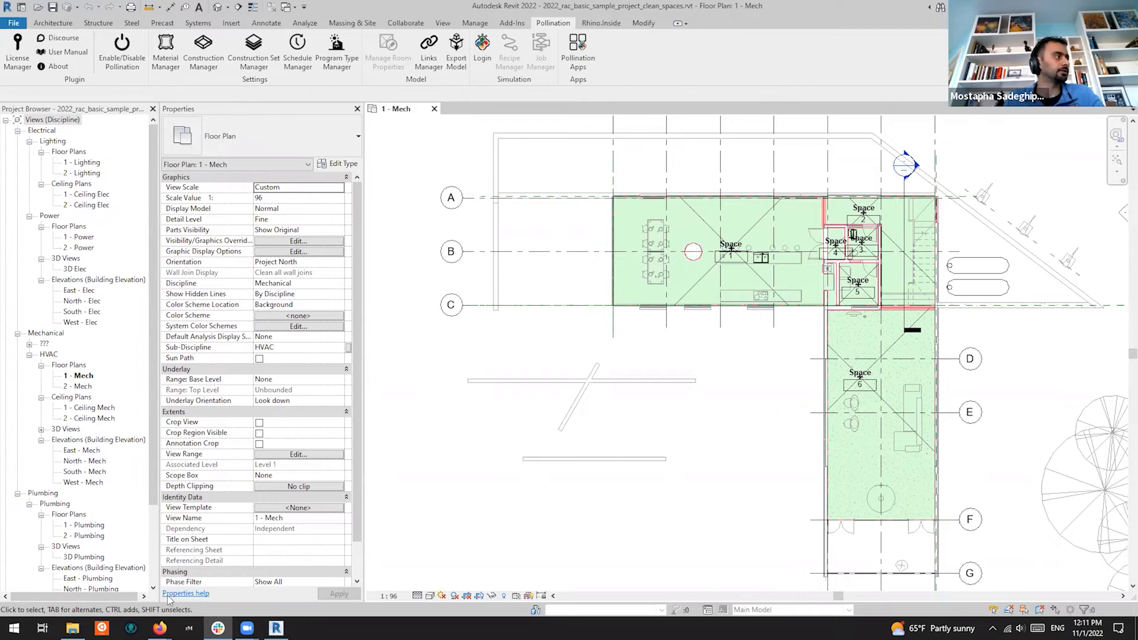
# Navigate File Explorer to the Downloads\linked_models folder
pyautogui.click(72, 629)
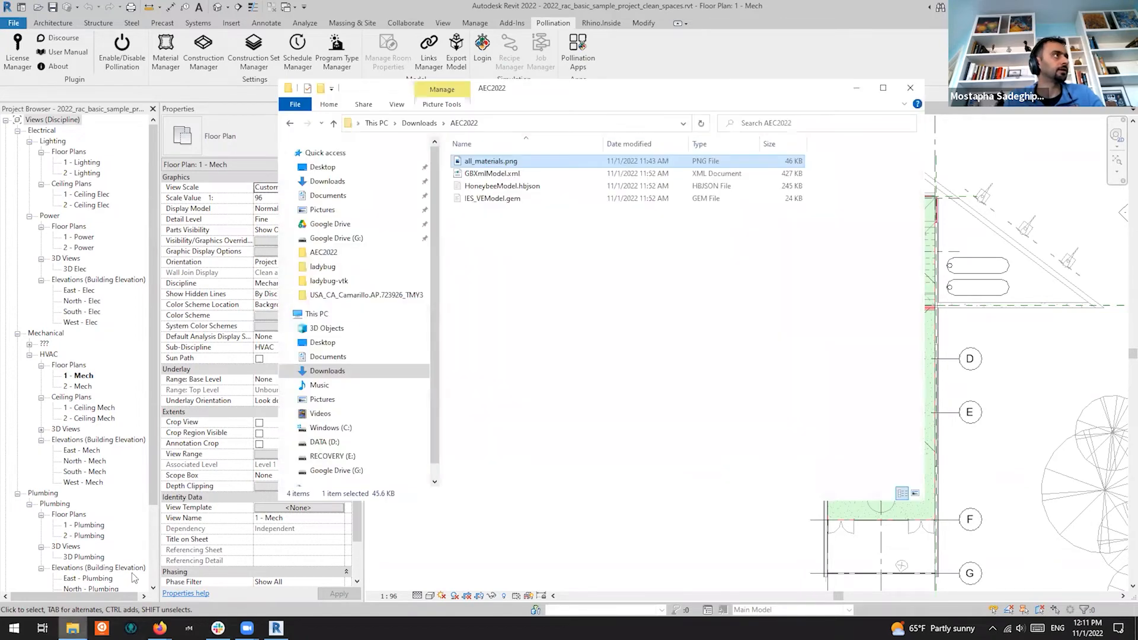
pyautogui.click(419, 123)
pyautogui.click(488, 124)
pyautogui.click(488, 124)
pyautogui.write('\\lin k')
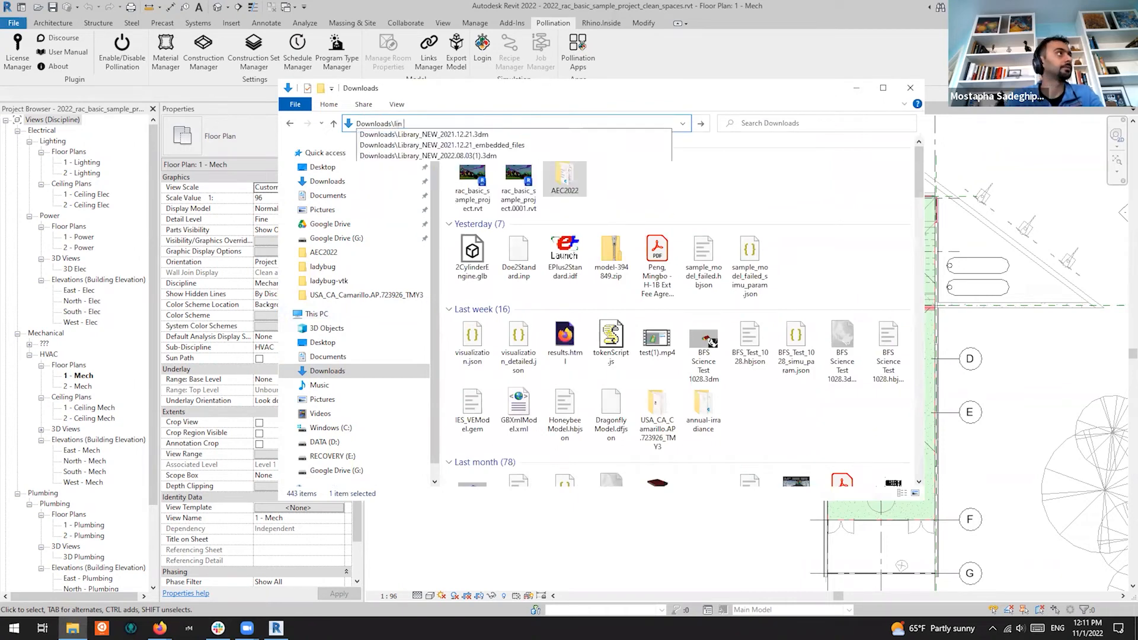
pyautogui.press('BackSpace')
pyautogui.press('BackSpace')
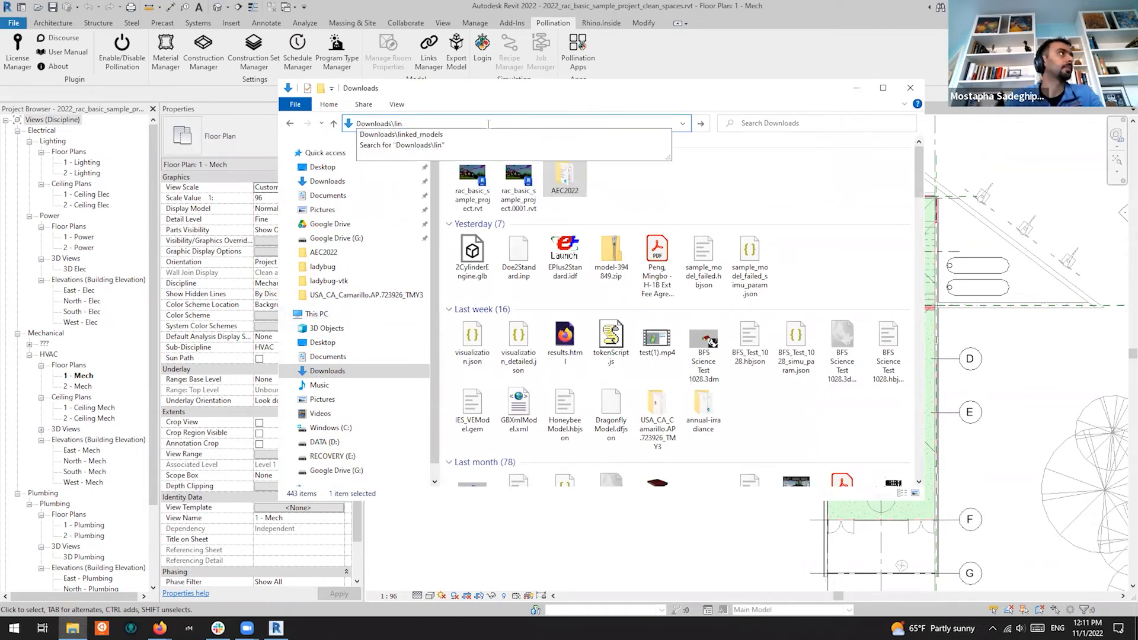
pyautogui.press('Down')
pyautogui.press('Return')
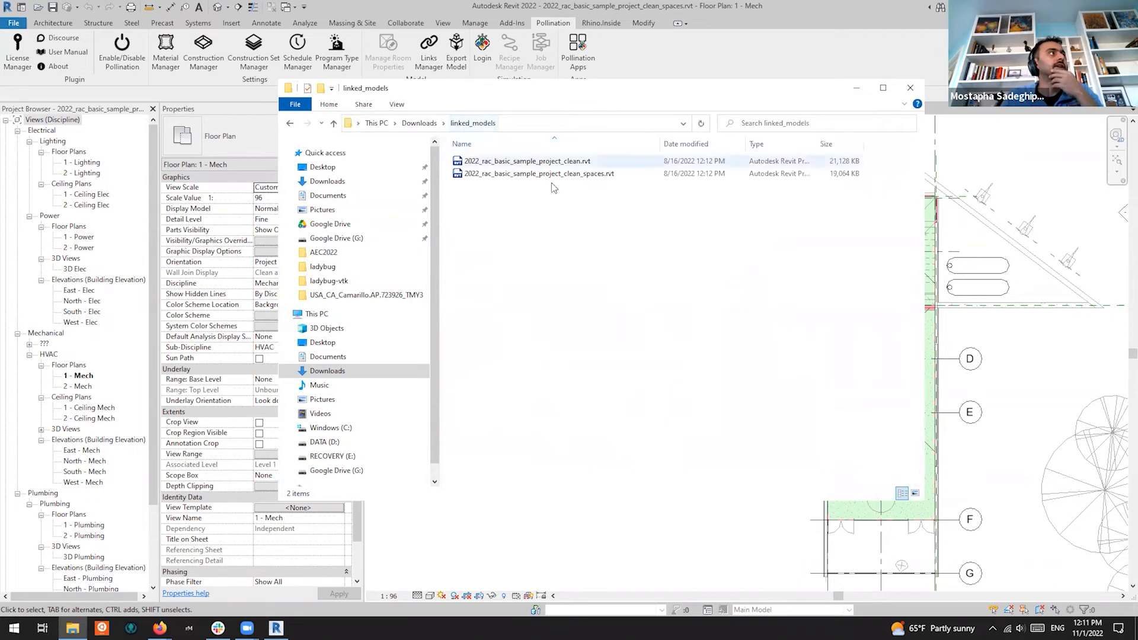
# Select the 2022_rac_basic_sample_project_clean and _clean_spaces .rvt files
pyautogui.click(584, 166)
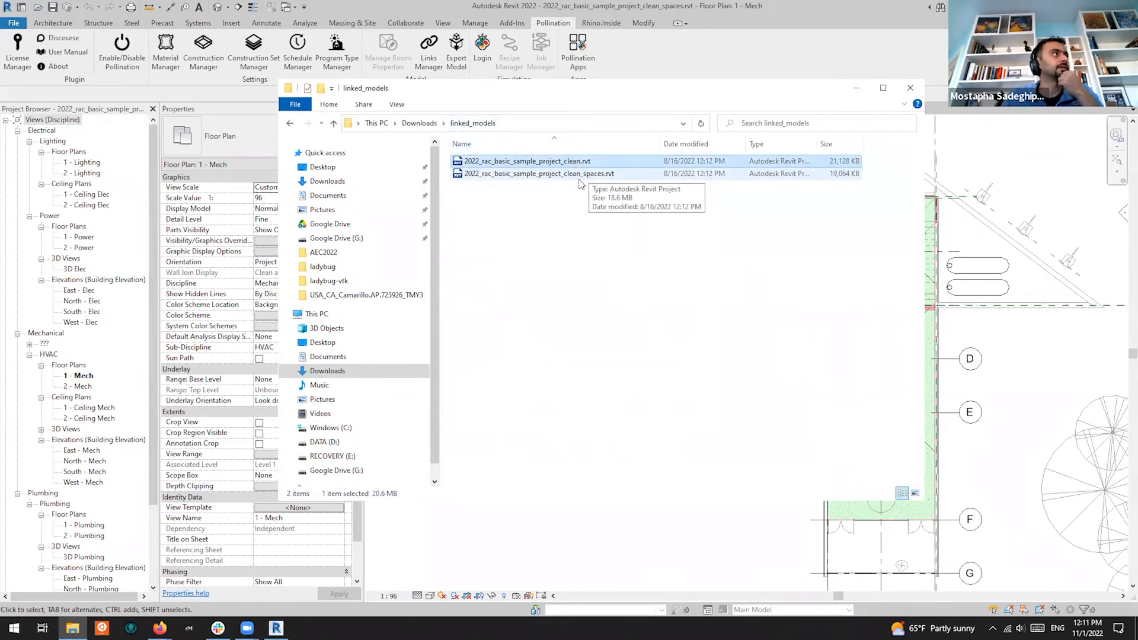
pyautogui.click(587, 176)
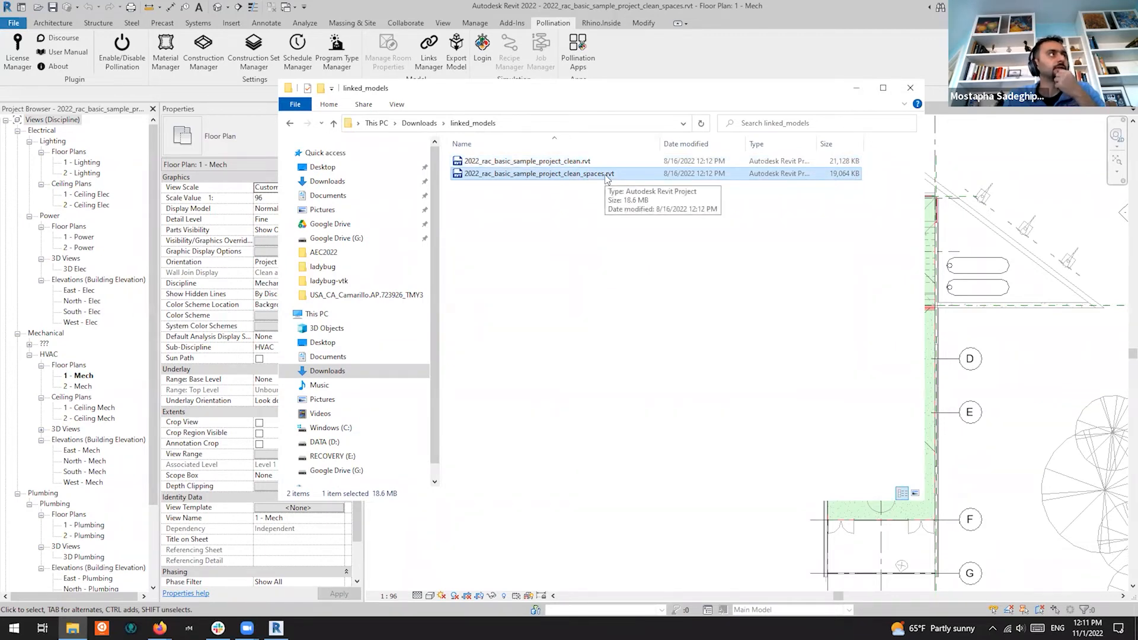
pyautogui.click(577, 161)
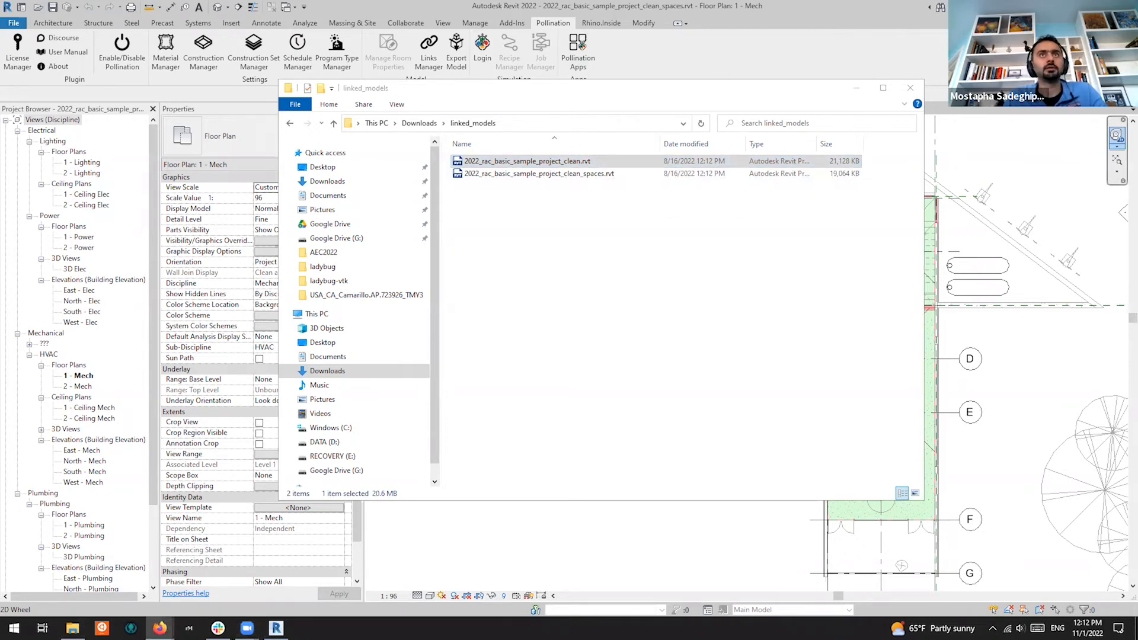
# Open linked_models in Google Drive, then select the local clean_spaces file and minimize Explorer
pyautogui.click(214, 172)
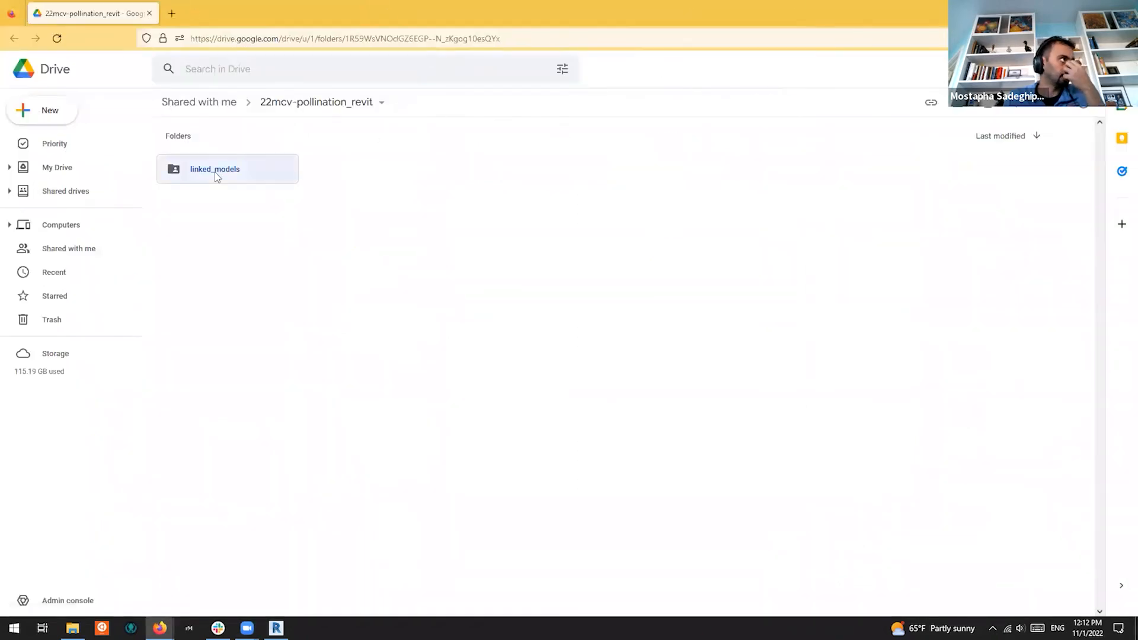
pyautogui.doubleClick(203, 171)
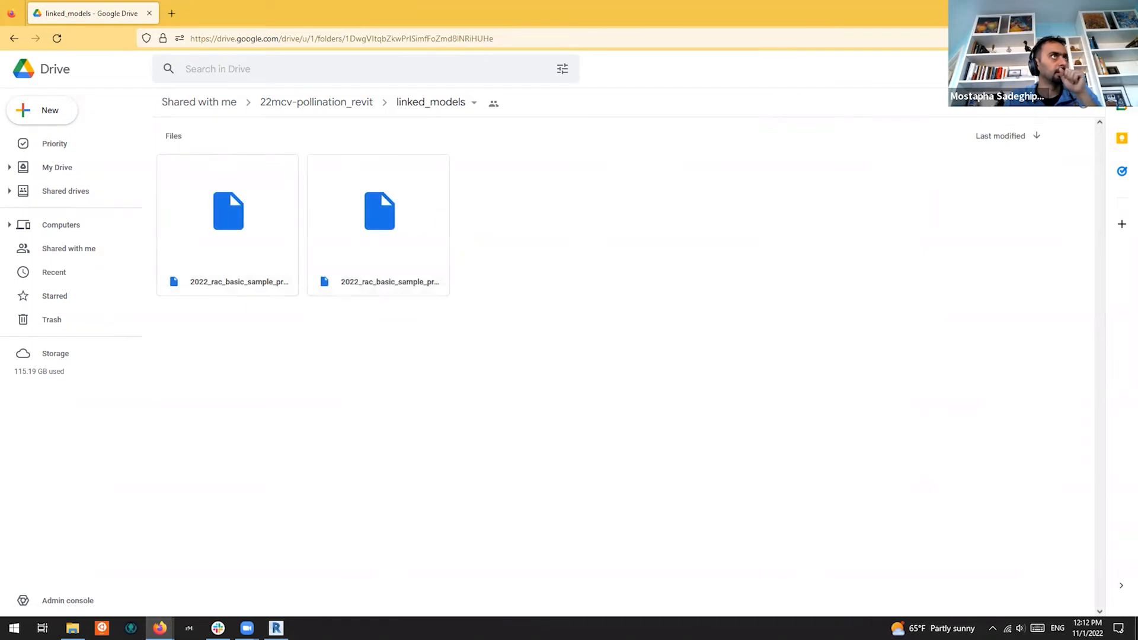
pyautogui.hotkey('alt', 'Tab')
pyautogui.click(563, 175)
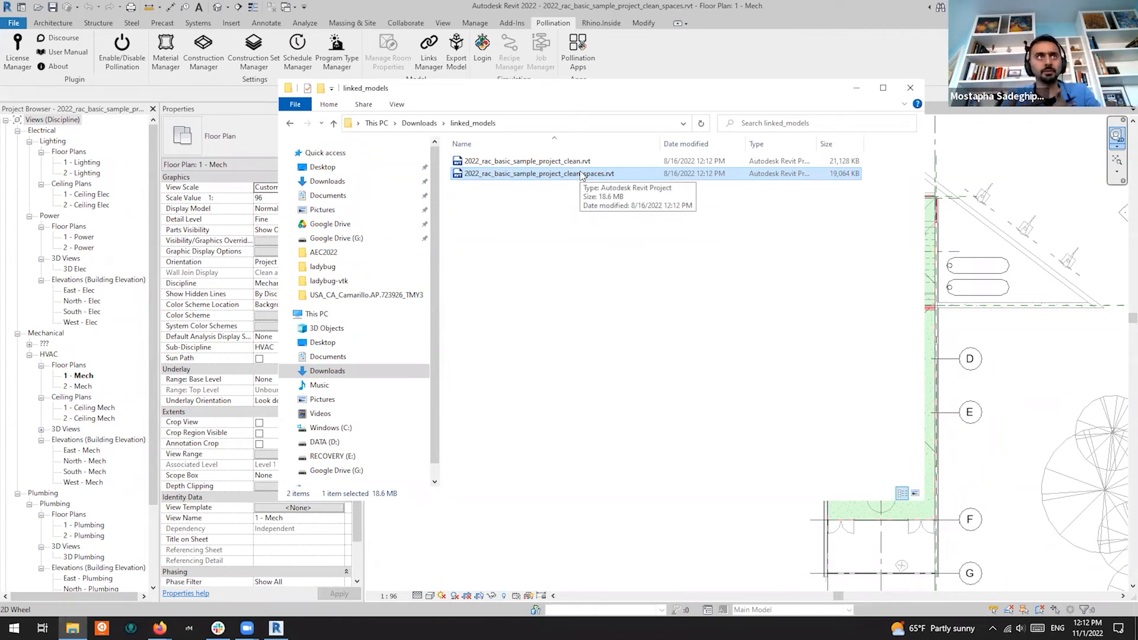
pyautogui.click(858, 89)
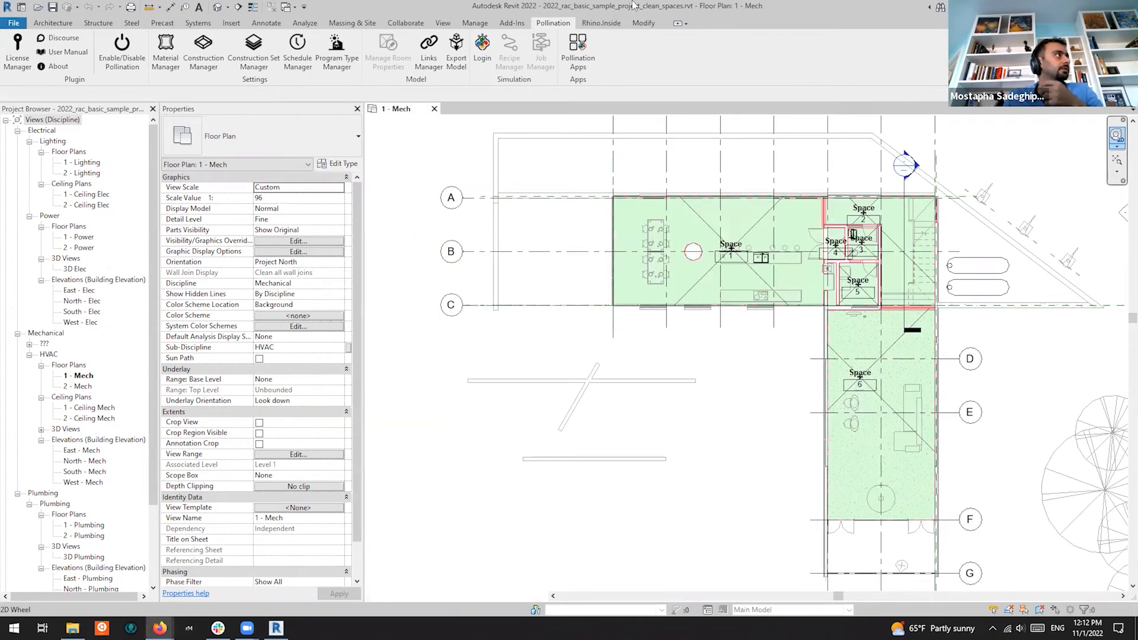
pyautogui.moveTo(160, 628)
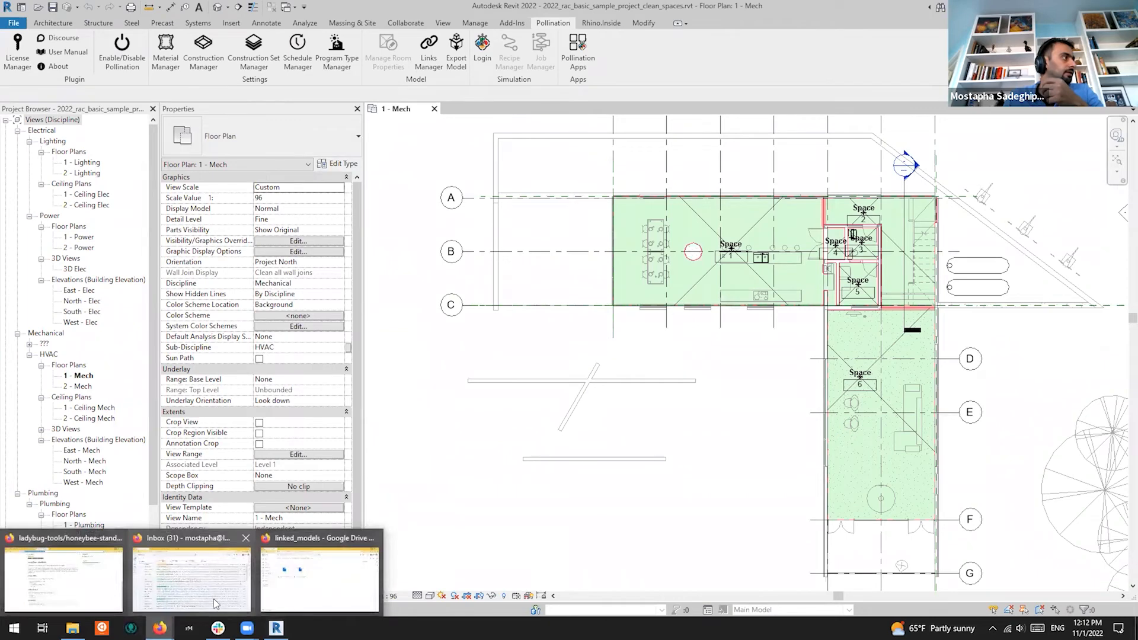
# Present the Pollination Revit Workshop deck and advance to the checklist's Separation lines item
pyautogui.click(69, 593)
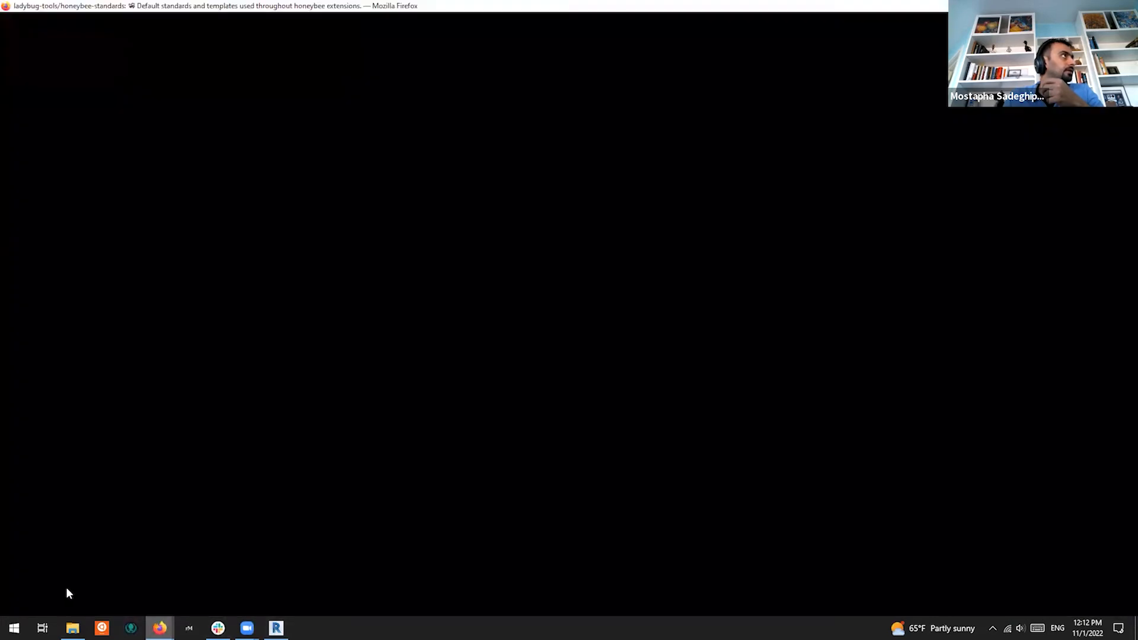
pyautogui.click(116, 8)
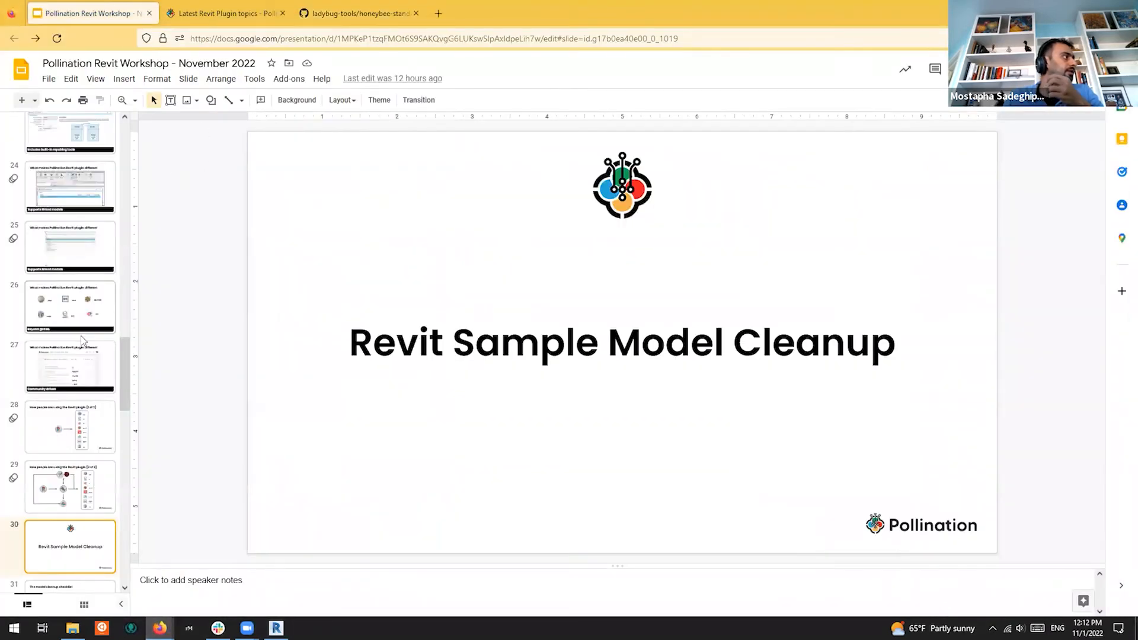
pyautogui.scroll(-3, 68, 385)
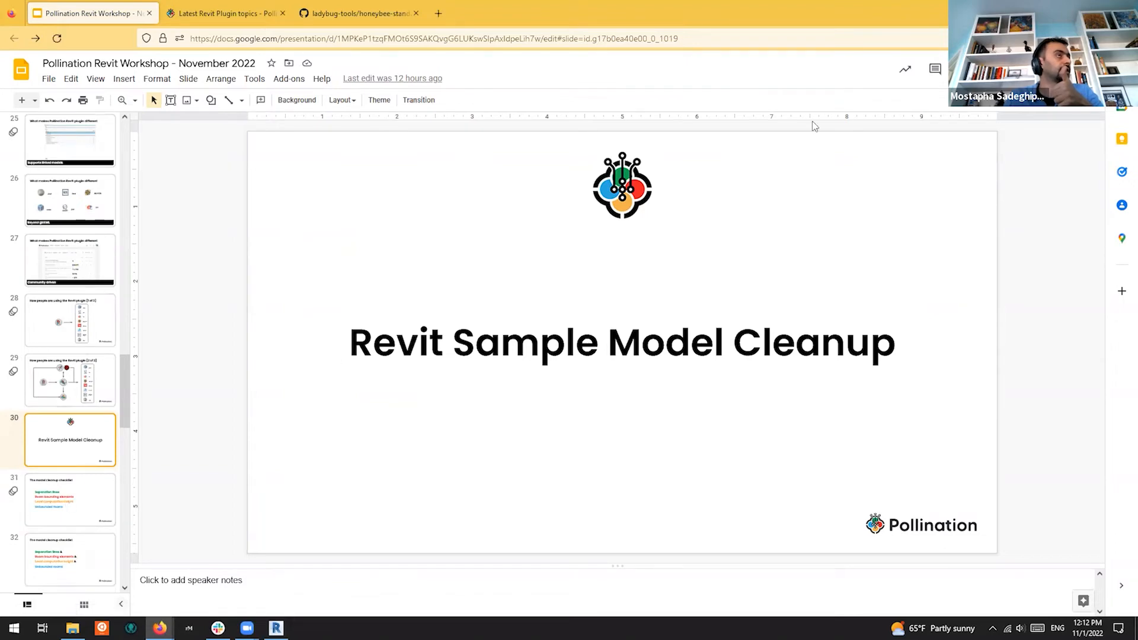
pyautogui.click(981, 70)
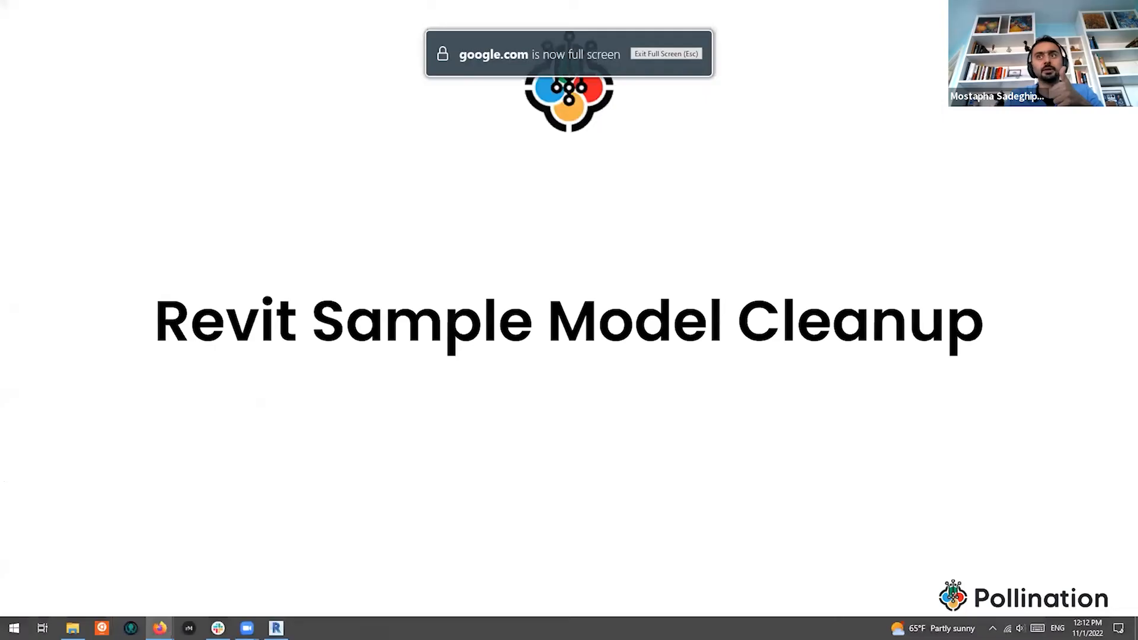
pyautogui.click(734, 251)
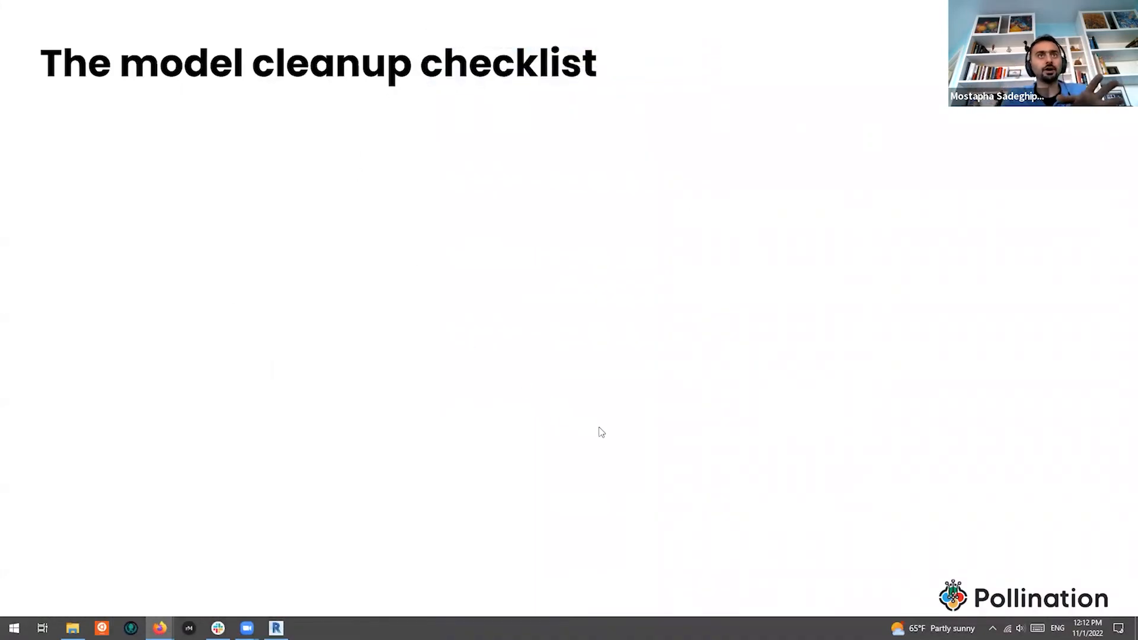
pyautogui.click(599, 428)
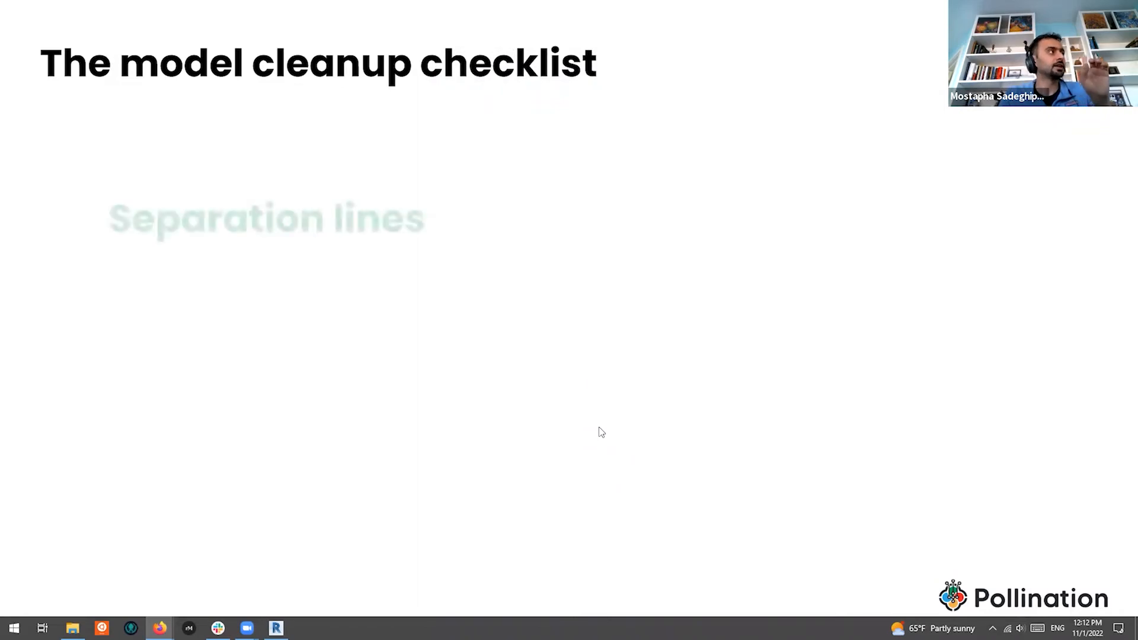
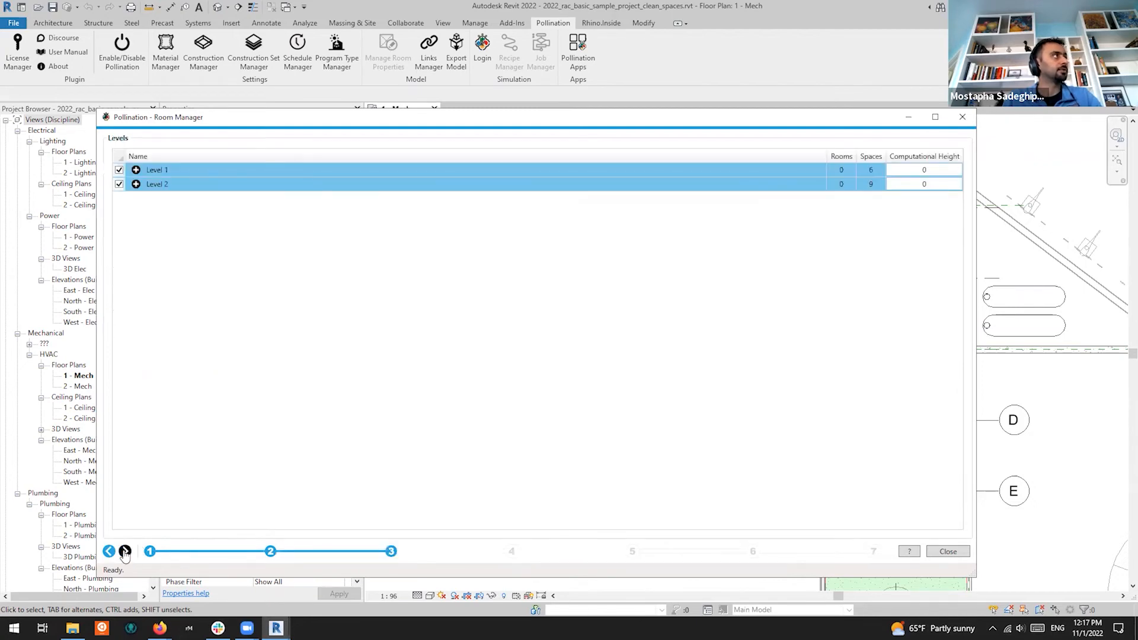
# With Level 1 (6 spaces) and Level 2 (9 spaces) checked, advance to the room and space properties step
pyautogui.click(125, 551)
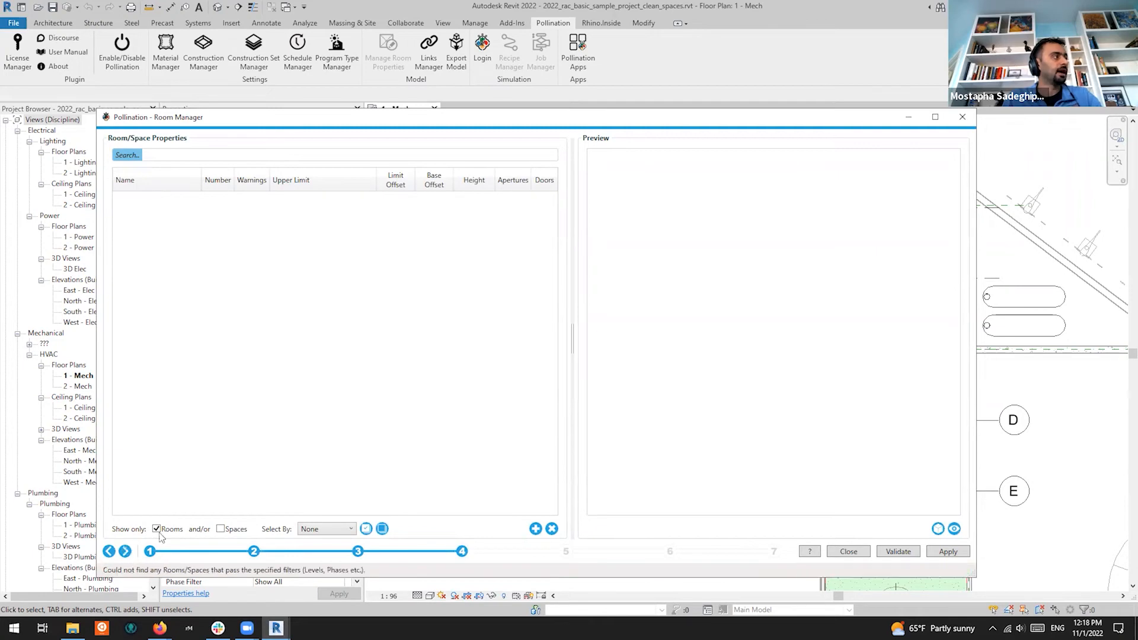
# List only spaces, not rooms, and select every space row
pyautogui.click(221, 529)
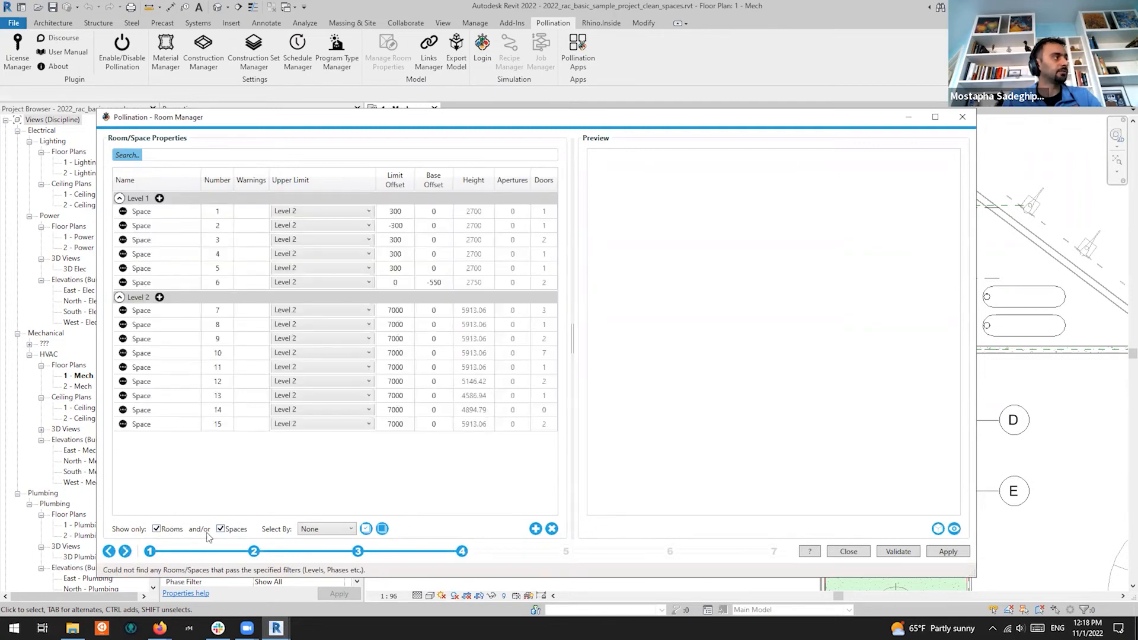
pyautogui.click(157, 529)
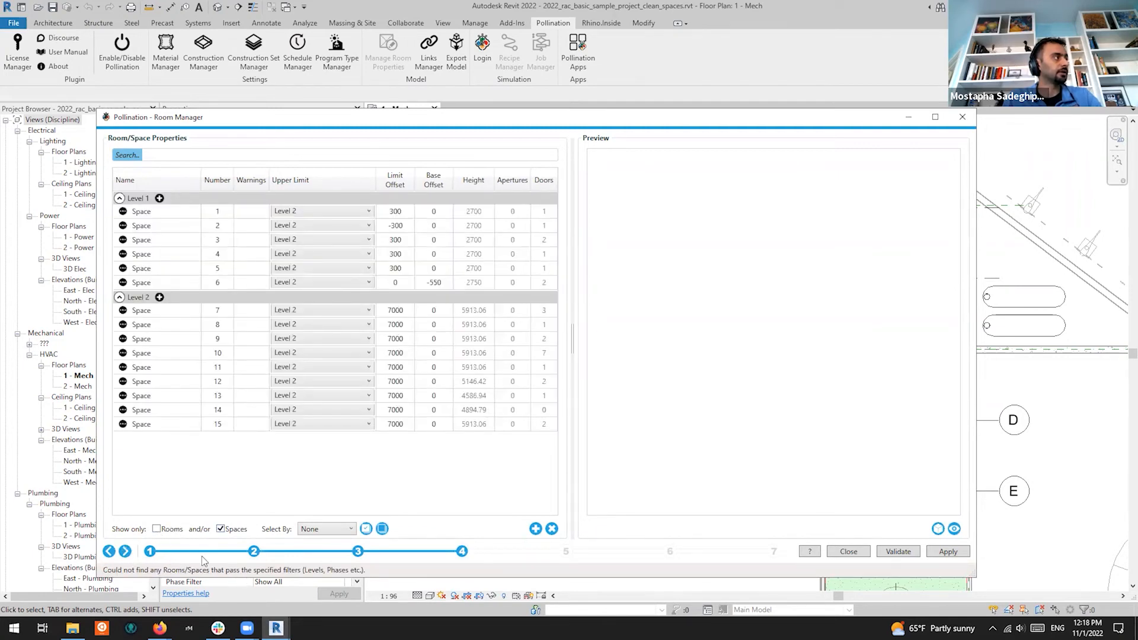
pyautogui.click(189, 382)
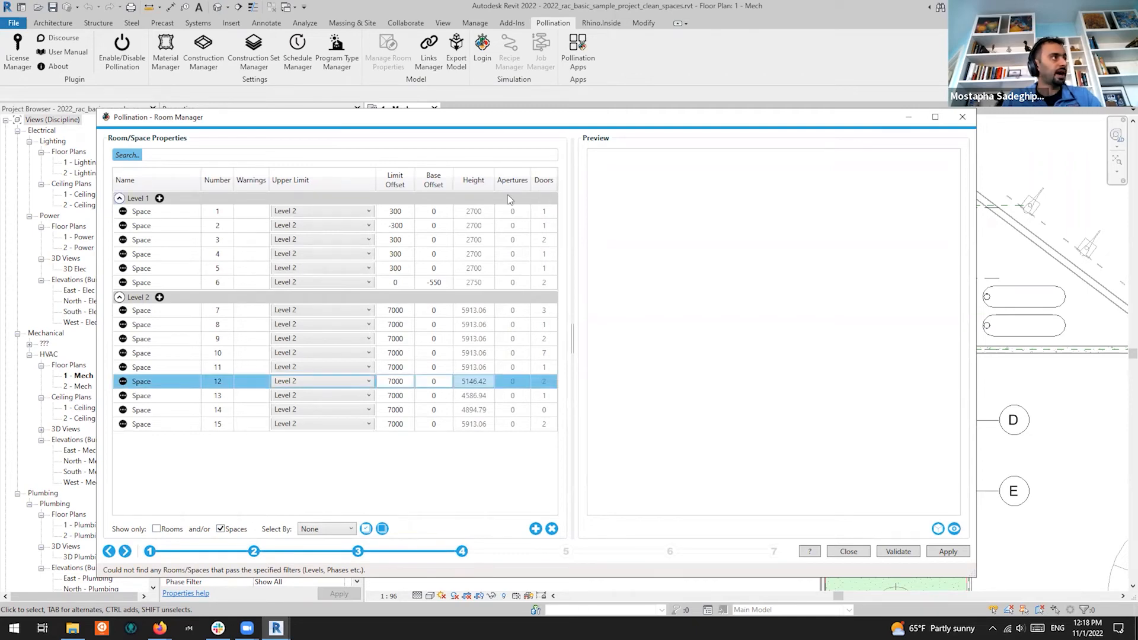
pyautogui.click(192, 352)
pyautogui.hotkey('ctrl', 'a')
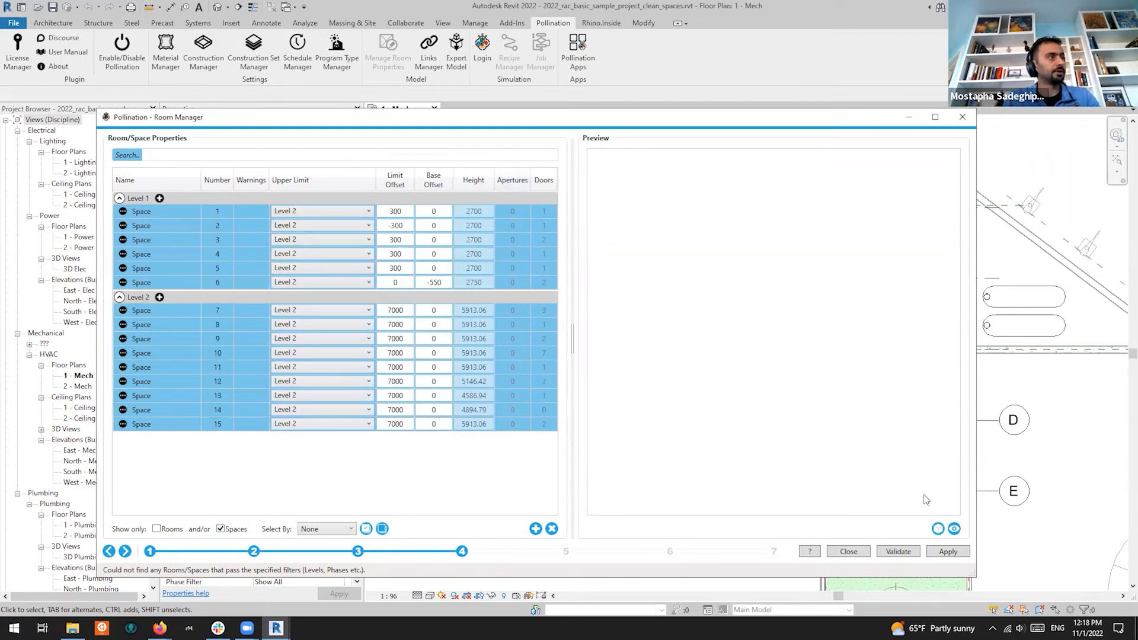
# Preview the selected spaces in 3D, orbit to inspect them, then close the Room Manager
pyautogui.click(953, 532)
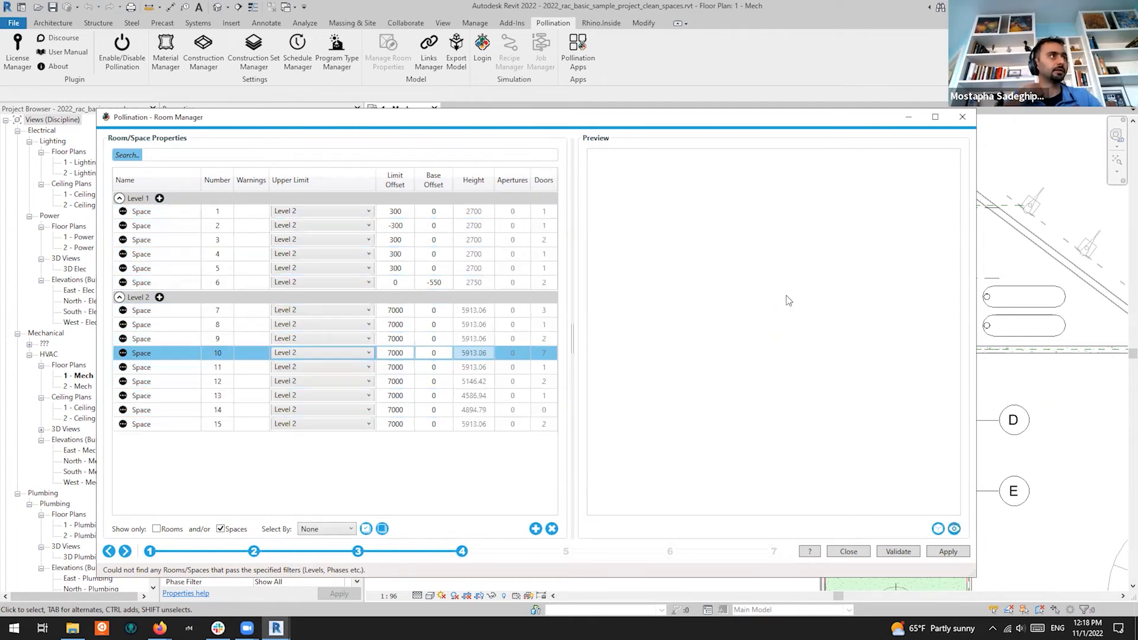
pyautogui.moveTo(811, 347); pyautogui.dragTo(926, 286)
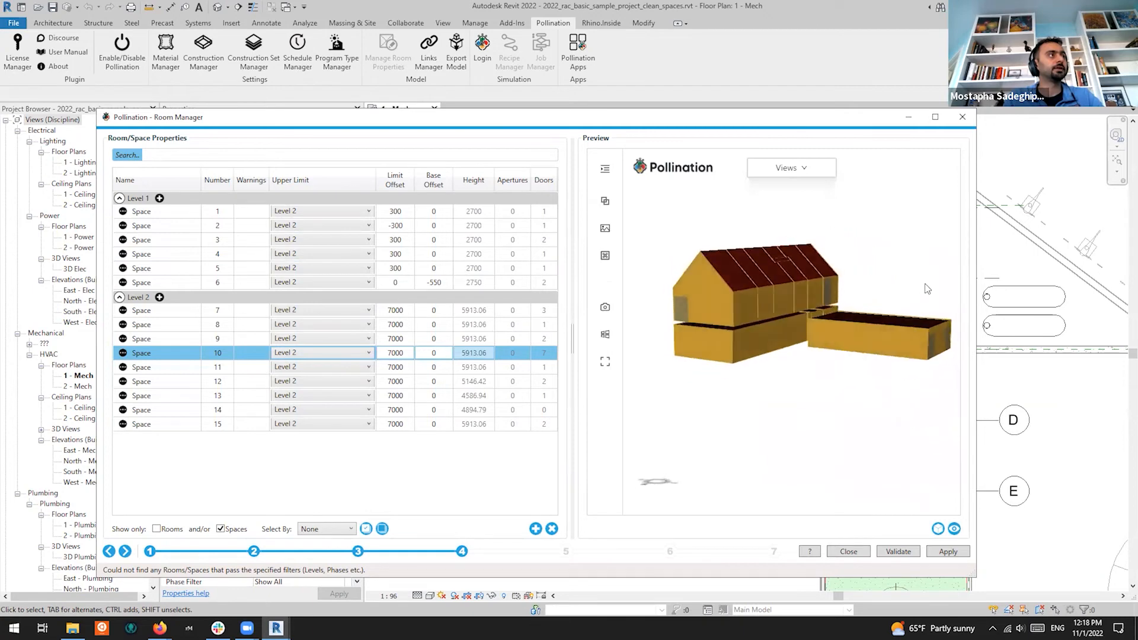
pyautogui.click(962, 116)
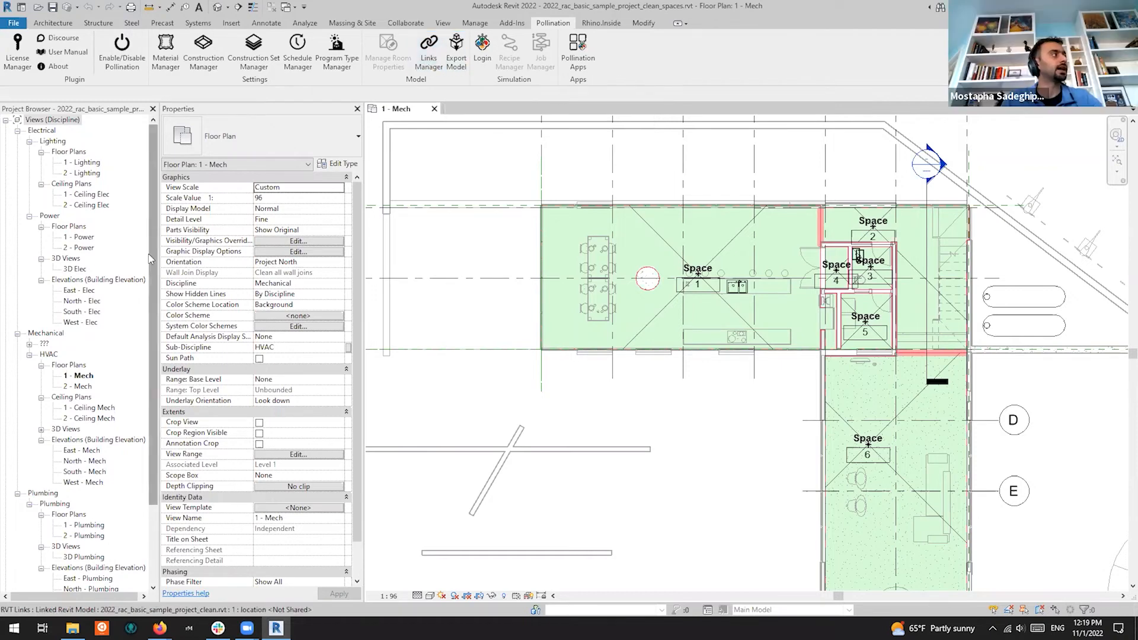
# Expand Revit Links in the Project Browser and select the linked sample project
pyautogui.scroll(-3, 154, 259)
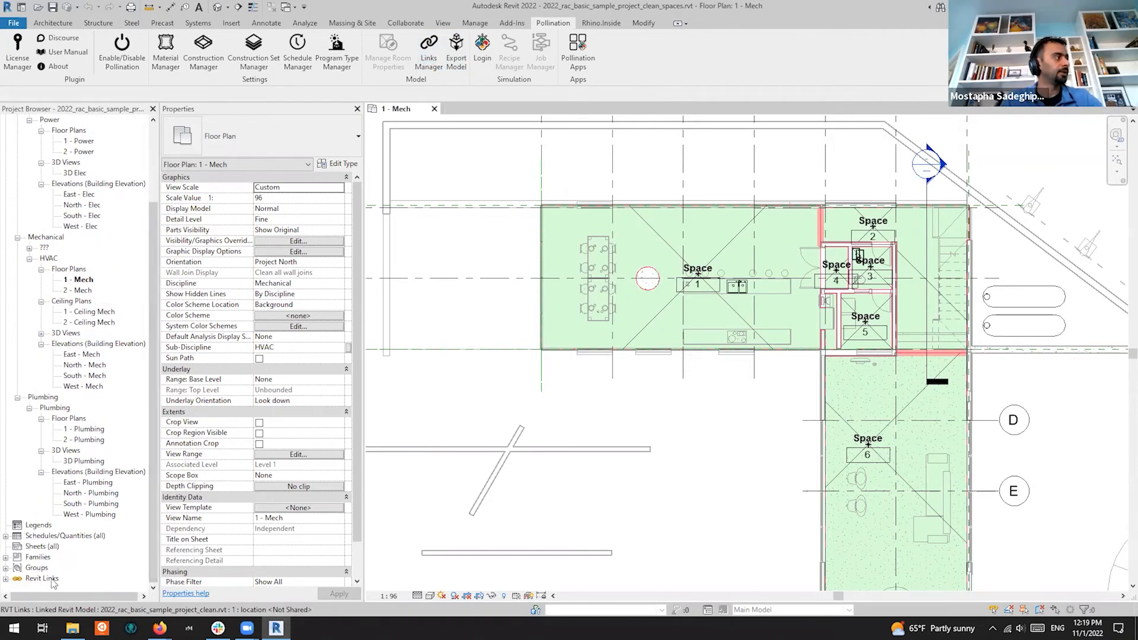
pyautogui.click(6, 579)
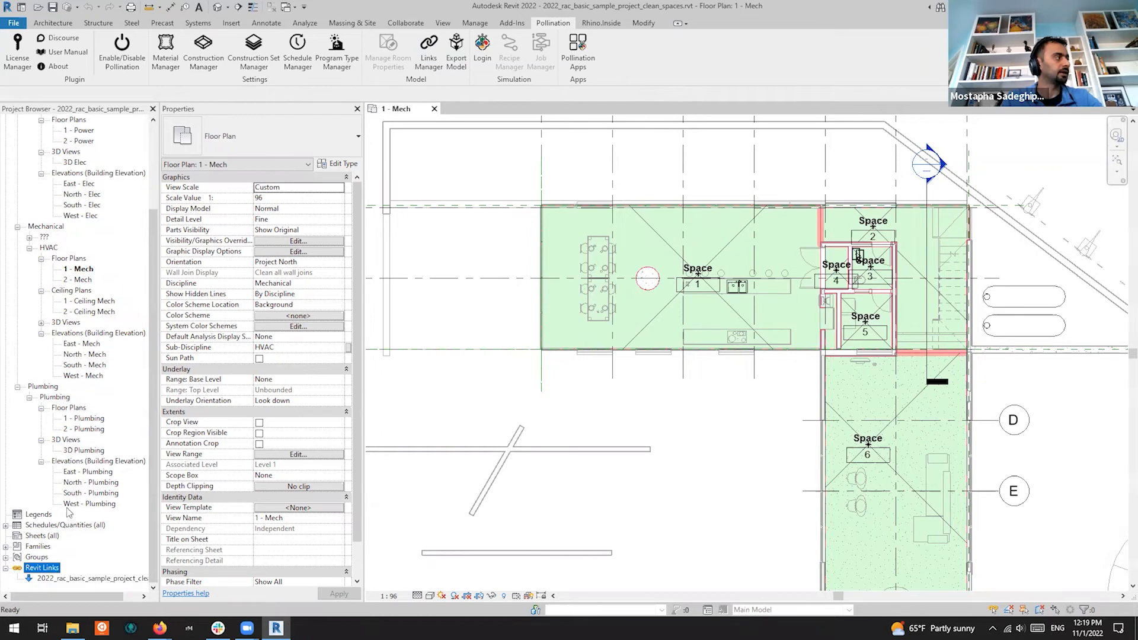
pyautogui.click(31, 581)
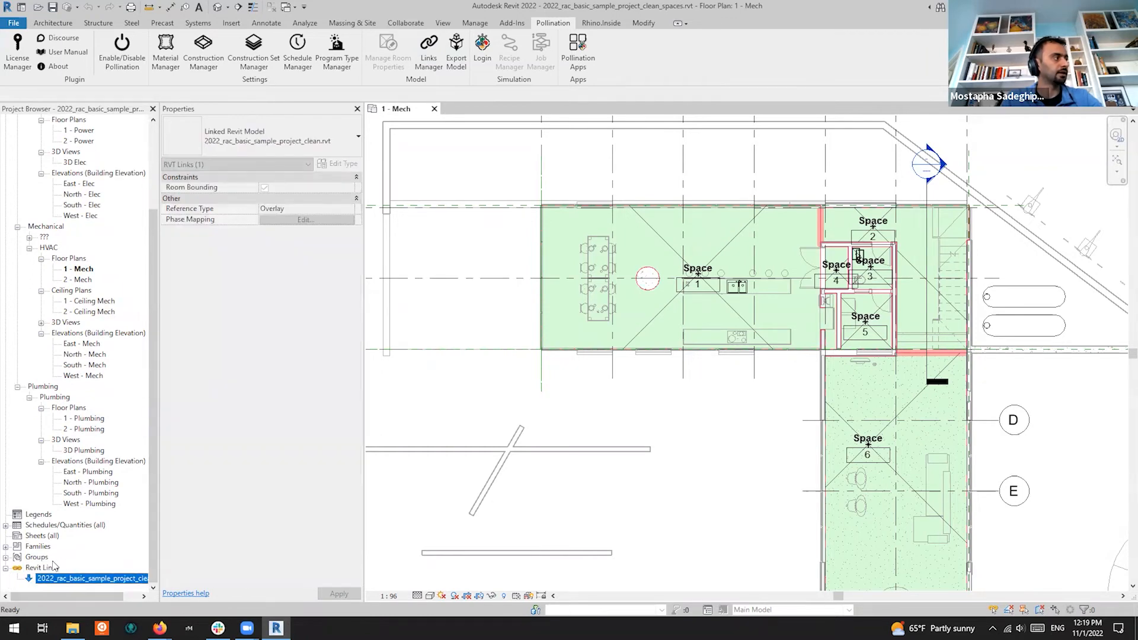
pyautogui.click(35, 569)
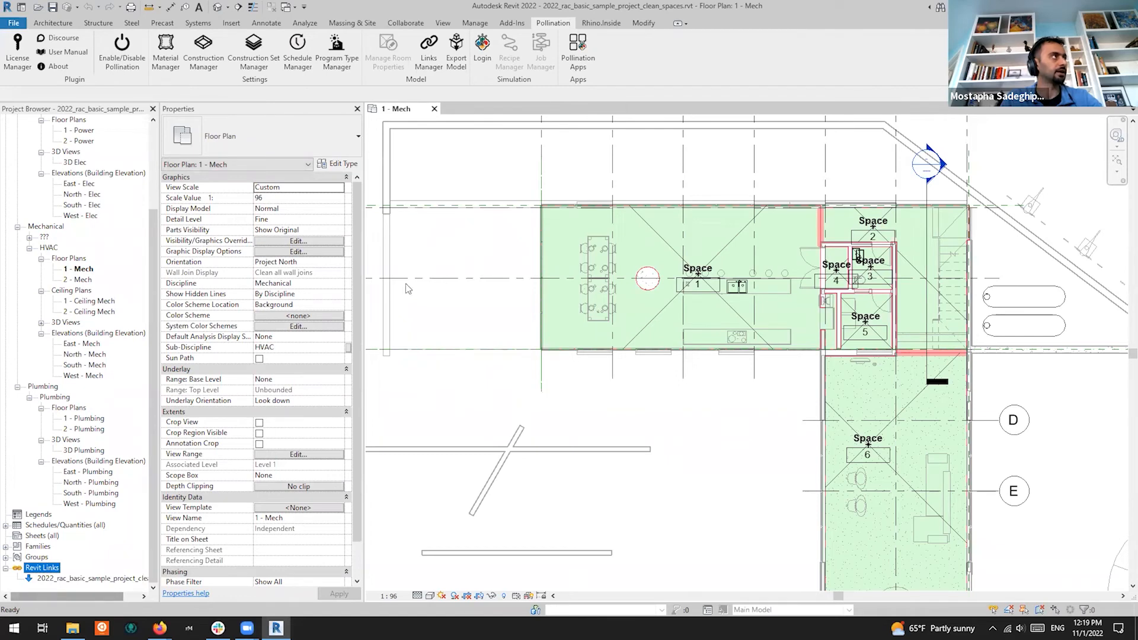
# In the Pollination Links Manager, enable Apertures and Context Shades for the linked sample project
pyautogui.click(430, 59)
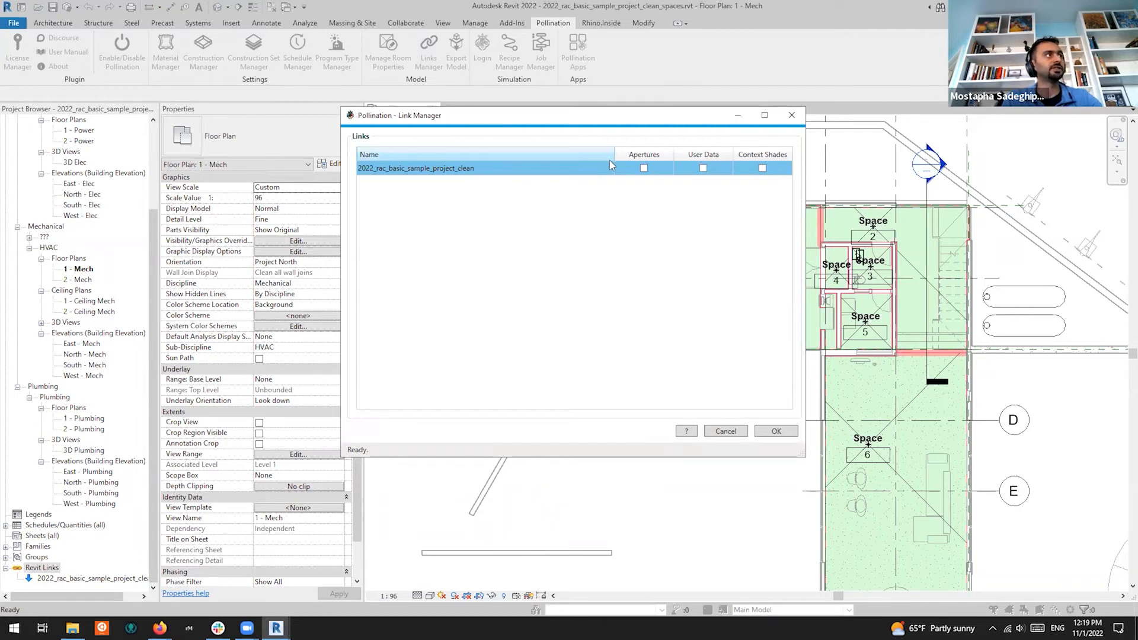
pyautogui.click(644, 169)
pyautogui.click(763, 170)
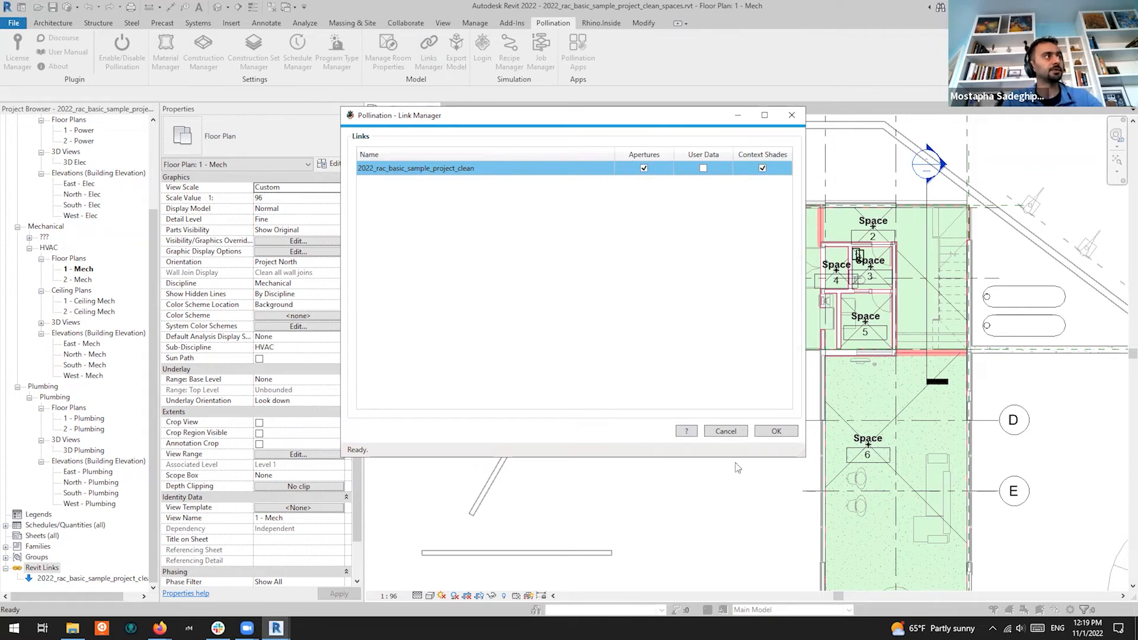
pyautogui.click(777, 431)
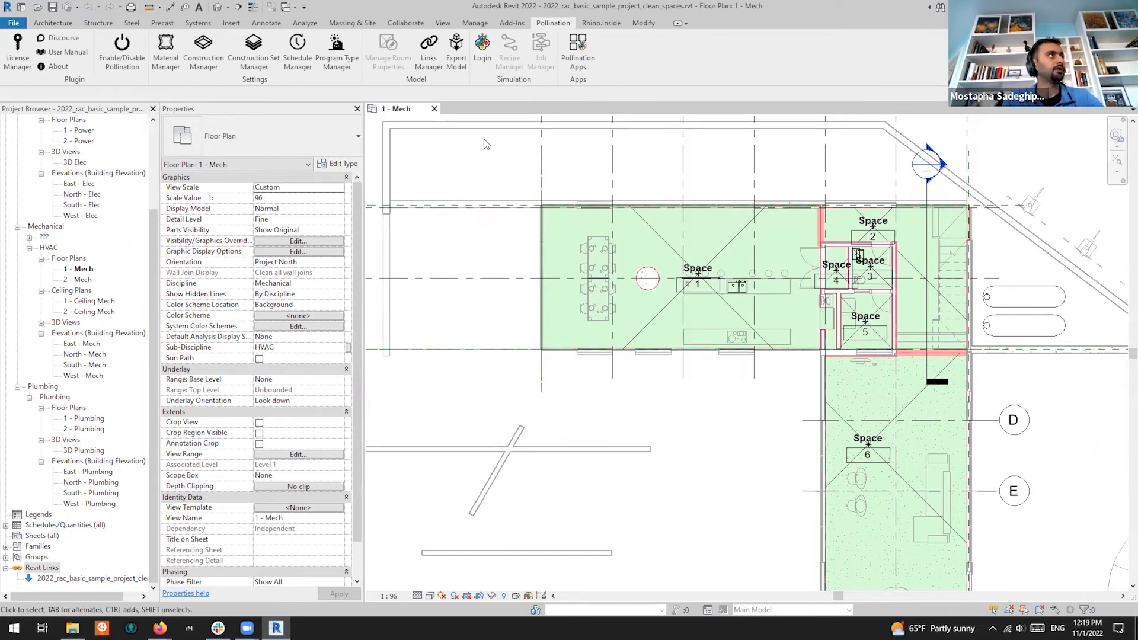
# Reopen the Room Manager and stop treating glazed and wall curtain panels as host apertures
pyautogui.click(457, 54)
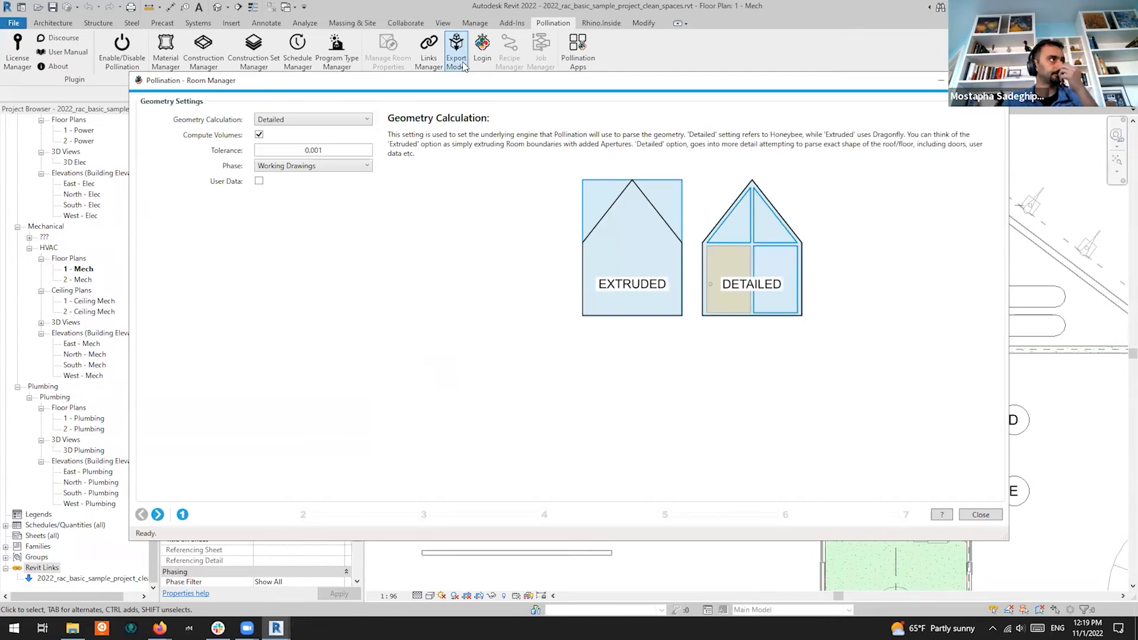
pyautogui.press('Escape')
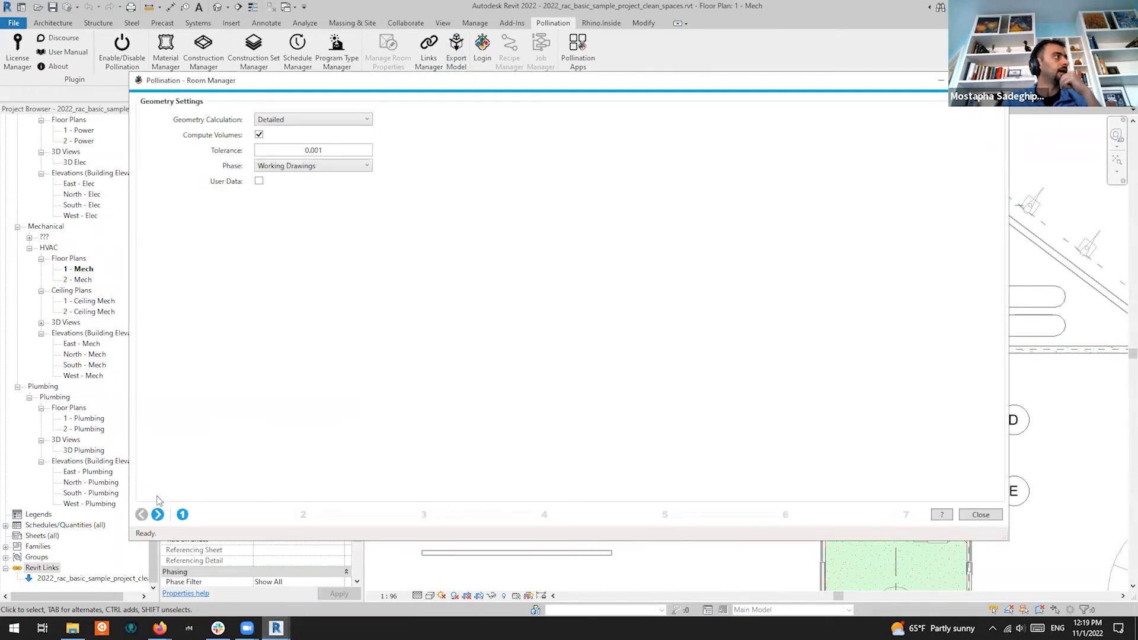
pyautogui.click(158, 515)
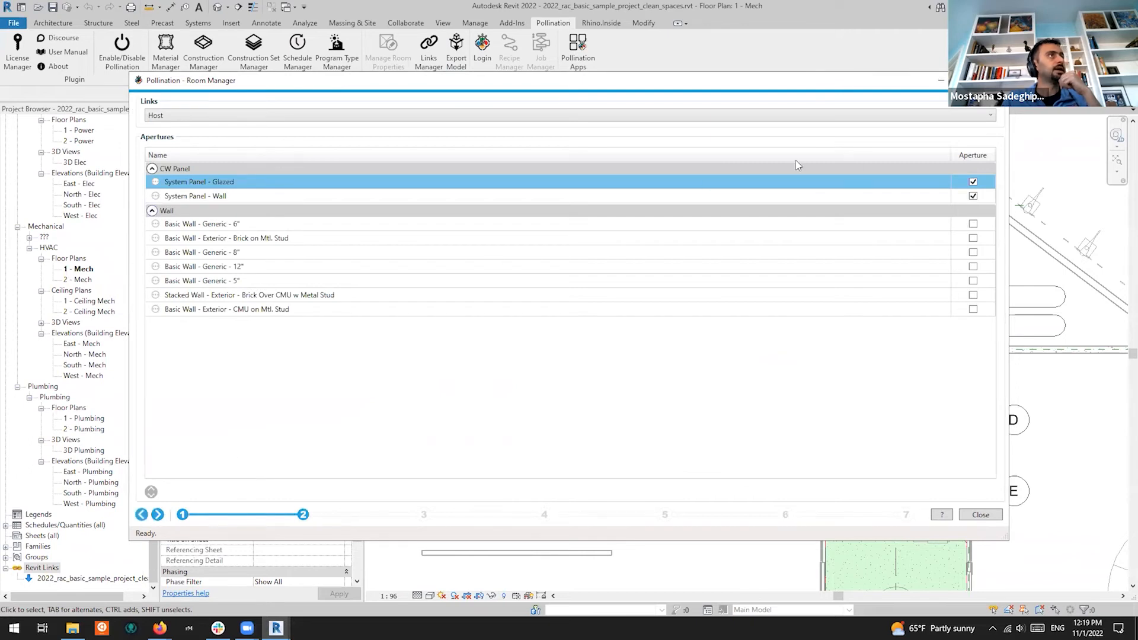
pyautogui.click(973, 181)
pyautogui.click(974, 196)
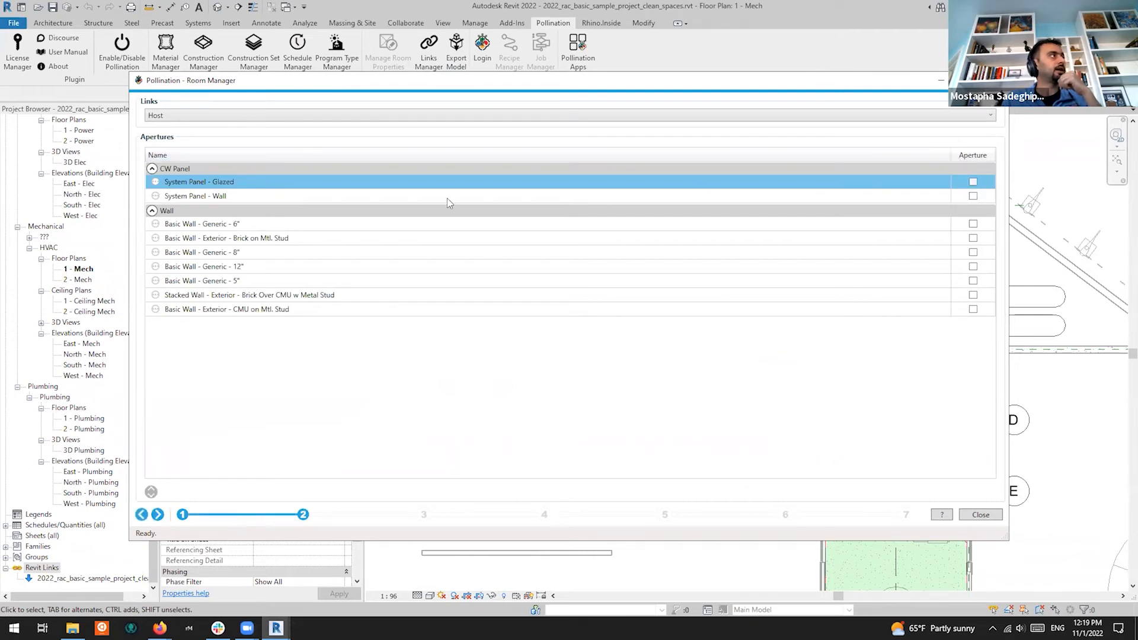
# For the linked sample project, mark all window types and glazed curtain panels as apertures
pyautogui.click(351, 113)
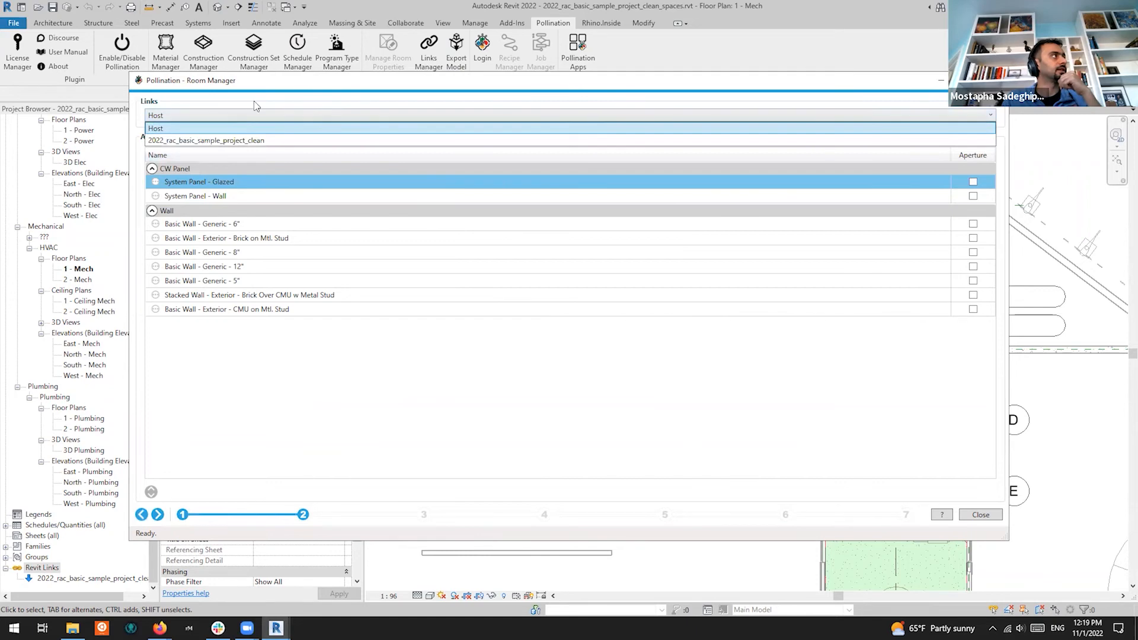
pyautogui.click(198, 140)
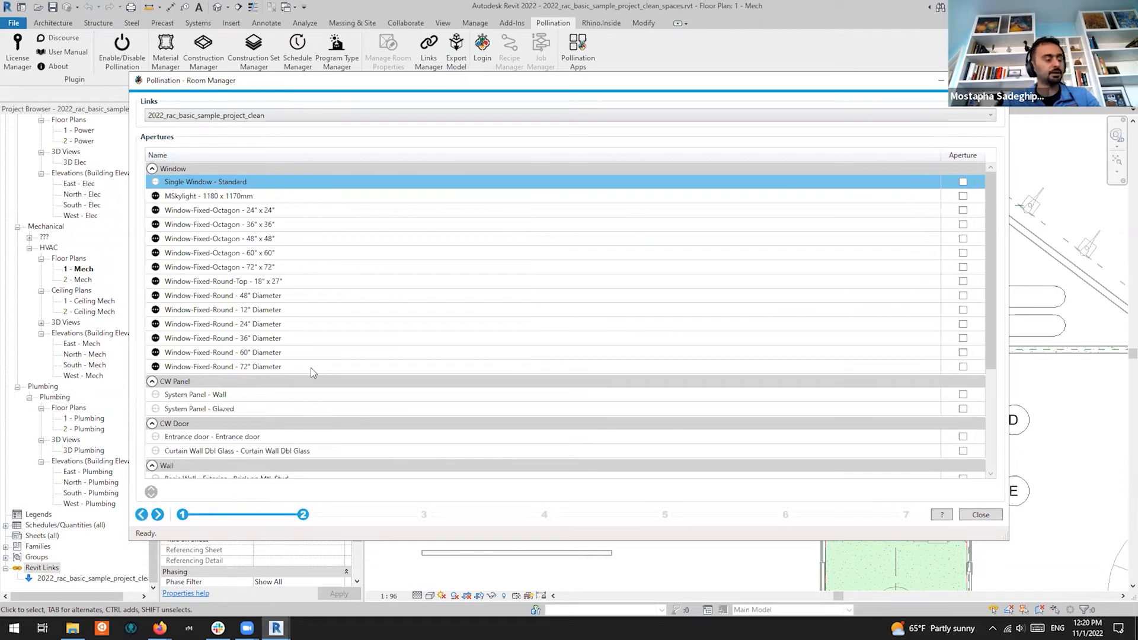
pyautogui.click(365, 366)
pyautogui.keyDown('shift'); pyautogui.click(388, 184); pyautogui.keyUp('shift')
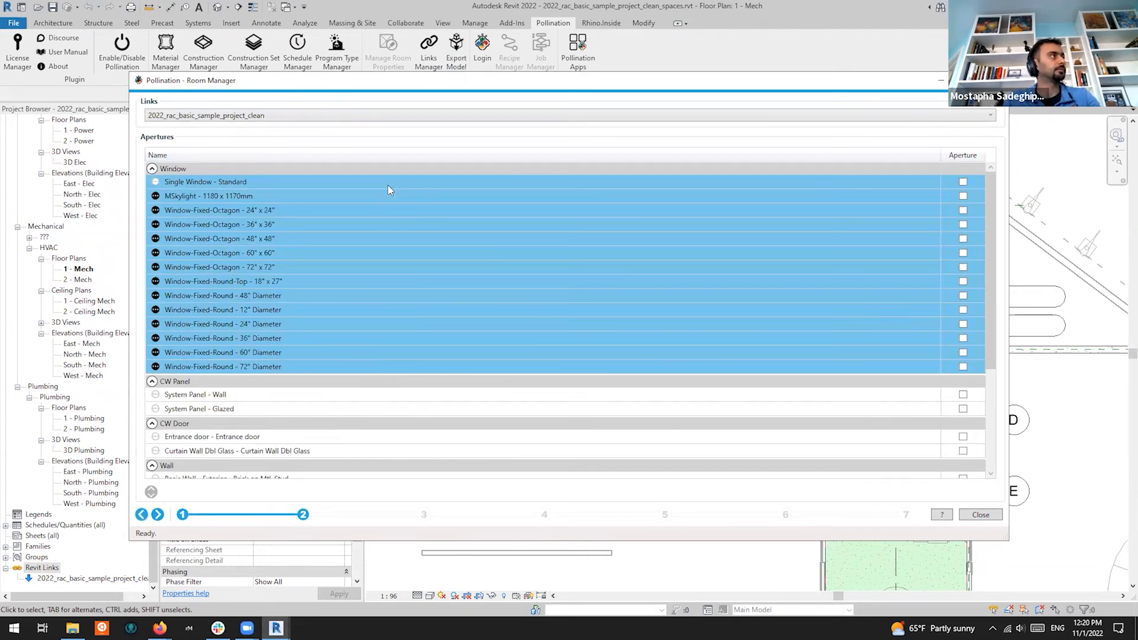
pyautogui.click(963, 182)
pyautogui.click(466, 254)
pyautogui.click(155, 210)
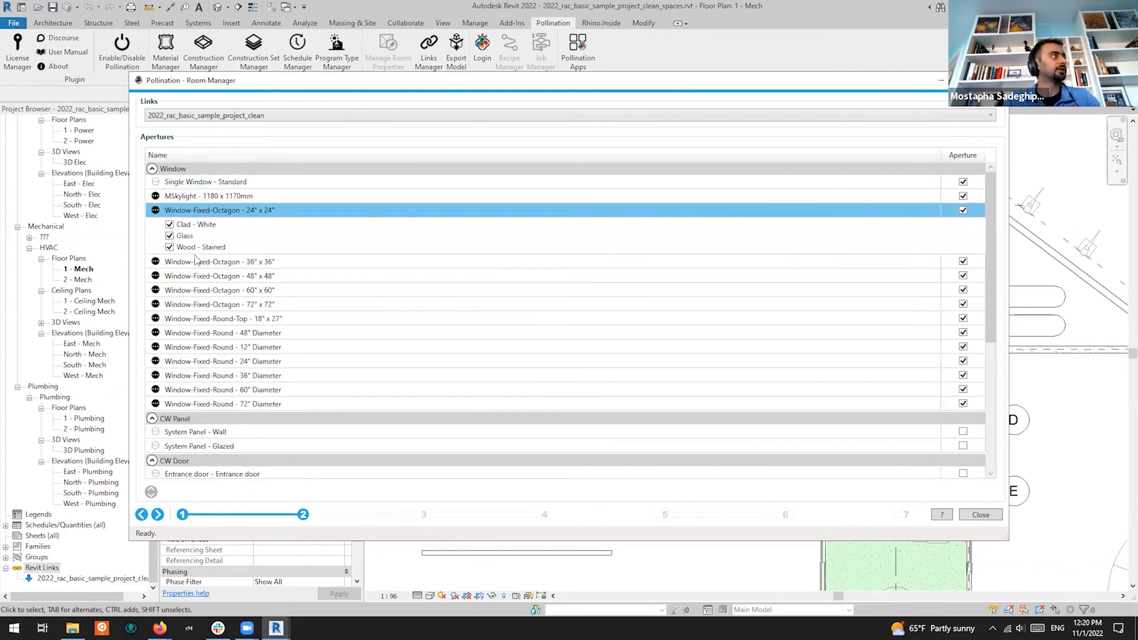
pyautogui.click(155, 210)
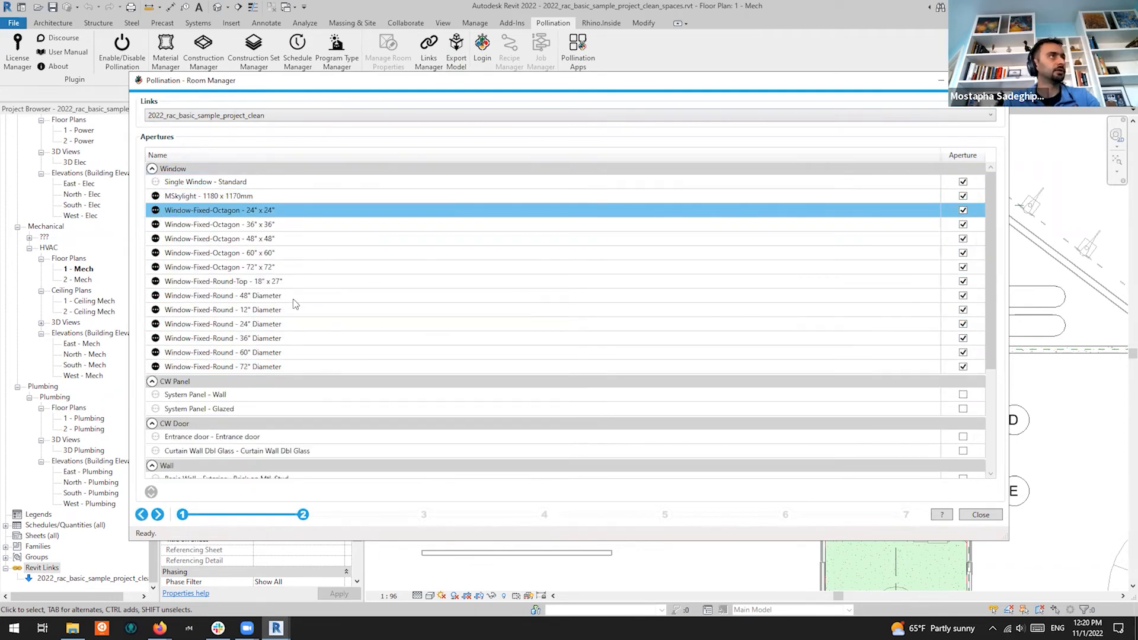
pyautogui.scroll(-2, 435, 296)
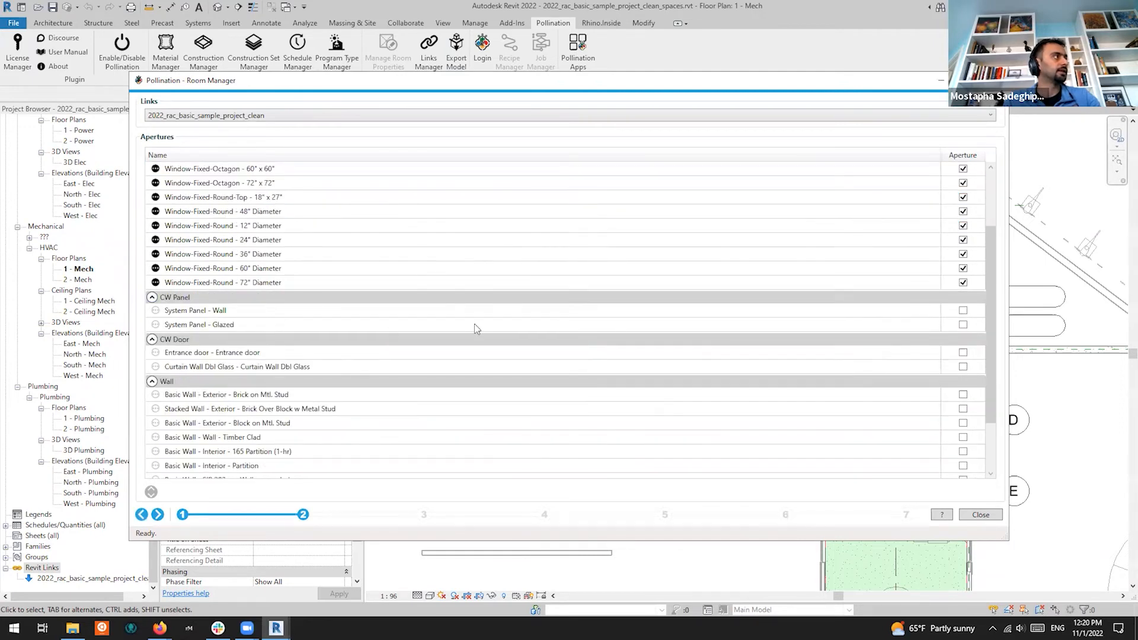
pyautogui.click(964, 325)
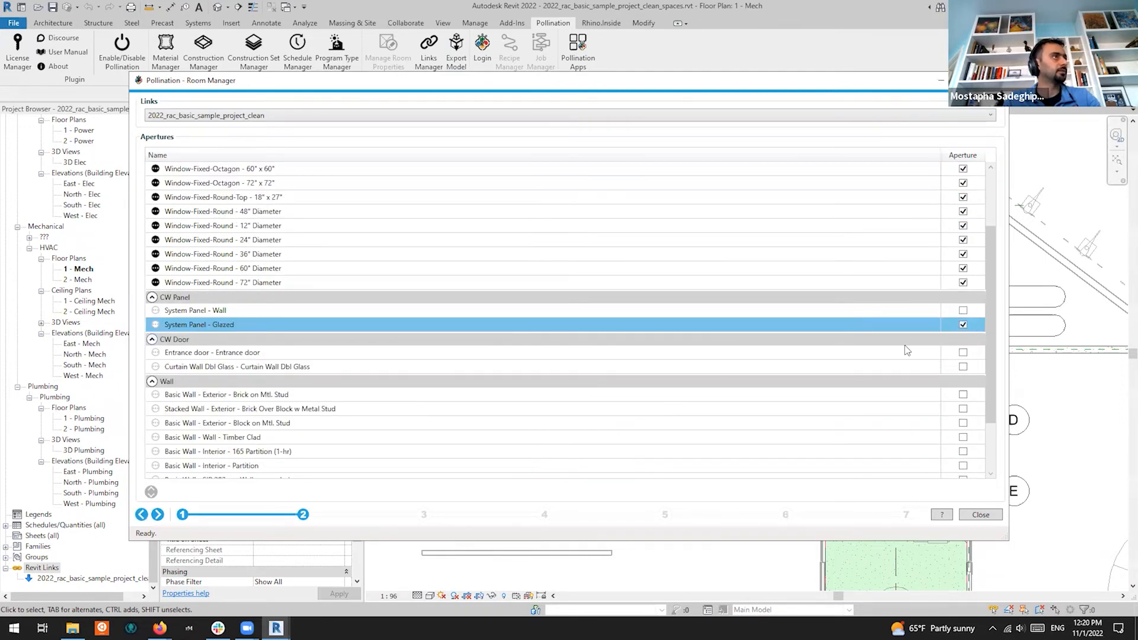
# Mark the Entrance and Curtain Wall Dbl Glass CW Door types as apertures
pyautogui.click(332, 353)
pyautogui.keyDown('shift'); pyautogui.click(585, 367); pyautogui.keyUp('shift')
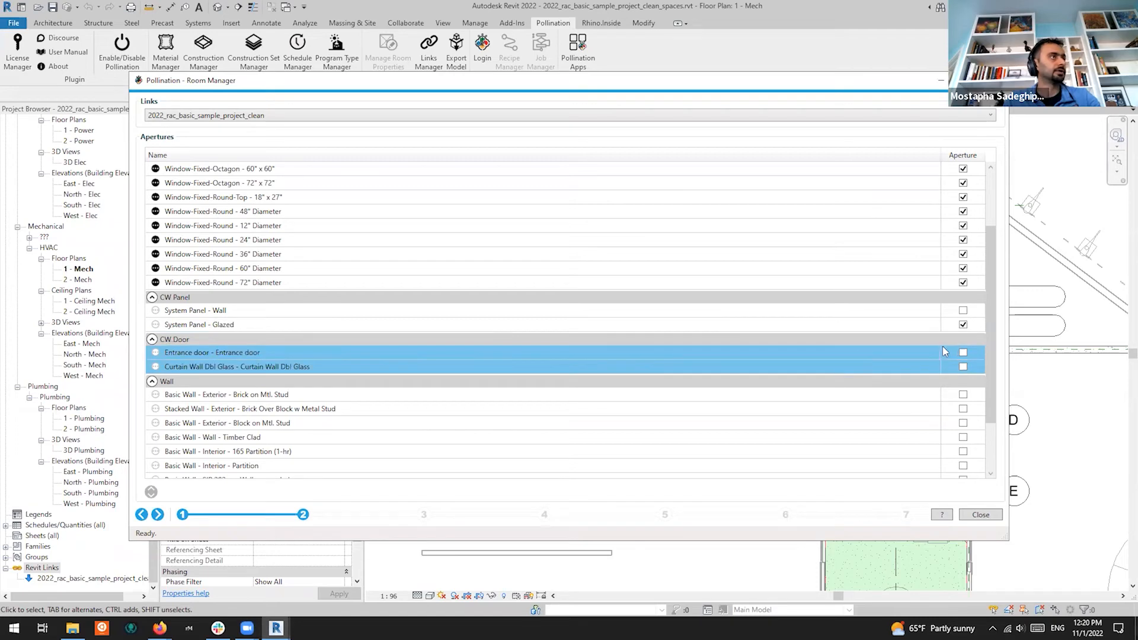
pyautogui.click(104, 573)
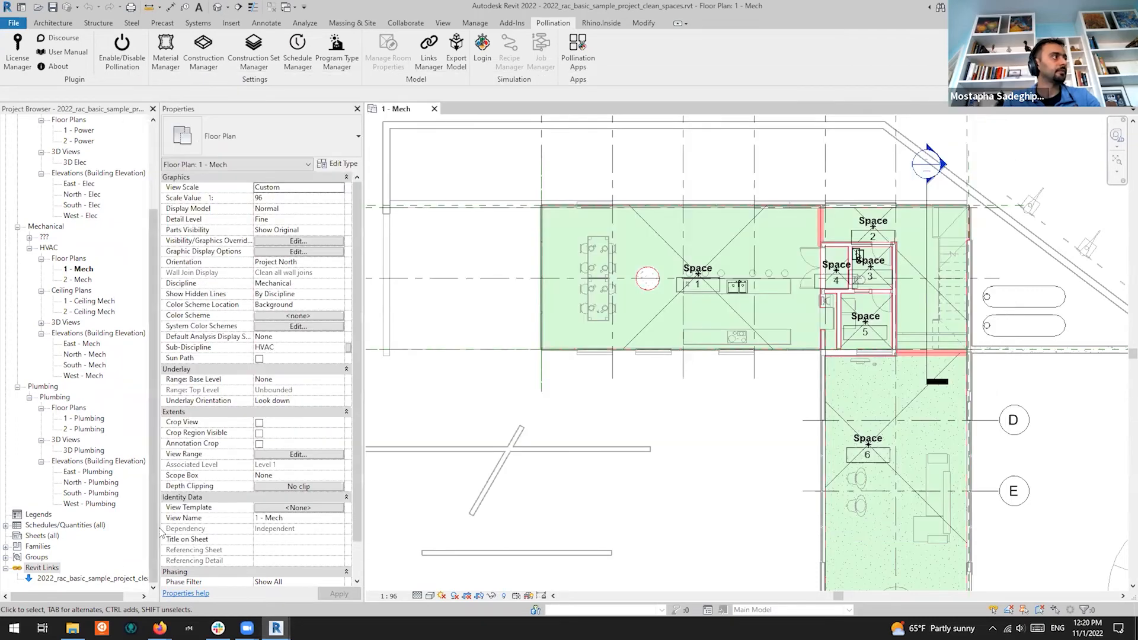
pyautogui.moveTo(276, 628)
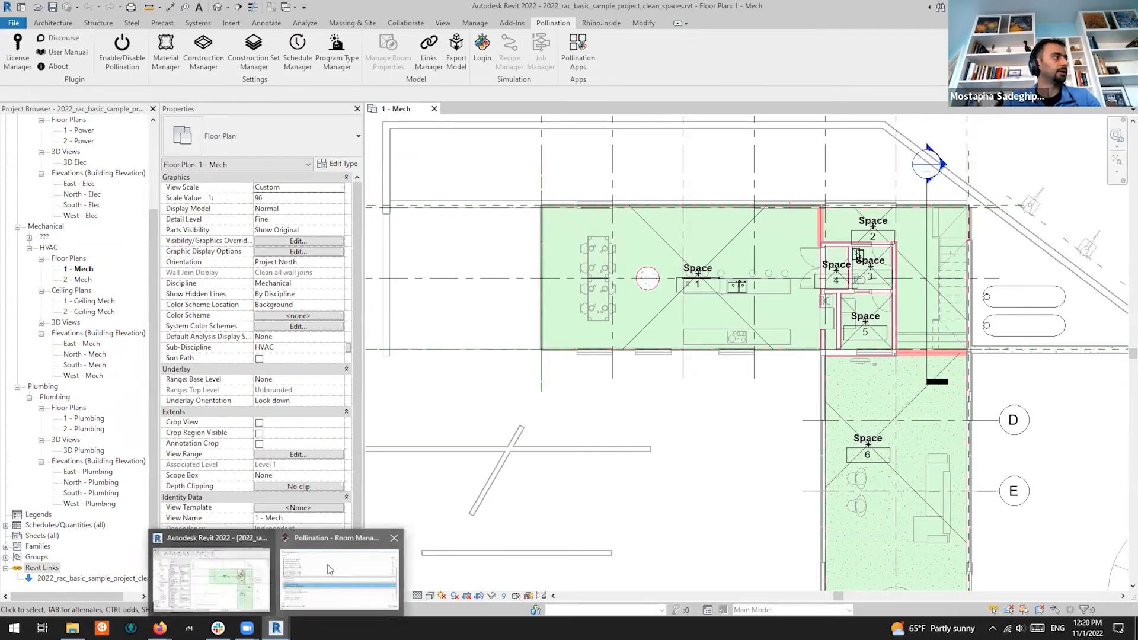
pyautogui.click(327, 565)
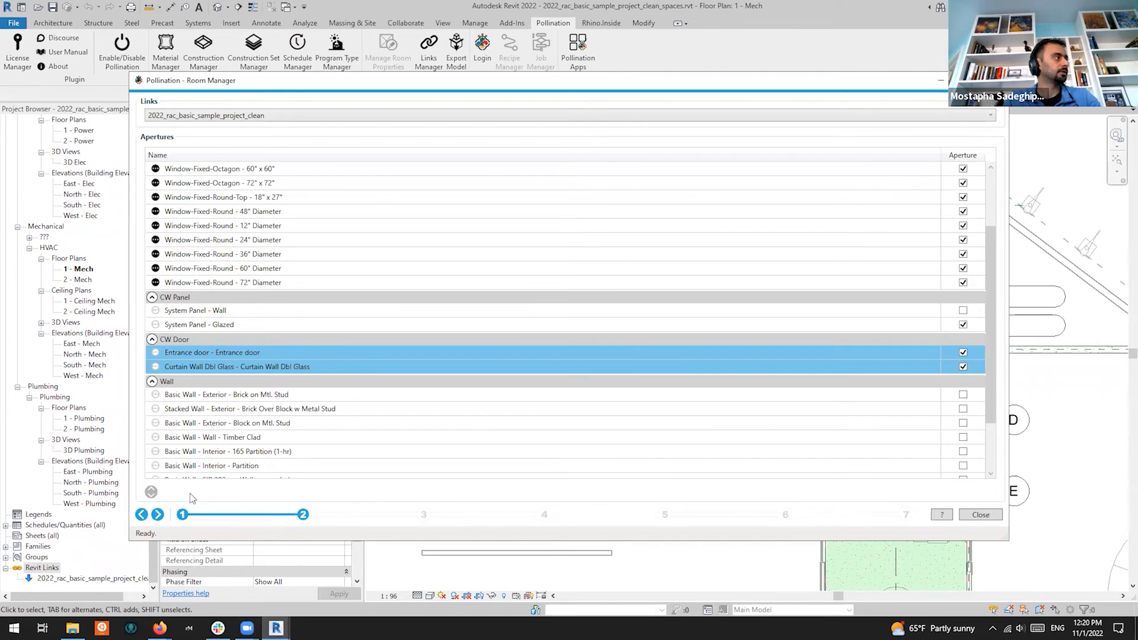
pyautogui.click(157, 515)
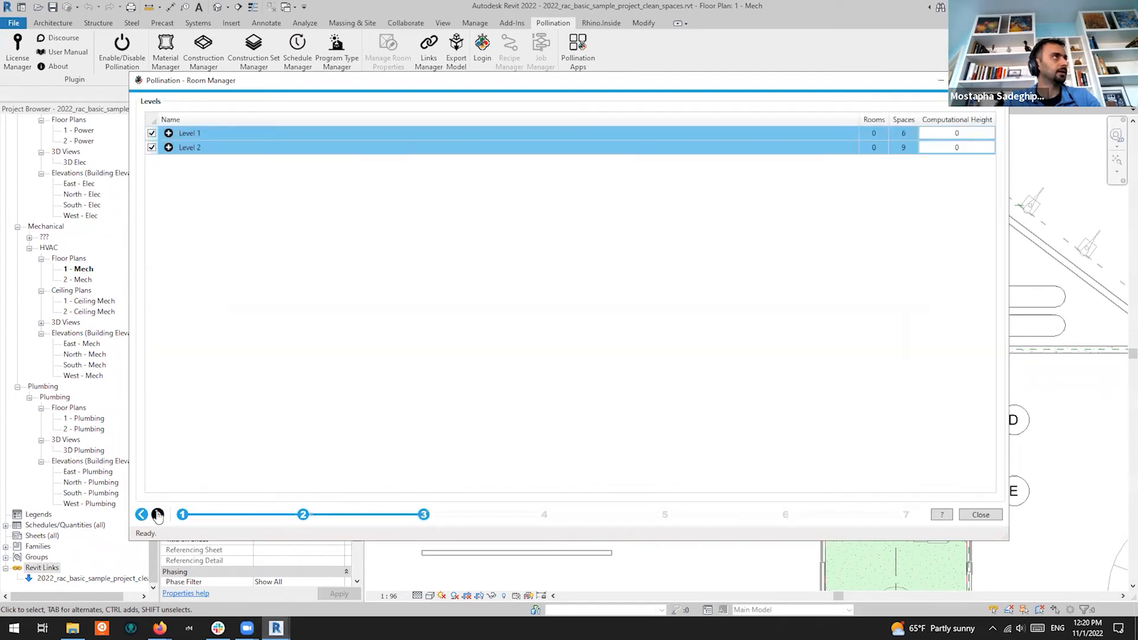
# Back in the apertures list, expand and collapse the material rows to review them
pyautogui.click(141, 515)
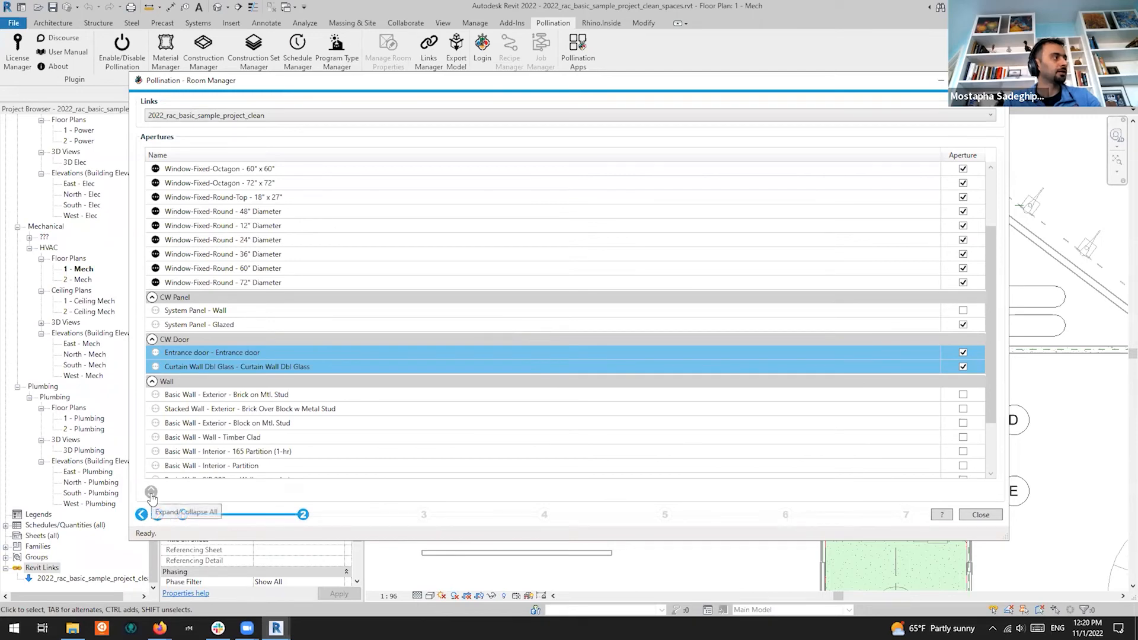
pyautogui.click(151, 493)
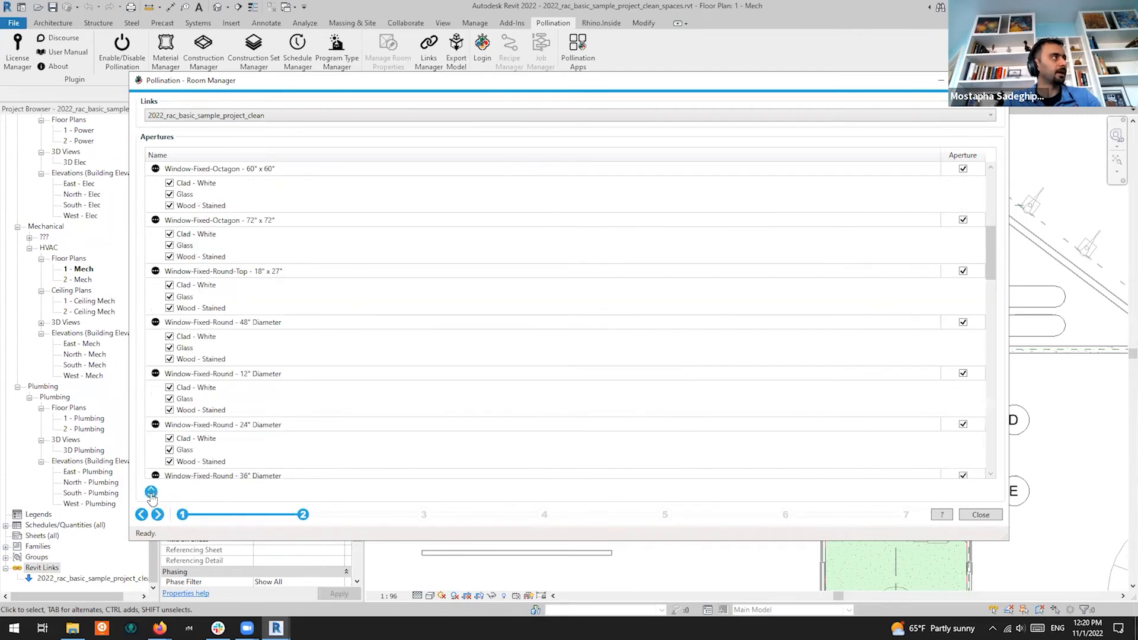
pyautogui.click(151, 493)
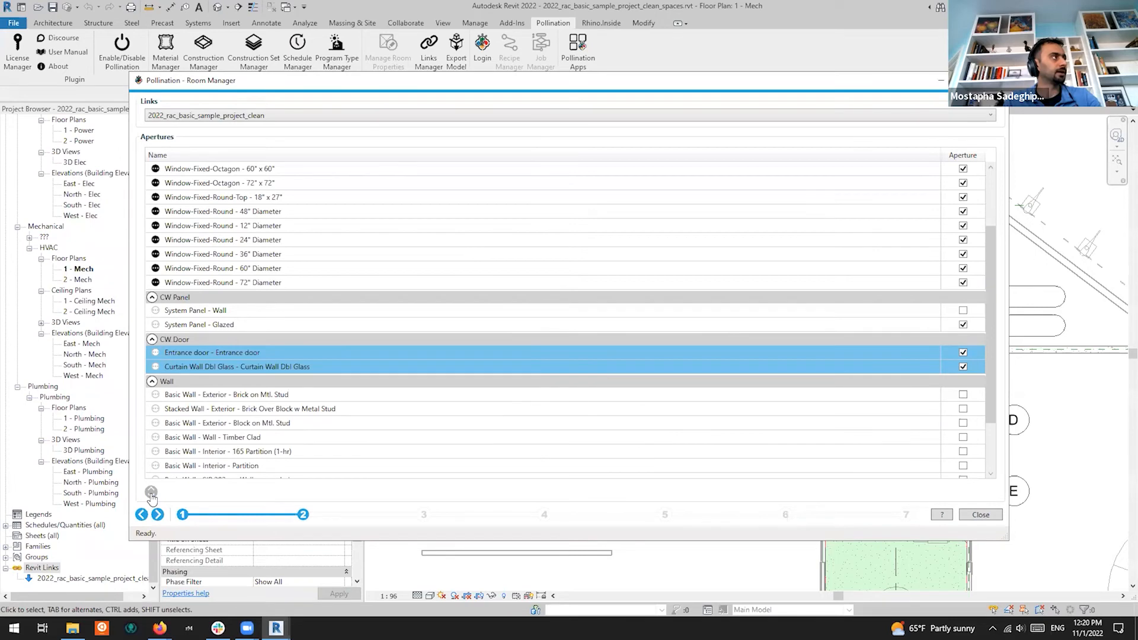
pyautogui.click(243, 214)
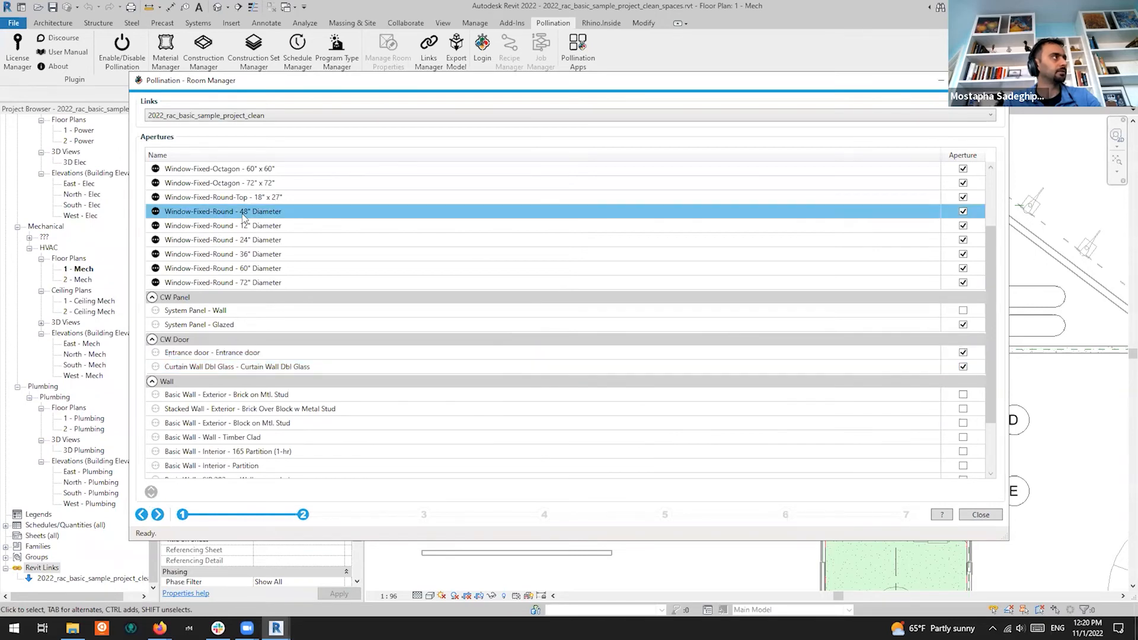
pyautogui.click(157, 213)
pyautogui.click(157, 212)
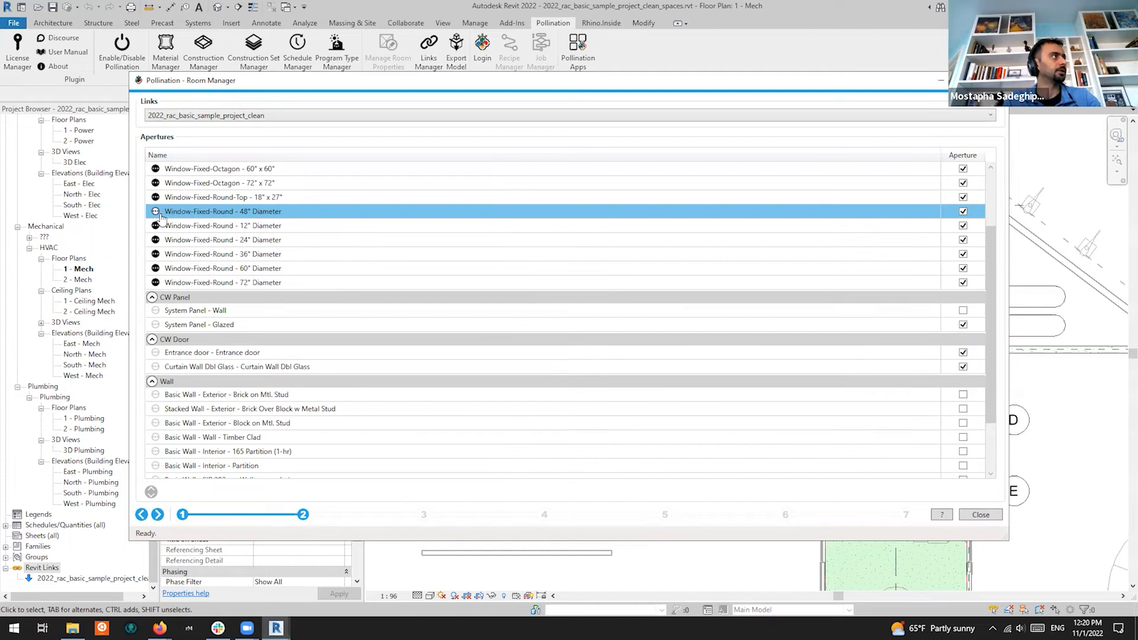
pyautogui.click(151, 493)
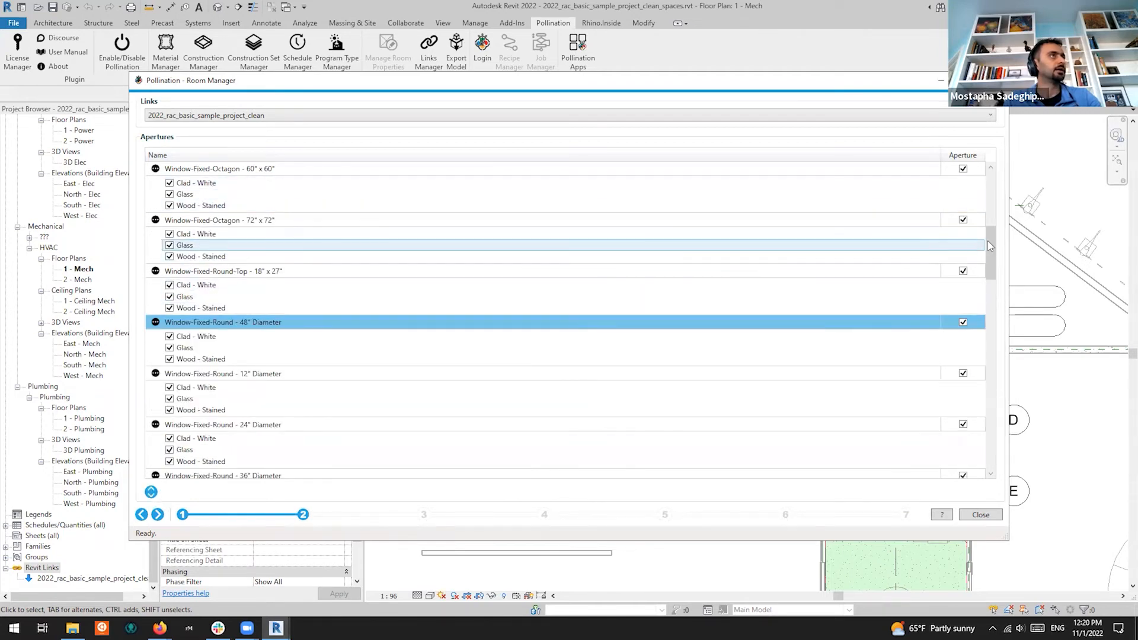
pyautogui.moveTo(988, 252); pyautogui.dragTo(987, 171)
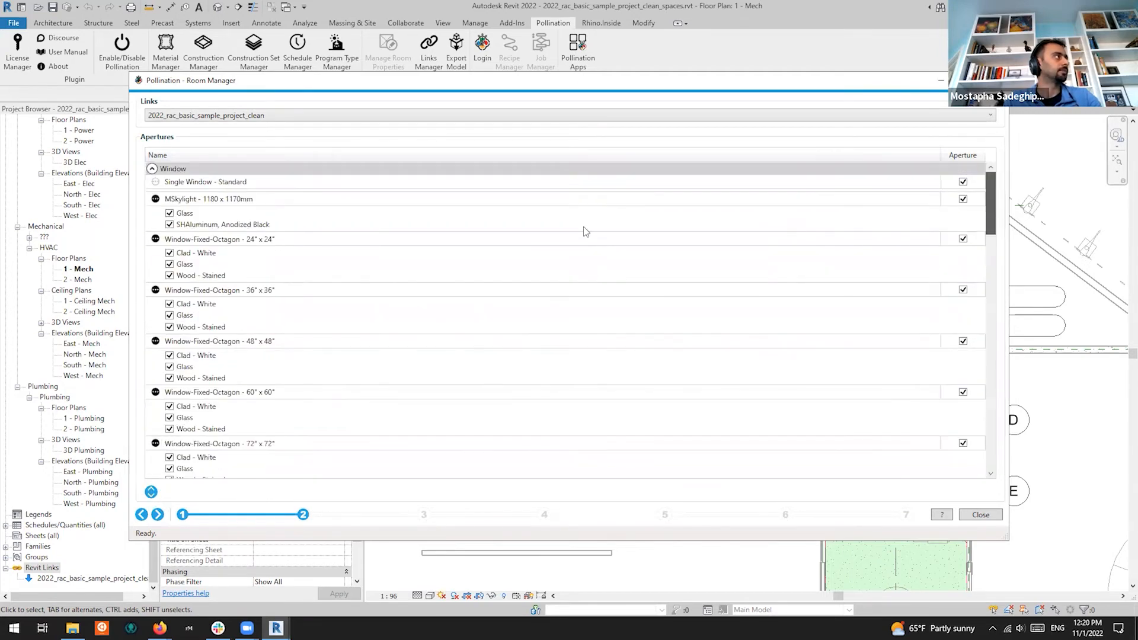
pyautogui.click(151, 492)
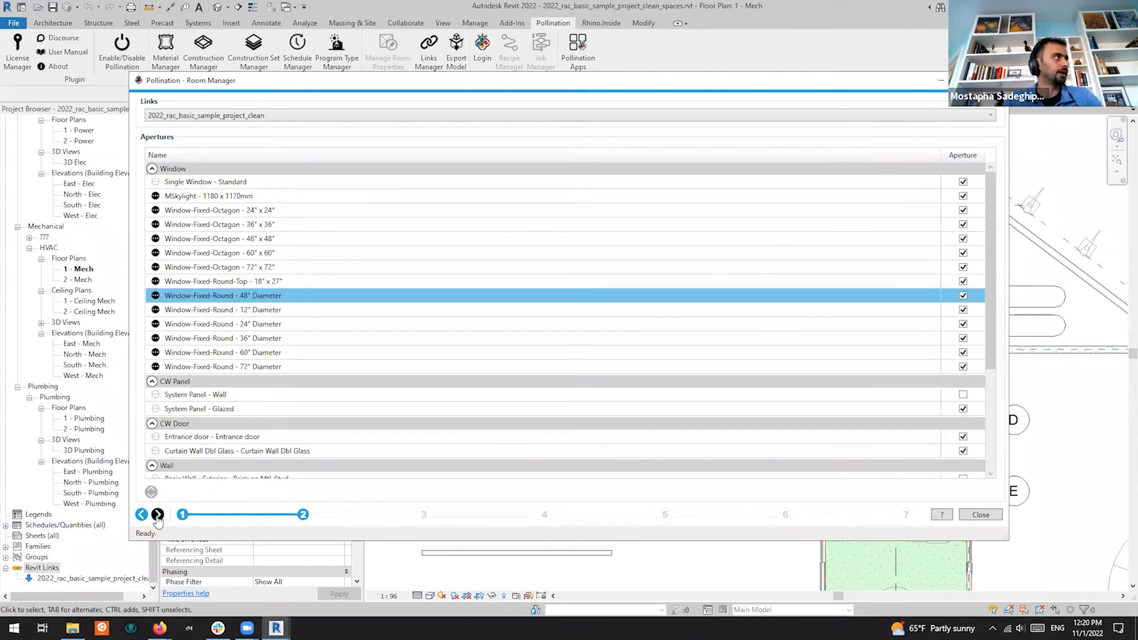
# Switch the aperture list to Host and back to the linked sample project, then go to Levels
pyautogui.click(272, 120)
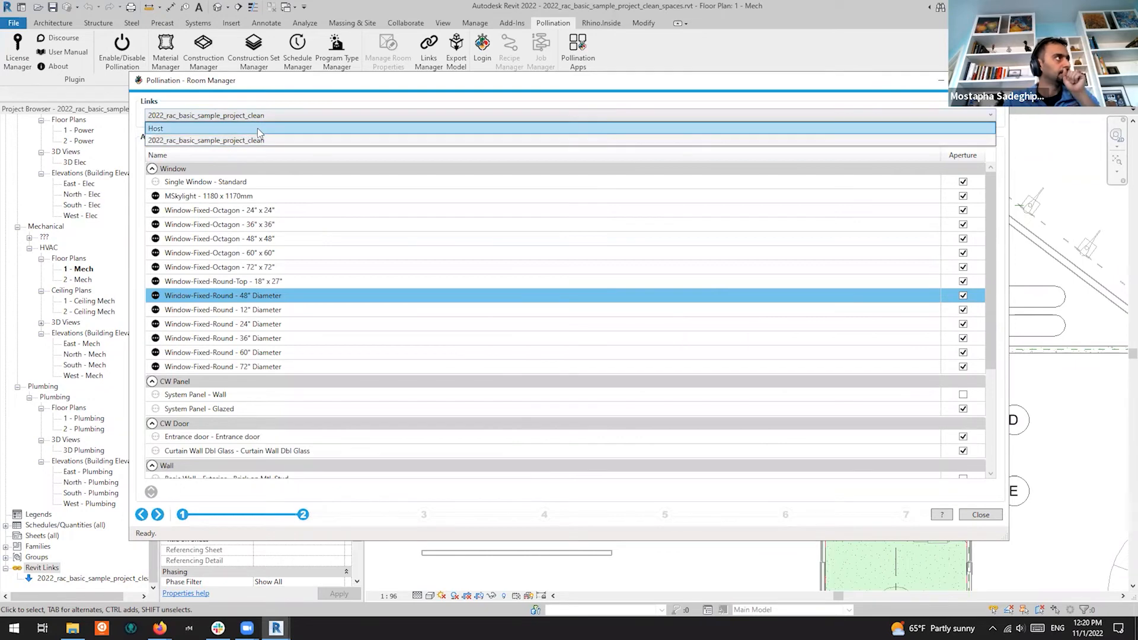
pyautogui.click(257, 128)
pyautogui.click(286, 32)
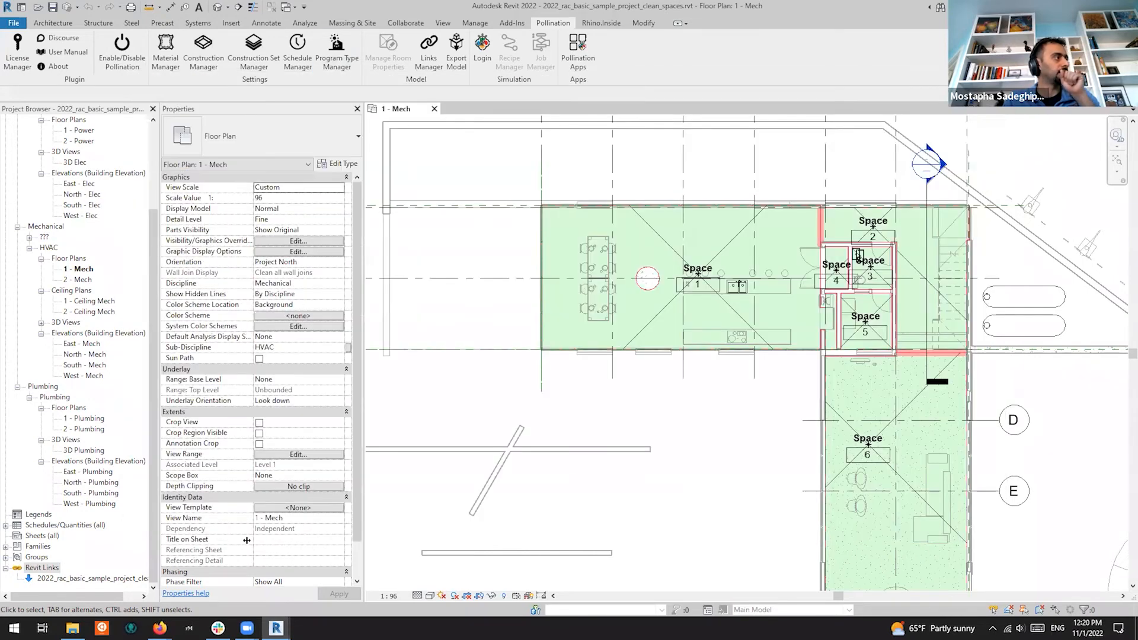
pyautogui.moveTo(276, 628)
pyautogui.click(343, 579)
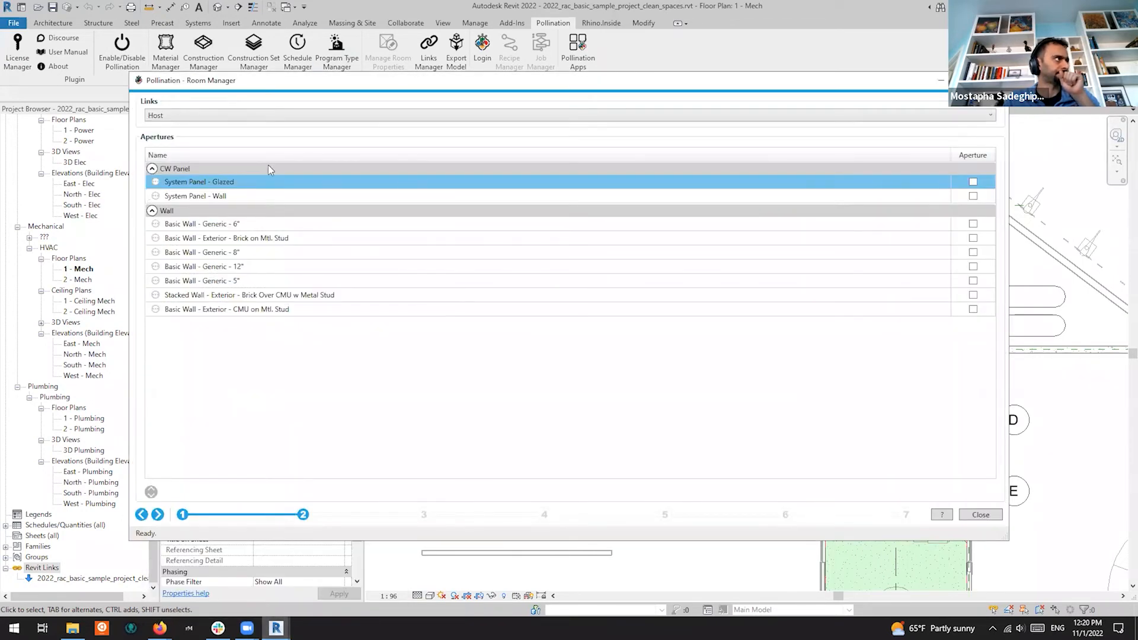
pyautogui.click(267, 117)
pyautogui.click(237, 140)
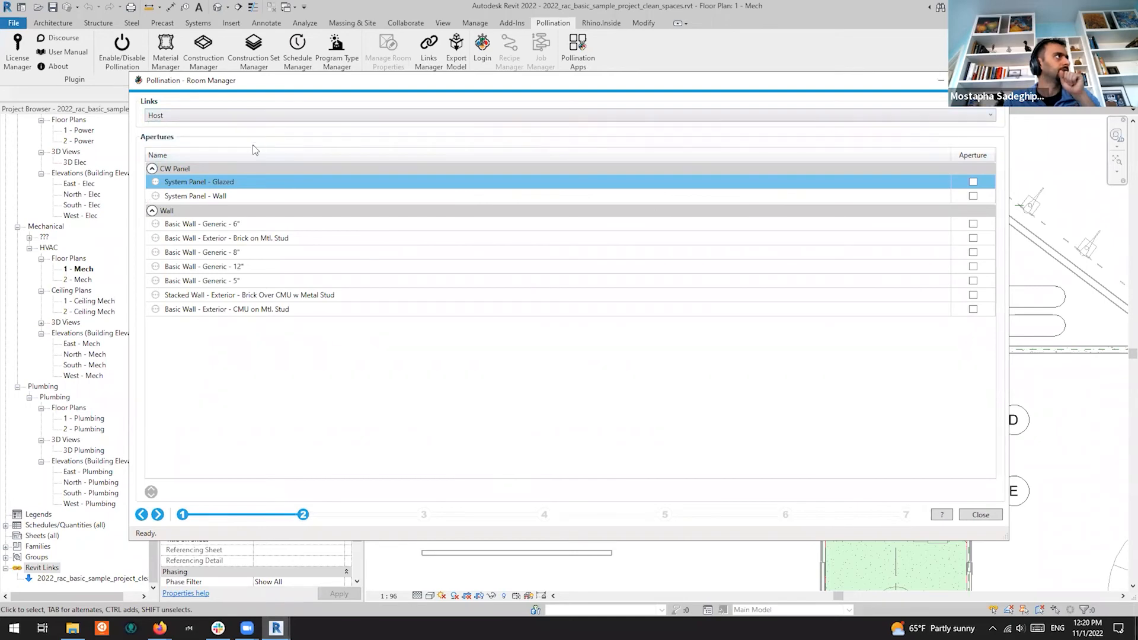
pyautogui.click(157, 516)
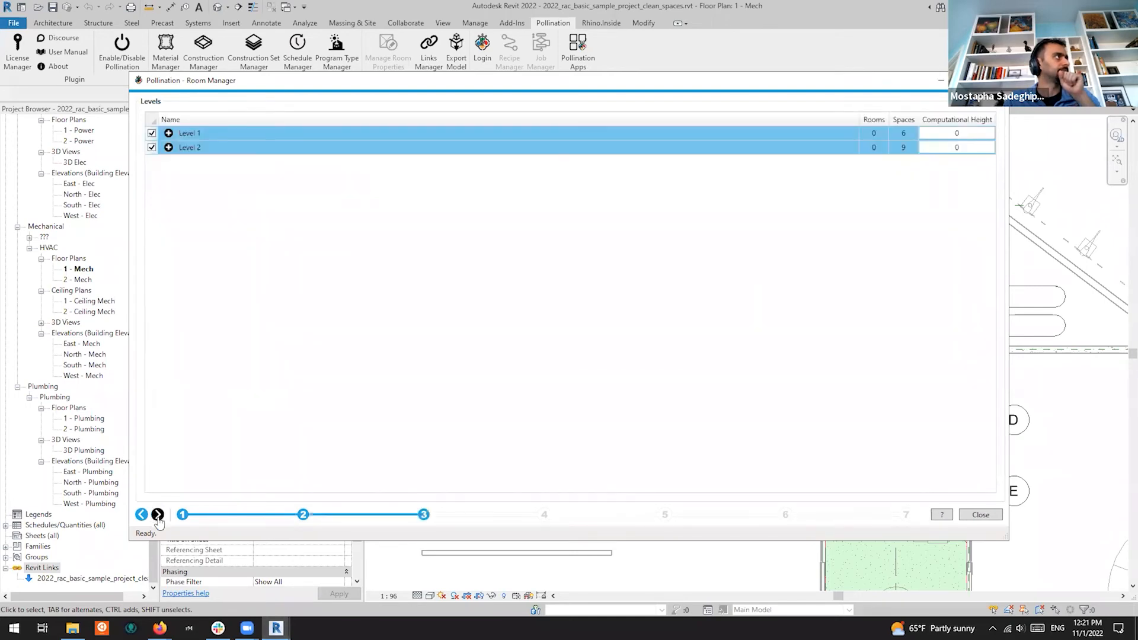
# Advance to Context Shades, then return to the Room/Space Properties step
pyautogui.click(157, 515)
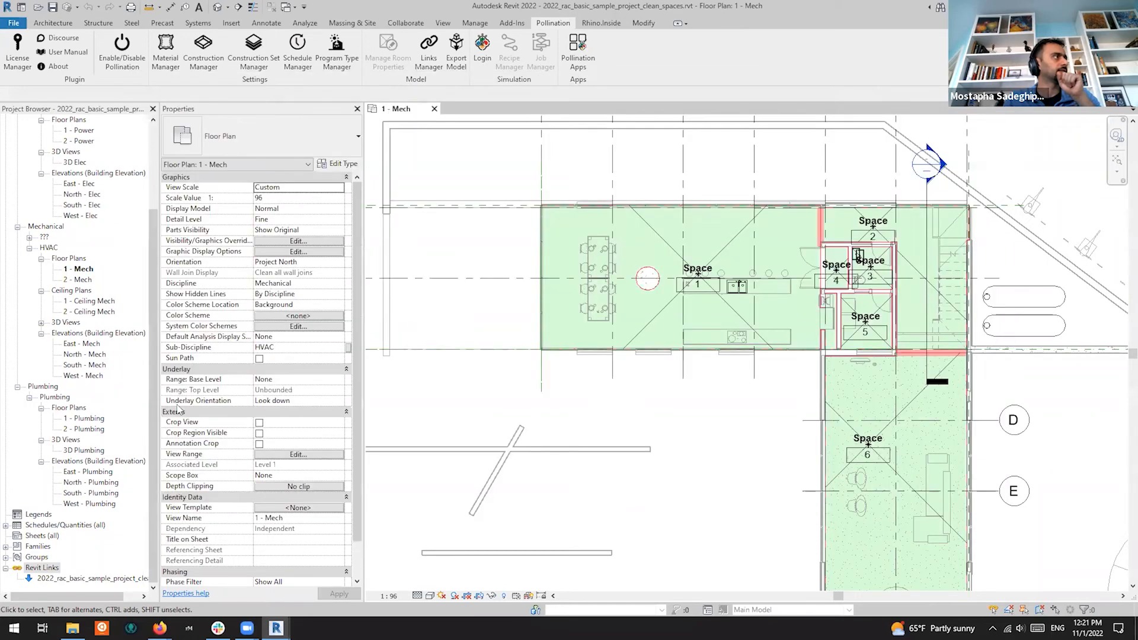
pyautogui.moveTo(276, 627)
pyautogui.click(342, 570)
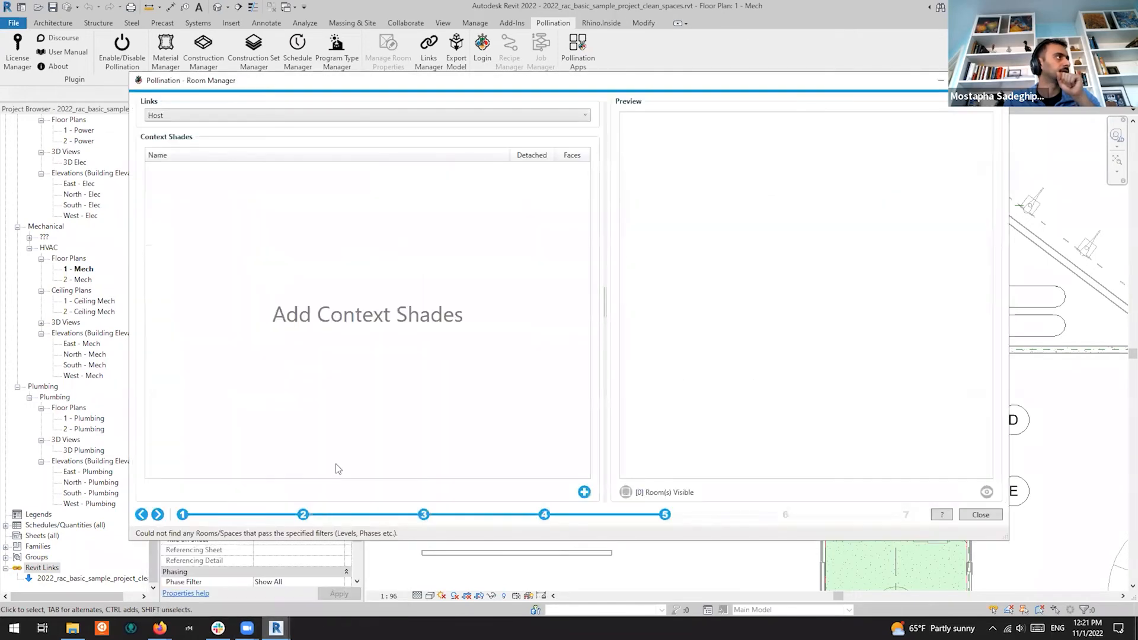
pyautogui.click(549, 515)
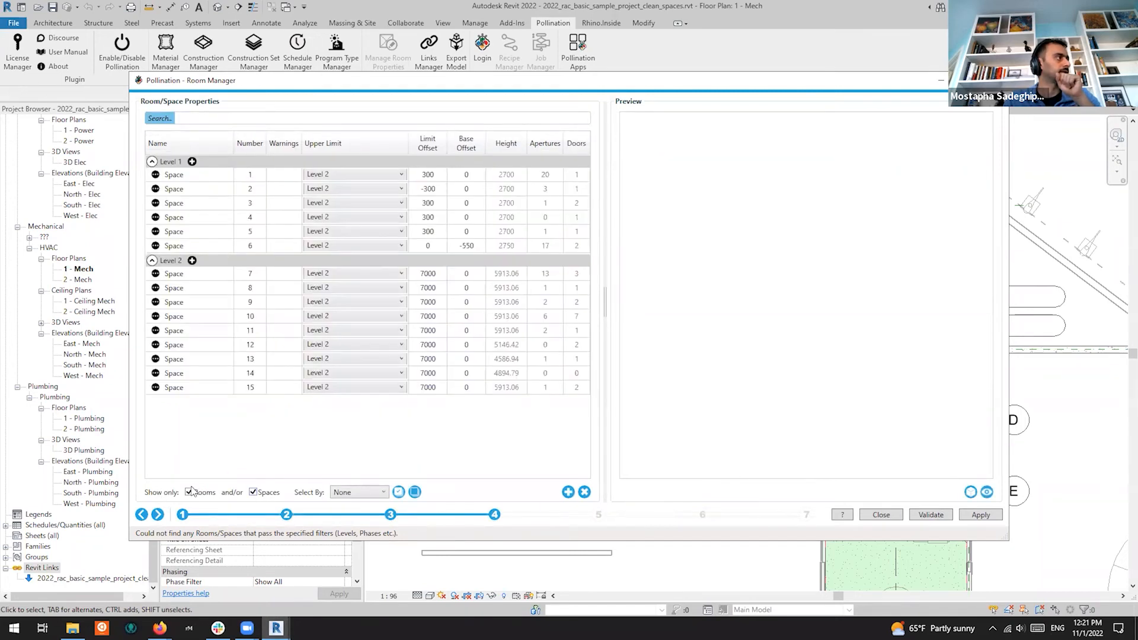
# Hide rooms, select all 15 spaces, and reload the 3D preview
pyautogui.click(189, 492)
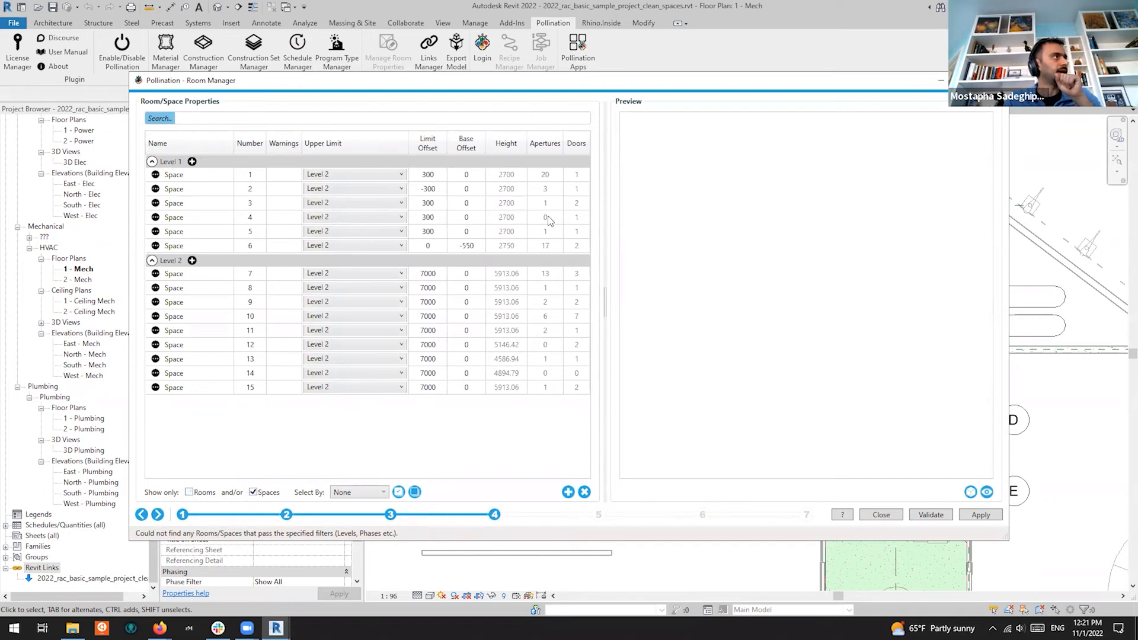
pyautogui.click(550, 177)
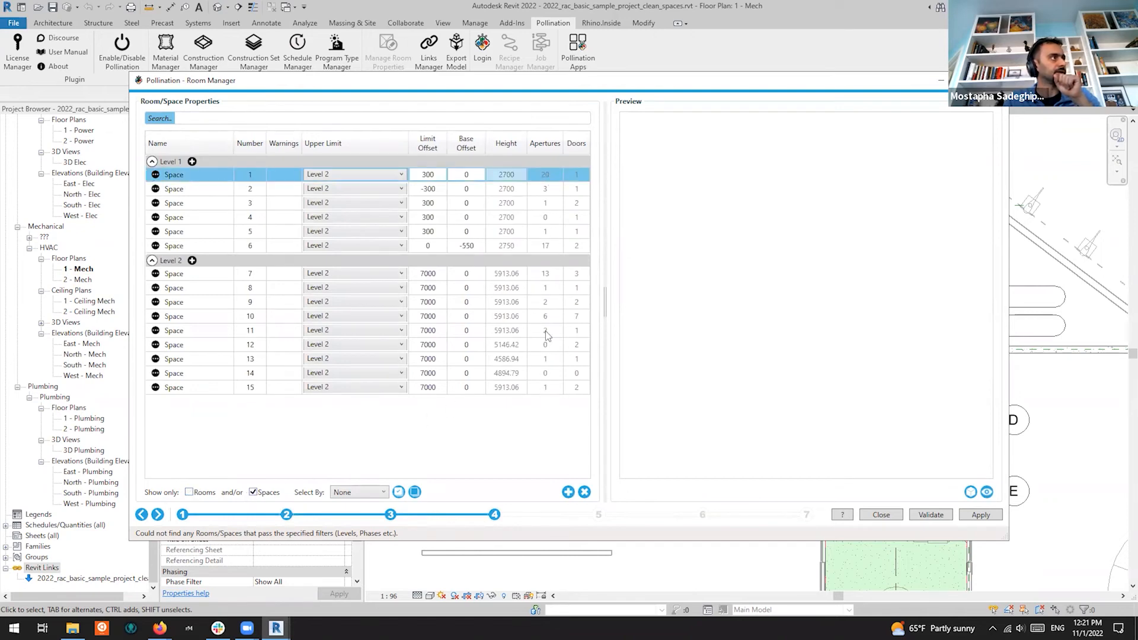
pyautogui.click(204, 235)
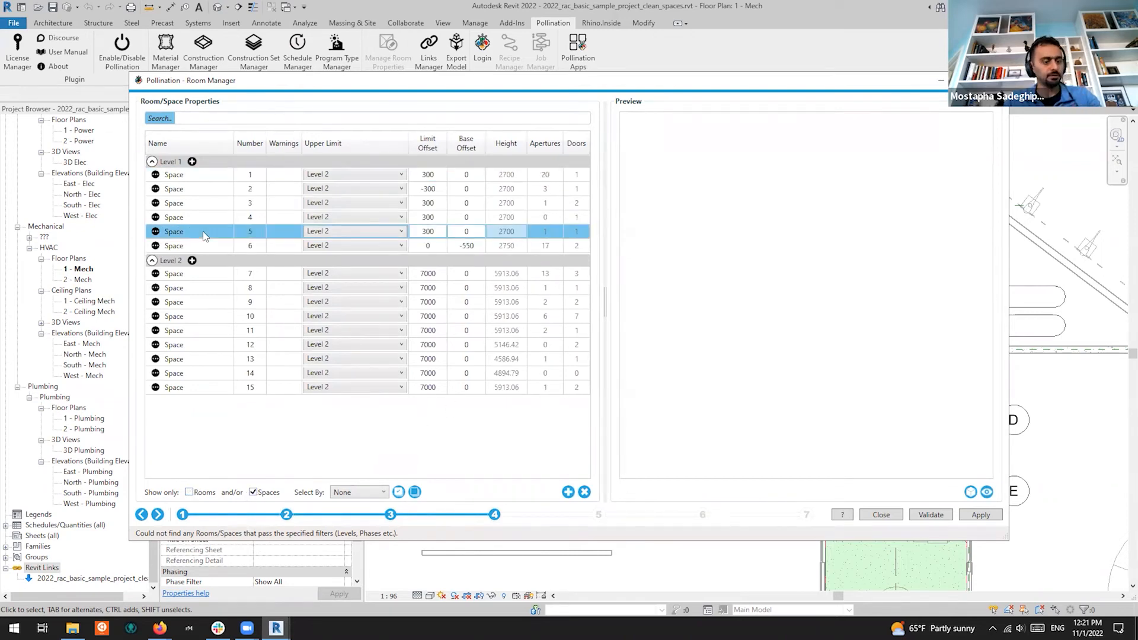
pyautogui.hotkey('ctrl', 'a')
pyautogui.click(987, 493)
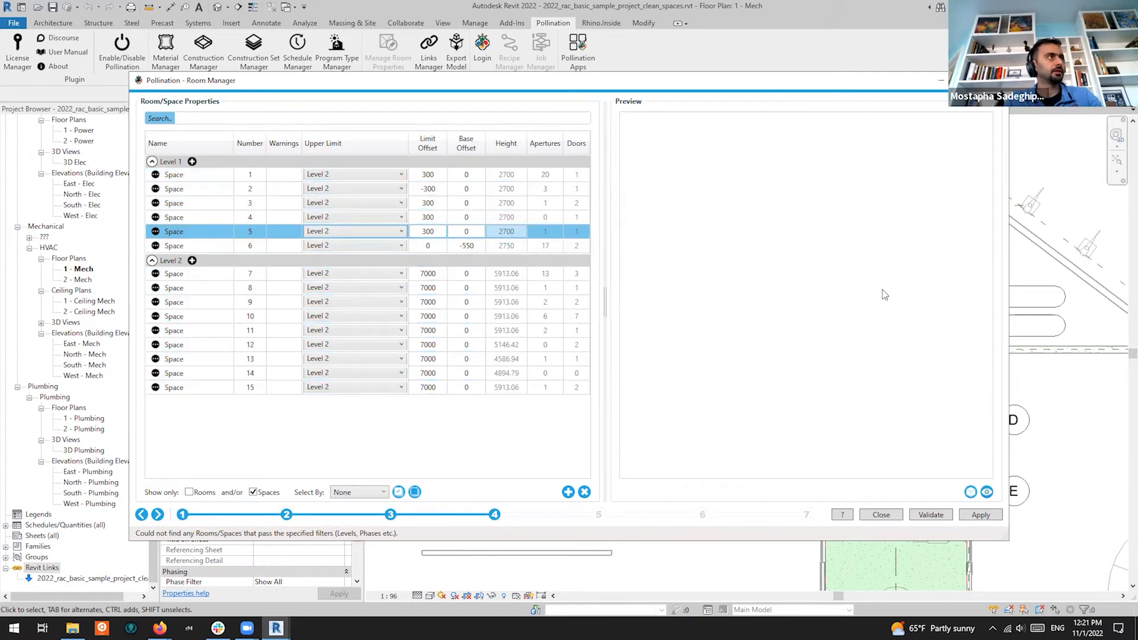
# Orbit and zoom the spaces preview, then minimize the Room Manager to view the 1 - Mech plan
pyautogui.moveTo(758, 358); pyautogui.dragTo(862, 269)
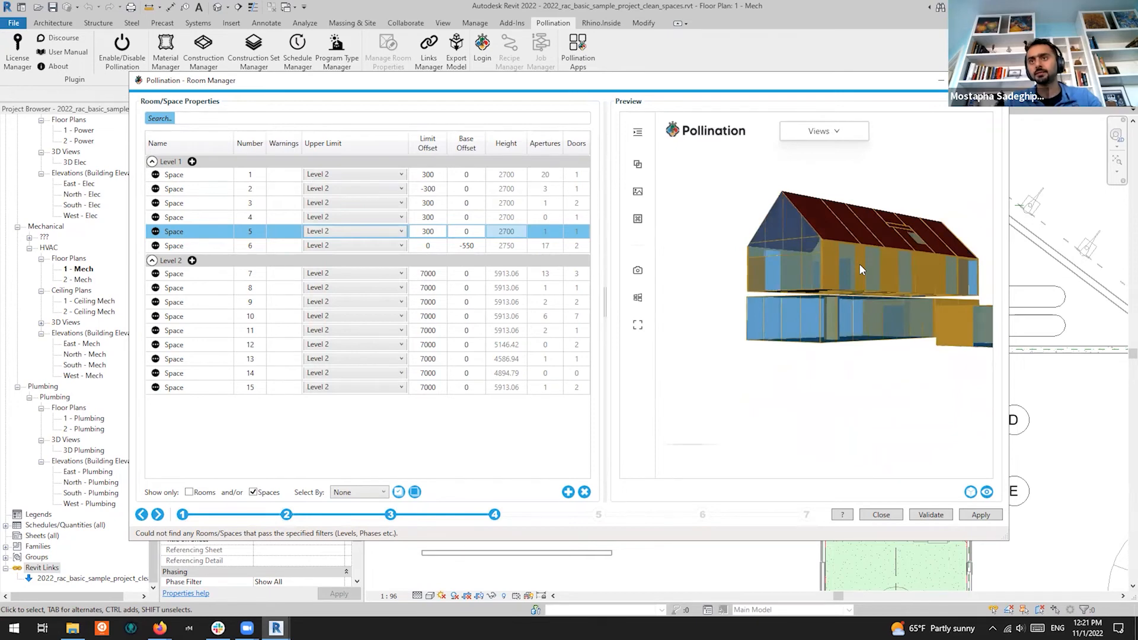
pyautogui.moveTo(860, 264); pyautogui.dragTo(827, 356)
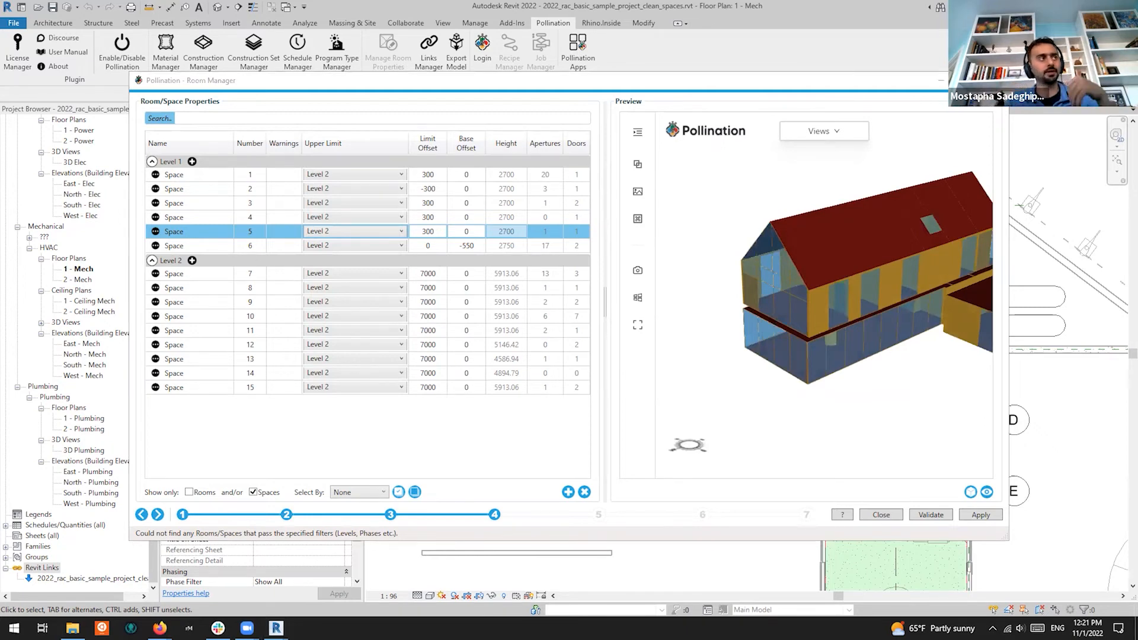
pyautogui.moveTo(967, 242); pyautogui.dragTo(701, 338)
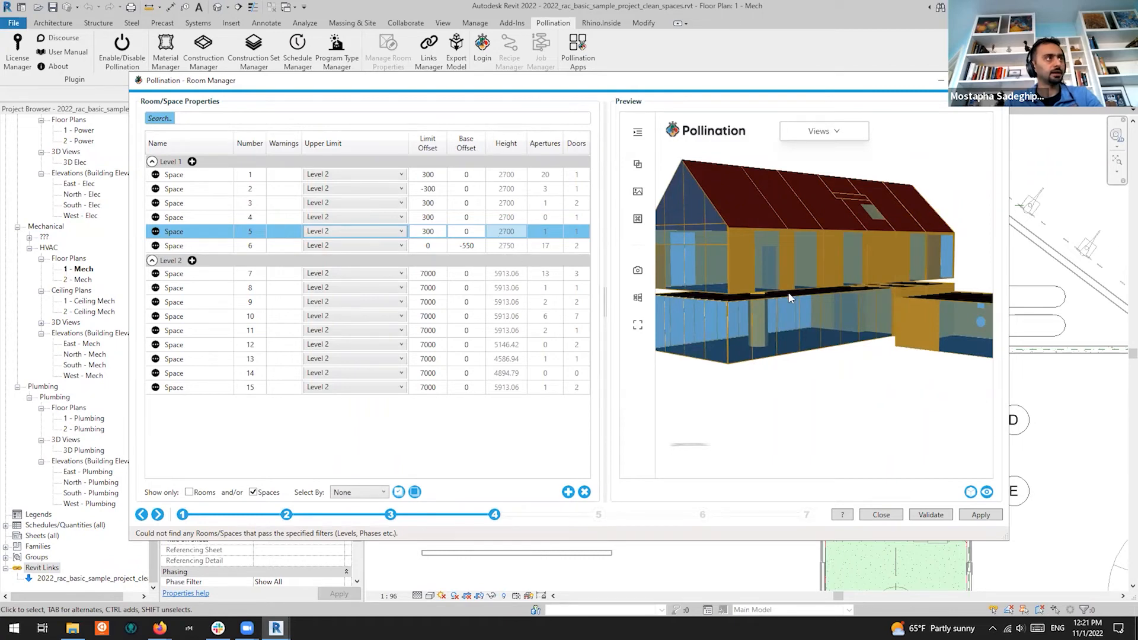
pyautogui.moveTo(793, 337); pyautogui.dragTo(745, 363)
pyautogui.scroll(5, 746, 359)
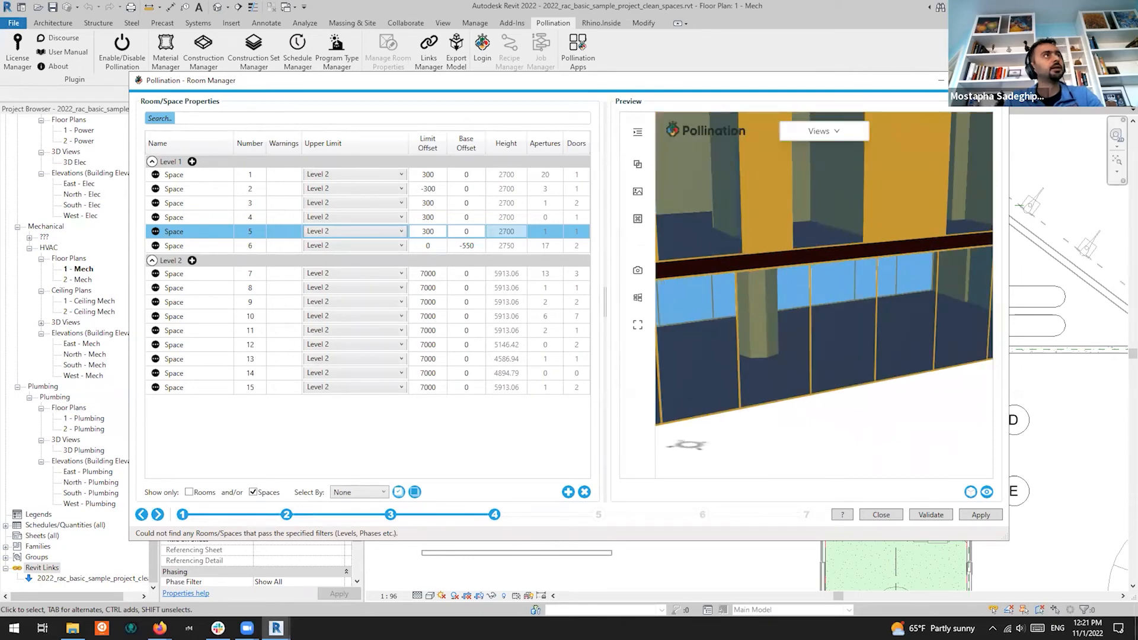
pyautogui.click(943, 81)
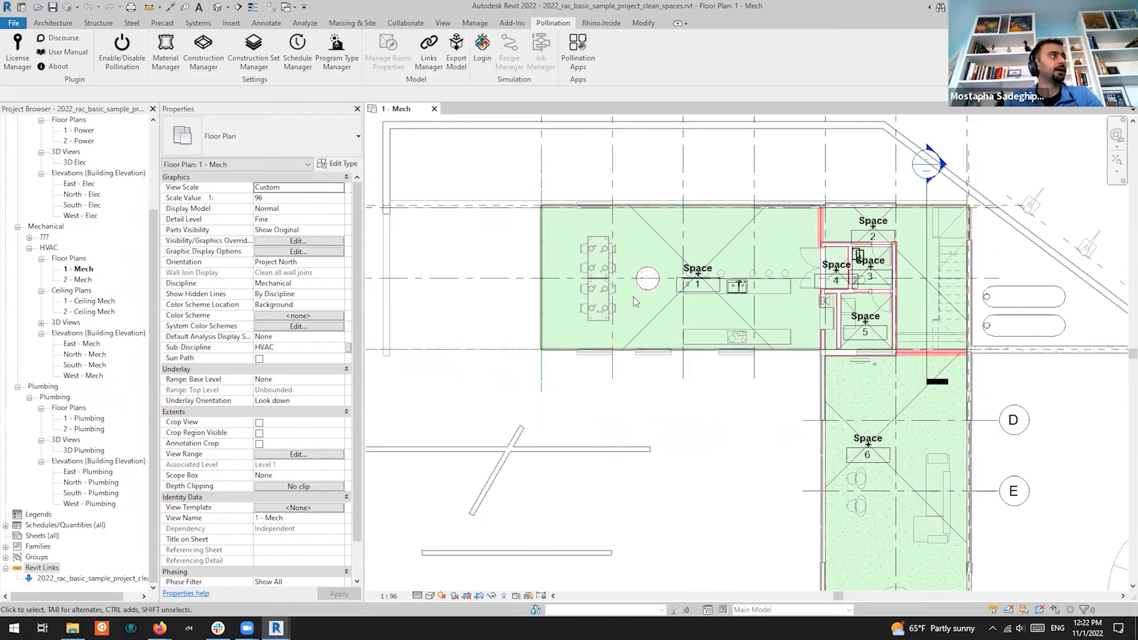
pyautogui.scroll(3, 651, 279)
pyautogui.click(656, 272)
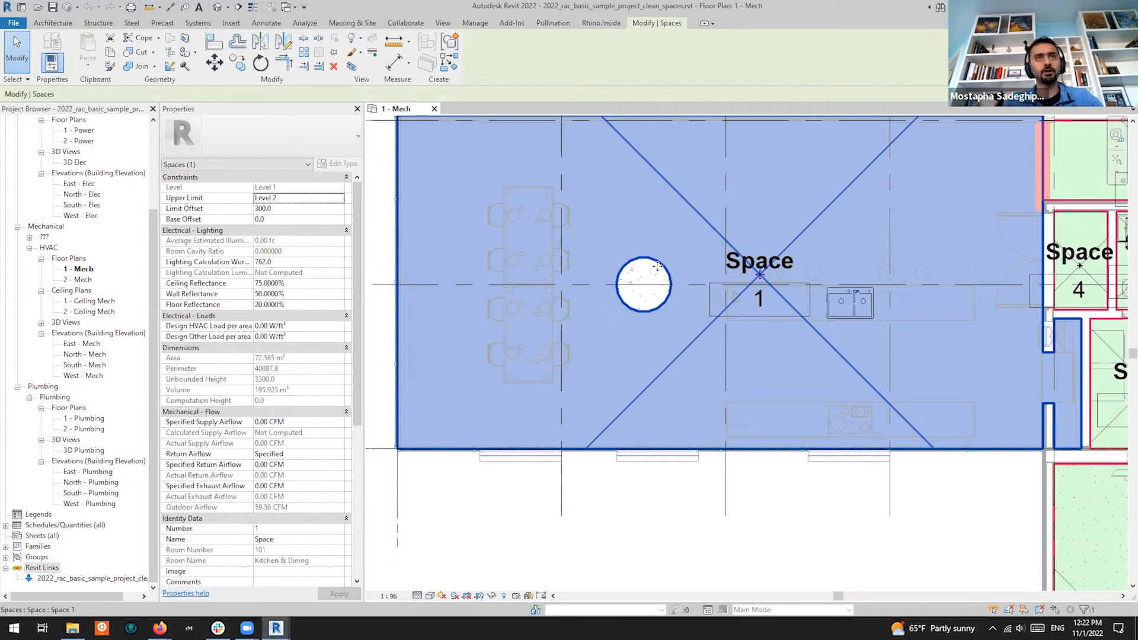
pyautogui.scroll(-5, 658, 267)
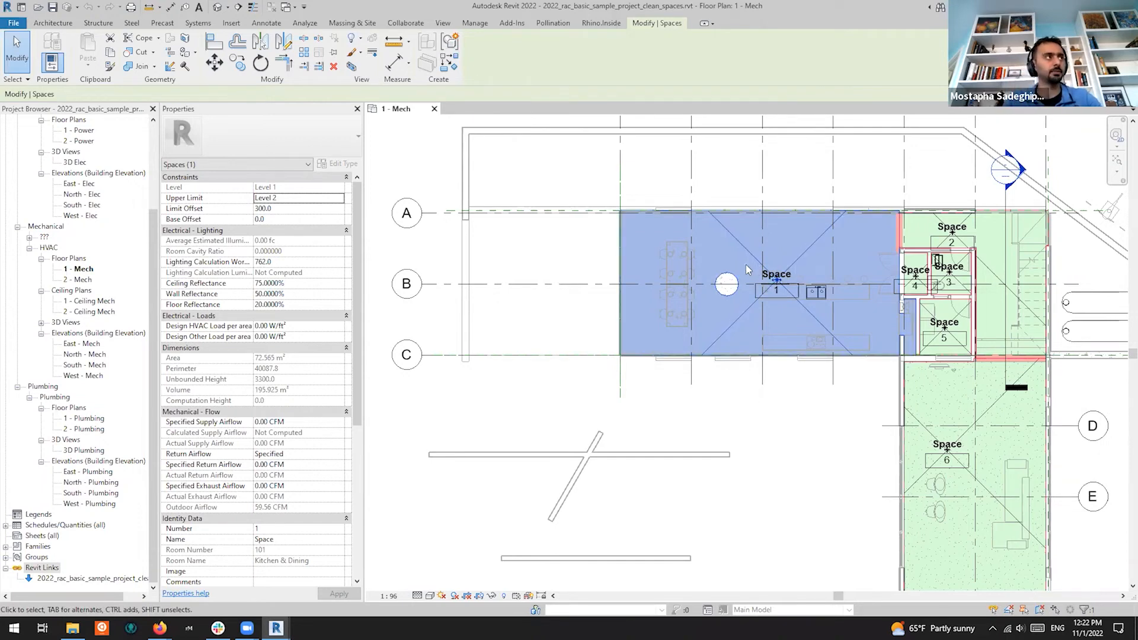
pyautogui.scroll(-2, 670, 276)
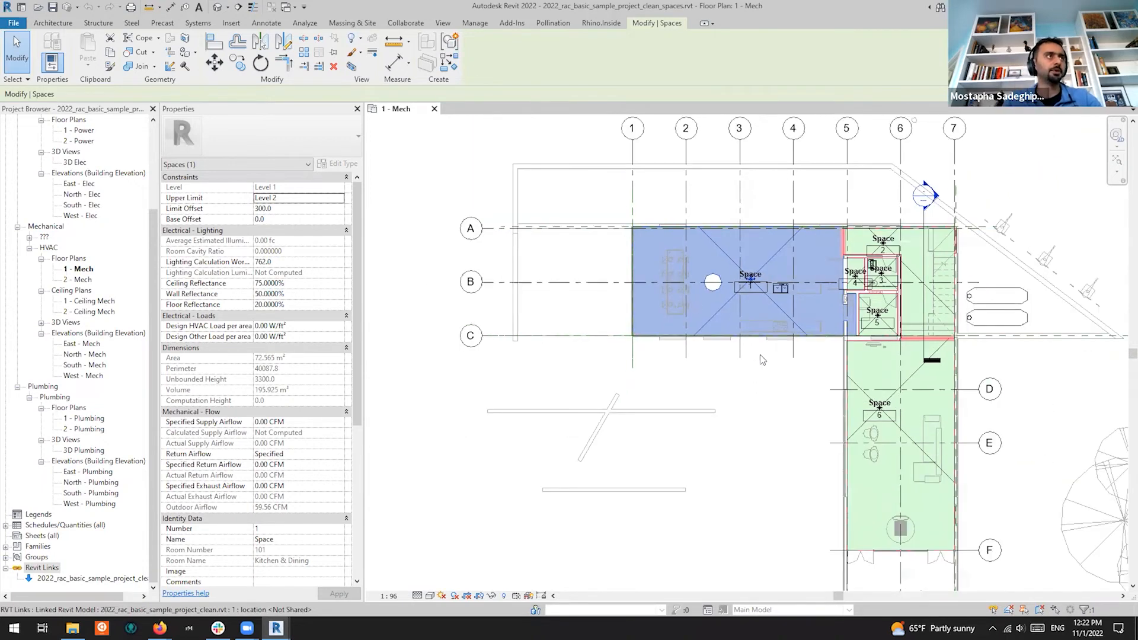
pyautogui.click(783, 385)
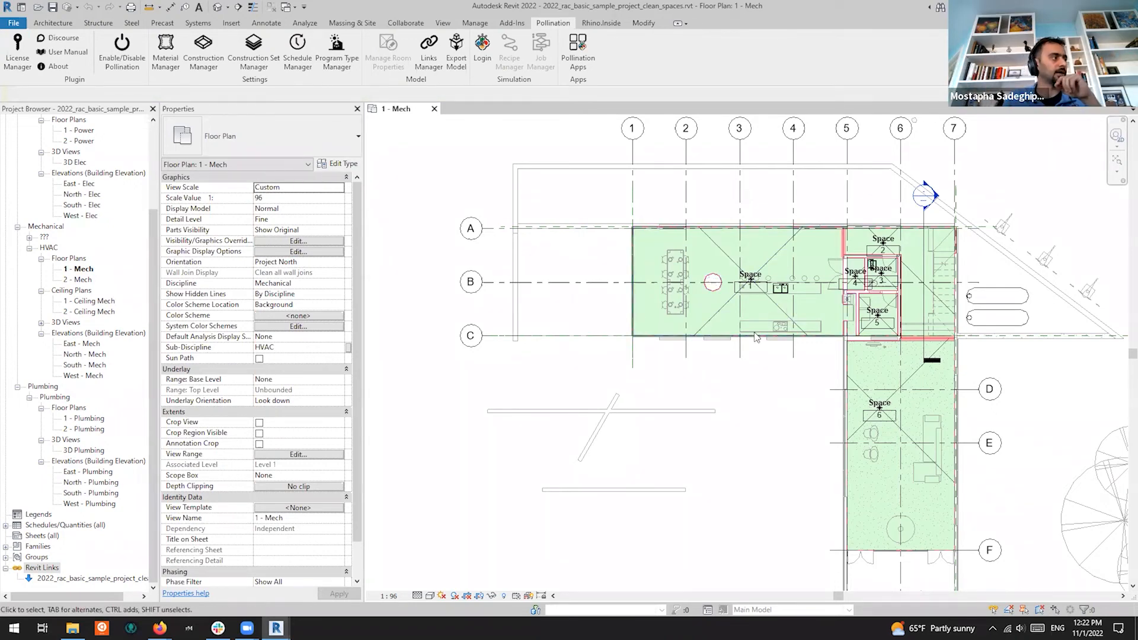
pyautogui.moveTo(276, 628)
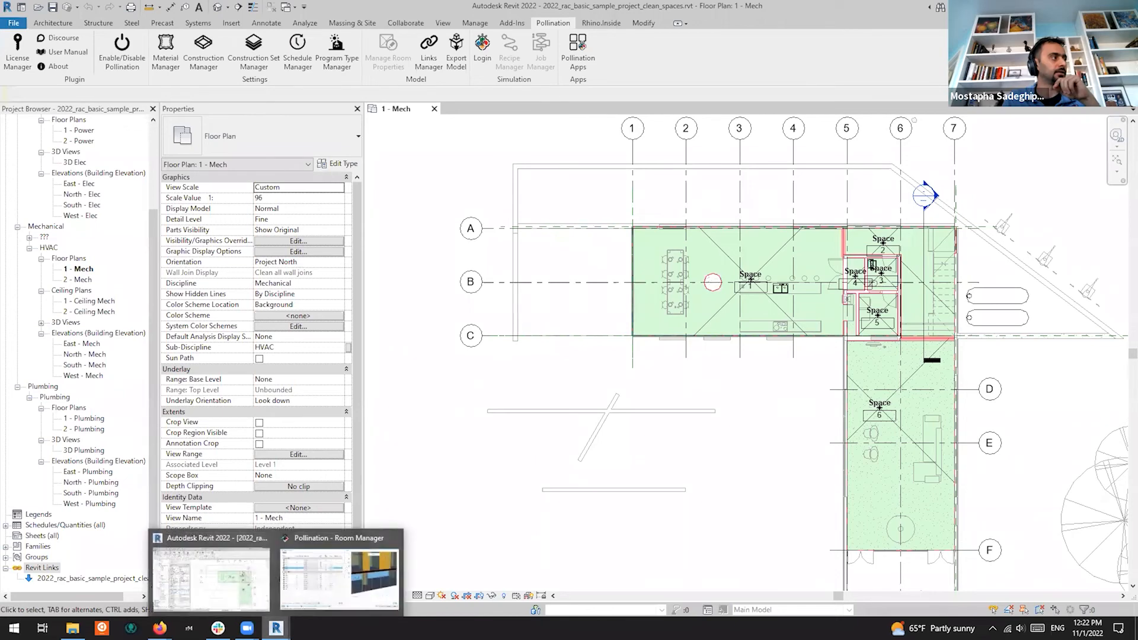
# Select all spaces, go to Add Context Shades, and choose the 2022_rac_basic_sample_project_clean link
pyautogui.click(319, 594)
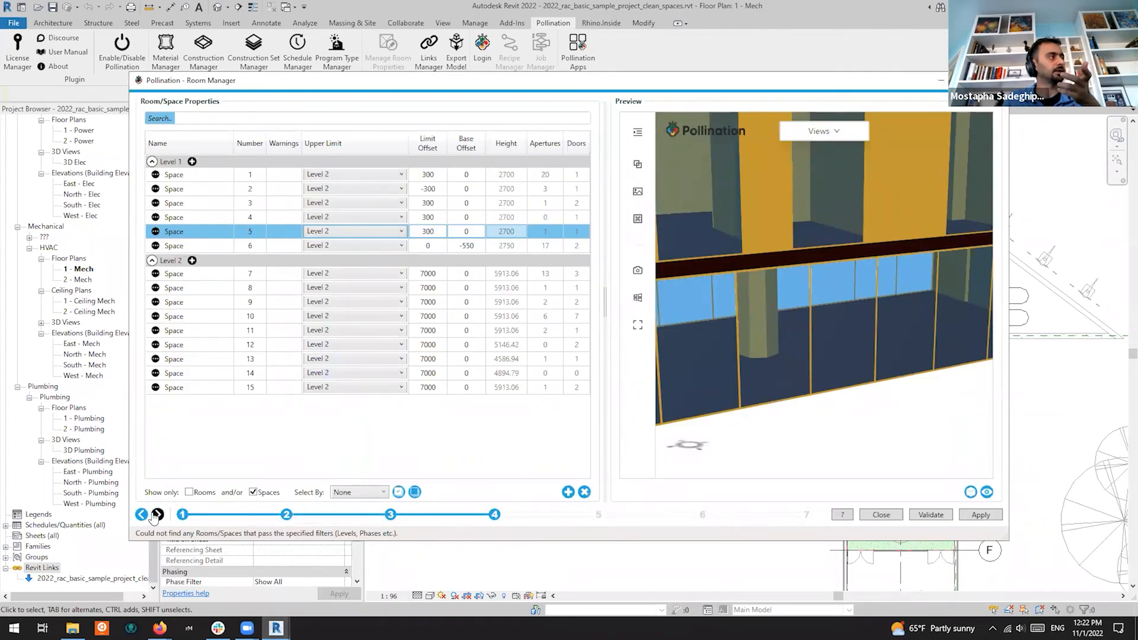
pyautogui.click(174, 346)
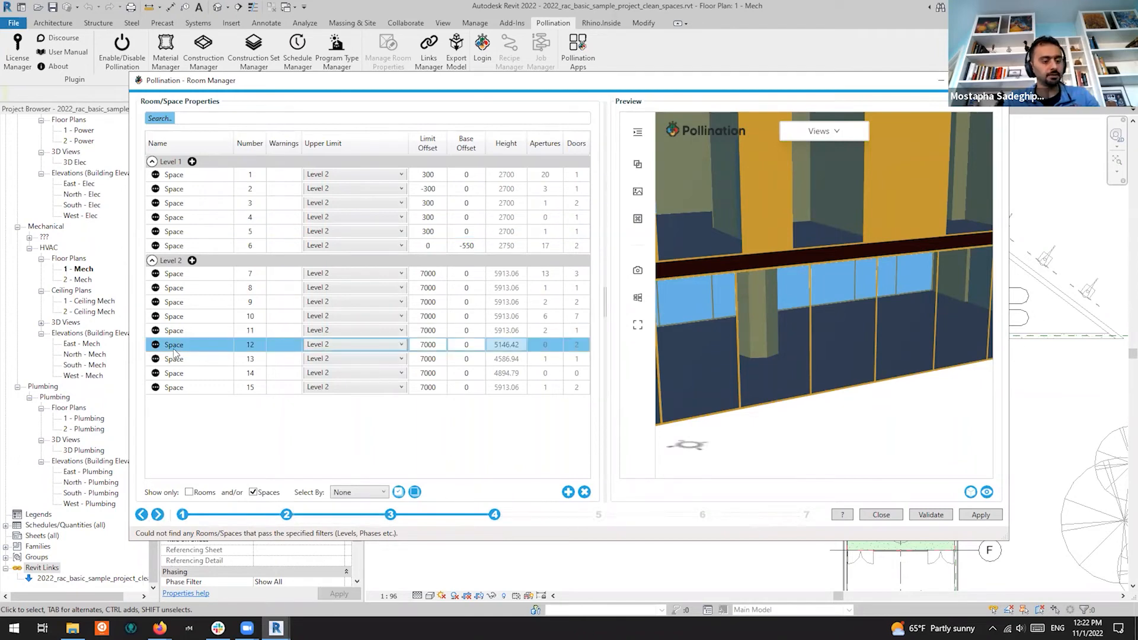
pyautogui.hotkey('ctrl', 'a')
pyautogui.click(157, 514)
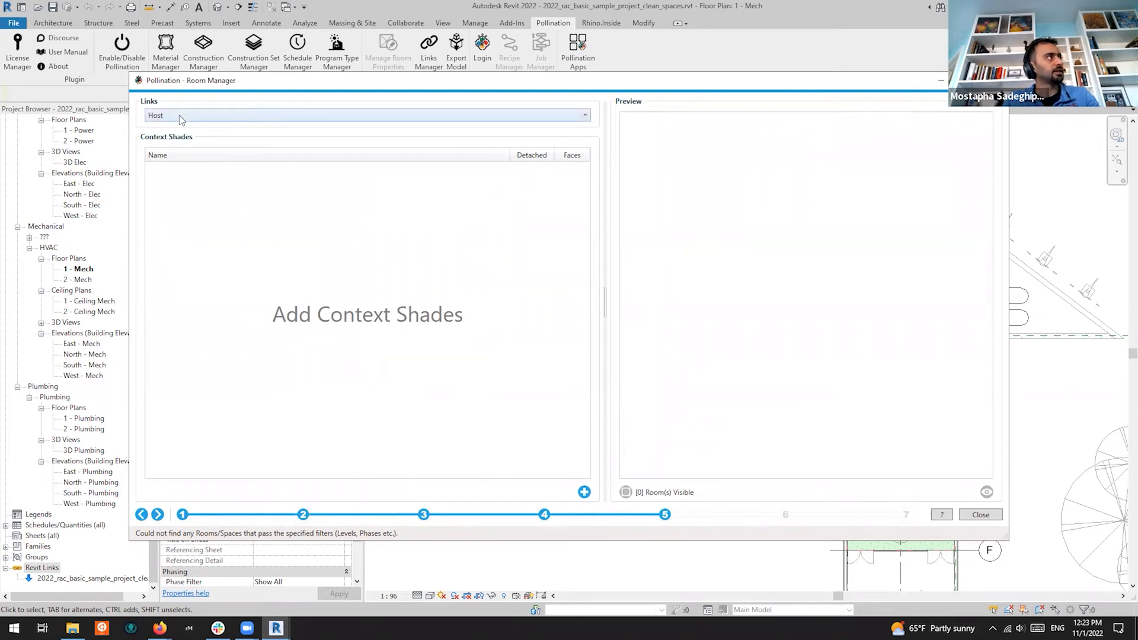
pyautogui.click(220, 116)
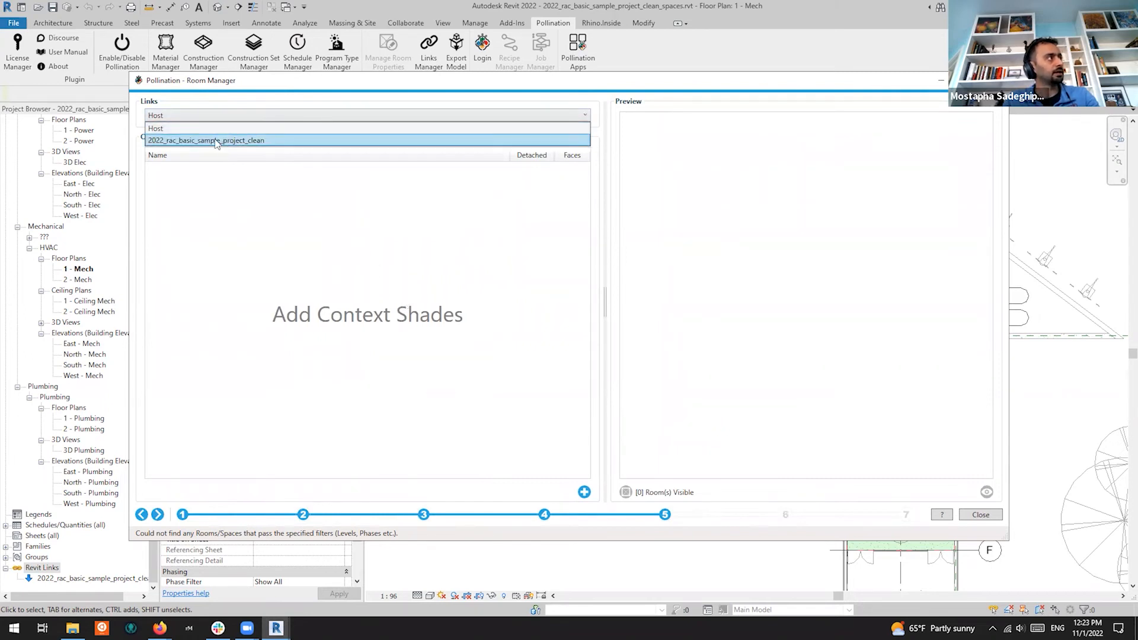
pyautogui.click(240, 142)
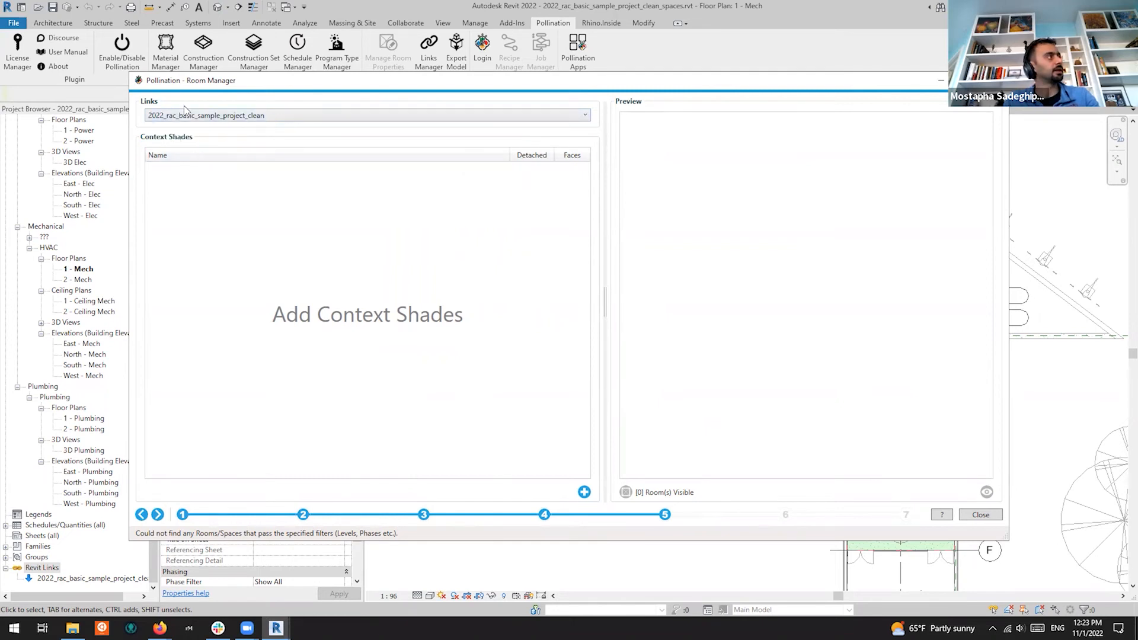
pyautogui.click(259, 117)
pyautogui.click(260, 117)
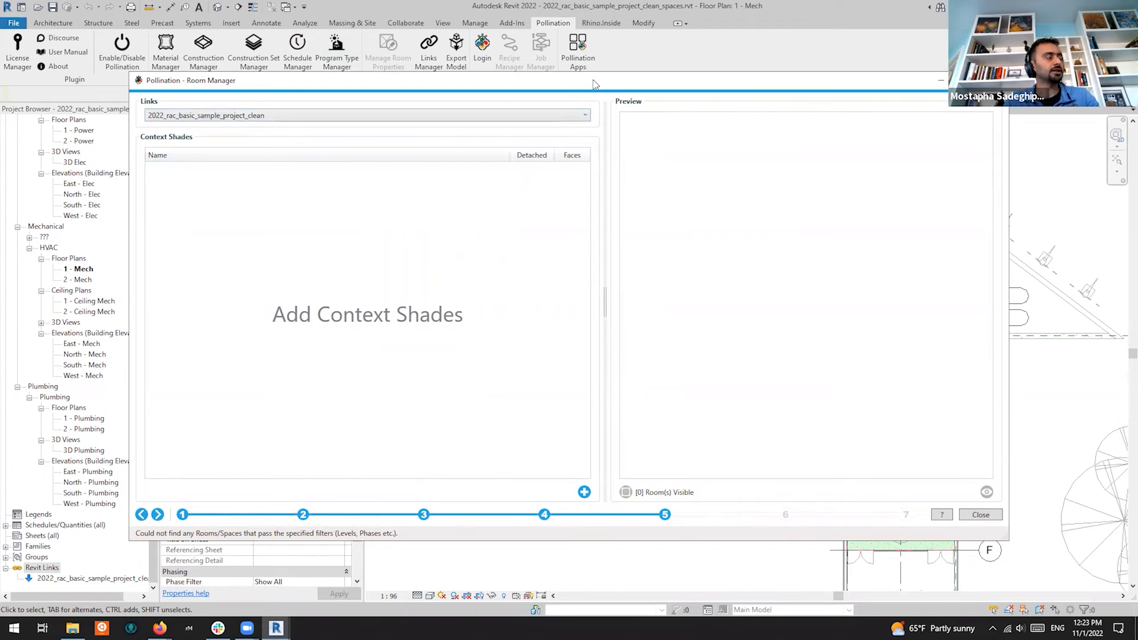
# Pick two Honey Locust - 25' trees and one Scarlet Oak - 42' in the plan as context shades
pyautogui.moveTo(594, 85); pyautogui.dragTo(596, 127)
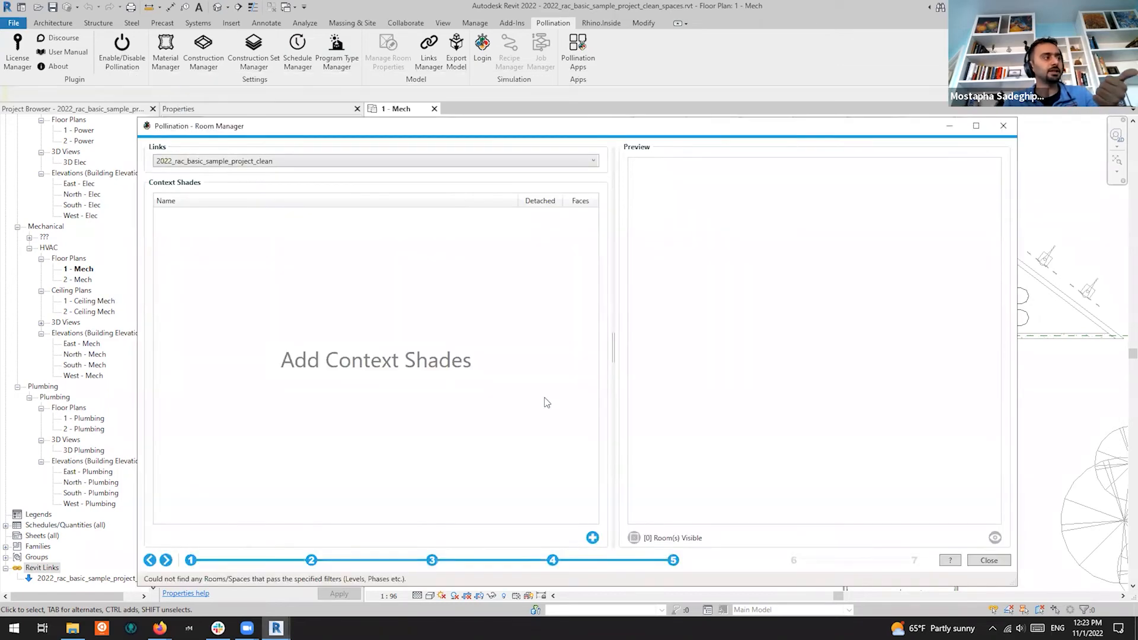
pyautogui.click(585, 535)
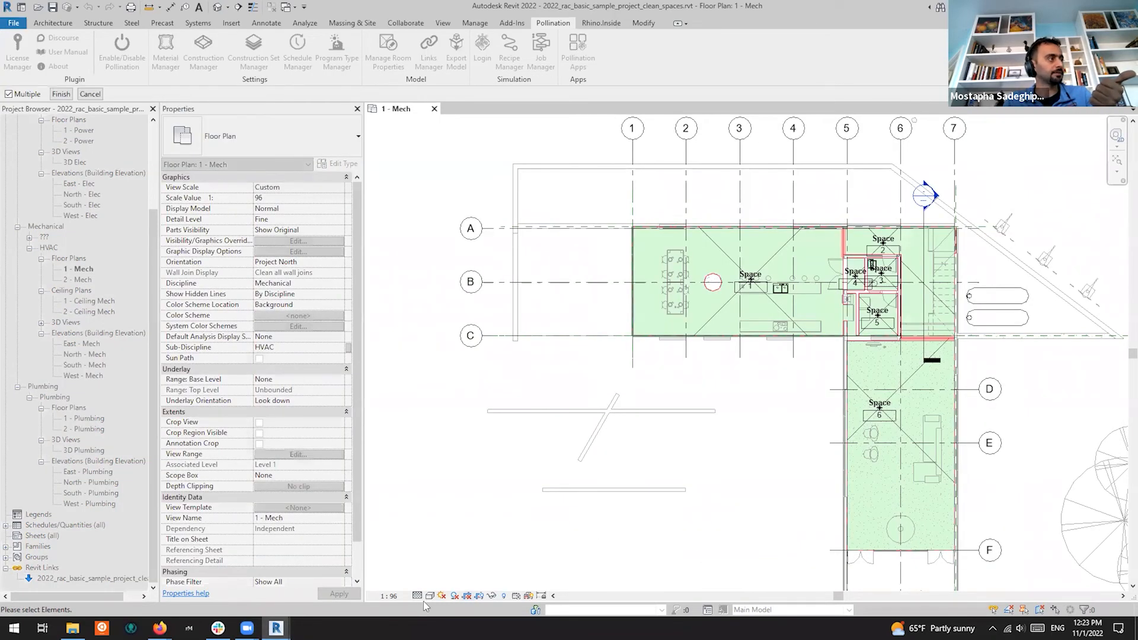
pyautogui.moveTo(276, 628)
pyautogui.click(372, 577)
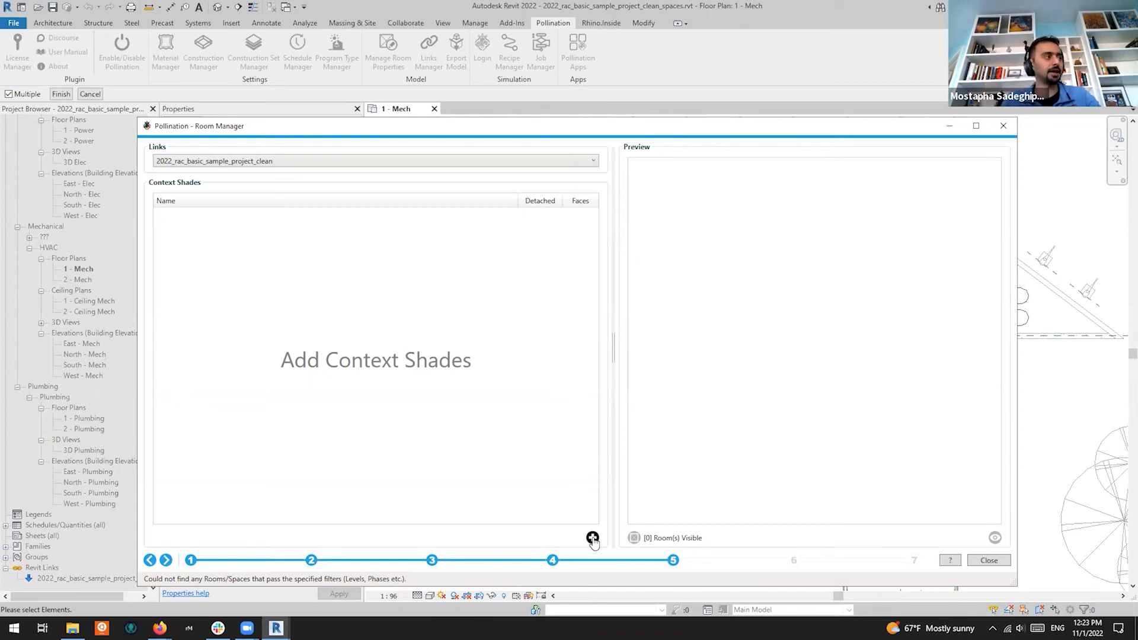
pyautogui.moveTo(751, 127); pyautogui.dragTo(674, 450)
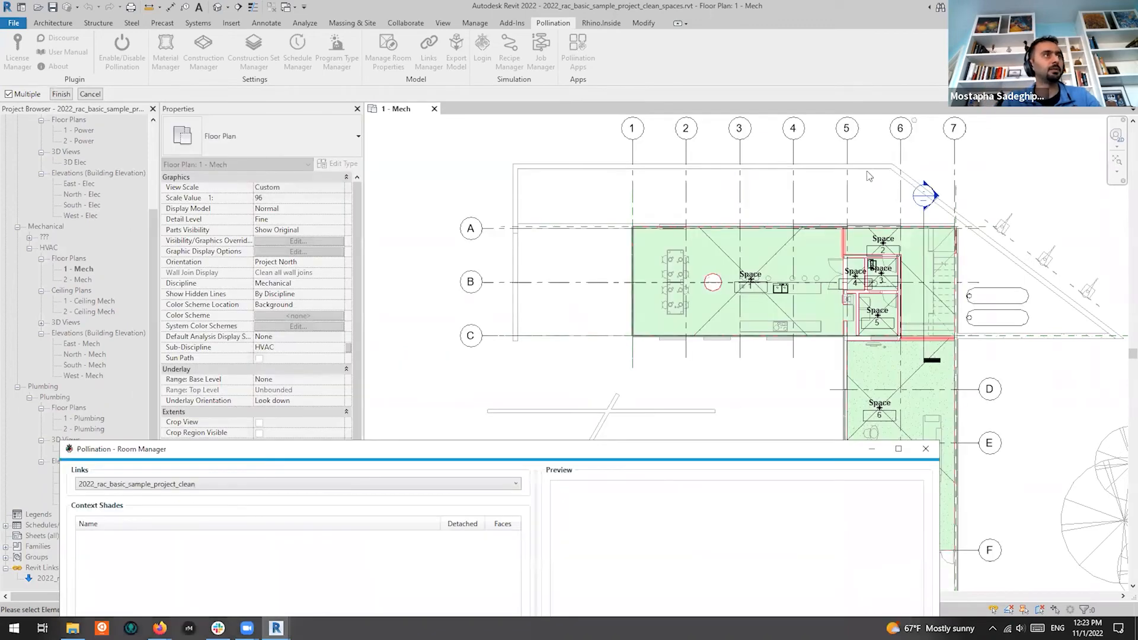
pyautogui.scroll(-4, 867, 172)
pyautogui.scroll(2, 959, 282)
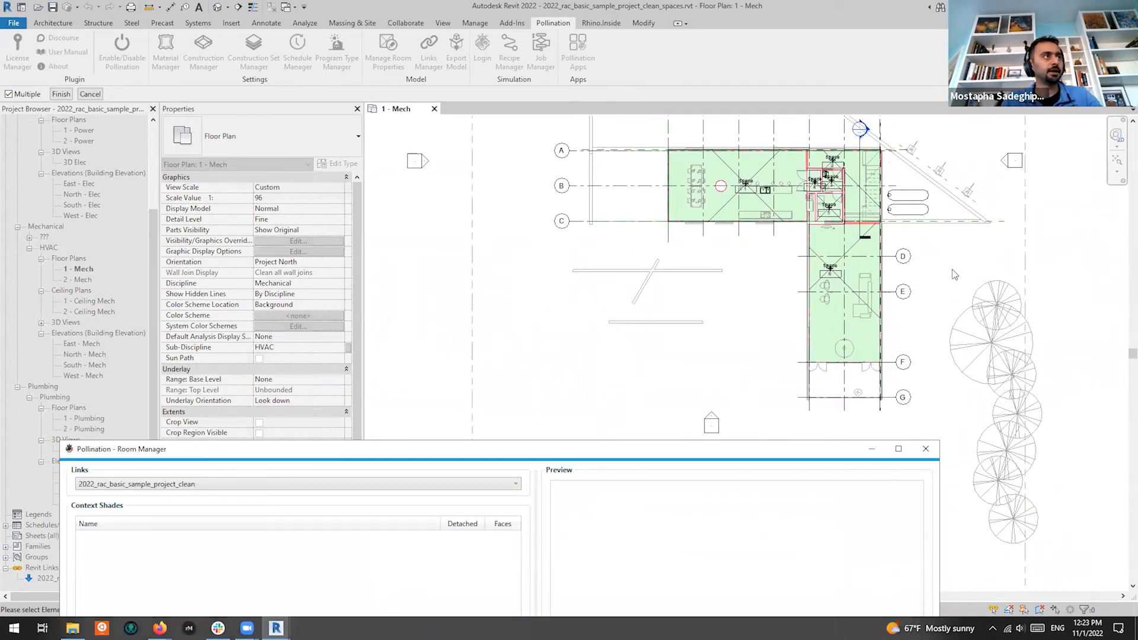
pyautogui.click(958, 281)
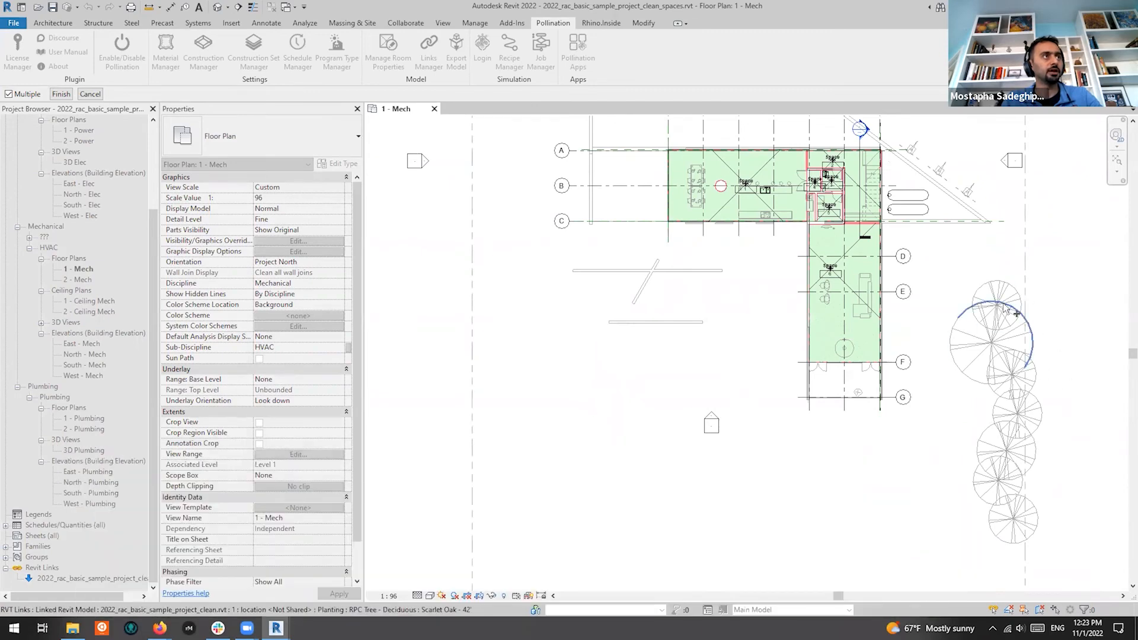
pyautogui.click(978, 334)
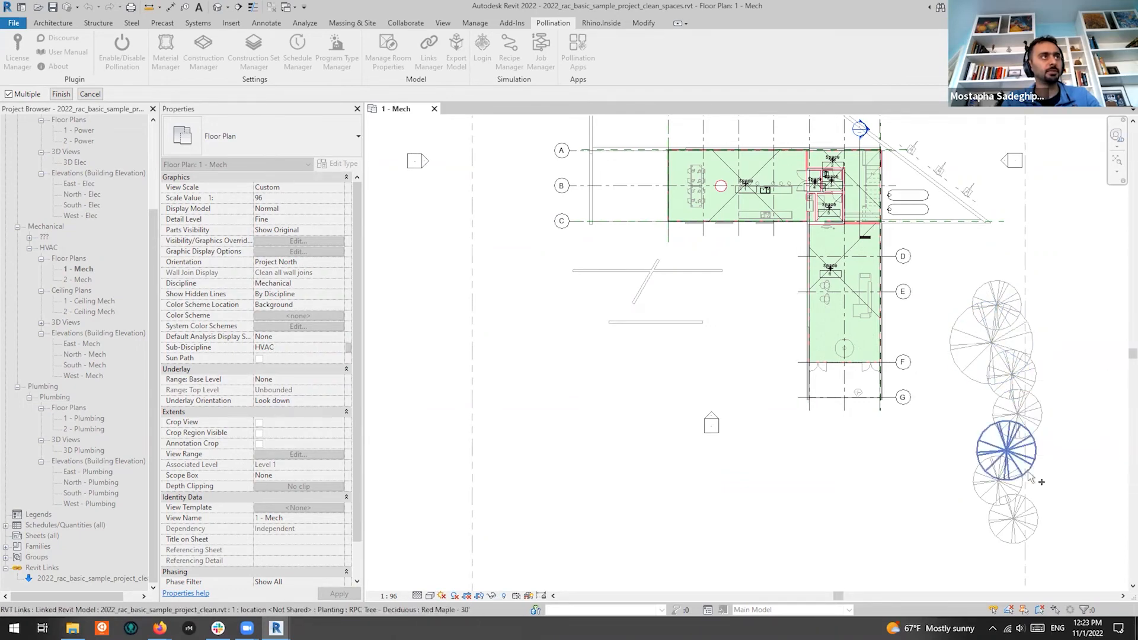
pyautogui.click(61, 94)
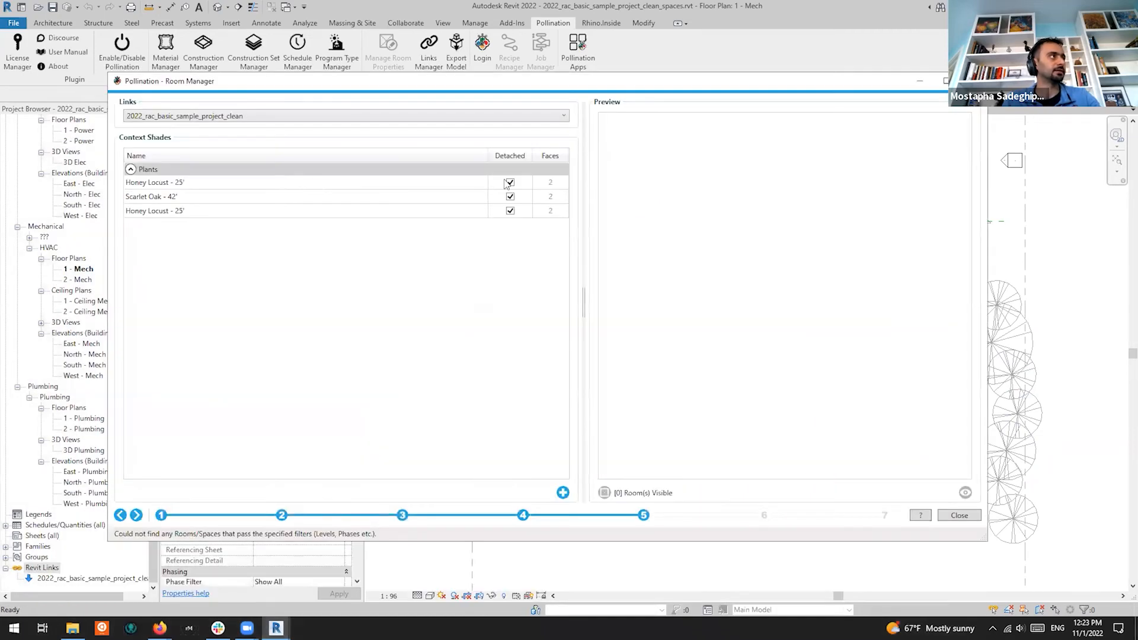
# Preview all three tree shades in 3D together with the rooms, orbiting and panning to inspect
pyautogui.click(283, 188)
pyautogui.hotkey('ctrl', 'a')
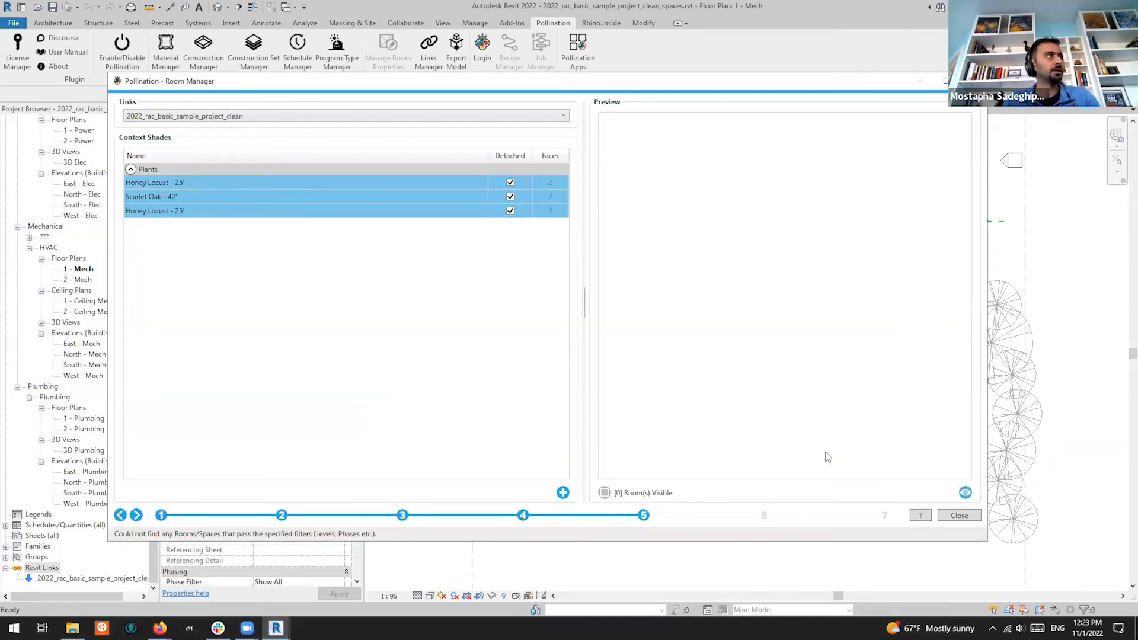
pyautogui.click(966, 493)
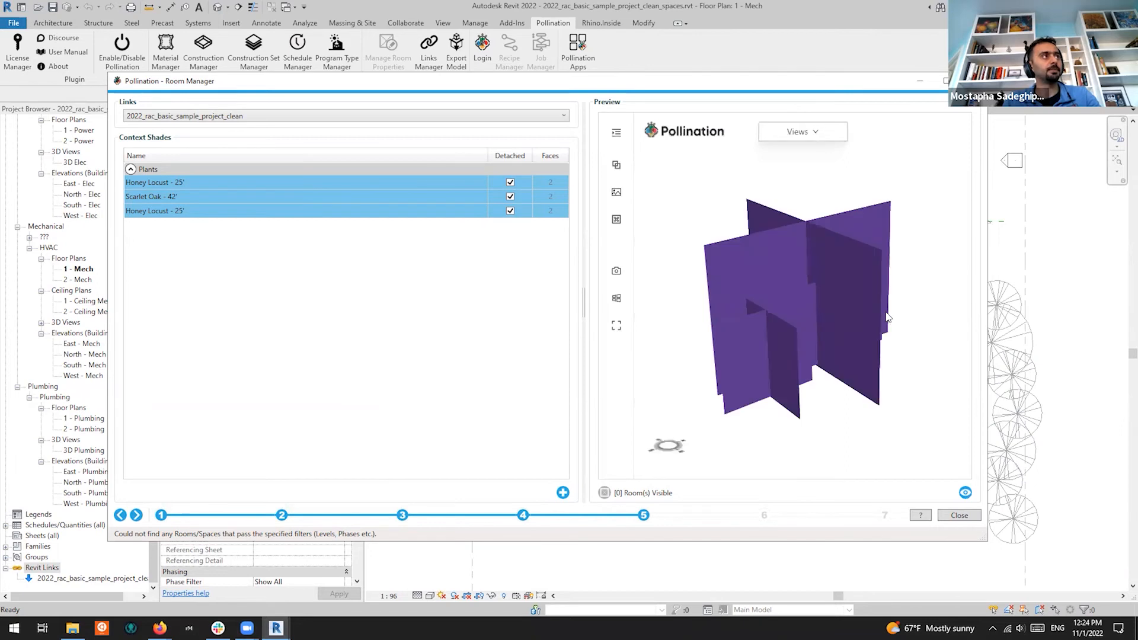
pyautogui.moveTo(777, 324); pyautogui.dragTo(1010, 433)
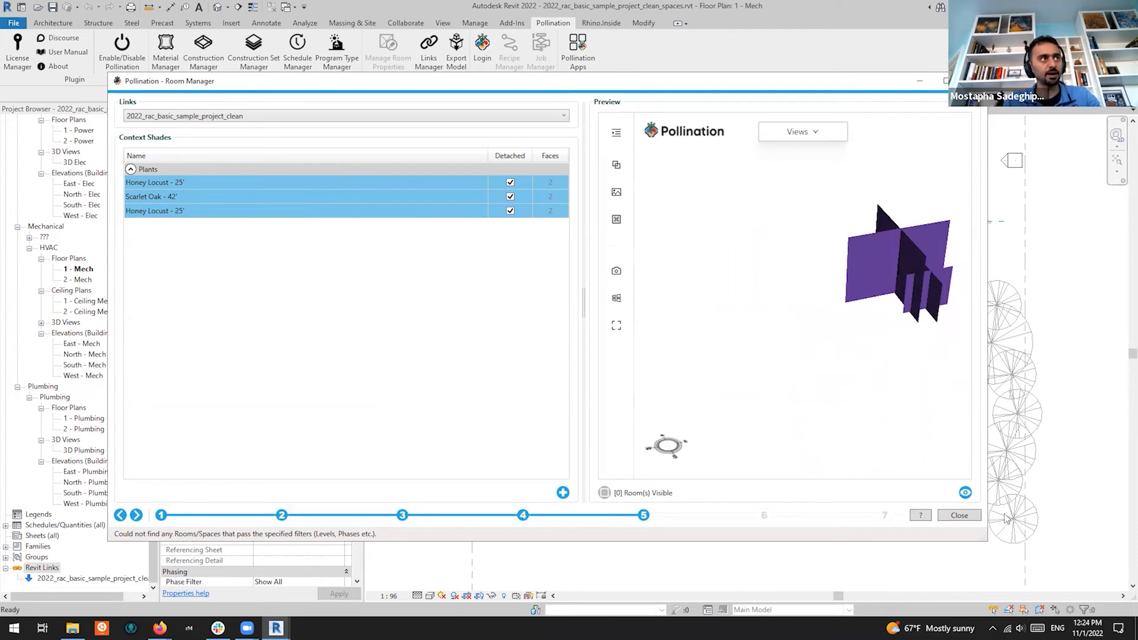
pyautogui.click(604, 493)
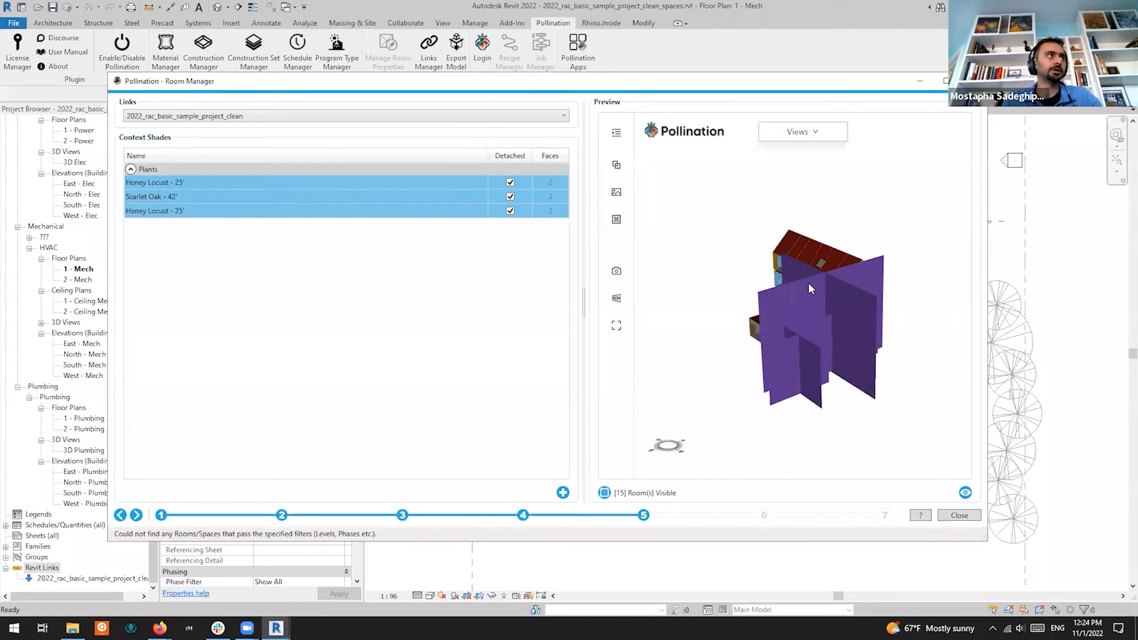
pyautogui.moveTo(854, 340); pyautogui.dragTo(913, 338)
pyautogui.moveTo(890, 336); pyautogui.dragTo(772, 332, button='middle')
pyautogui.moveTo(772, 333); pyautogui.dragTo(874, 433)
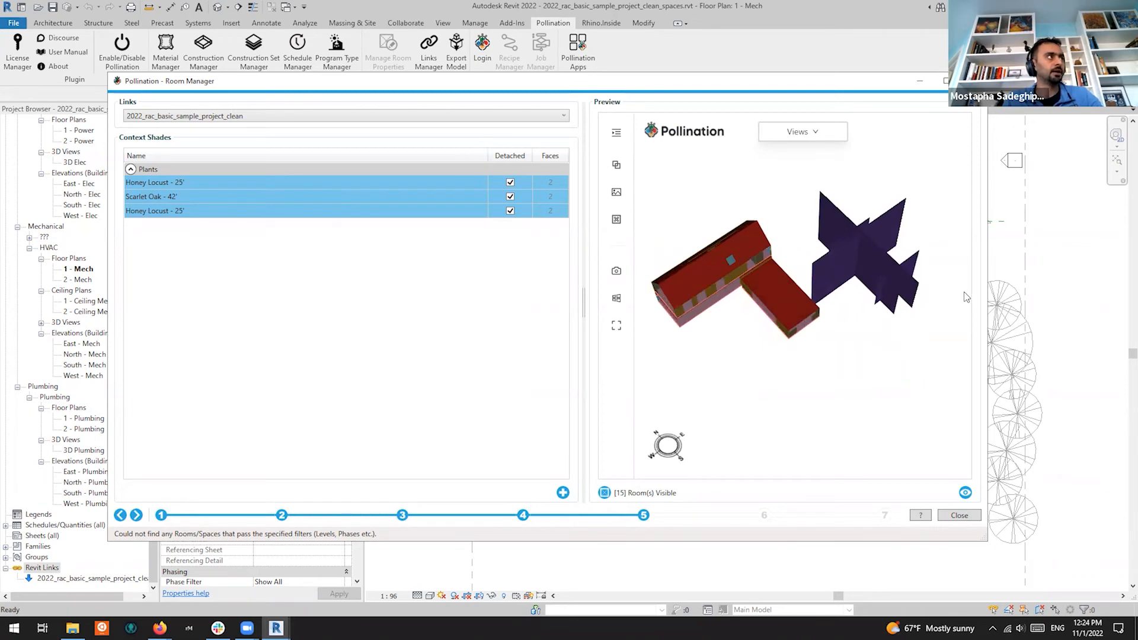
# Step back through the Room Manager to the first Geometry Settings step
pyautogui.click(136, 515)
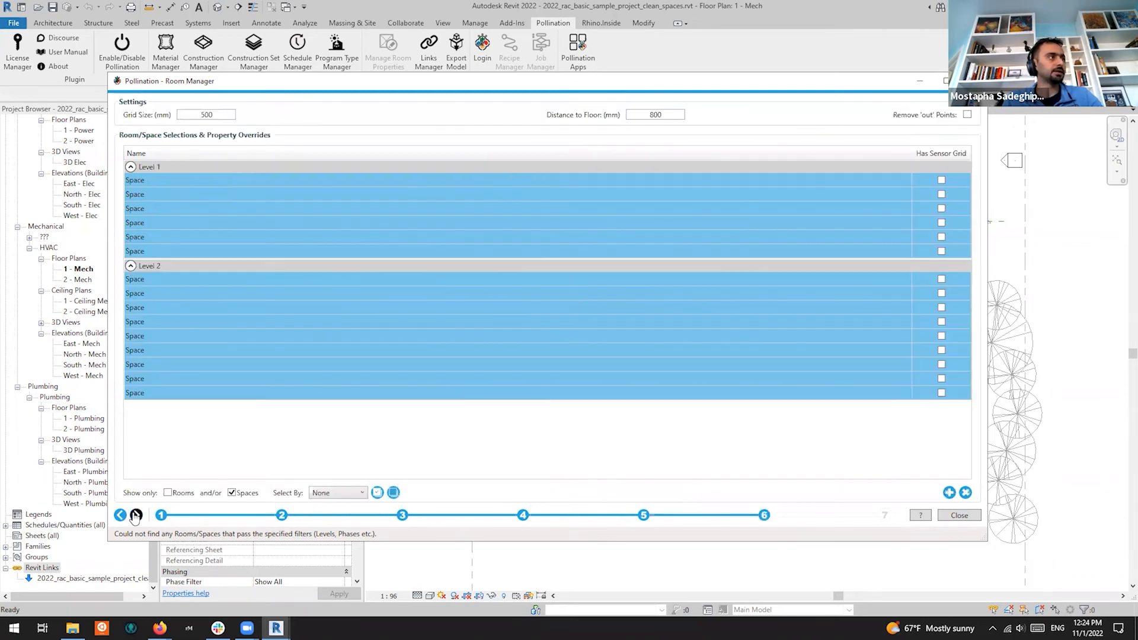
pyautogui.click(120, 515)
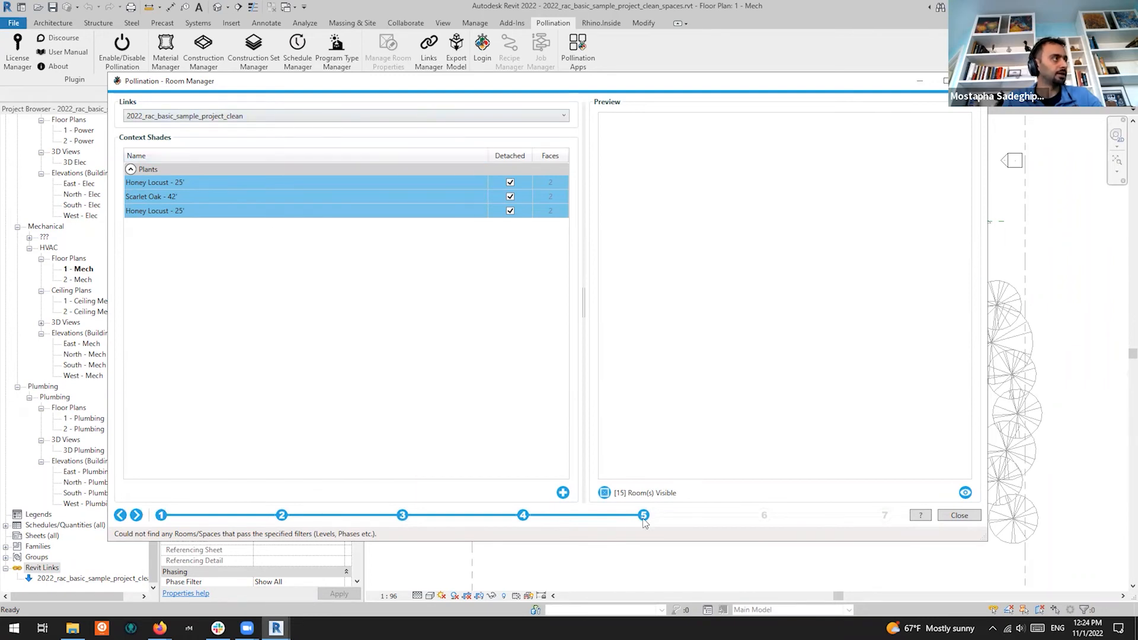
pyautogui.click(524, 516)
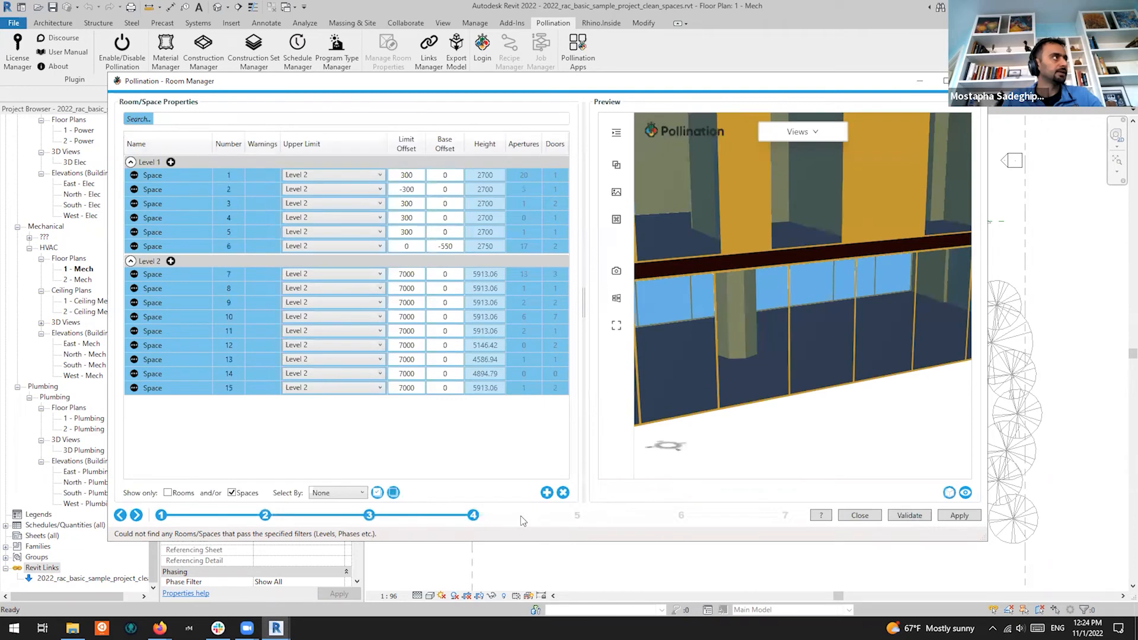
pyautogui.click(375, 517)
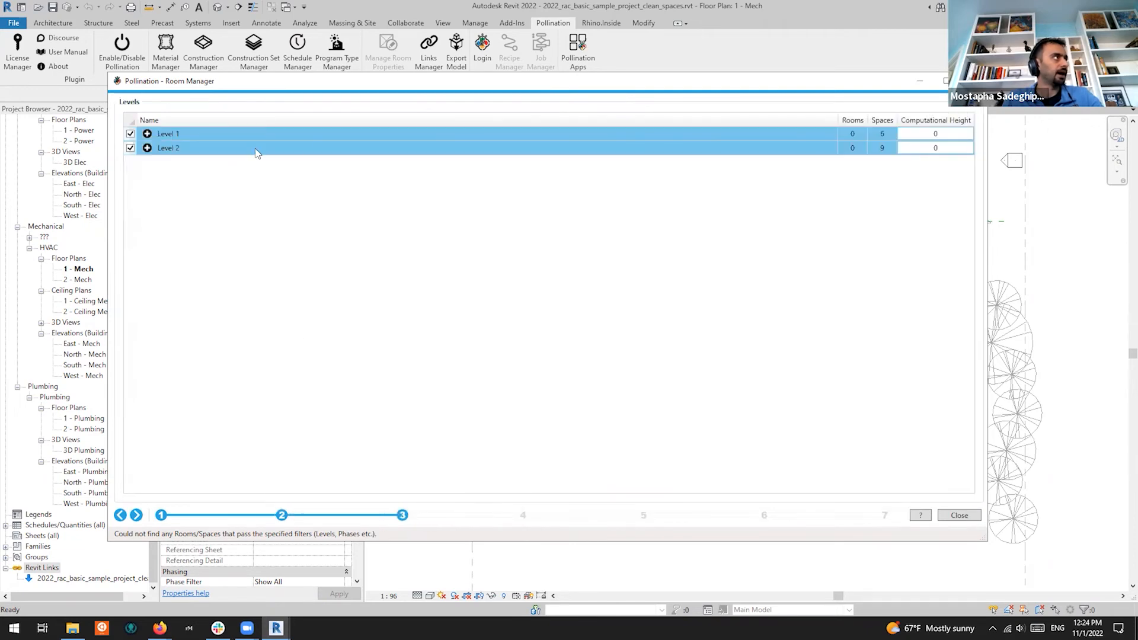
pyautogui.click(283, 510)
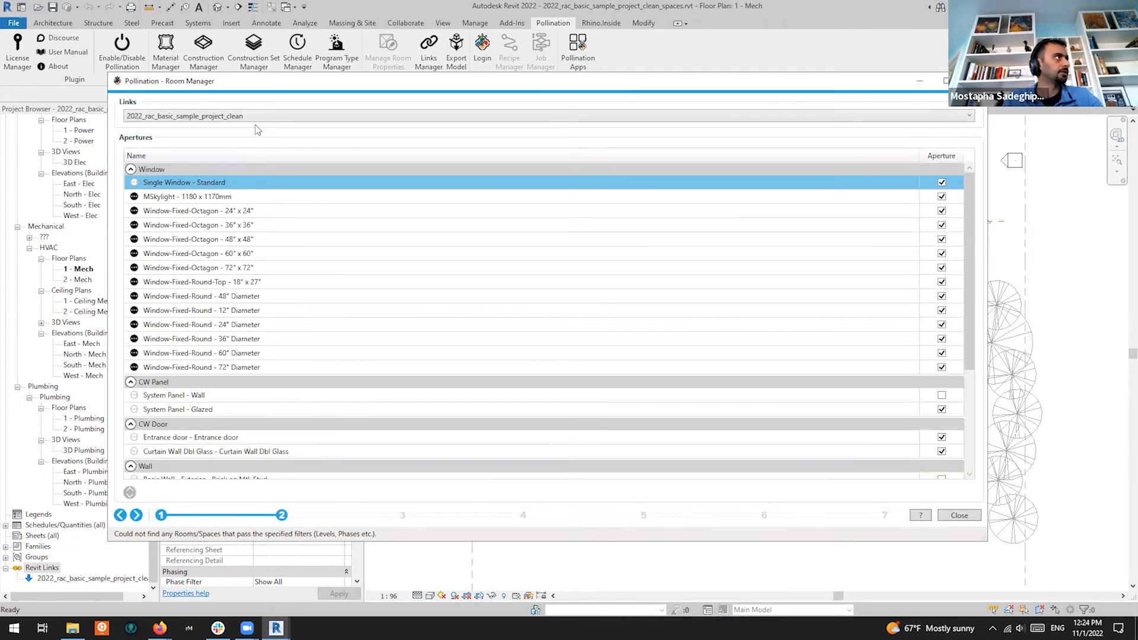
pyautogui.click(161, 515)
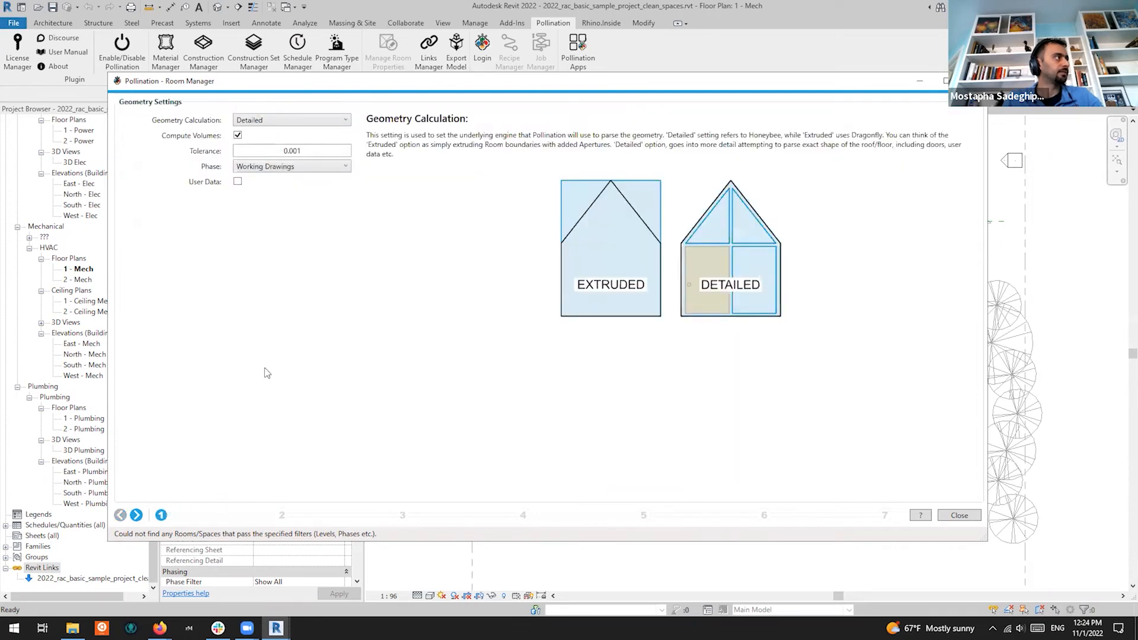
# Enable User Data with Host as the link, then close the Room Manager
pyautogui.click(237, 182)
pyautogui.click(356, 208)
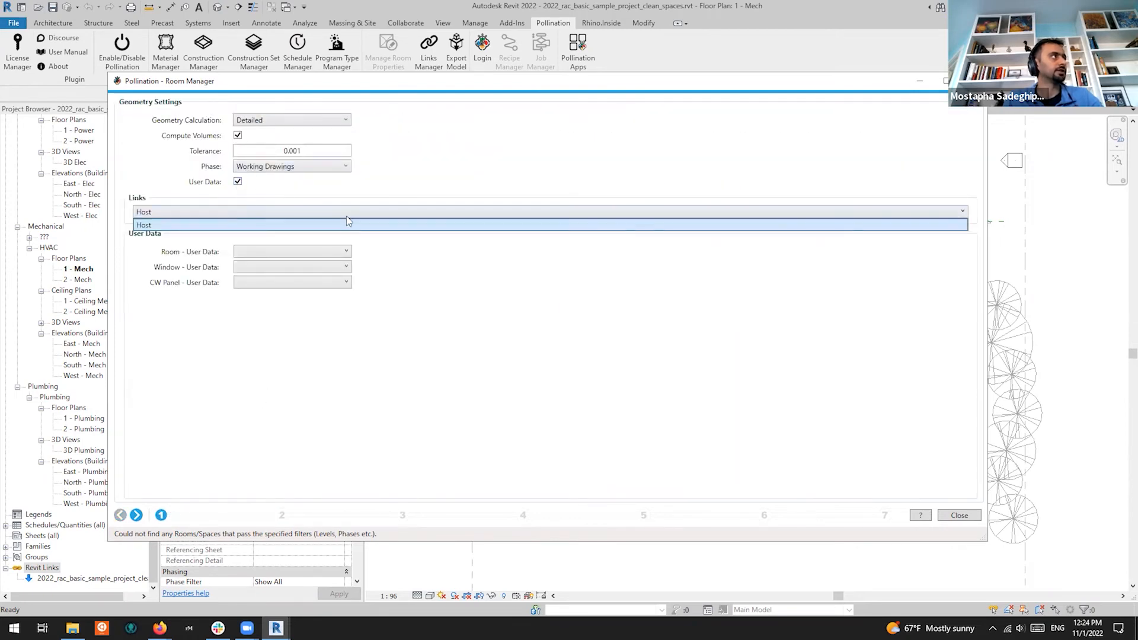
pyautogui.click(351, 225)
pyautogui.click(354, 215)
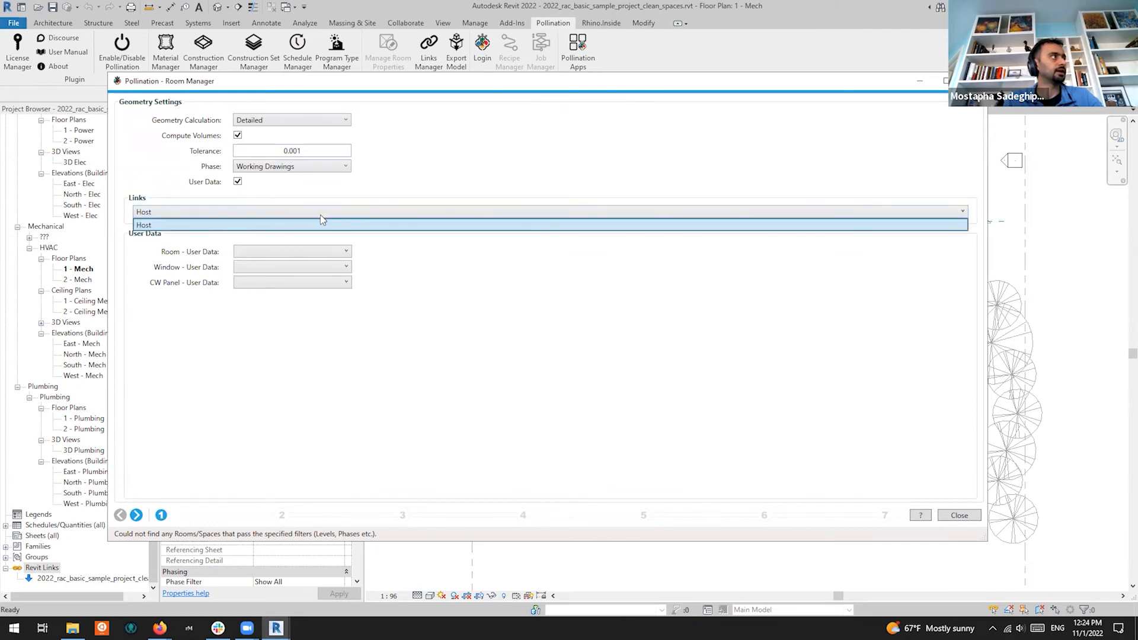
pyautogui.click(322, 223)
pyautogui.click(362, 214)
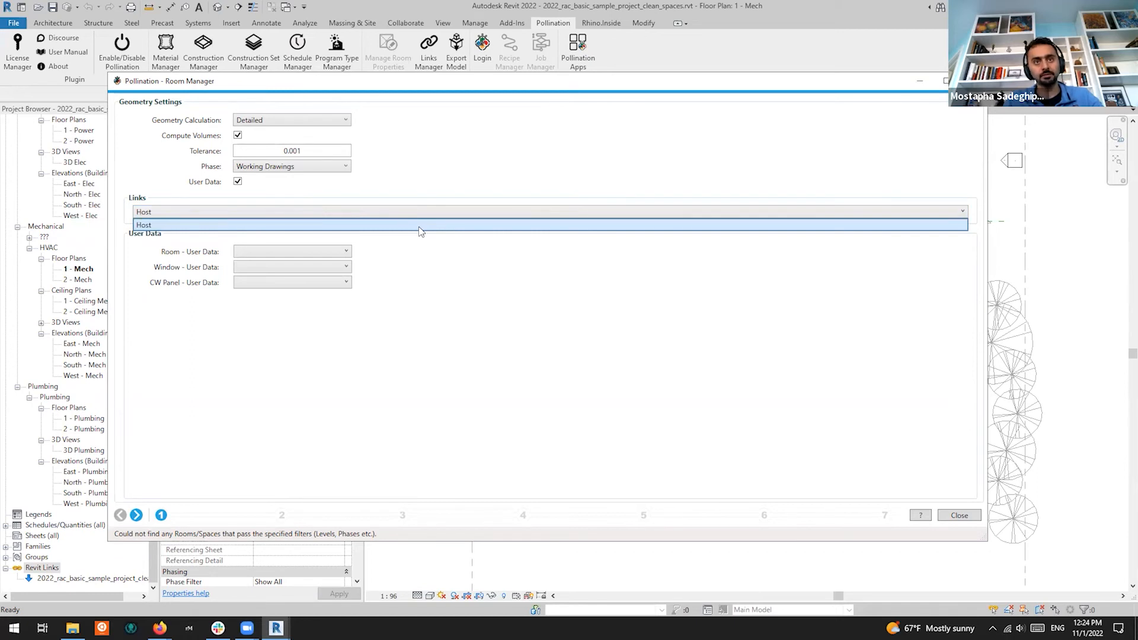
pyautogui.click(966, 519)
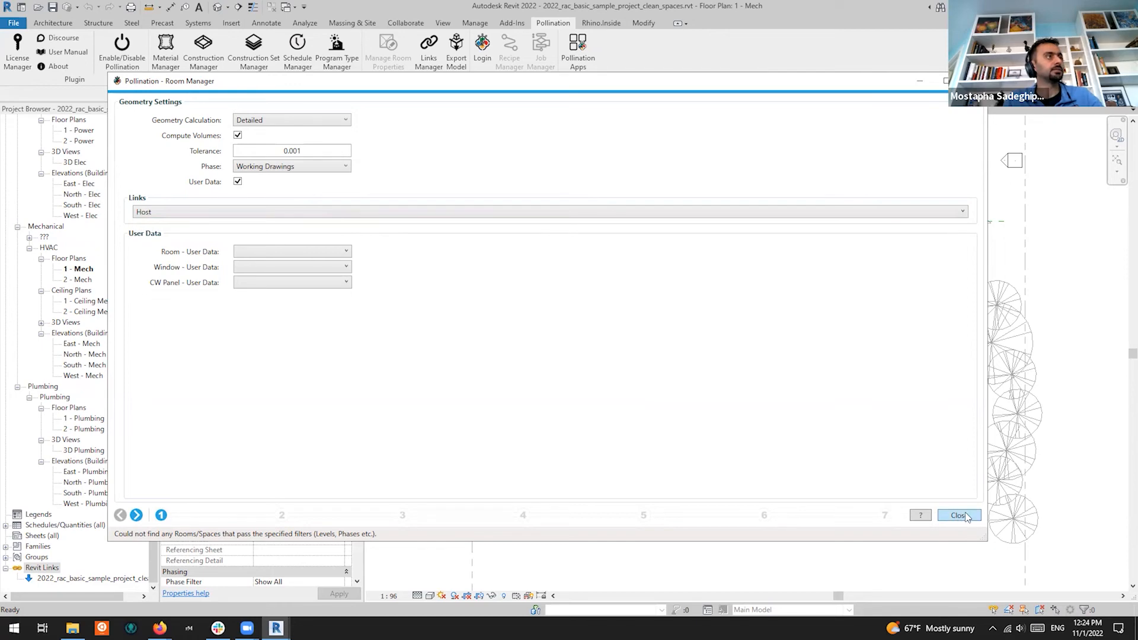
pyautogui.click(967, 520)
# Confirm the Links Manager, then set 2022_rac_basic_sample_project_clean as the user-data link and close
pyautogui.click(428, 47)
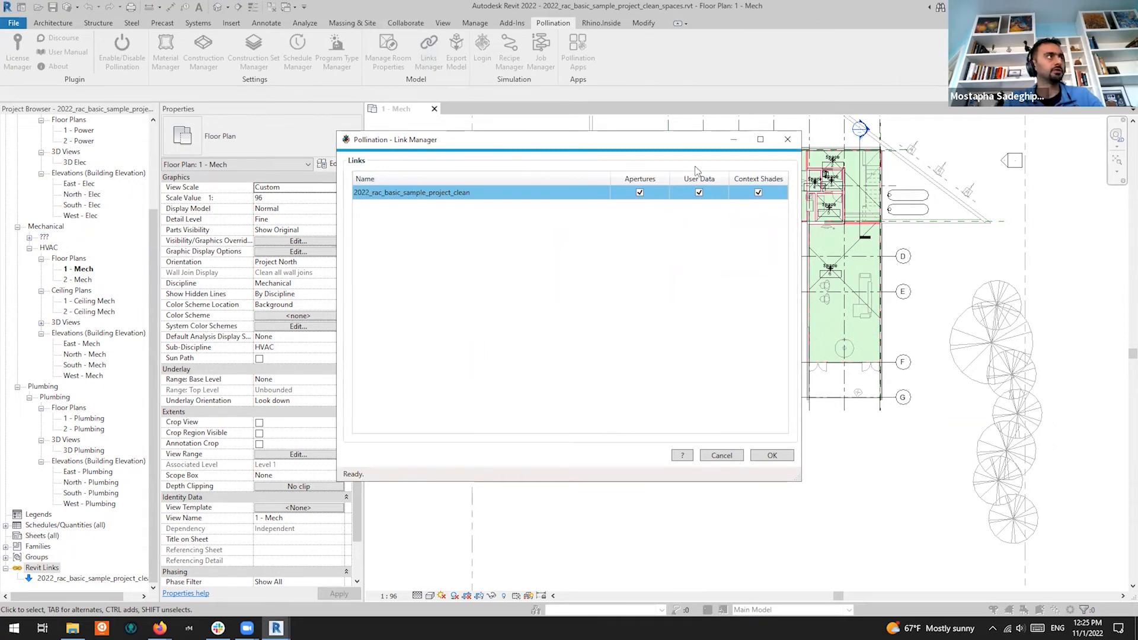
pyautogui.click(779, 456)
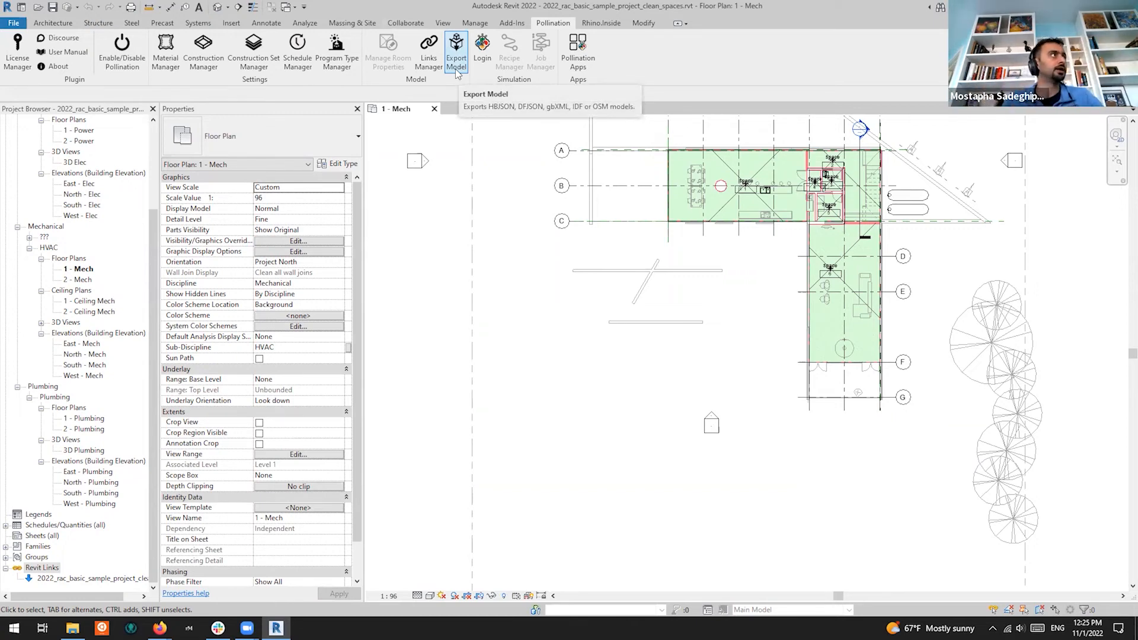
pyautogui.click(457, 56)
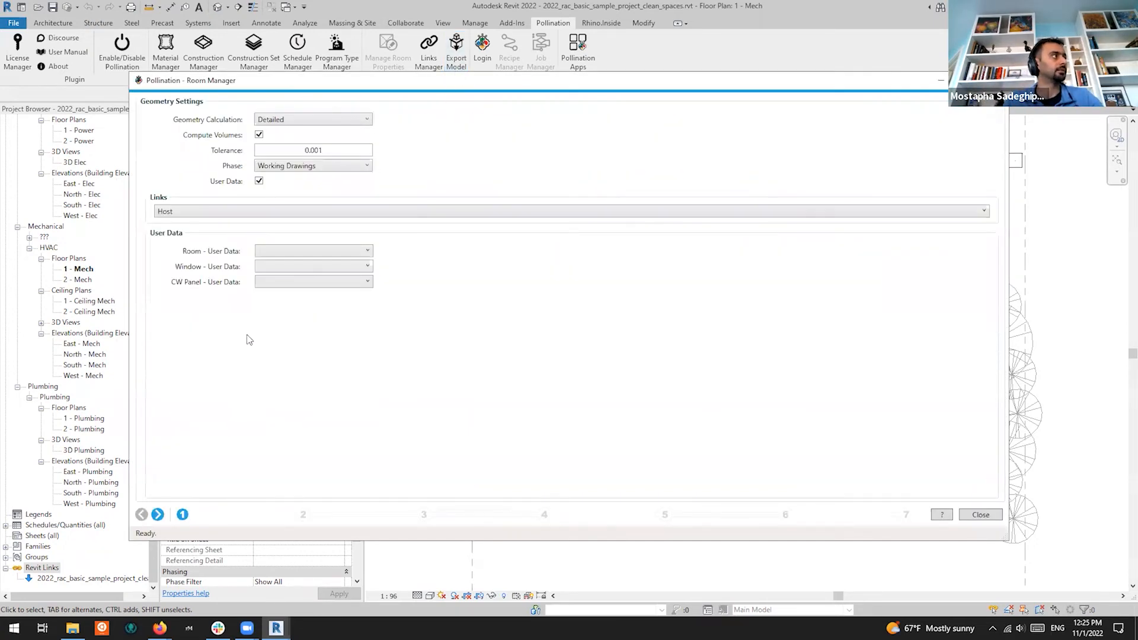
pyautogui.click(243, 212)
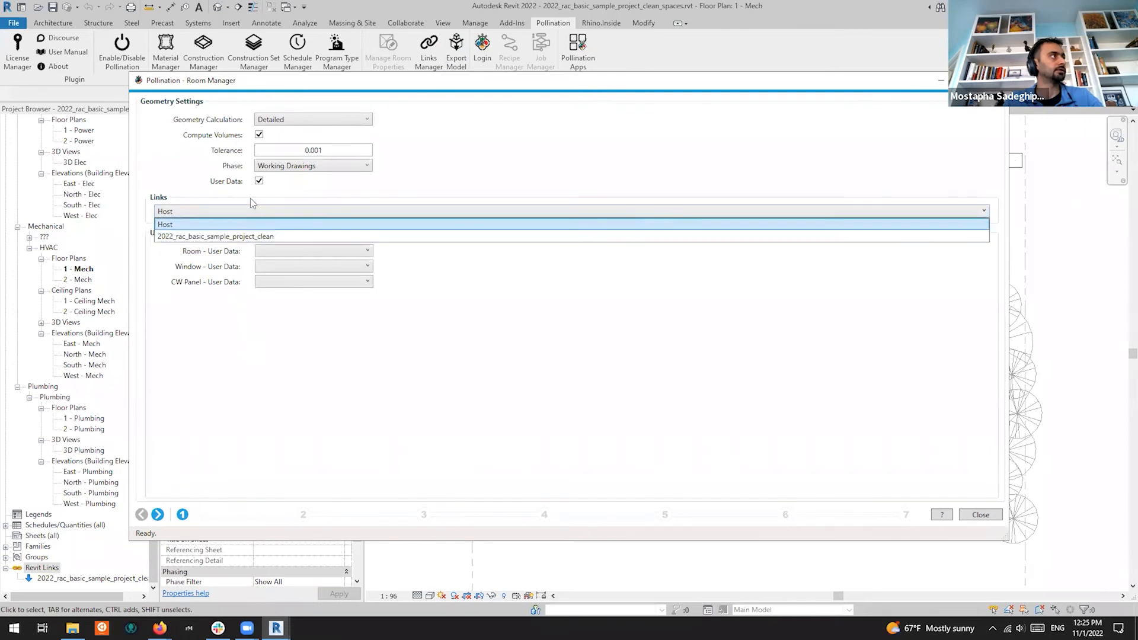
pyautogui.click(249, 236)
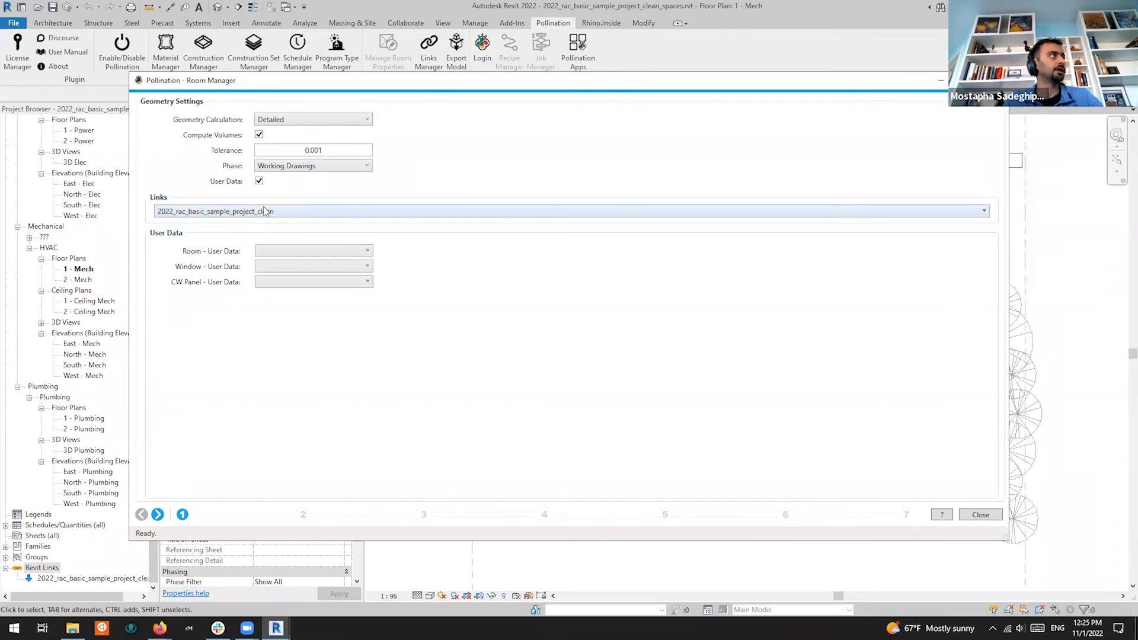
pyautogui.click(267, 211)
pyautogui.click(250, 235)
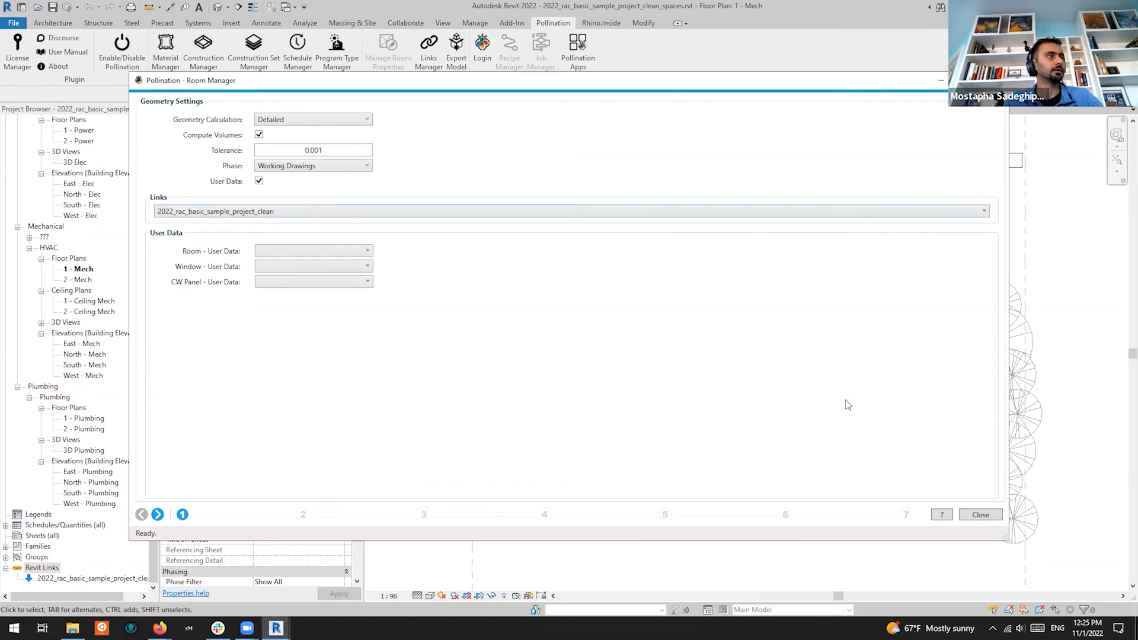
pyautogui.click(980, 518)
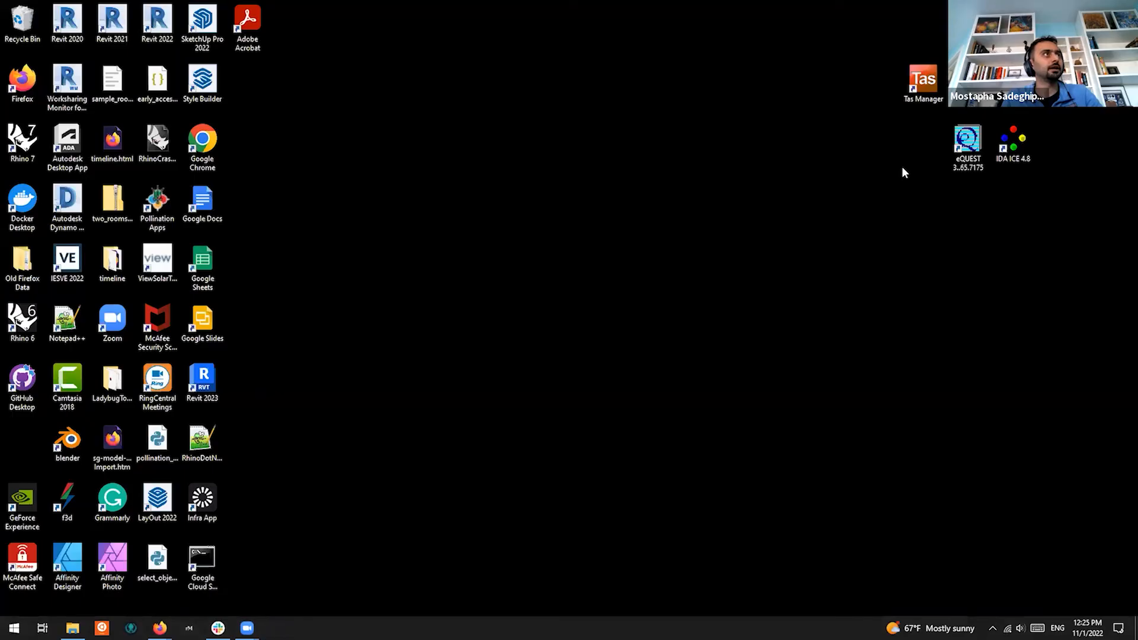
# Launch Revit 2022, close it from its Home page, and select the Revit 2020 shortcut
pyautogui.doubleClick(156, 41)
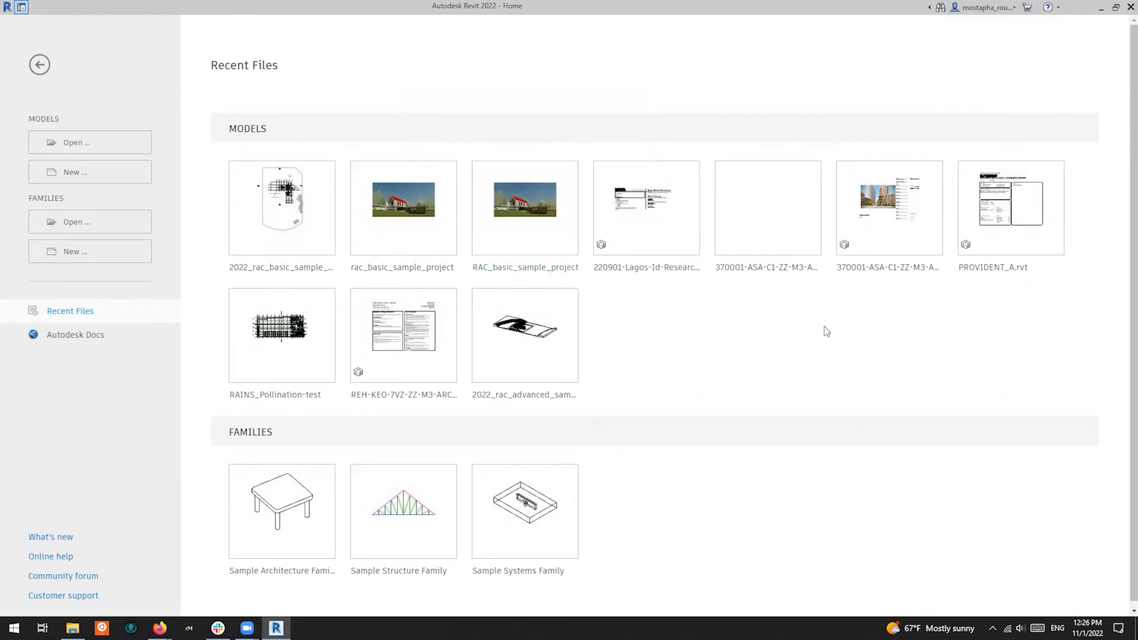
pyautogui.click(1131, 8)
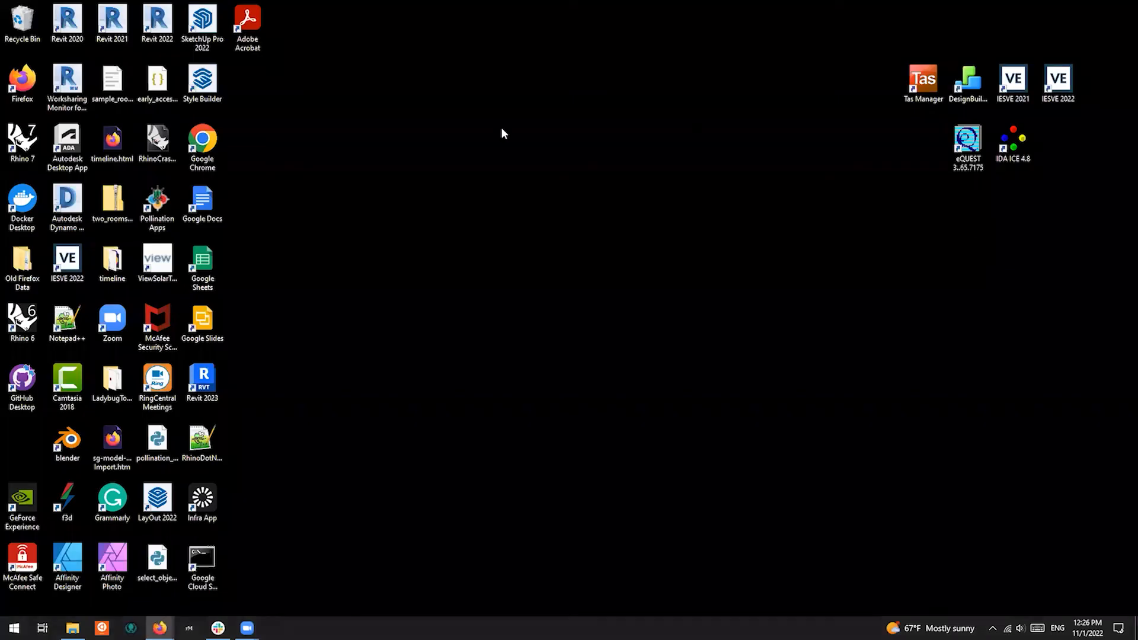
pyautogui.click(66, 39)
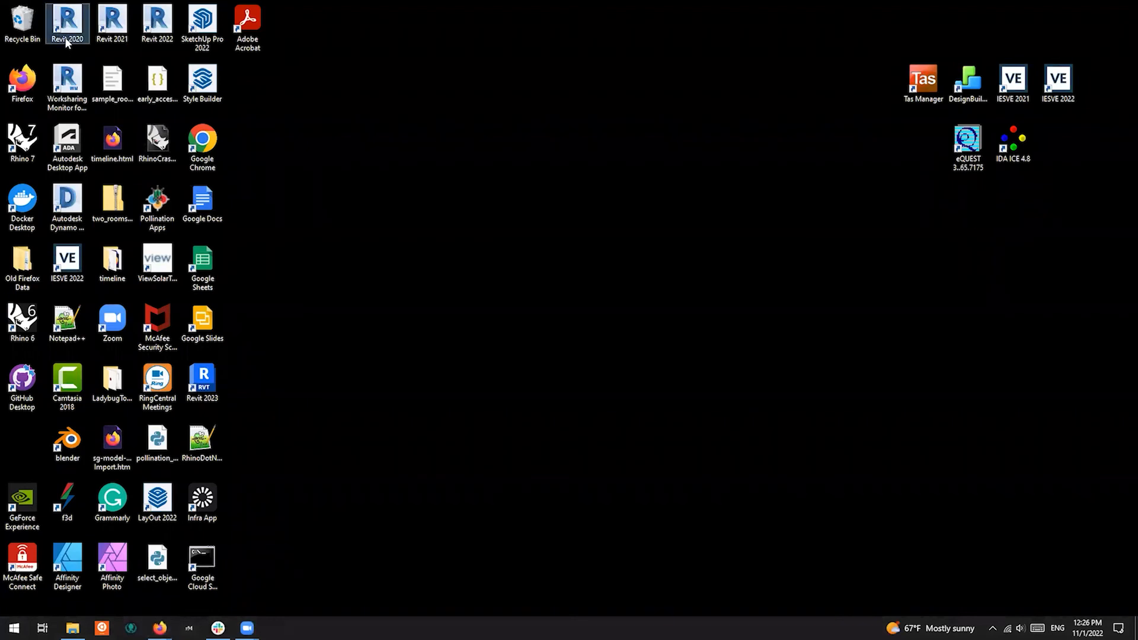
# Start Revit 2020 and open the 2020_rac_basic_sample_project_clean_saved_settings model from Recent Files
pyautogui.doubleClick(66, 39)
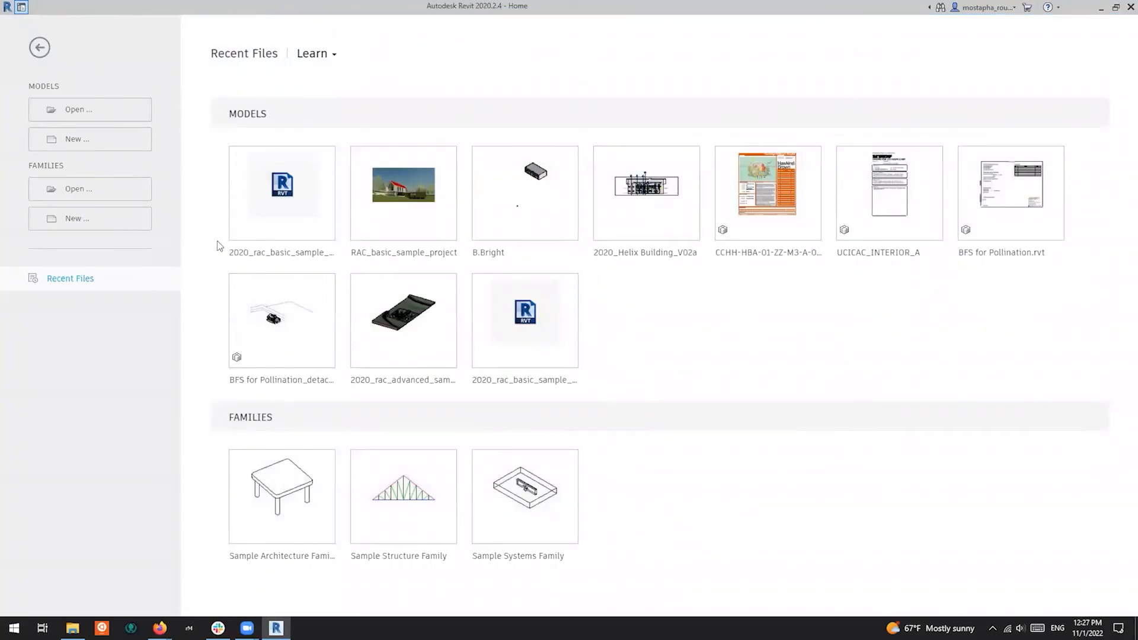
pyautogui.click(286, 253)
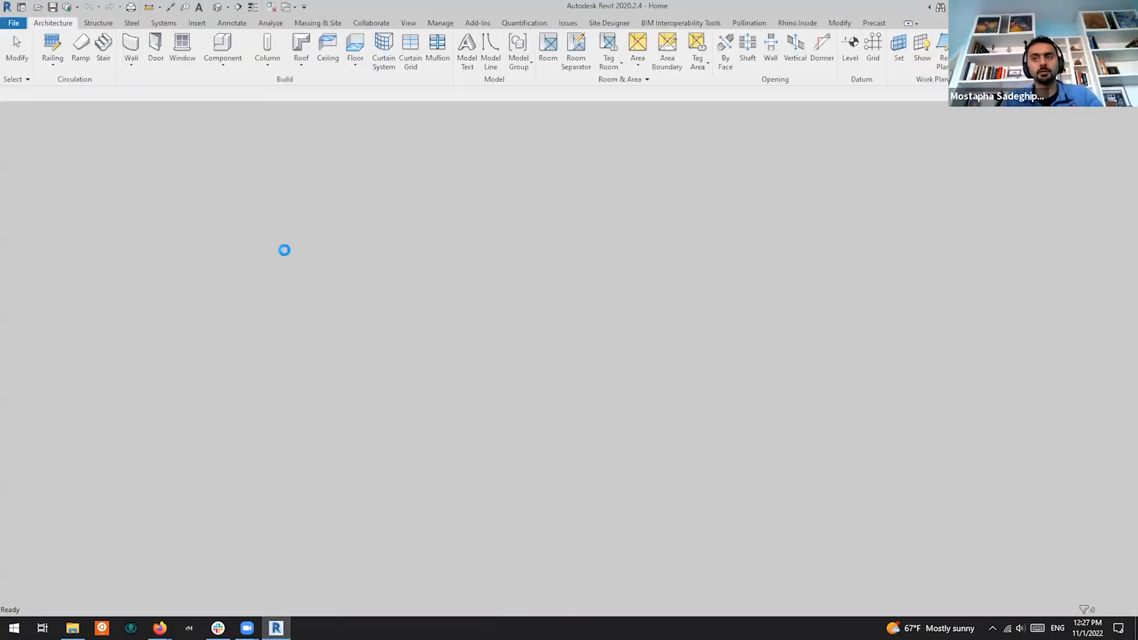
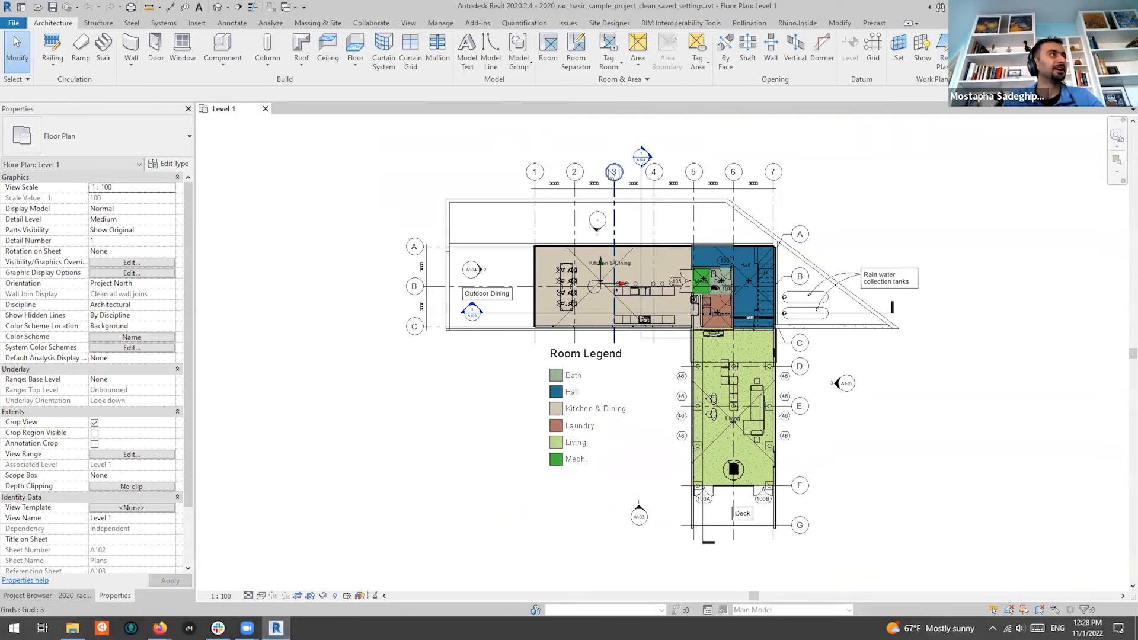
# Switch the Revit 2020 ribbon to the Pollination tab to show its plugin tools
pyautogui.scroll(2, 868, 187)
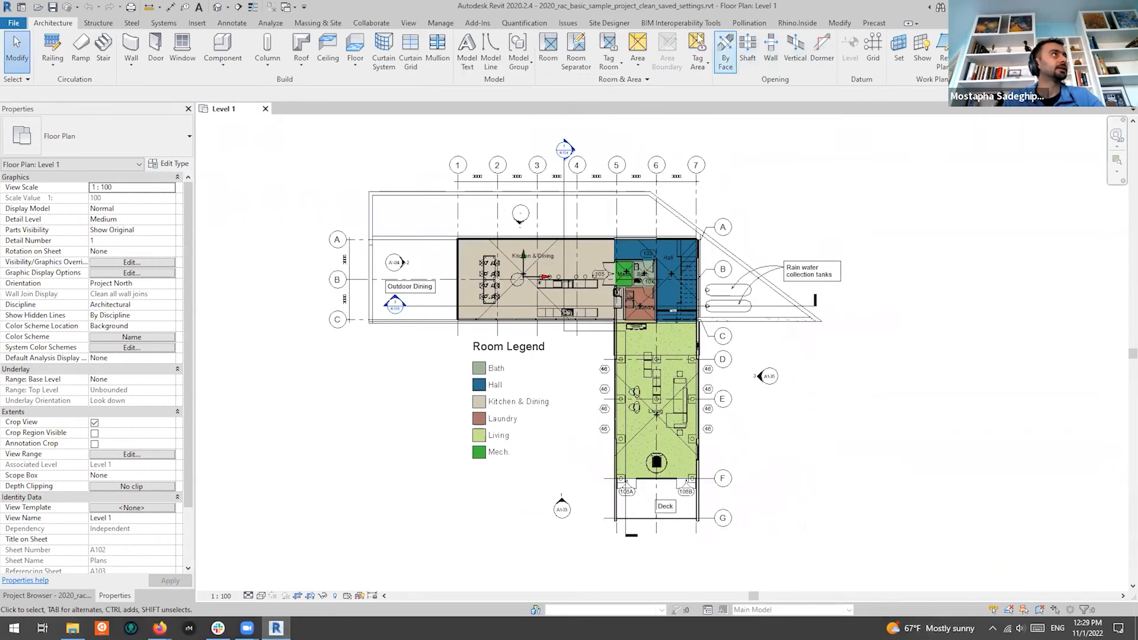
pyautogui.click(749, 22)
# Open the Pollination Apps window off the floor plan and choose Continue with Google
pyautogui.click(592, 67)
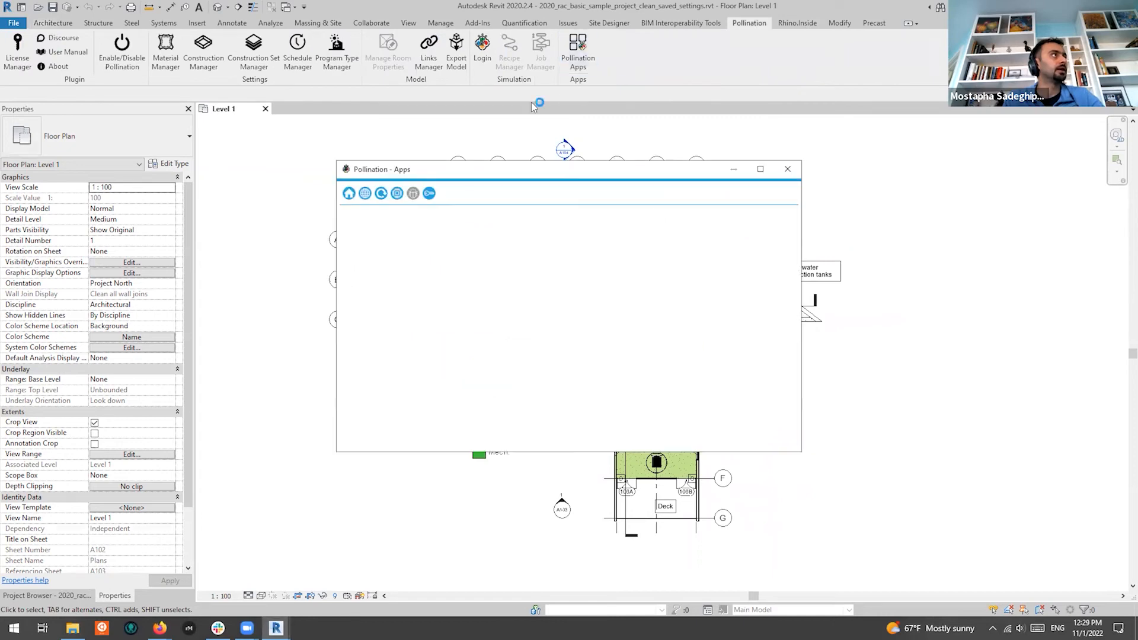
pyautogui.moveTo(605, 172); pyautogui.dragTo(869, 89)
pyautogui.click(815, 314)
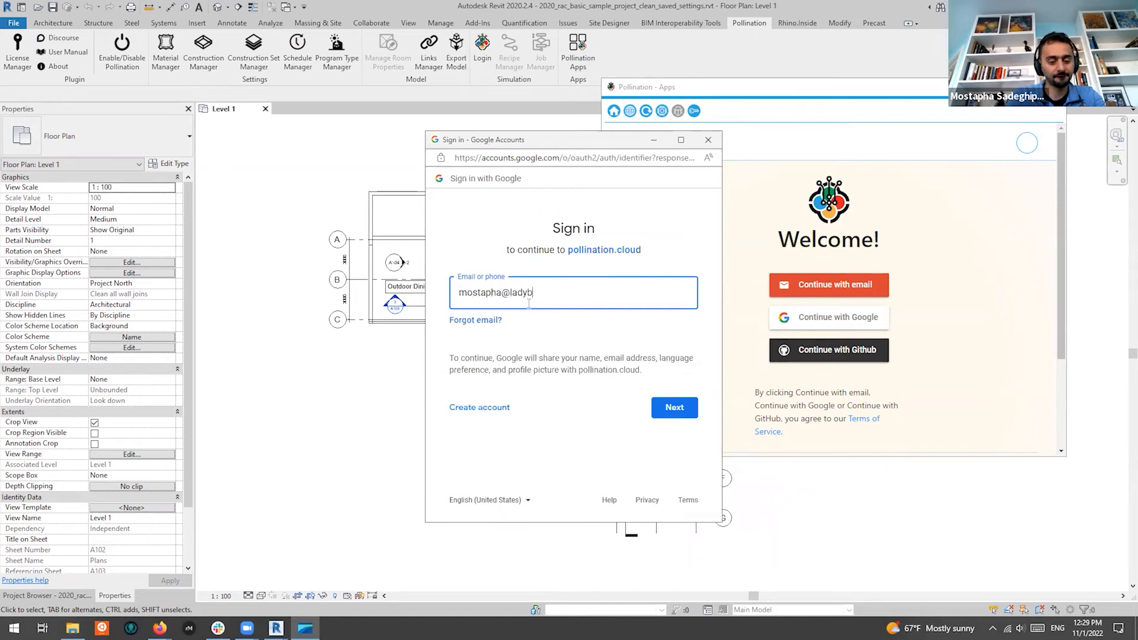
# Sign in with the Google account e-mail and password, then enlarge the apps window
pyautogui.press('Return')
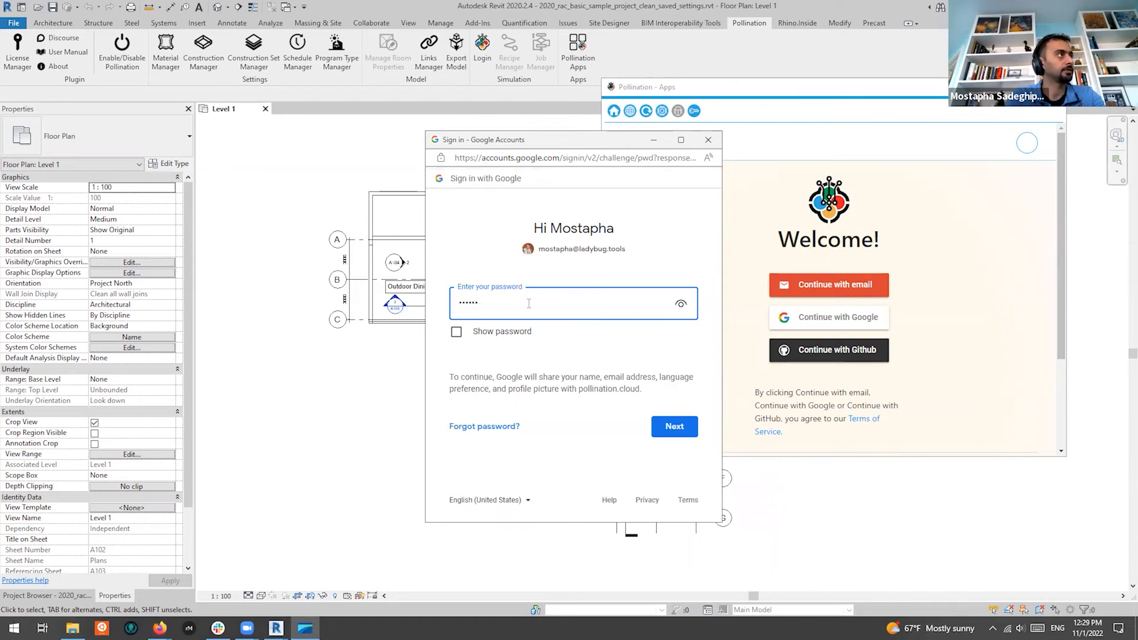
pyautogui.press('BackSpace')
pyautogui.press('BackSpace')
pyautogui.press('BackSpace')
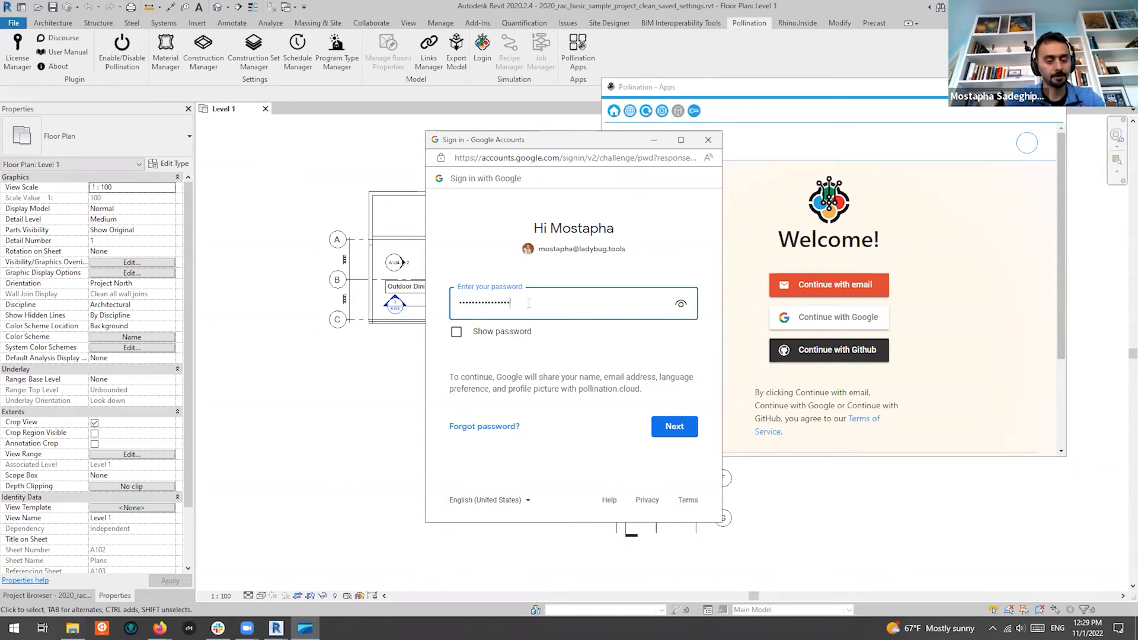
pyautogui.press('Return')
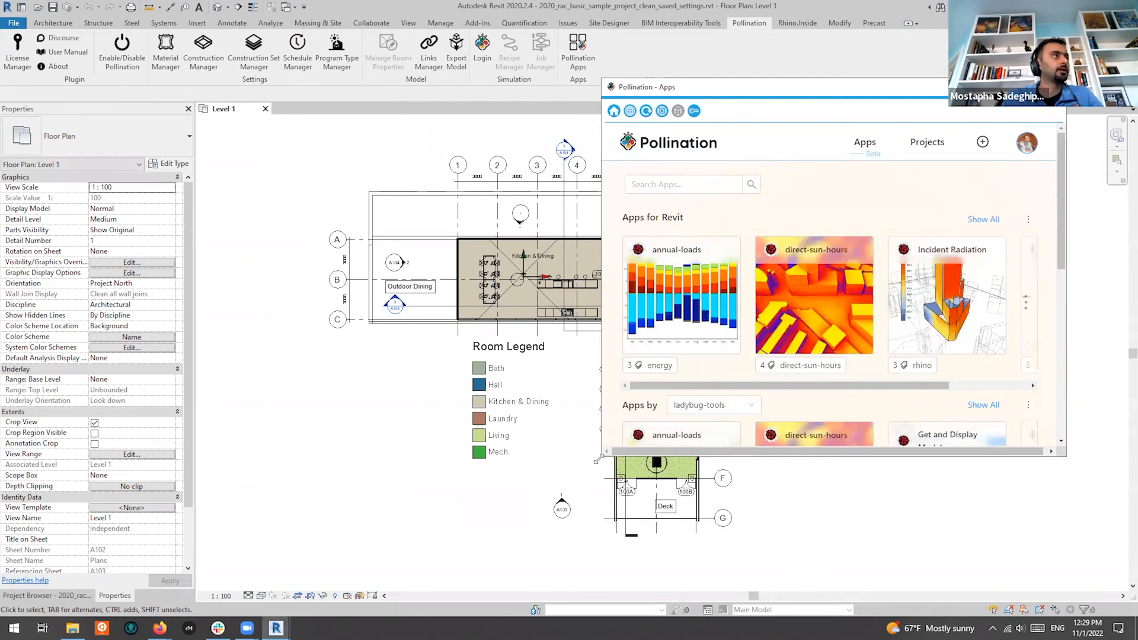
pyautogui.moveTo(598, 459); pyautogui.dragTo(631, 563)
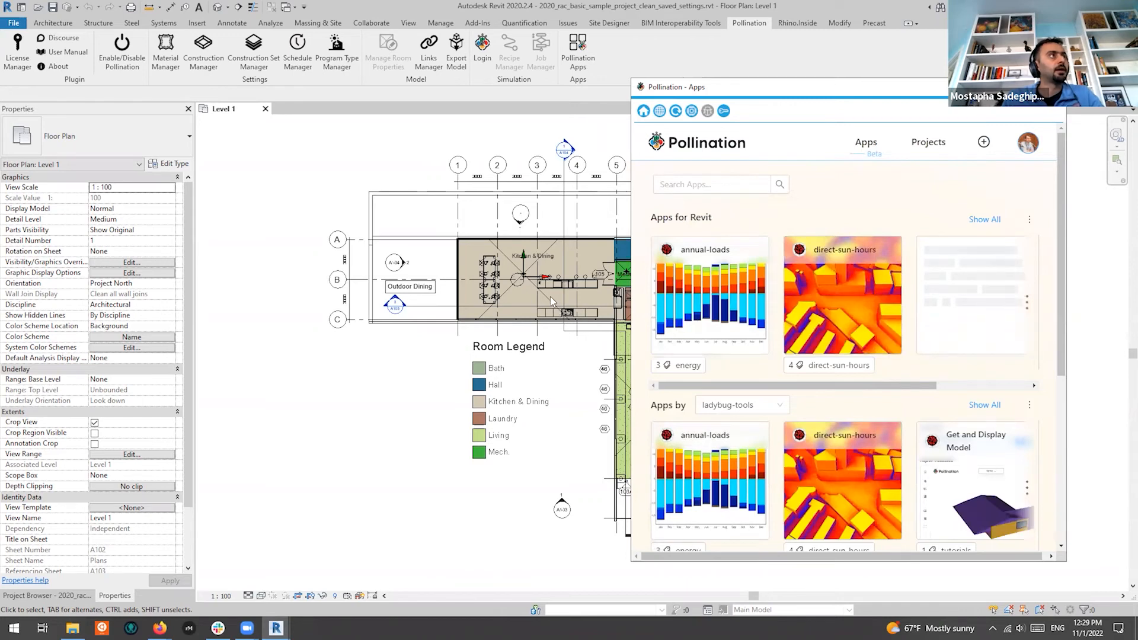
# Open the Incident Radiation app from Apps for Revit and look through its form
pyautogui.click(834, 358)
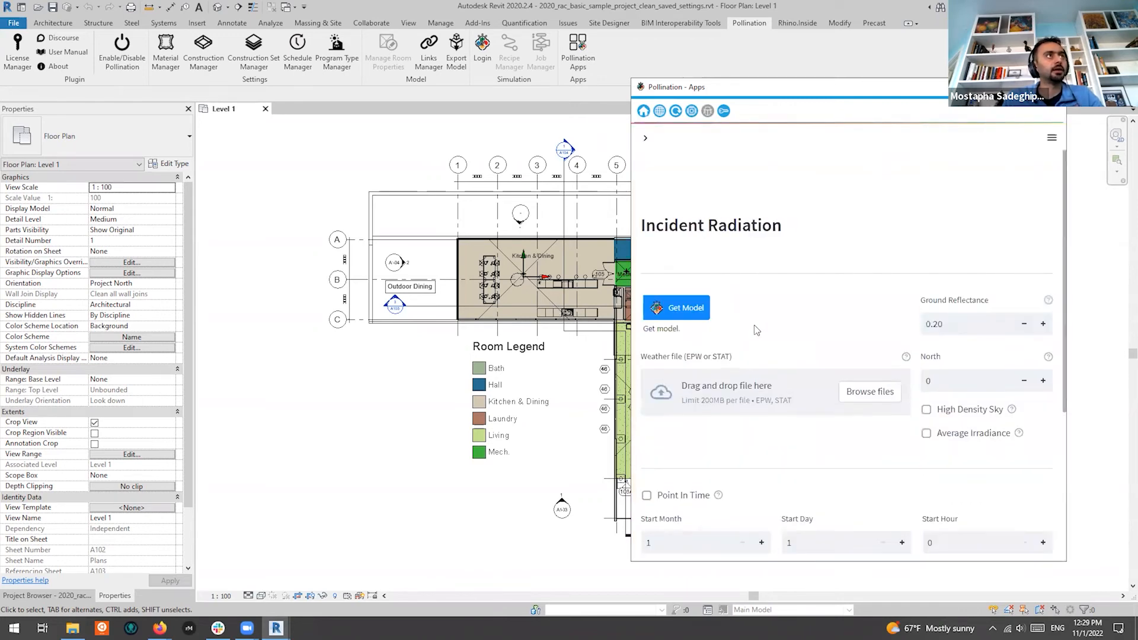
pyautogui.scroll(-5, 857, 231)
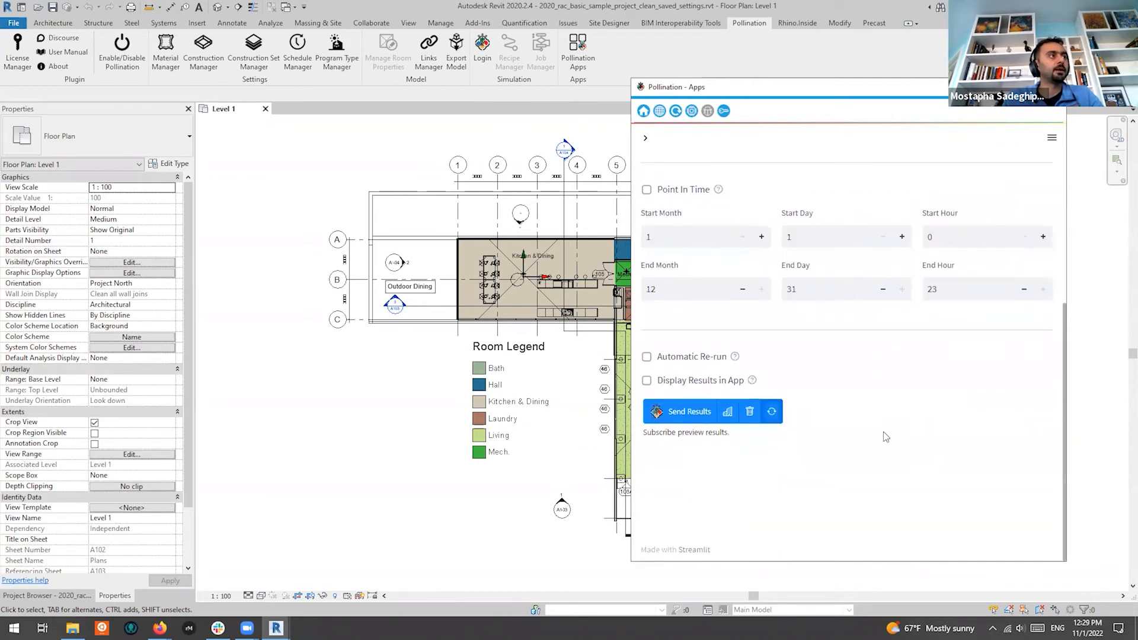
pyautogui.scroll(5, 857, 231)
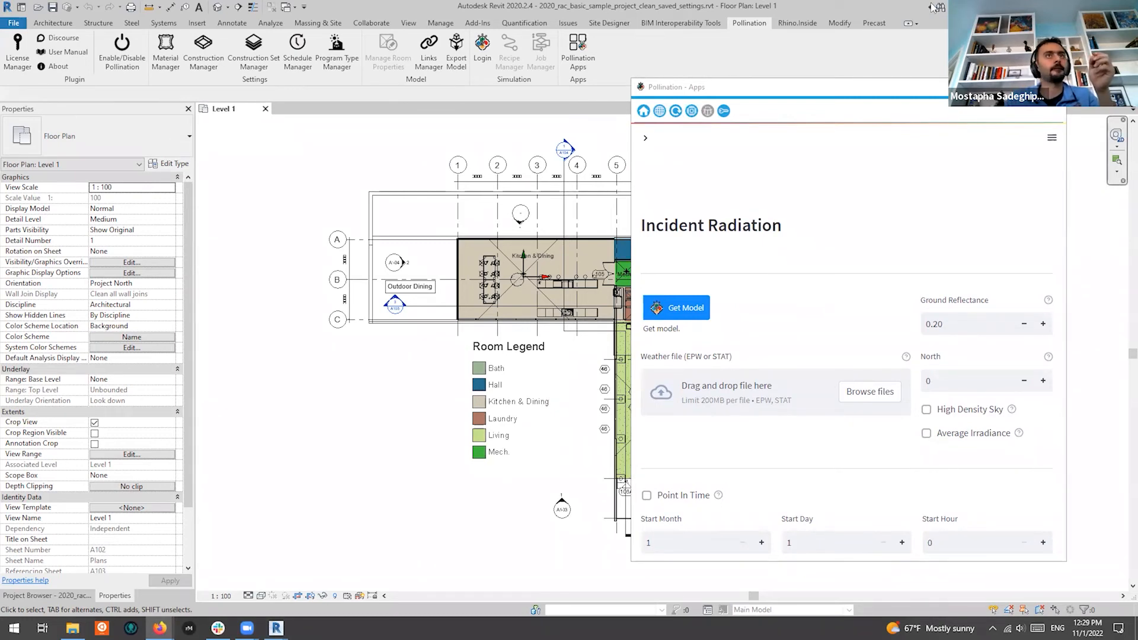
pyautogui.moveTo(597, 5); pyautogui.dragTo(596, 0)
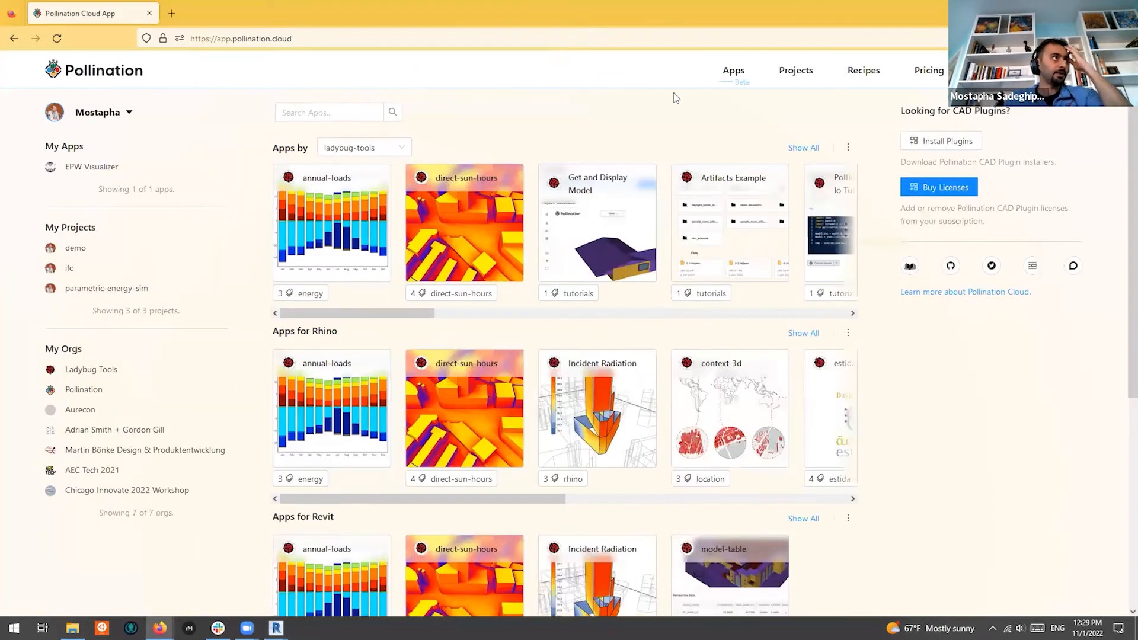
# Search the Pollination Cloud apps for 'rad' and open the Incident Radiation app page
pyautogui.moveTo(745, 79); pyautogui.dragTo(733, 90)
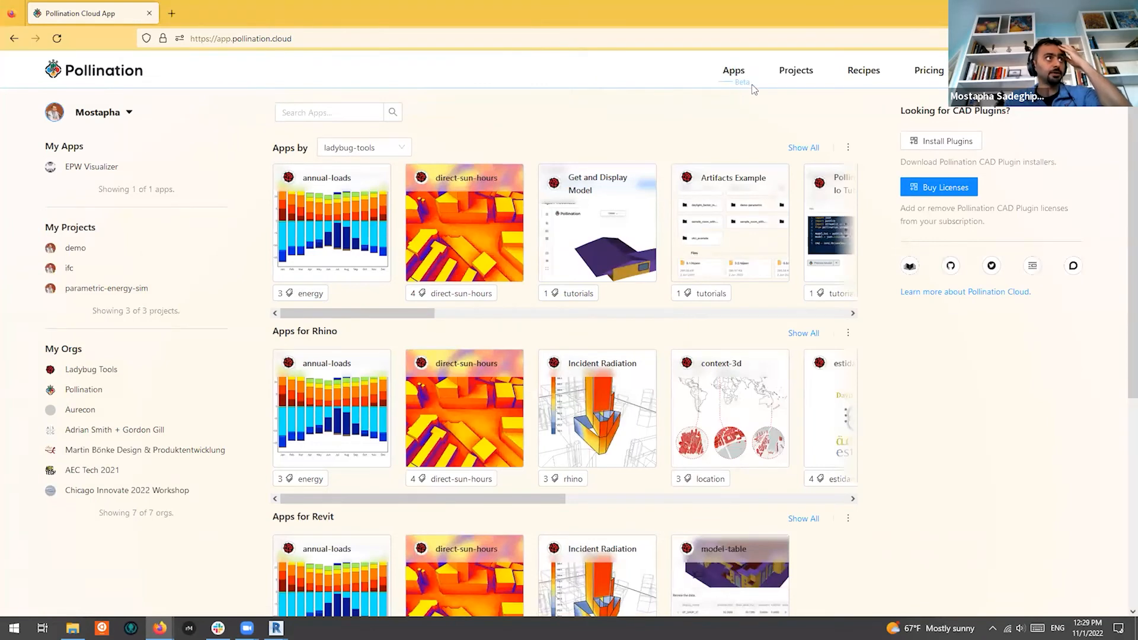
pyautogui.click(740, 88)
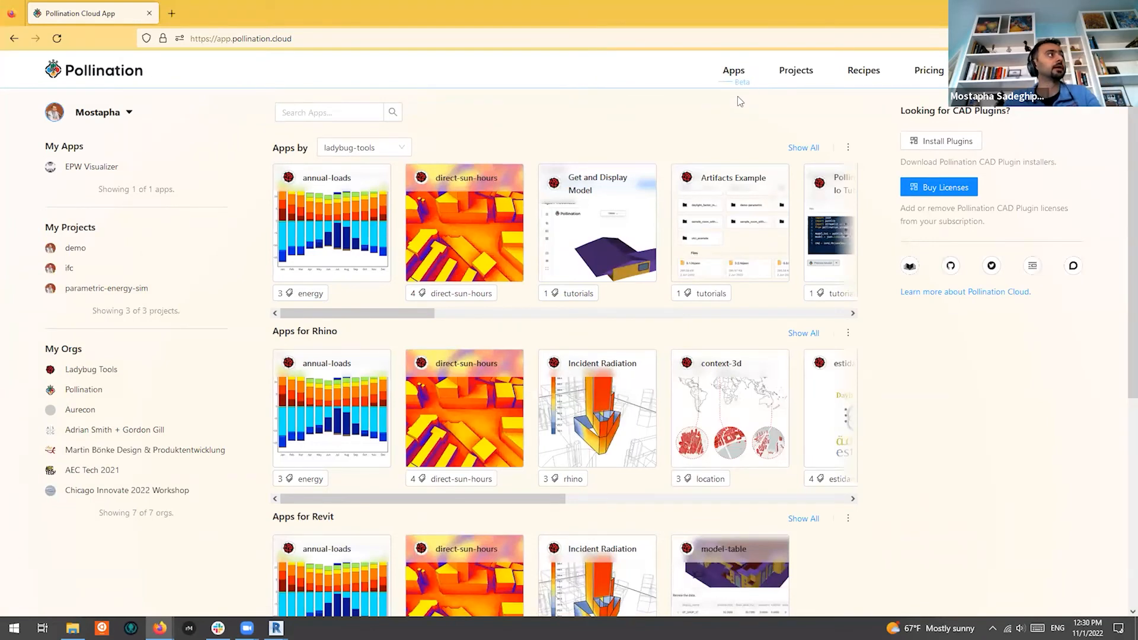
pyautogui.hscroll(5, 753, 223)
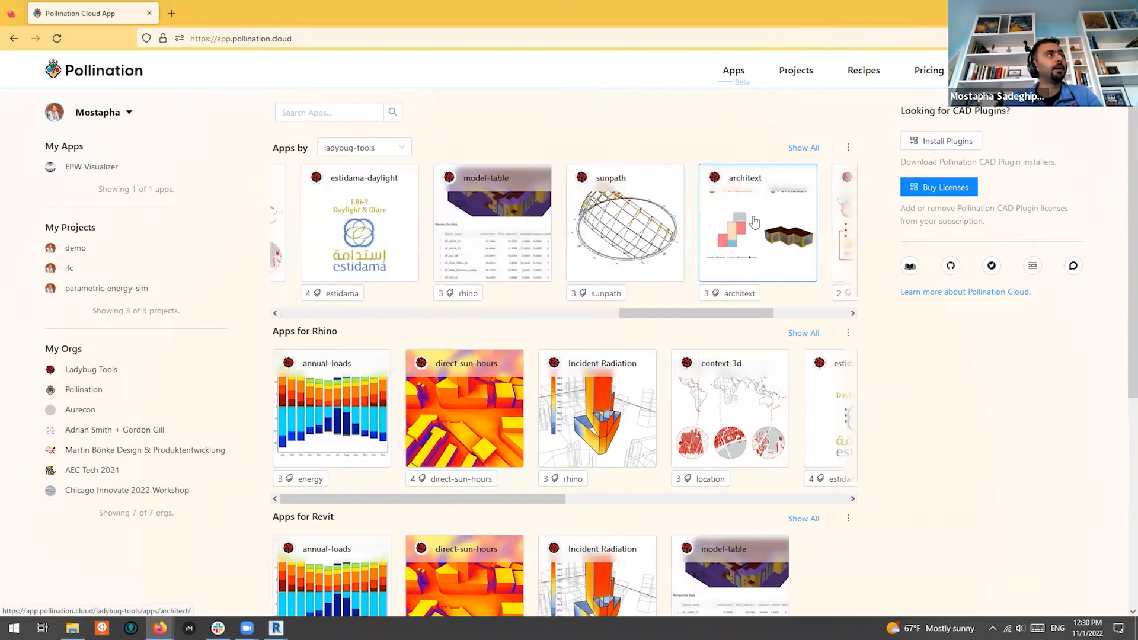
pyautogui.hscroll(-8, 759, 223)
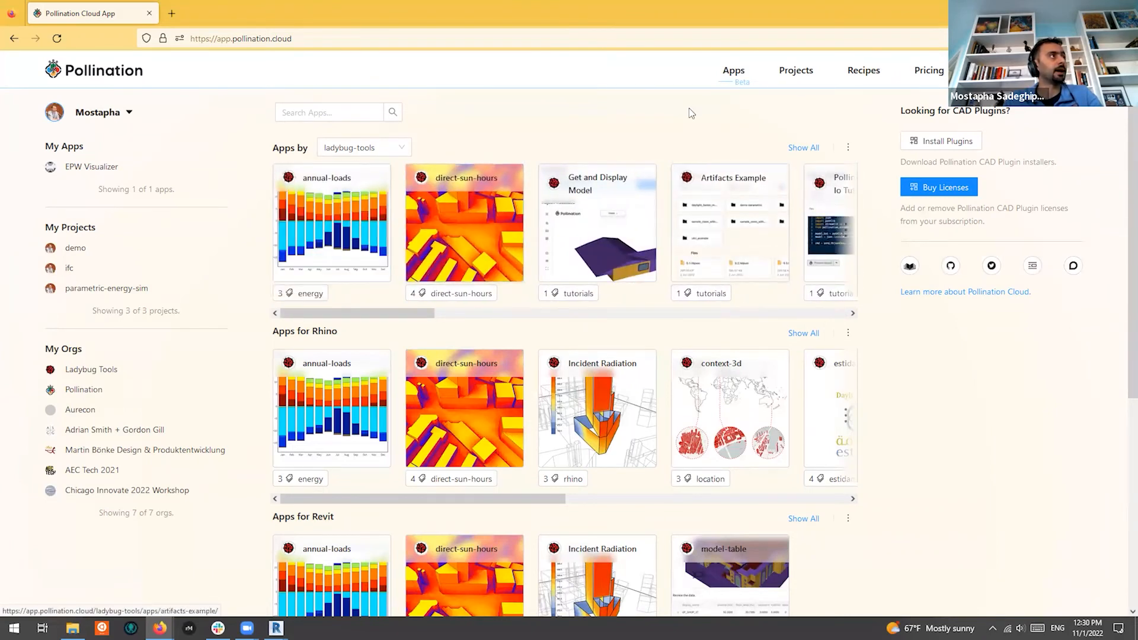
pyautogui.click(331, 111)
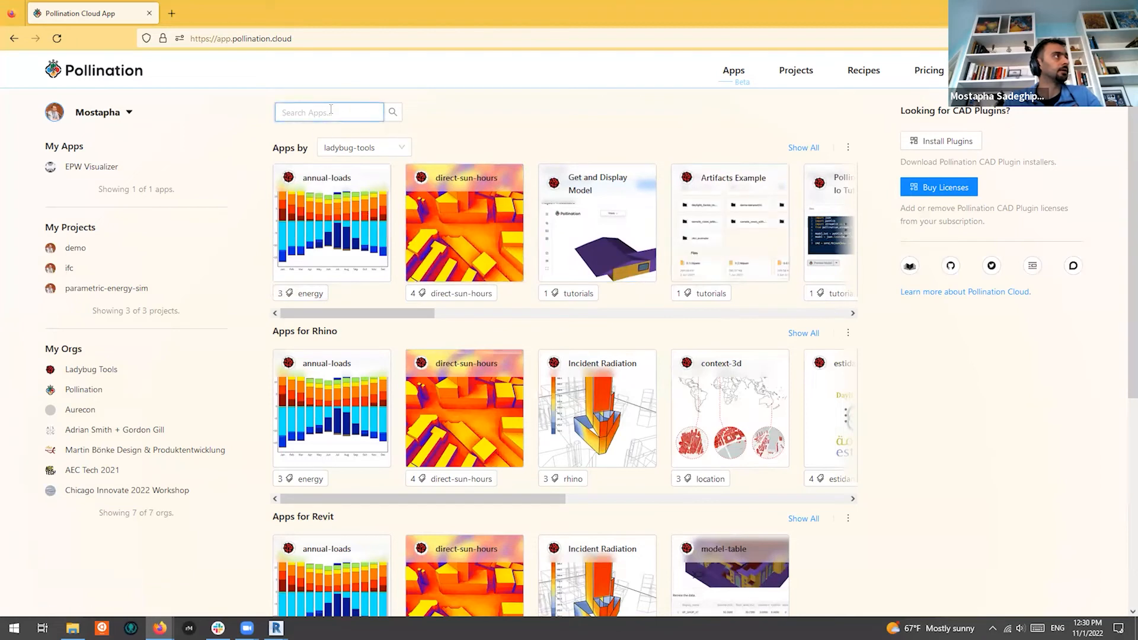
pyautogui.write('rad')
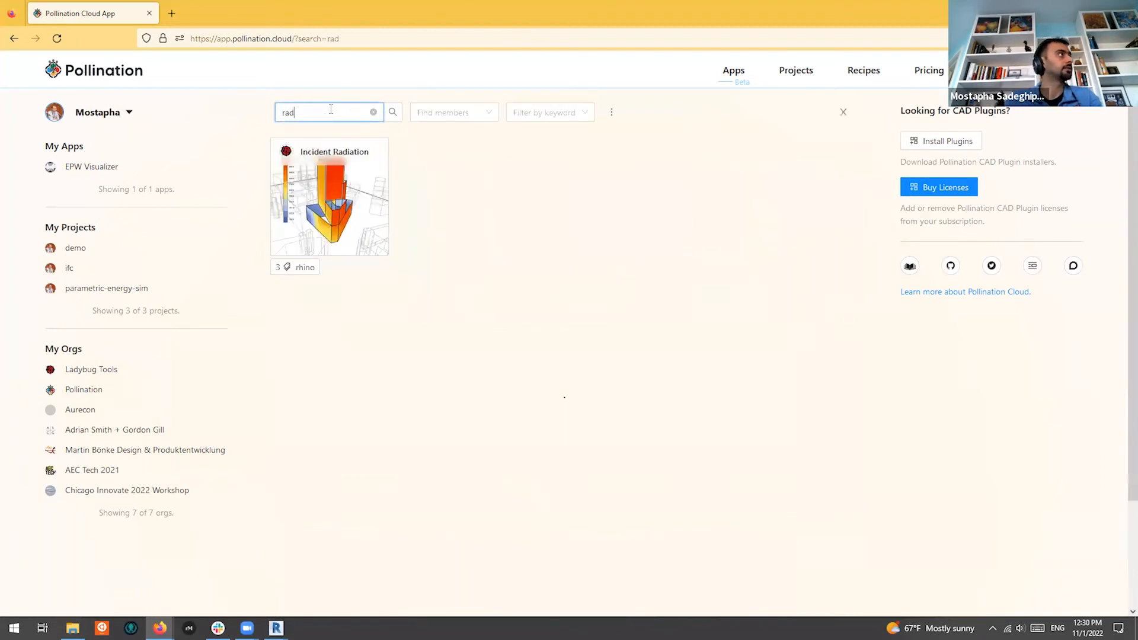
pyautogui.click(333, 171)
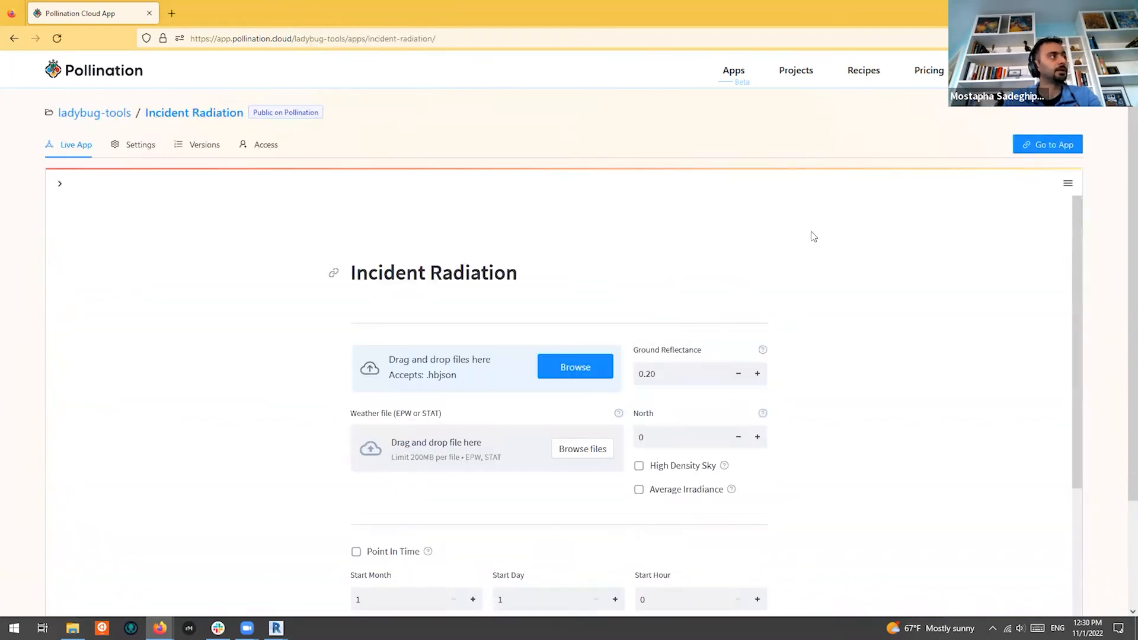
# Review the Incident Radiation web form, then return to Revit
pyautogui.scroll(-4, 876, 261)
pyautogui.scroll(4, 865, 314)
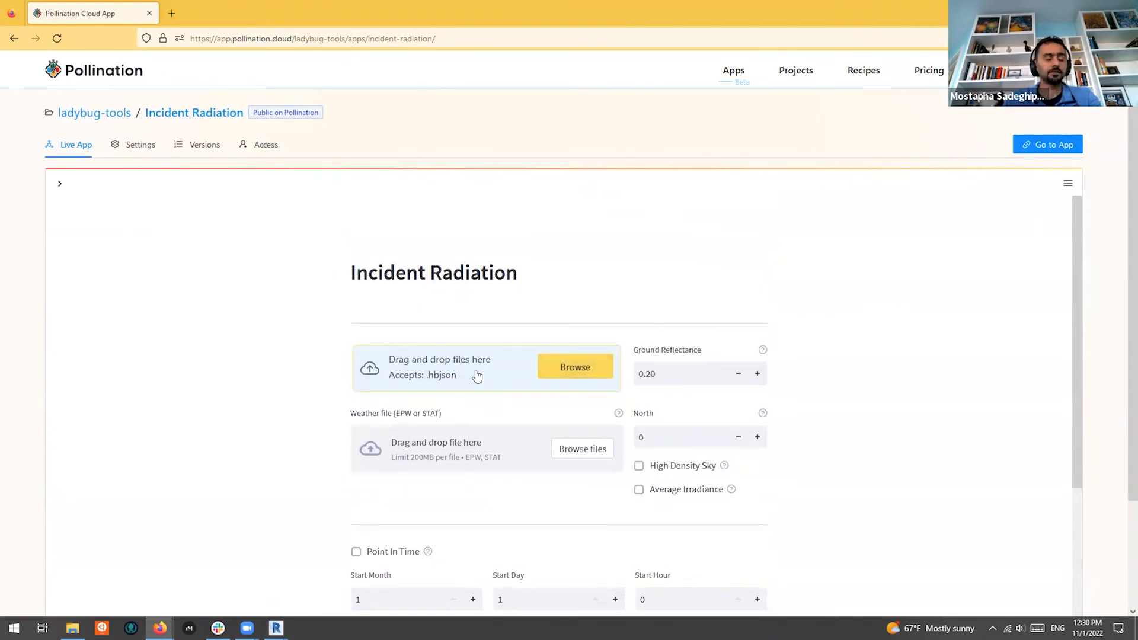
pyautogui.scroll(-3, 521, 320)
pyautogui.scroll(2, 569, 282)
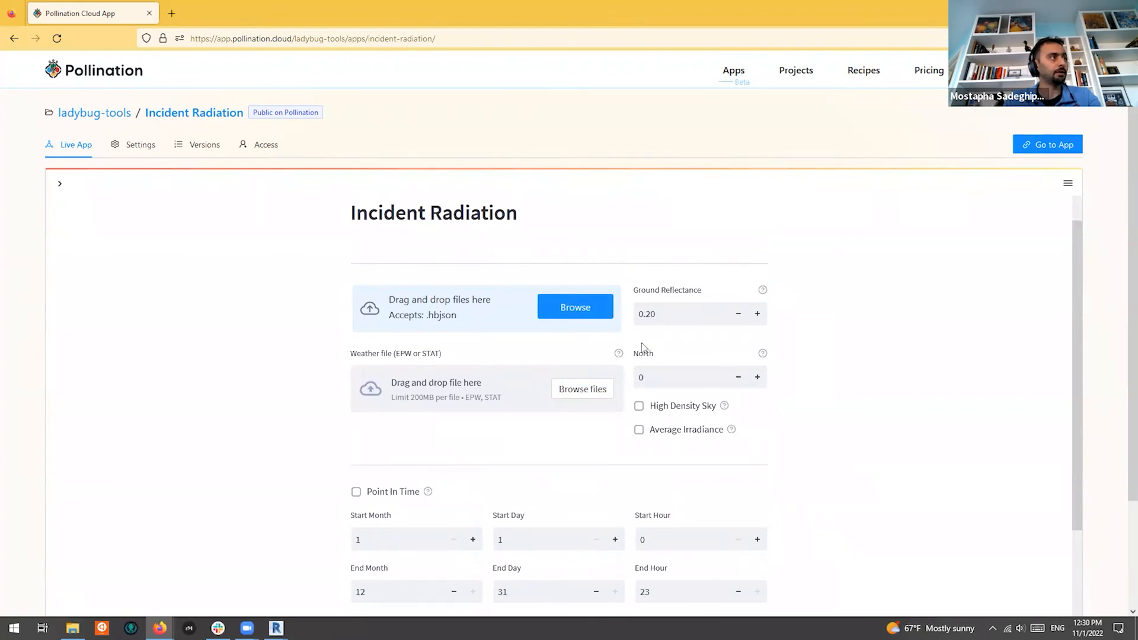
pyautogui.scroll(-3, 643, 344)
pyautogui.hotkey('alt', 'Tab')
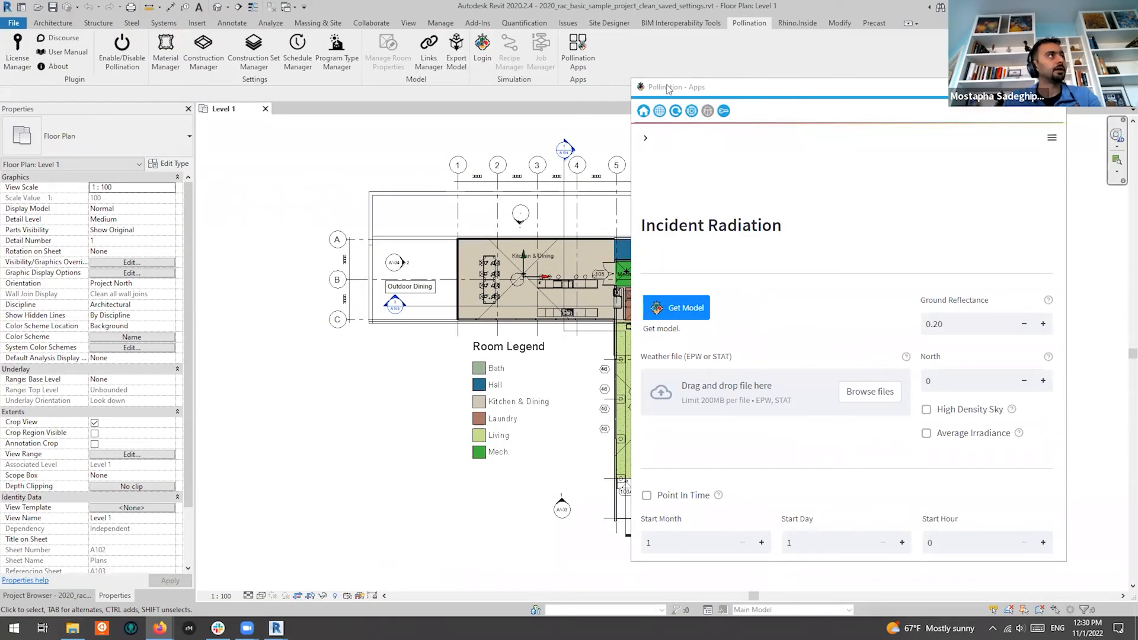
# Get the Revit model into the app with Detailed geometry calculation and advance to Apertures
pyautogui.click(635, 77)
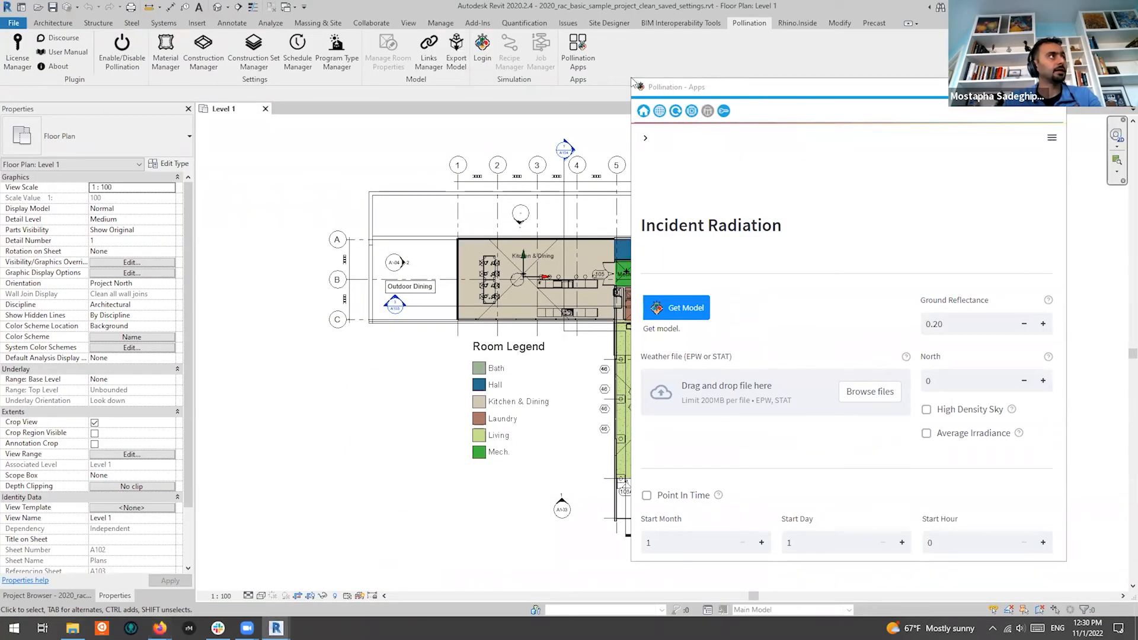
pyautogui.moveTo(733, 67); pyautogui.dragTo(734, 66)
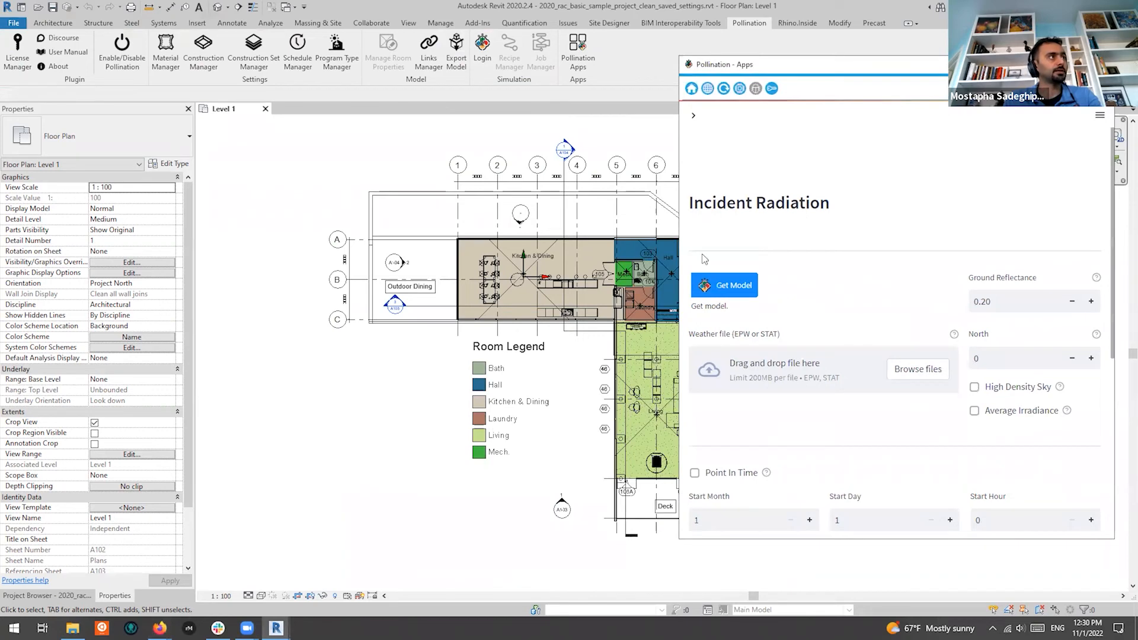
pyautogui.click(724, 287)
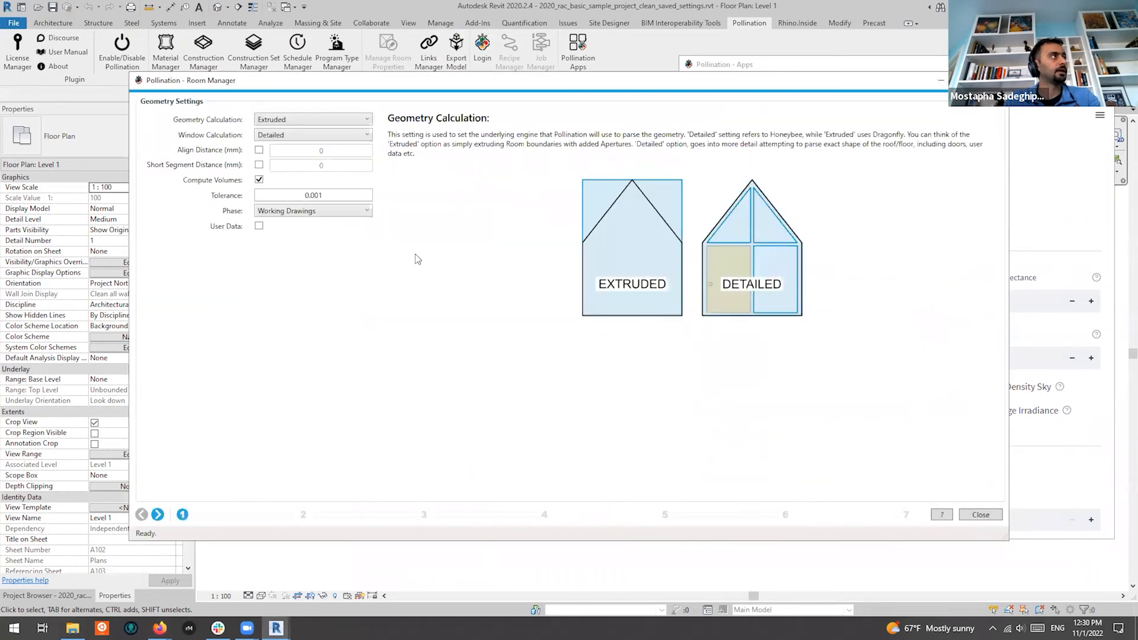
pyautogui.click(338, 119)
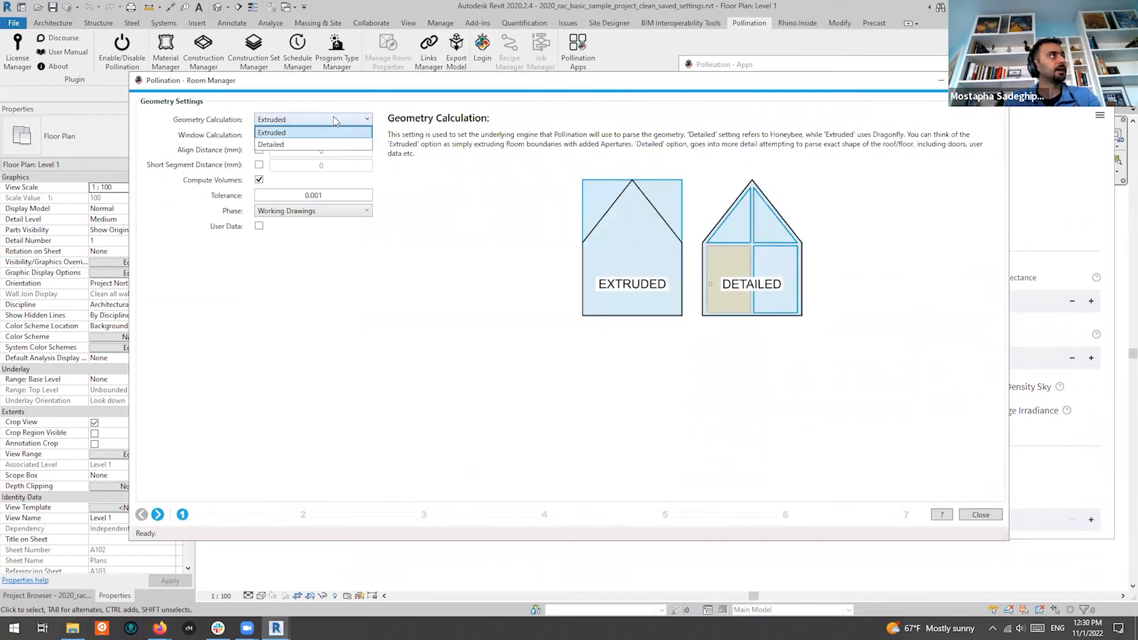
pyautogui.click(313, 139)
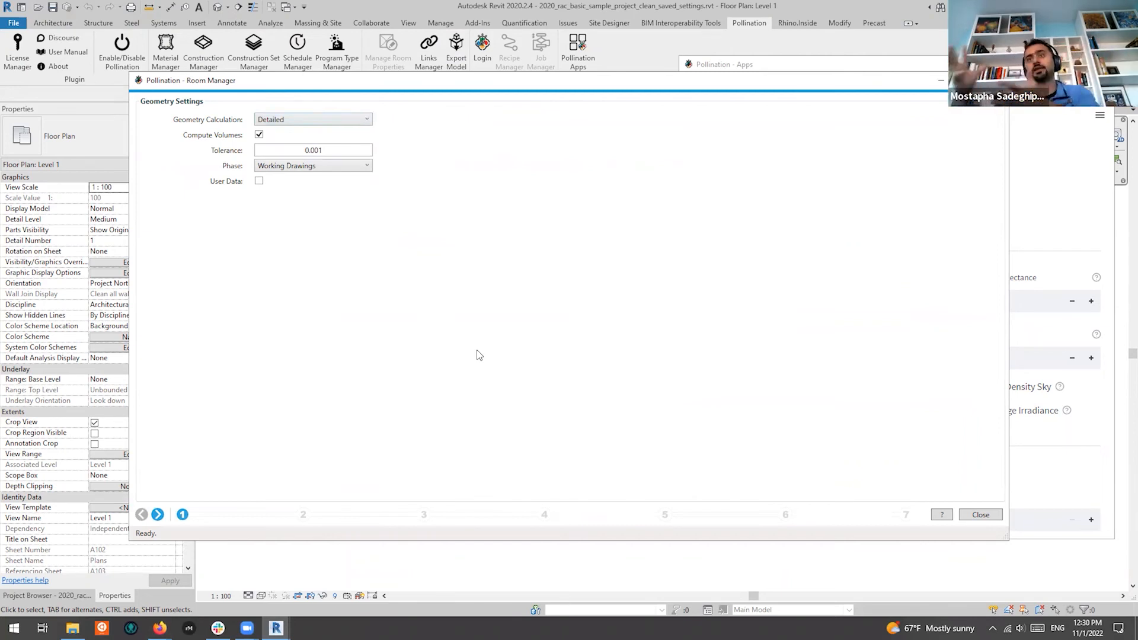
pyautogui.click(158, 514)
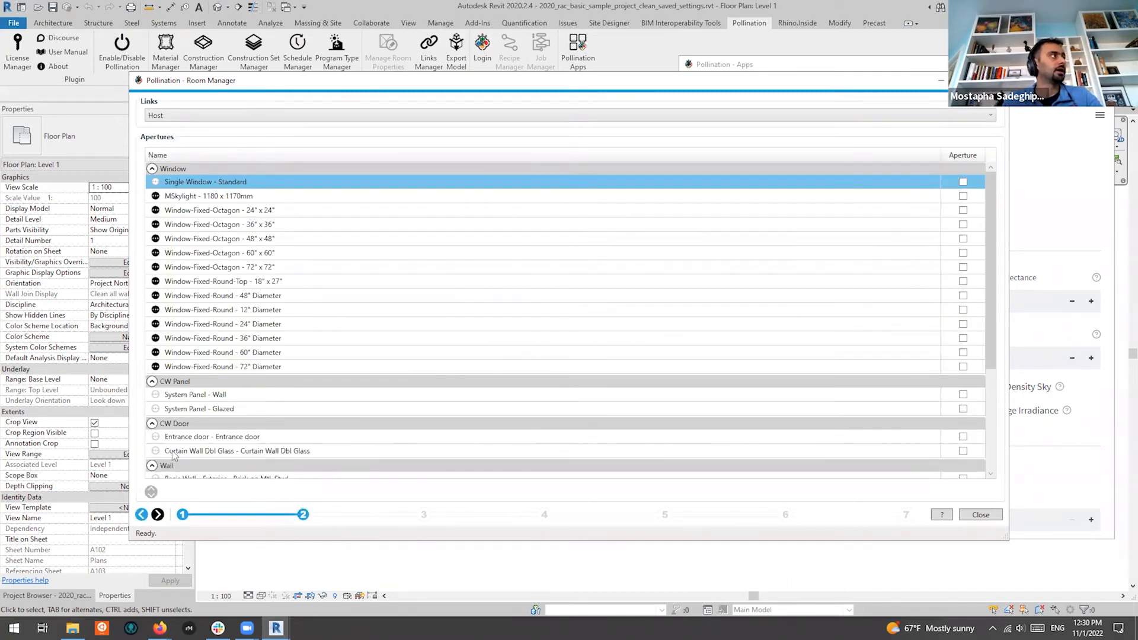
# Mark all 14 window types, the glazed system panel and both curtain-wall doors as apertures
pyautogui.click(269, 367)
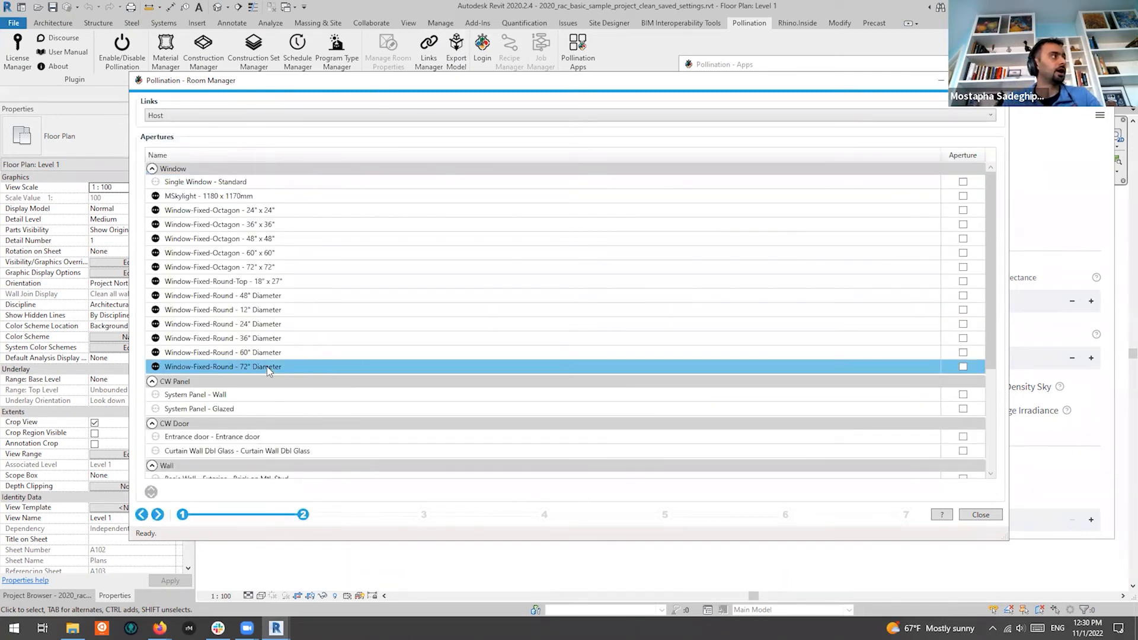
pyautogui.keyDown('shift'); pyautogui.click(274, 184); pyautogui.keyUp('shift')
pyautogui.click(963, 182)
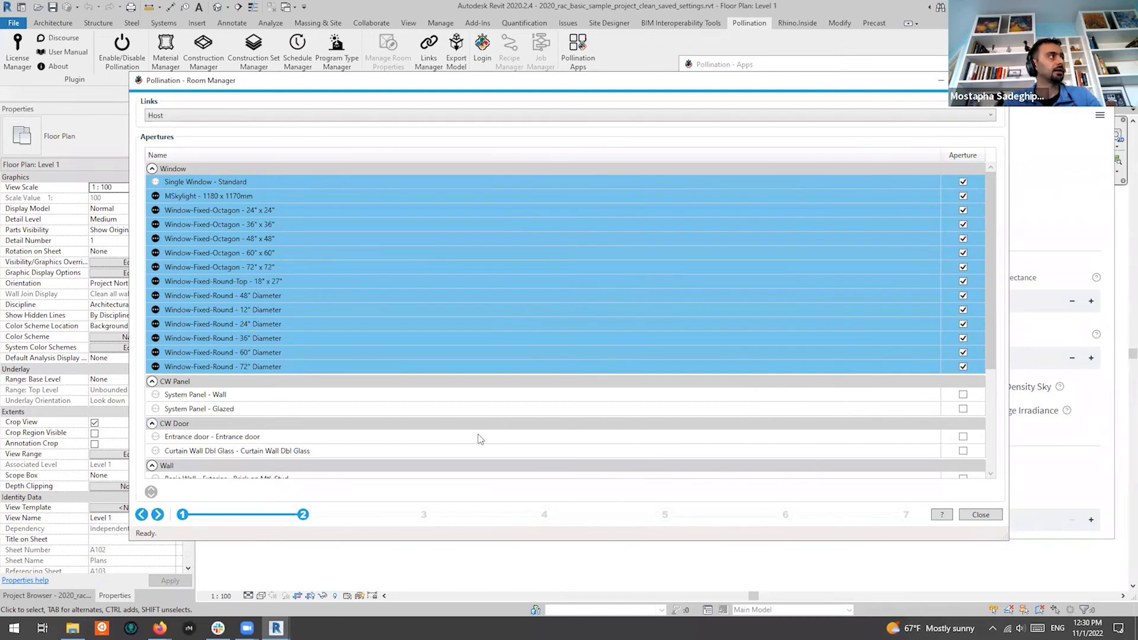
pyautogui.click(364, 409)
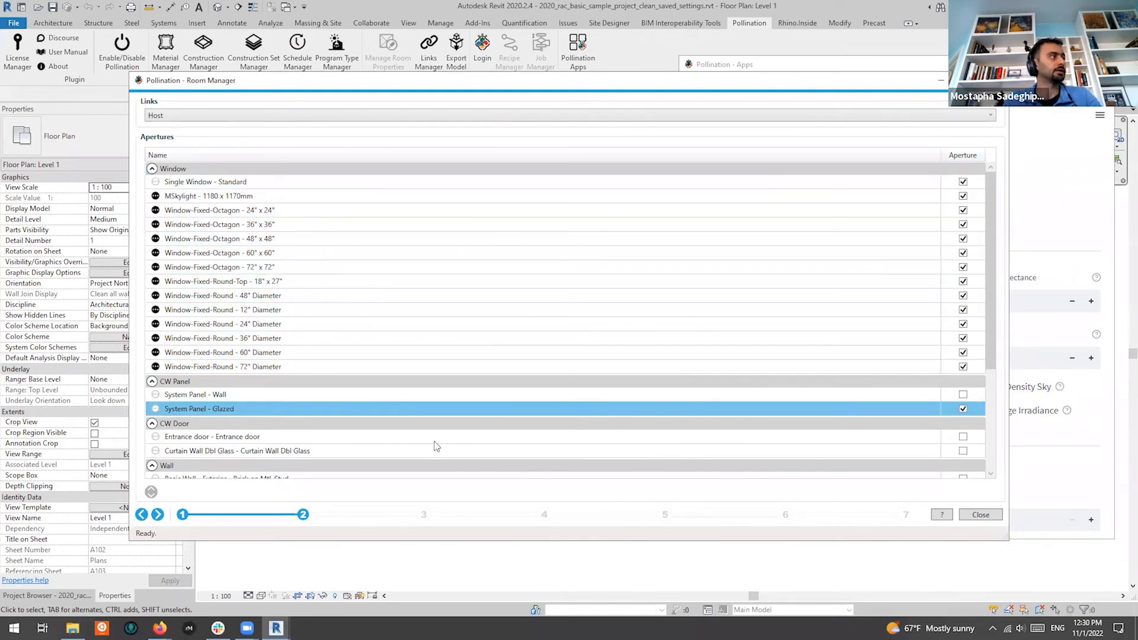
pyautogui.scroll(-1, 300, 437)
pyautogui.click(322, 409)
pyautogui.keyDown('shift'); pyautogui.click(359, 396); pyautogui.keyUp('shift')
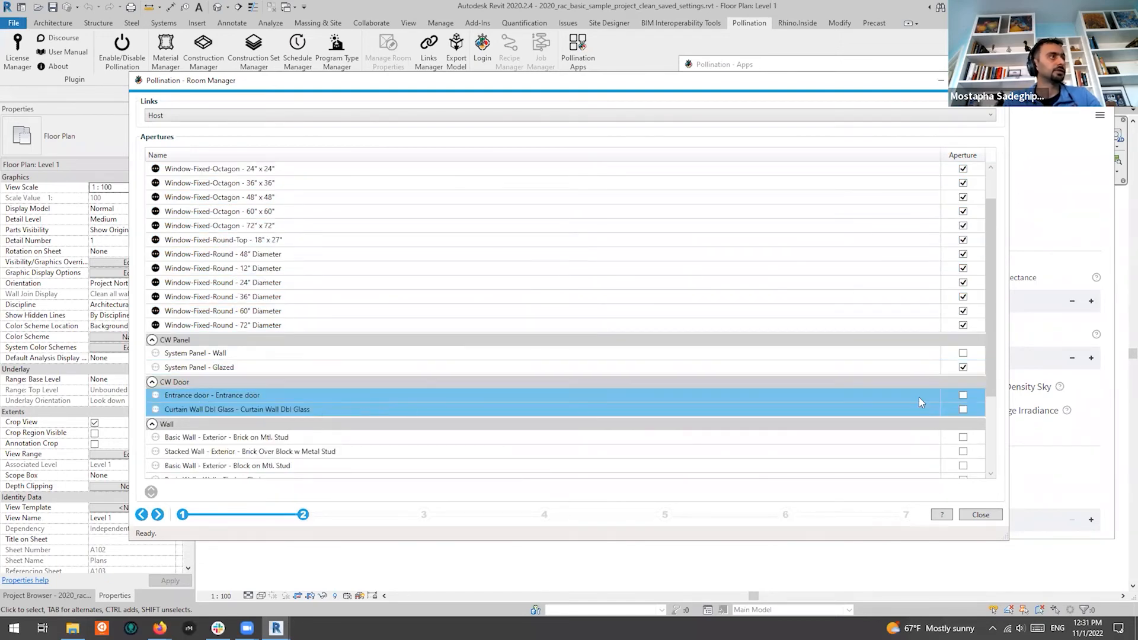
pyautogui.click(963, 394)
pyautogui.click(805, 368)
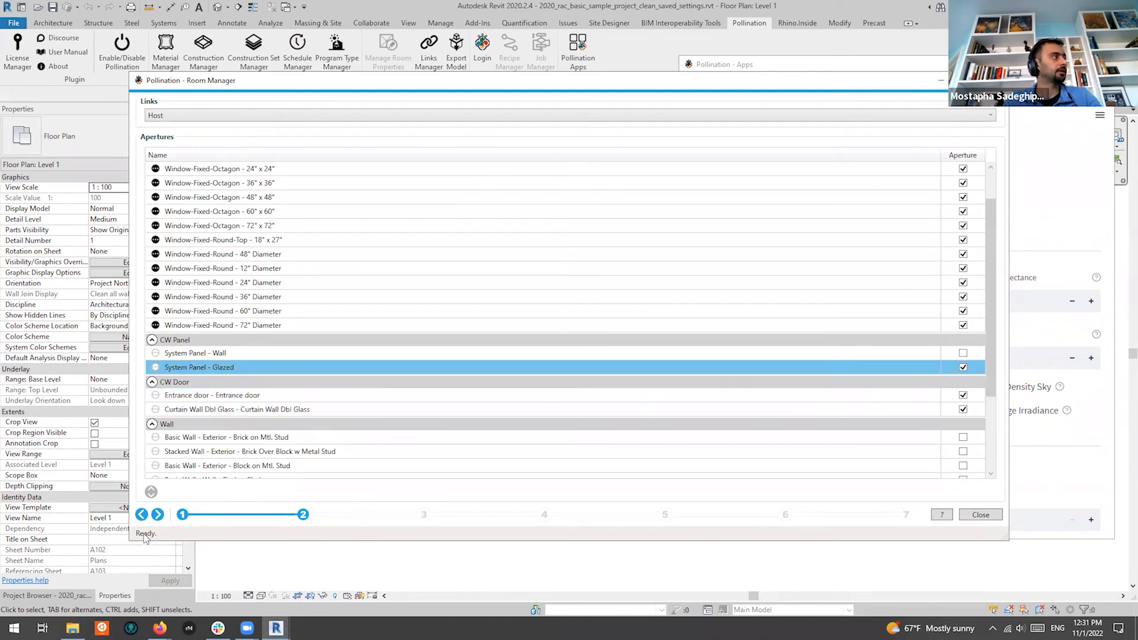
# Step through levels, room properties and context shades, and give every room a sensor grid
pyautogui.click(157, 514)
pyautogui.click(157, 514)
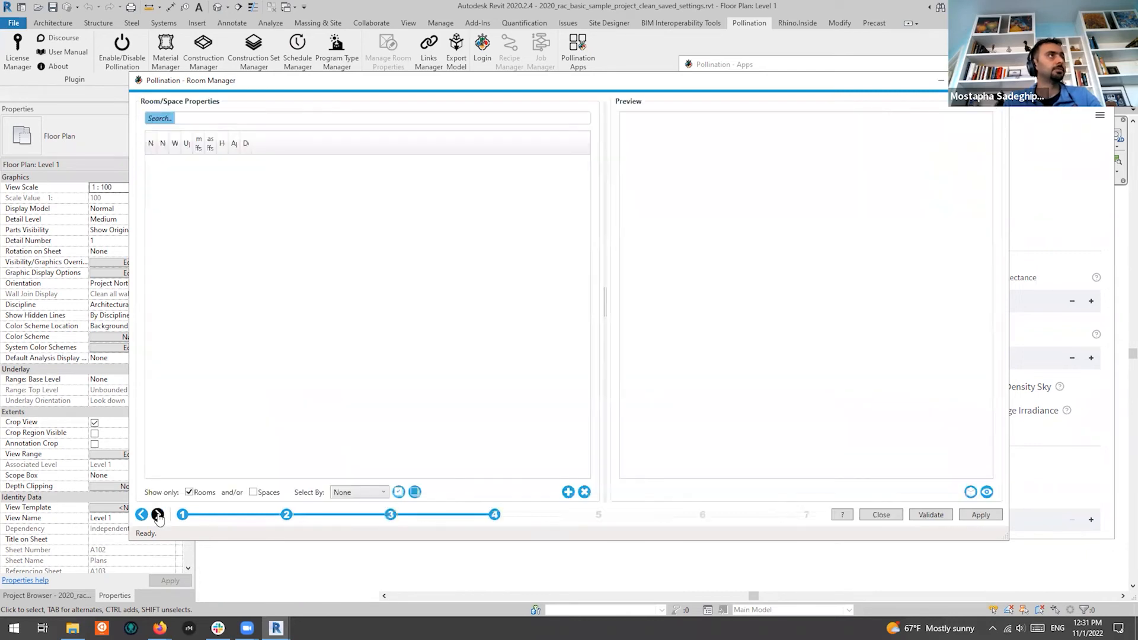
pyautogui.click(158, 515)
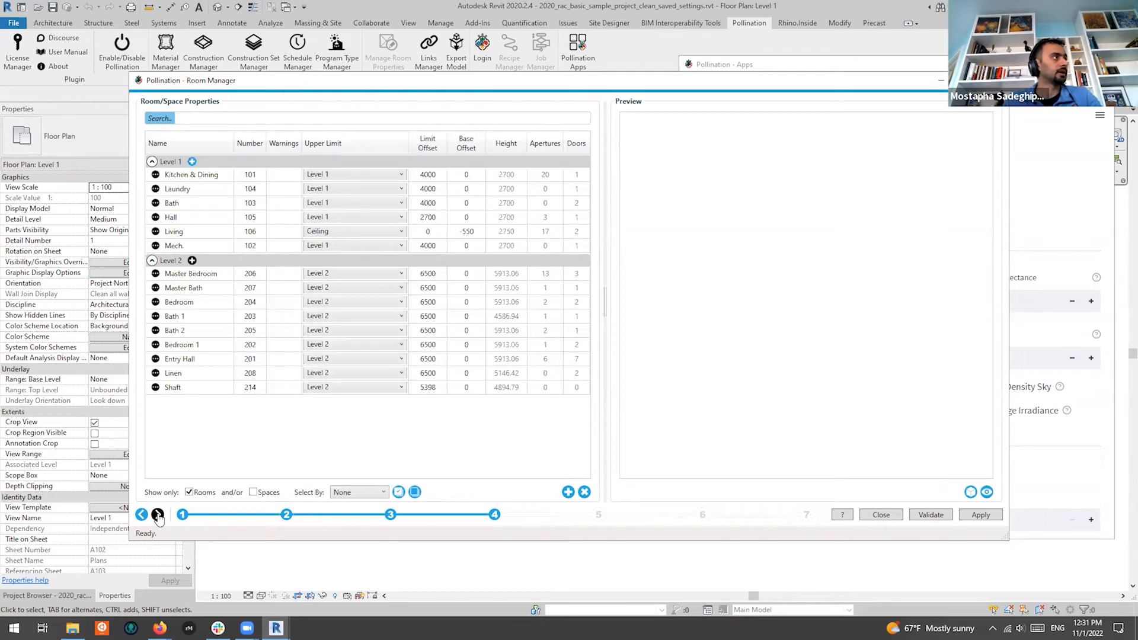
pyautogui.click(158, 514)
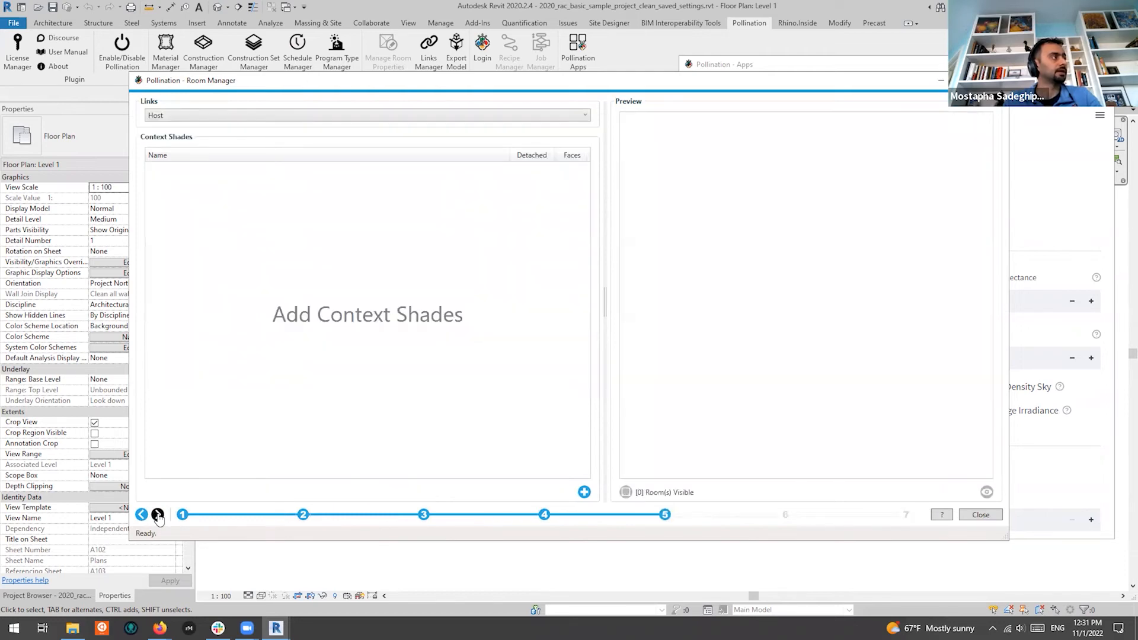
pyautogui.click(157, 514)
pyautogui.click(295, 198)
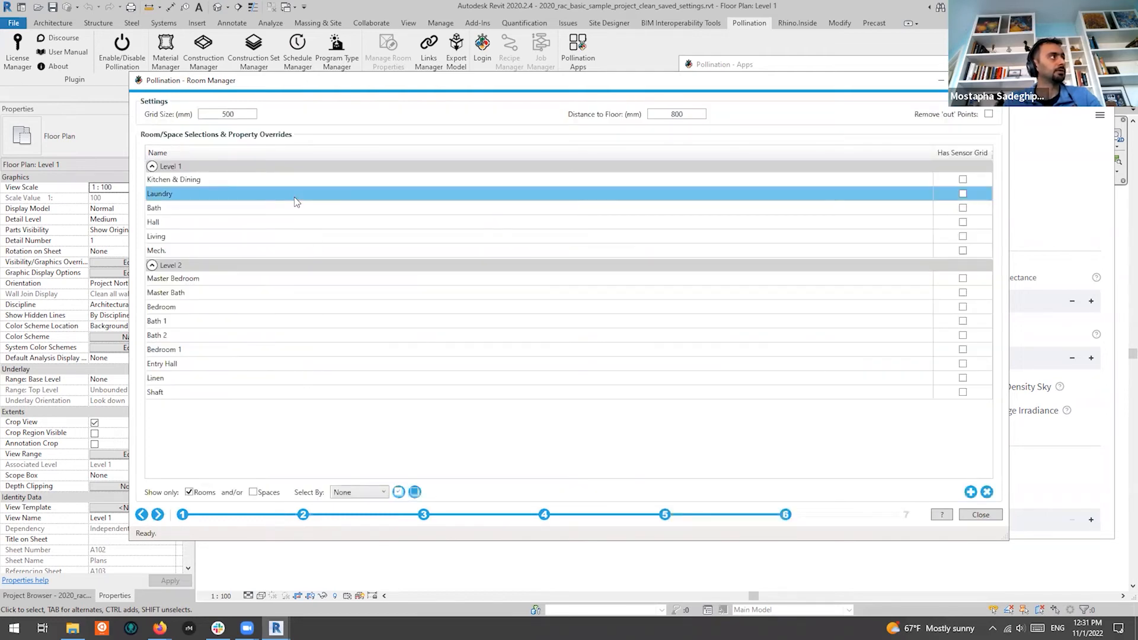
pyautogui.hotkey('ctrl', 'a')
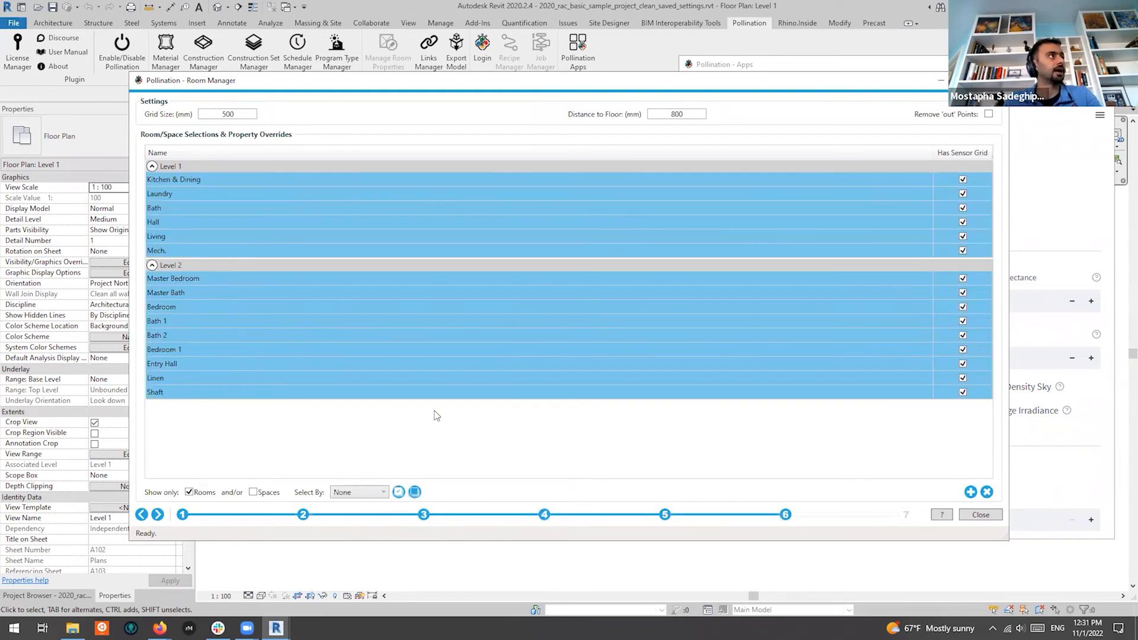
pyautogui.click(159, 515)
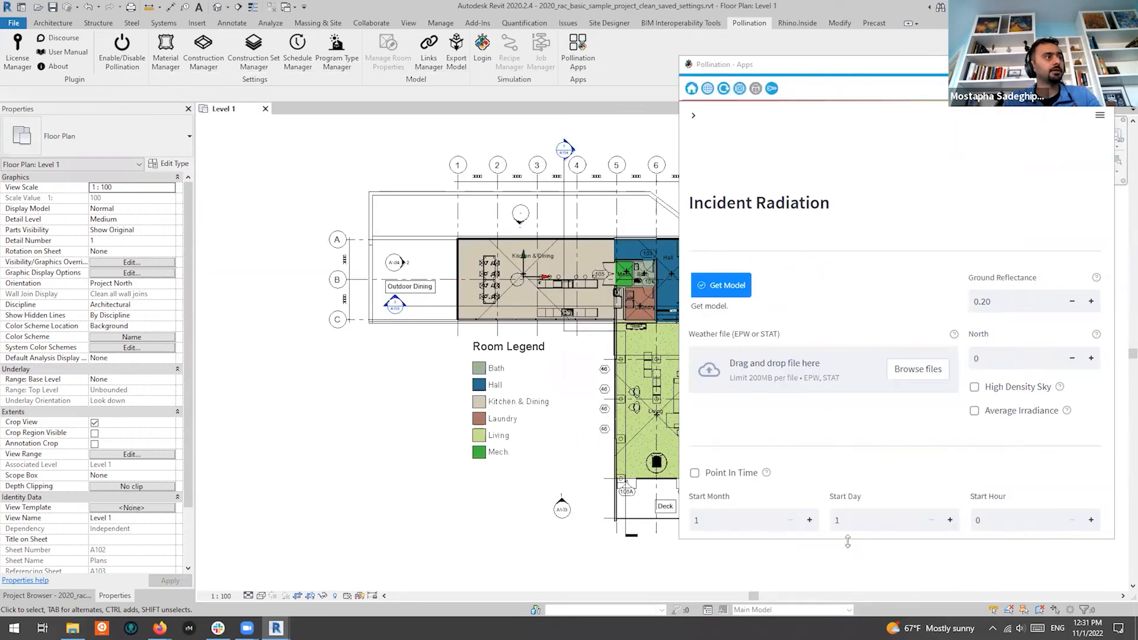
# Widen the apps panel and load the USA_CA_Camarillo.AP.723926_TMY3.epw weather file from Downloads
pyautogui.scroll(-3, 851, 279)
pyautogui.scroll(2, 845, 290)
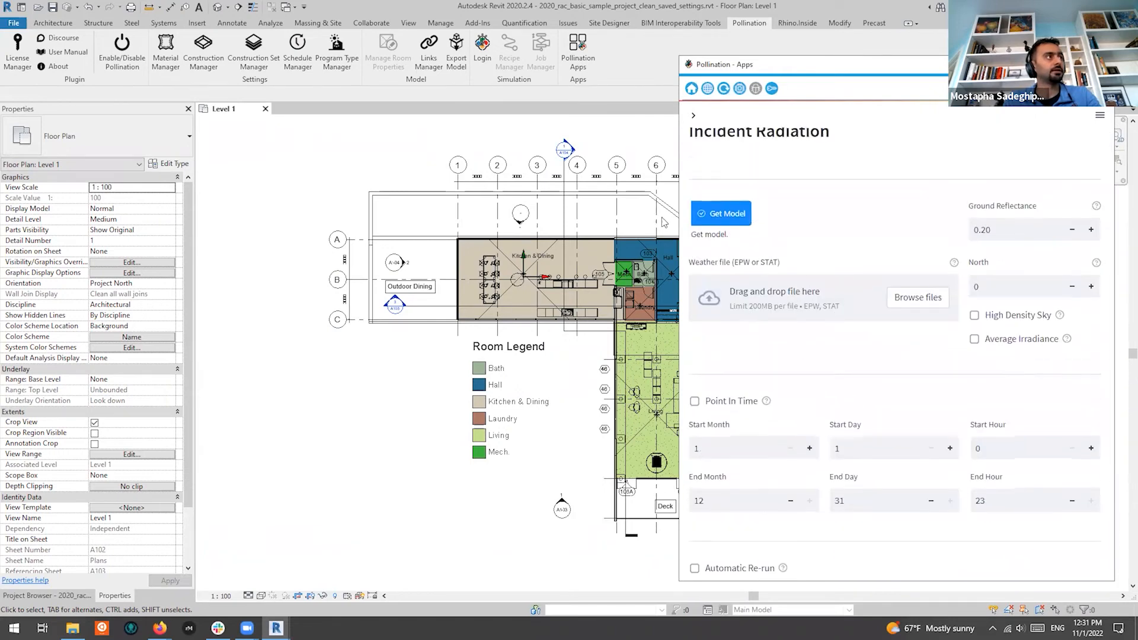
pyautogui.moveTo(678, 168); pyautogui.dragTo(569, 169)
pyautogui.scroll(2, 805, 227)
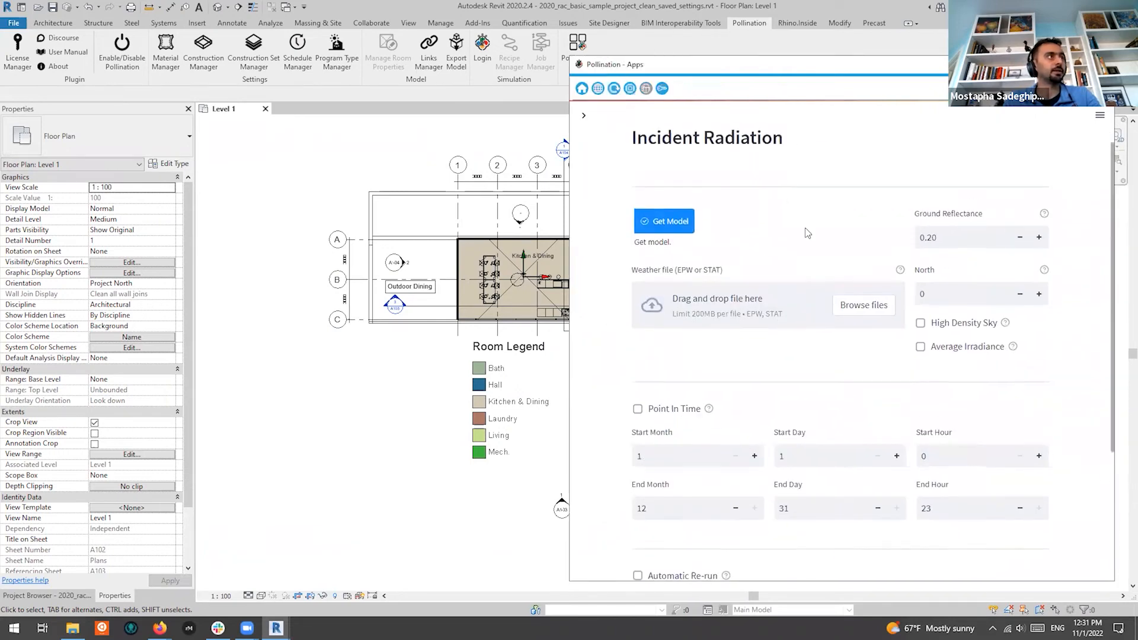
pyautogui.click(864, 372)
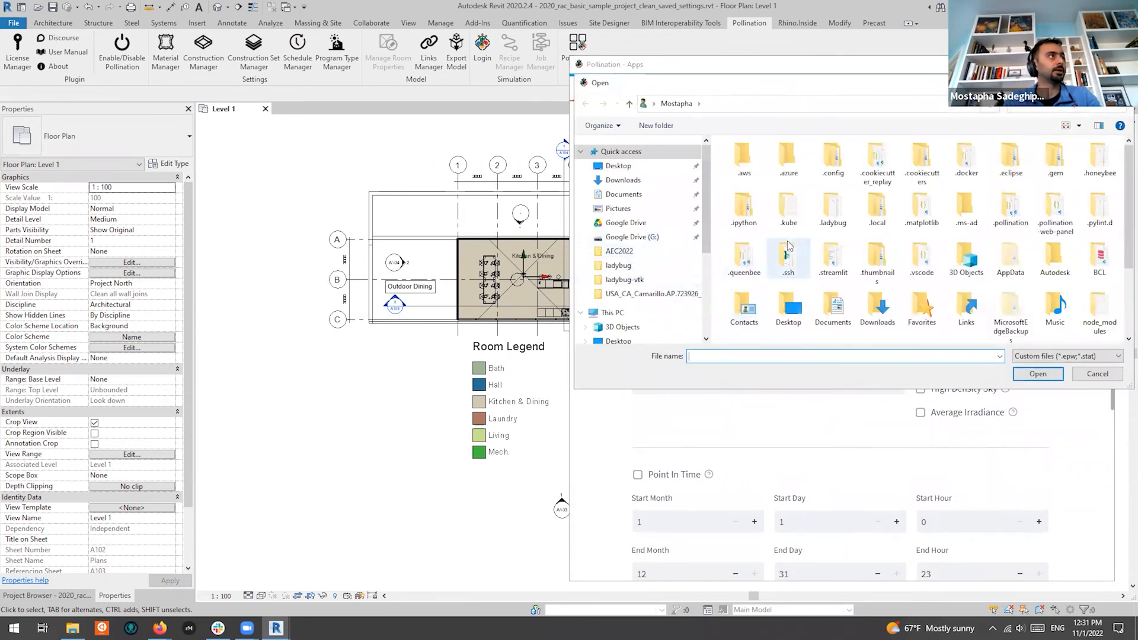
pyautogui.click(670, 296)
pyautogui.click(801, 160)
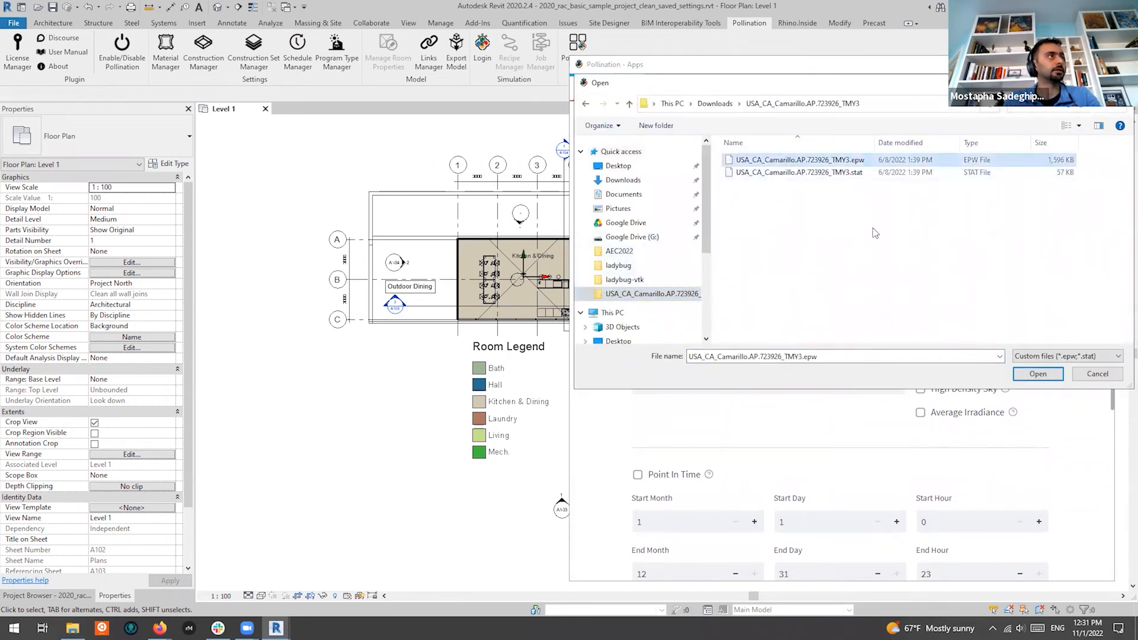
pyautogui.click(1044, 376)
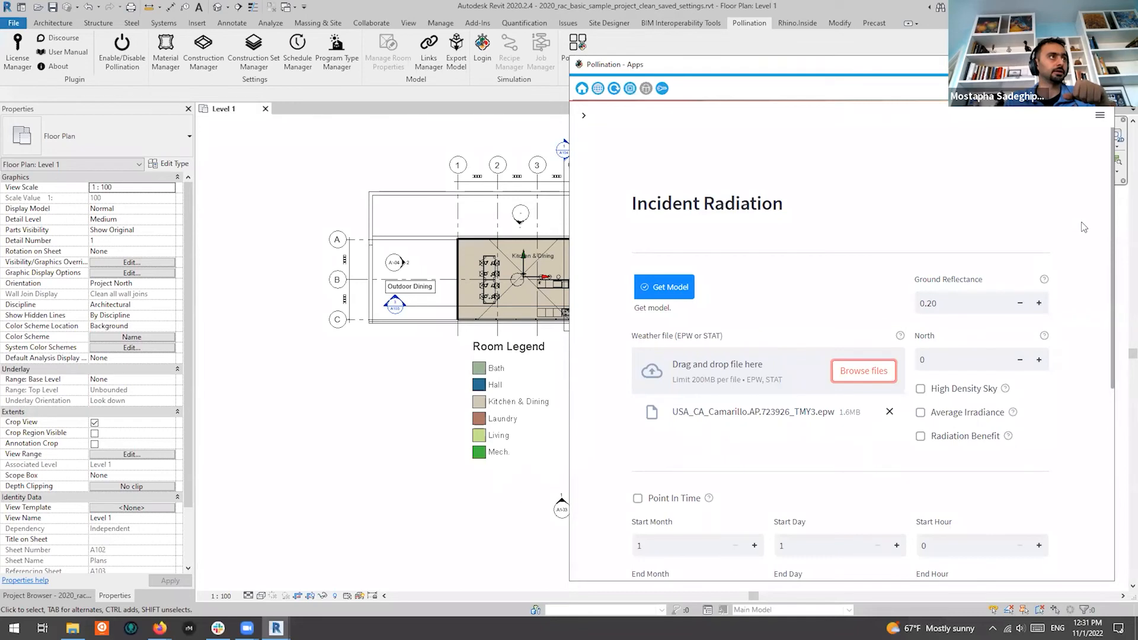
pyautogui.scroll(-3, 1081, 231)
pyautogui.scroll(1, 1075, 260)
pyautogui.scroll(-1, 1076, 260)
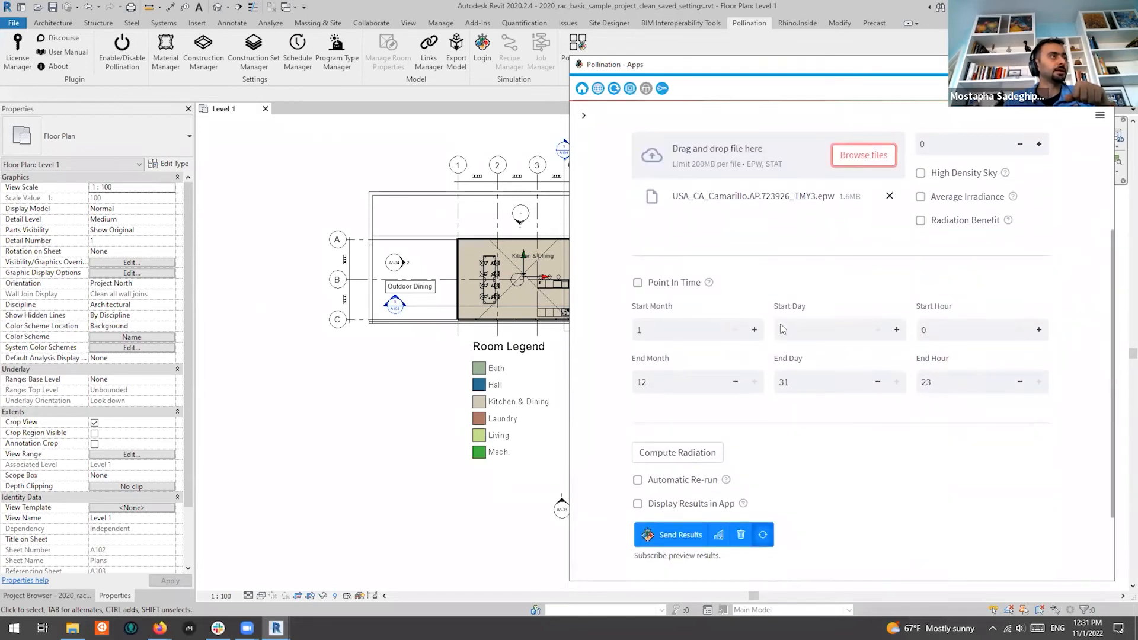
pyautogui.scroll(1, 998, 316)
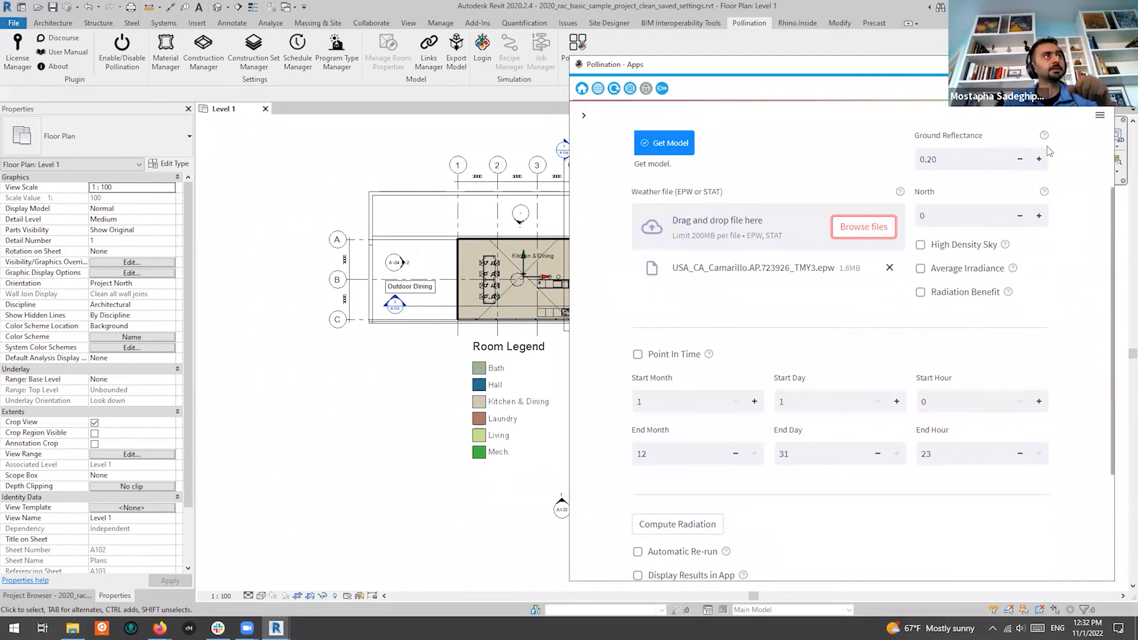
pyautogui.moveTo(1045, 136)
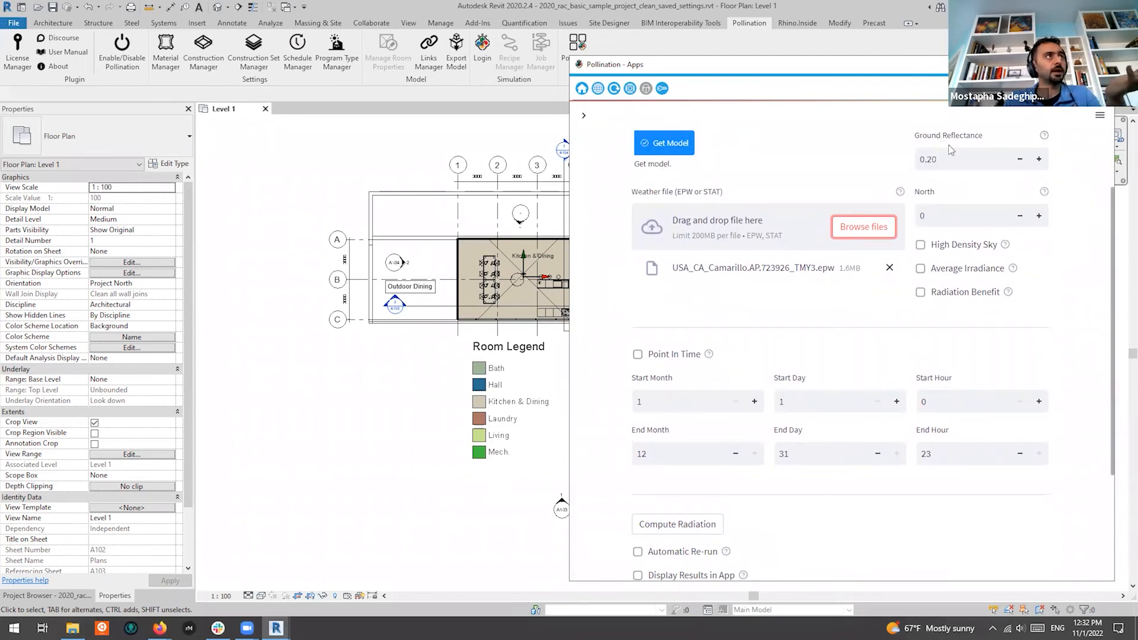
pyautogui.moveTo(1045, 193)
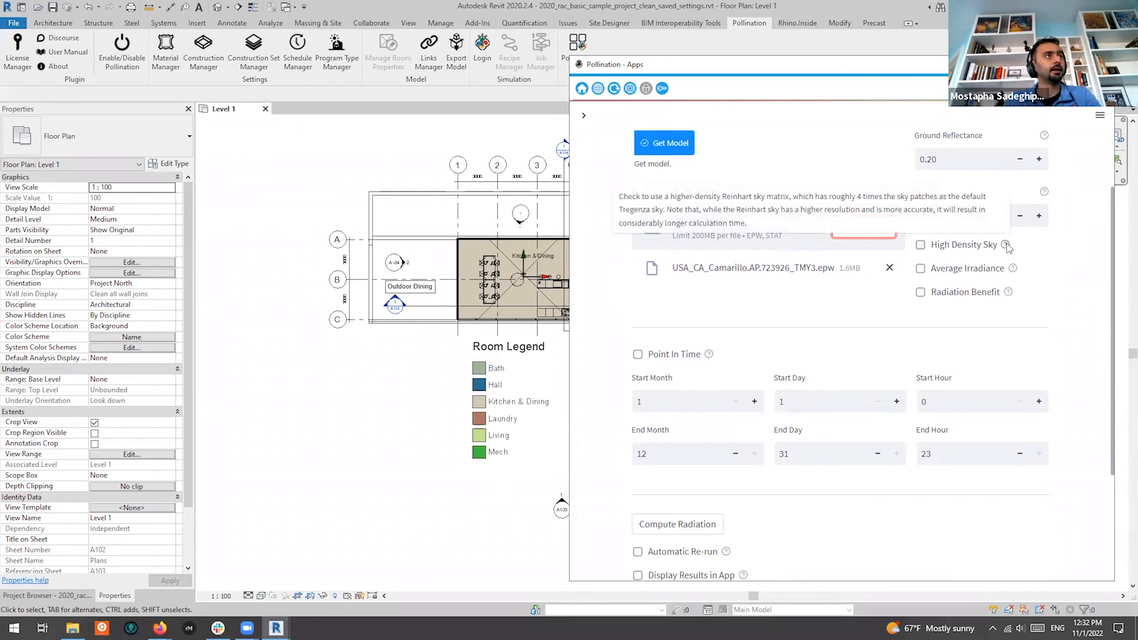
pyautogui.moveTo(1014, 273)
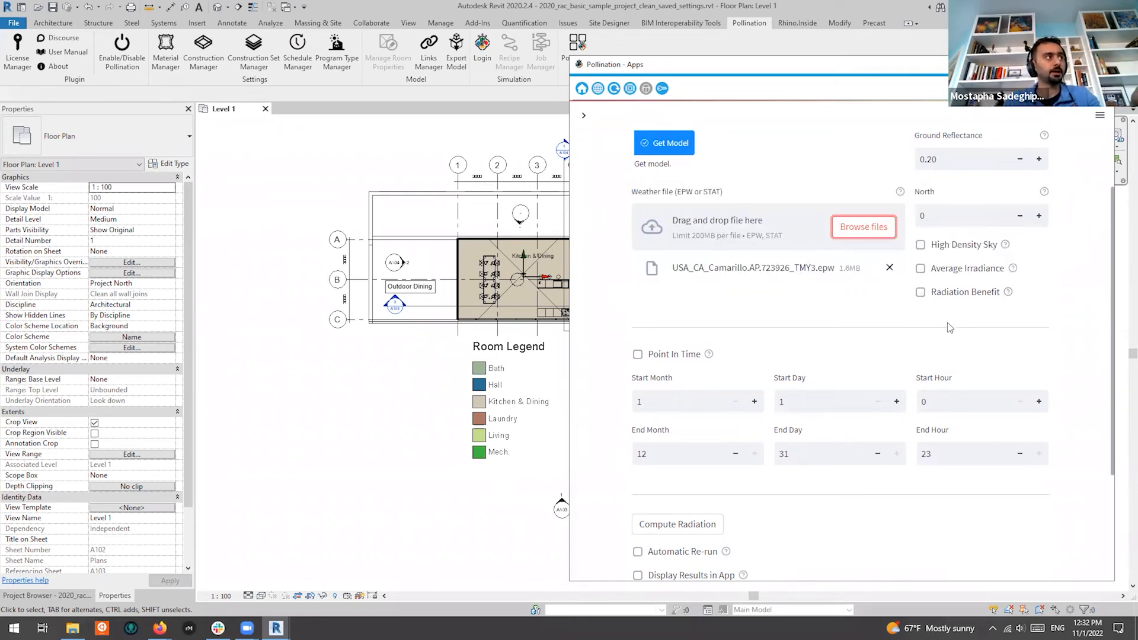
pyautogui.scroll(-2, 818, 279)
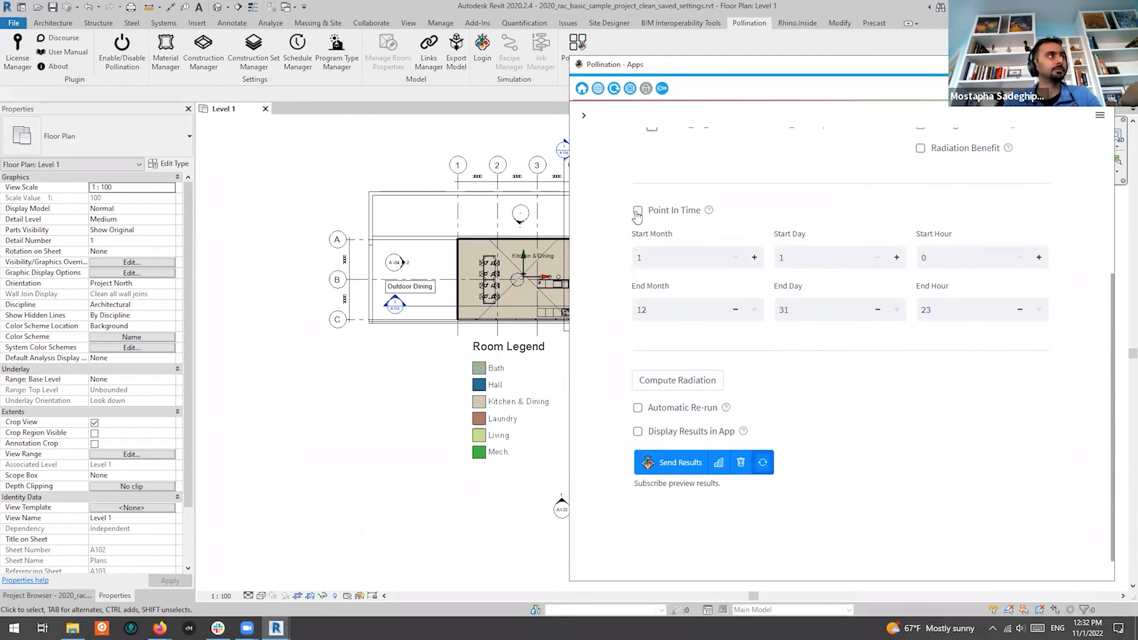
# Compute radiation (85,412 kWh total) and show the coloured results on the 3D model in the app
pyautogui.click(670, 387)
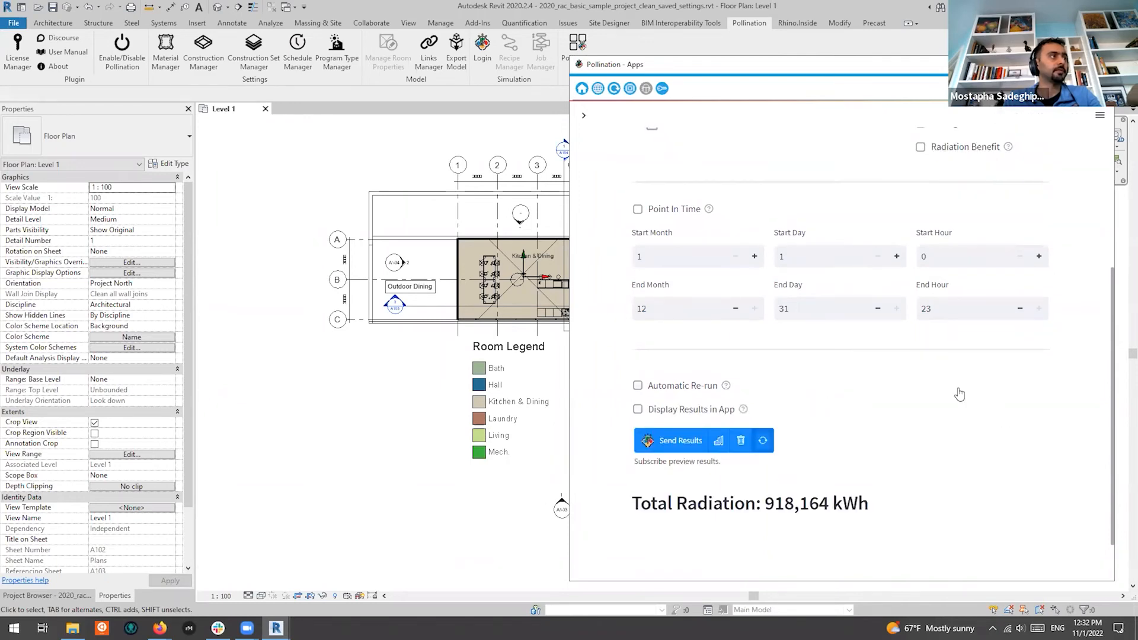
pyautogui.scroll(-1, 963, 409)
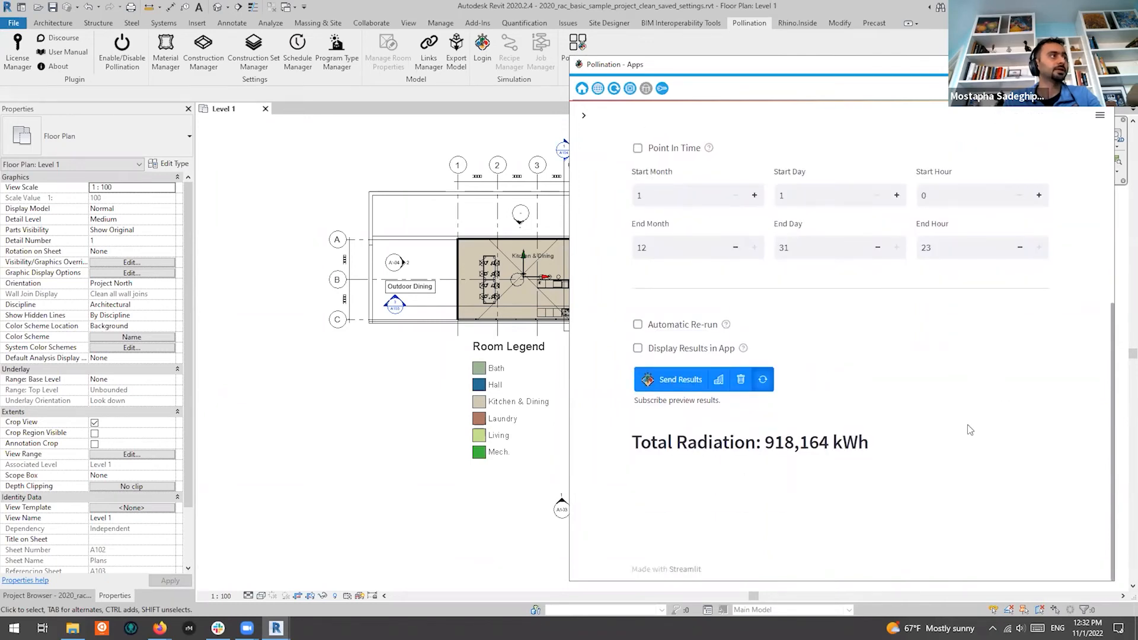
pyautogui.click(638, 349)
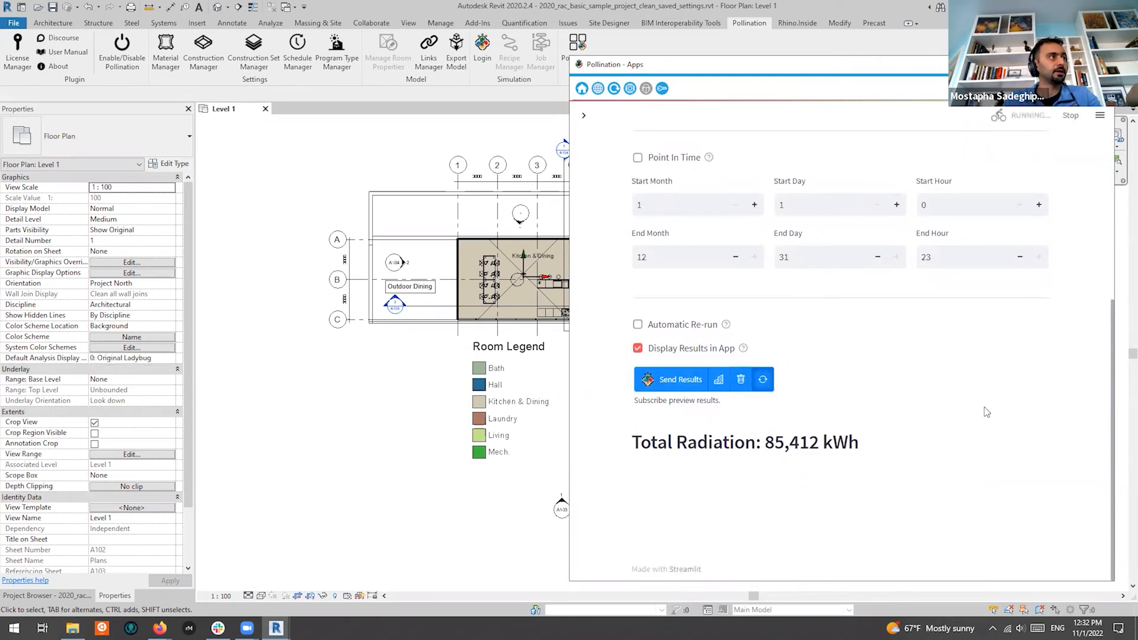
pyautogui.scroll(-5, 1036, 378)
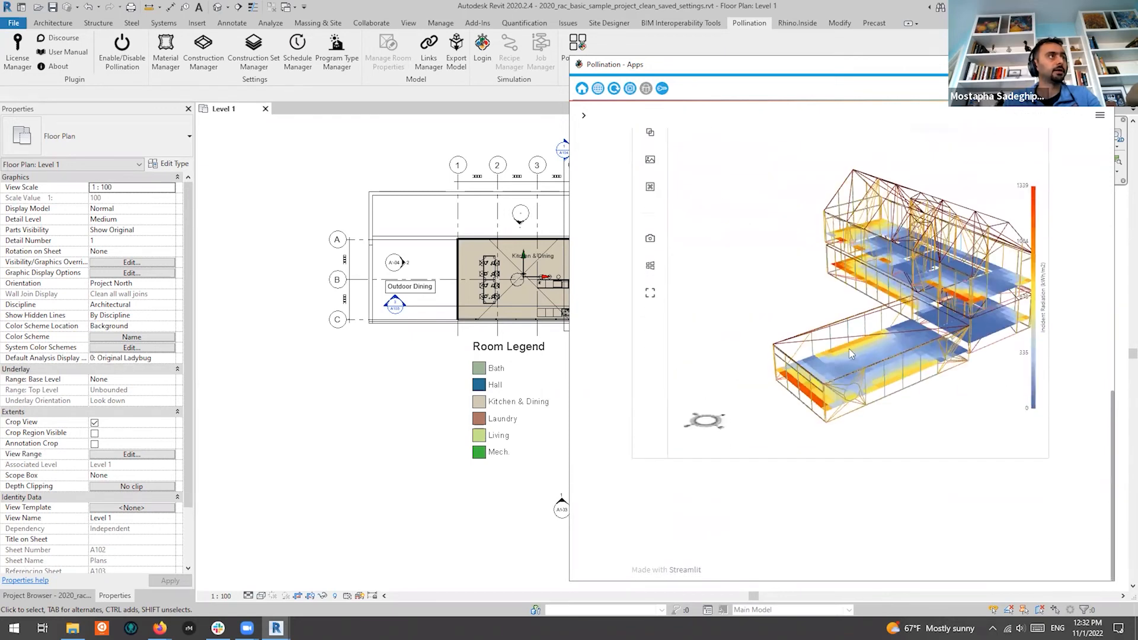
pyautogui.moveTo(958, 331); pyautogui.dragTo(912, 303)
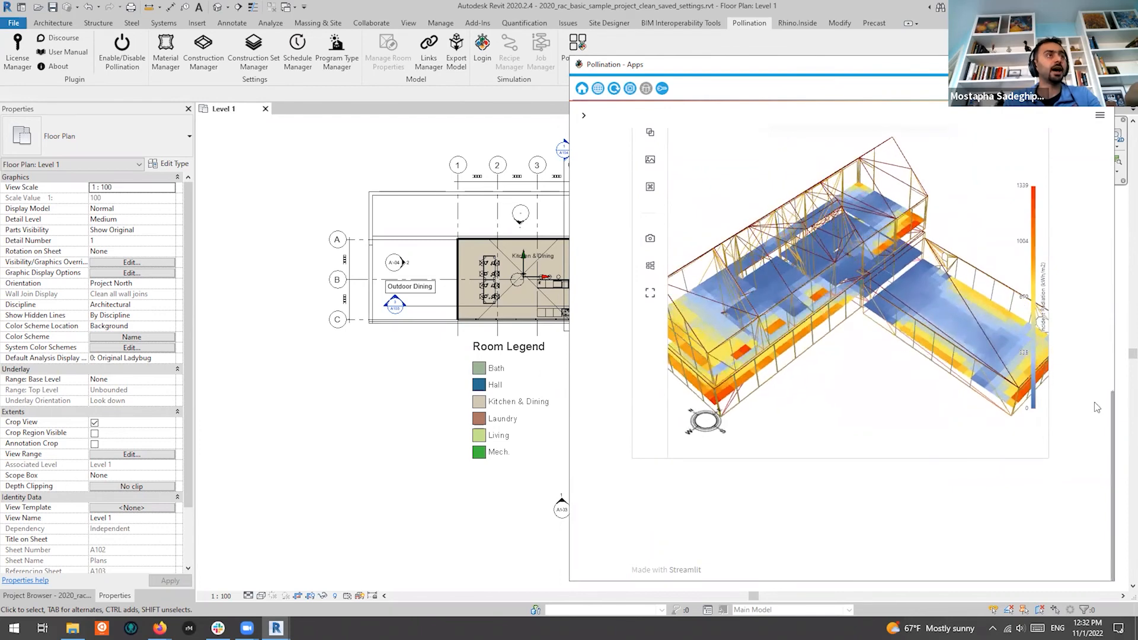
pyautogui.scroll(5, 1094, 402)
pyautogui.scroll(-1, 1030, 375)
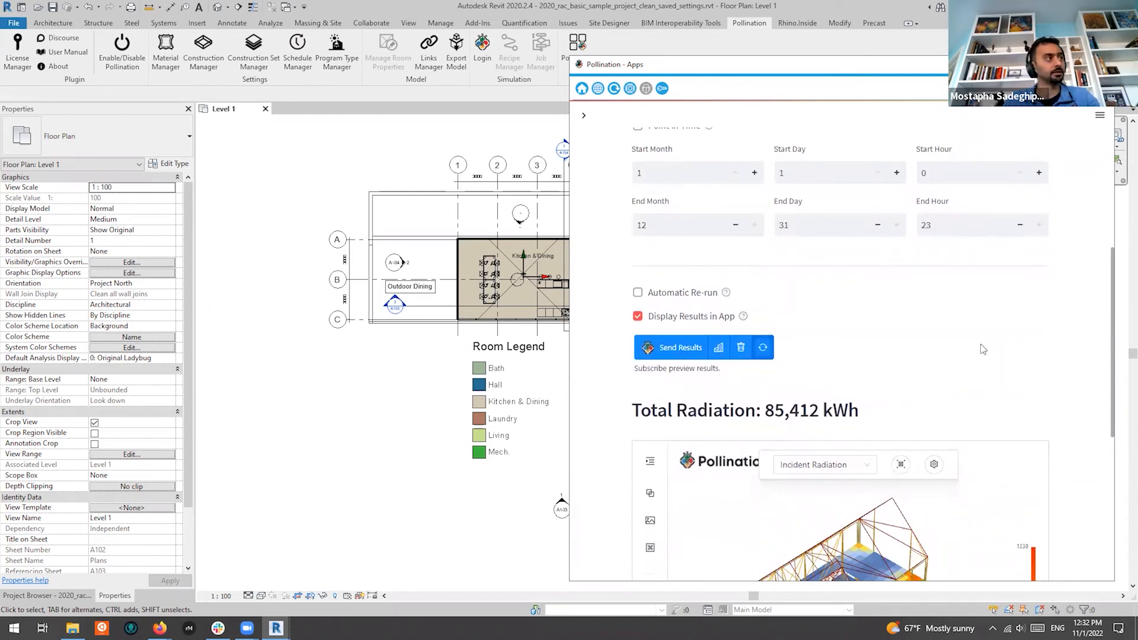
# Turn off the in-app radiation results and switch Revit to the default 3D view
pyautogui.click(638, 317)
pyautogui.moveTo(827, 71); pyautogui.dragTo(959, 57)
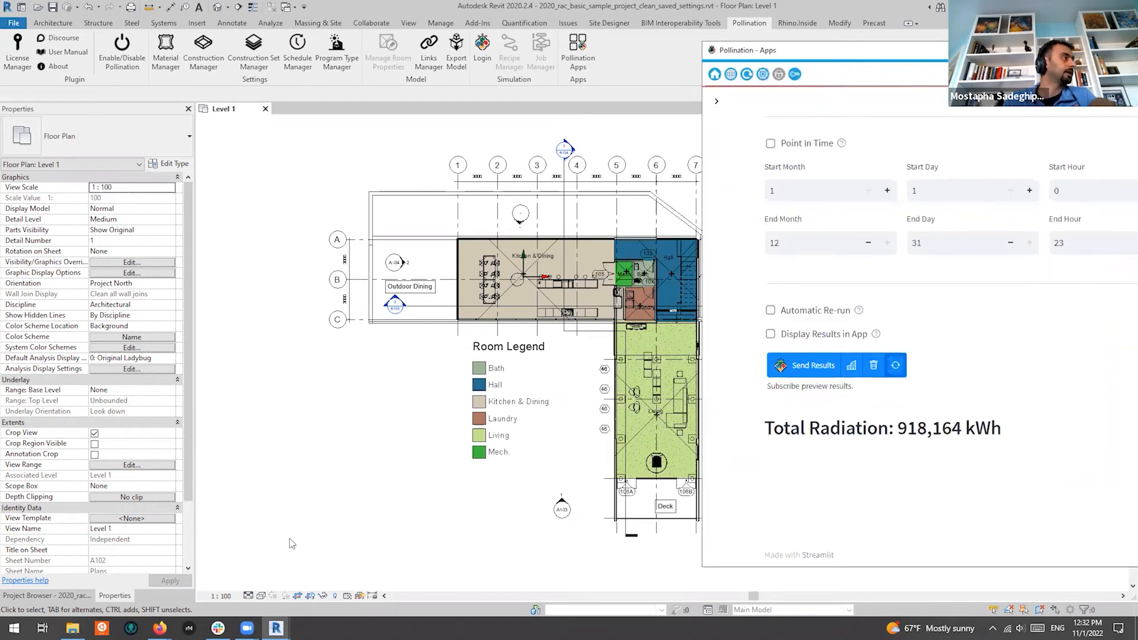
pyautogui.click(262, 597)
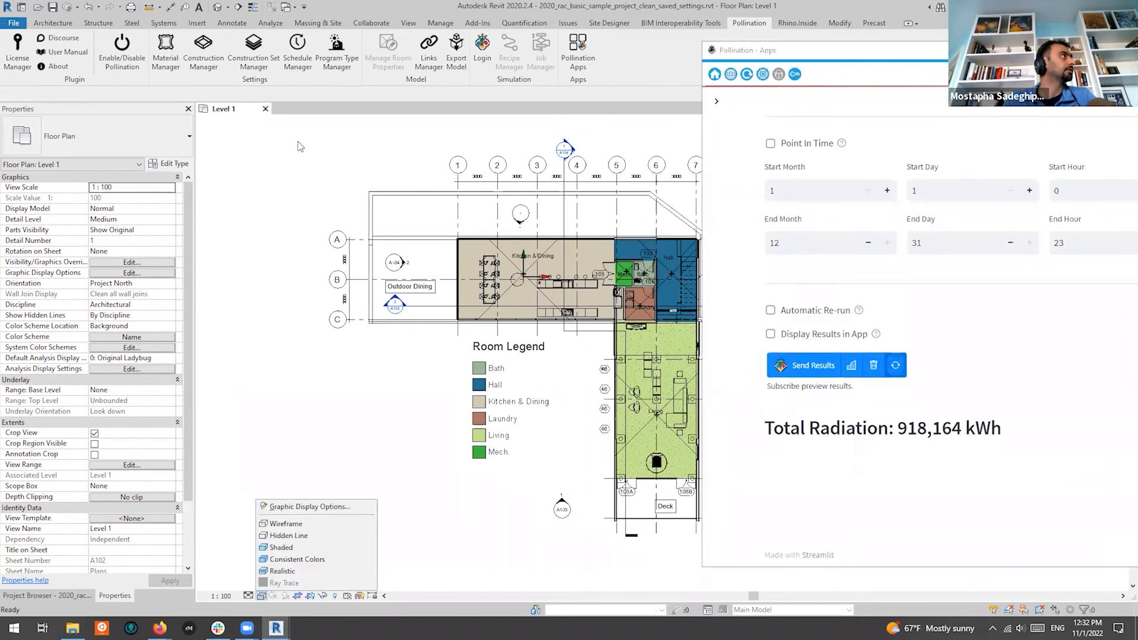
pyautogui.click(217, 7)
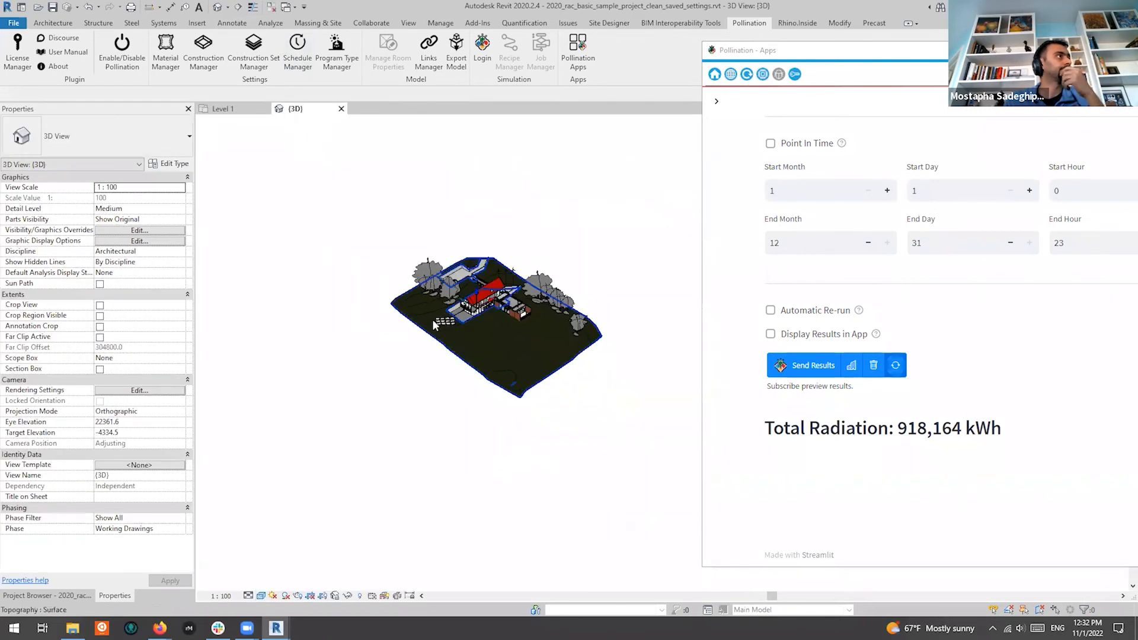
# Zoom in and hide the red metal-panel roof in the 3D view
pyautogui.scroll(8, 413, 316)
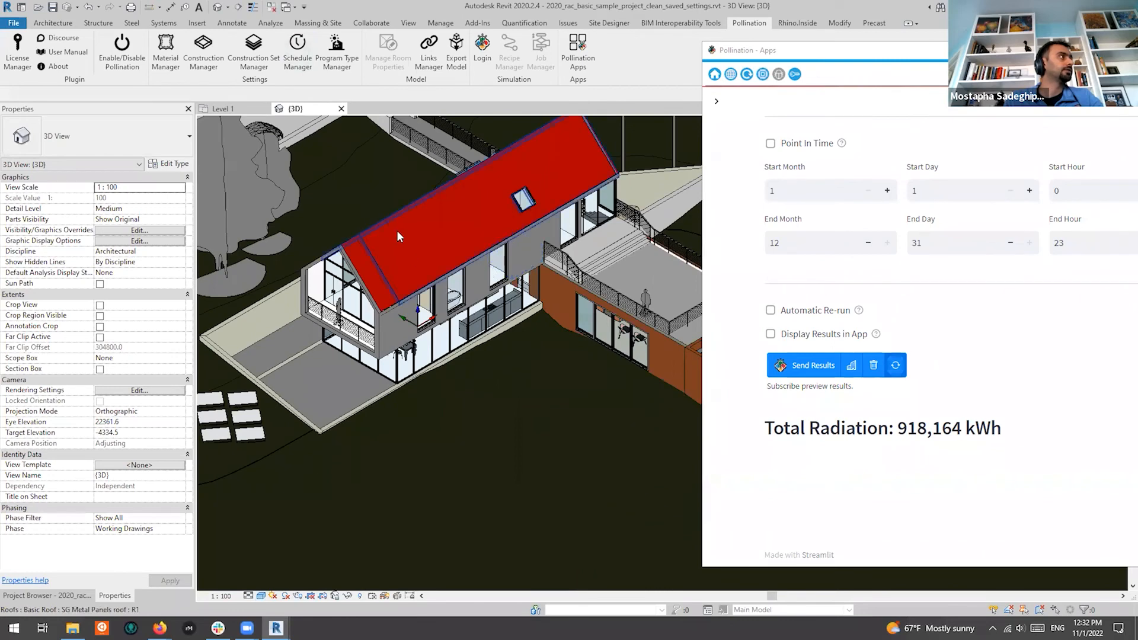
pyautogui.click(403, 229)
pyautogui.rightClick(411, 221)
pyautogui.moveTo(533, 348)
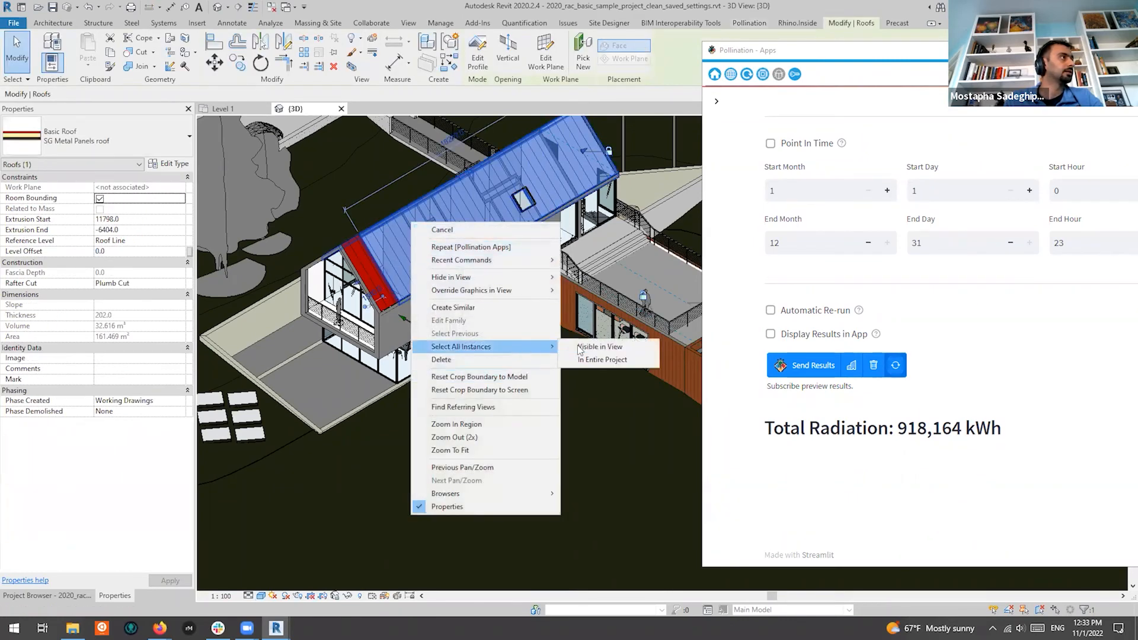
pyautogui.moveTo(548, 278)
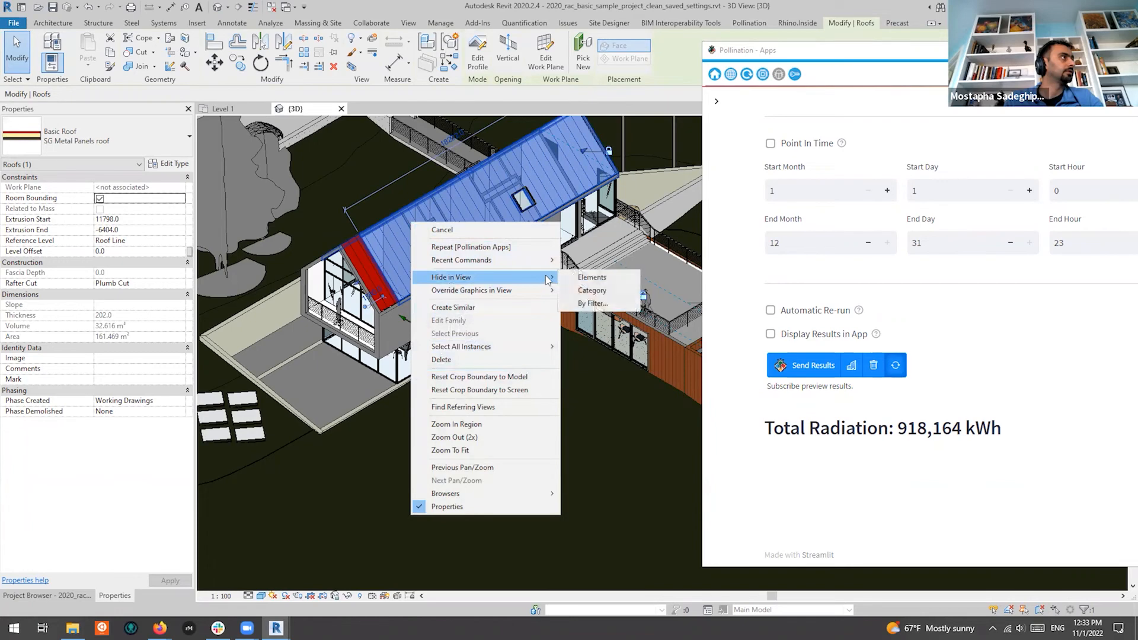
pyautogui.click(592, 290)
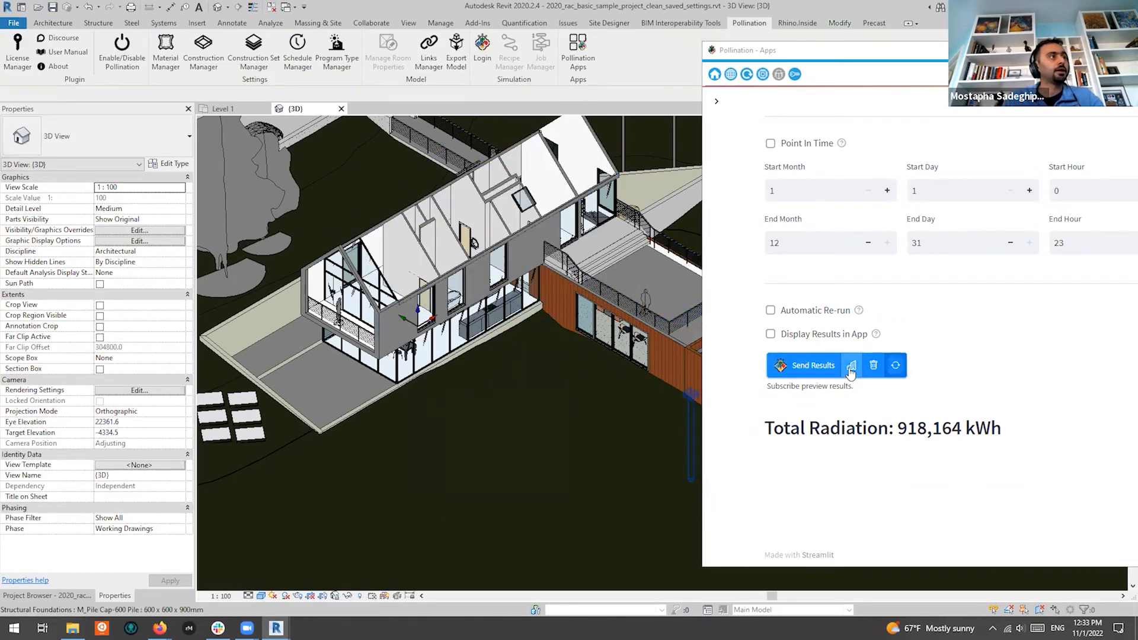
# Send the radiation results into the Revit model and place the colour legend beside the house
pyautogui.click(813, 366)
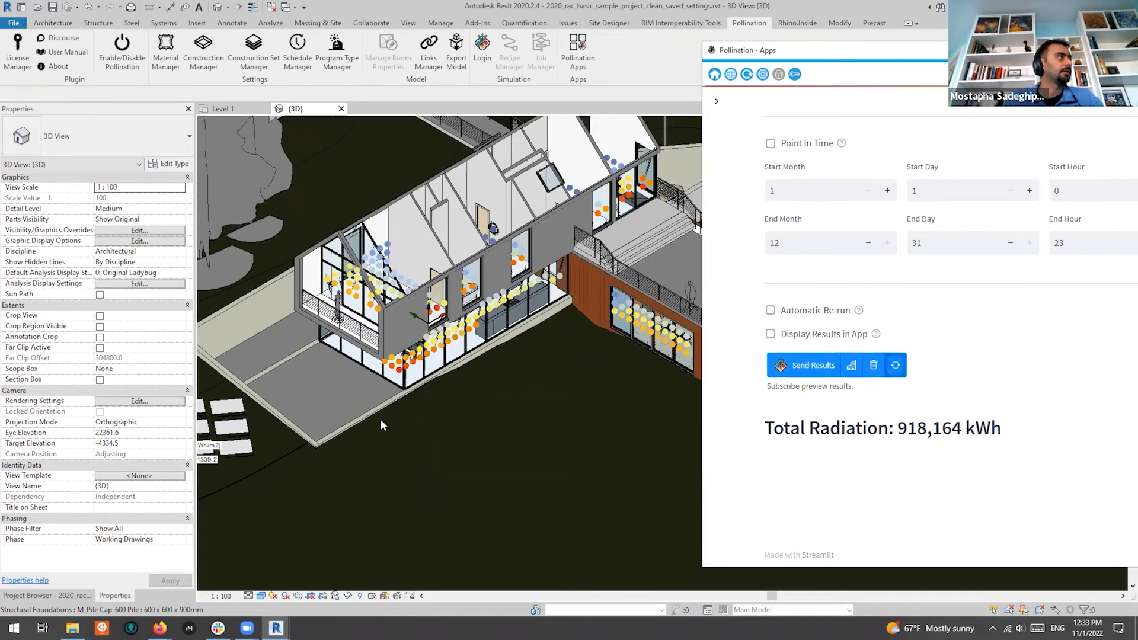
pyautogui.scroll(-3, 422, 428)
pyautogui.moveTo(325, 460); pyautogui.dragTo(514, 409)
pyautogui.scroll(3, 537, 297)
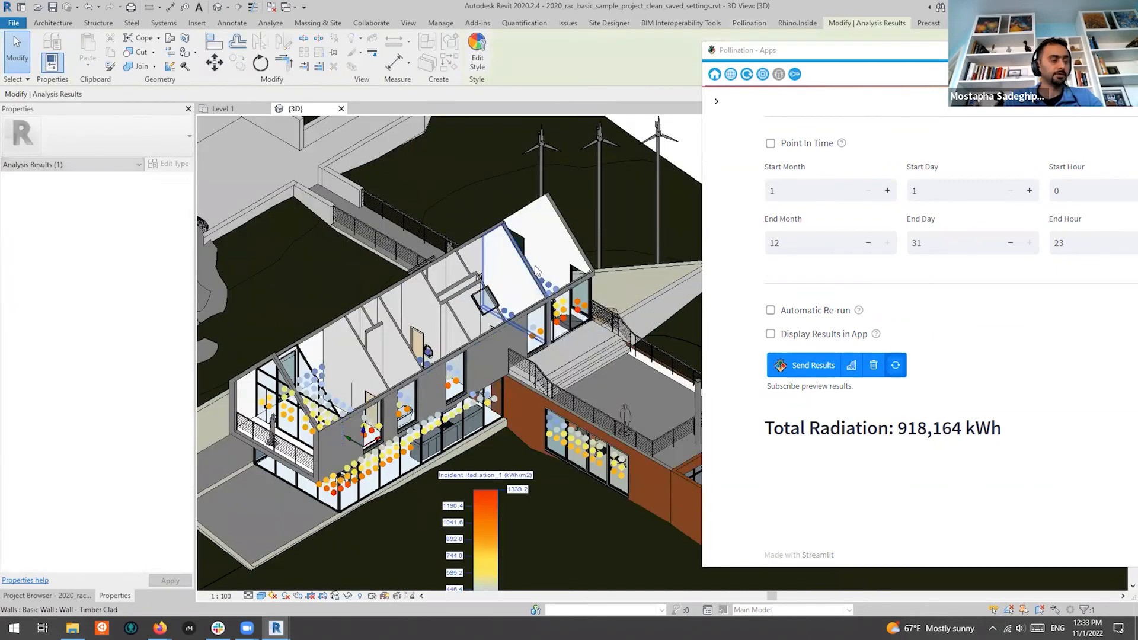
pyautogui.keyDown('shift'); pyautogui.moveTo(539, 262); pyautogui.dragTo(534, 437, button='middle'); pyautogui.keyUp('shift')
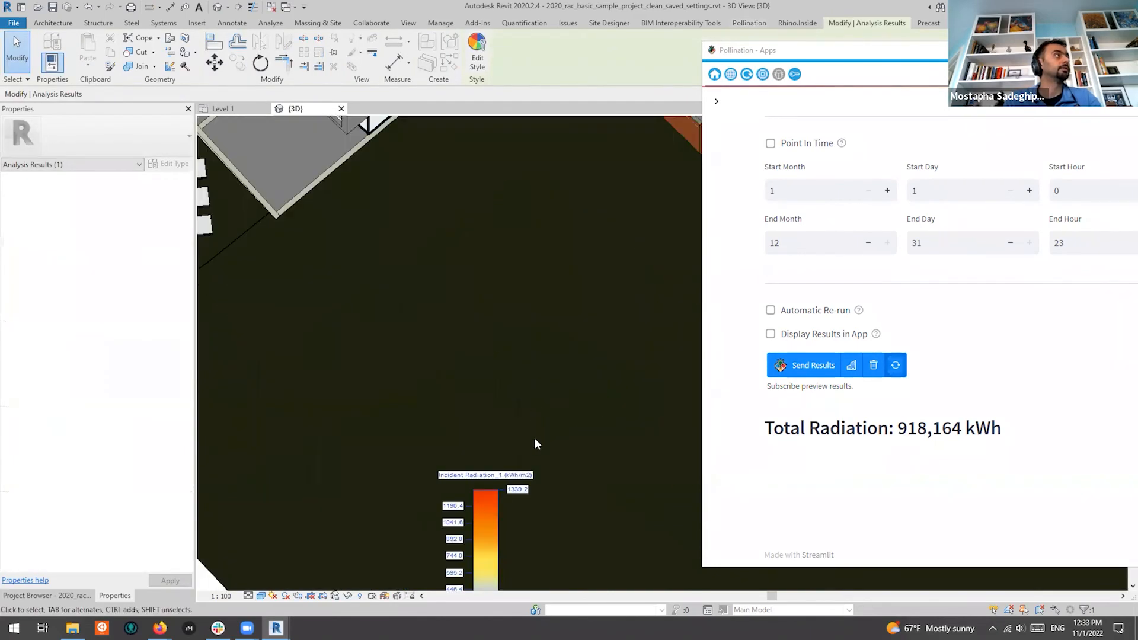
pyautogui.scroll(-3, 534, 437)
pyautogui.scroll(5, 539, 211)
pyautogui.scroll(-5, 562, 206)
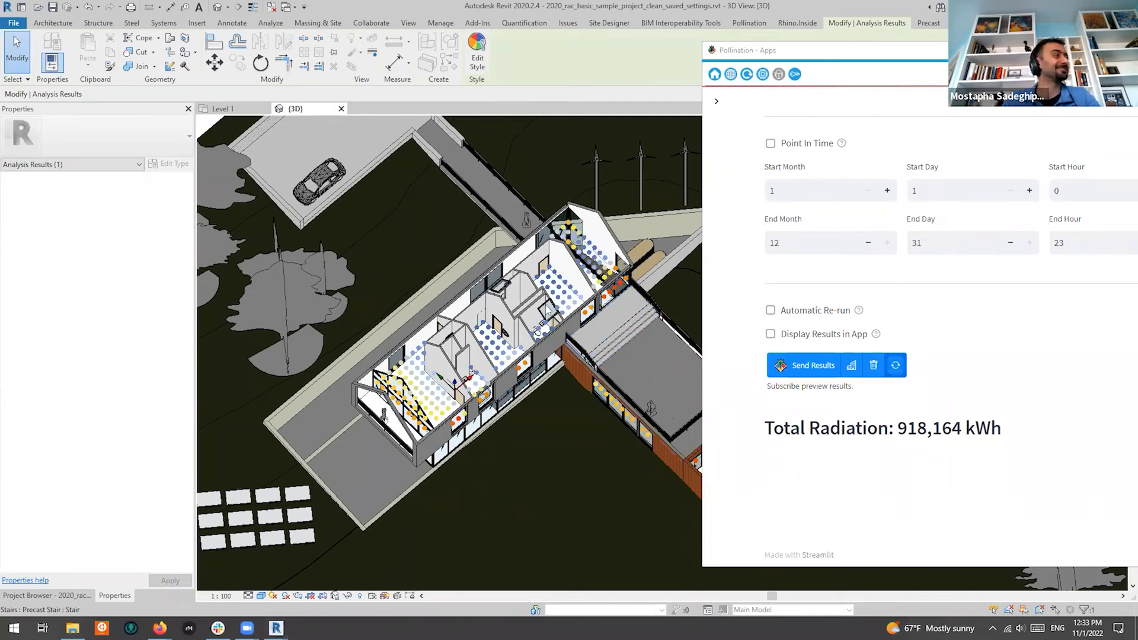
pyautogui.scroll(2, 556, 270)
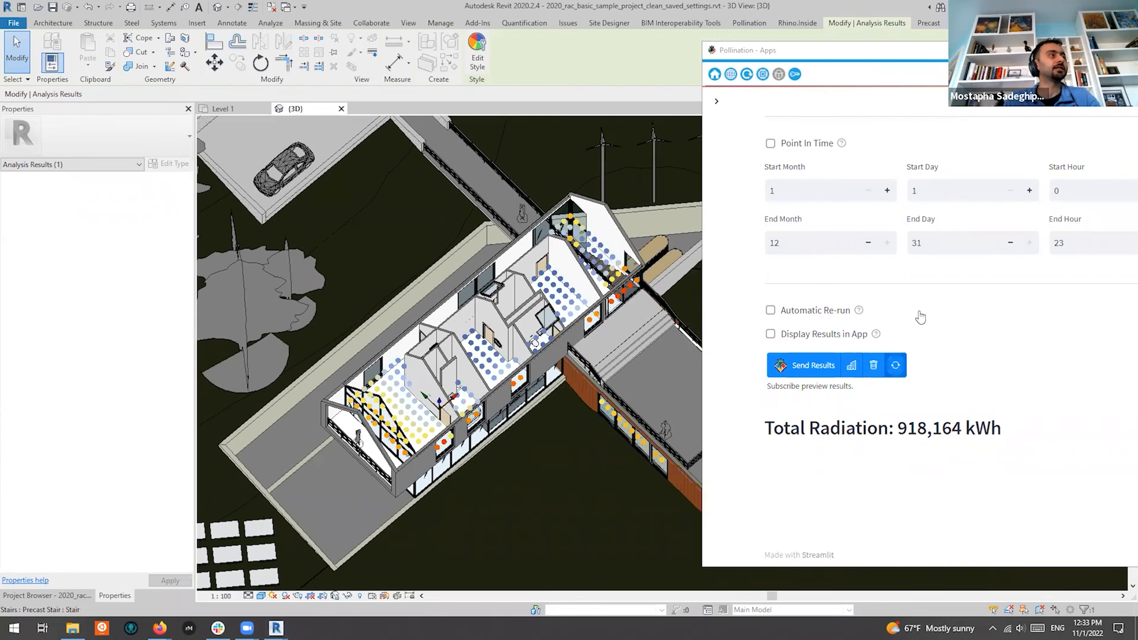
# Minimize the Pollination app, reposition the legend, and select the analysis results through it
pyautogui.moveTo(995, 53); pyautogui.dragTo(793, 233)
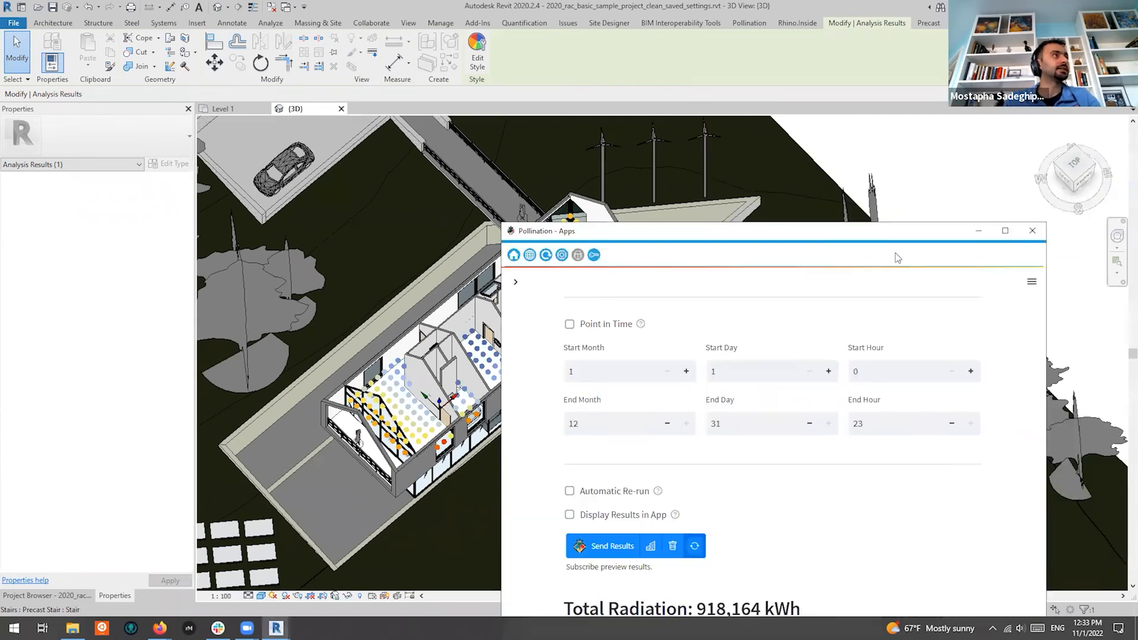
pyautogui.click(978, 233)
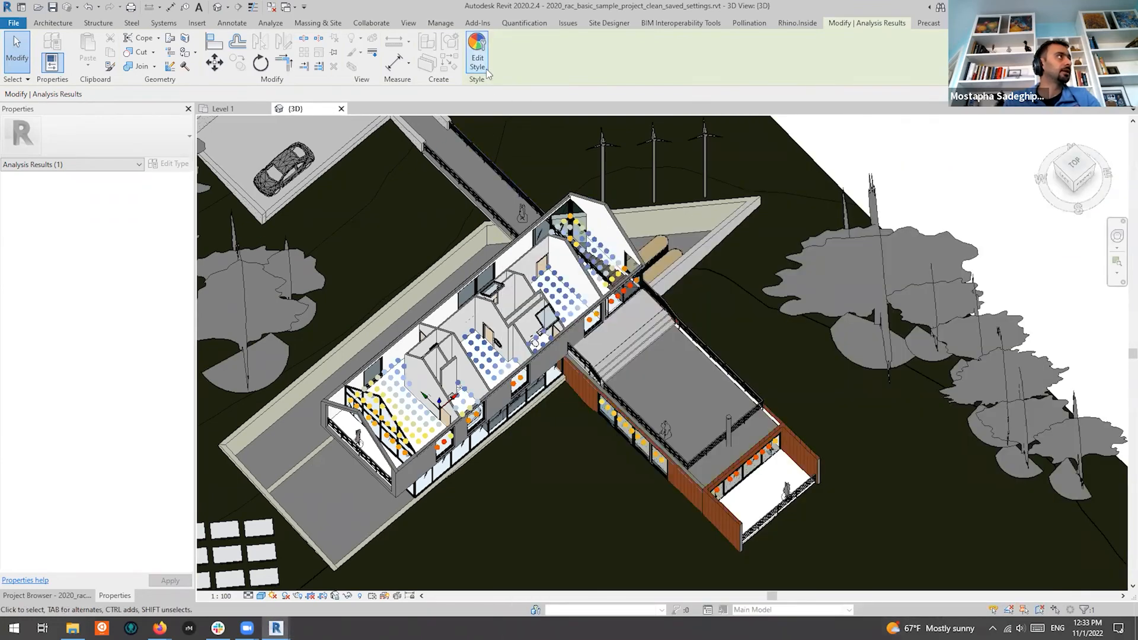
pyautogui.scroll(-4, 521, 297)
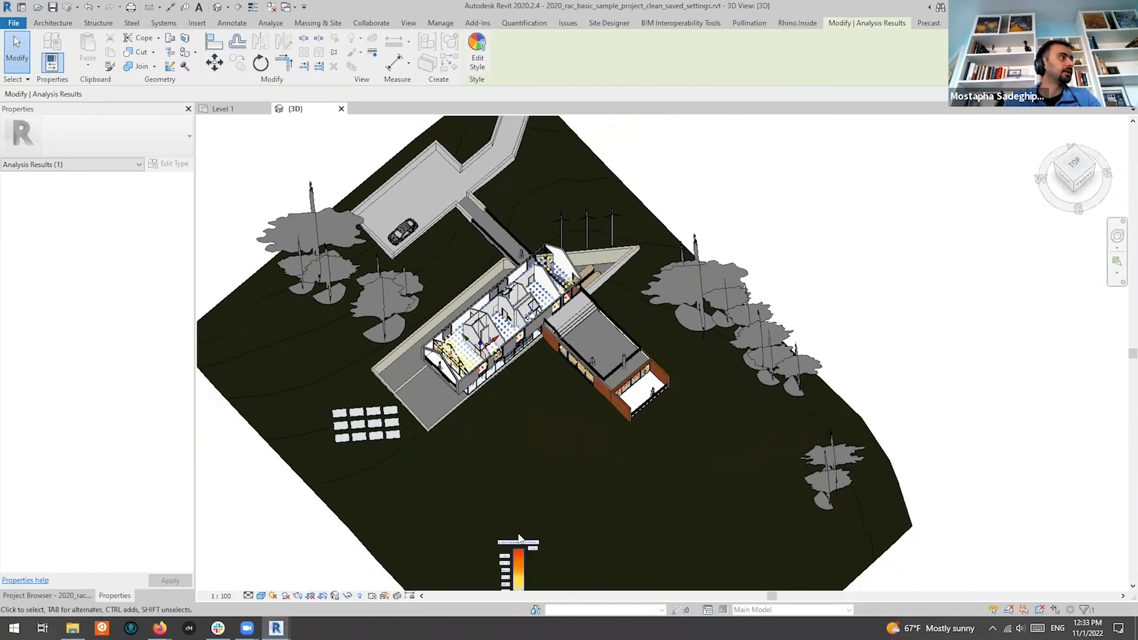
pyautogui.moveTo(519, 565); pyautogui.dragTo(647, 264)
pyautogui.scroll(1, 646, 257)
pyautogui.scroll(3, 621, 262)
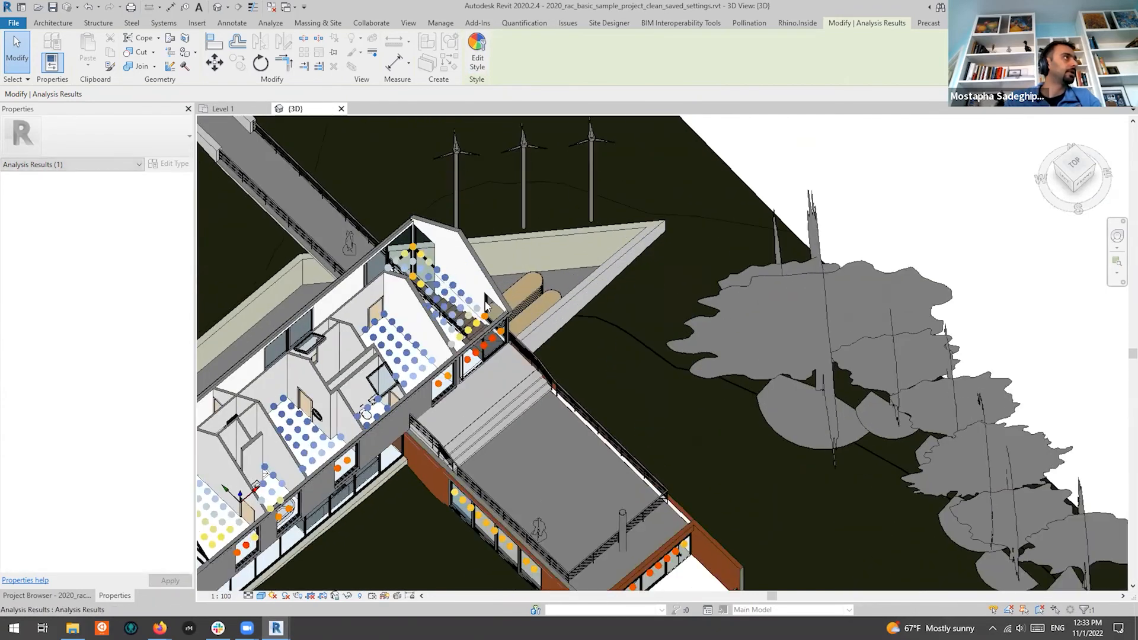
pyautogui.scroll(-3, 626, 300)
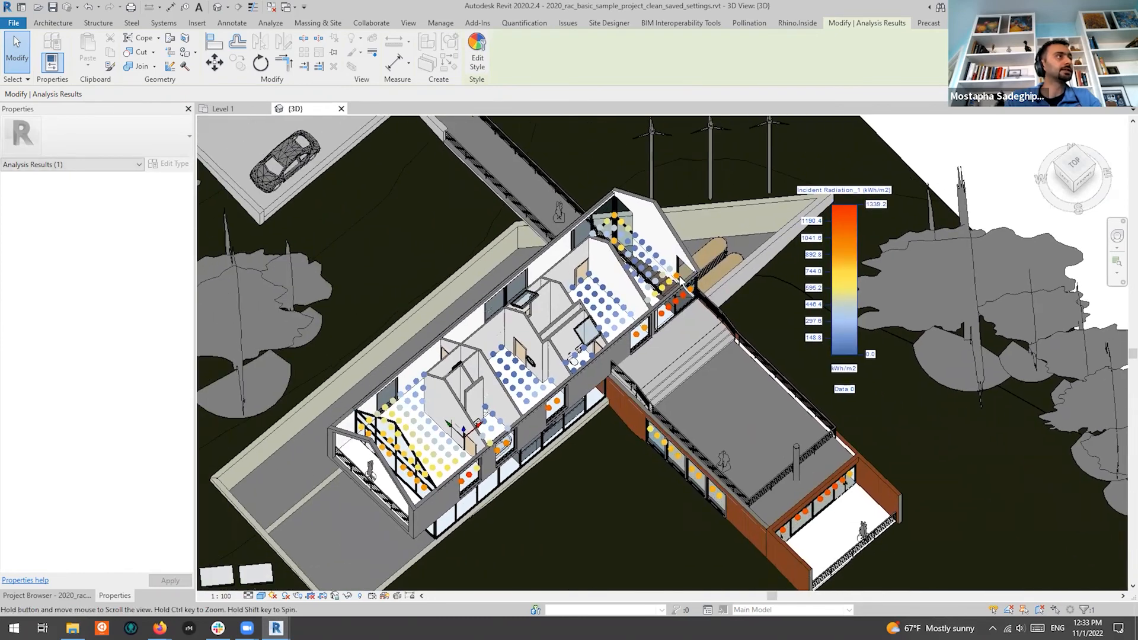
pyautogui.click(913, 170)
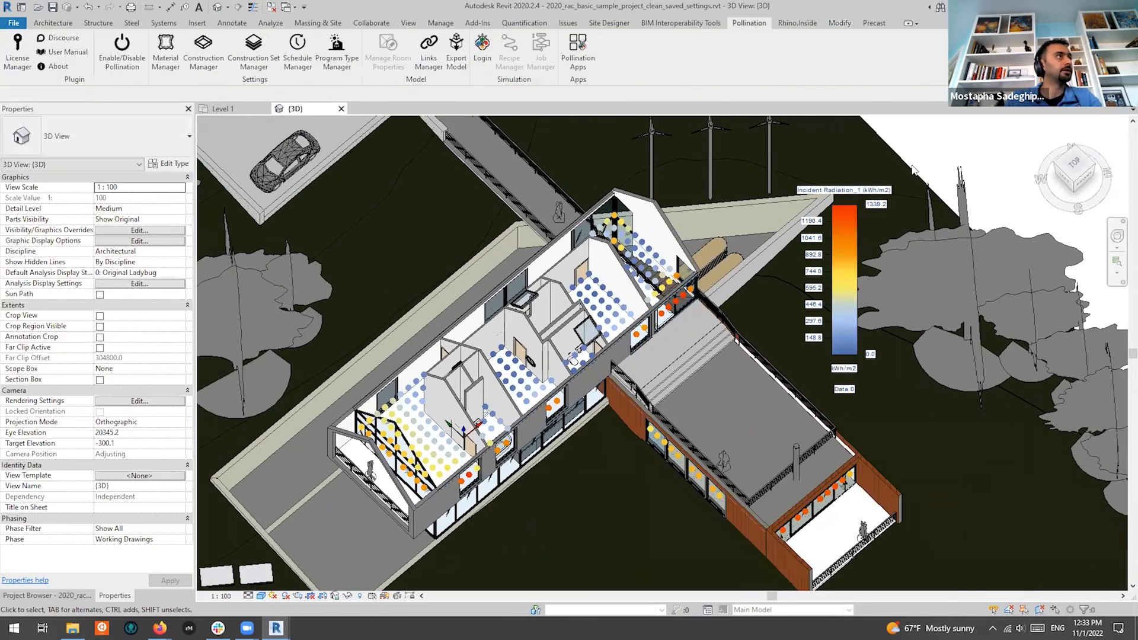
pyautogui.click(847, 215)
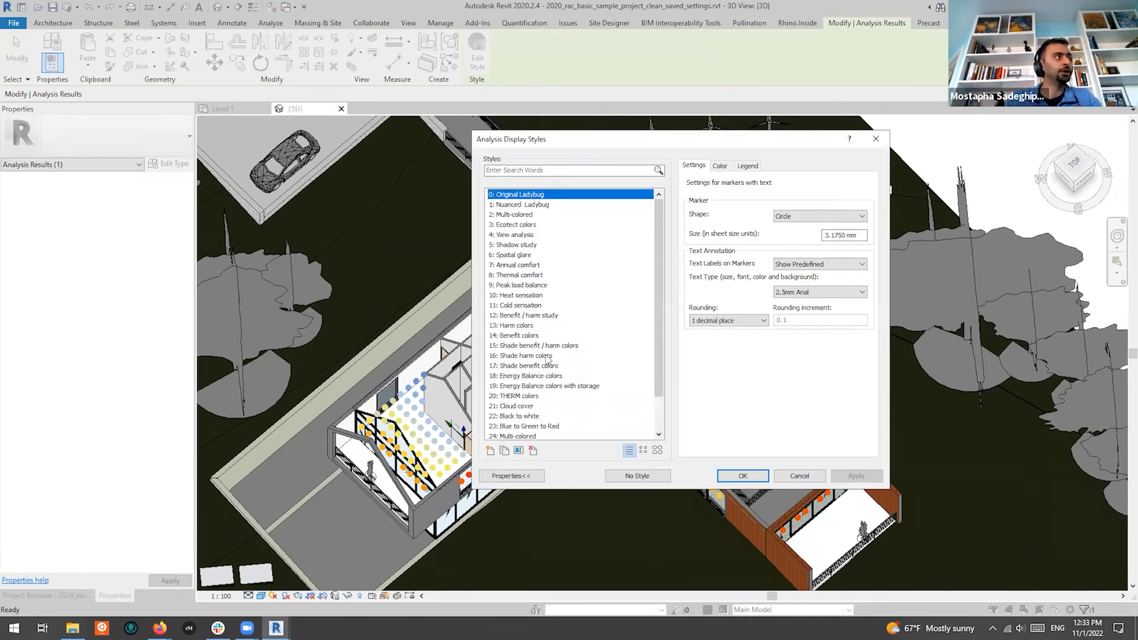
# Apply the Ecotect colors display style to the sensor-point radiation results
pyautogui.click(515, 228)
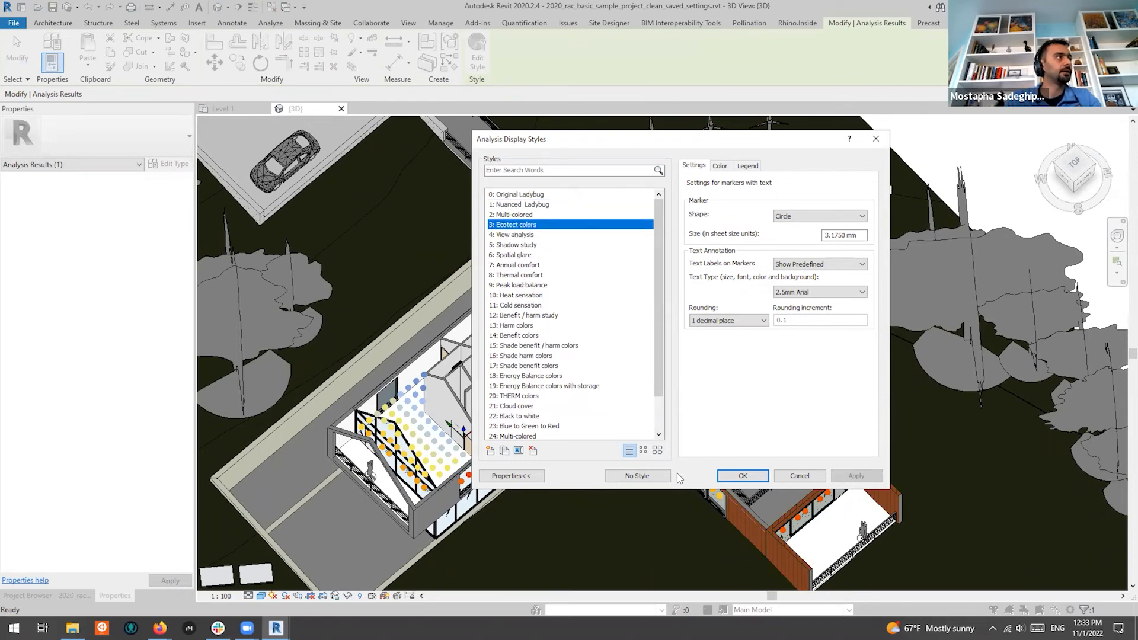
pyautogui.click(743, 476)
pyautogui.scroll(3, 617, 280)
pyautogui.scroll(-3, 617, 280)
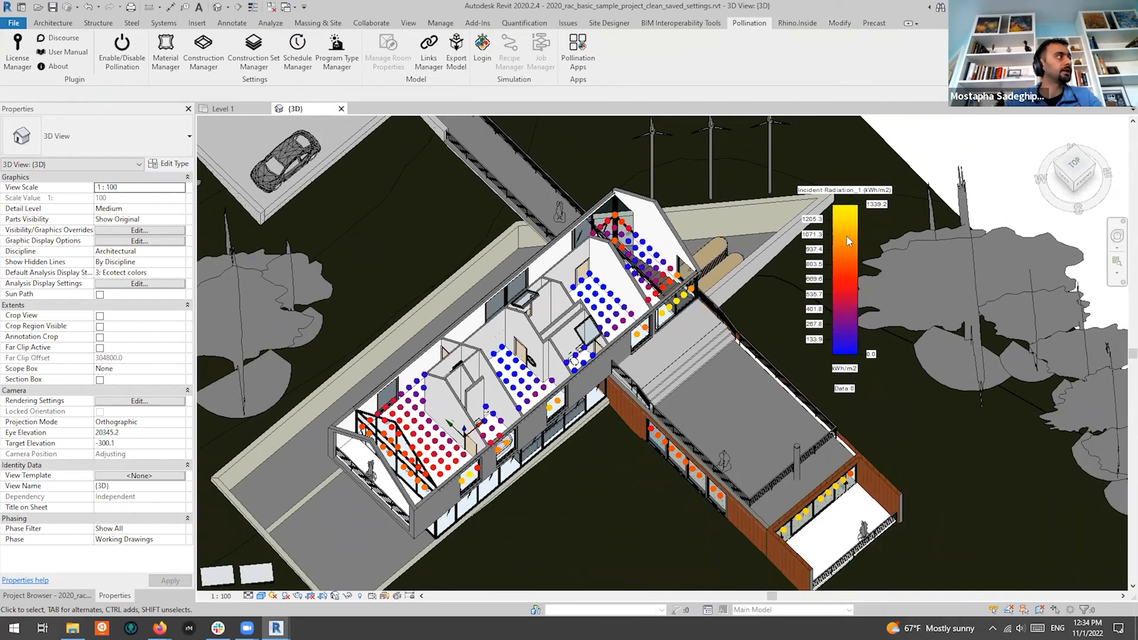
pyautogui.click(854, 191)
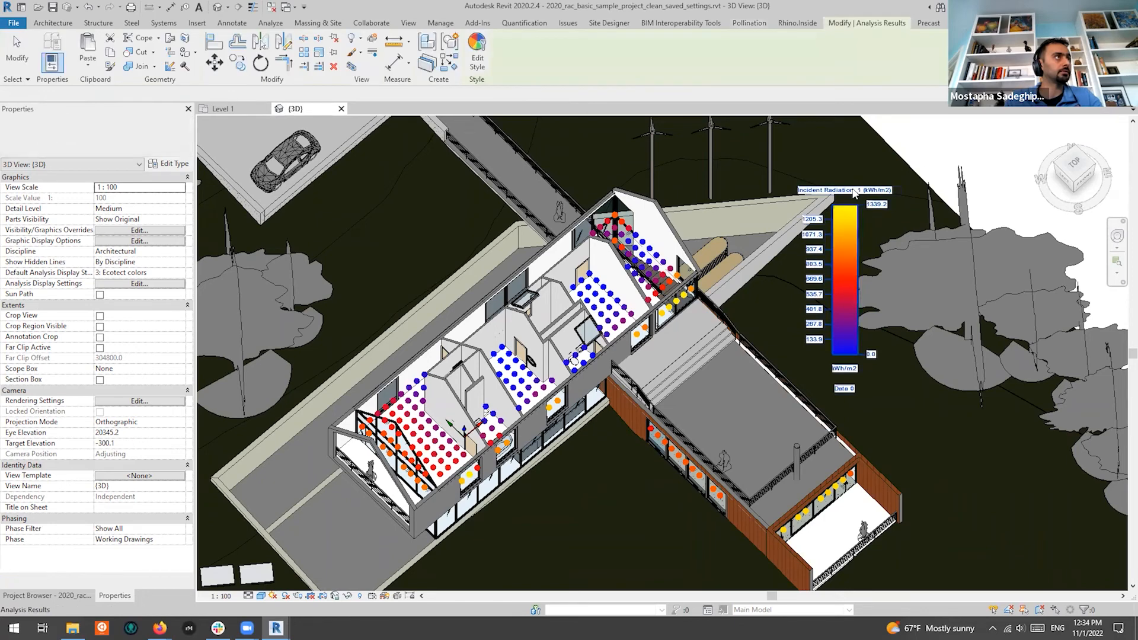
pyautogui.click(930, 137)
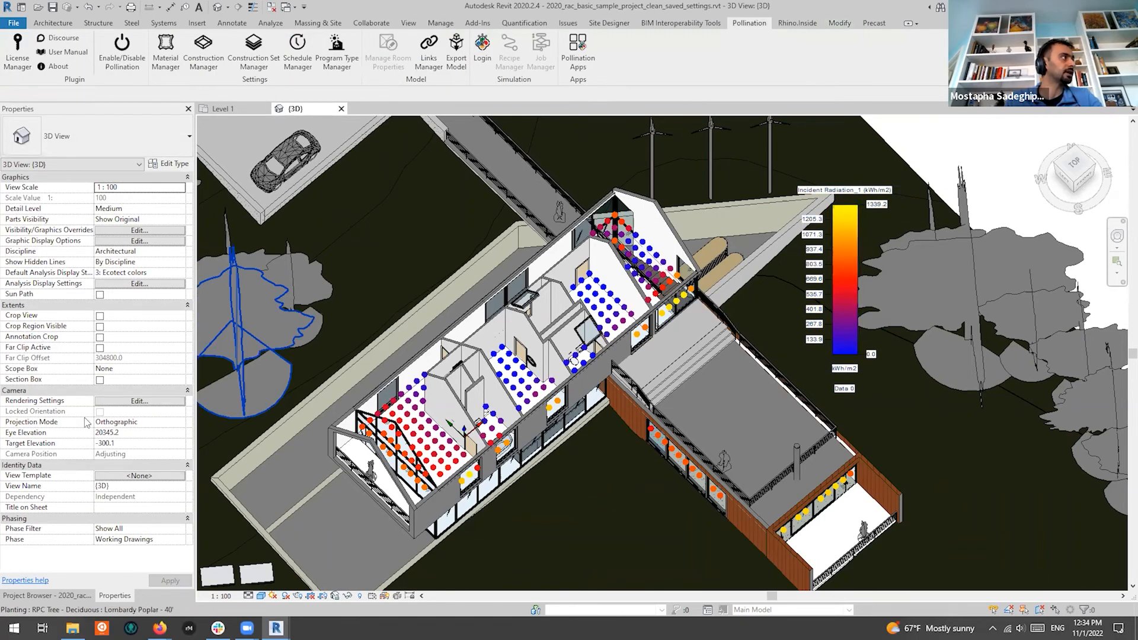
# Review Incident Radiation_1's colour and legend settings, then close both analysis dialogs
pyautogui.click(143, 284)
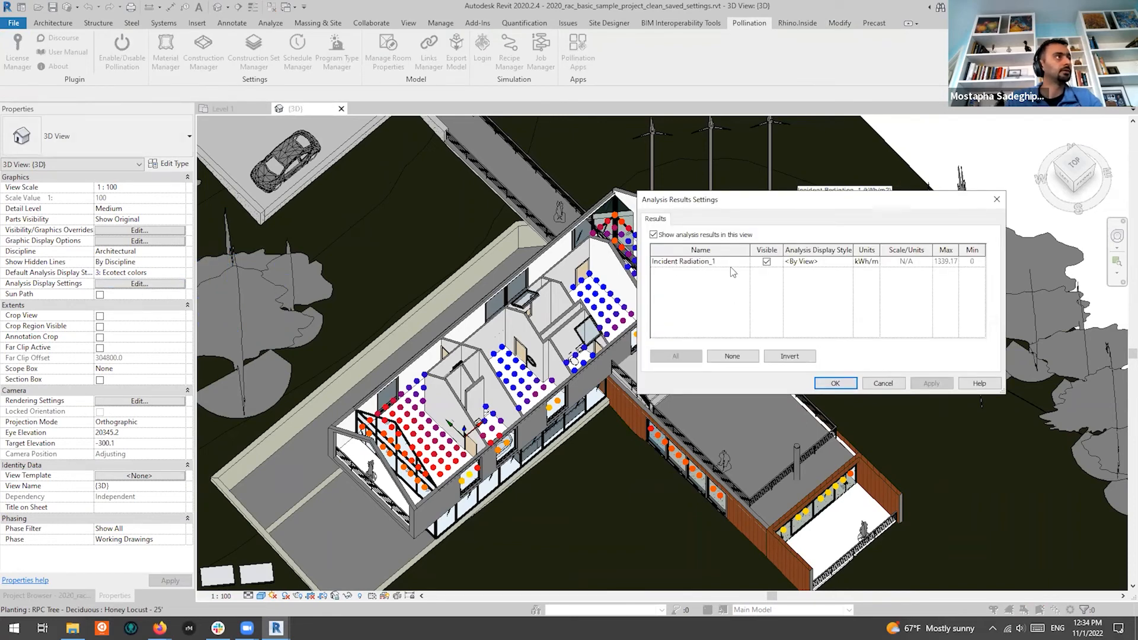
pyautogui.moveTo(772, 204); pyautogui.dragTo(705, 214)
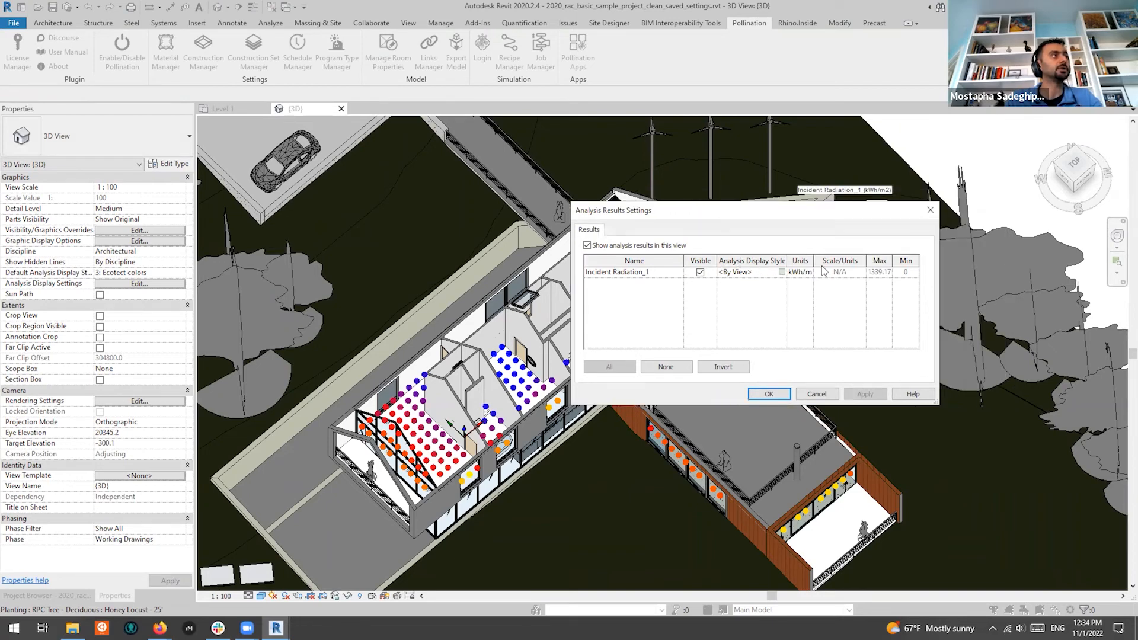
pyautogui.click(782, 272)
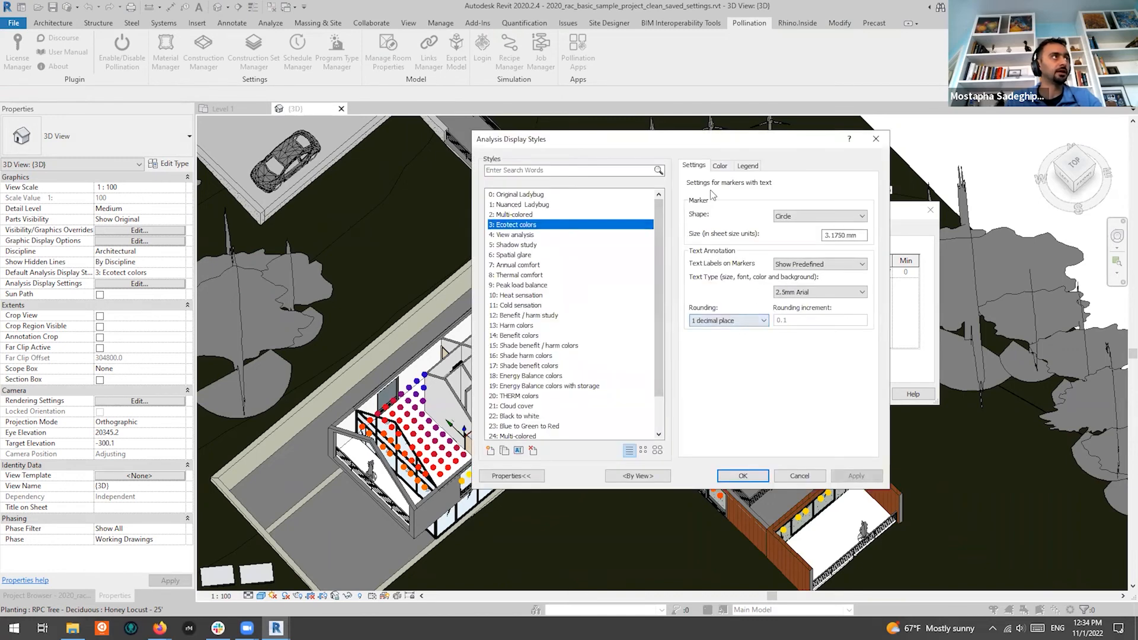
pyautogui.click(720, 168)
pyautogui.click(757, 168)
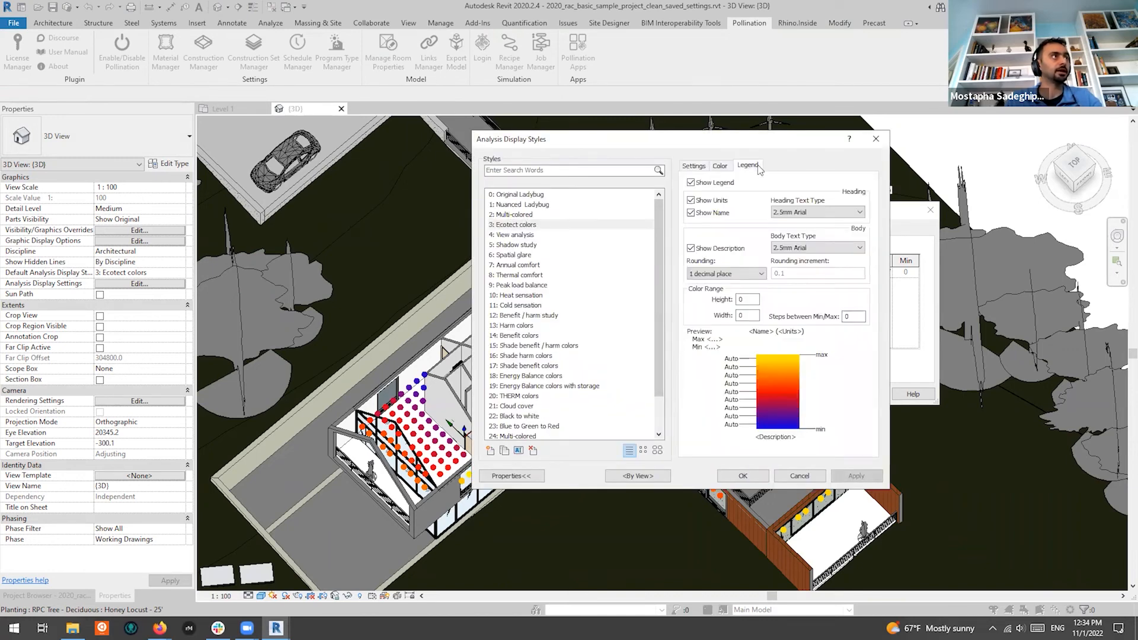
pyautogui.doubleClick(851, 318)
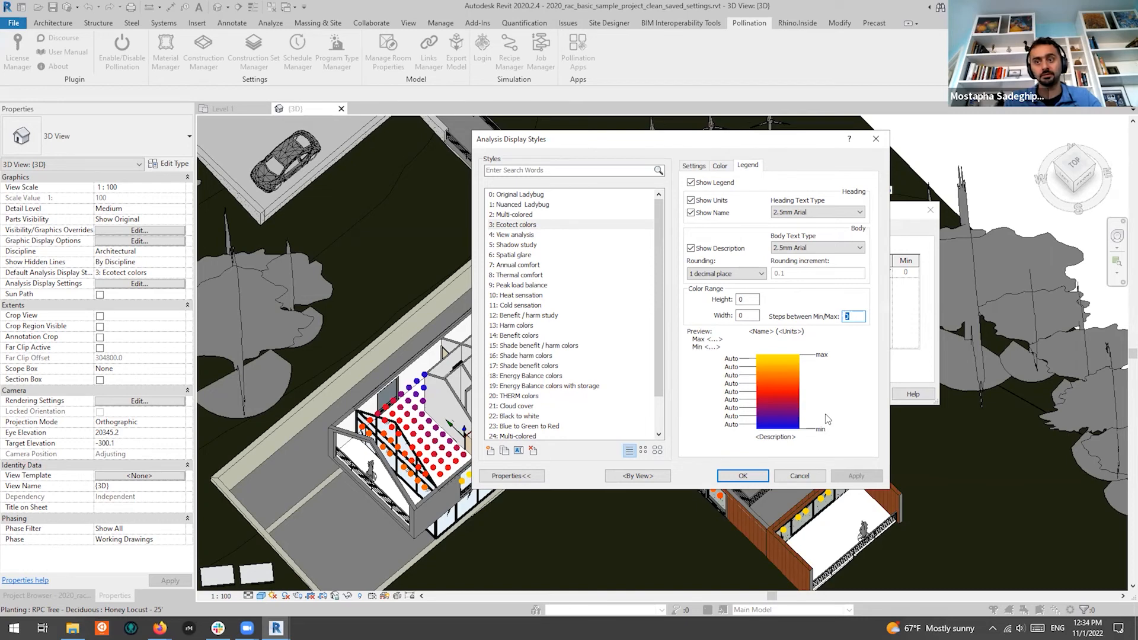
pyautogui.click(876, 141)
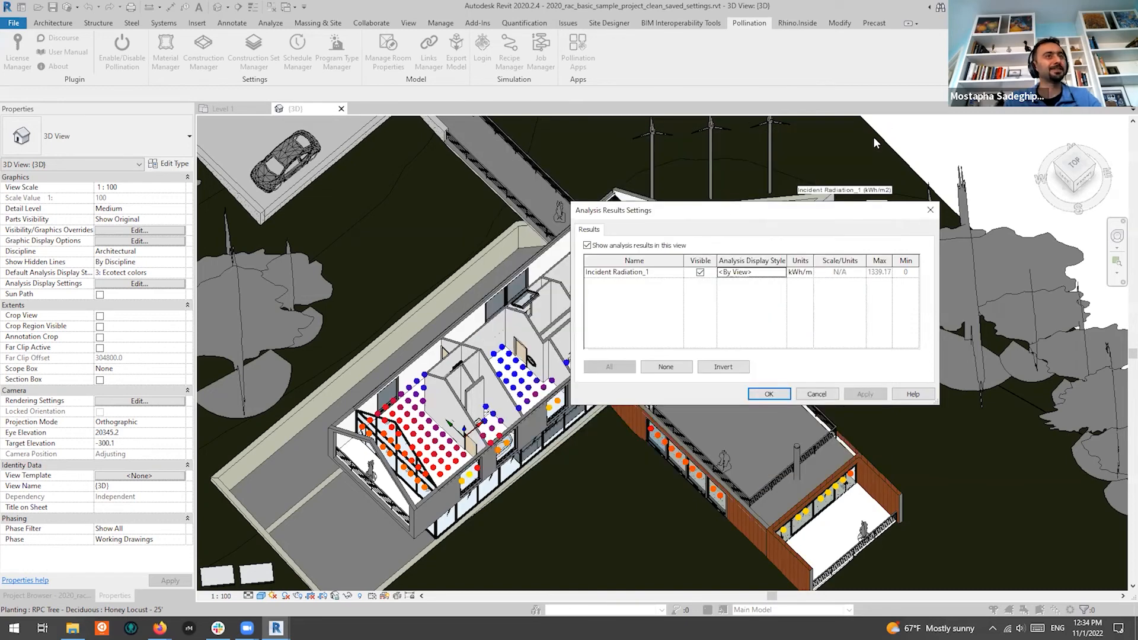
pyautogui.click(930, 210)
pyautogui.scroll(-3, 791, 269)
pyautogui.scroll(3, 791, 269)
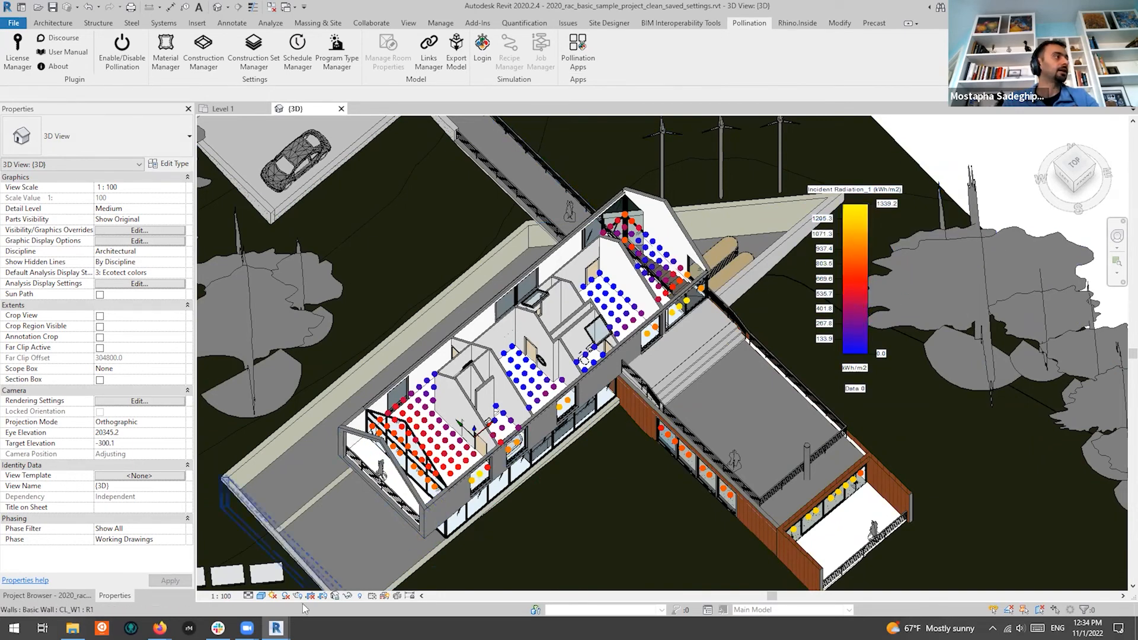
# In Pollination Apps, compute a point-in-time radiation result for June 21 at 12:00
pyautogui.moveTo(276, 628)
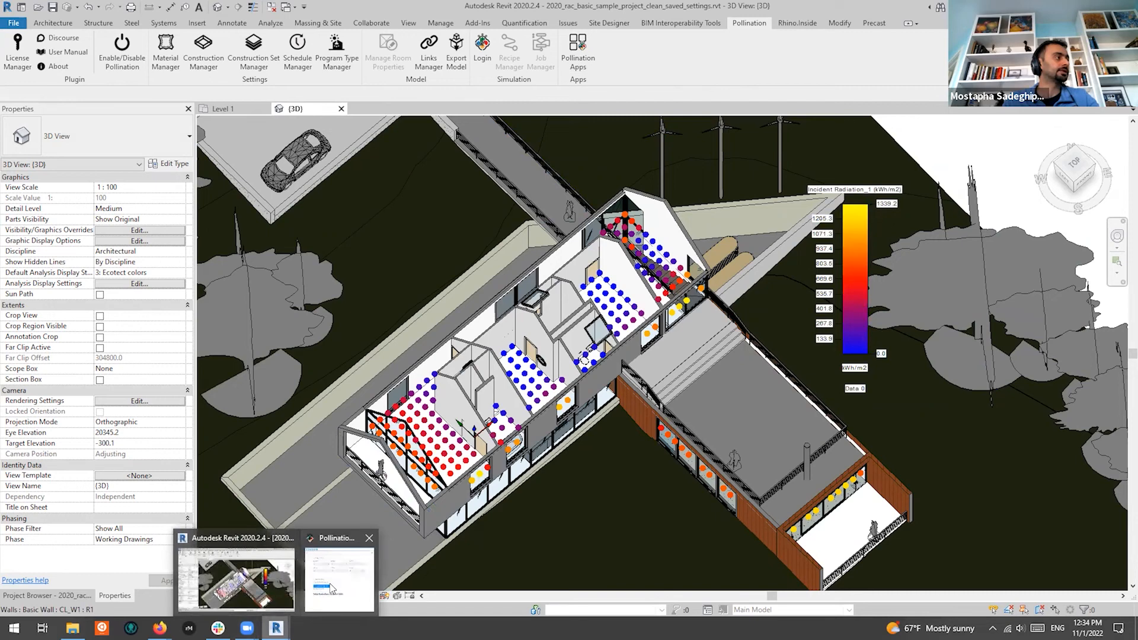
pyautogui.click(330, 590)
pyautogui.moveTo(811, 240); pyautogui.dragTo(850, 59)
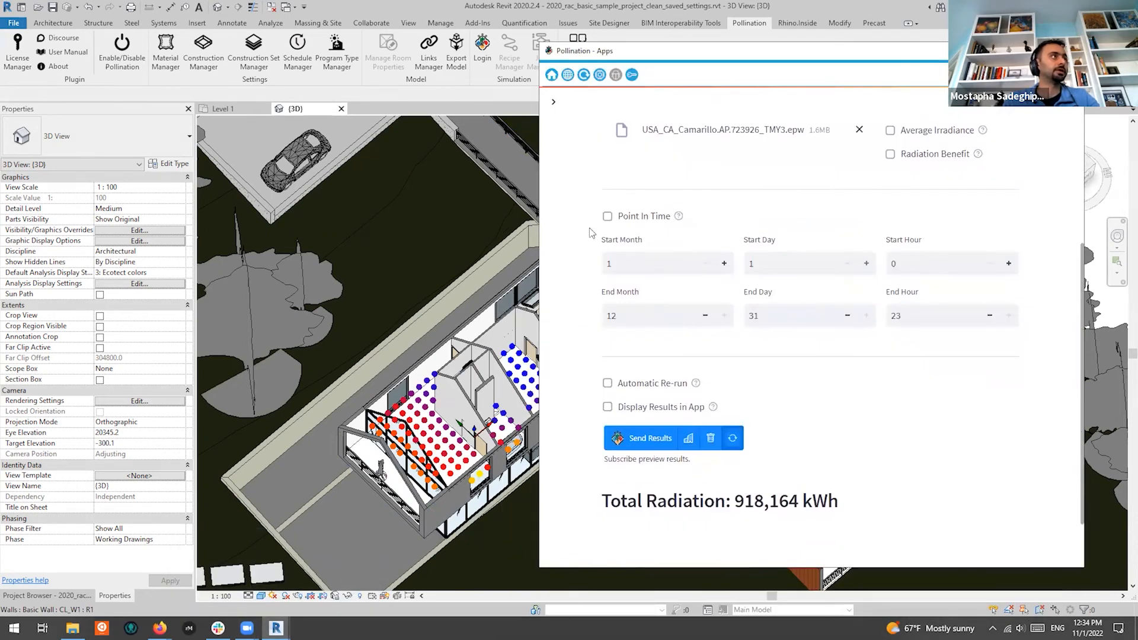
pyautogui.click(607, 217)
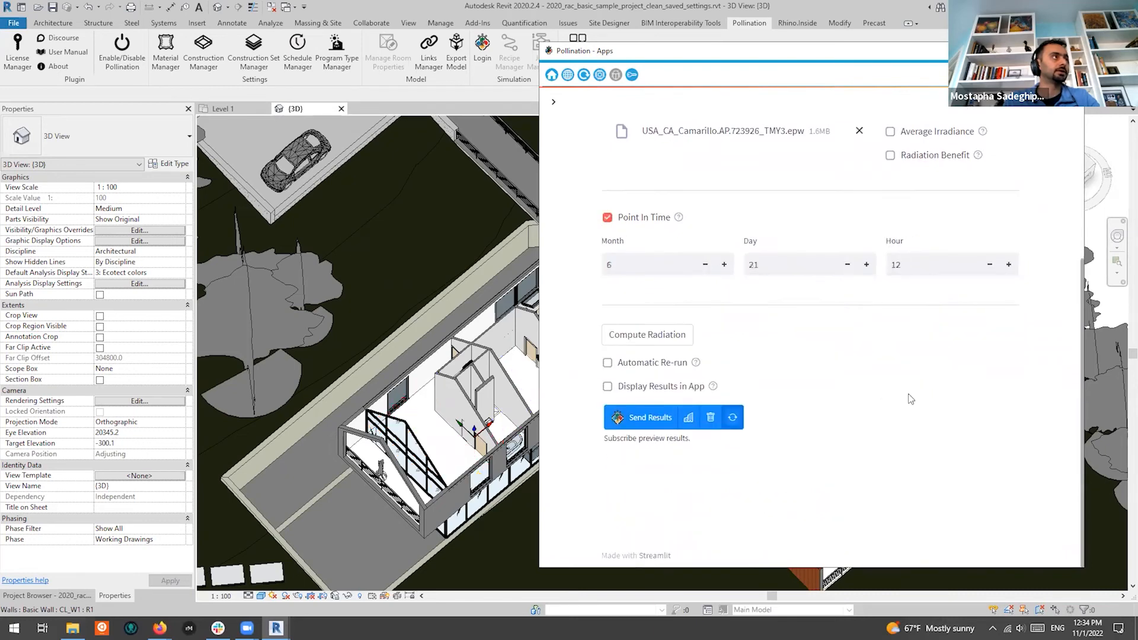
pyautogui.click(647, 334)
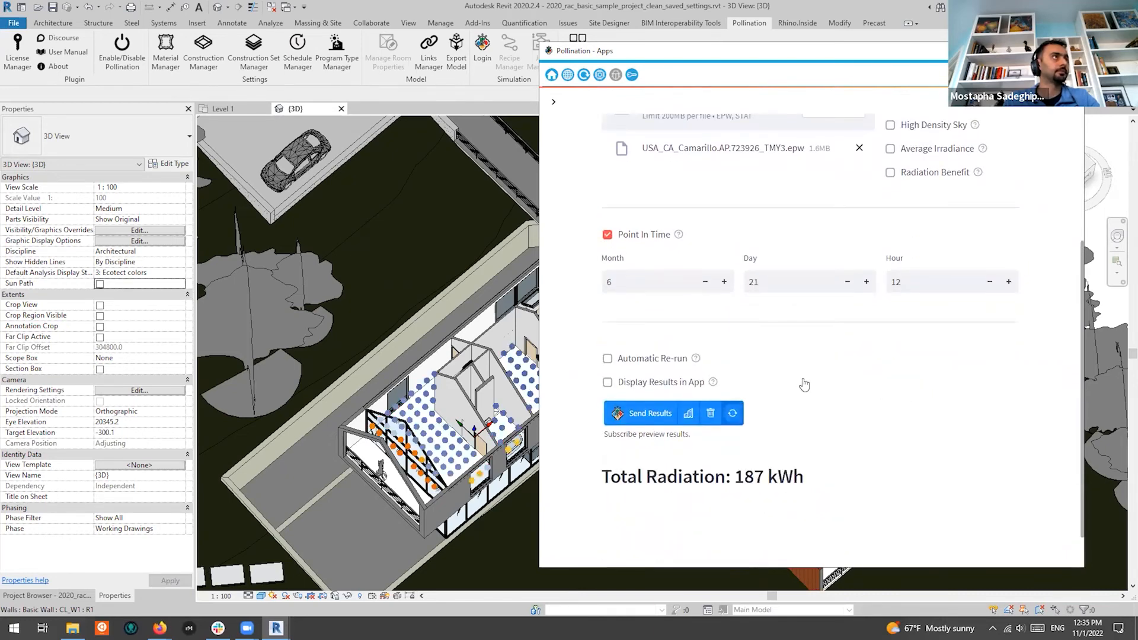
# Send the point-in-time results into the Revit model as Incident Radiation_2
pyautogui.scroll(-1, 836, 359)
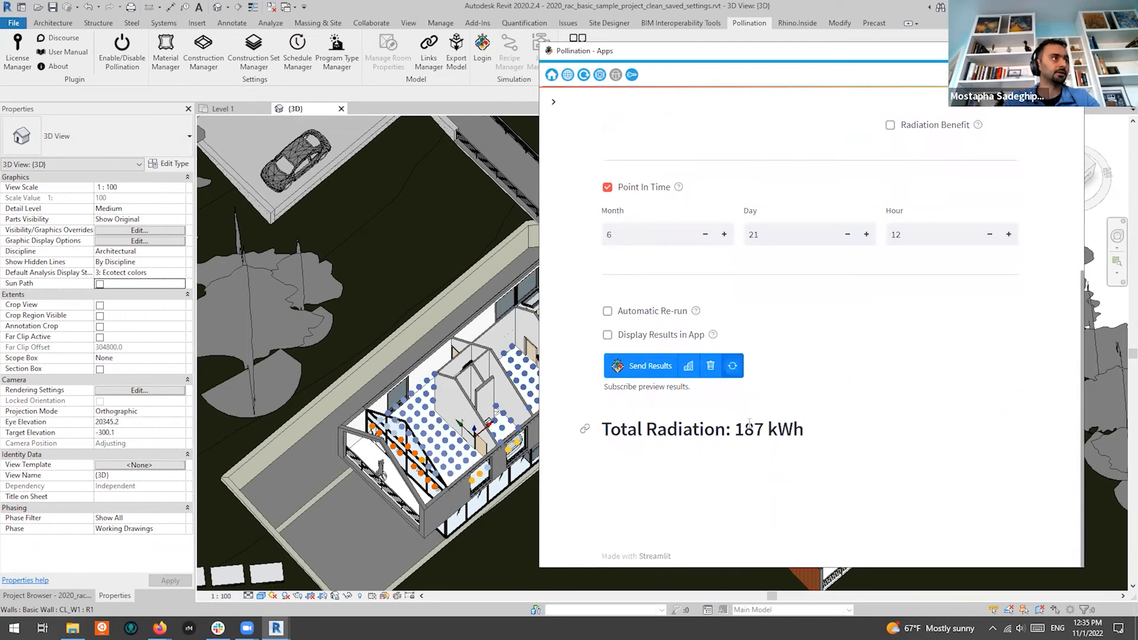
pyautogui.click(644, 367)
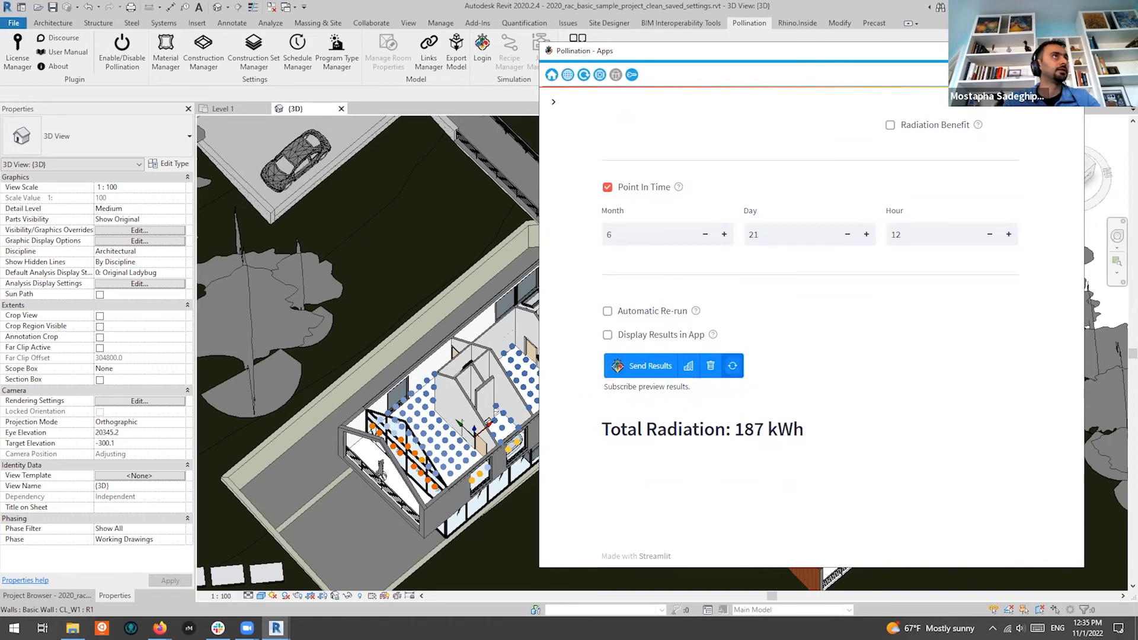
pyautogui.click(497, 412)
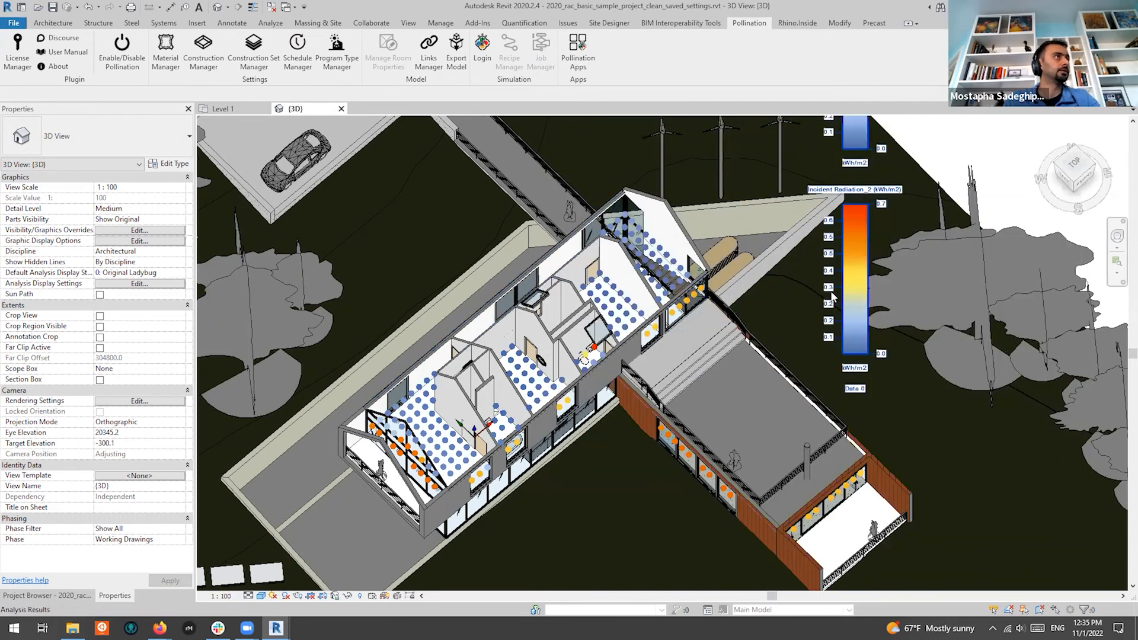
# Zoom out, then uncheck Visible for Incident Radiation_2 in the analysis display settings
pyautogui.scroll(-1, 833, 302)
pyautogui.scroll(-1, 833, 302)
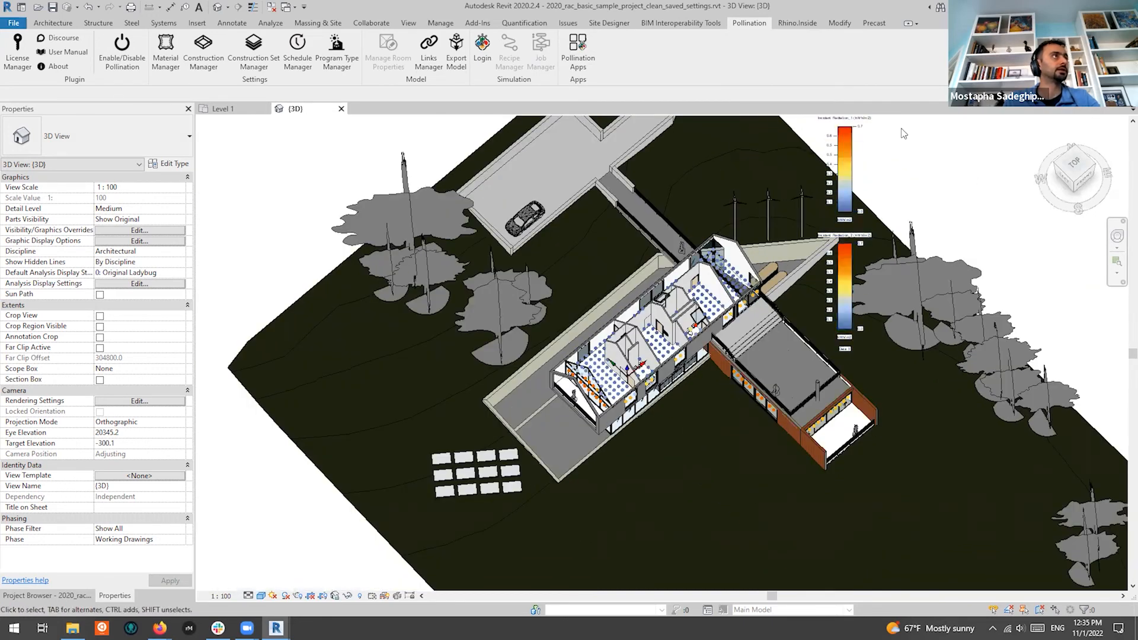
pyautogui.moveTo(923, 141); pyautogui.dragTo(939, 232, button='middle')
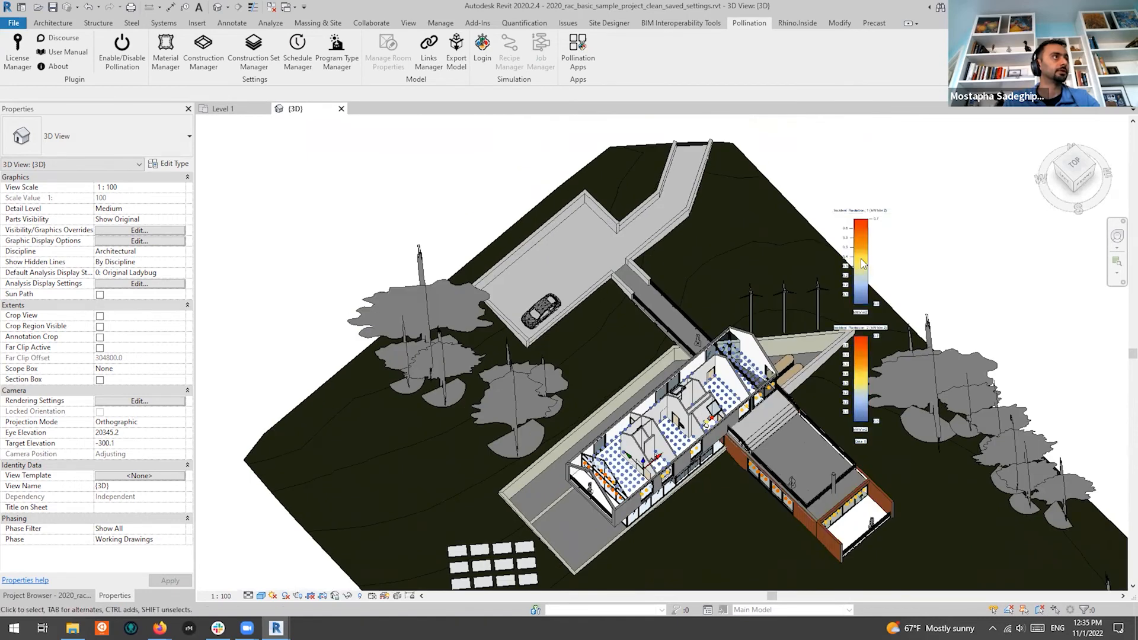
pyautogui.click(853, 358)
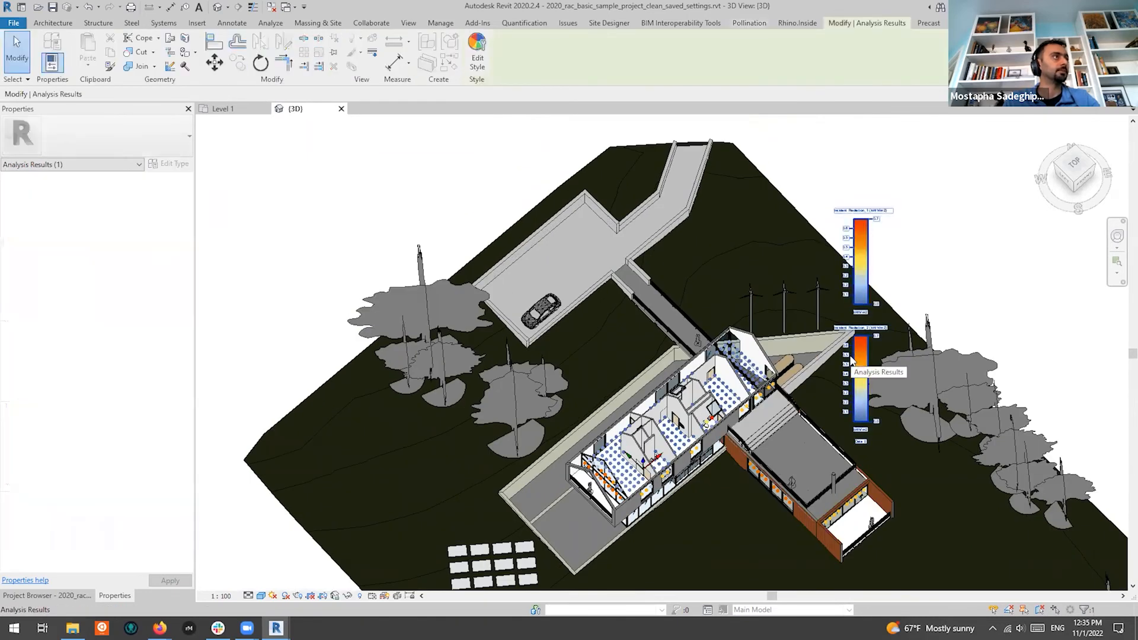
pyautogui.press('Escape')
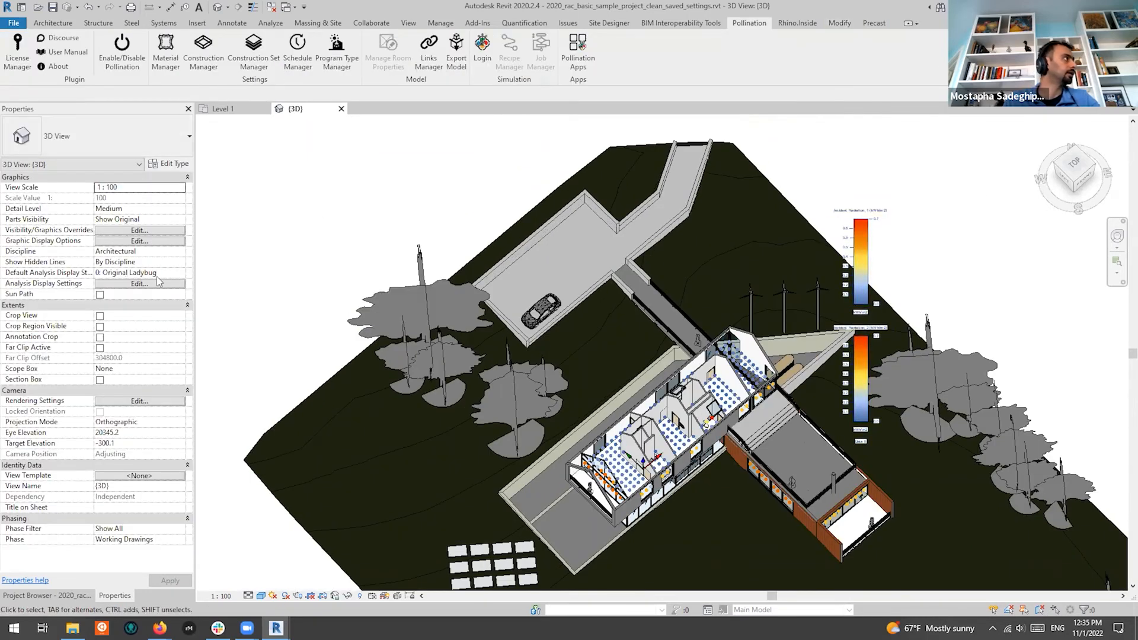
pyautogui.click(140, 283)
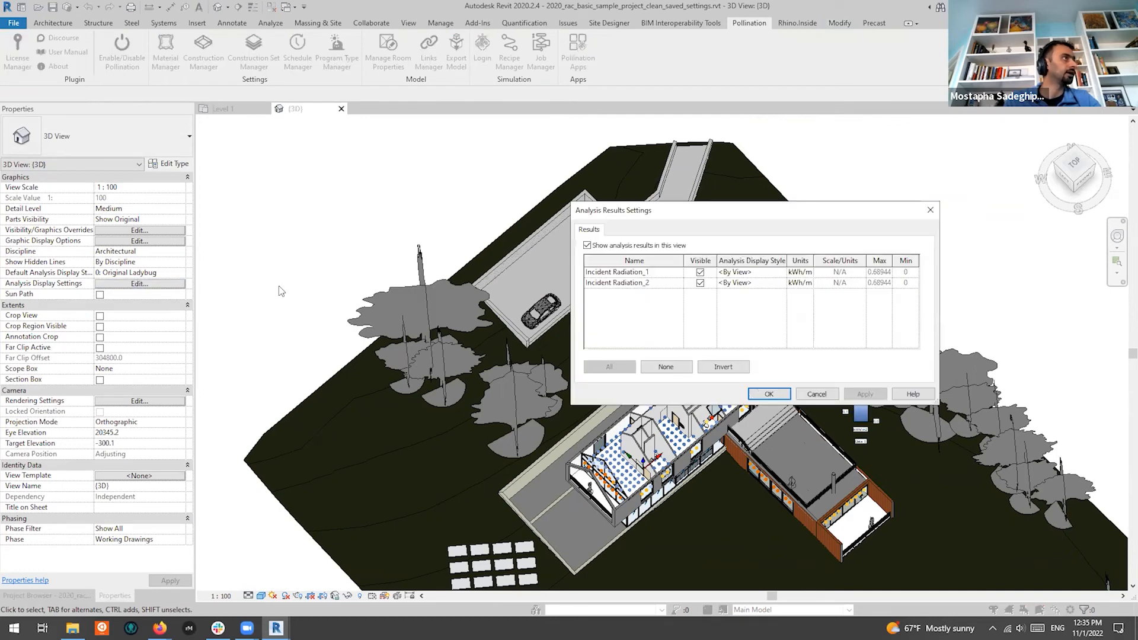
pyautogui.moveTo(726, 212); pyautogui.dragTo(790, 208)
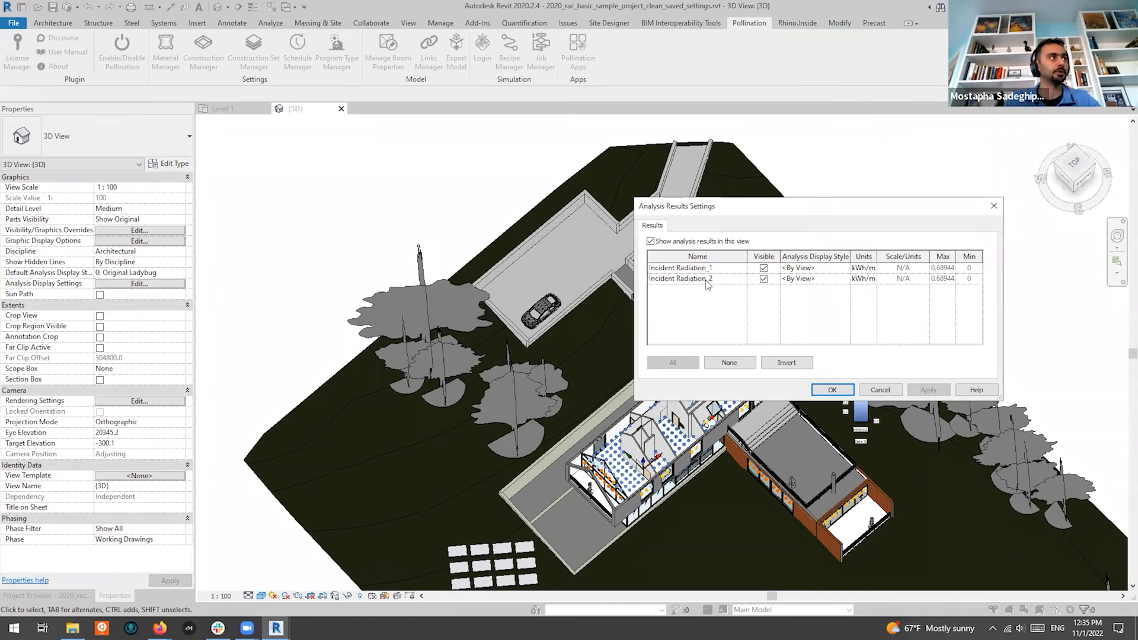
pyautogui.click(839, 278)
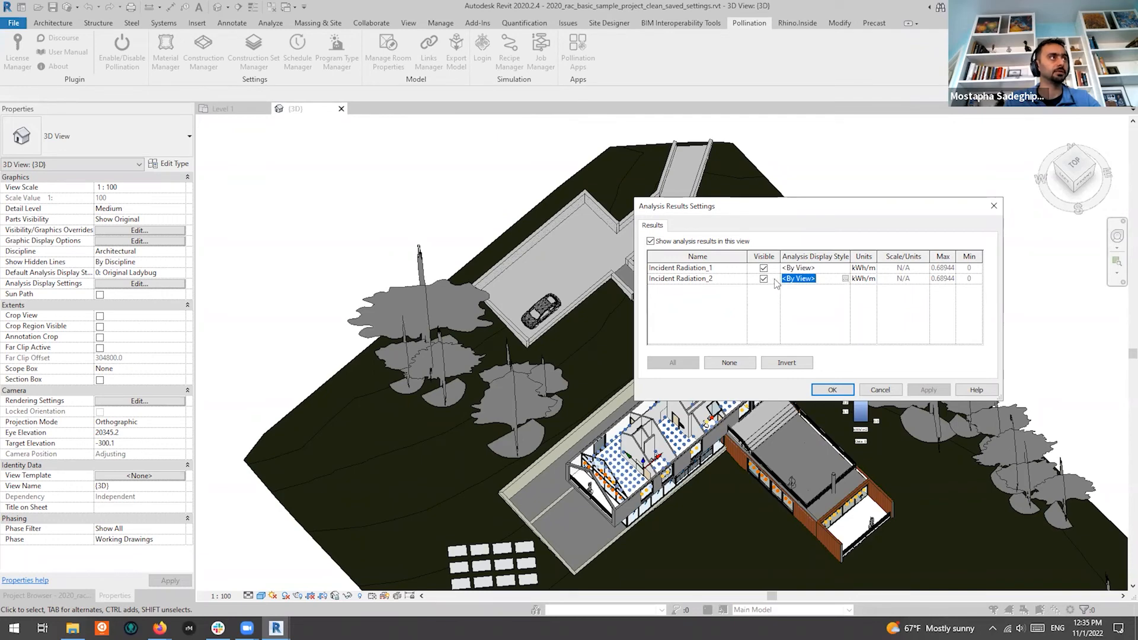
pyautogui.click(764, 278)
pyautogui.click(832, 390)
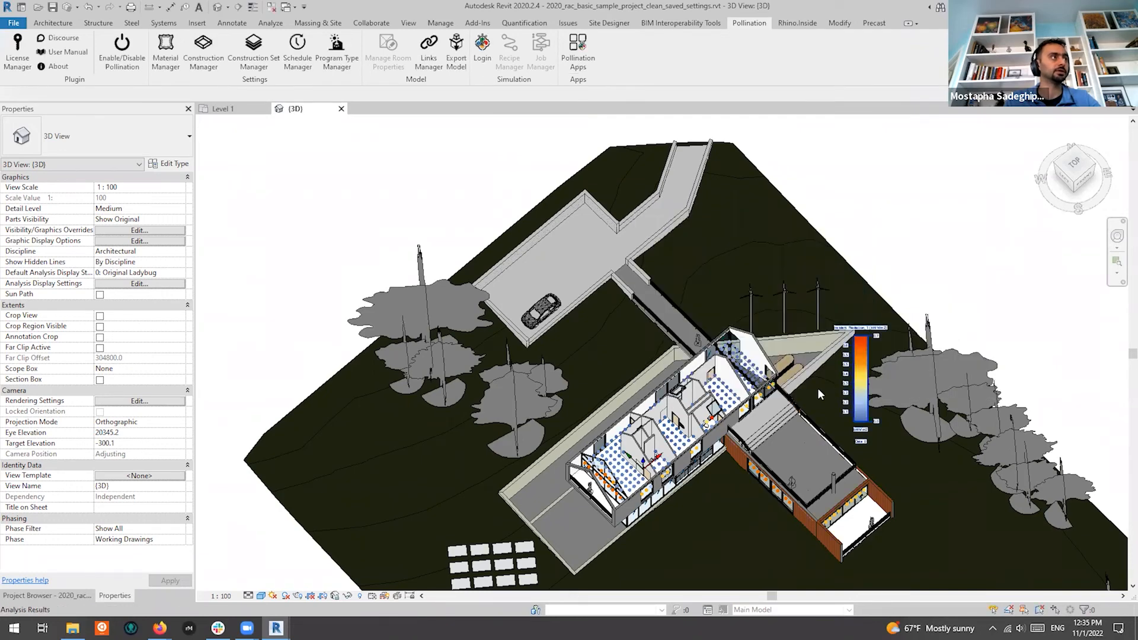
pyautogui.scroll(3, 720, 427)
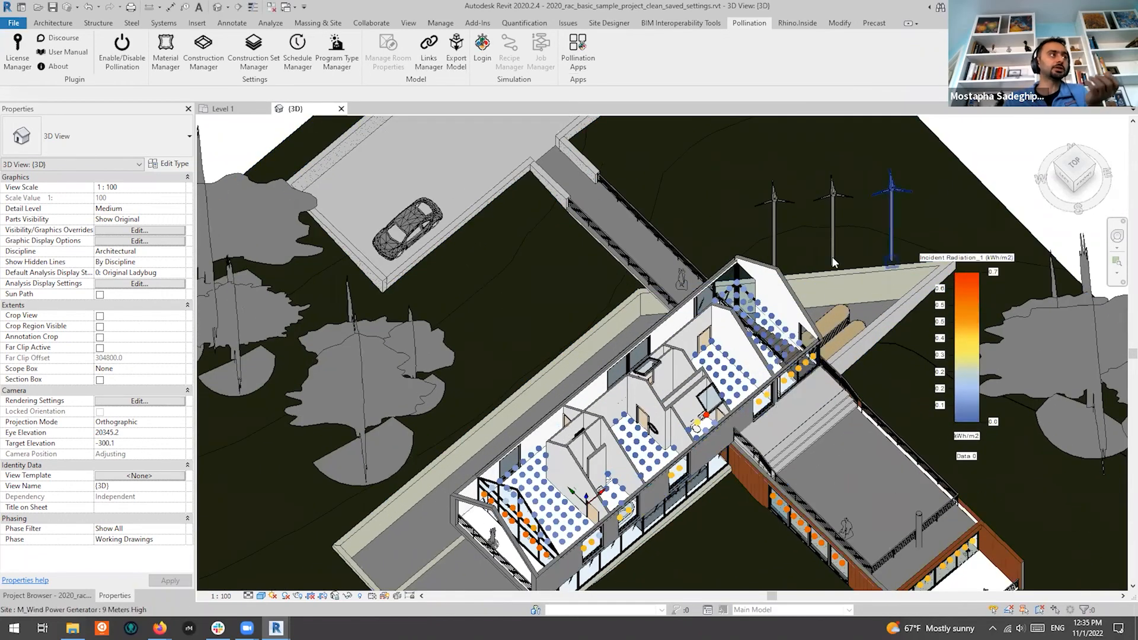
pyautogui.scroll(-4, 1002, 189)
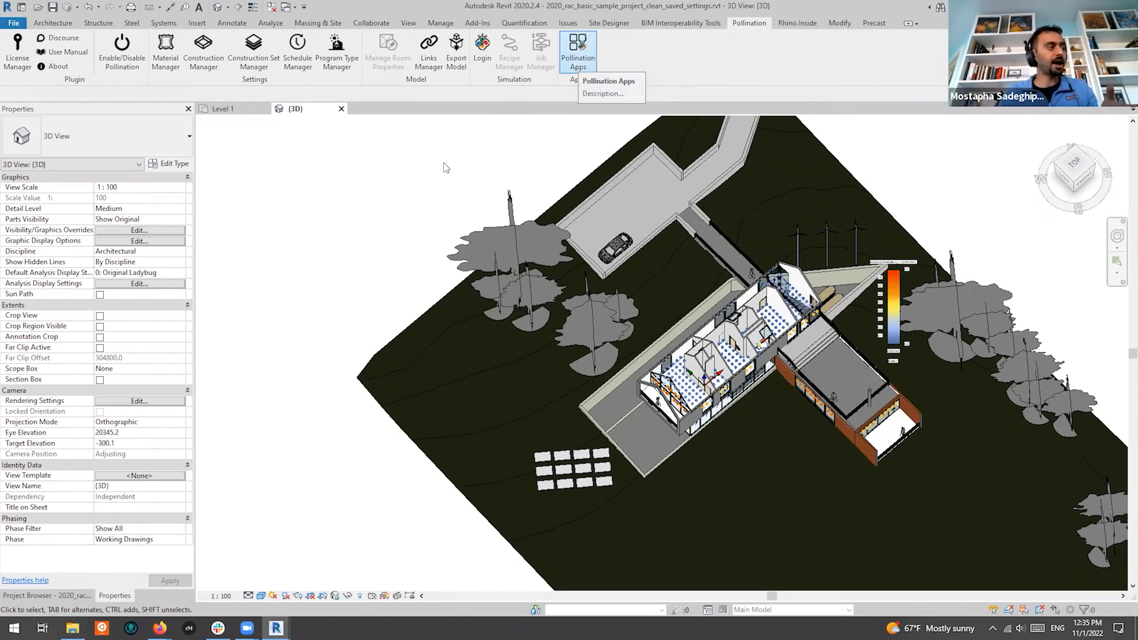
# Return the Pollination Apps window to its home gallery of Apps for Revit
pyautogui.moveTo(275, 627)
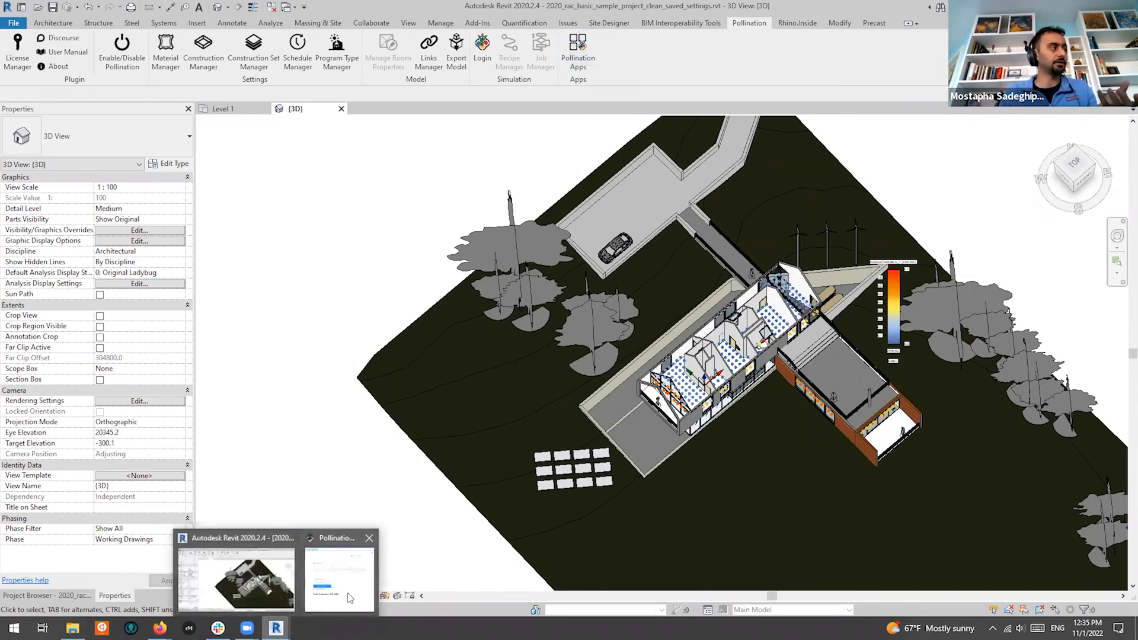
pyautogui.click(348, 593)
pyautogui.scroll(5, 899, 353)
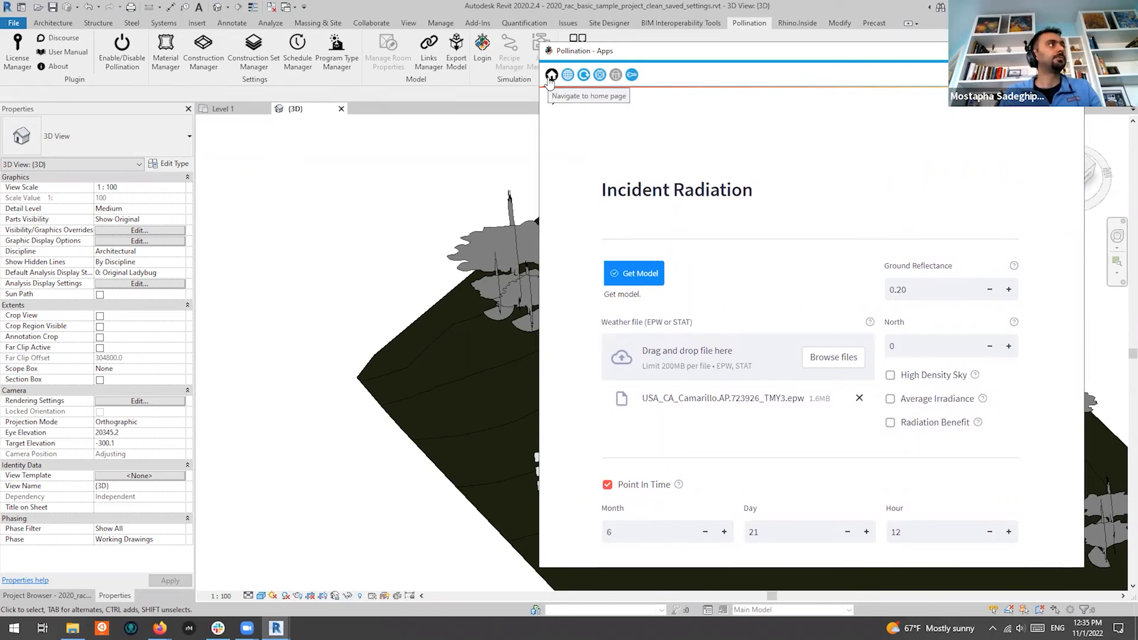
pyautogui.click(551, 75)
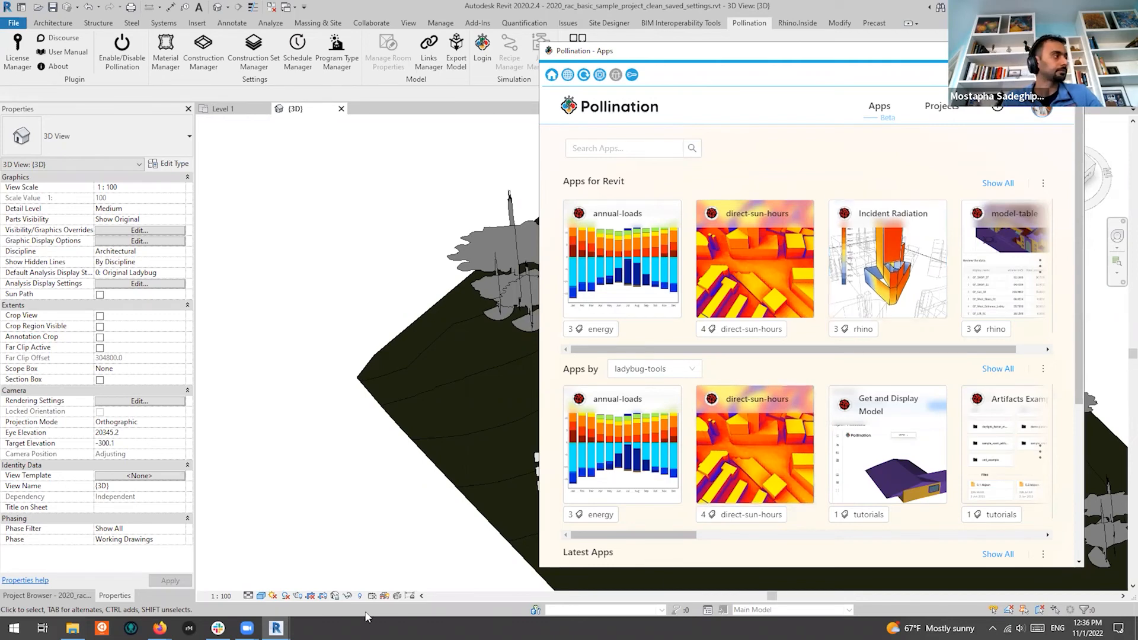
pyautogui.moveTo(160, 628)
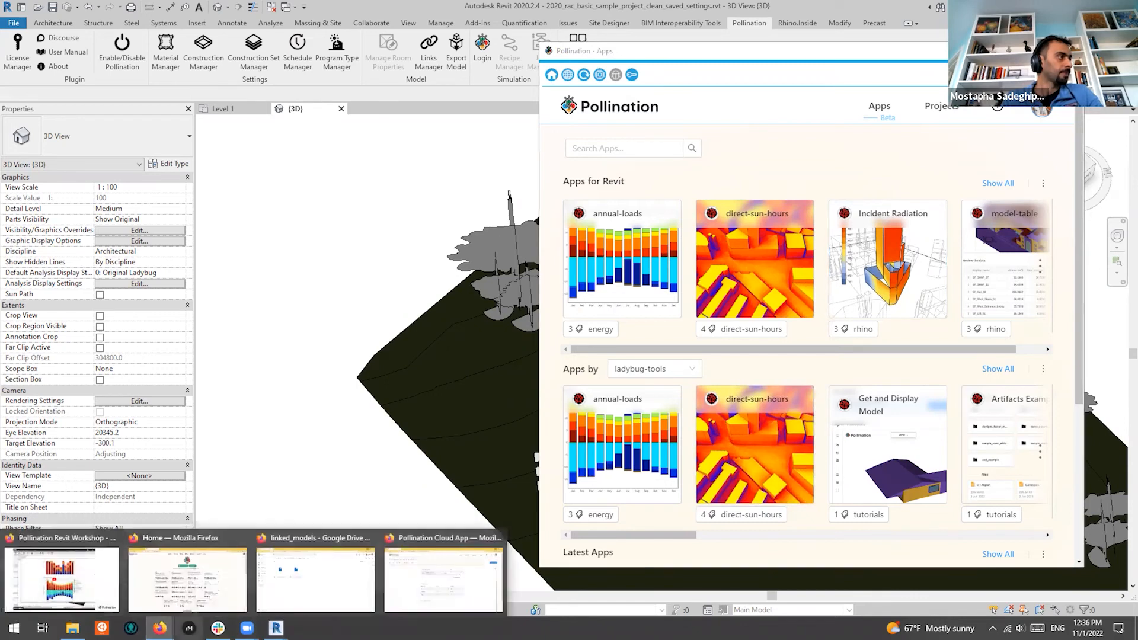
# Switch to the Firefox slideshow, play the embedded video, then advance to 'What are the next steps?'
pyautogui.click(457, 604)
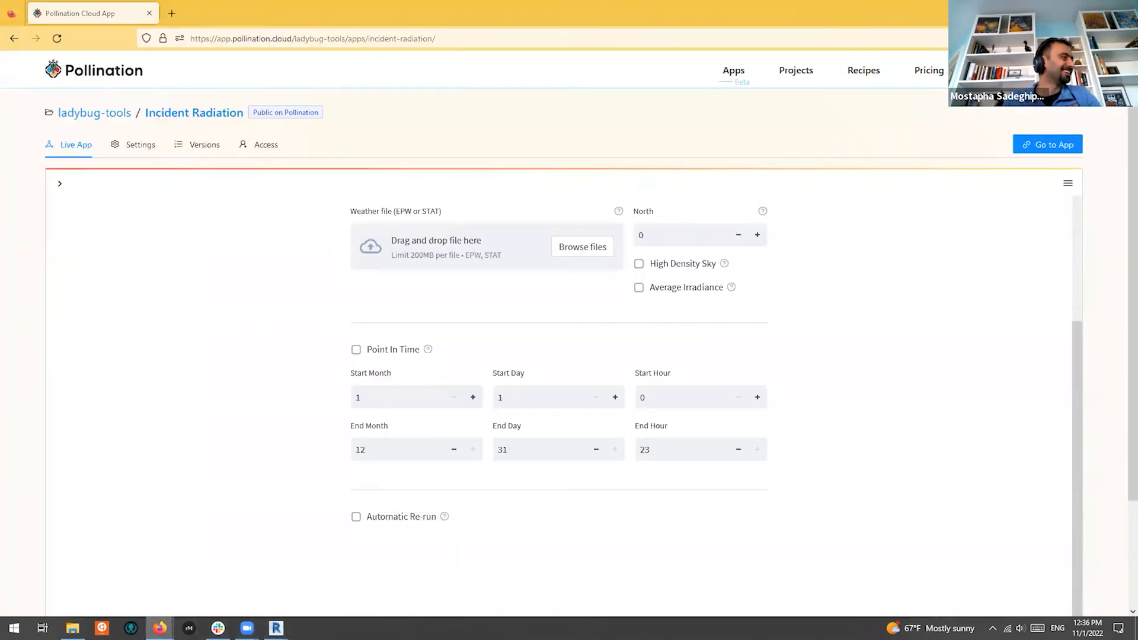
pyautogui.click(75, 584)
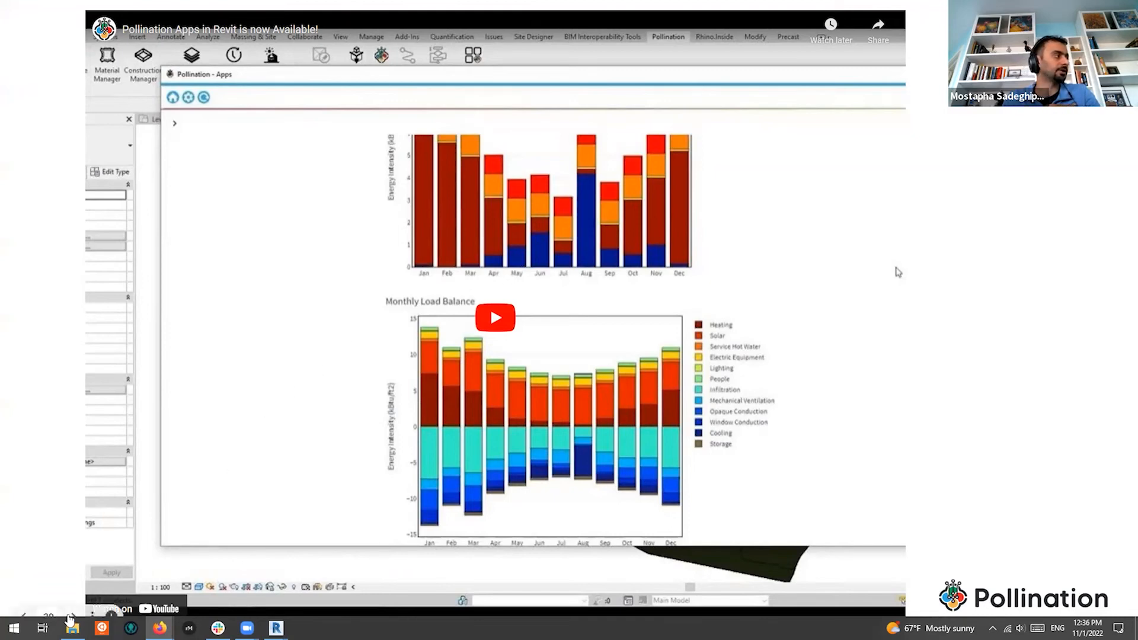
pyautogui.click(459, 214)
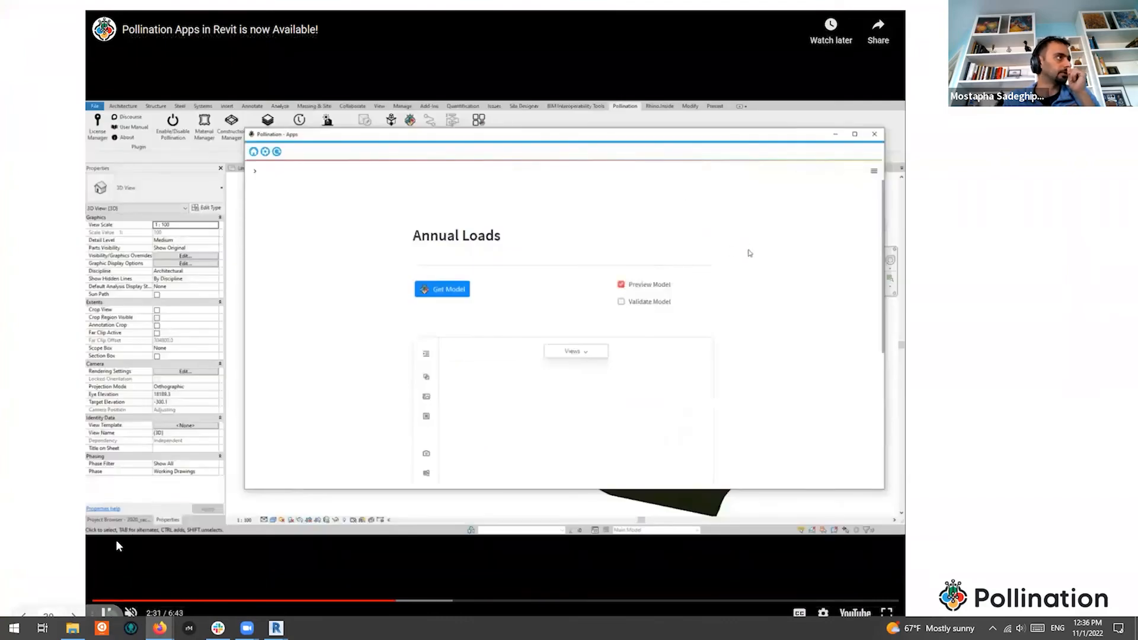
pyautogui.click(73, 618)
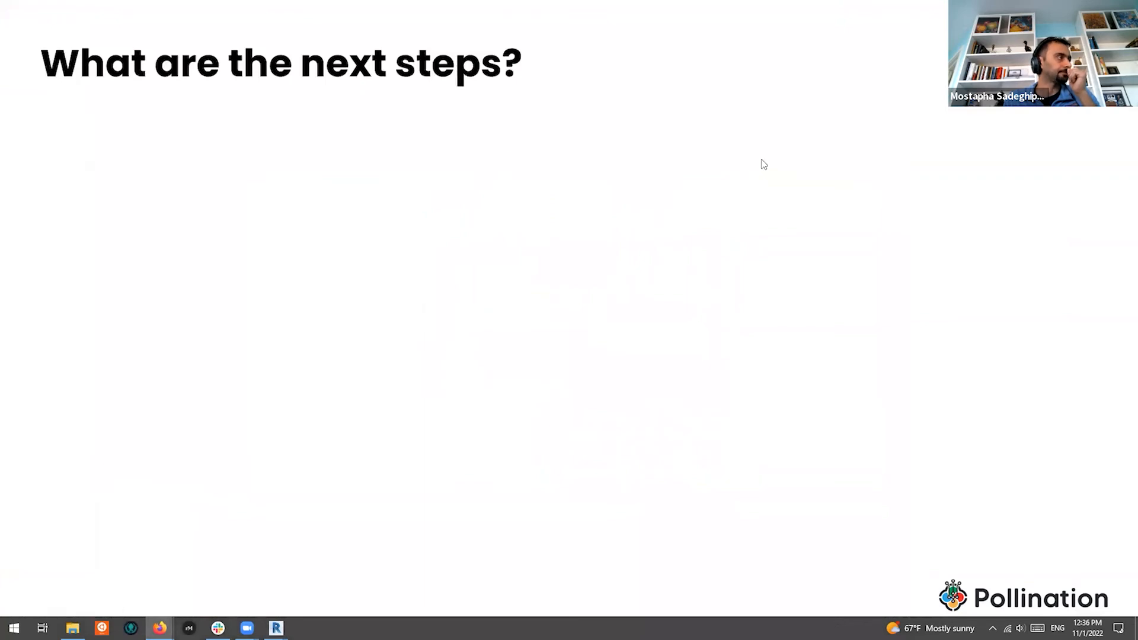